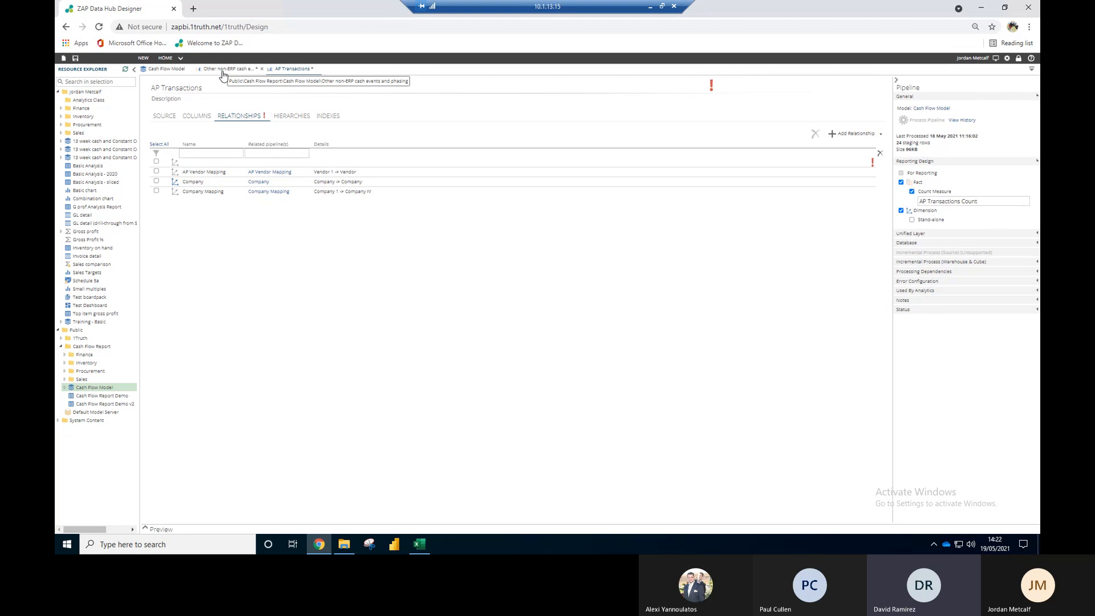
# Step: Switch to the relationships of the Other non-ERP cash events and phasing pipeline
pyautogui.click(239, 69)
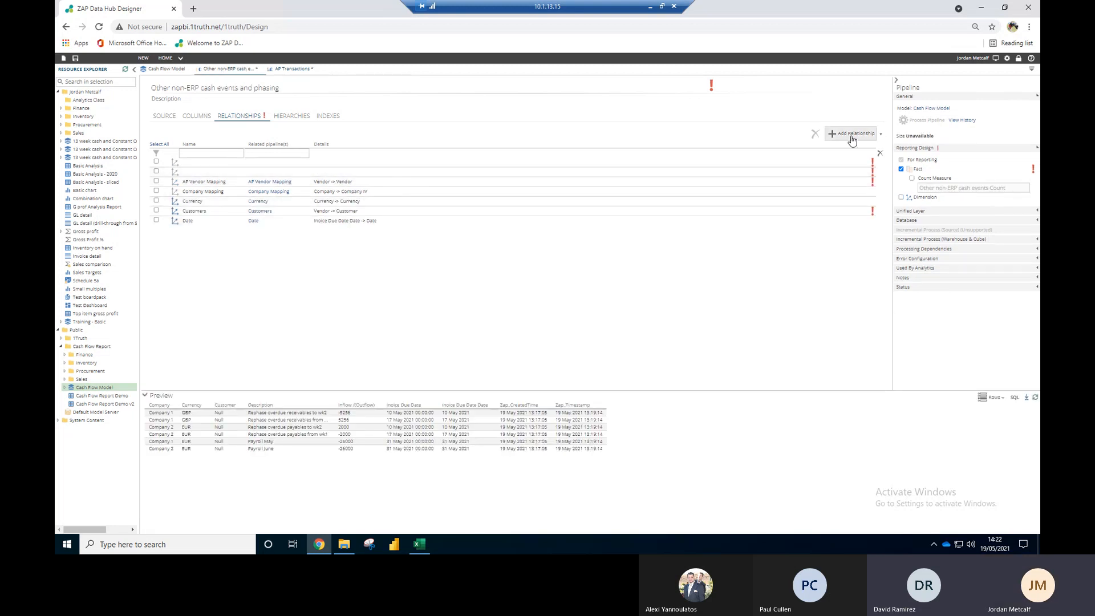
# Step: Try to delete all relationships of the Other non-ERP cash events and phasing pipeline at once
pyautogui.click(161, 163)
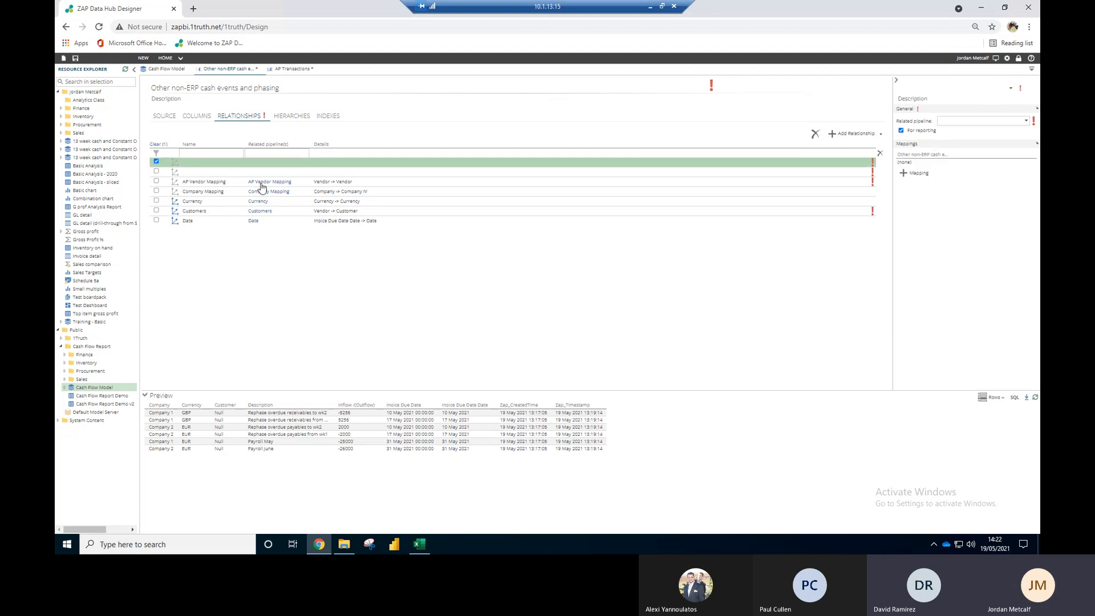
pyautogui.click(158, 145)
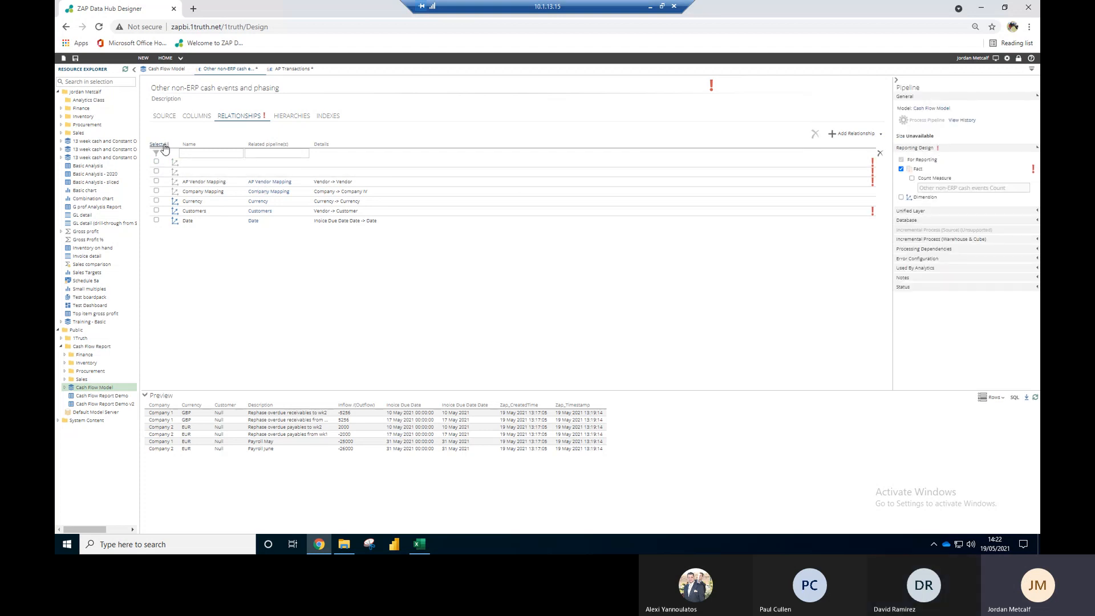
pyautogui.click(160, 144)
pyautogui.rightClick(208, 167)
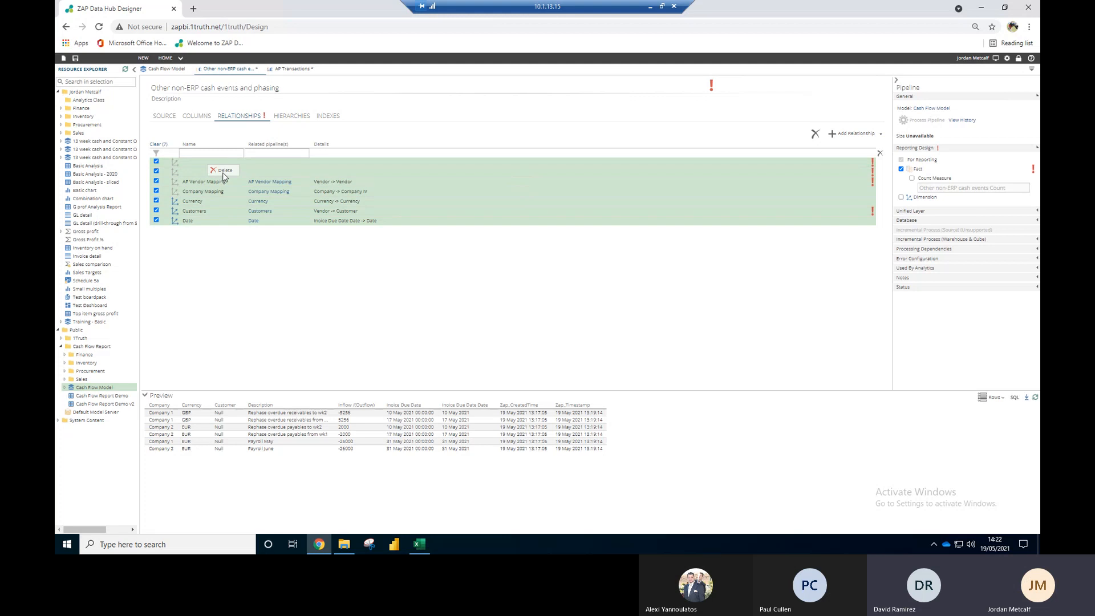
pyautogui.click(224, 170)
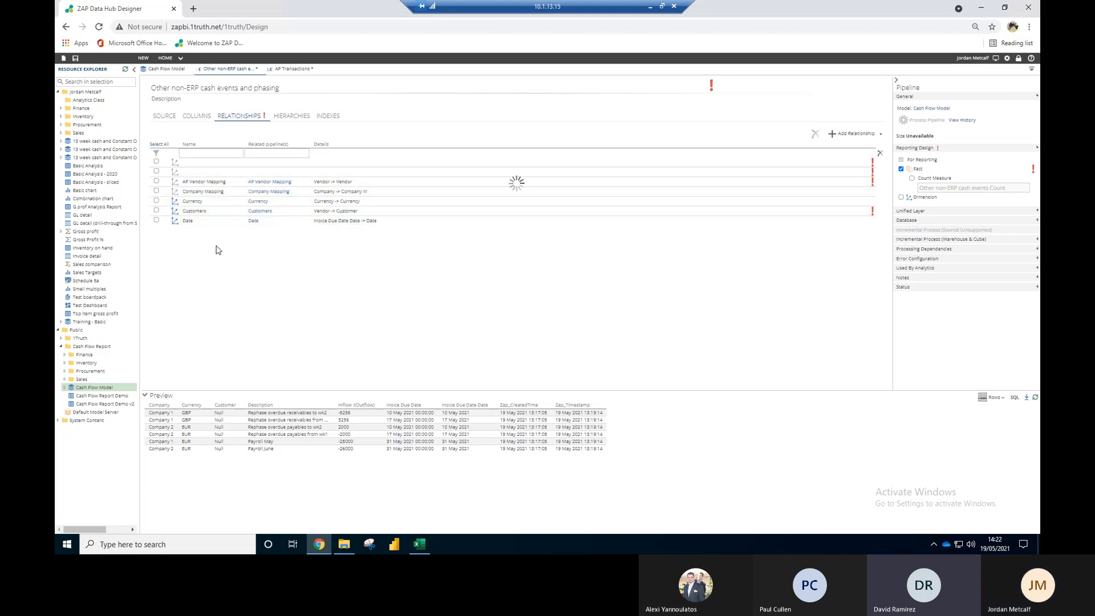
# Step: Delete the two blank relationships from the Other non-ERP cash events and phasing pipeline
pyautogui.click(156, 162)
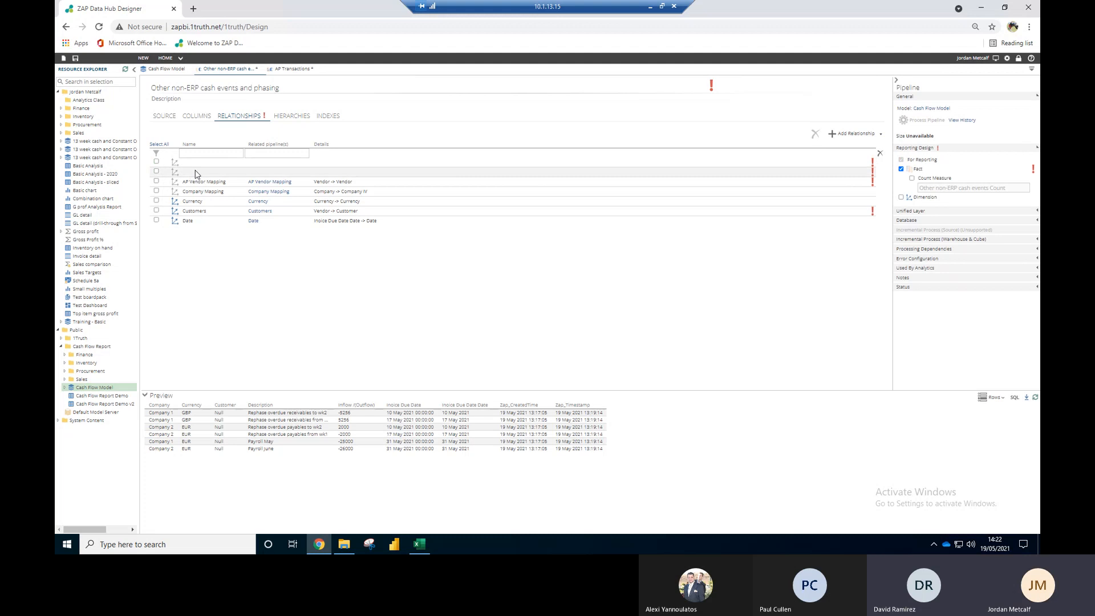
pyautogui.click(157, 171)
pyautogui.click(156, 162)
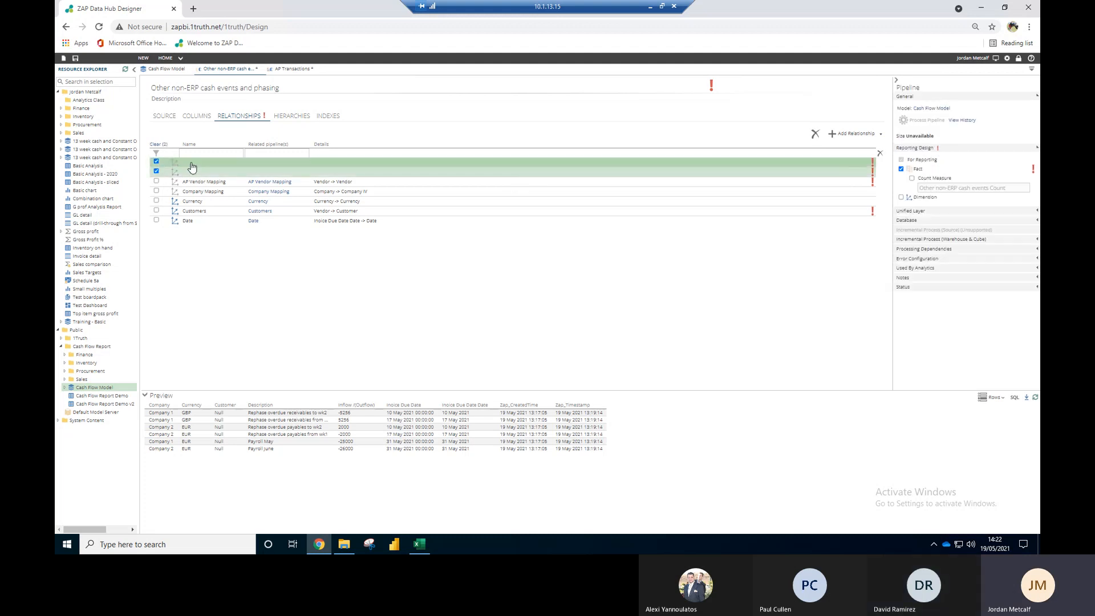
pyautogui.rightClick(192, 165)
pyautogui.click(201, 170)
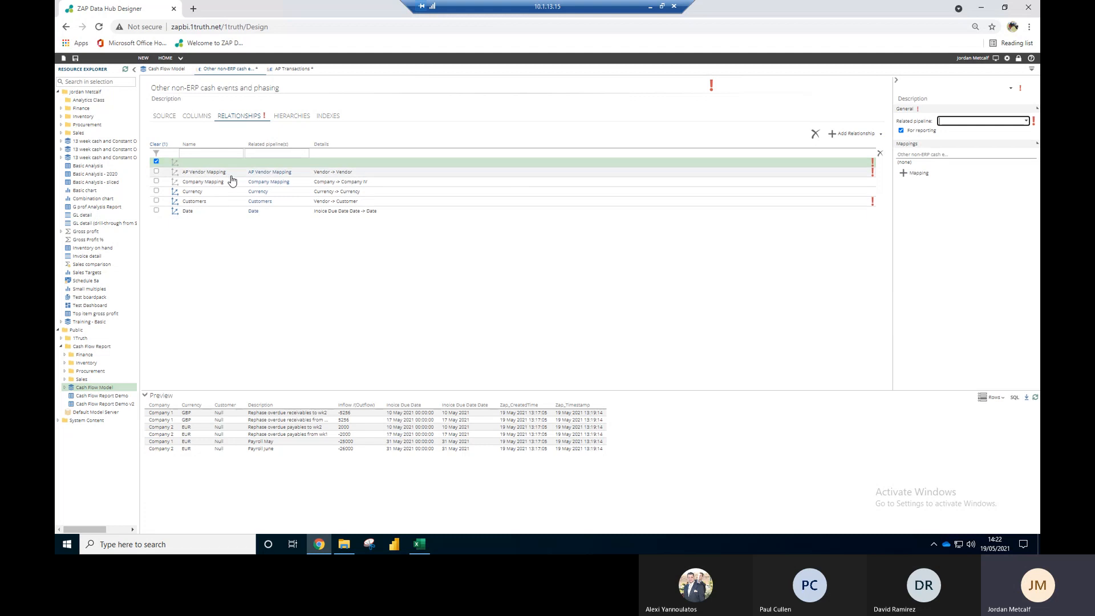
pyautogui.rightClick(198, 164)
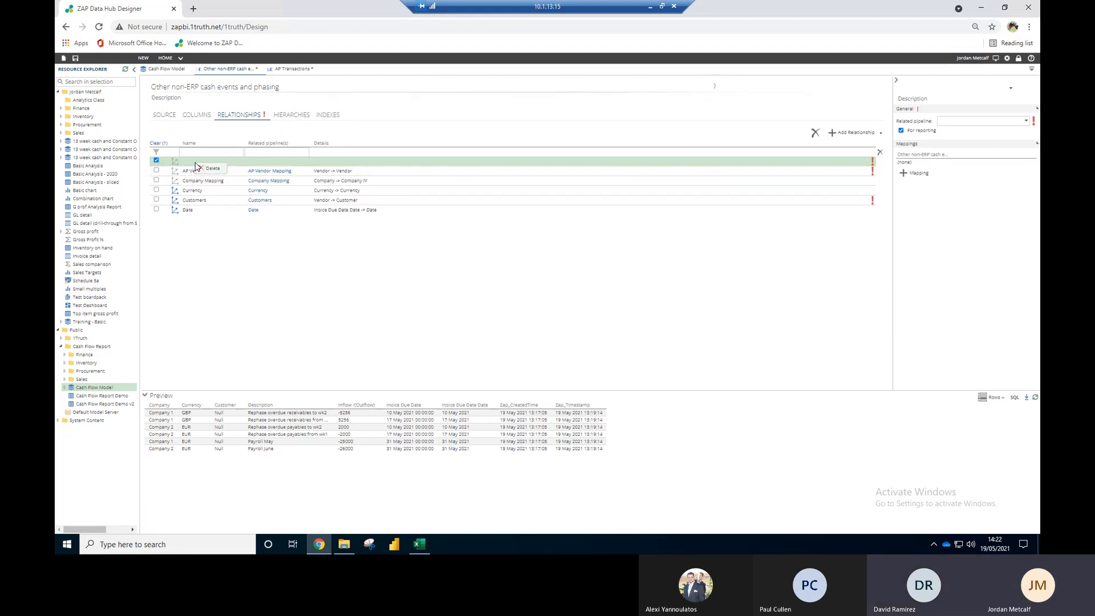
pyautogui.click(202, 169)
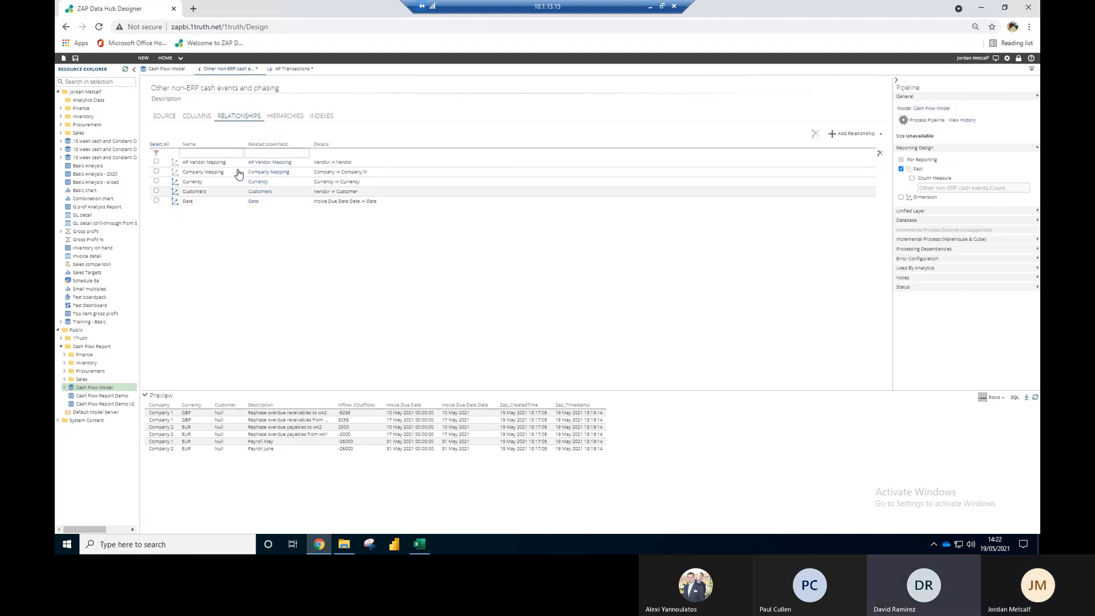
# Step: Delete the AP Vendor Mapping and Customers relationships, and save the pipeline
pyautogui.click(167, 162)
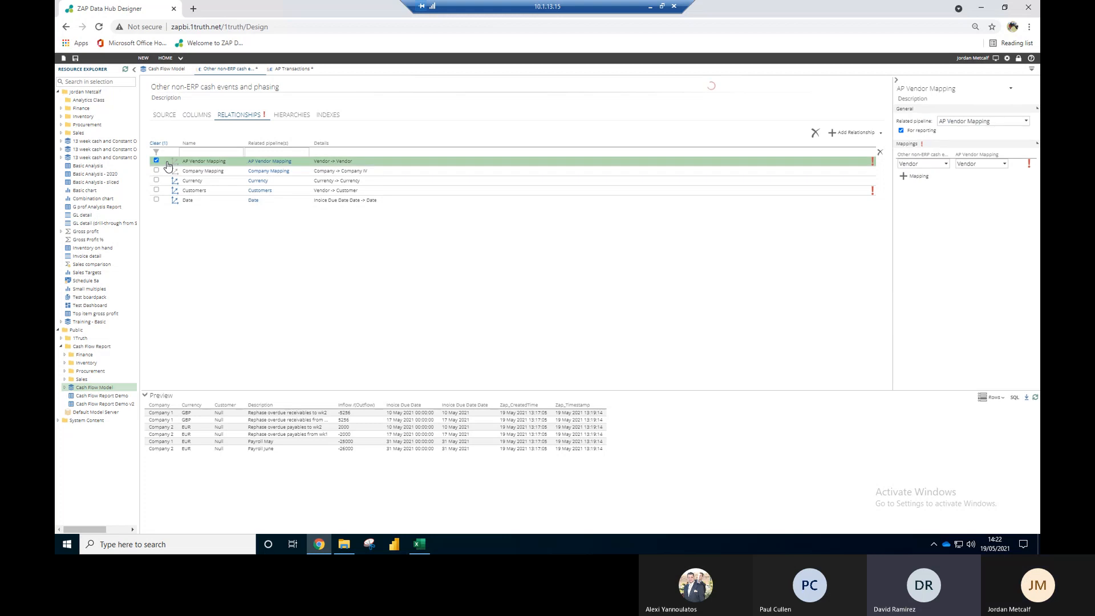
pyautogui.rightClick(229, 164)
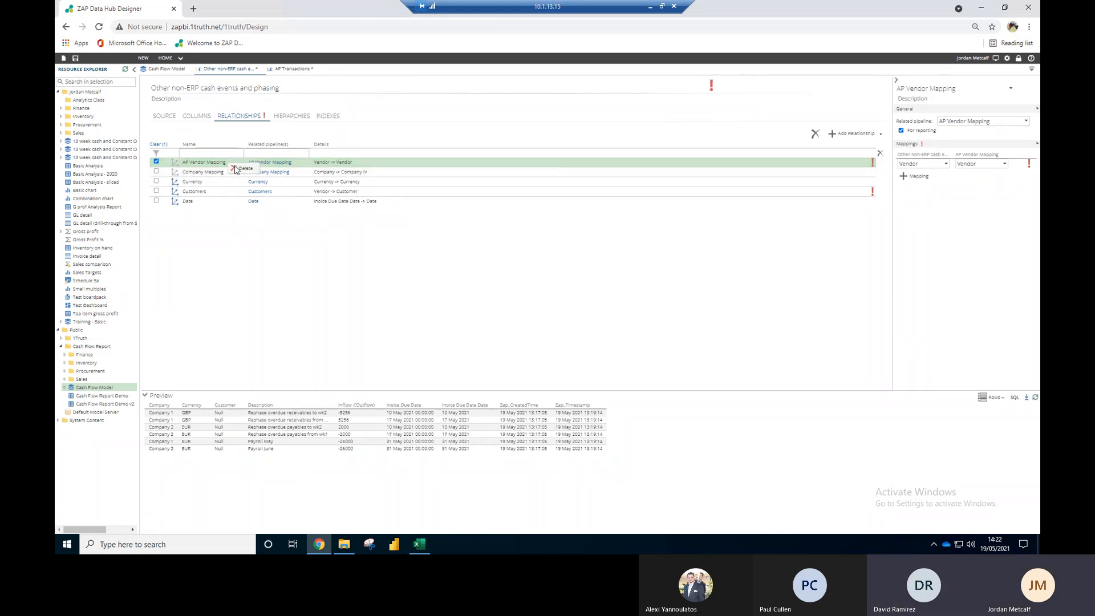
pyautogui.click(240, 169)
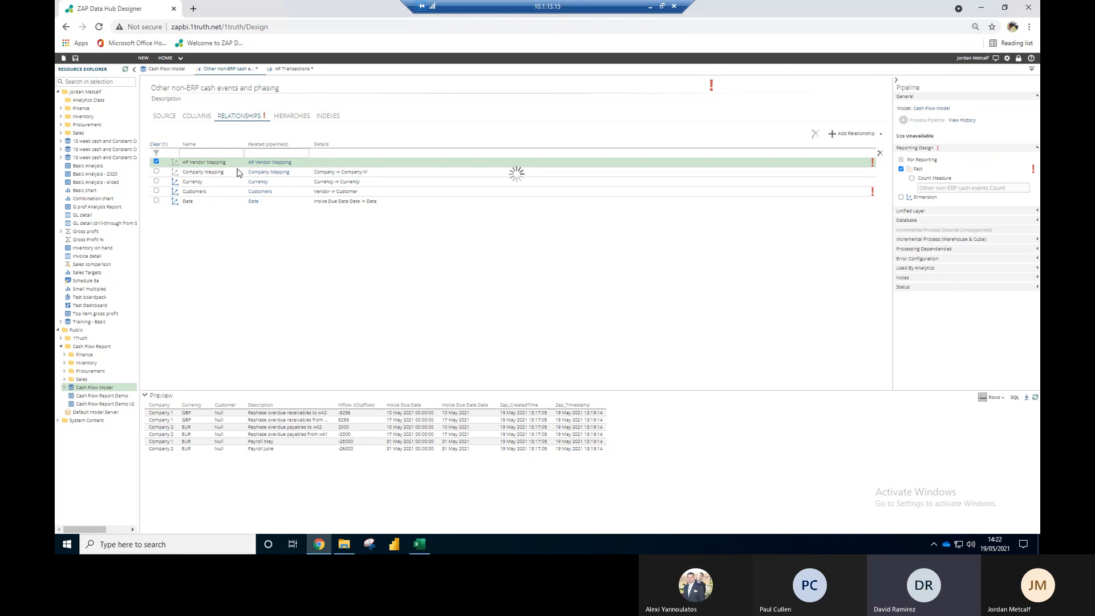
pyautogui.rightClick(222, 187)
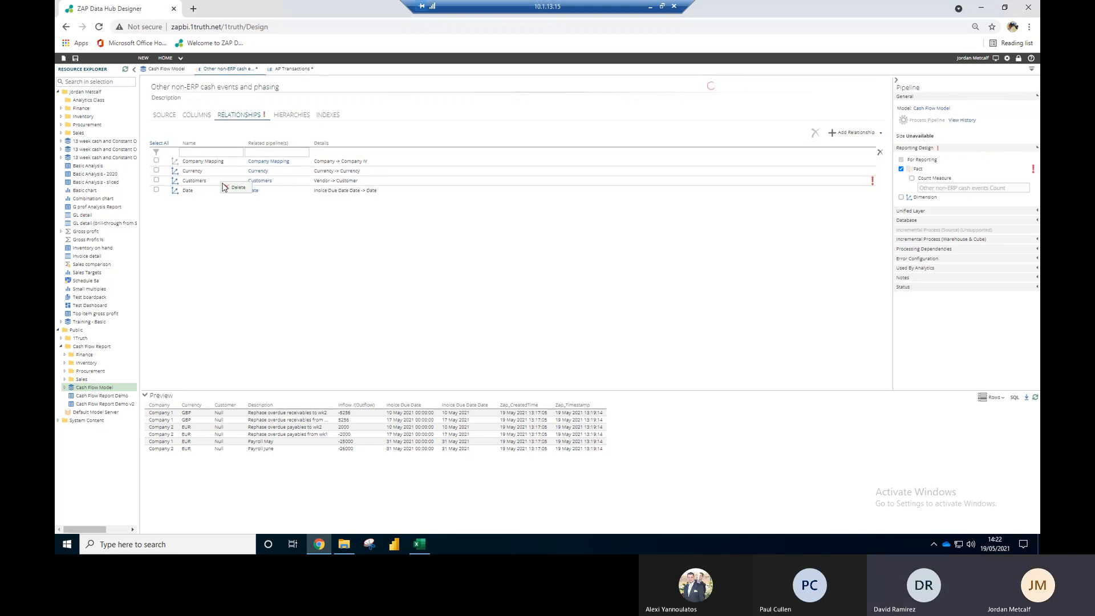
pyautogui.click(228, 188)
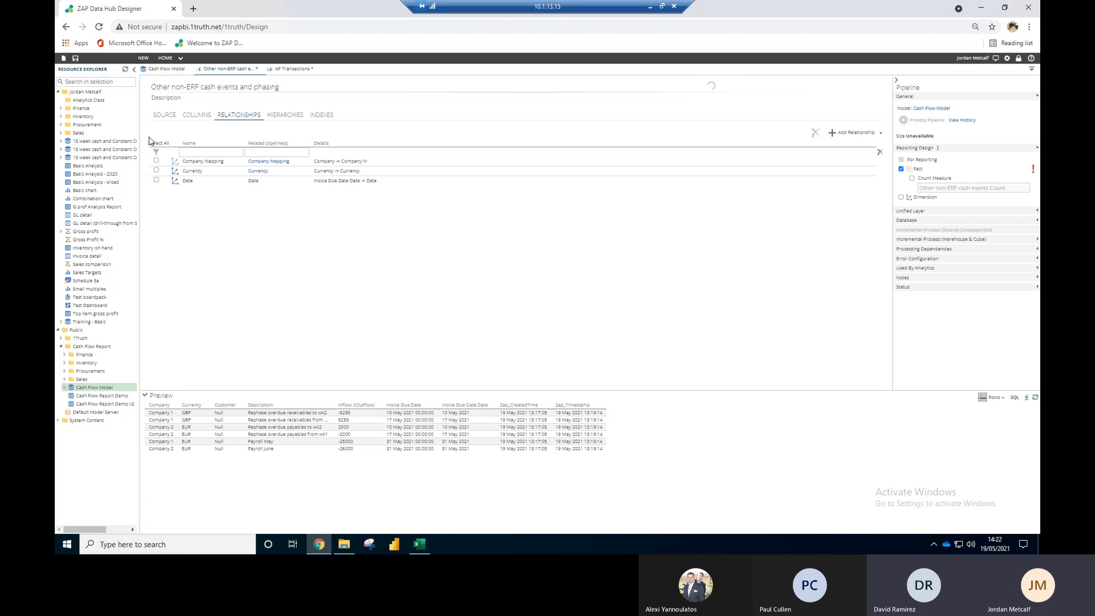
pyautogui.click(165, 57)
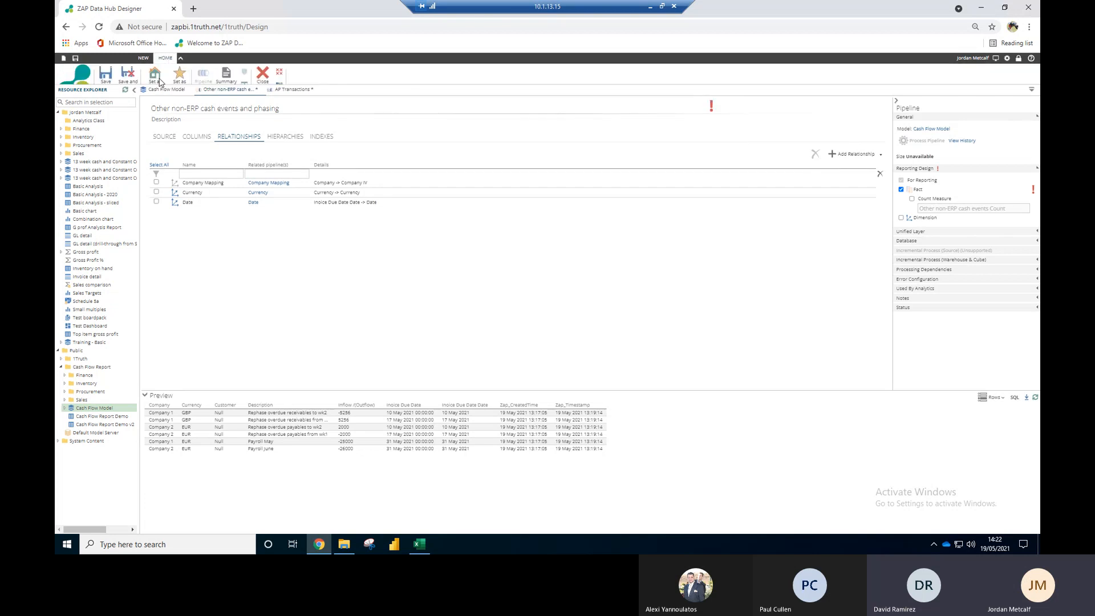
pyautogui.click(106, 83)
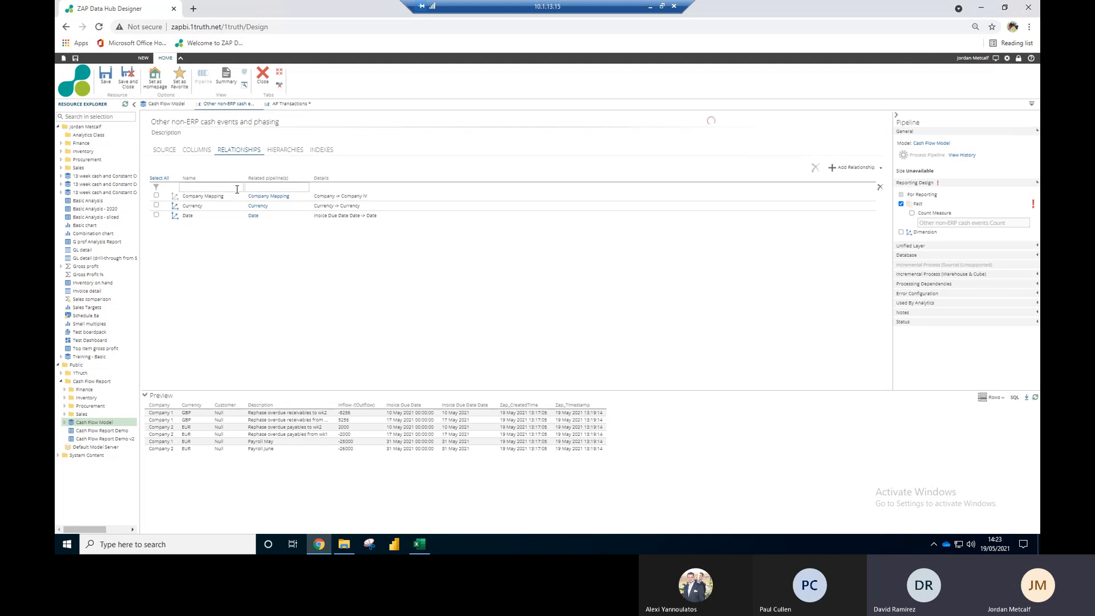
# Step: Add a lookup column for Company ZAP from Company Mapping to the pipeline's columns
pyautogui.click(197, 150)
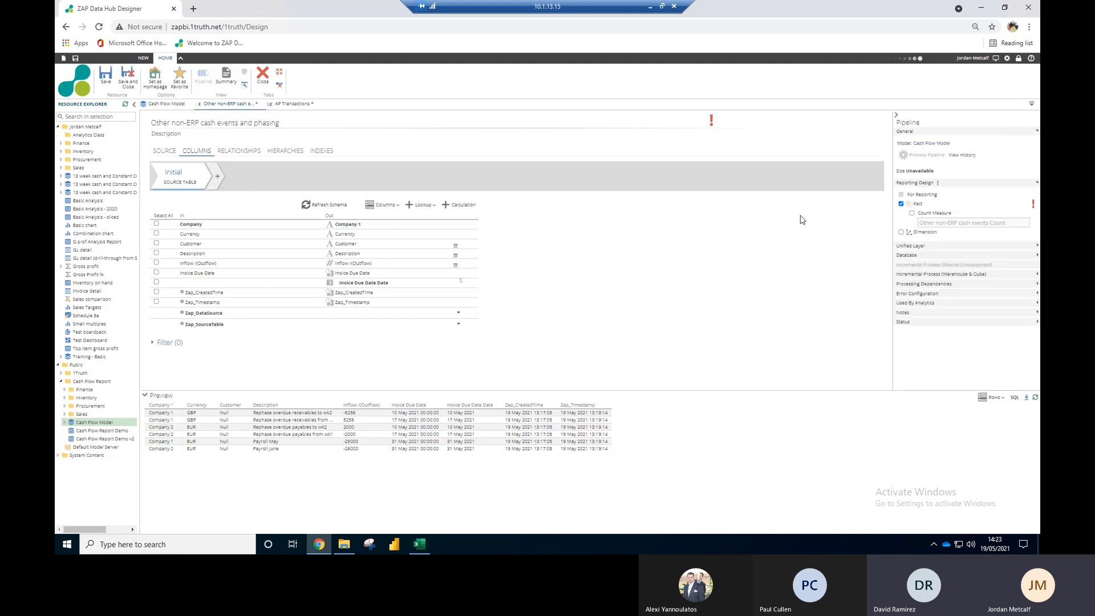
pyautogui.click(435, 226)
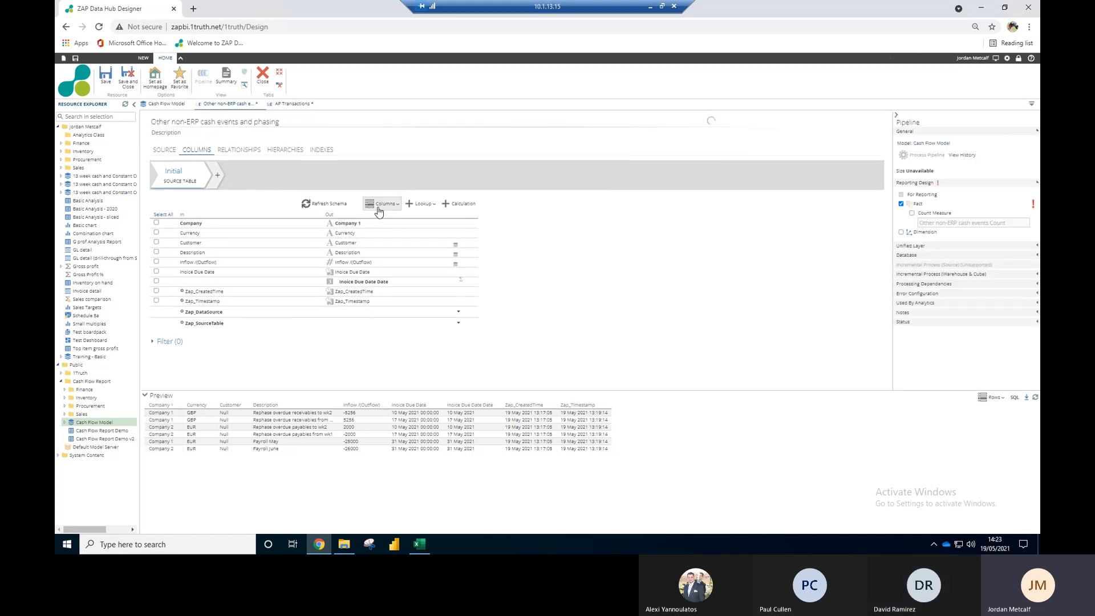
pyautogui.click(425, 206)
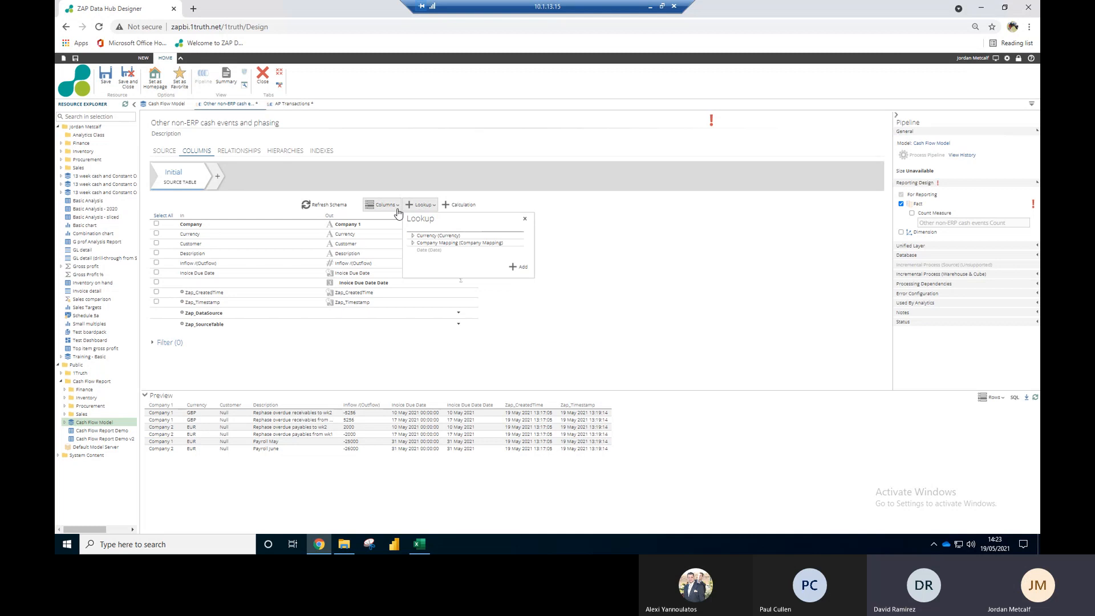
pyautogui.click(412, 243)
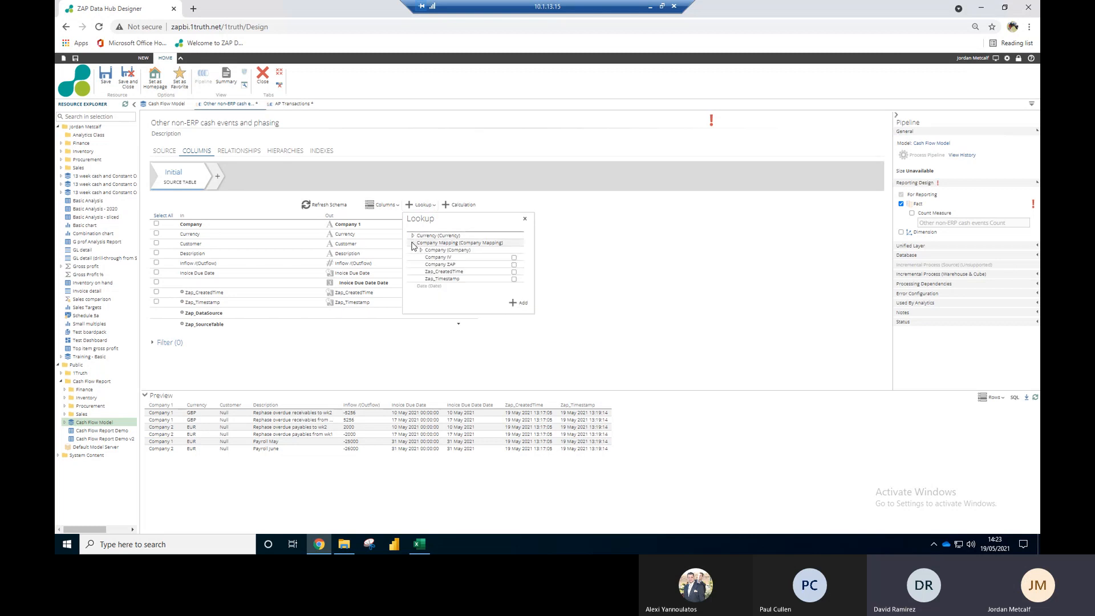
pyautogui.click(514, 257)
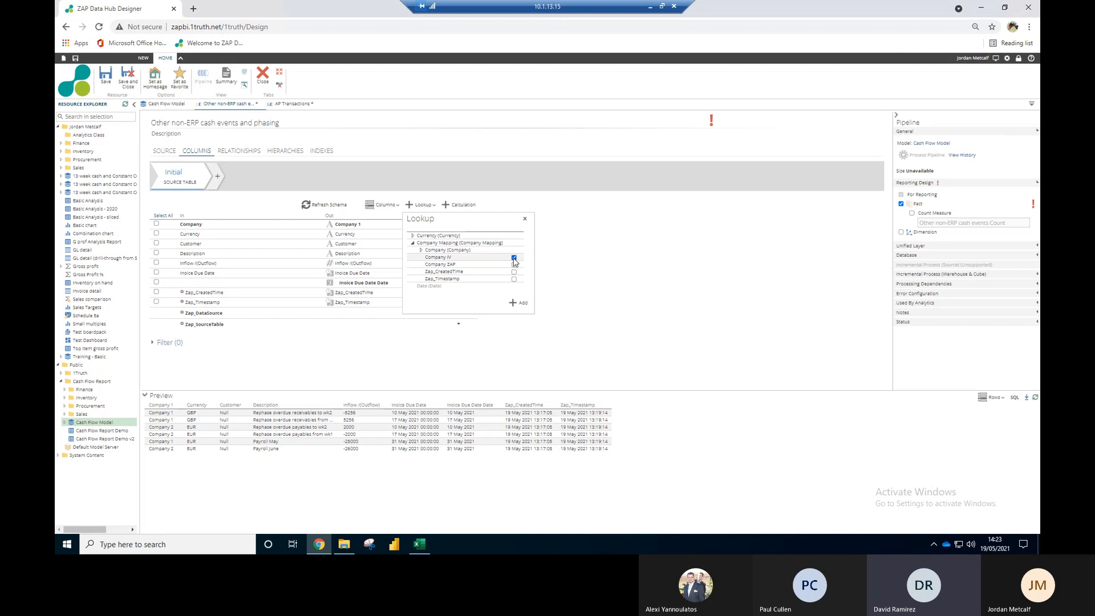
pyautogui.click(513, 265)
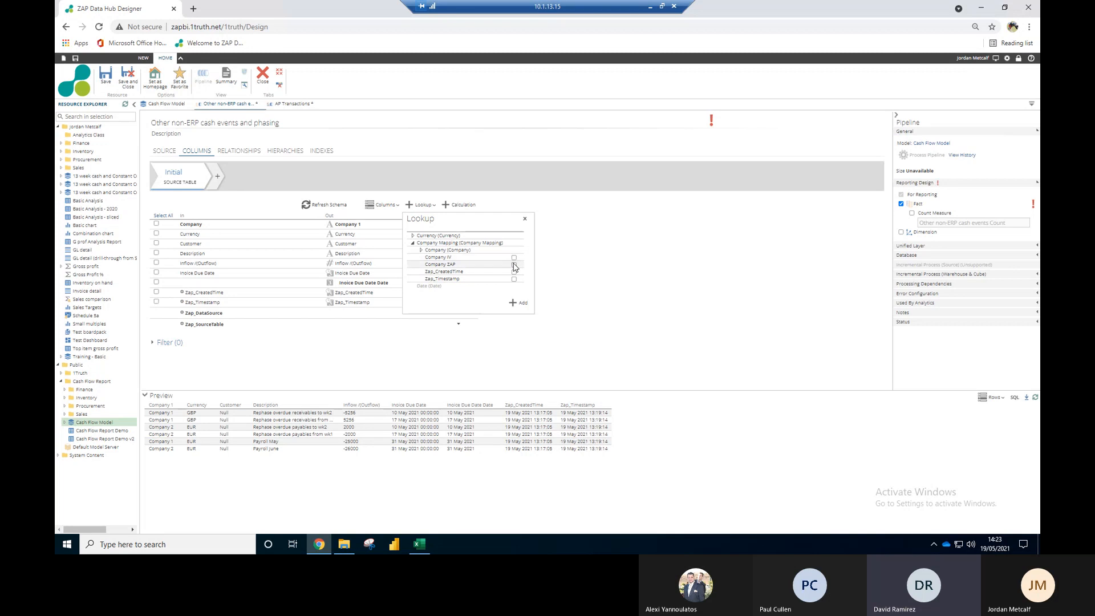
pyautogui.click(519, 306)
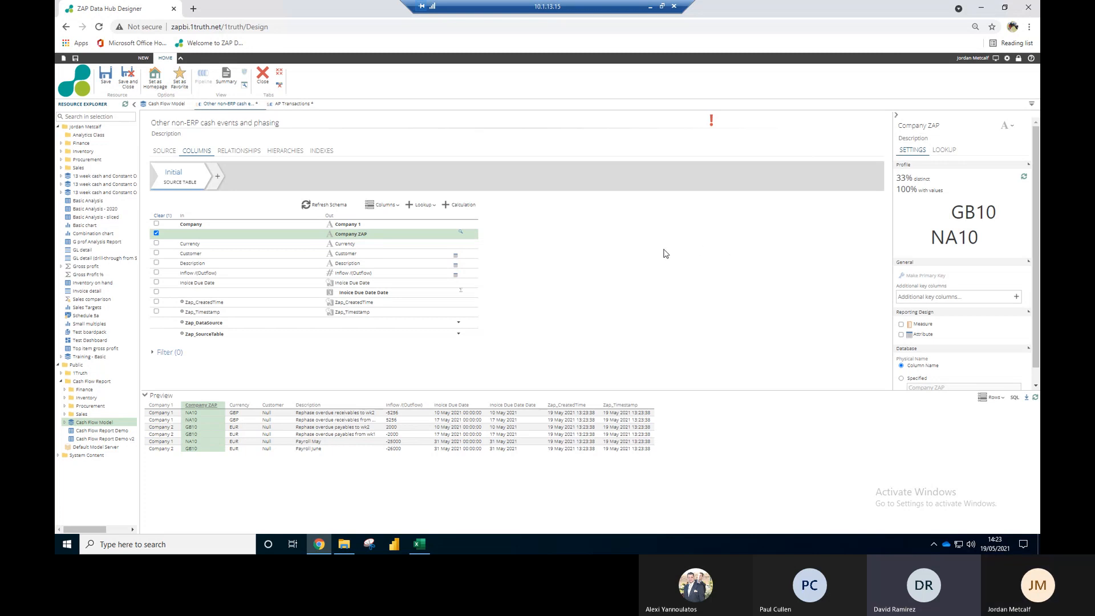
# Step: Rename the Company ZAP lookup column as Company
pyautogui.click(949, 127)
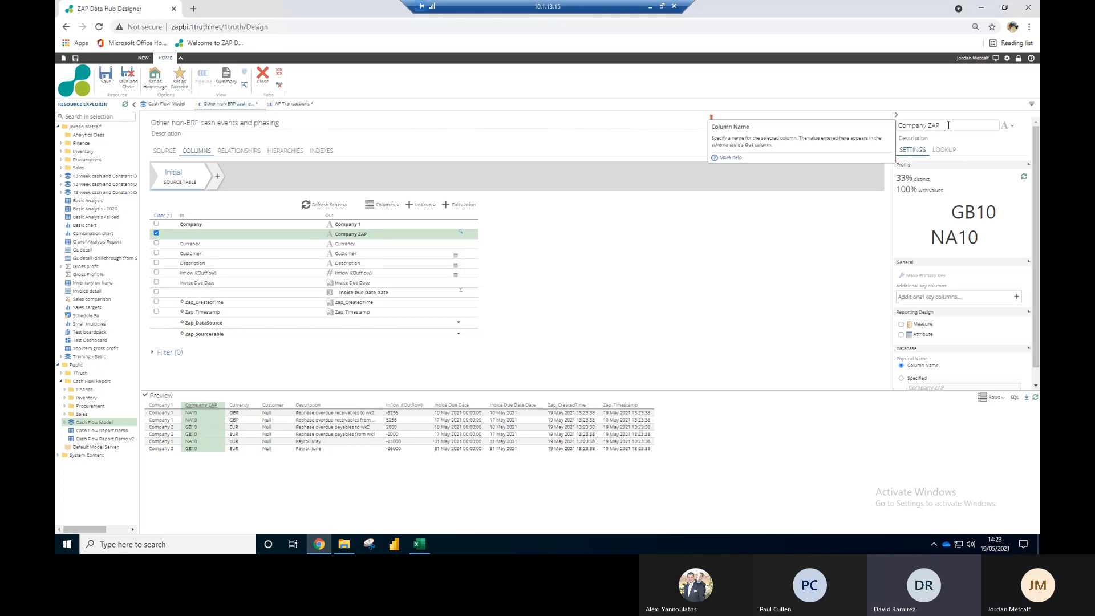
pyautogui.press('BackSpace')
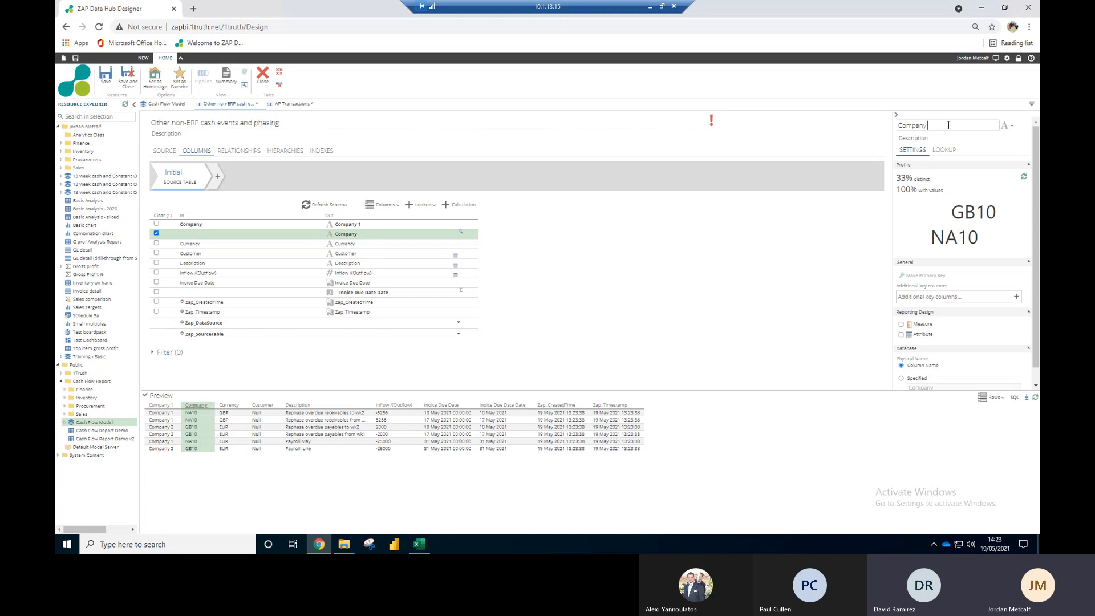
pyautogui.click(830, 244)
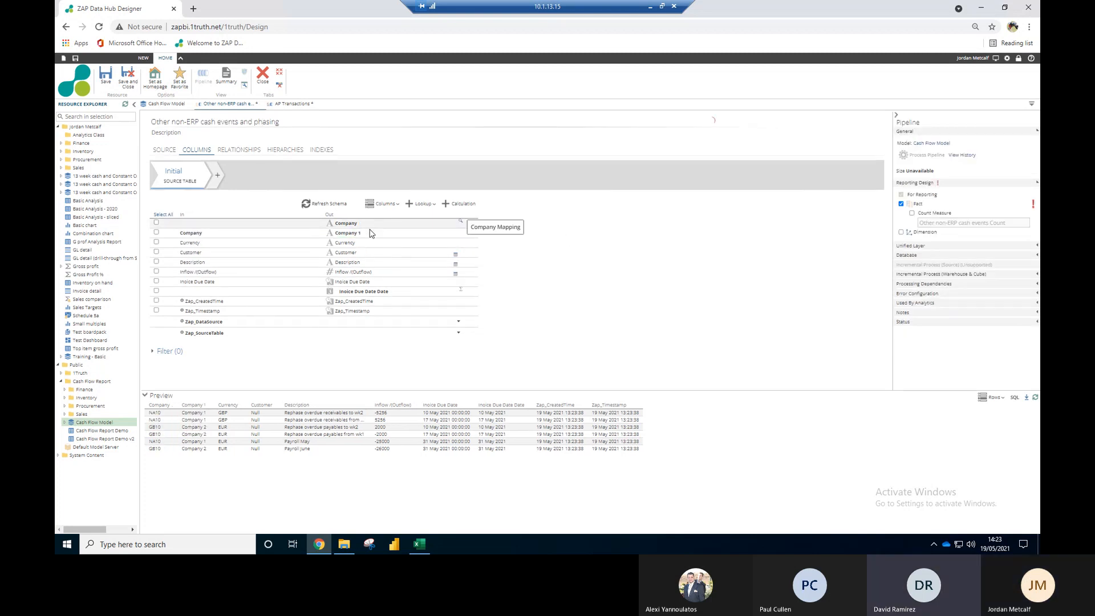
# Step: Add a relationship from the Other non-ERP cash events and phasing pipeline to the Customers pipeline
pyautogui.click(247, 150)
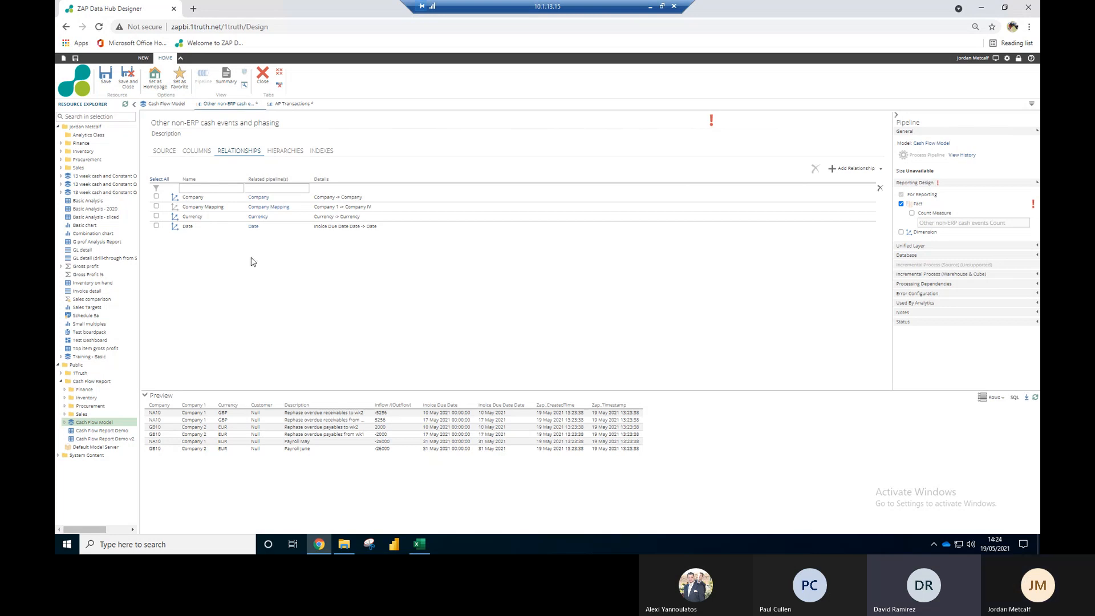
pyautogui.click(865, 171)
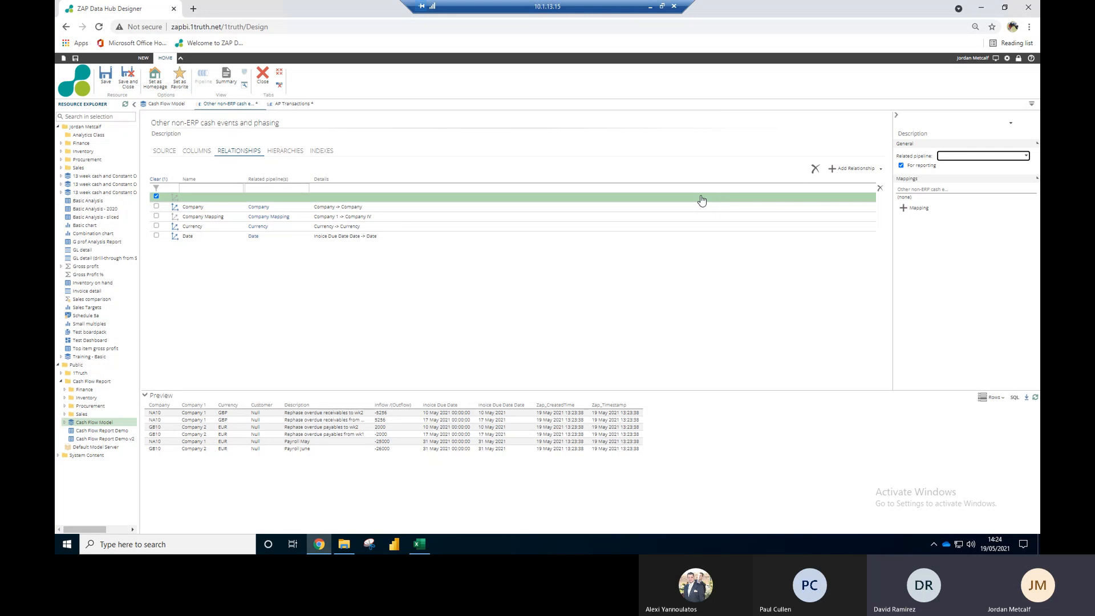
pyautogui.click(1025, 156)
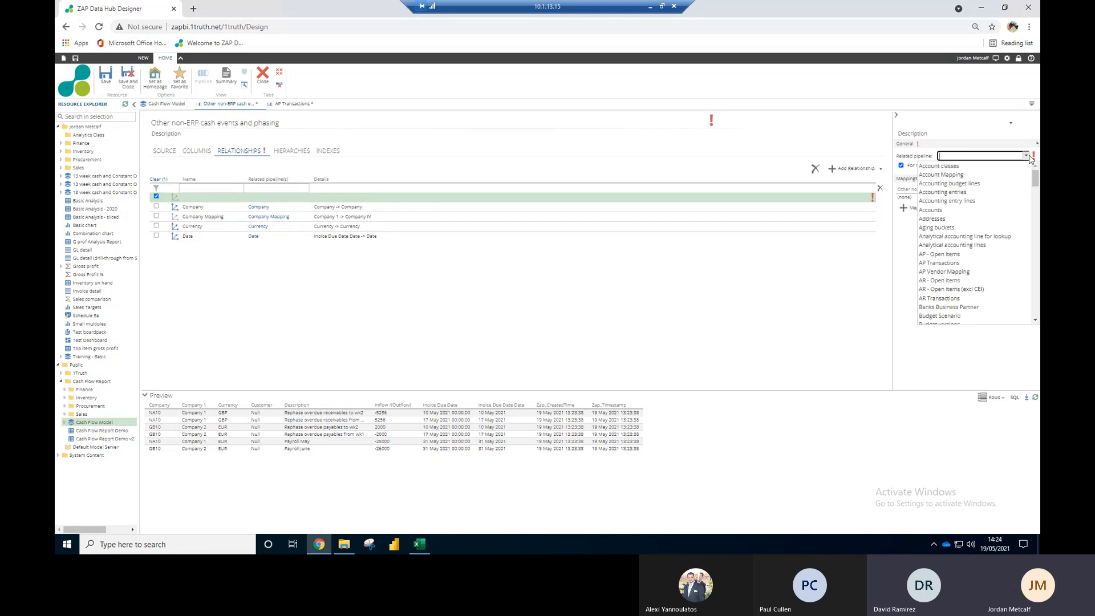
pyautogui.moveTo(1036, 183); pyautogui.dragTo(1037, 217)
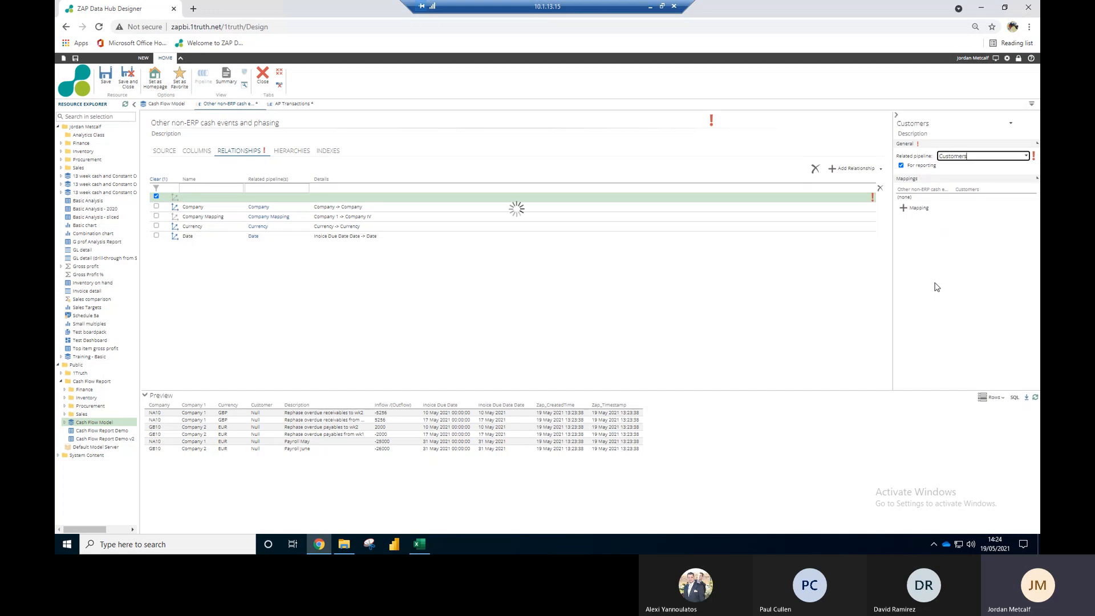
pyautogui.click(935, 291)
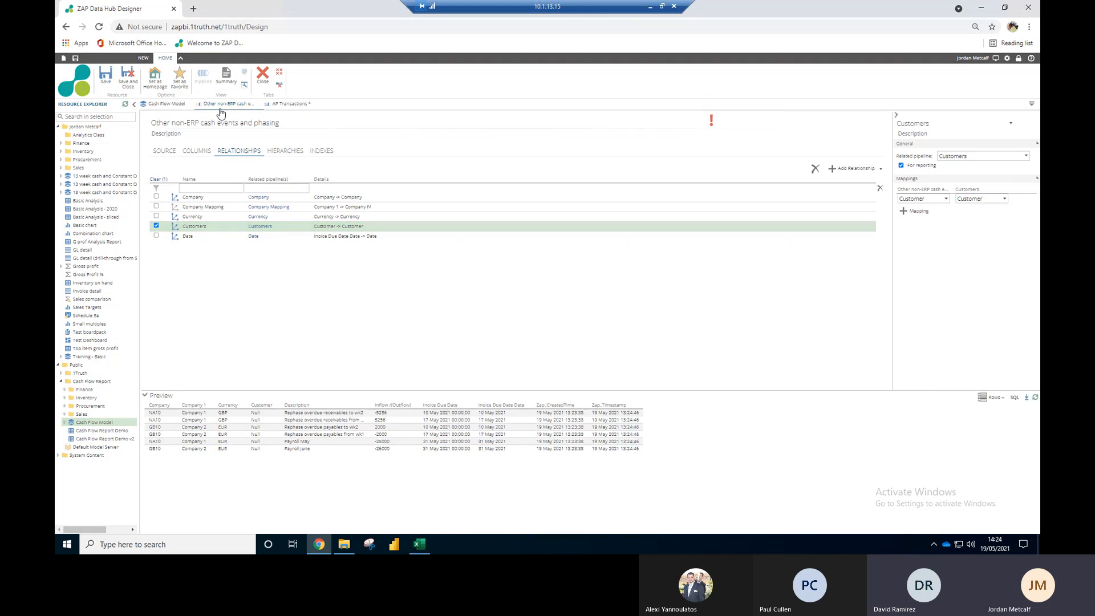
# Step: Open the Cash Flow Report Demo and Cash Flow Report Demo v2 reports, and close Cash Flow Report Demo
pyautogui.click(104, 431)
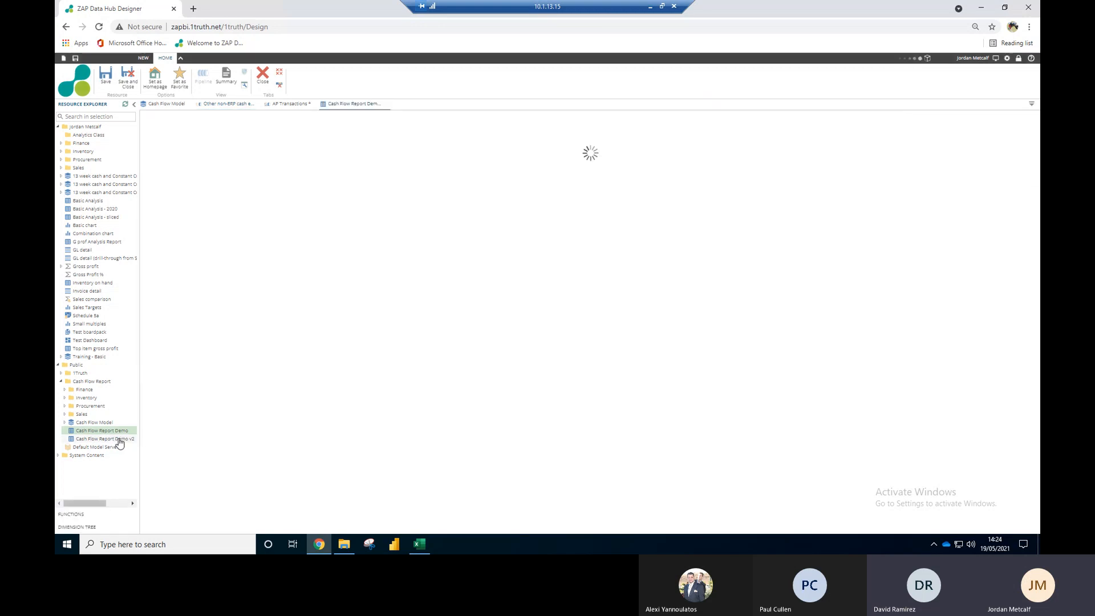
pyautogui.click(118, 439)
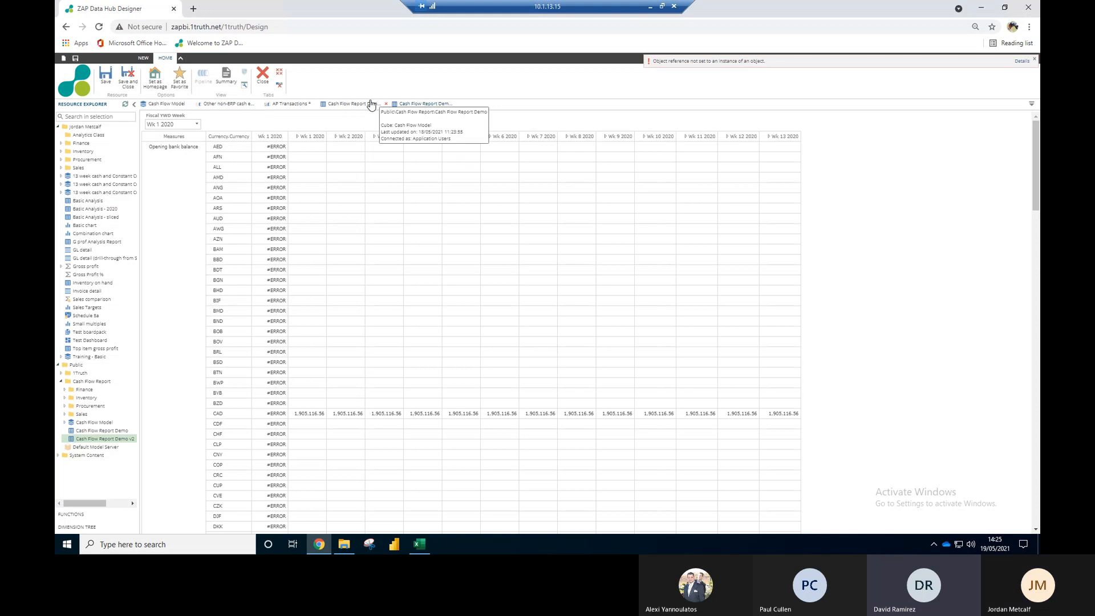
pyautogui.click(386, 104)
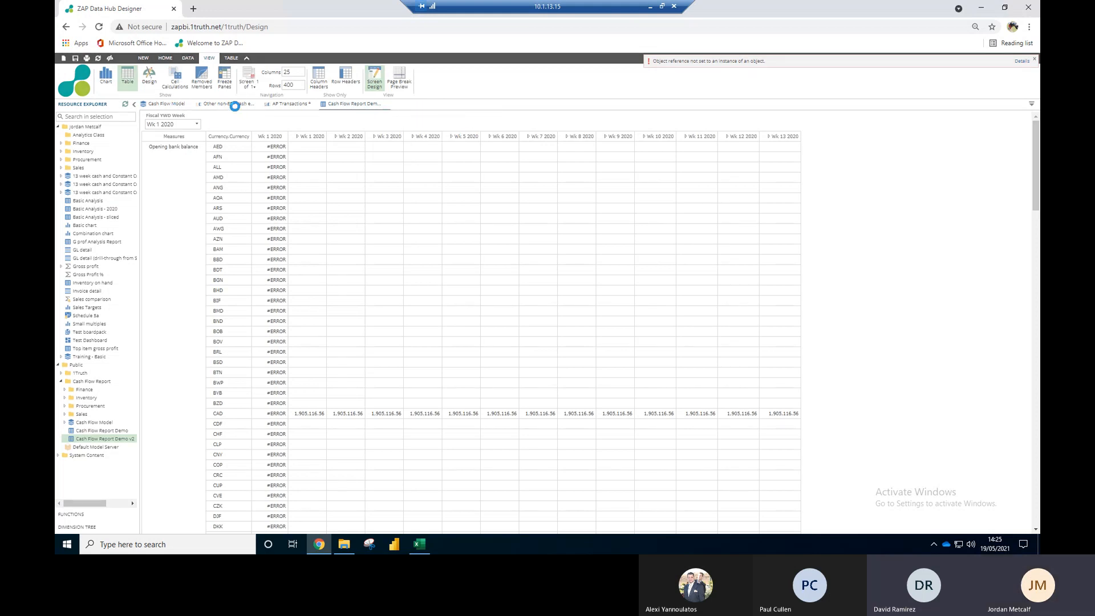
# Step: Refresh the preview of the Other non-ERP cash events and phasing pipeline and examine its Currency and Company Mapping relationship mappings
pyautogui.click(226, 106)
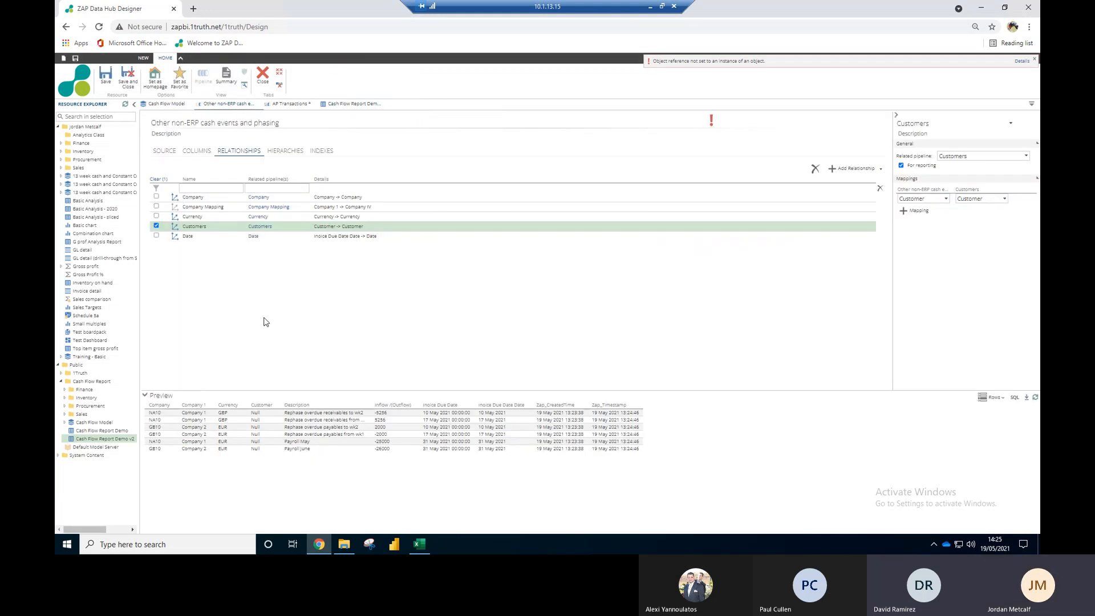
pyautogui.click(1035, 398)
pyautogui.click(157, 227)
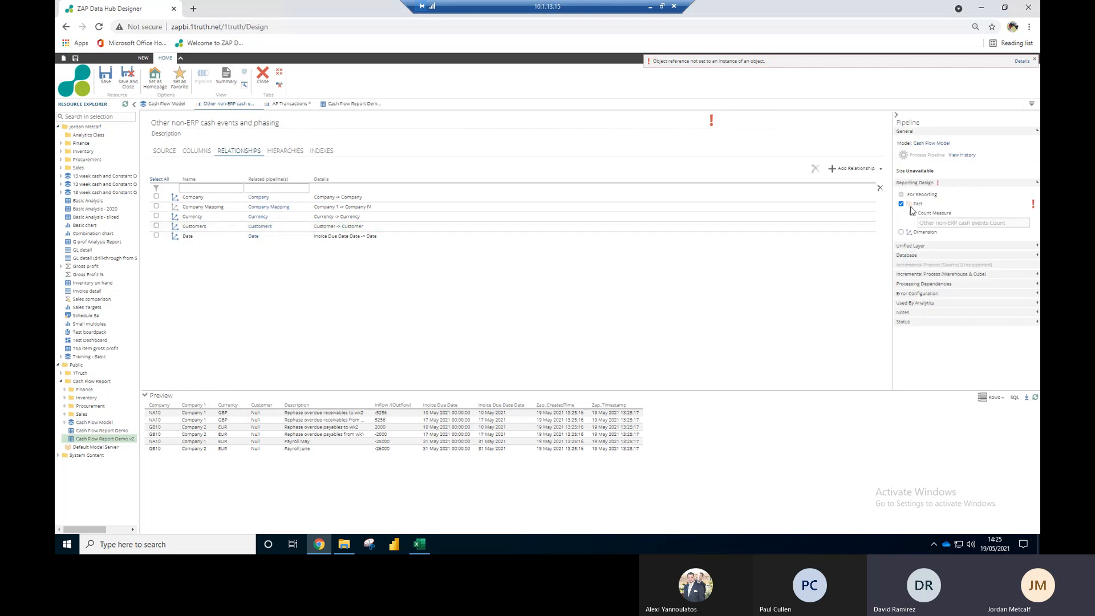
pyautogui.click(417, 218)
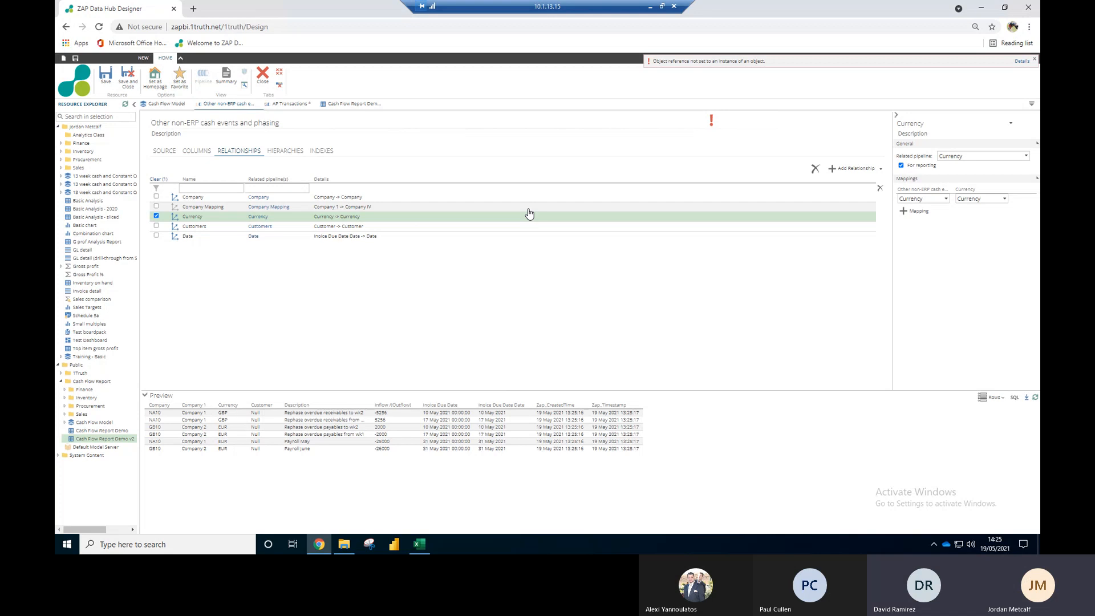
pyautogui.click(528, 208)
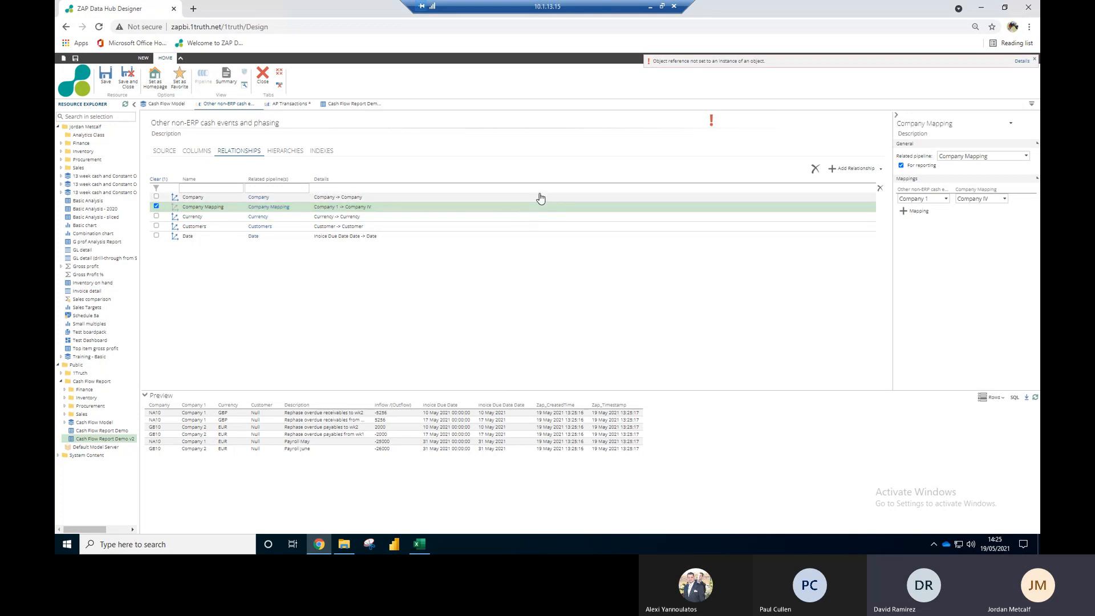
pyautogui.click(474, 219)
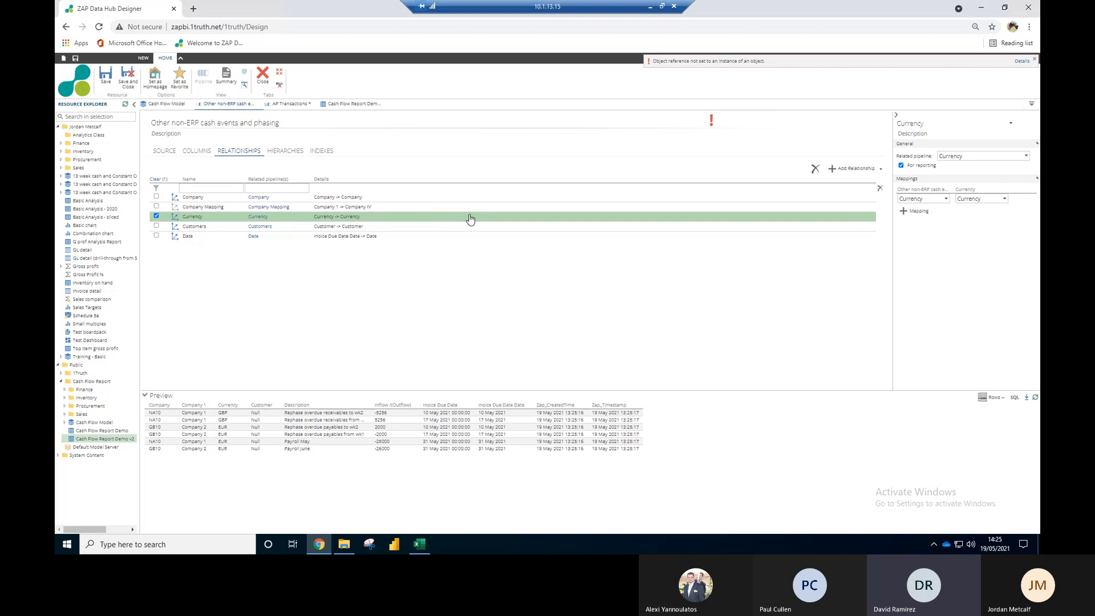
# Step: Add a calculated column named ID to the pipeline's Initial step with the SQL expression newid()
pyautogui.click(197, 152)
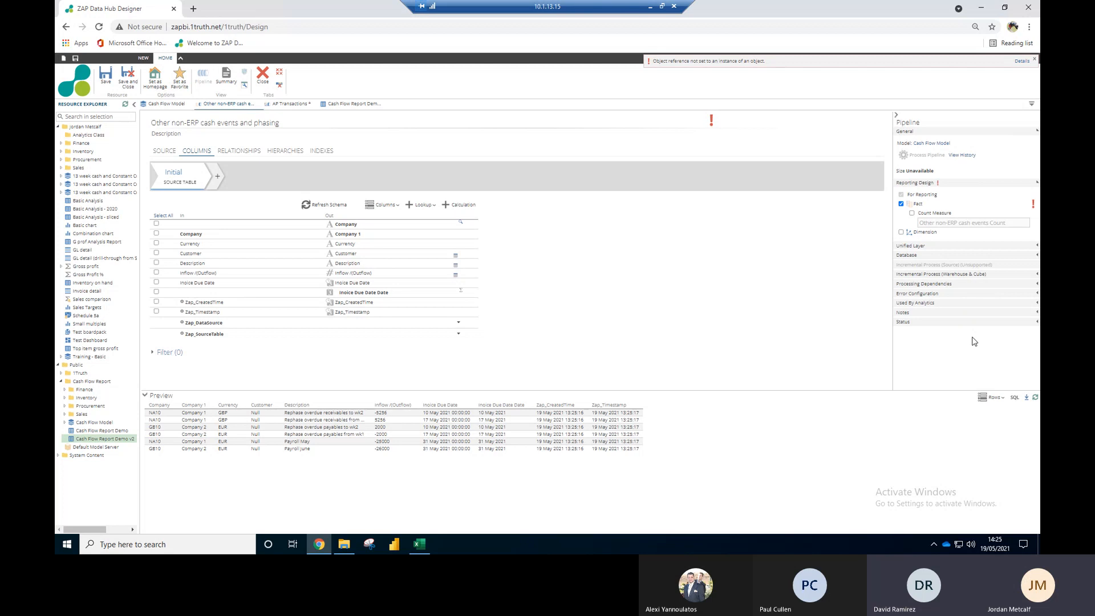
pyautogui.click(455, 206)
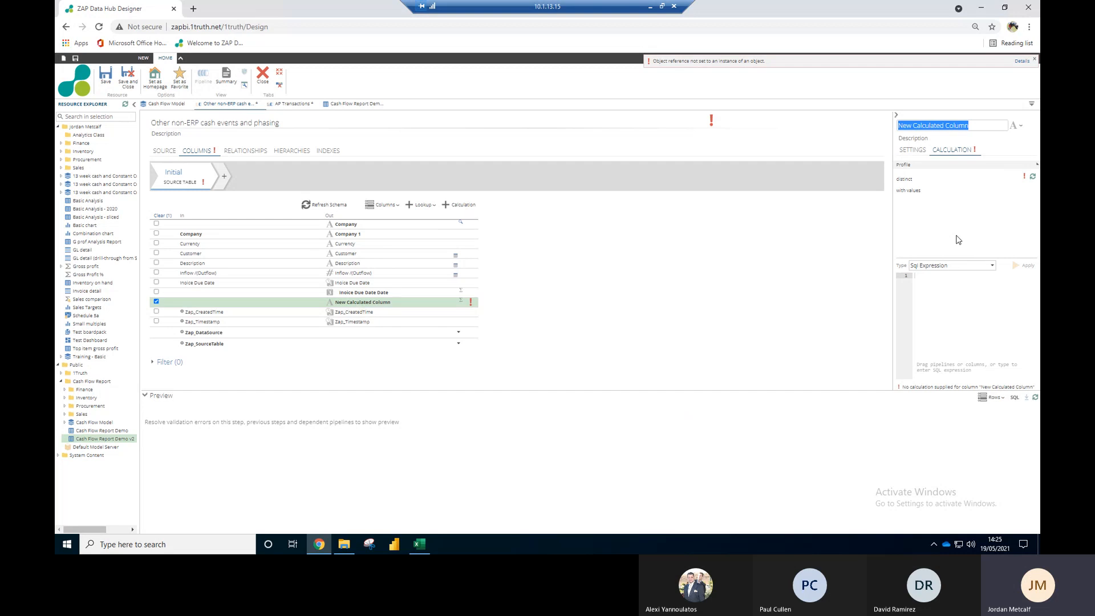
pyautogui.write('ID')
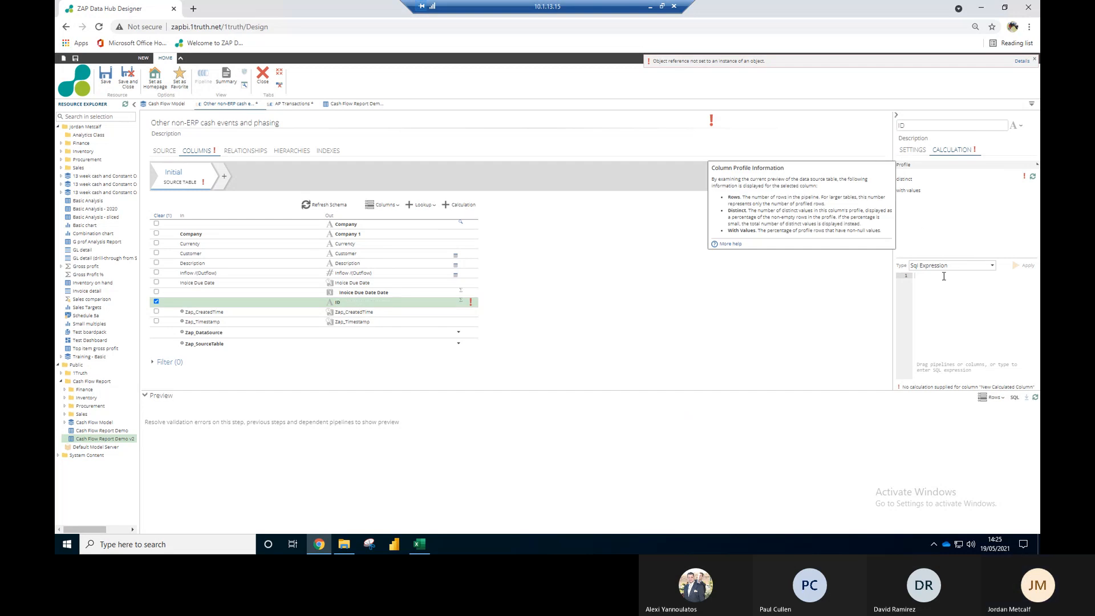
pyautogui.write('newid')
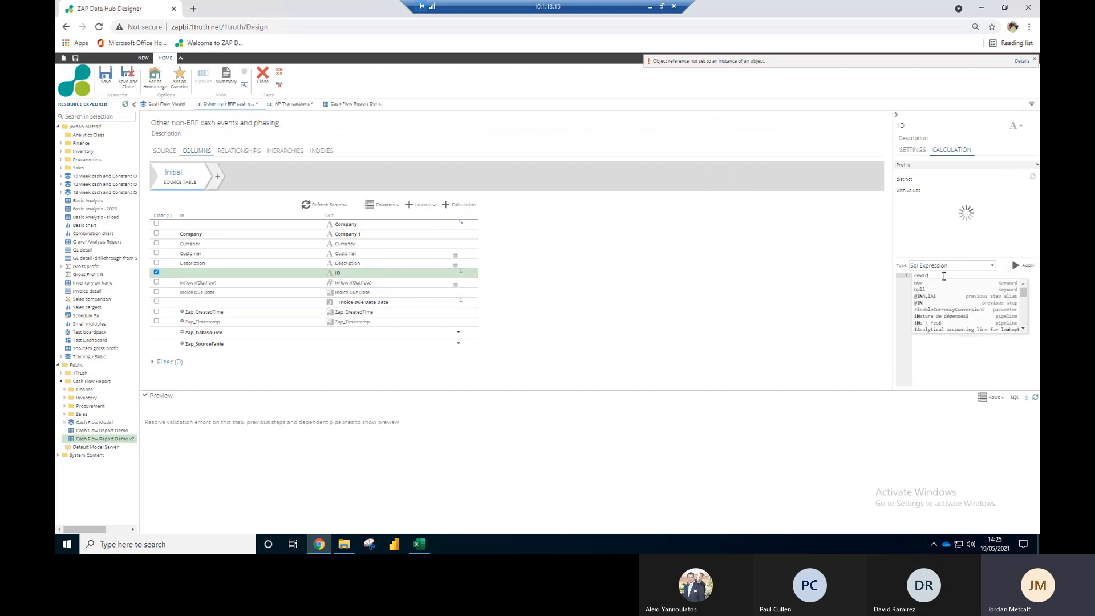
pyautogui.write('()')
pyautogui.click(1016, 266)
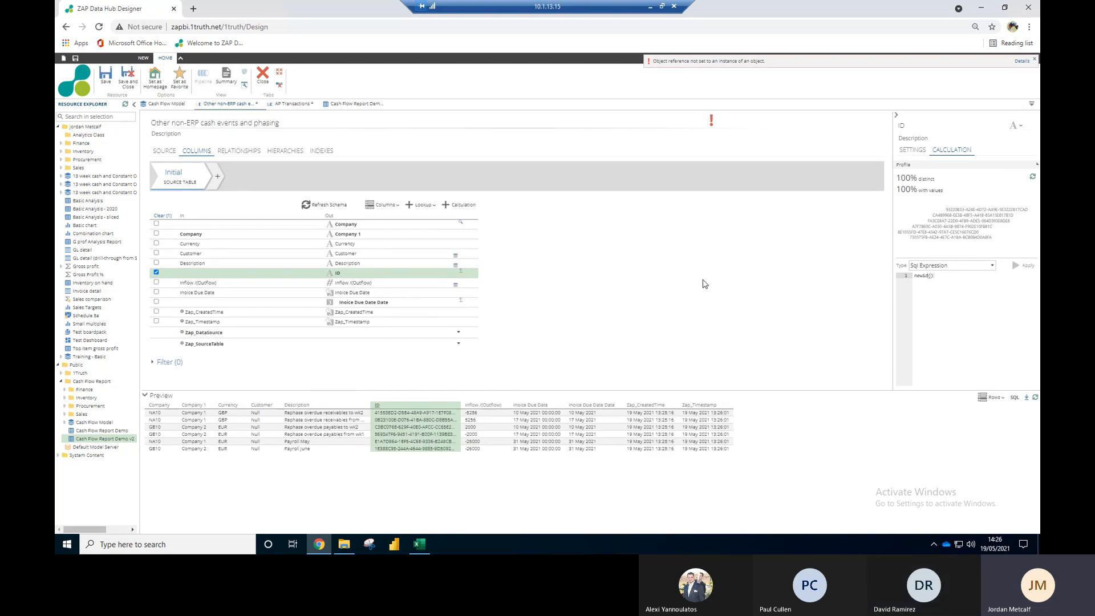
# Step: Add a Basic Step after the Initial step, make ID its primary key, and save the pipeline
pyautogui.click(914, 151)
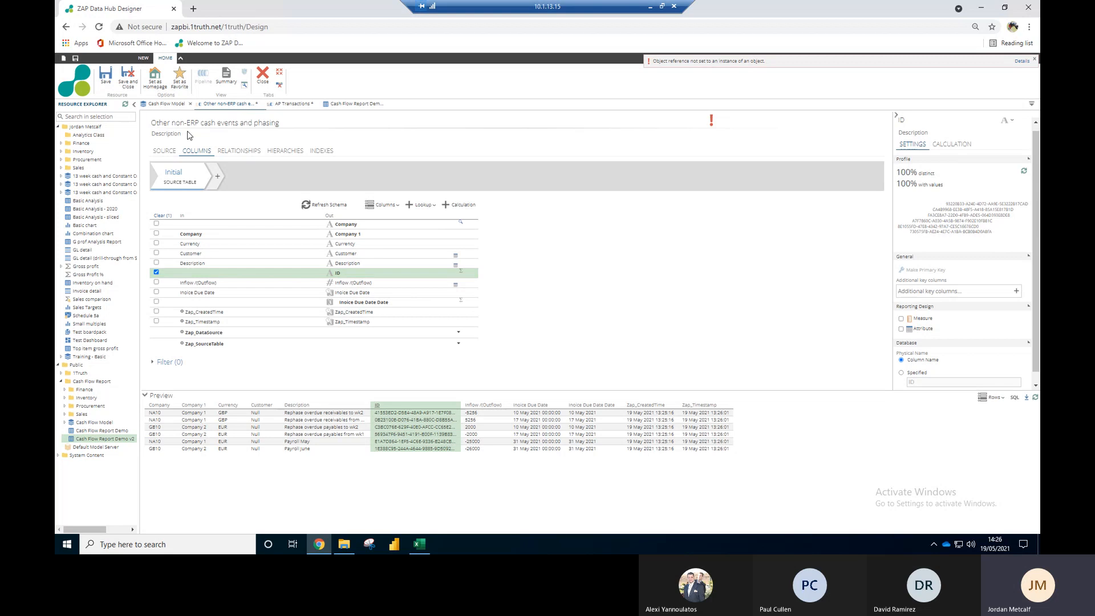
pyautogui.click(217, 180)
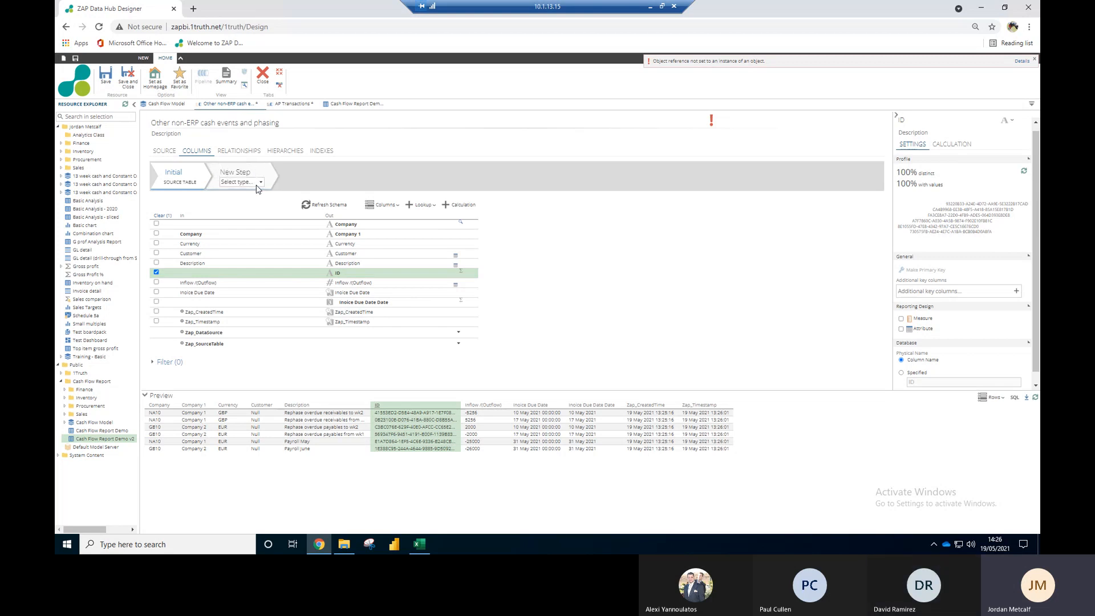
pyautogui.click(257, 187)
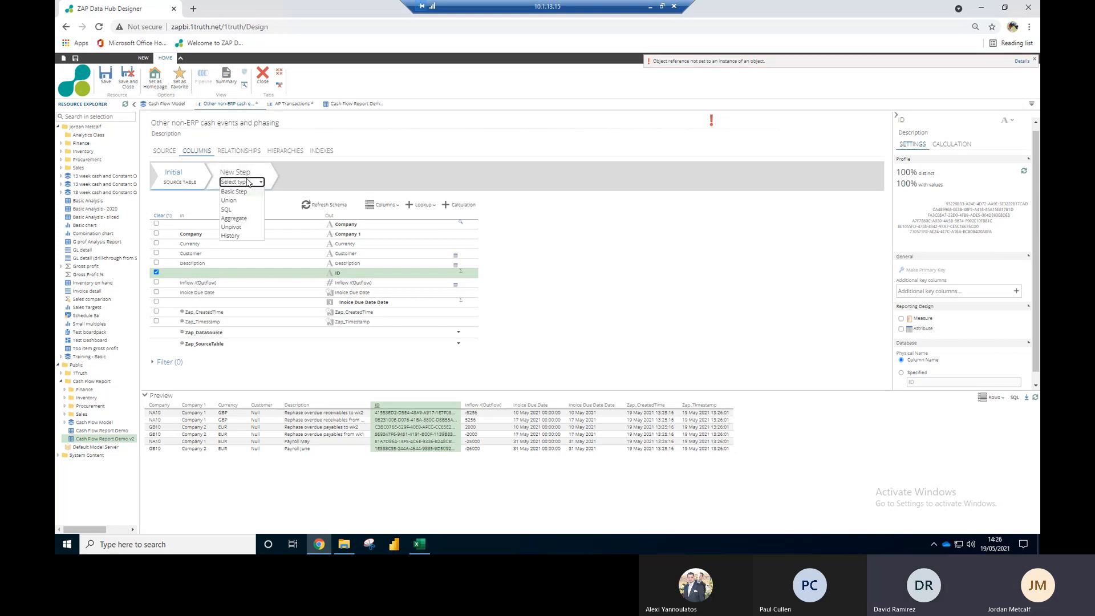
pyautogui.click(238, 191)
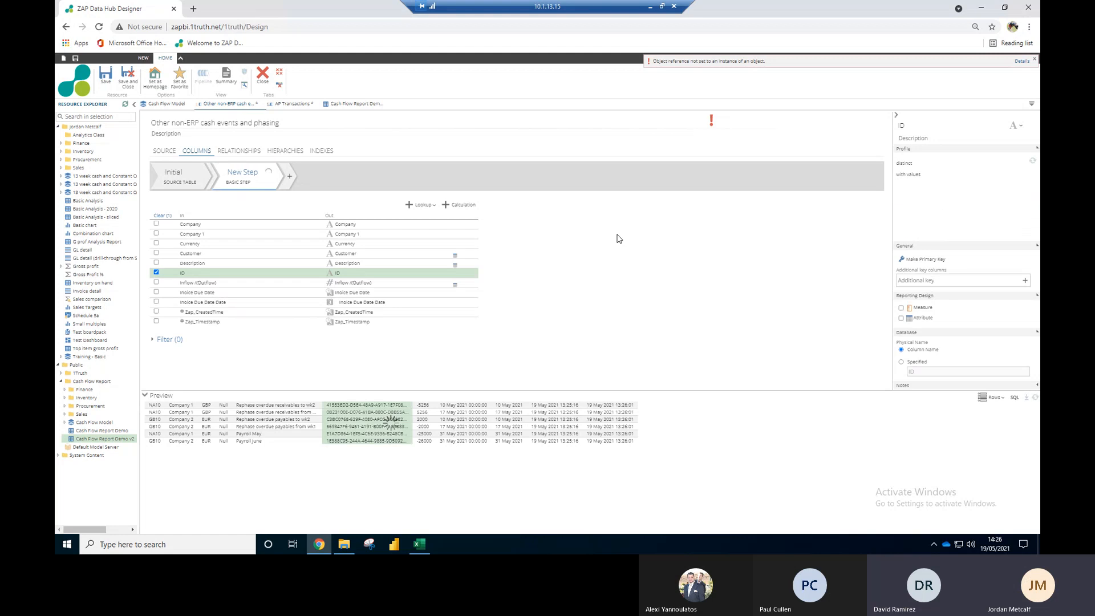
pyautogui.click(922, 261)
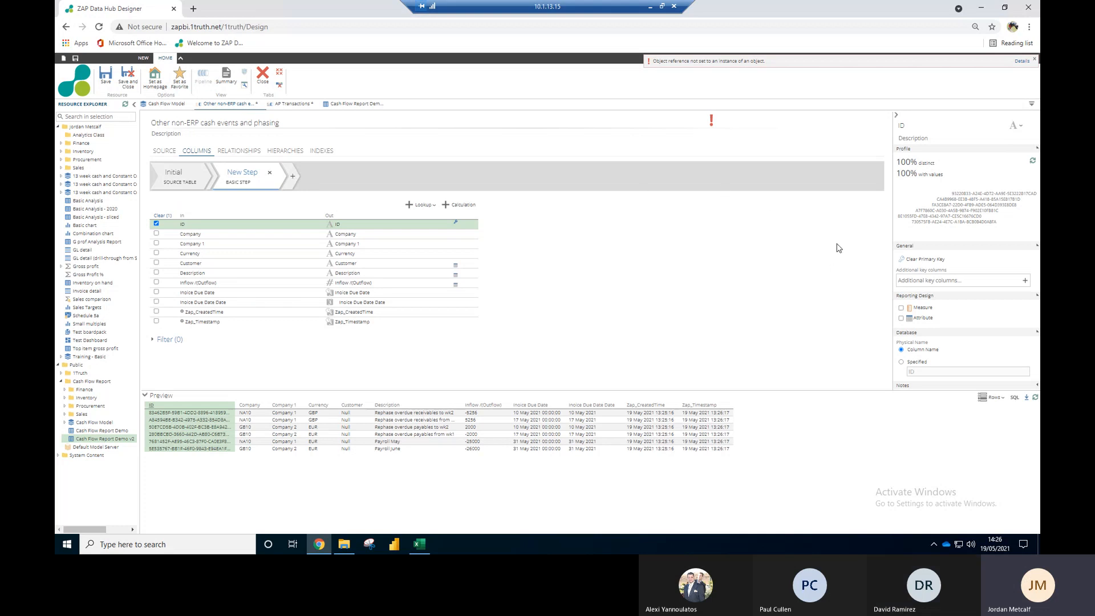
pyautogui.click(107, 79)
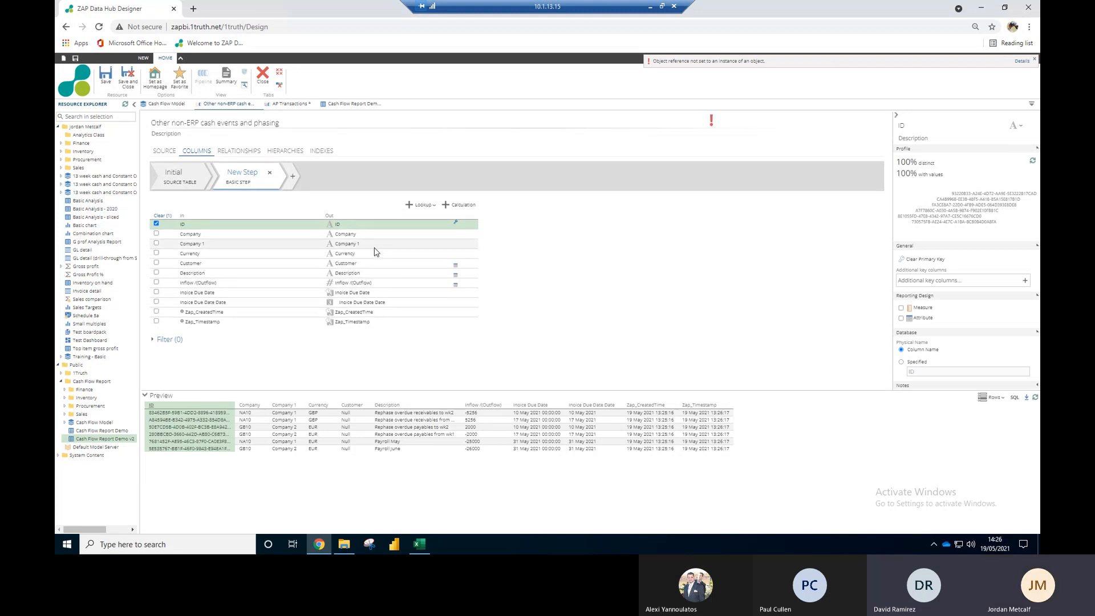
# Step: Set the Inflow /(Outflow) column as a measure in the basic step and save the pipeline
pyautogui.click(901, 308)
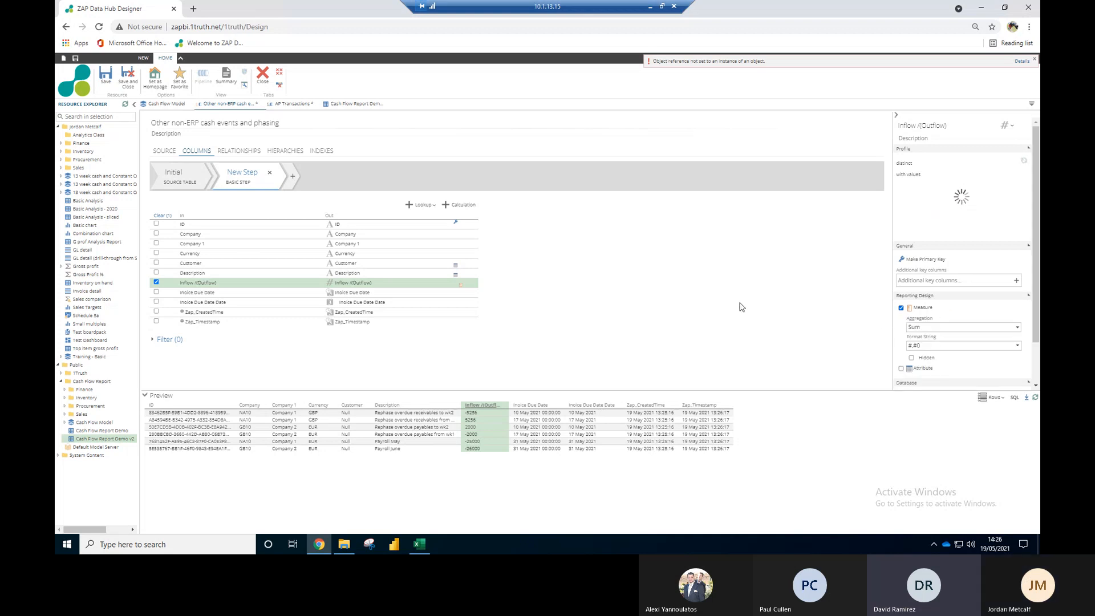
pyautogui.click(713, 289)
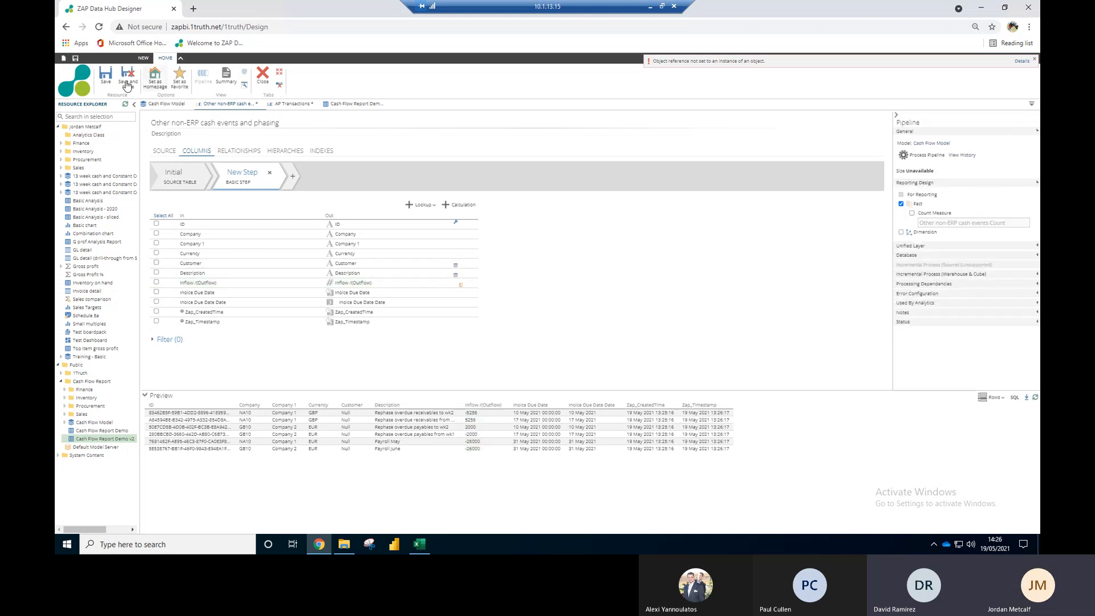
pyautogui.click(107, 74)
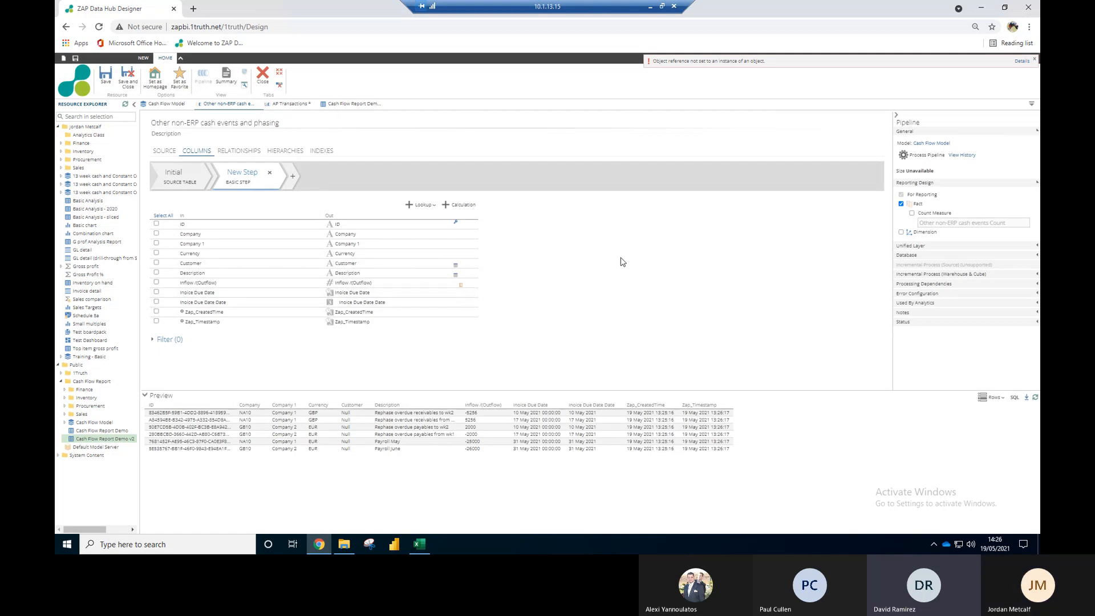
# Step: Close and reopen the Other non-ERP cash events and phasing pipeline from Cash Flow Model, and view and dismiss the error notification
pyautogui.click(265, 83)
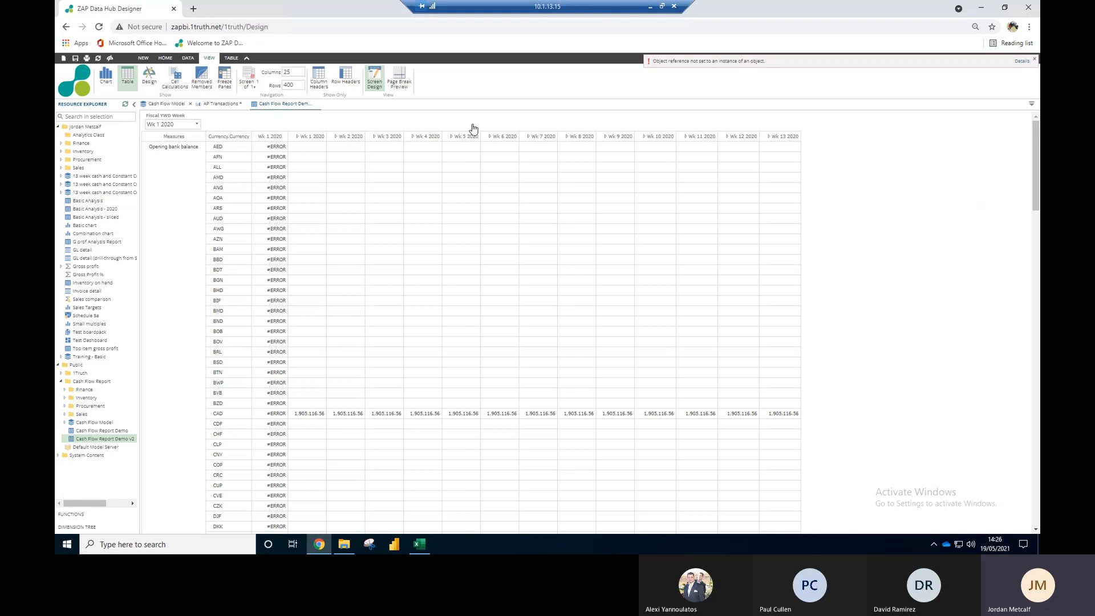
pyautogui.click(166, 104)
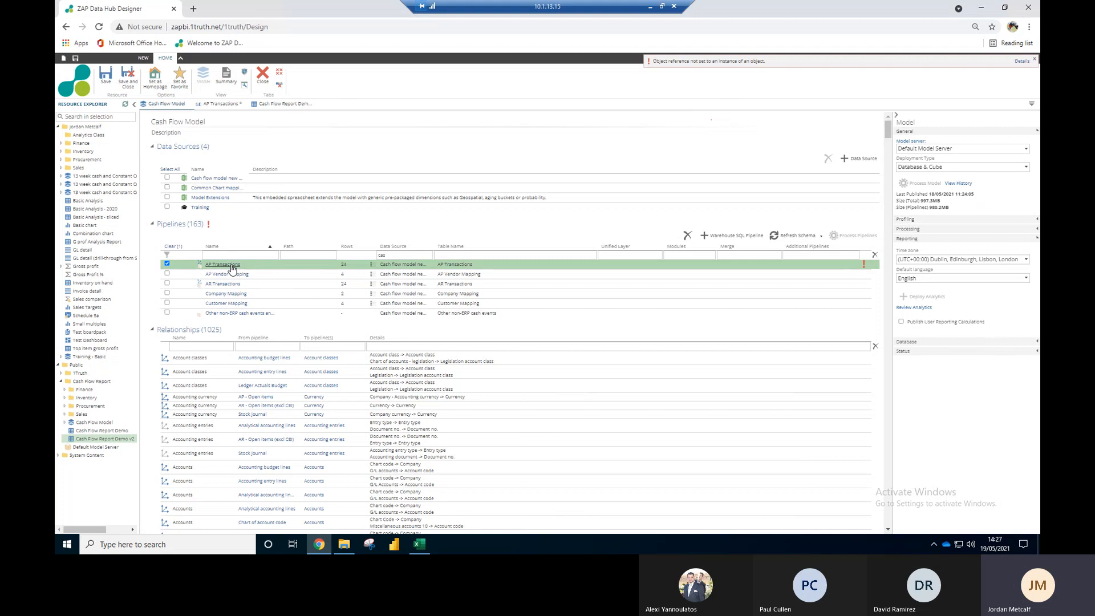
pyautogui.click(249, 315)
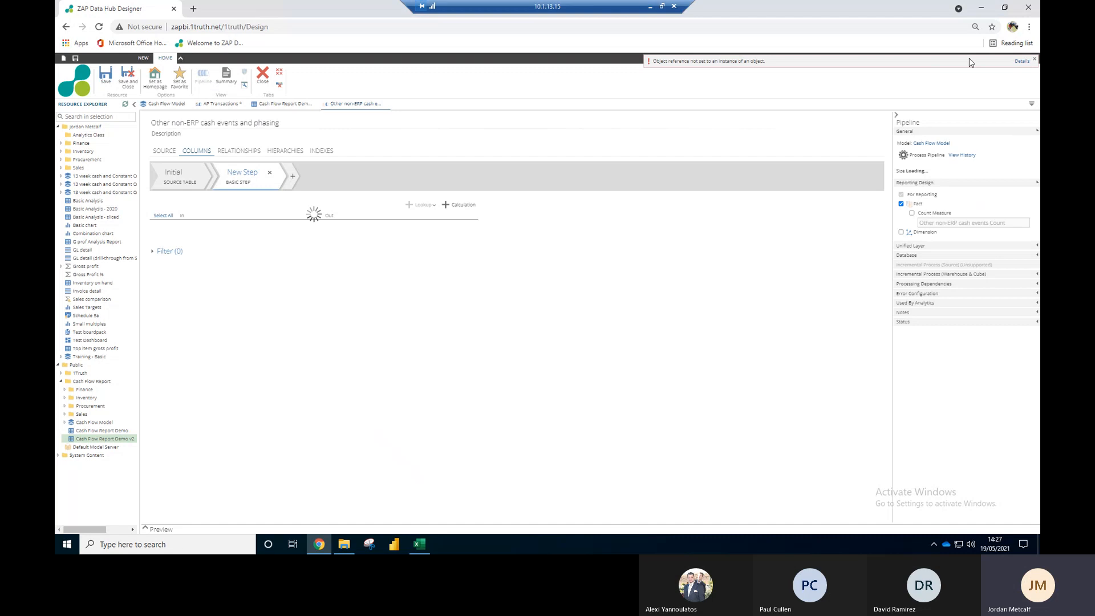
pyautogui.click(1022, 61)
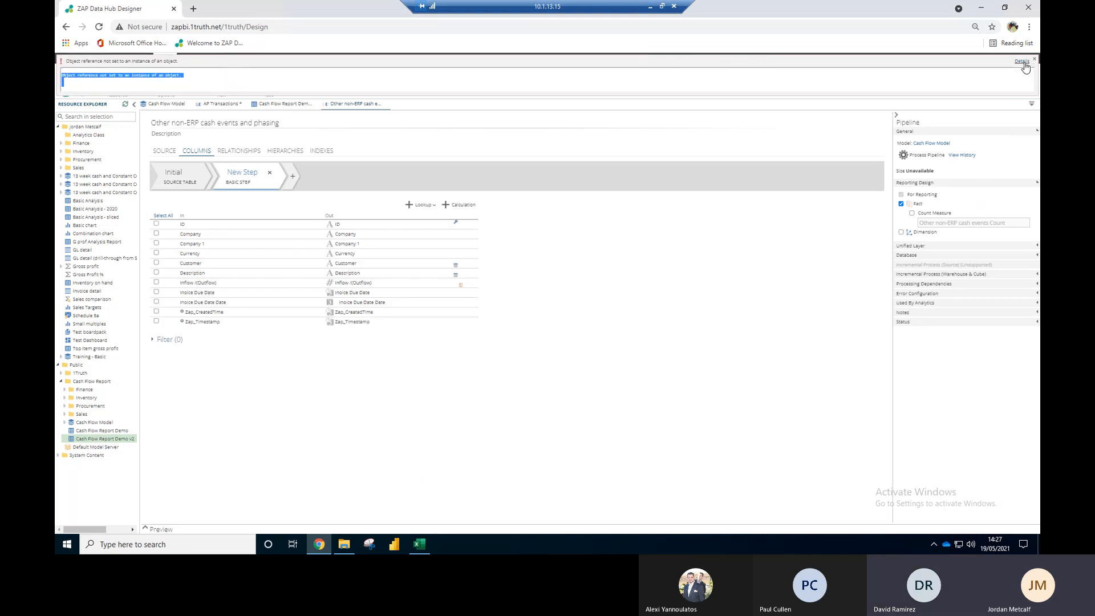
pyautogui.click(1032, 60)
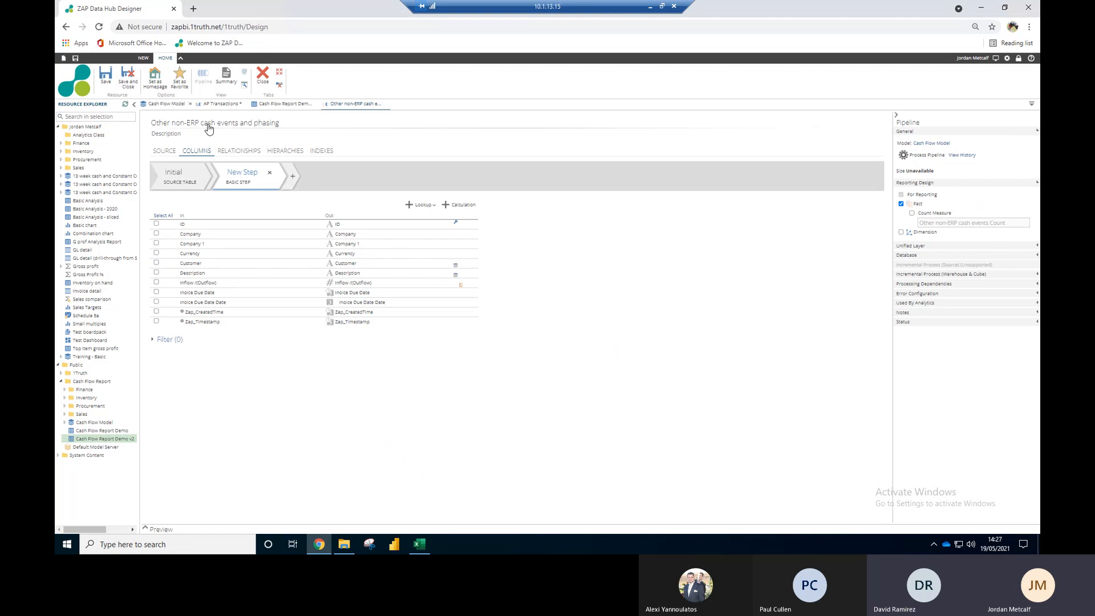
# Step: Delete the blank relationship from the AP Transactions pipeline and save the pipeline
pyautogui.click(171, 107)
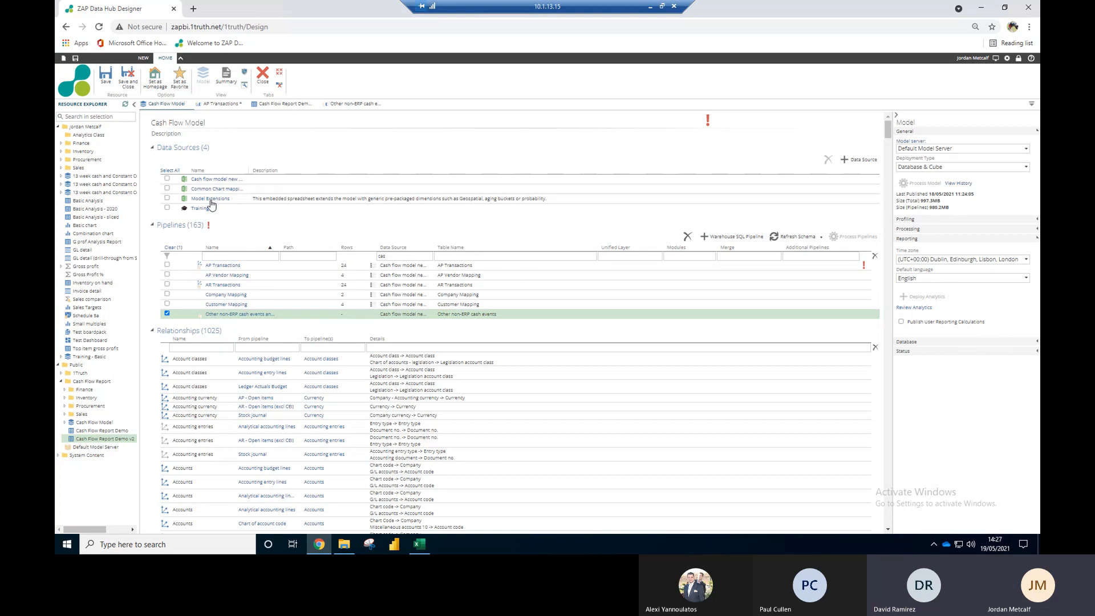
pyautogui.click(226, 266)
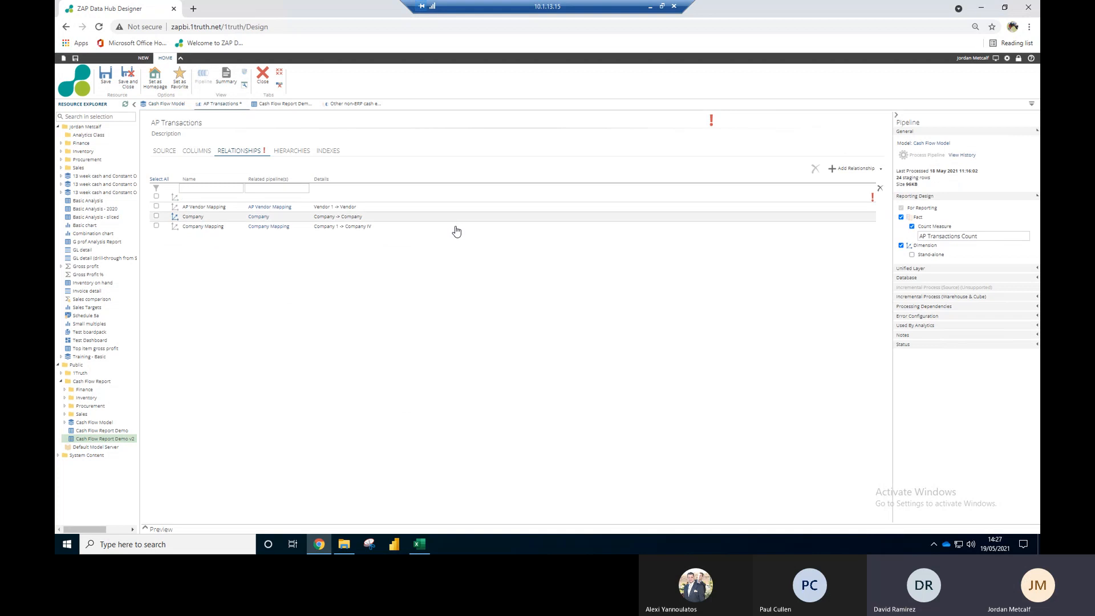
pyautogui.click(374, 201)
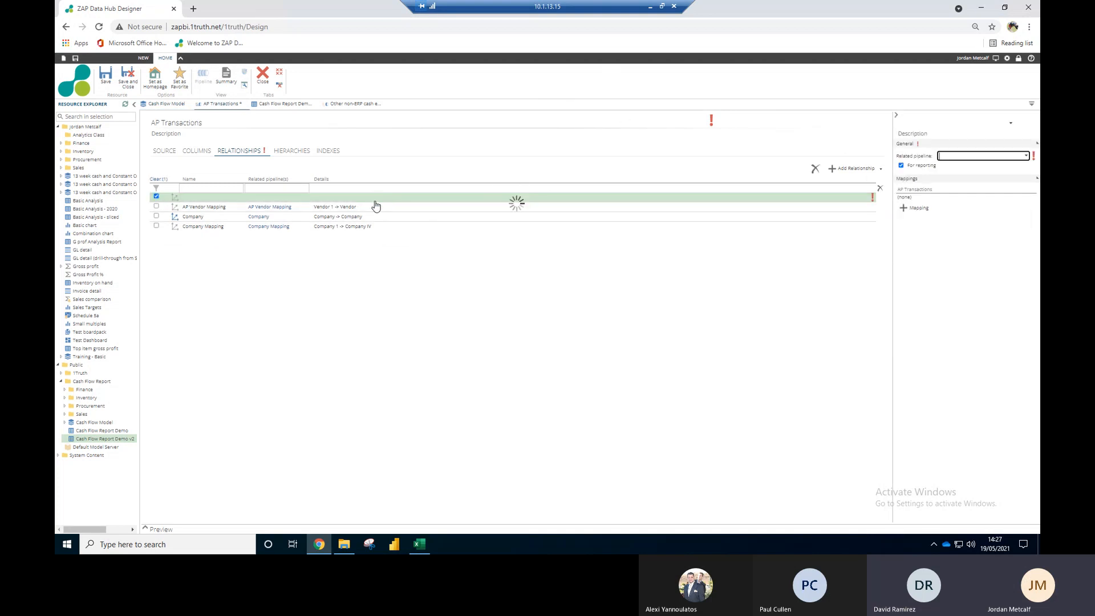
pyautogui.rightClick(193, 200)
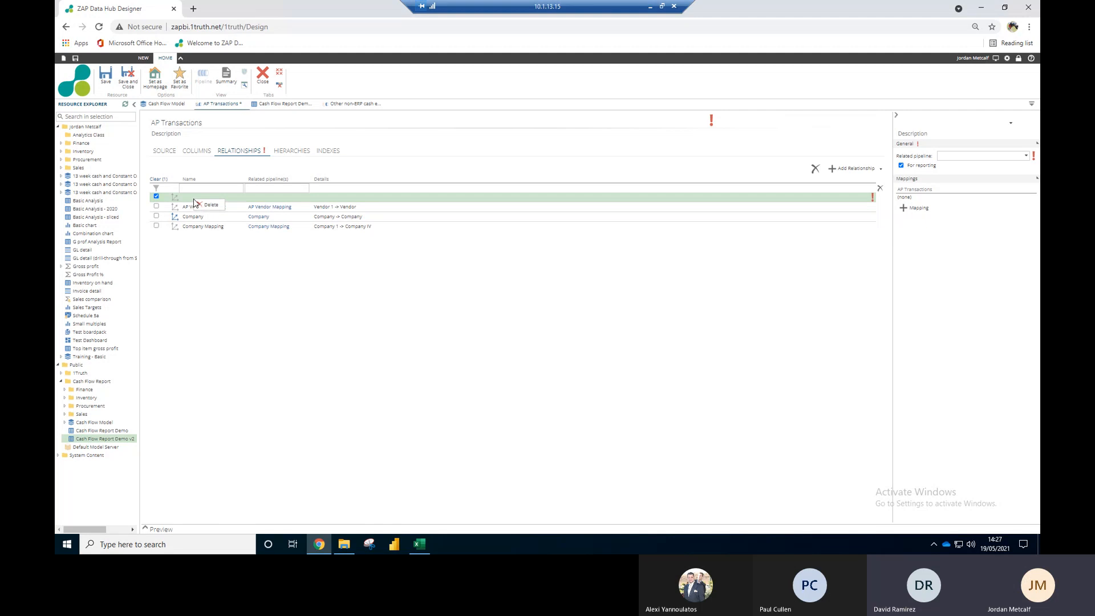
pyautogui.click(207, 205)
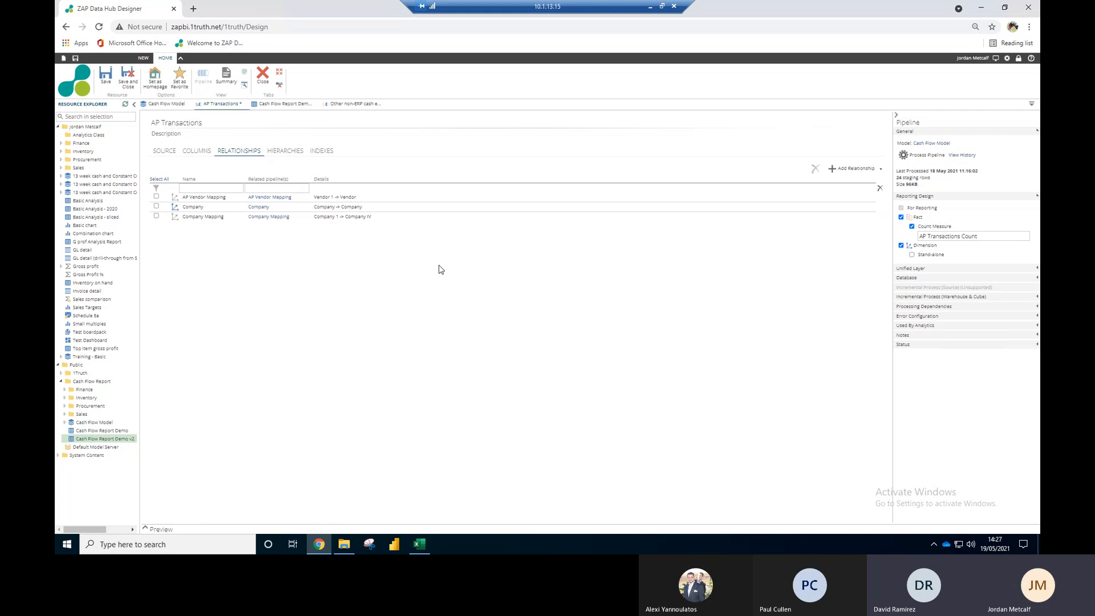
pyautogui.click(111, 80)
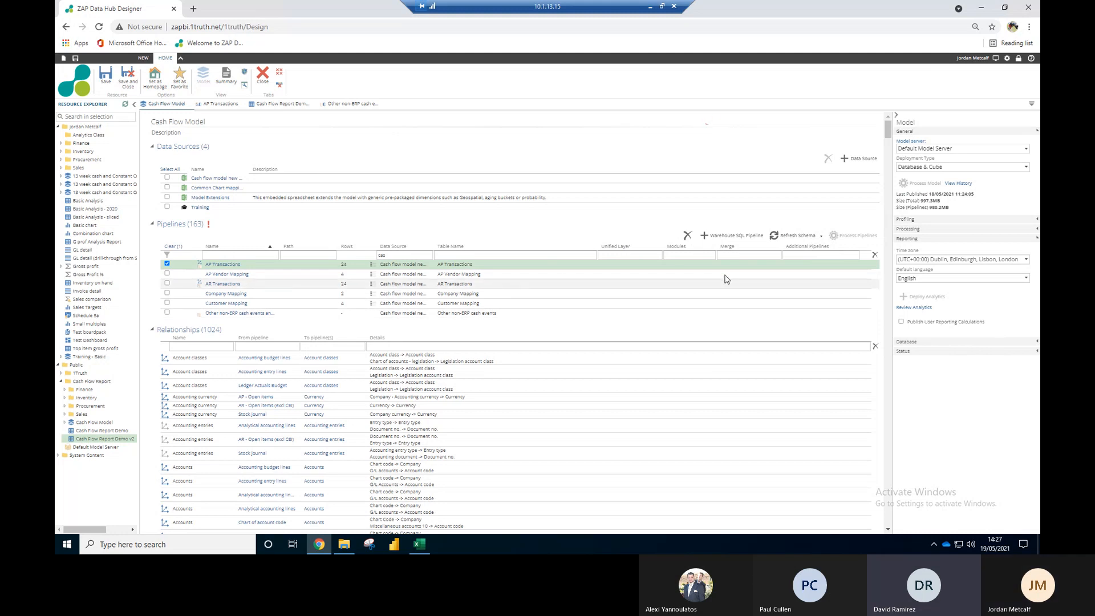
# Step: Clear the Data Source filter from the Cash Flow Model's pipelines and open the columns of the AP - Open items pipeline
pyautogui.click(415, 255)
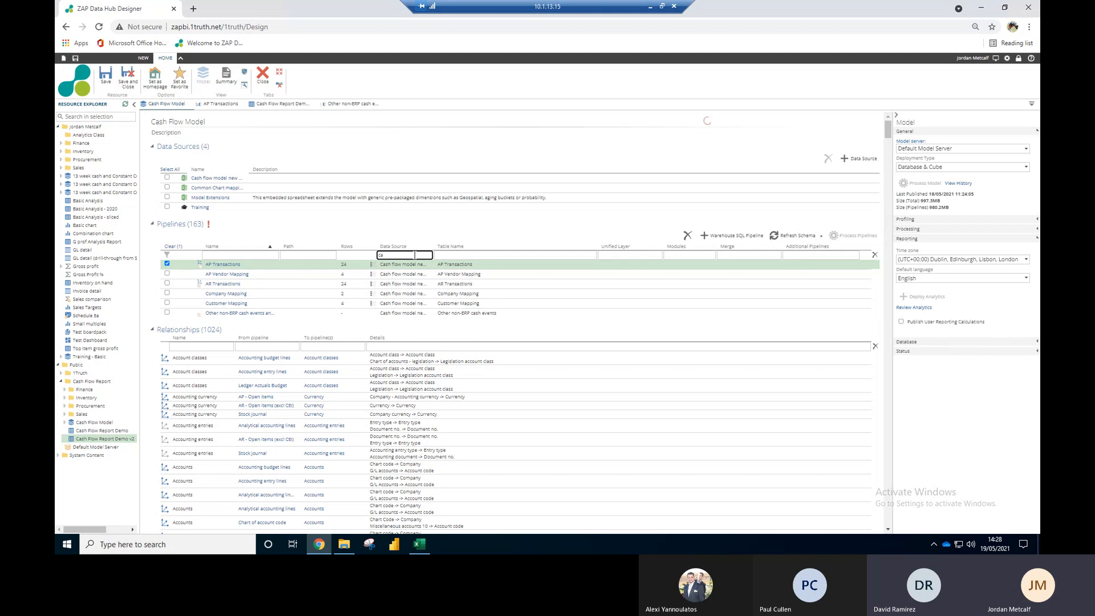
pyautogui.press('BackSpace')
pyautogui.press('BackSpace')
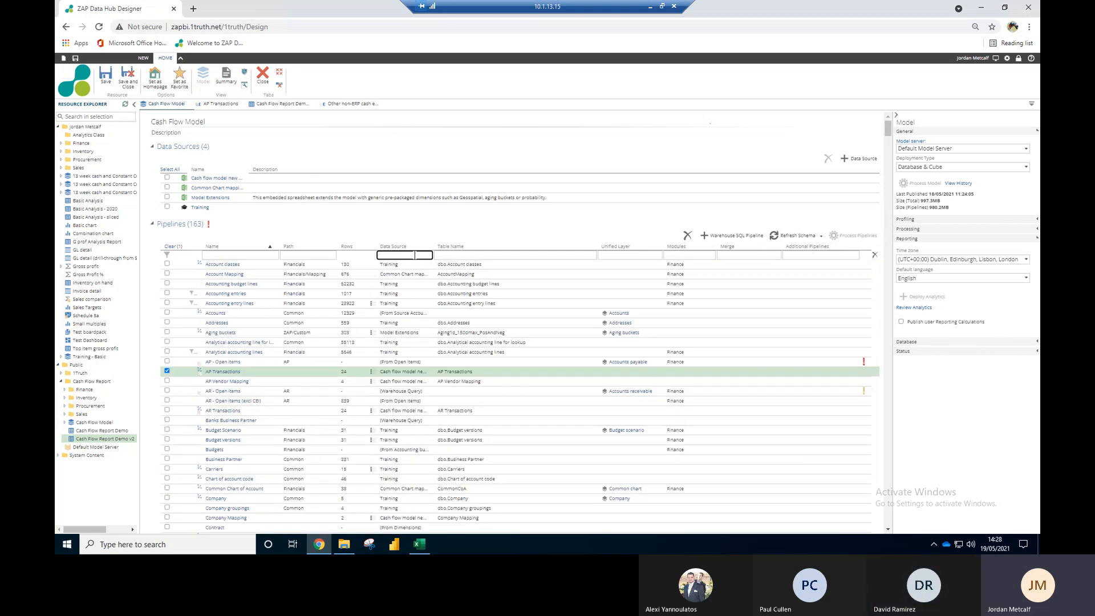
pyautogui.click(346, 228)
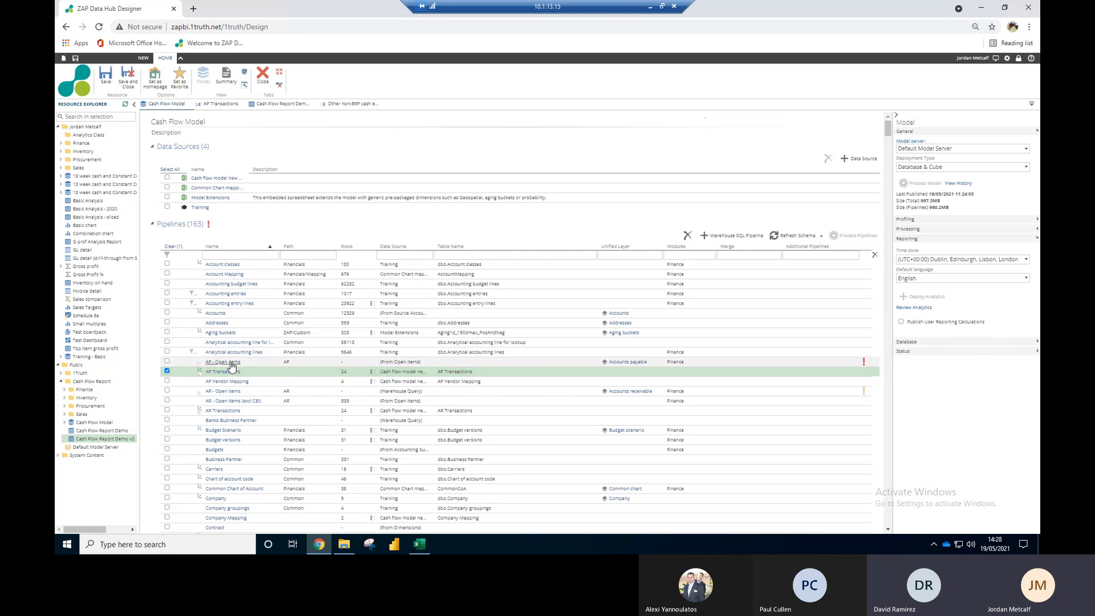
pyautogui.click(231, 363)
pyautogui.click(231, 364)
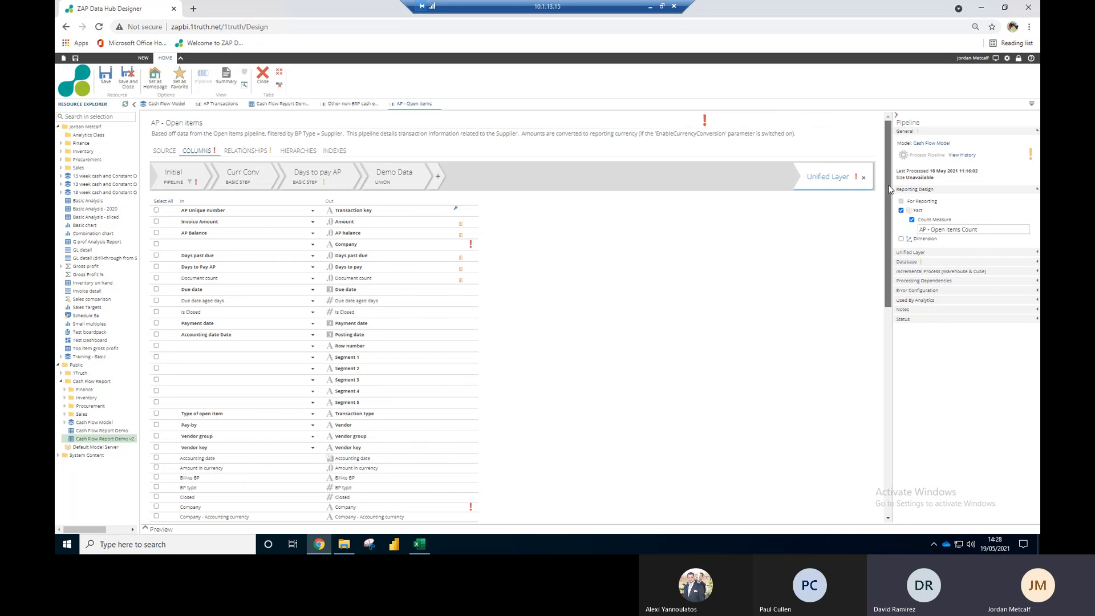
pyautogui.moveTo(887, 196); pyautogui.dragTo(684, 302)
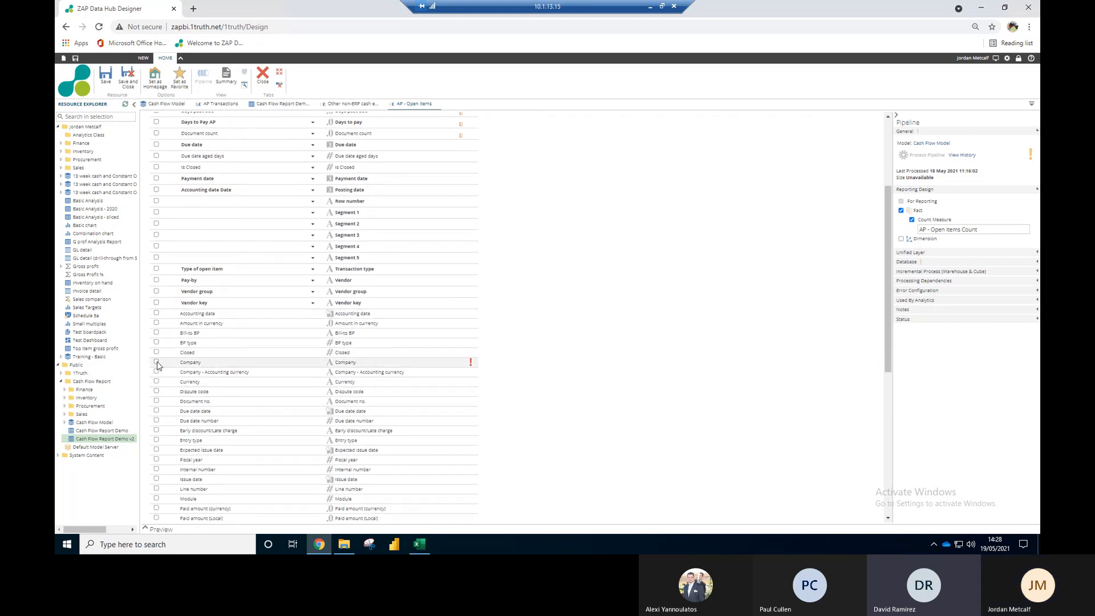
# Step: Map the source Company column to the blank Company column in the AP - Open items Unified Layer and save the pipeline
pyautogui.click(225, 363)
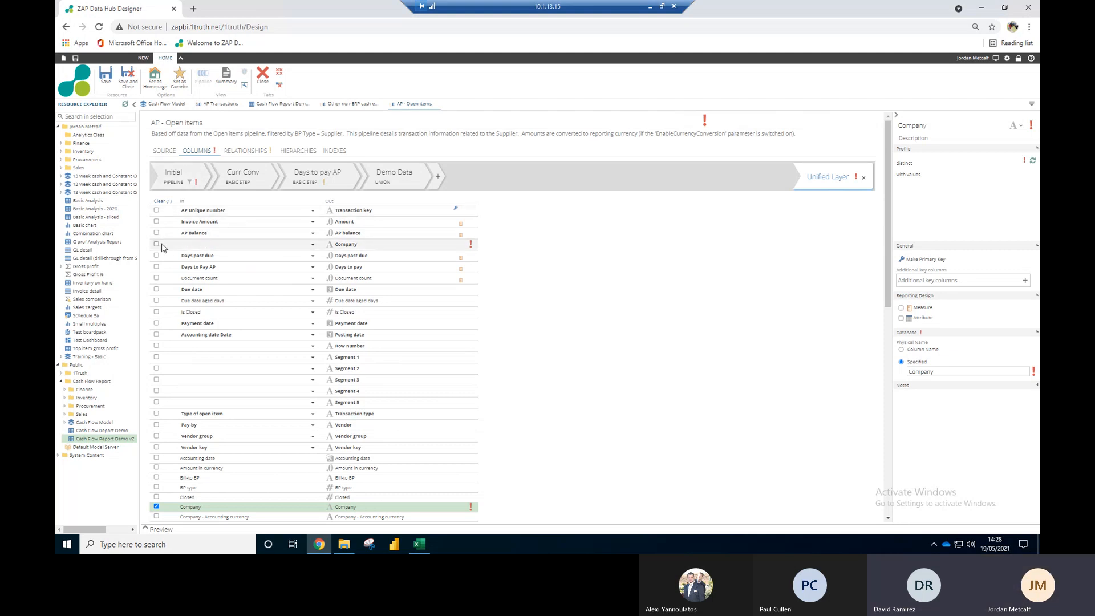
pyautogui.click(324, 246)
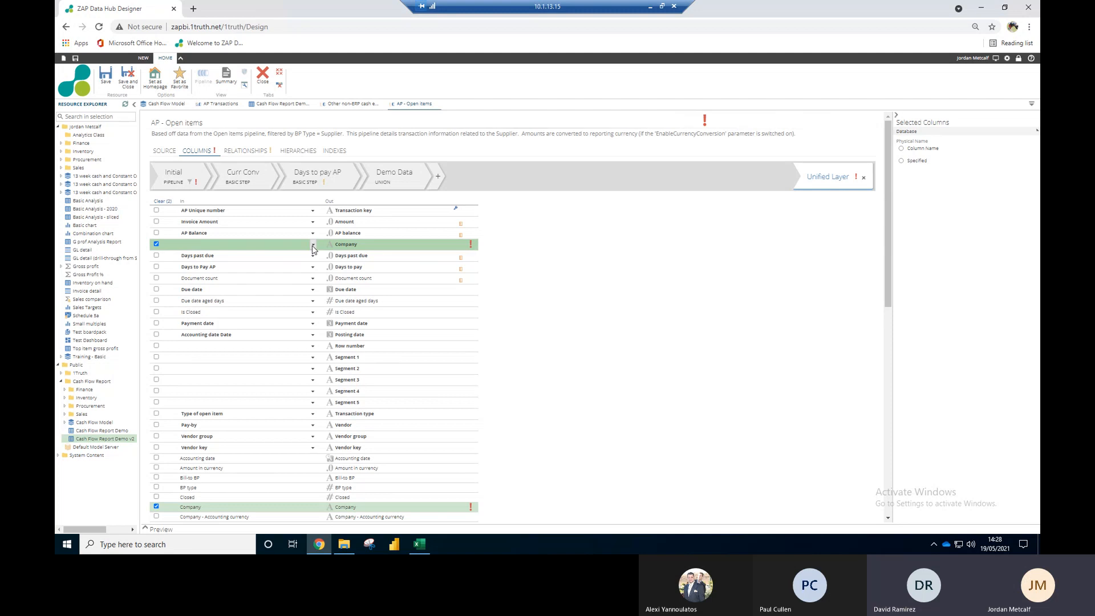
pyautogui.click(312, 245)
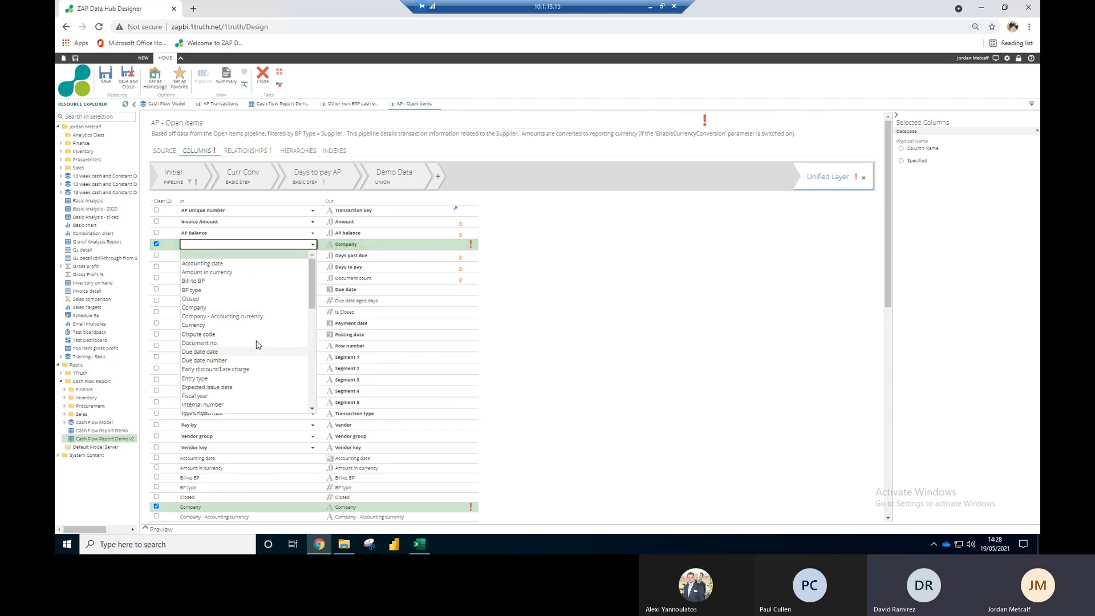
pyautogui.click(252, 308)
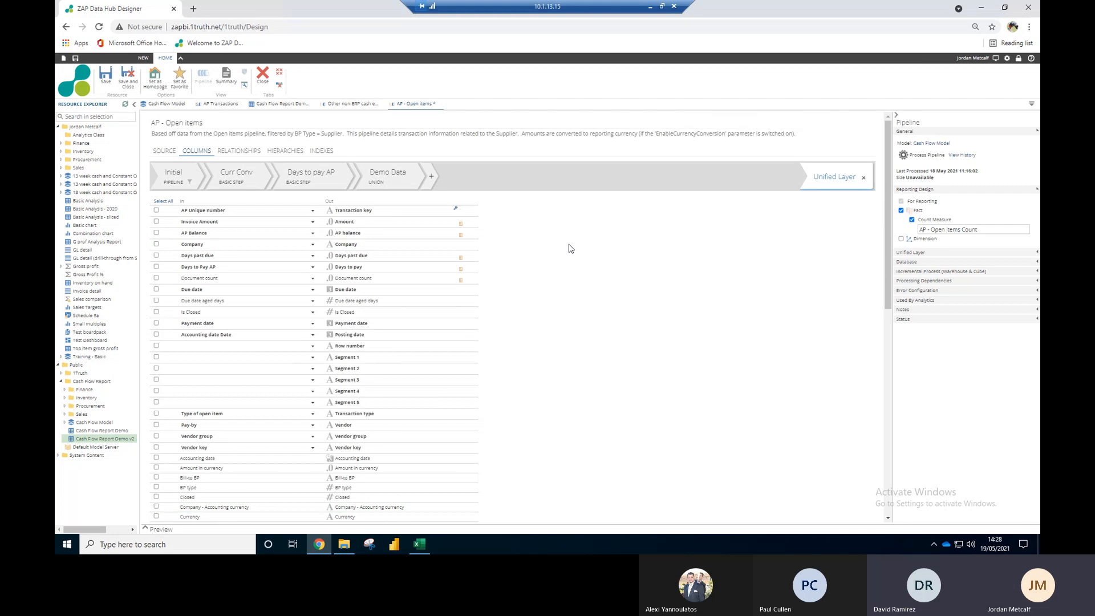
pyautogui.hotkey('ctrl', 's')
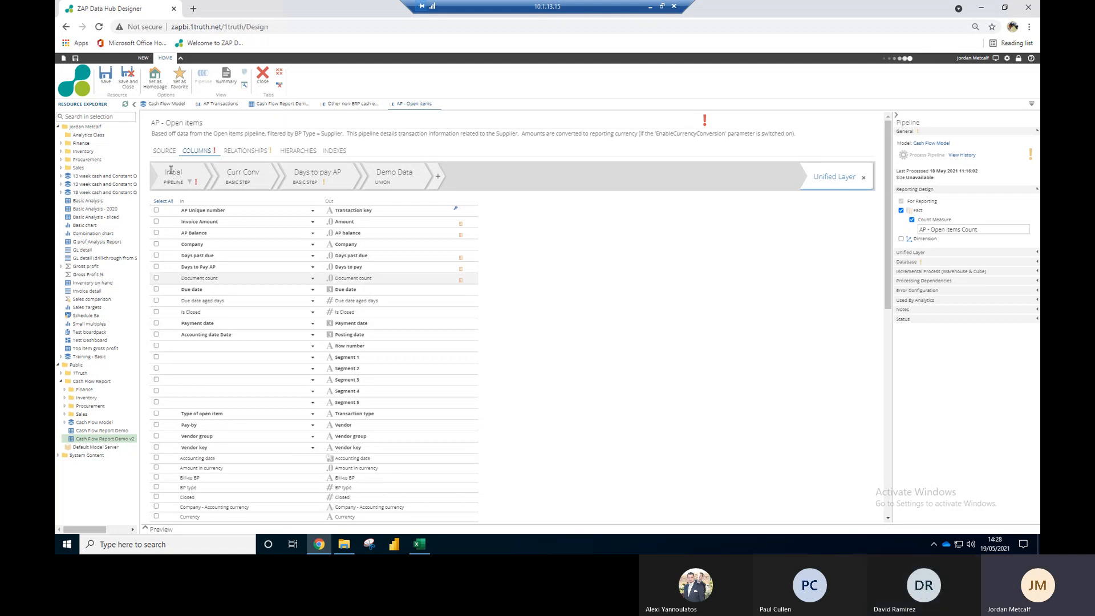
# Step: Examine the flagged Main currency column in the Initial step of AP - Open items, including its lookup settings and error details
pyautogui.click(172, 172)
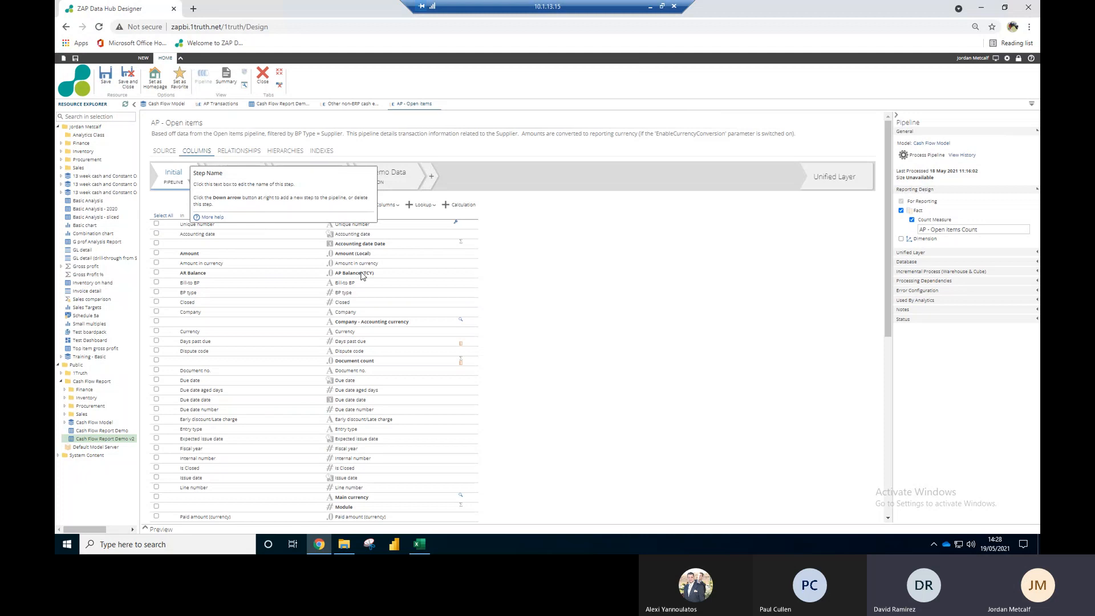
pyautogui.scroll(-3, 717, 274)
pyautogui.scroll(-3, 730, 285)
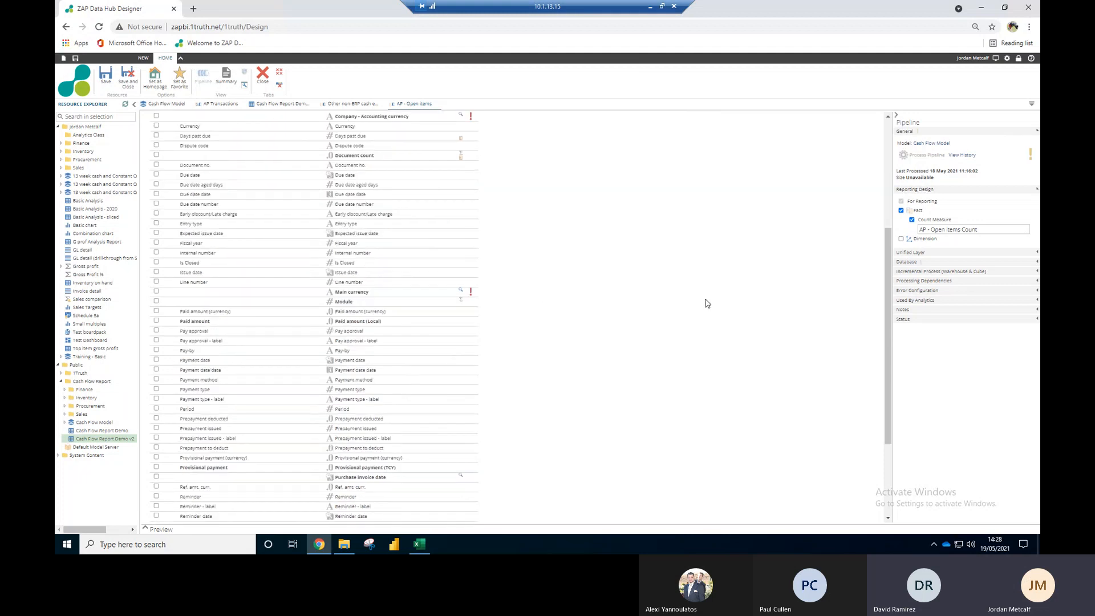
pyautogui.scroll(-2, 621, 306)
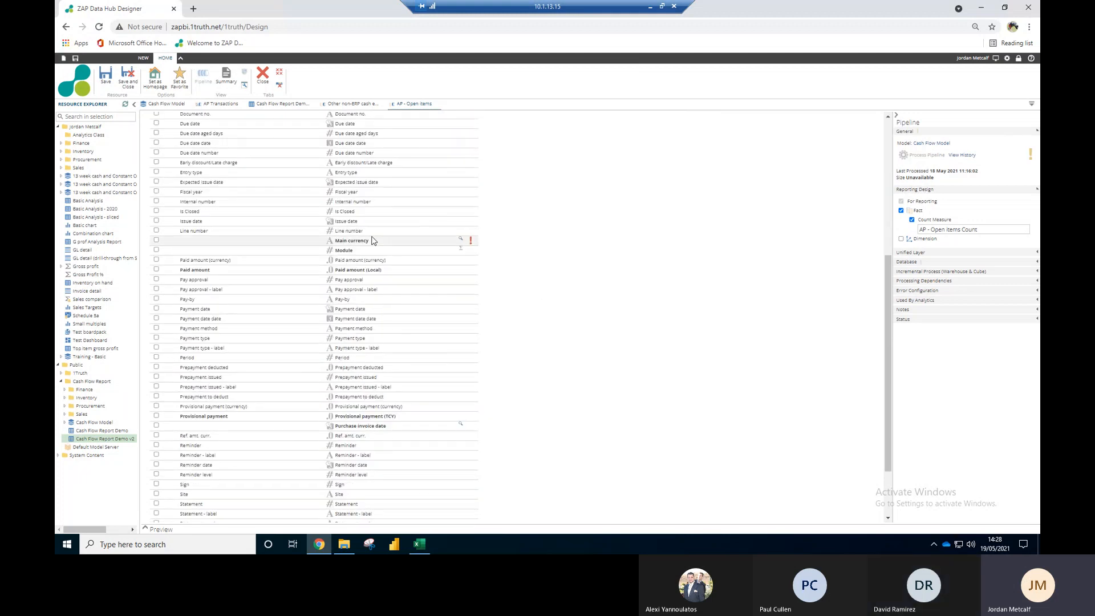
pyautogui.click(249, 241)
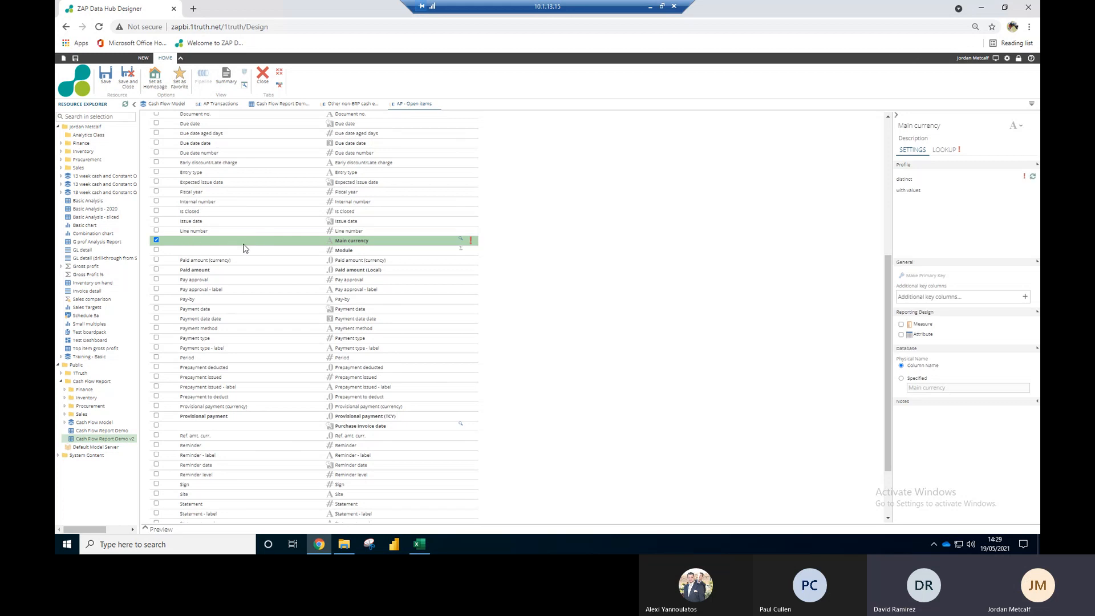
pyautogui.scroll(4, 251, 247)
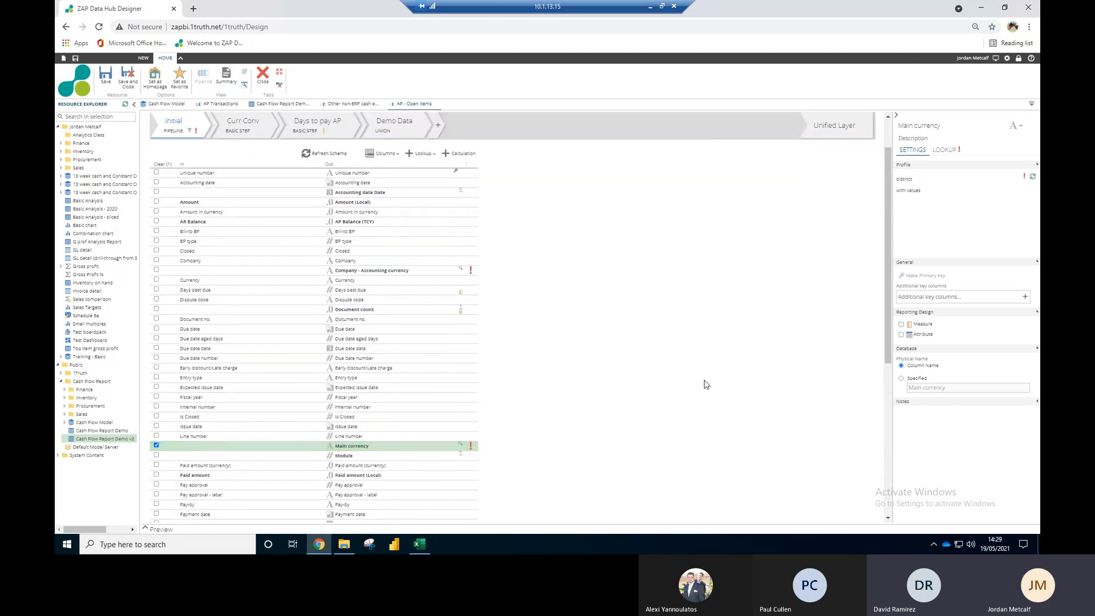
pyautogui.click(932, 152)
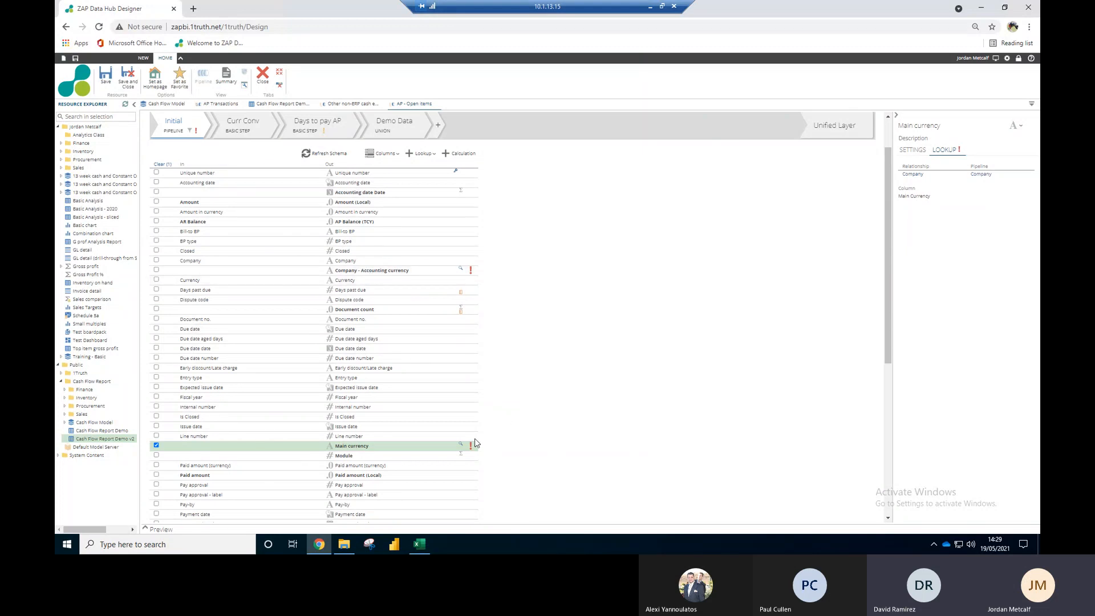
pyautogui.moveTo(471, 448)
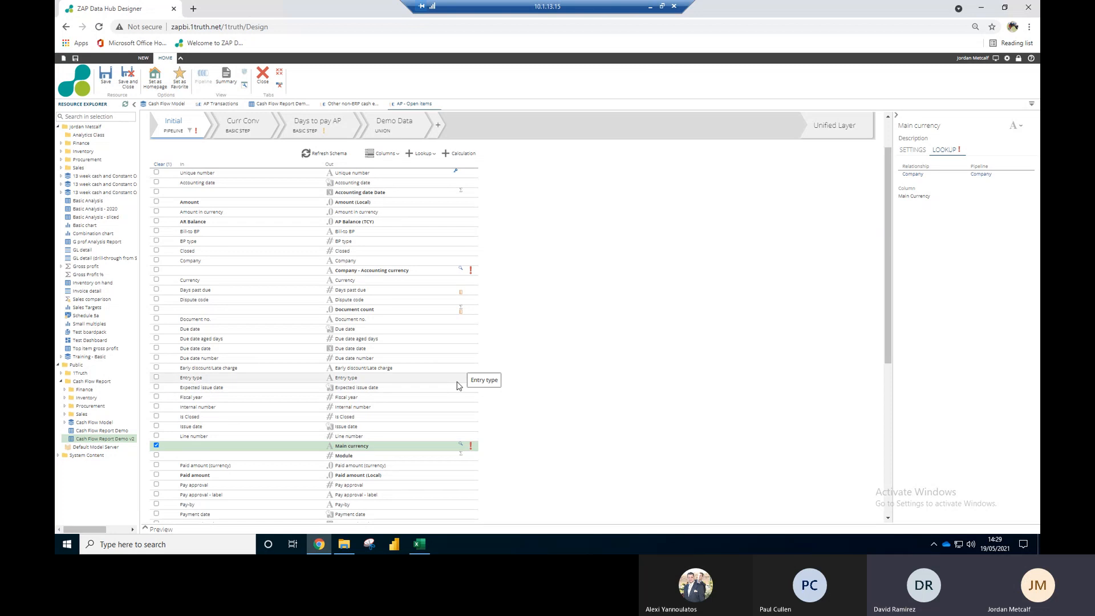
pyautogui.scroll(1, 457, 386)
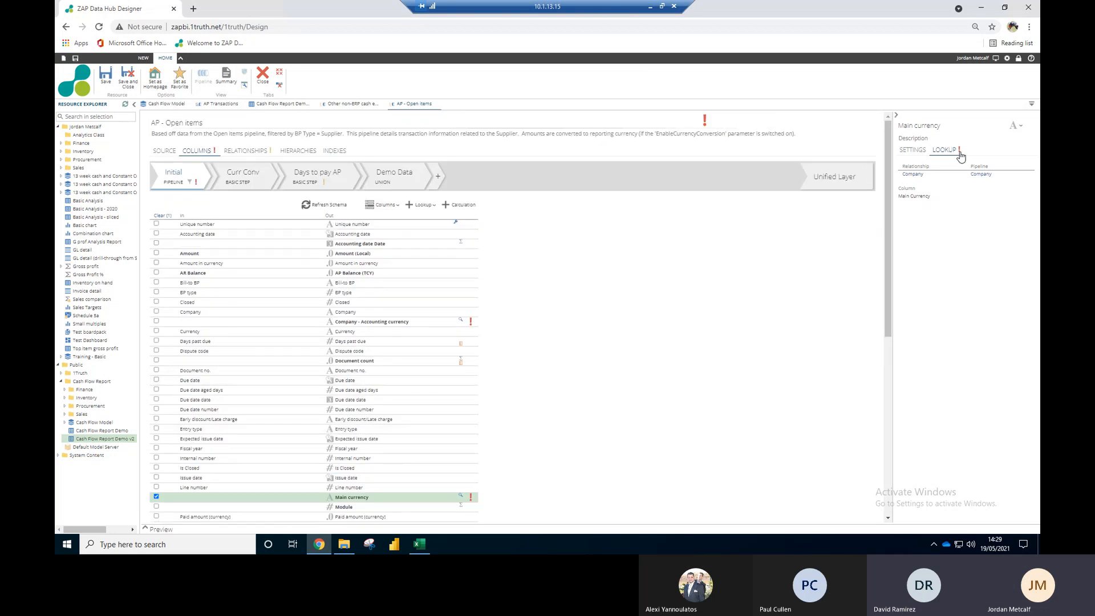
pyautogui.moveTo(961, 156)
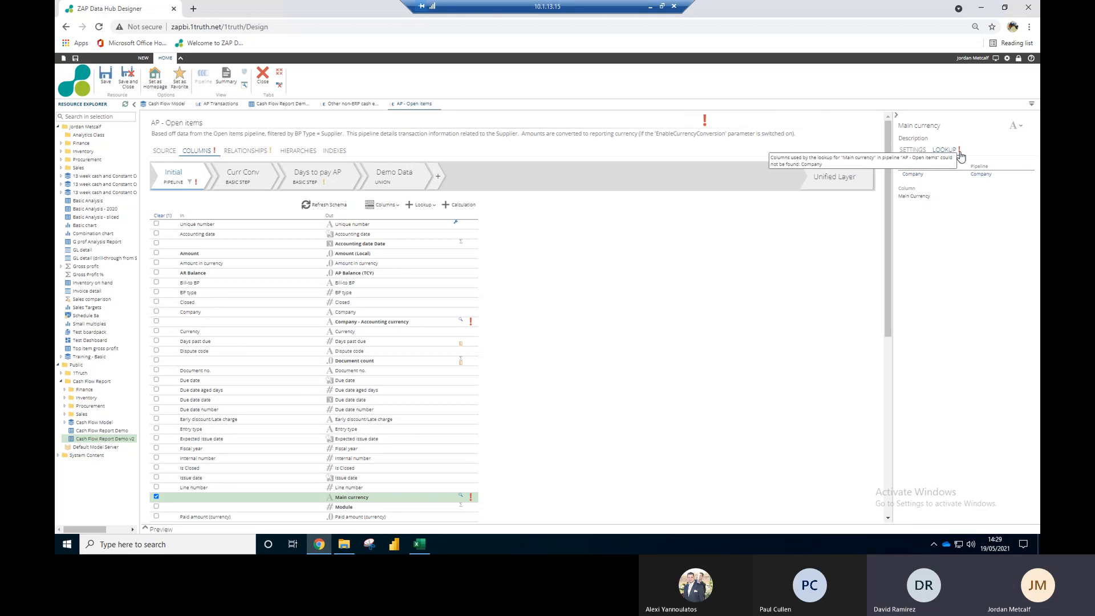
# Step: Open the Company pipeline from the Main currency lookup and check which source columns are available for its Main Currency mapping
pyautogui.click(981, 174)
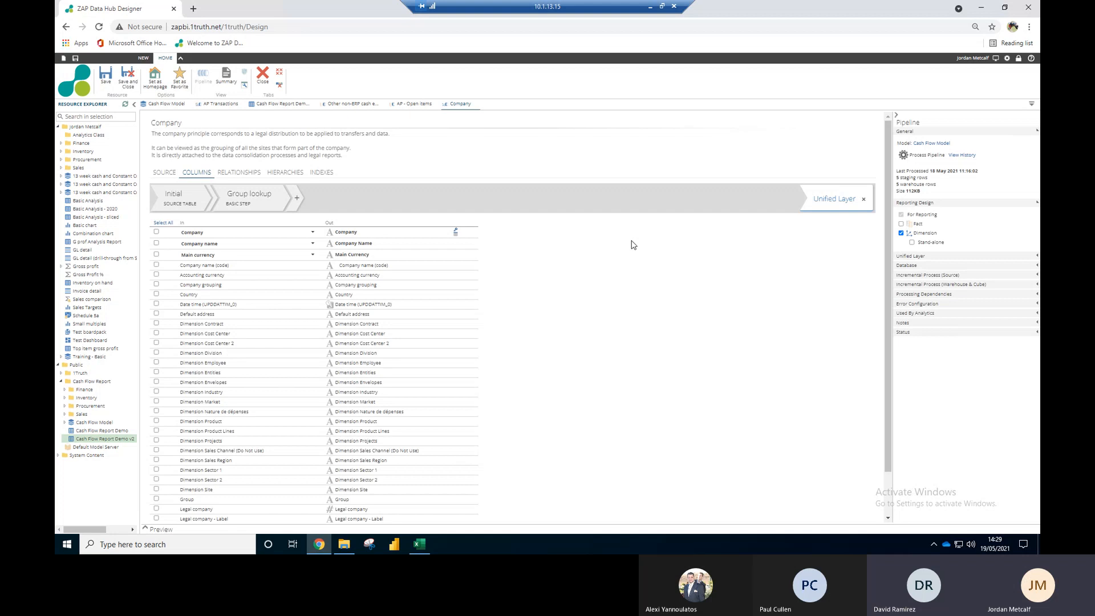
pyautogui.scroll(-1, 317, 289)
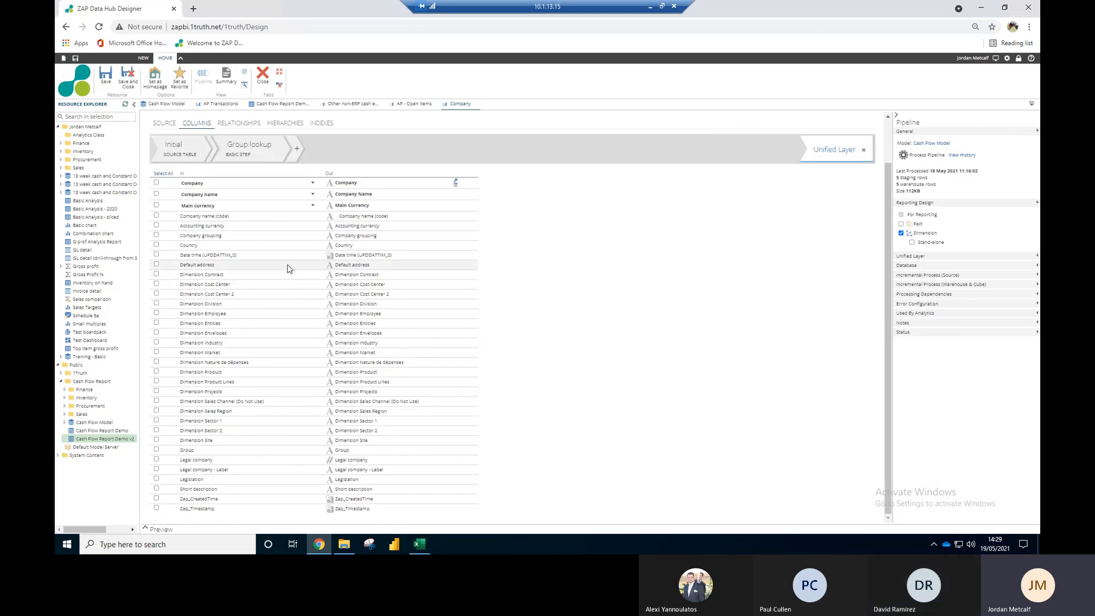
pyautogui.scroll(1, 288, 269)
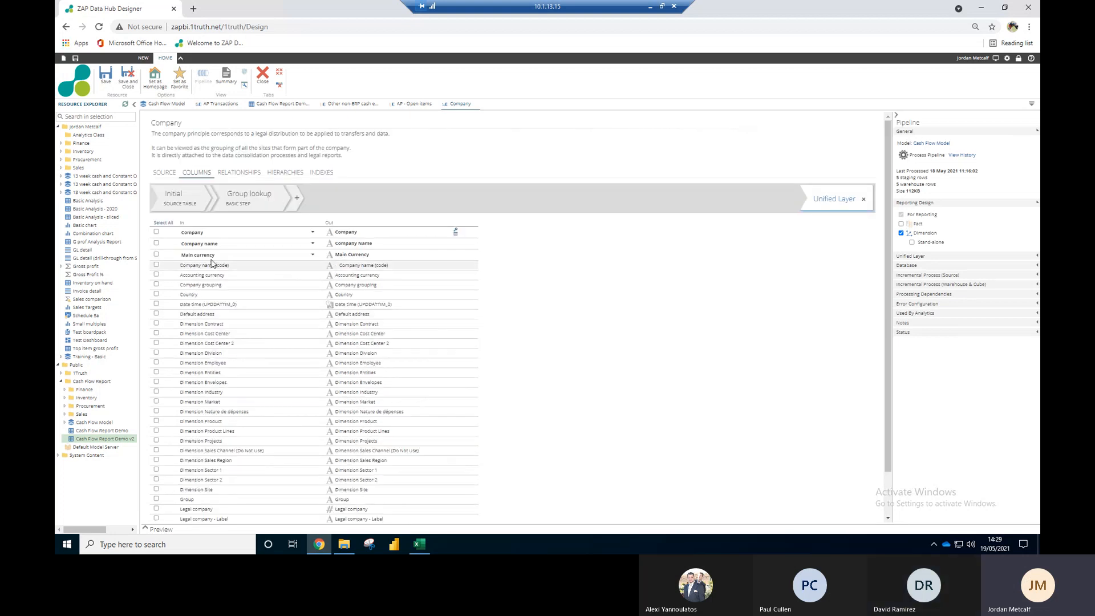
pyautogui.click(313, 256)
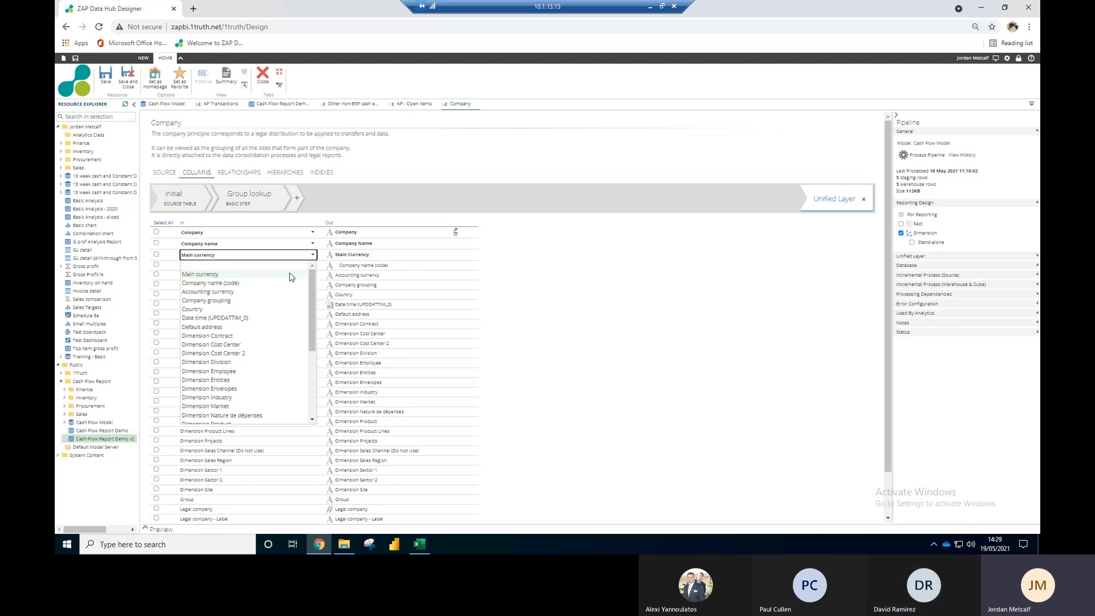
pyautogui.moveTo(312, 320); pyautogui.dragTo(311, 260)
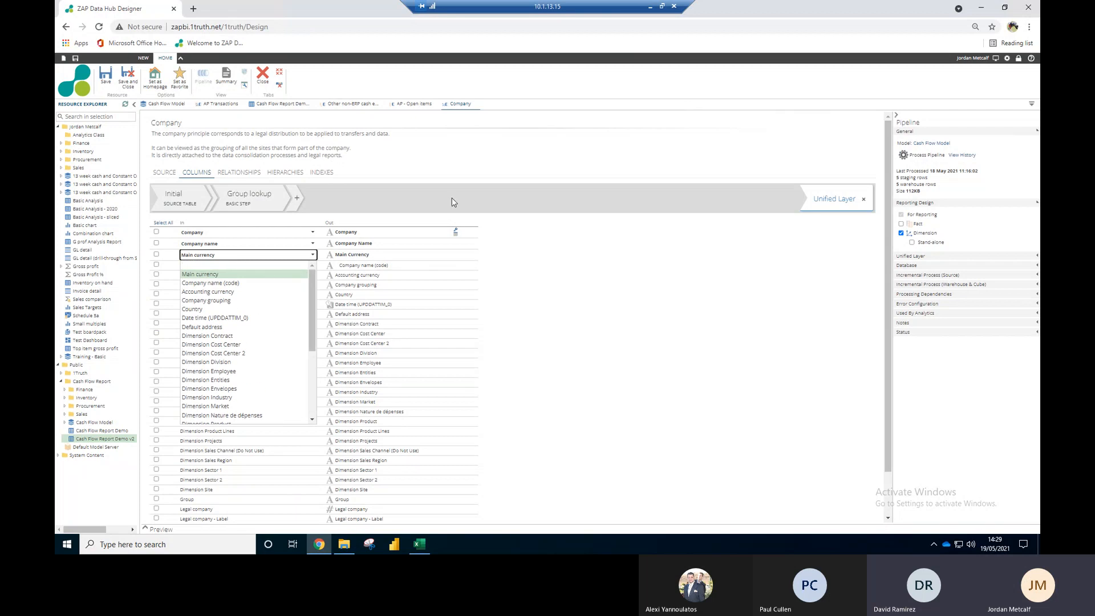
pyautogui.click(453, 200)
# Step: Recheck the lookup error in AP - Open items and inspect the Main Currency column's properties in the Company pipeline
pyautogui.click(403, 106)
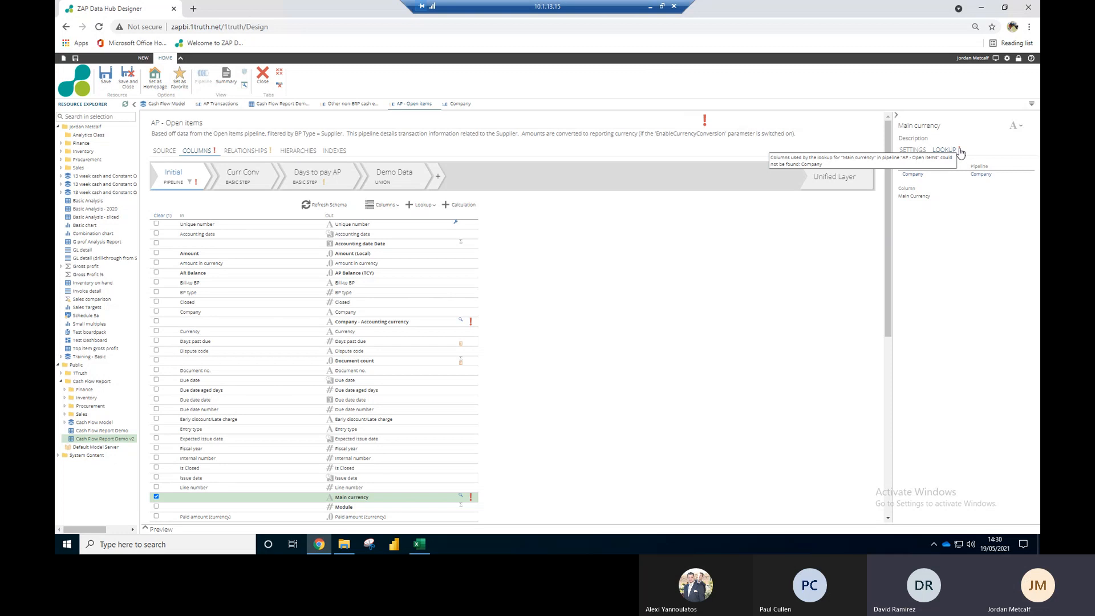
pyautogui.click(457, 105)
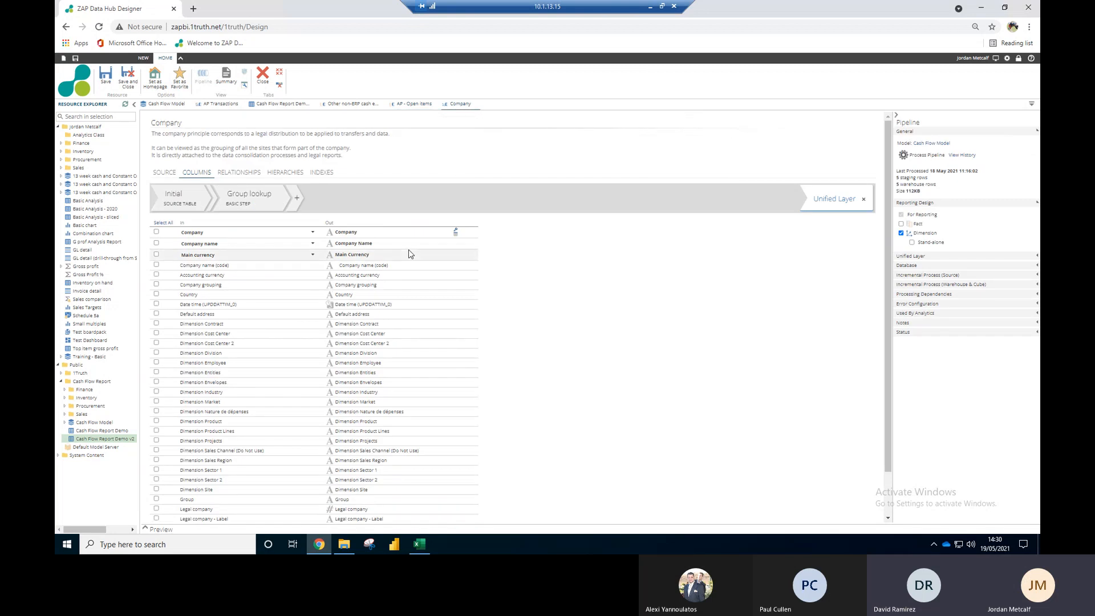
pyautogui.click(355, 258)
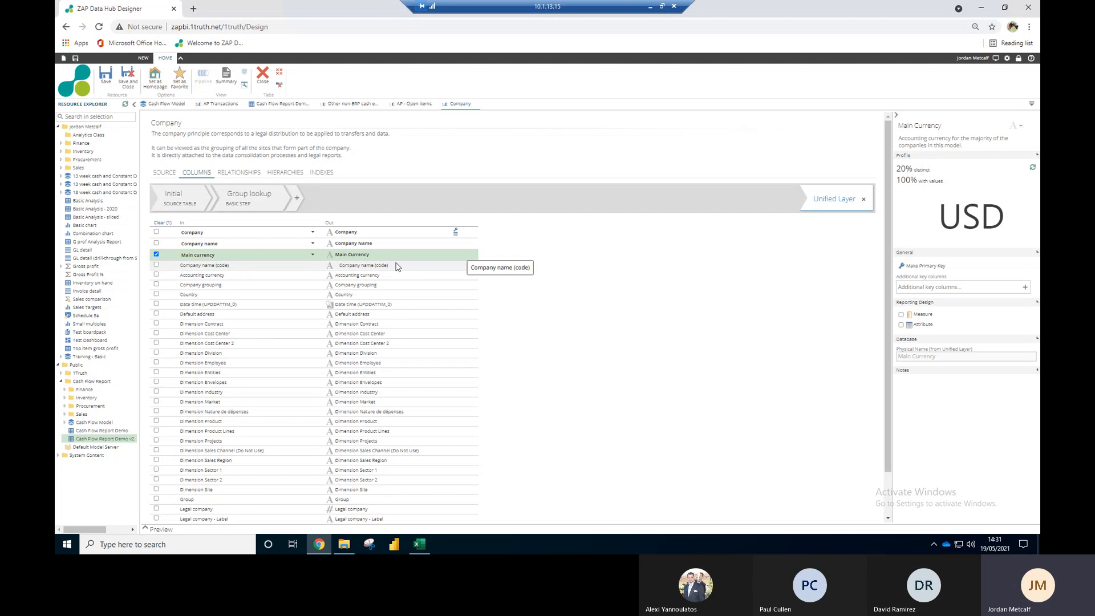
pyautogui.scroll(-1, 397, 267)
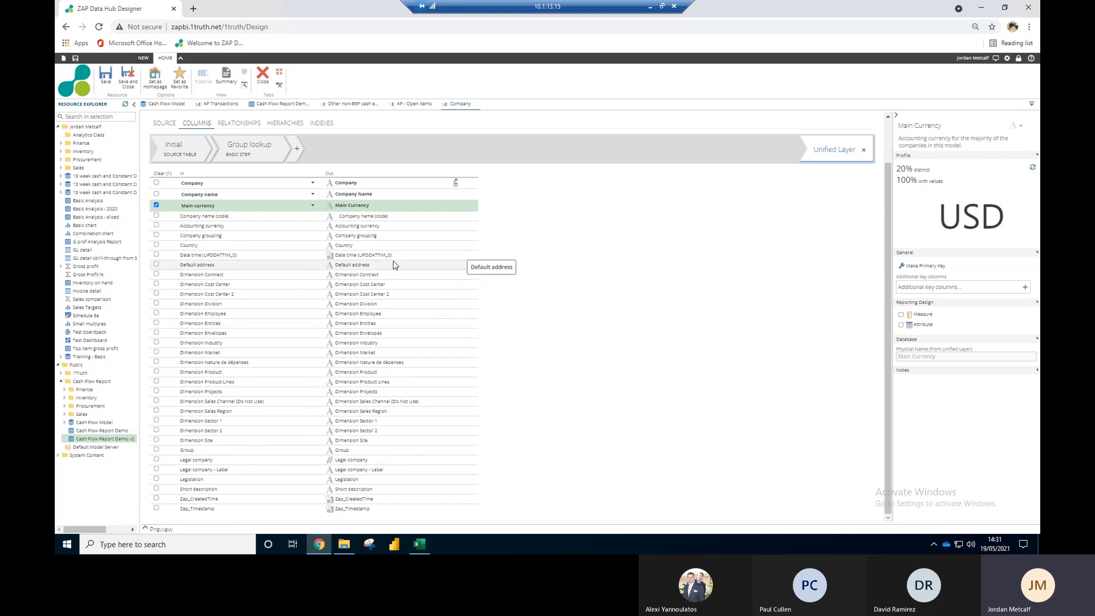
pyautogui.scroll(1, 393, 265)
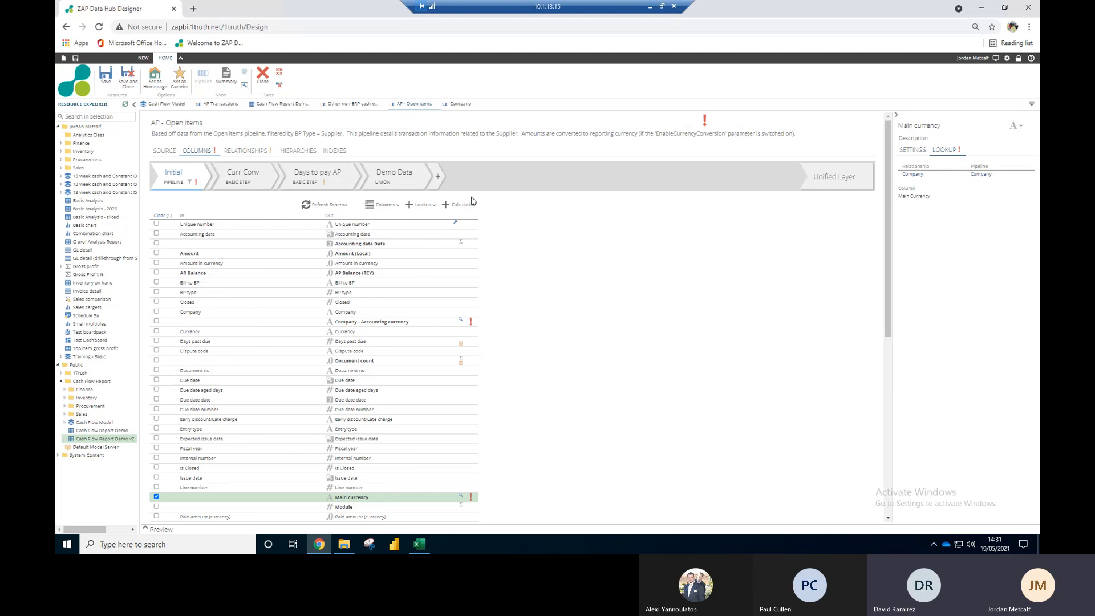
# Step: Review the lookups available in the Initial step of AP - Open items, including Currency, and check the pipeline's relationships
pyautogui.click(427, 206)
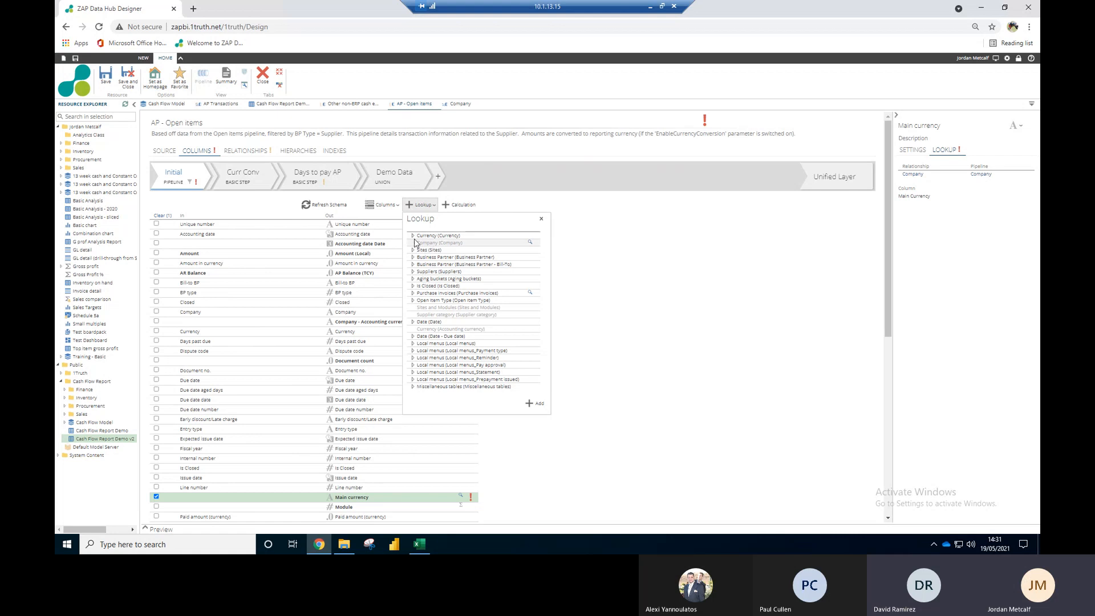
pyautogui.click(412, 236)
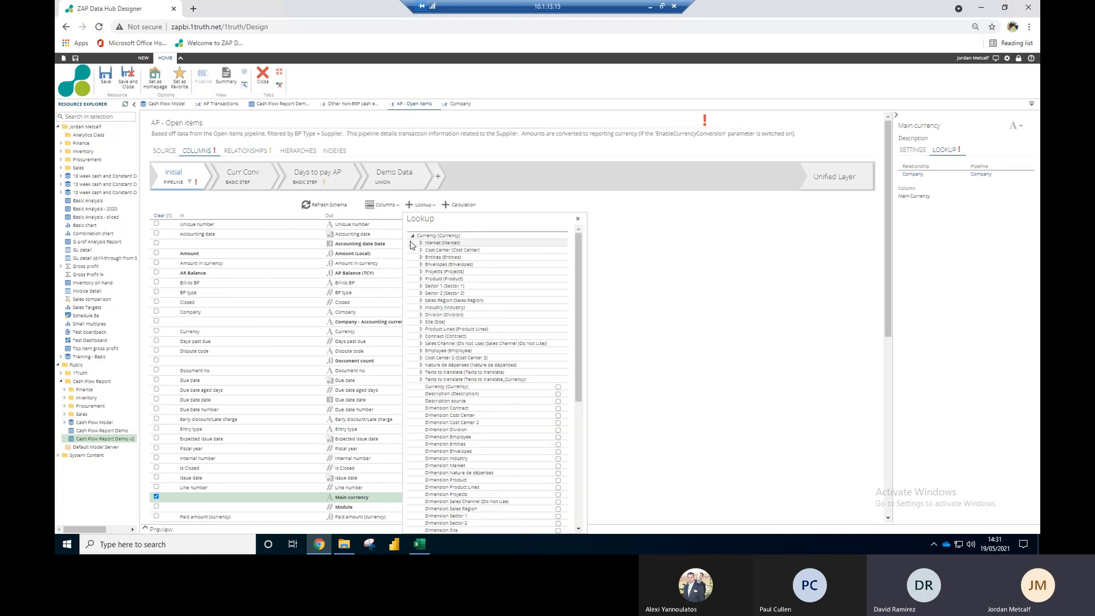
pyautogui.click(412, 235)
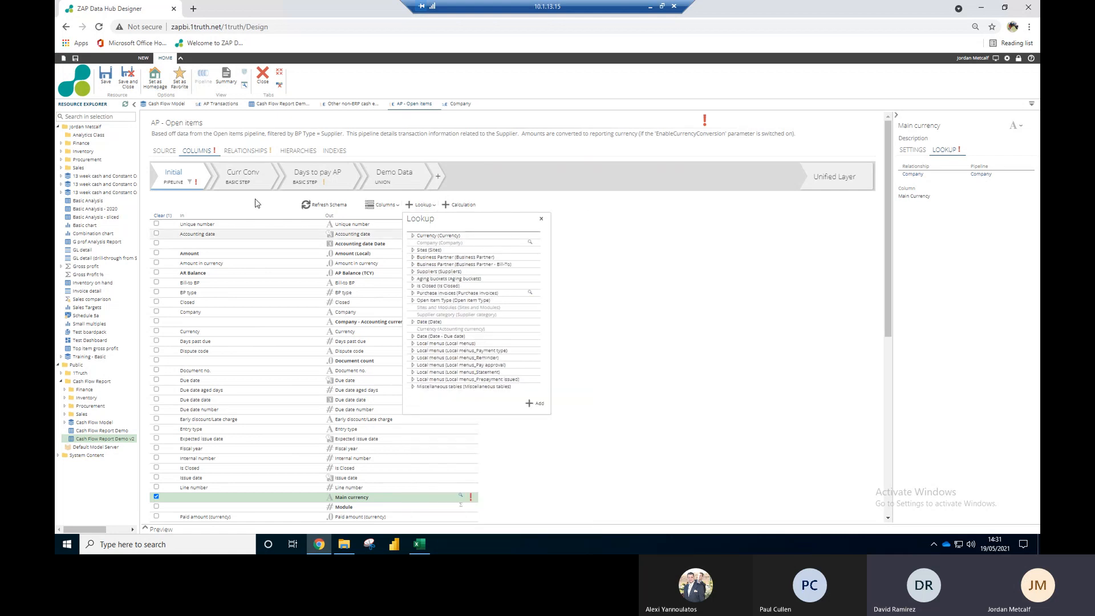
pyautogui.click(255, 152)
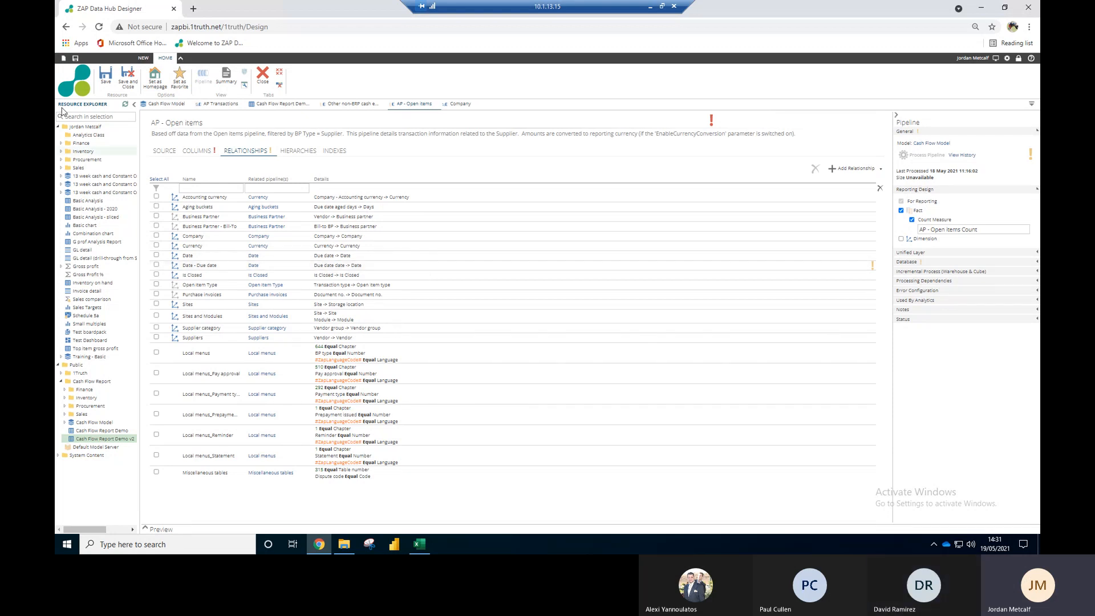
pyautogui.click(201, 154)
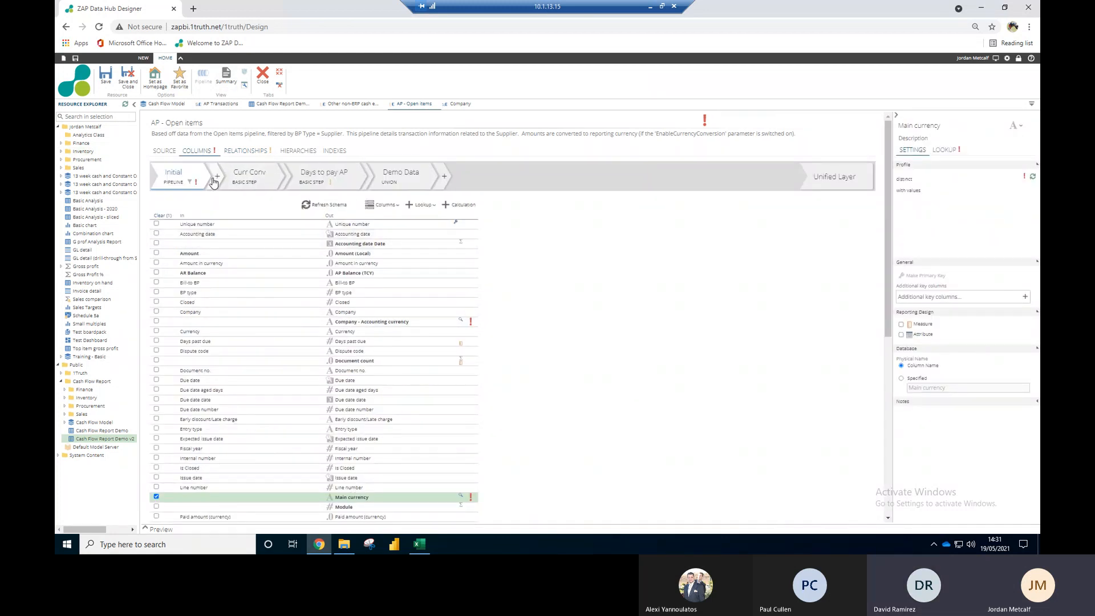
pyautogui.click(215, 179)
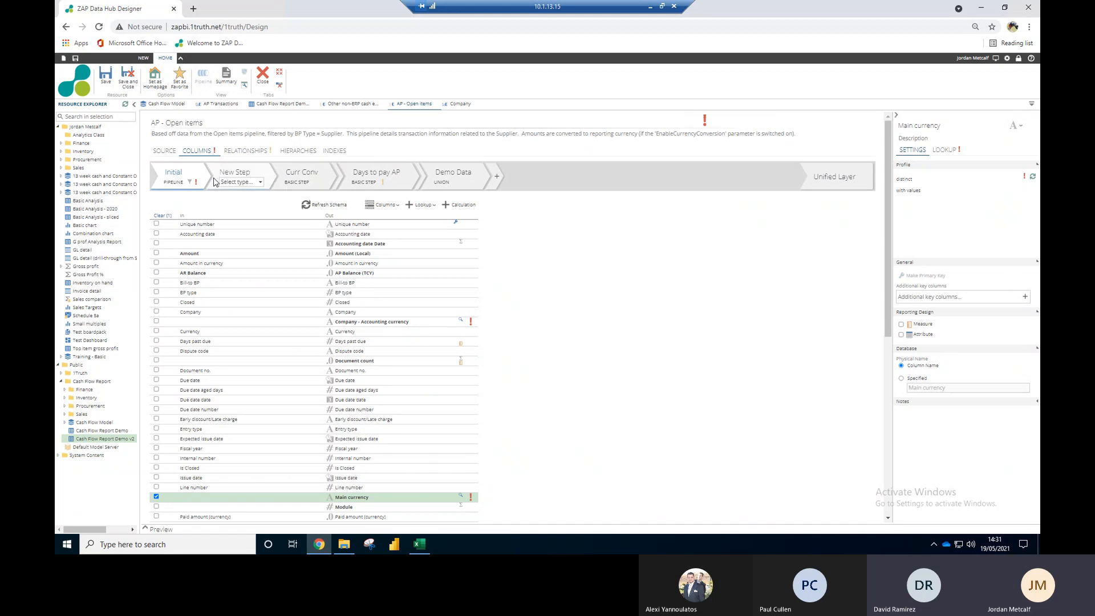
pyautogui.click(259, 182)
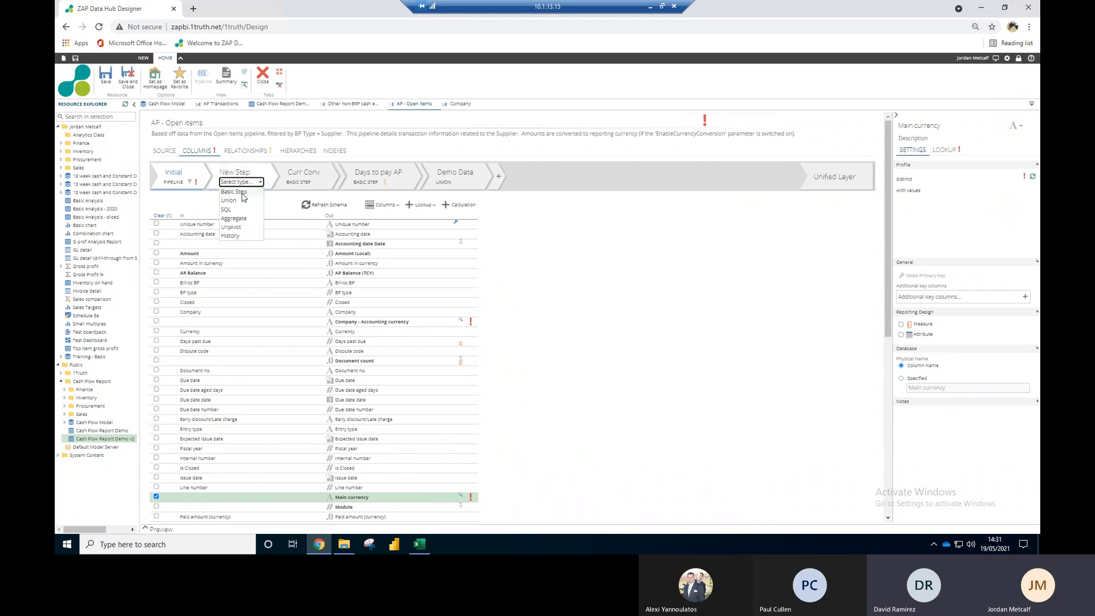
pyautogui.click(241, 192)
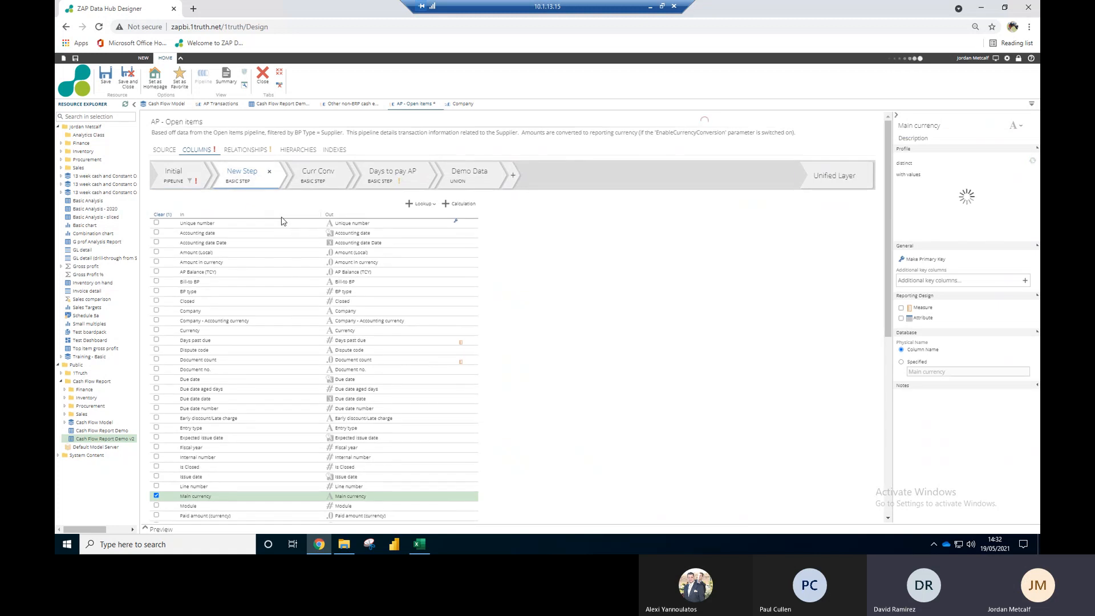
pyautogui.click(431, 207)
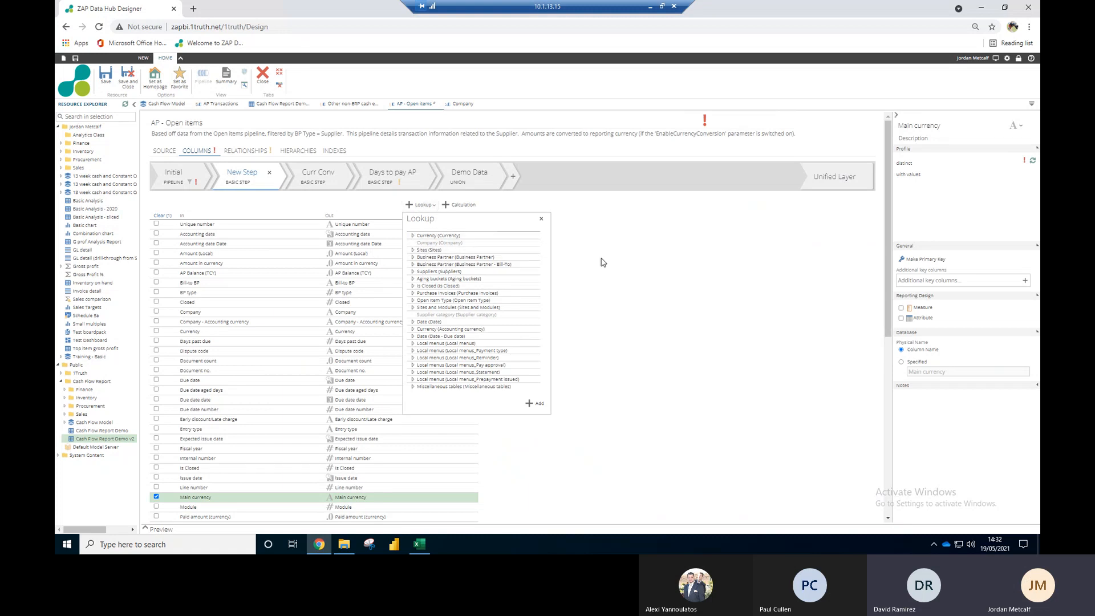
pyautogui.click(541, 220)
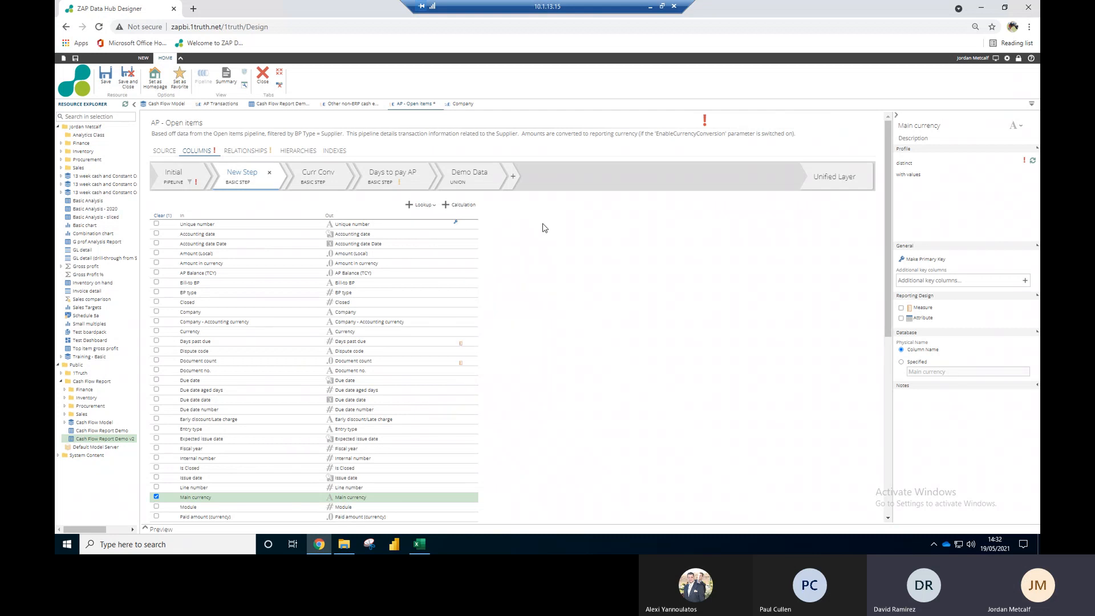
pyautogui.click(269, 173)
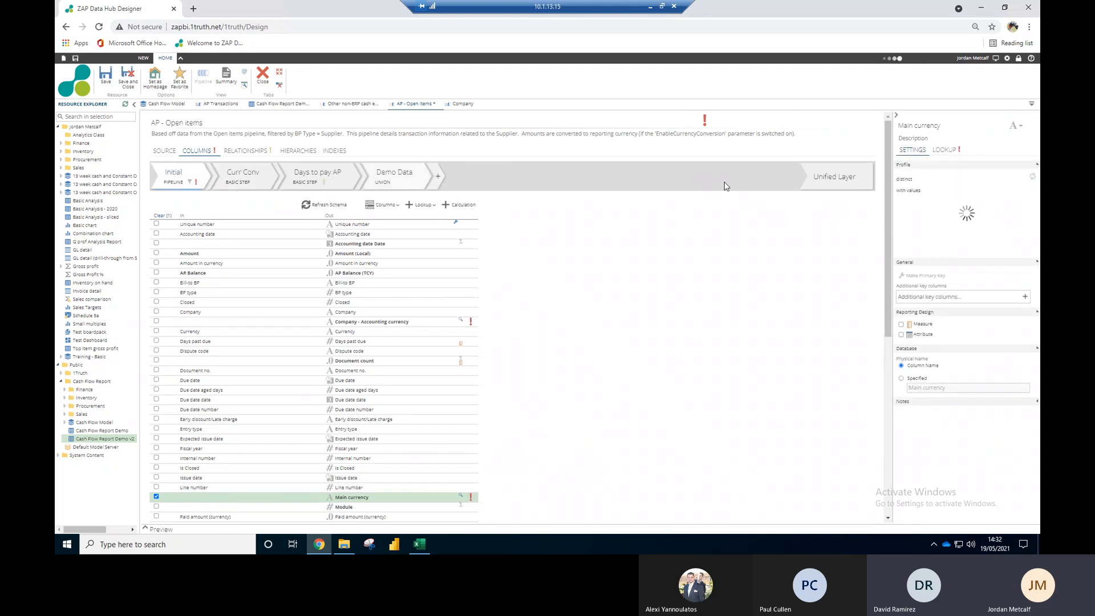
# Step: Check the Company mapping in the Unified Layer of AP - Open items and map the Demo Data union step's Company input to Company
pyautogui.click(829, 182)
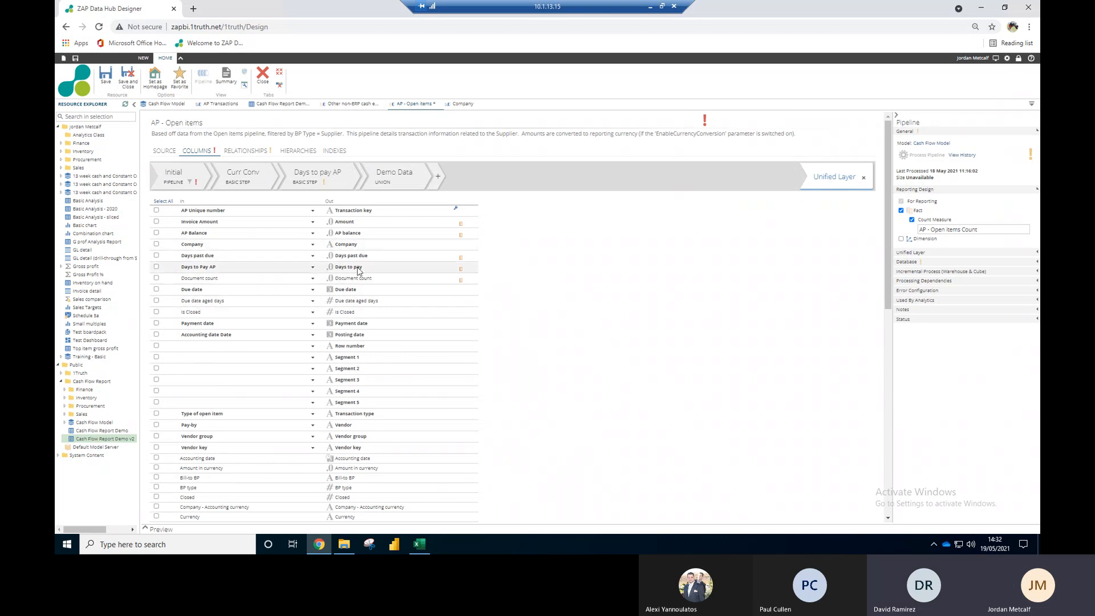
pyautogui.click(312, 245)
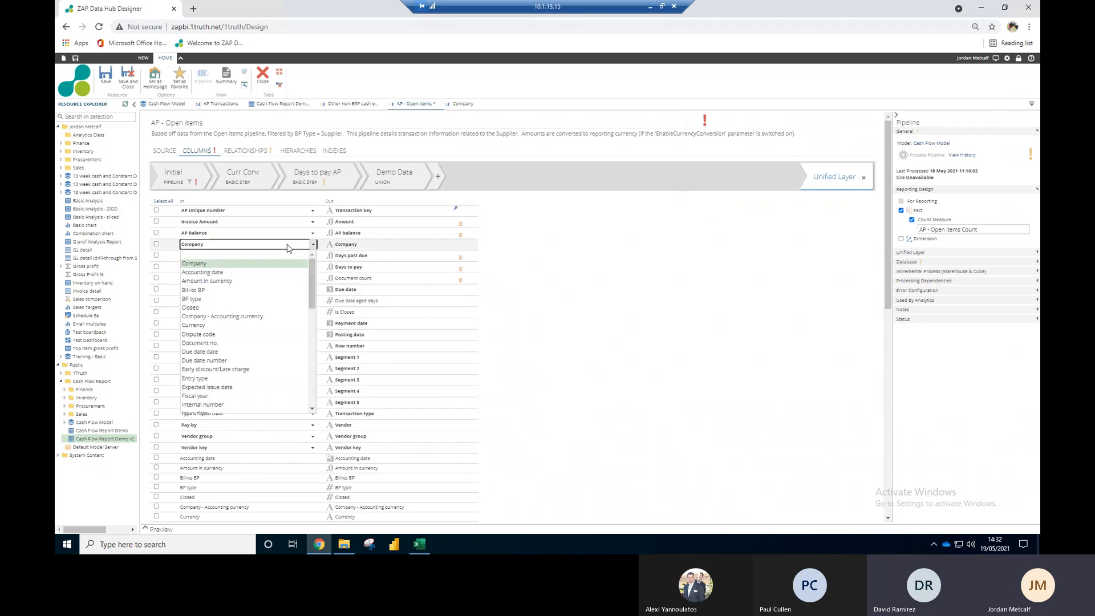
pyautogui.click(157, 245)
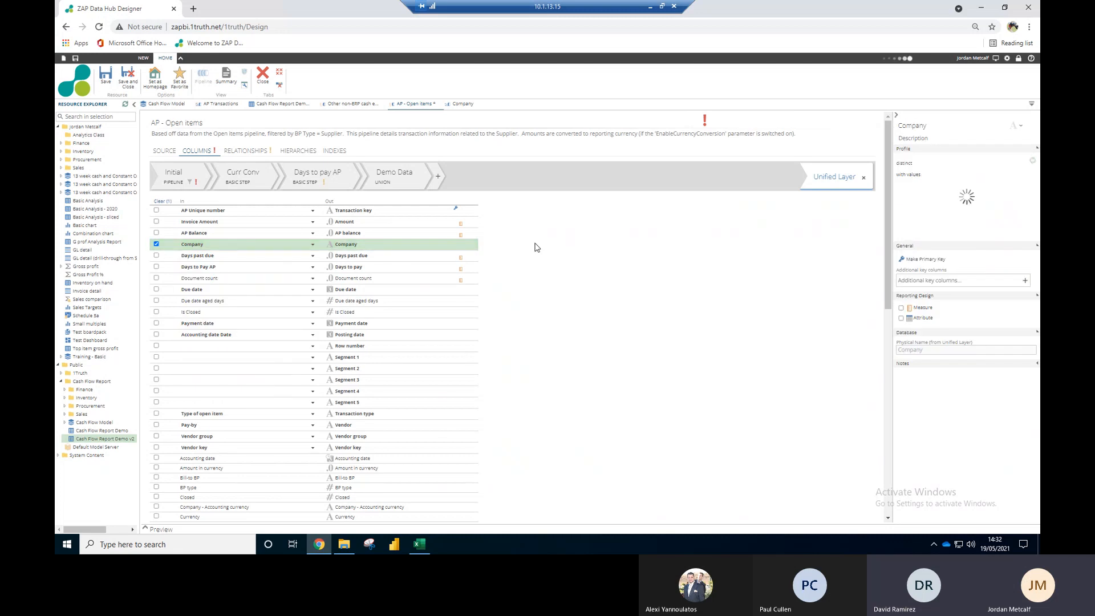
pyautogui.click(399, 189)
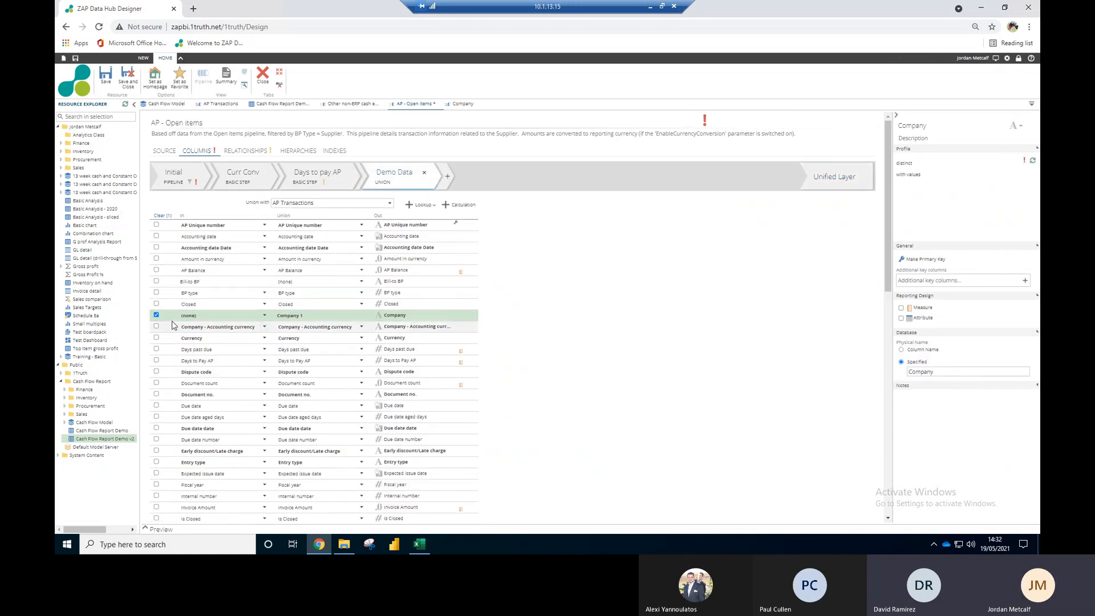
pyautogui.click(266, 316)
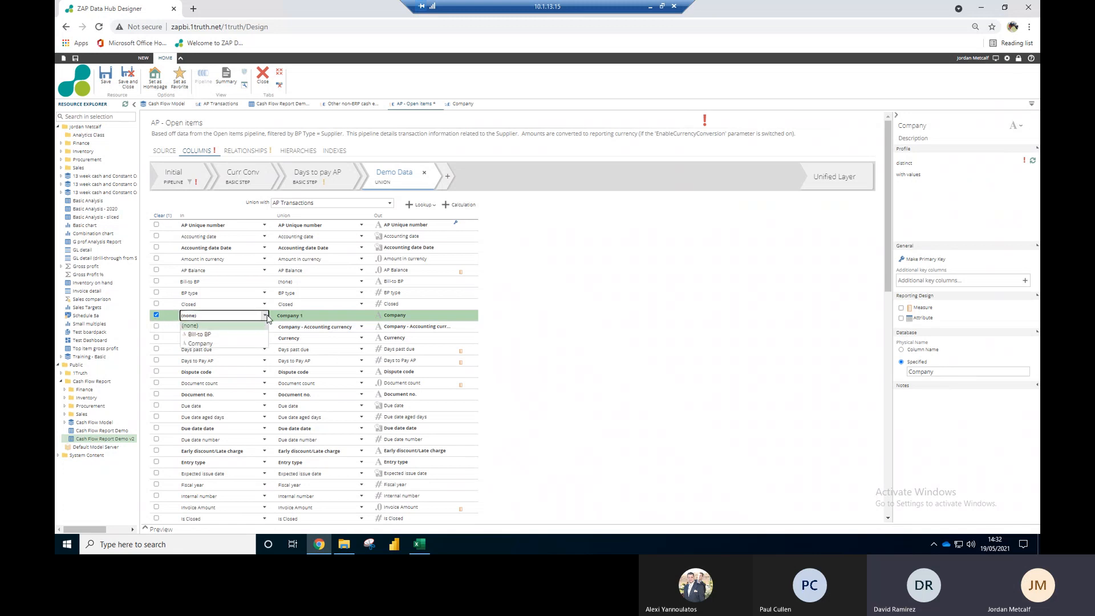
pyautogui.click(222, 344)
pyautogui.click(346, 192)
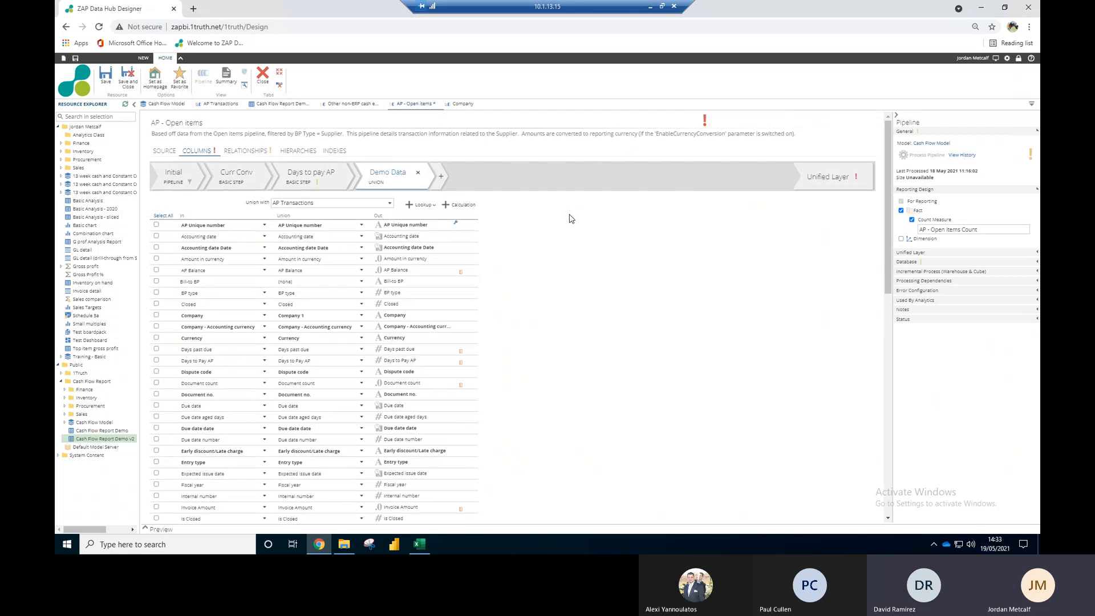
# Step: Map the Unified Layer's Company column to the Company source column and save the AP - Open items pipeline
pyautogui.scroll(-15, 408, 295)
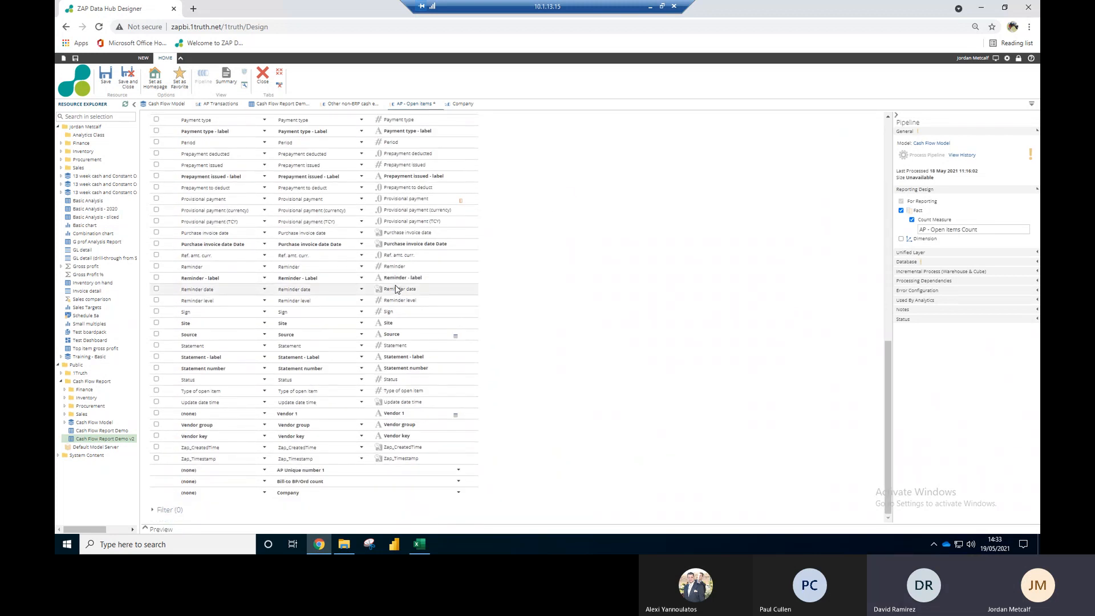
pyautogui.scroll(15, 396, 289)
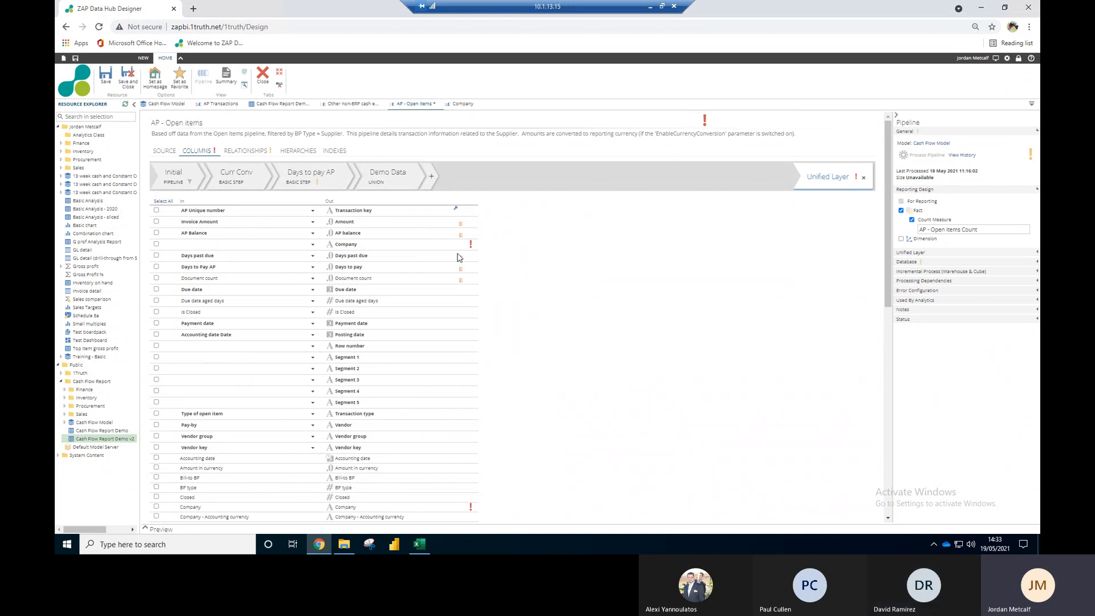
pyautogui.click(313, 245)
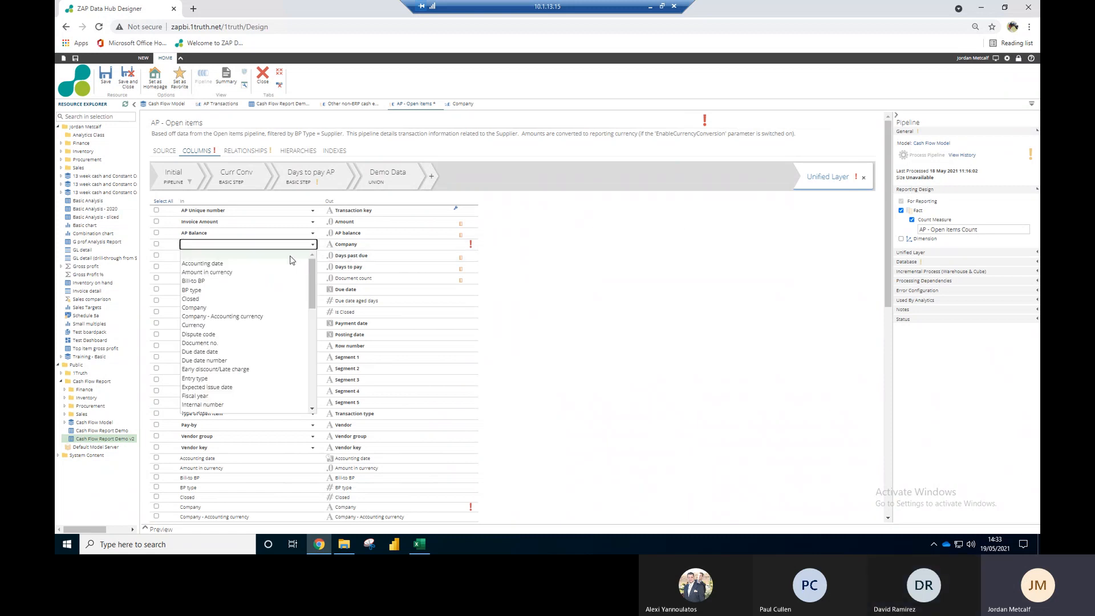
pyautogui.click(228, 308)
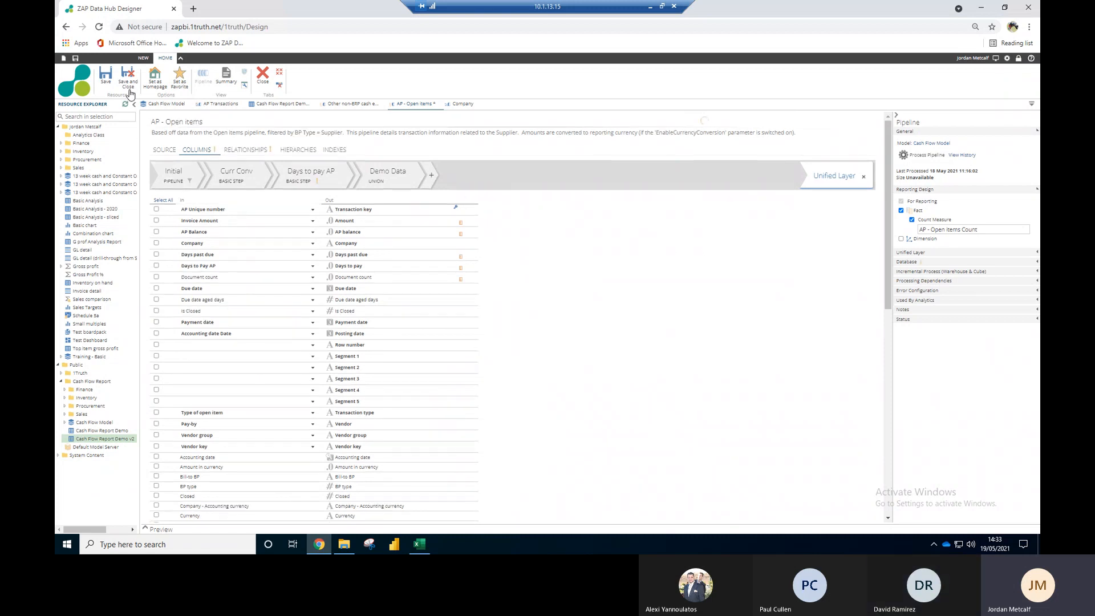
pyautogui.click(106, 86)
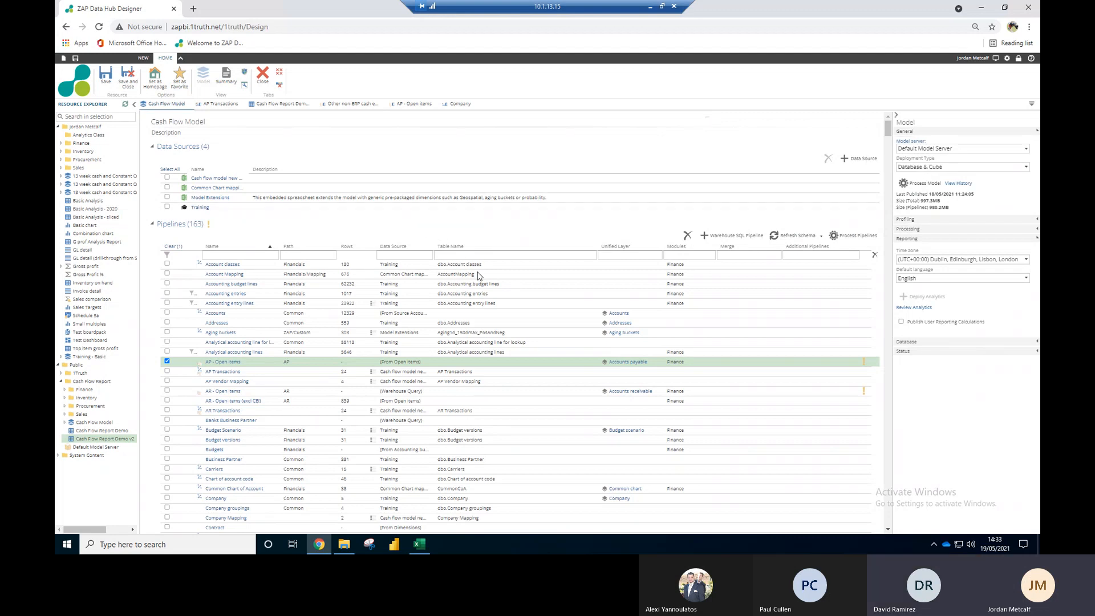
# Step: Deselect AP - Open items in the Cash Flow Model and process the whole model with the incremental data load set to Full Refresh
pyautogui.scroll(-1, 546, 304)
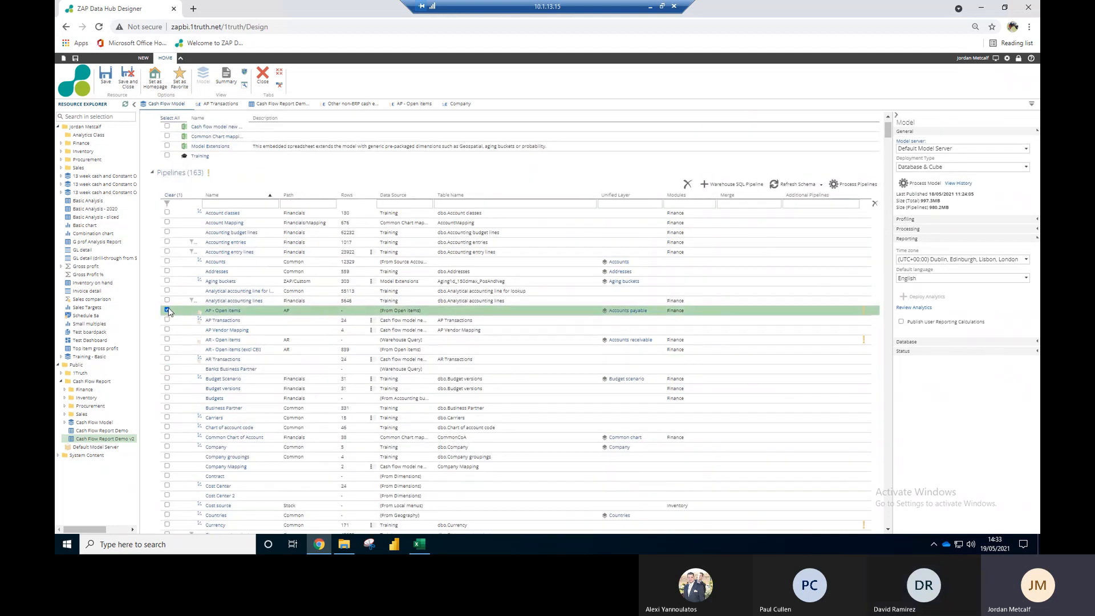
pyautogui.scroll(1, 812, 235)
pyautogui.click(923, 186)
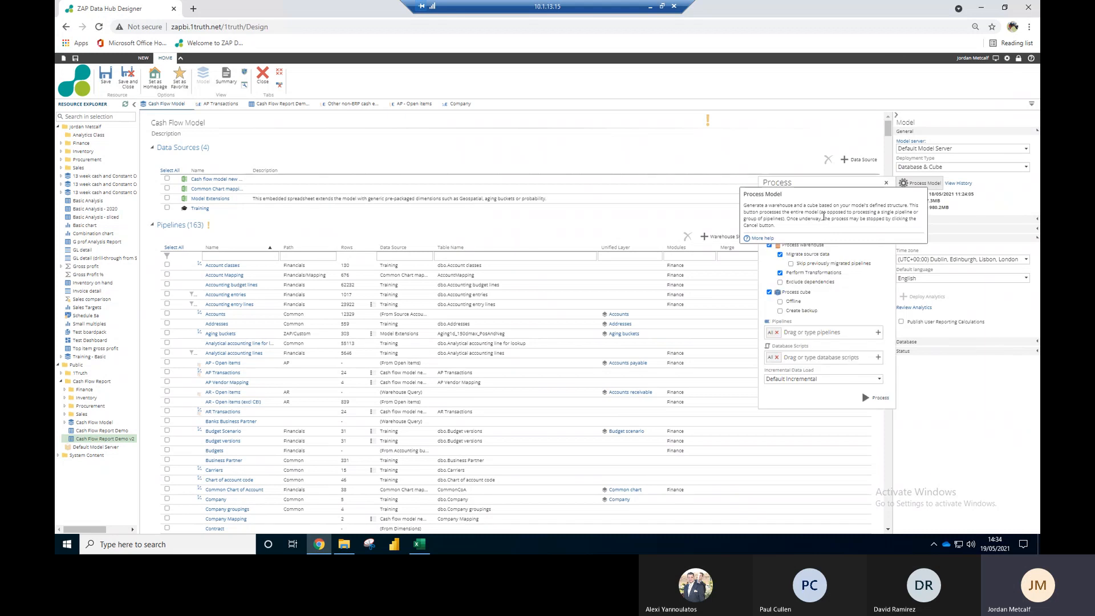
pyautogui.click(821, 379)
pyautogui.click(790, 404)
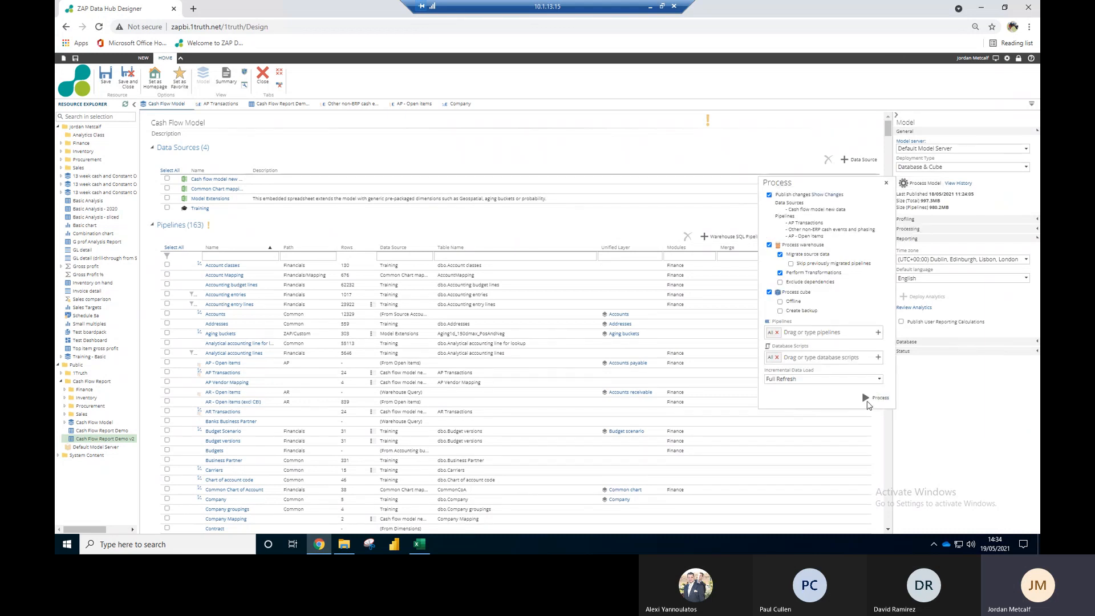
pyautogui.click(877, 399)
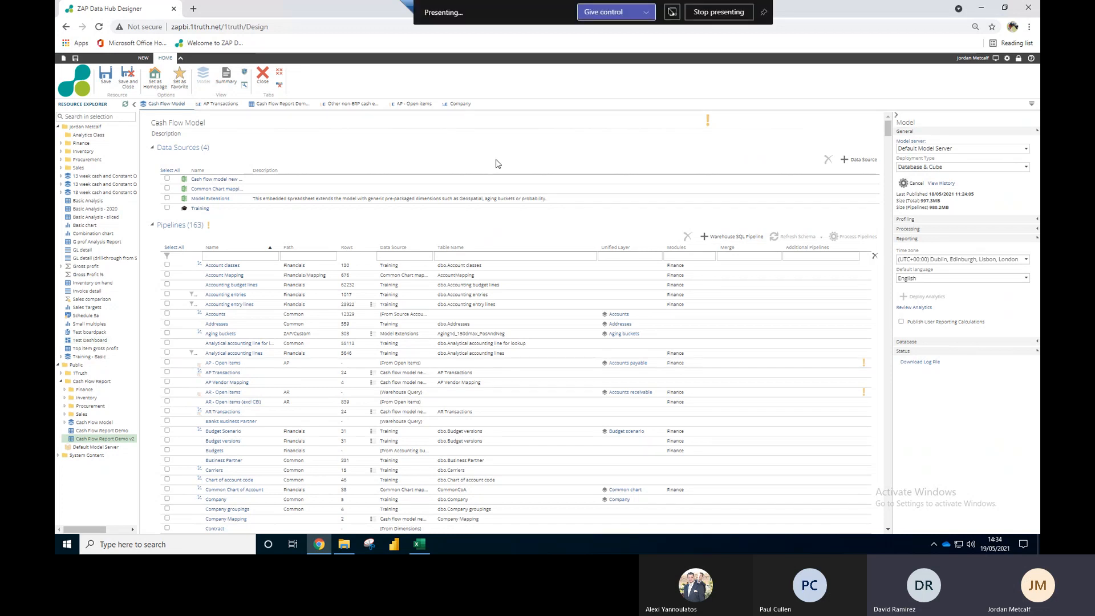
# Step: Review the source pipeline and the Unified Layer columns of AP - Open items
pyautogui.click(405, 108)
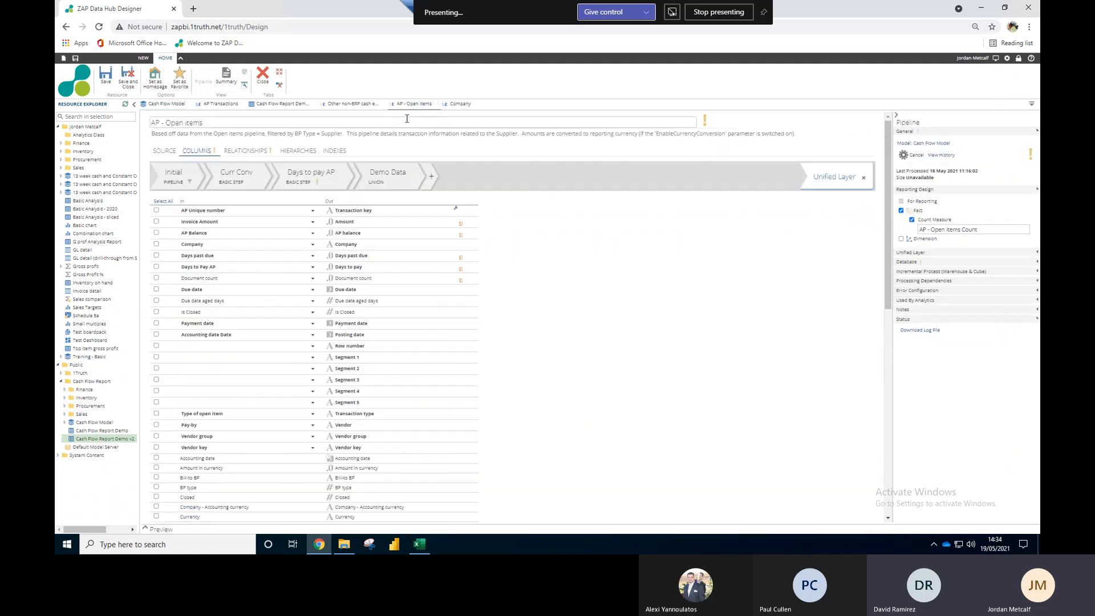
pyautogui.click(168, 153)
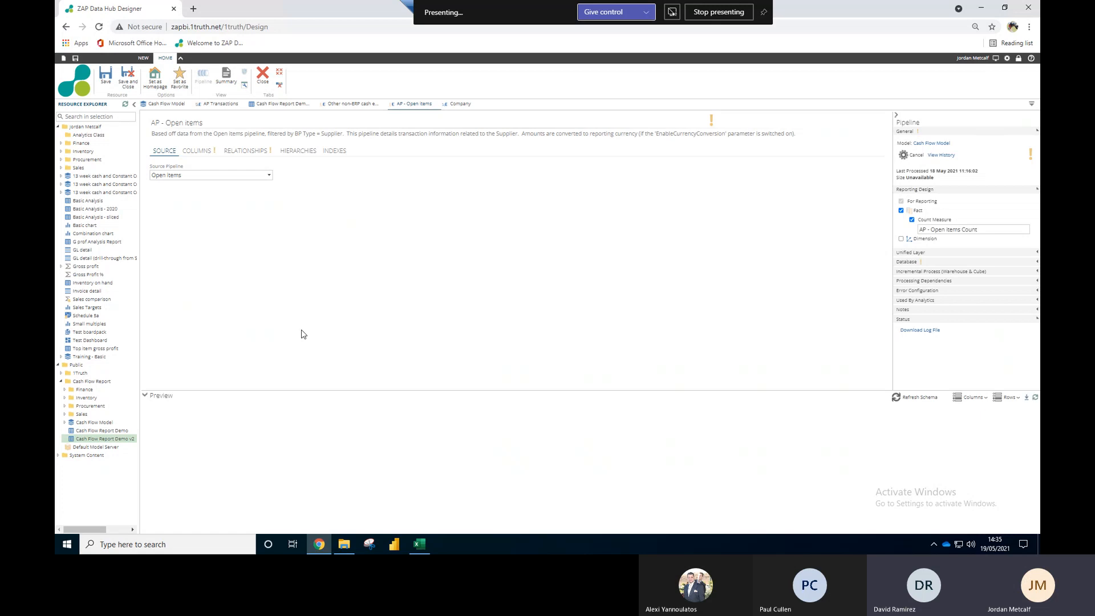
pyautogui.click(202, 152)
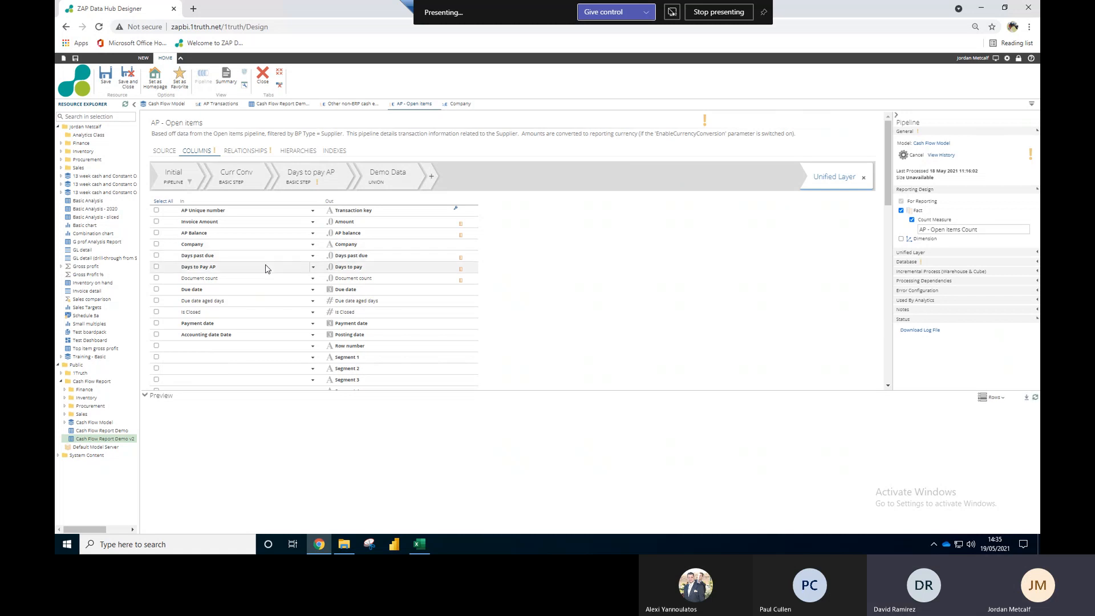
# Step: Filter the Cash Flow Model's pipelines to data sources containing "cash" and open the AP Transactions pipeline
pyautogui.click(175, 108)
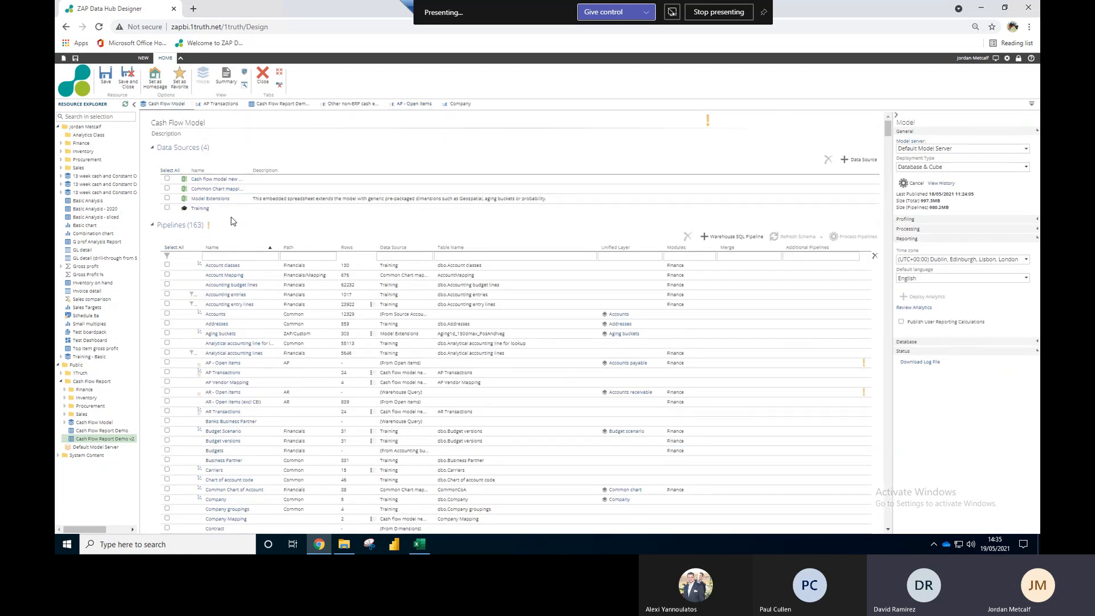
pyautogui.click(383, 256)
pyautogui.write('cash')
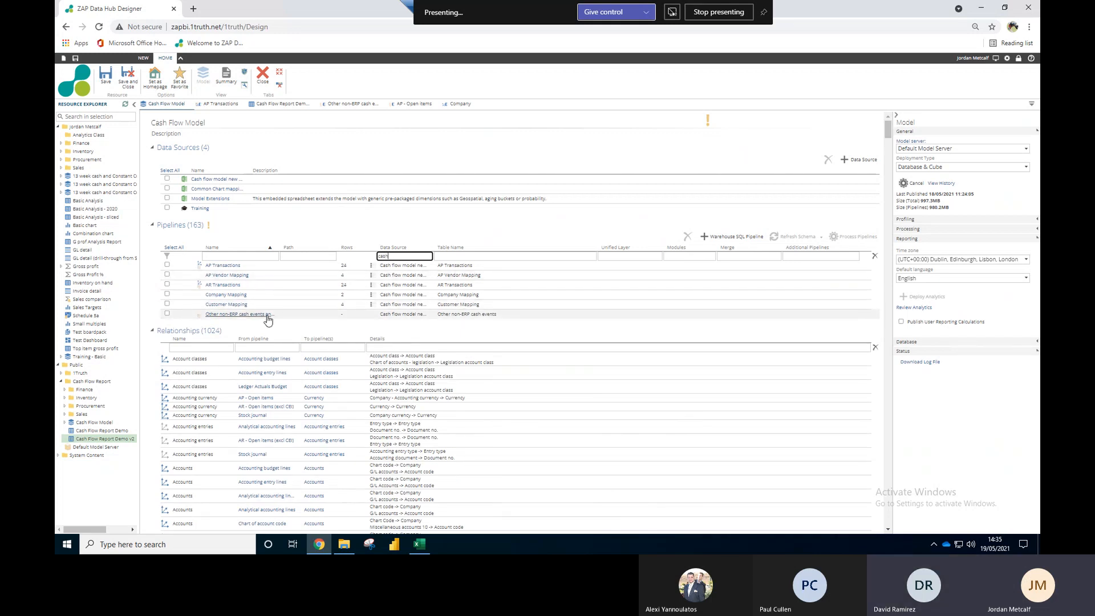
pyautogui.click(233, 268)
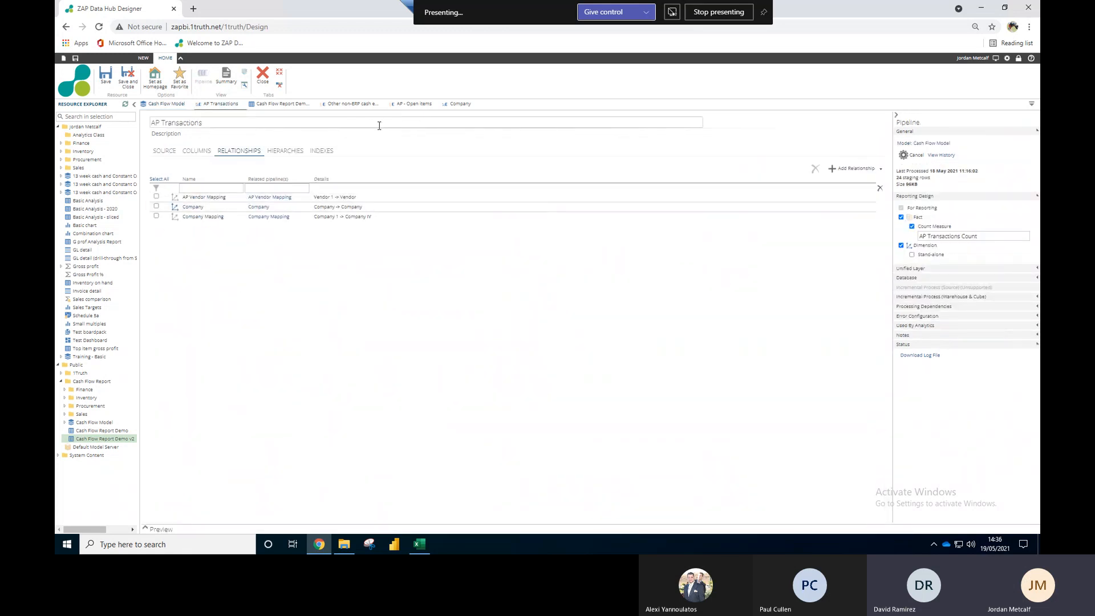
# Step: Examine the columns of AP Transactions in both its New Step and Initial steps, including Company 1
pyautogui.click(197, 151)
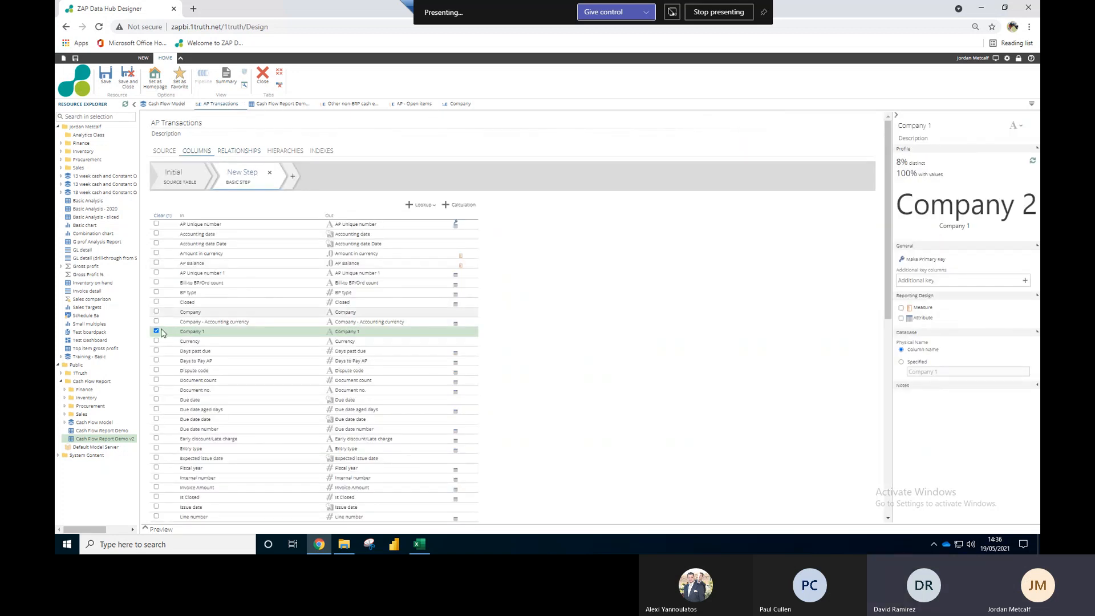
pyautogui.click(296, 250)
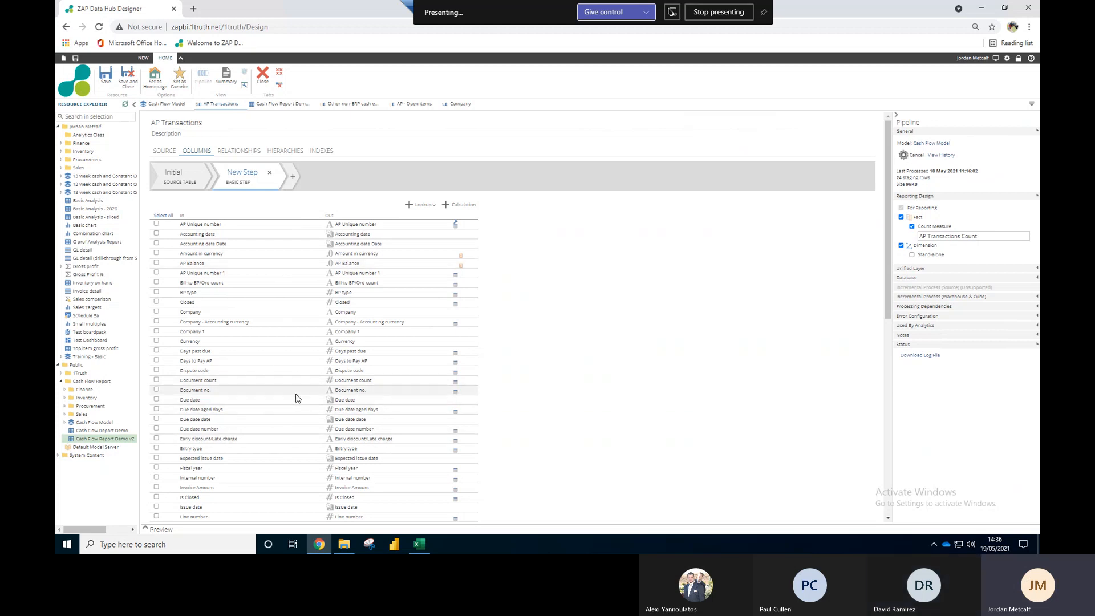
pyautogui.scroll(-1, 296, 398)
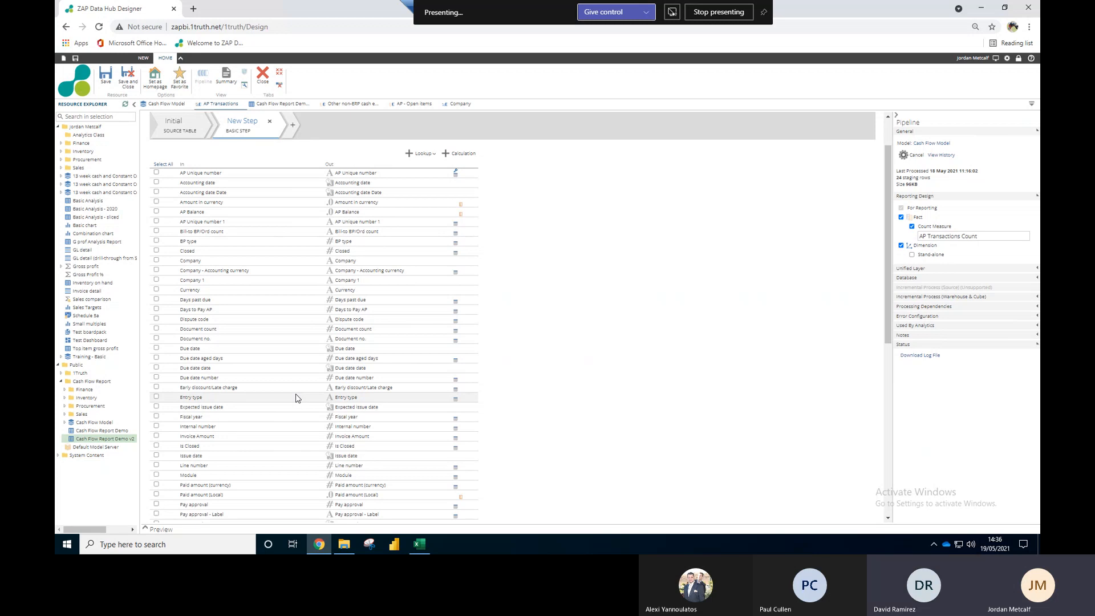
pyautogui.scroll(1, 295, 394)
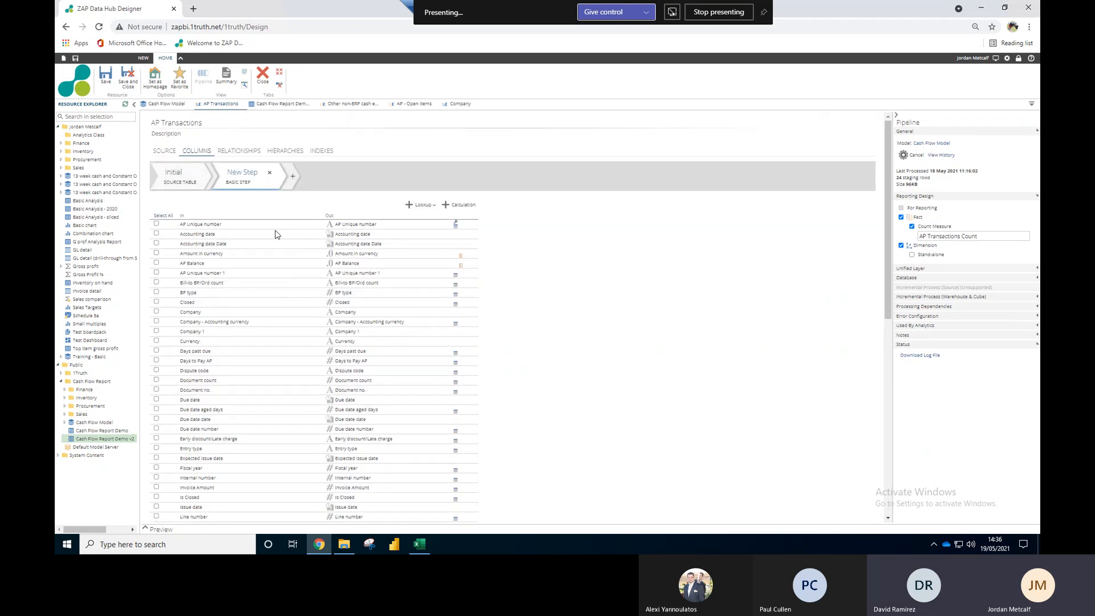
pyautogui.click(180, 176)
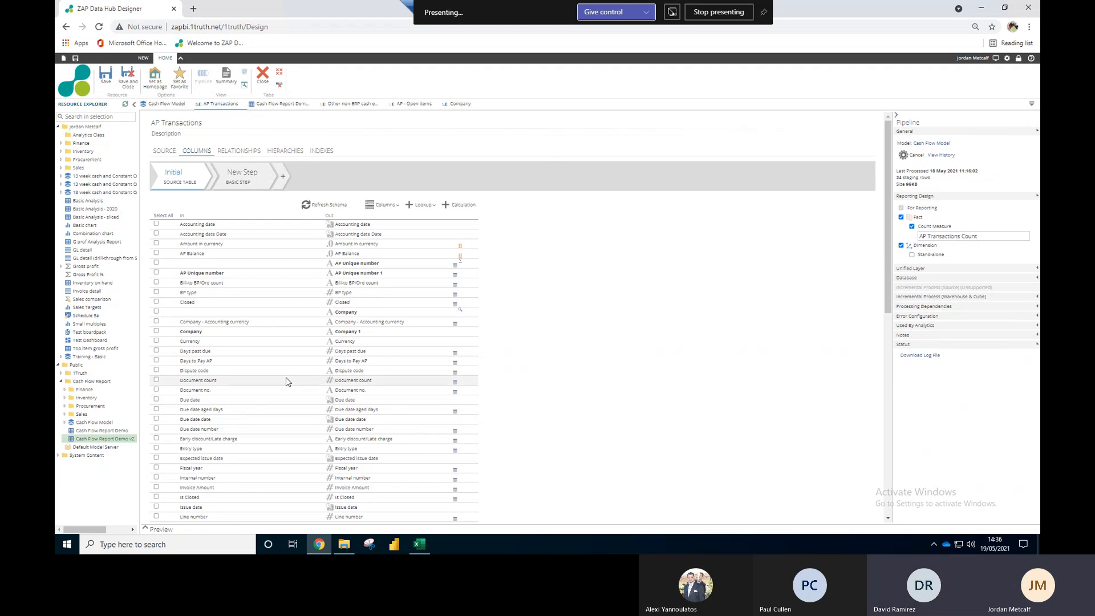
pyautogui.scroll(-3, 294, 336)
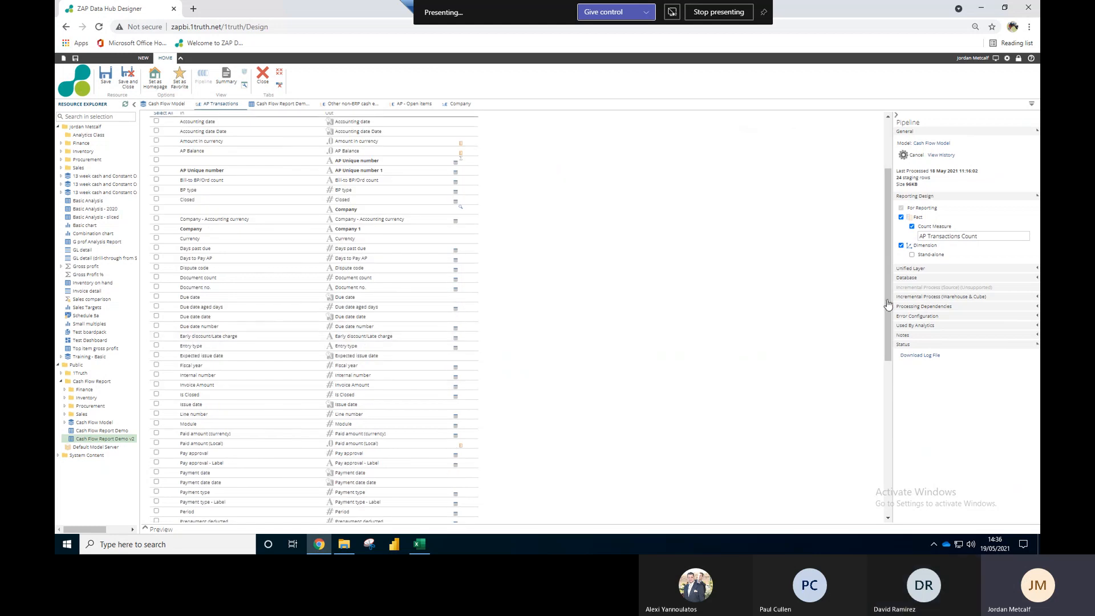
pyautogui.moveTo(887, 307); pyautogui.dragTo(867, 454)
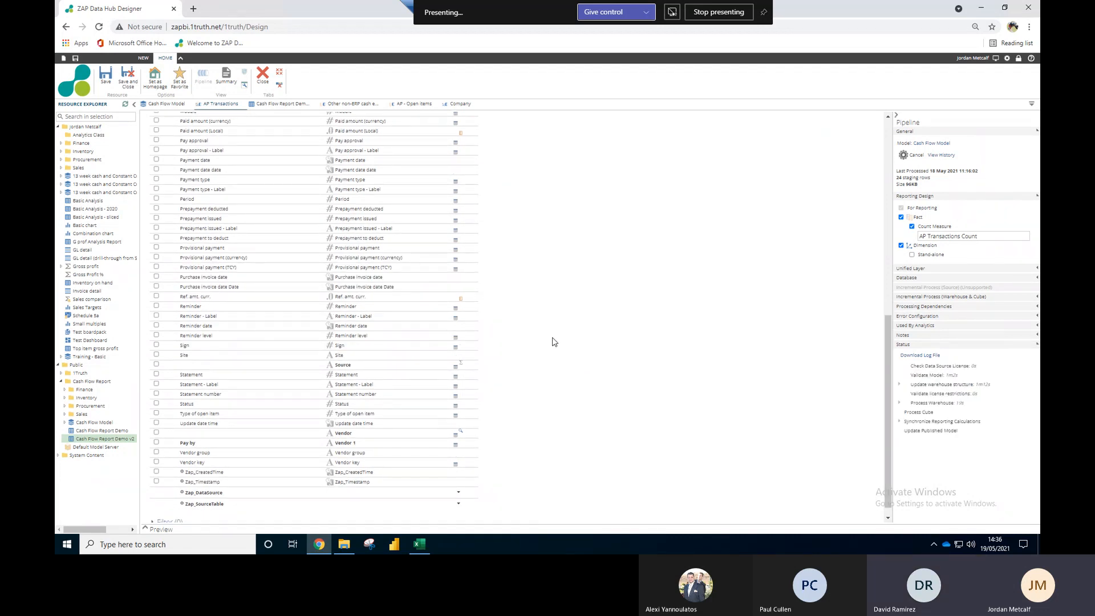
# Step: Search the AP Transactions columns for "delay"
pyautogui.scroll(5, 527, 349)
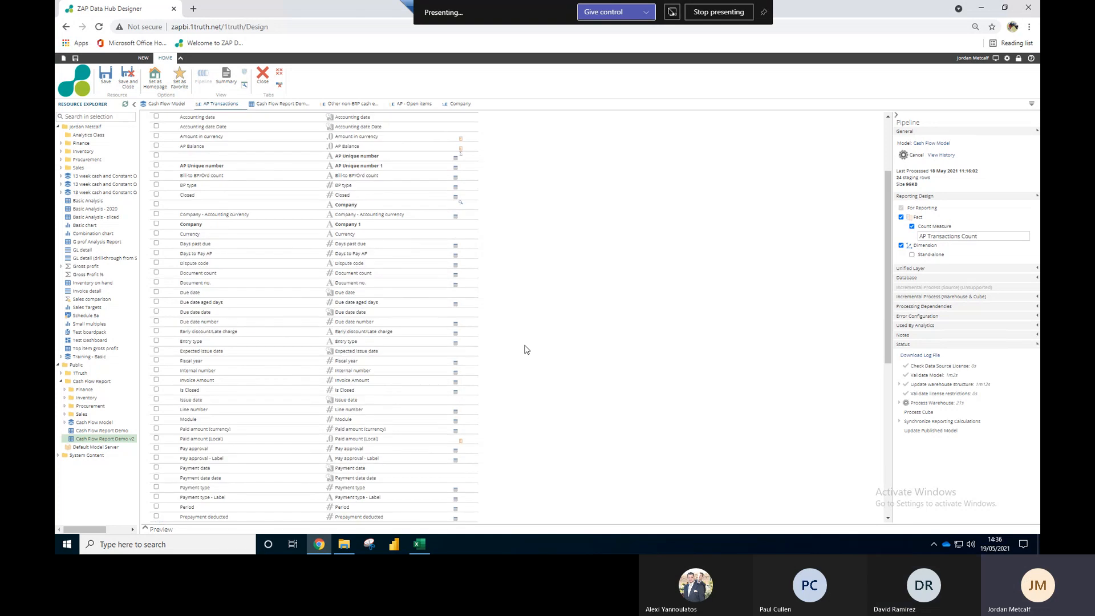
pyautogui.hotkey('ctrl', 'f')
pyautogui.write('elay')
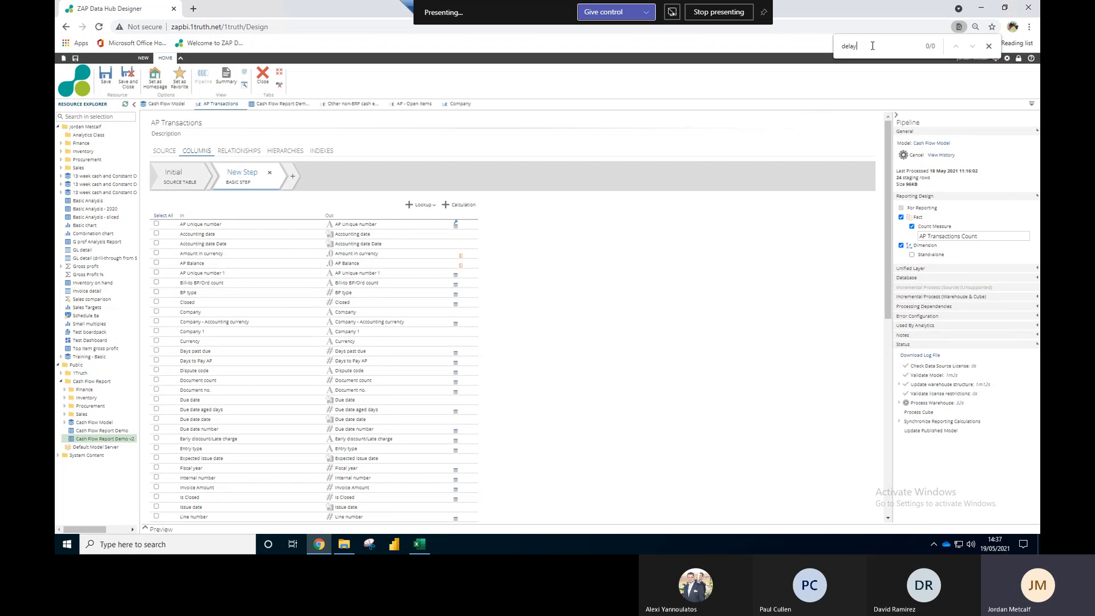
pyautogui.write('y')
# Step: Check the AP - Open items data preview and the Cash Flow Model's processing settings, and return to AP Transactions
pyautogui.click(399, 105)
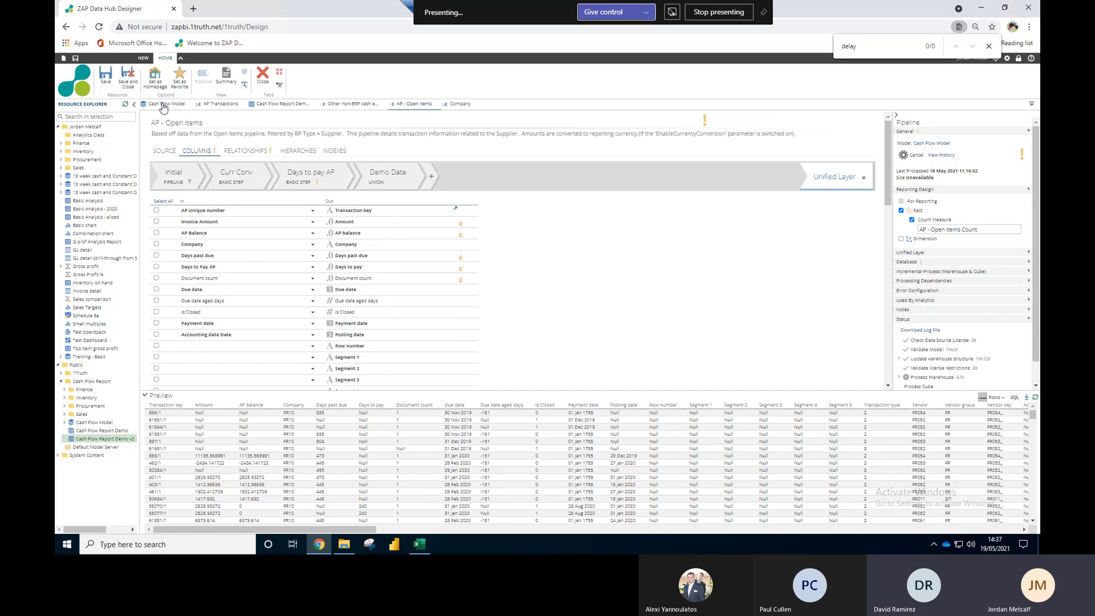
pyautogui.click(162, 105)
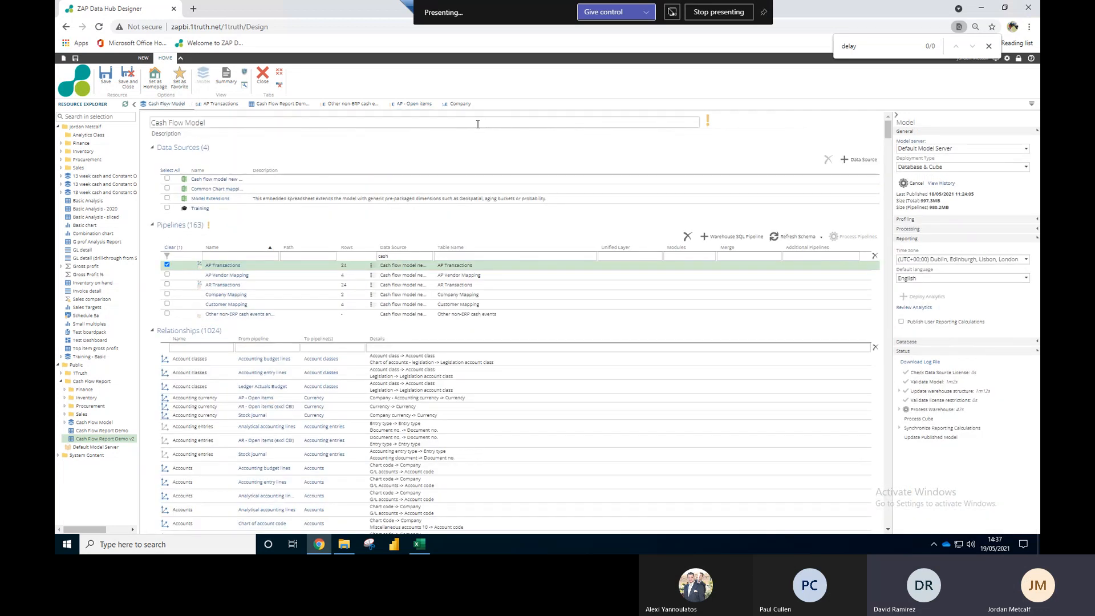
pyautogui.click(956, 230)
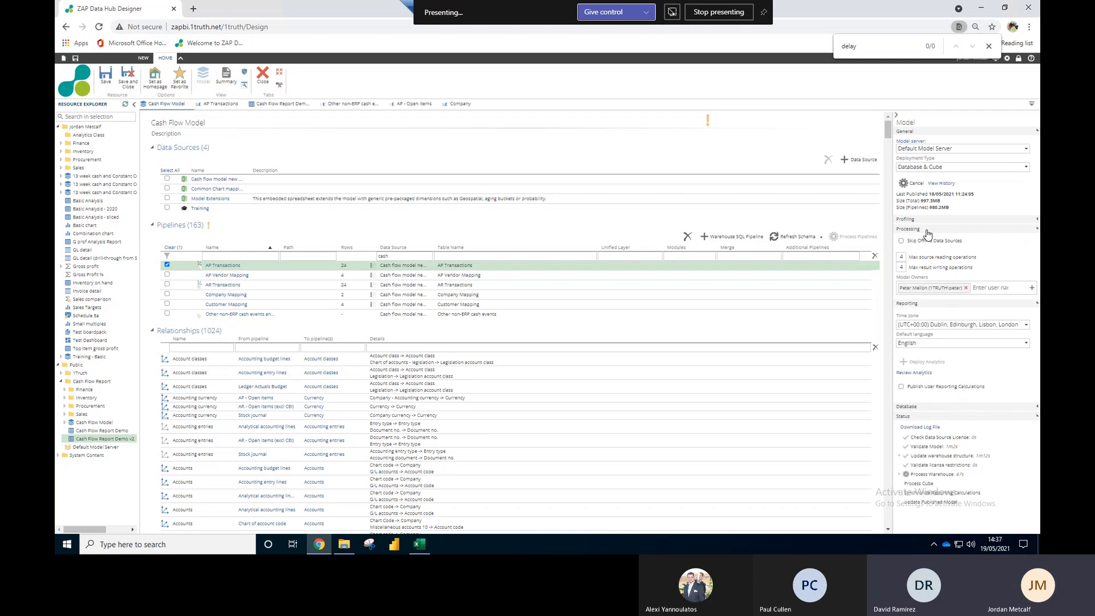
pyautogui.click(976, 229)
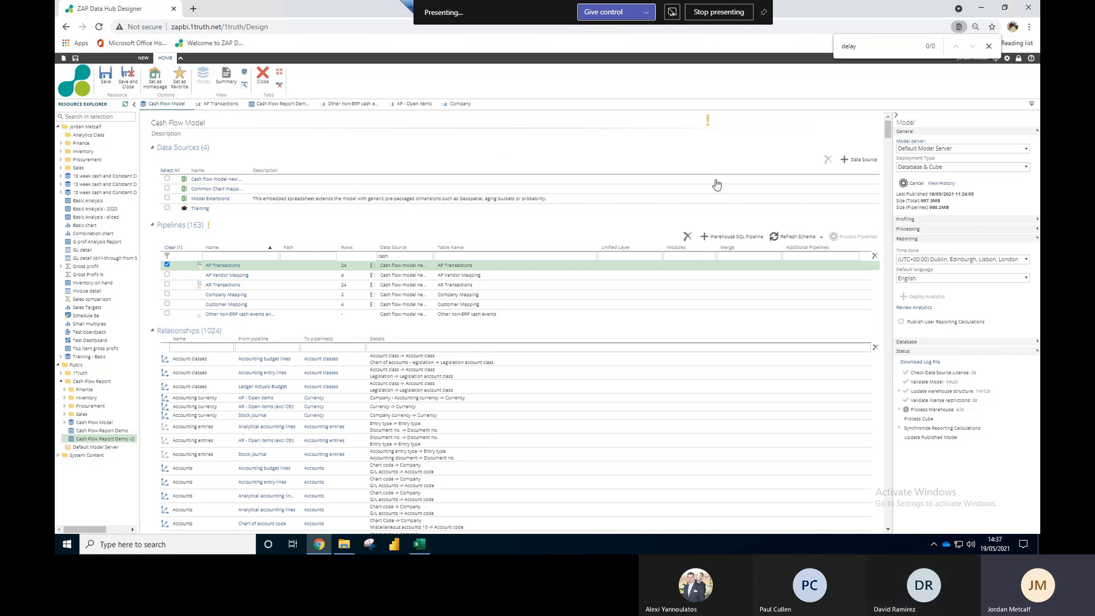
pyautogui.click(220, 103)
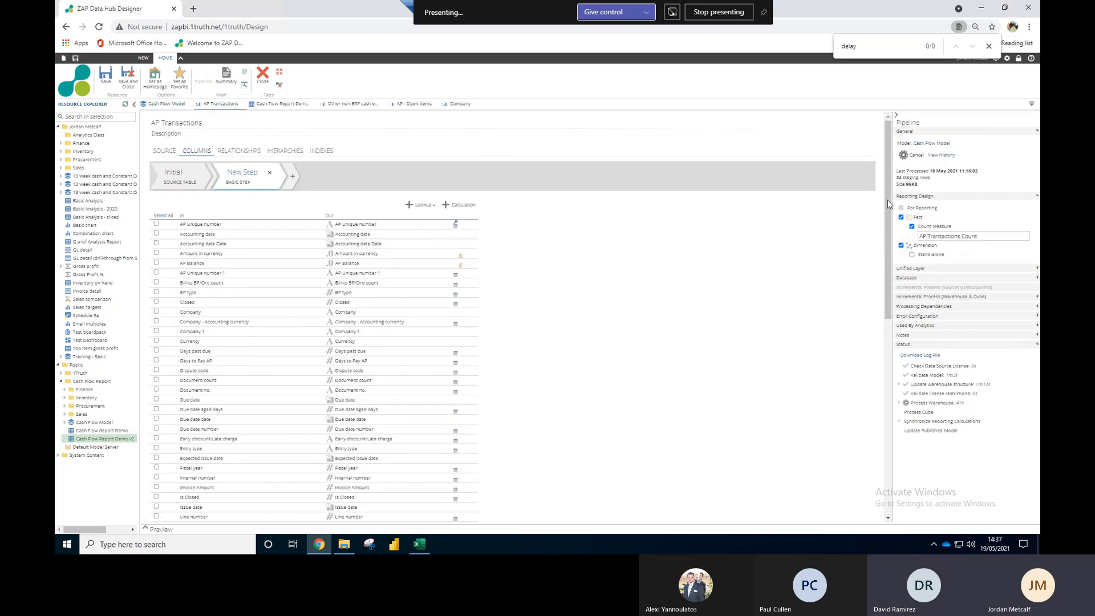
# Step: Check the processing dependencies of AP Transactions, and open AR Transactions from the Cash Flow Model to examine its dependencies and columns
pyautogui.click(957, 311)
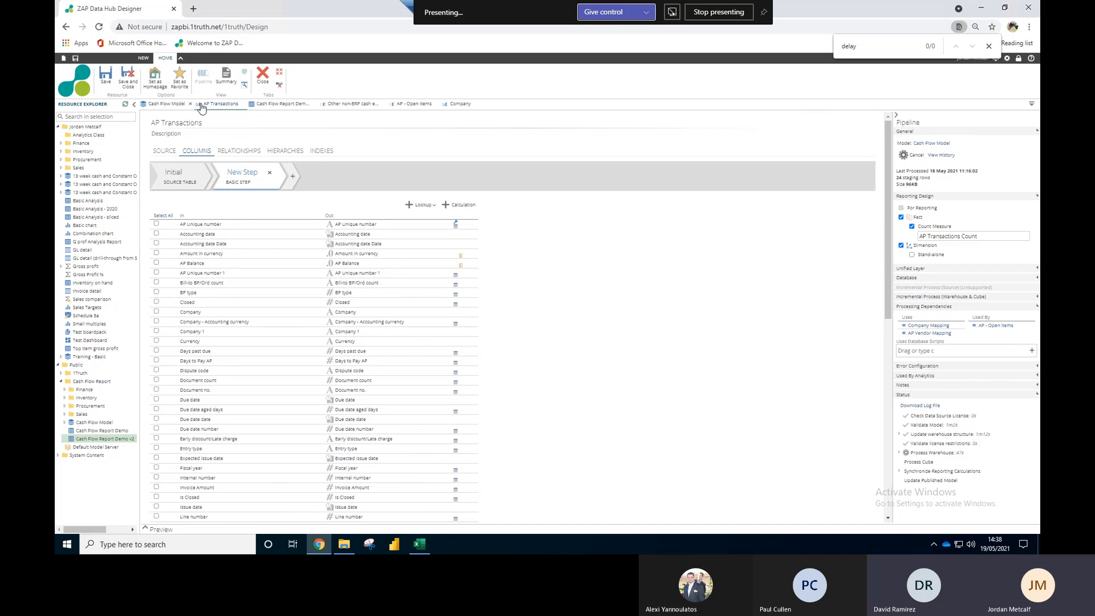
pyautogui.click(178, 104)
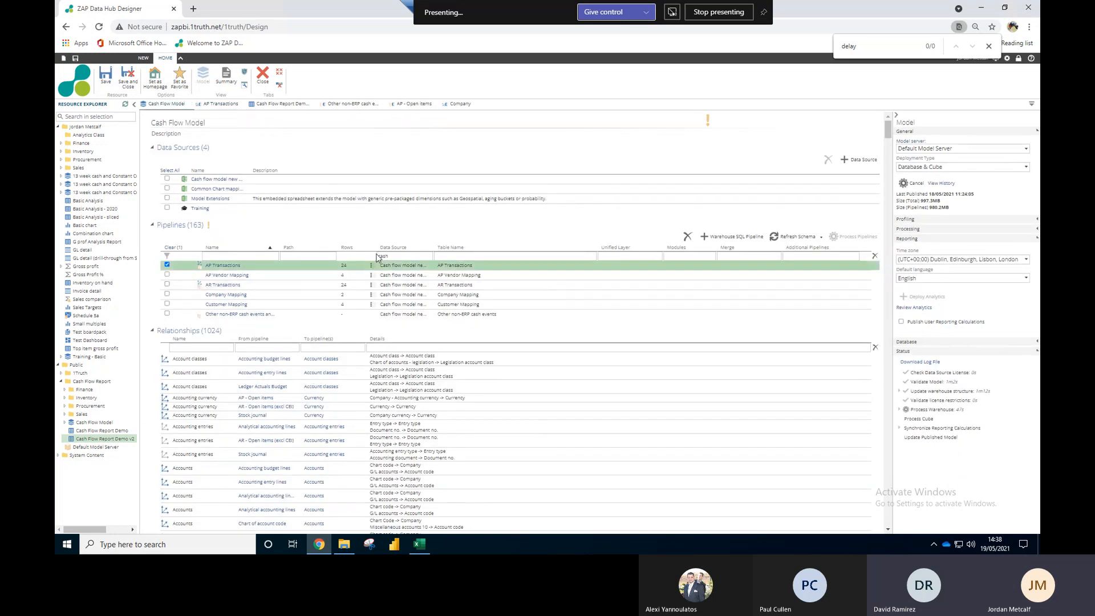
pyautogui.click(222, 287)
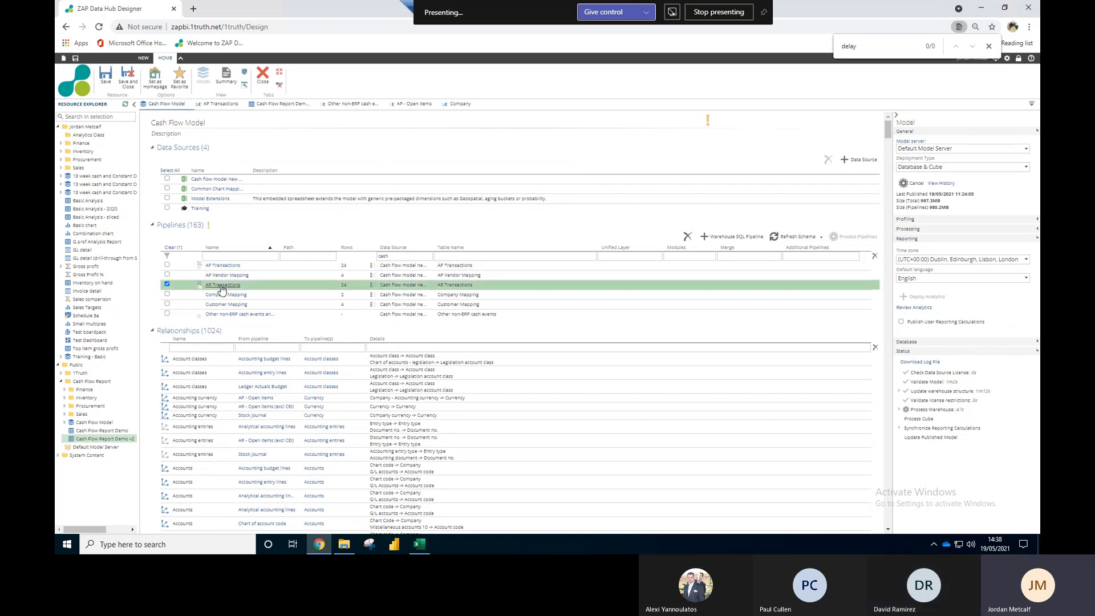
pyautogui.click(222, 286)
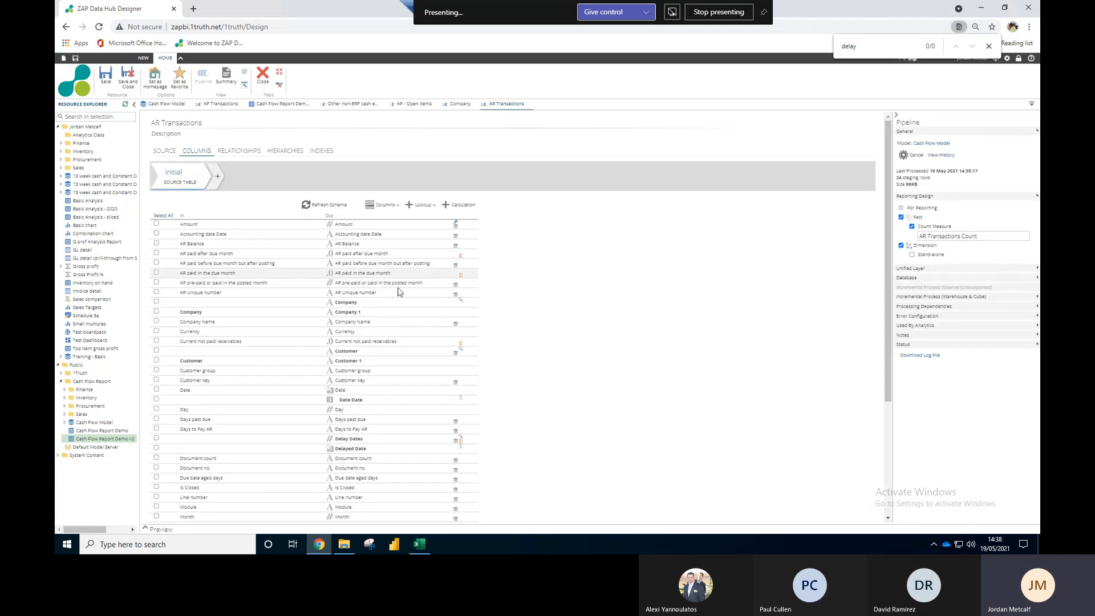
pyautogui.click(939, 308)
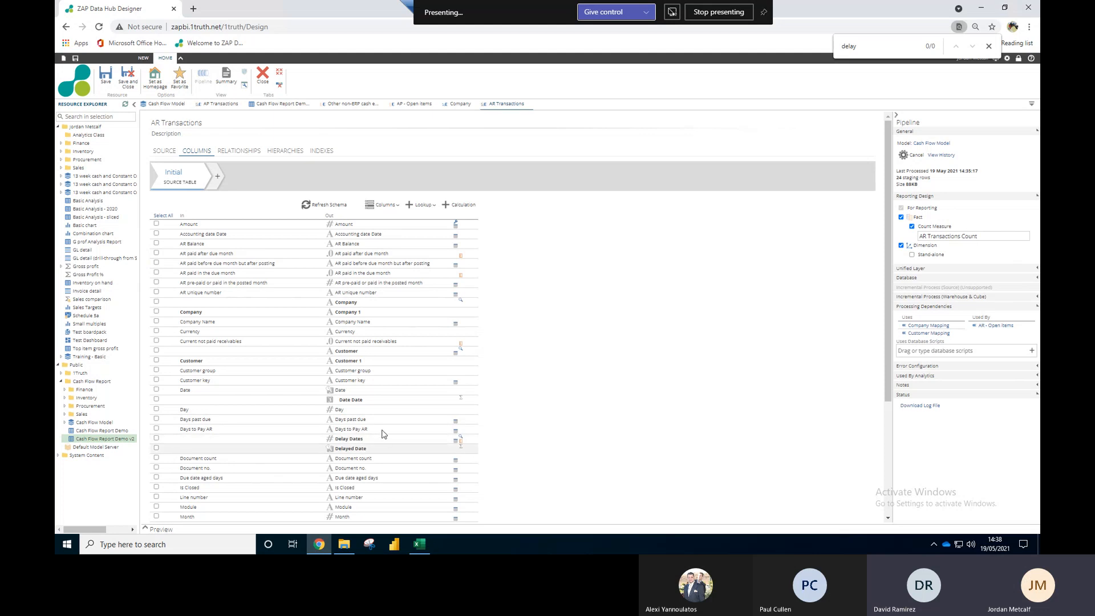
# Step: Copy the SQL expression of the Delayed Date column in AR Transactions
pyautogui.click(398, 447)
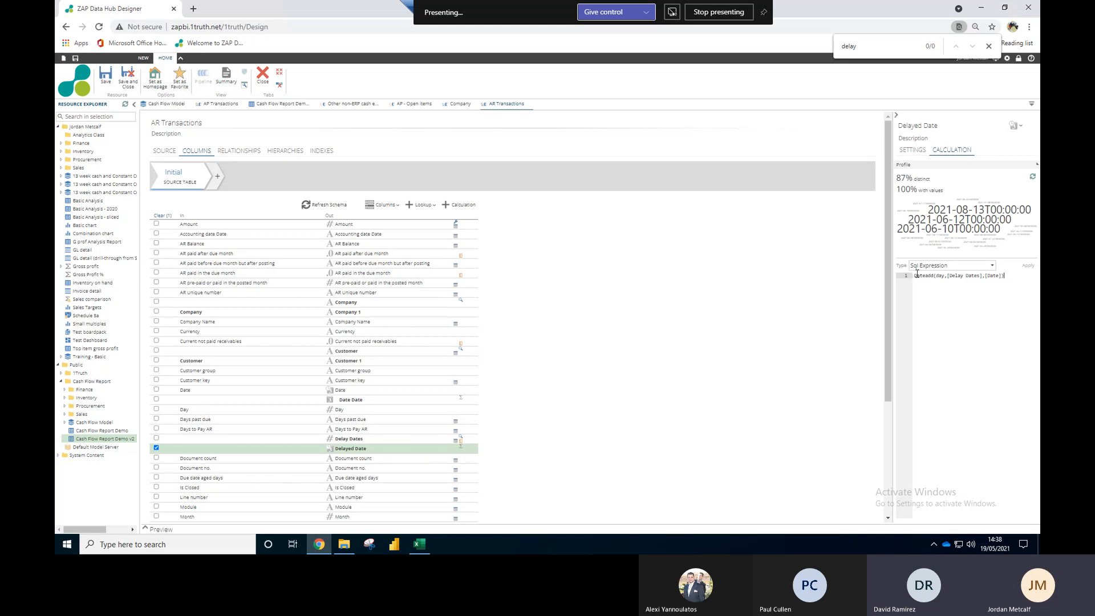
pyautogui.moveTo(915, 275); pyautogui.dragTo(977, 283)
pyautogui.hotkey('ctrl', 'c')
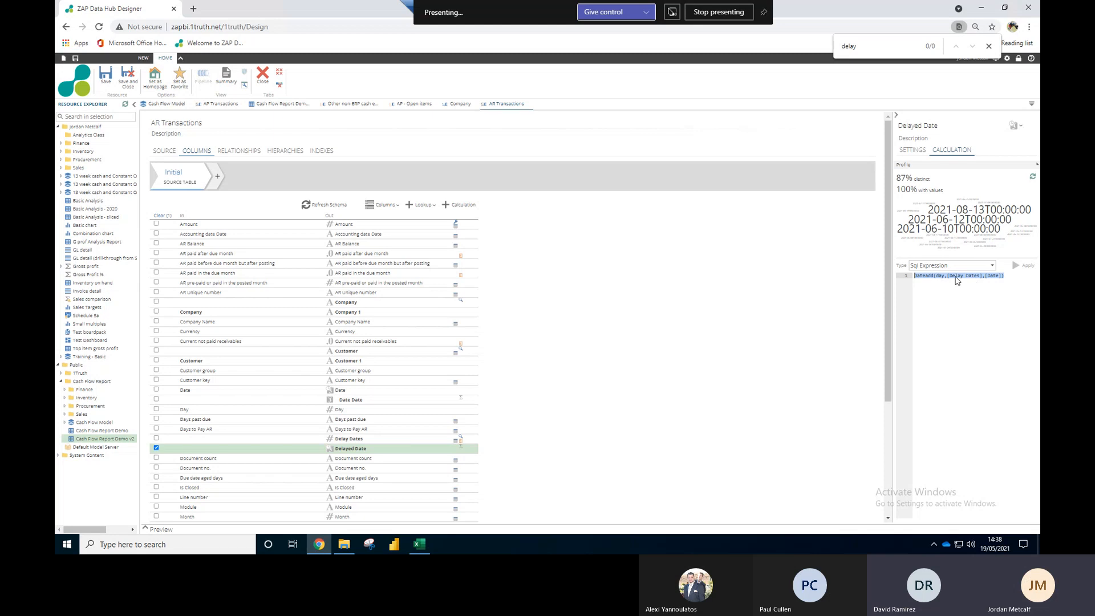
# Step: Add a calculated column named Delayed Dates to AP Transactions' New Step, using the copied expression Dateadd(day,[Delay Dates],[Date])
pyautogui.click(217, 104)
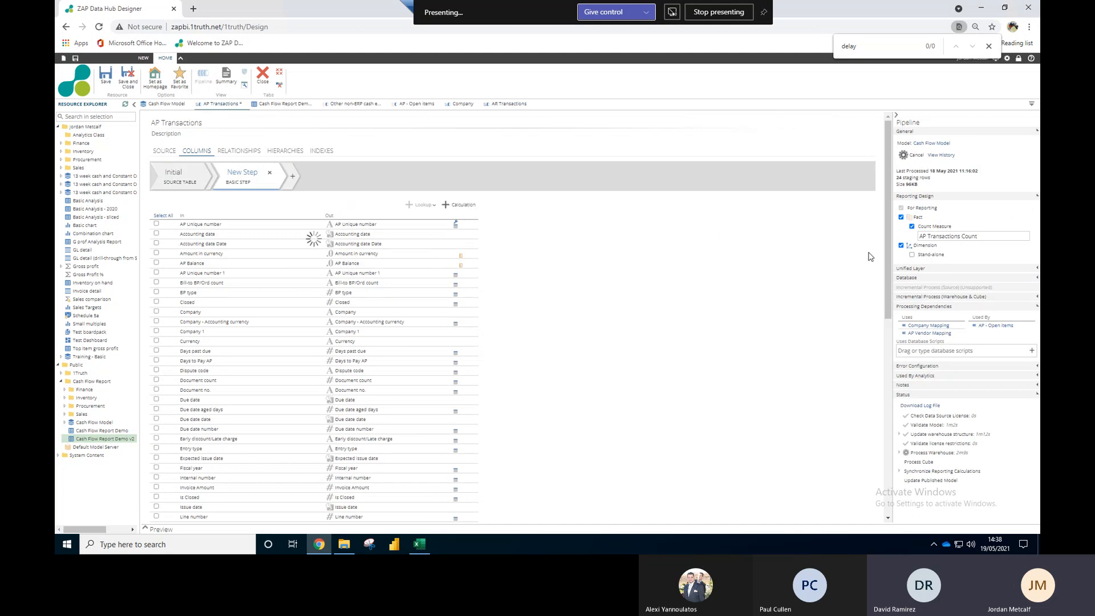
pyautogui.click(459, 203)
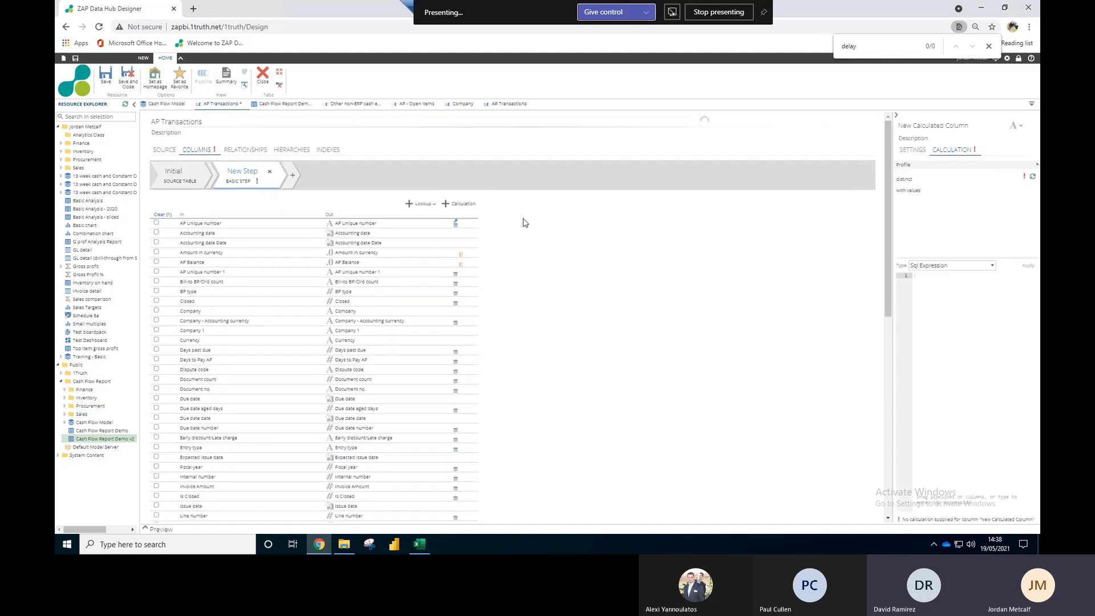
pyautogui.hotkey('ctrl', 'v')
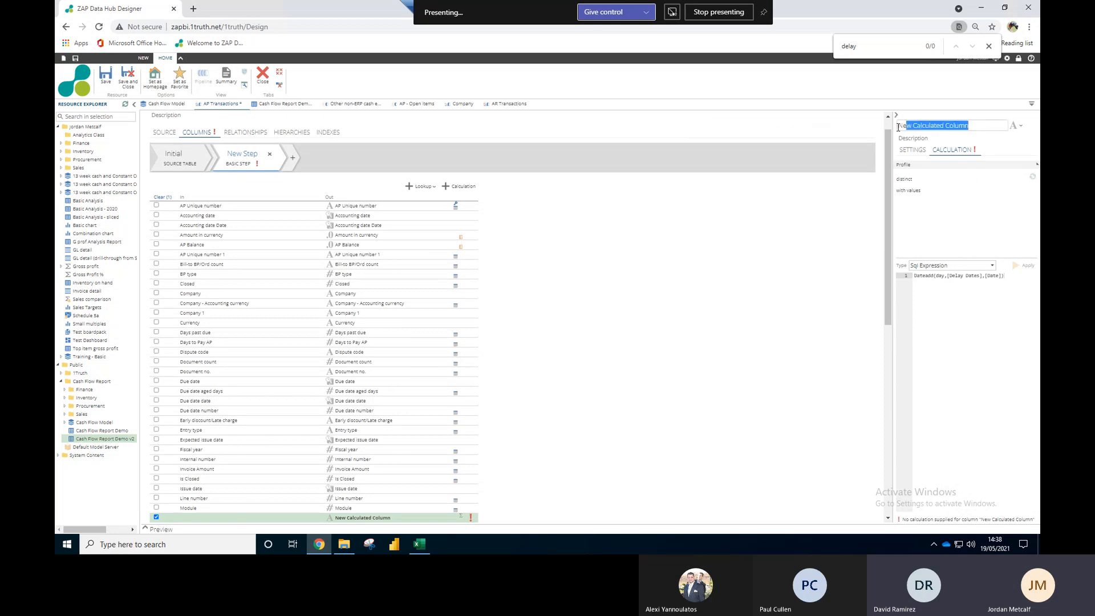
pyautogui.write('Delay')
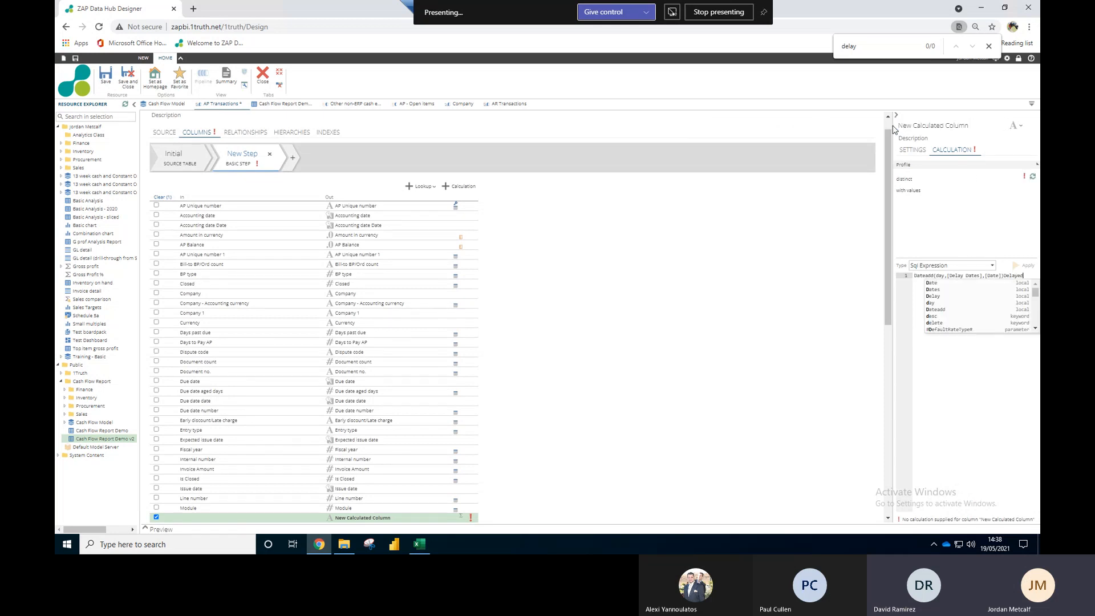
pyautogui.write('ed Dates')
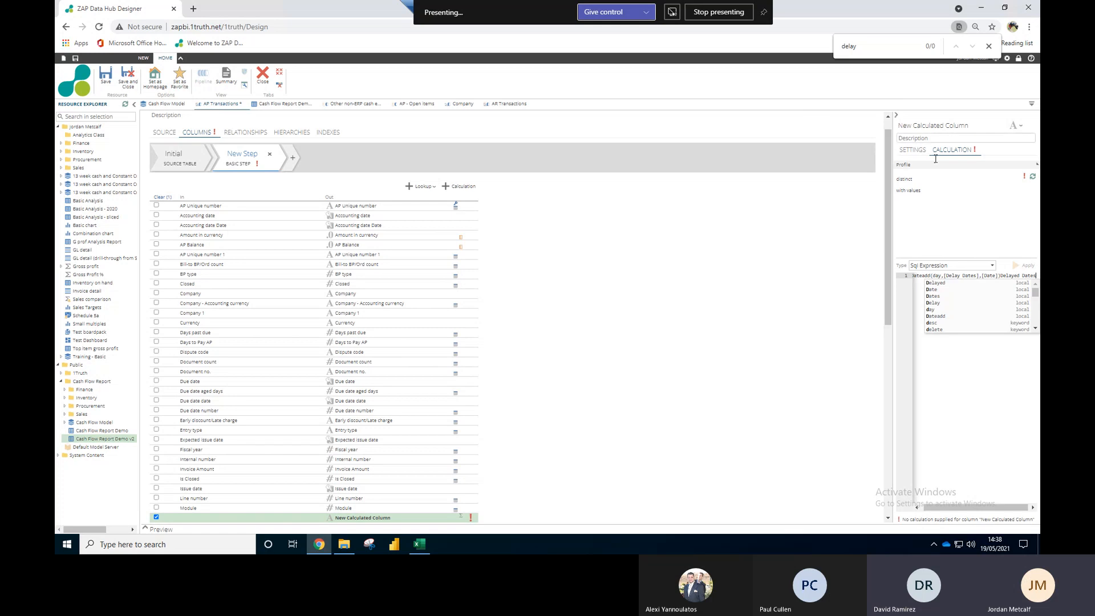
pyautogui.click(950, 124)
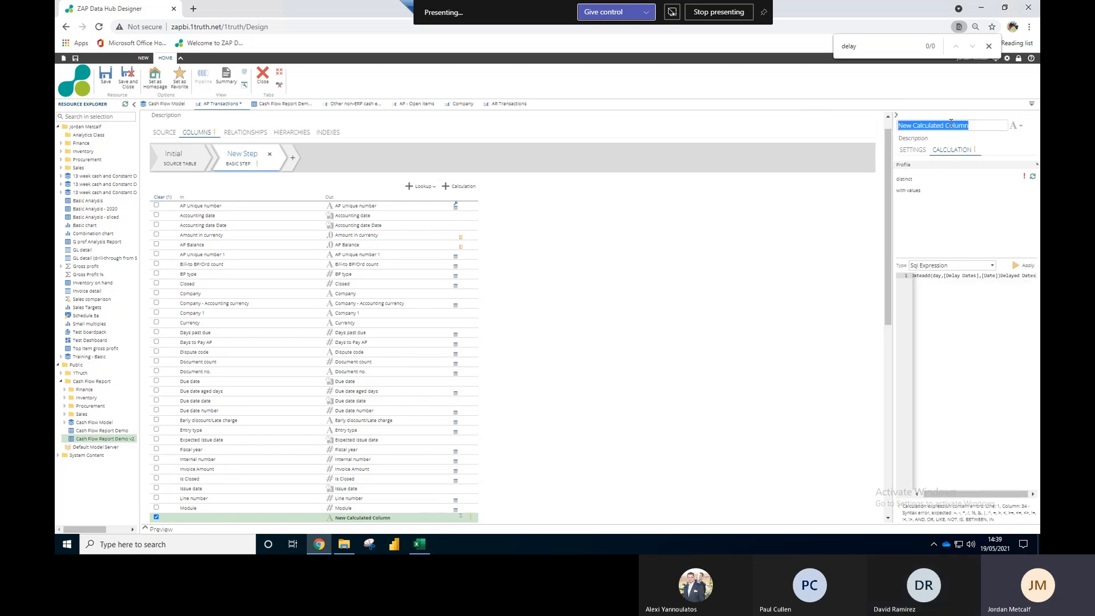
pyautogui.press('BackSpace')
pyautogui.write('Delayed Date')
# Step: Remove the stray text after Dateadd(day,[Delay Dates],[Date]) in the Delayed Dates calculation and apply the expression
pyautogui.click(1036, 276)
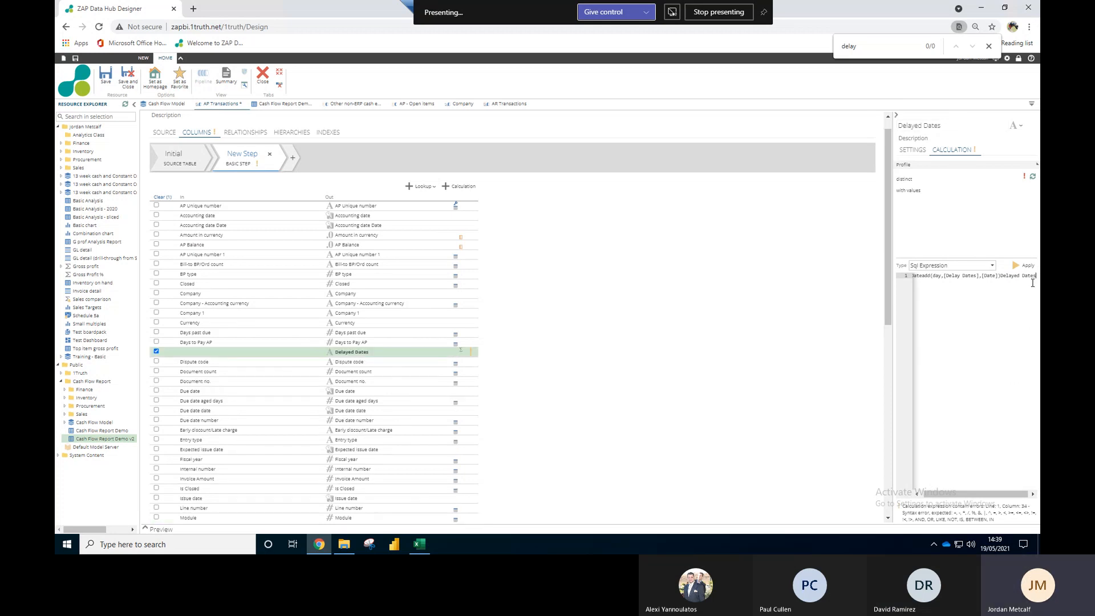
pyautogui.press('BackSpace')
pyautogui.press('BackSpace')
pyautogui.press('BackSpace')
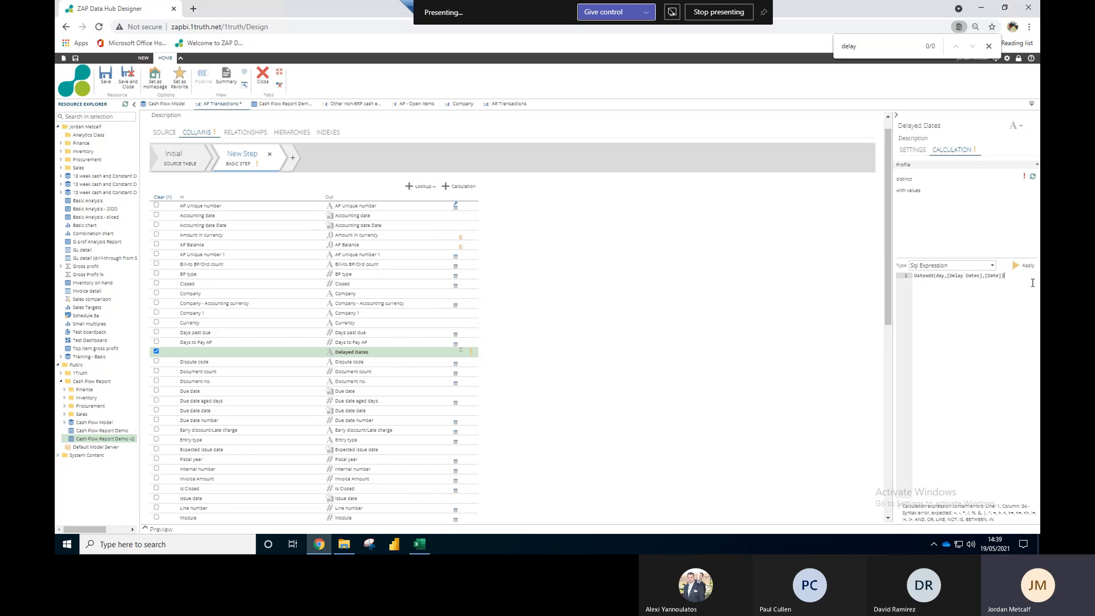
pyautogui.click(1020, 268)
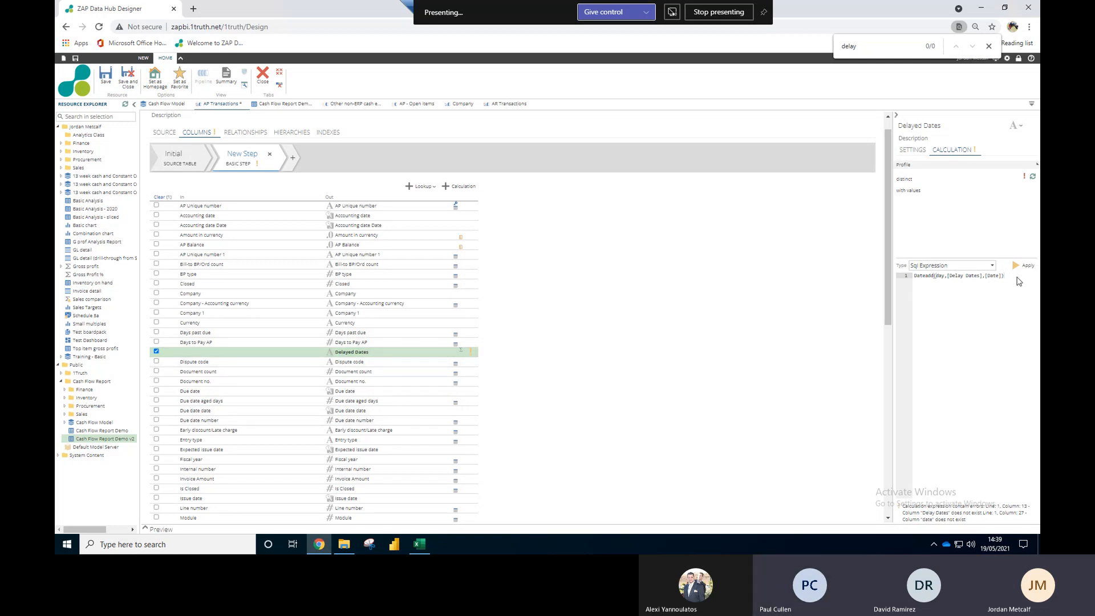
# Step: Look for a delay field among the AP Transactions lookups under AP Vendor Mapping and Company
pyautogui.click(417, 186)
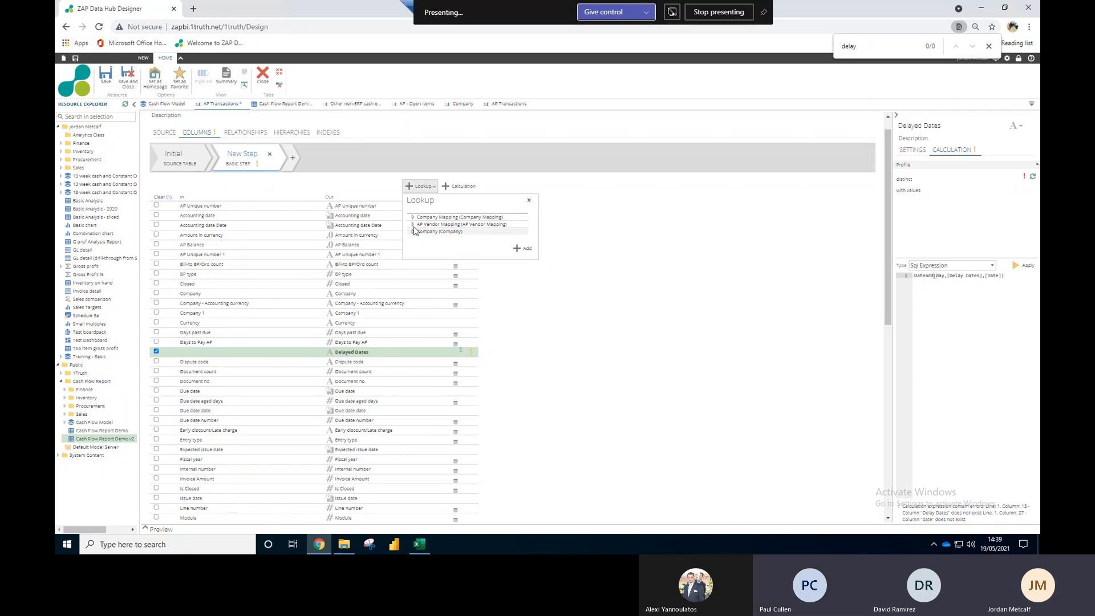
pyautogui.click(412, 225)
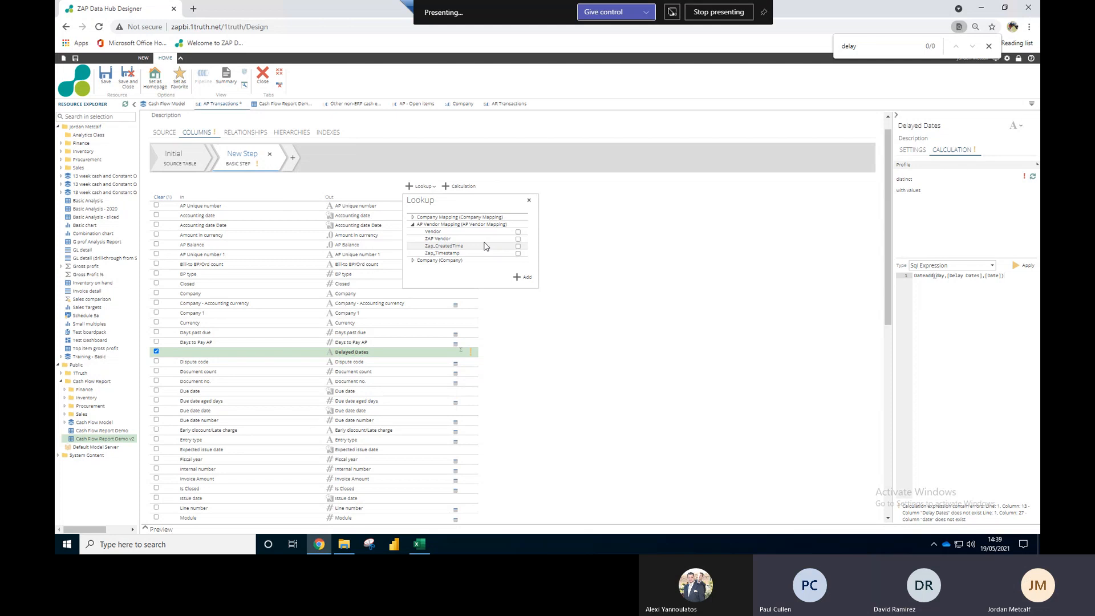
pyautogui.click(412, 260)
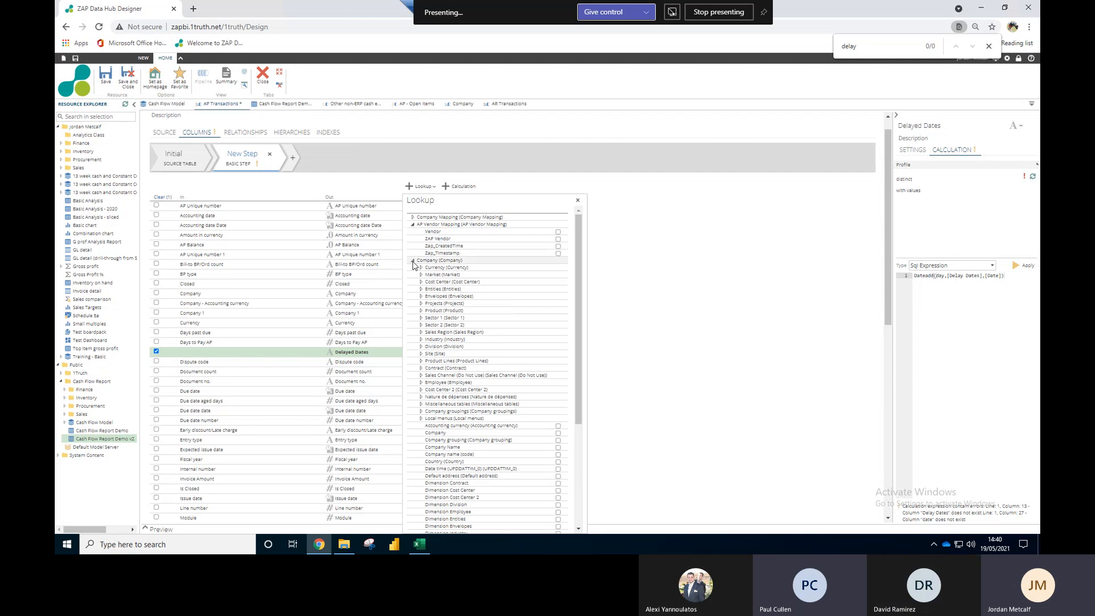
pyautogui.click(412, 260)
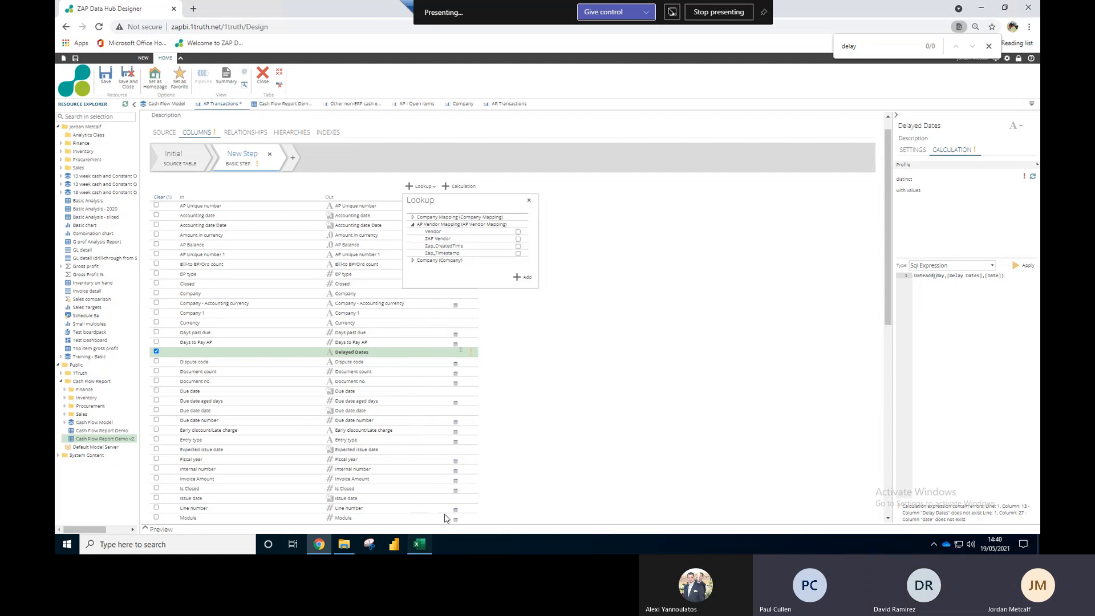
# Step: Switch to Excel, open the Cash flow model new data workbook, and check the Delay Days column on the AP Vendor Mapping sheet
pyautogui.click(419, 543)
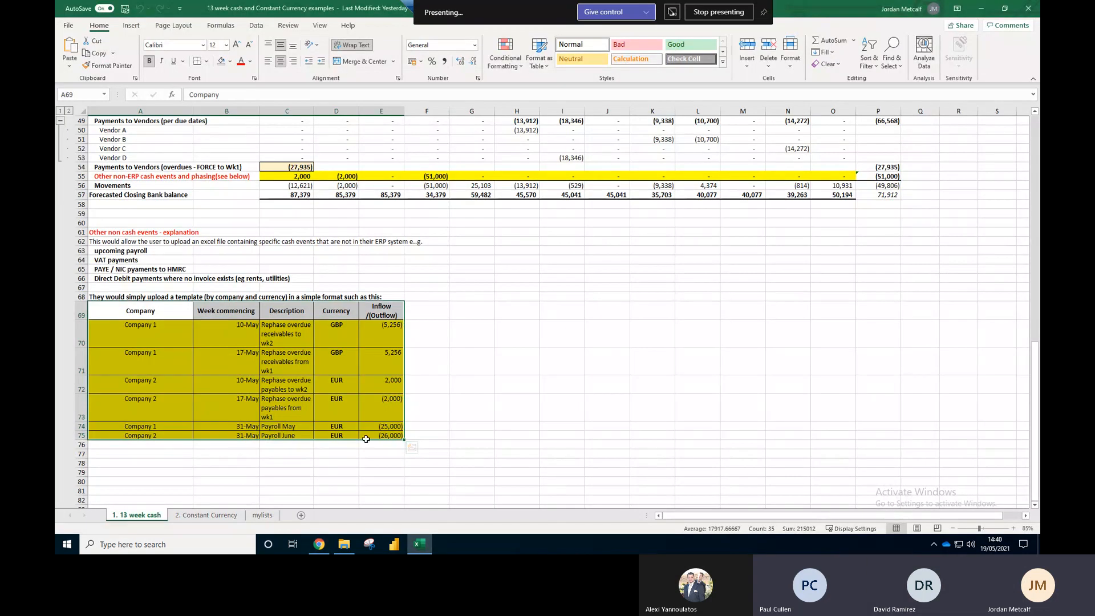
pyautogui.click(343, 543)
pyautogui.doubleClick(257, 161)
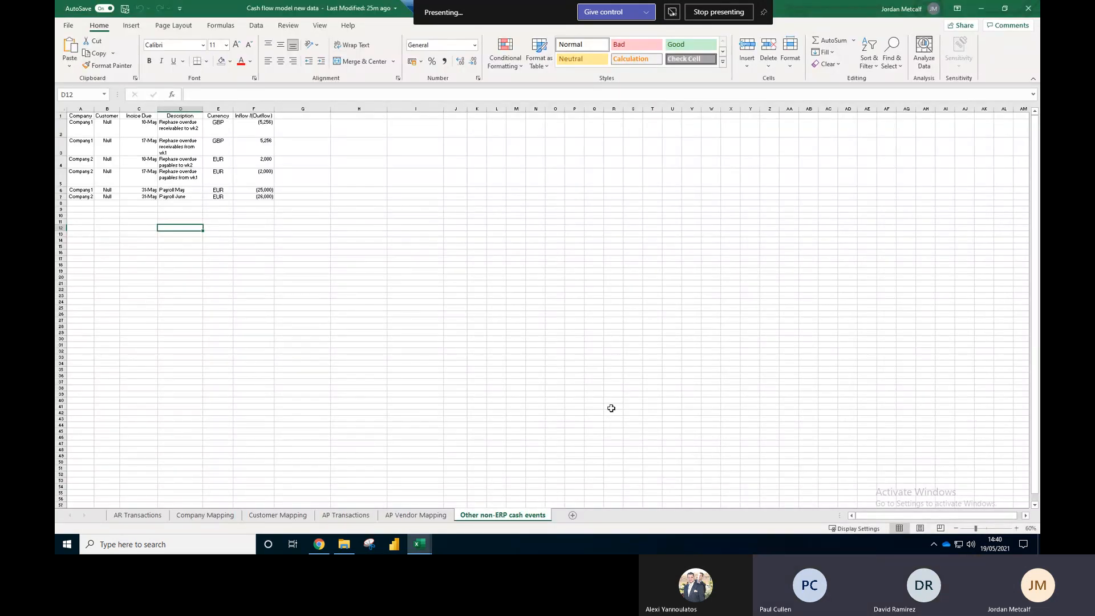
pyautogui.click(415, 515)
pyautogui.click(307, 174)
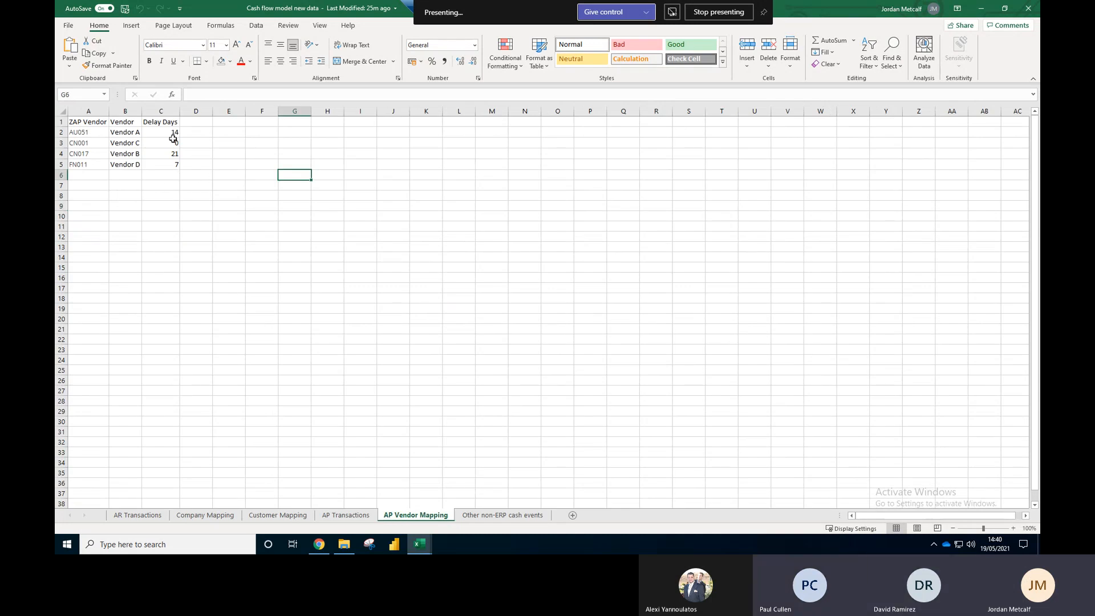
pyautogui.click(160, 122)
pyautogui.click(199, 182)
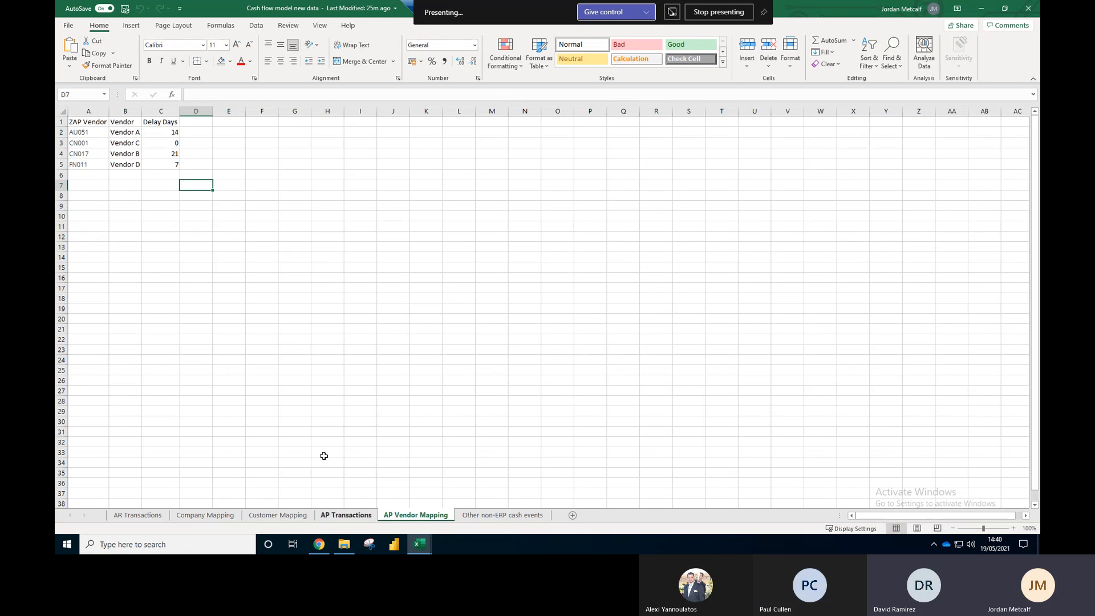
pyautogui.click(254, 228)
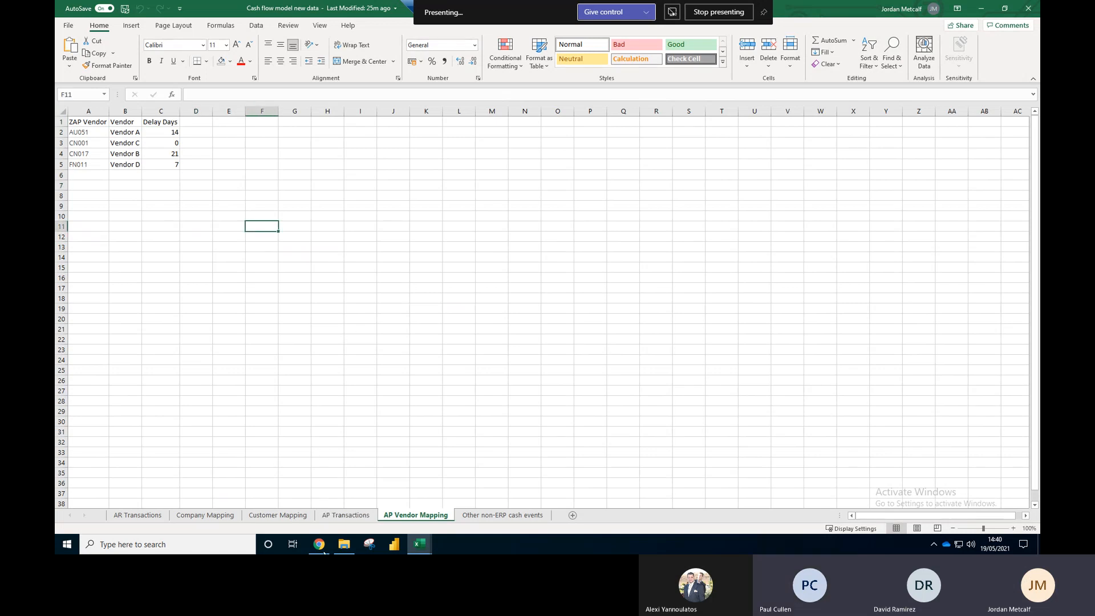
# Step: Switch back to ZAP Data Hub, open the AP Vendor Mapping pipeline from the Cash Flow Model, and close the page search
pyautogui.click(319, 543)
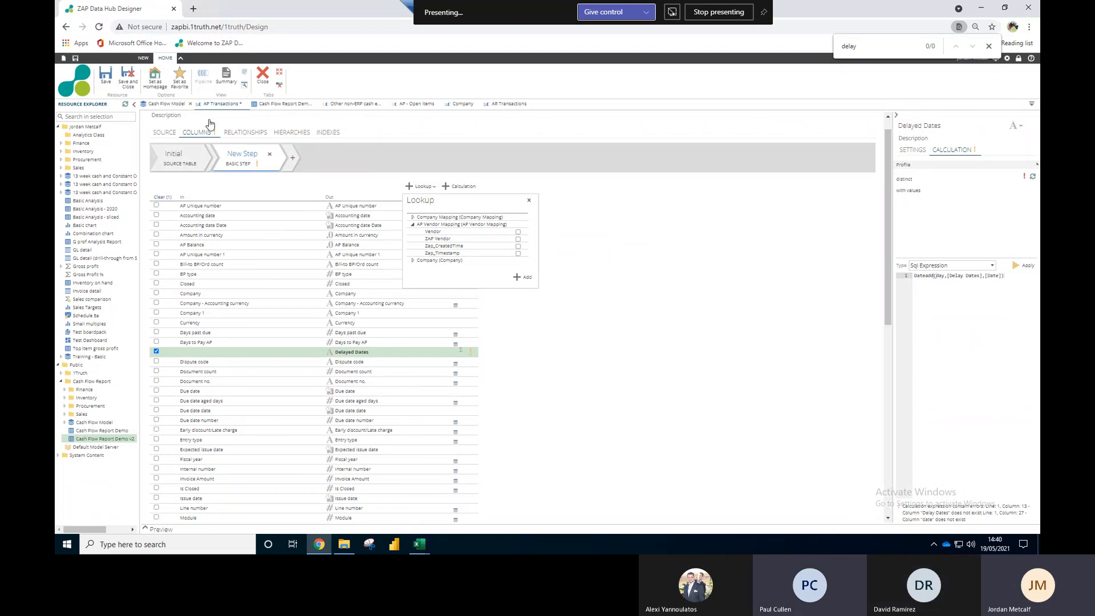
pyautogui.click(172, 108)
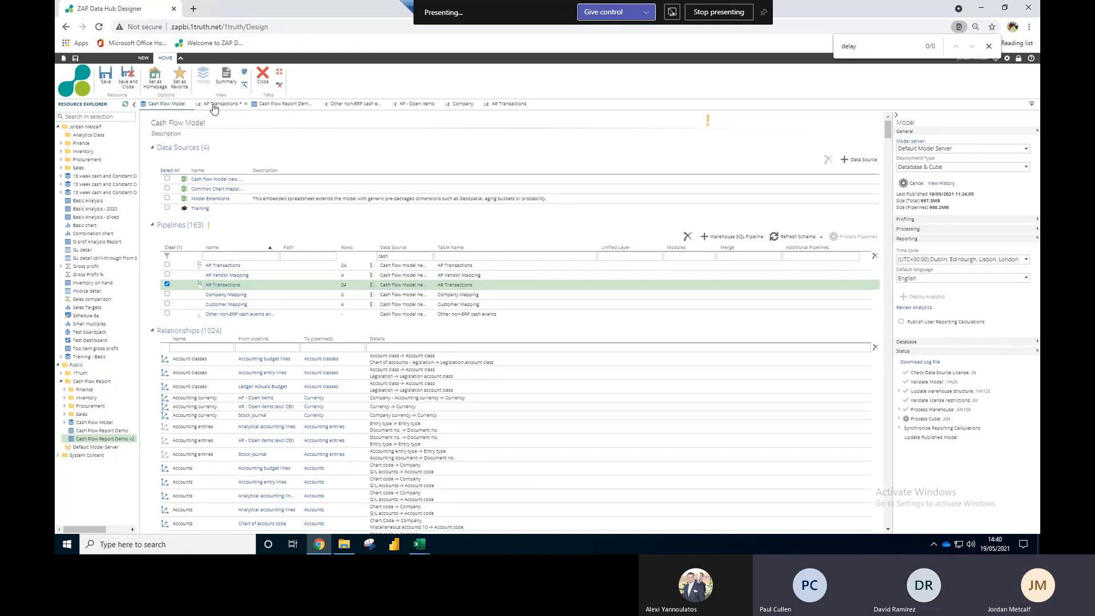
pyautogui.click(237, 276)
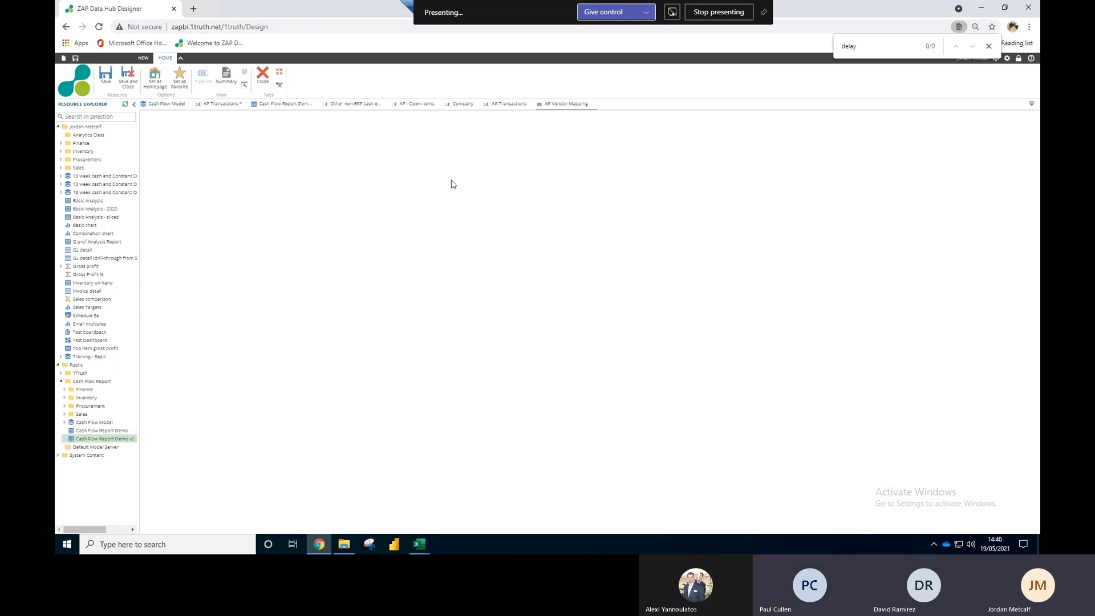
pyautogui.click(988, 45)
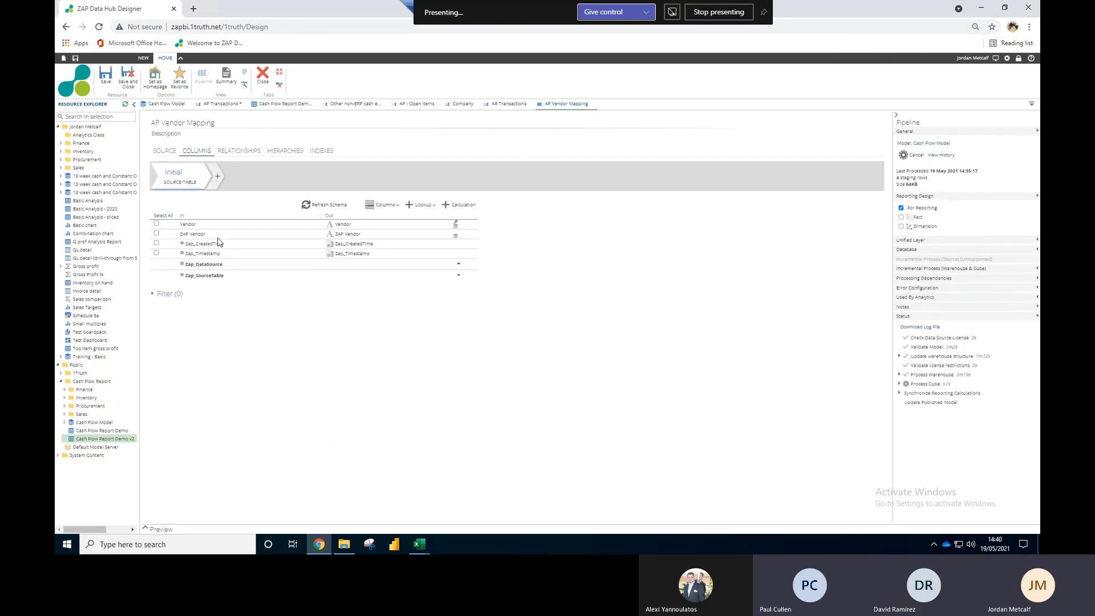
# Step: Check the source columns of AP Vendor Mapping and refresh the pipeline's schema
pyautogui.click(388, 207)
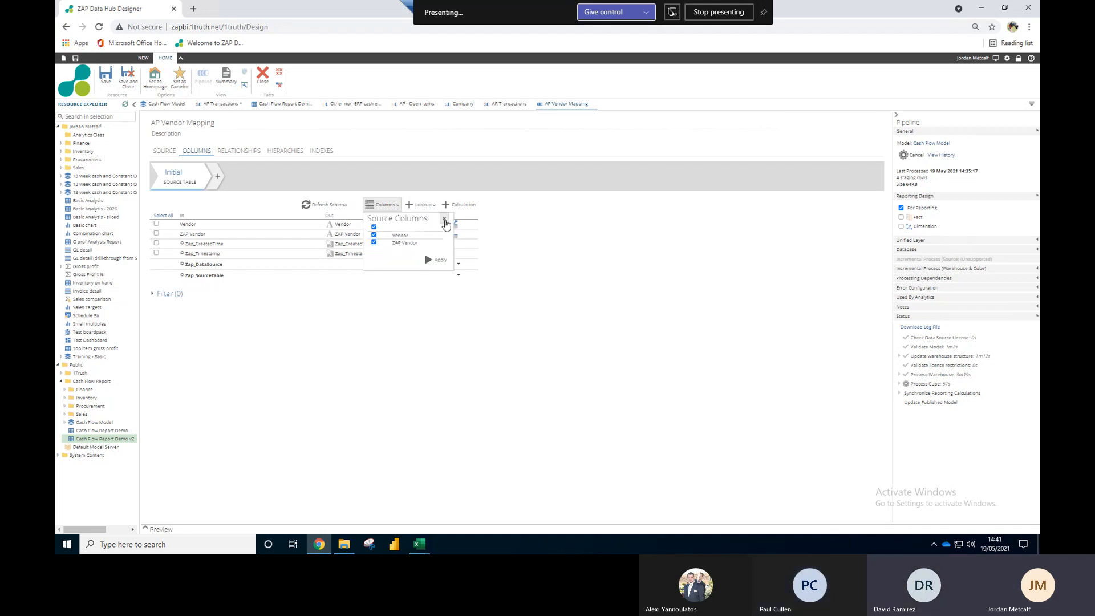
pyautogui.click(326, 206)
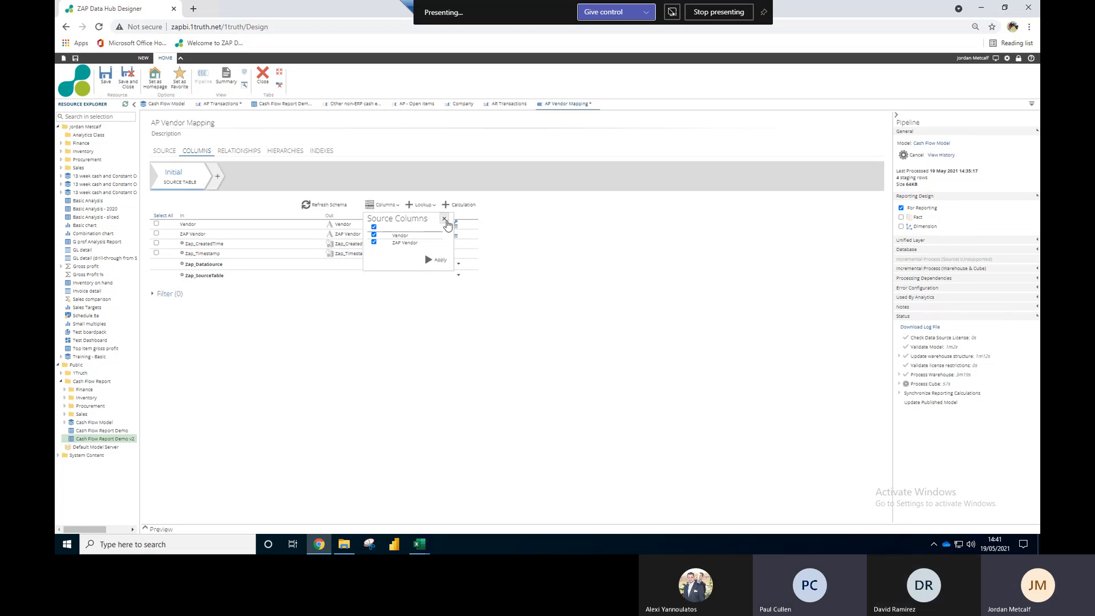
pyautogui.click(445, 220)
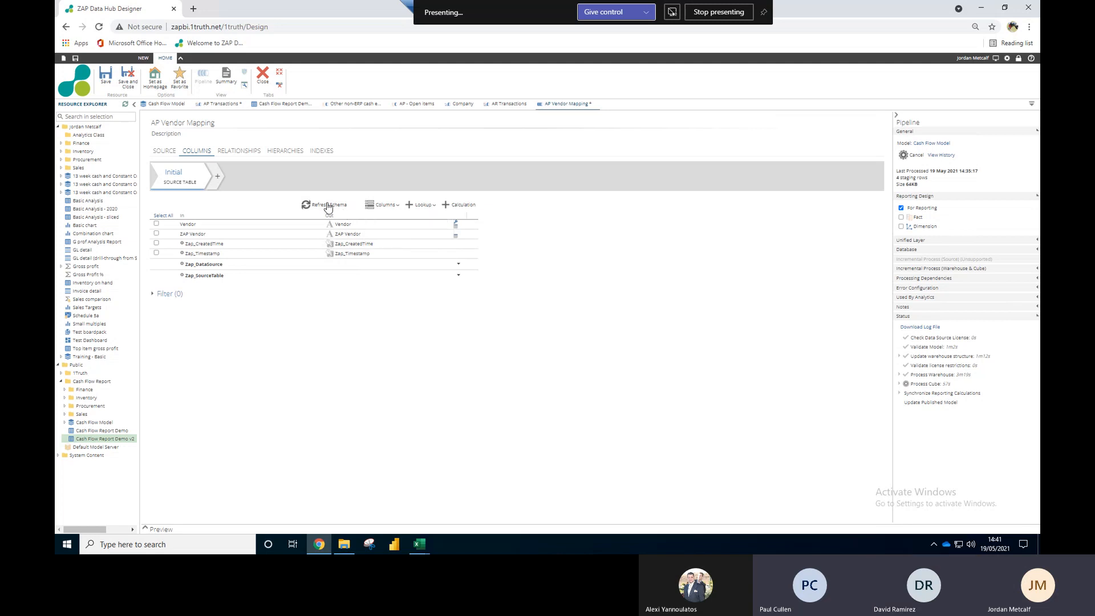
pyautogui.click(328, 206)
# Step: Review AP Vendor Mapping's data source settings, open its data preview, and refresh the schema from there
pyautogui.click(175, 151)
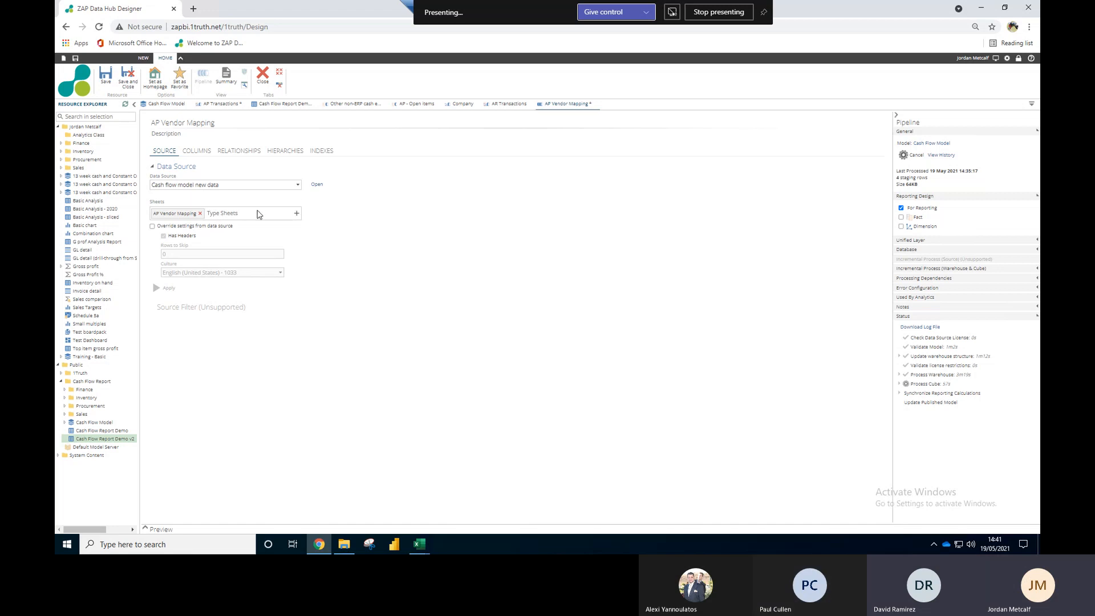
pyautogui.click(162, 529)
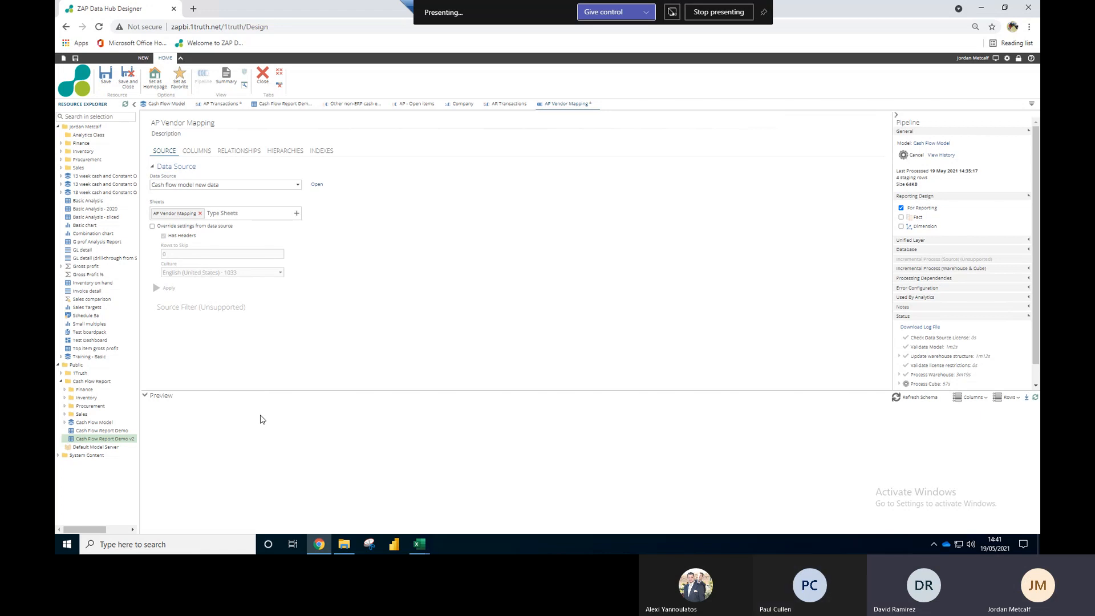
pyautogui.click(913, 398)
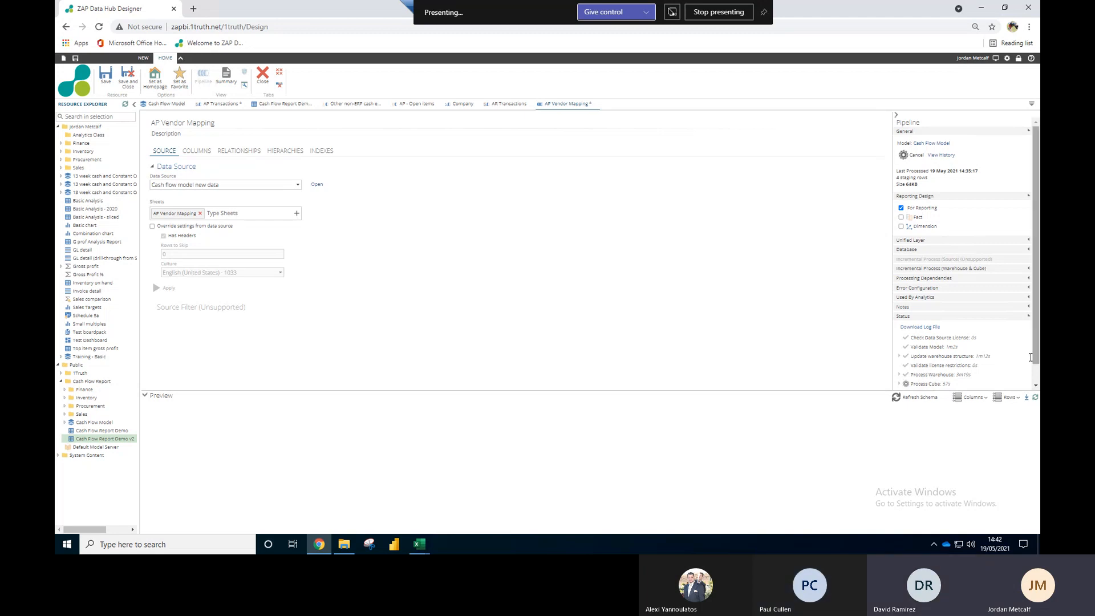
# Step: Check the AP Vendor Mapping preview and processing status, look at the Cash Flow Model, and return to AP Vendor Mapping
pyautogui.moveTo(1036, 351); pyautogui.dragTo(1028, 385)
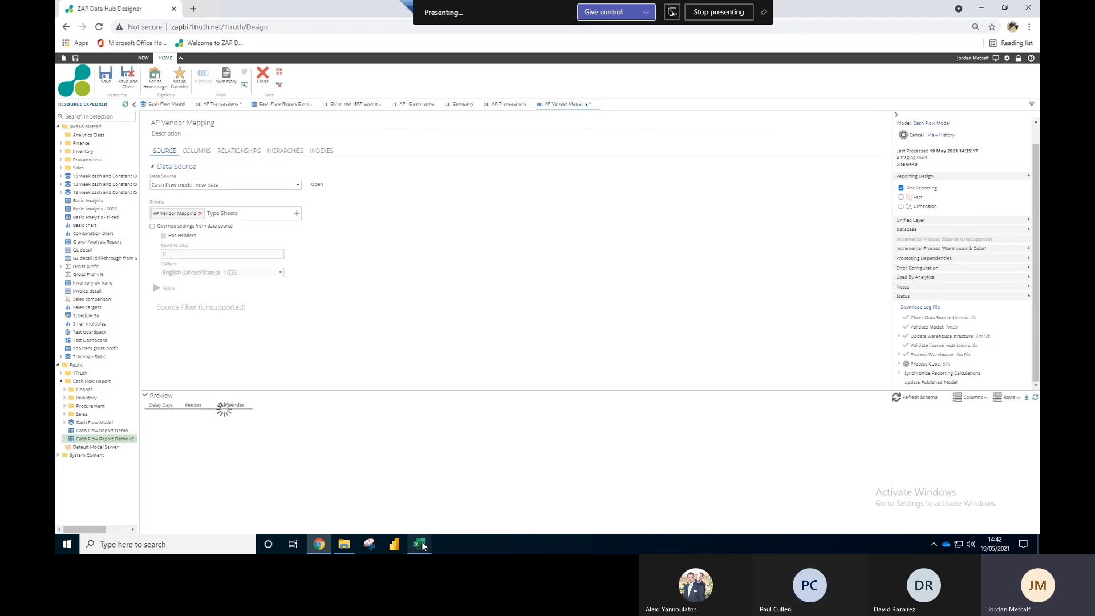
pyautogui.moveTo(420, 544)
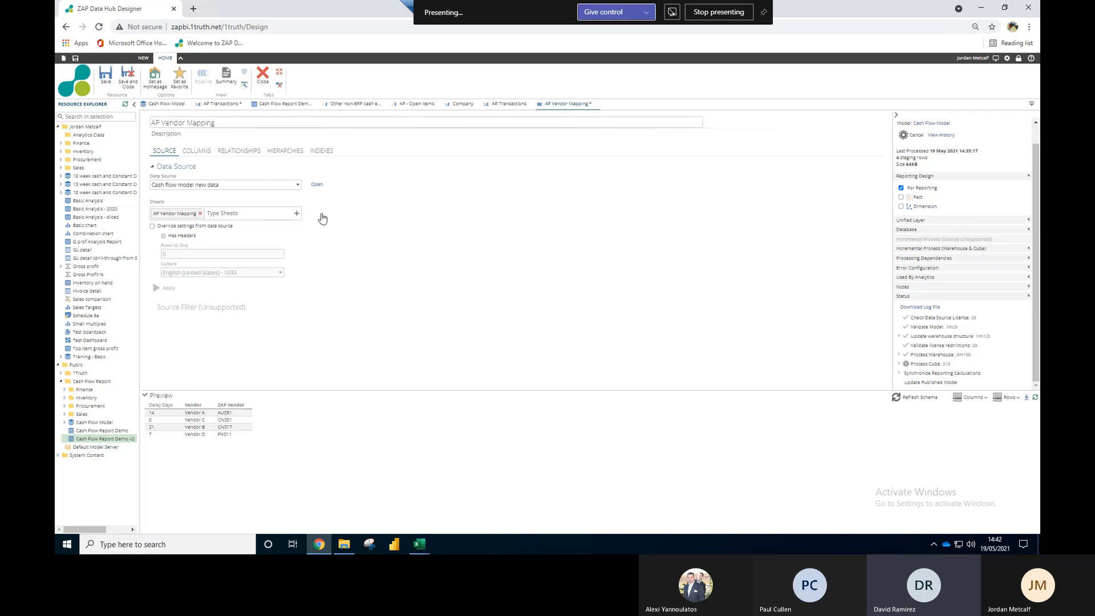
pyautogui.click(166, 104)
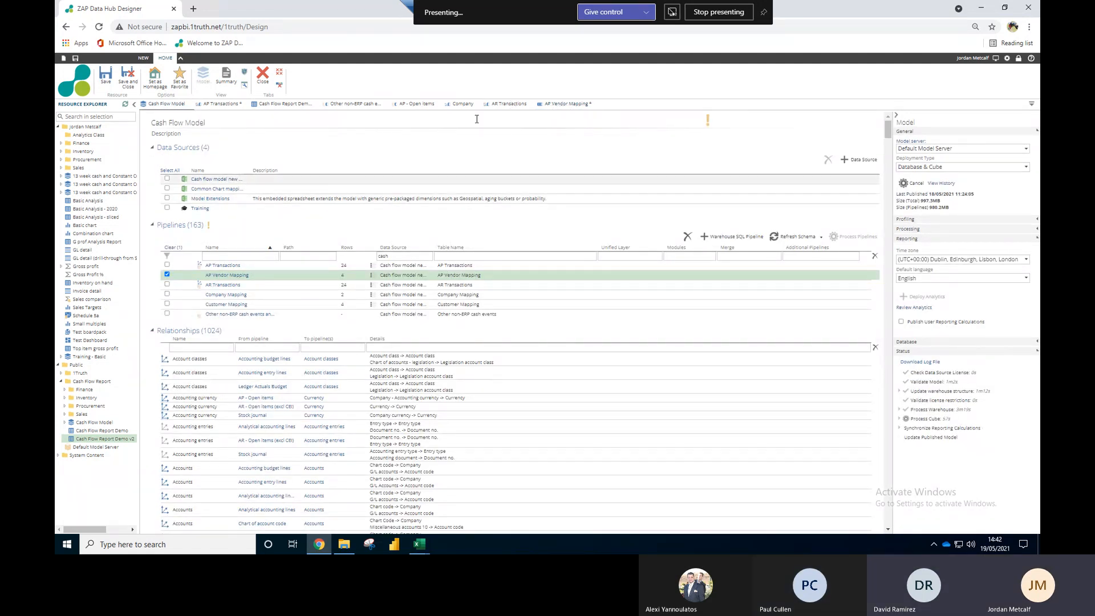
pyautogui.click(558, 104)
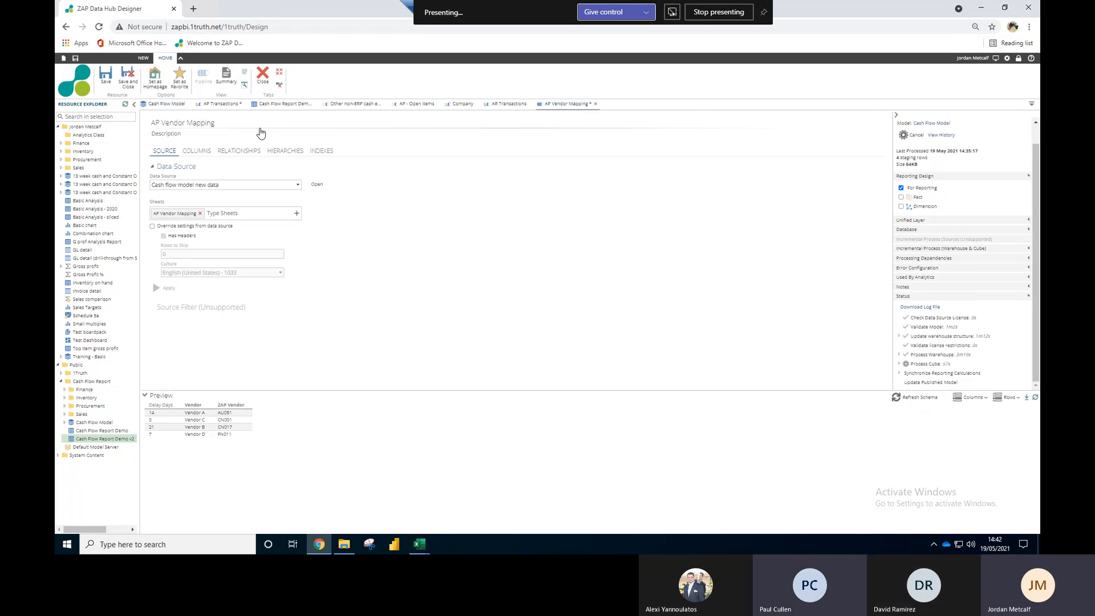
# Step: Include the Delay Days source column in AP Vendor Mapping, refresh its schema and preview, and save the pipeline
pyautogui.click(197, 152)
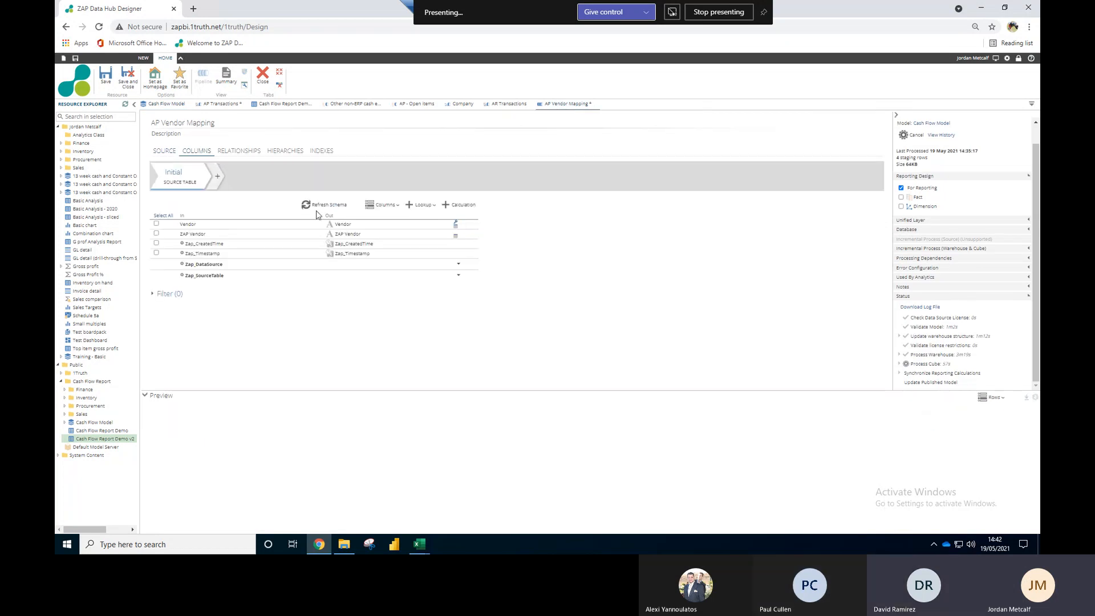
pyautogui.click(386, 205)
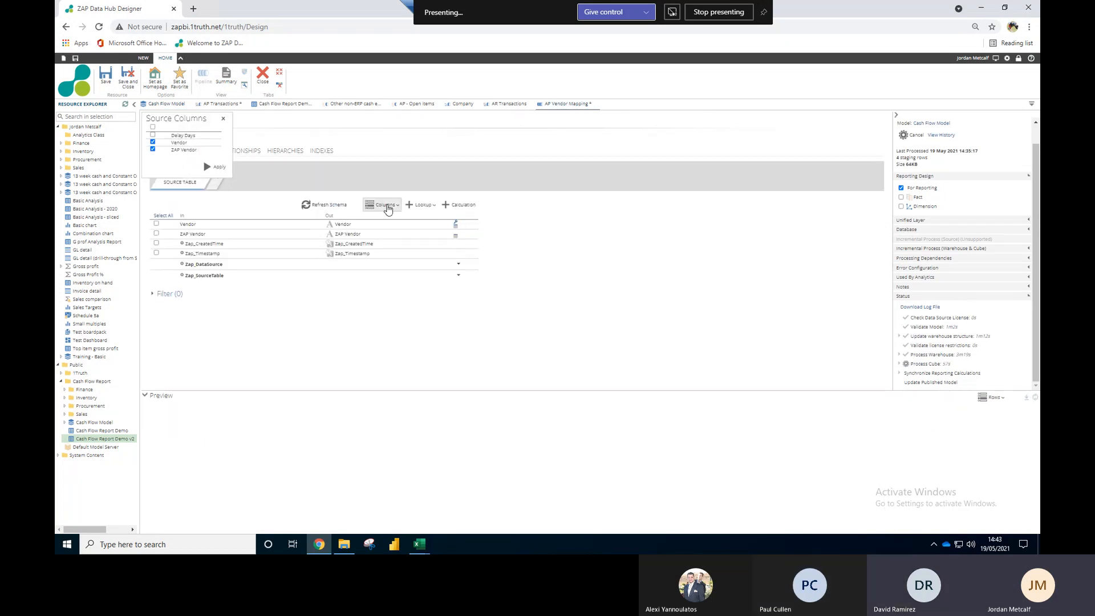
pyautogui.click(214, 166)
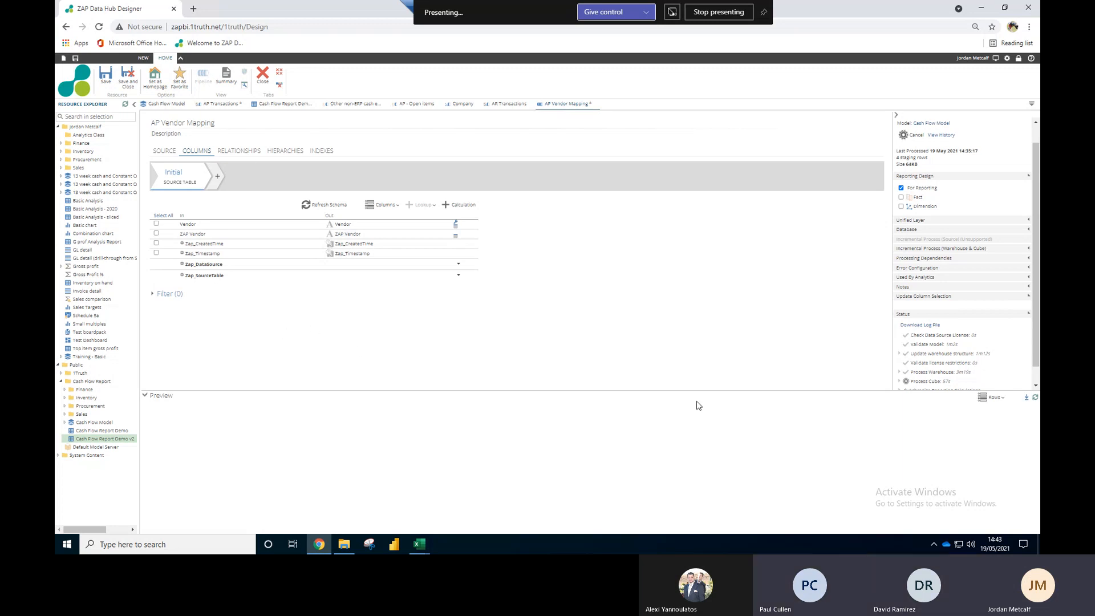
pyautogui.click(329, 206)
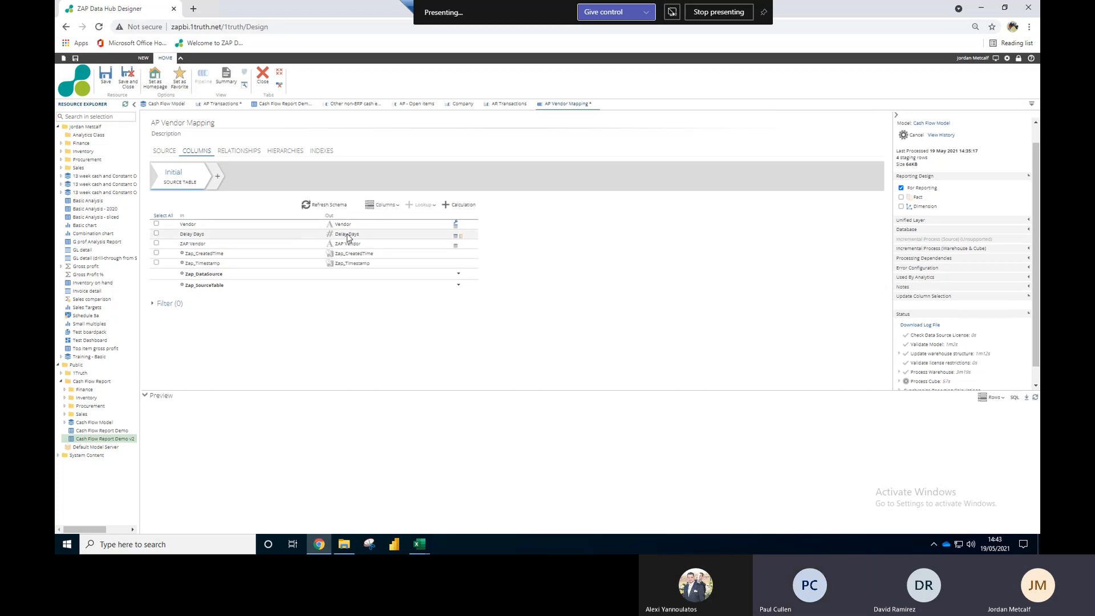
pyautogui.click(457, 242)
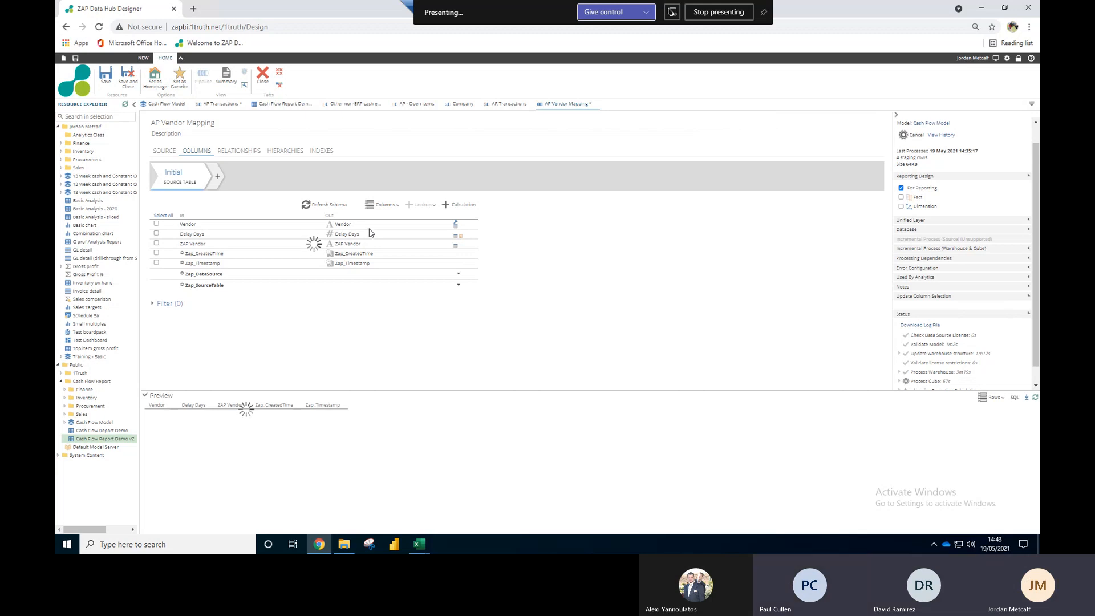
pyautogui.click(107, 75)
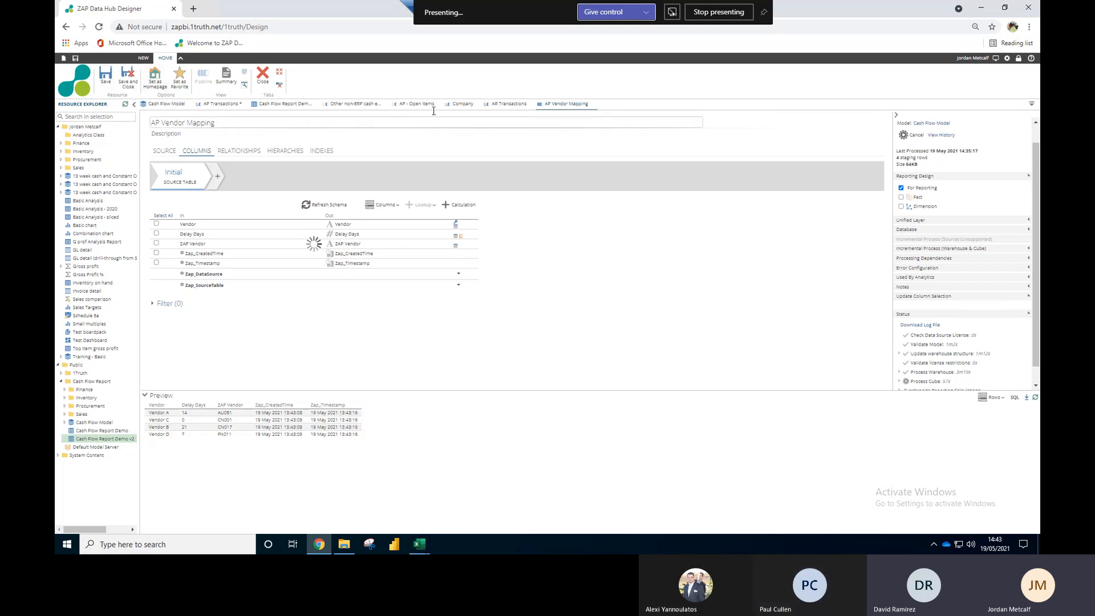
# Step: Return to AP Transactions, close the open Lookup list, and review the Delayed Dates column's calculation and settings
pyautogui.click(217, 104)
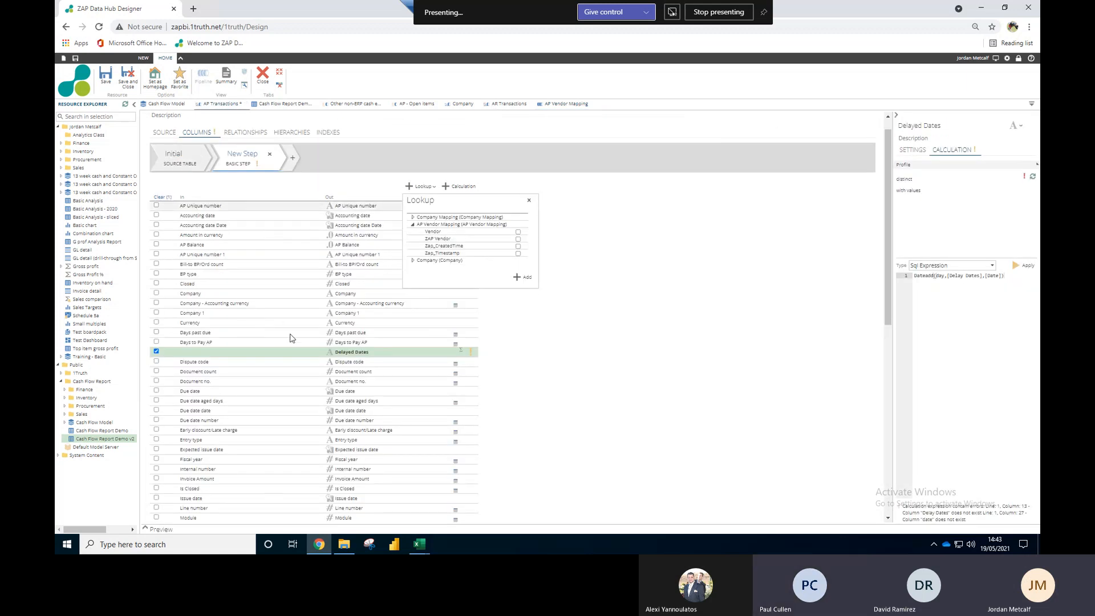
pyautogui.click(547, 231)
pyautogui.click(530, 200)
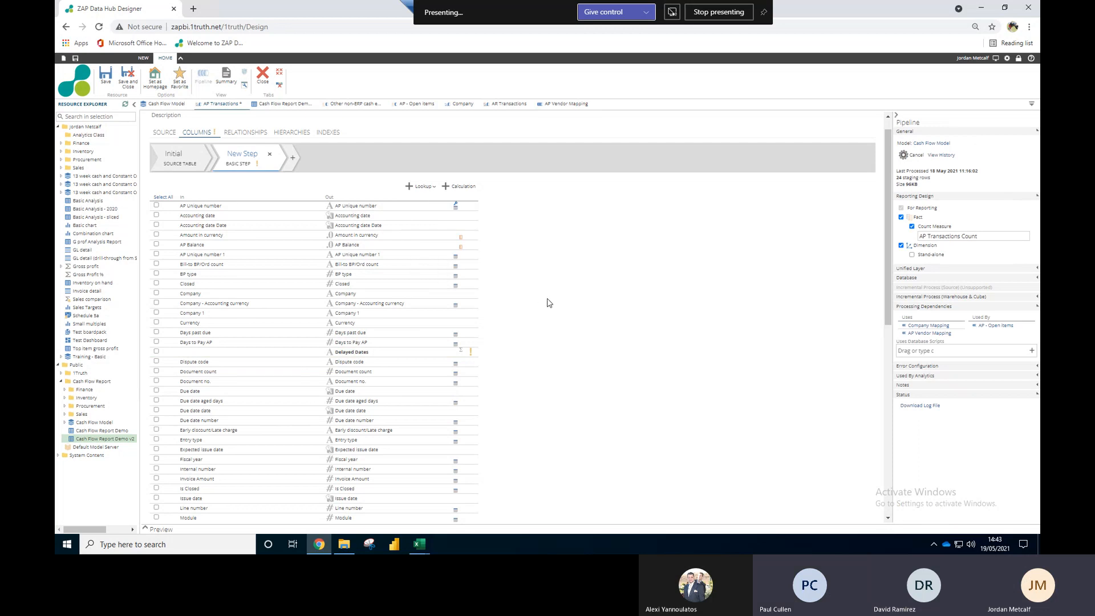
pyautogui.scroll(1, 552, 304)
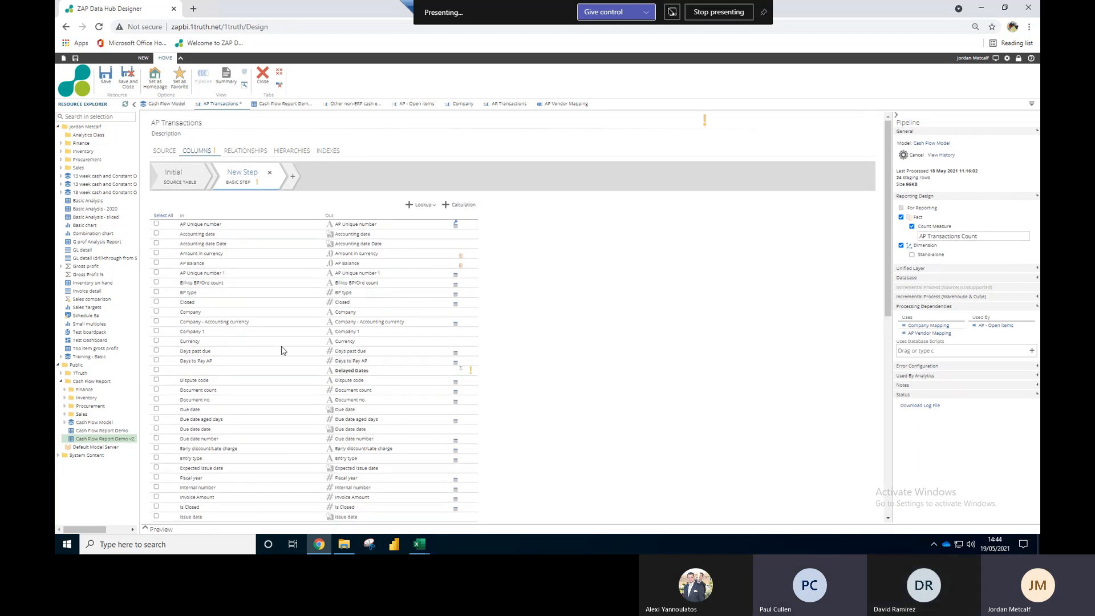
pyautogui.click(407, 373)
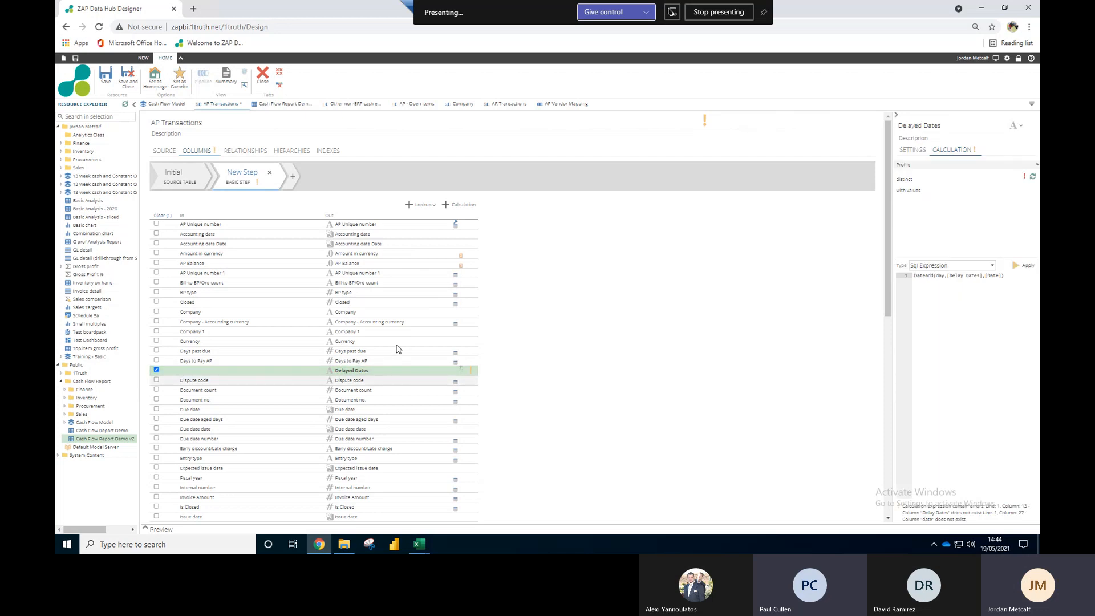
pyautogui.click(921, 150)
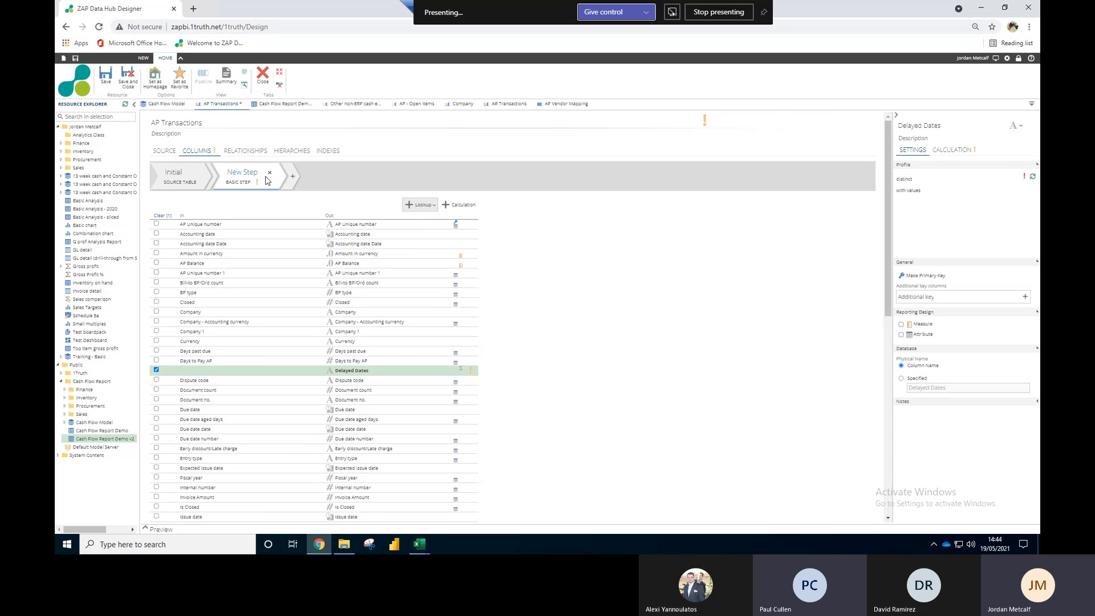
pyautogui.click(248, 154)
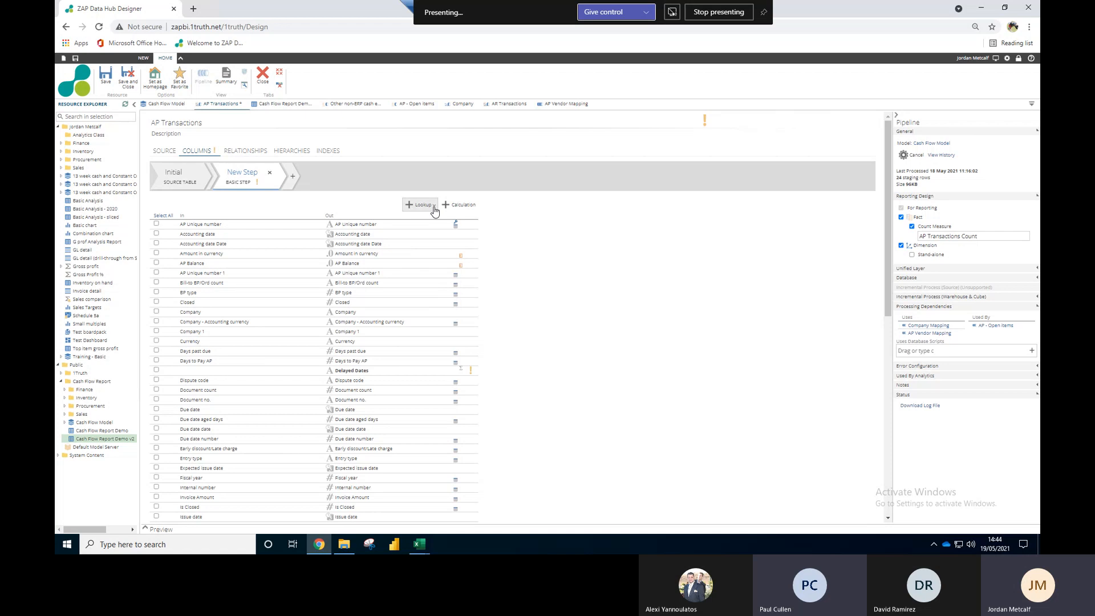
pyautogui.click(229, 153)
pyautogui.click(206, 153)
# Step: Add a lookup column to AP Transactions for Delay Days from AP Vendor Mapping
pyautogui.click(425, 206)
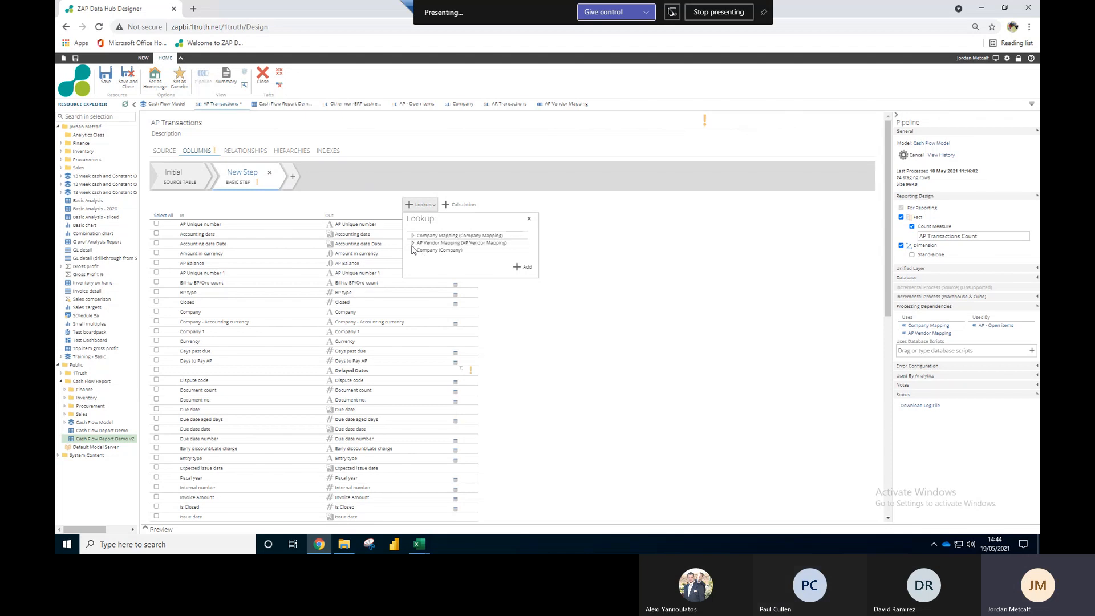
pyautogui.click(412, 244)
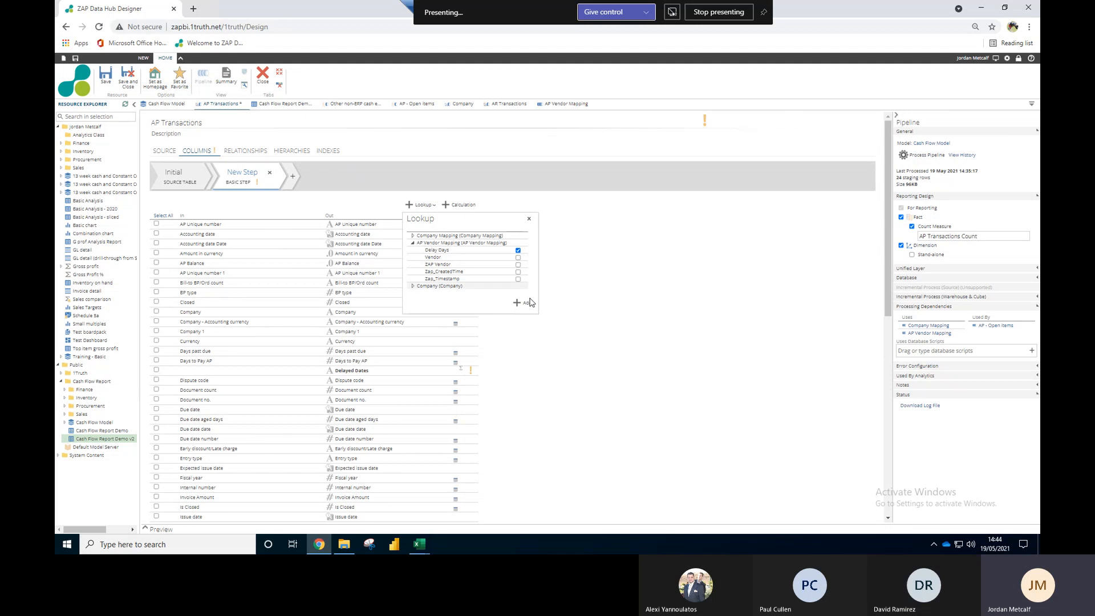
pyautogui.click(528, 304)
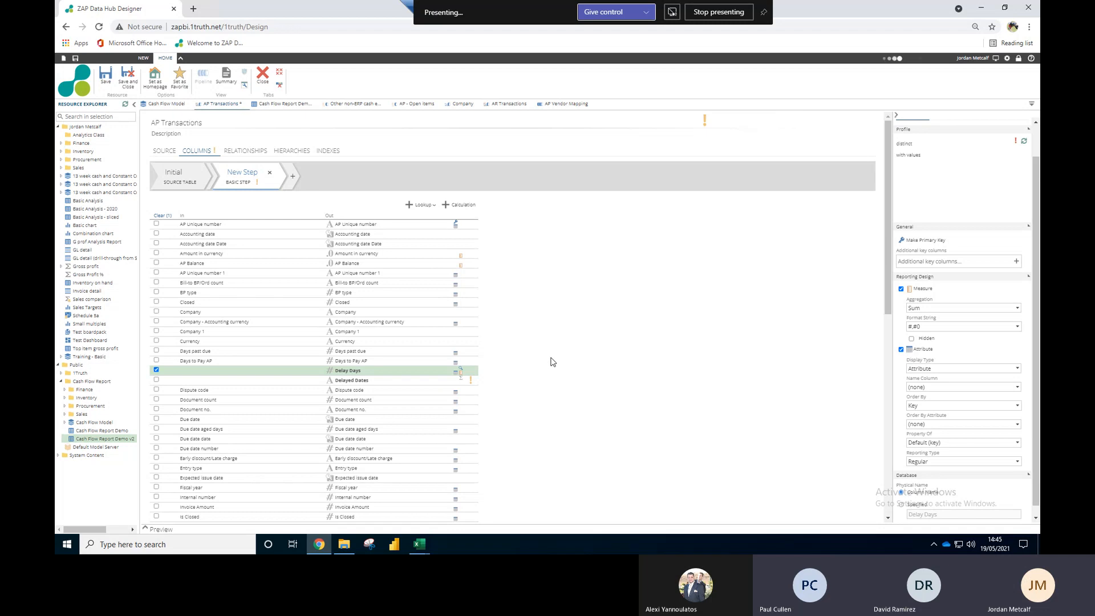
# Step: Replace [Delay Dates] with [Delay Days] in the Delayed Dates expression, apply it, and check the reported expression error
pyautogui.click(191, 382)
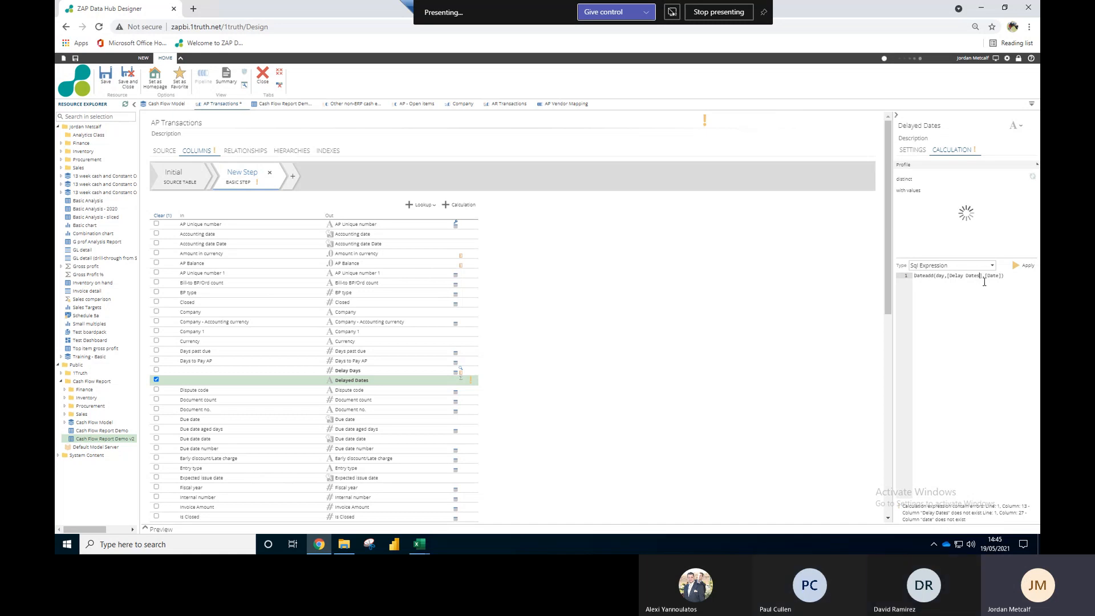
pyautogui.press('BackSpace')
pyautogui.press('BackSpace')
pyautogui.press('BackSpace')
pyautogui.write('ys')
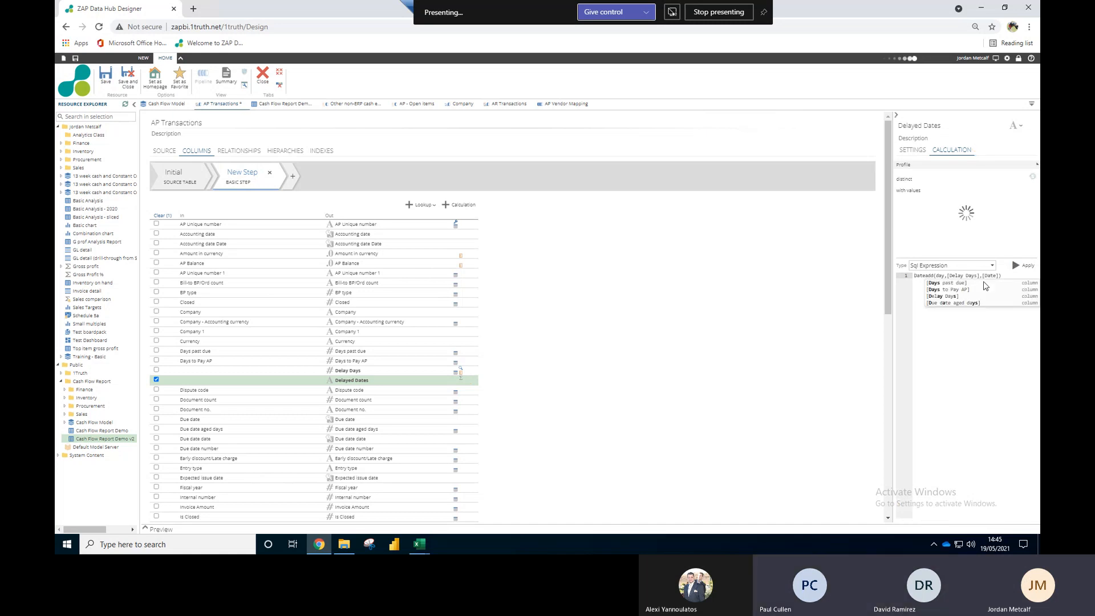
pyautogui.click(949, 298)
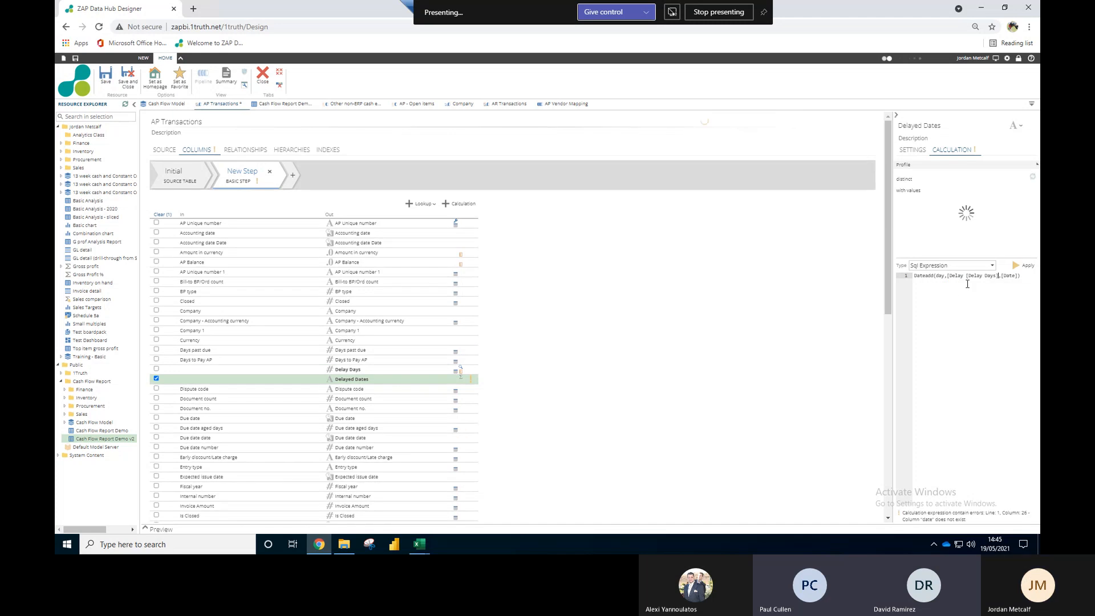
pyautogui.click(966, 282)
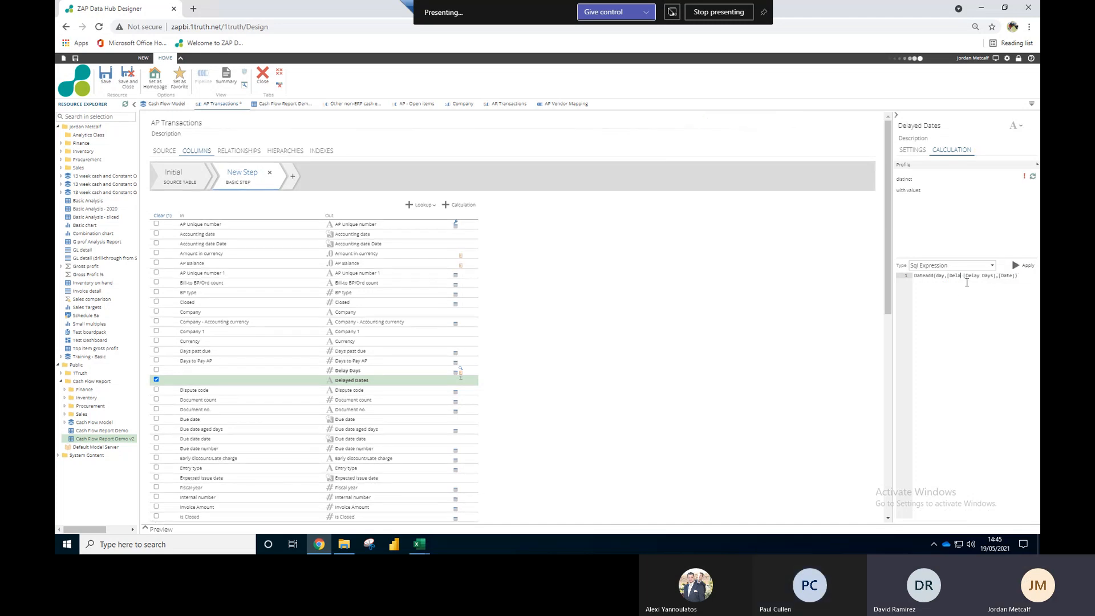
pyautogui.press('BackSpace')
pyautogui.press('BackSpace')
pyautogui.press('BackSpace')
pyautogui.press('BackSpace')
pyautogui.press('BackSpace')
pyautogui.press('BackSpace')
pyautogui.press('Delete')
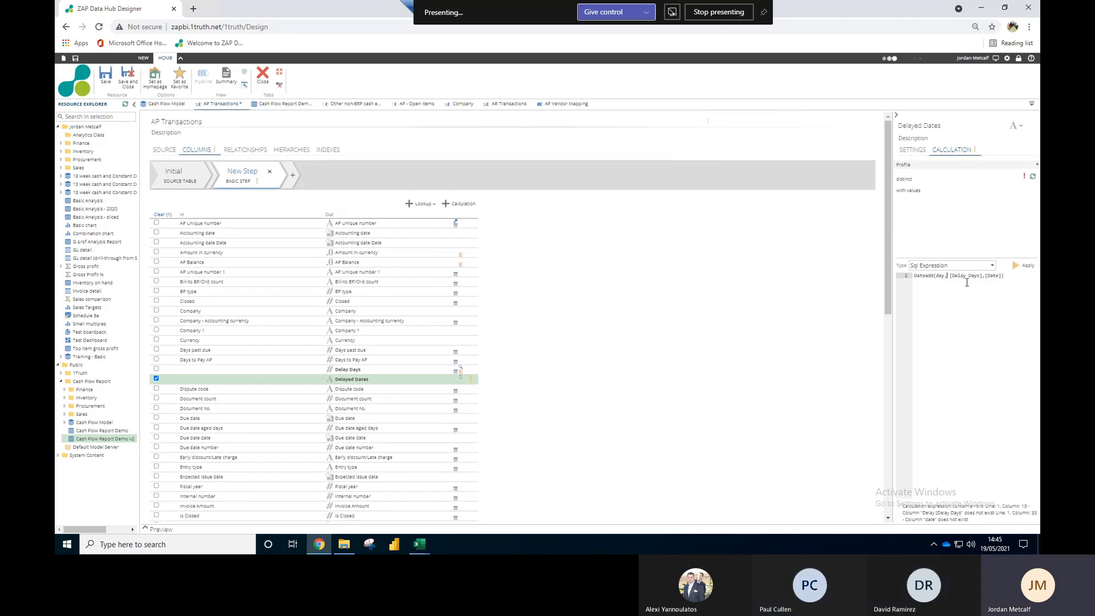
pyautogui.click(1019, 268)
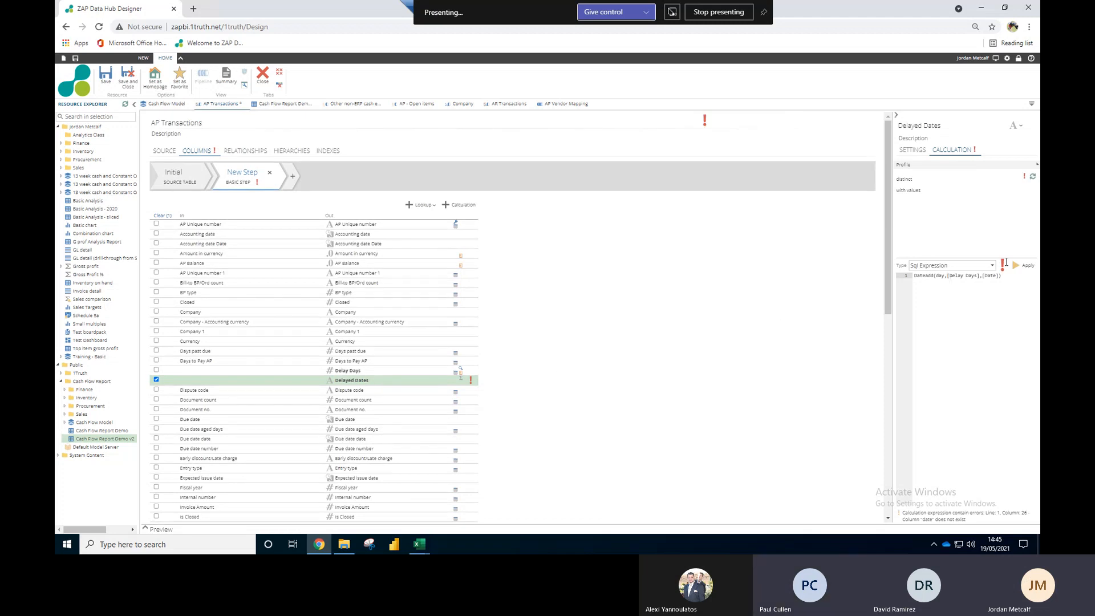
pyautogui.moveTo(1002, 268)
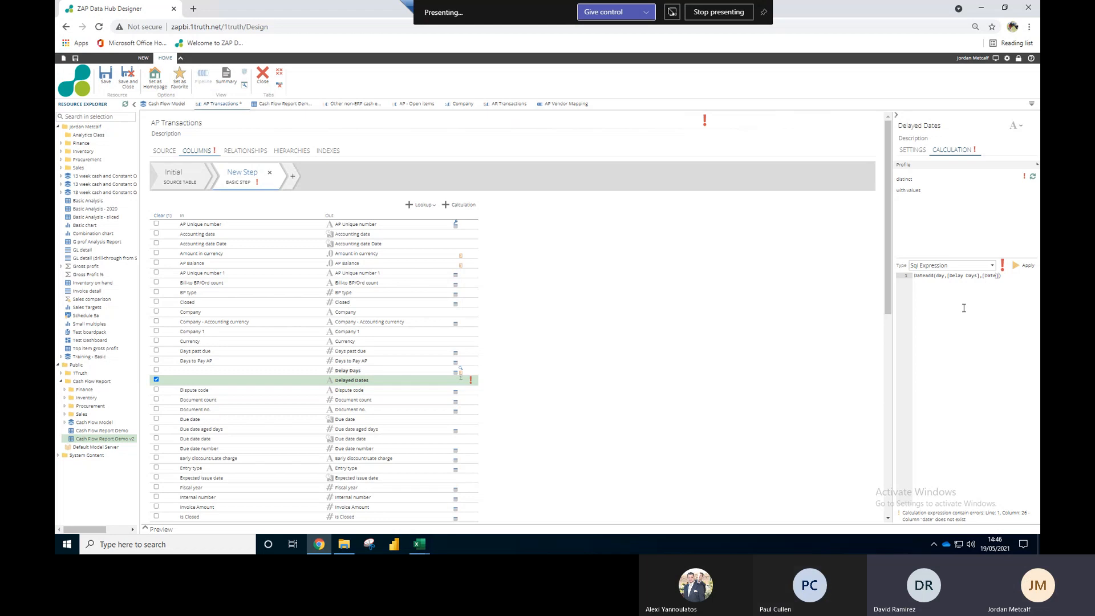
# Step: Replace [Date] with the Due date column so the Delayed Dates expression reads Dateadd(day,[Delay Days],[Due date]), and apply it
pyautogui.moveTo(344, 423); pyautogui.dragTo(999, 281)
pyautogui.press('Delete')
pyautogui.press('Delete')
pyautogui.press('Delete')
pyautogui.press('Delete')
pyautogui.press('Delete')
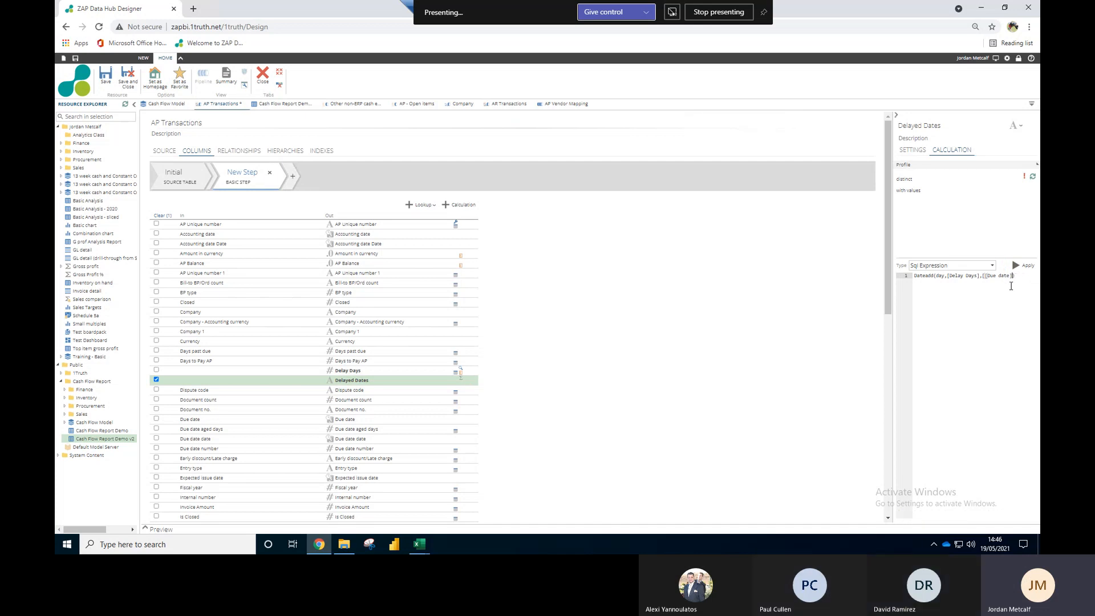
pyautogui.press('Left')
pyautogui.press('Left')
pyautogui.press('Left')
pyautogui.press('Left')
pyautogui.press('Left')
pyautogui.press('Left')
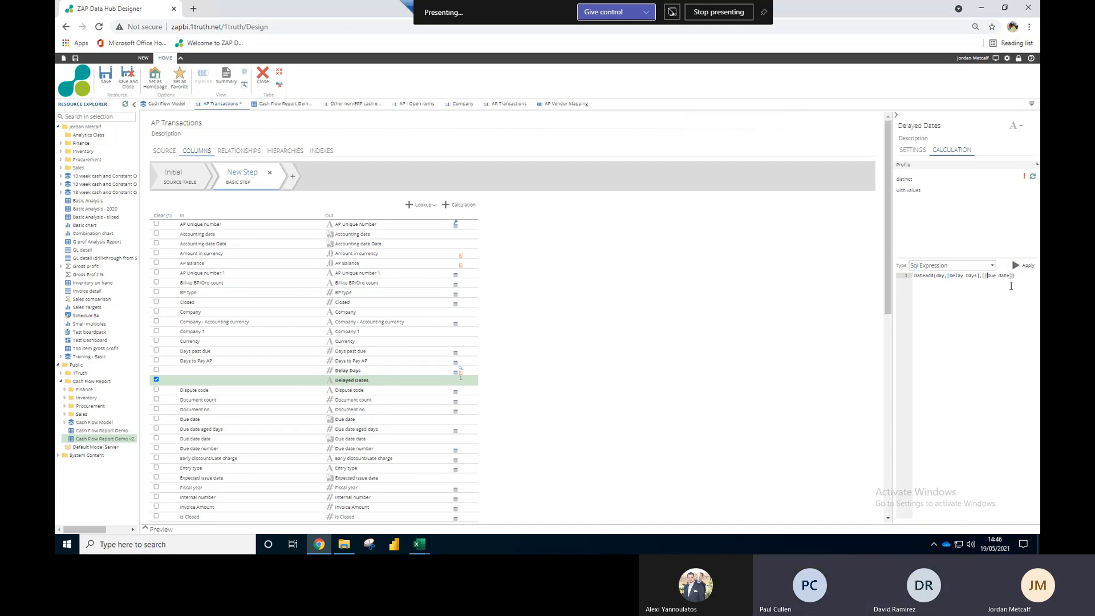
pyautogui.press('BackSpace')
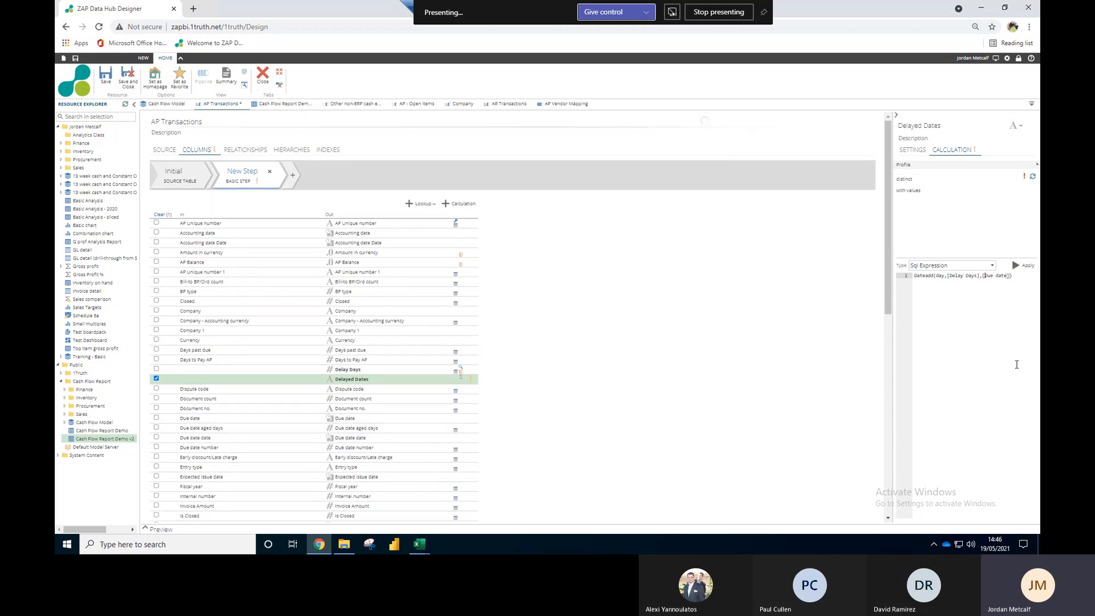
pyautogui.click(1023, 266)
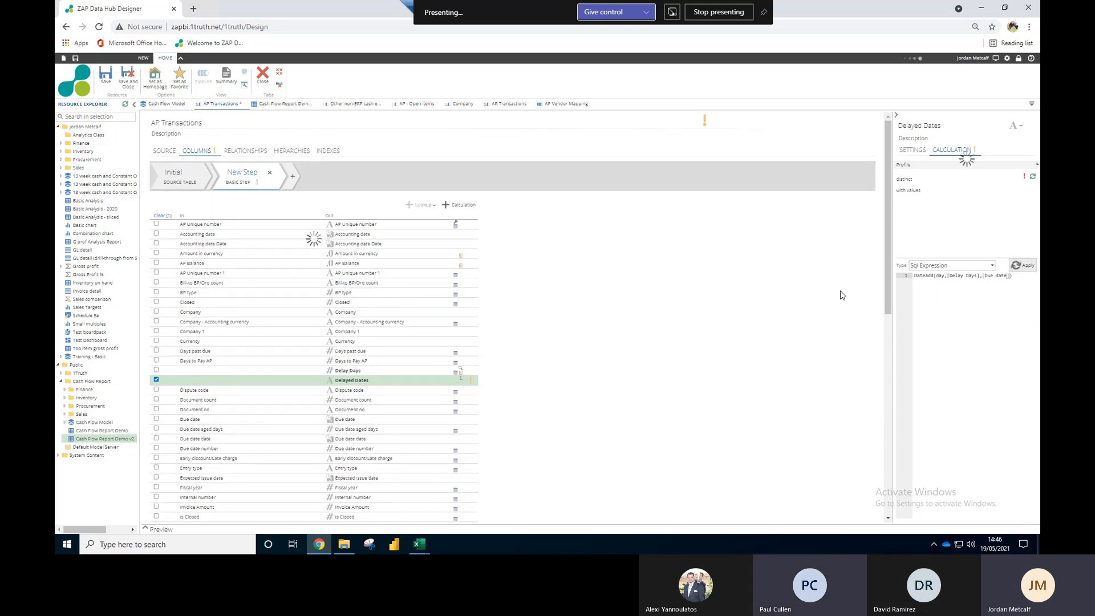
# Step: Change the Due date column's data type to date and save the AP Transactions pipeline
pyautogui.click(353, 420)
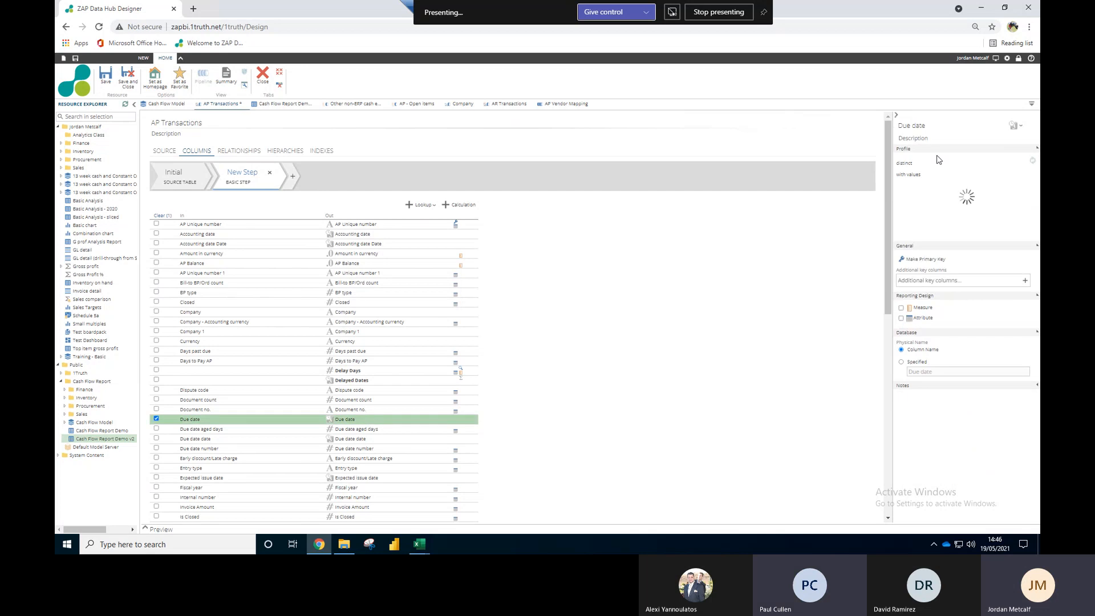
pyautogui.click(1013, 125)
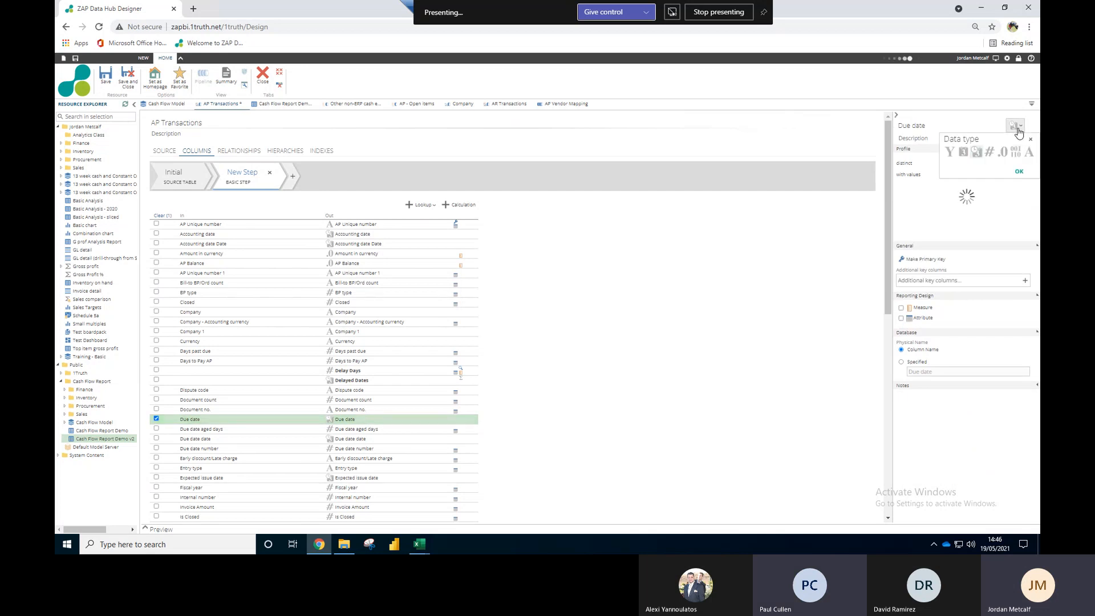
pyautogui.click(963, 151)
pyautogui.click(1019, 171)
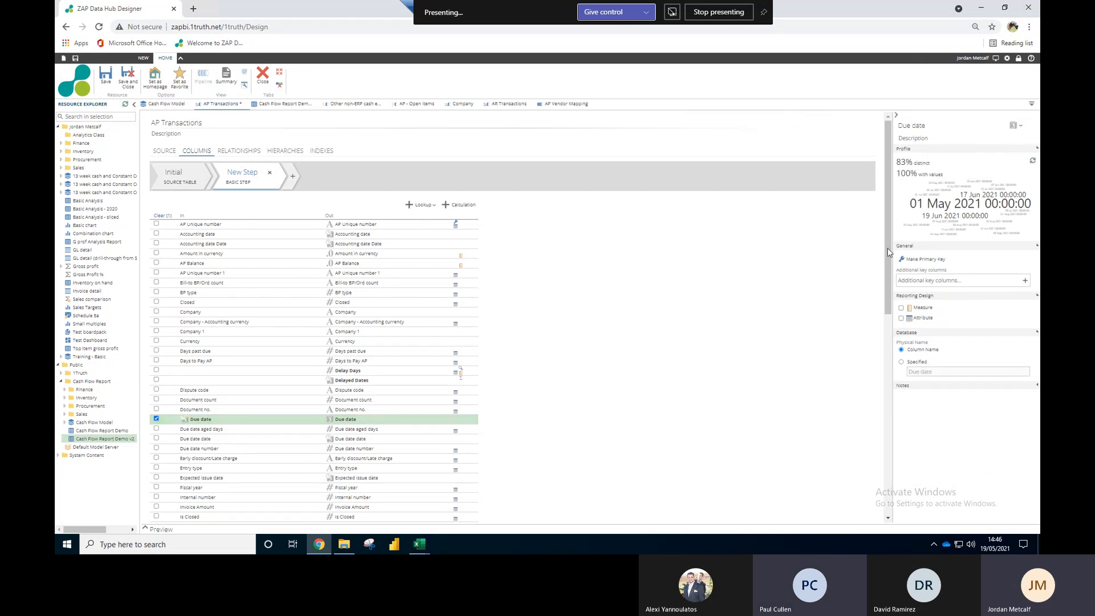
pyautogui.click(483, 287)
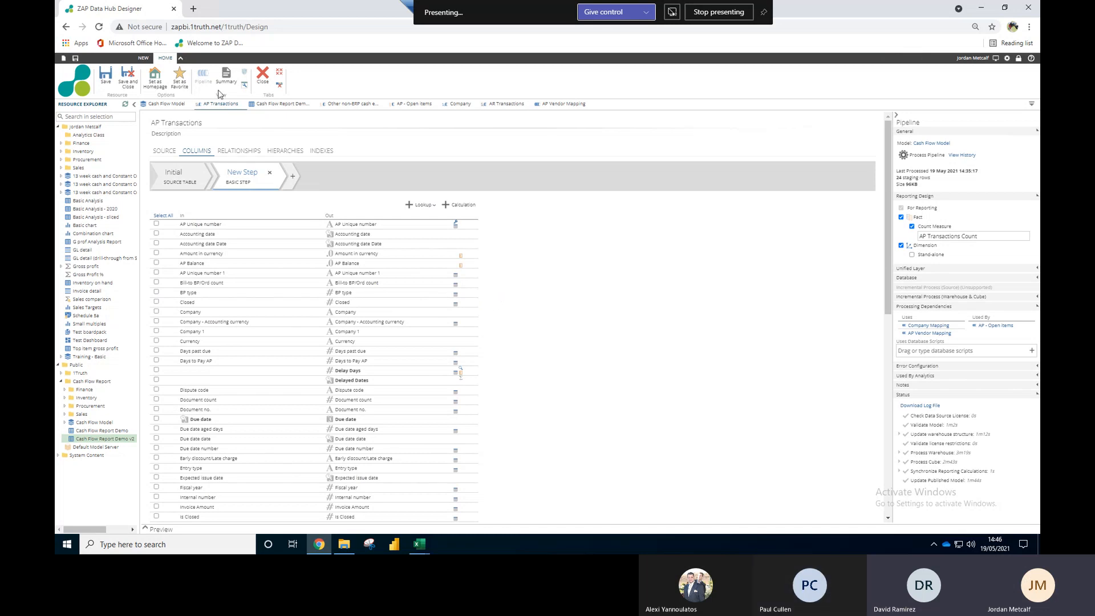
pyautogui.click(105, 76)
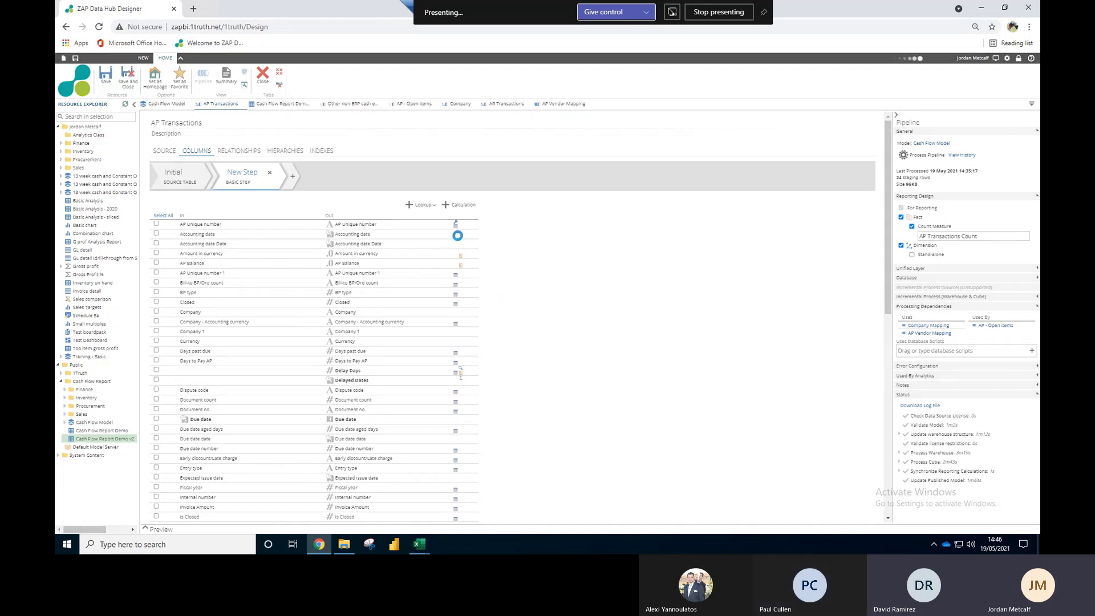
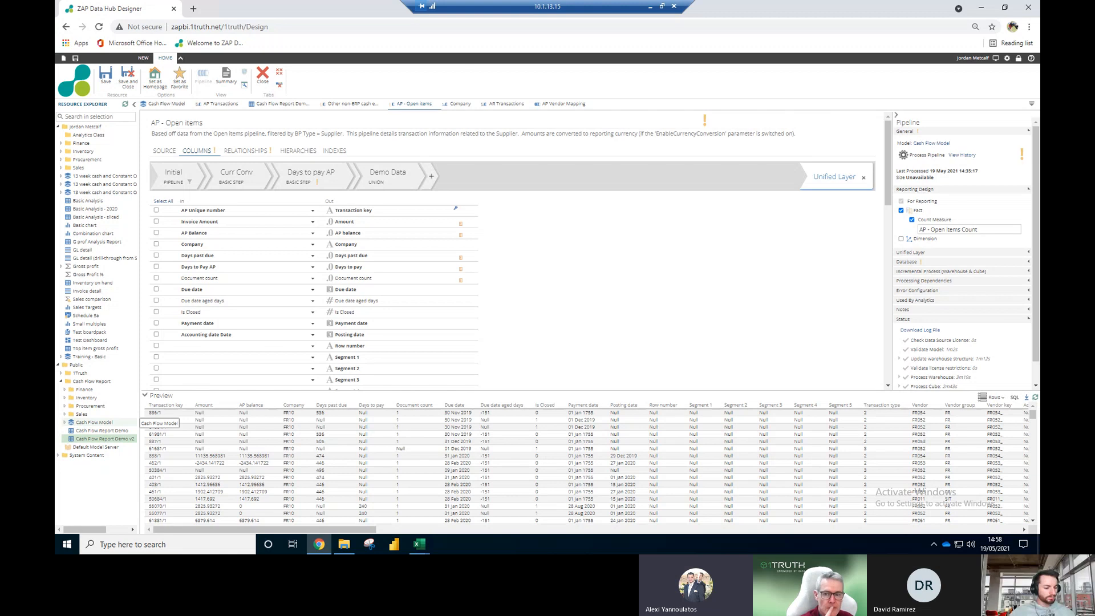
# Step: Refresh the schema in the Initial step of the AP - Open items pipeline
pyautogui.moveTo(55, 49); pyautogui.dragTo(55, 17)
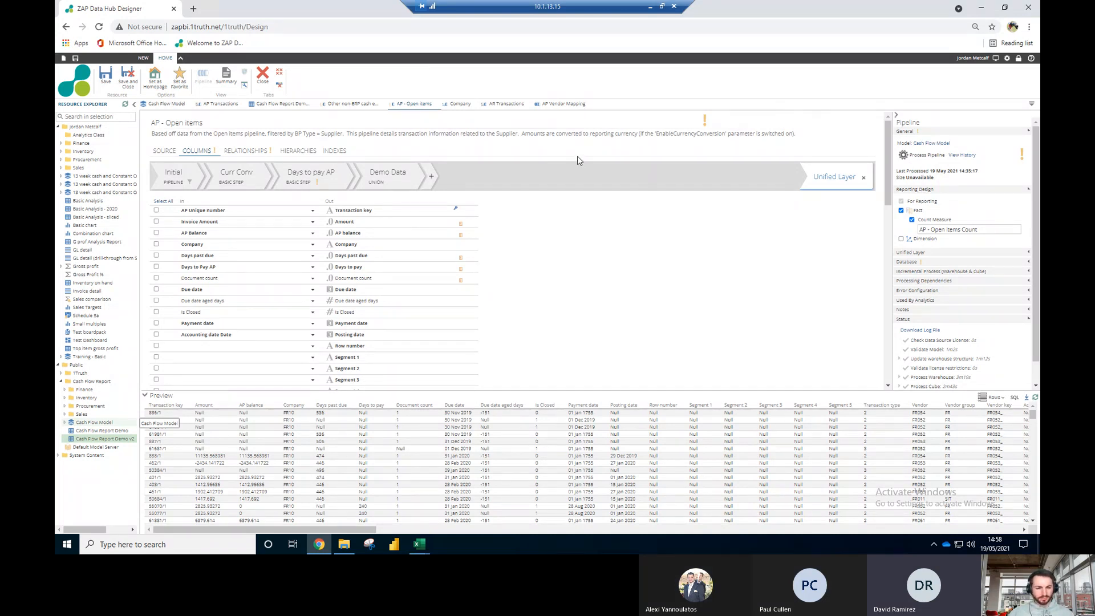
pyautogui.click(165, 170)
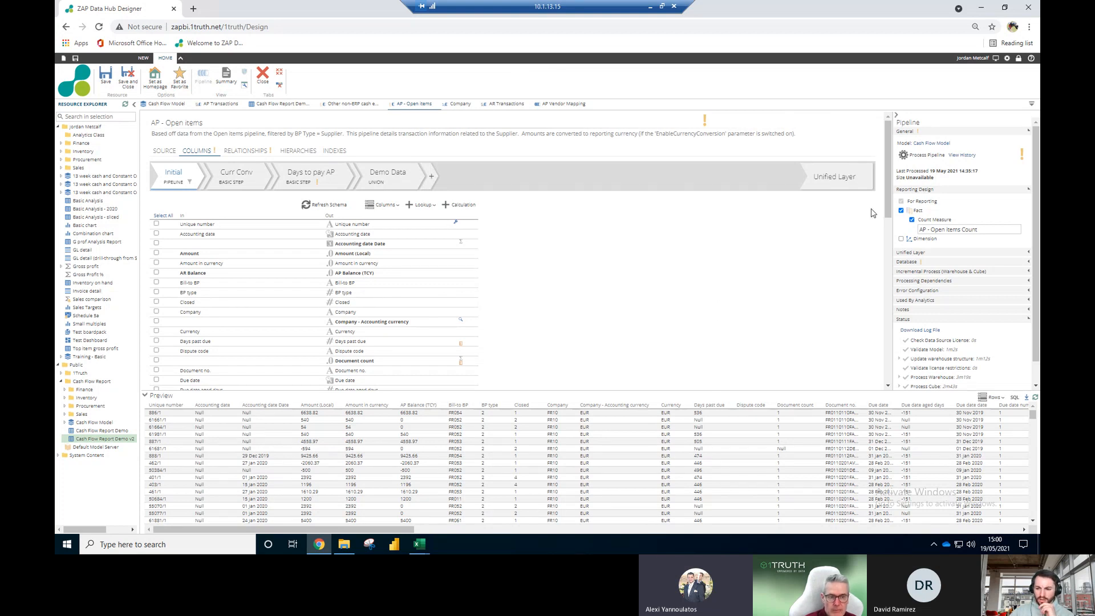
pyautogui.moveTo(888, 193)
pyautogui.mouseDown()
pyautogui.moveTo(885, 231)
pyautogui.moveTo(884, 177)
pyautogui.mouseUp()
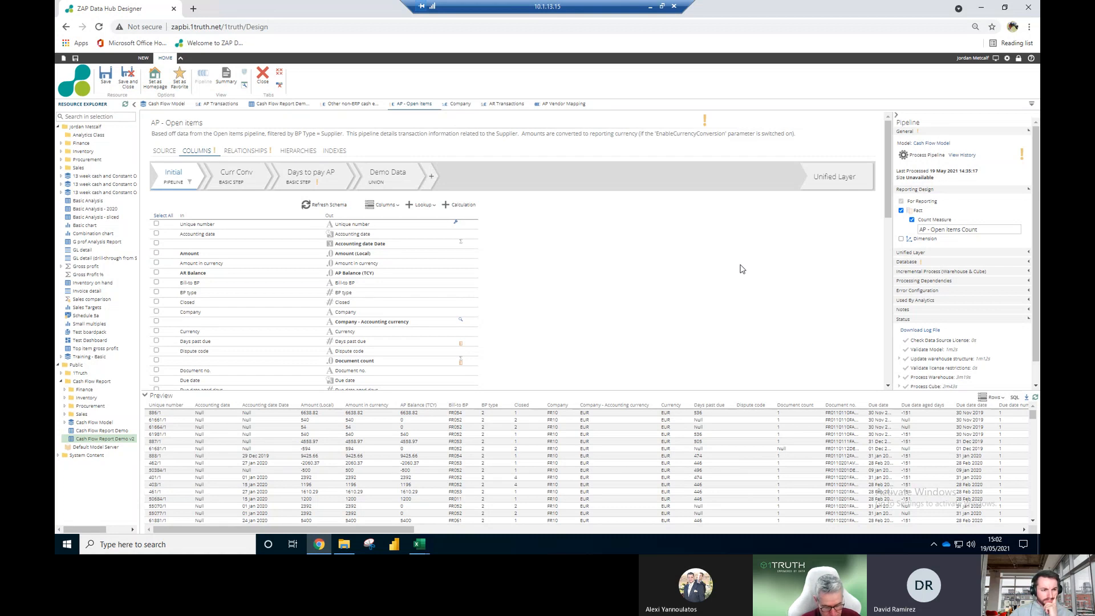
pyautogui.click(325, 204)
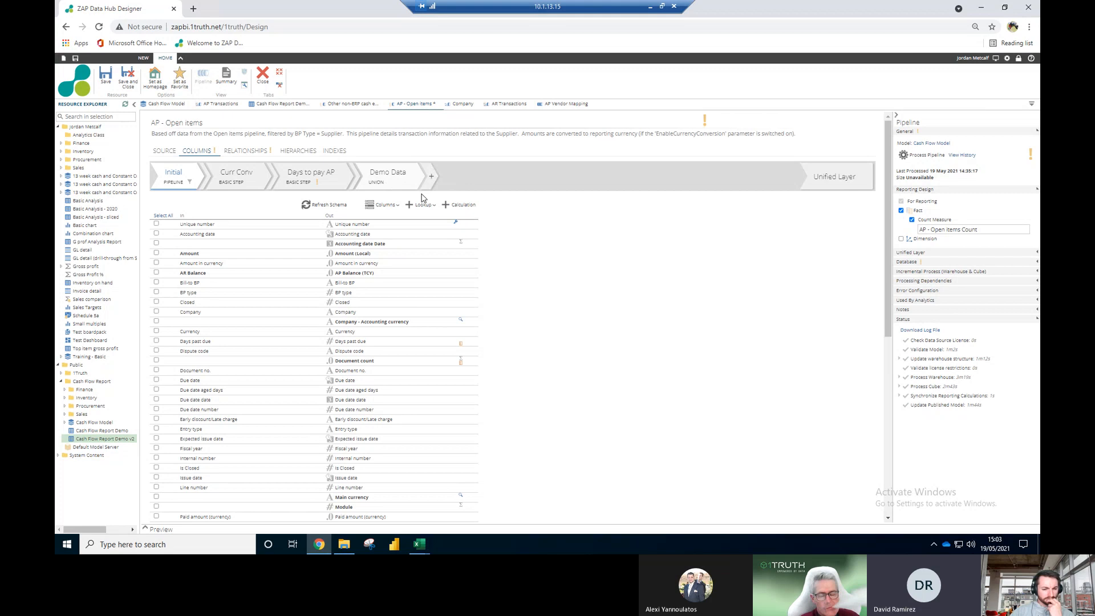
# Step: Find the Delayed Dates row in the Demo Data union step and check which input columns can be mapped to it
pyautogui.click(407, 178)
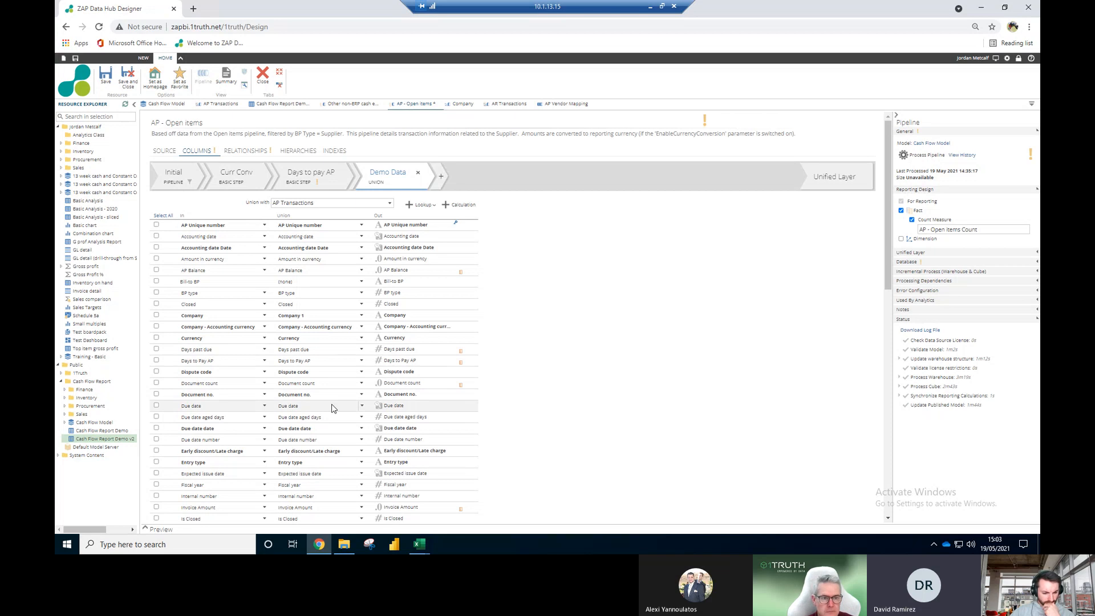
pyautogui.hotkey('ctrl', 'f')
pyautogui.write('delayed')
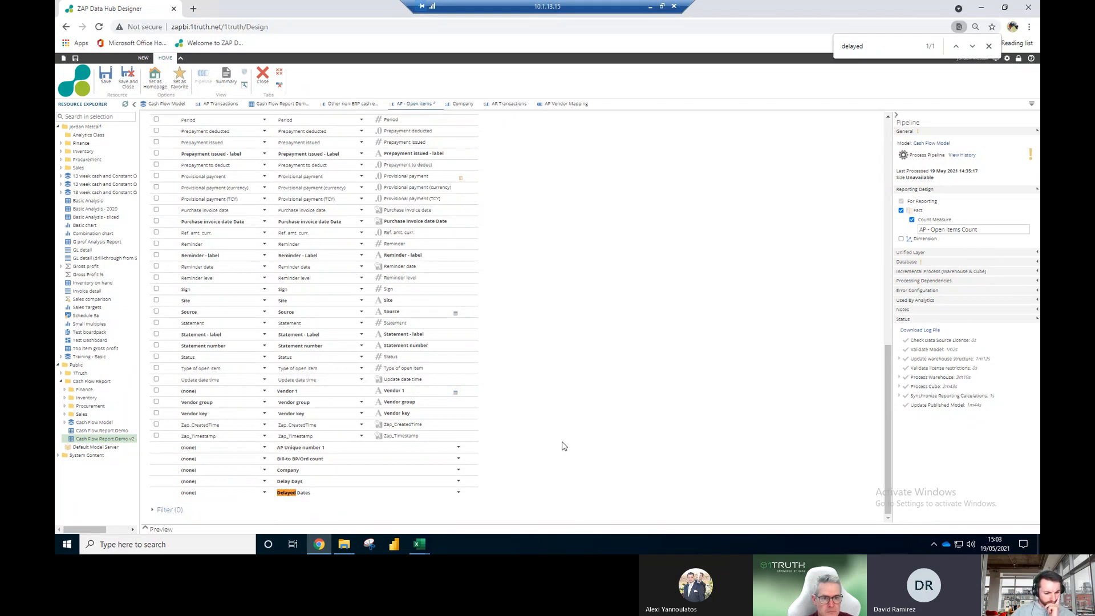
pyautogui.click(265, 493)
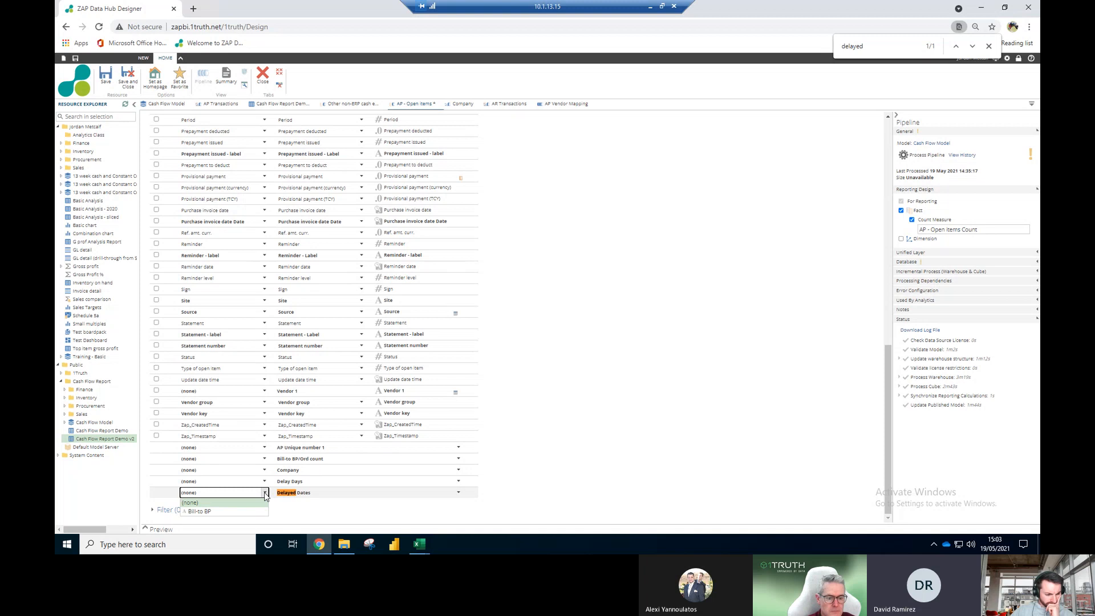
pyautogui.click(264, 494)
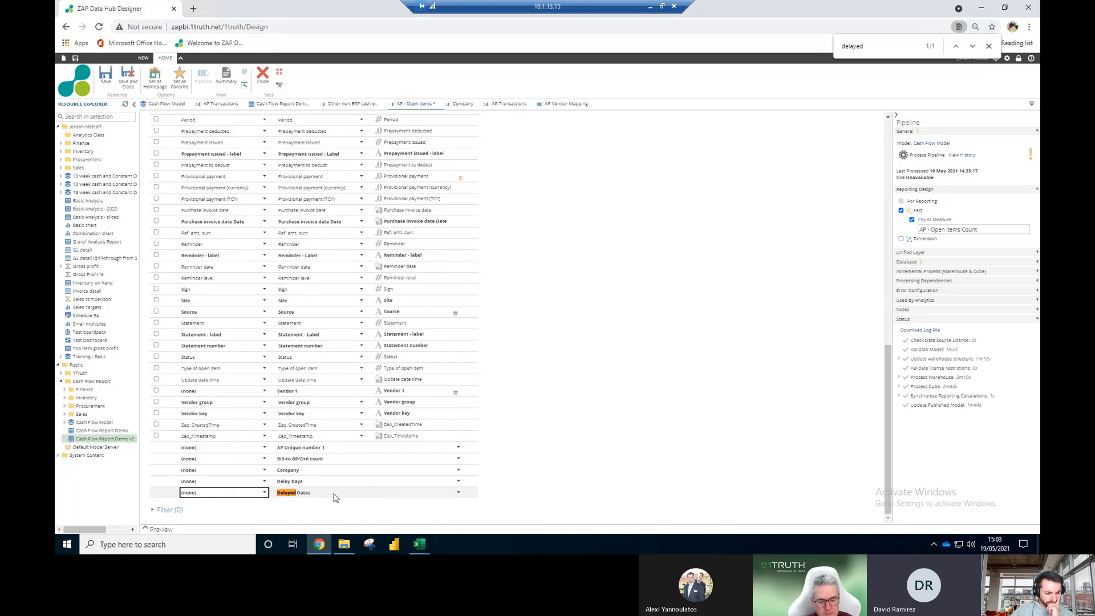
pyautogui.scroll(15, 579, 399)
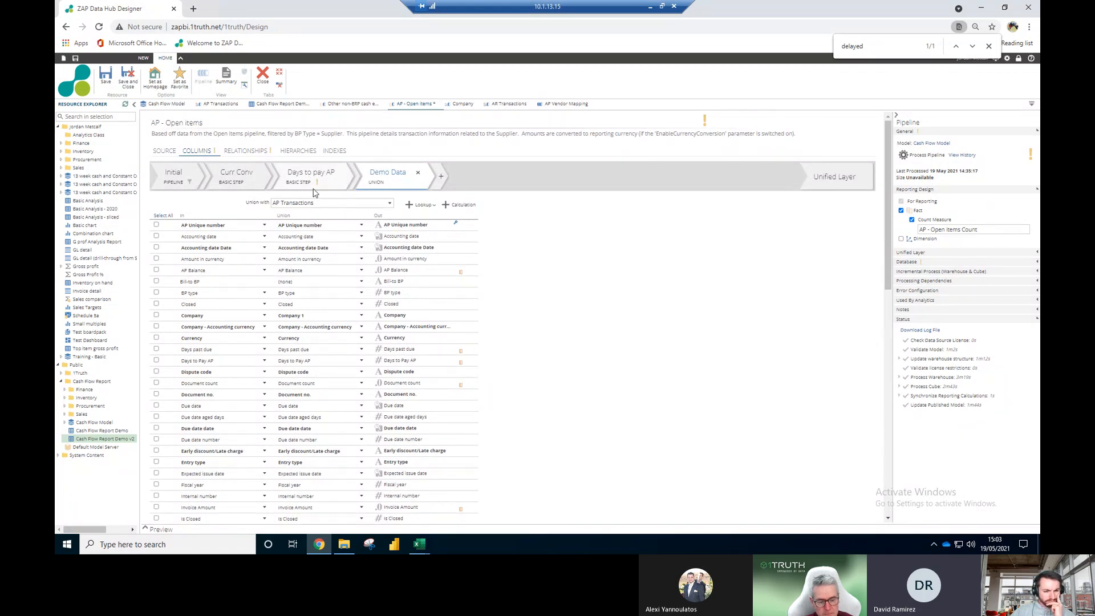
# Step: Add a new calculated column to the Days to pay AP step and start editing its SQL expression
pyautogui.click(313, 190)
pyautogui.click(463, 210)
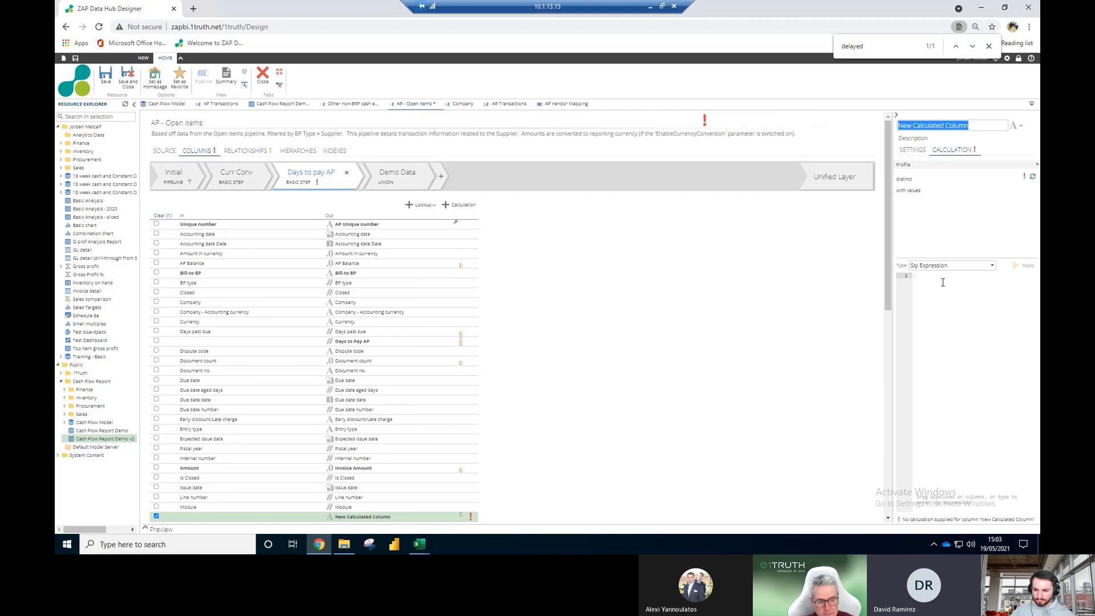
pyautogui.click(943, 282)
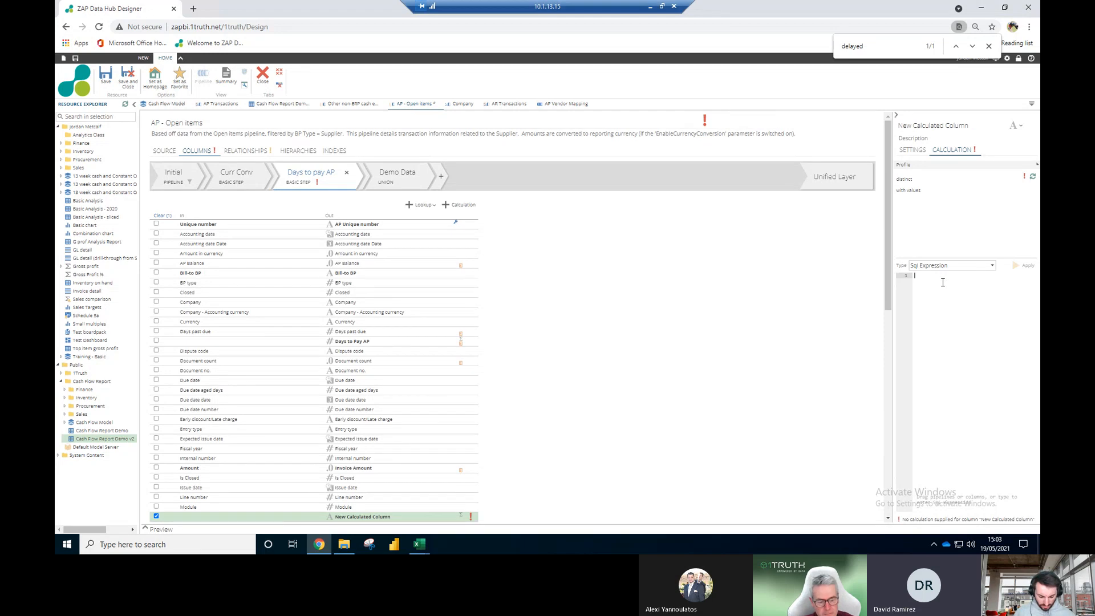
pyautogui.write('[delayed')
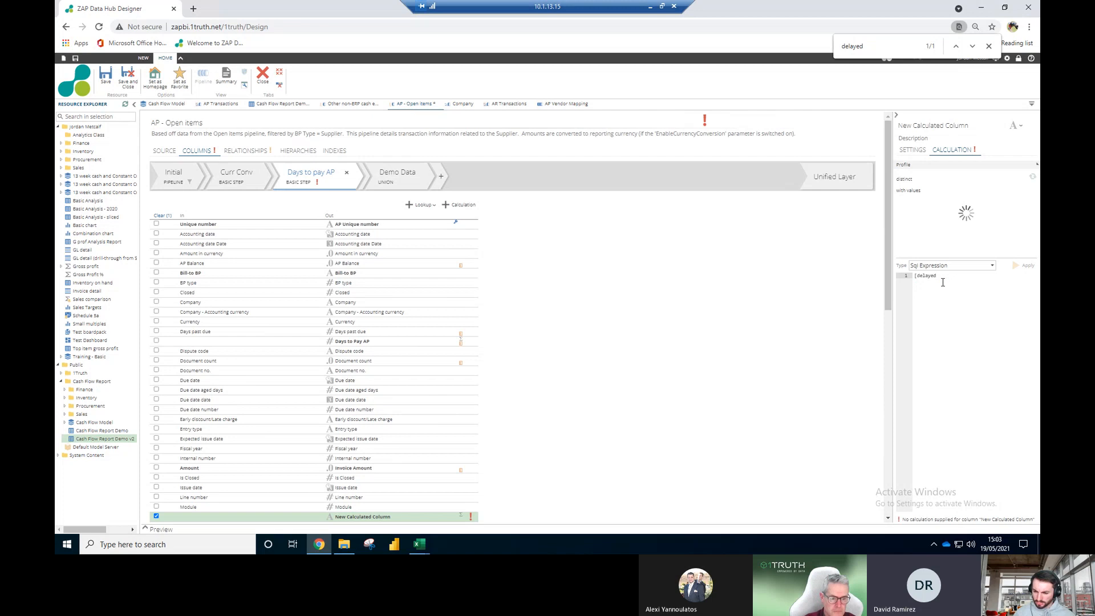
pyautogui.press('BackSpace')
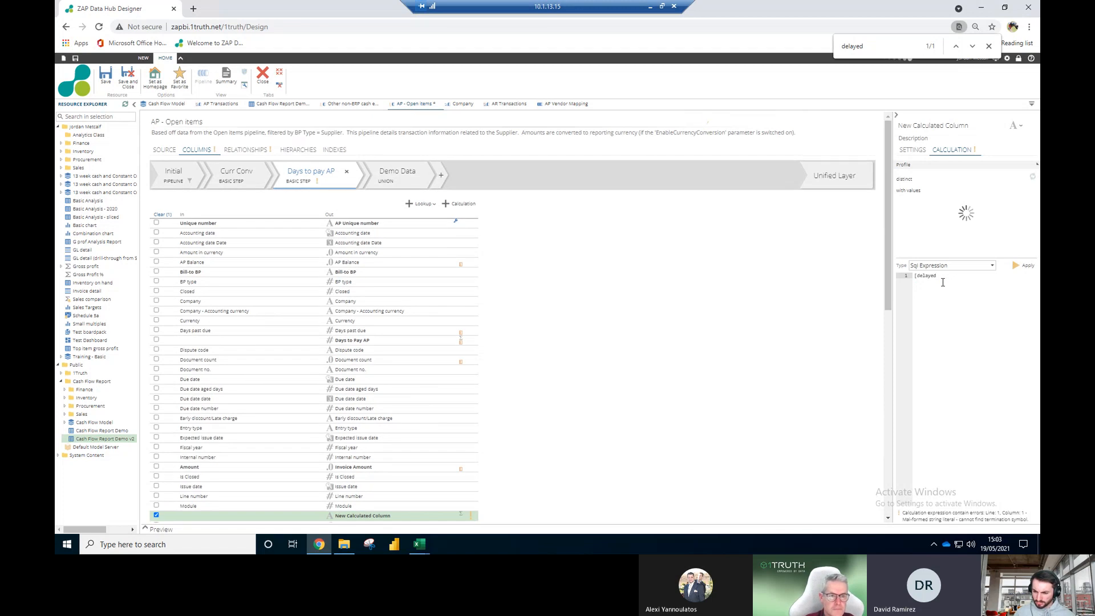
pyautogui.press('BackSpace')
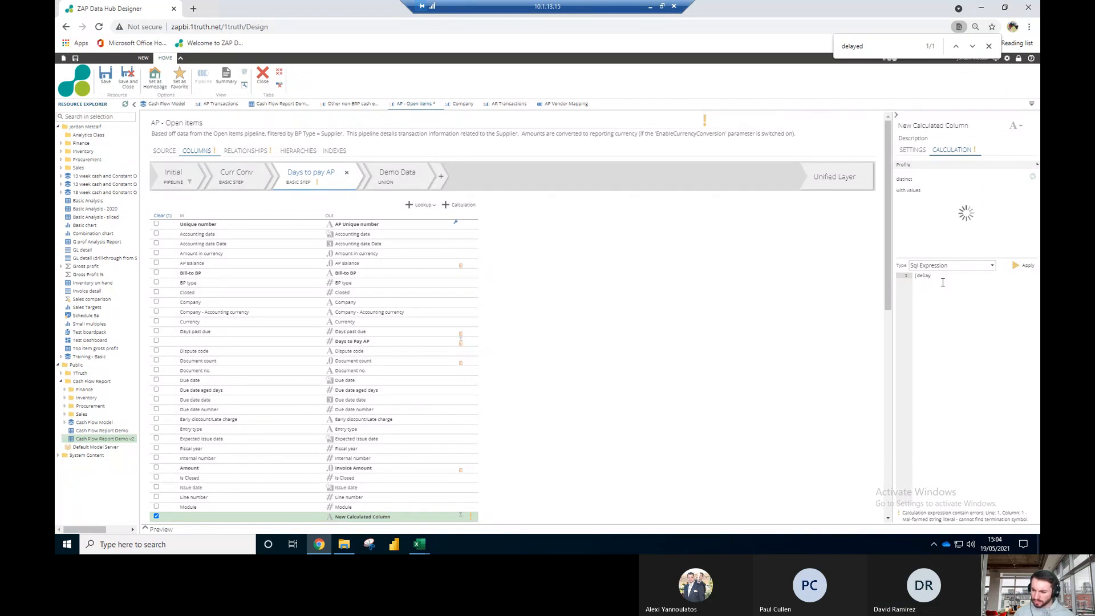
pyautogui.press('BackSpace')
pyautogui.press('BackSpace')
pyautogui.press('BackSpace')
pyautogui.press('BackSpace')
pyautogui.press('BackSpace')
pyautogui.press('BackSpace')
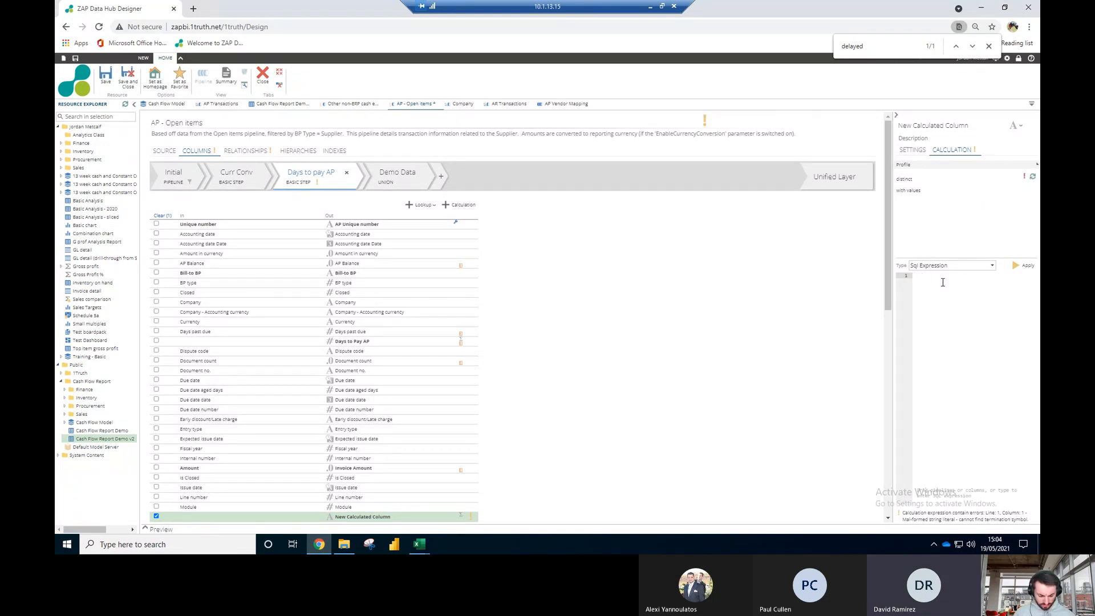
pyautogui.write('Delayed')
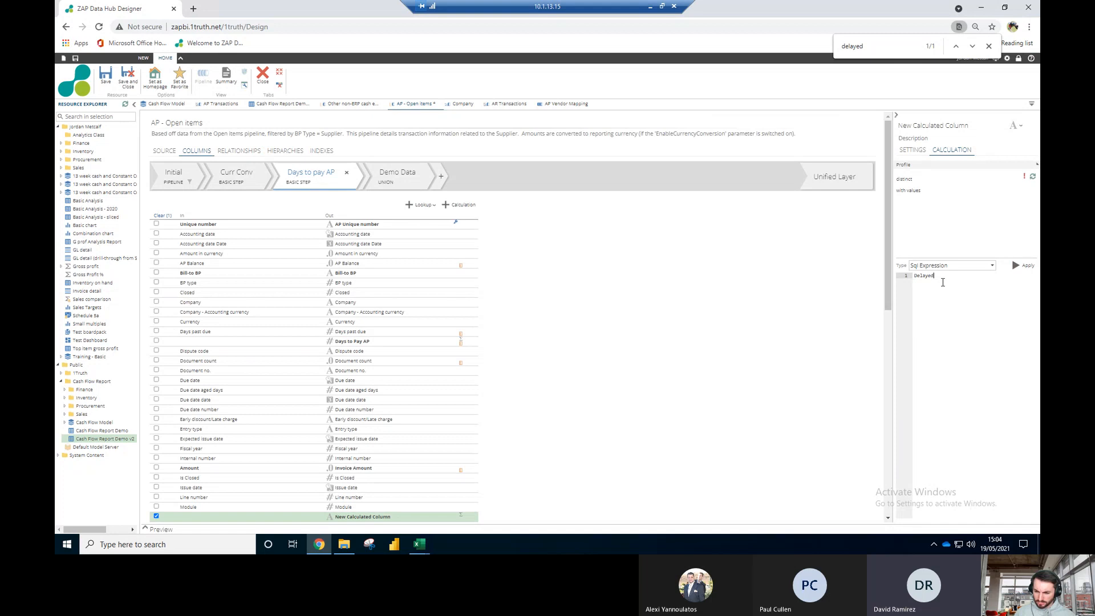
pyautogui.press('BackSpace')
pyautogui.press('BackSpace')
pyautogui.press('BackSpace')
pyautogui.press('BackSpace')
pyautogui.press('BackSpace')
pyautogui.press('BackSpace')
pyautogui.press('BackSpace')
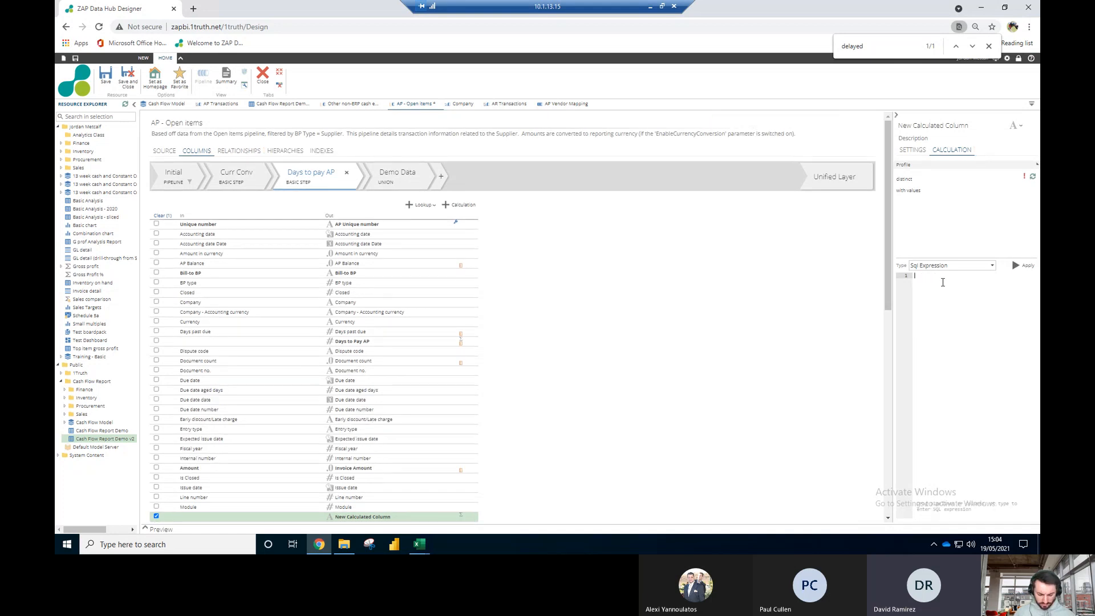
# Step: Set the new calculated column's SQL expression to [Due date], without any extra text before the column reference
pyautogui.write('Due Dat')
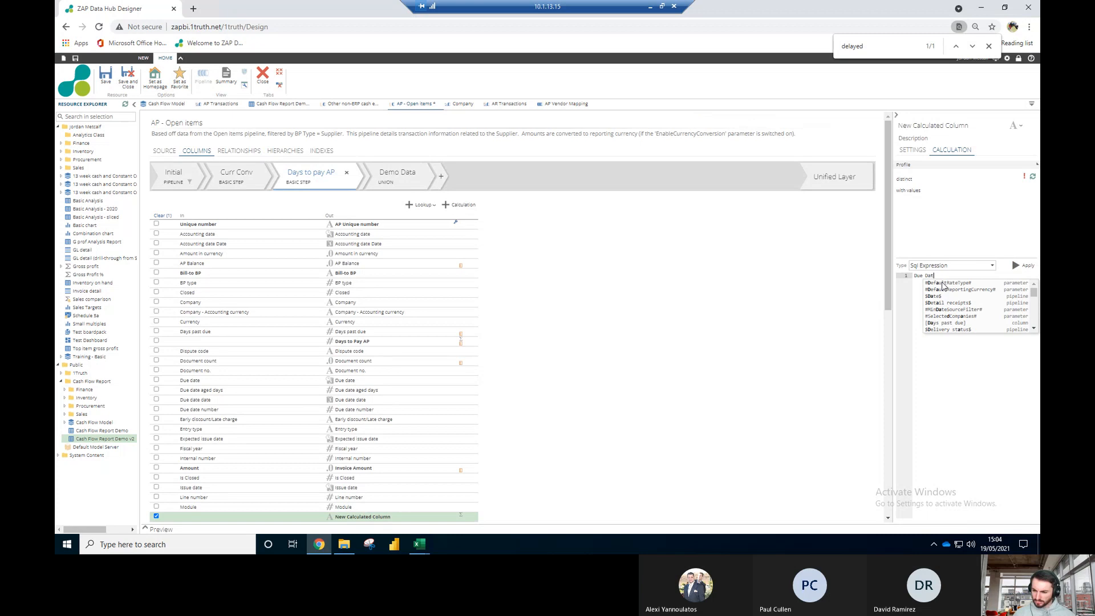
pyautogui.write('e')
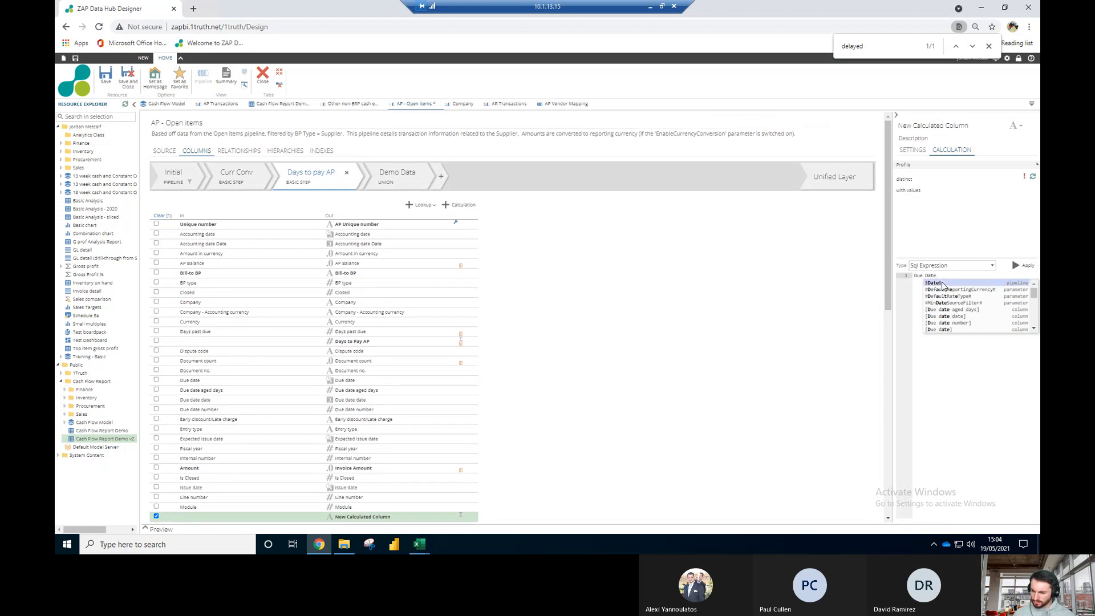
pyautogui.press('Down')
pyautogui.press('Down')
pyautogui.press('Down')
pyautogui.press('Down')
pyautogui.press('Down')
pyautogui.press('Down')
pyautogui.press('Down')
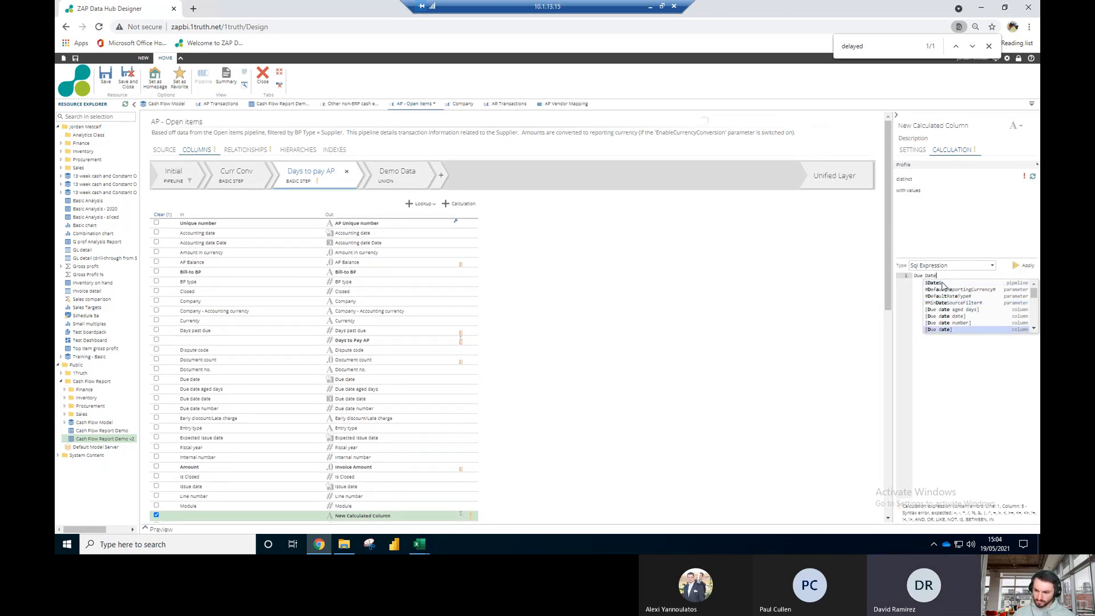
pyautogui.press('Return')
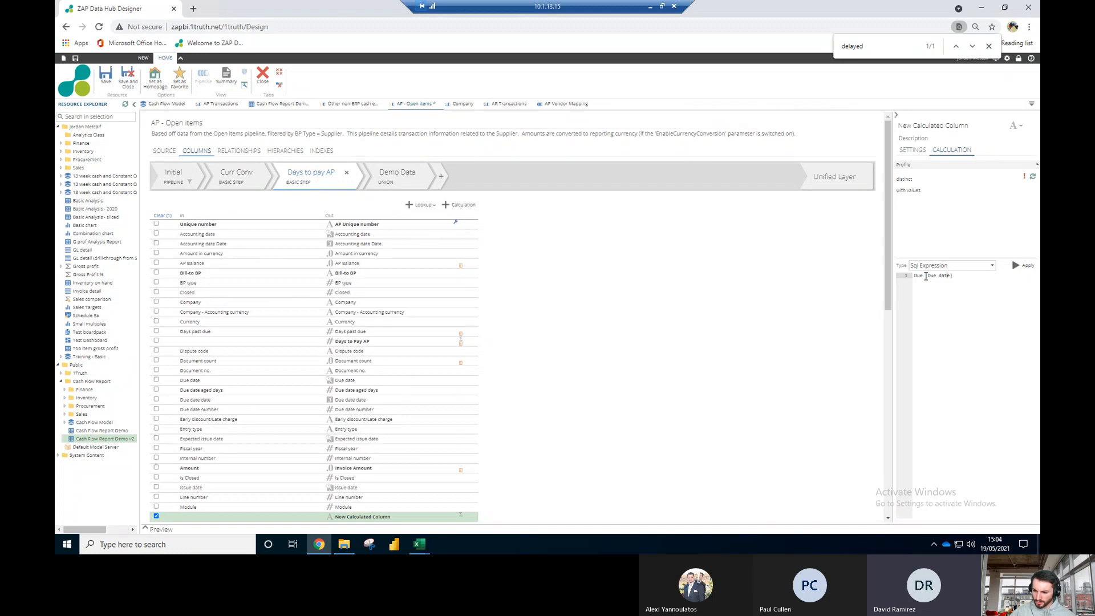
pyautogui.press('BackSpace')
pyautogui.press('BackSpace')
pyautogui.press('BackSpace')
pyautogui.press('BackSpace')
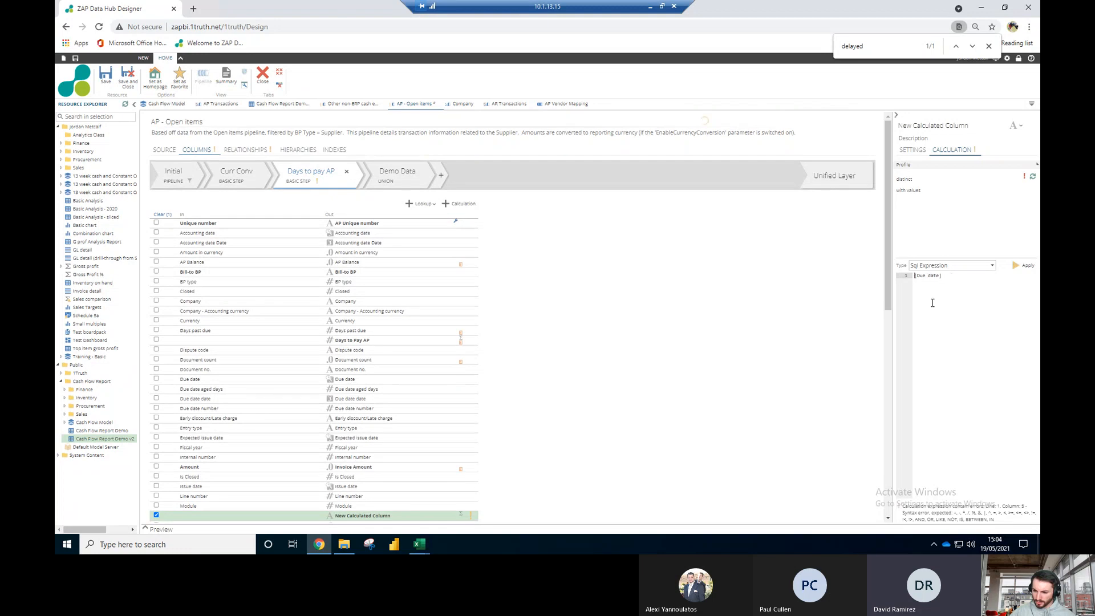
pyautogui.click(951, 277)
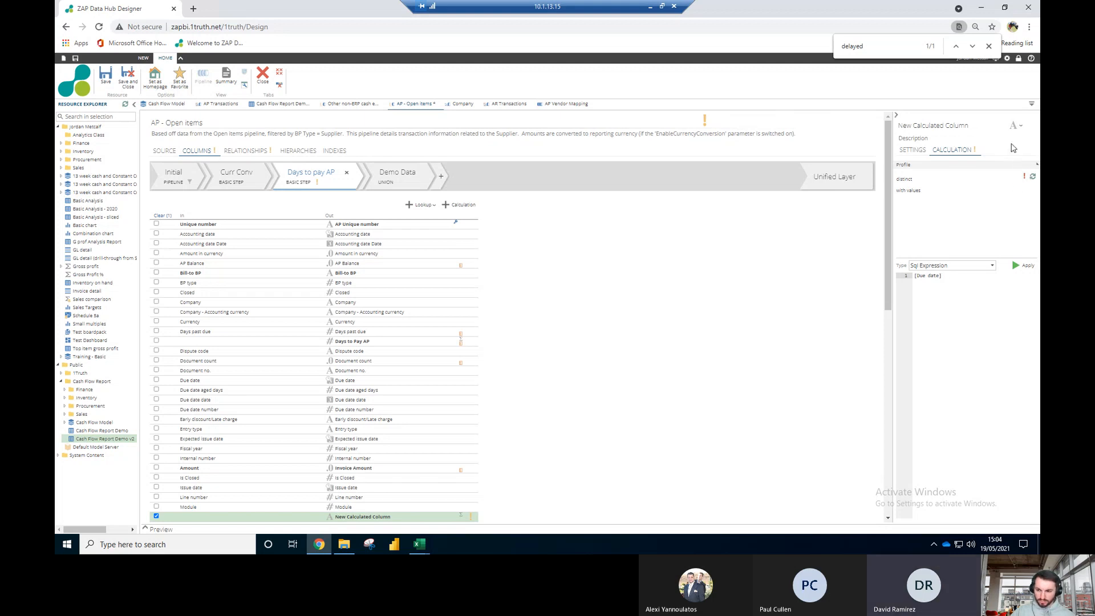
# Step: Name the calculated column Delayed Dates and apply its expression
pyautogui.doubleClick(973, 125)
pyautogui.hotkey('ctrl', 'a')
pyautogui.write('D')
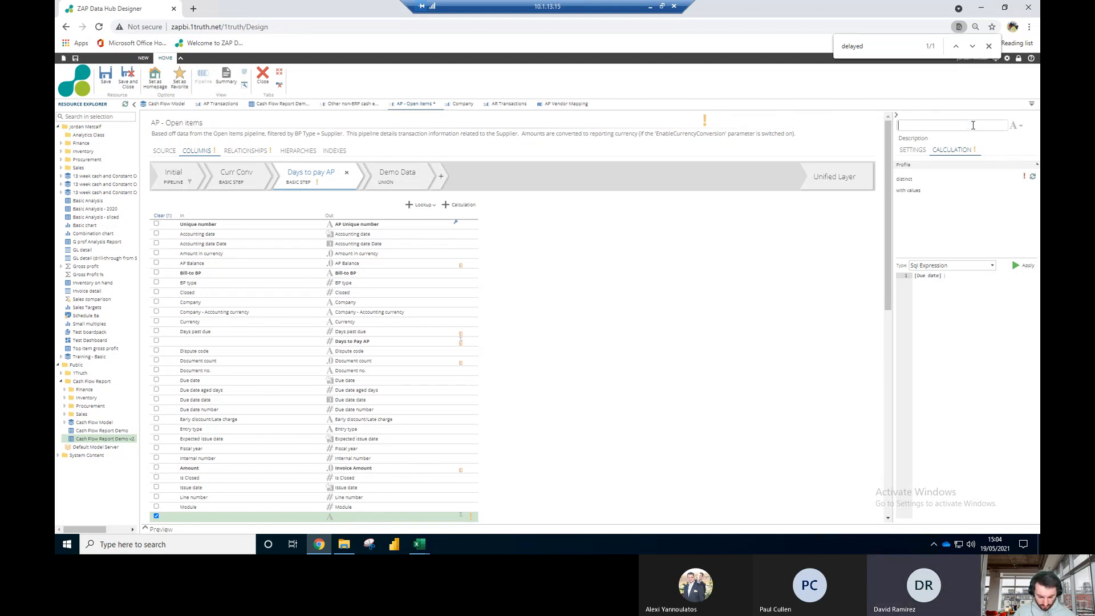
pyautogui.write('elaeyd Dt')
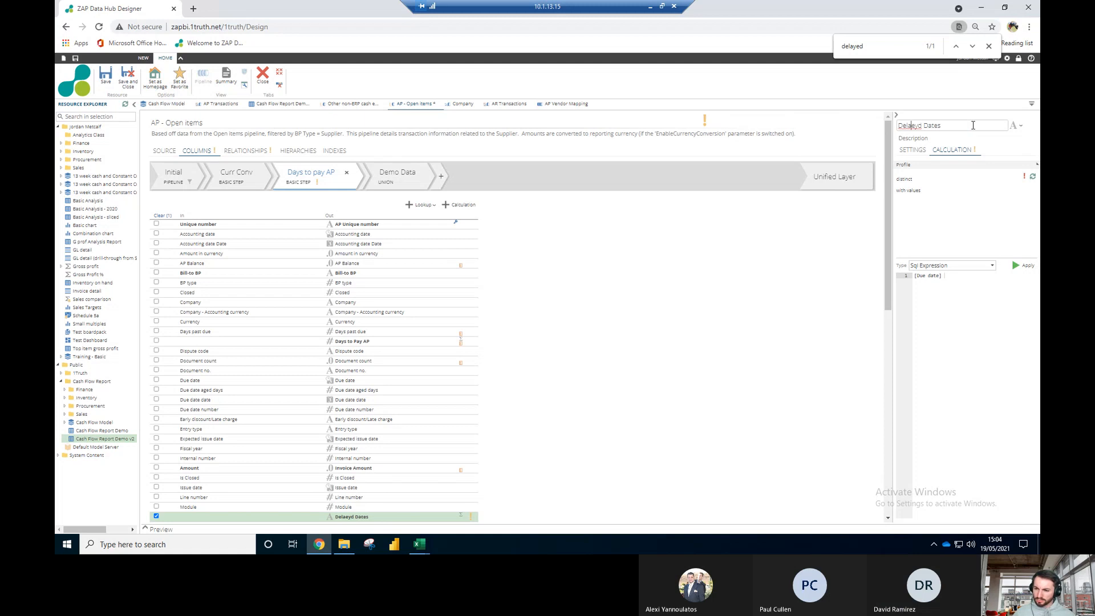
pyautogui.press('BackSpace')
pyautogui.write('e')
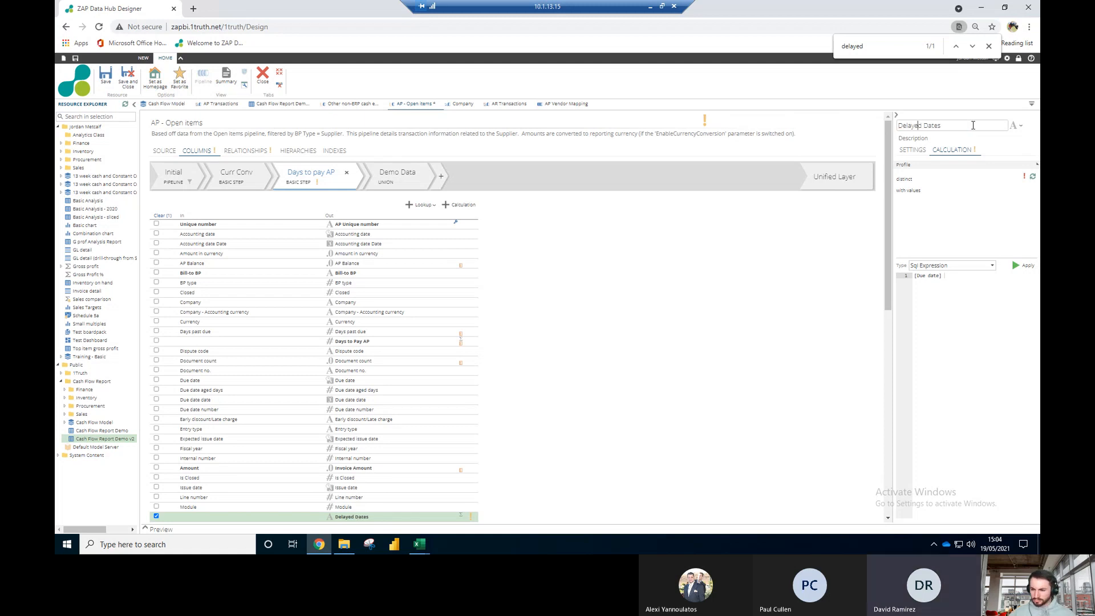
pyautogui.click(1021, 272)
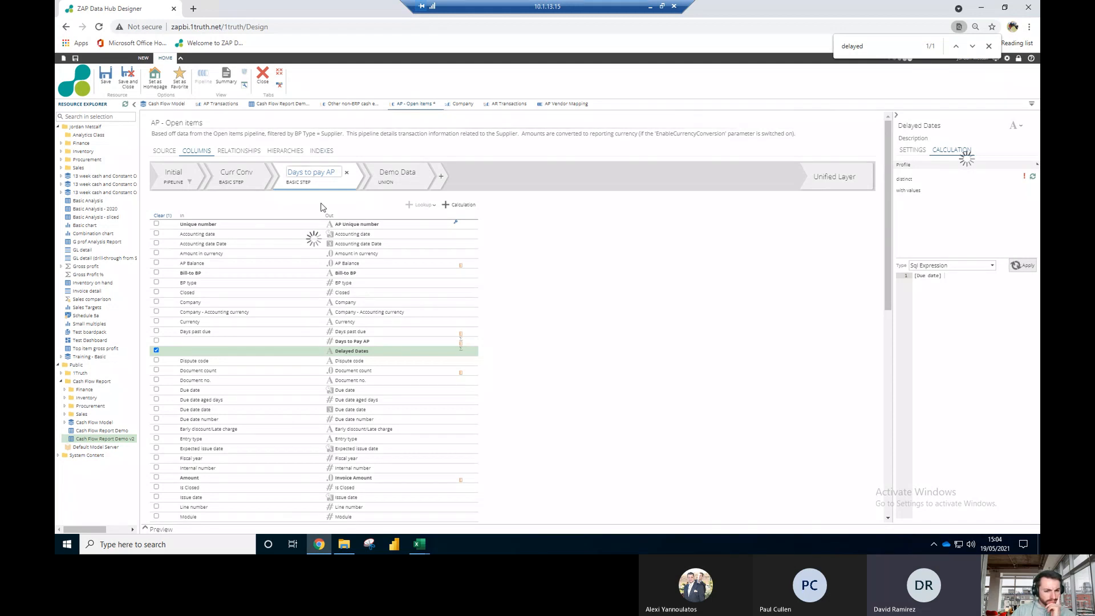
# Step: Add a new relationship to AP - Open items with Date as the related pipeline
pyautogui.click(242, 151)
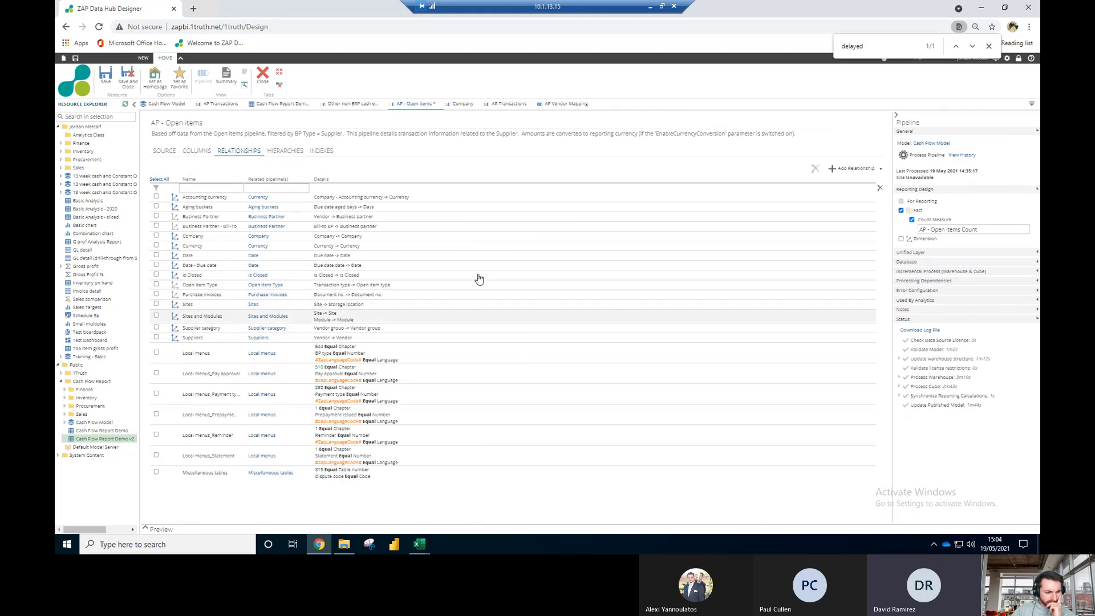
pyautogui.click(989, 46)
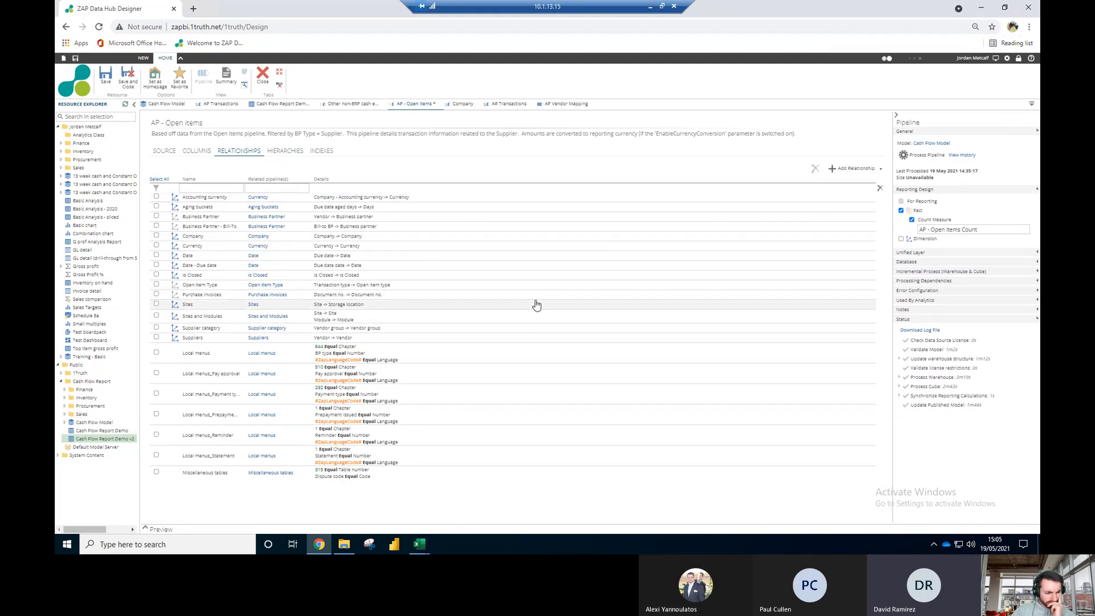
pyautogui.click(853, 171)
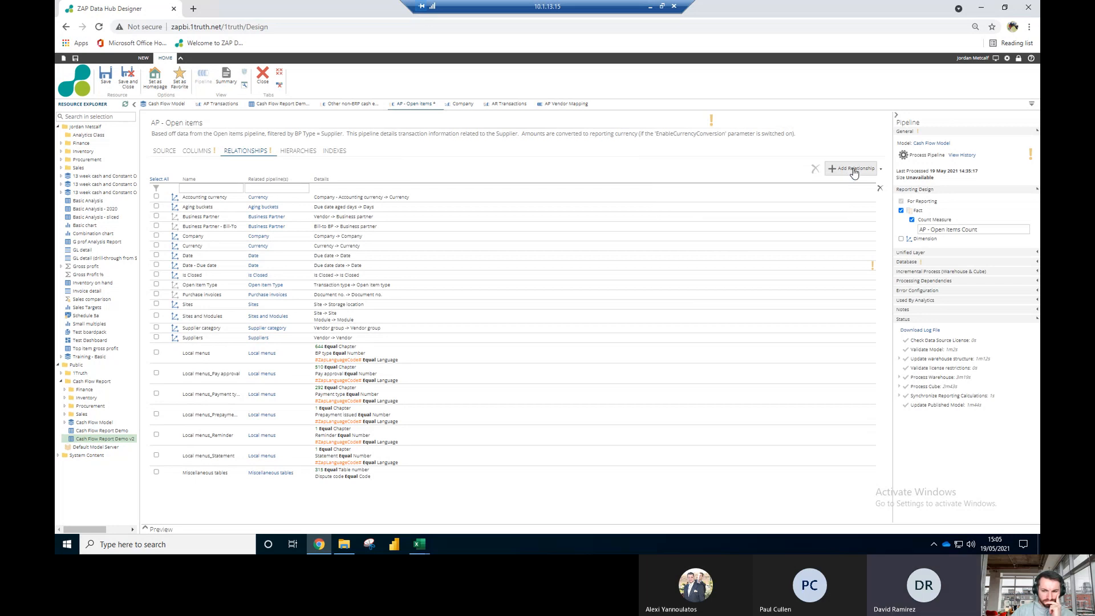
pyautogui.click(853, 170)
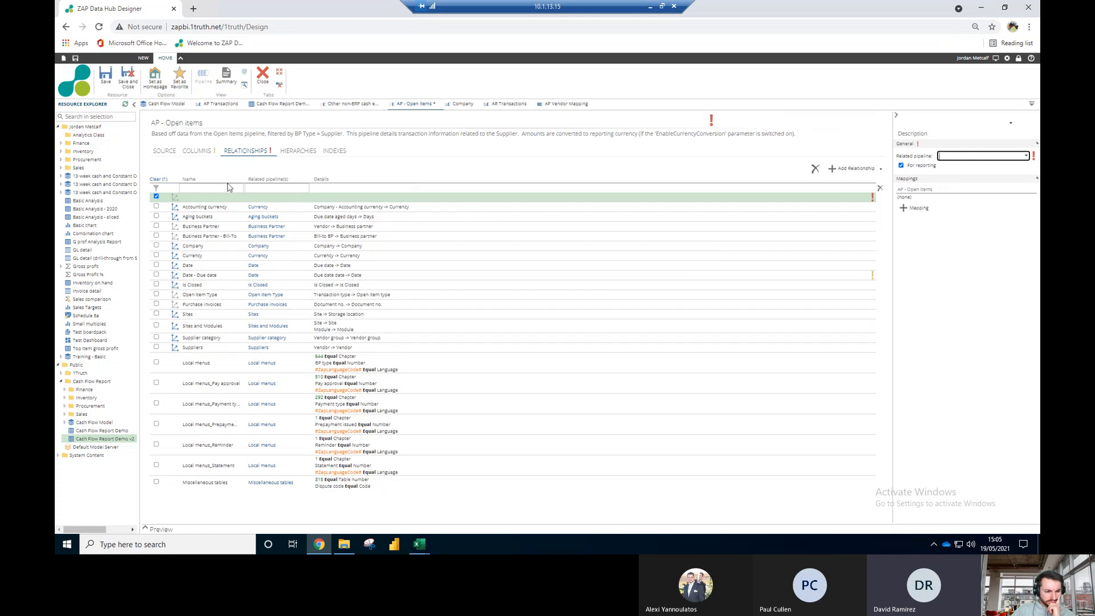
pyautogui.click(1025, 156)
pyautogui.scroll(-2, 973, 234)
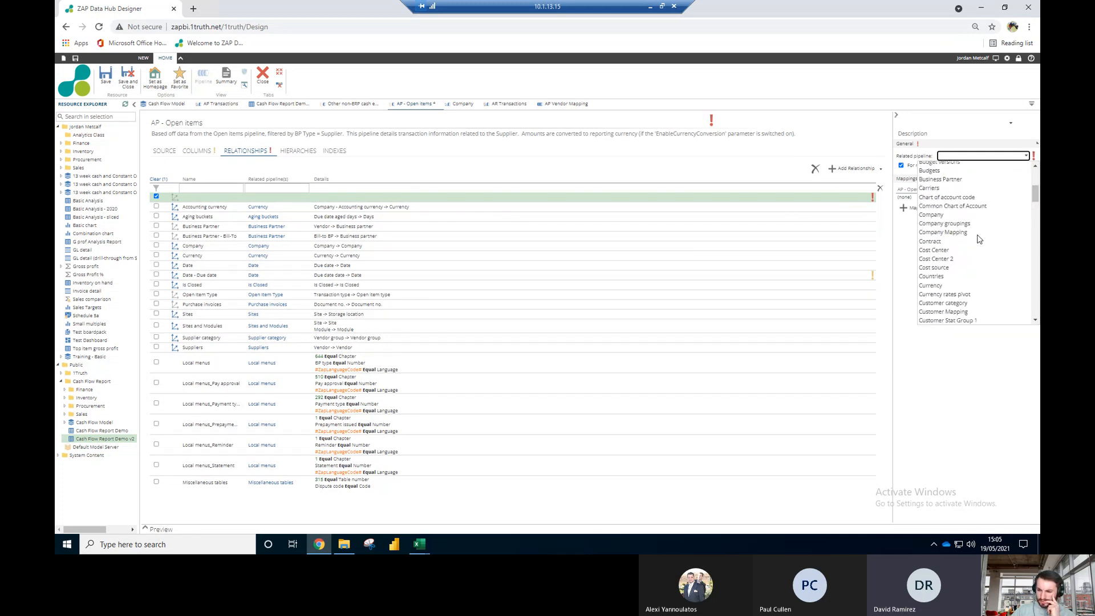
pyautogui.scroll(-3, 979, 238)
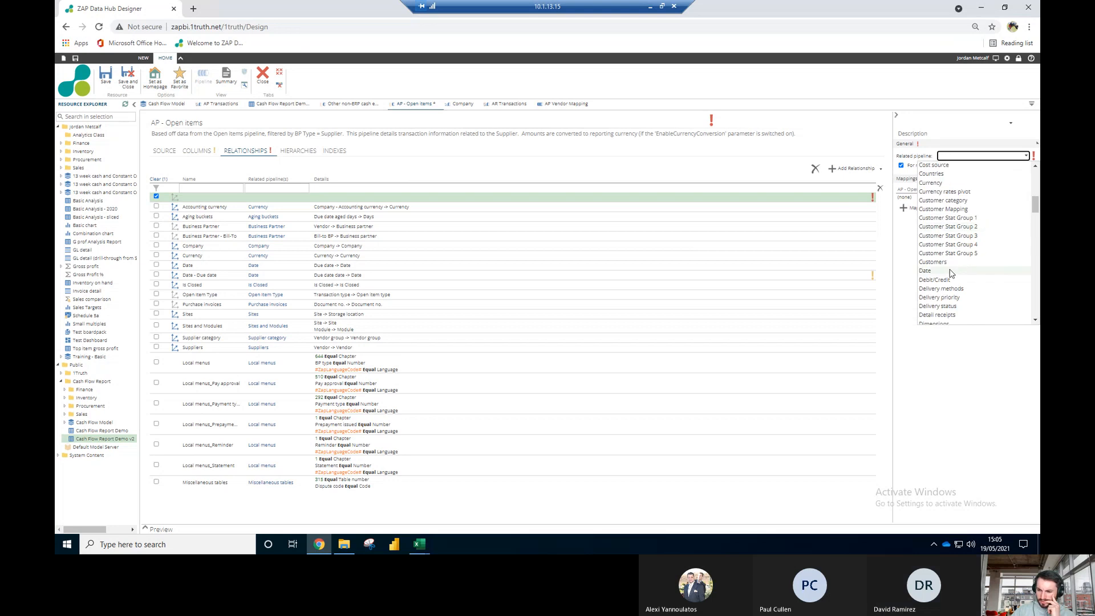
pyautogui.click(950, 271)
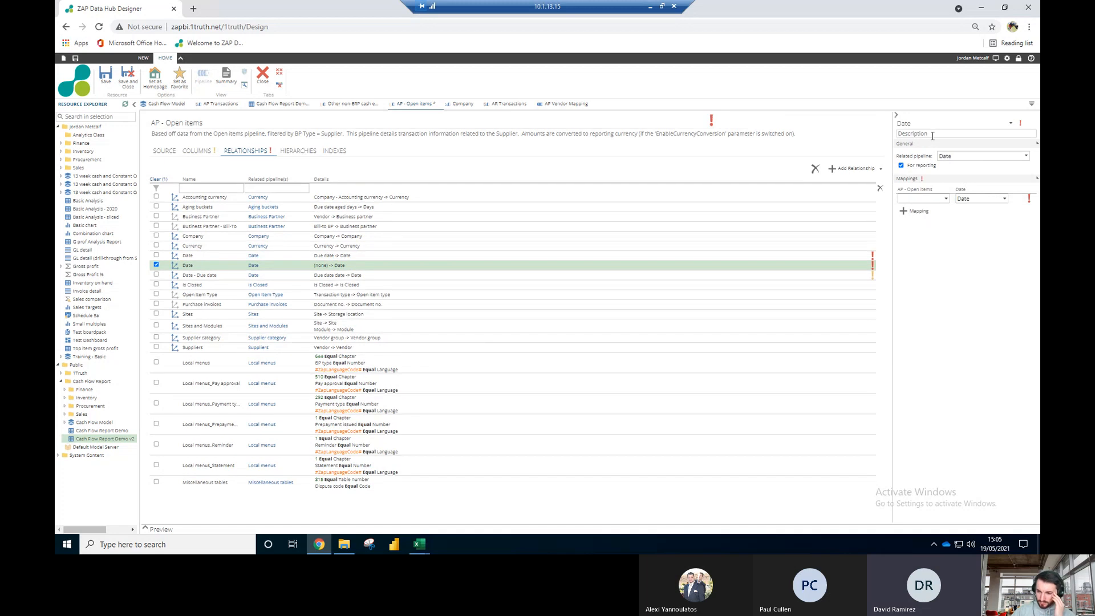
# Step: Map the Delayed Dates column of AP - Open items to Date in the new relationship
pyautogui.click(946, 199)
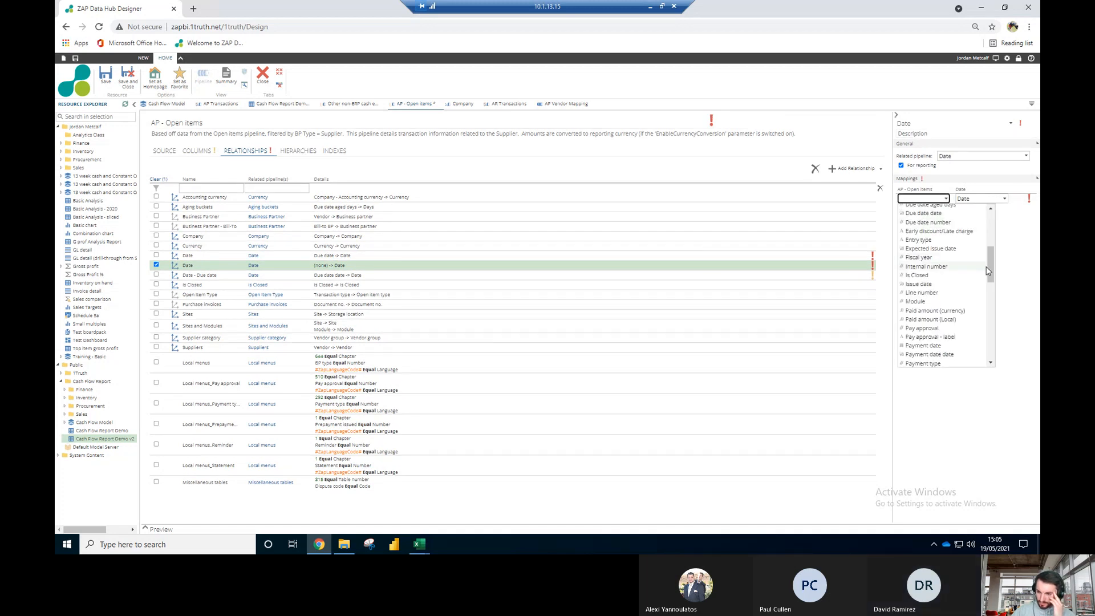
pyautogui.scroll(2, 990, 251)
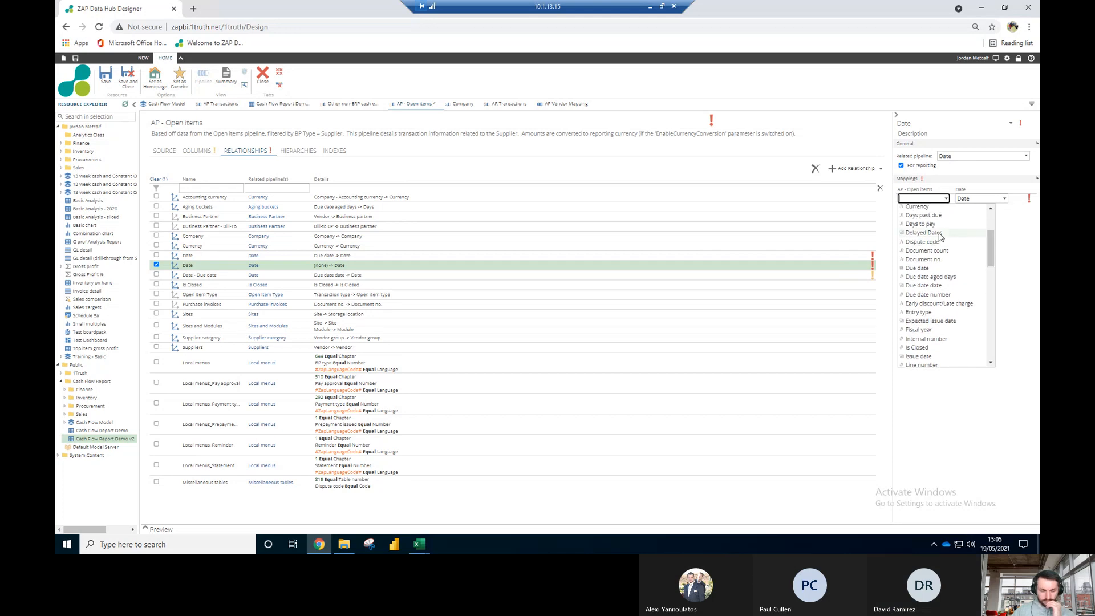
pyautogui.click(924, 223)
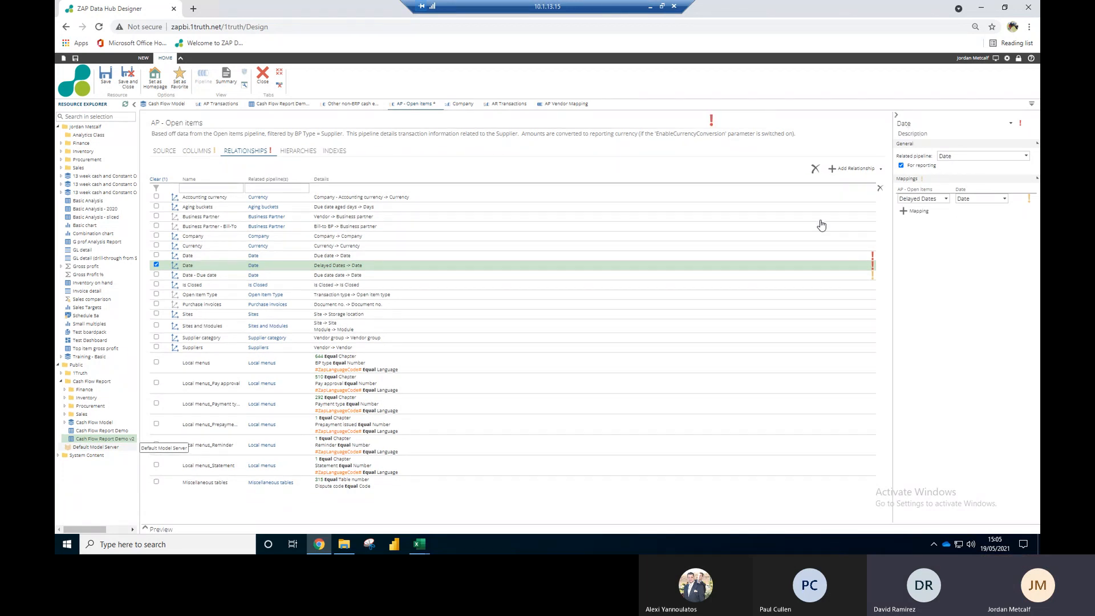
# Step: Name the new relationship Date - Delayed Dates and save the AP - Open items pipeline
pyautogui.click(914, 126)
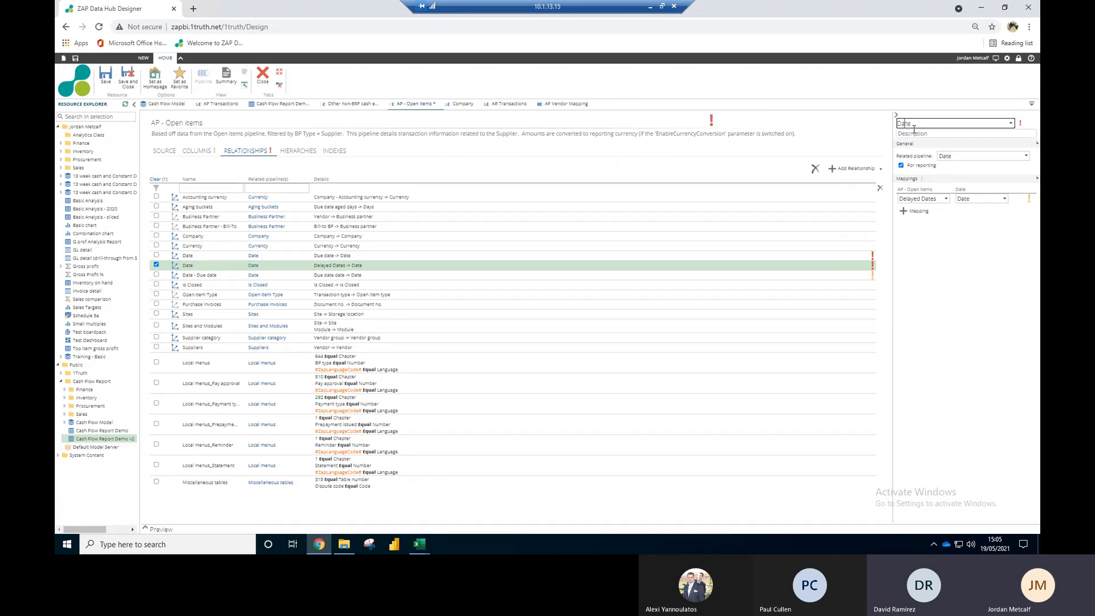
pyautogui.press('Down')
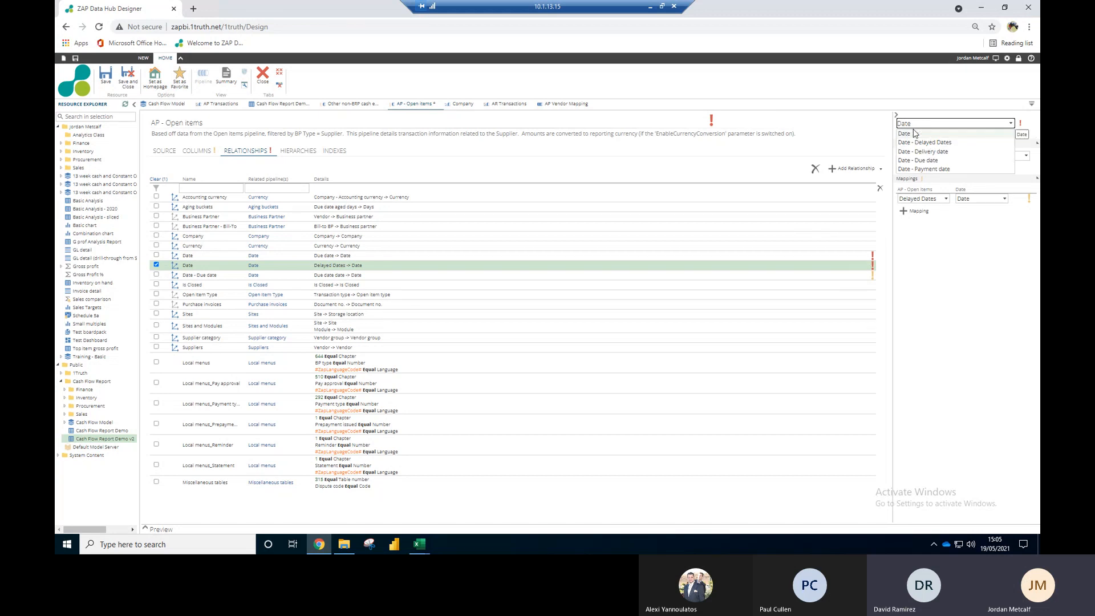
pyautogui.click(938, 145)
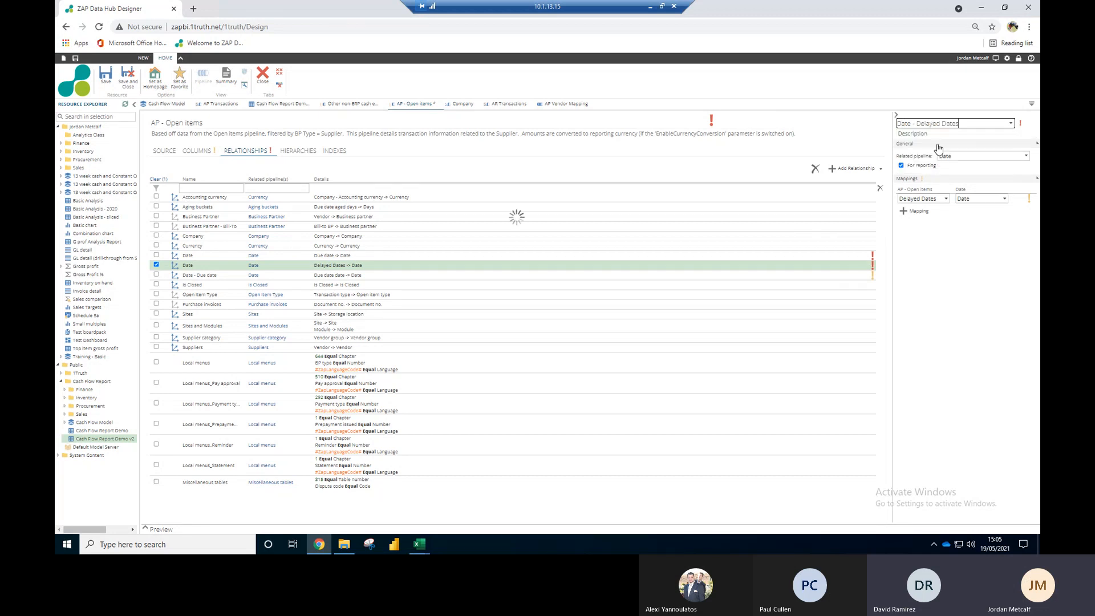
pyautogui.click(980, 307)
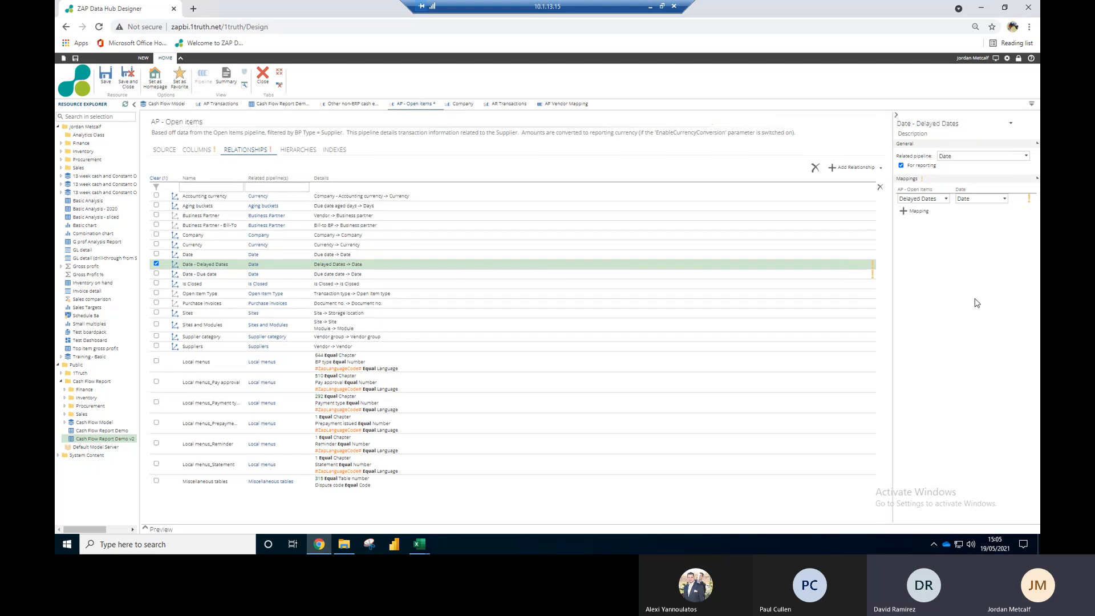
pyautogui.click(107, 85)
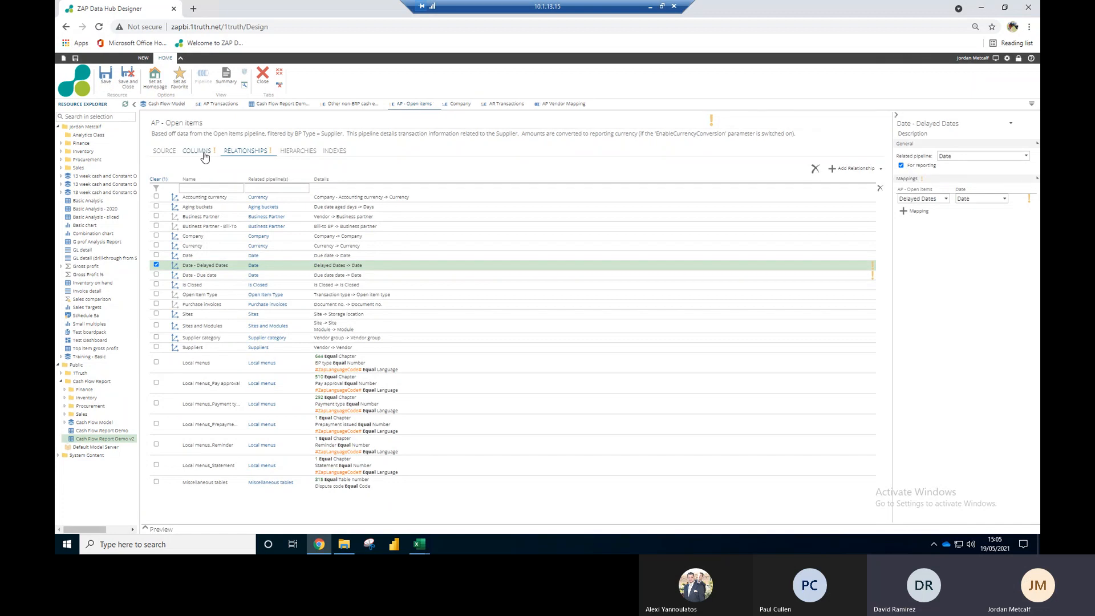
# Step: In the Demo Data union step, match Delayed Dates with the Delayed Dates column of AP Transactions and save the pipeline
pyautogui.click(199, 152)
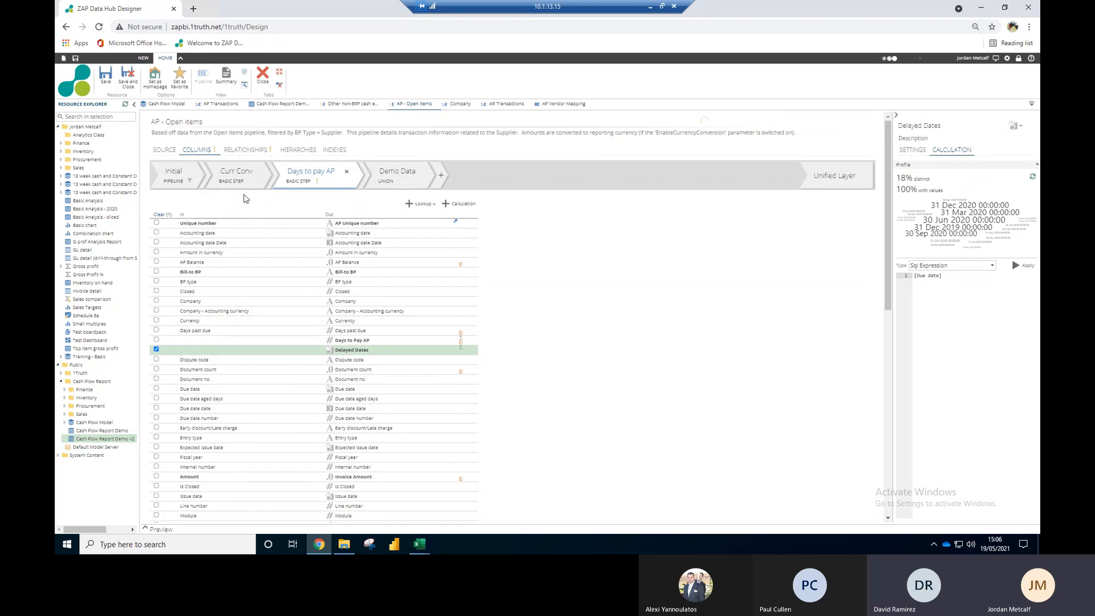
pyautogui.click(402, 171)
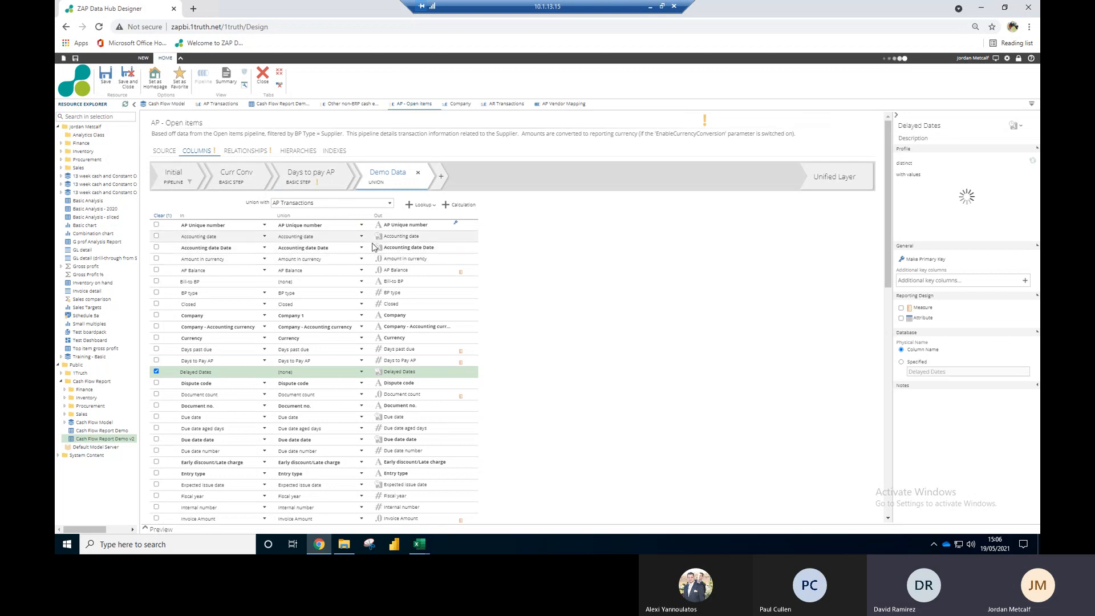
pyautogui.click(364, 374)
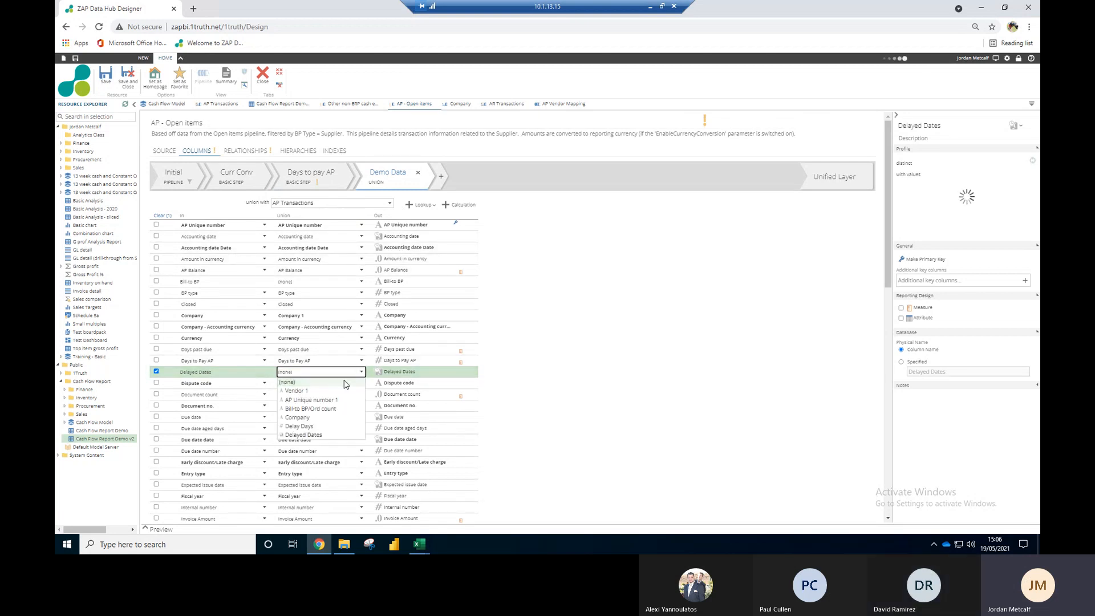
pyautogui.click(326, 435)
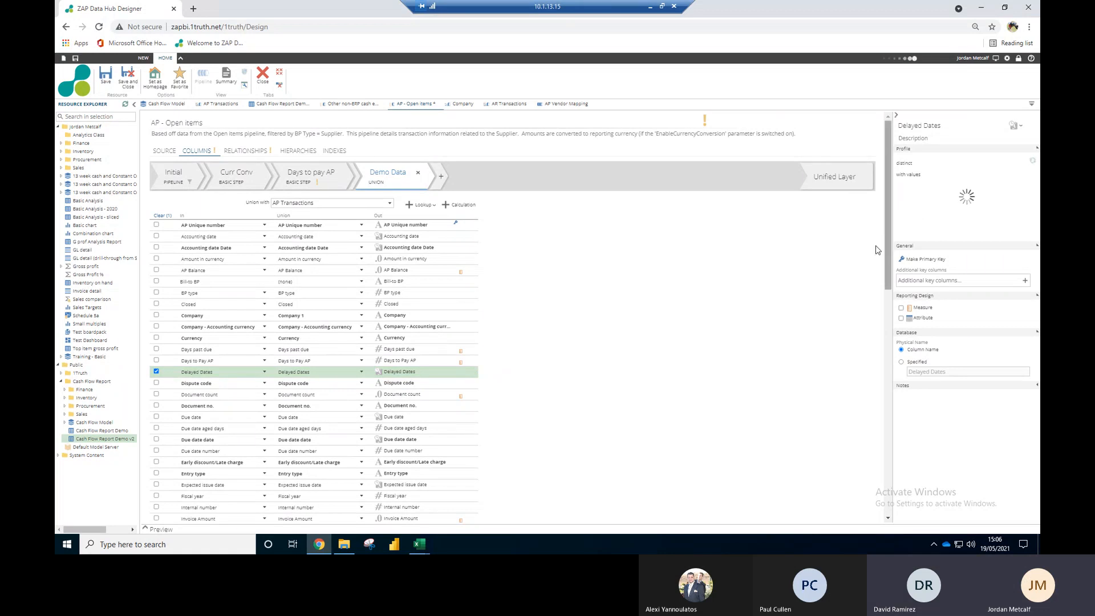
pyautogui.click(105, 81)
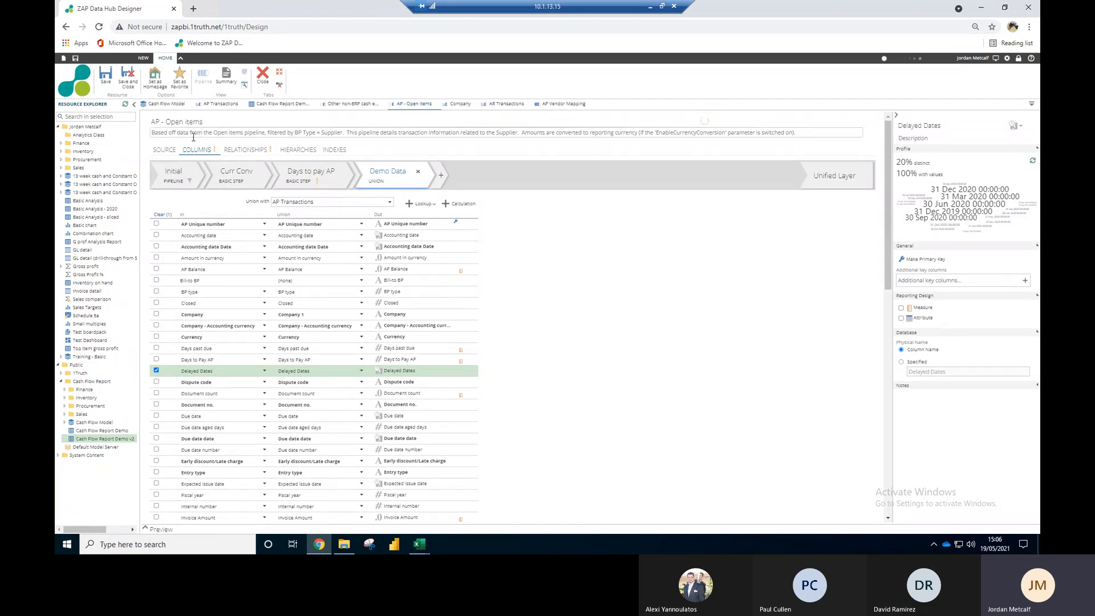
# Step: Process the Cash Flow Model with the incremental data load set to Full Refresh
pyautogui.click(167, 106)
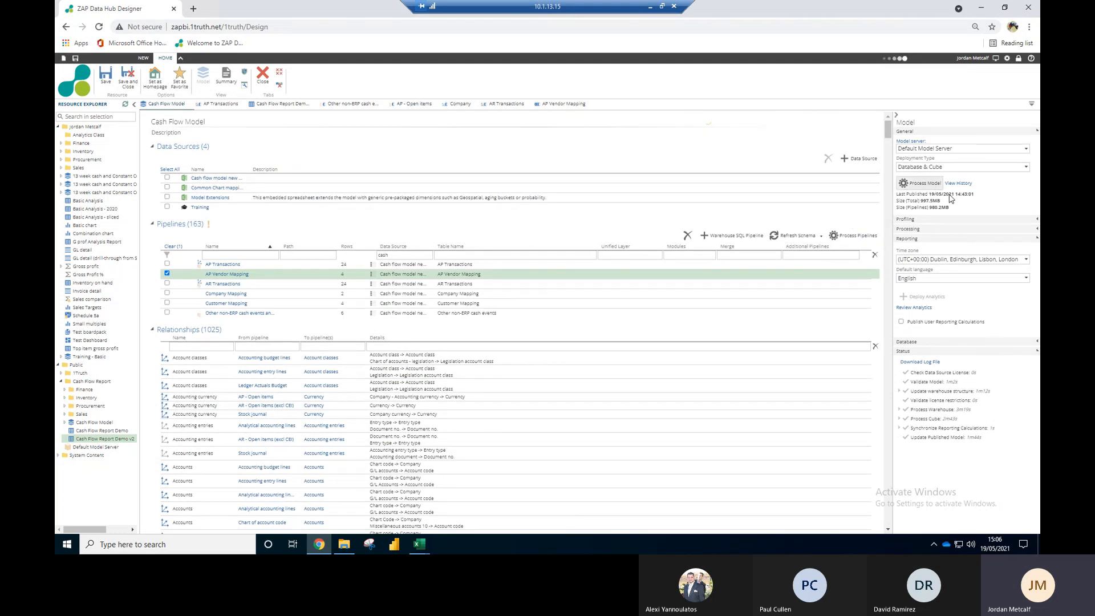
pyautogui.click(922, 184)
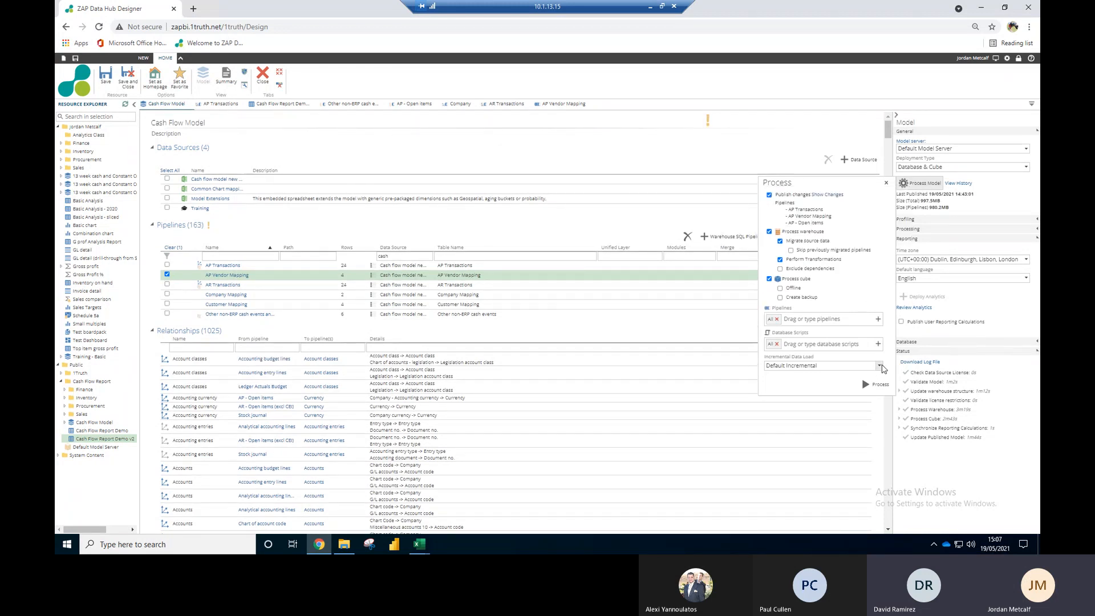
pyautogui.click(880, 365)
pyautogui.click(794, 393)
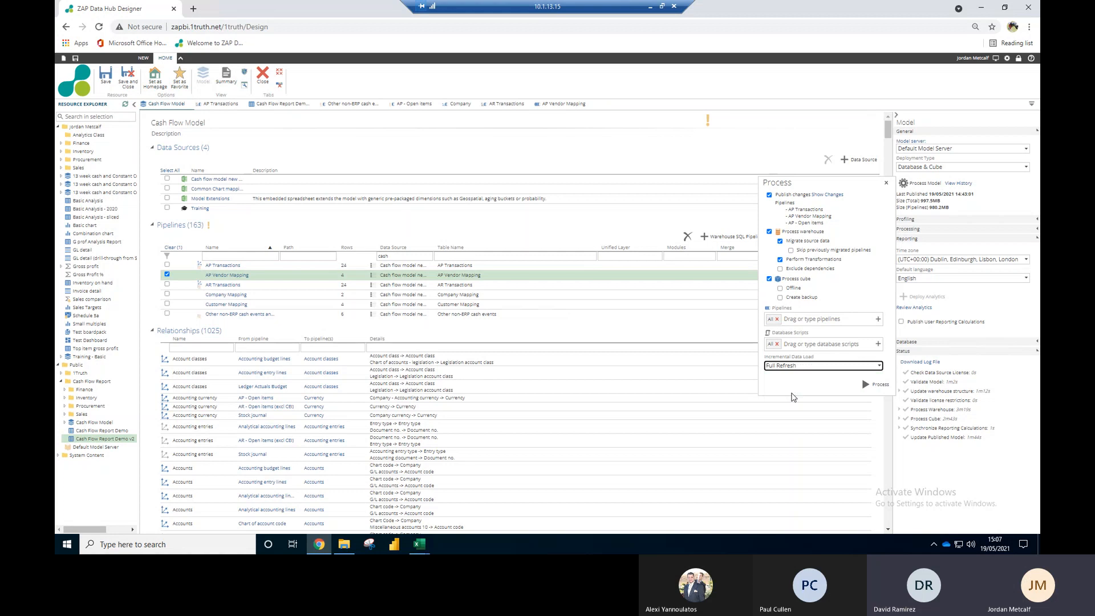
pyautogui.click(877, 385)
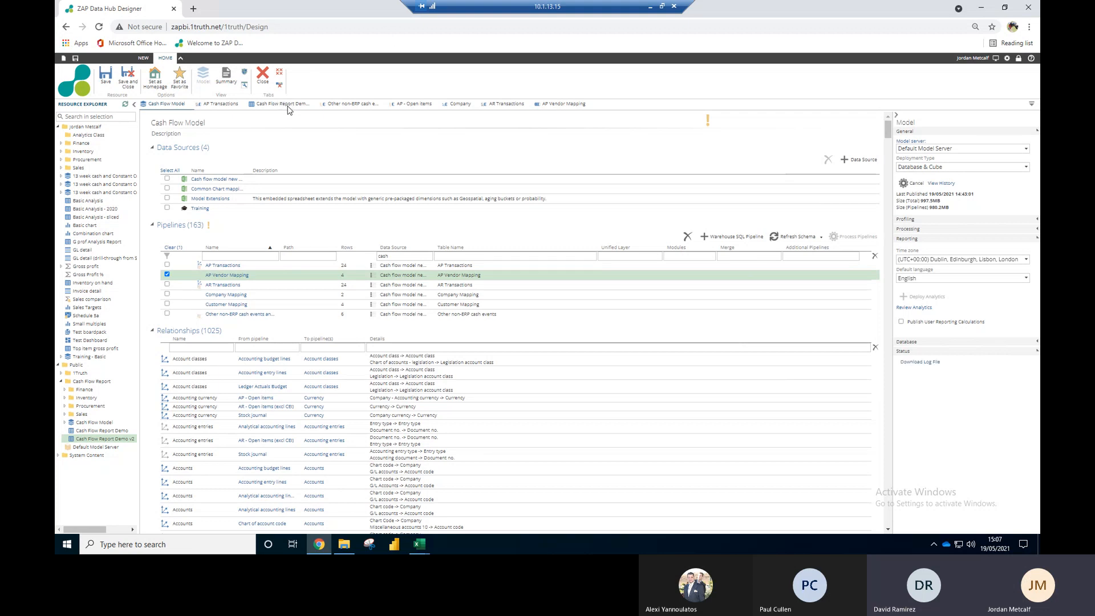
# Step: Examine the opening bank balance rows by currency in the Cash Flow Report Demo v2 report
pyautogui.click(285, 105)
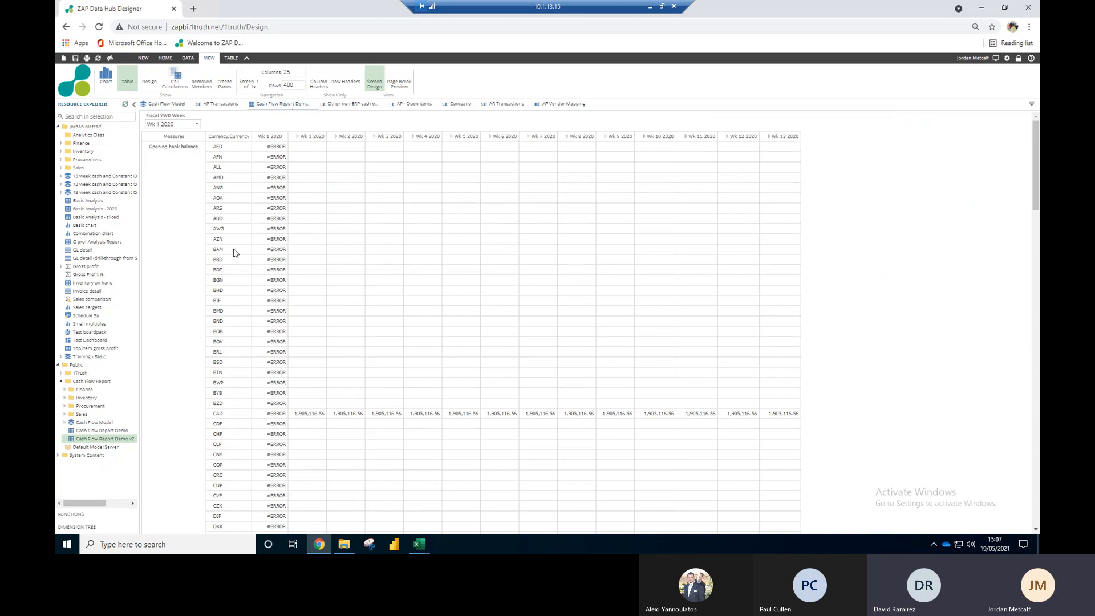
pyautogui.scroll(-4, 233, 253)
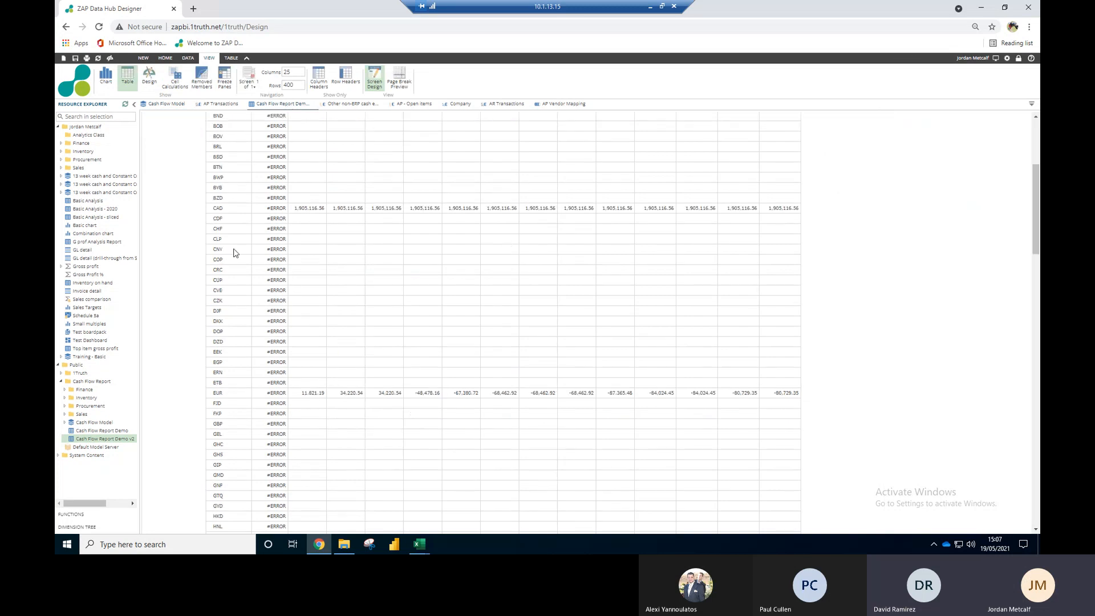
pyautogui.scroll(-15, 234, 253)
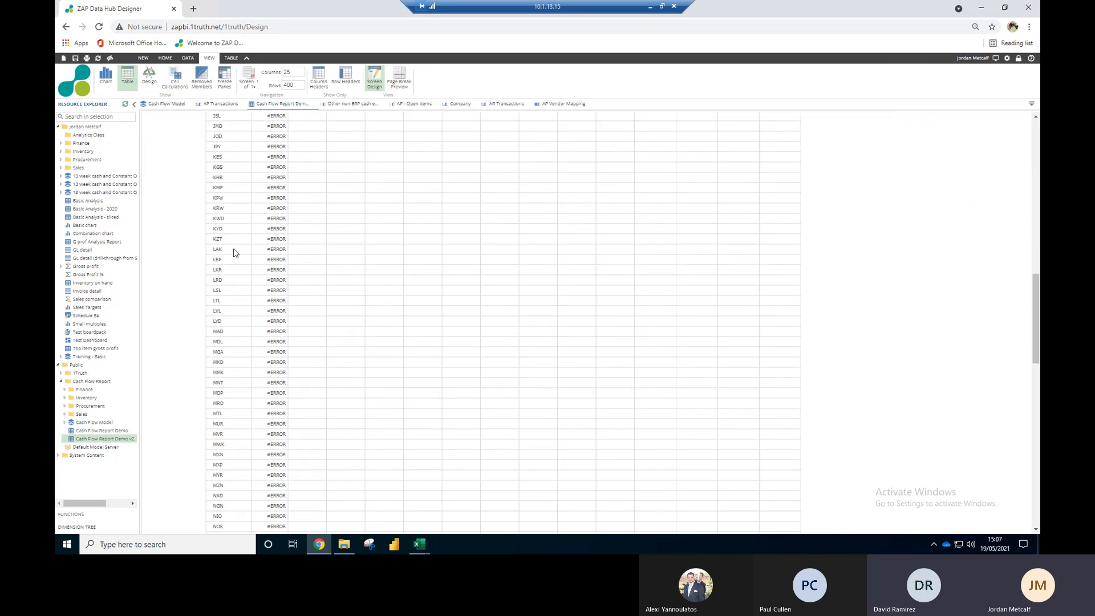
pyautogui.scroll(-5, 234, 253)
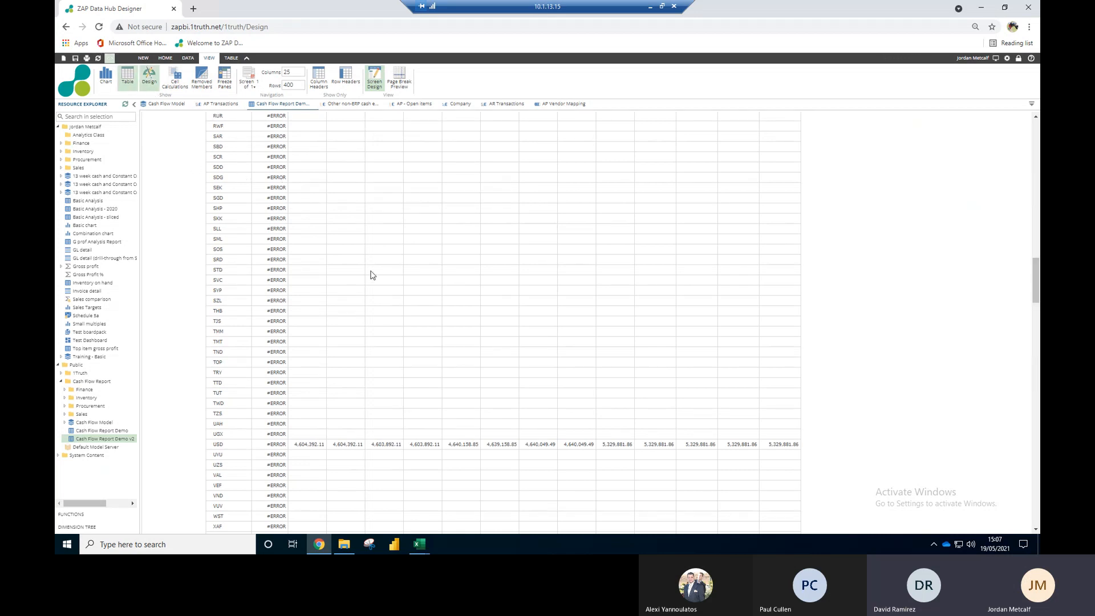
pyautogui.scroll(9, 291, 243)
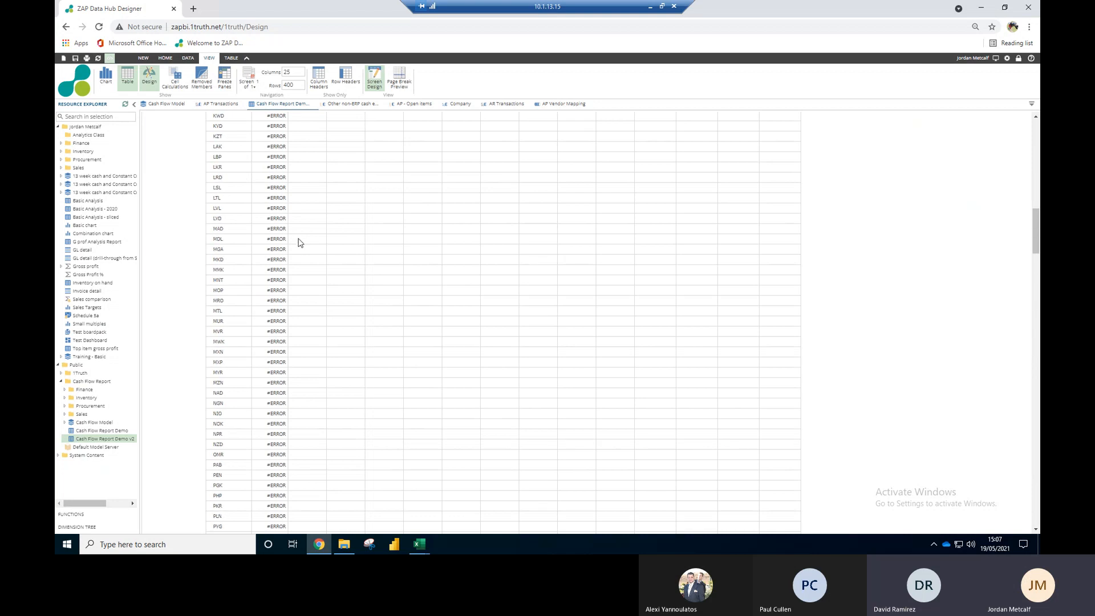
pyautogui.scroll(20, 298, 243)
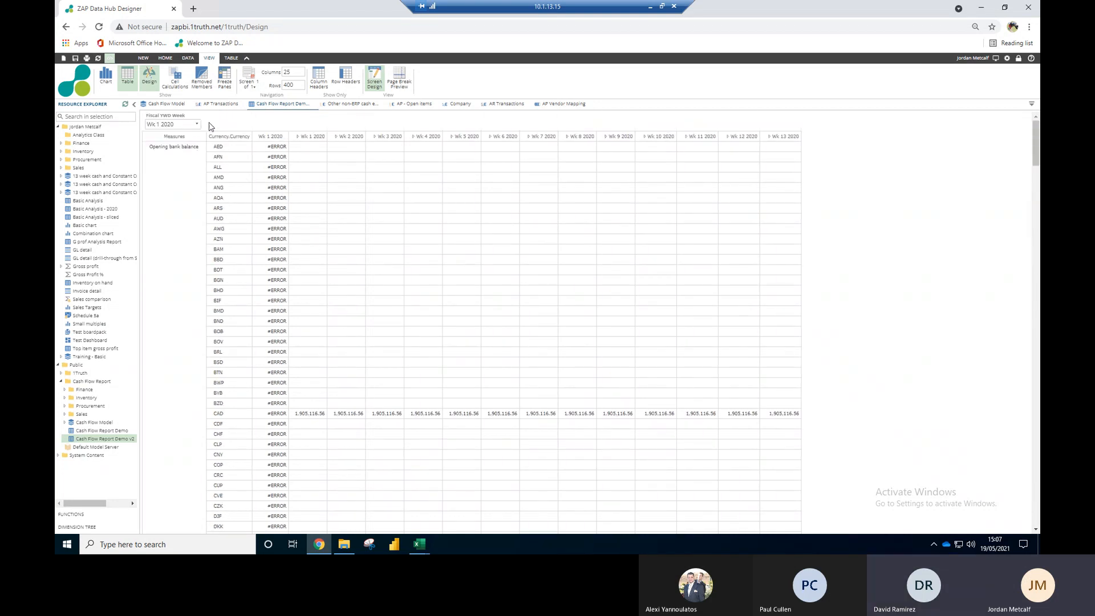
# Step: Show the report's design layout and remove the @@ calculation from its columns, leaving only Periods From
pyautogui.click(152, 87)
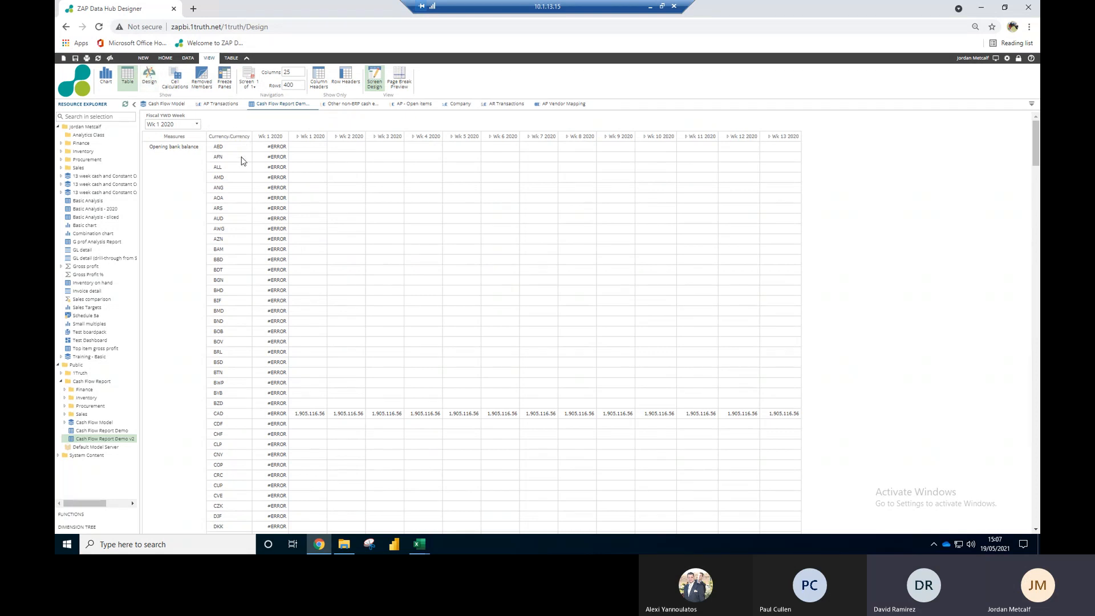
pyautogui.click(150, 85)
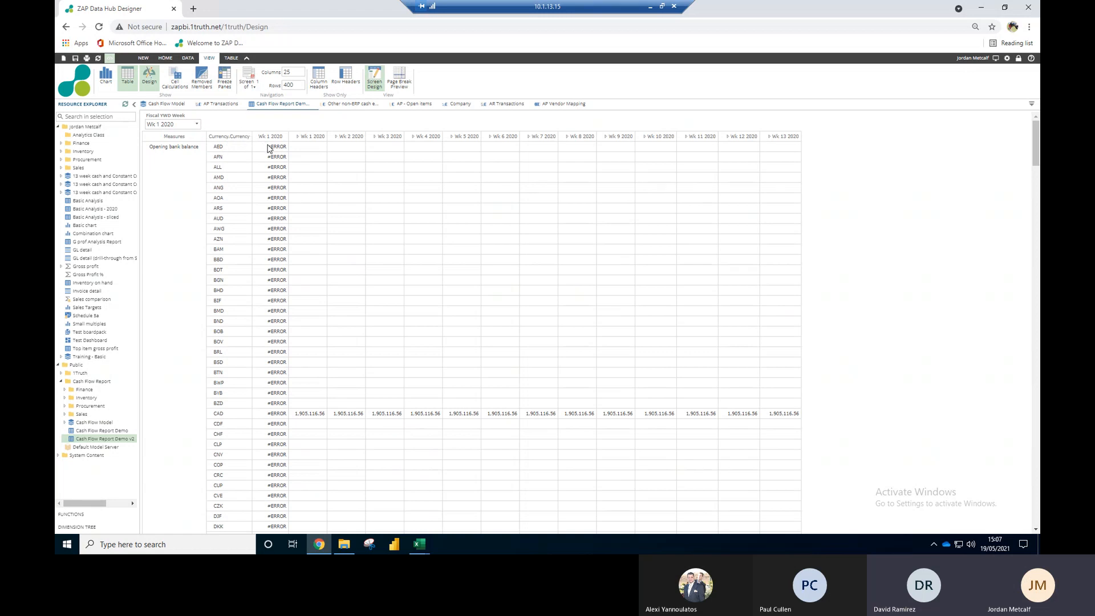
pyautogui.click(149, 78)
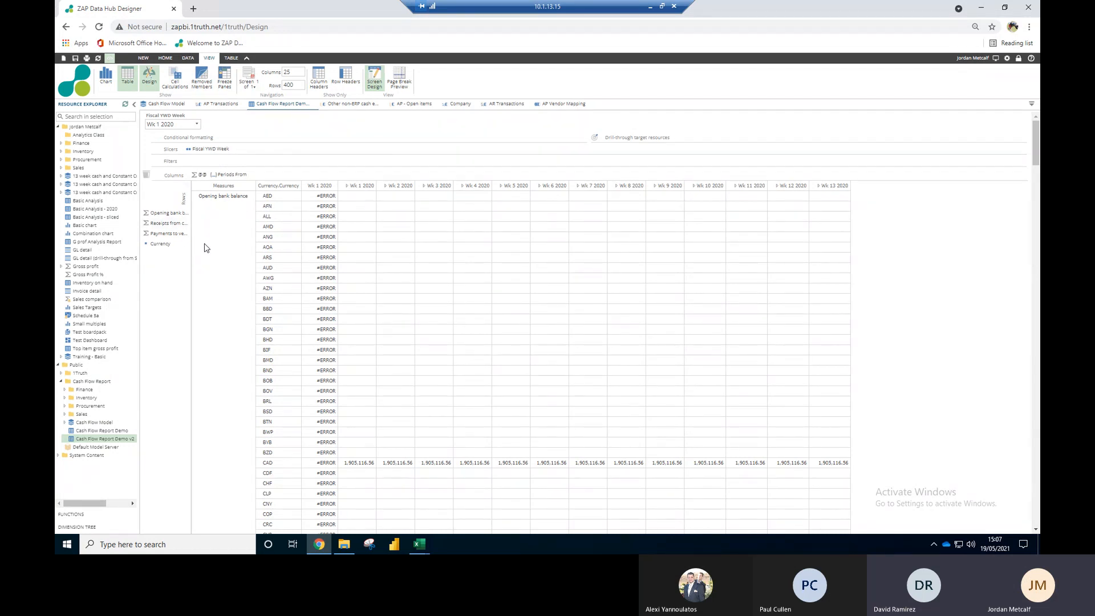
pyautogui.moveTo(189, 249); pyautogui.dragTo(147, 179)
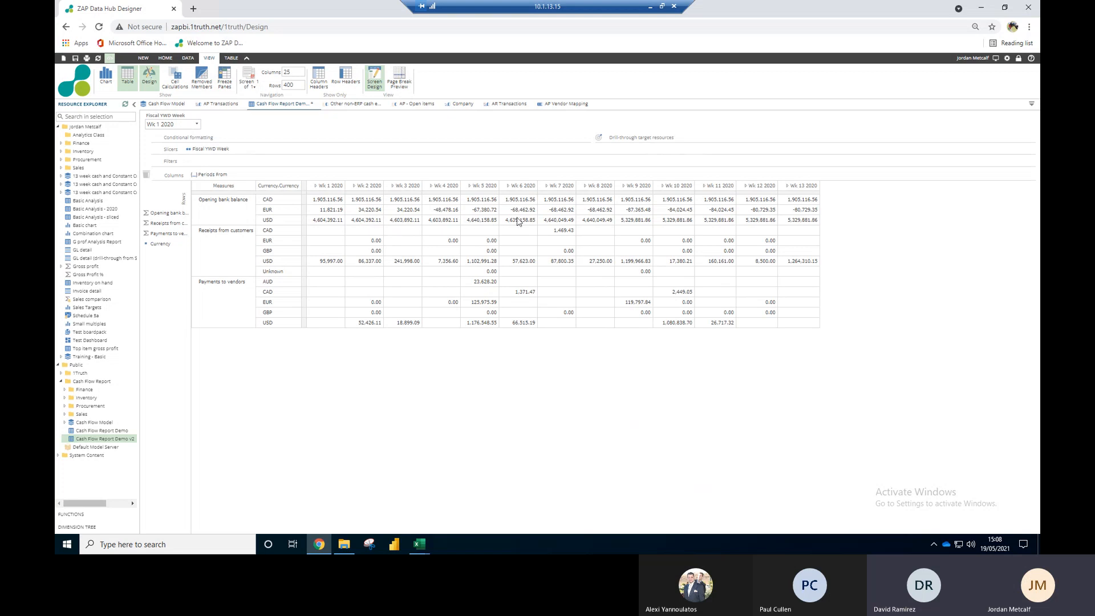
# Step: Set the report's Fiscal YWD Week slicer to Wk 20 2020
pyautogui.click(197, 125)
pyautogui.scroll(-1, 154, 342)
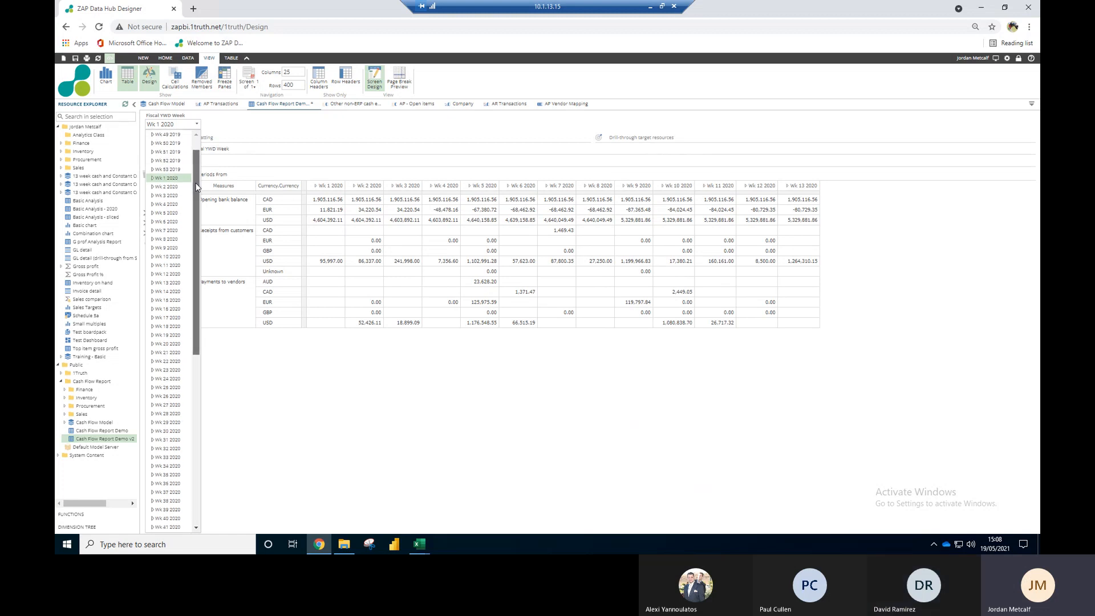
pyautogui.click(152, 353)
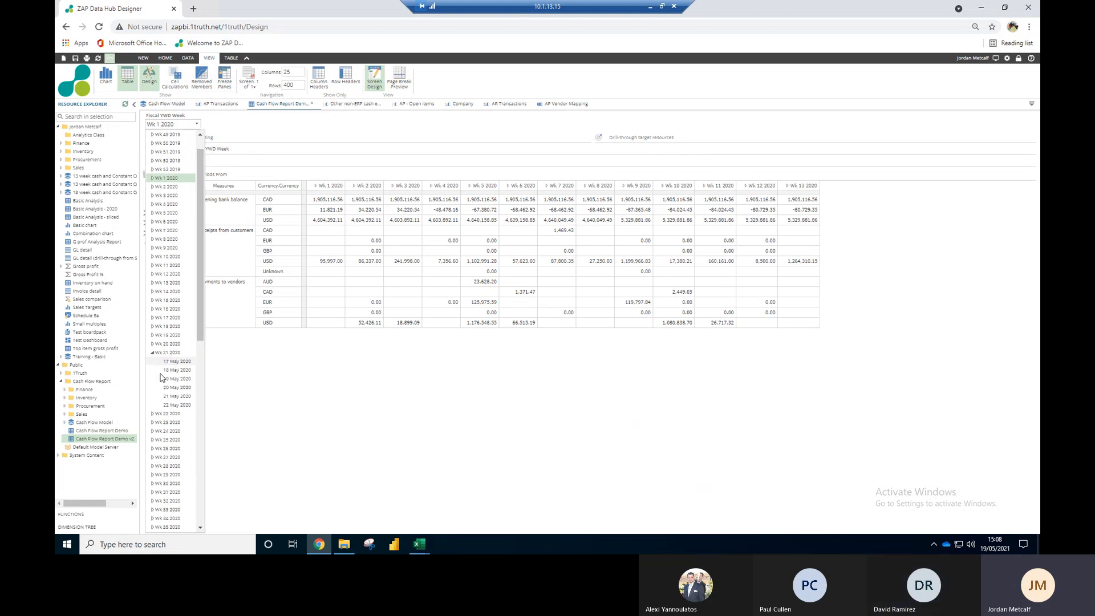
pyautogui.click(168, 344)
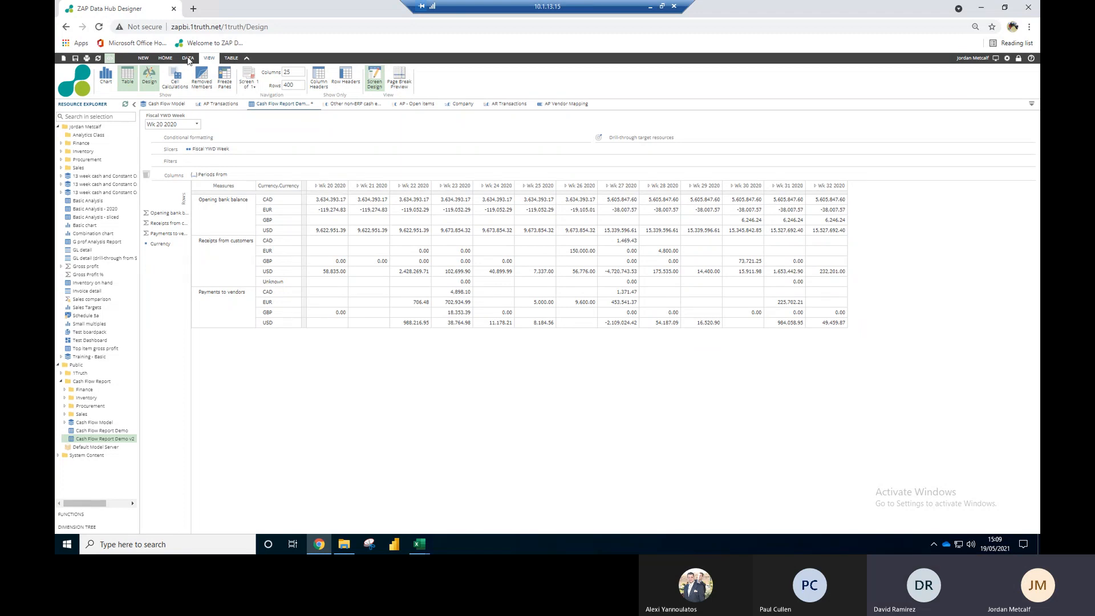
# Step: Set the report's Fiscal YWD Week slicer to Wk 21 2021
pyautogui.click(197, 124)
pyautogui.moveTo(194, 195); pyautogui.dragTo(192, 402)
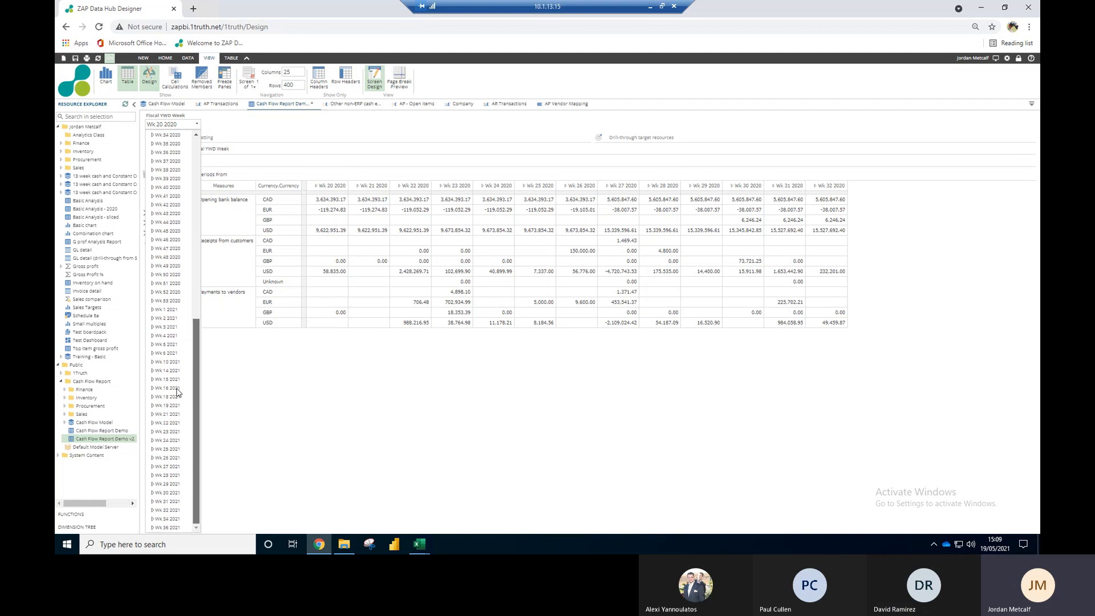
pyautogui.click(165, 414)
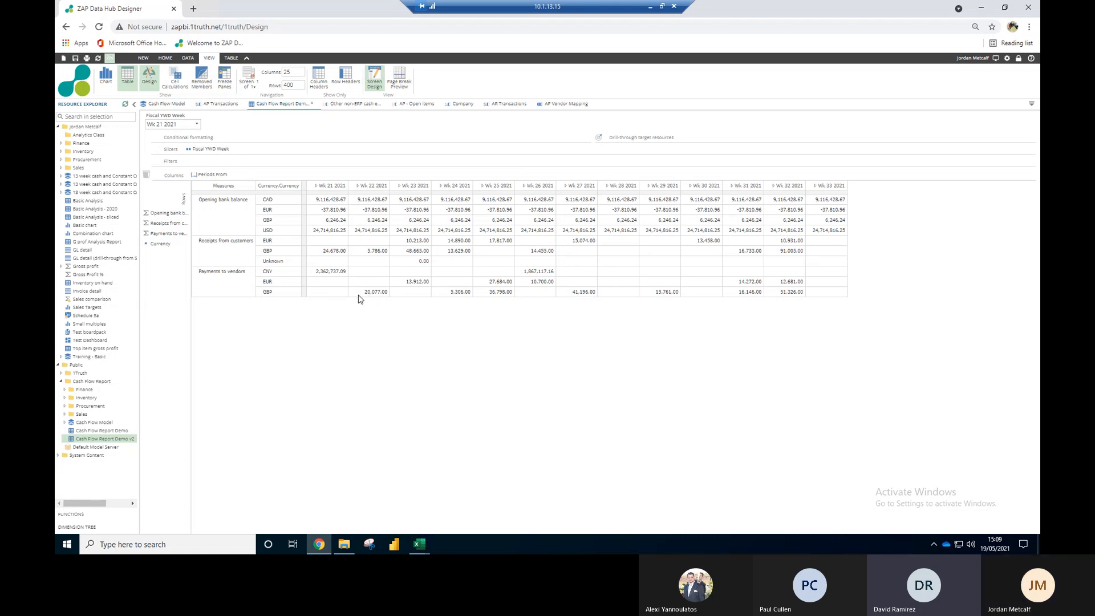
# Step: Switch to File Explorer, open the 13 week cash and Constant Currency examples workbook from the Finance folder, and move the folder window aside
pyautogui.click(344, 544)
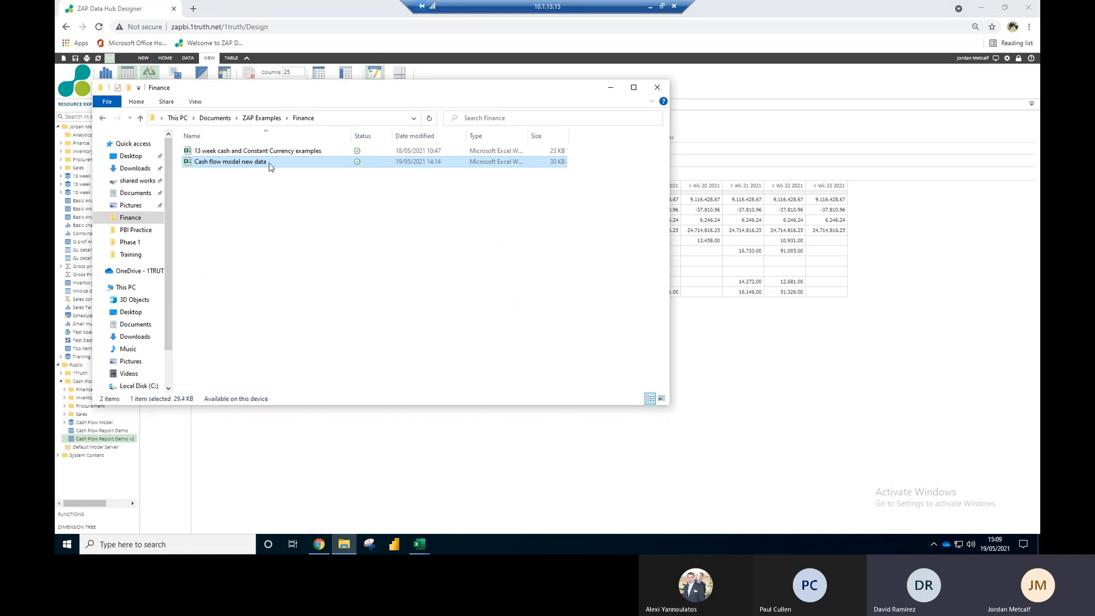
pyautogui.doubleClick(296, 151)
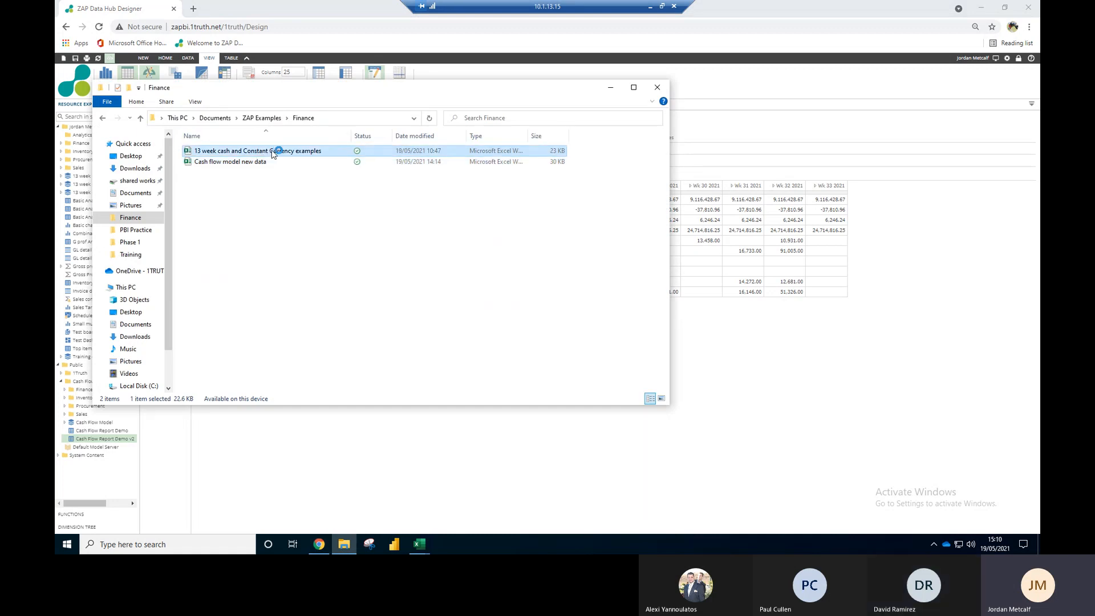
pyautogui.moveTo(302, 87); pyautogui.dragTo(55, 269)
pyautogui.press('super+Right')
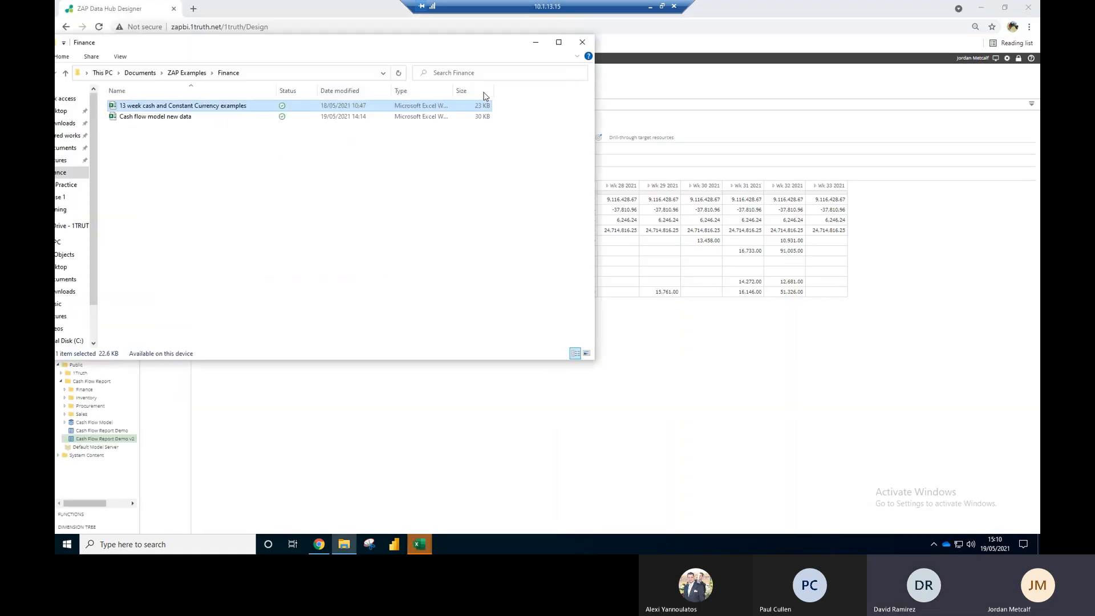
# Step: Switch to the 13 week cash and Constant Currency examples workbook in Excel and float it as a smaller window over the report
pyautogui.click(622, 83)
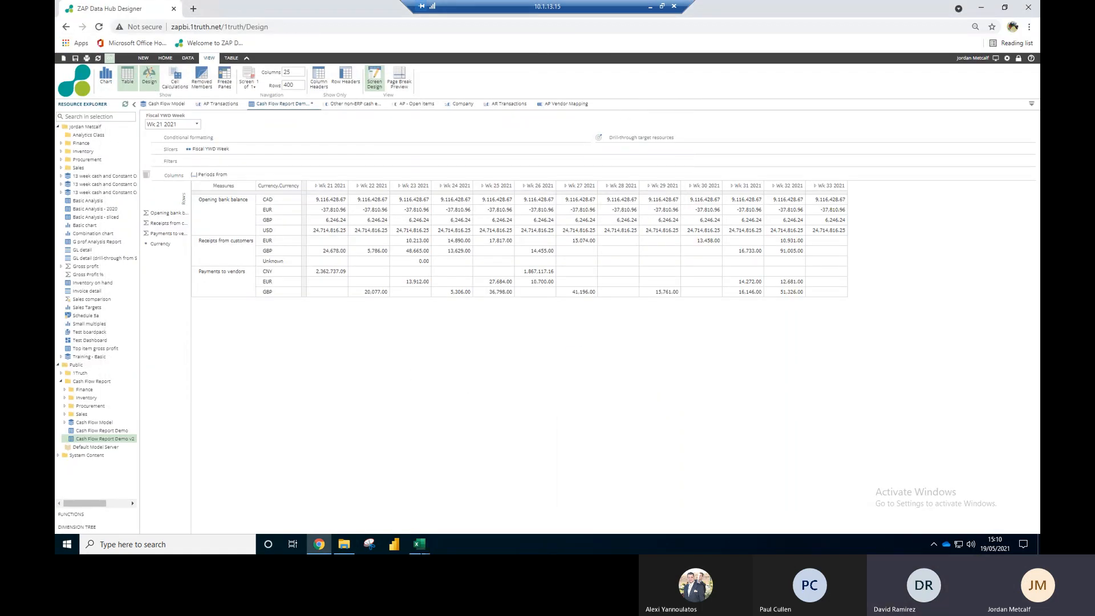
pyautogui.moveTo(415, 542)
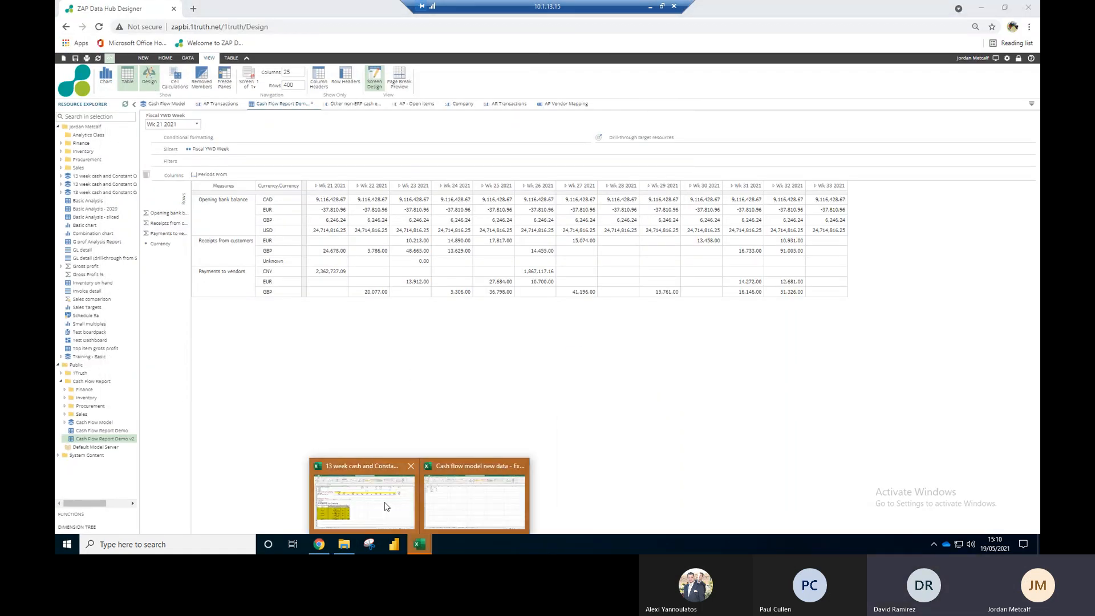
pyautogui.click(363, 495)
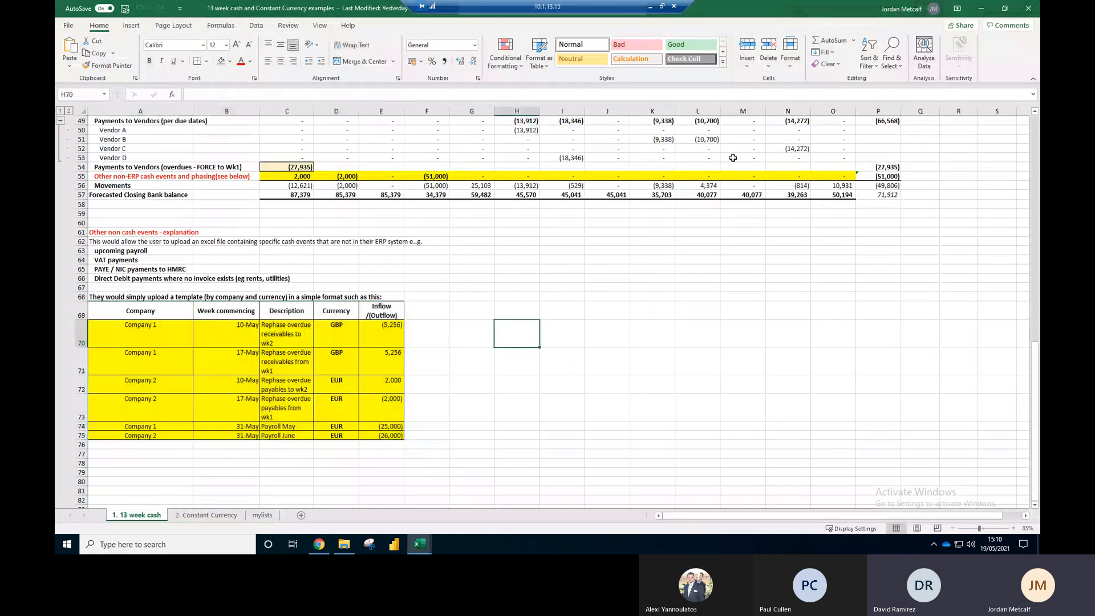
pyautogui.click(1004, 8)
pyautogui.moveTo(301, 16); pyautogui.dragTo(733, 244)
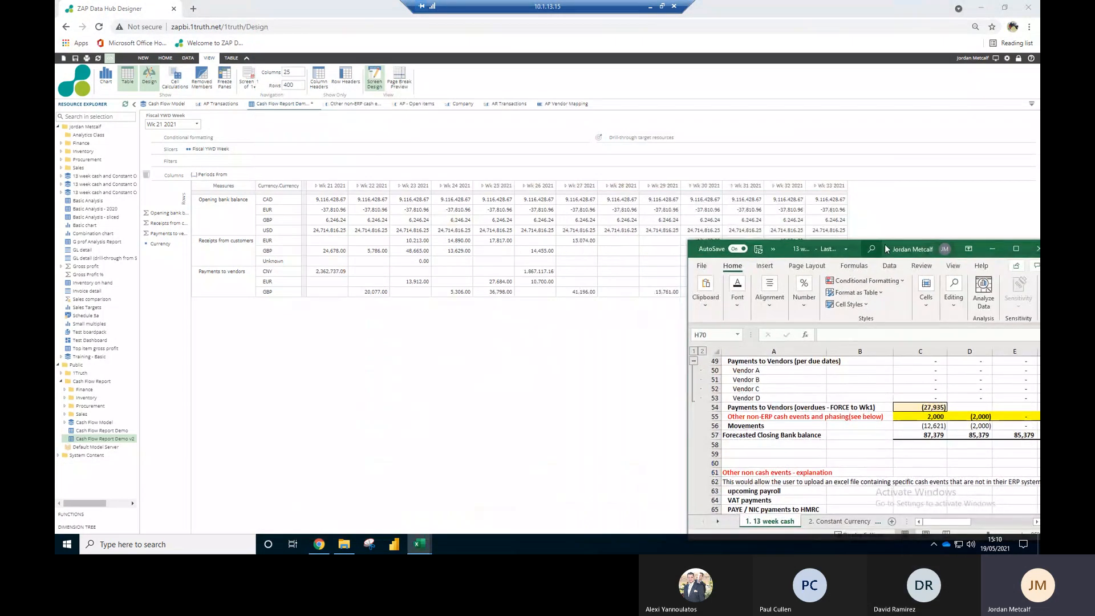
pyautogui.moveTo(893, 247); pyautogui.dragTo(274, 55)
pyautogui.moveTo(431, 346); pyautogui.dragTo(456, 394)
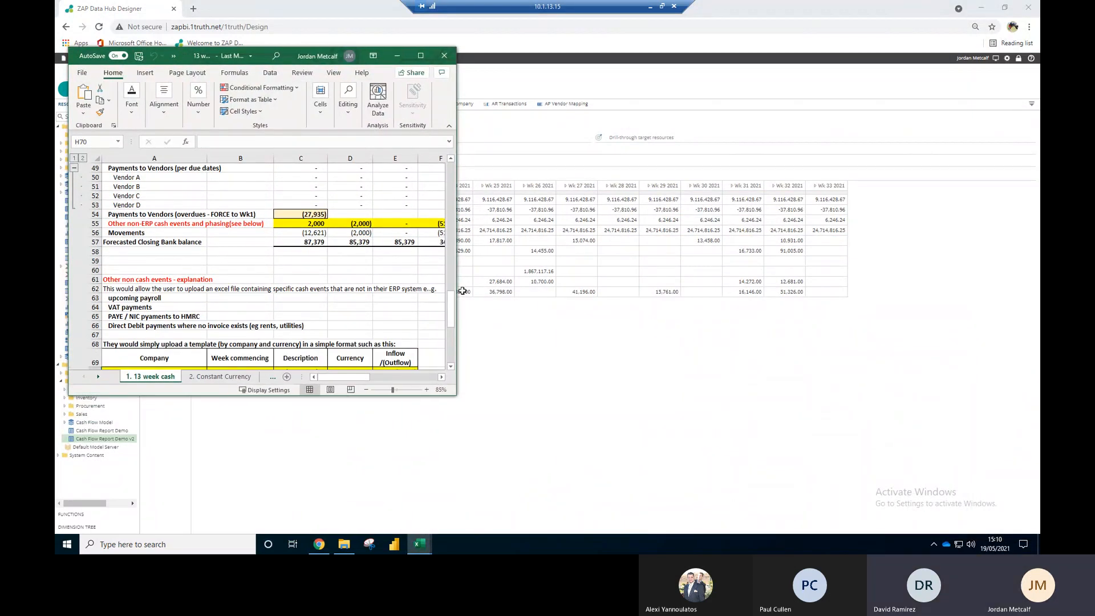
# Step: Zoom the 13 week cash sheet out to 50% and enlarge the workbook window to show more of the forecast
pyautogui.click(366, 389)
pyautogui.click(366, 389)
pyautogui.click(366, 389)
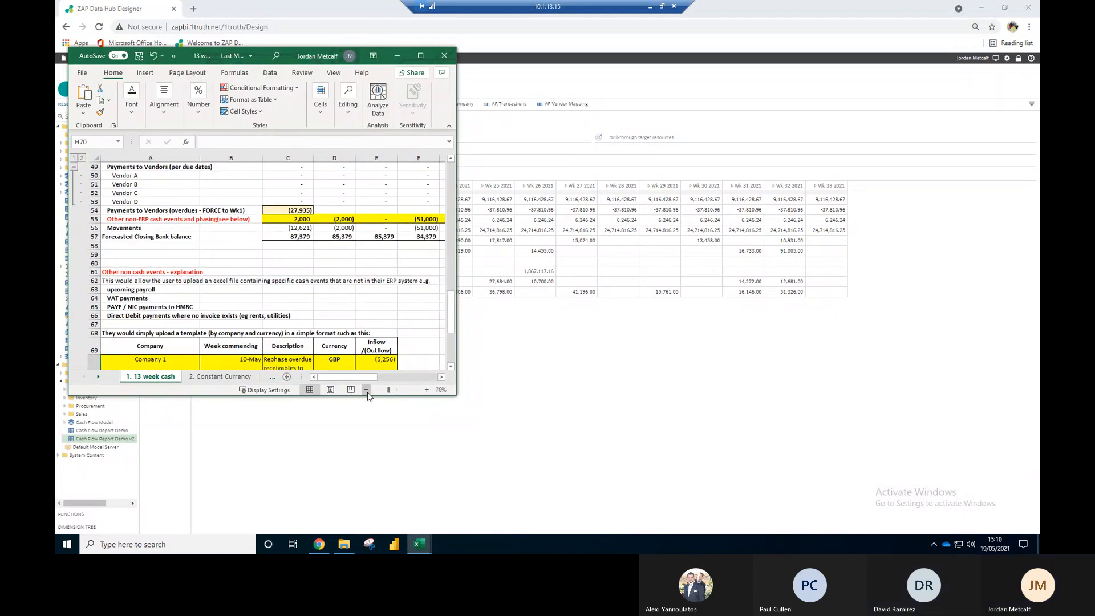
pyautogui.click(366, 389)
pyautogui.moveTo(429, 411); pyautogui.dragTo(394, 503)
pyautogui.moveTo(459, 231); pyautogui.dragTo(505, 231)
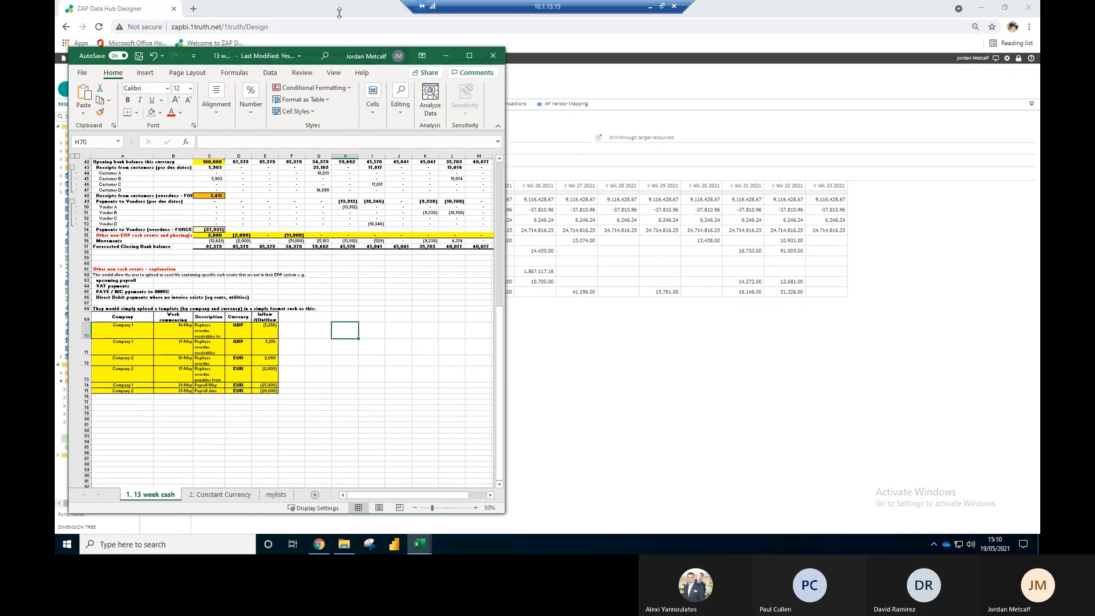
pyautogui.moveTo(339, 30); pyautogui.dragTo(339, 12)
# Step: Examine customer receipts in the 13 Week Cash Forecast Output Table at 60% zoom, selecting Customer B's week 1 amount
pyautogui.scroll(2, 356, 313)
pyautogui.moveTo(67, 279); pyautogui.dragTo(61, 280)
pyautogui.click(312, 245)
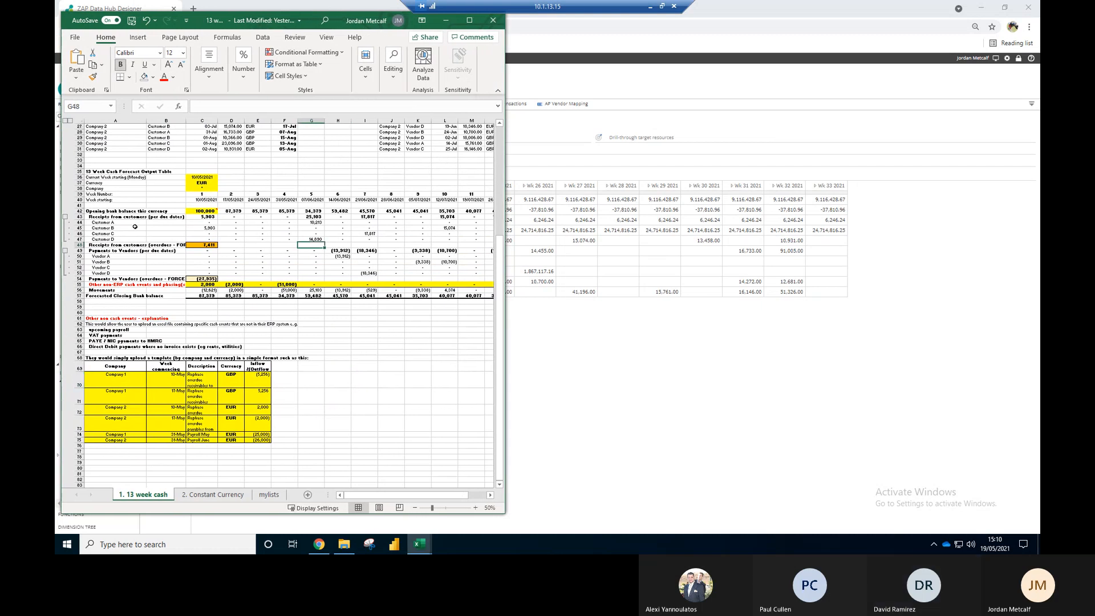
pyautogui.click(135, 227)
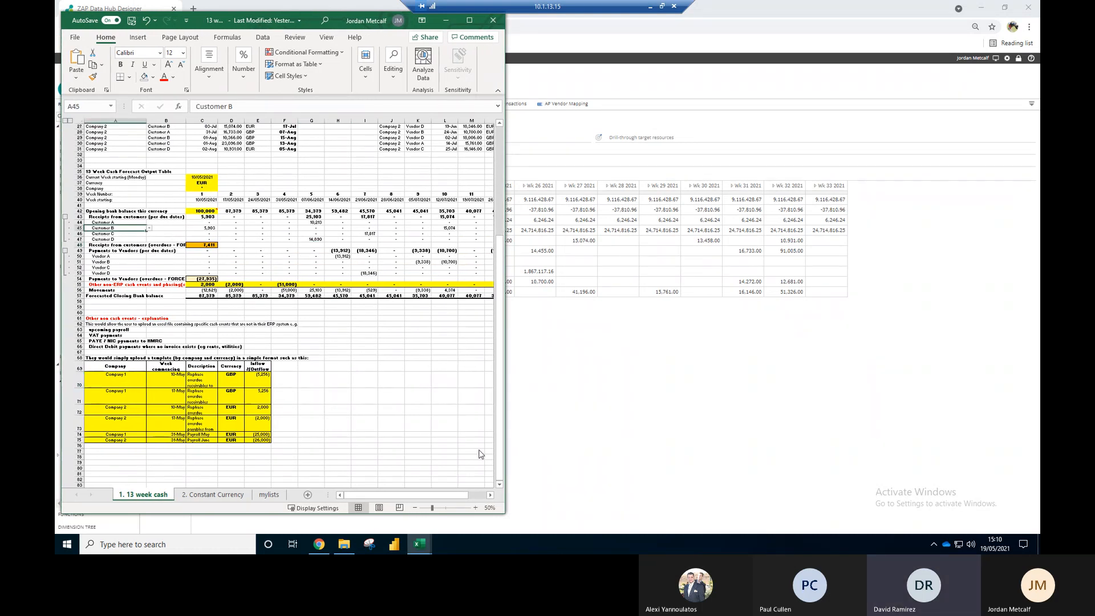
pyautogui.click(475, 507)
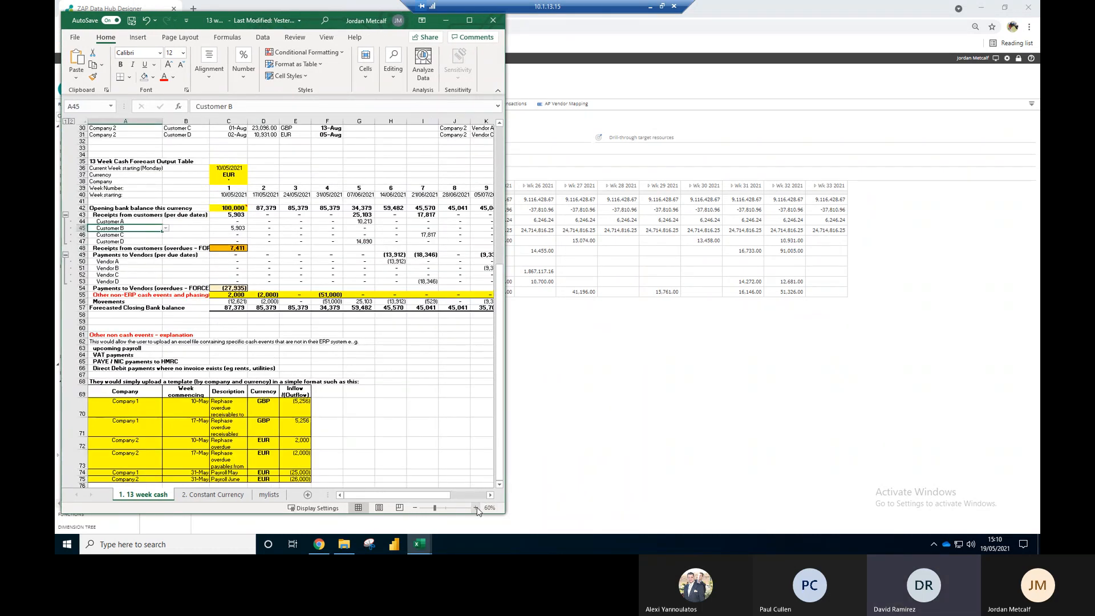
pyautogui.click(237, 228)
# Step: Switch back to the cash flow report in the browser and expand Wk 21 2021 into its individual days
pyautogui.hotkey('alt', 'Tab')
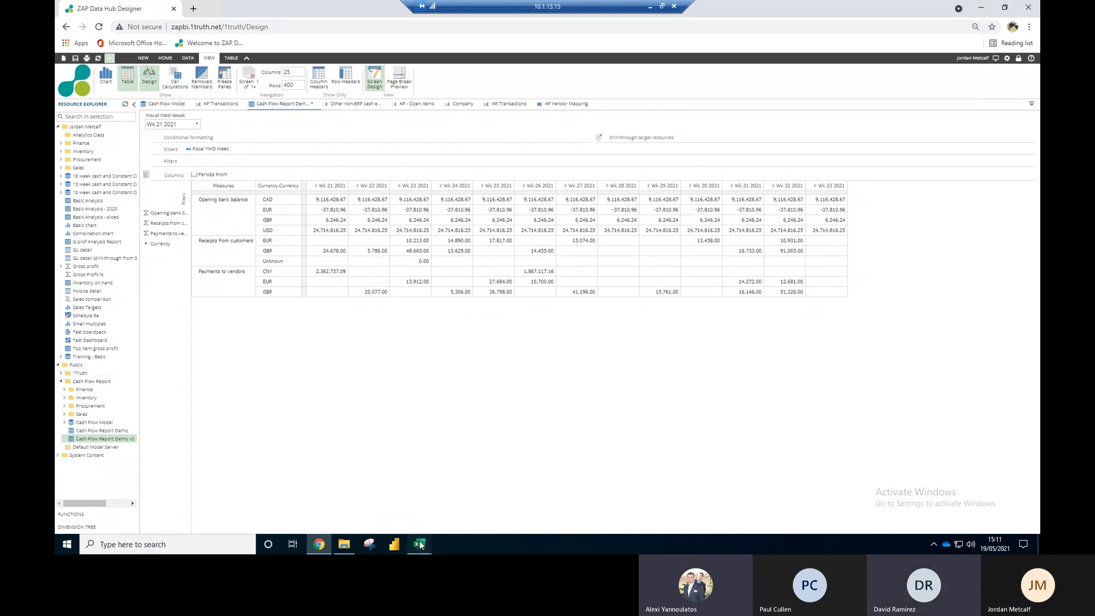
pyautogui.moveTo(430, 531)
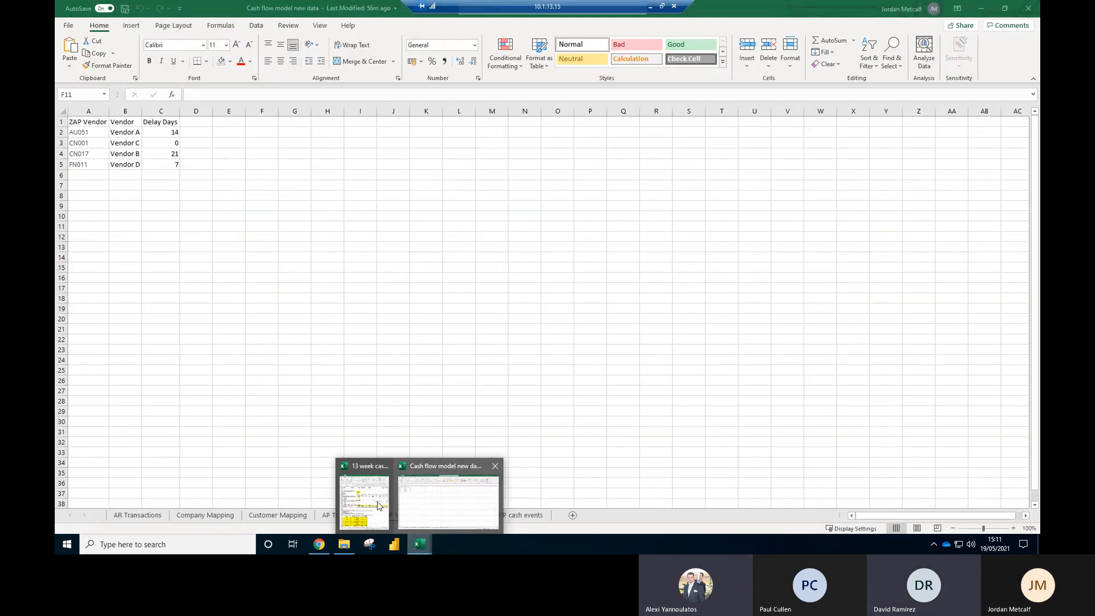
pyautogui.moveTo(377, 504)
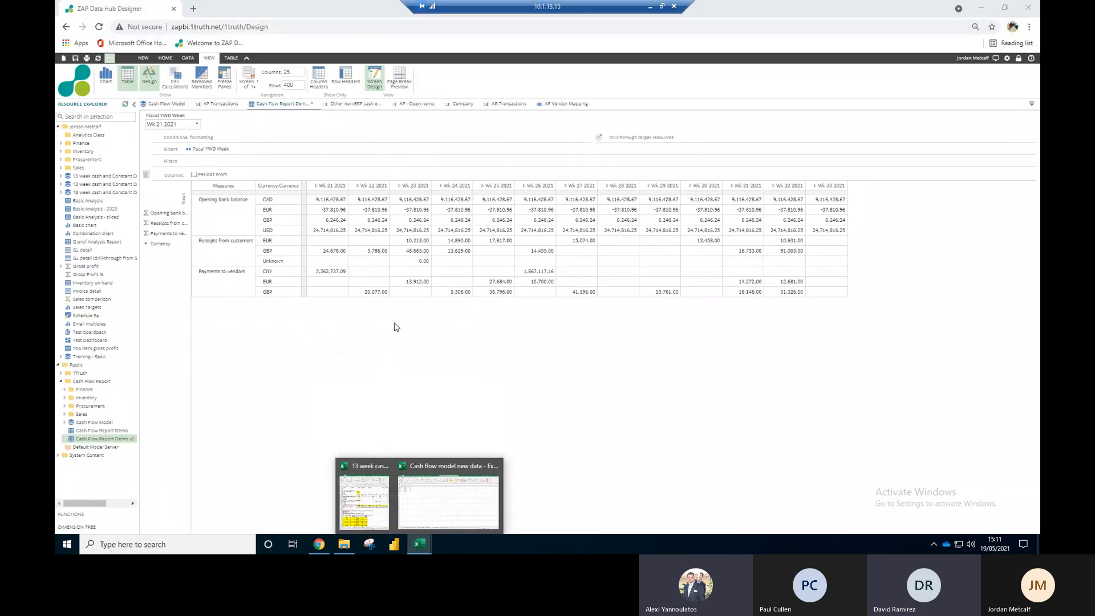
pyautogui.click(394, 322)
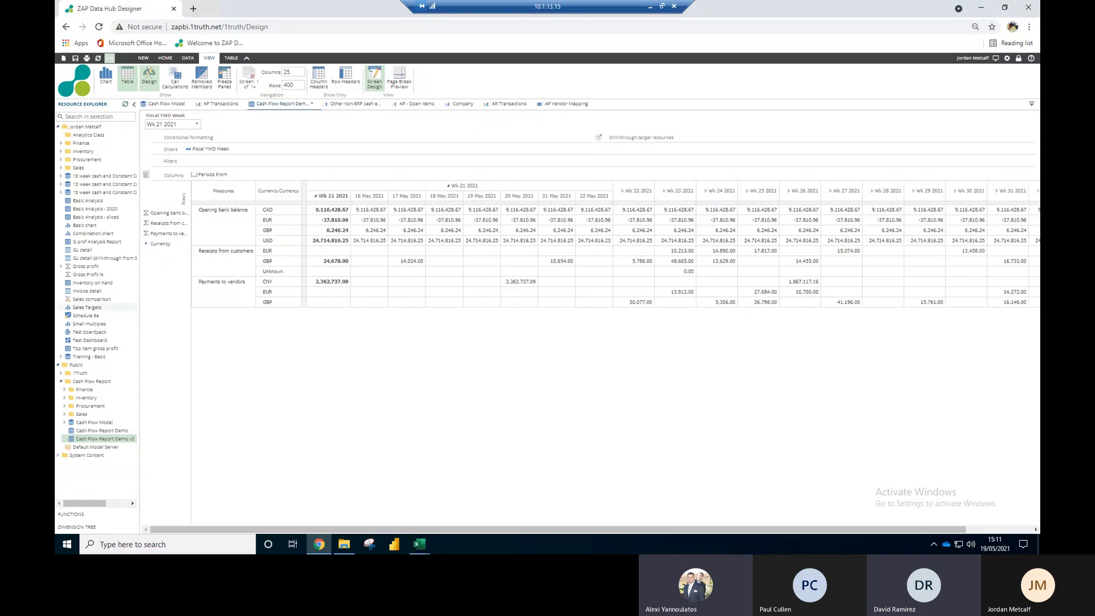
# Step: Inspect the dates contained in Wk 19 2021 and Wk 21 2021 in the Fiscal YWD Week slicer's list, and close the list
pyautogui.click(196, 125)
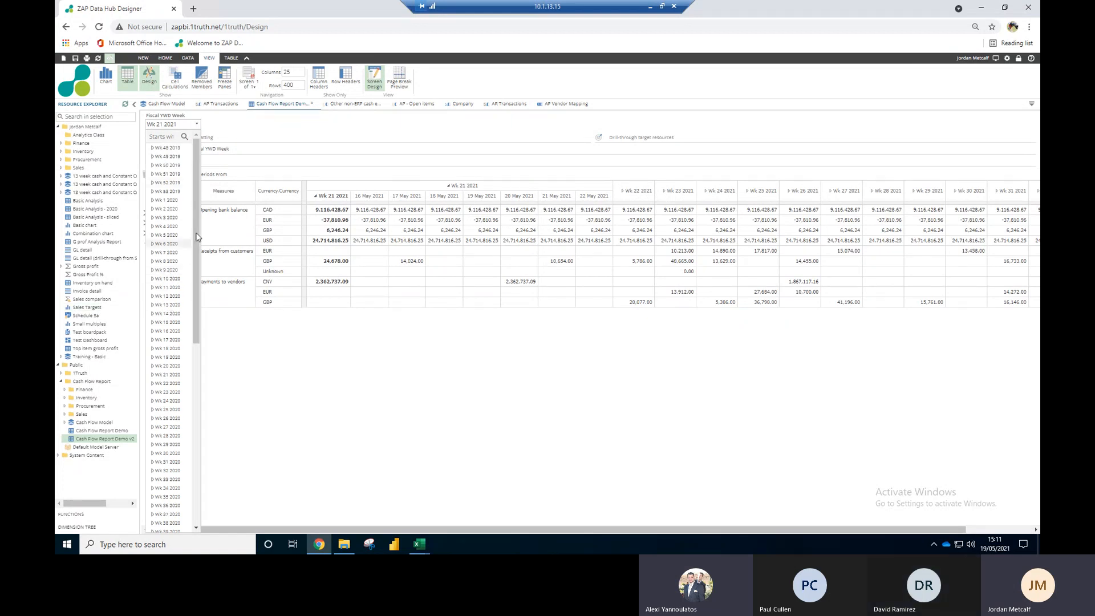
pyautogui.scroll(-5, 188, 285)
pyautogui.scroll(-1, 194, 393)
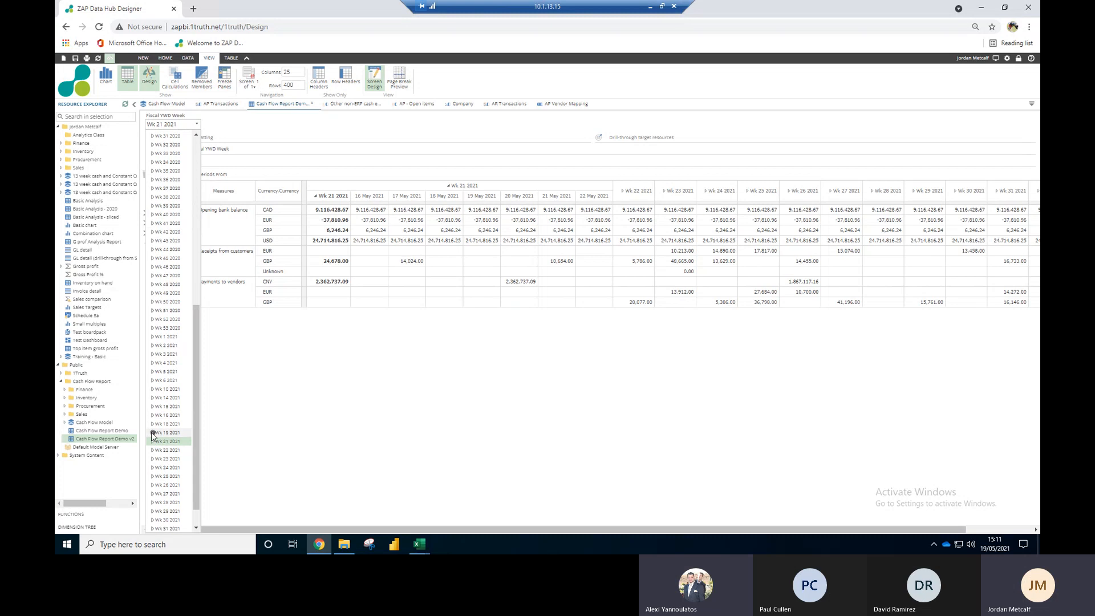
pyautogui.click(151, 432)
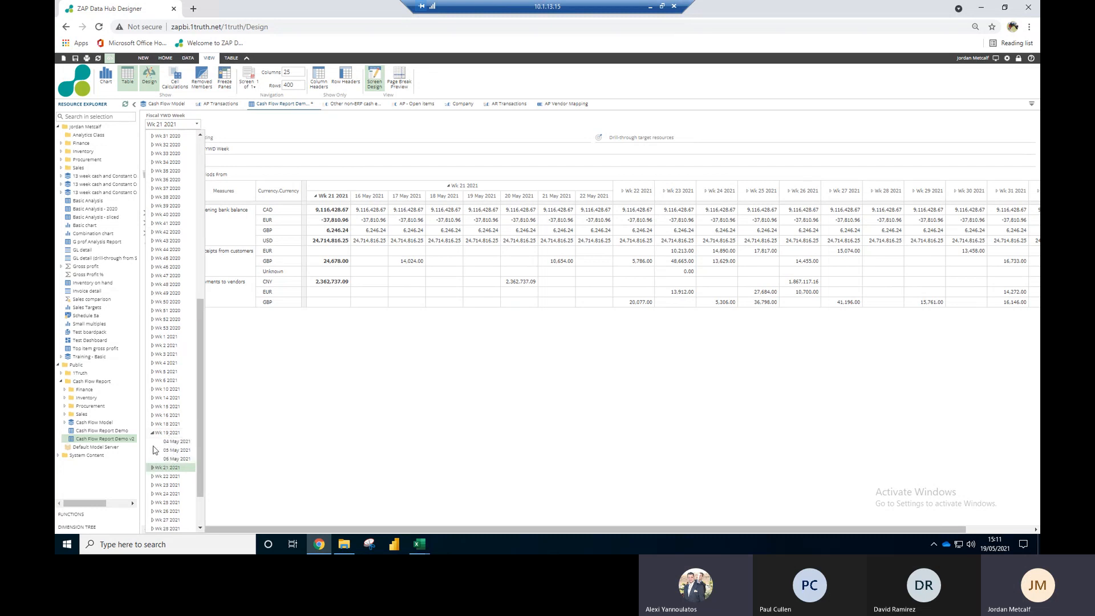
pyautogui.click(151, 467)
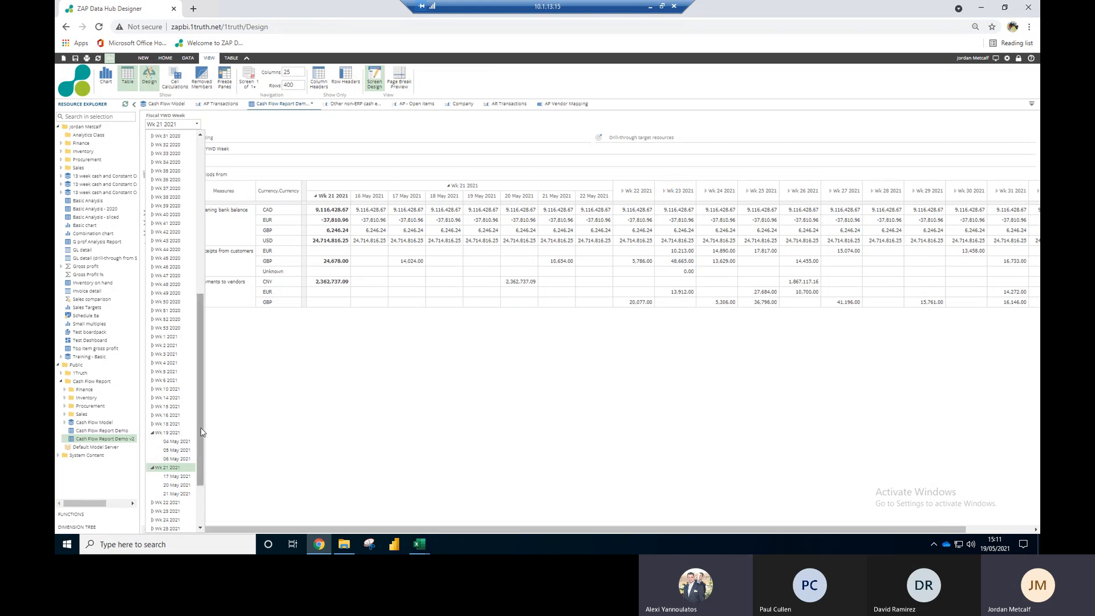
pyautogui.scroll(-1, 201, 431)
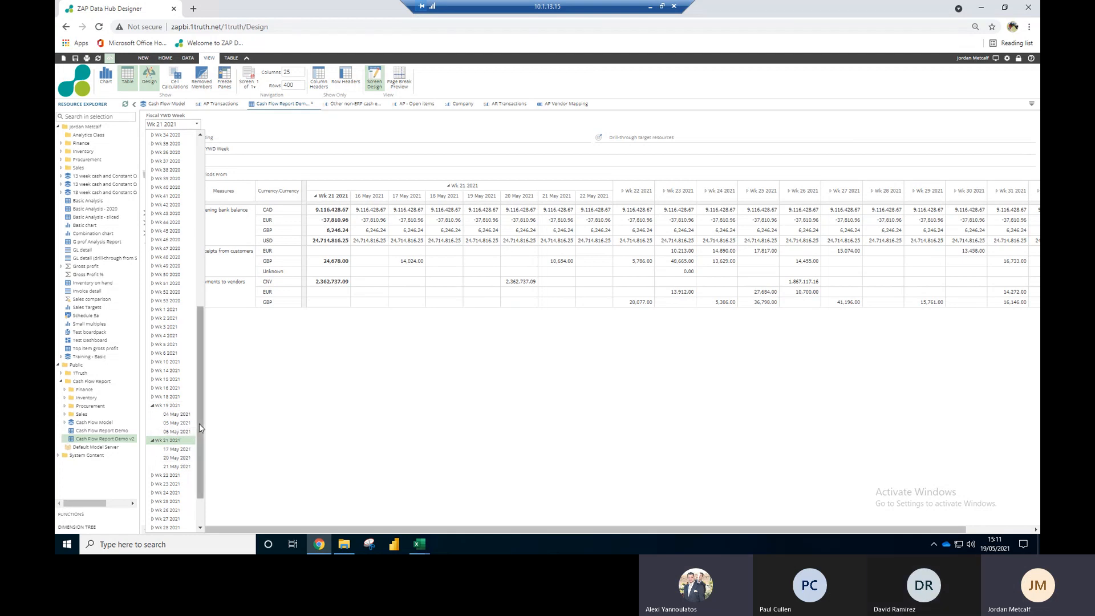
pyautogui.moveTo(199, 423); pyautogui.dragTo(197, 432)
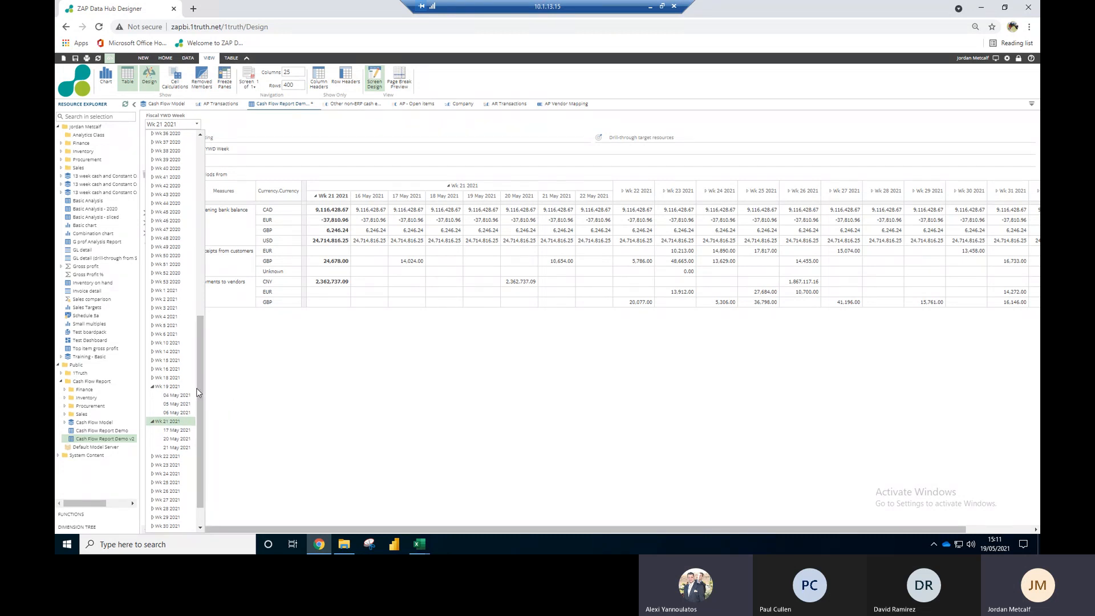
pyautogui.click(249, 417)
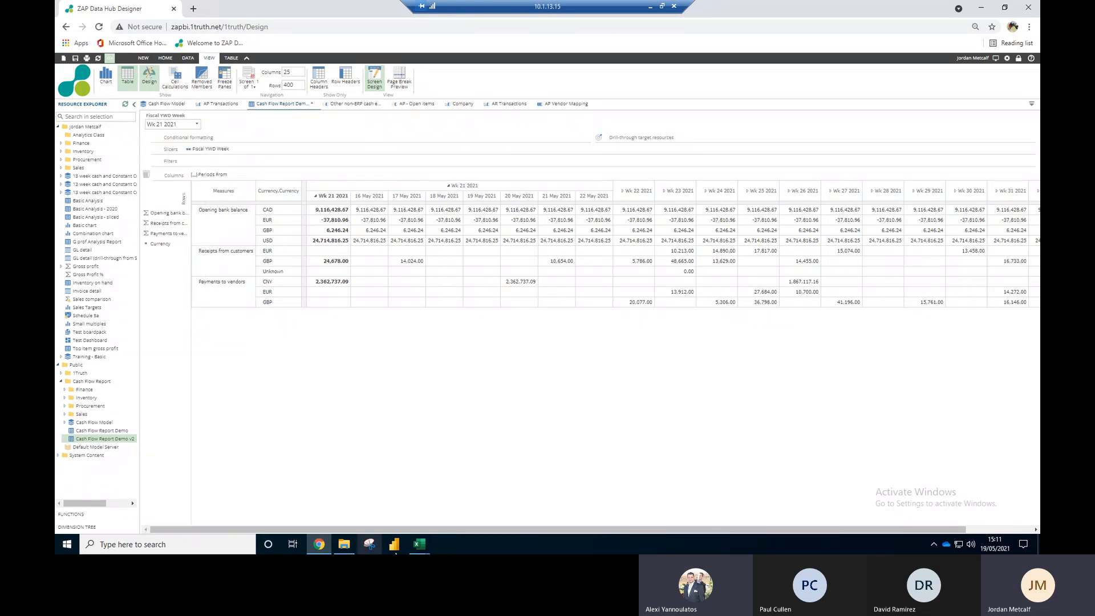
# Step: Switch back to the 13 week cash and Constant Currency examples workbook in Excel
pyautogui.click(419, 544)
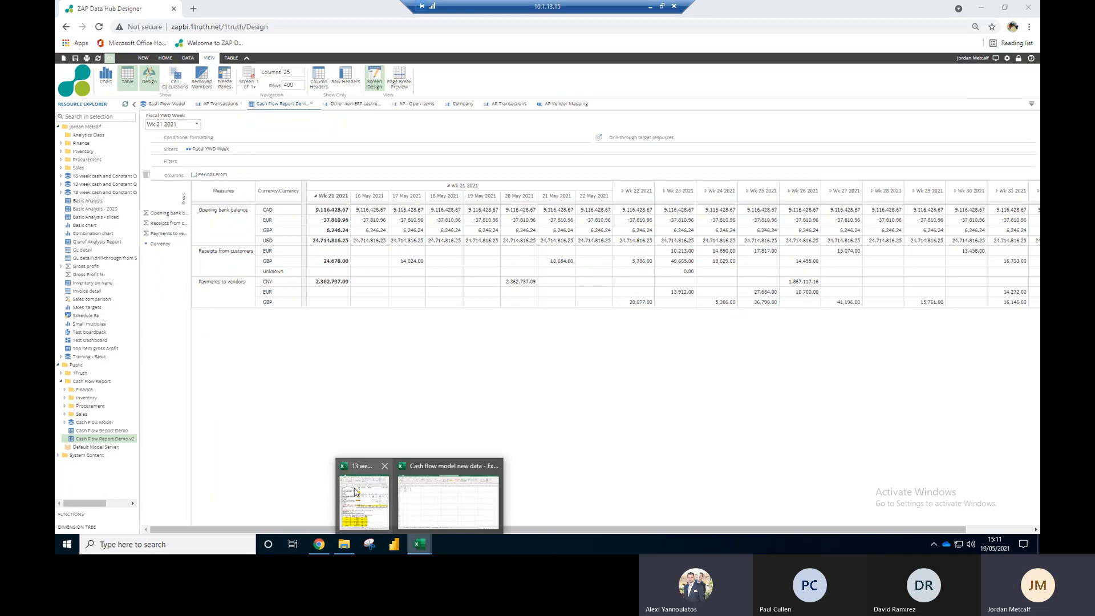
# Step: Switch to the 13 week cash workbook in Excel and inspect the weekly customer receipts and vendor payments in the forecast table
pyautogui.click(354, 491)
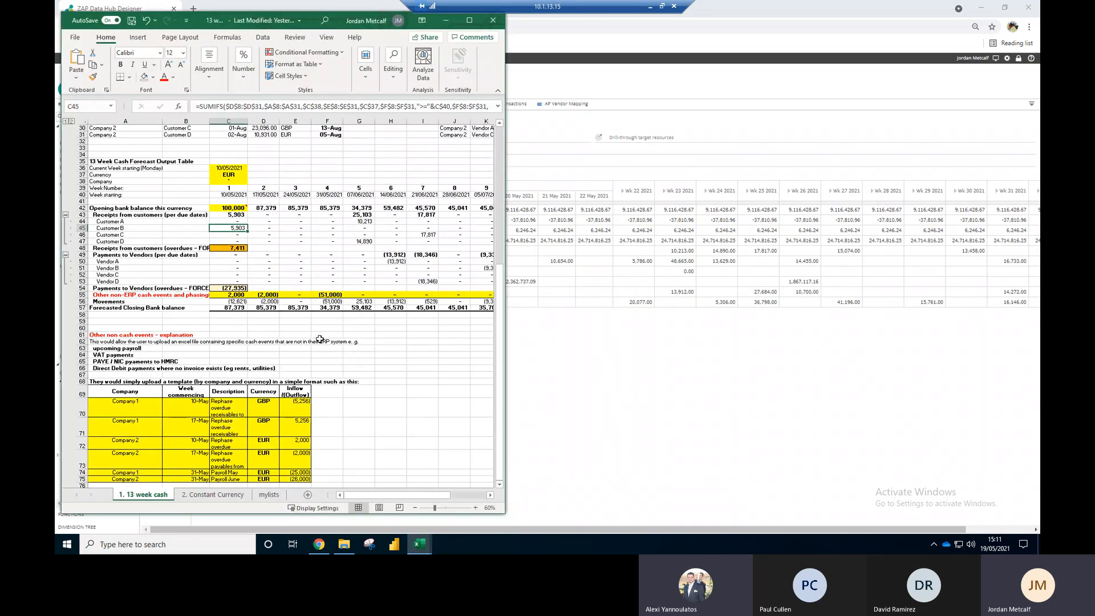
pyautogui.click(269, 227)
pyautogui.moveTo(269, 227); pyautogui.dragTo(266, 275)
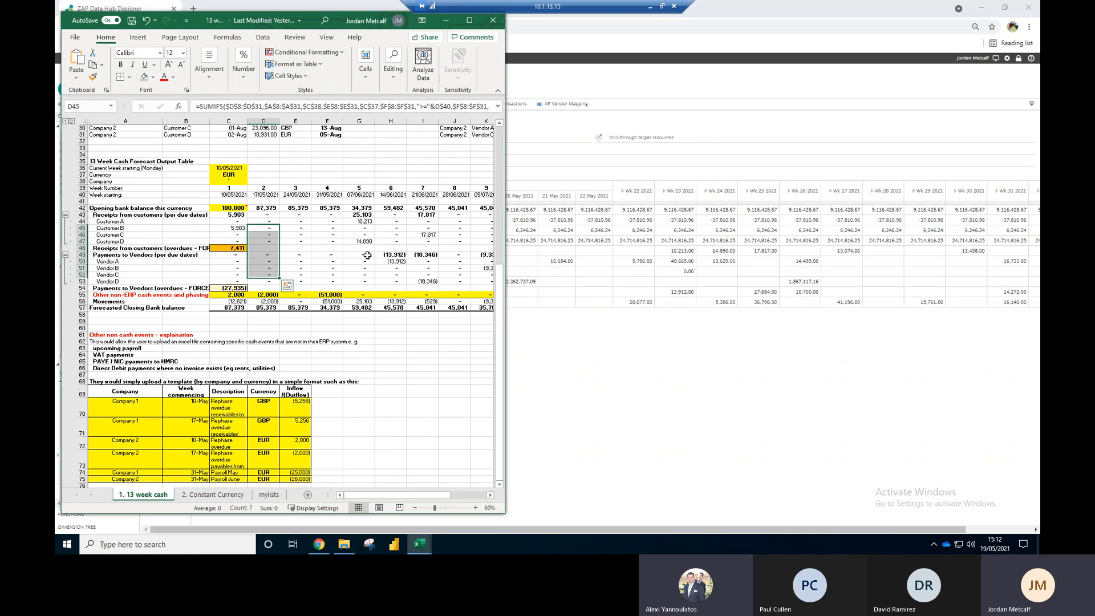
pyautogui.click(329, 249)
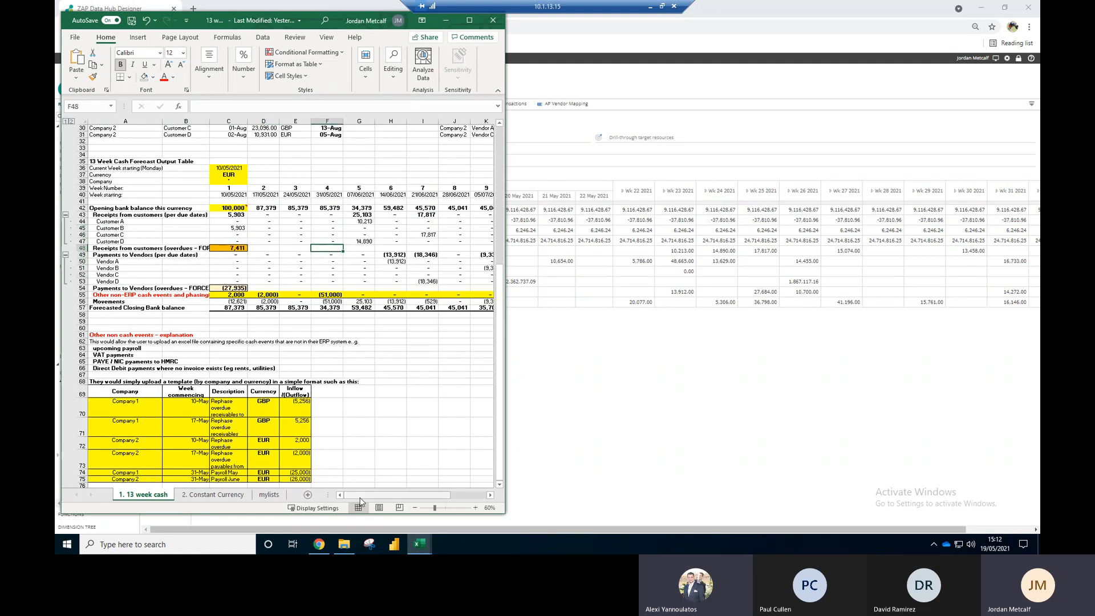
pyautogui.moveTo(358, 209); pyautogui.dragTo(363, 255)
pyautogui.click(364, 260)
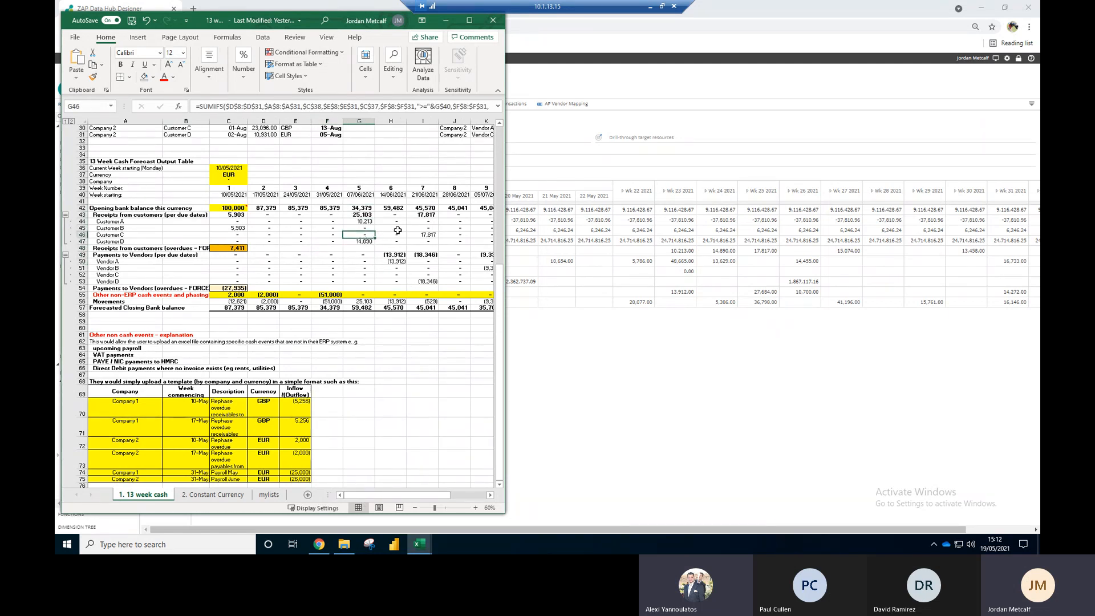
# Step: Return to the Cash Flow Report Demo in the browser and set its Fiscal YWD Week slicer to Wk 24 2021
pyautogui.click(573, 383)
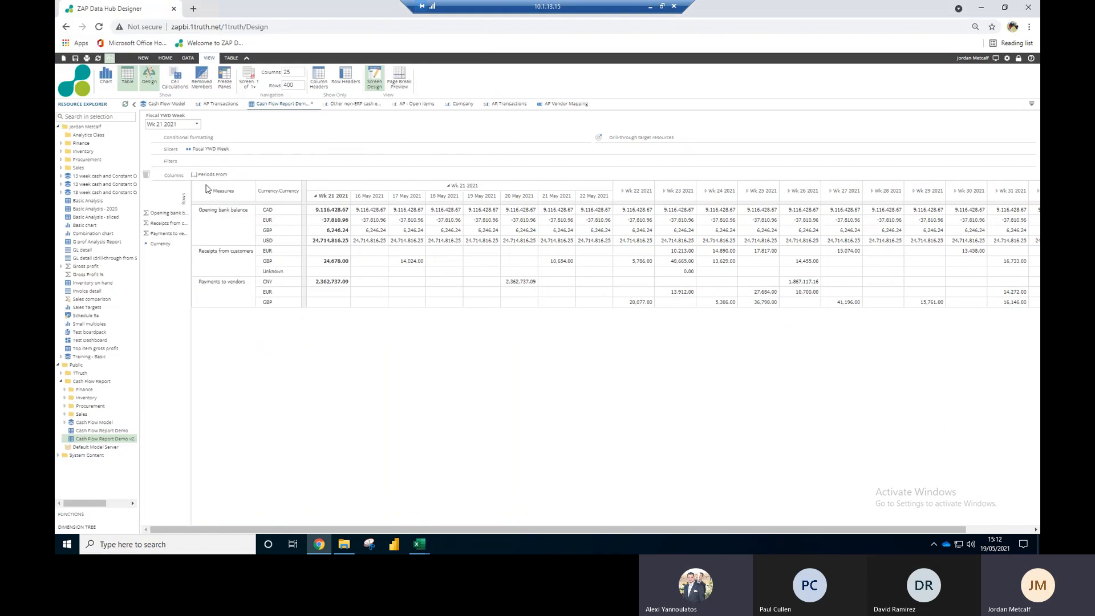
pyautogui.click(196, 125)
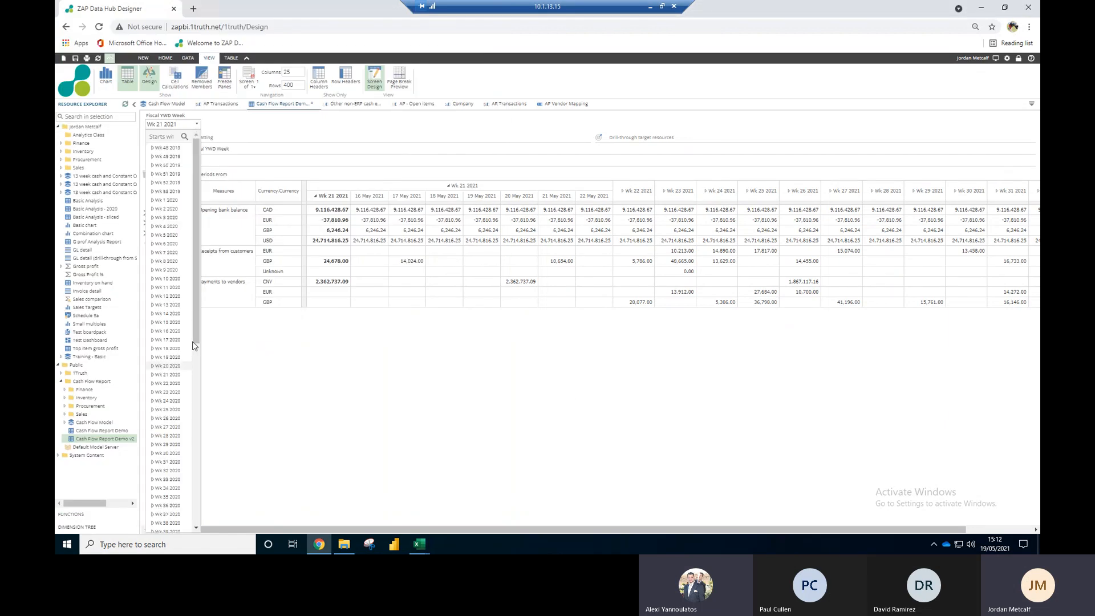
pyautogui.moveTo(195, 347); pyautogui.dragTo(201, 514)
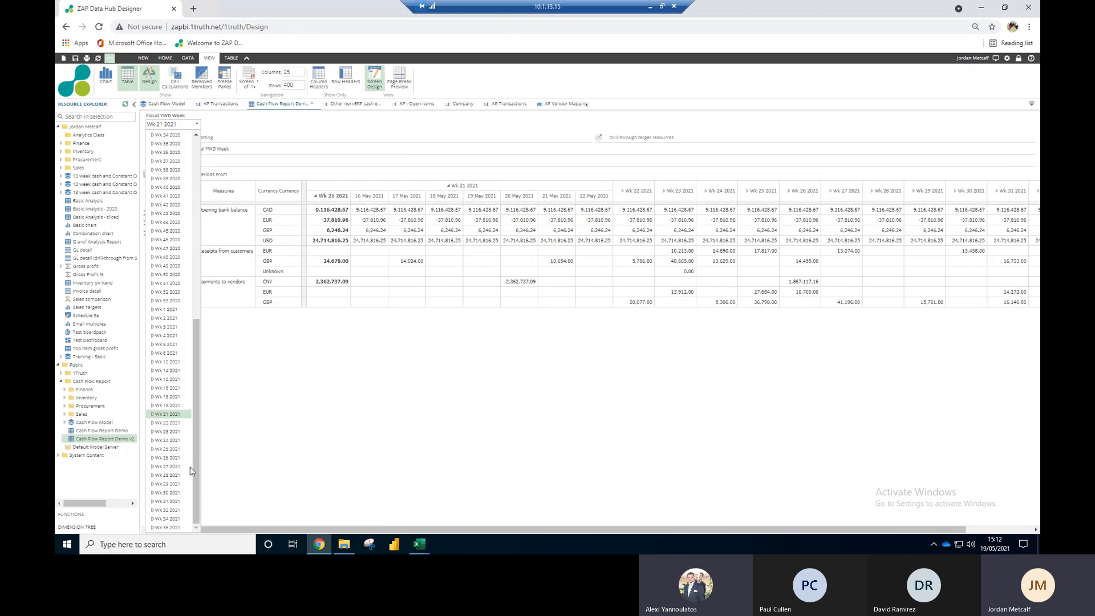
pyautogui.click(152, 433)
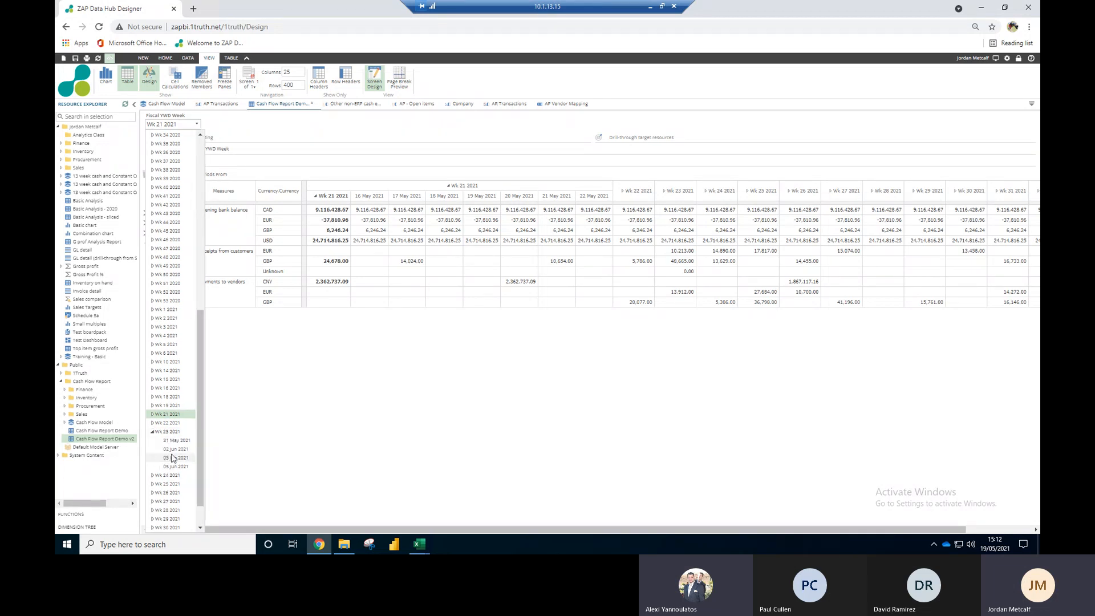
pyautogui.click(153, 475)
pyautogui.click(179, 476)
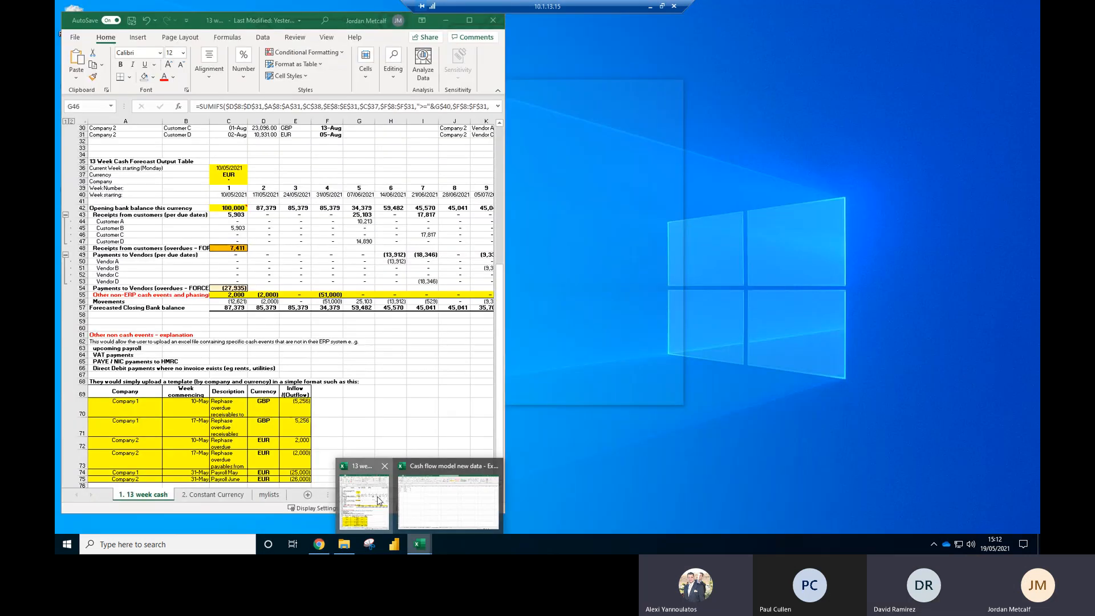
# Step: Place the 13 week cash workbook beside the report and compare the Customer D and Customer C receipts with the report's weekly figures
pyautogui.click(367, 497)
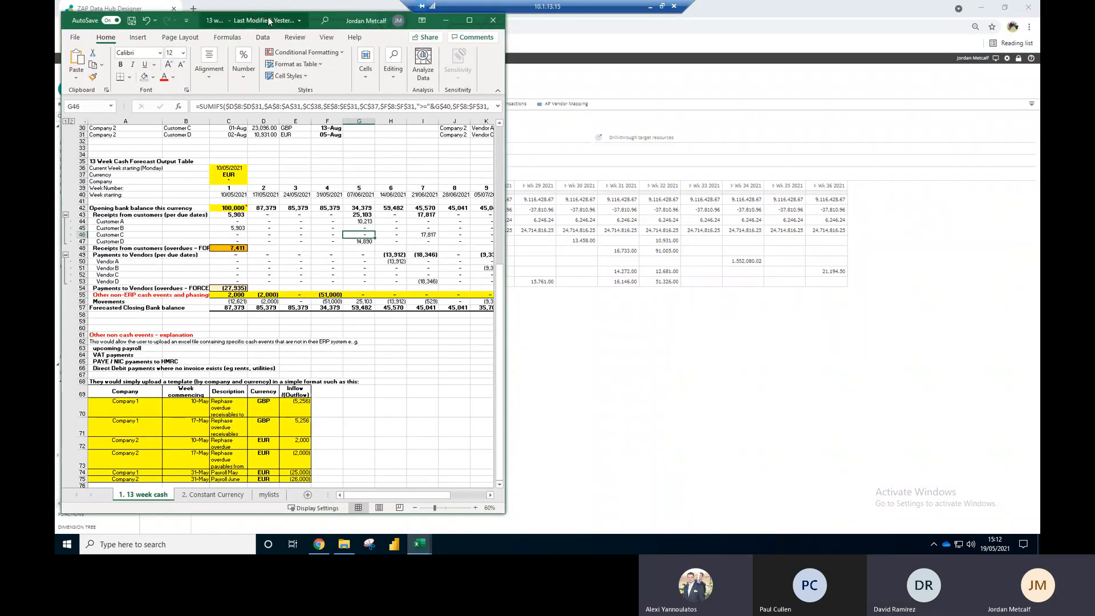
pyautogui.moveTo(231, 20); pyautogui.dragTo(610, 29)
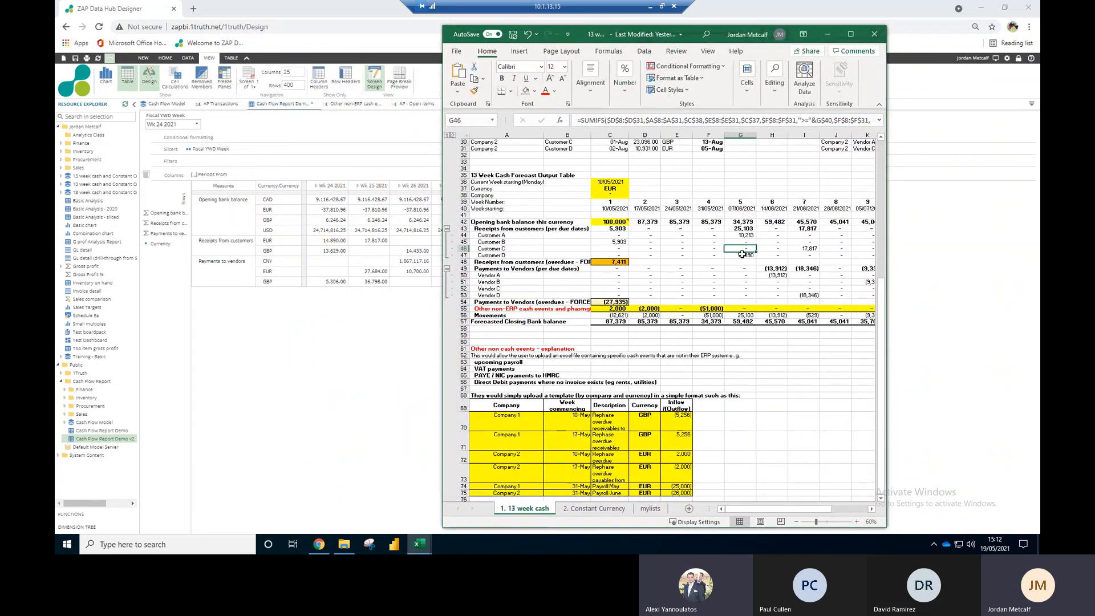
pyautogui.click(745, 256)
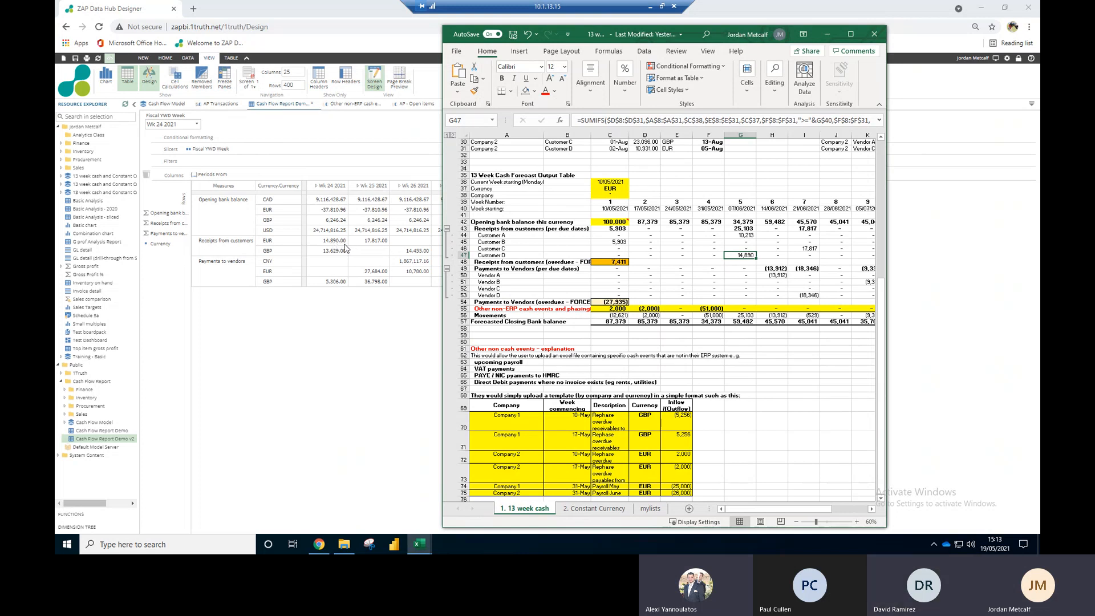
pyautogui.click(813, 248)
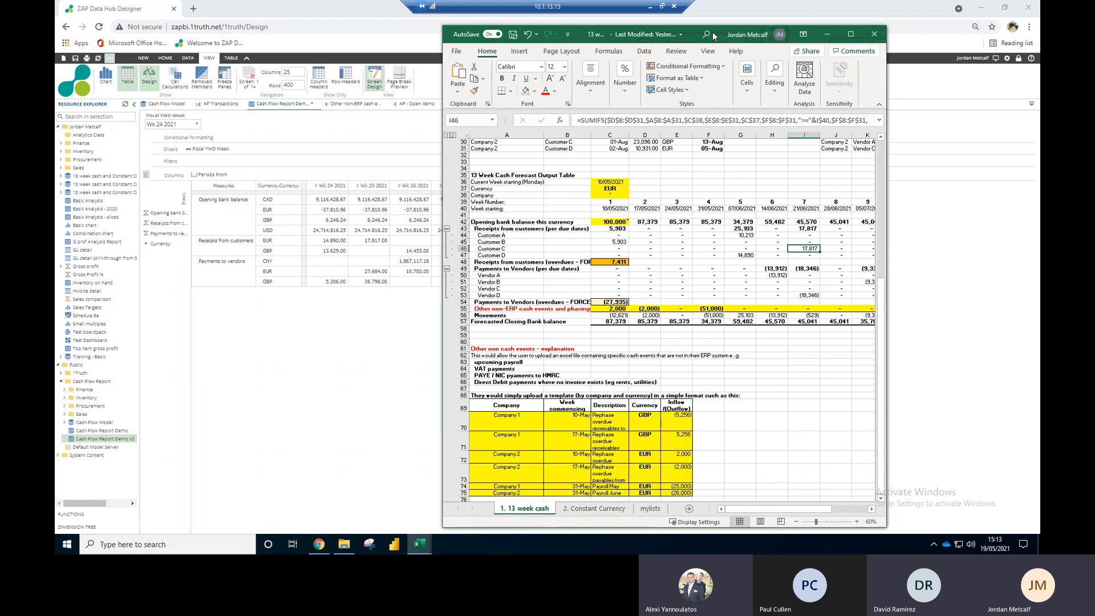
pyautogui.moveTo(727, 31); pyautogui.dragTo(794, 28)
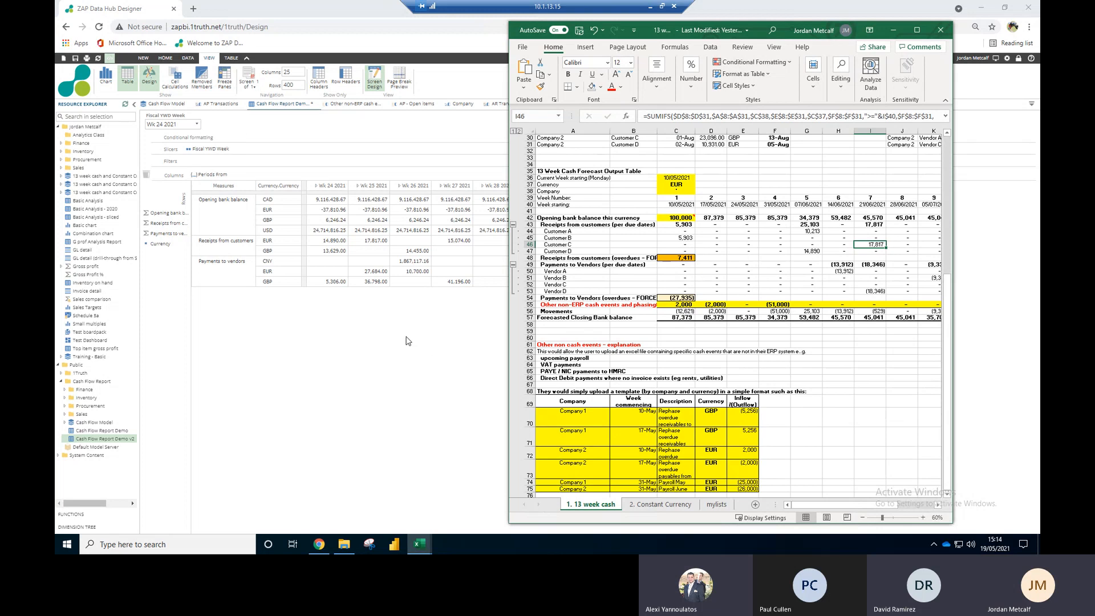
# Step: Return to the cash flow report and expand the Wk 24 2021 column into its individual days
pyautogui.click(316, 190)
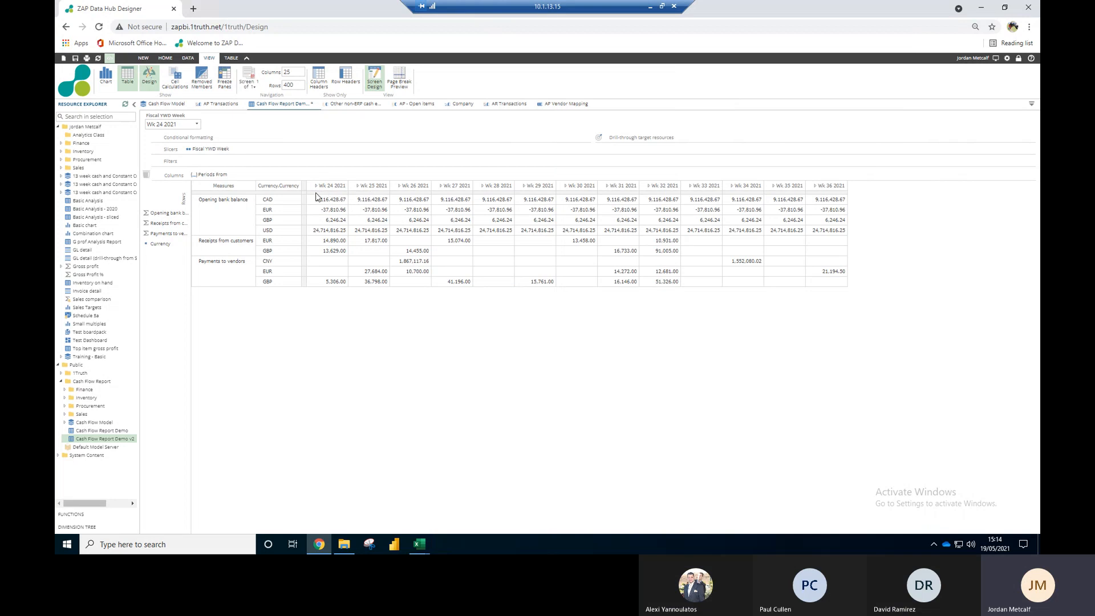
pyautogui.click(316, 193)
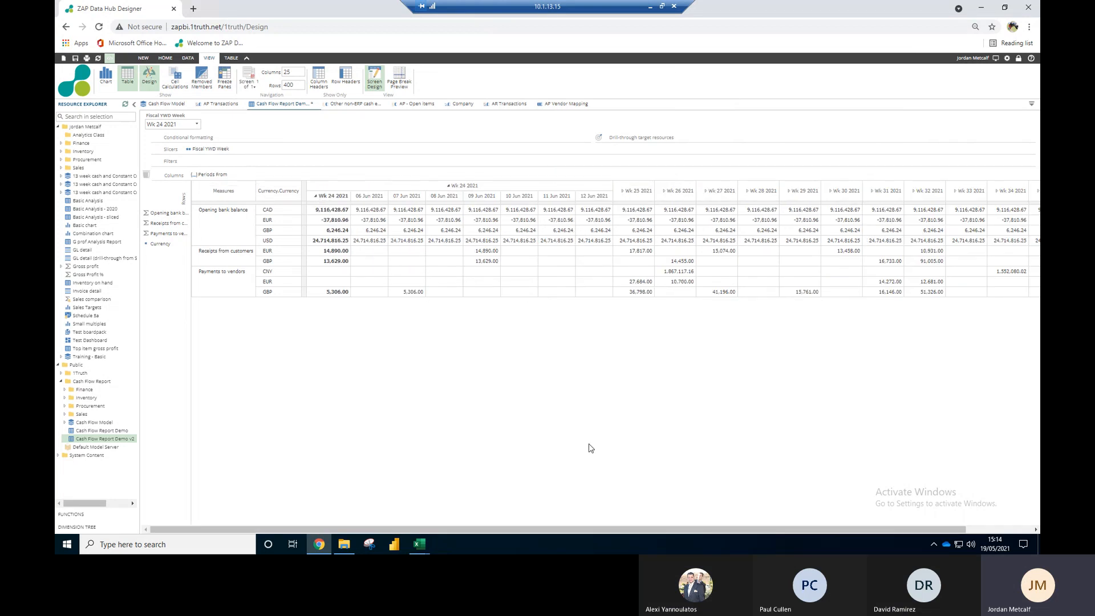
pyautogui.moveTo(547, 532); pyautogui.dragTo(551, 533)
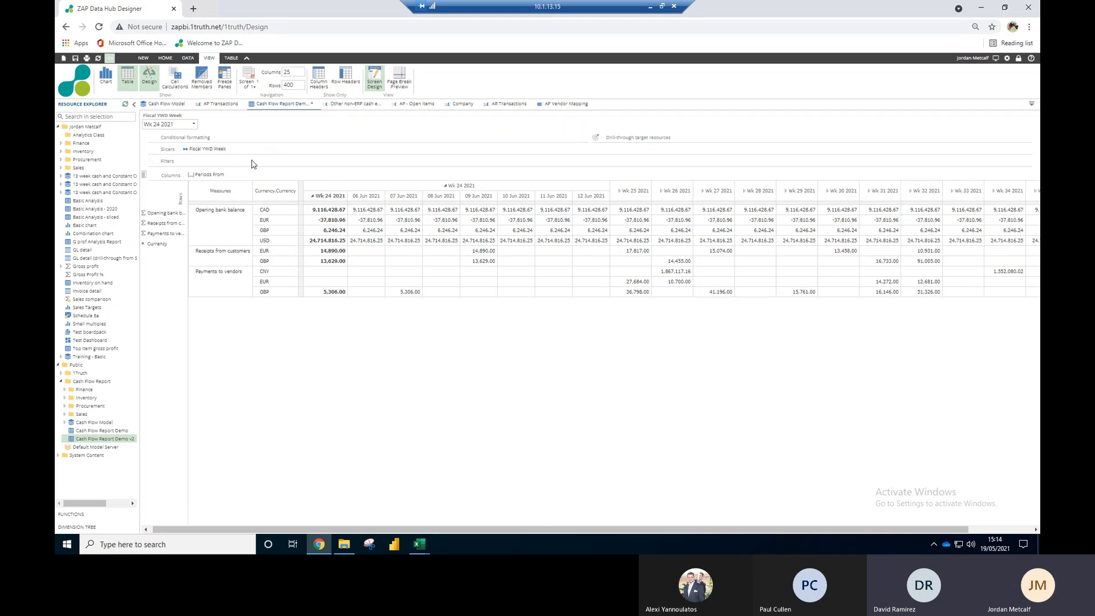
# Step: Show the Cash Flow Model's dimension tree for the report and expand the Date dimension to view its calendar hierarchies
pyautogui.click(79, 517)
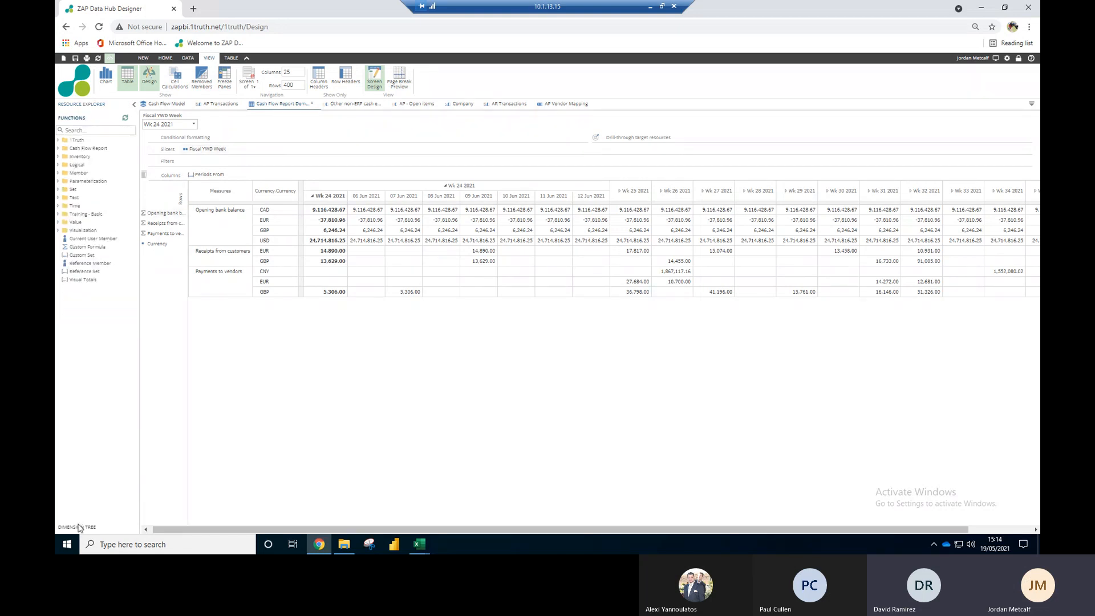
pyautogui.click(165, 106)
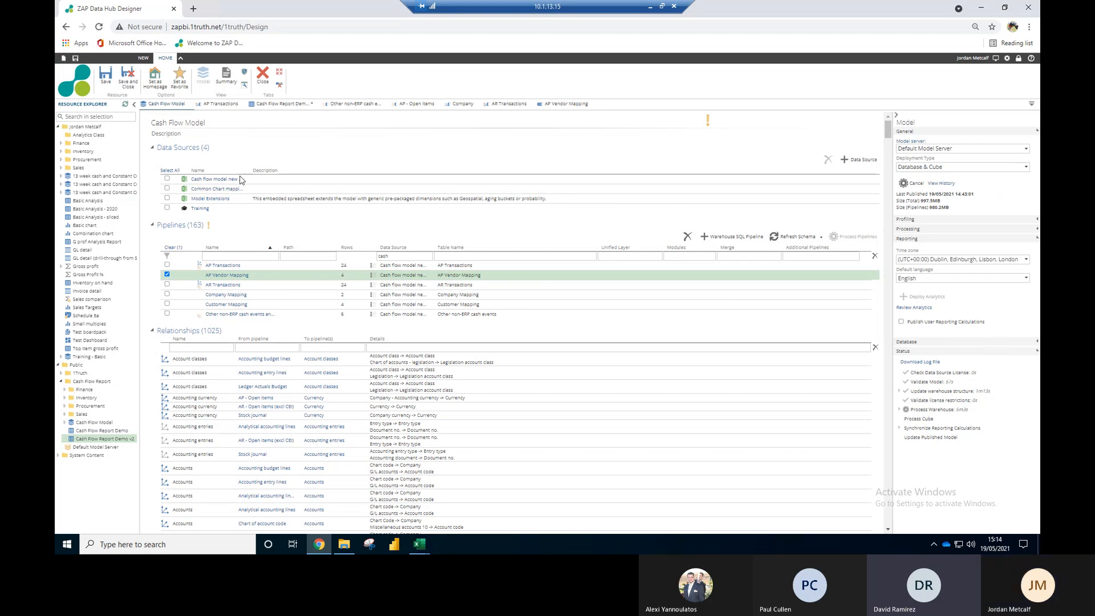
pyautogui.click(287, 106)
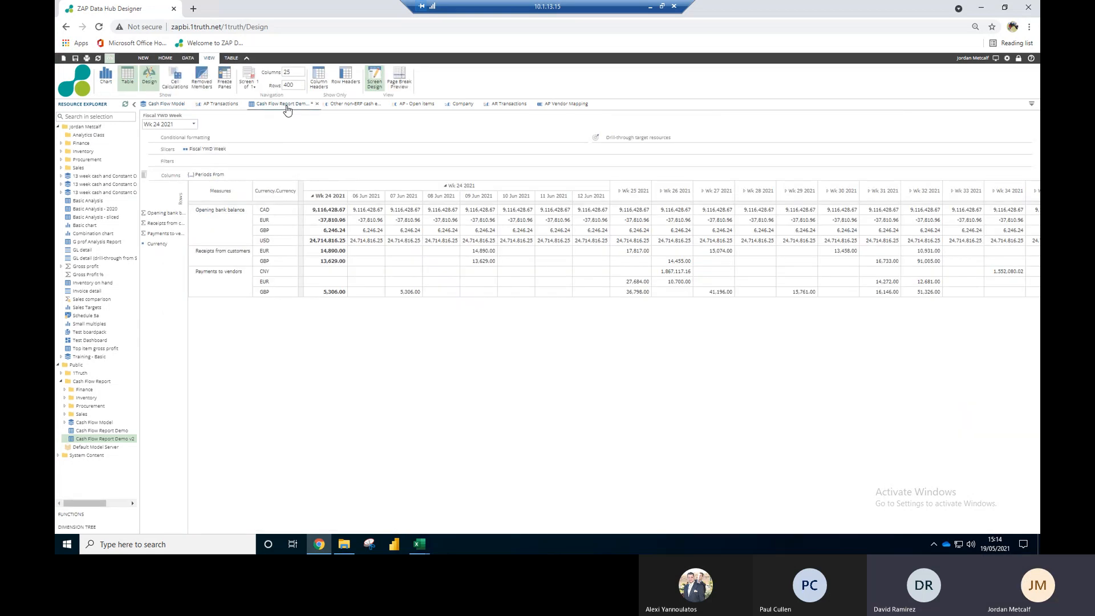
pyautogui.click(77, 526)
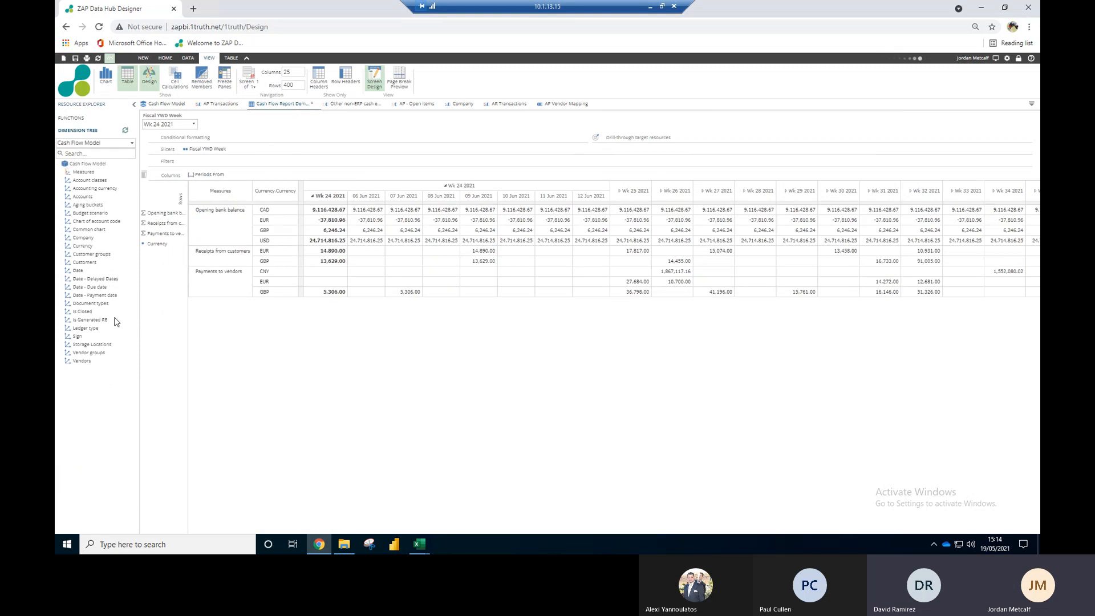
pyautogui.click(81, 271)
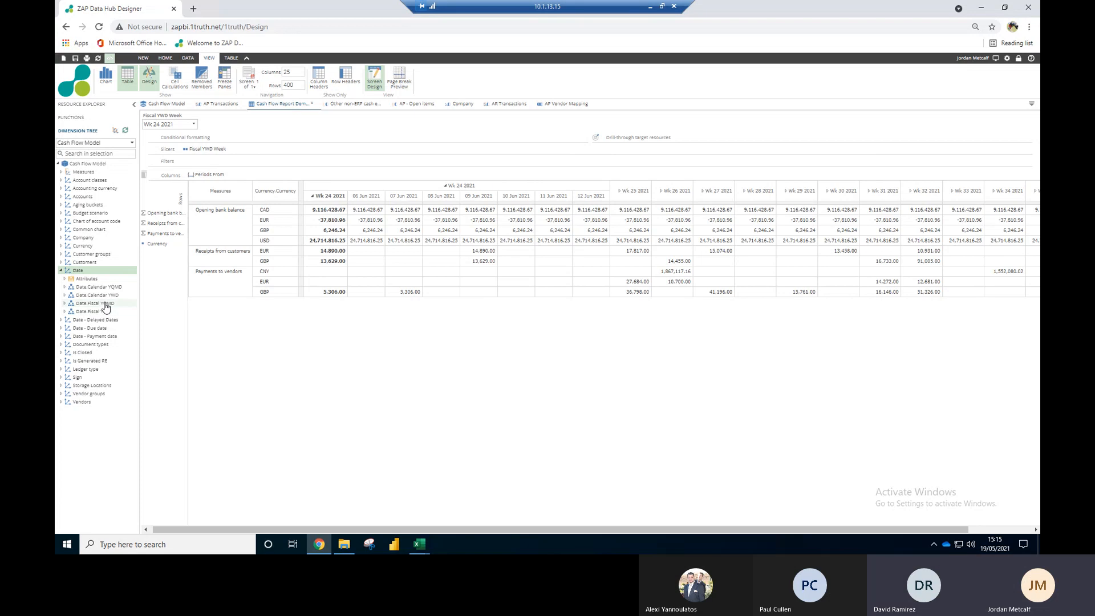
# Step: In the Cash Flow Model, clear the pipelines' data source filter and filter the pipeline names by "date"
pyautogui.click(185, 106)
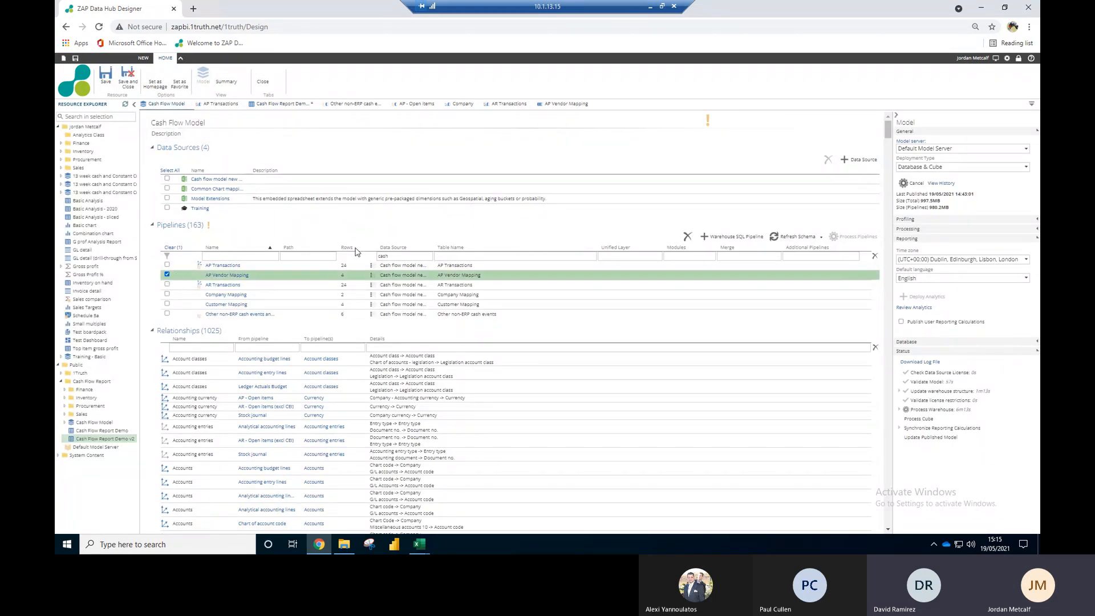
pyautogui.click(395, 257)
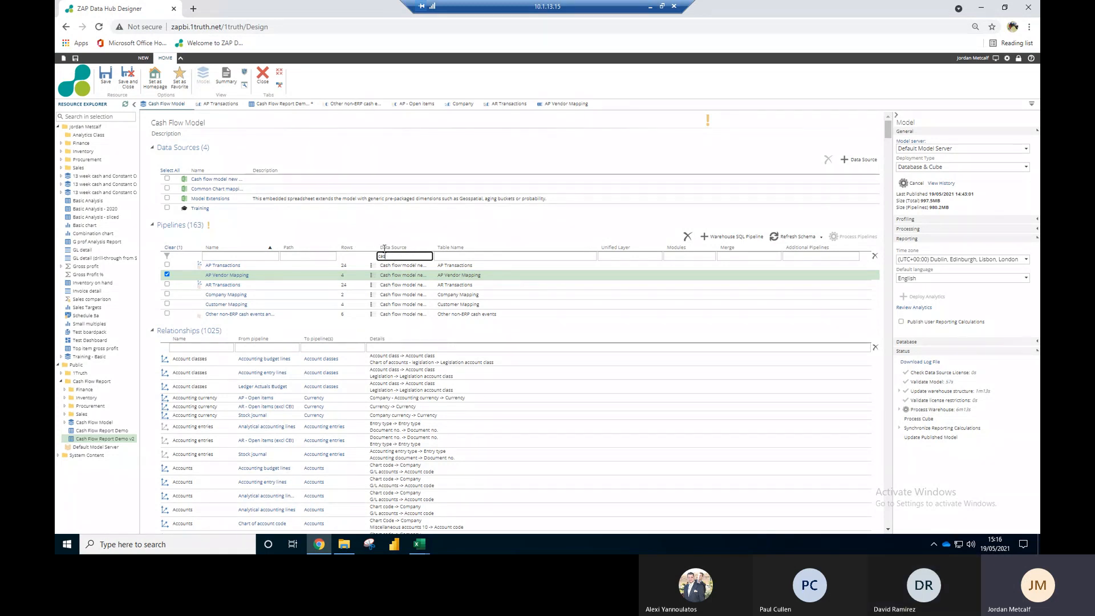
pyautogui.press('BackSpace')
pyautogui.press('BackSpace')
pyautogui.press('BackSpace')
pyautogui.click(219, 256)
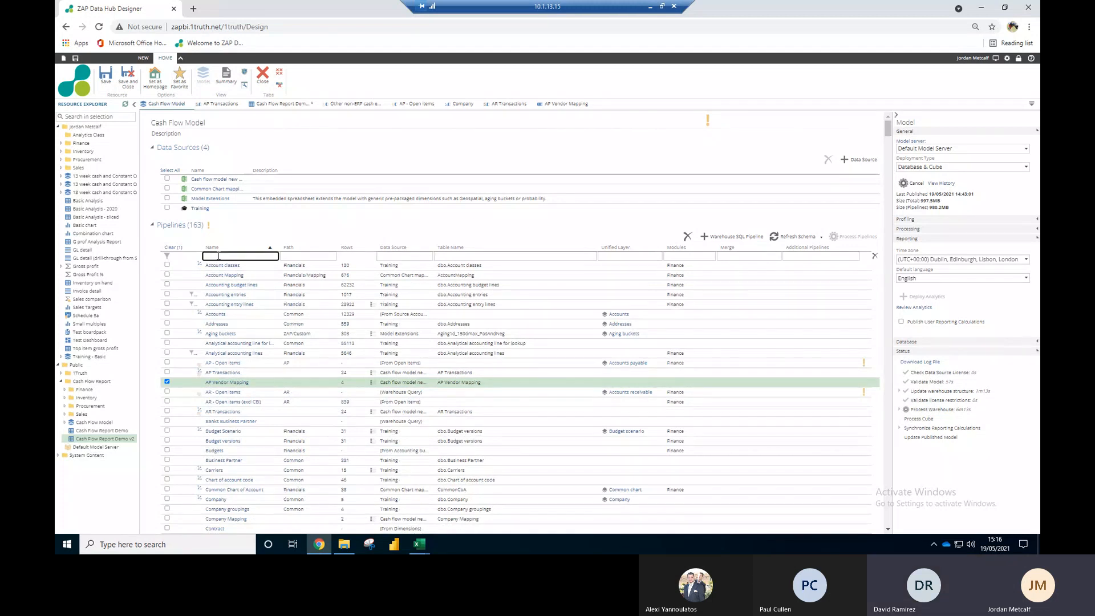
pyautogui.write('dat')
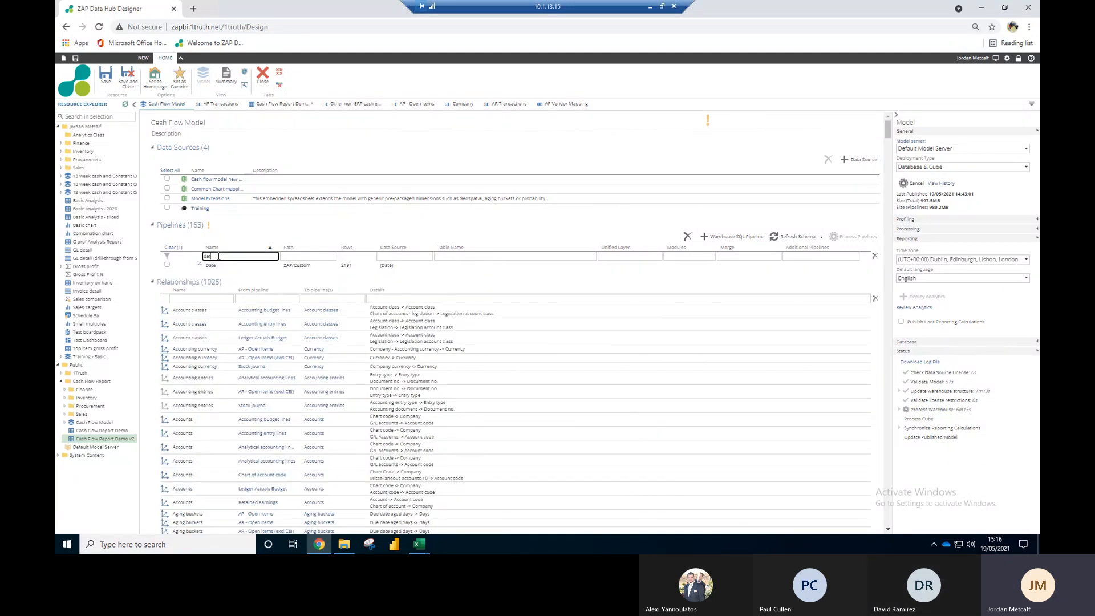
pyautogui.write('e')
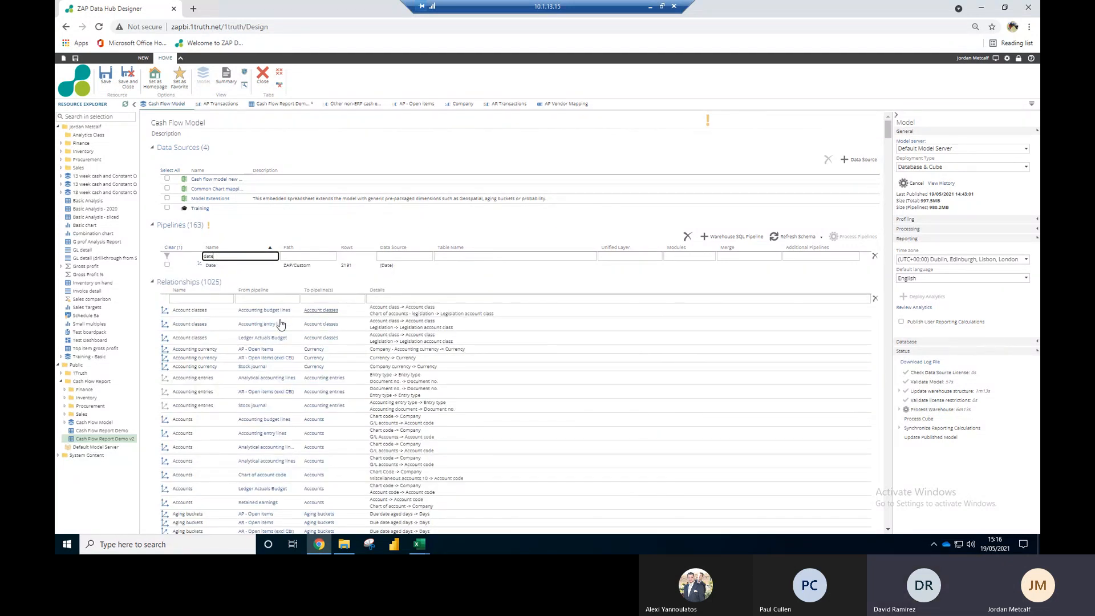
# Step: Open the Date pipeline's source definition and review the fiscal calendar settings of the Fiscal YWD calendar, including the first day of the week
pyautogui.click(212, 267)
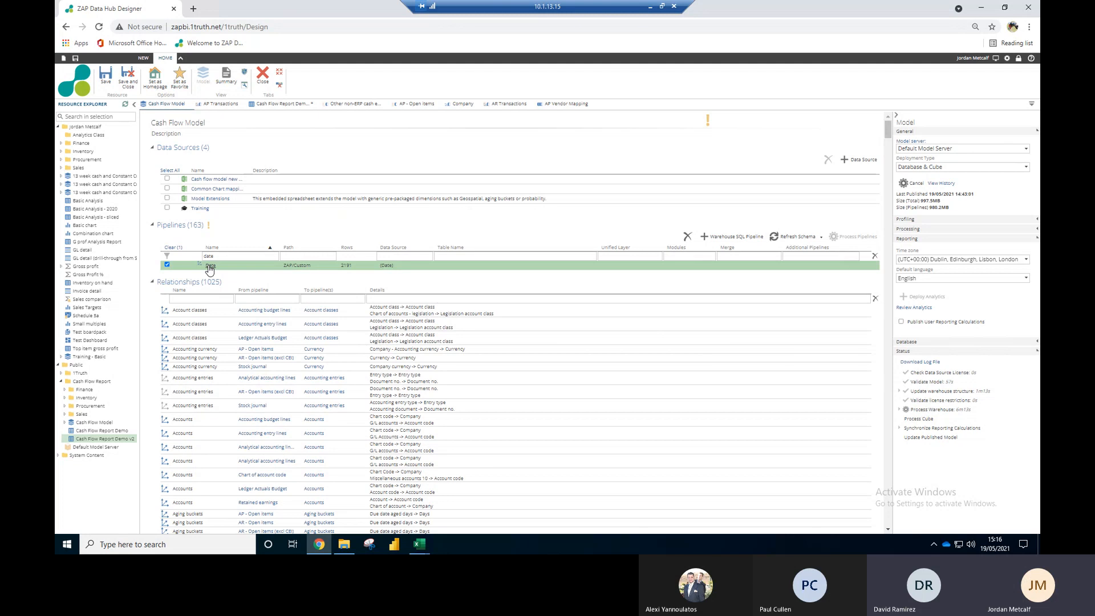
pyautogui.click(210, 266)
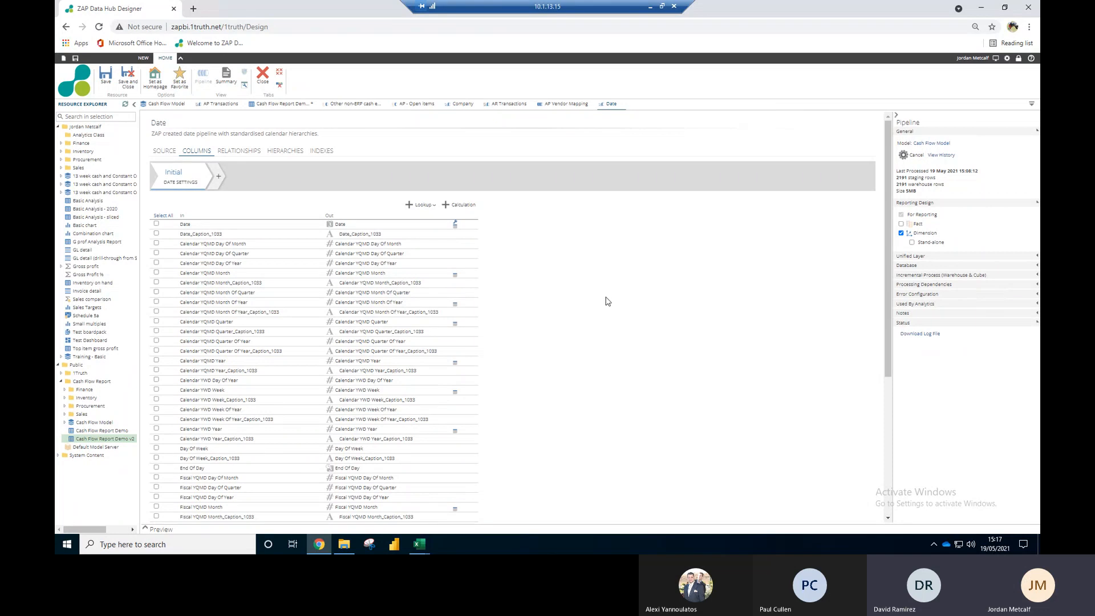
pyautogui.click(167, 152)
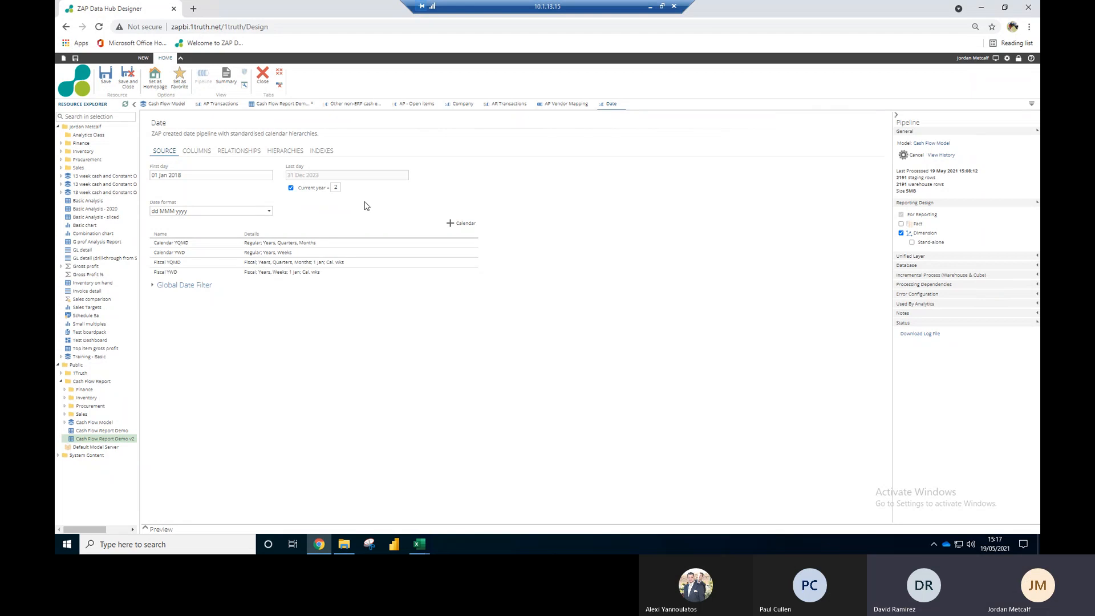
pyautogui.click(178, 272)
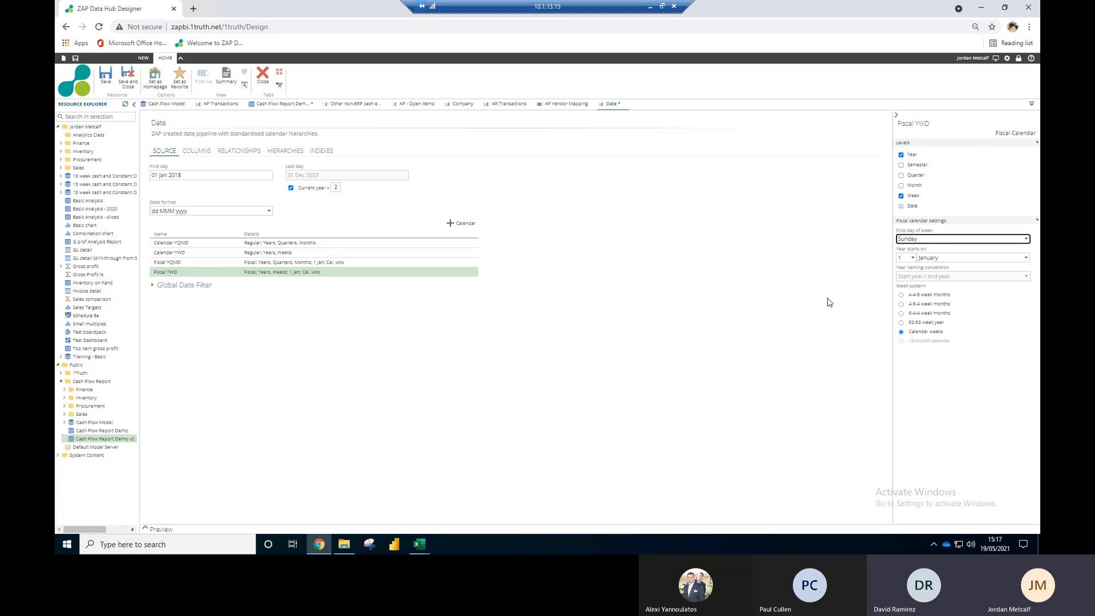
pyautogui.click(867, 327)
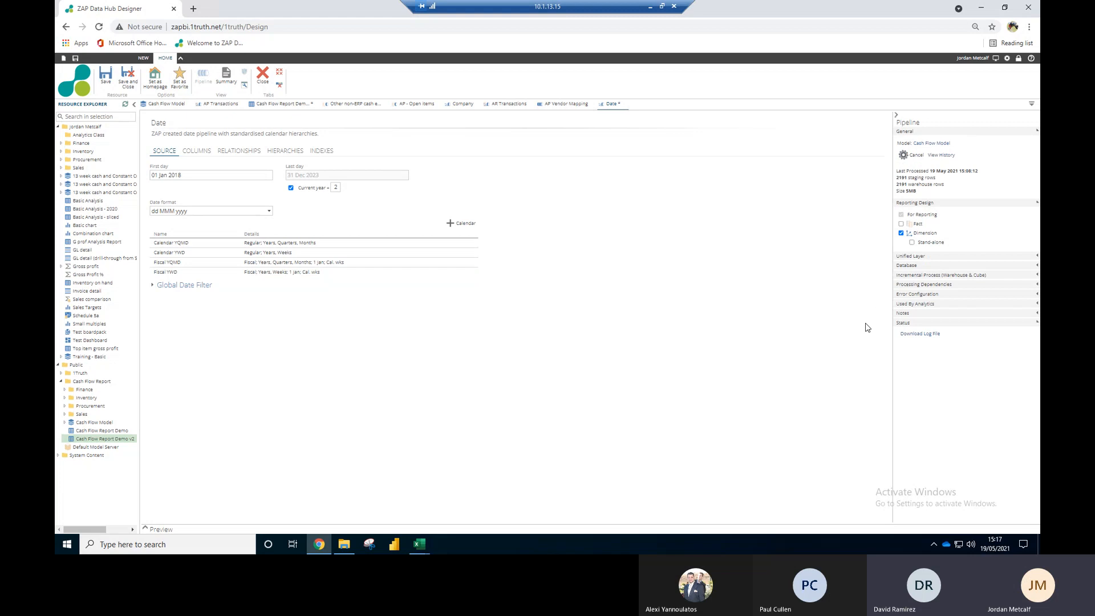
pyautogui.click(263, 274)
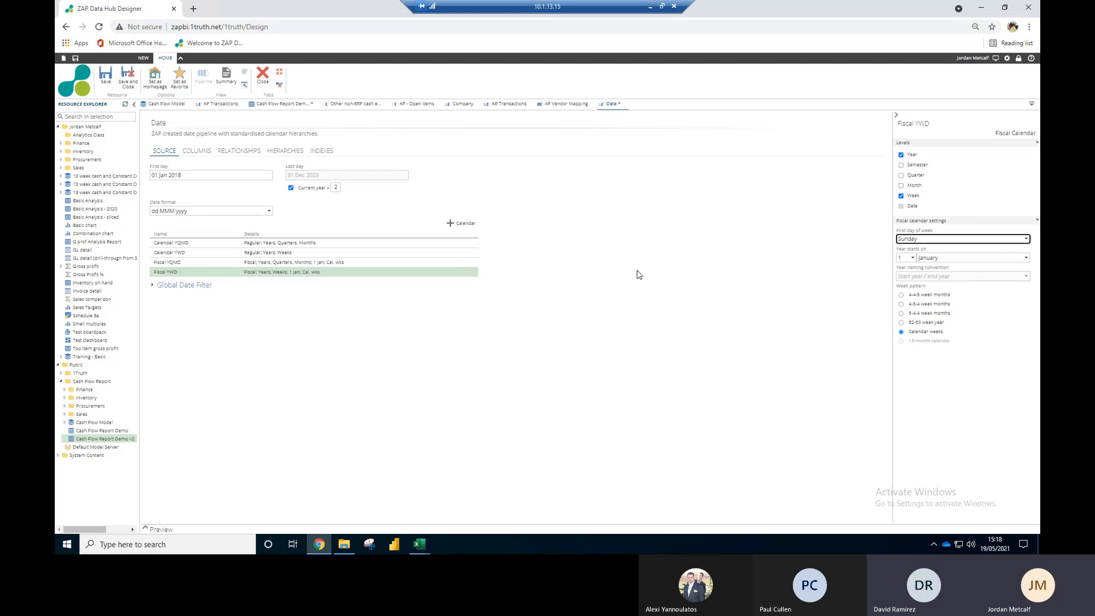
# Step: Reload the data hub designer and open the Cash Flow Model from the public Cash Flow Report folder
pyautogui.click(98, 26)
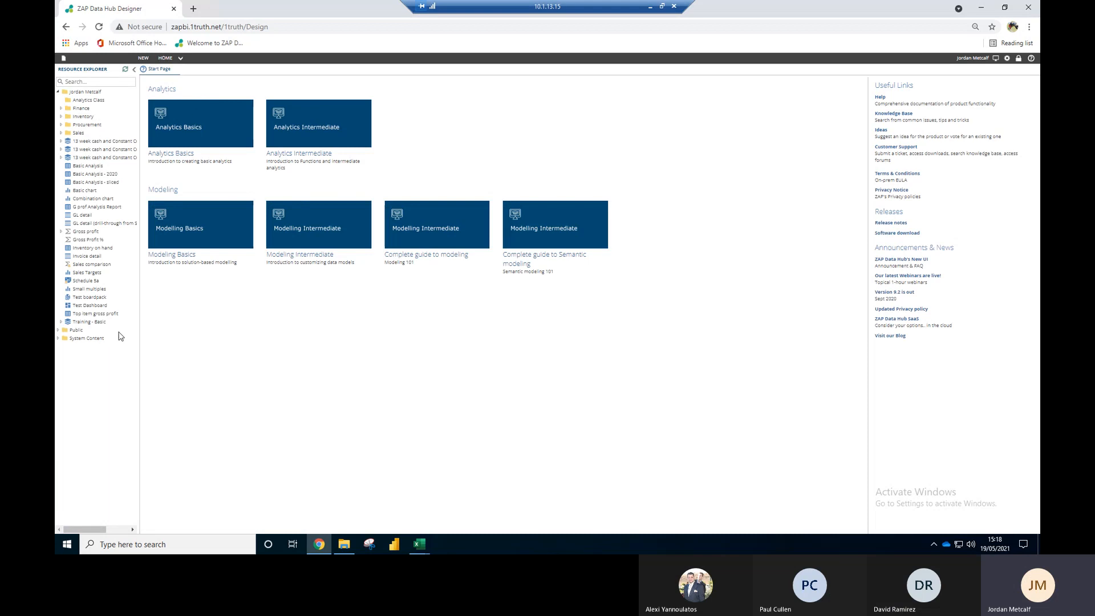
pyautogui.click(58, 330)
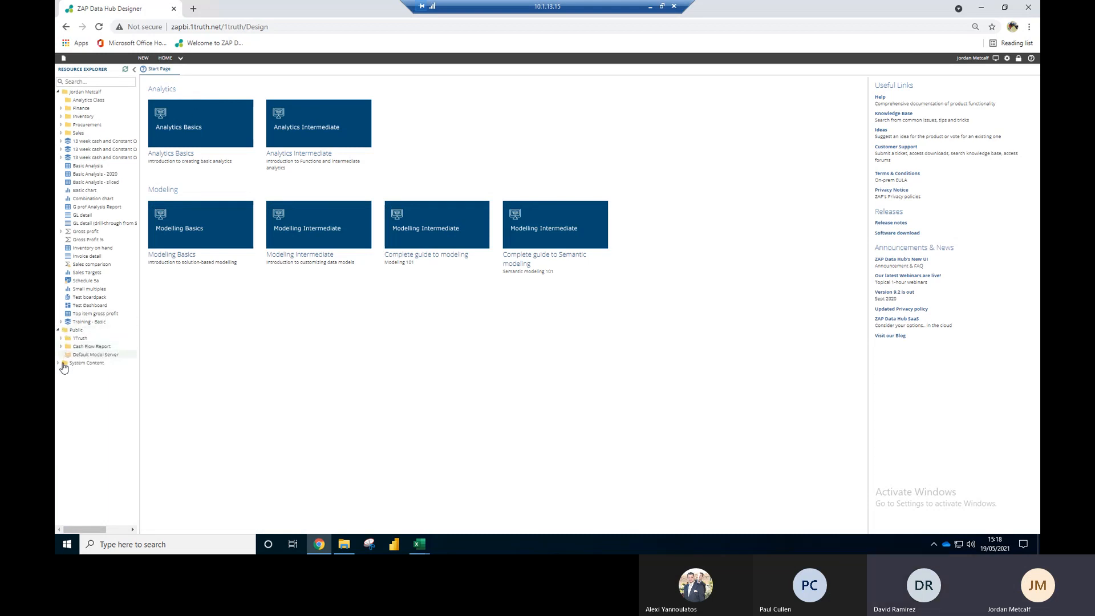
pyautogui.click(61, 346)
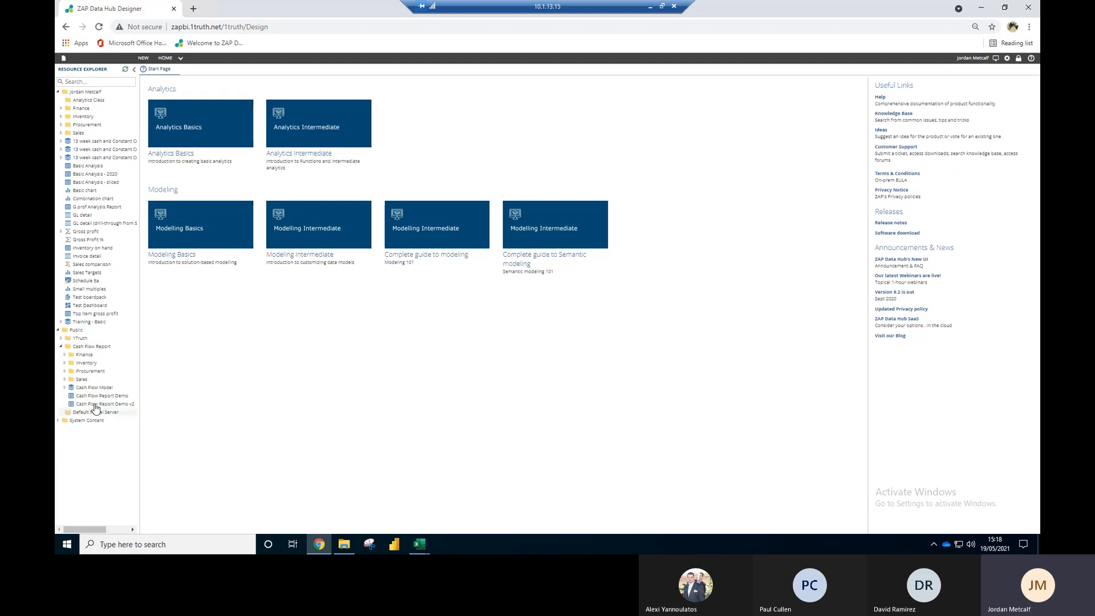
pyautogui.click(100, 387)
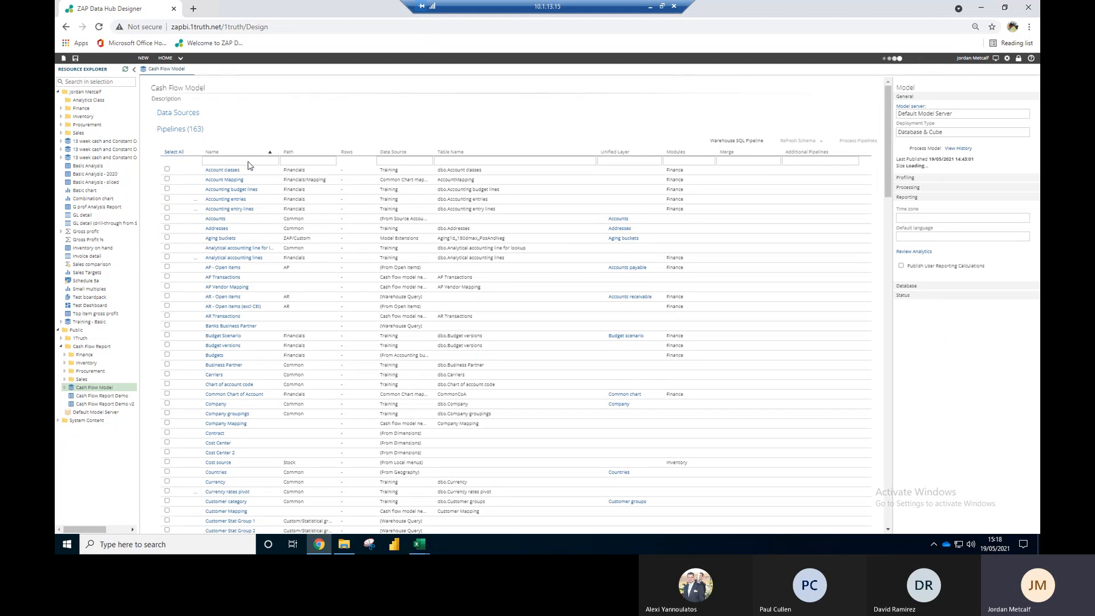
# Step: Filter the Cash Flow Model's pipeline names by "date" and open the Date pipeline to look through its columns
pyautogui.scroll(-1, 249, 166)
pyautogui.doubleClick(249, 165)
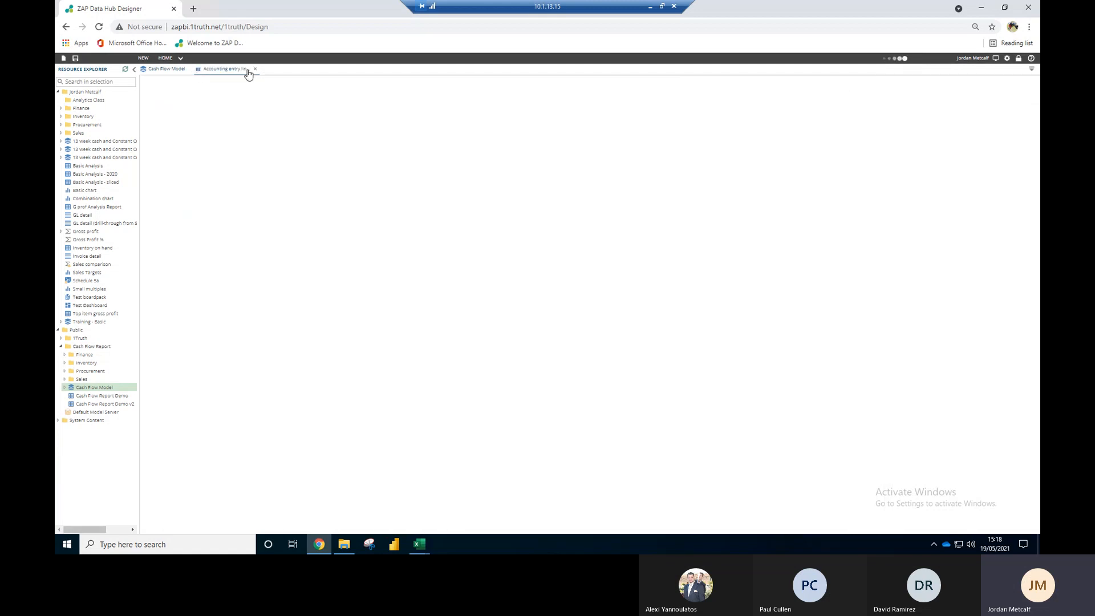
pyautogui.click(163, 70)
pyautogui.click(222, 112)
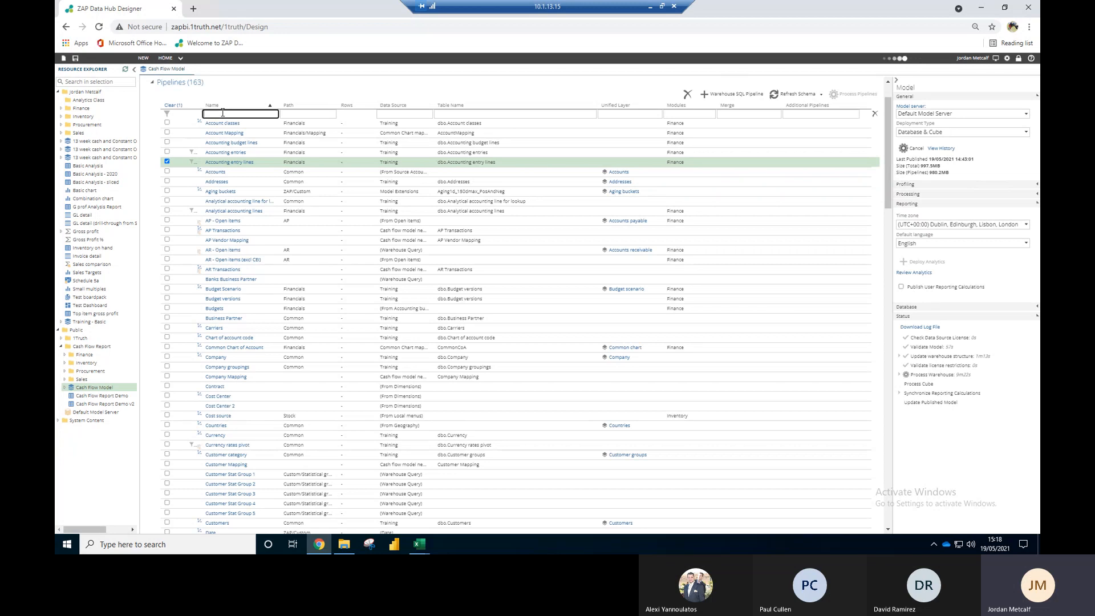
pyautogui.write('date')
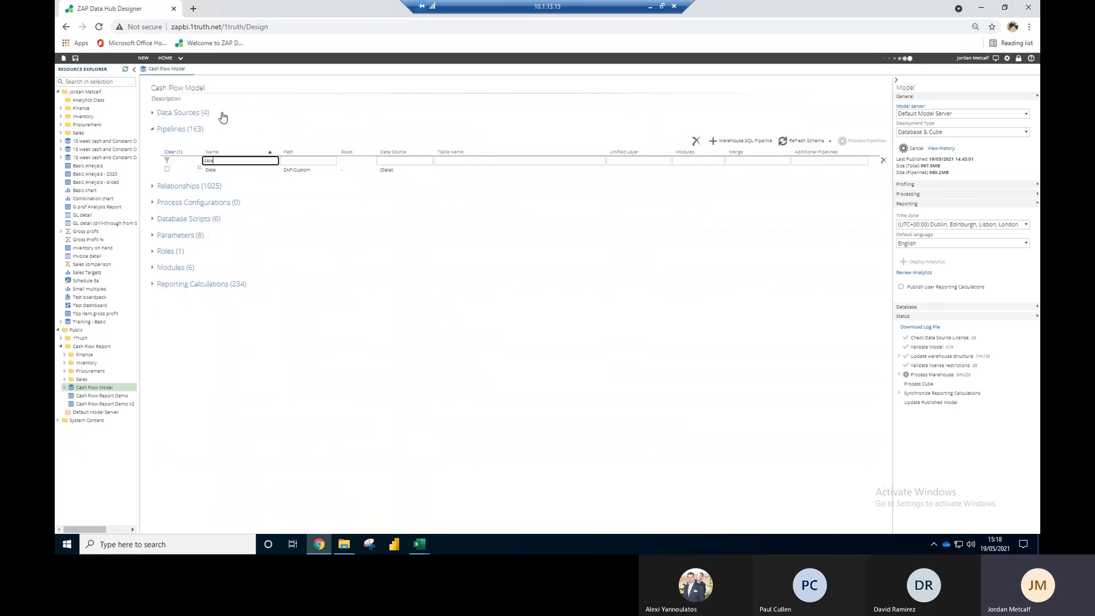
pyautogui.click(208, 171)
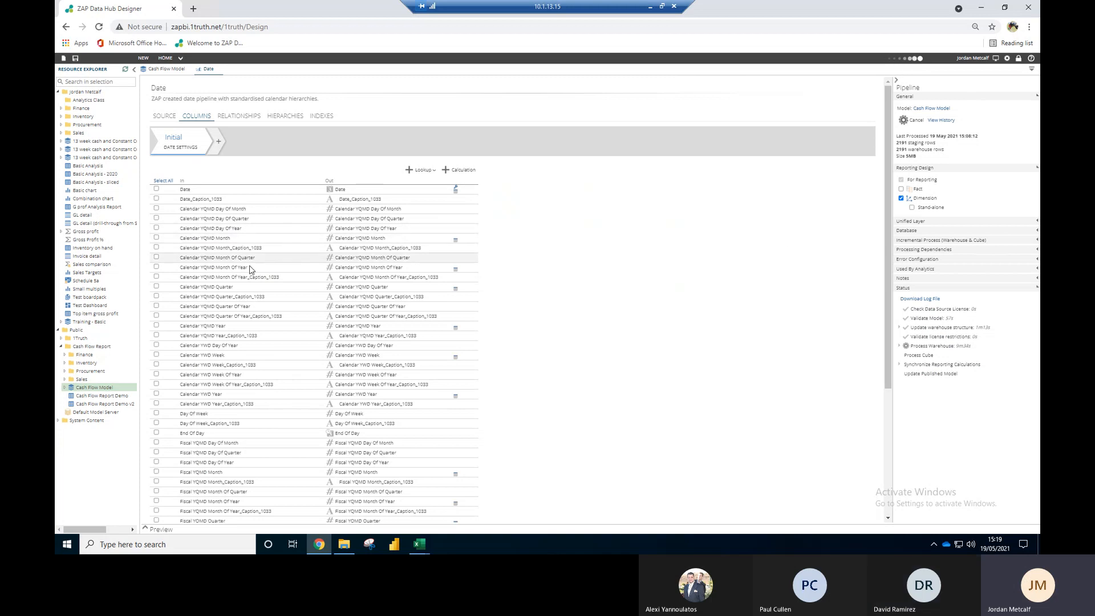
pyautogui.scroll(-3, 243, 274)
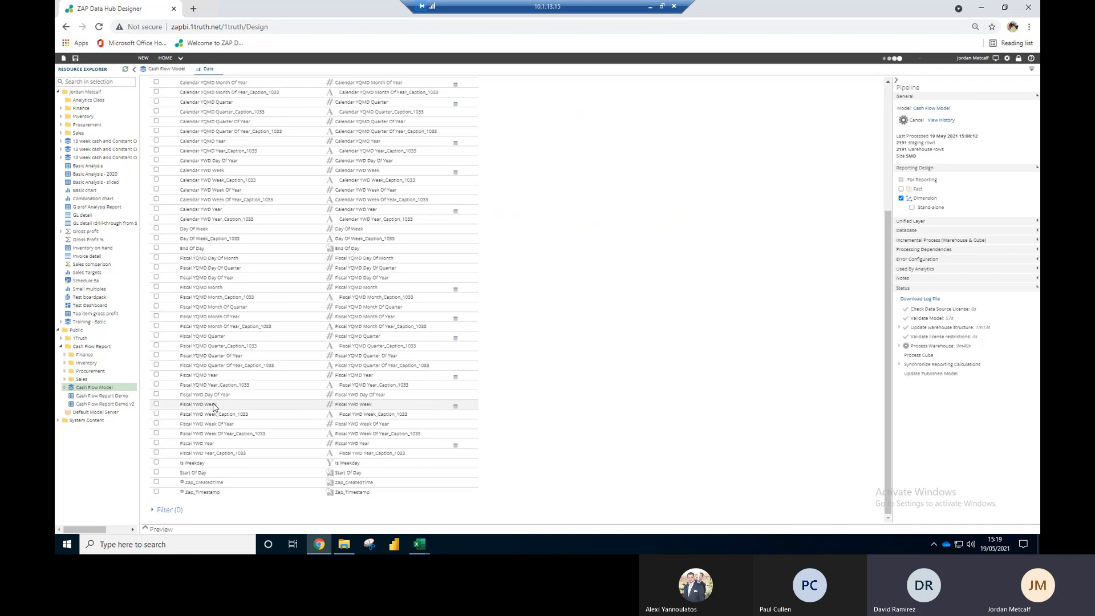
pyautogui.scroll(4, 233, 317)
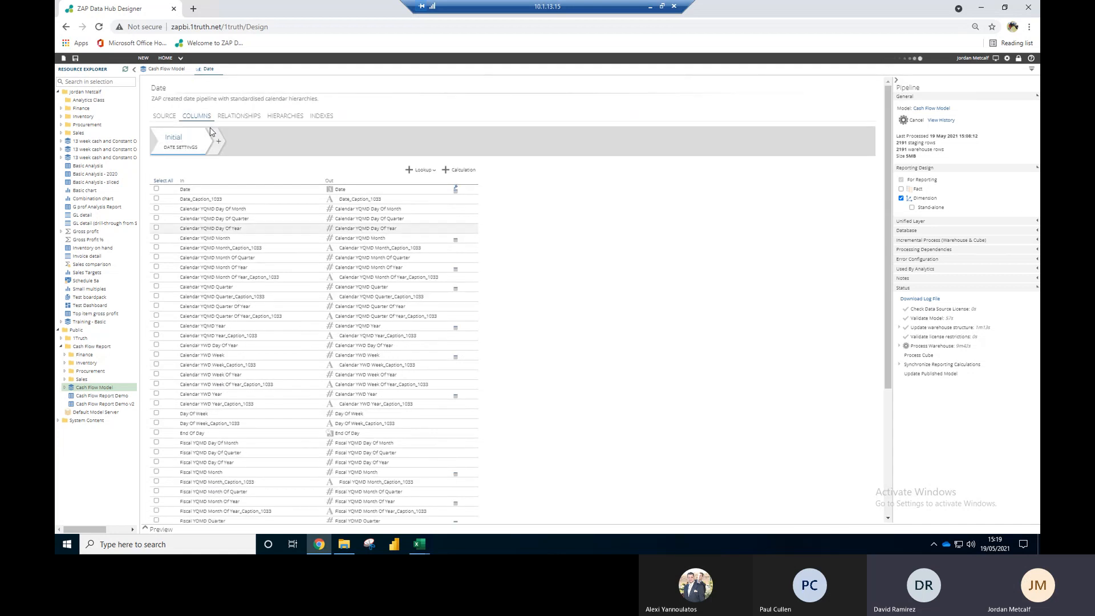
# Step: Set the first day of the week to Monday for the Date pipeline's Fiscal YWD calendar and save the pipeline
pyautogui.click(164, 116)
pyautogui.click(173, 237)
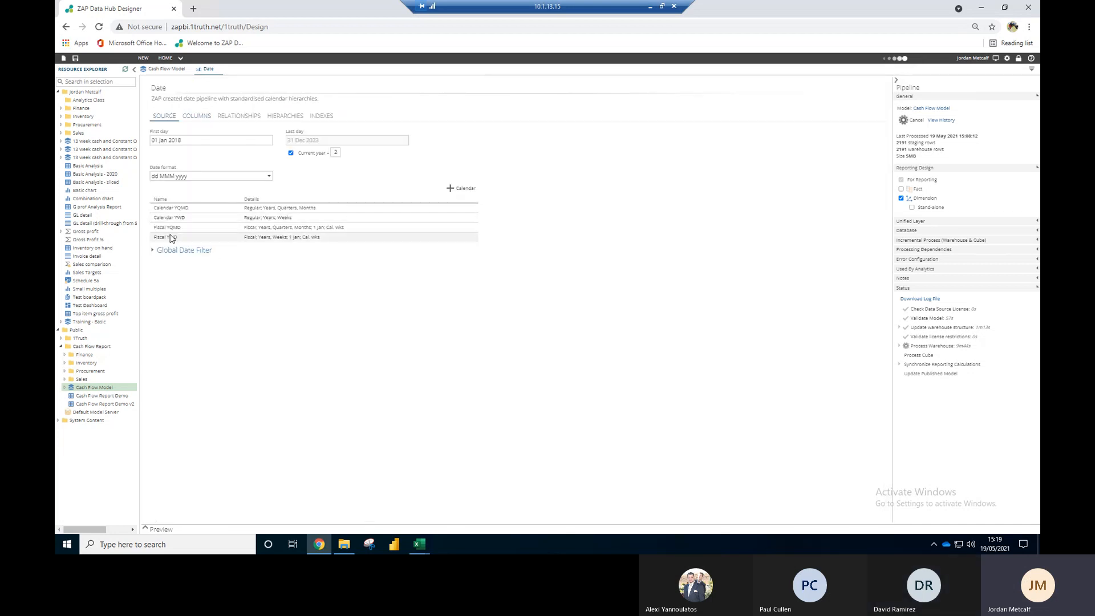
pyautogui.click(1025, 204)
pyautogui.click(960, 223)
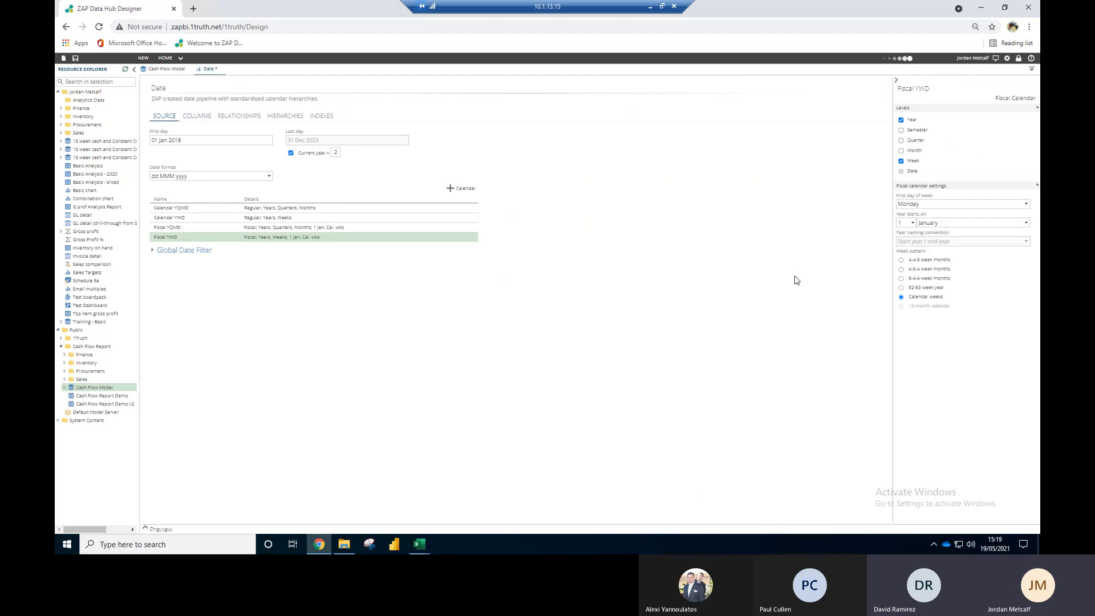
pyautogui.click(794, 269)
pyautogui.click(165, 58)
pyautogui.click(106, 75)
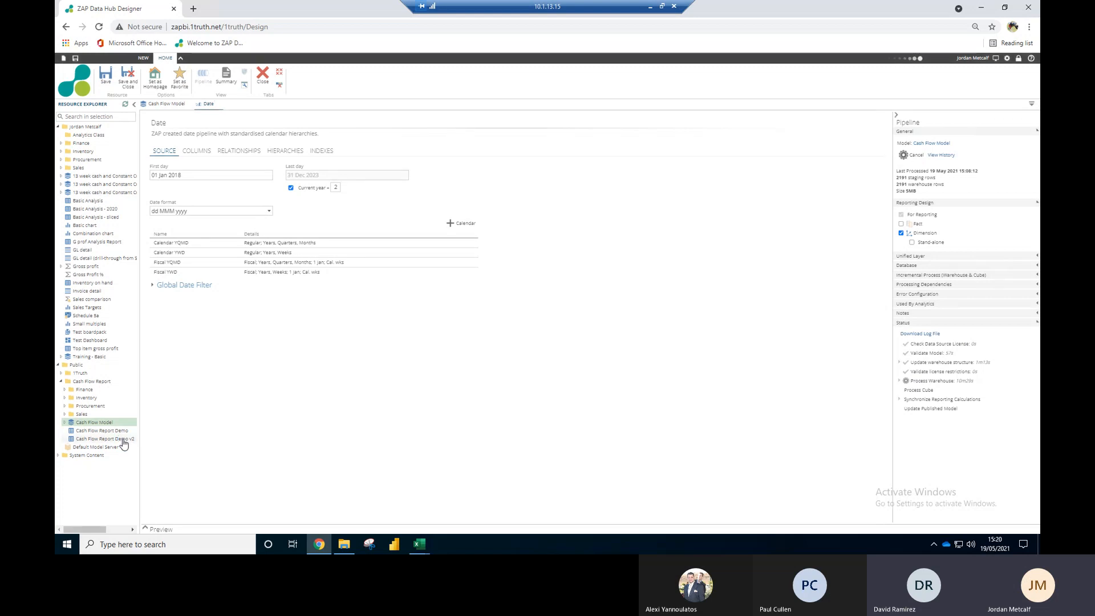
# Step: Open Cash Flow Report Demo v2 in design view and remove the calculation placed before Periods From on the columns
pyautogui.click(123, 441)
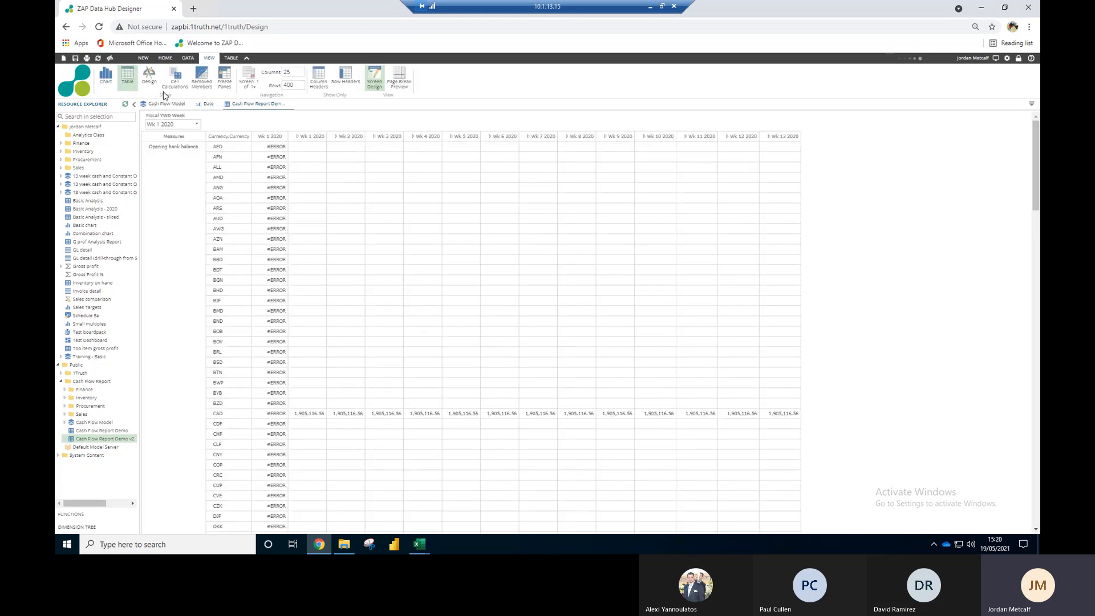
pyautogui.click(149, 82)
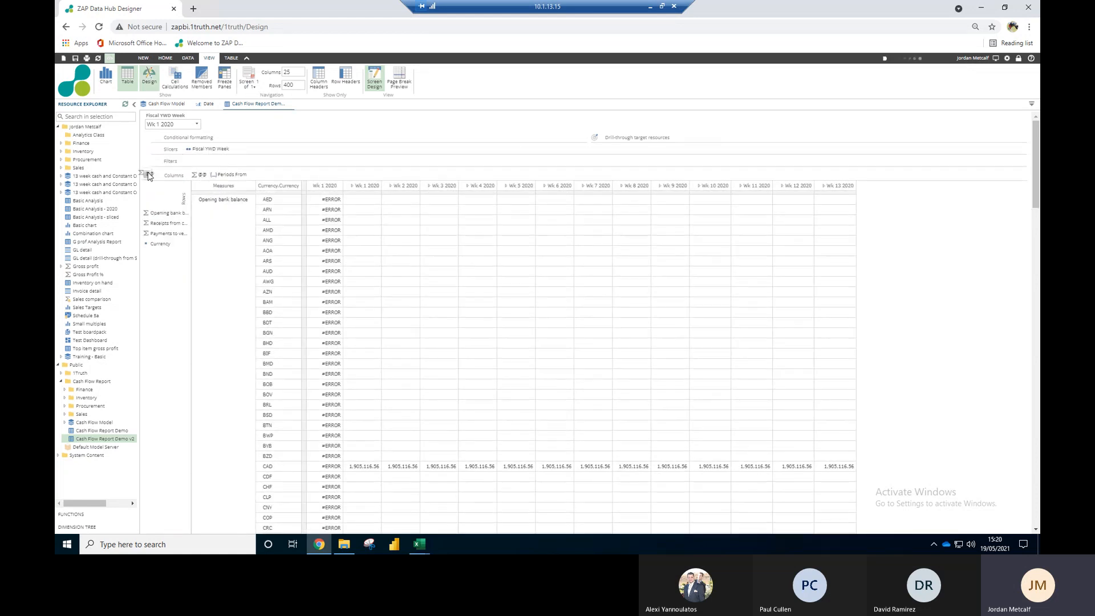
pyautogui.click(147, 175)
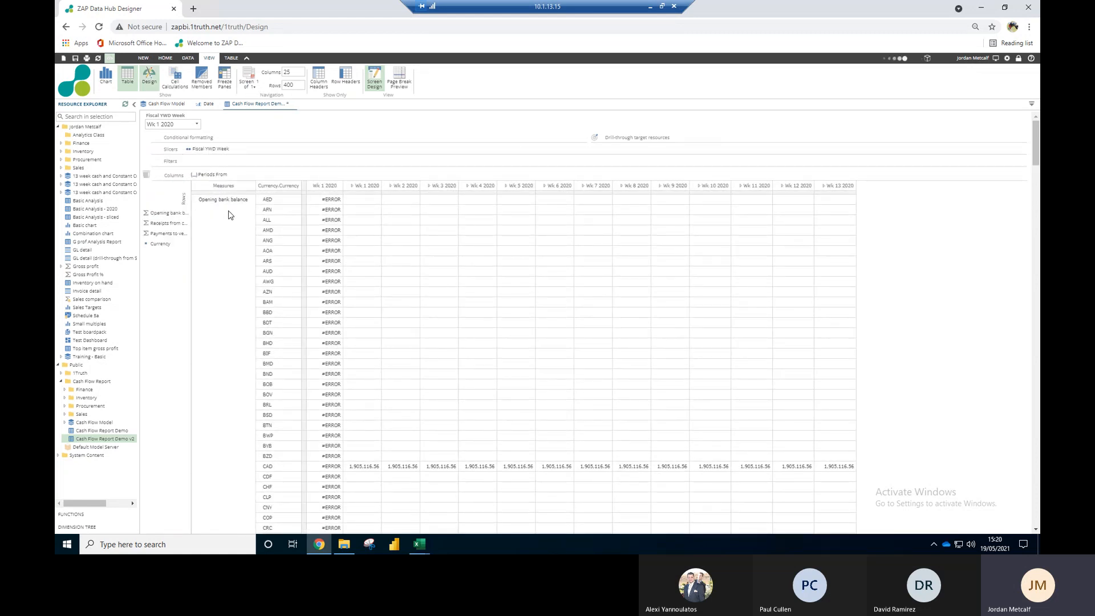
# Step: Set the report's Fiscal YWD Week slicer to Wk 21 2021 and save the report
pyautogui.click(197, 124)
pyautogui.moveTo(196, 177); pyautogui.dragTo(198, 377)
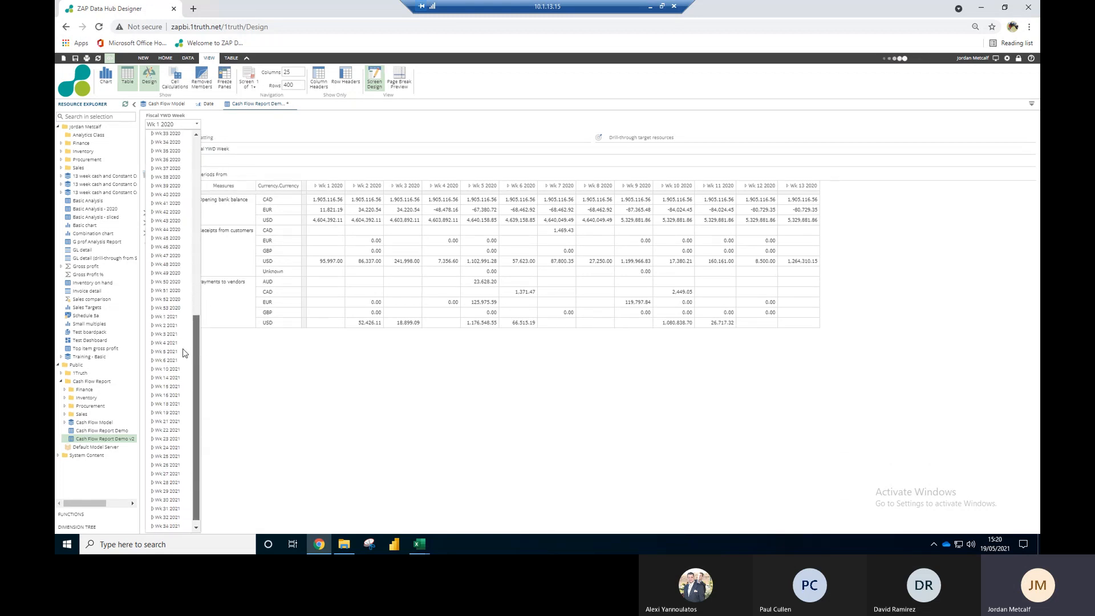
pyautogui.click(168, 422)
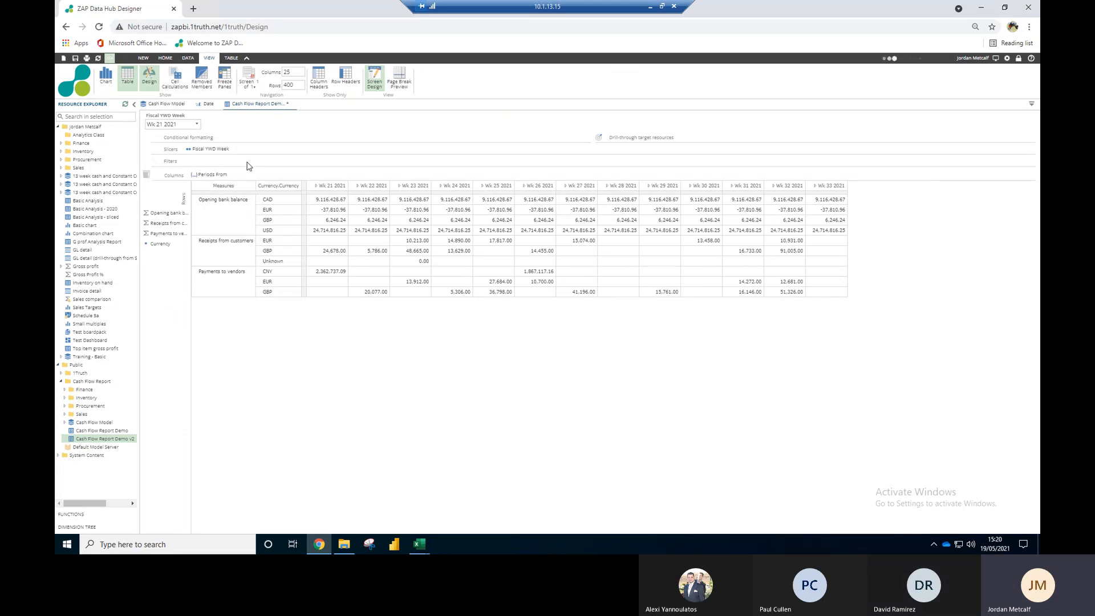
pyautogui.click(166, 58)
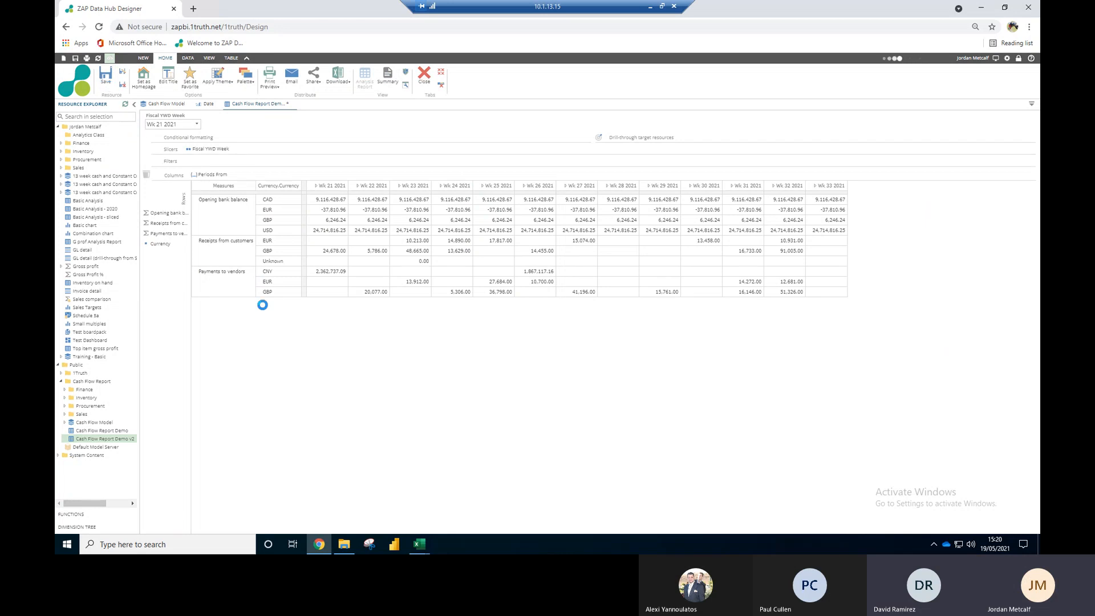
# Step: Return to the Cash Flow Model and clear the pipeline name filter to examine all pipelines
pyautogui.click(164, 107)
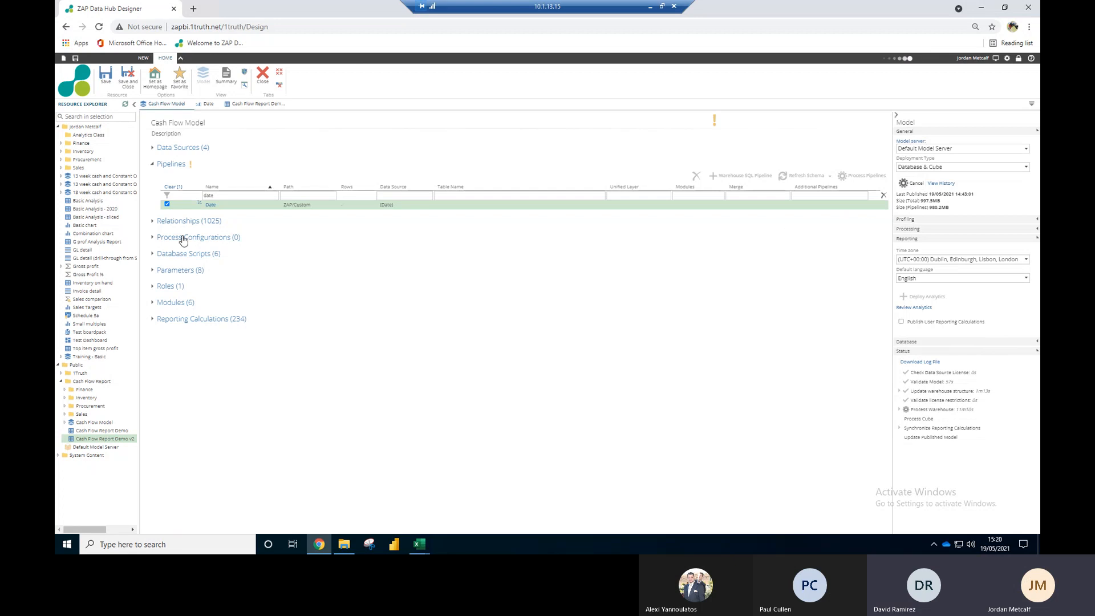
pyautogui.click(227, 194)
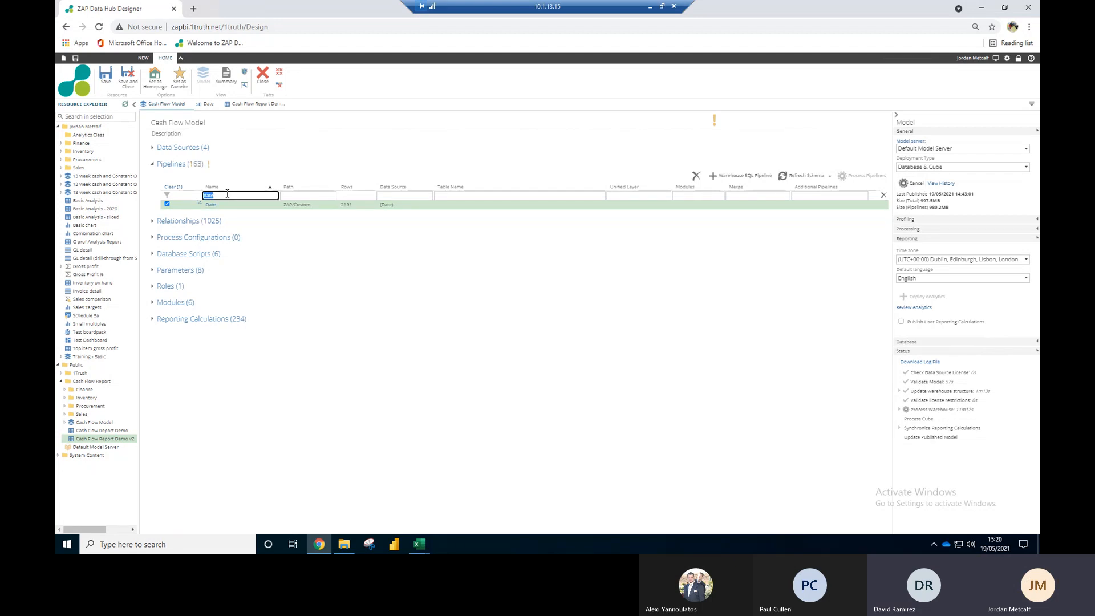
pyautogui.press('BackSpace')
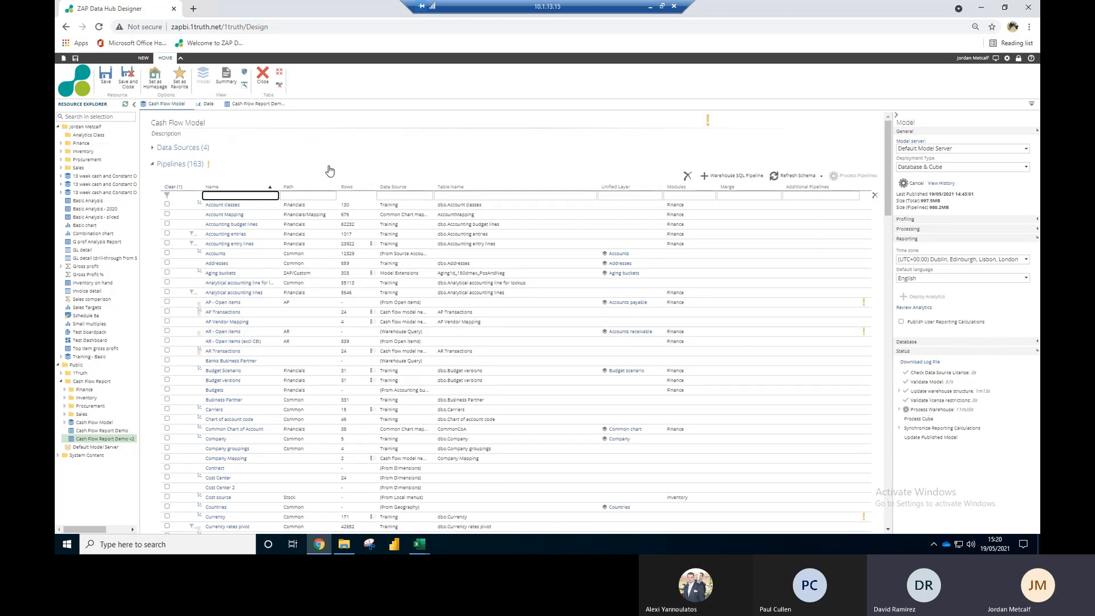
# Step: Compare the cash flow report with the 13 Week Cash Forecast Output Table and its non-ERP cash events in the Excel forecast workbook
pyautogui.click(252, 108)
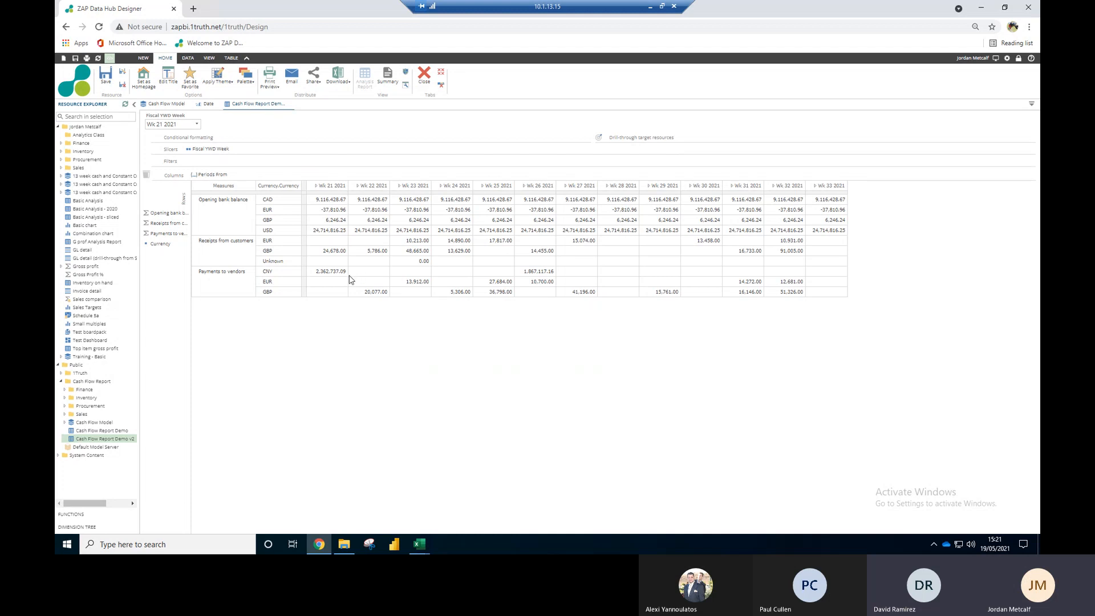
pyautogui.moveTo(422, 545)
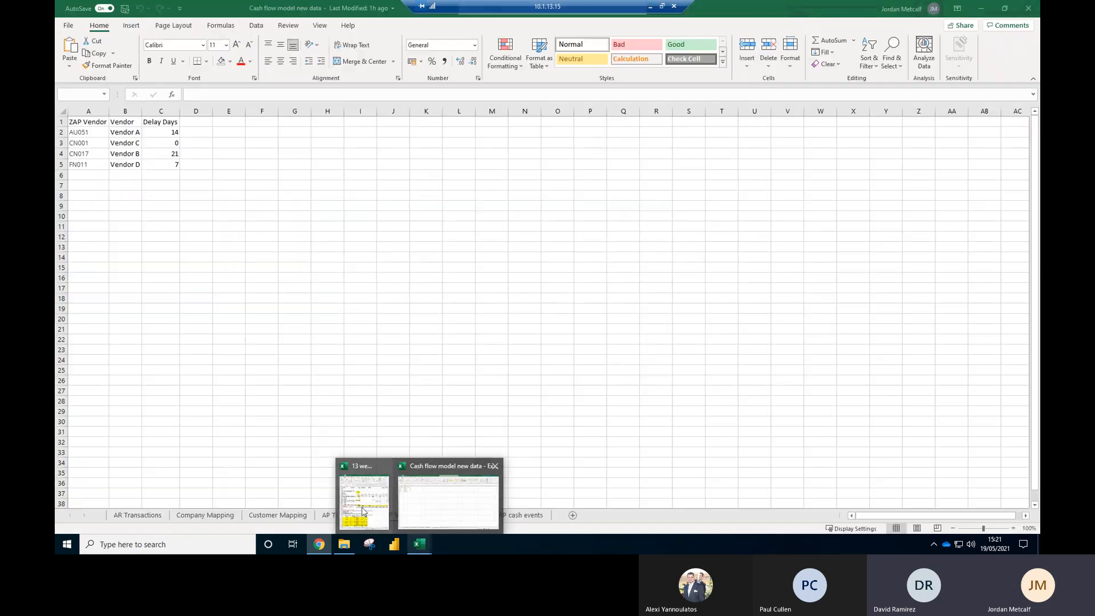
pyautogui.click(365, 505)
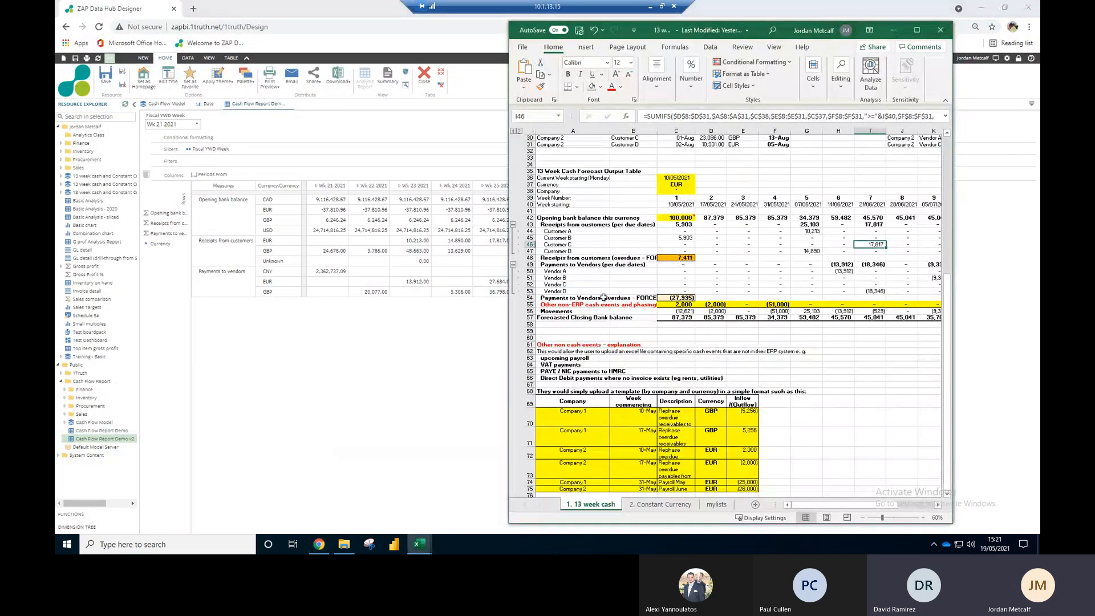
pyautogui.click(734, 257)
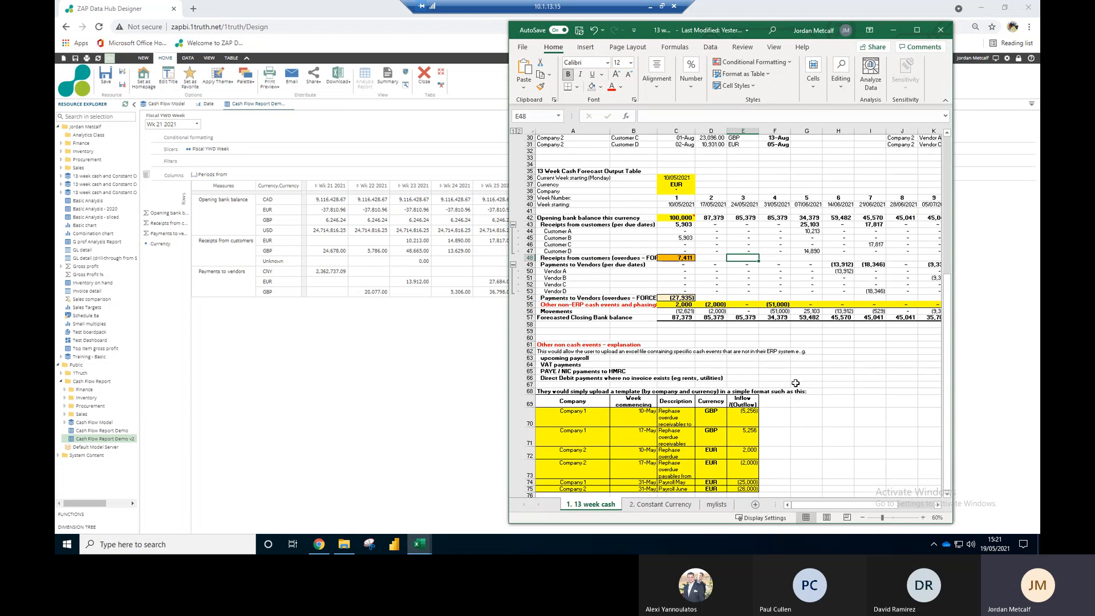
pyautogui.scroll(-1, 794, 399)
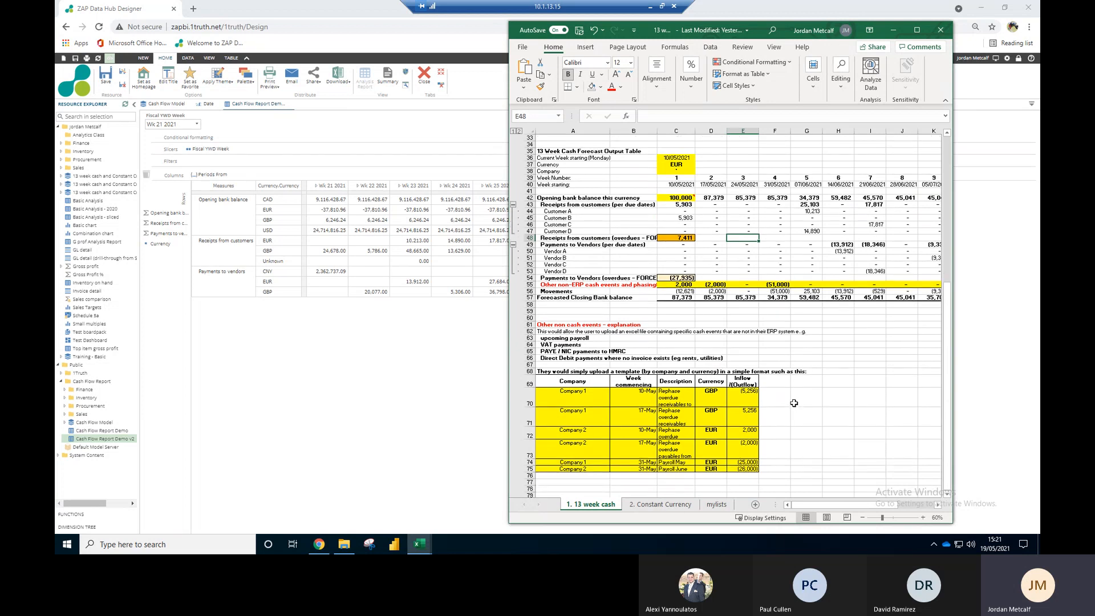
pyautogui.scroll(1, 794, 403)
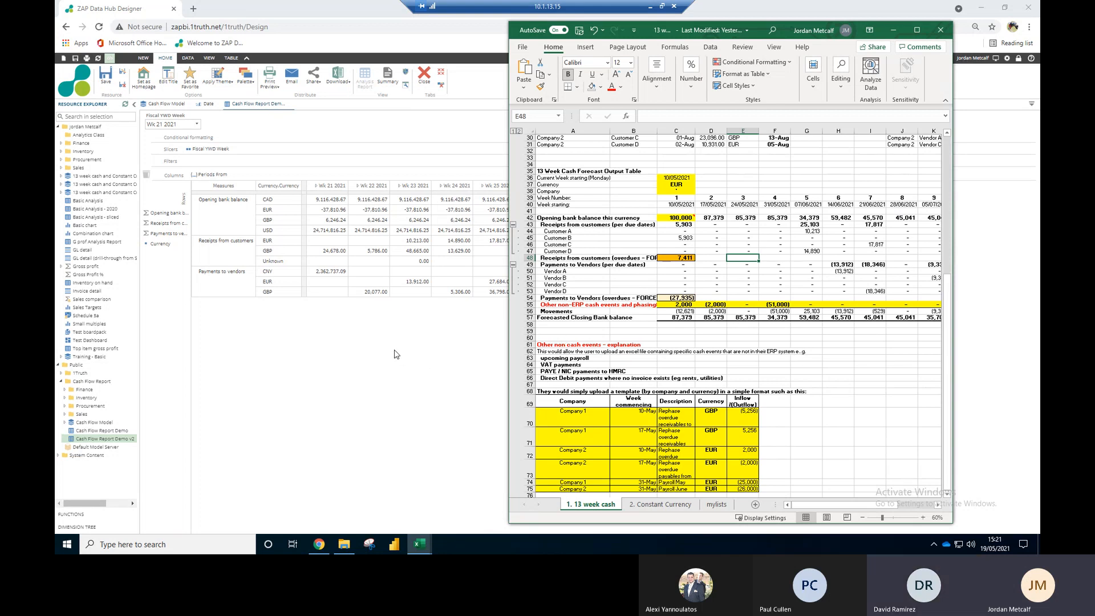
# Step: Expand the report's Wk 21 2021 column into its days and check the week's dates against the system calendar for May 2021
pyautogui.click(409, 331)
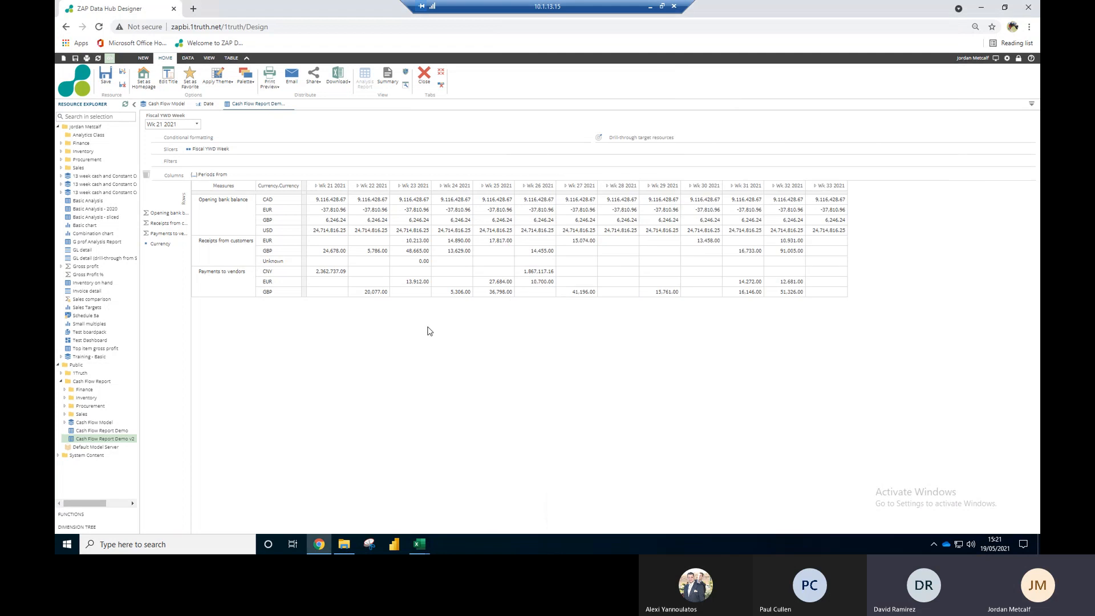
pyautogui.click(316, 186)
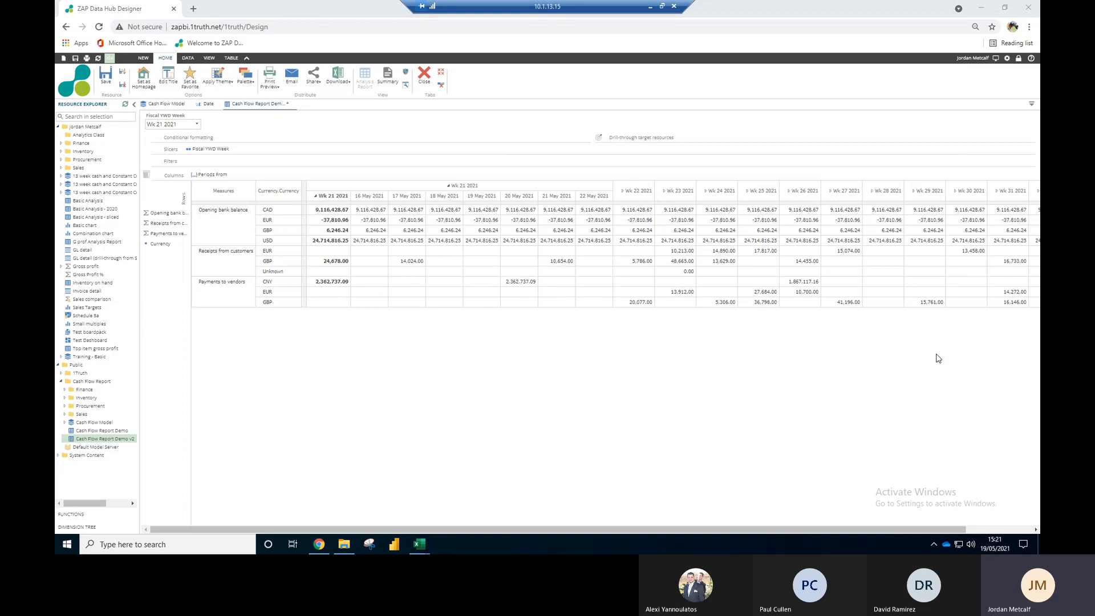
pyautogui.moveTo(997, 548)
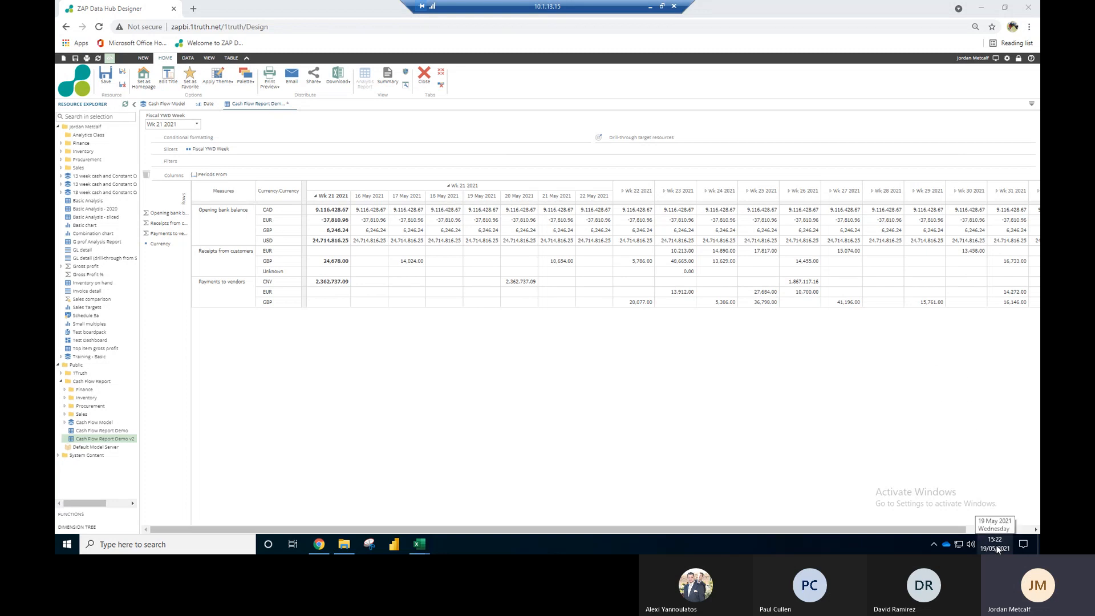
pyautogui.click(997, 549)
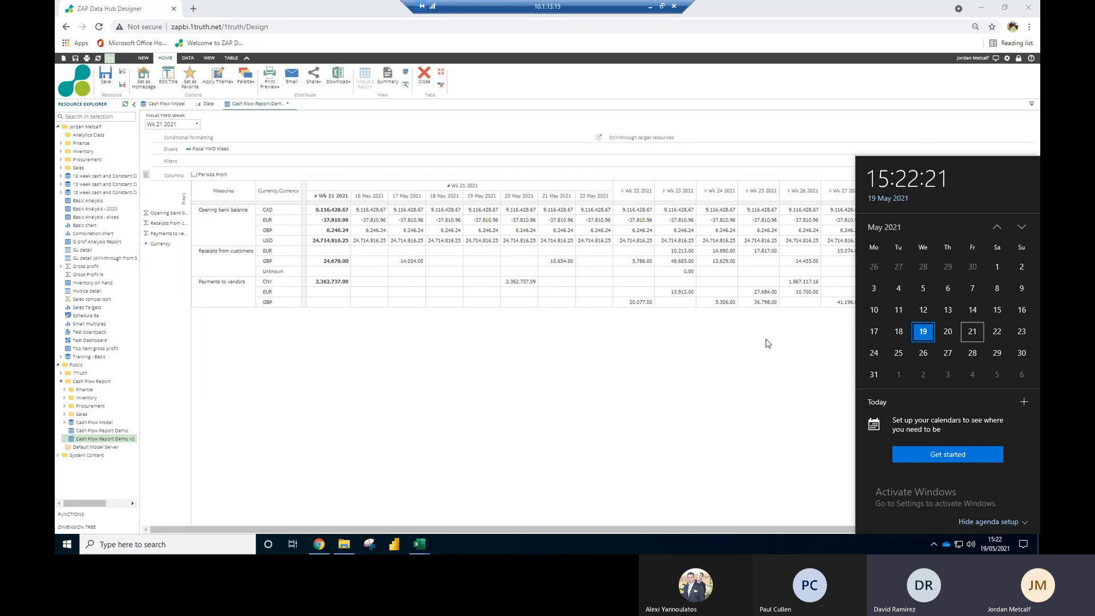
pyautogui.click(661, 344)
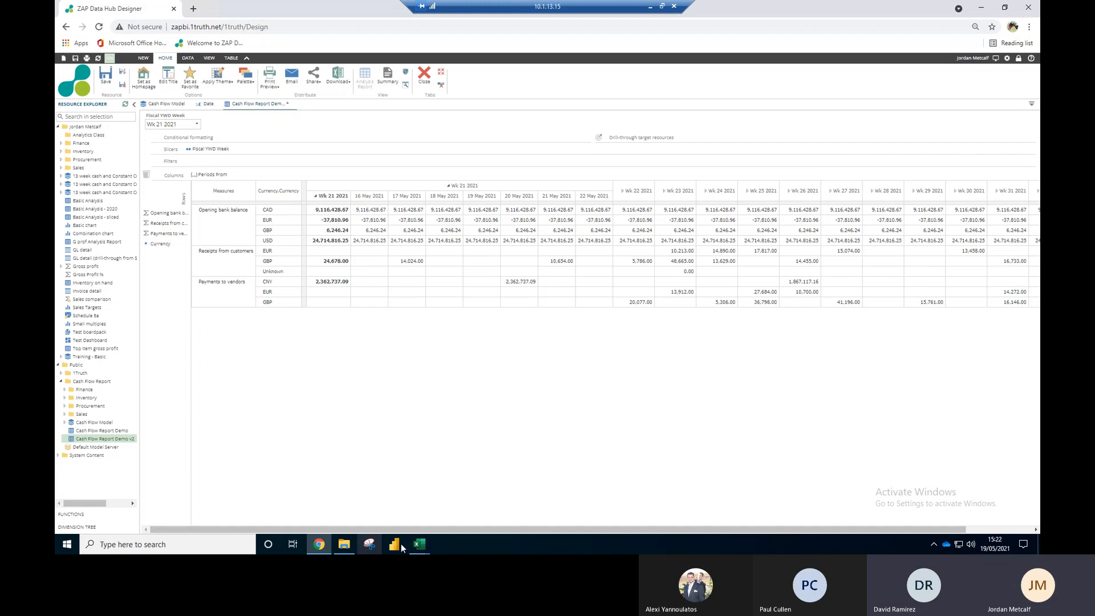
# Step: Switch back to the 13 week cash workbook in Excel and examine the Payroll May outflow in the other cash events table
pyautogui.click(419, 544)
pyautogui.click(363, 496)
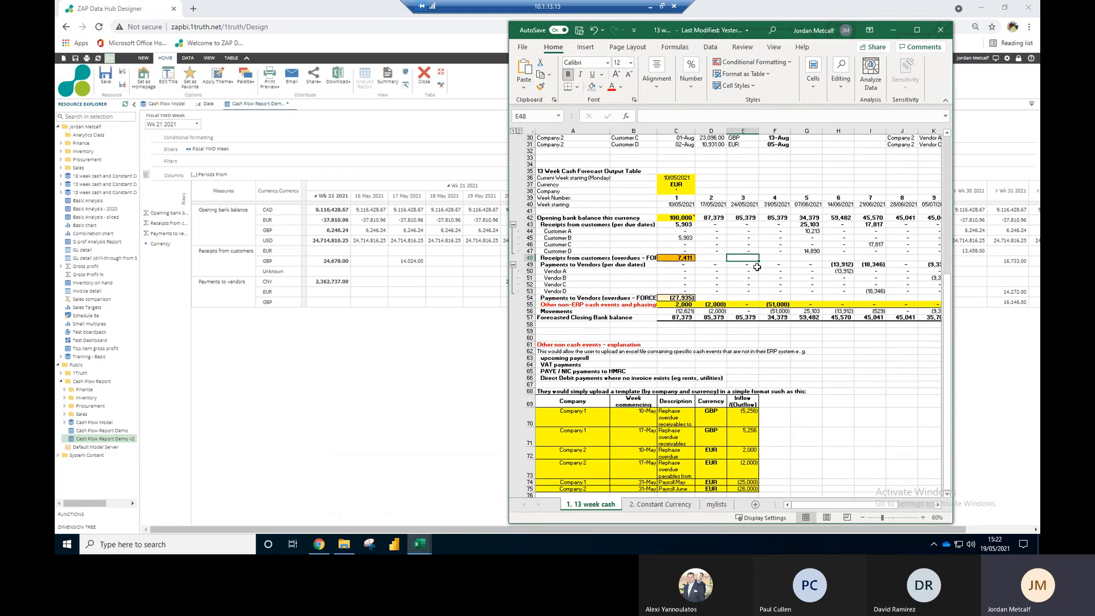
pyautogui.click(746, 482)
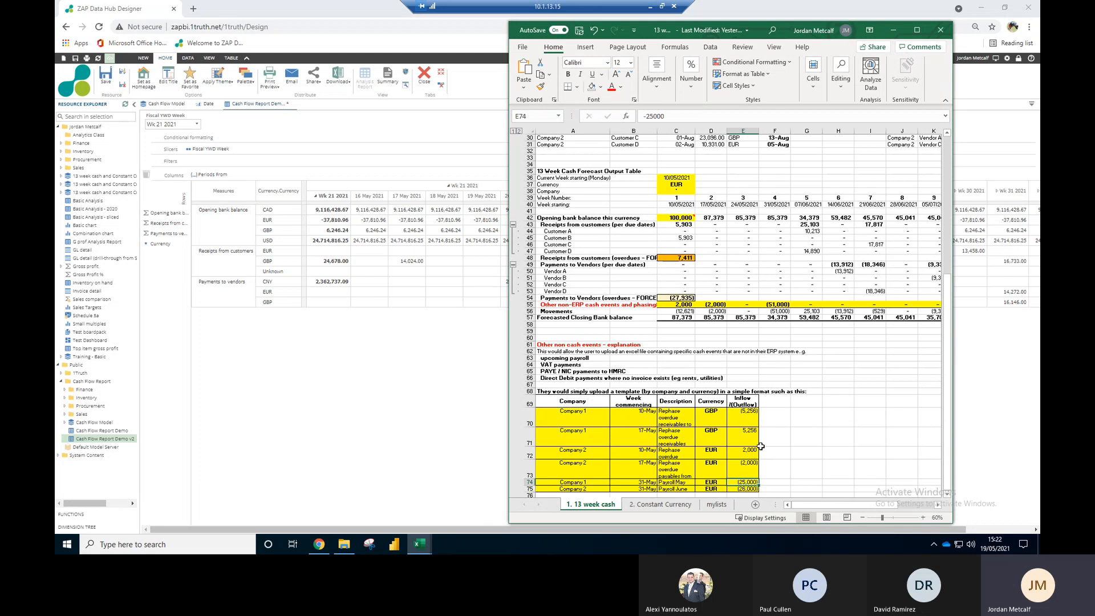
# Step: Compare the report's Wk 21 and Wk 22 2021 columns with the 13 week cash workbook, narrowing and repositioning the Excel window over the report
pyautogui.click(426, 334)
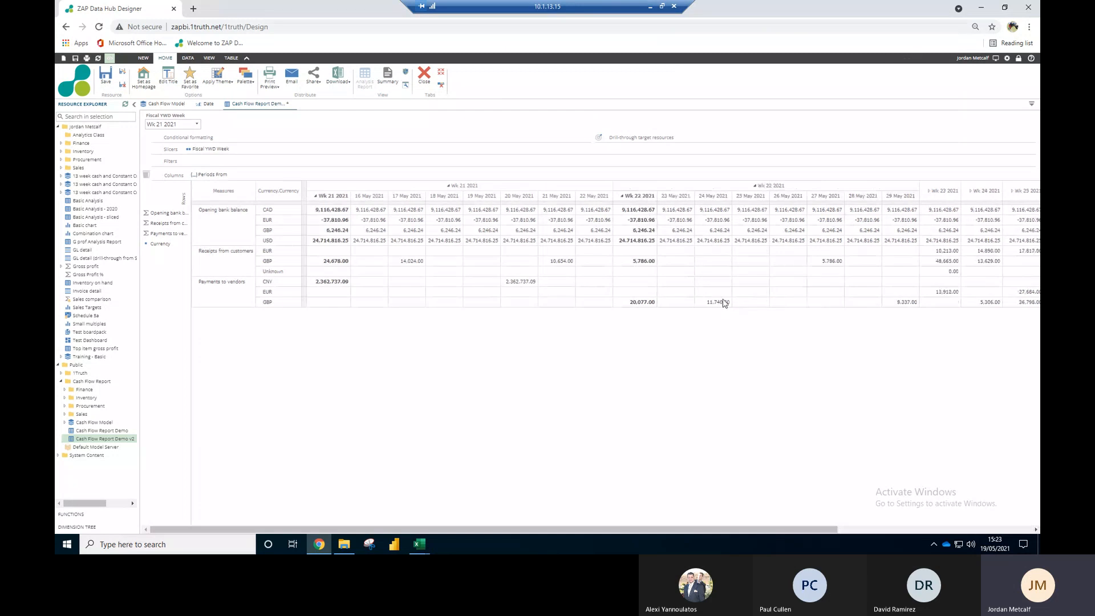
pyautogui.moveTo(700, 529); pyautogui.dragTo(764, 528)
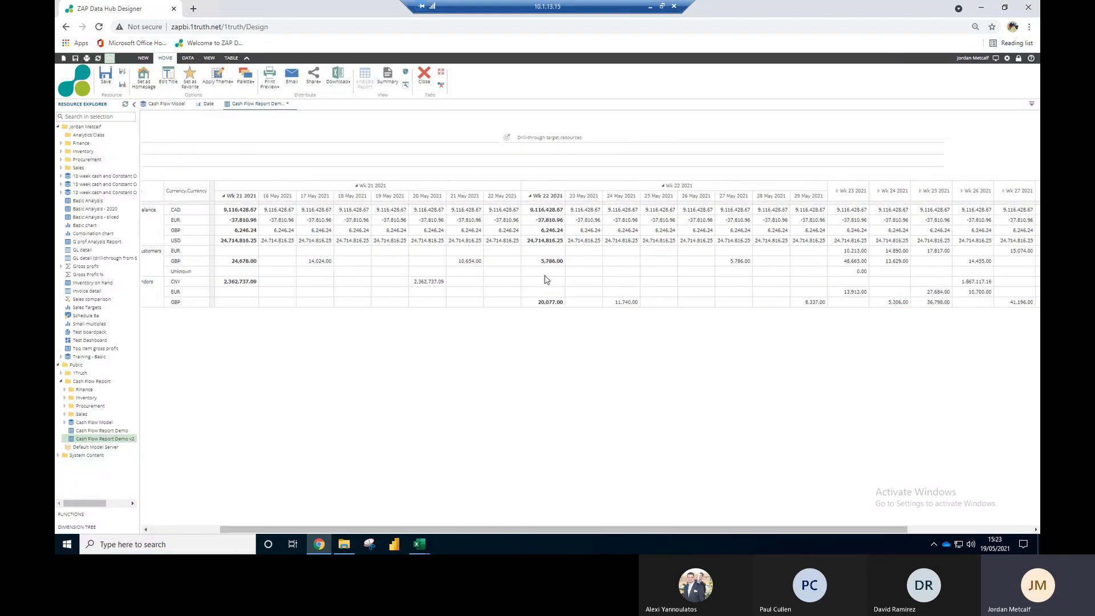
pyautogui.click(419, 544)
pyautogui.click(367, 505)
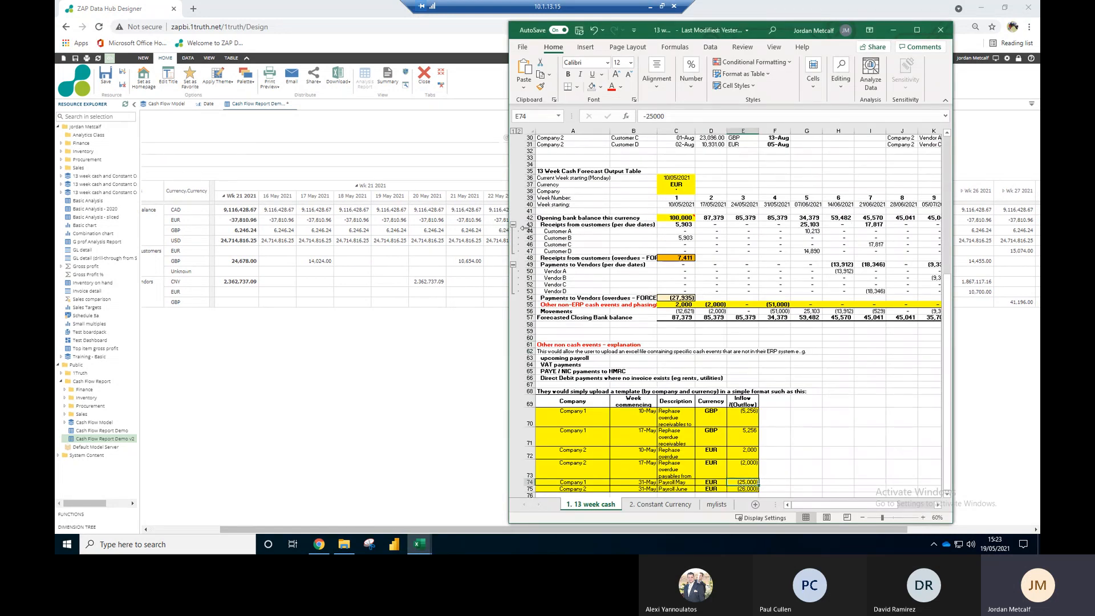
pyautogui.moveTo(504, 229); pyautogui.dragTo(642, 228)
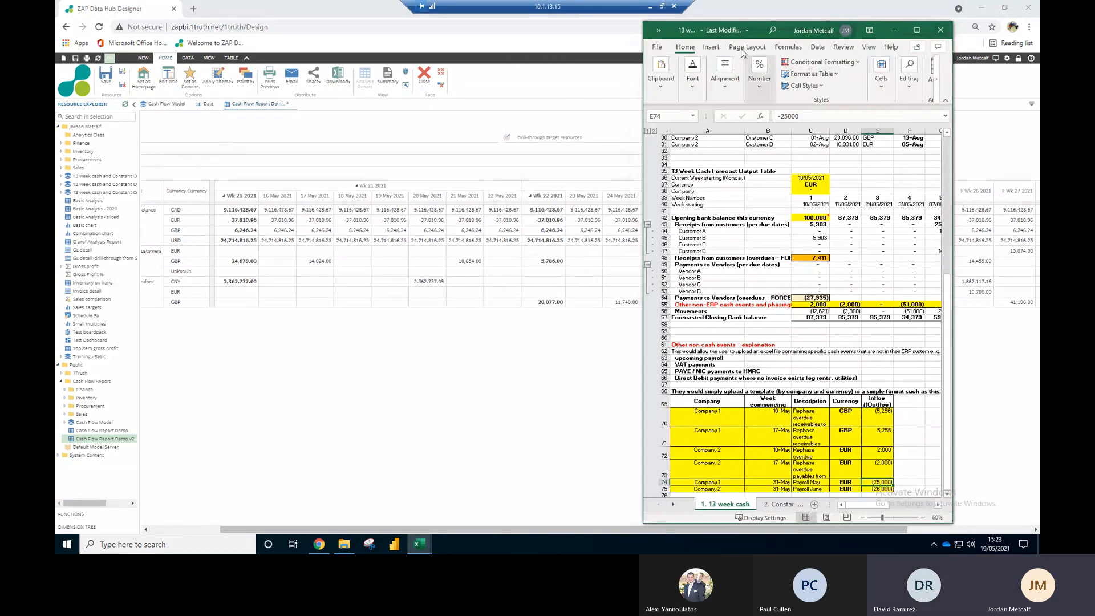
pyautogui.moveTo(786, 29); pyautogui.dragTo(332, 28)
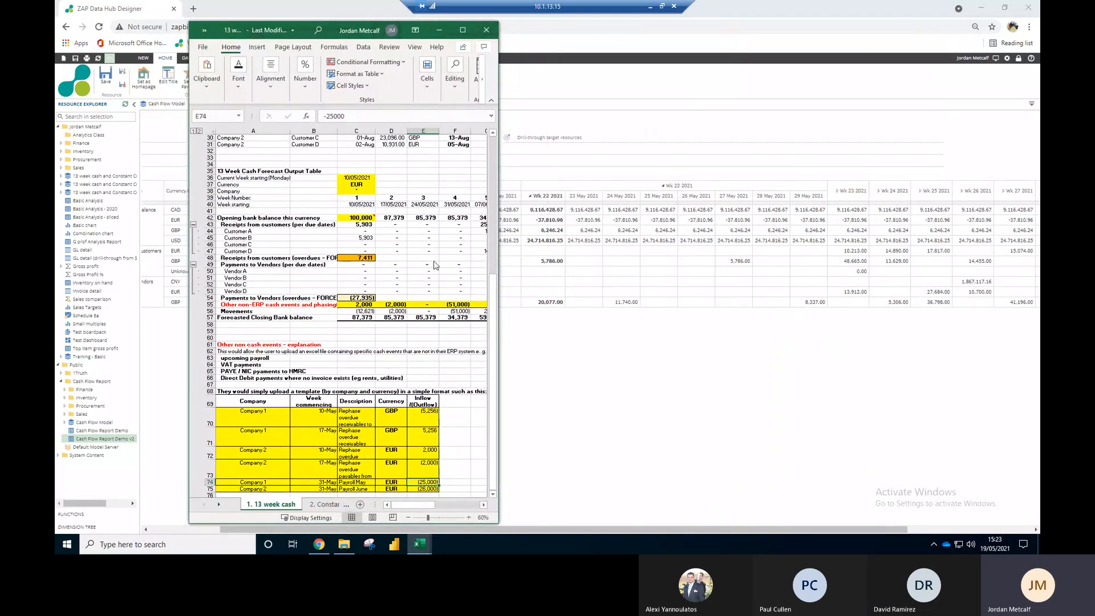
# Step: Inspect Customer B's week 1 receipt in the 13 Week Cash Forecast Output Table, move the workbook aside and return to the ZAP report
pyautogui.click(355, 237)
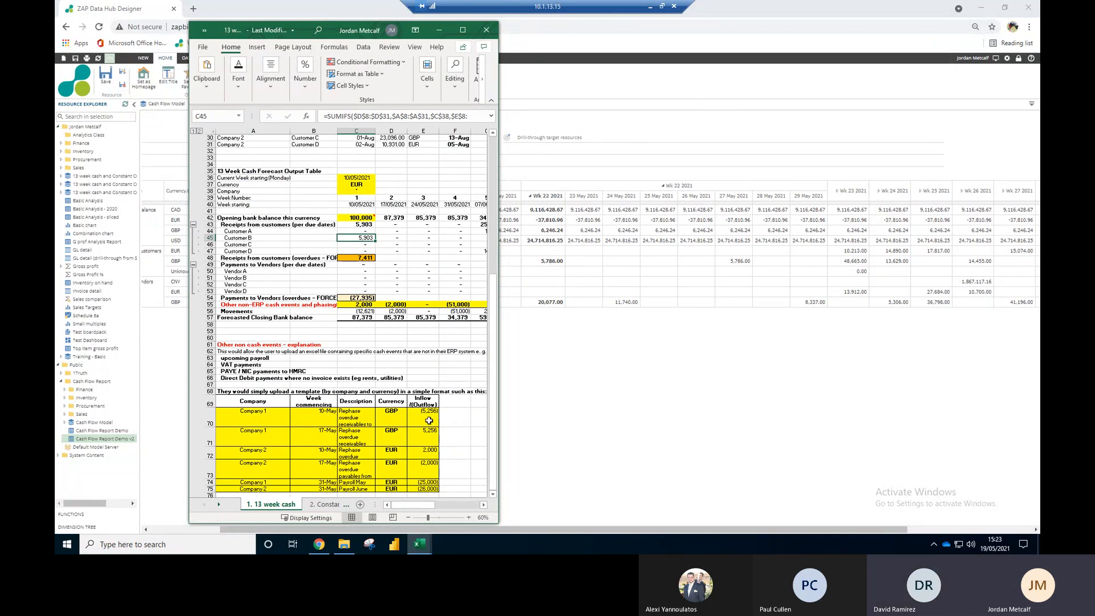
pyautogui.scroll(-1, 429, 417)
pyautogui.scroll(1, 425, 406)
pyautogui.moveTo(302, 29); pyautogui.dragTo(838, 29)
pyautogui.click(623, 322)
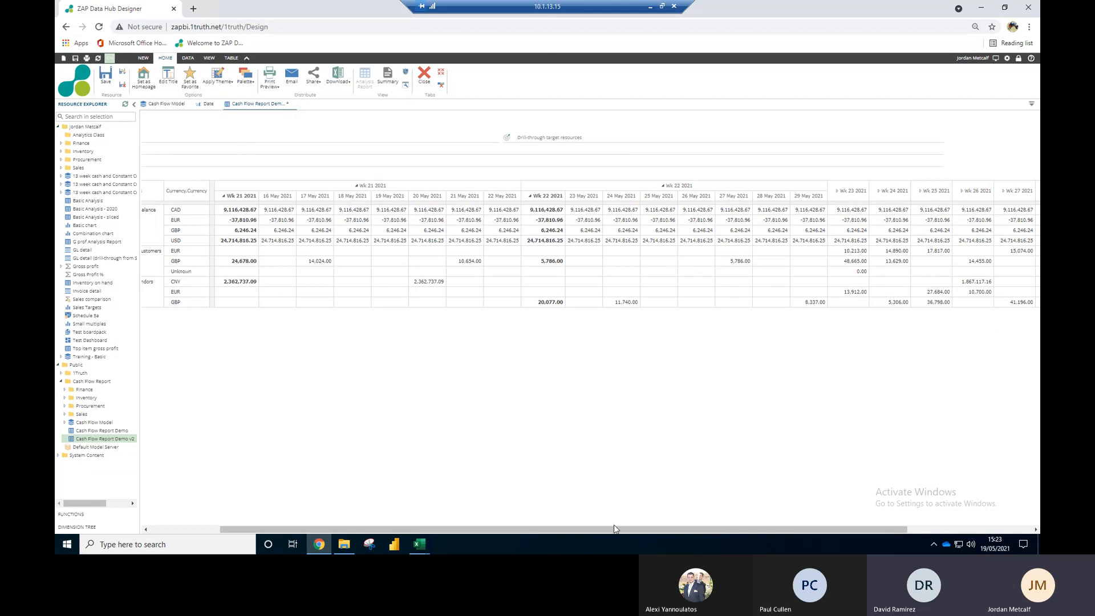
# Step: Compare the report's weekly figures with the workbook's payments to vendors for the week starting 31/05/2021, widening the Excel window, and return to ZAP
pyautogui.moveTo(521, 528); pyautogui.dragTo(486, 532)
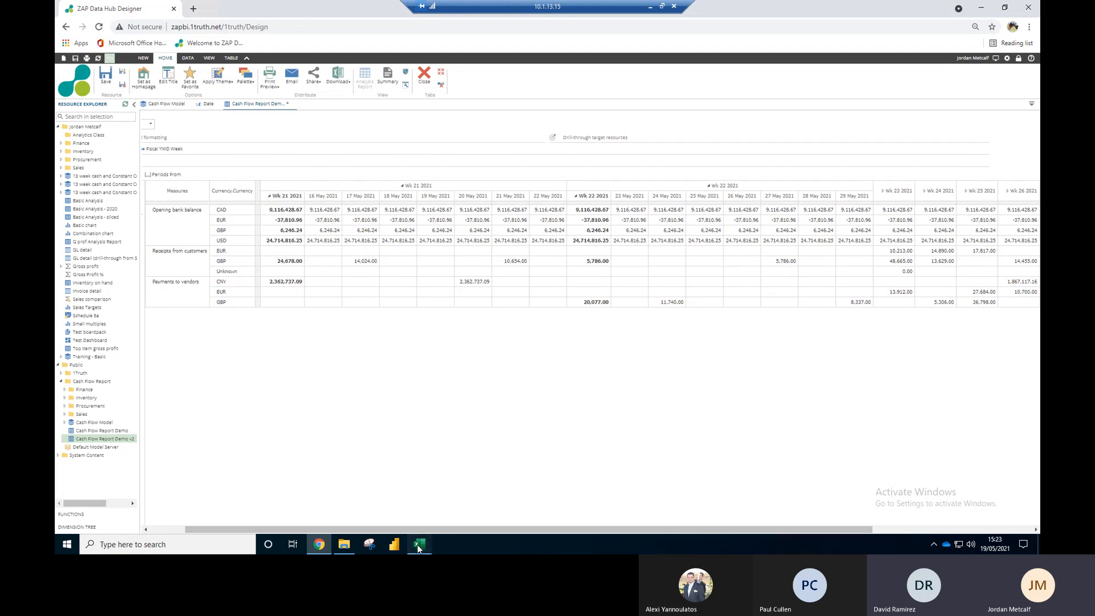
pyautogui.moveTo(419, 544)
pyautogui.click(380, 490)
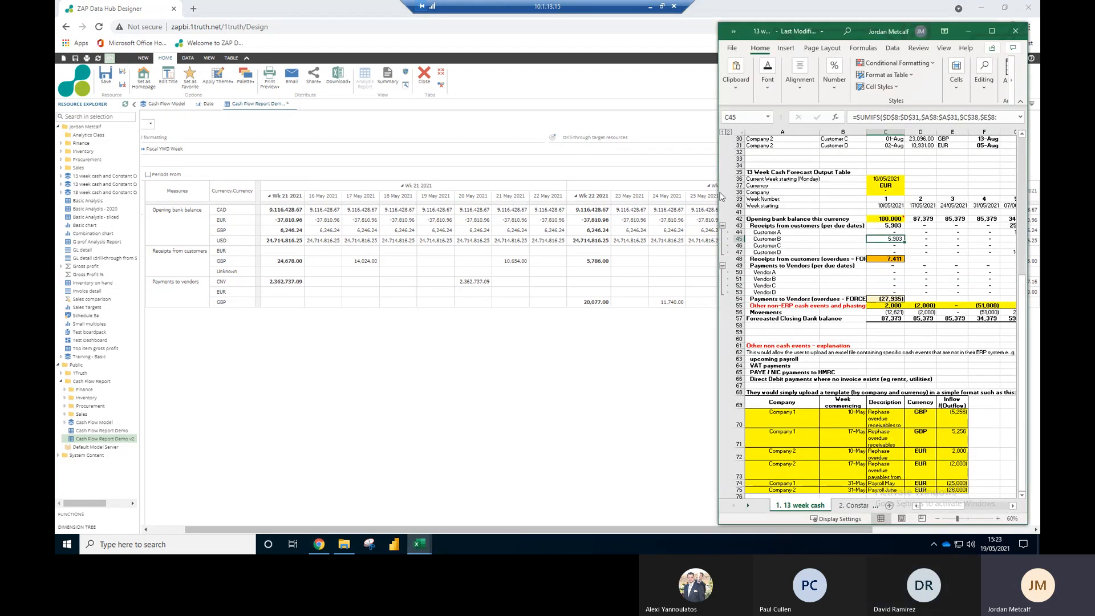
pyautogui.moveTo(720, 193); pyautogui.dragTo(634, 200)
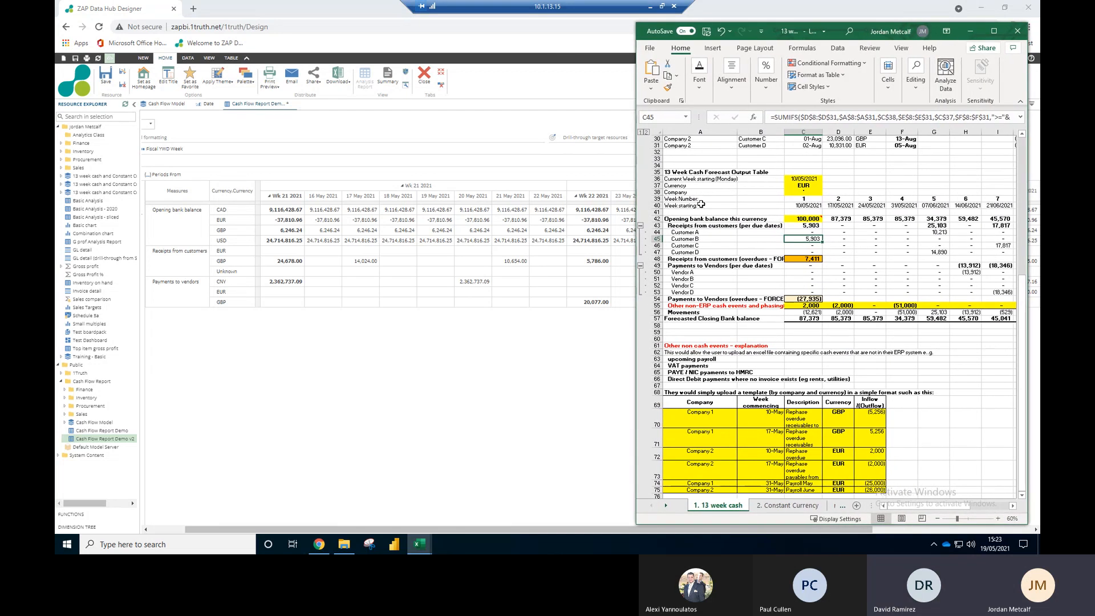
pyautogui.click(898, 265)
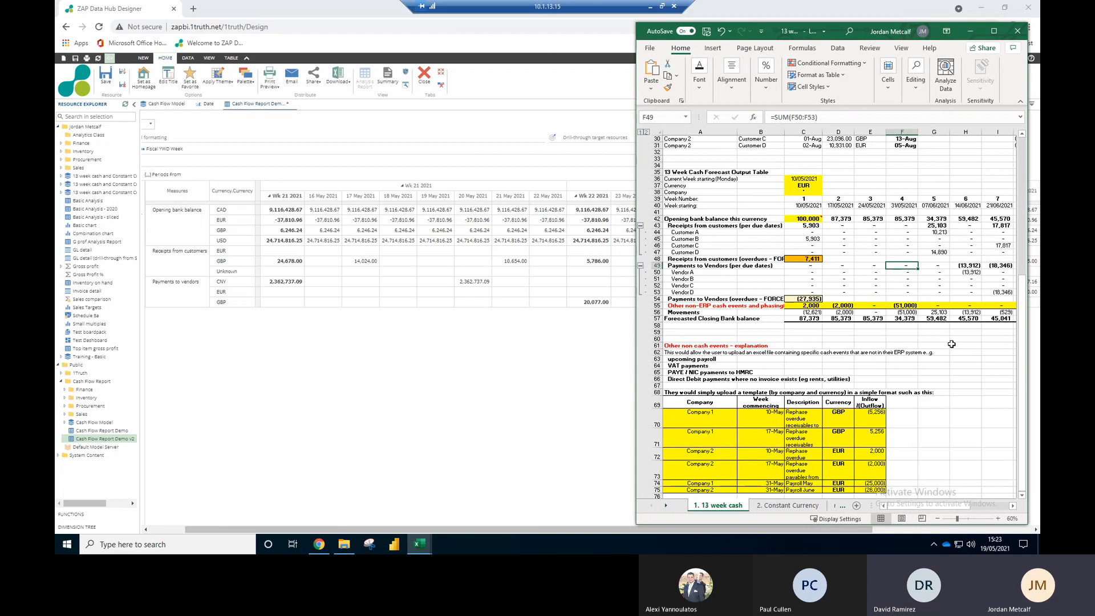
pyautogui.click(400, 381)
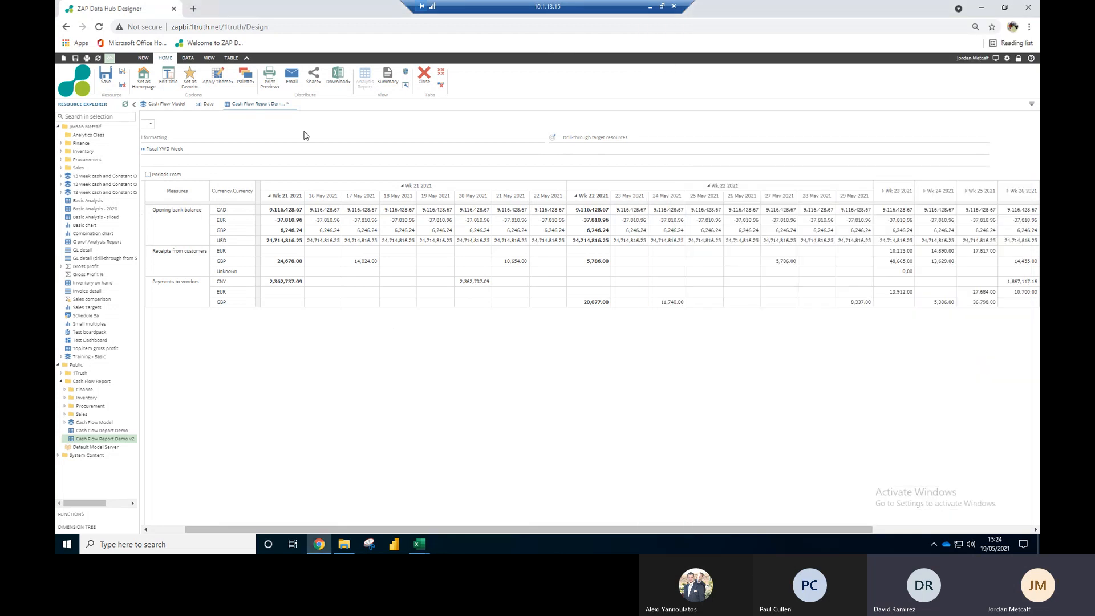
# Step: Create a new analysis report connected to the Cash Flow Model cube on the Default Model Server
pyautogui.click(143, 58)
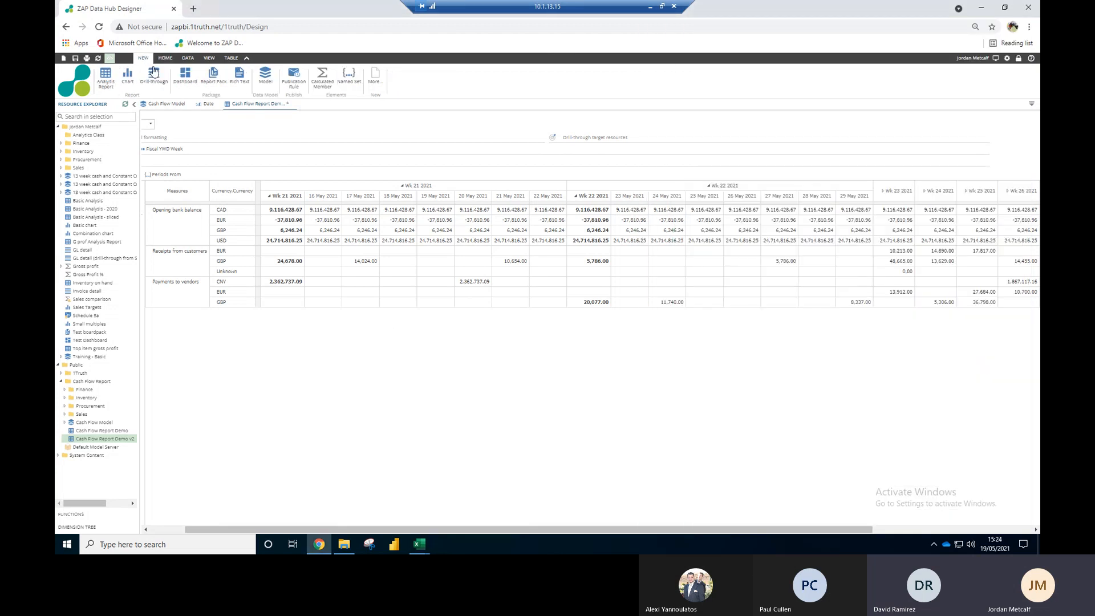
pyautogui.click(117, 86)
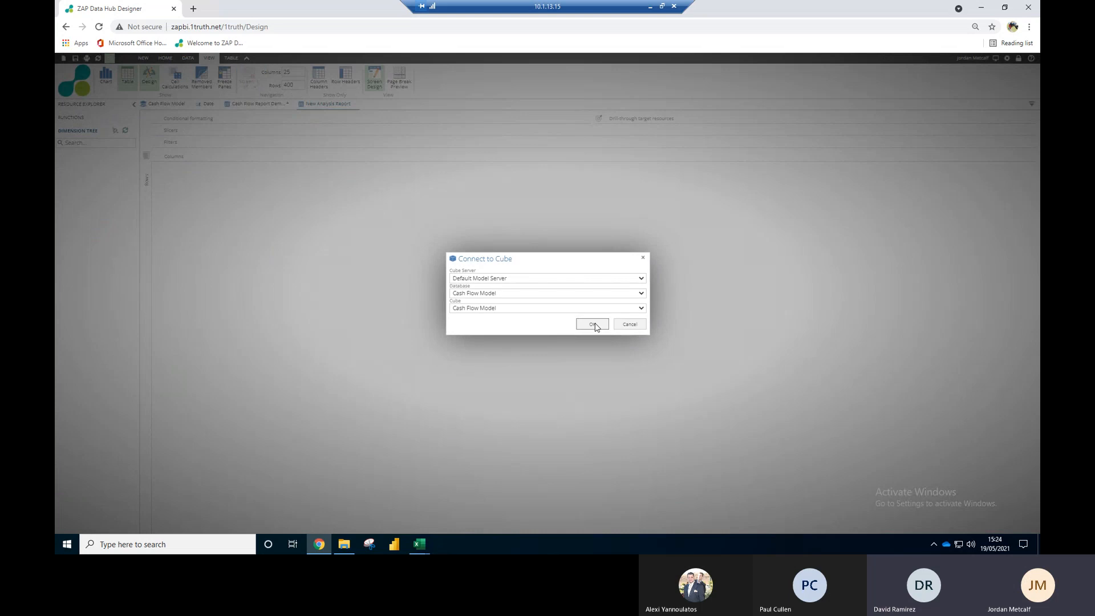
pyautogui.click(604, 324)
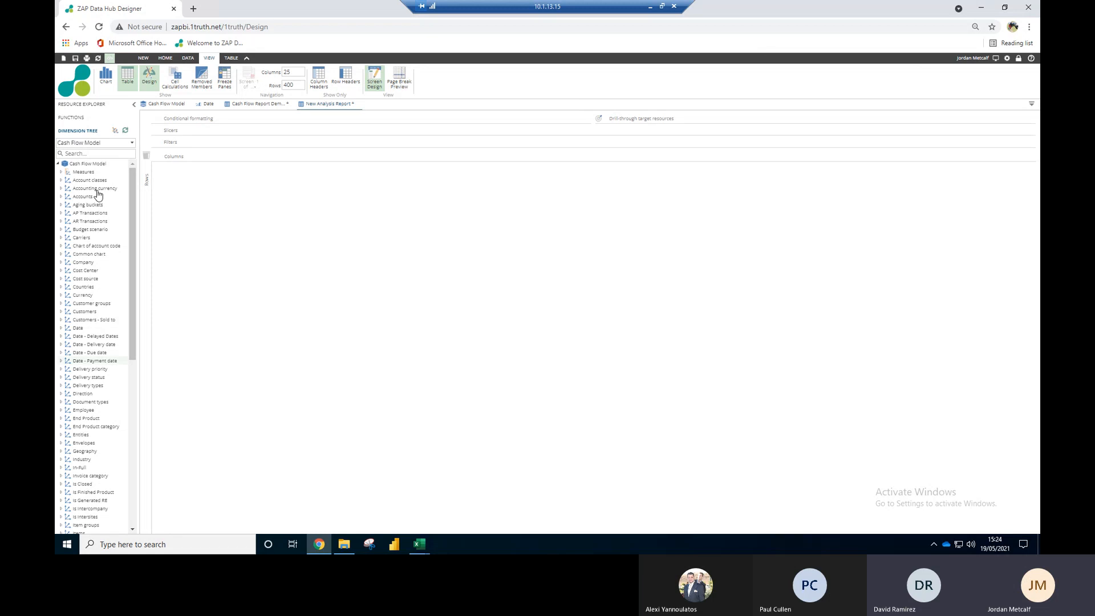
# Step: Widen the dimension tree and examine the AR Transactions and AP Transactions measures of the Cash Flow Model
pyautogui.click(61, 172)
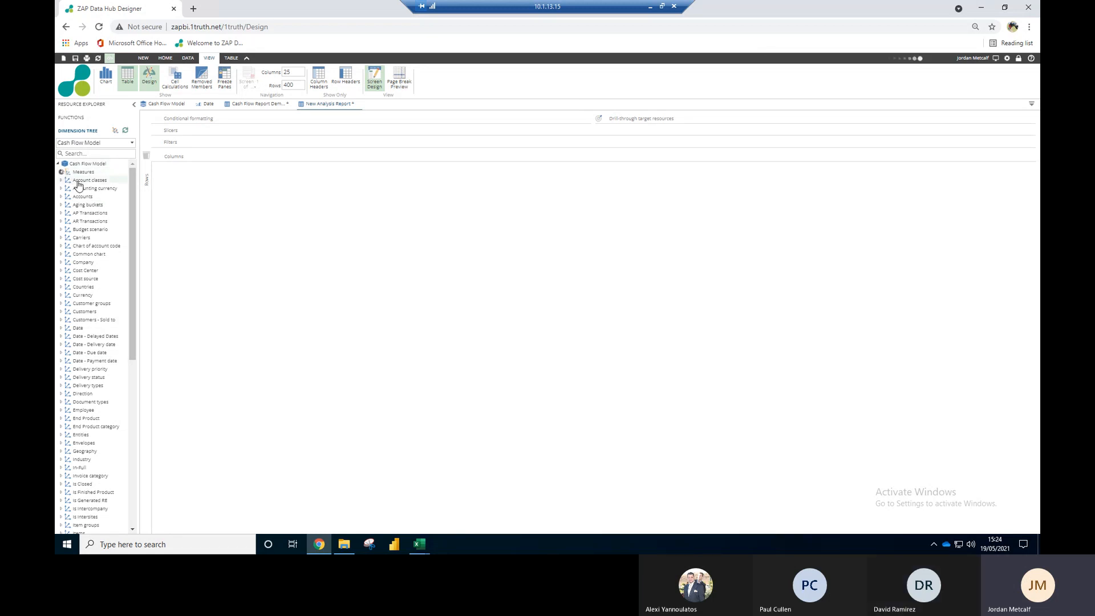
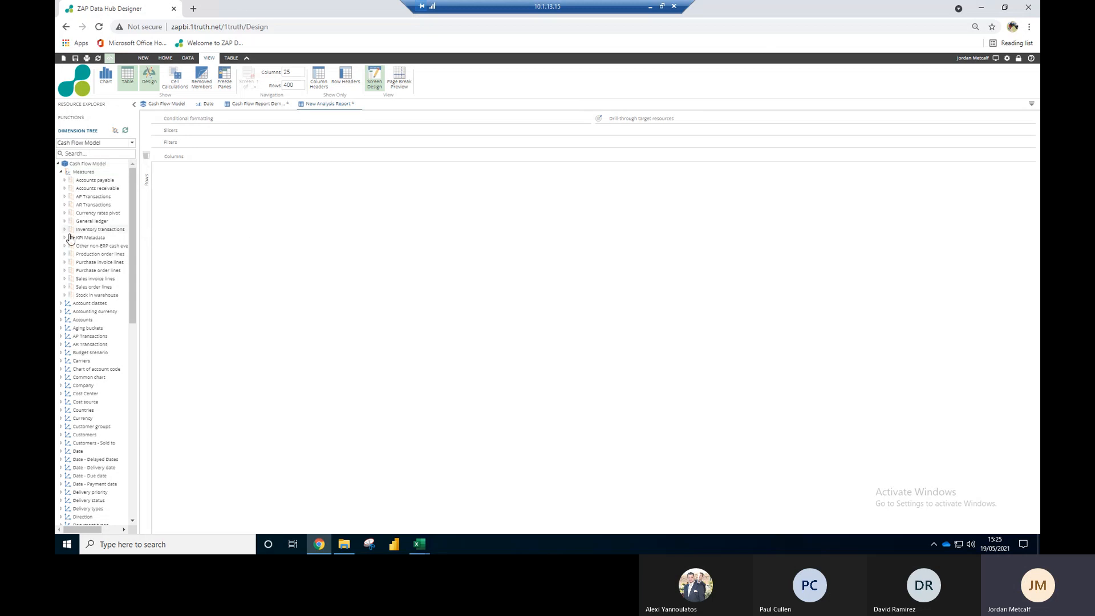
pyautogui.moveTo(81, 238)
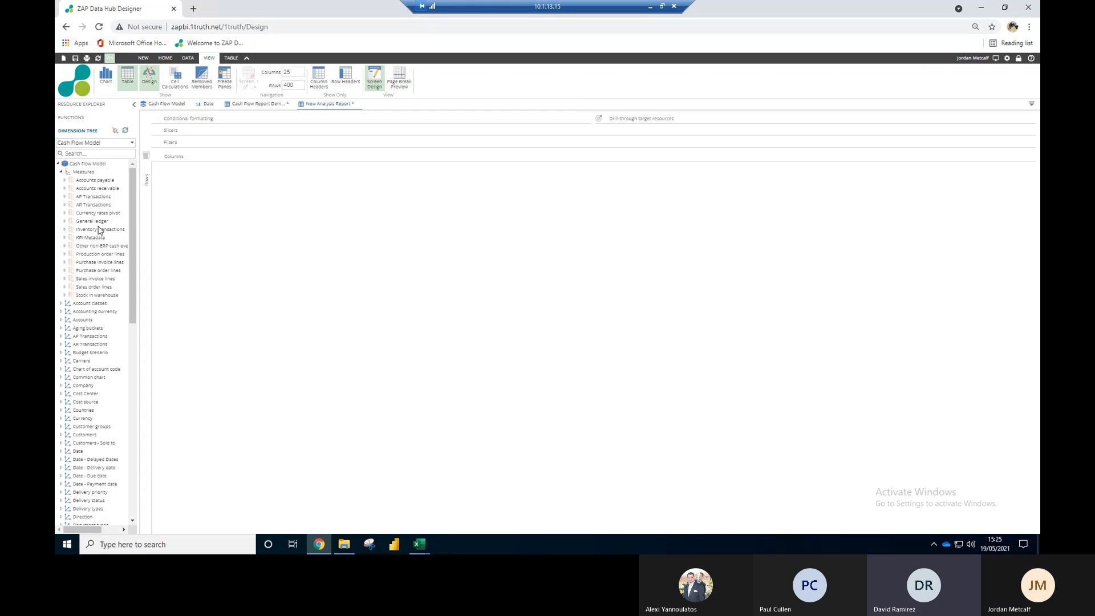
pyautogui.click(65, 206)
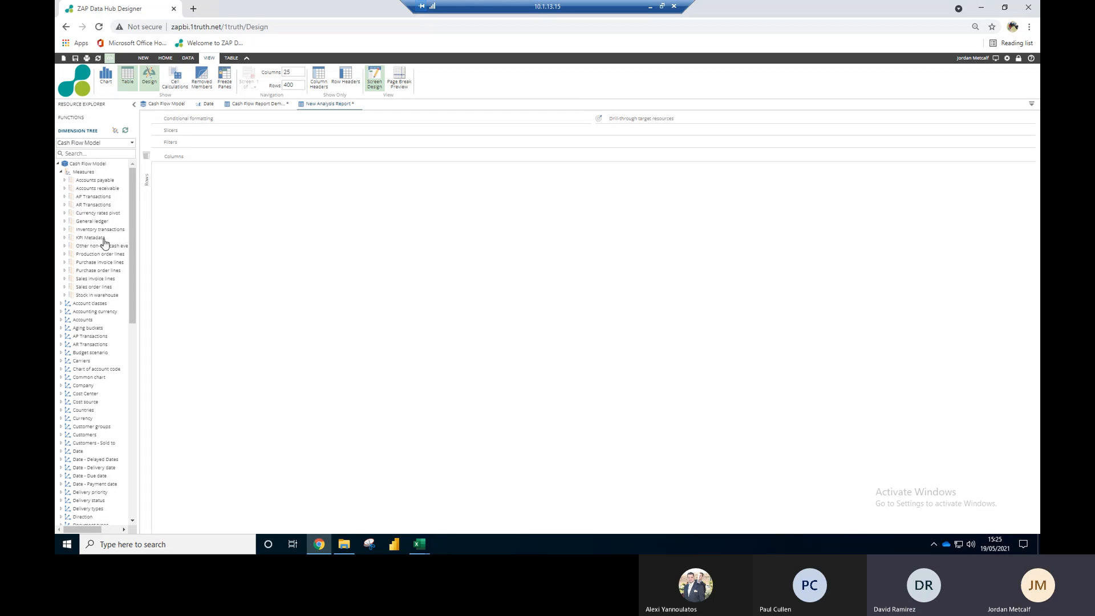
pyautogui.moveTo(138, 255); pyautogui.dragTo(162, 256)
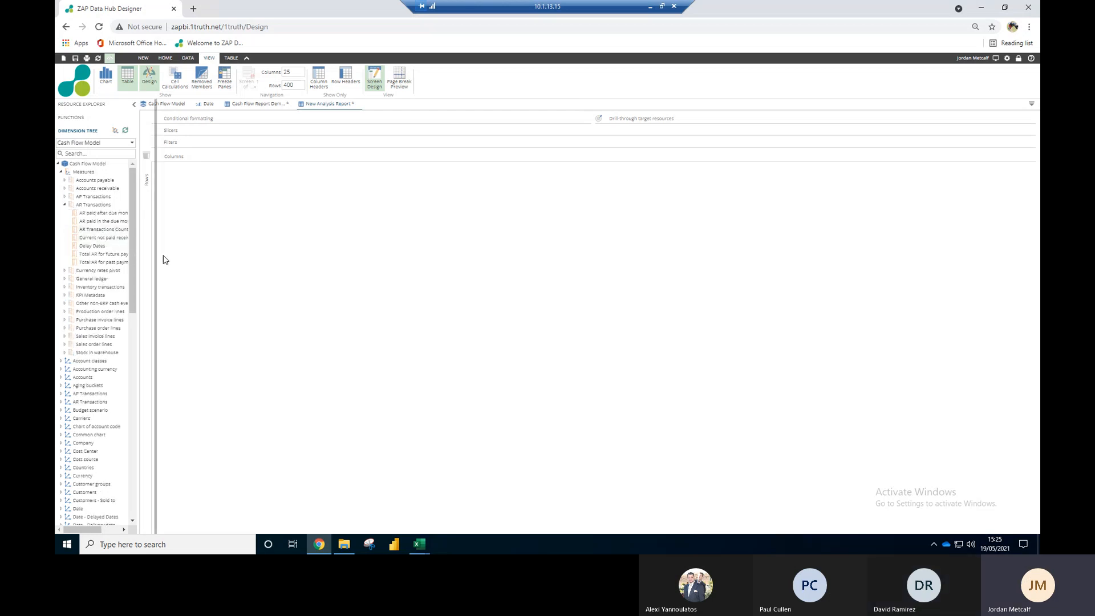
pyautogui.click(64, 197)
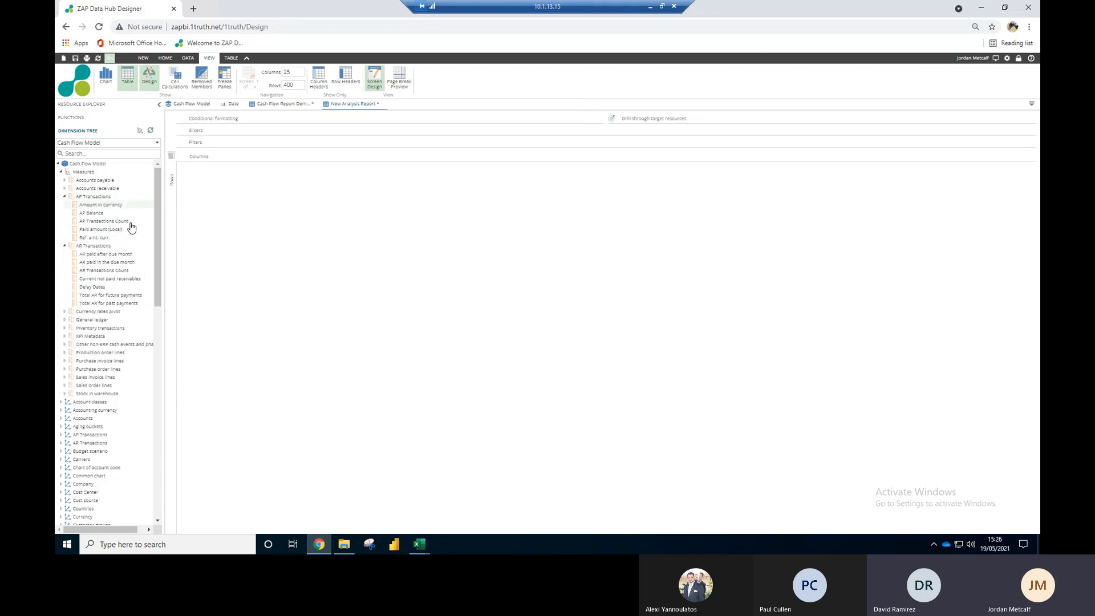
# Step: Add the Amount measure from Accounts receivable to the new report's columns
pyautogui.click(64, 190)
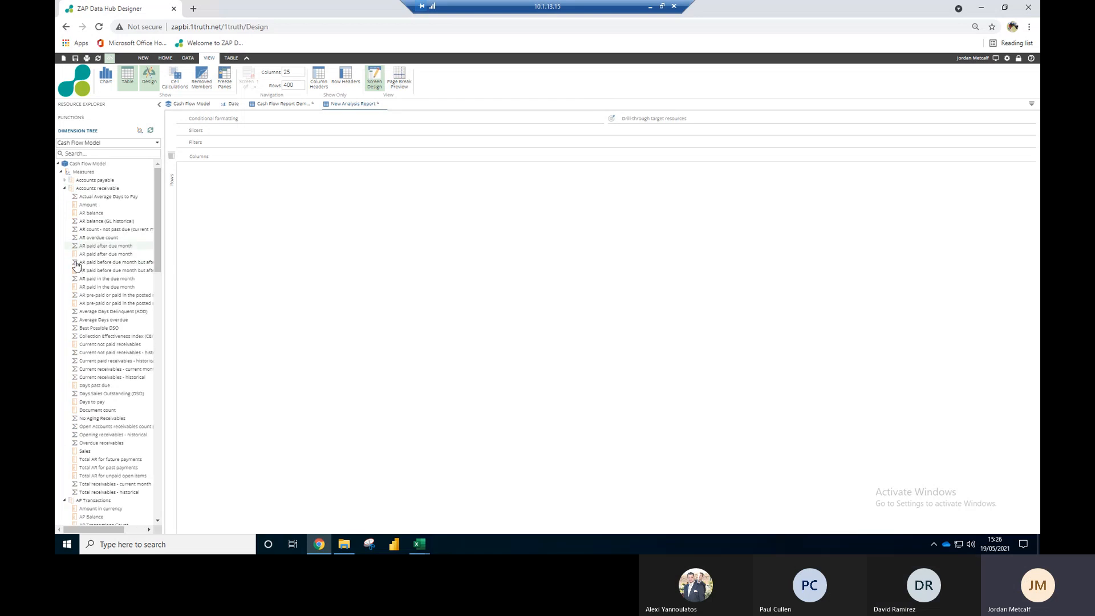
pyautogui.click(64, 500)
pyautogui.click(65, 508)
pyautogui.moveTo(91, 205); pyautogui.dragTo(270, 164)
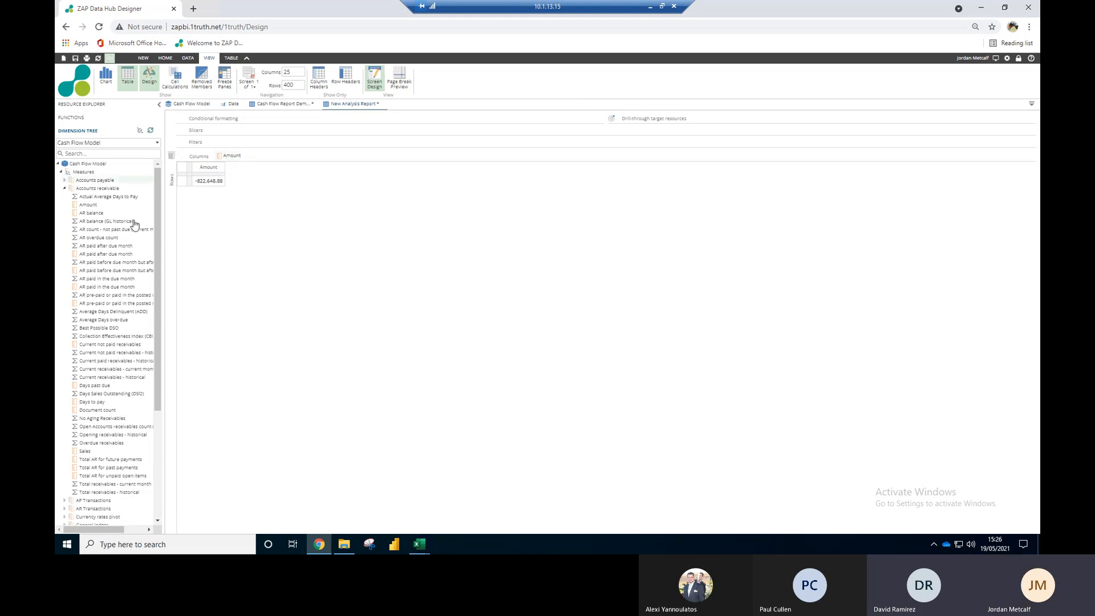
pyautogui.click(65, 188)
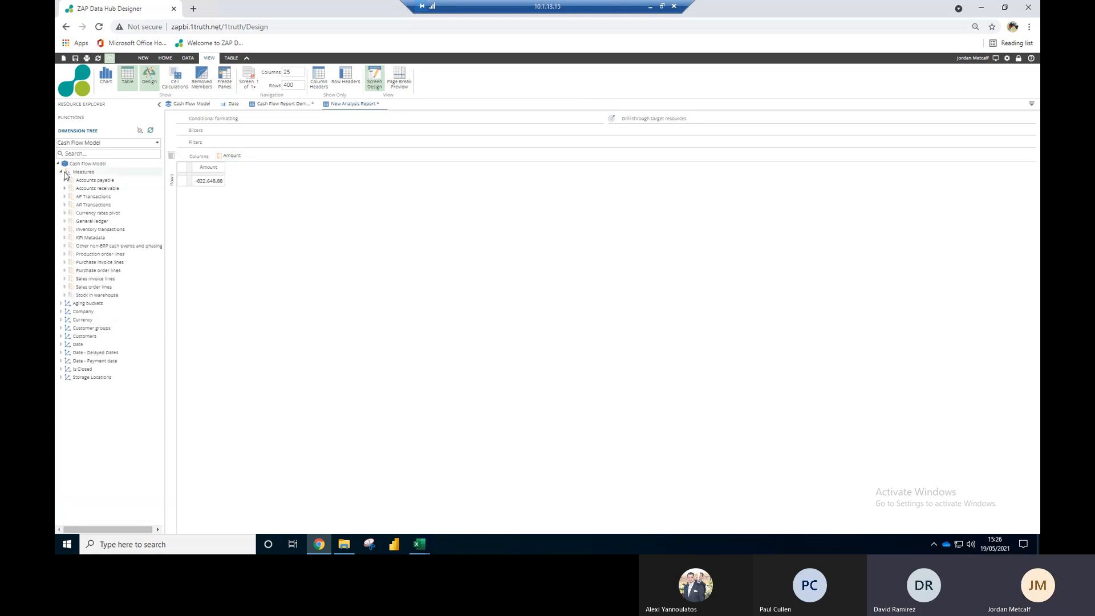
# Step: Add the Customer level of Customers.Customer to the report's rows
pyautogui.click(62, 172)
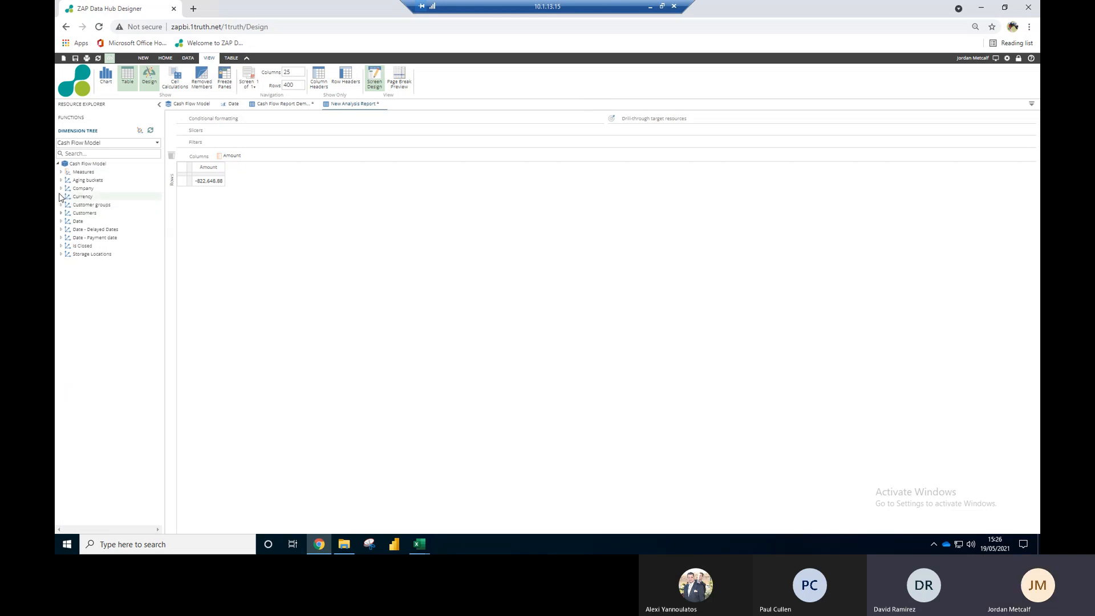
pyautogui.click(62, 213)
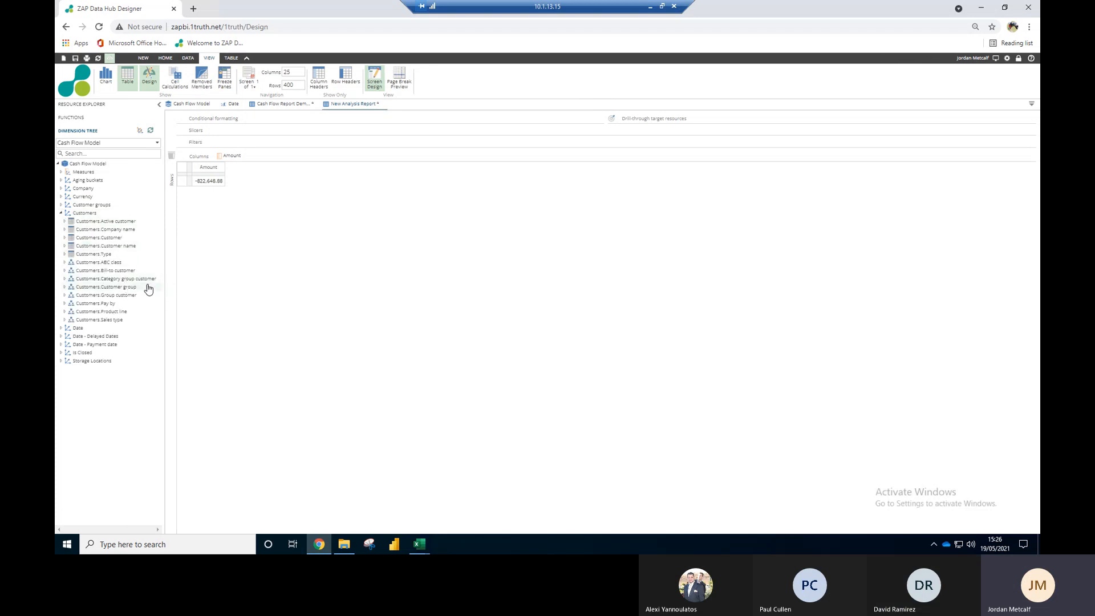
pyautogui.click(65, 238)
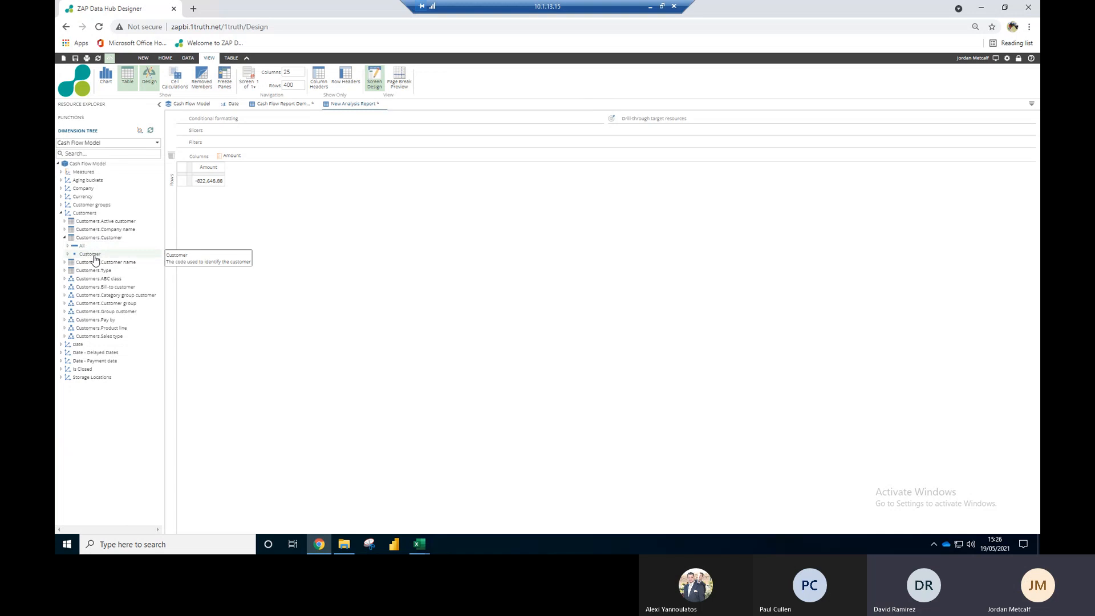
pyautogui.moveTo(91, 254); pyautogui.dragTo(170, 203)
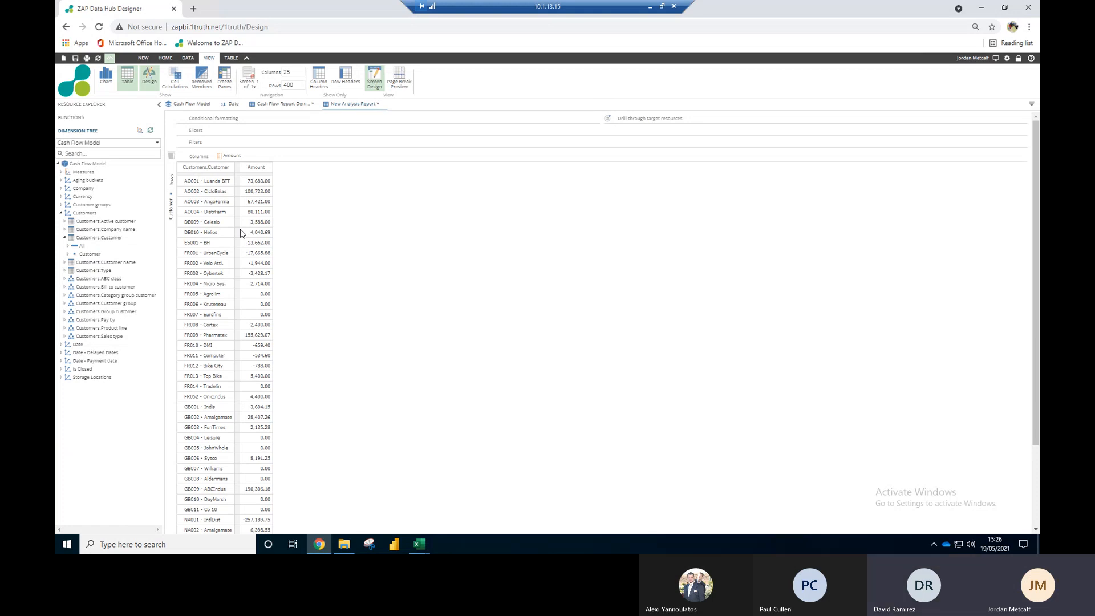
# Step: Add the Date level of the Date.Fiscal YWD hierarchy to the report's columns beside Amount
pyautogui.click(61, 212)
pyautogui.click(61, 222)
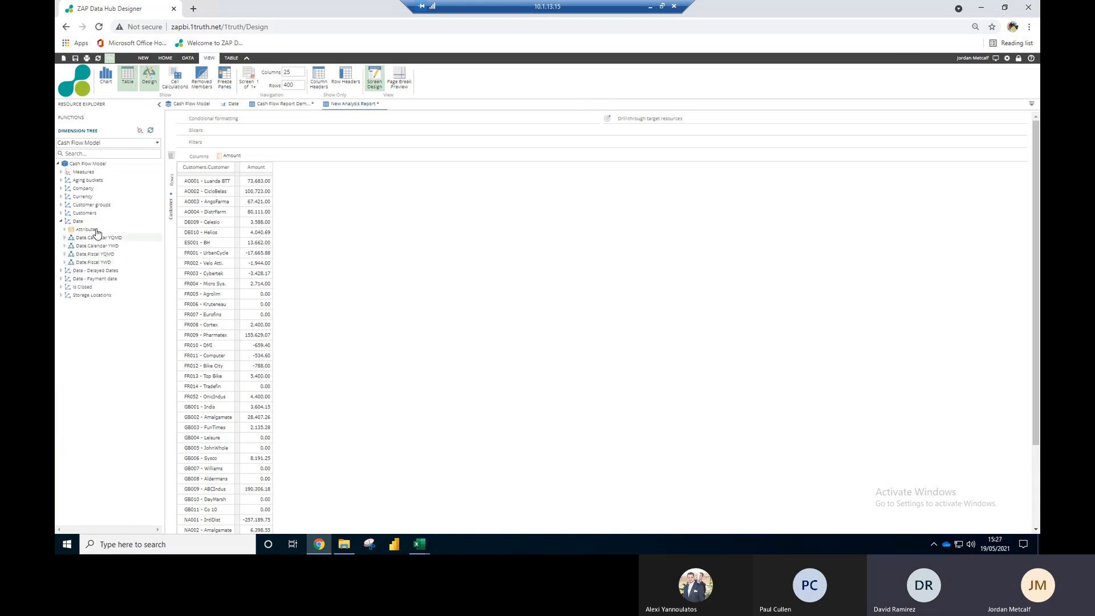
pyautogui.click(65, 262)
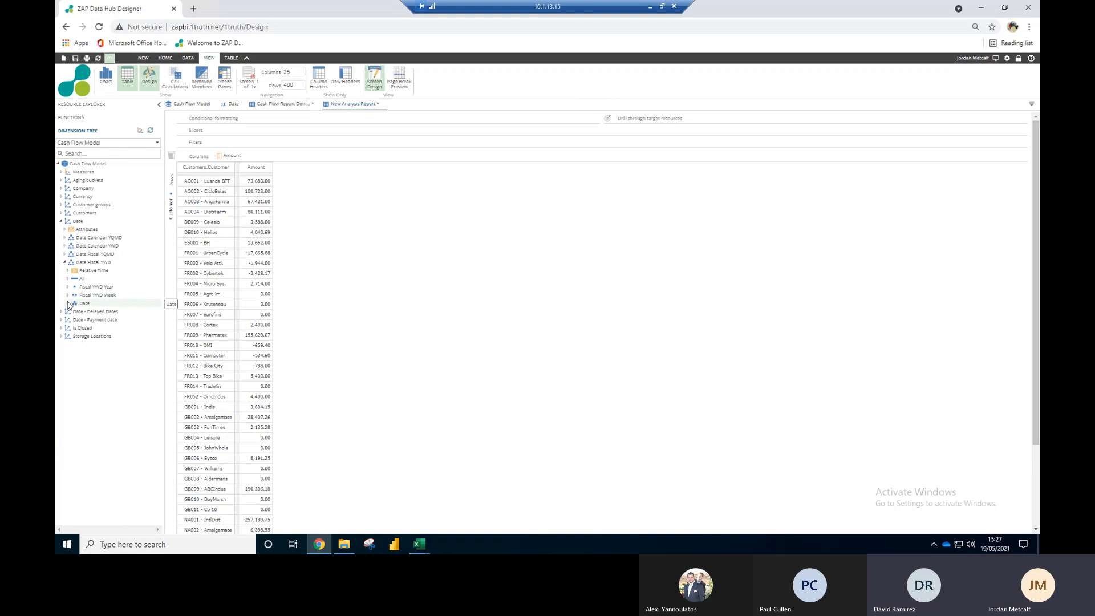
pyautogui.click(67, 304)
pyautogui.click(67, 303)
pyautogui.click(67, 295)
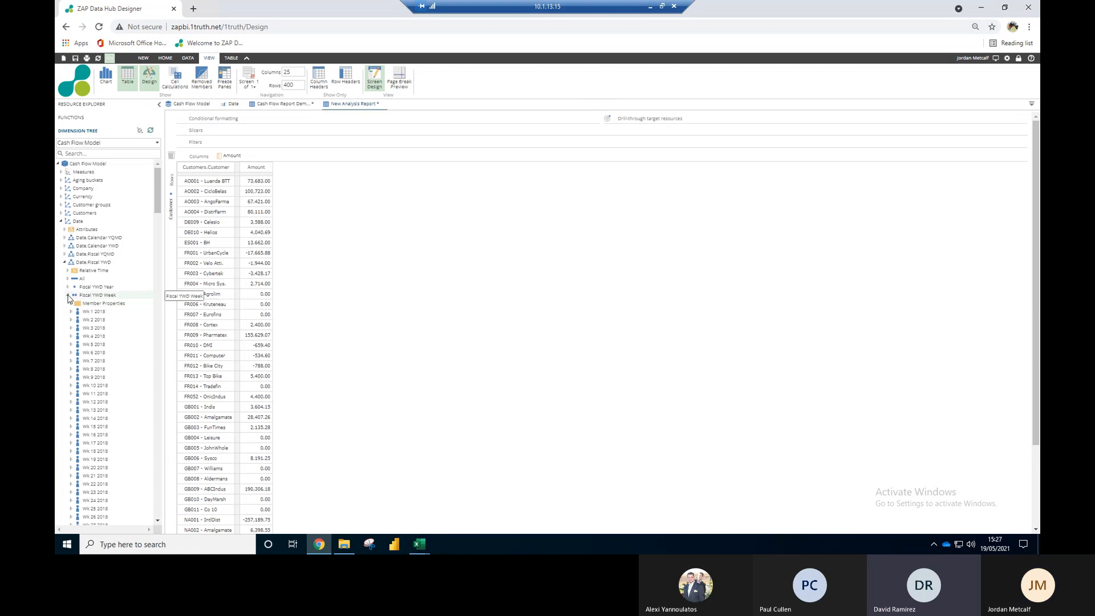
pyautogui.click(67, 295)
pyautogui.moveTo(177, 192); pyautogui.dragTo(272, 155)
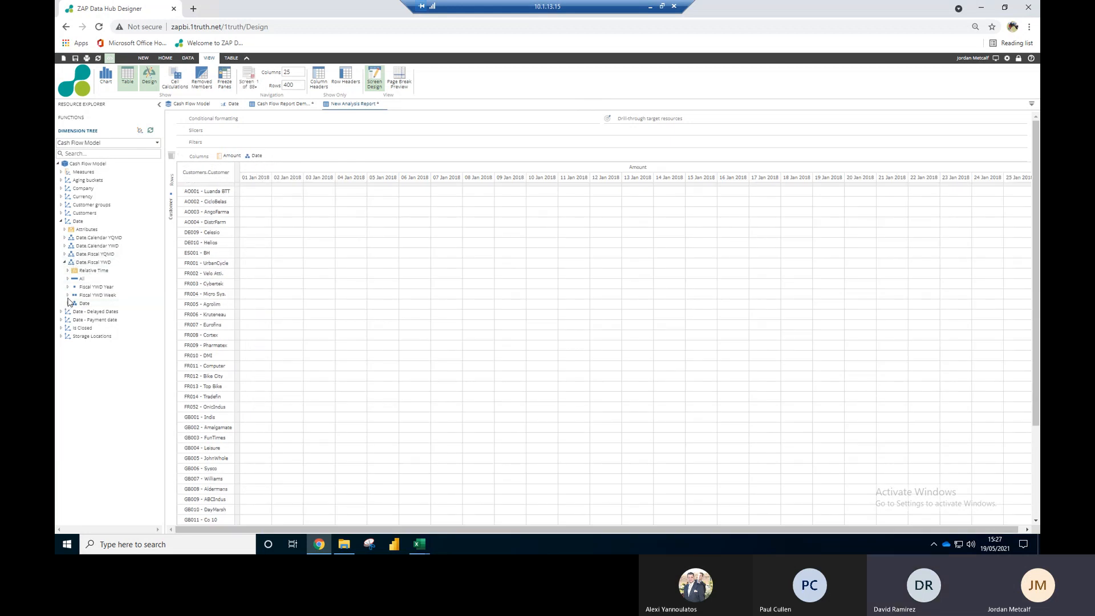
# Step: Add the Fiscal YWD Week level of Date.Fiscal YWD as a slicer and set it to Wk 21 2021
pyautogui.moveTo(82, 294); pyautogui.dragTo(212, 131)
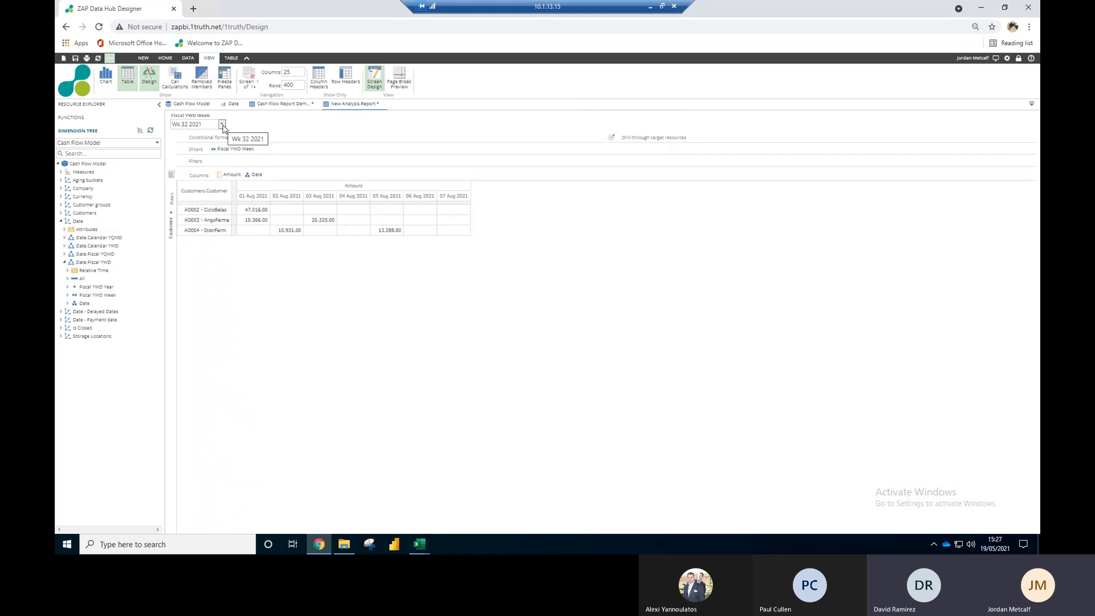
pyautogui.click(222, 125)
pyautogui.moveTo(224, 280); pyautogui.dragTo(228, 399)
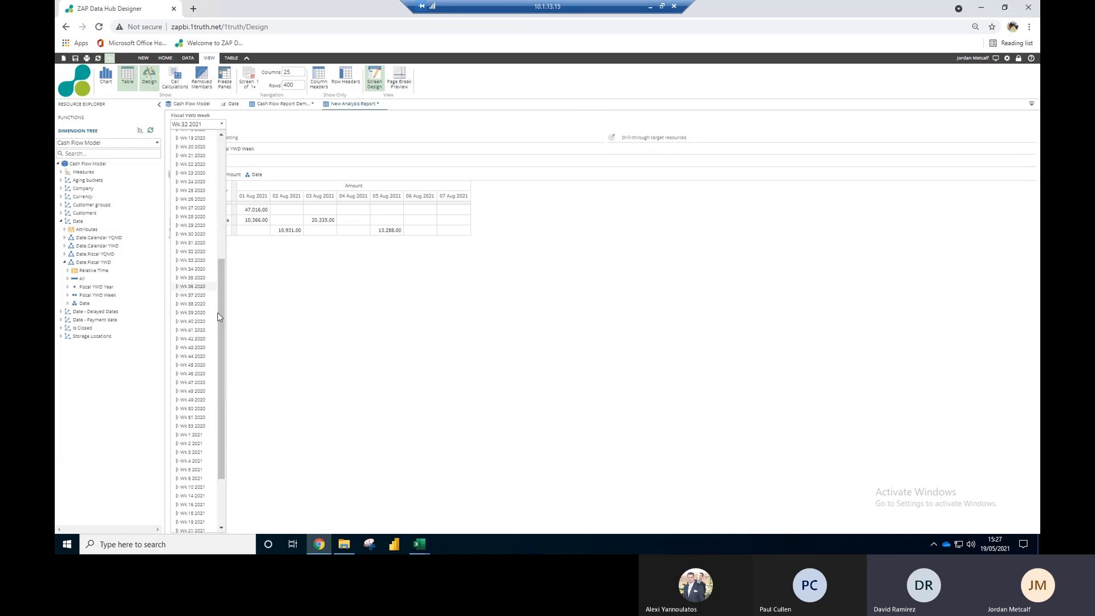
pyautogui.moveTo(220, 346); pyautogui.dragTo(217, 406)
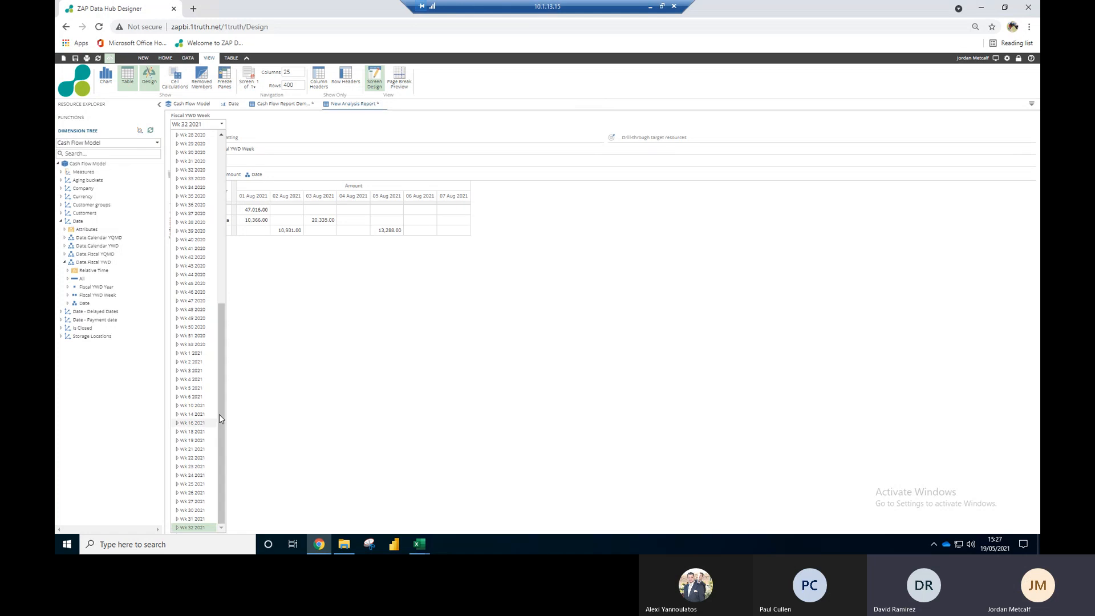
pyautogui.click(198, 449)
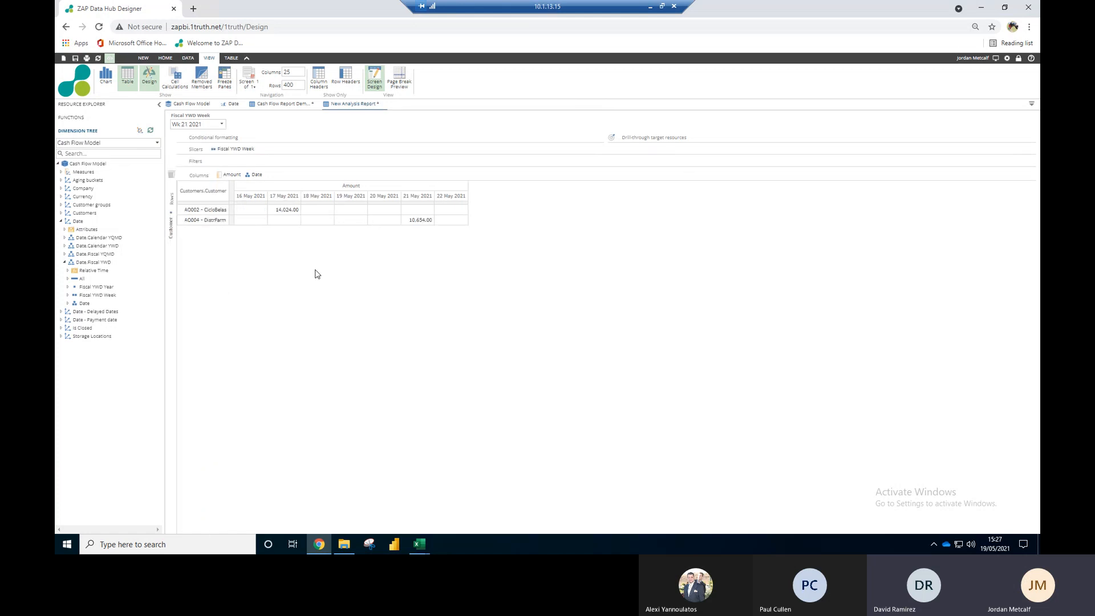
# Step: Switch to the 13 week cash workbook in Excel and examine the receipts and vendor payments for the week starting 17/05/2021
pyautogui.click(419, 544)
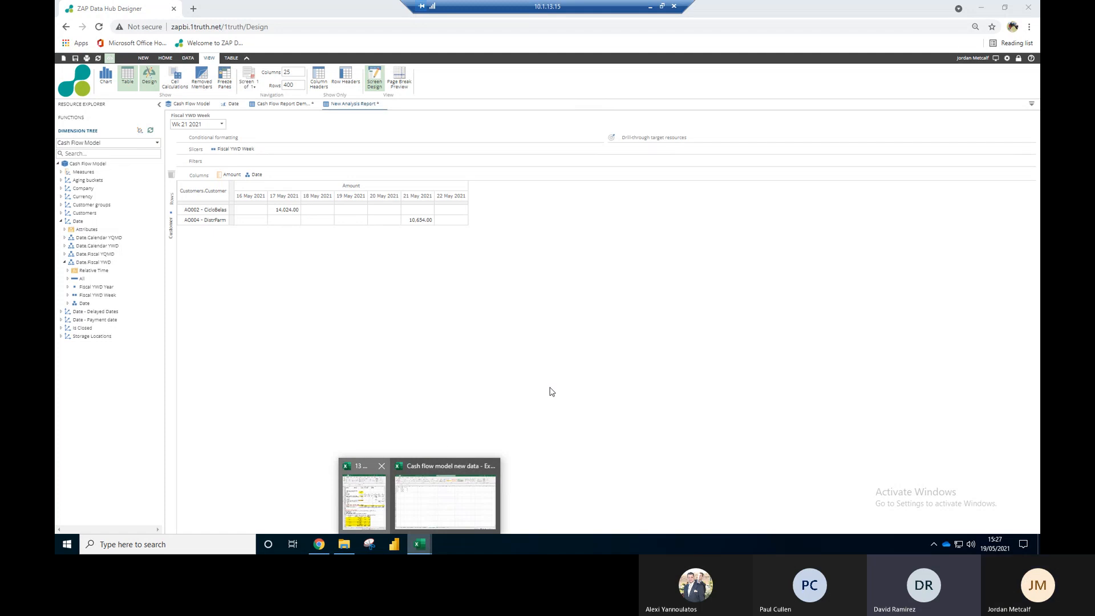
pyautogui.click(363, 497)
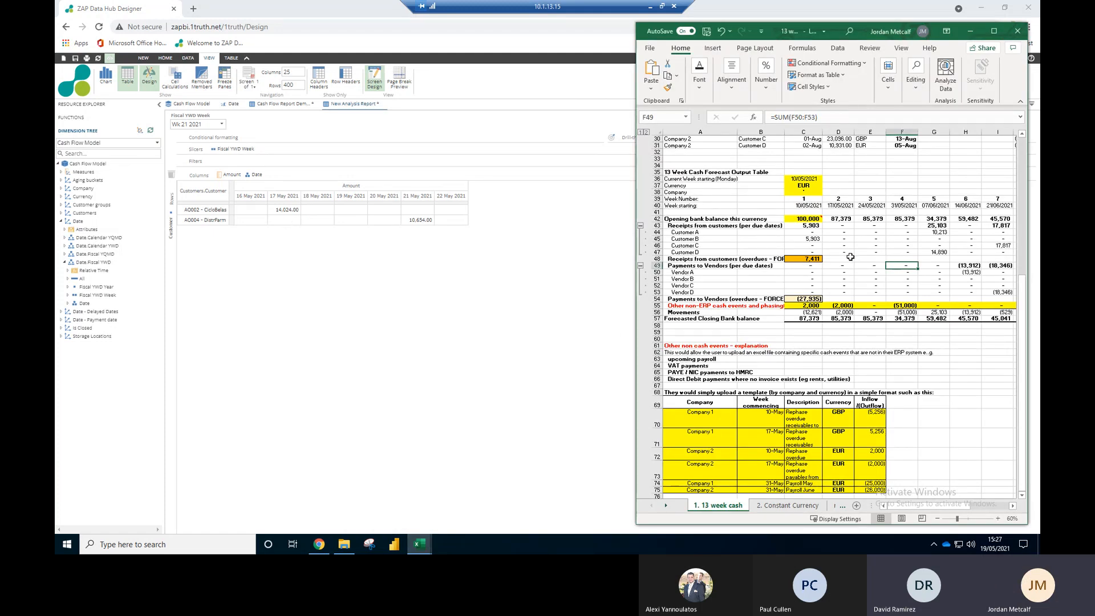
pyautogui.moveTo(842, 226); pyautogui.dragTo(838, 291)
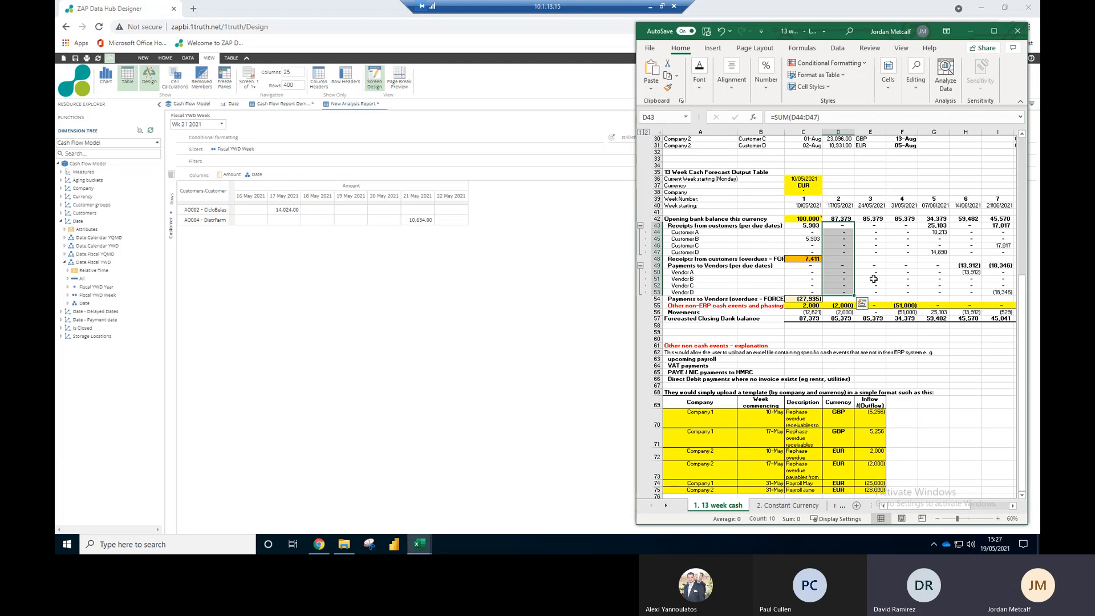
pyautogui.click(915, 464)
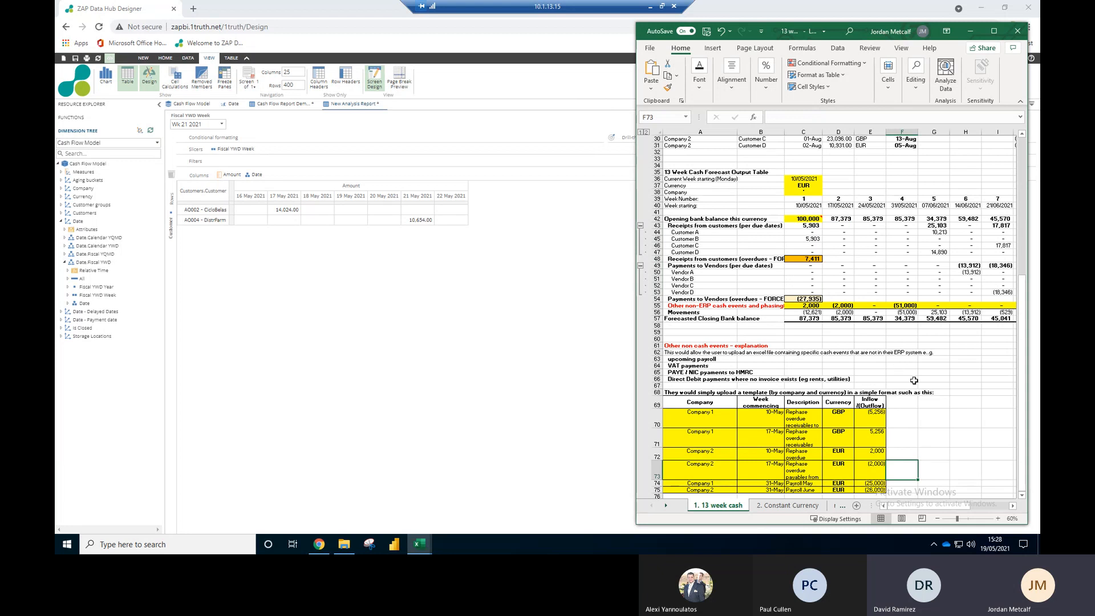
pyautogui.click(912, 441)
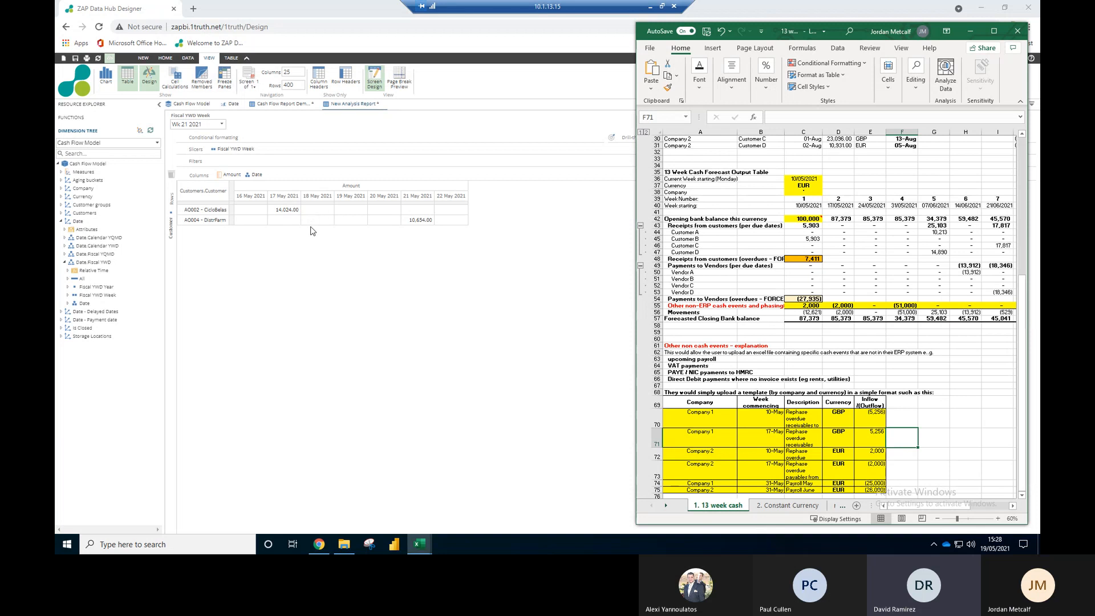
# Step: Widen the workbook window and examine the open sales invoices due 17-May and 21-May in rows 21 and 22
pyautogui.click(787, 320)
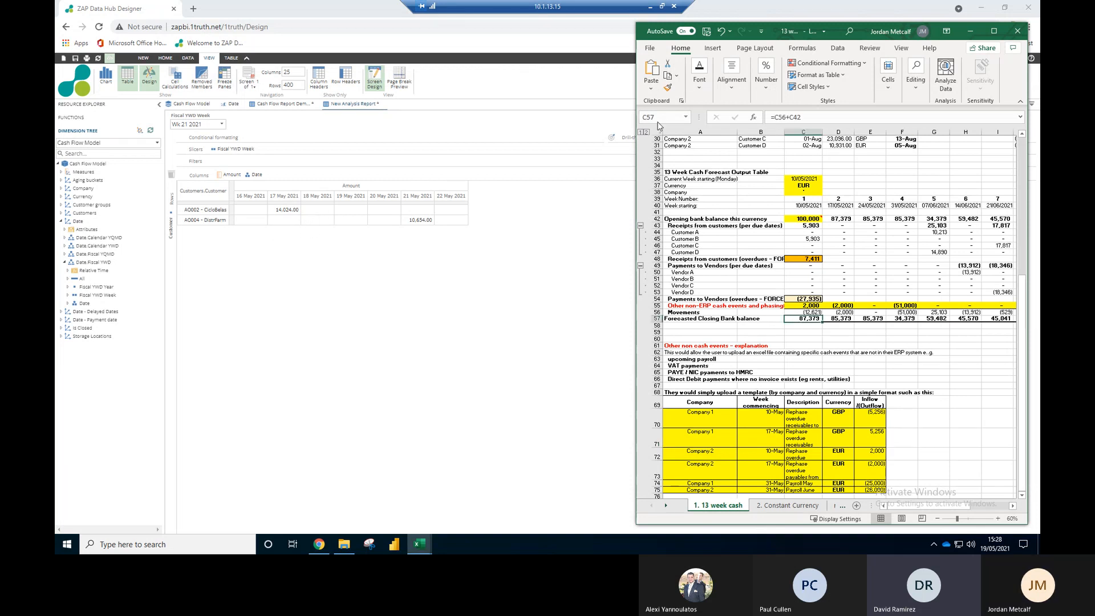
pyautogui.moveTo(637, 114); pyautogui.dragTo(563, 117)
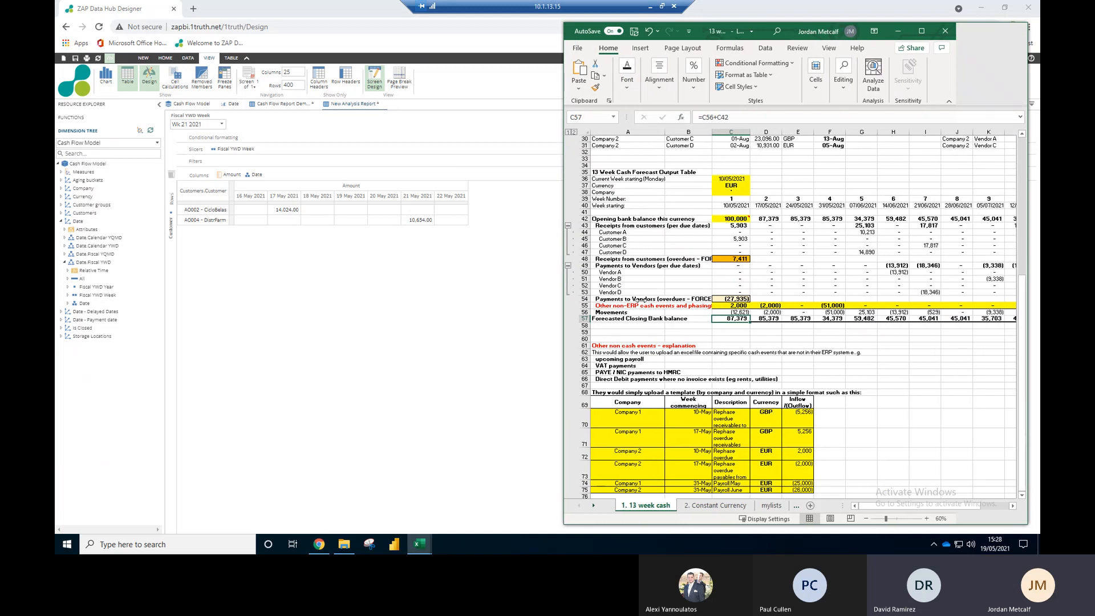
pyautogui.moveTo(561, 254); pyautogui.dragTo(447, 254)
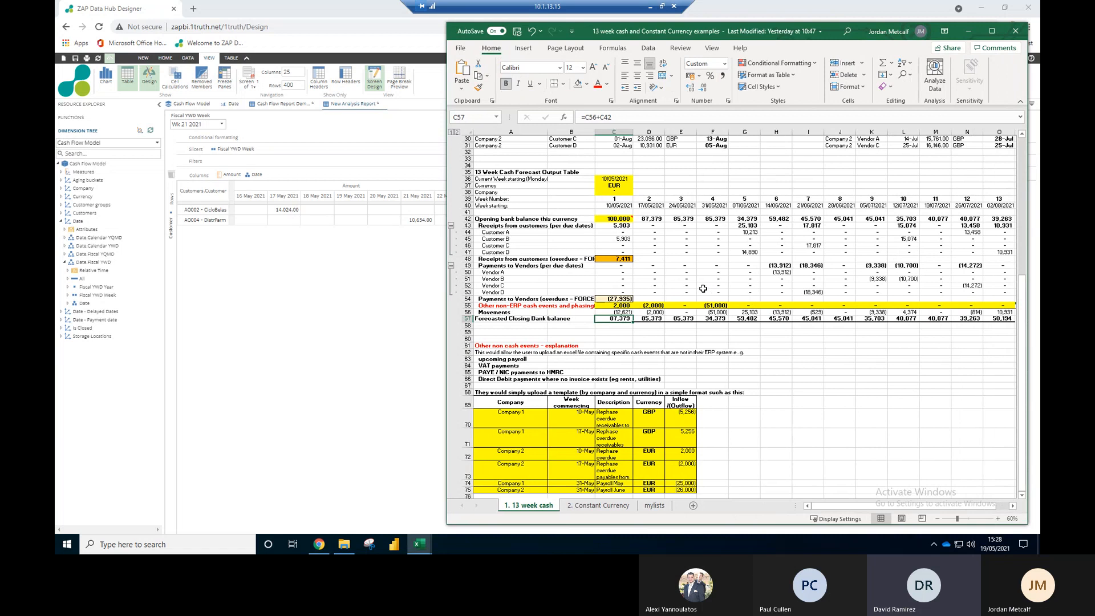
pyautogui.scroll(10, 703, 289)
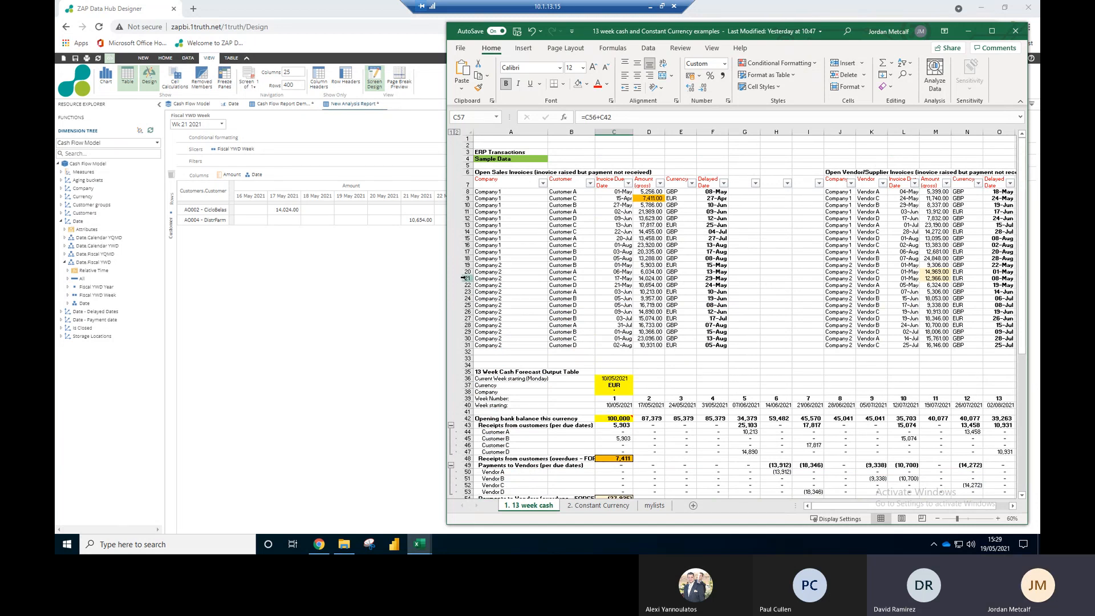
pyautogui.moveTo(463, 278); pyautogui.dragTo(463, 285)
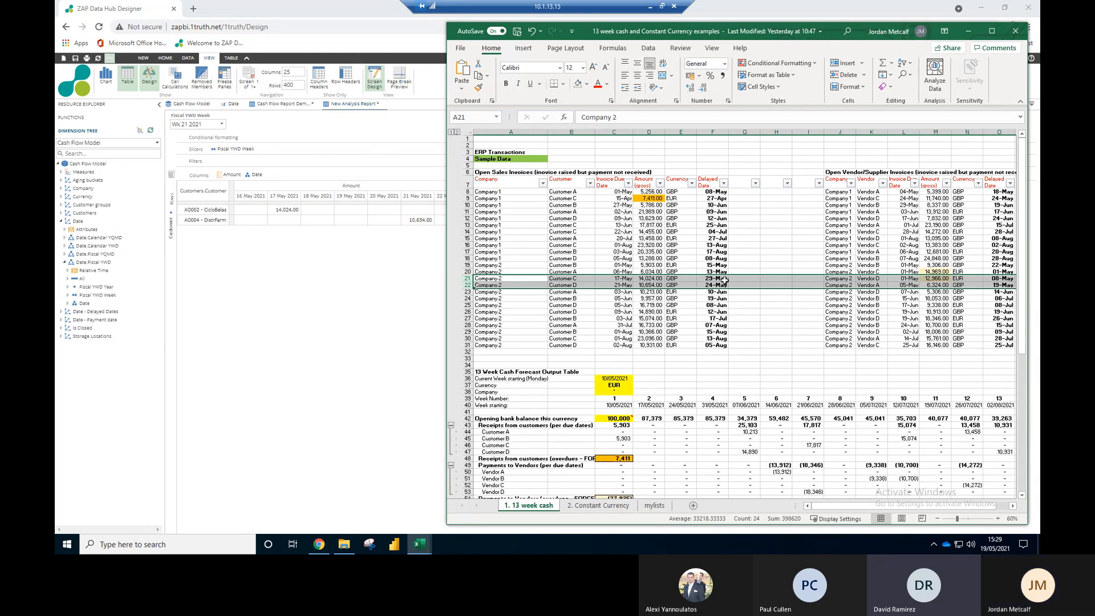
# Step: Return to the ZAP analysis report and remove the Date level from its columns and the Fiscal YWD Week slicer
pyautogui.click(392, 250)
pyautogui.moveTo(247, 178); pyautogui.dragTo(195, 185)
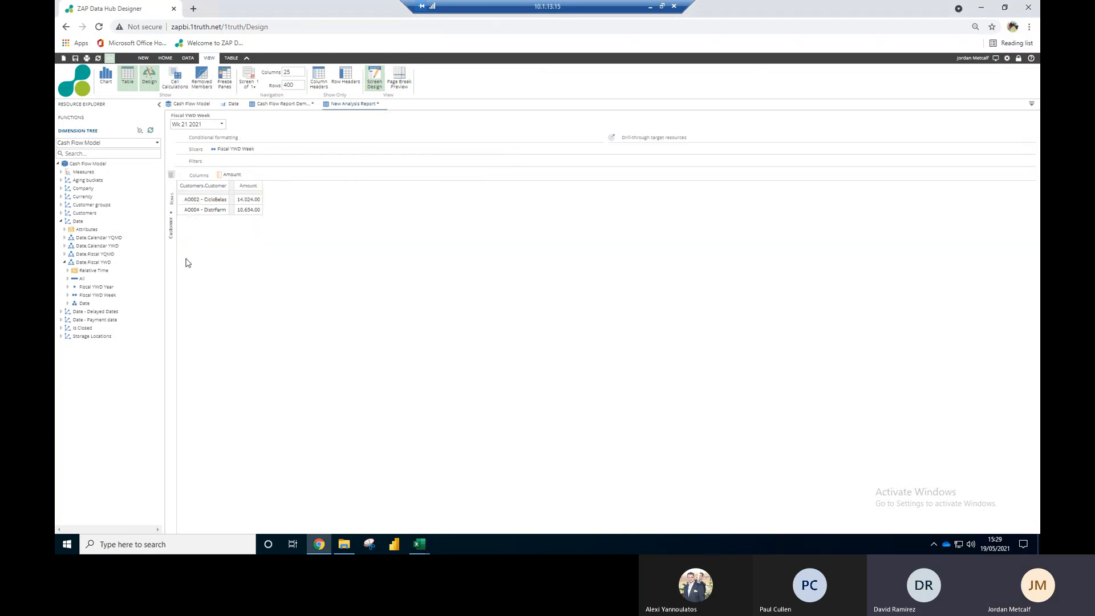
pyautogui.click(61, 221)
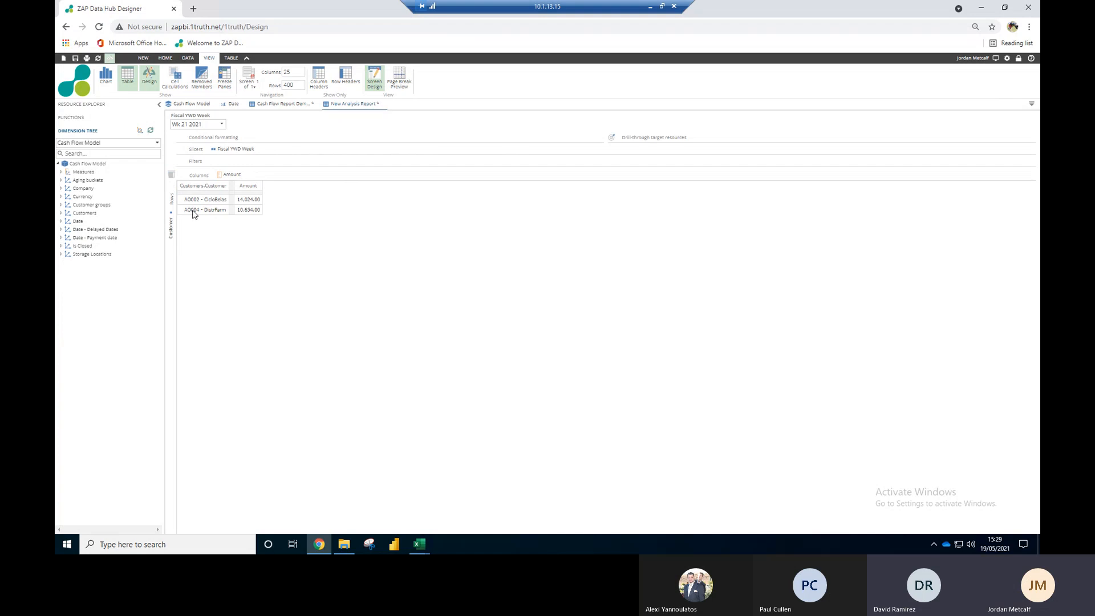
pyautogui.moveTo(193, 168); pyautogui.dragTo(171, 176)
# Step: Add the Fiscal YWD Week level of the Date - Delayed Dates Fiscal YWD hierarchy as a slicer
pyautogui.click(61, 230)
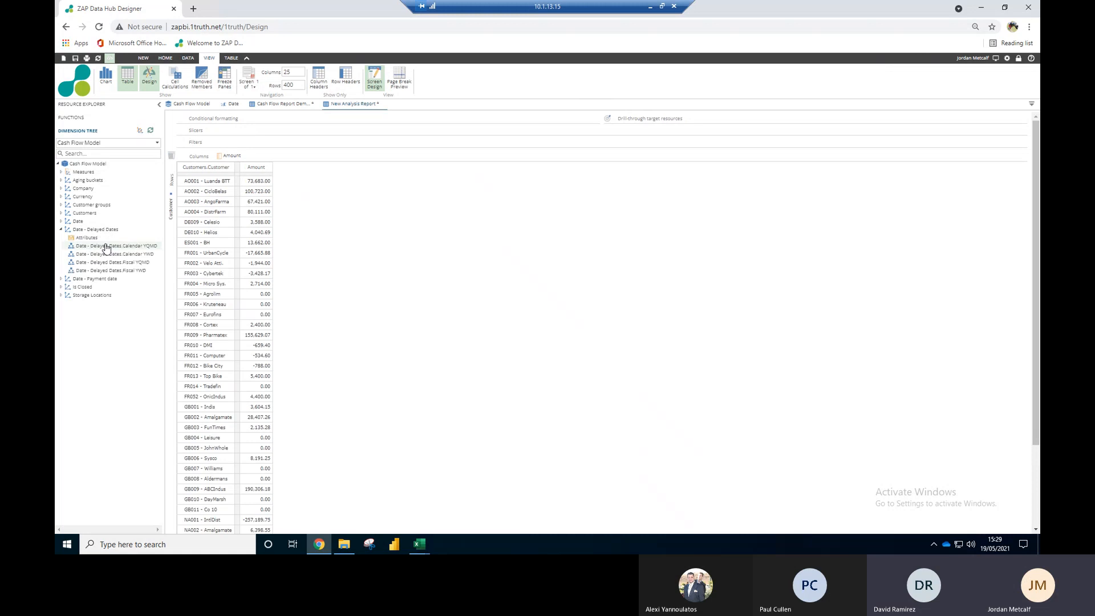
pyautogui.click(65, 271)
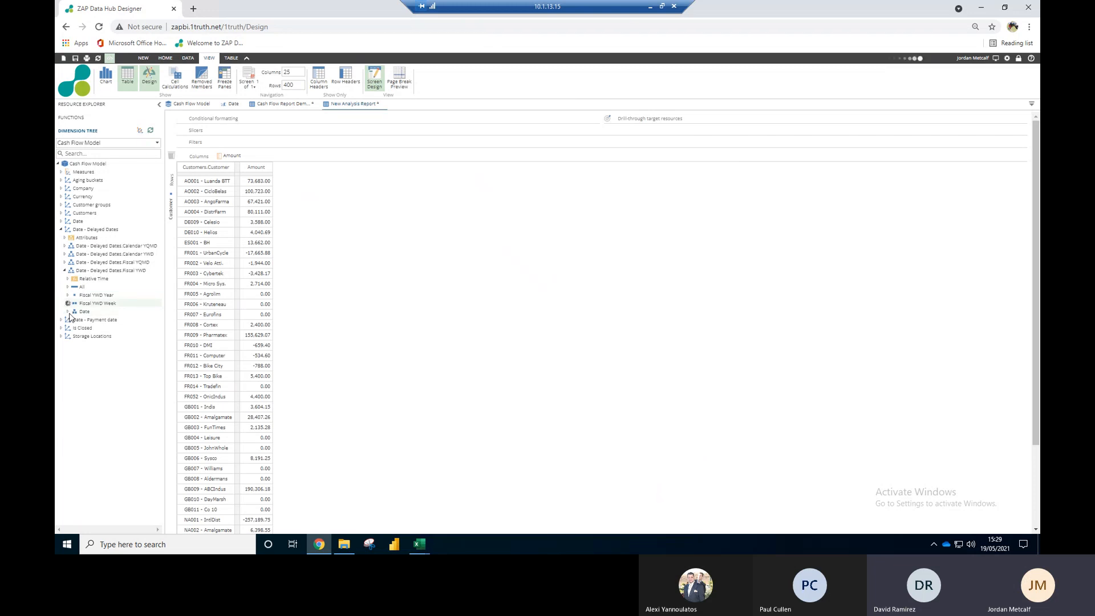
pyautogui.click(68, 304)
pyautogui.moveTo(219, 171); pyautogui.dragTo(231, 131)
pyautogui.click(68, 304)
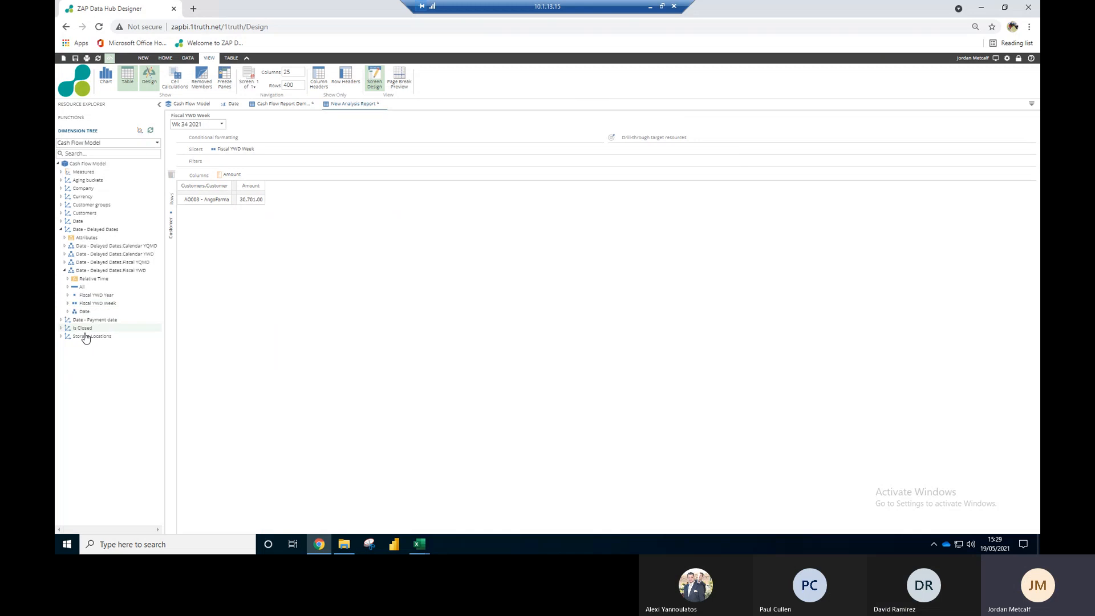
# Step: Add the delayed Date level to the columns beside Amount and set the week slicer to Wk 20 2021
pyautogui.moveTo(84, 311); pyautogui.dragTo(275, 177)
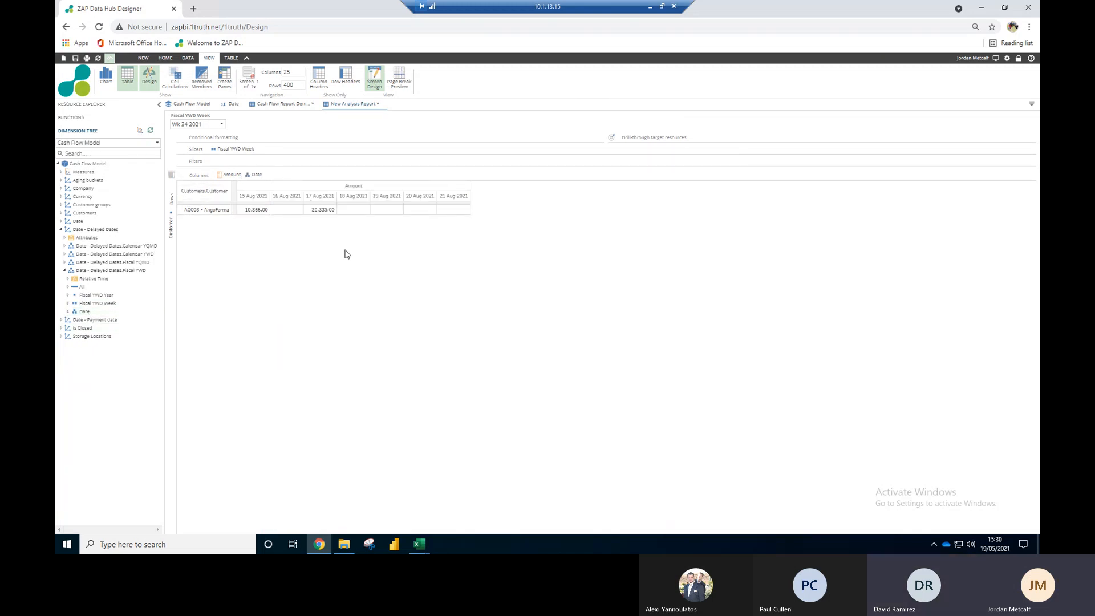
pyautogui.click(223, 125)
pyautogui.moveTo(218, 344); pyautogui.dragTo(217, 494)
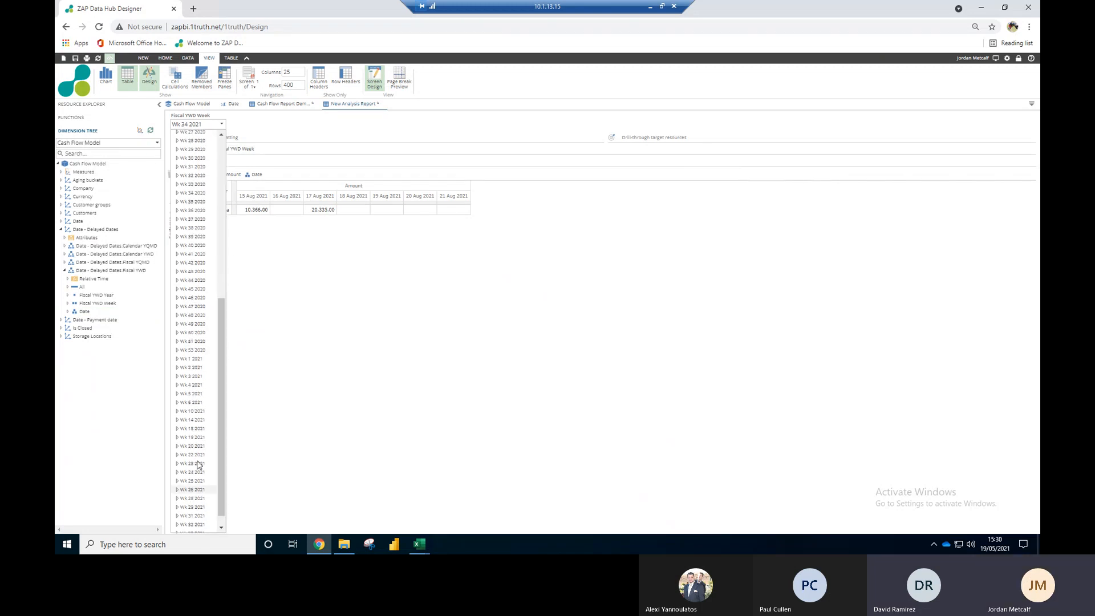
pyautogui.click(194, 446)
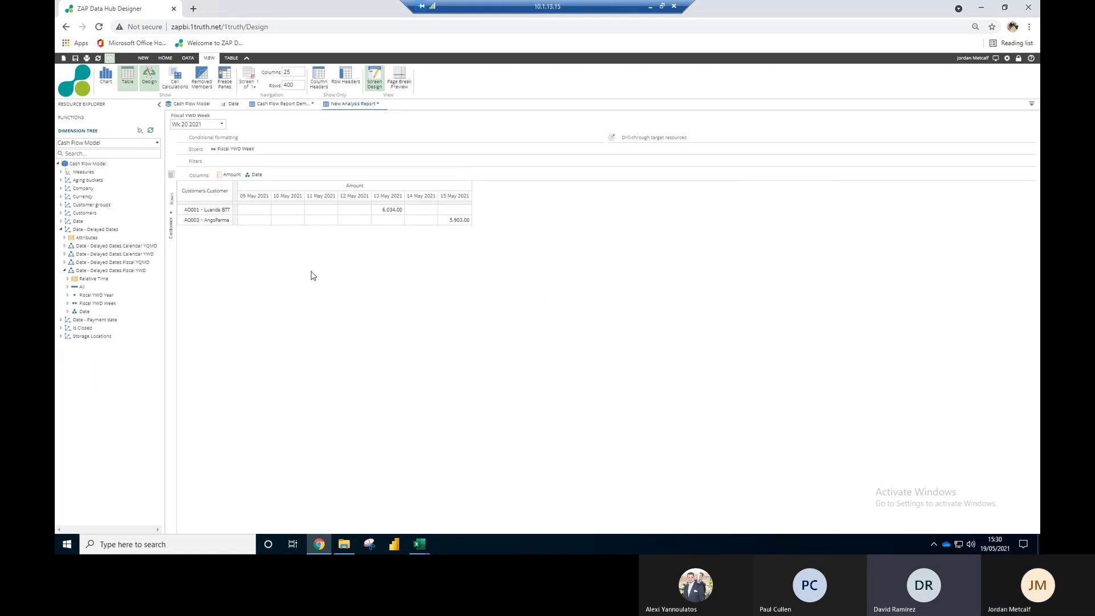
# Step: Check the 13 week cash workbook's invoices and forecast output table in Excel, and return to the ZAP report
pyautogui.click(422, 547)
pyautogui.click(376, 498)
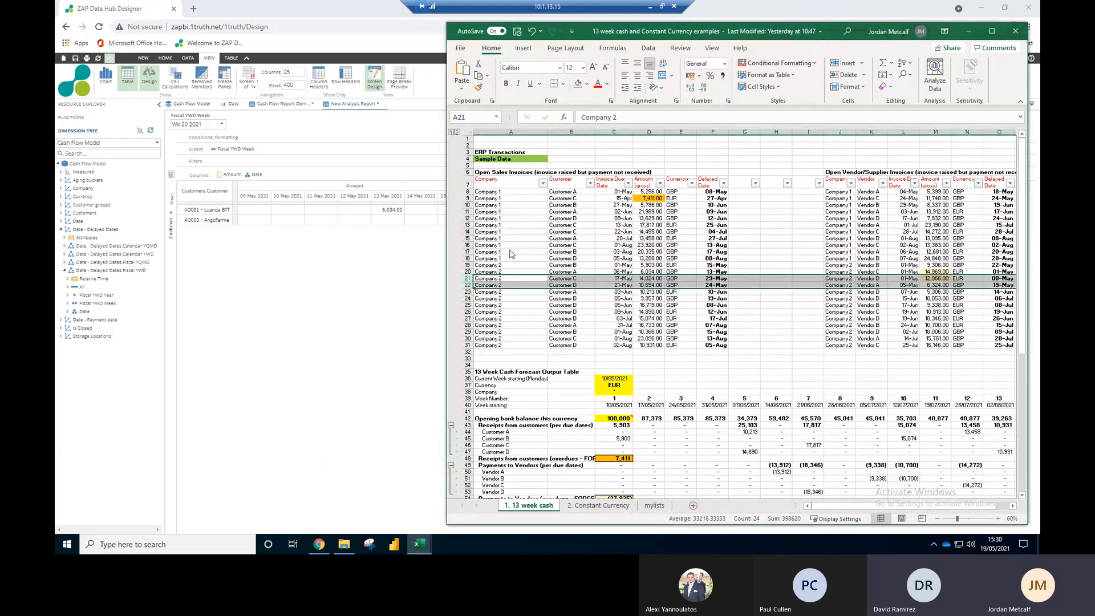
pyautogui.click(650, 324)
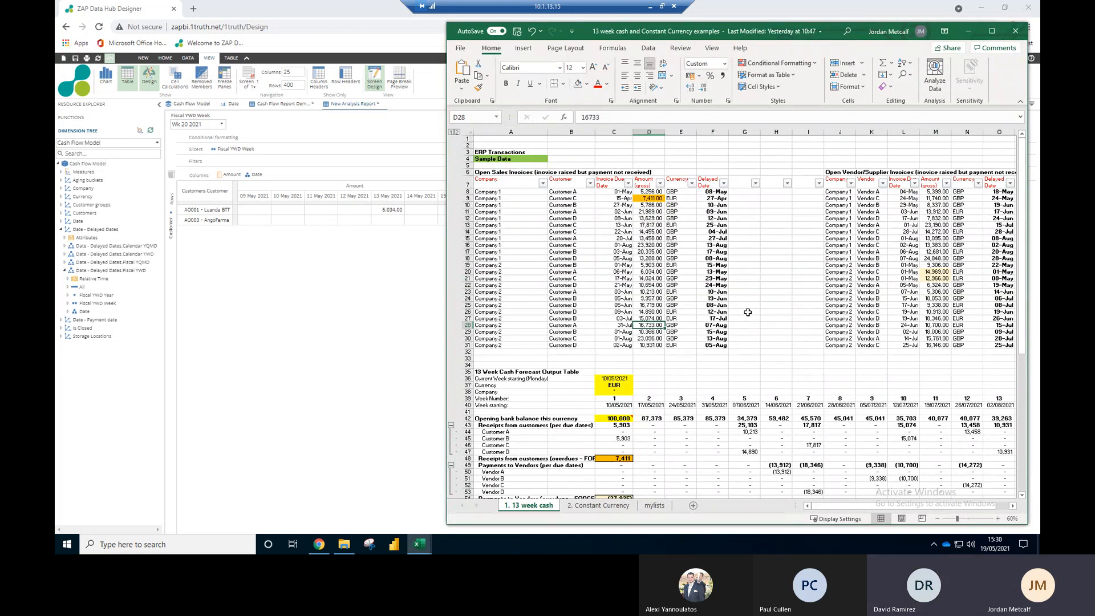
pyautogui.scroll(-5, 747, 312)
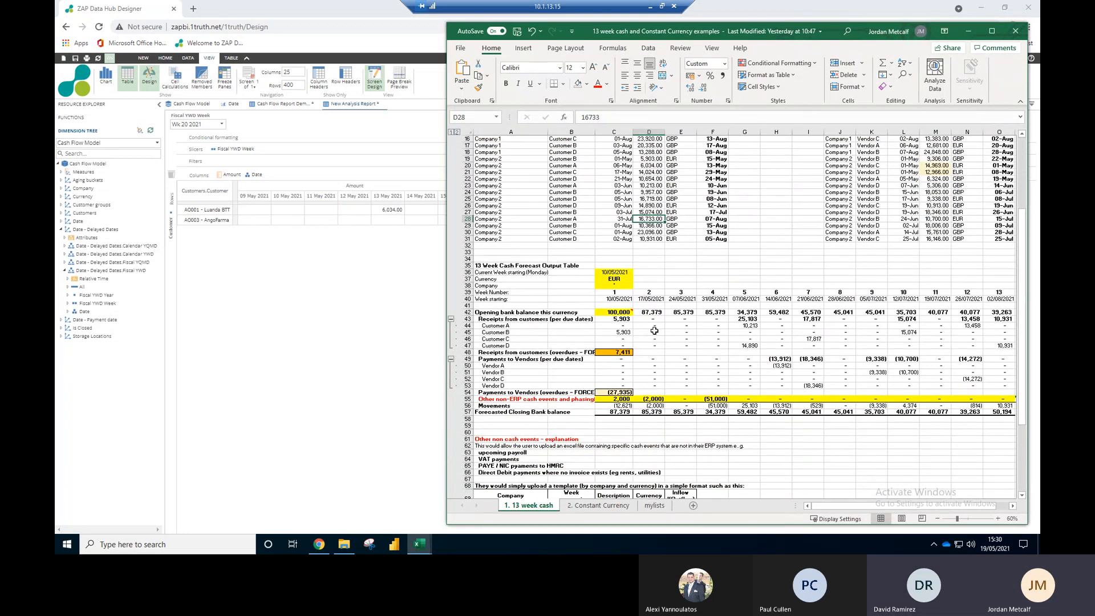
pyautogui.click(409, 255)
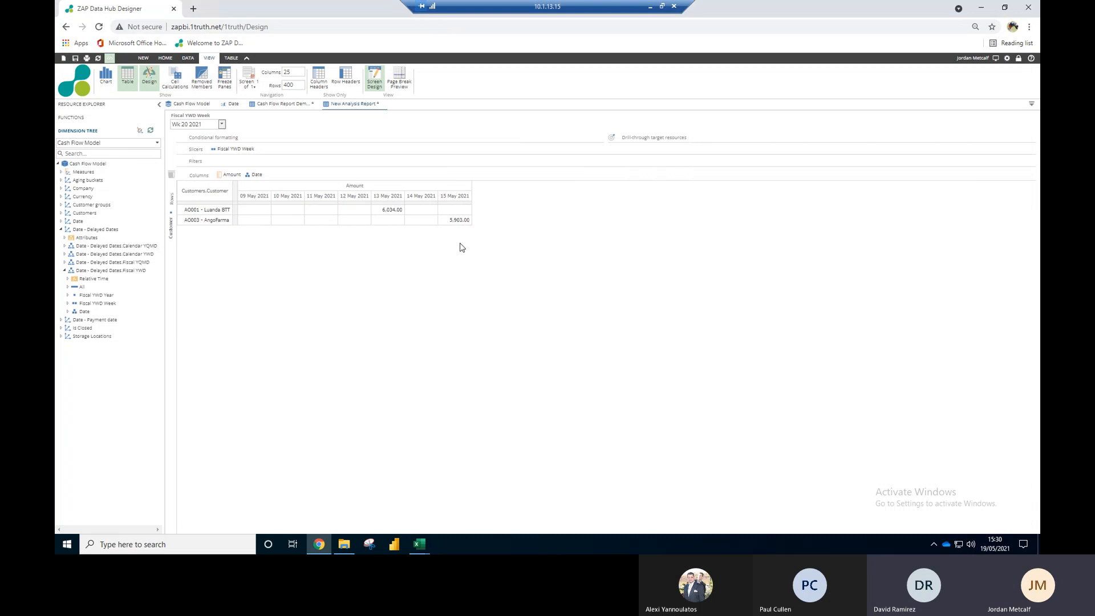
# Step: Place the narrowed Excel workbook beside the ZAP report and examine Customer B's receipt in the week starting 10/05/2021
pyautogui.click(420, 544)
pyautogui.click(364, 502)
pyautogui.moveTo(446, 246); pyautogui.dragTo(523, 245)
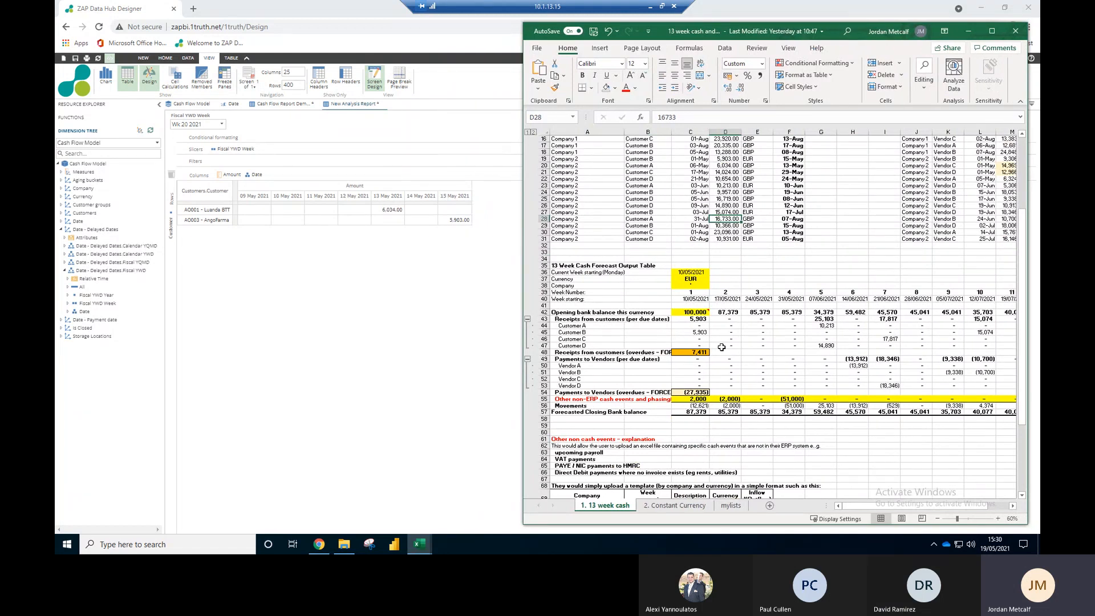
pyautogui.click(689, 338)
pyautogui.click(688, 331)
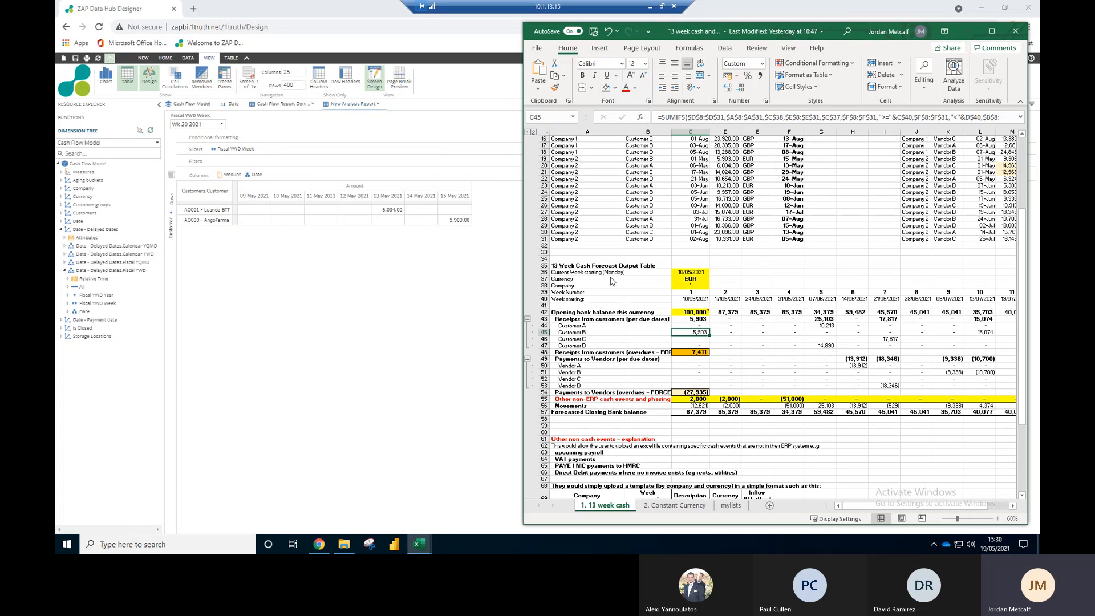
# Step: Compare the amounts and delayed dates of sales invoice rows 19 and 20 with the ZAP report, and return to it
pyautogui.scroll(1, 757, 277)
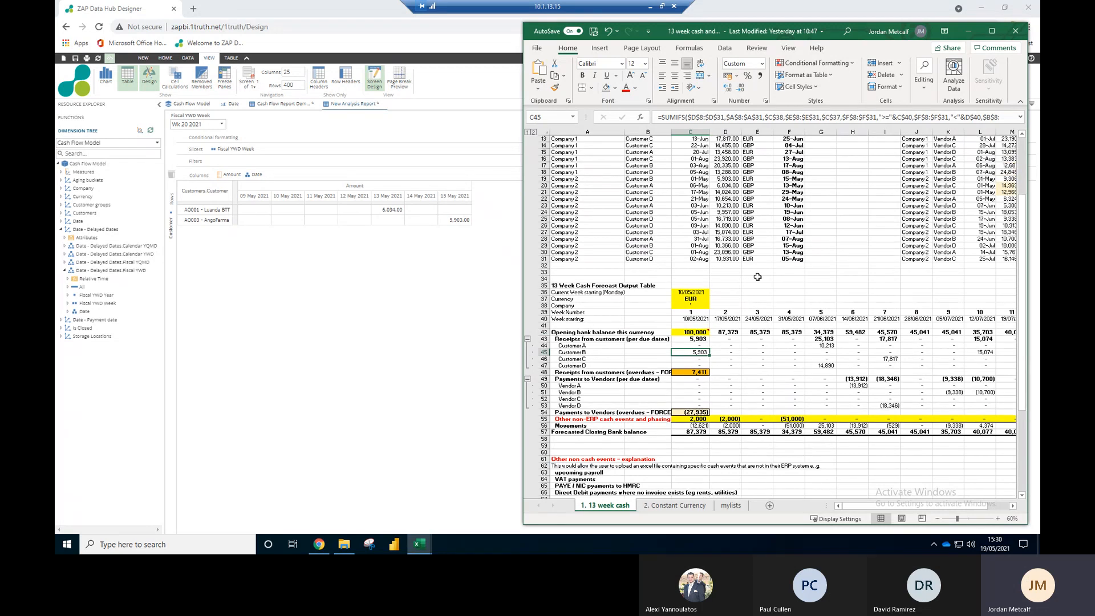
pyautogui.scroll(1, 757, 276)
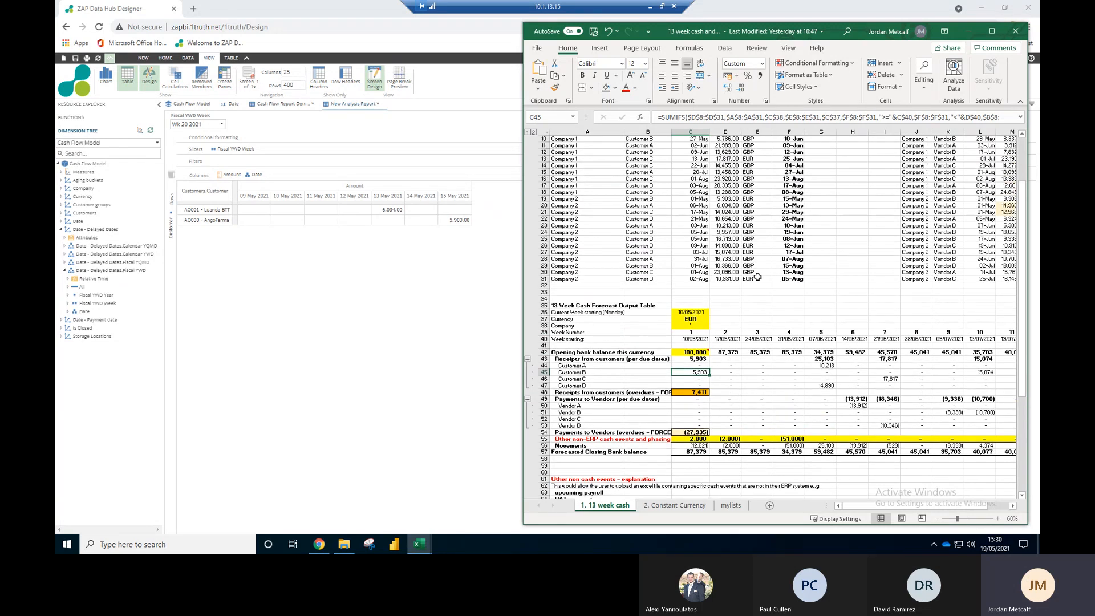
pyautogui.scroll(1, 757, 276)
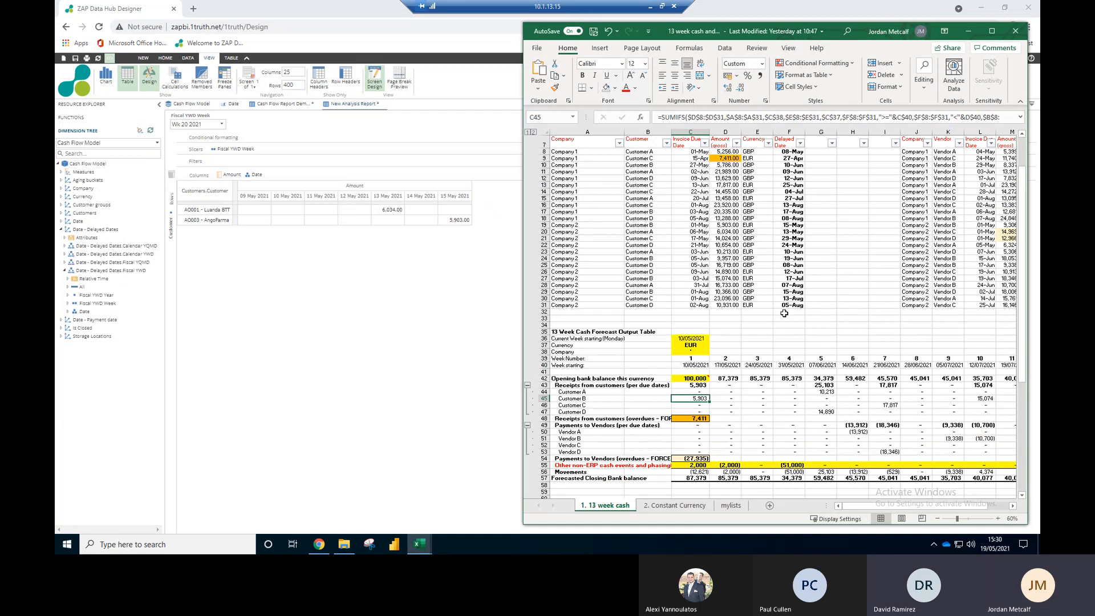
pyautogui.click(789, 232)
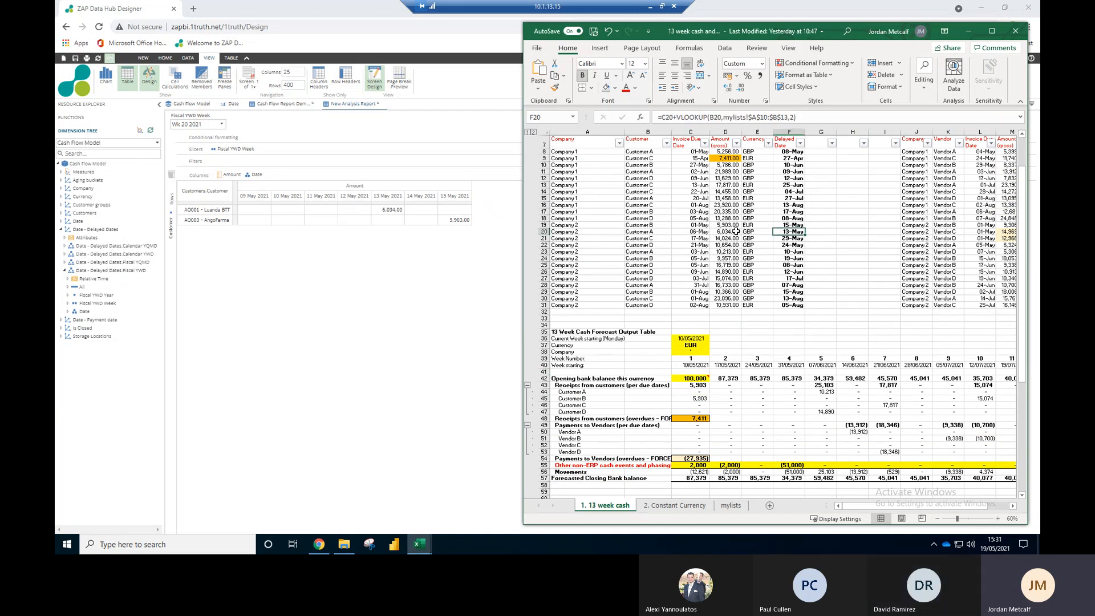
pyautogui.moveTo(736, 231); pyautogui.dragTo(789, 232)
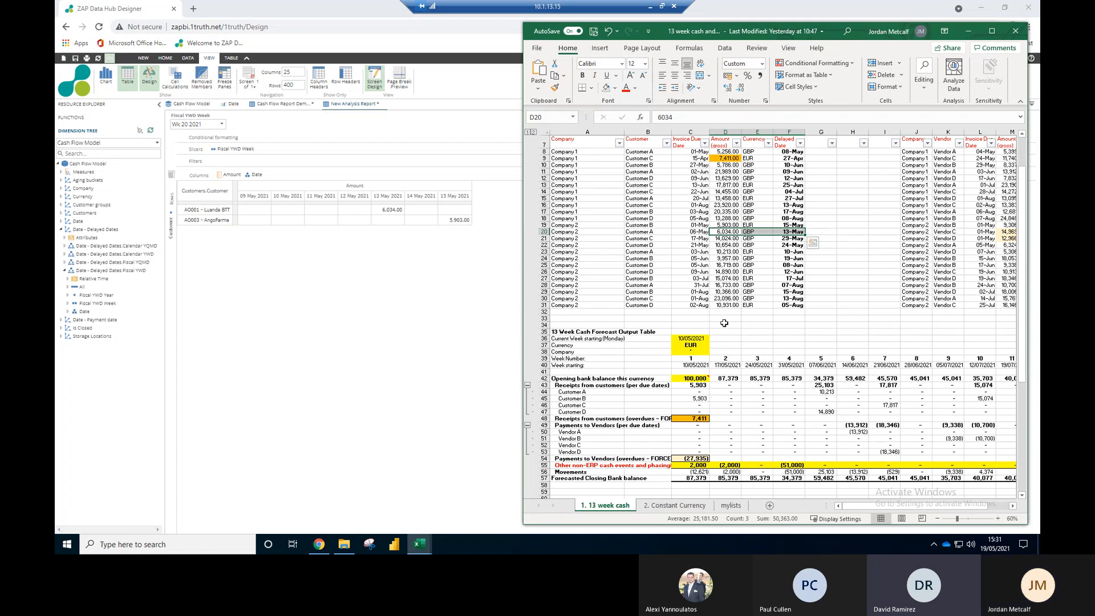
pyautogui.click(716, 225)
pyautogui.moveTo(542, 225); pyautogui.dragTo(542, 232)
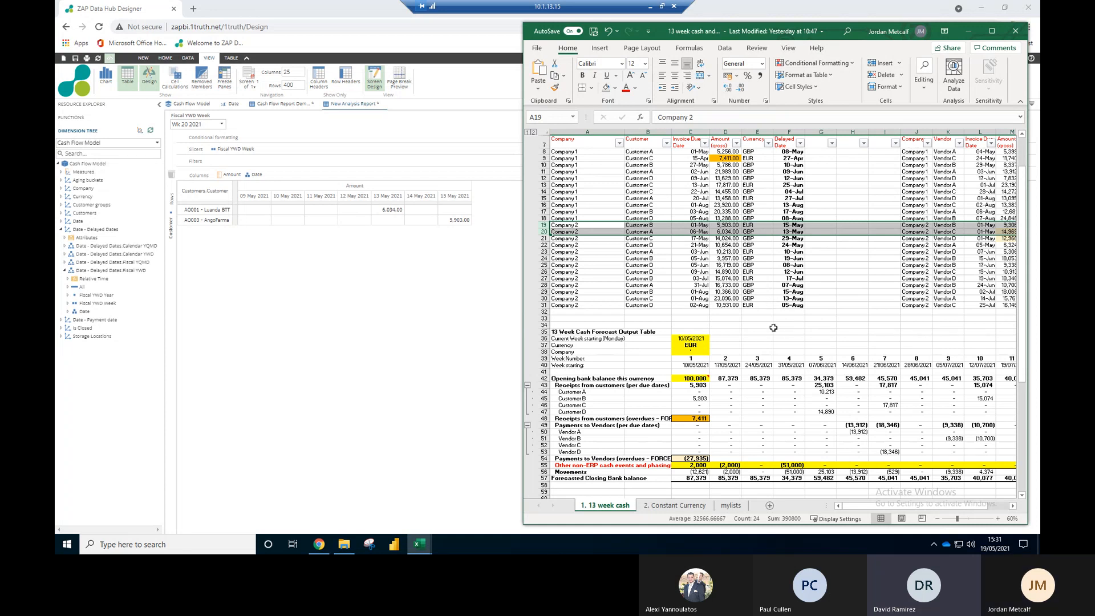
pyautogui.click(442, 271)
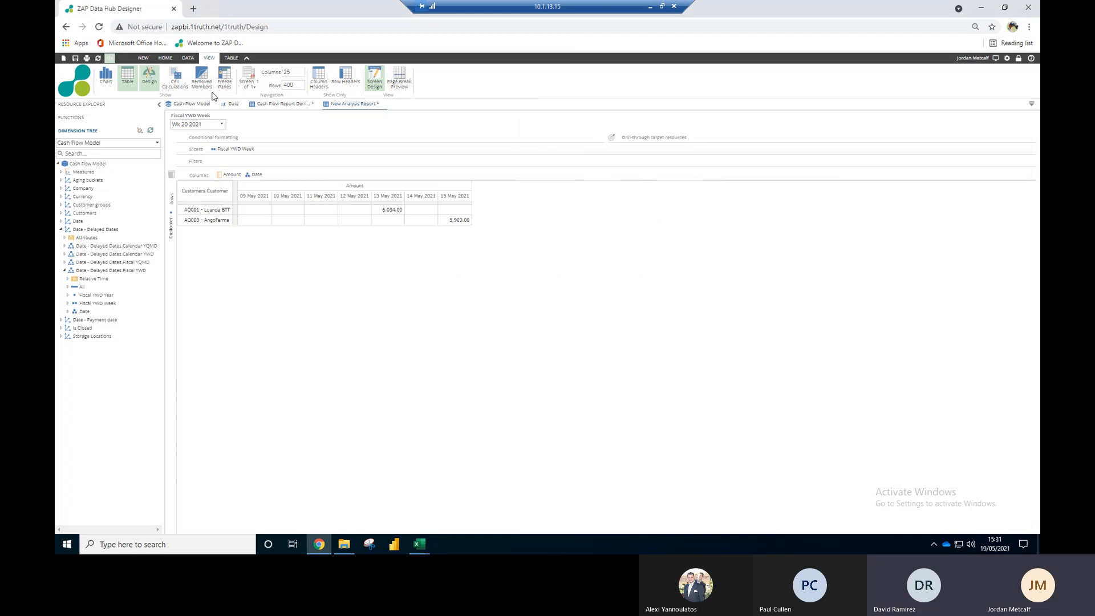
# Step: Replace the week slicer in the Cash Flow Report Demo with the Fiscal YWD Week level of Date - Delayed Dates Fiscal YWD
pyautogui.click(283, 107)
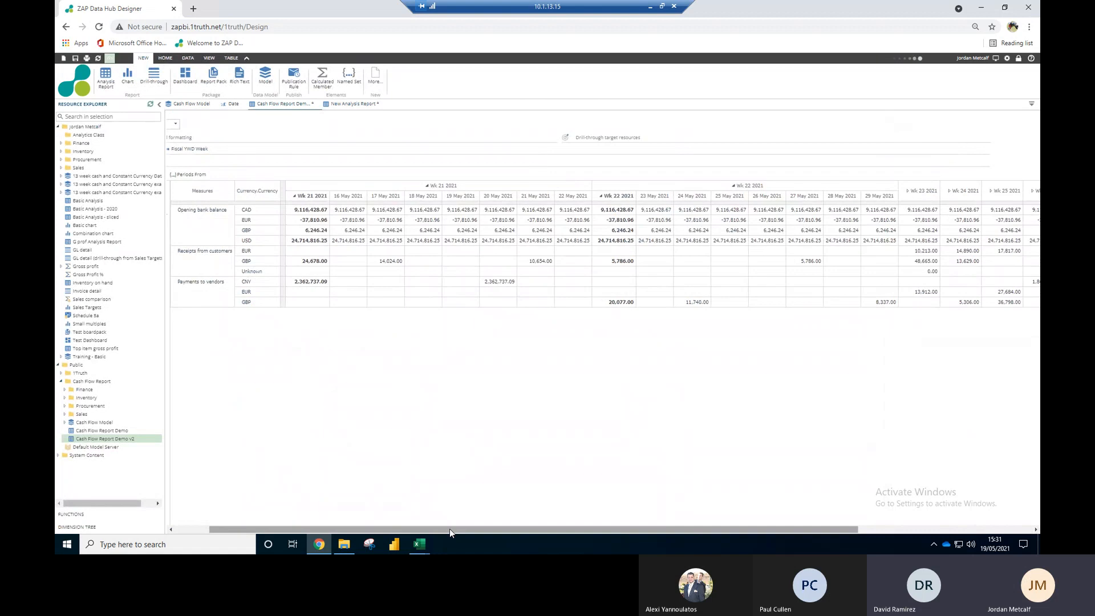
pyautogui.moveTo(242, 151); pyautogui.dragTo(171, 174)
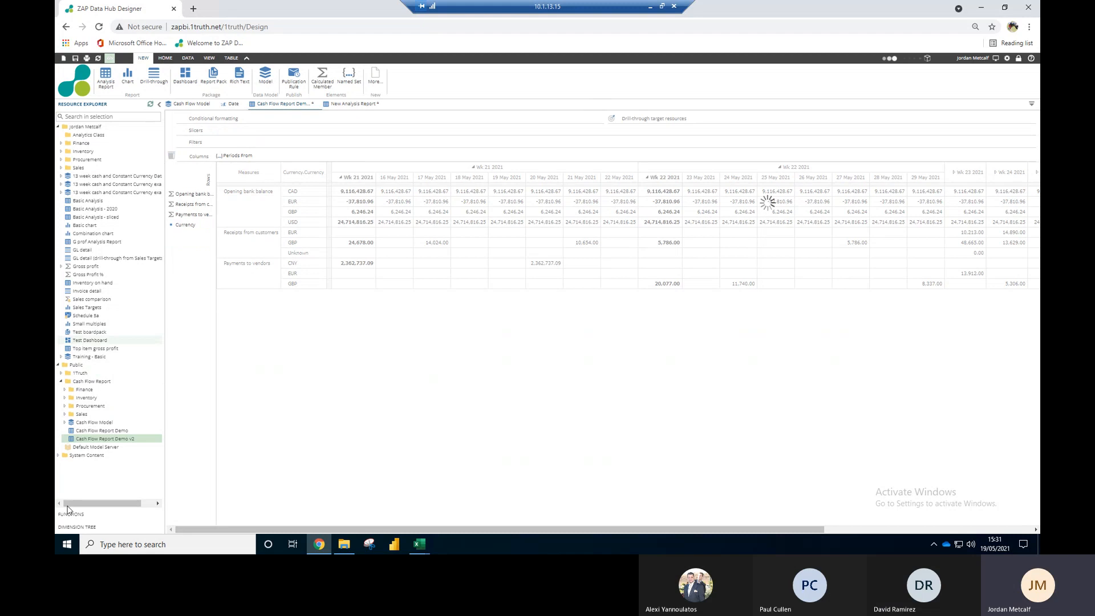
pyautogui.click(70, 526)
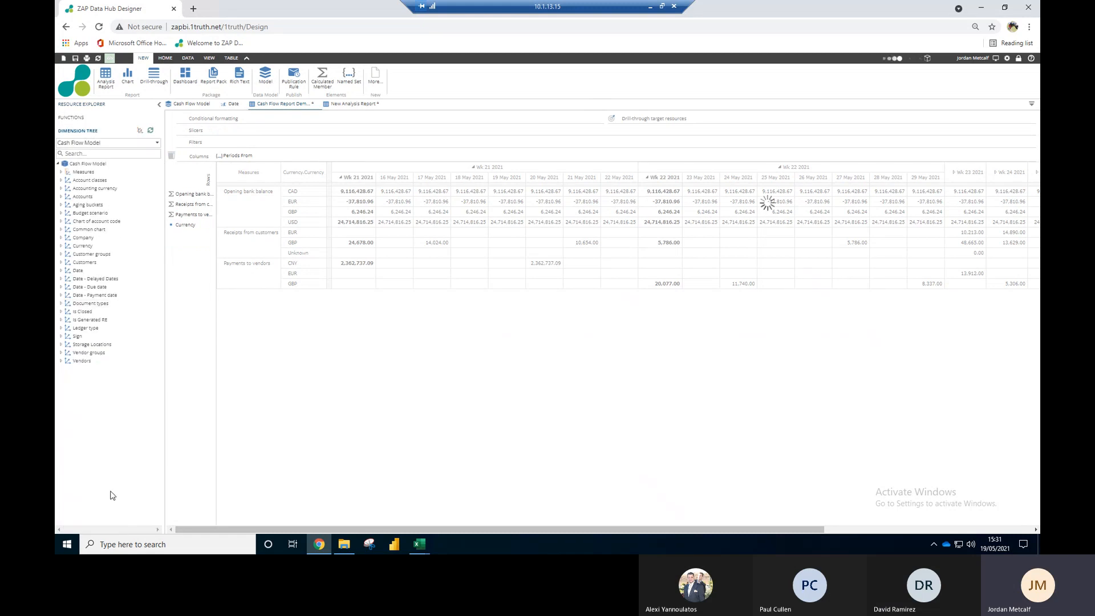
pyautogui.click(60, 278)
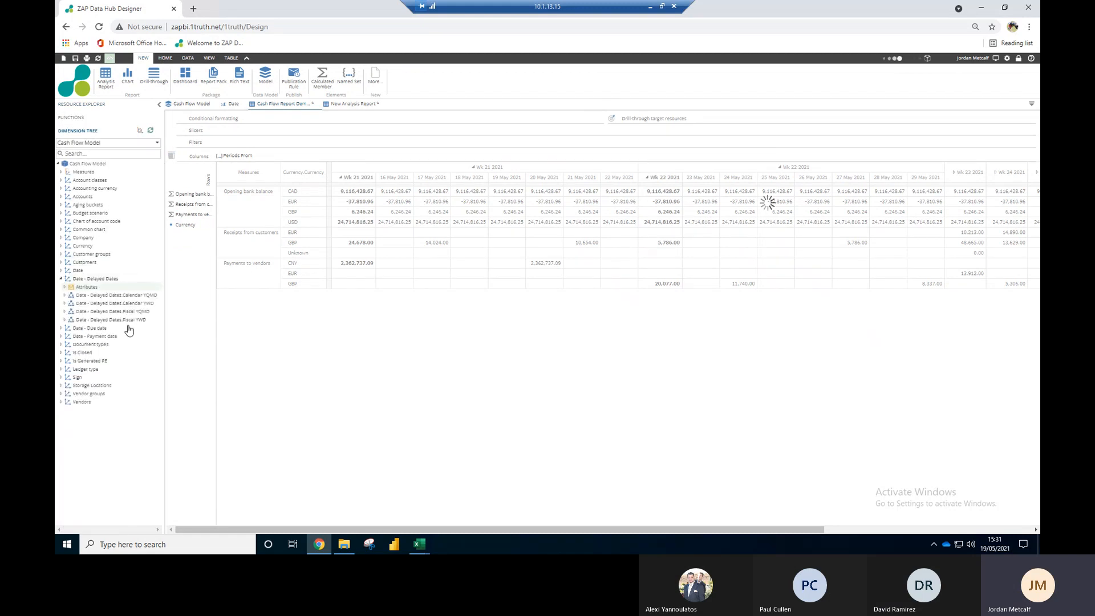
pyautogui.click(64, 320)
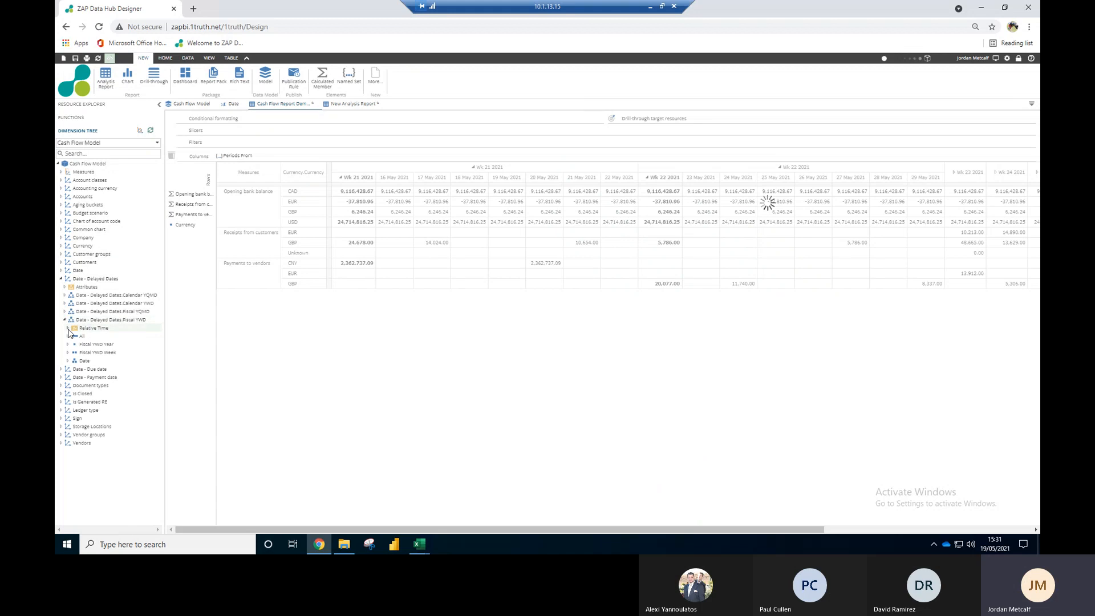
pyautogui.moveTo(91, 352); pyautogui.dragTo(213, 130)
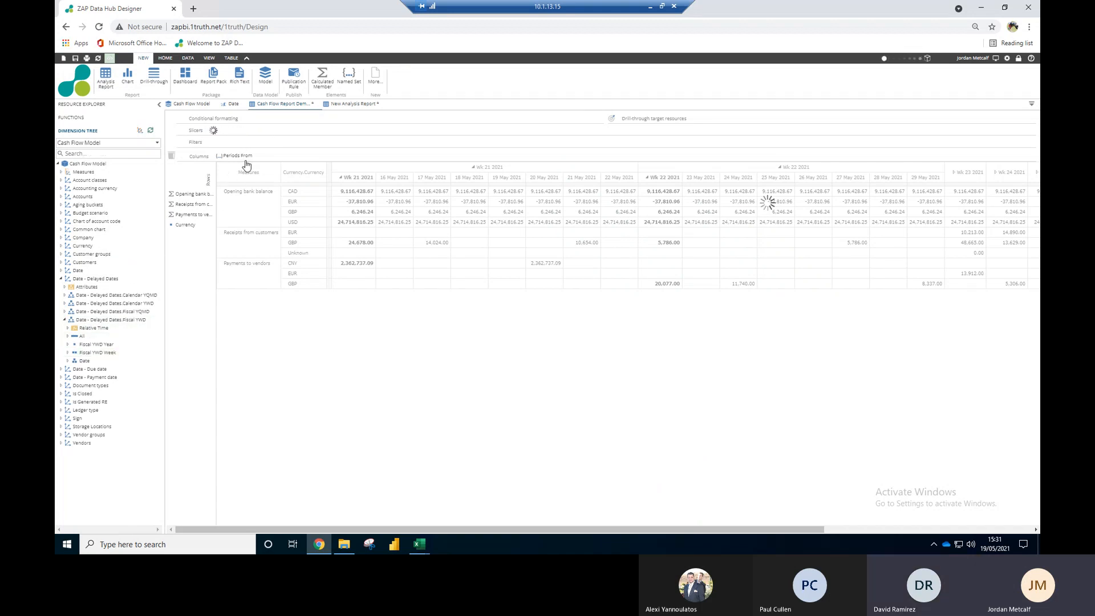
# Step: Change the Context Period hierarchy of the Periods From column set to Date - Delayed Dates Fiscal YWD and apply it
pyautogui.moveTo(242, 164)
pyautogui.click(242, 160)
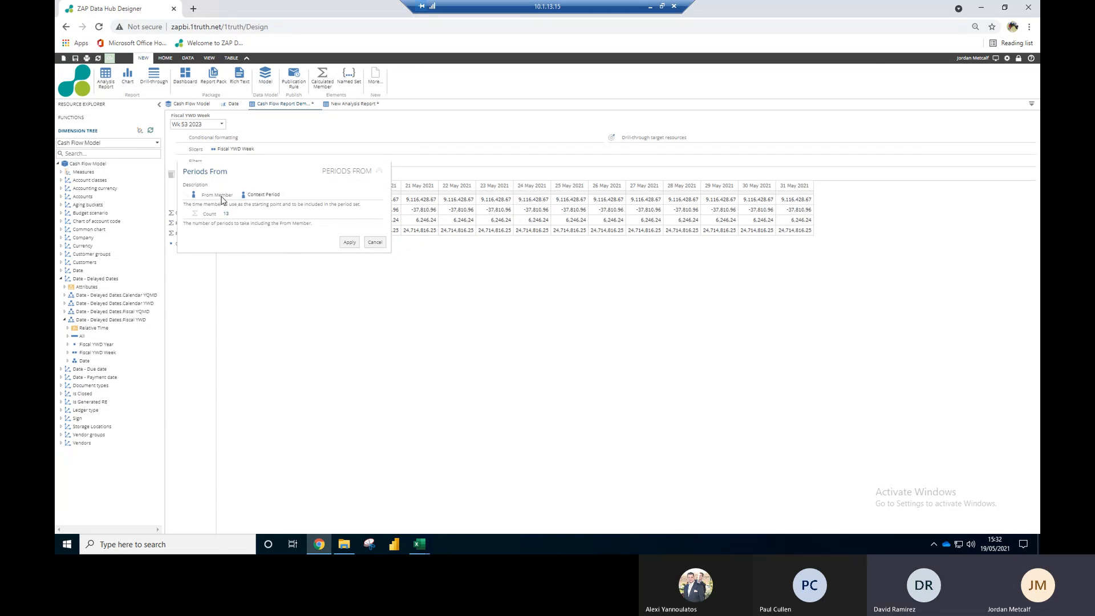
pyautogui.rightClick(266, 197)
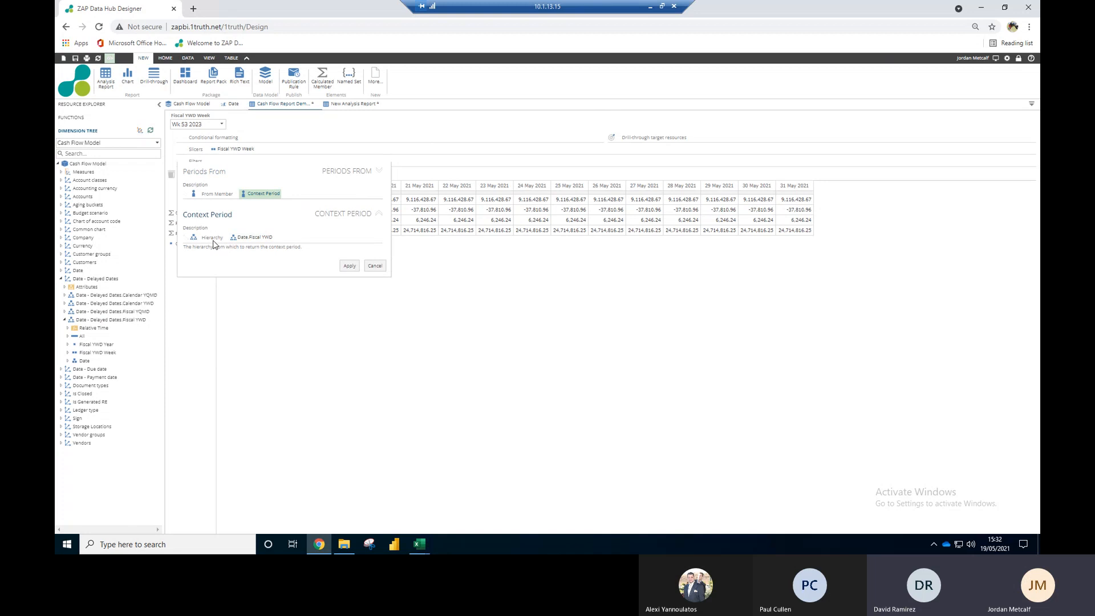
pyautogui.moveTo(251, 238); pyautogui.dragTo(172, 173)
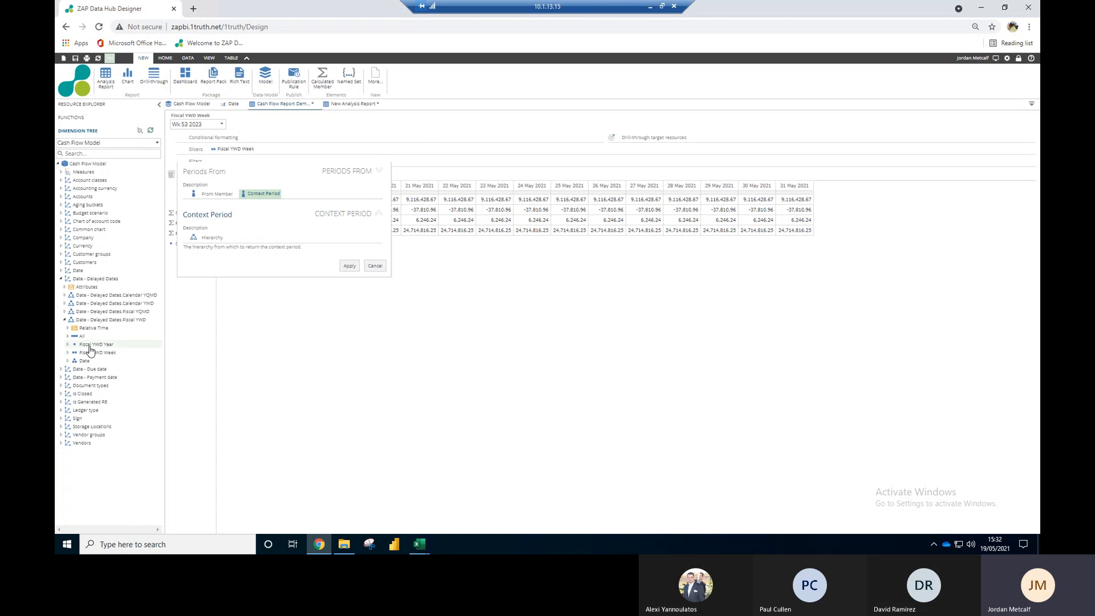
pyautogui.moveTo(109, 349); pyautogui.dragTo(256, 243)
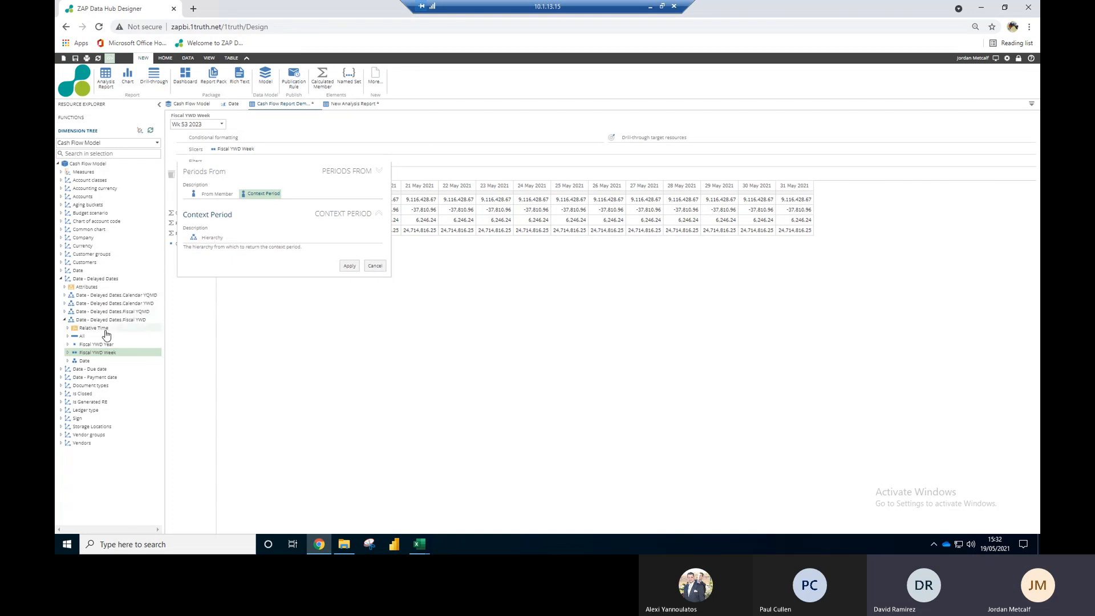
pyautogui.moveTo(103, 319); pyautogui.dragTo(233, 242)
pyautogui.click(349, 266)
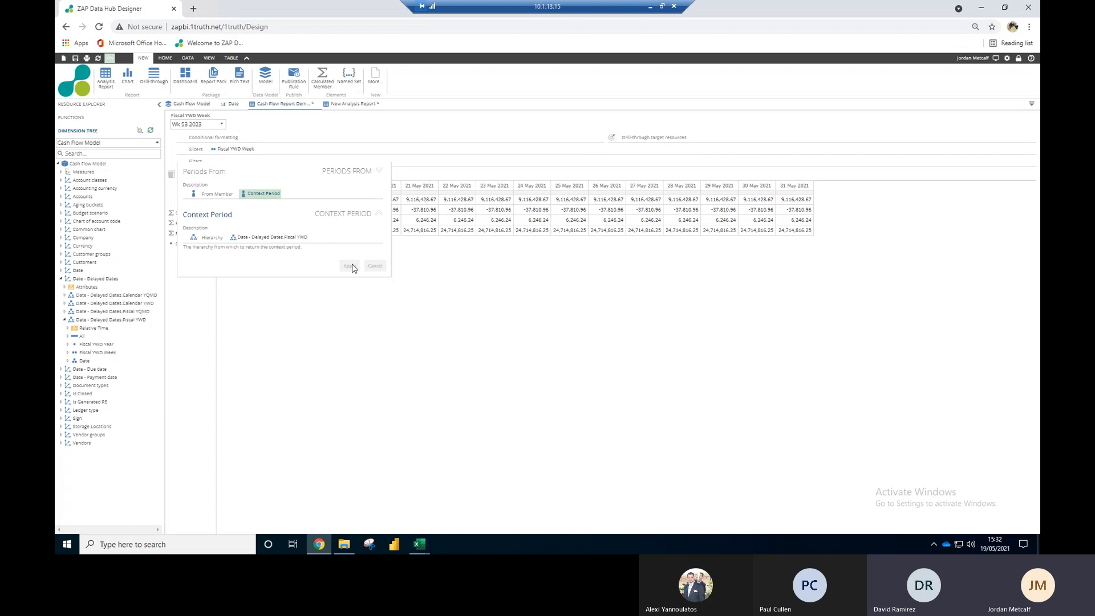
pyautogui.click(350, 242)
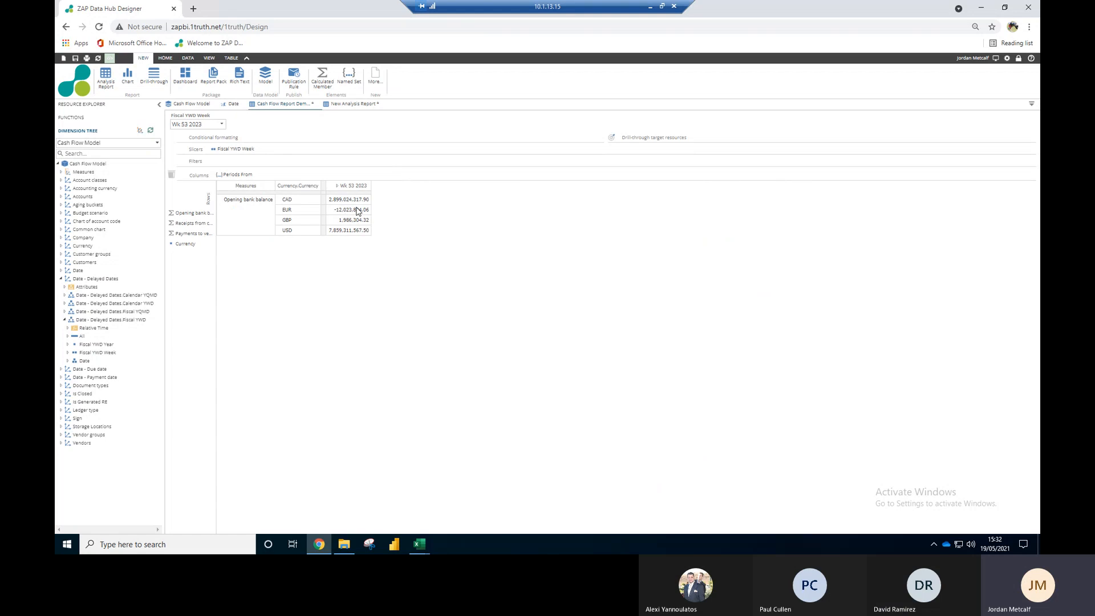
pyautogui.click(222, 125)
pyautogui.click(286, 270)
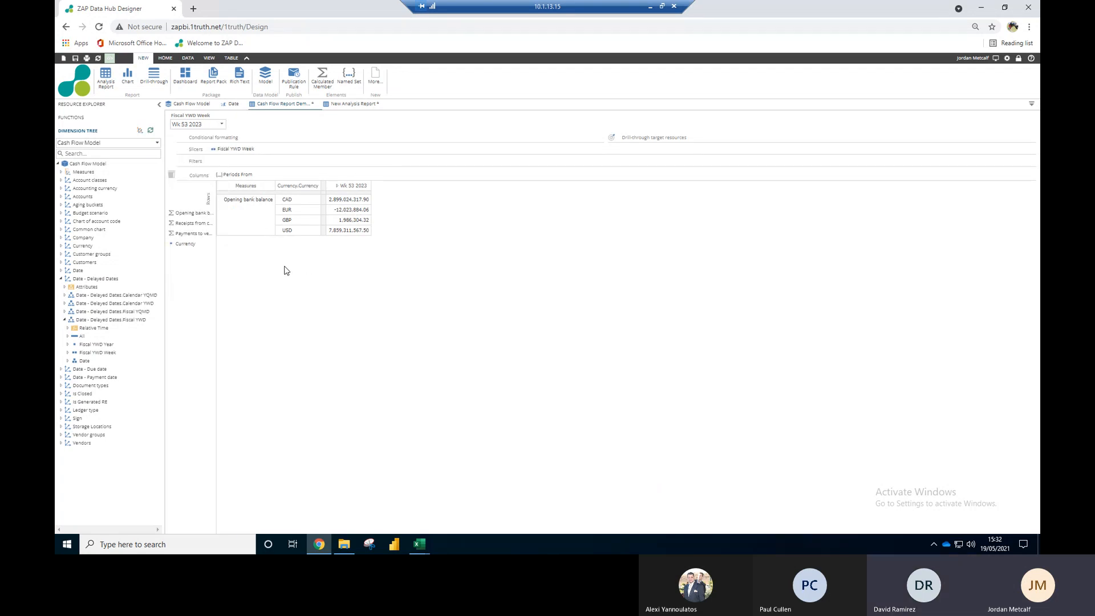
pyautogui.rightClick(236, 149)
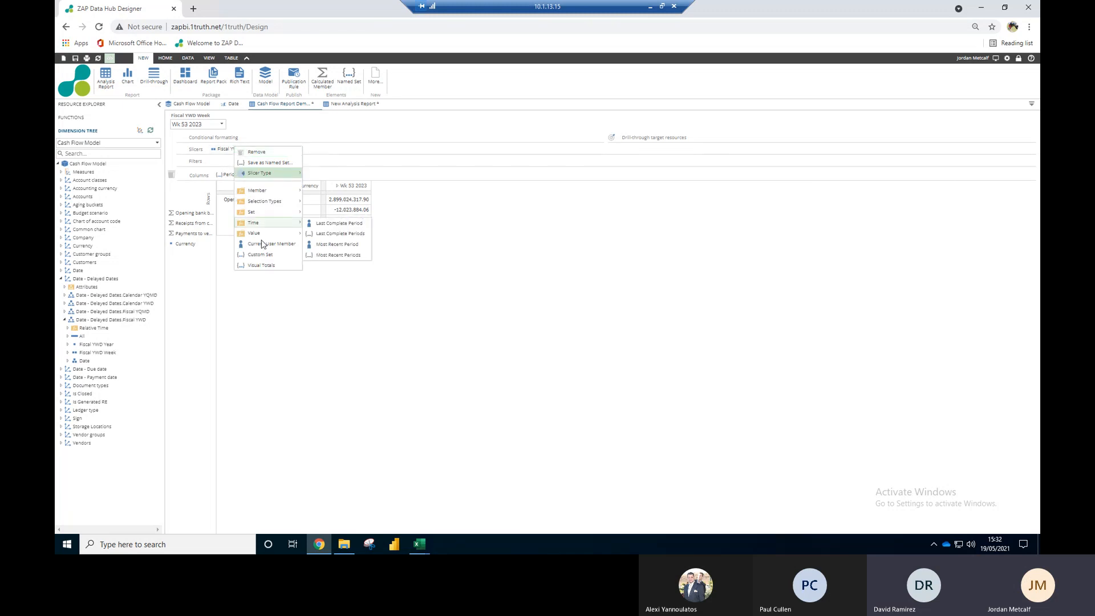
pyautogui.moveTo(278, 227)
pyautogui.moveTo(281, 174)
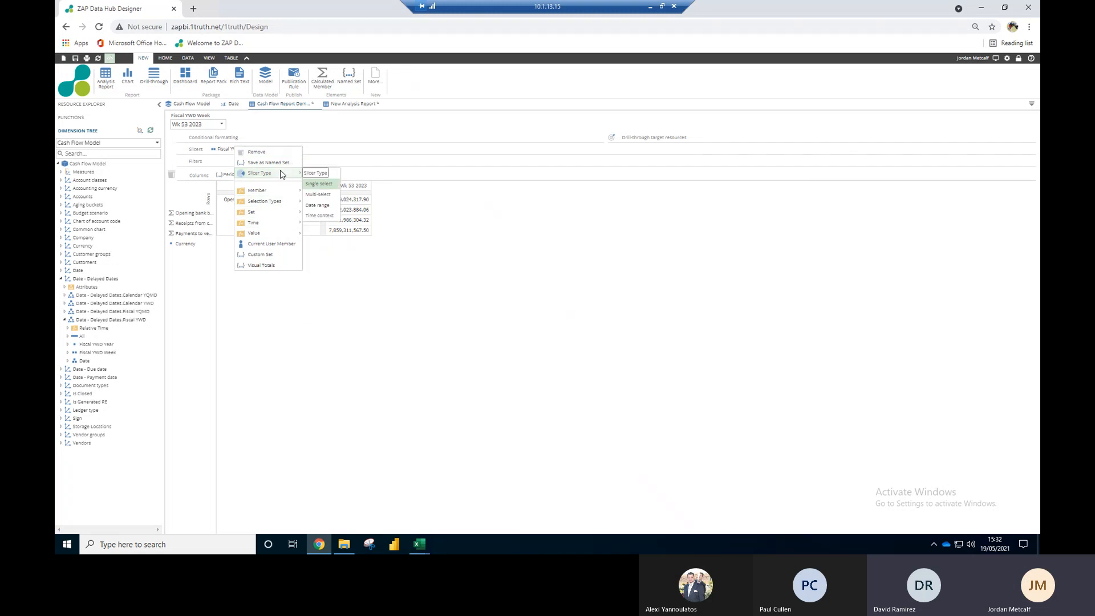
pyautogui.click(336, 209)
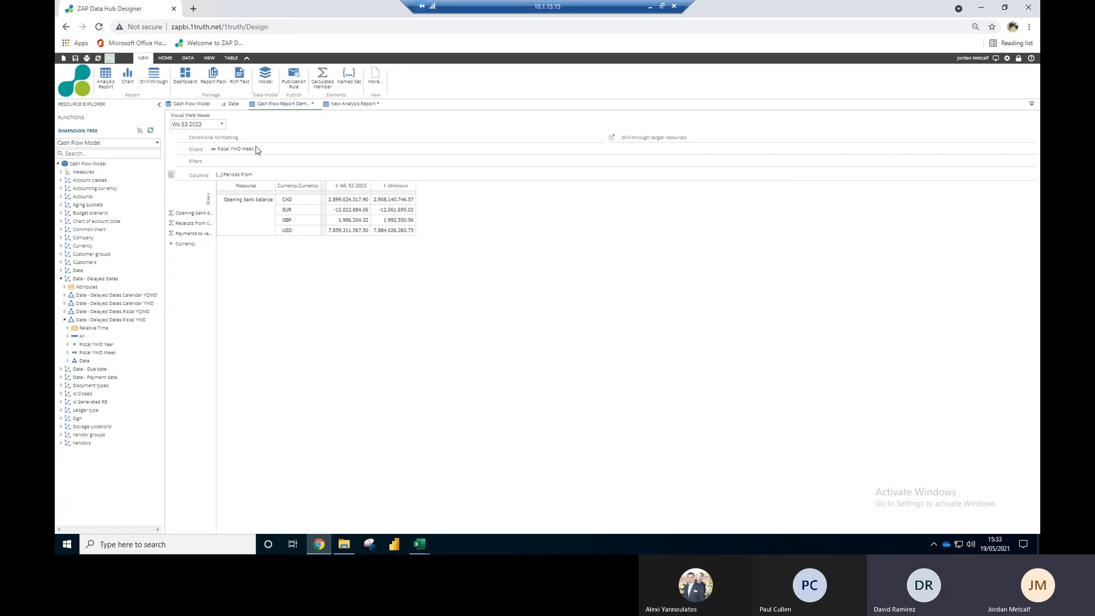
# Step: Set the Fiscal YWD Week slicer to Wk 21 2021
pyautogui.click(223, 124)
pyautogui.click(223, 125)
pyautogui.click(223, 125)
pyautogui.moveTo(221, 182); pyautogui.dragTo(224, 345)
pyautogui.click(199, 334)
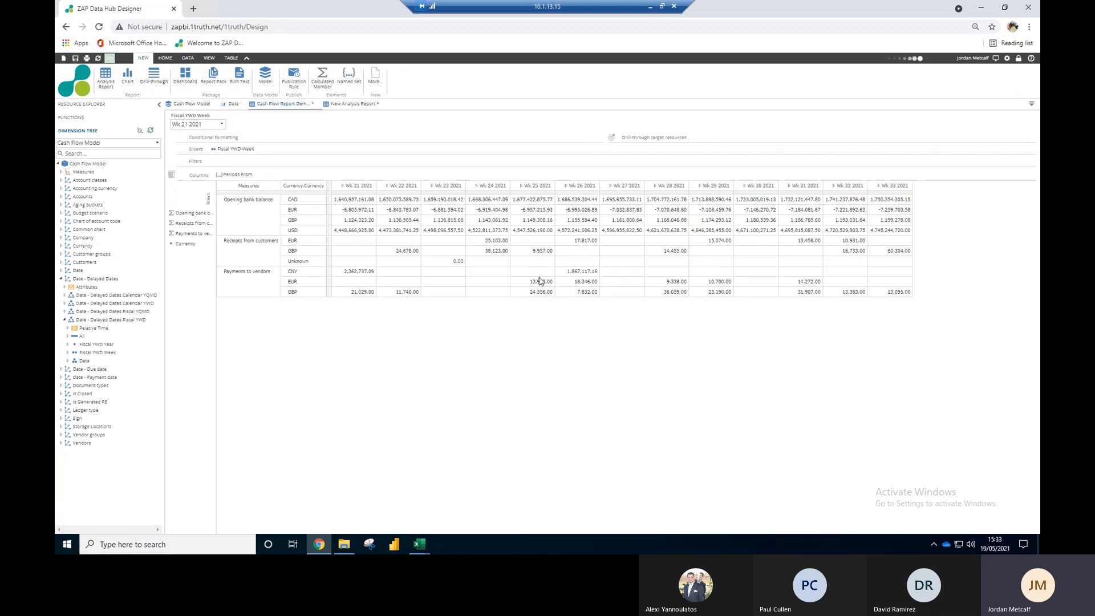
# Step: Check the 13 week cash workbook in Excel, and expand Wk 22 2021 into days in the ZAP report
pyautogui.click(421, 544)
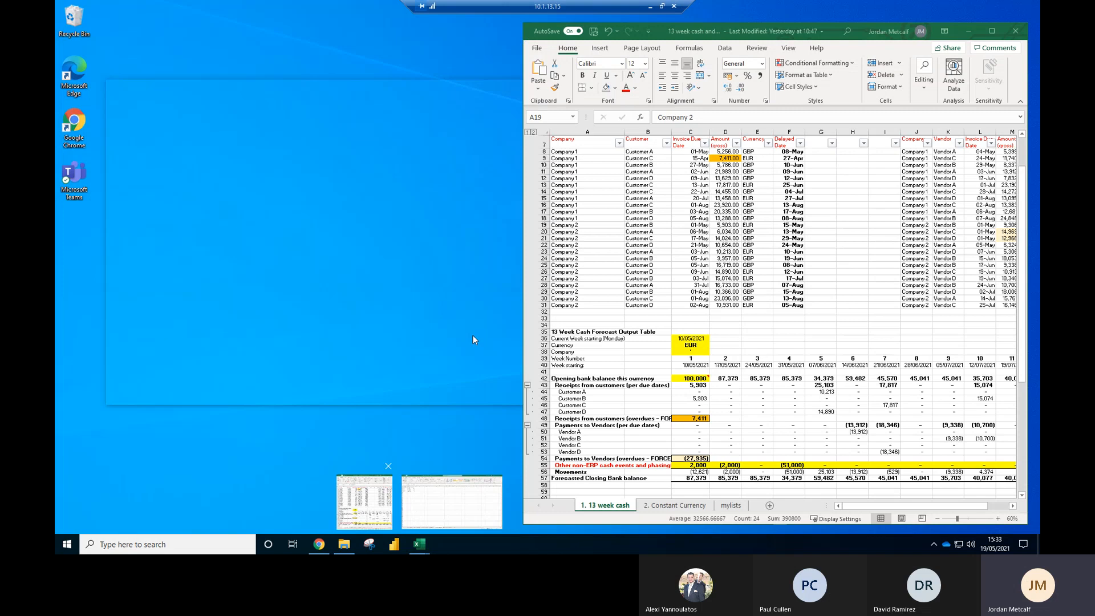
pyautogui.click(364, 501)
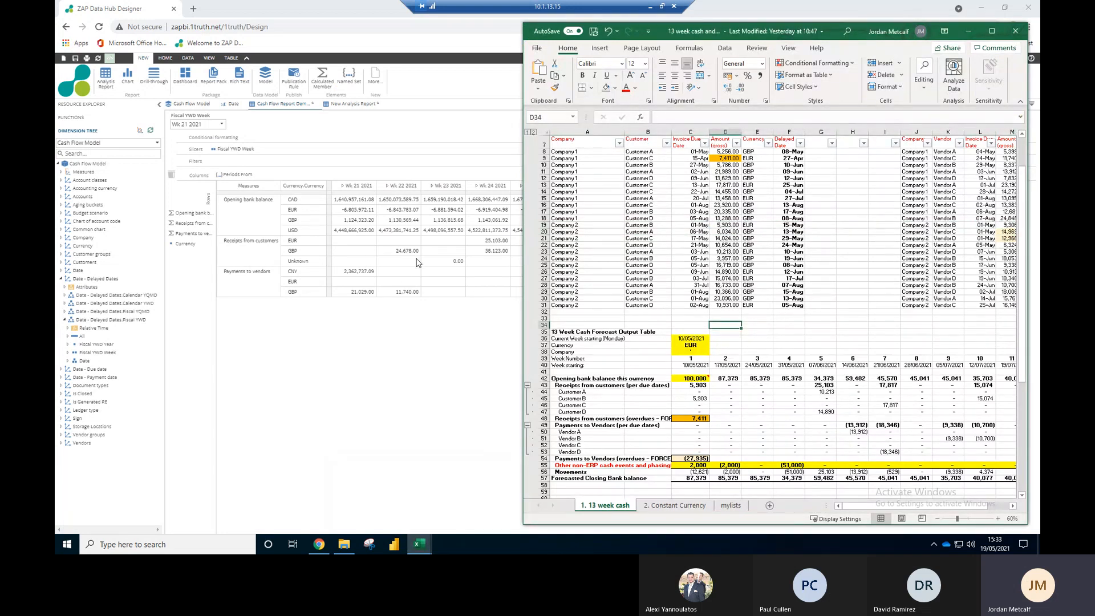
pyautogui.click(387, 186)
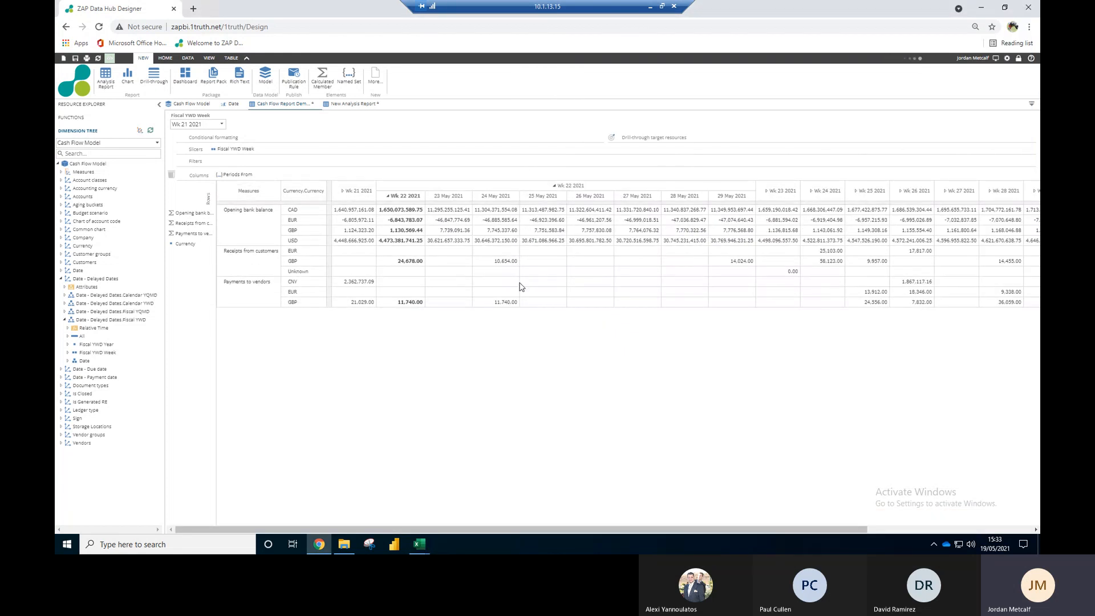
pyautogui.moveTo(517, 531); pyautogui.dragTo(550, 525)
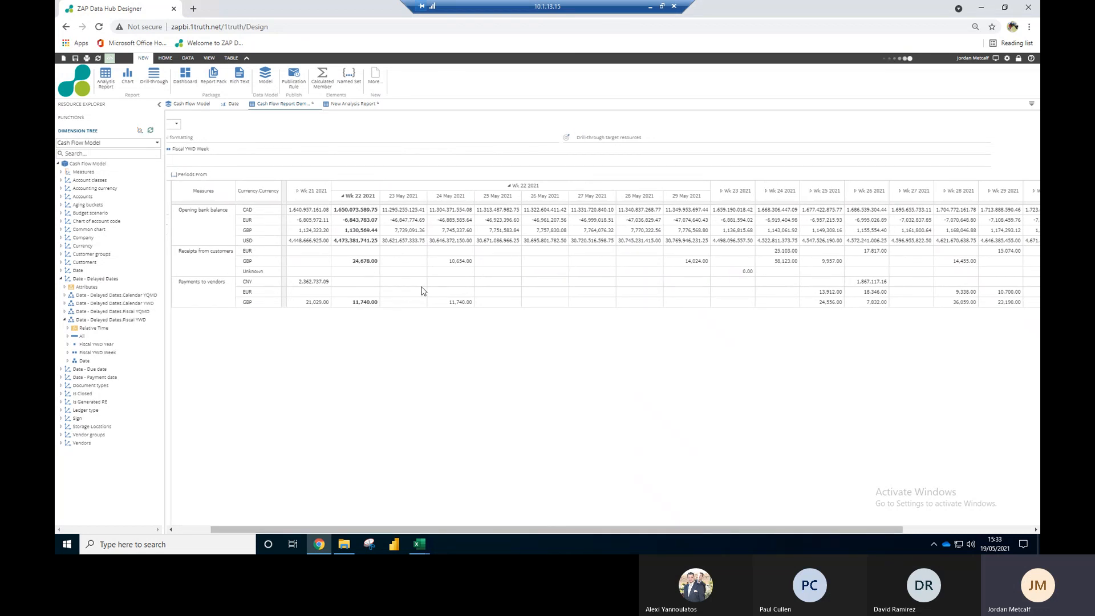
# Step: Switch to the 13 week cash workbook and compare the amount and delayed date of sales invoice row 22 with the ZAP report
pyautogui.click(420, 544)
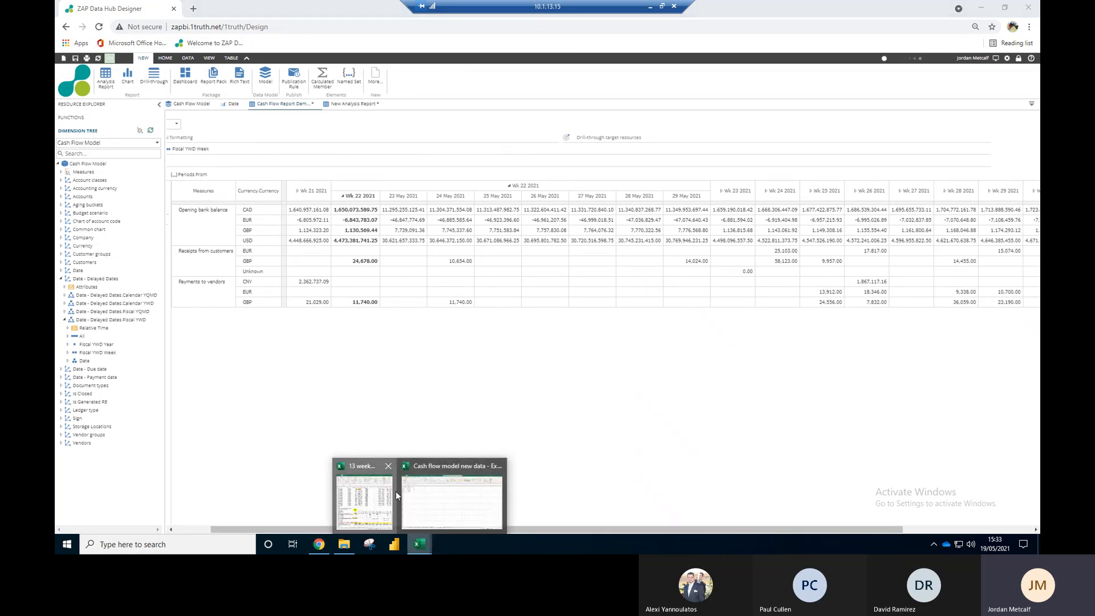
pyautogui.click(382, 491)
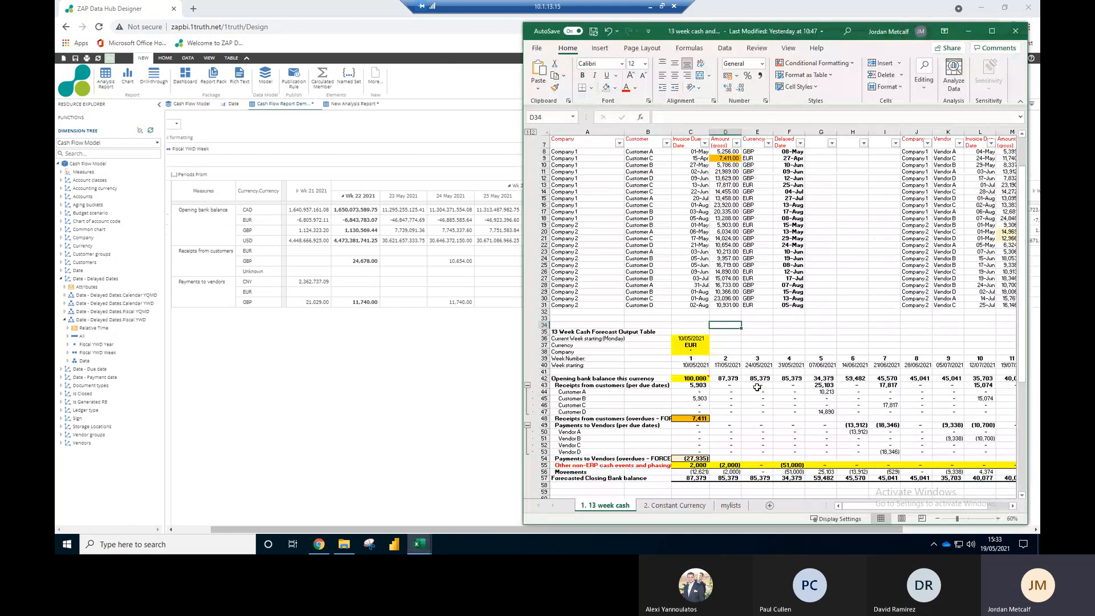
pyautogui.scroll(-1, 757, 387)
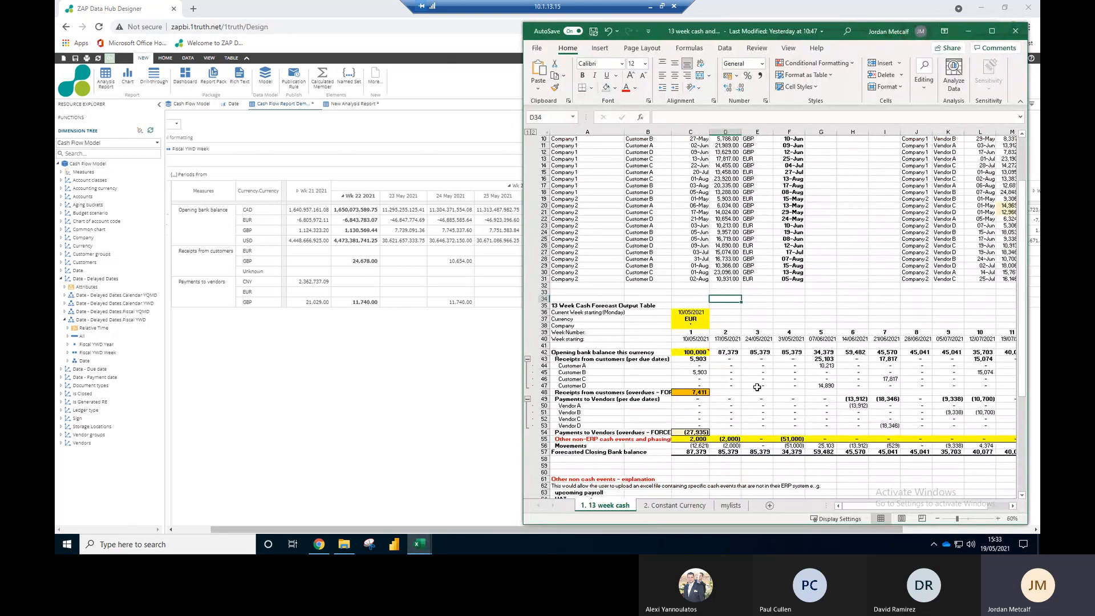
pyautogui.click(787, 374)
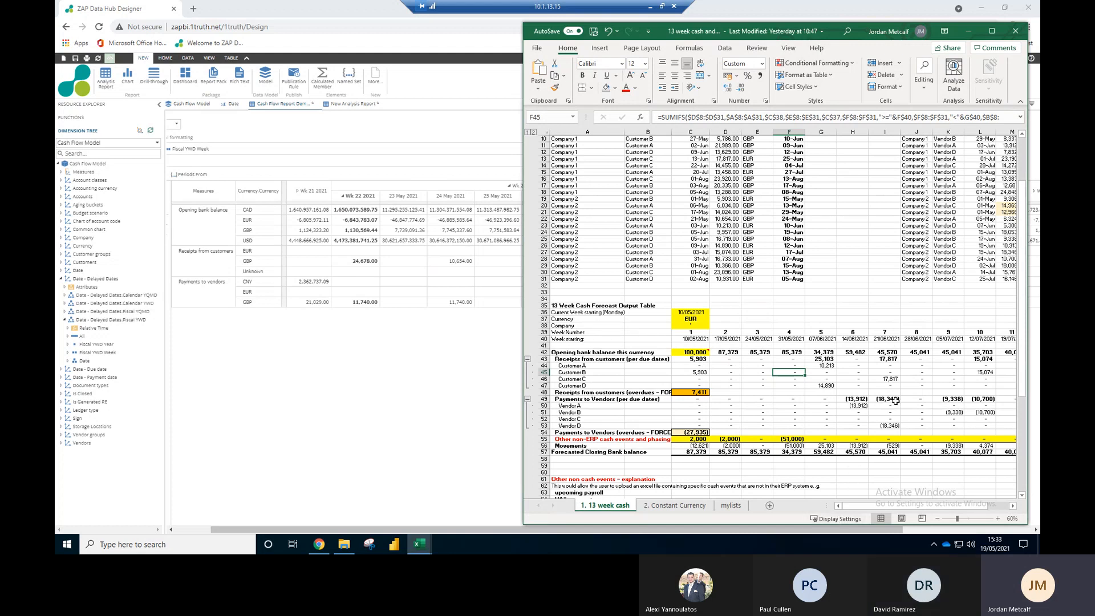
pyautogui.scroll(2, 806, 348)
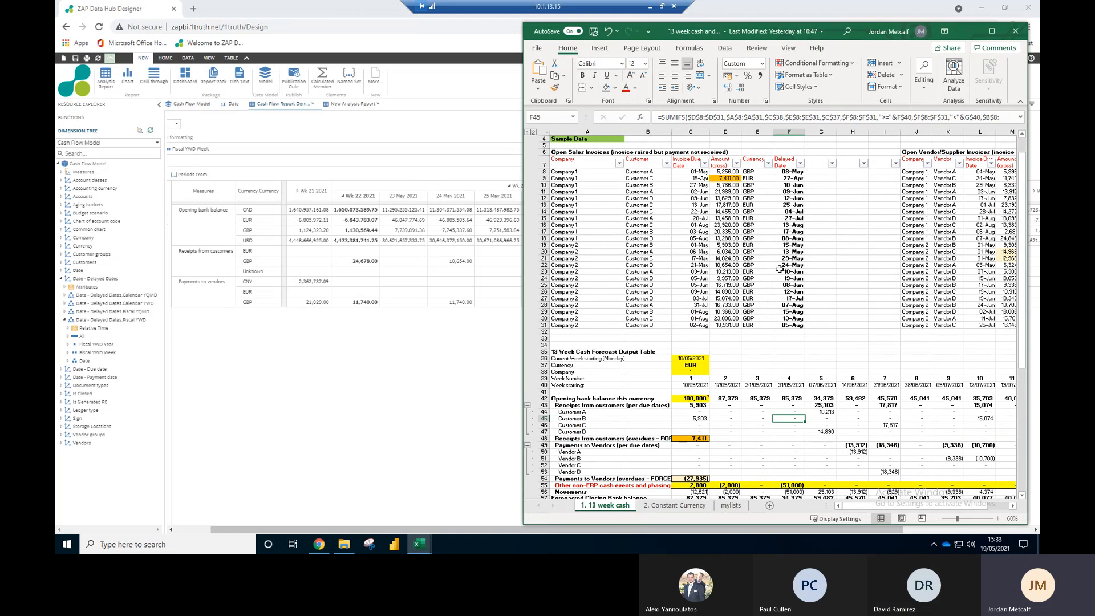
pyautogui.moveTo(790, 266); pyautogui.dragTo(587, 265)
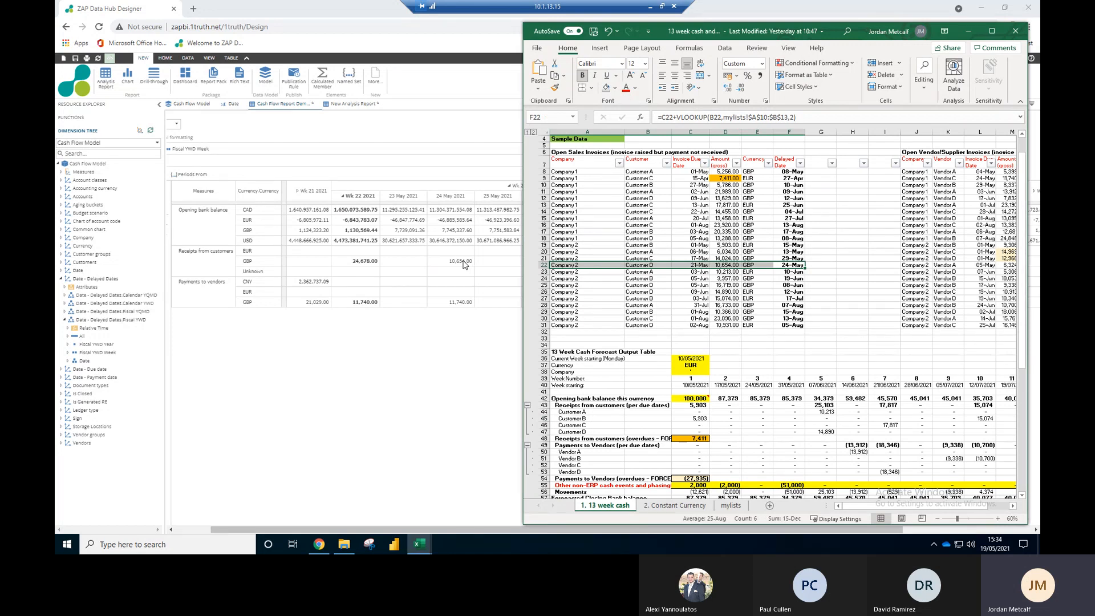
# Step: Compare the amount and delayed date of vendor invoice row 9 with the ZAP report's payments to vendors, and return to ZAP
pyautogui.moveTo(880, 506); pyautogui.dragTo(915, 505)
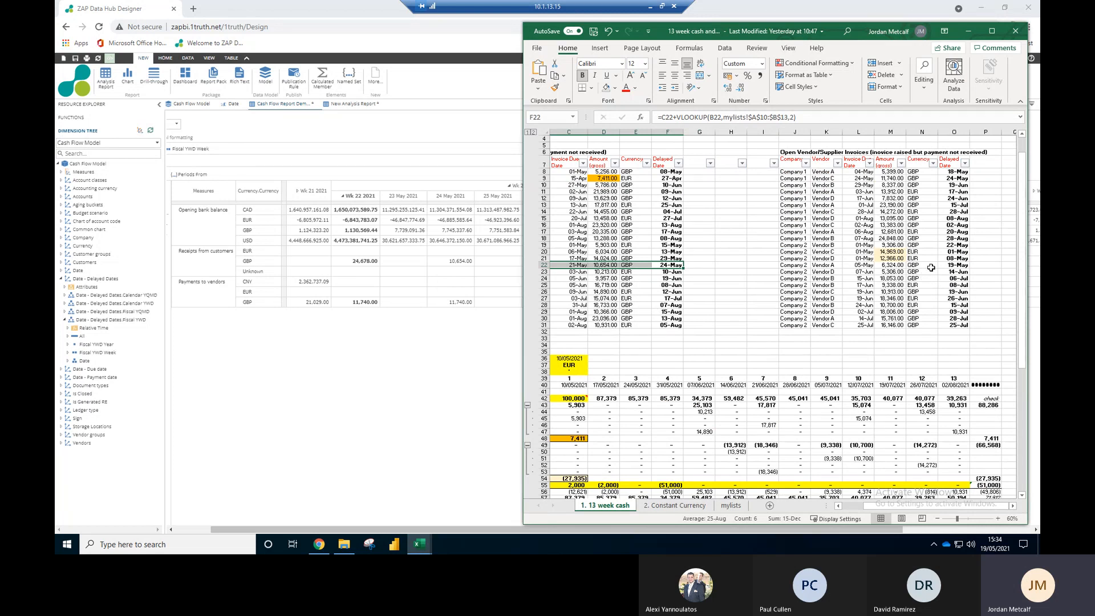
pyautogui.click(892, 179)
pyautogui.moveTo(941, 181); pyautogui.dragTo(794, 178)
pyautogui.click(465, 333)
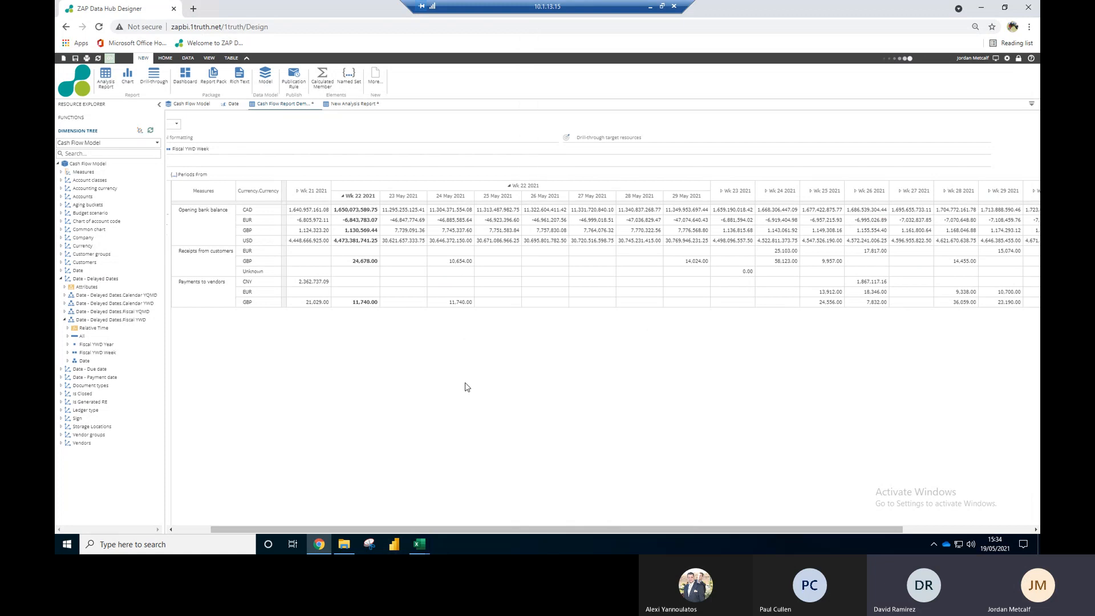
# Step: Save the cash flow report
pyautogui.click(166, 60)
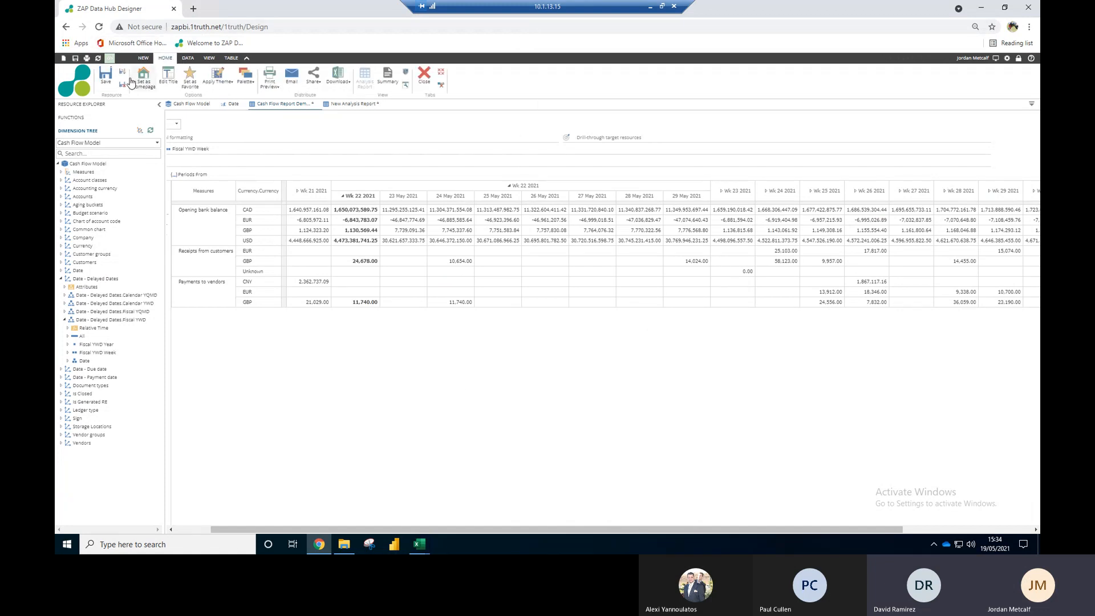
pyautogui.click(108, 73)
pyautogui.moveTo(498, 529); pyautogui.dragTo(462, 529)
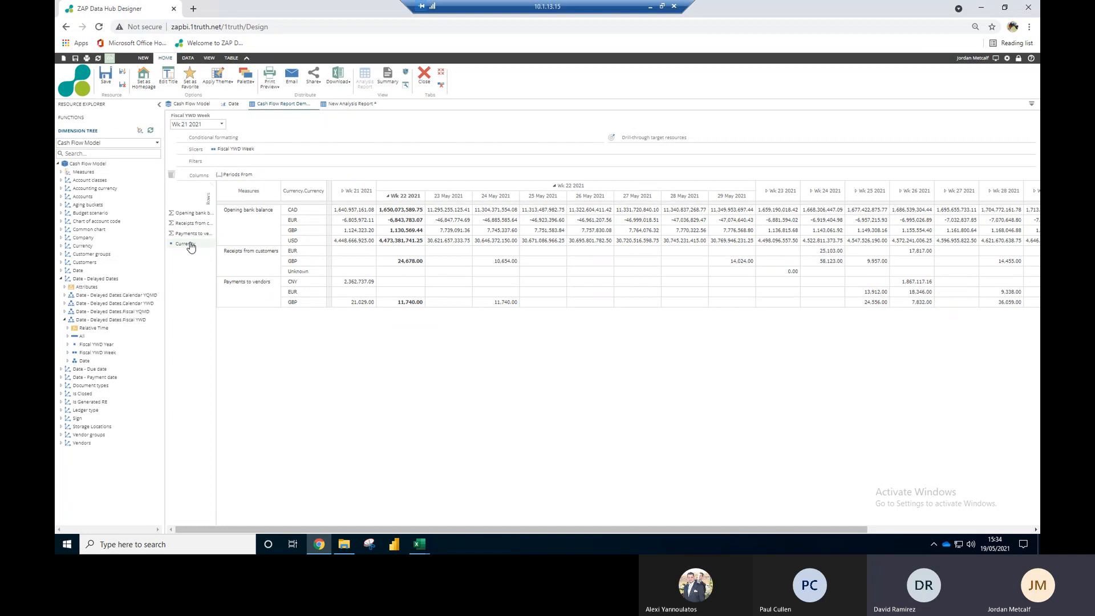
# Step: Try the Currency dimension's All level as a report slicer, and remove it
pyautogui.moveTo(191, 247)
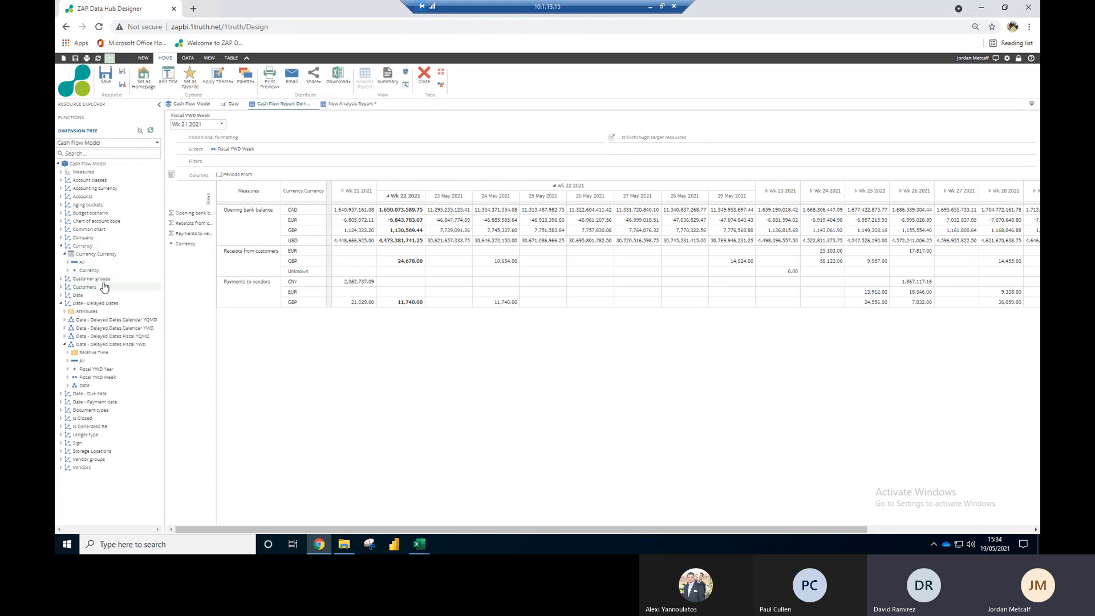
pyautogui.moveTo(86, 266); pyautogui.dragTo(275, 151)
pyautogui.click(285, 124)
pyautogui.click(240, 157)
pyautogui.click(247, 157)
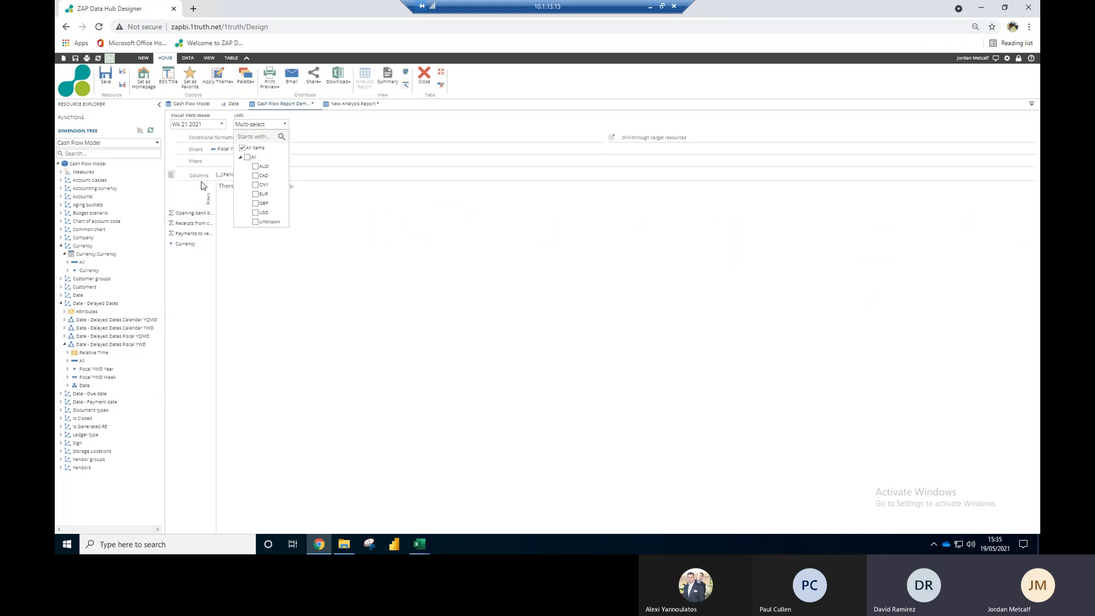
pyautogui.click(325, 116)
pyautogui.moveTo(268, 149); pyautogui.dragTo(171, 175)
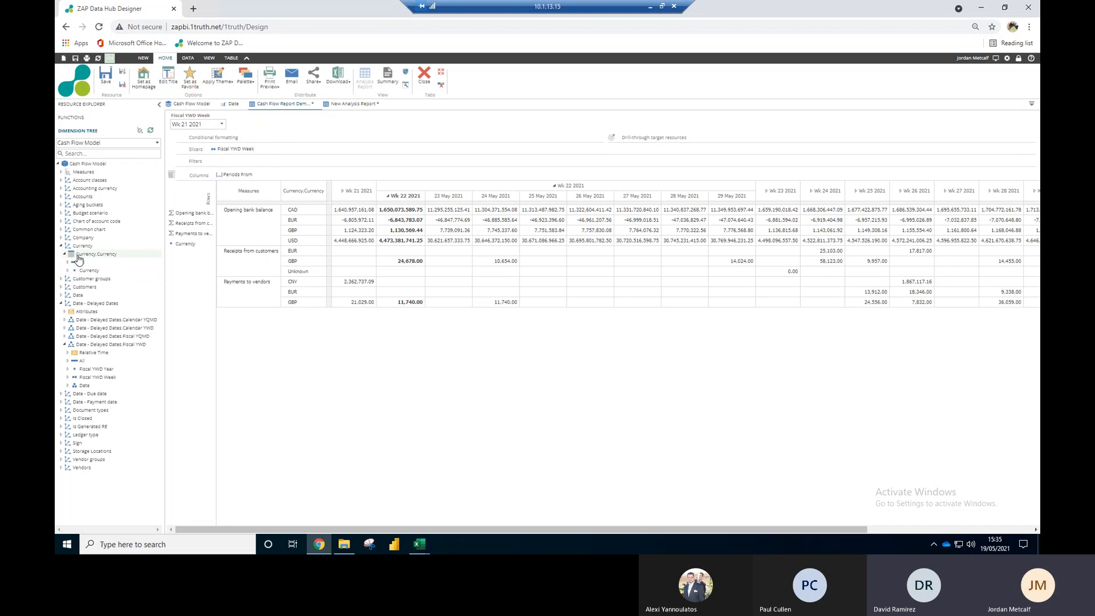
# Step: Add the Currency level as a slicer beside Fiscal YWD Week and filter the report to GBP only
pyautogui.moveTo(85, 270); pyautogui.dragTo(285, 148)
pyautogui.click(284, 125)
pyautogui.click(242, 148)
pyautogui.click(242, 193)
pyautogui.click(290, 344)
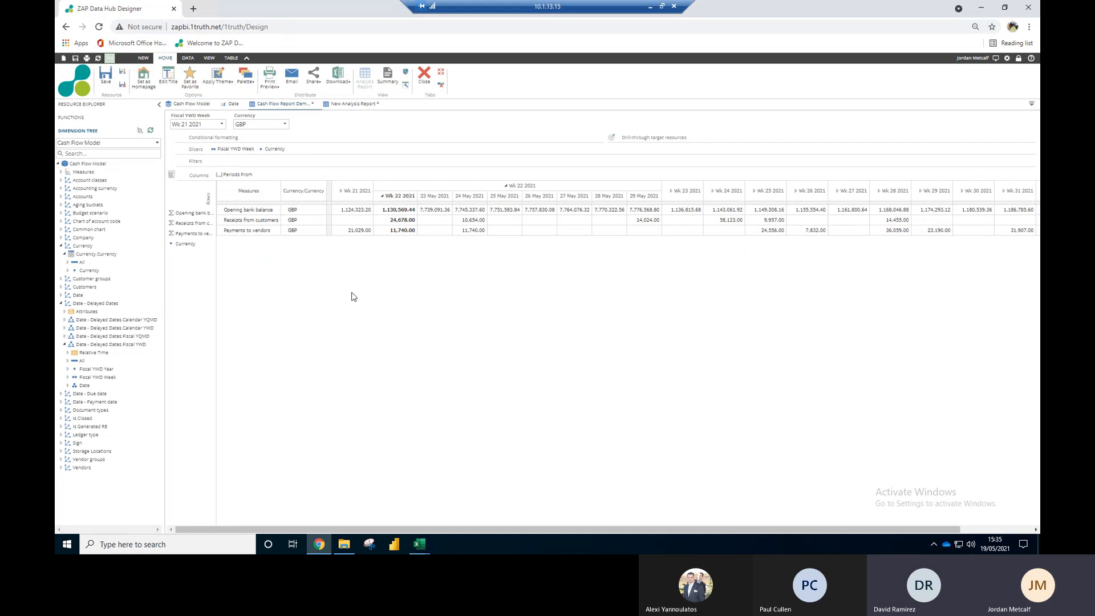
# Step: Save the cash flow report, and process the Date pipeline with a Full Refresh data load
pyautogui.click(107, 78)
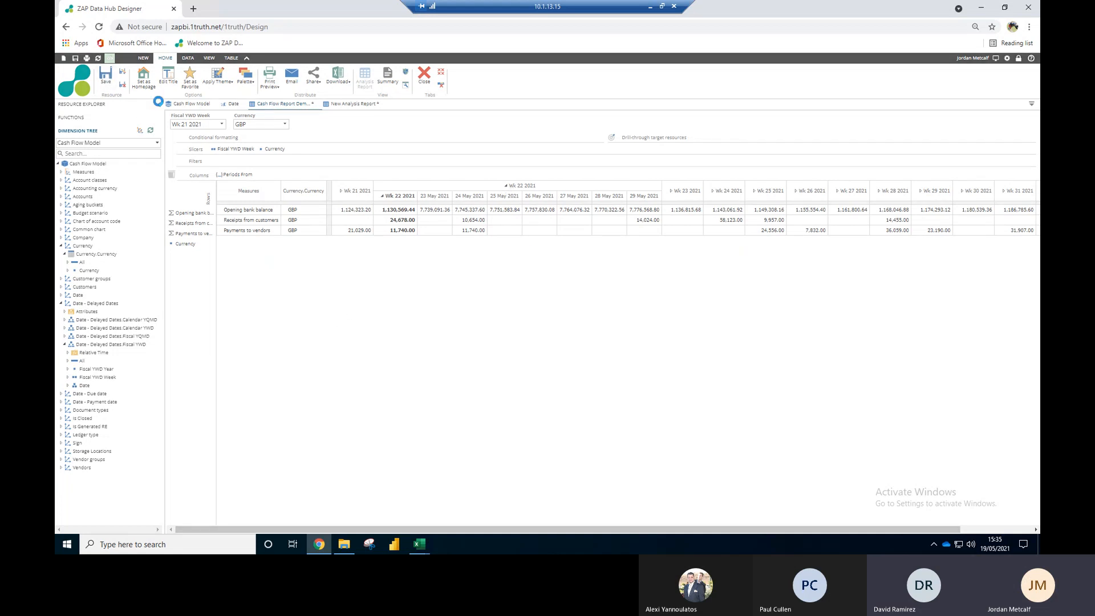
pyautogui.click(233, 106)
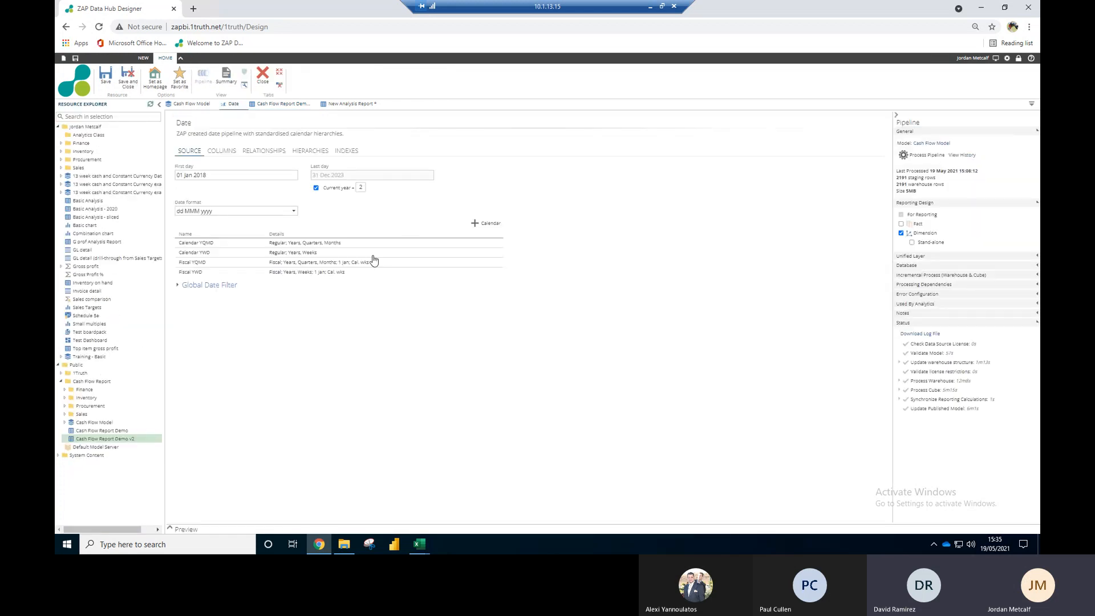
pyautogui.click(914, 156)
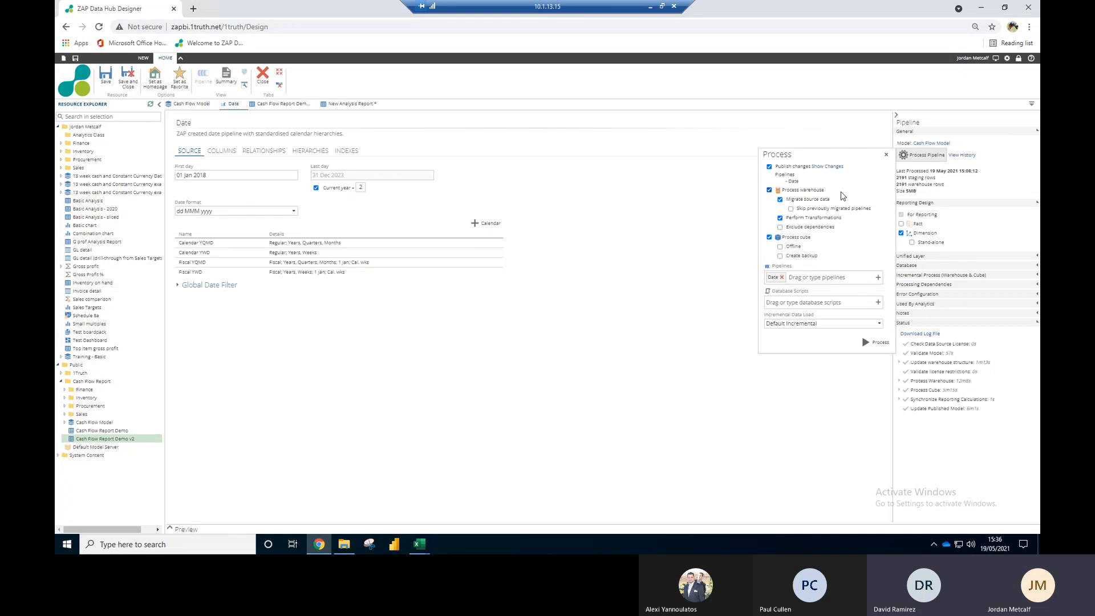
pyautogui.click(880, 325)
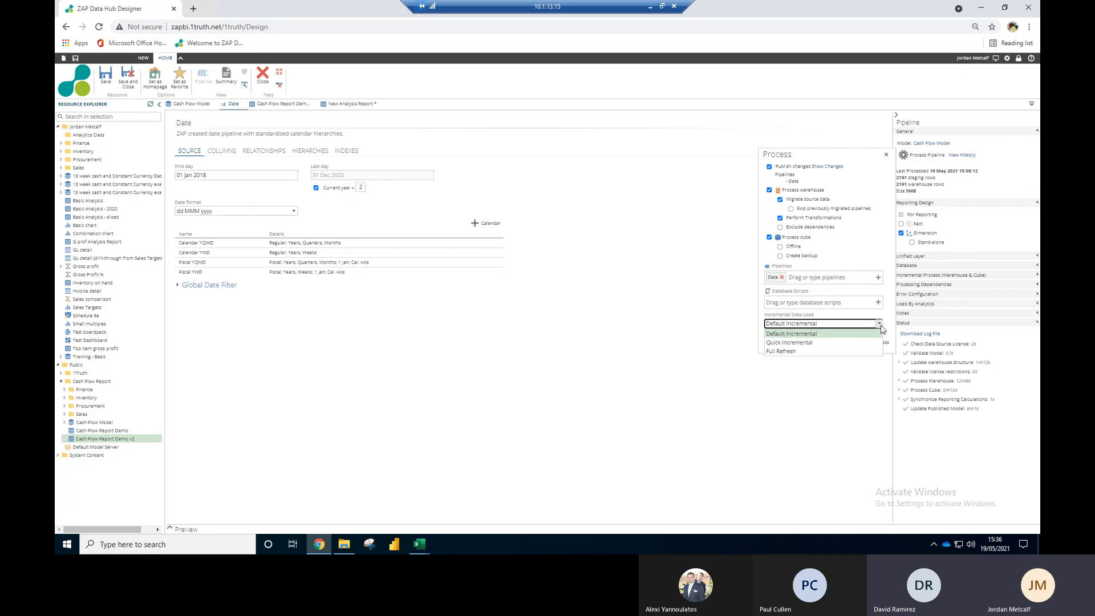
pyautogui.click(798, 352)
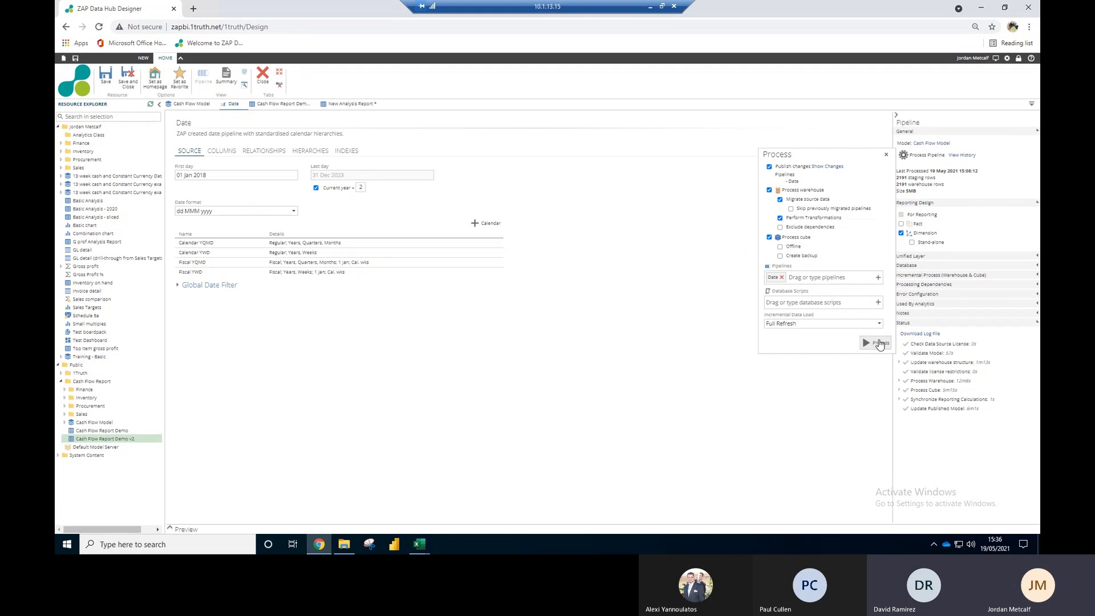
pyautogui.click(878, 343)
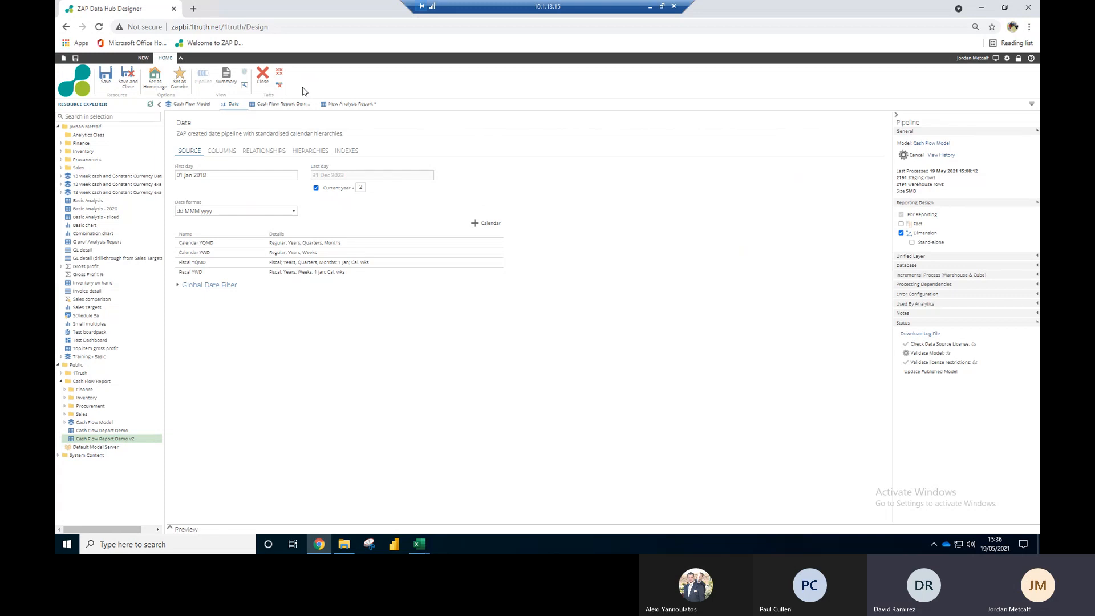
# Step: Add the Inflow /(Outflow) measure of the other non-ERP cash events below Payments to vendors in the report, and set the Currency slicer to All items
pyautogui.click(357, 109)
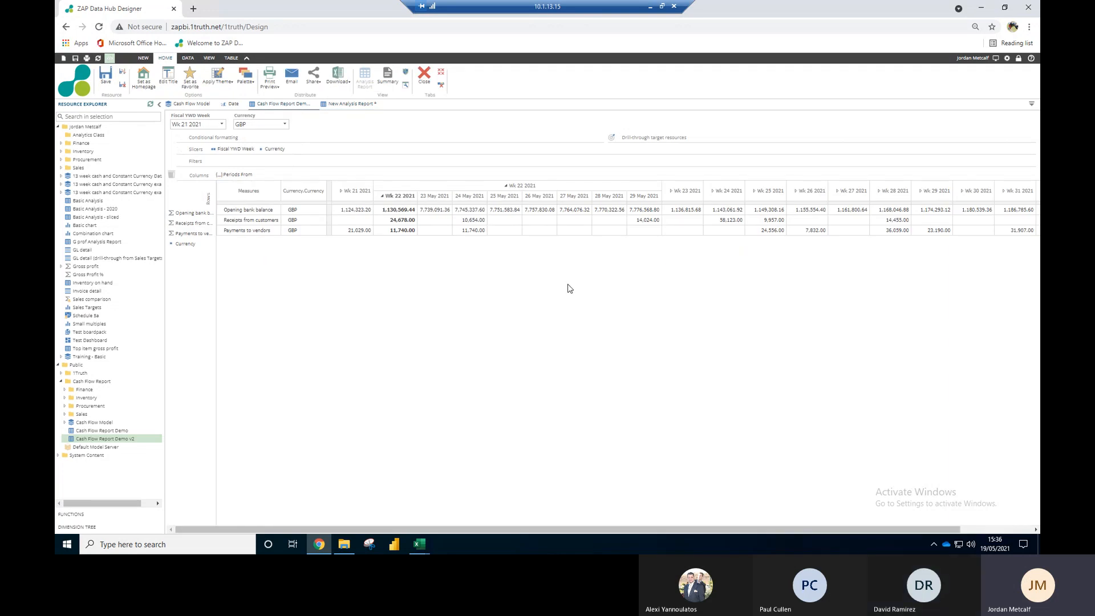
pyautogui.click(187, 59)
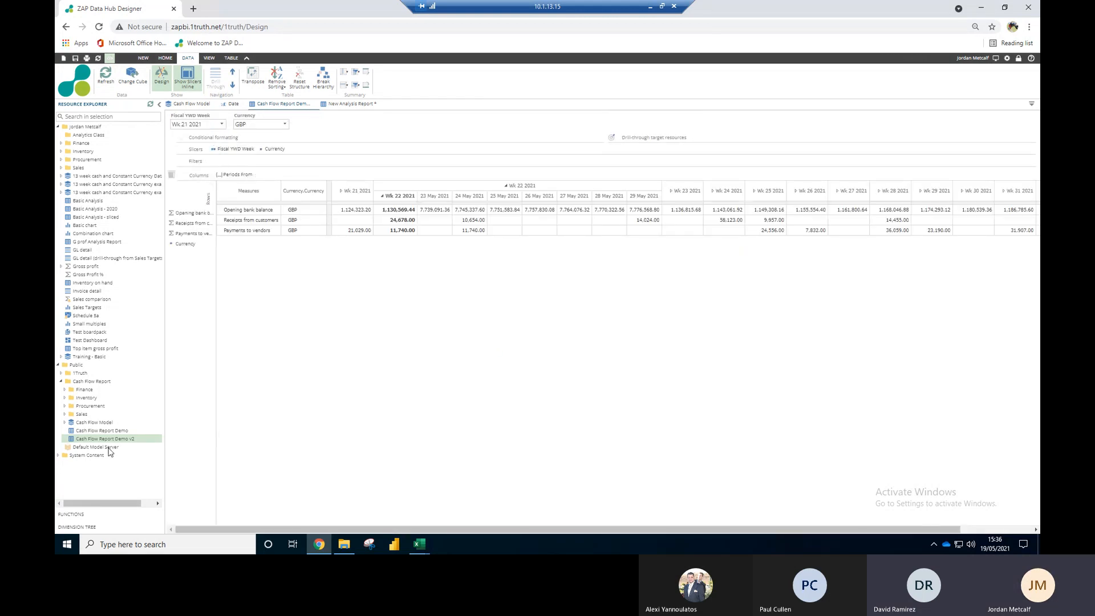
pyautogui.click(90, 527)
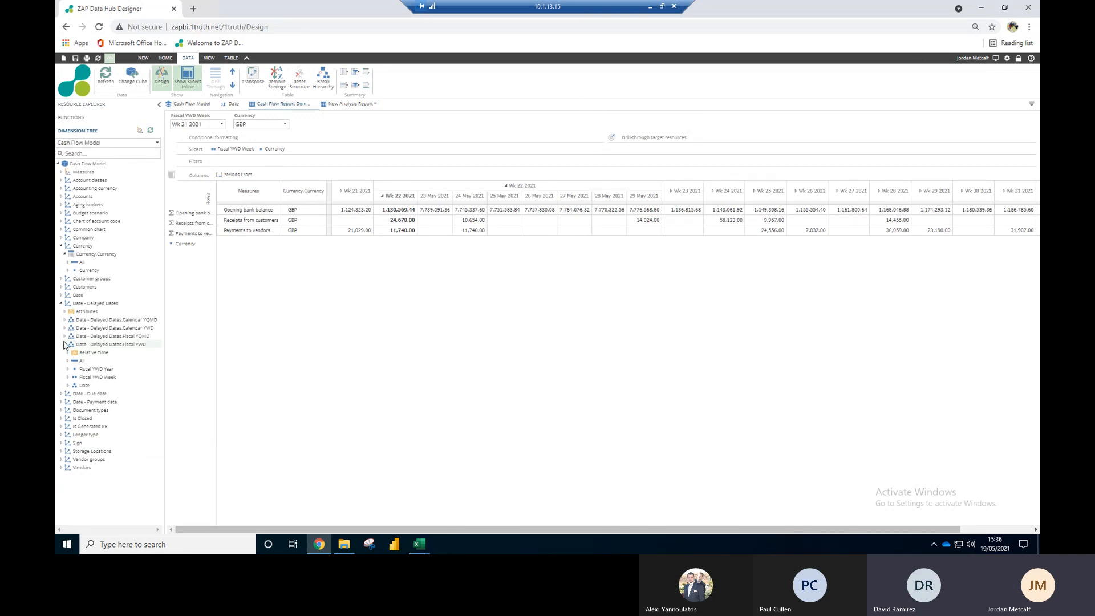
pyautogui.click(66, 172)
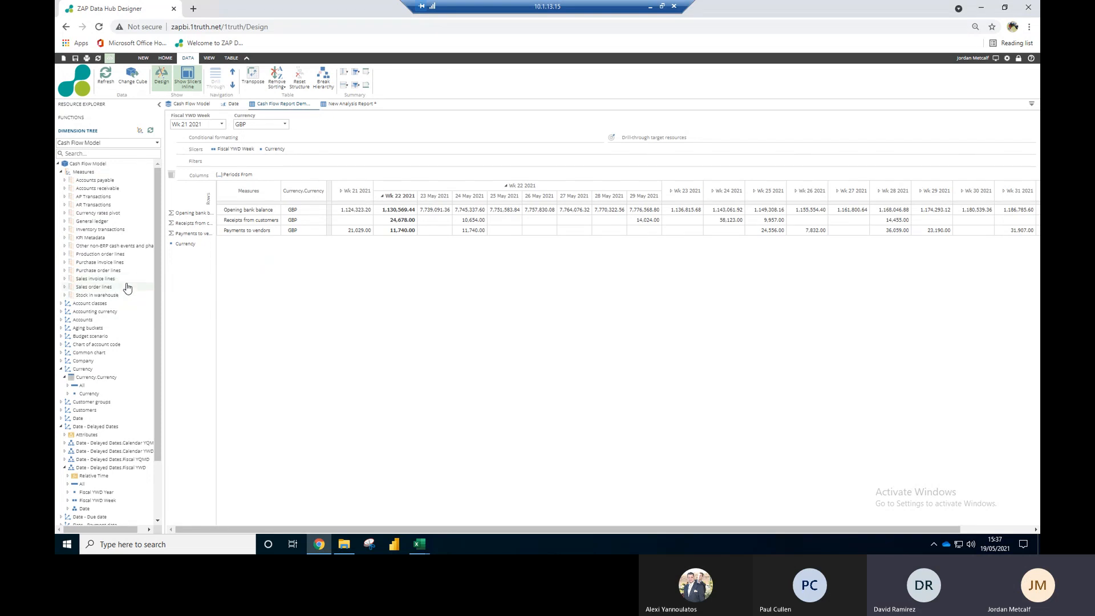
pyautogui.click(64, 247)
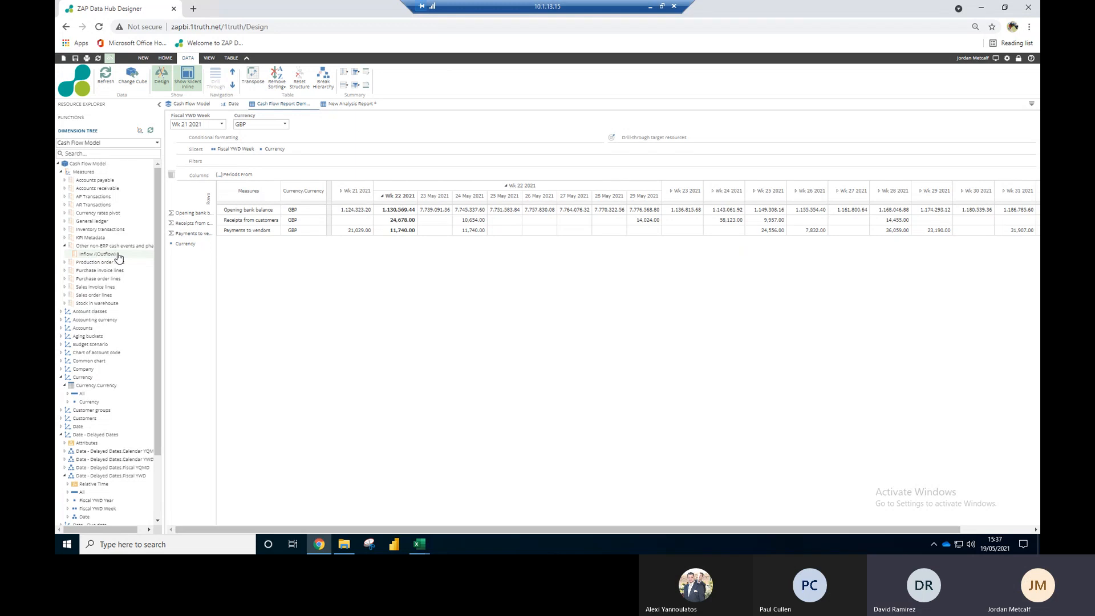
pyautogui.moveTo(118, 256); pyautogui.dragTo(195, 249)
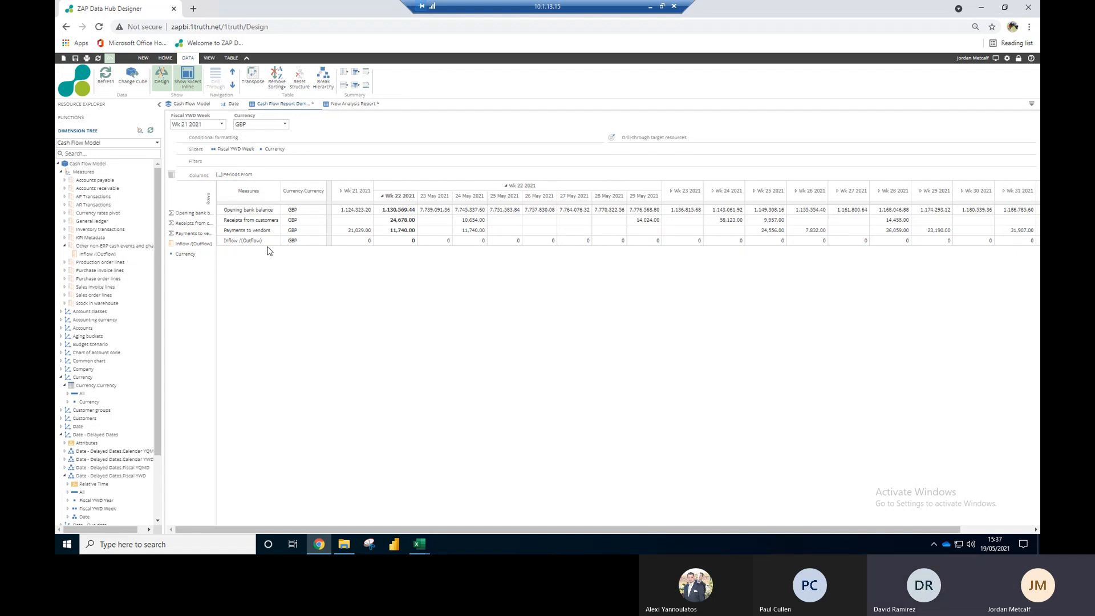
pyautogui.click(284, 124)
pyautogui.click(241, 148)
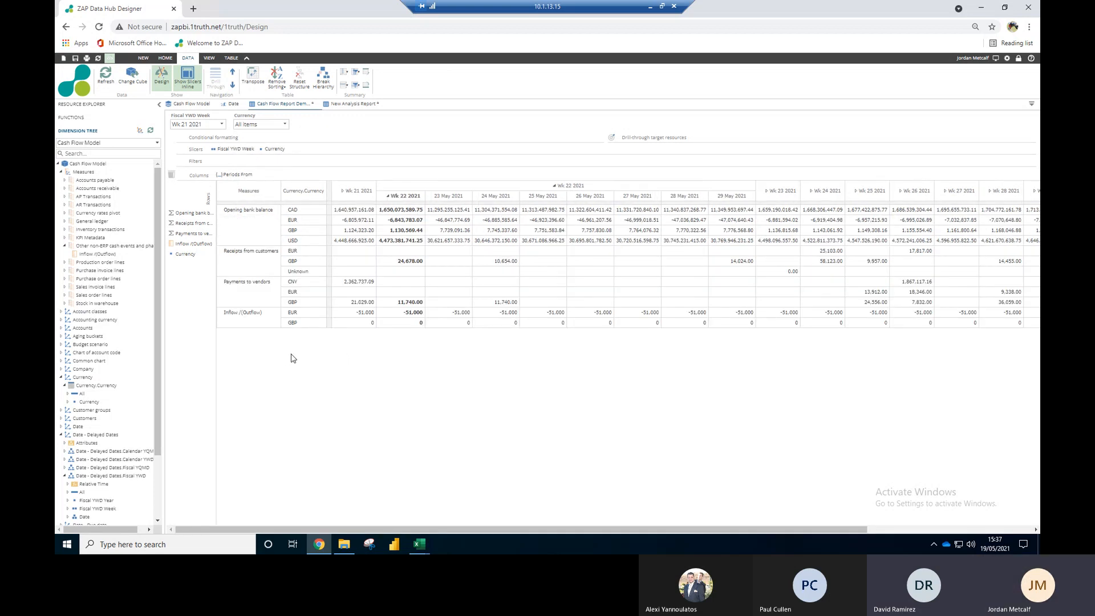
# Step: Filter the Cash Flow Model's pipelines by data source "cas" and open the Other non-ERP cash events and phasing pipeline
pyautogui.click(193, 106)
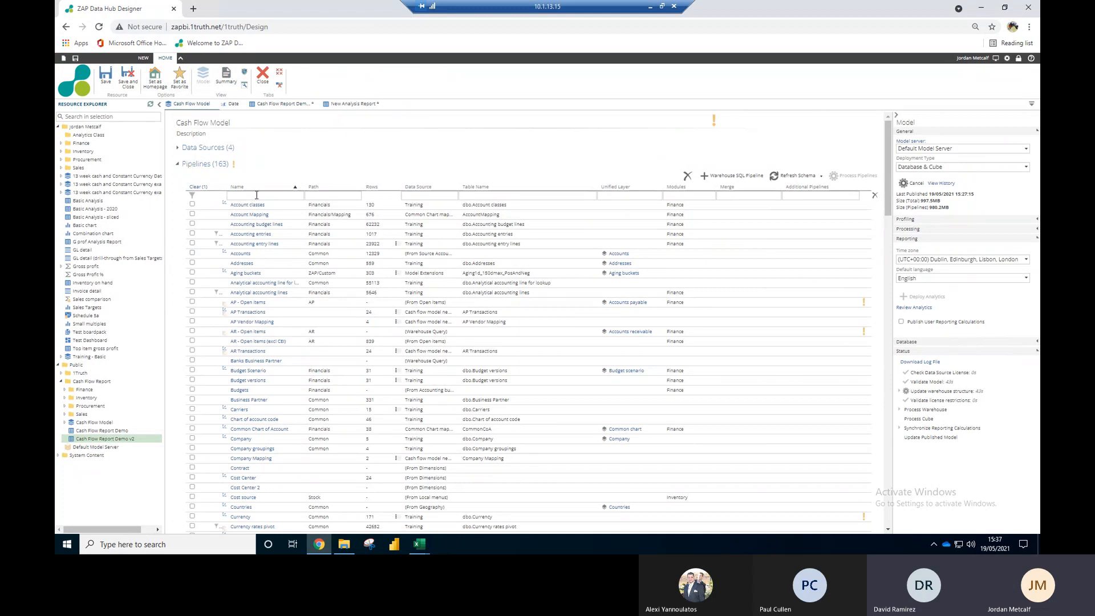
pyautogui.click(176, 153)
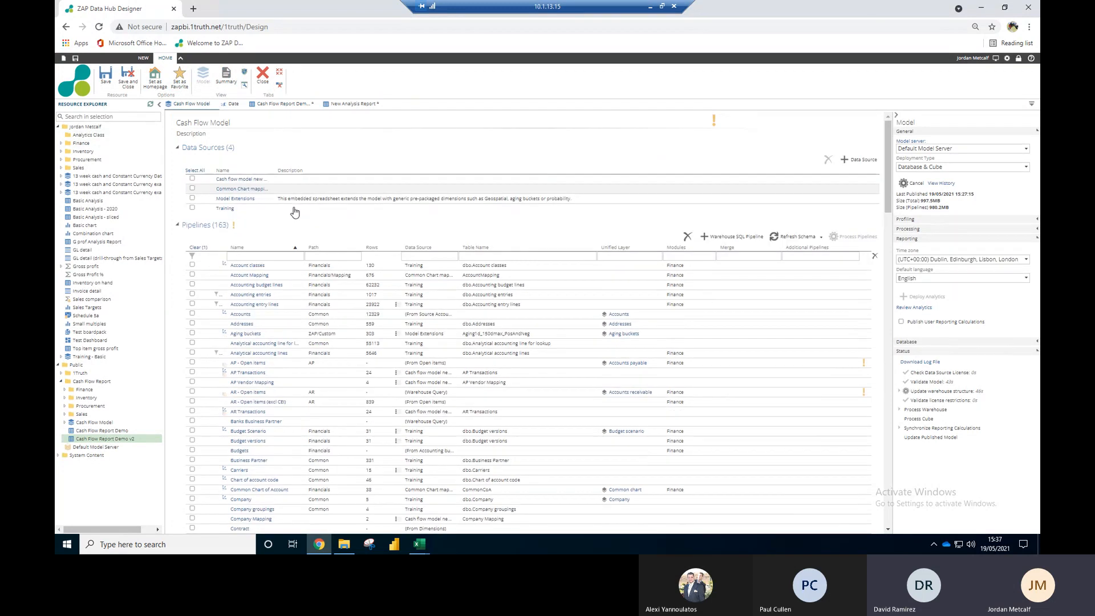
pyautogui.click(432, 256)
pyautogui.write('cas')
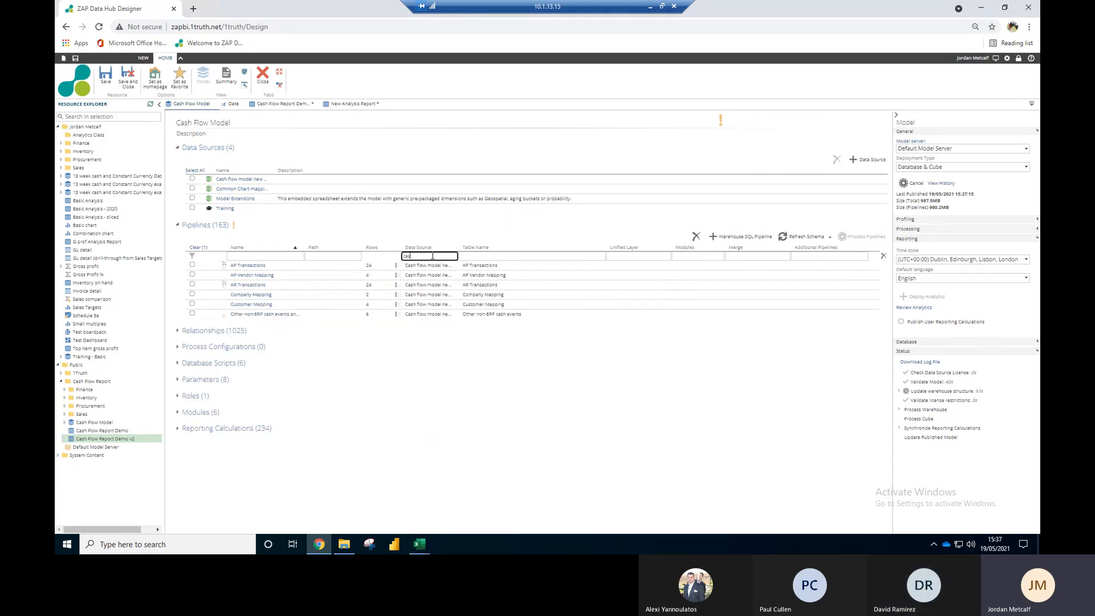
pyautogui.click(320, 314)
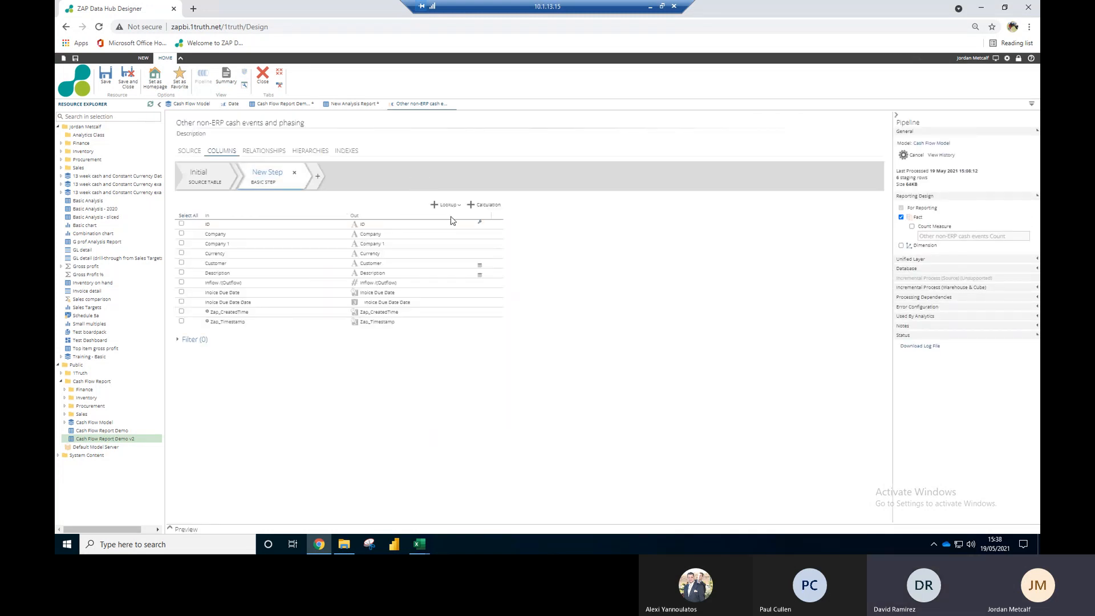
# Step: Add a relationship from the non-ERP cash events pipeline to the Date pipeline, mapping Inoice Due Date to Date
pyautogui.click(267, 152)
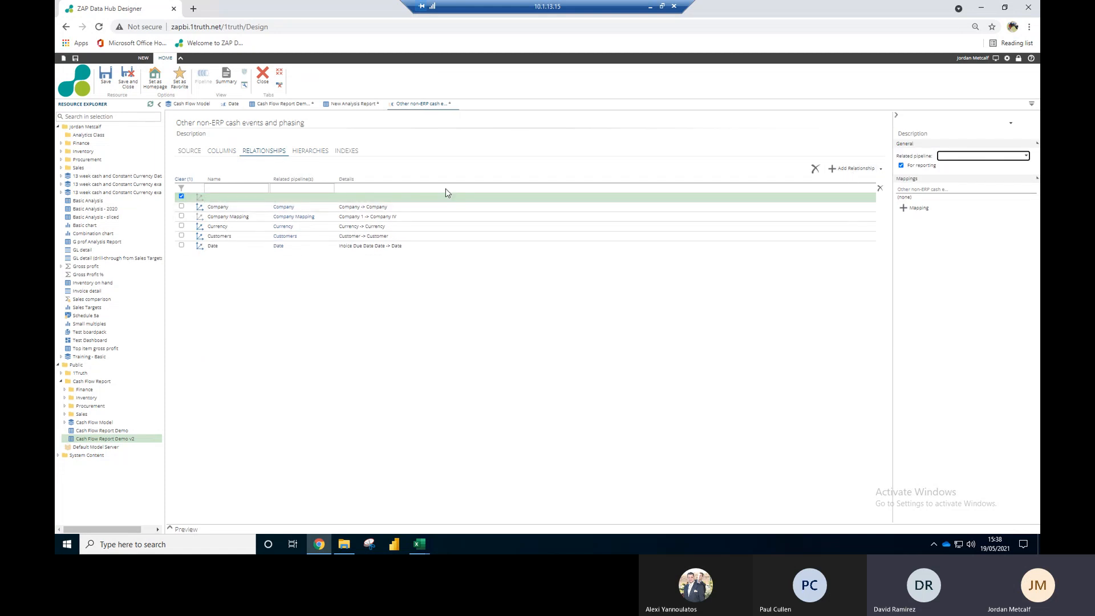
pyautogui.click(1025, 157)
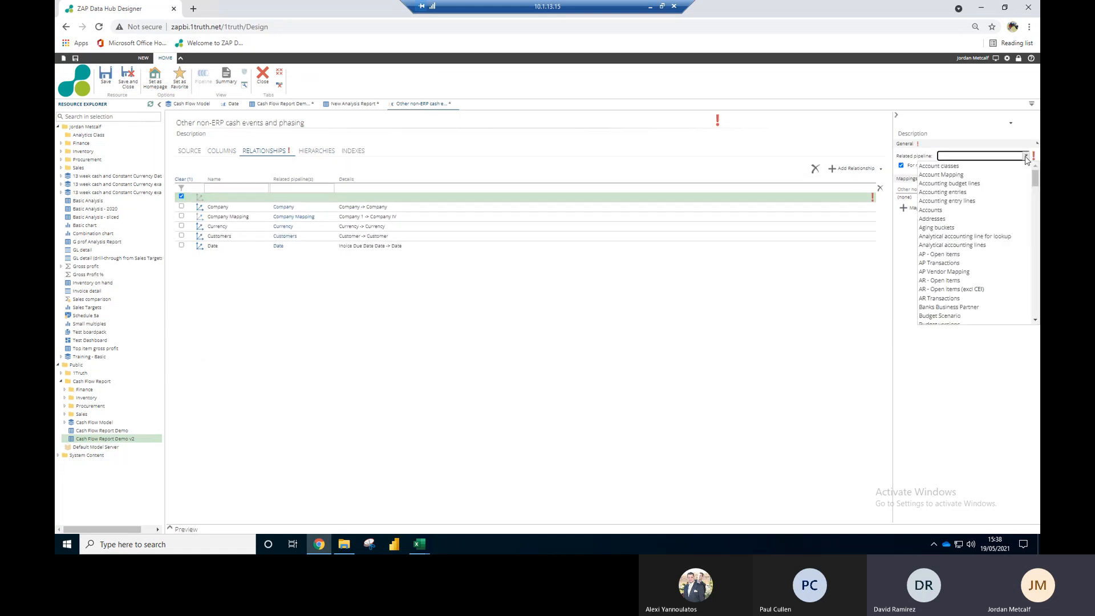
pyautogui.moveTo(1035, 178); pyautogui.dragTo(1038, 197)
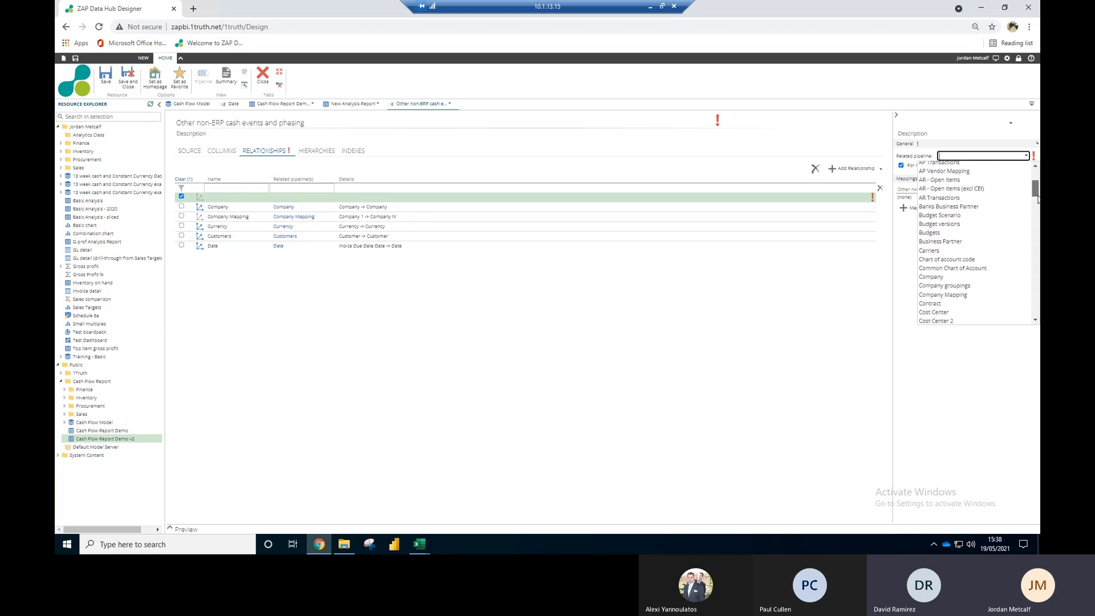
pyautogui.moveTo(1037, 201); pyautogui.dragTo(1039, 233)
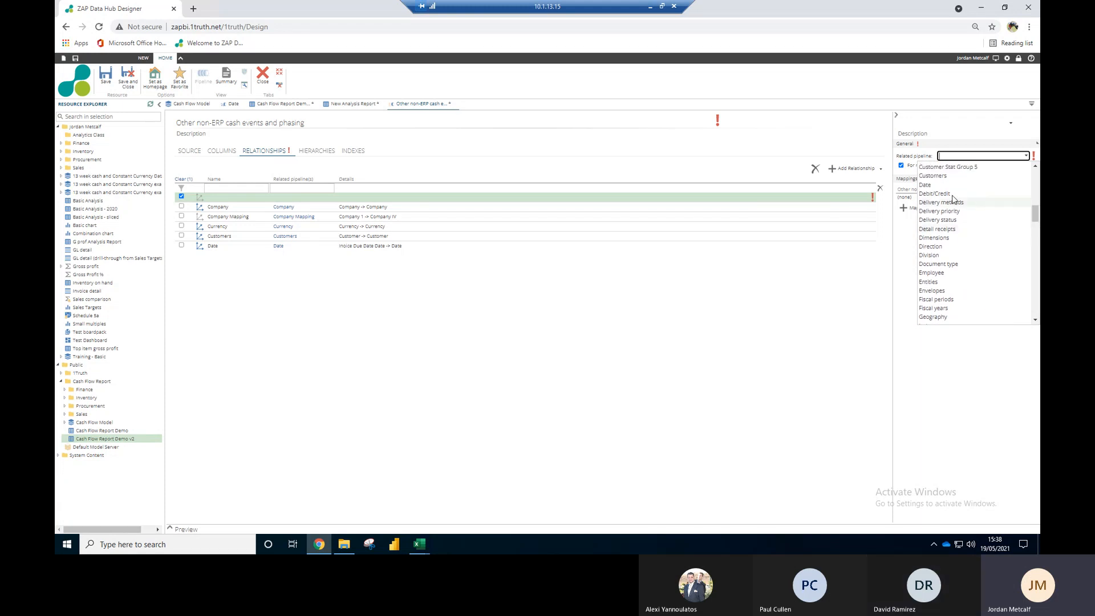
pyautogui.click(937, 186)
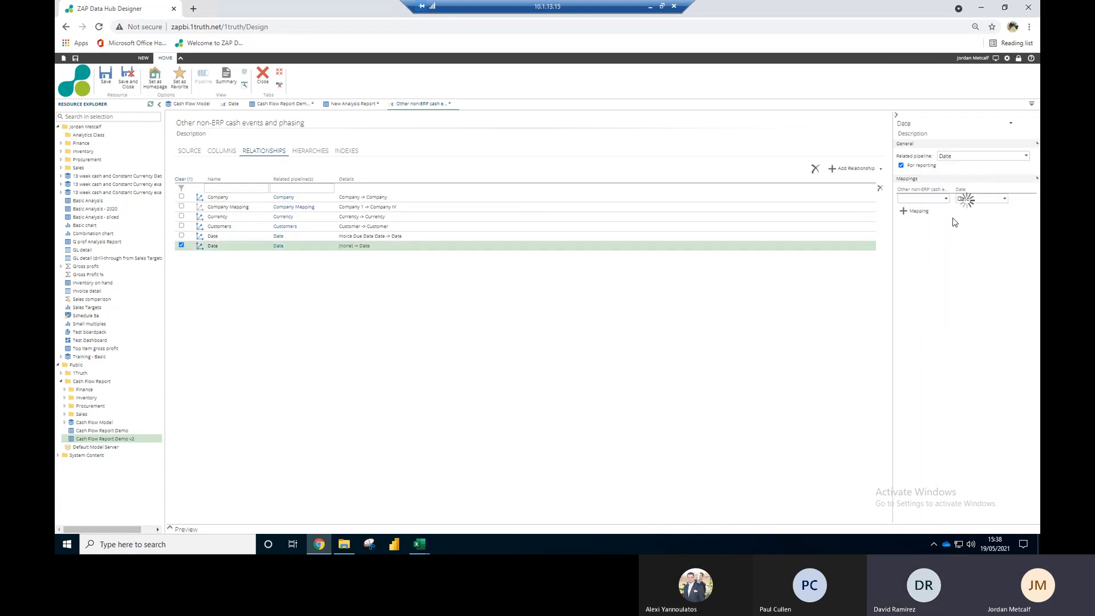
pyautogui.click(945, 199)
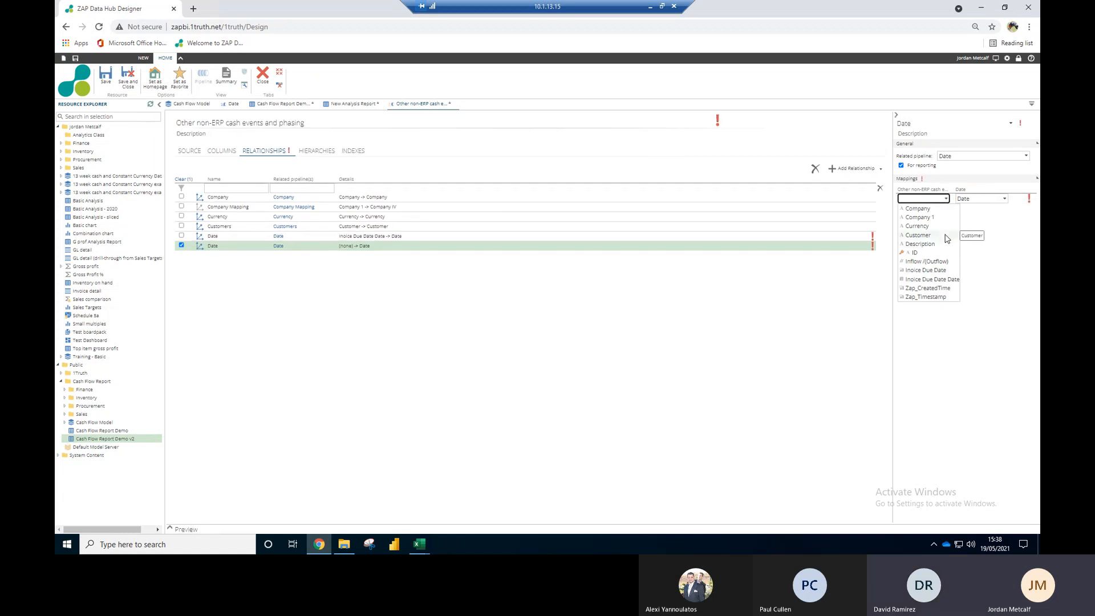
pyautogui.click(949, 271)
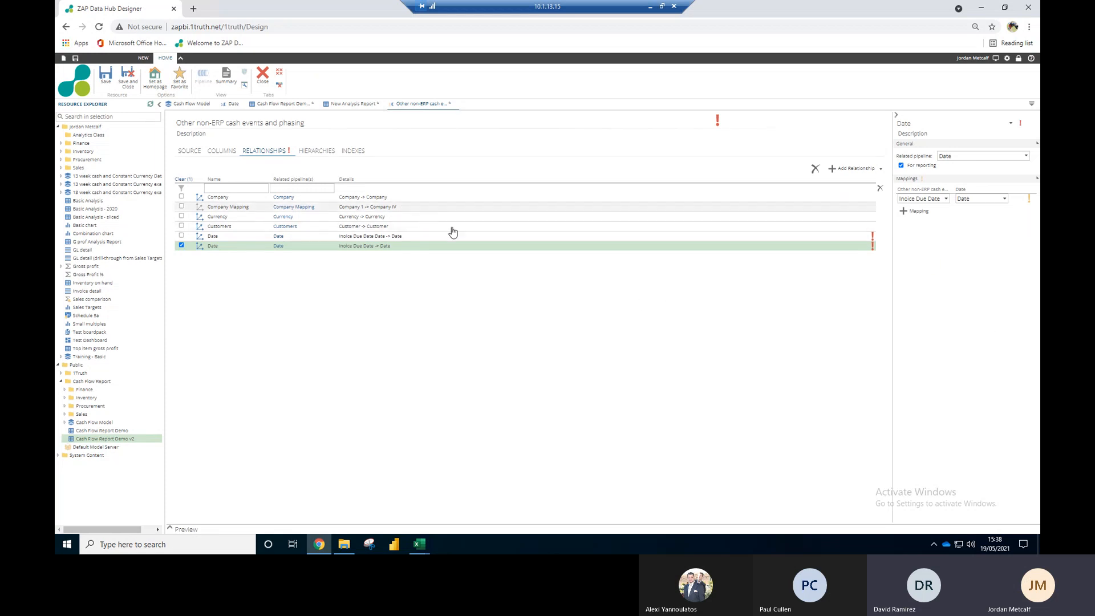
# Step: Name the new date relationship Date - Delayed Dates and save the pipeline
pyautogui.click(919, 123)
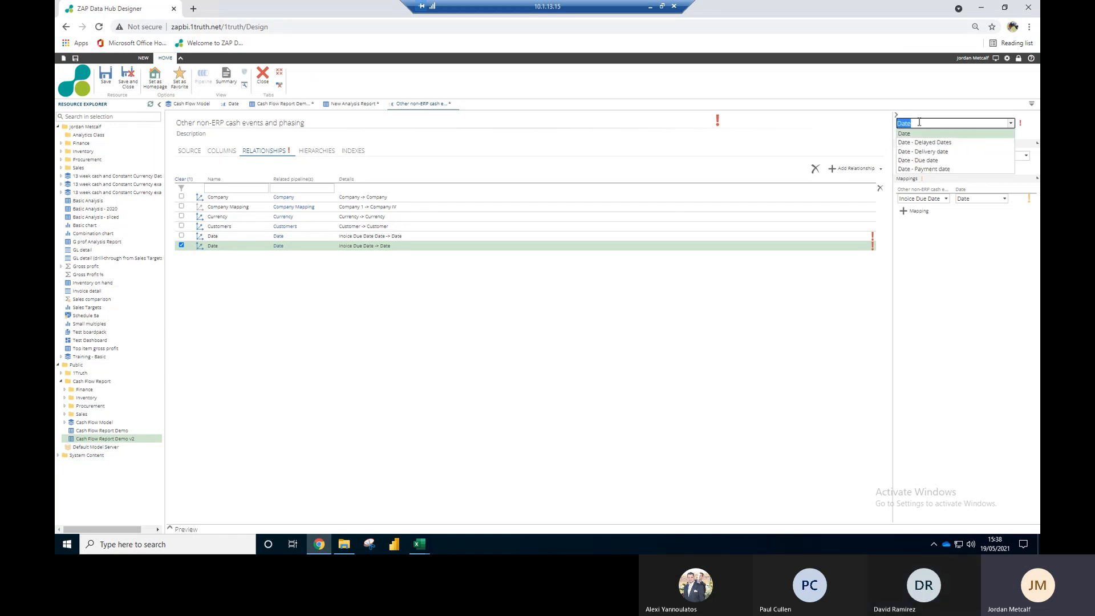
pyautogui.click(919, 123)
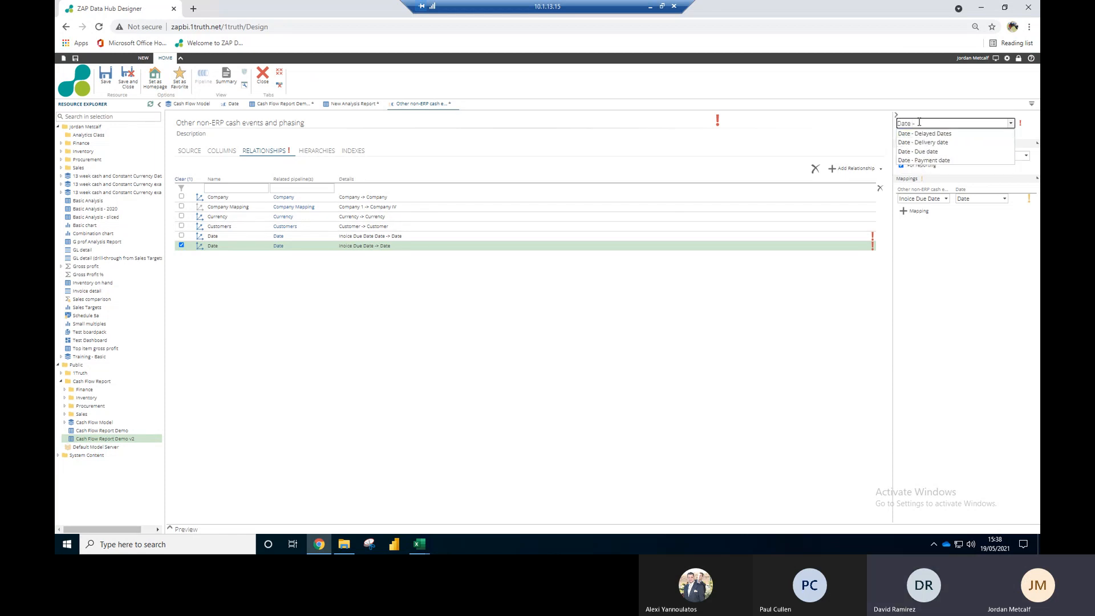
pyautogui.click(926, 134)
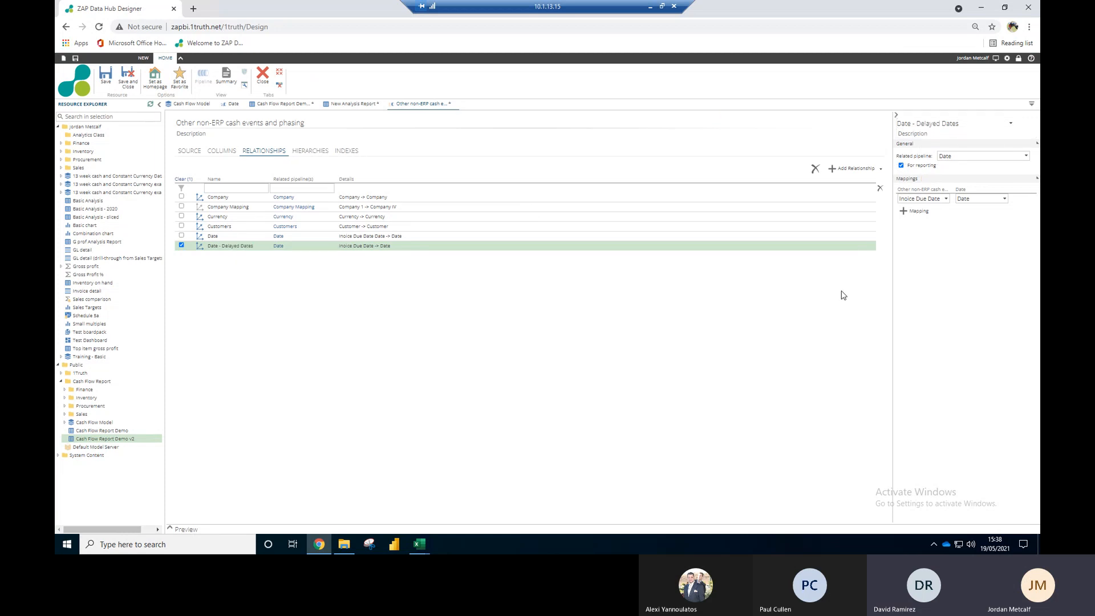
pyautogui.click(843, 294)
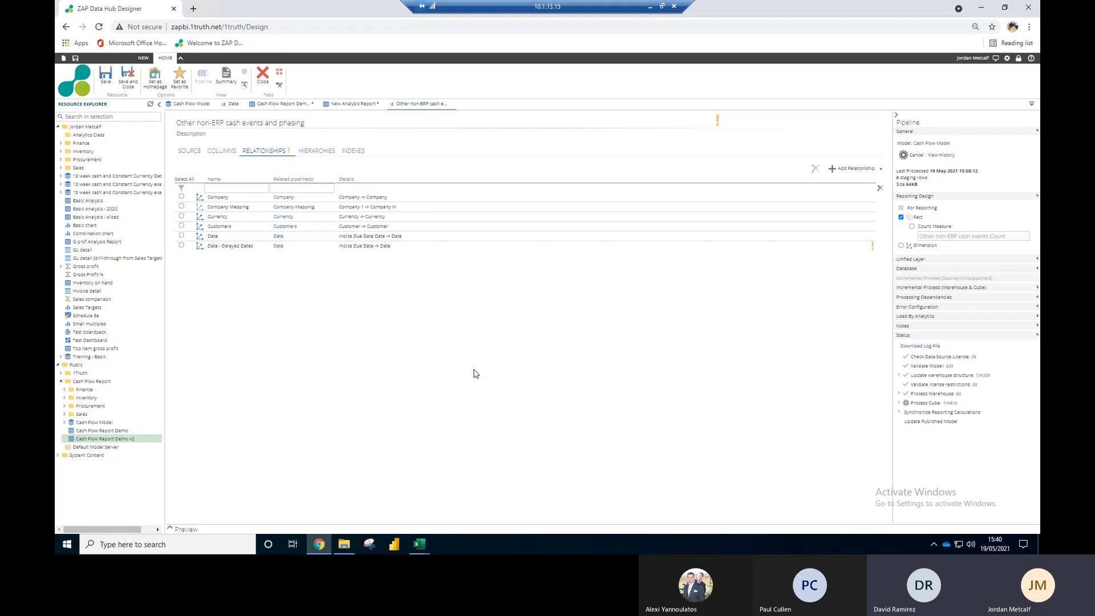
# Step: Examine the Process Cube details in the pipeline's processing status
pyautogui.click(899, 404)
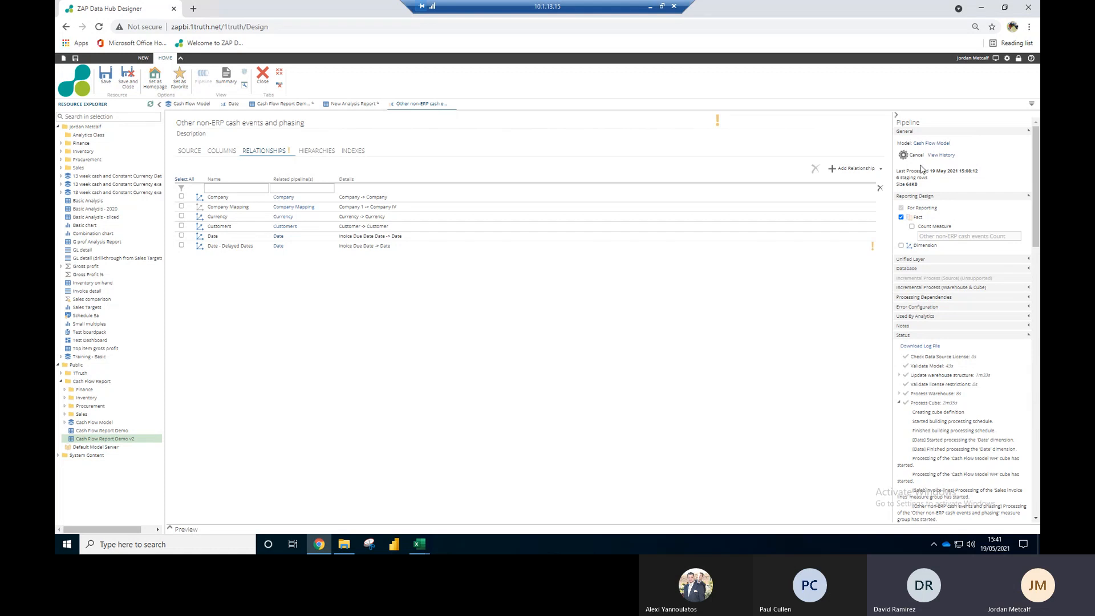
pyautogui.scroll(-1, 957, 354)
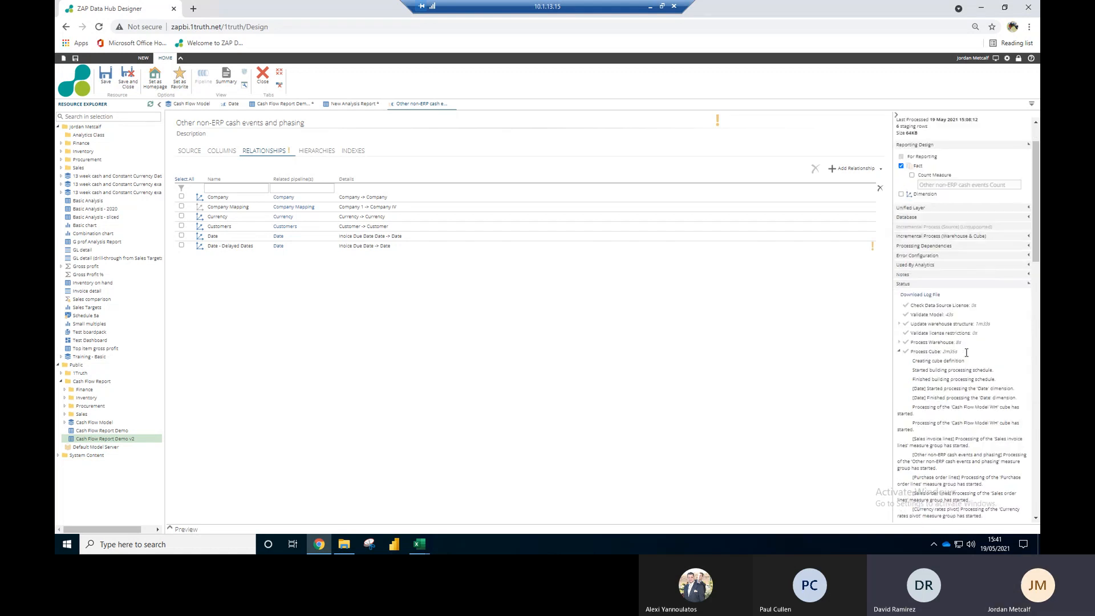
pyautogui.scroll(-1, 963, 353)
pyautogui.scroll(2, 935, 359)
pyautogui.click(899, 403)
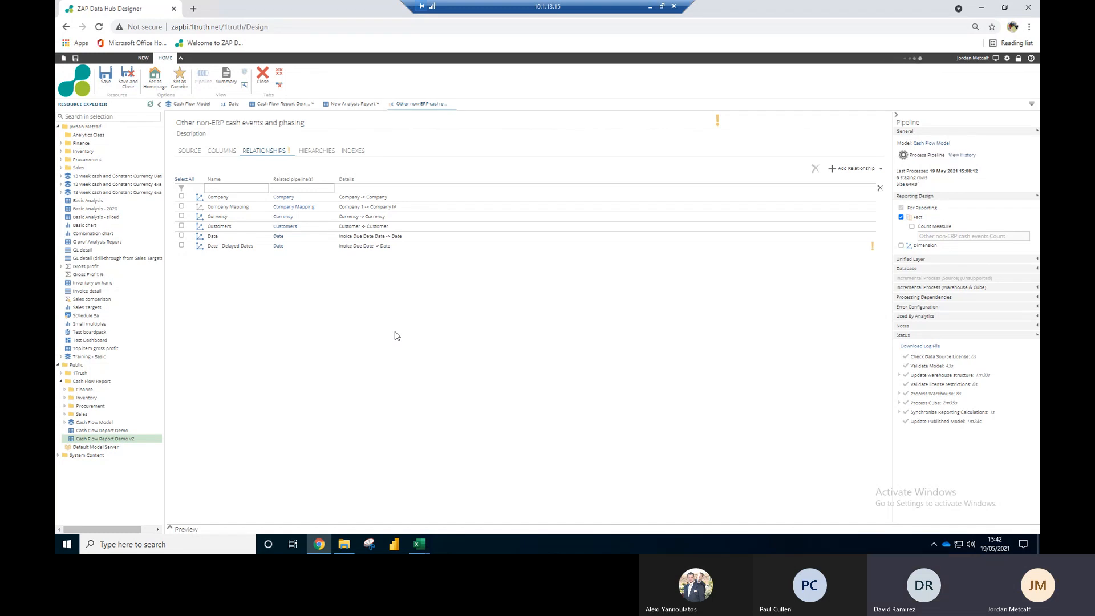
# Step: Process the Other non-ERP cash events and phasing pipeline with the Default Incremental data load
pyautogui.click(927, 157)
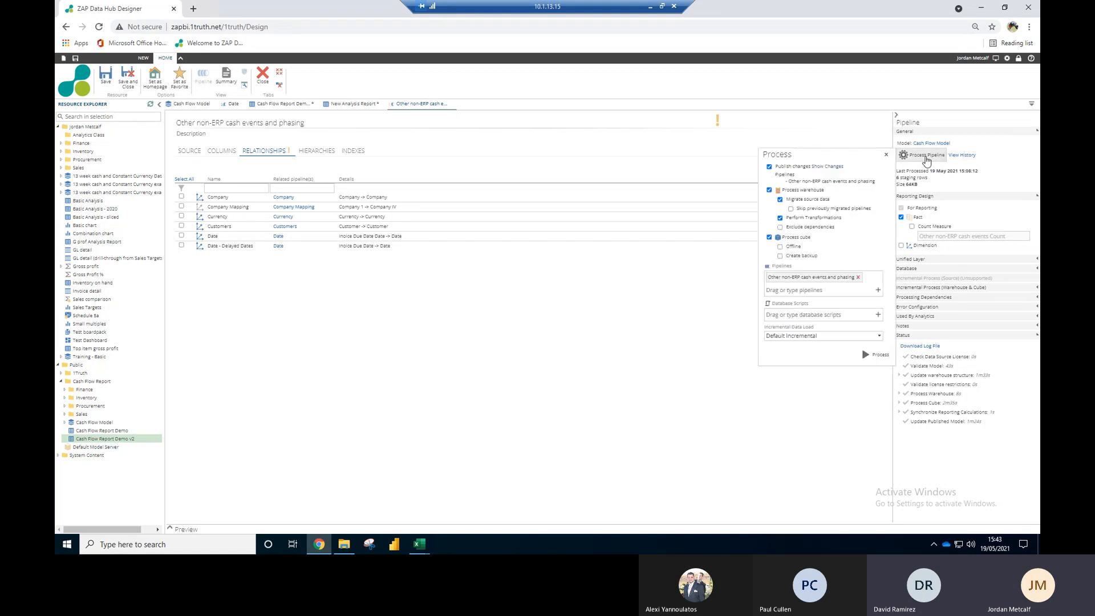
pyautogui.click(862, 336)
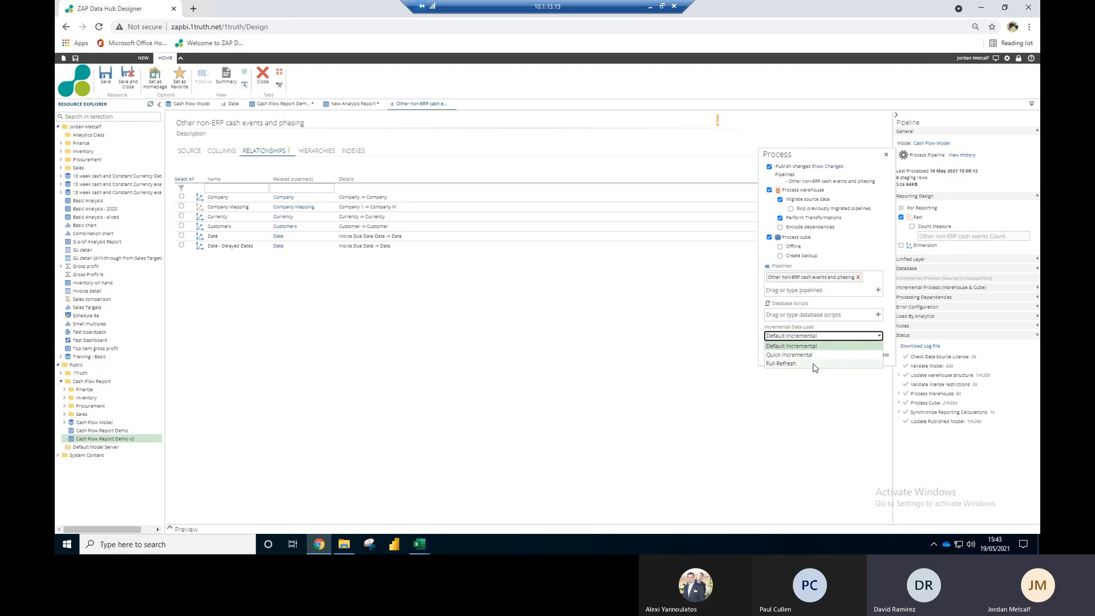
pyautogui.click(814, 365)
pyautogui.click(878, 336)
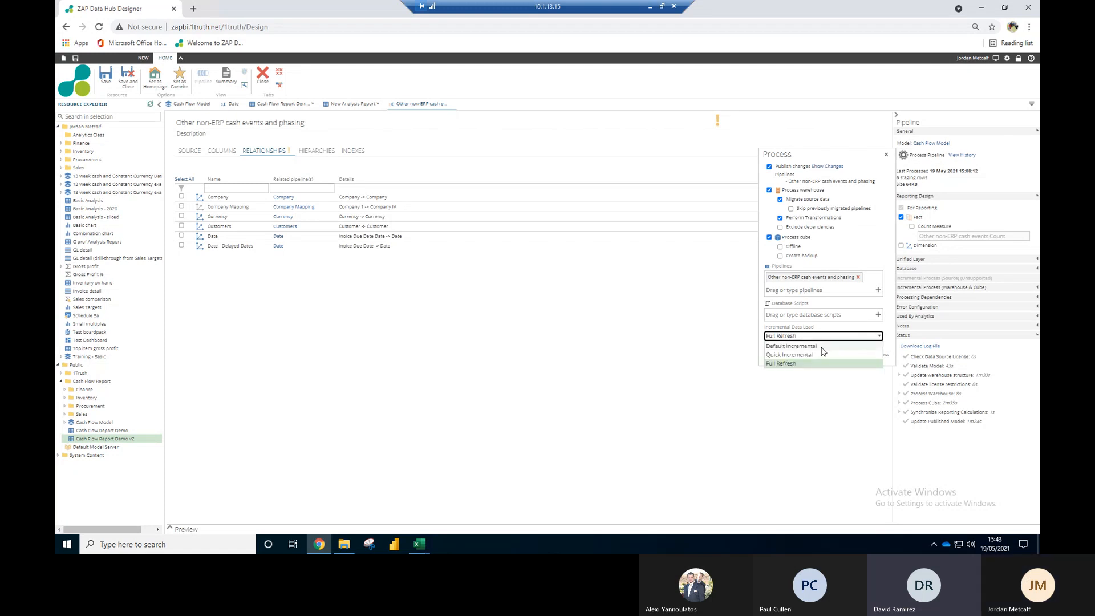
pyautogui.click(820, 348)
pyautogui.click(870, 356)
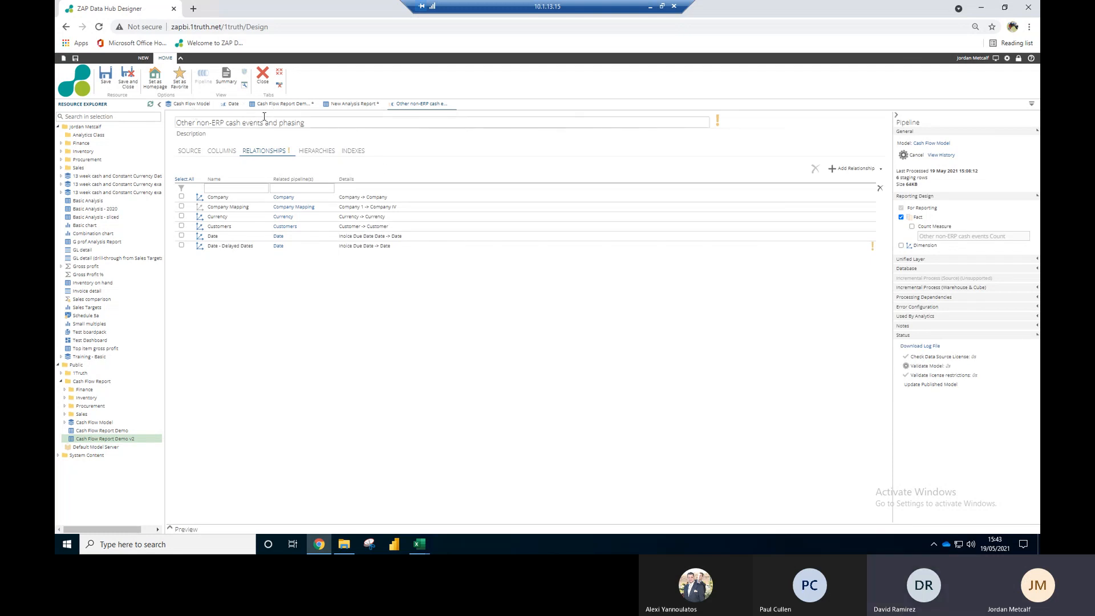
# Step: Return to the Cash Flow Model, replace the data source filter with the pipeline name filter "accou", and open the Accounts pipeline
pyautogui.click(191, 106)
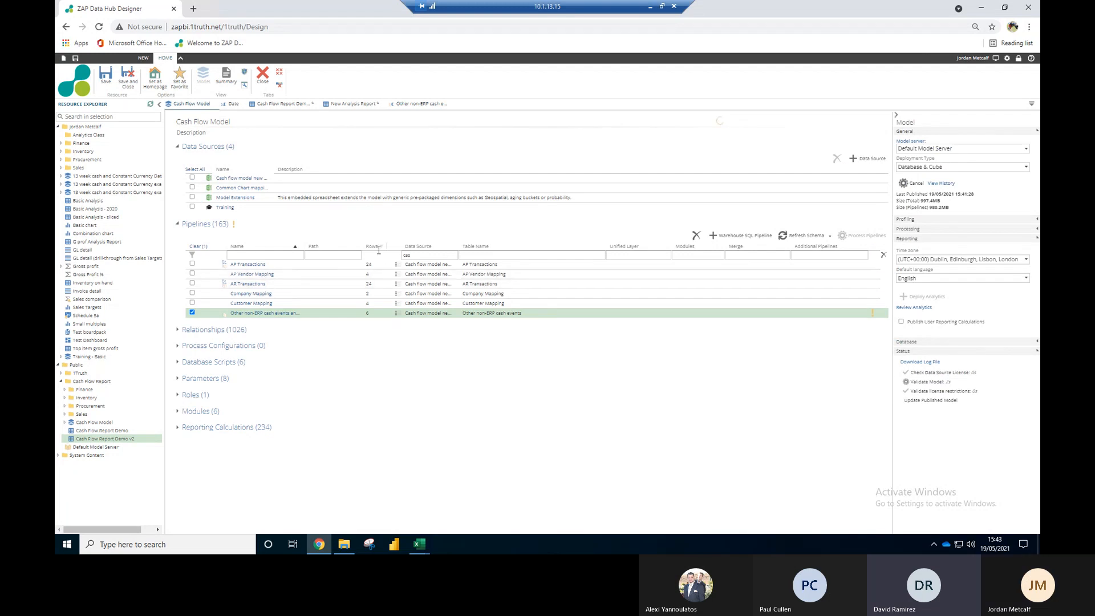
pyautogui.moveTo(391, 268)
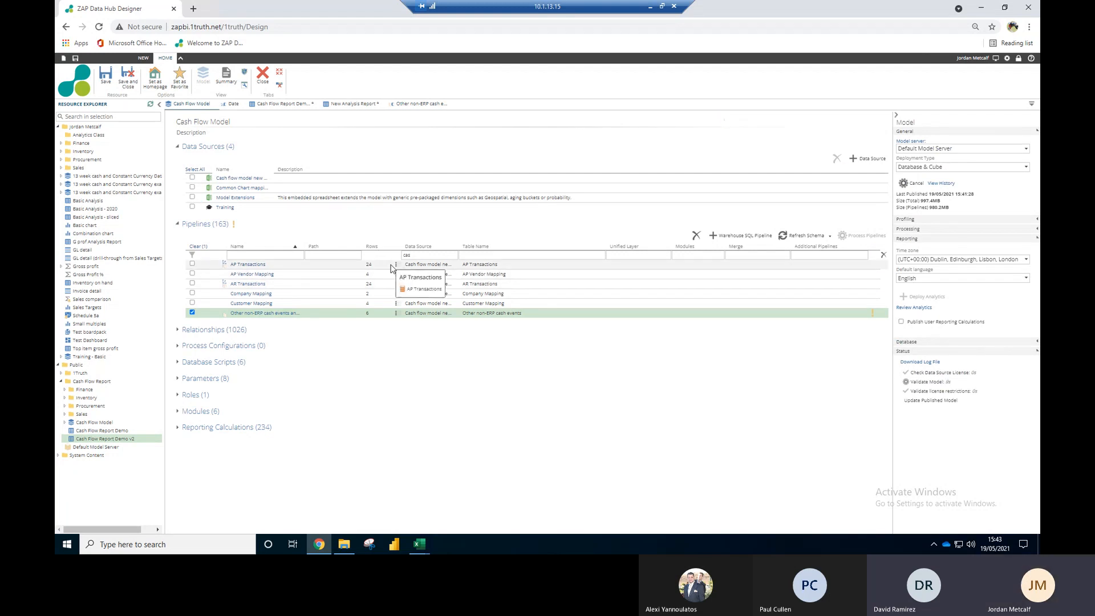
pyautogui.click(433, 255)
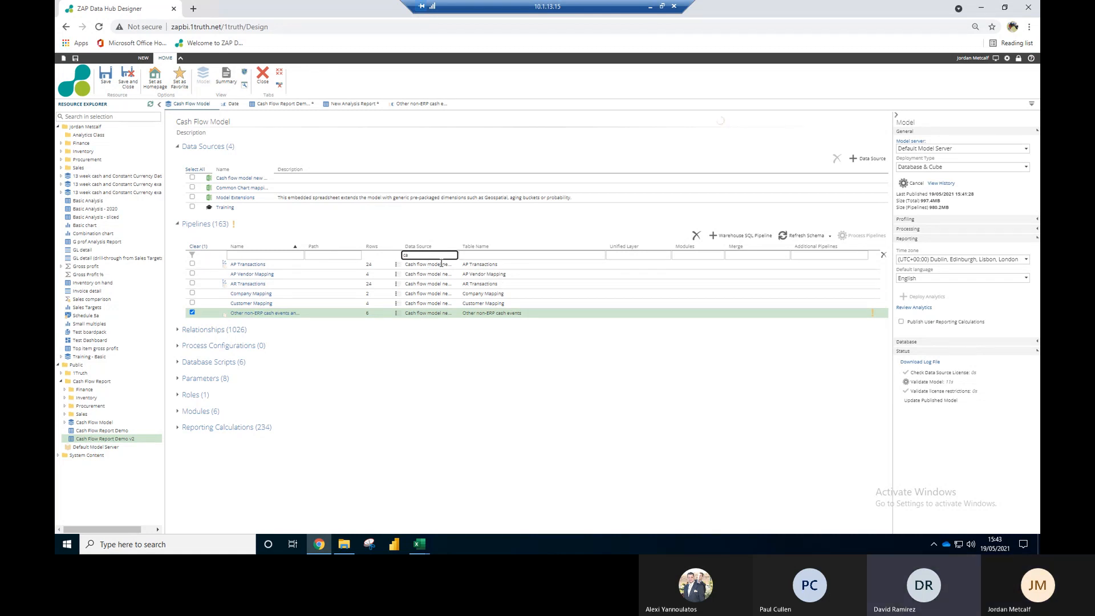
pyautogui.press('BackSpace')
pyautogui.press('BackSpace')
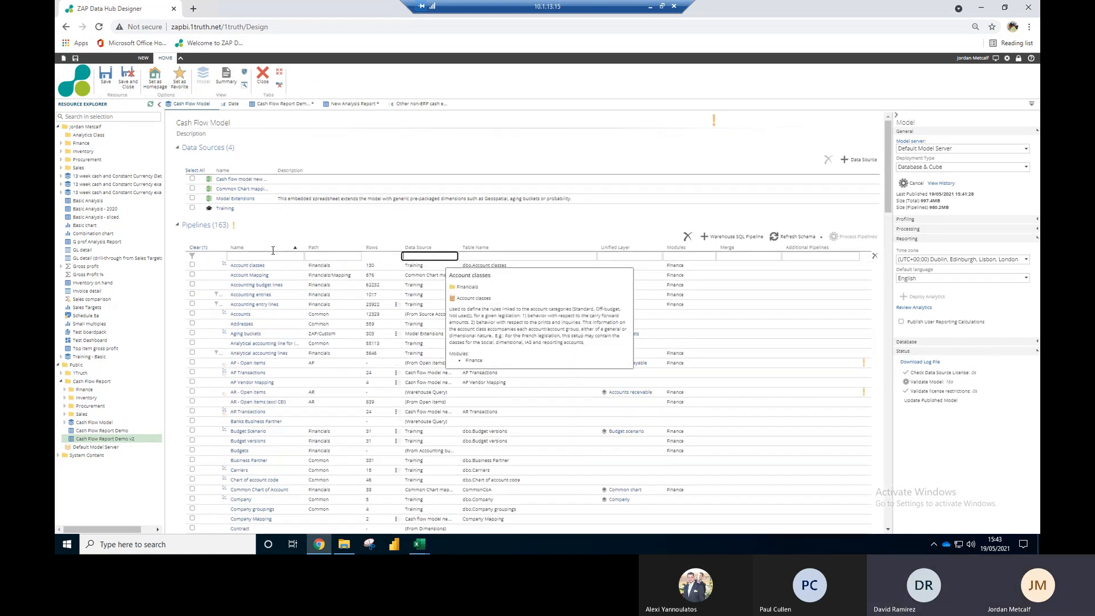
pyautogui.click(269, 255)
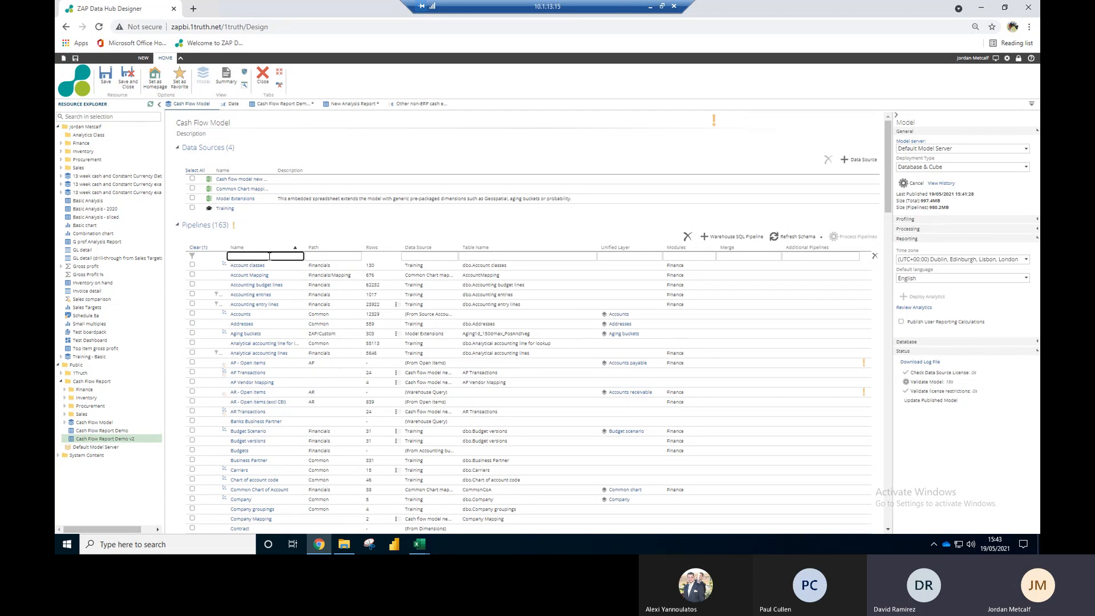
pyautogui.write('accou')
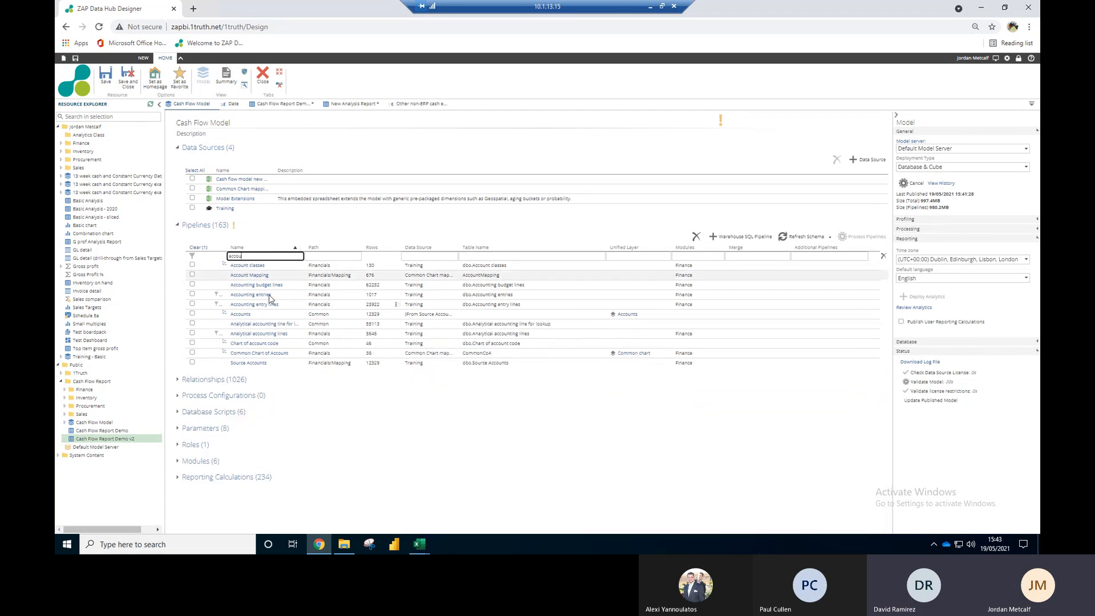
pyautogui.click(264, 317)
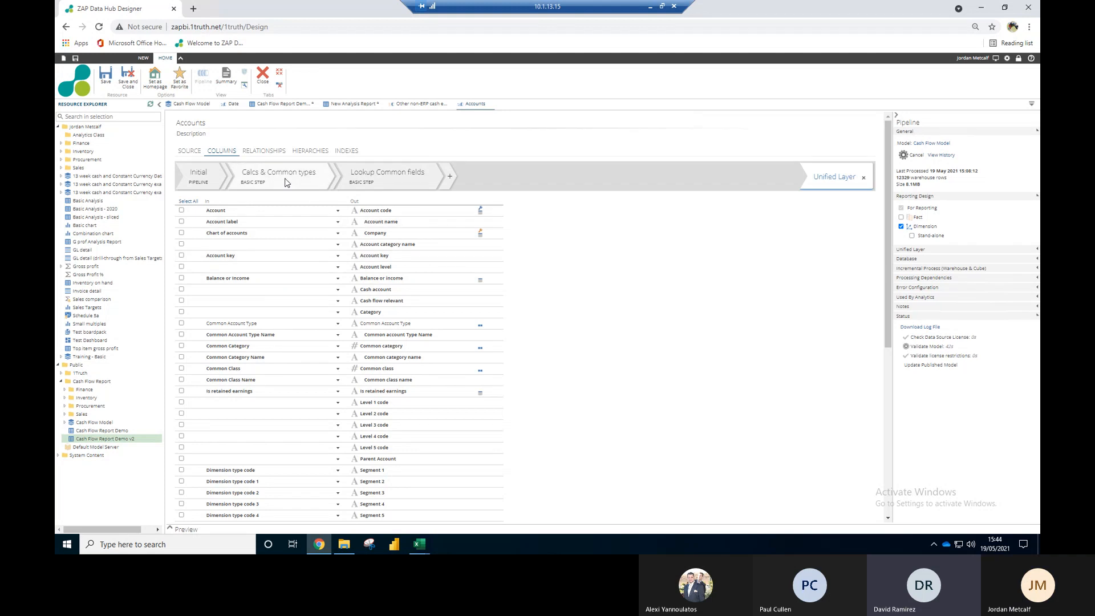
# Step: Open the Lookup Common fields step of the Accounts pipeline and display the Common Account Type column's settings
pyautogui.click(306, 187)
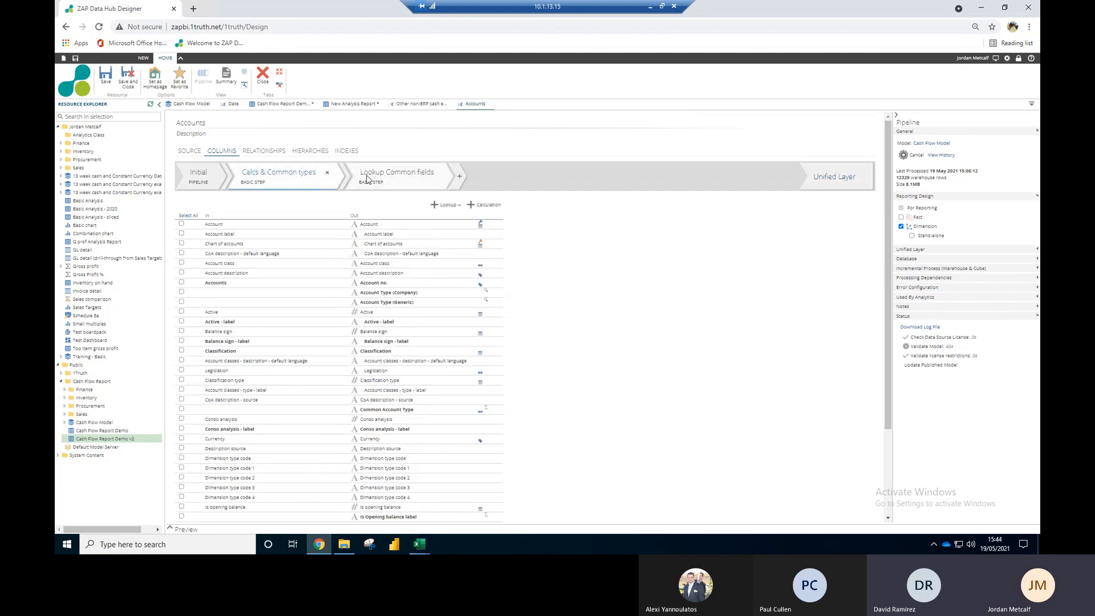
pyautogui.click(367, 180)
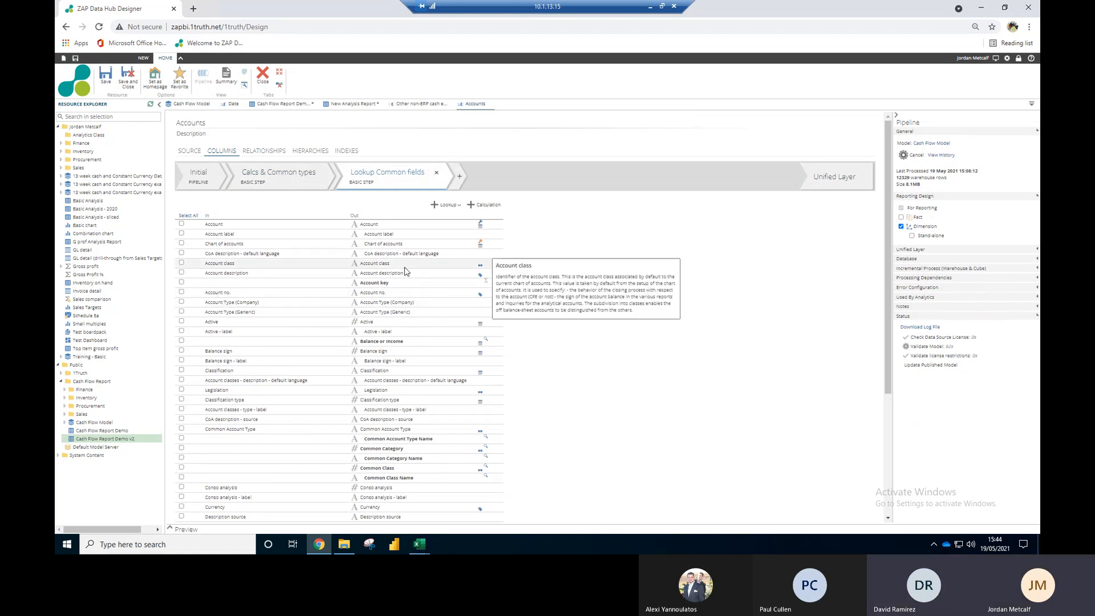
pyautogui.scroll(-1, 408, 273)
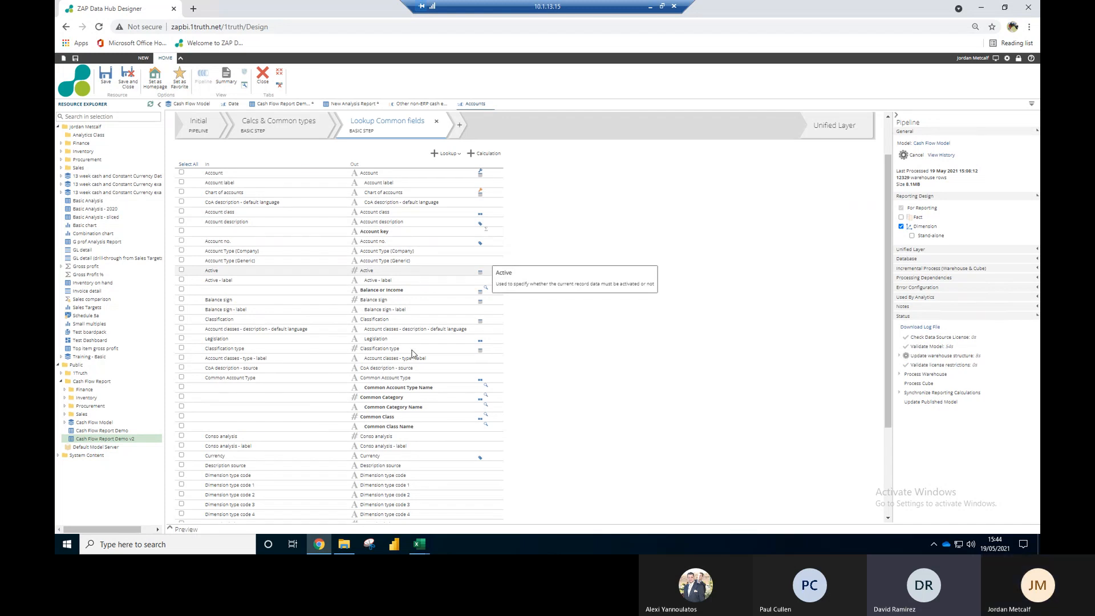
pyautogui.click(437, 387)
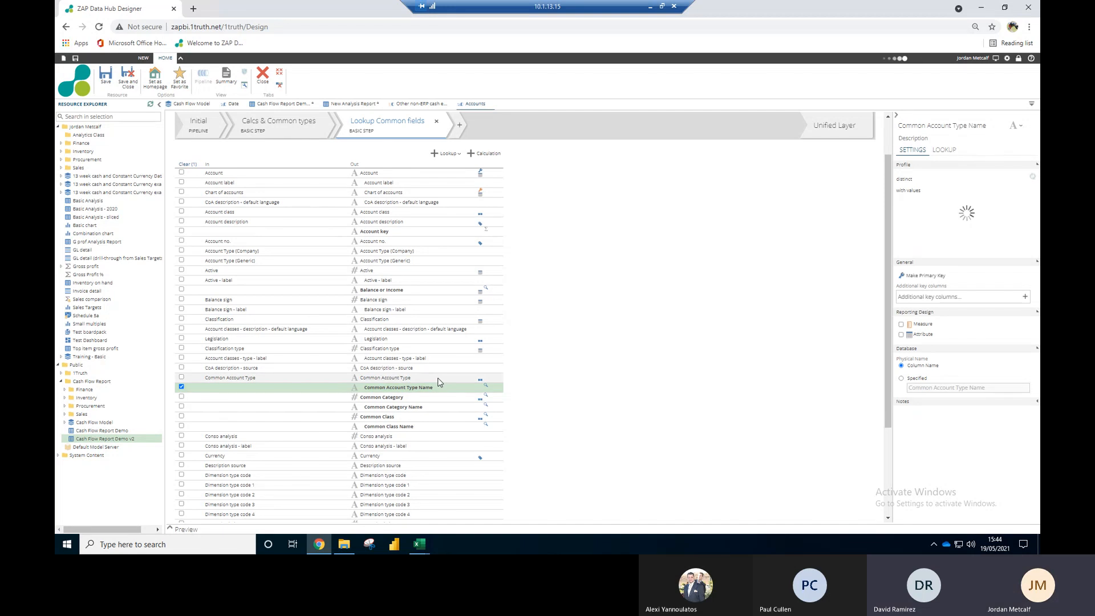
pyautogui.click(439, 379)
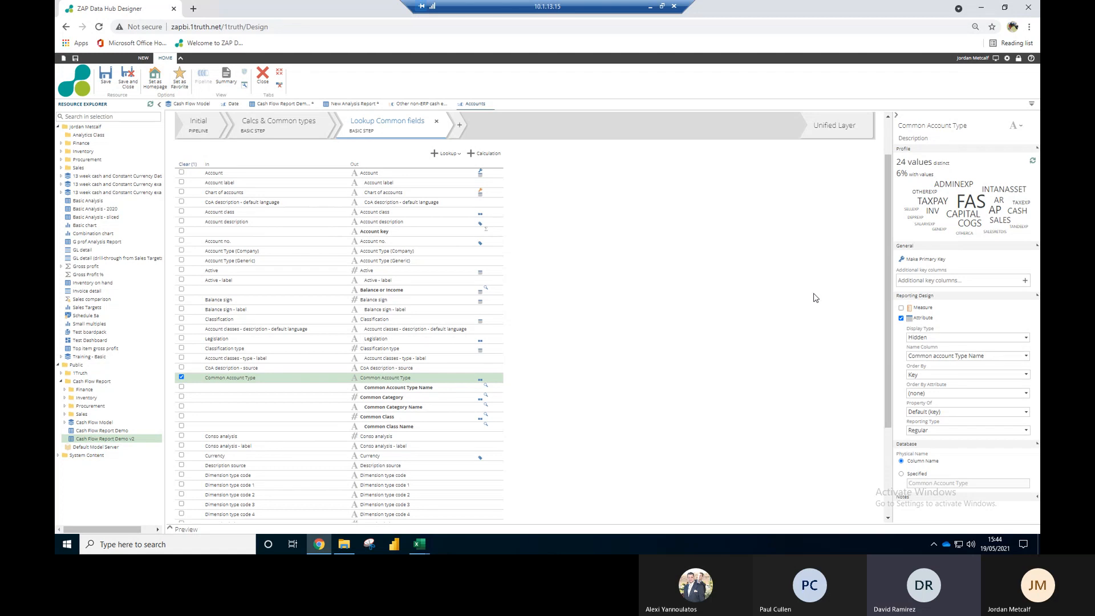
# Step: Add a filter condition to the Lookup Common fields step where Common Account Type equals CASH
pyautogui.scroll(-2, 399, 359)
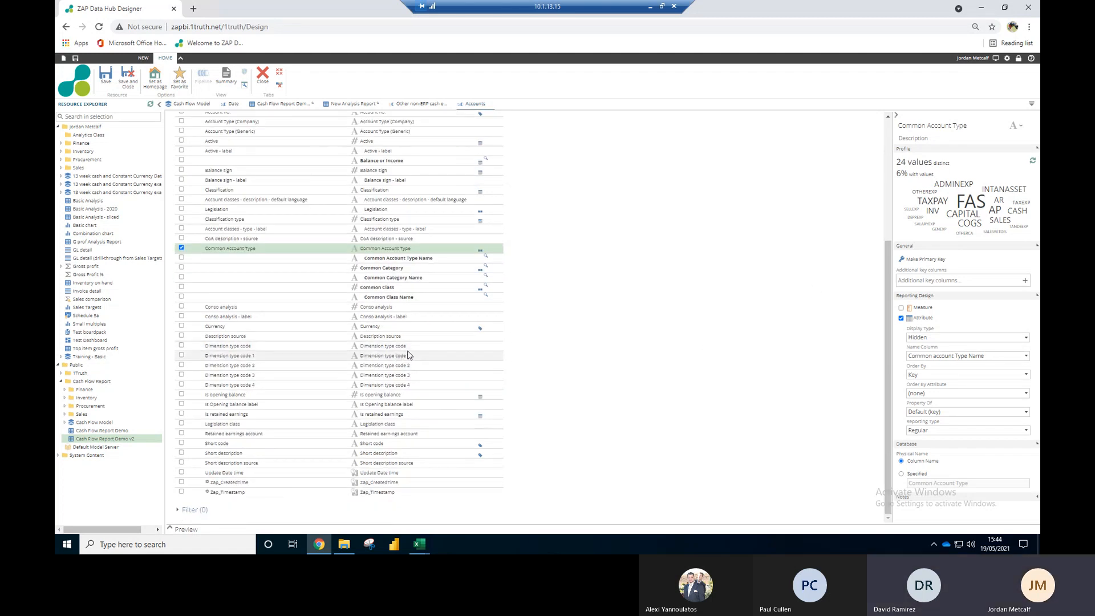
pyautogui.click(177, 510)
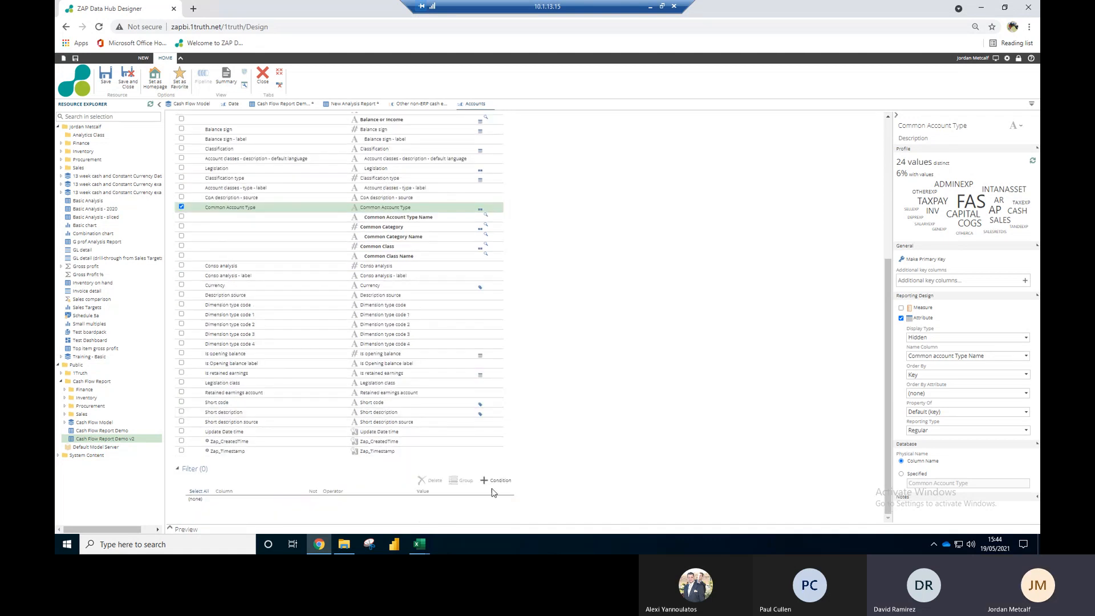
pyautogui.click(496, 484)
pyautogui.click(302, 501)
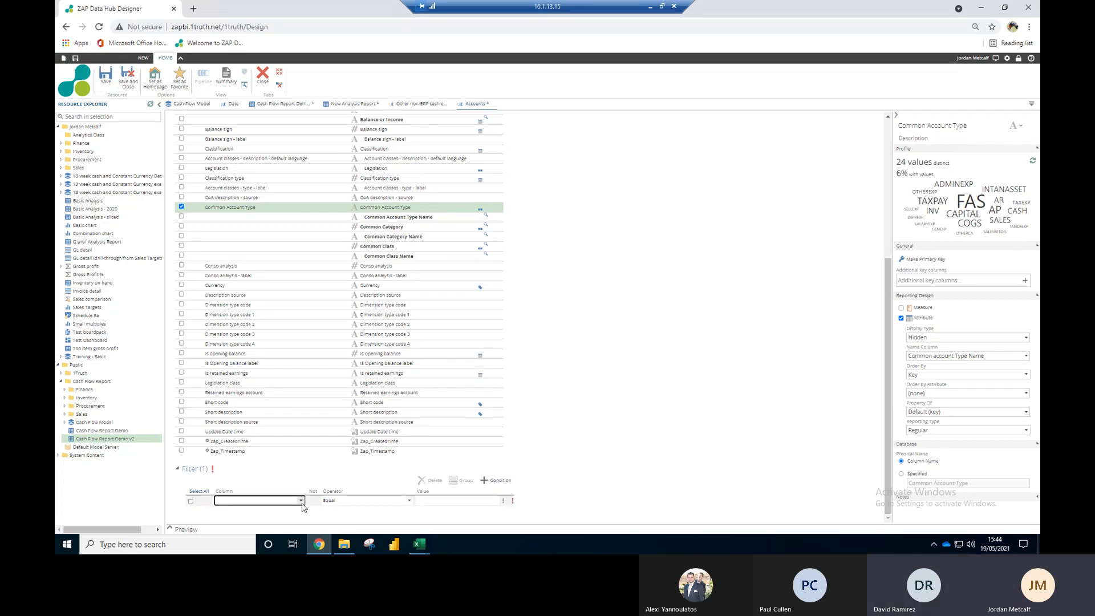
pyautogui.click(301, 500)
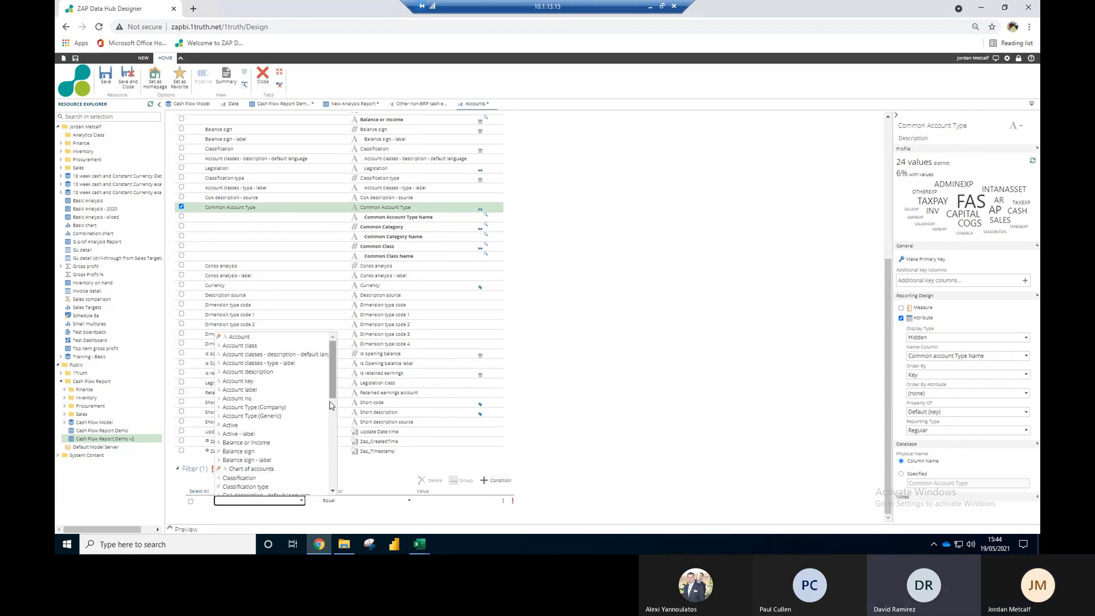
pyautogui.scroll(-2, 328, 407)
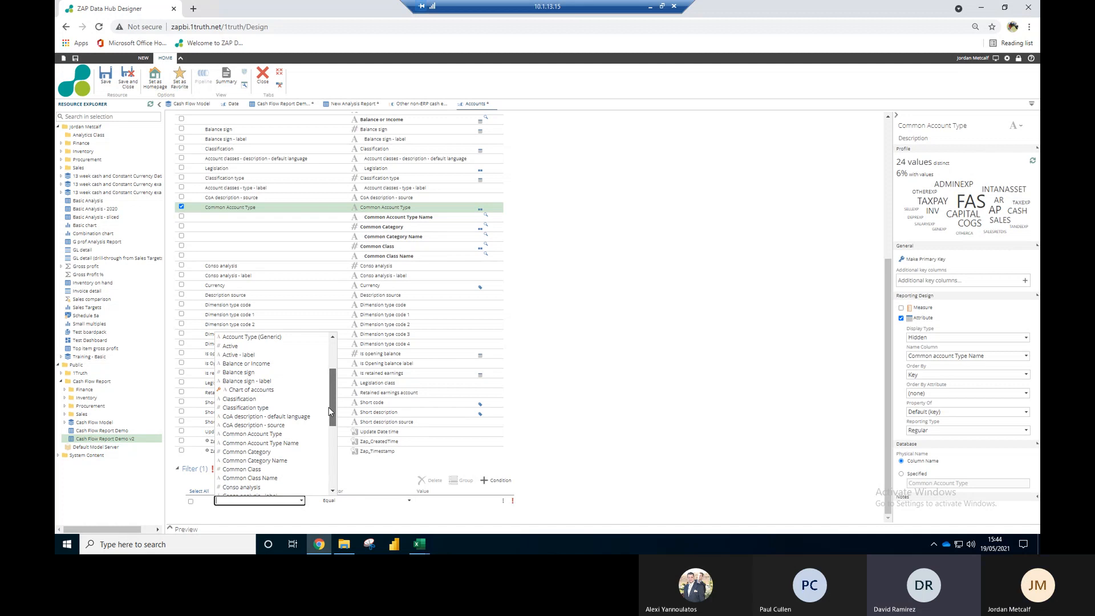
pyautogui.click(284, 434)
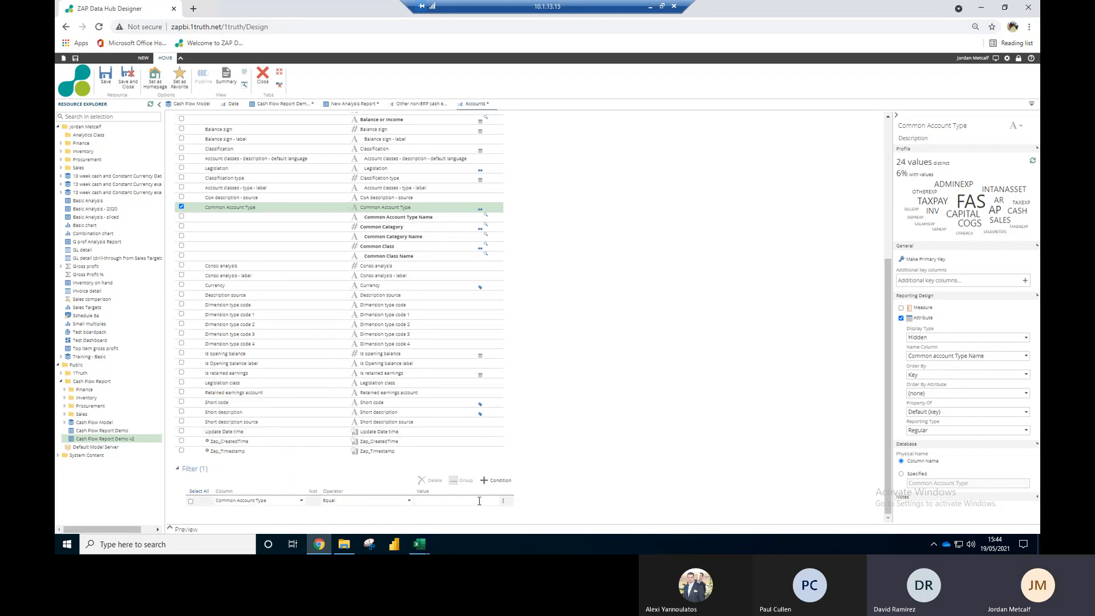
pyautogui.click(456, 505)
pyautogui.click(549, 463)
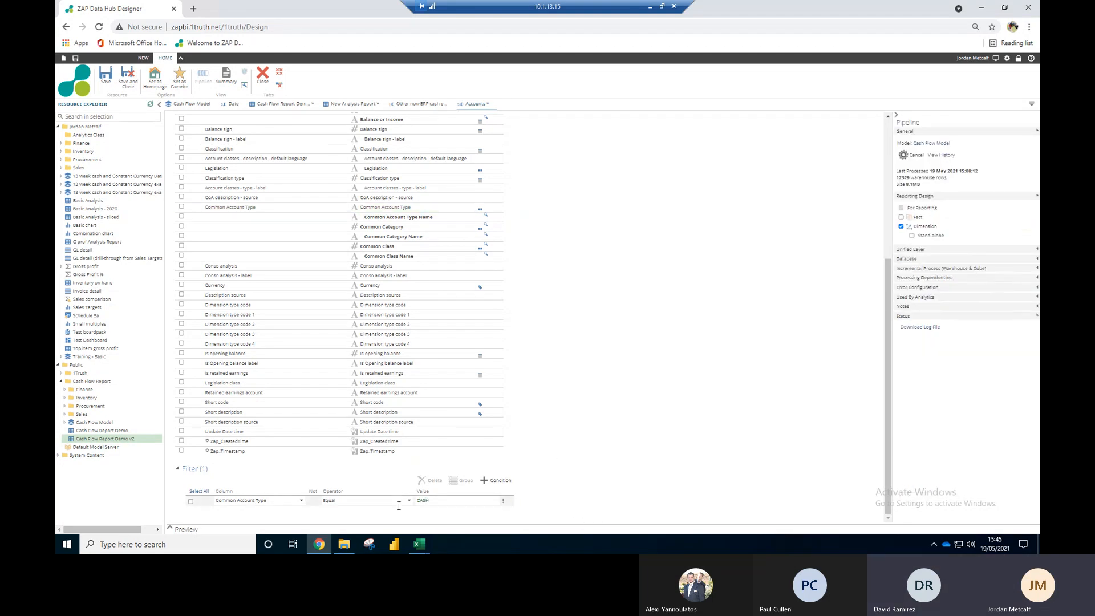
# Step: Preview the filtered Accounts data and examine its columns, including the account types and Common Account Type
pyautogui.click(172, 529)
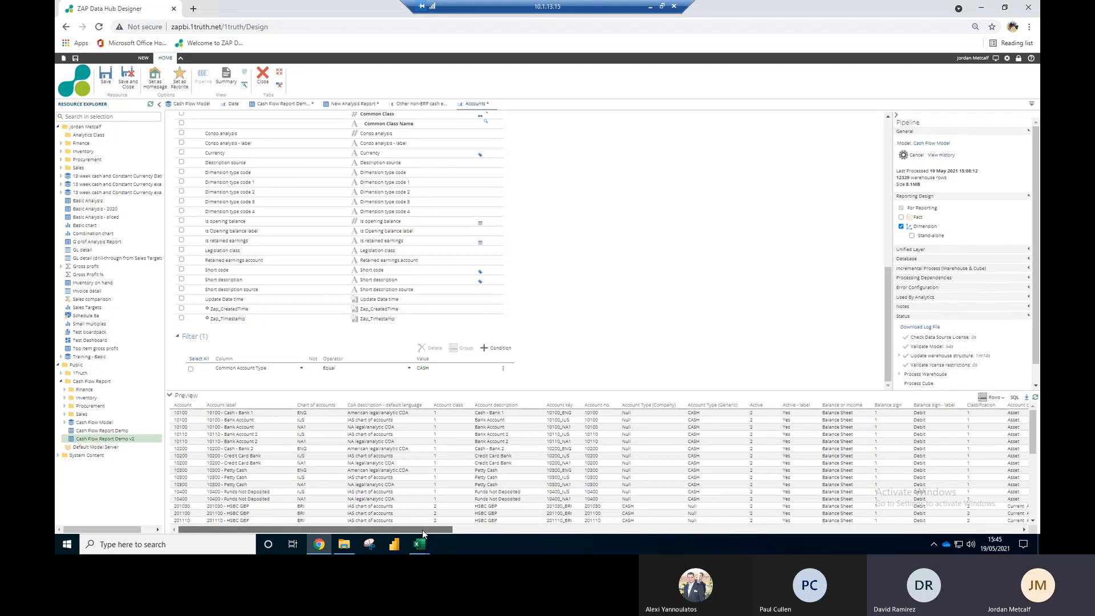
pyautogui.moveTo(423, 530); pyautogui.dragTo(512, 527)
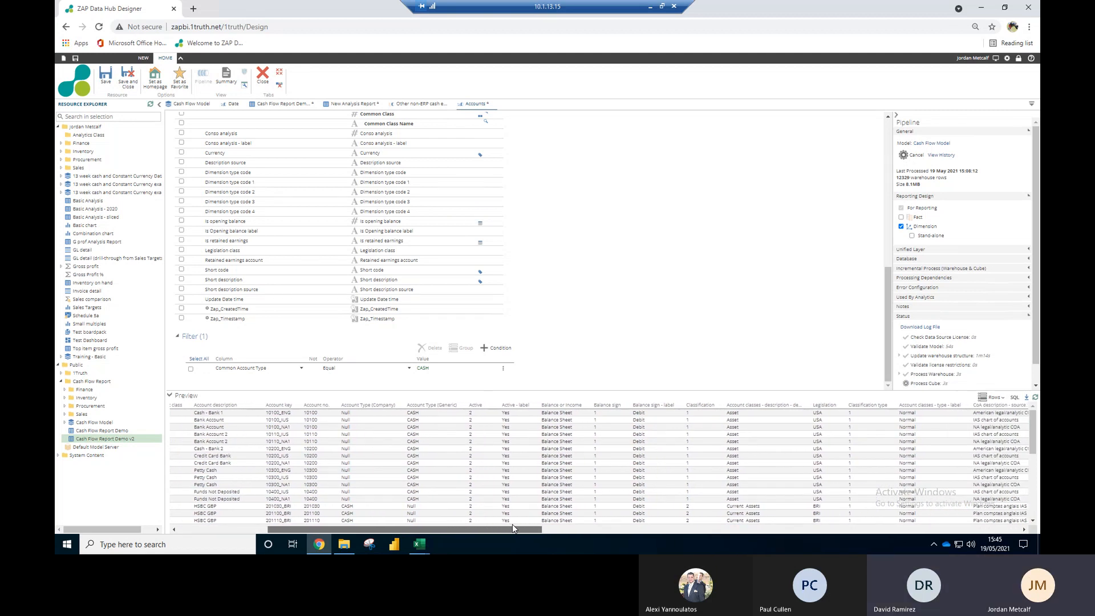
pyautogui.moveTo(512, 523); pyautogui.dragTo(505, 522)
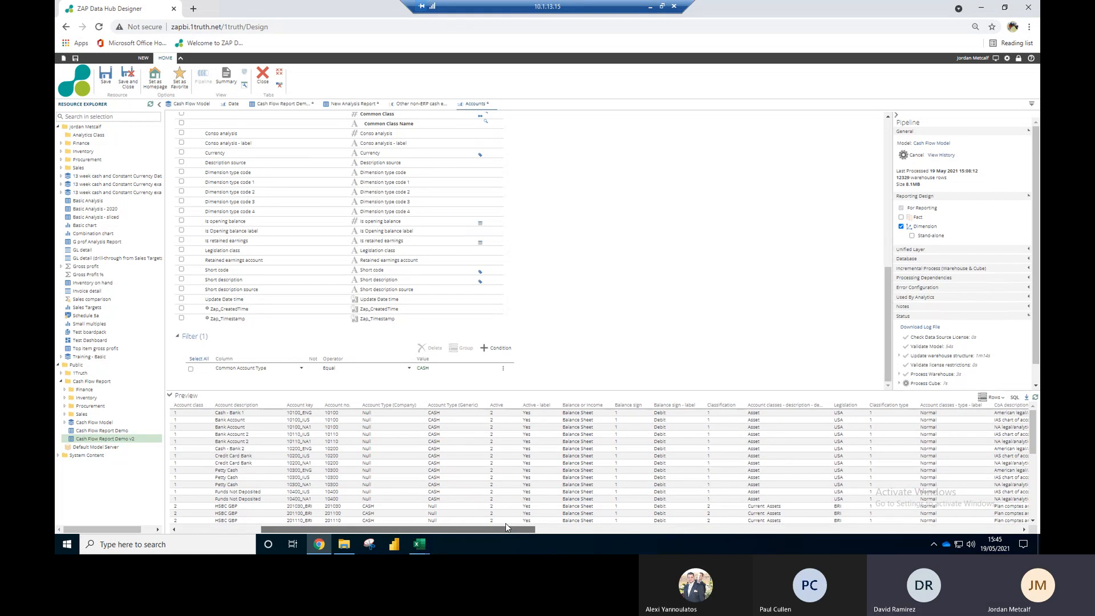
pyautogui.moveTo(505, 522); pyautogui.dragTo(574, 522)
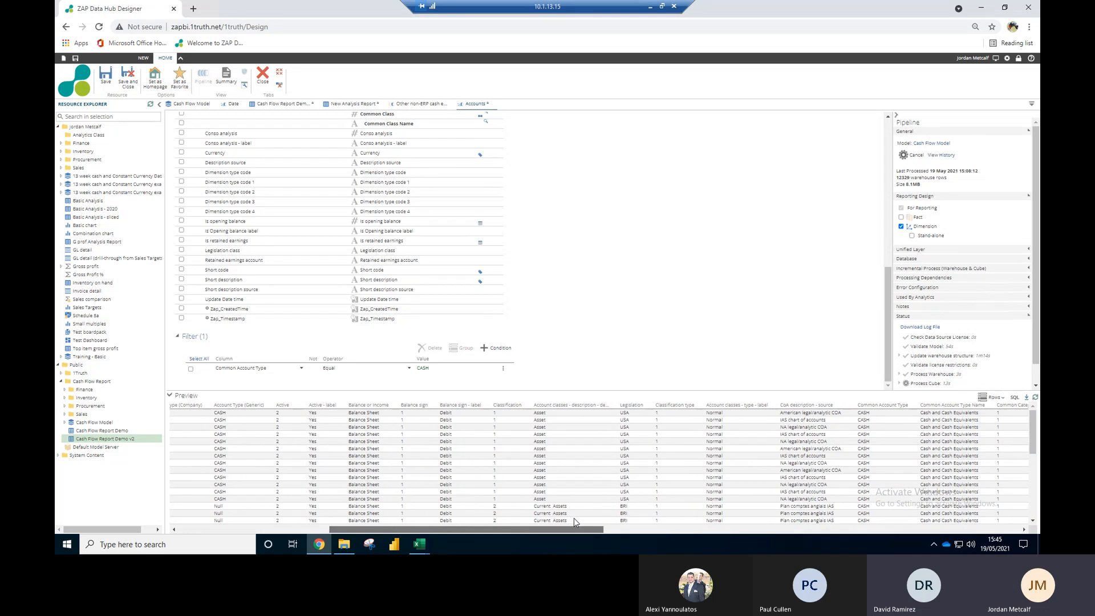
pyautogui.moveTo(574, 522); pyautogui.dragTo(586, 512)
pyautogui.scroll(-2, 979, 468)
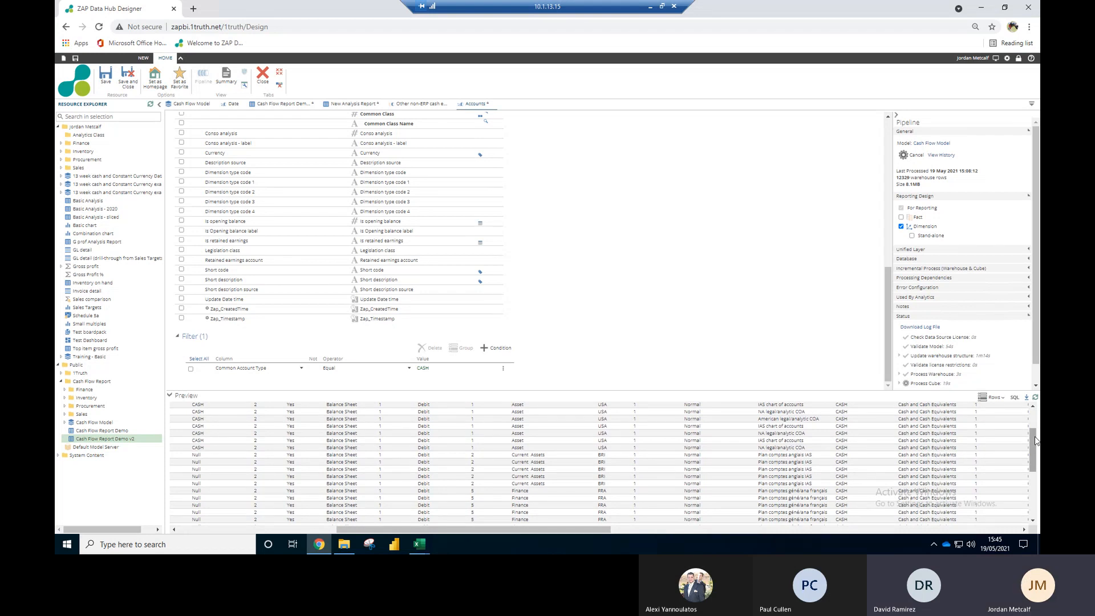
pyautogui.moveTo(505, 532); pyautogui.dragTo(341, 518)
pyautogui.scroll(2, 354, 438)
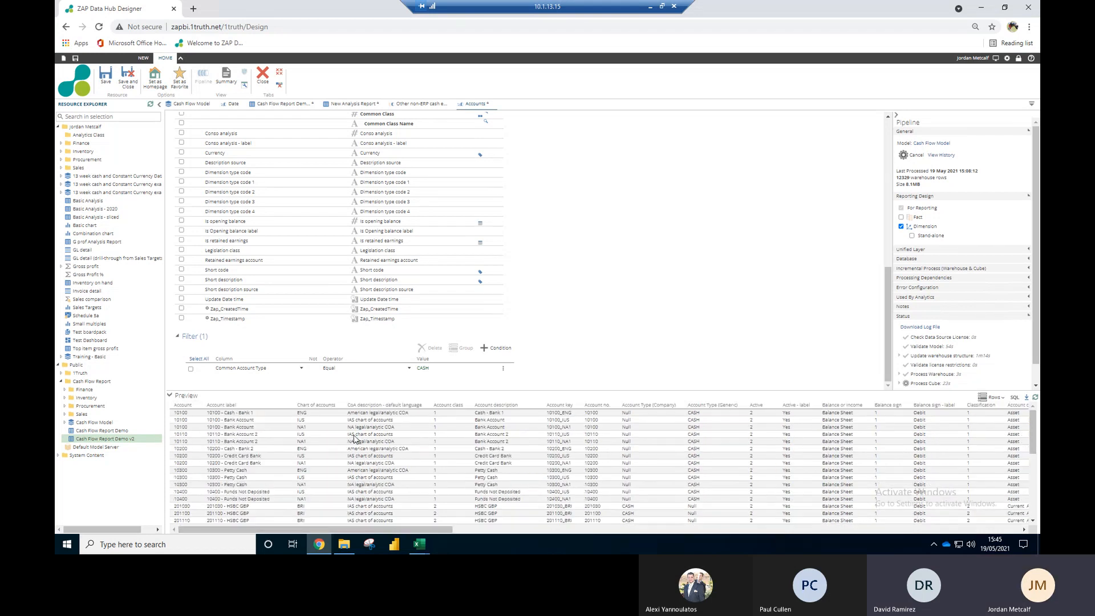
# Step: Examine the cash account rows in the preview, including their labels, charts of accounts and Currency values
pyautogui.scroll(-3, 414, 432)
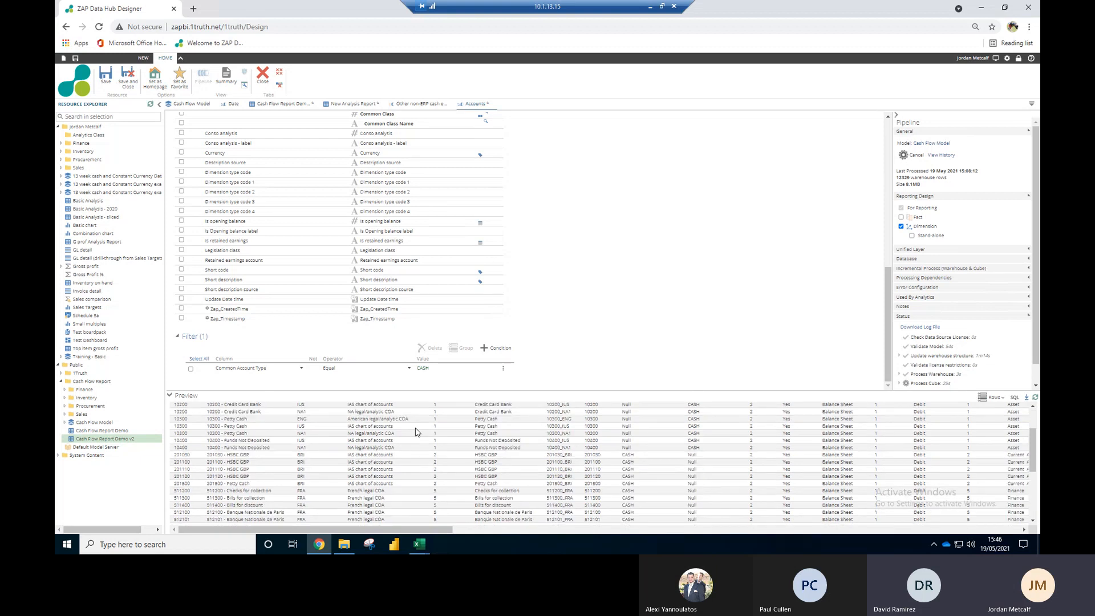
pyautogui.scroll(-3, 431, 430)
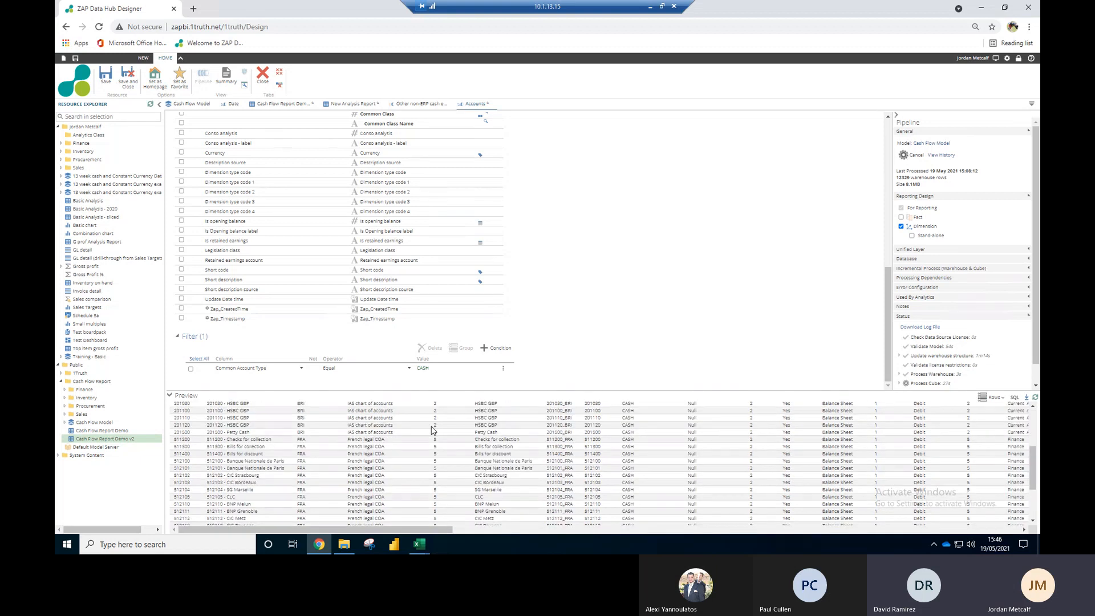
pyautogui.scroll(-3, 432, 430)
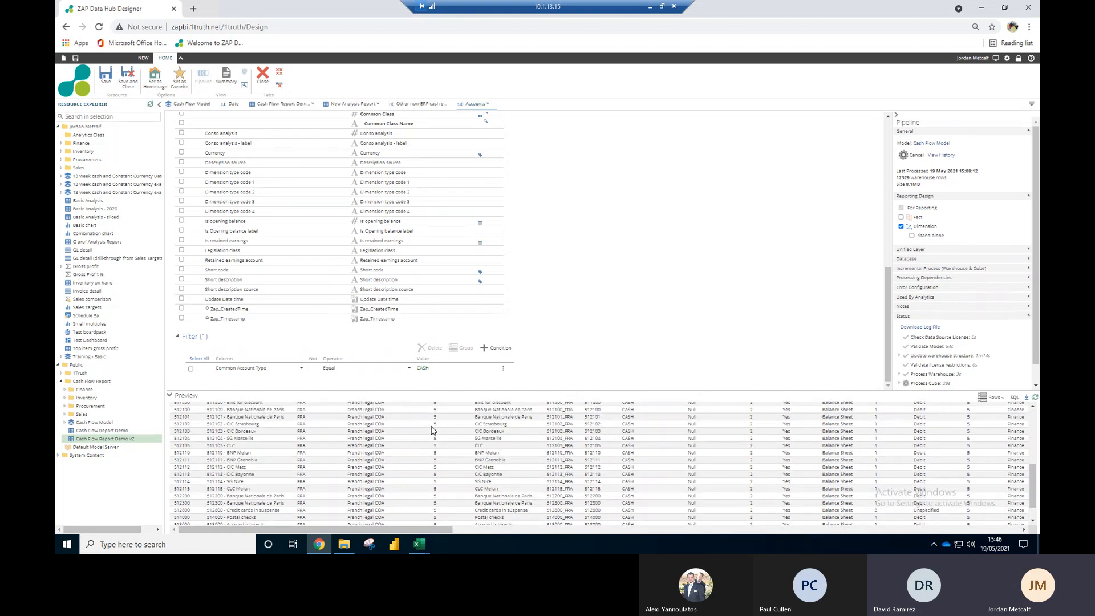
pyautogui.scroll(-2, 432, 430)
pyautogui.scroll(10, 434, 430)
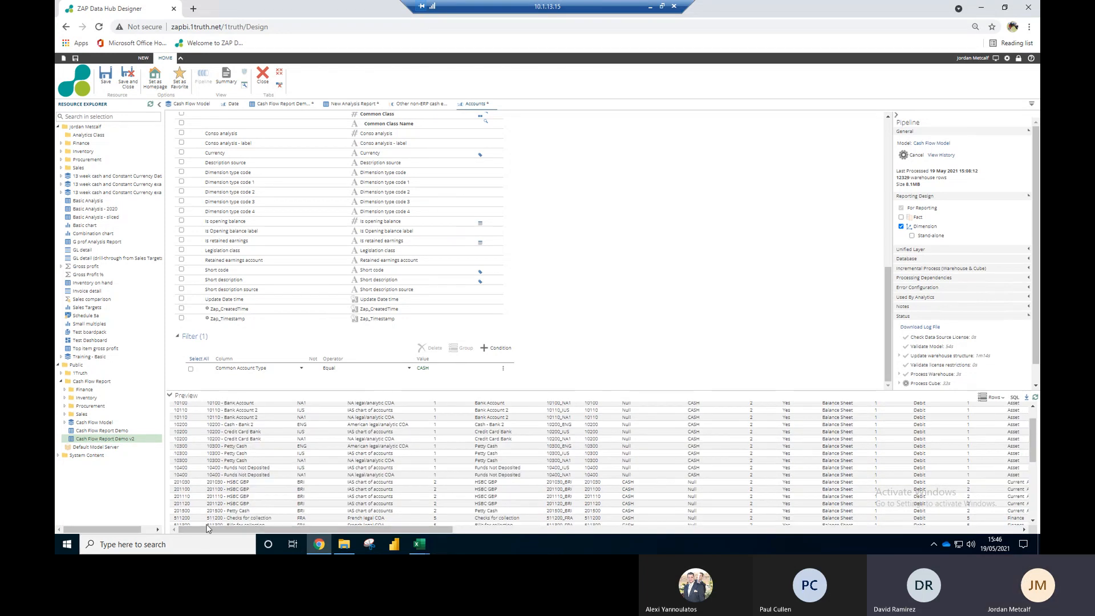
pyautogui.scroll(1, 246, 476)
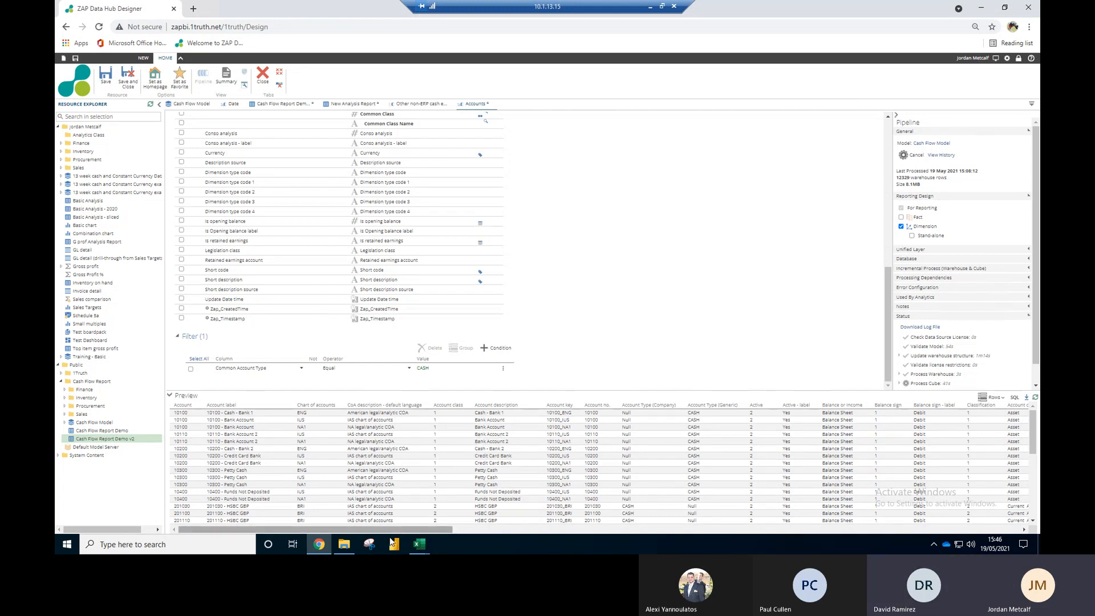
pyautogui.moveTo(405, 529); pyautogui.dragTo(819, 542)
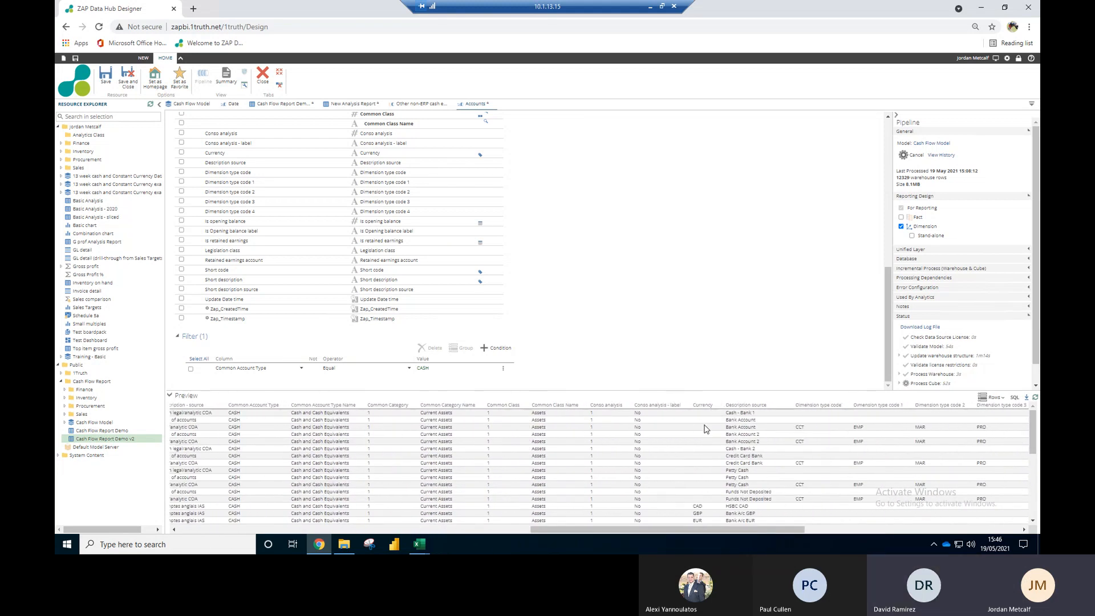
pyautogui.scroll(-3, 705, 436)
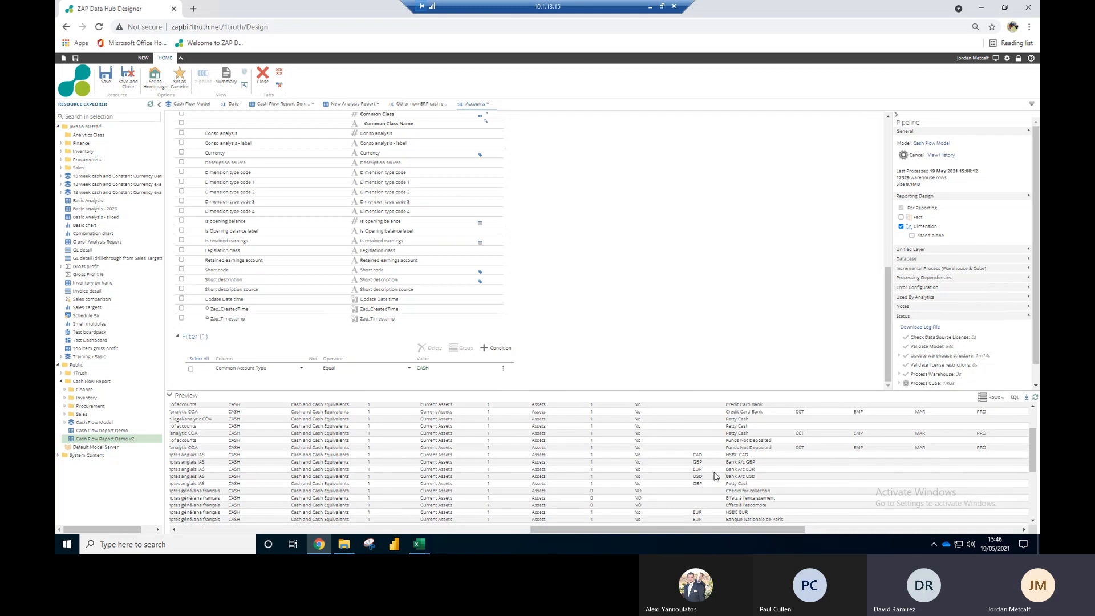
pyautogui.moveTo(1035, 448); pyautogui.dragTo(1036, 467)
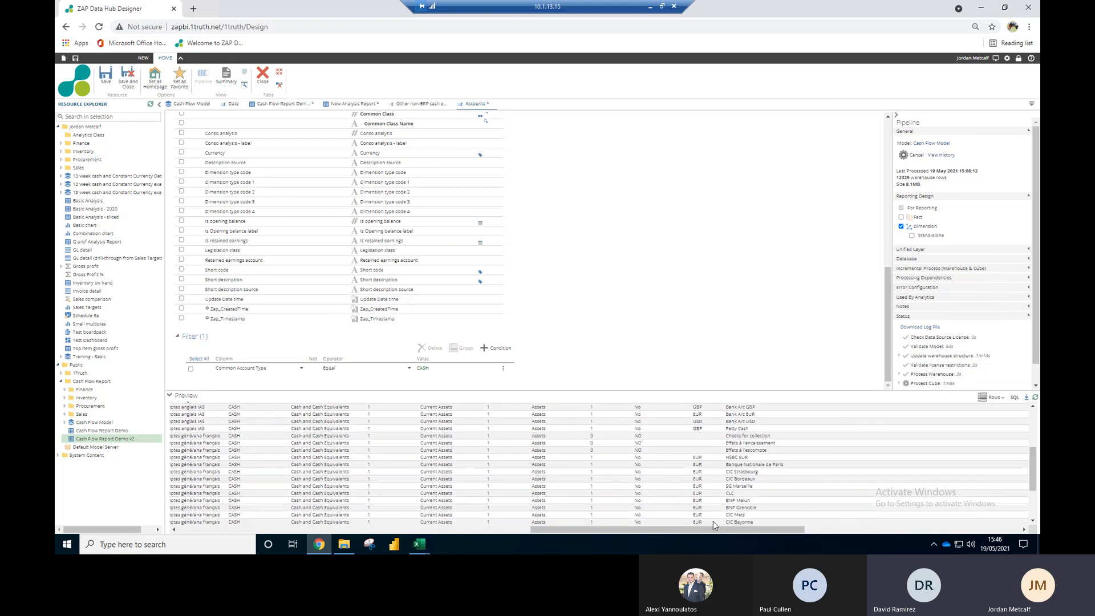
# Step: Download the filtered Accounts preview and open the downloaded zip file
pyautogui.moveTo(667, 529); pyautogui.dragTo(248, 404)
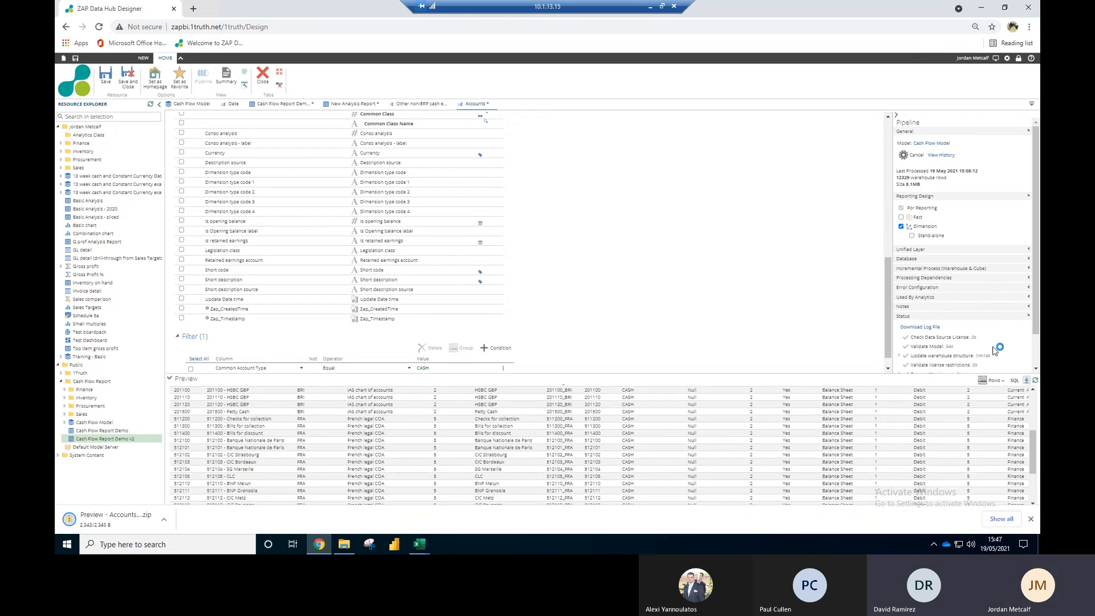
pyautogui.click(108, 519)
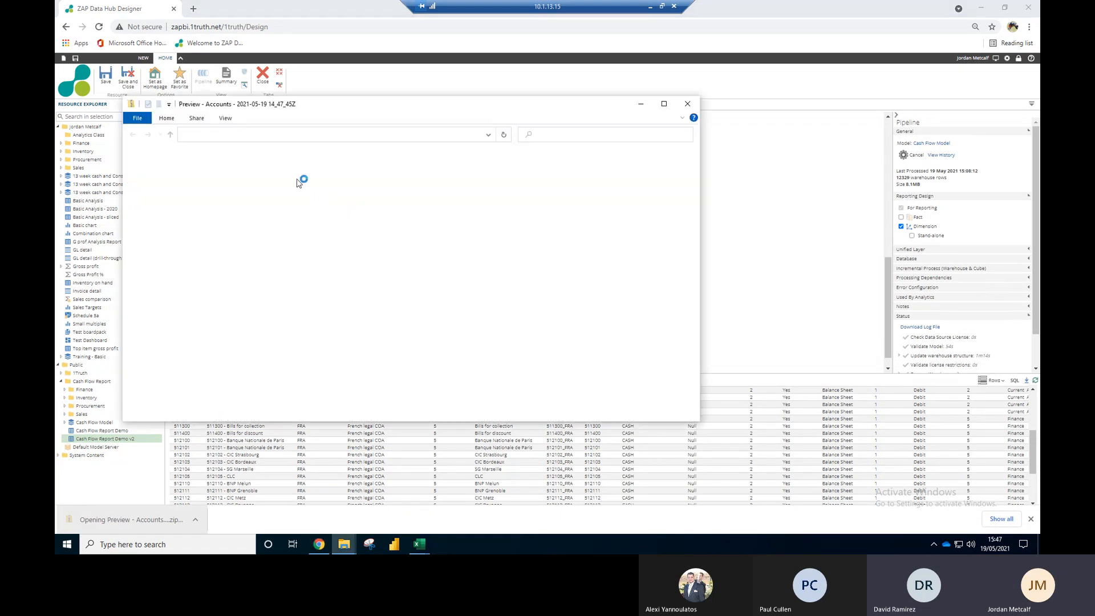
# Step: Copy the Preview - Accounts CSV file from the zip into the Documents > ZAP Examples > Finance folder
pyautogui.rightClick(281, 168)
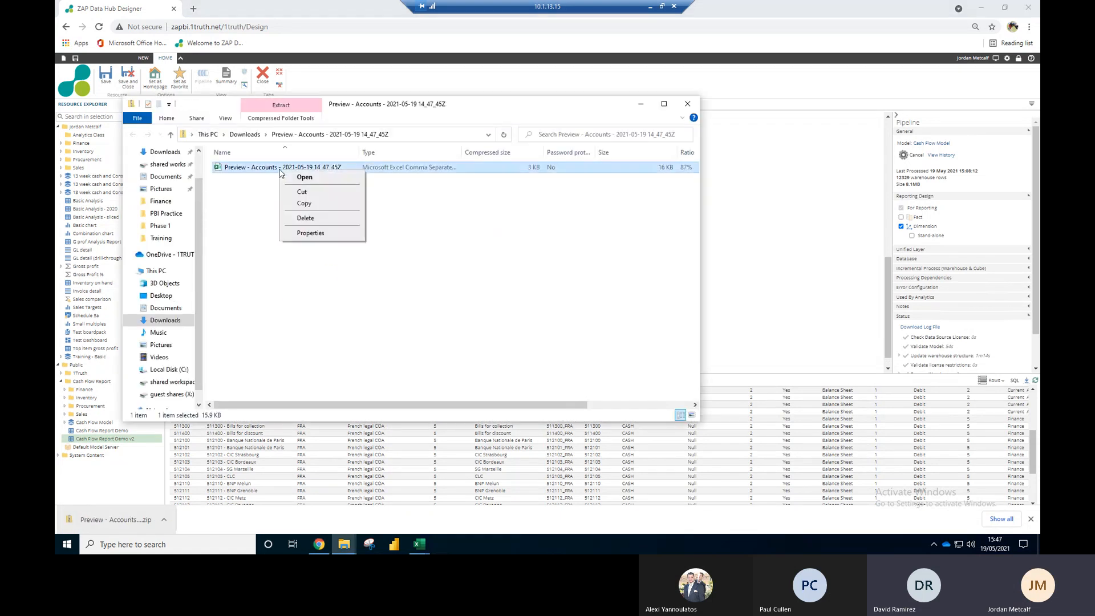
pyautogui.click(303, 201)
pyautogui.click(171, 310)
pyautogui.click(162, 239)
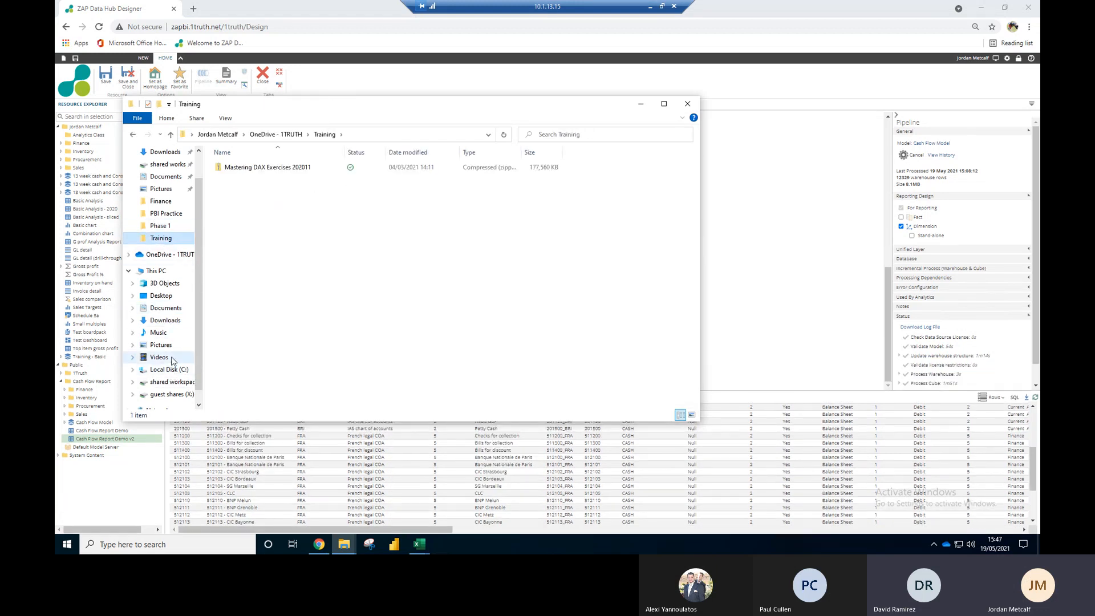
pyautogui.click(163, 321)
pyautogui.click(165, 308)
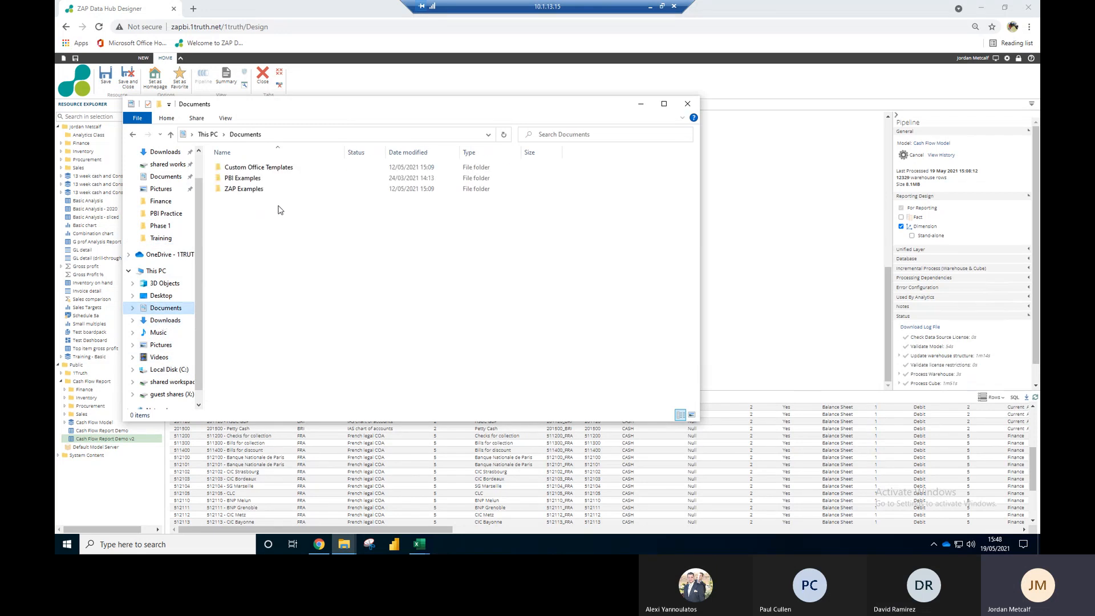
pyautogui.click(268, 192)
pyautogui.doubleClick(270, 193)
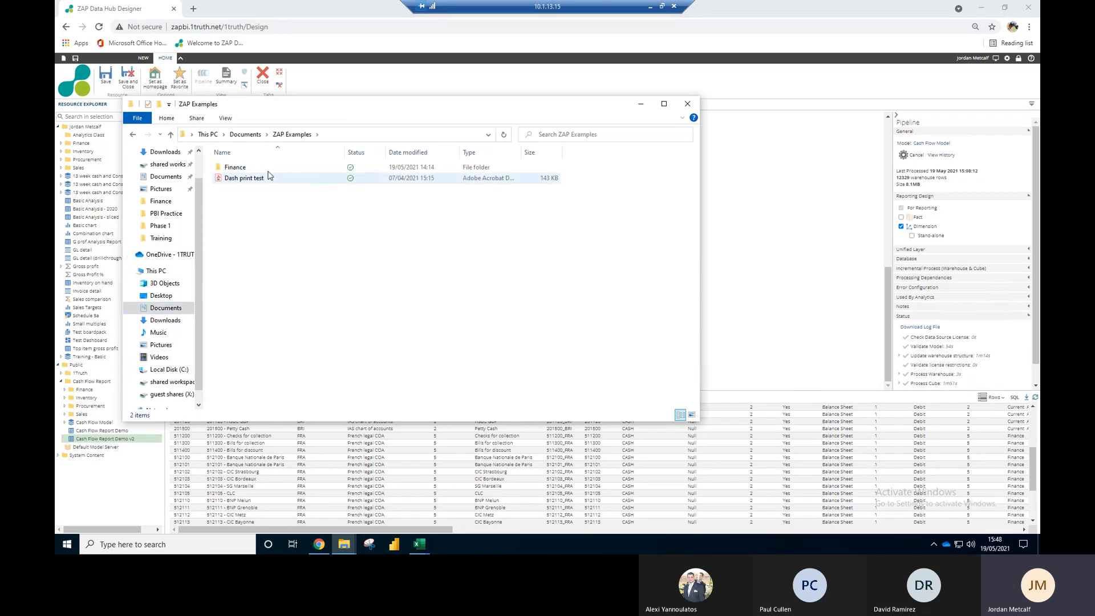
pyautogui.doubleClick(268, 169)
pyautogui.rightClick(274, 237)
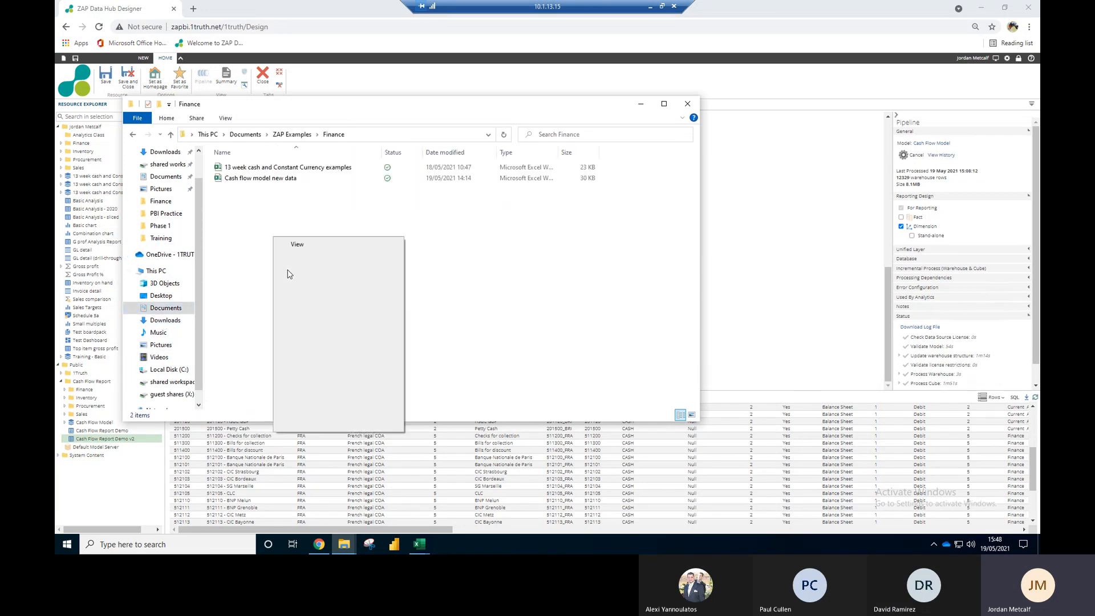
pyautogui.click(303, 308)
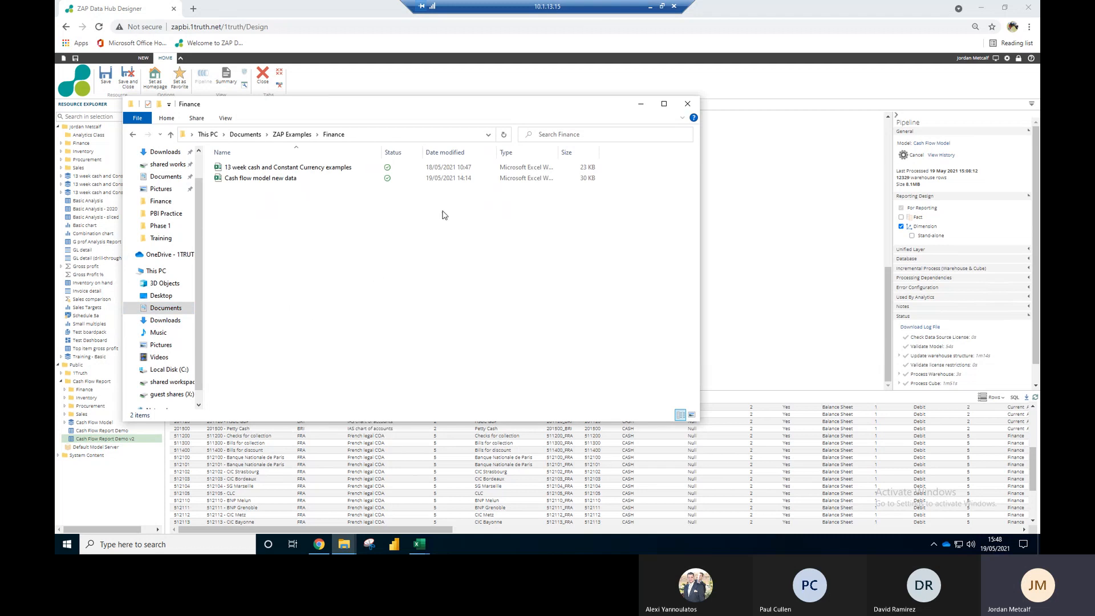
# Step: Open the copied Accounts CSV in Excel and autofit all its columns to their contents
pyautogui.doubleClick(303, 189)
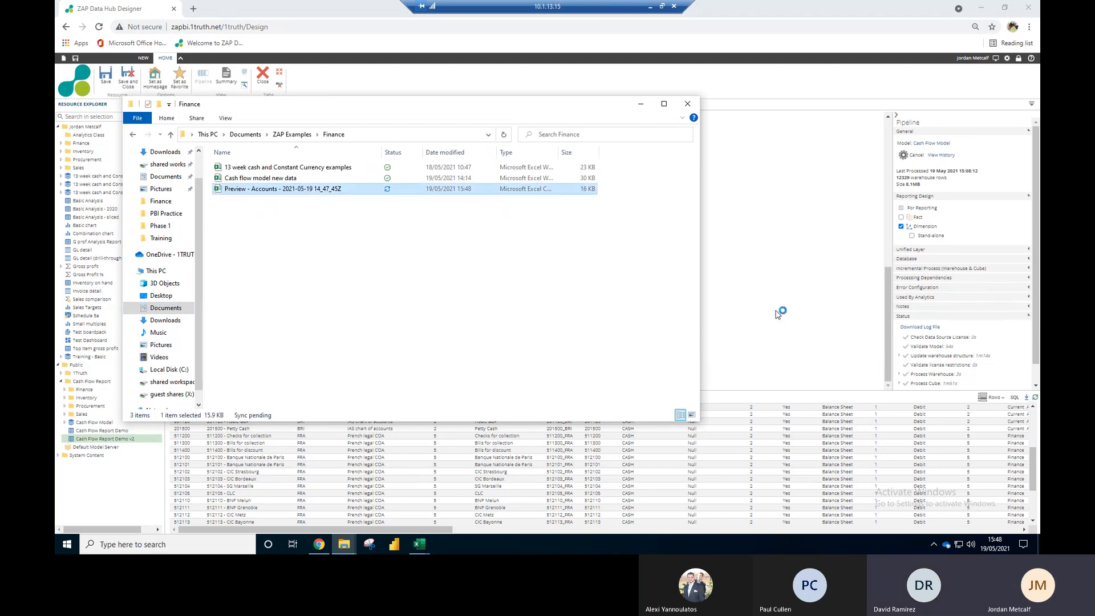
pyautogui.click(755, 311)
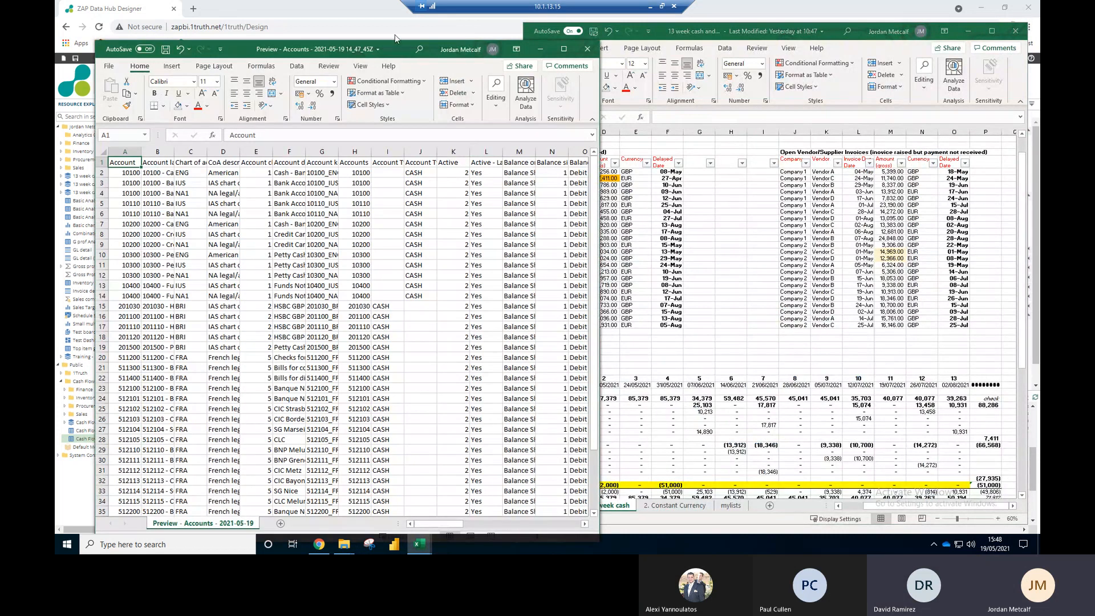
pyautogui.click(493, 508)
pyautogui.click(493, 508)
pyautogui.click(493, 508)
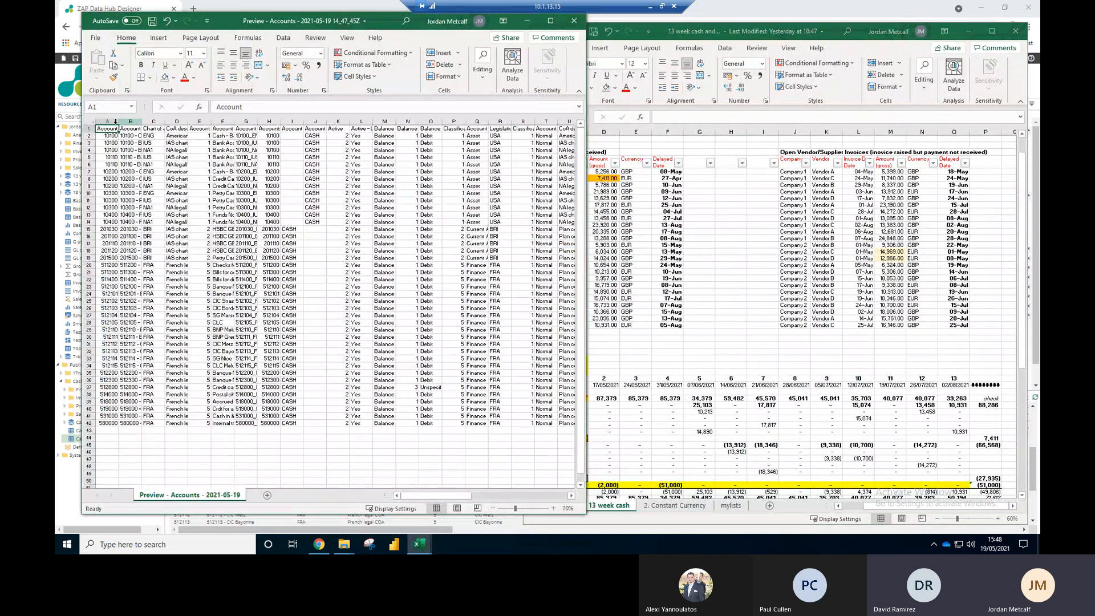
pyautogui.moveTo(109, 121)
pyautogui.mouseDown()
pyautogui.moveTo(689, 114)
pyautogui.moveTo(497, 134)
pyautogui.mouseUp()
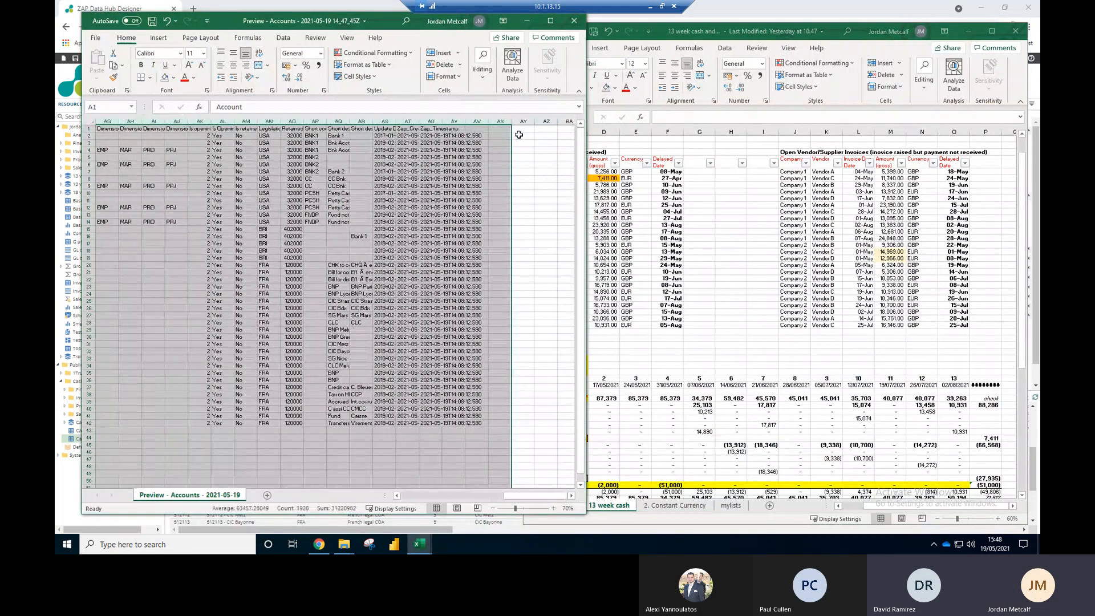
pyautogui.doubleClick(440, 122)
pyautogui.click(470, 208)
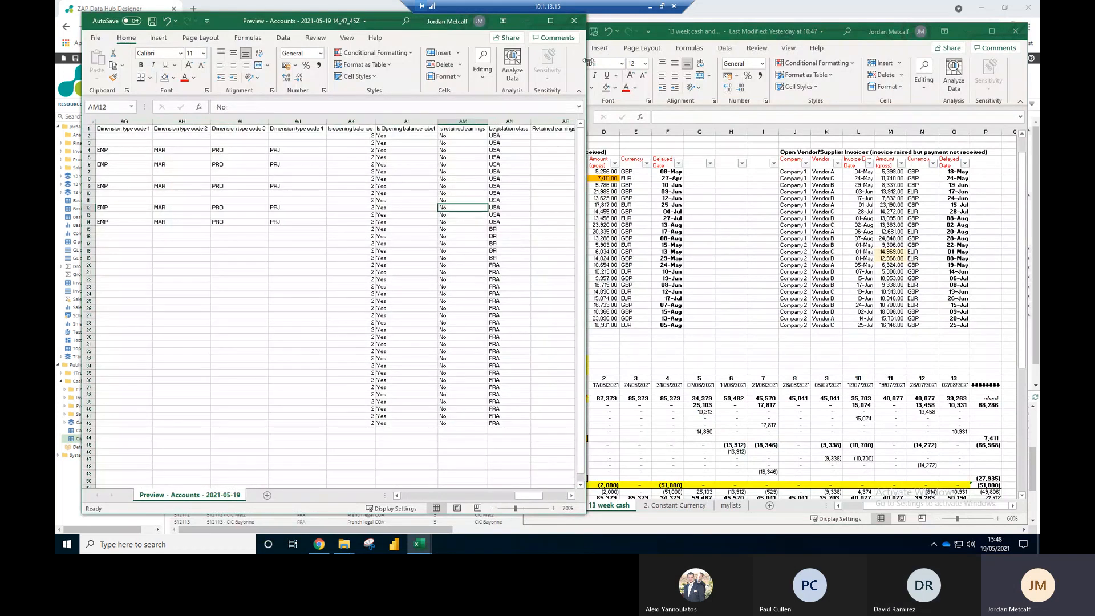
# Step: Delete the Zap_CreatedTime and Zap_Timestamp columns from the Accounts sheet
pyautogui.moveTo(586, 63); pyautogui.dragTo(655, 62)
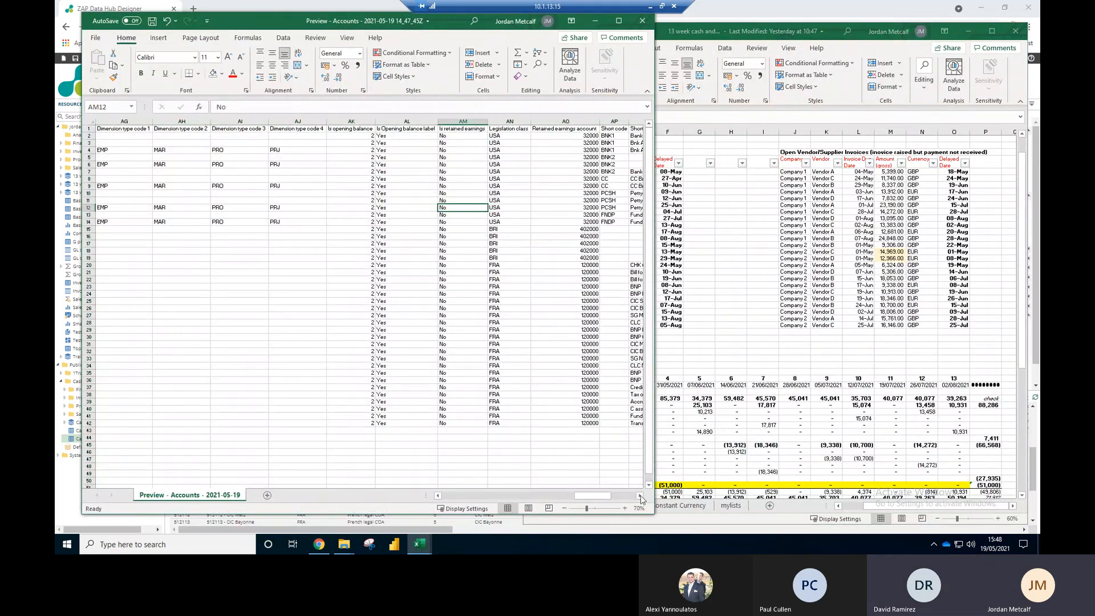
pyautogui.moveTo(603, 499); pyautogui.dragTo(636, 495)
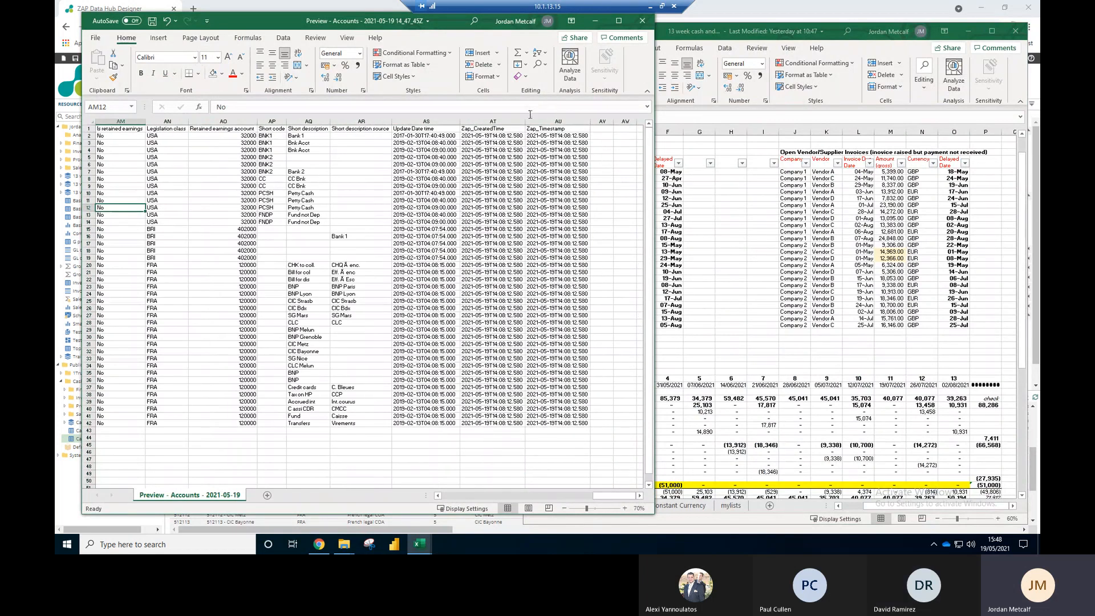
pyautogui.moveTo(553, 120); pyautogui.dragTo(505, 122)
pyautogui.rightClick(505, 122)
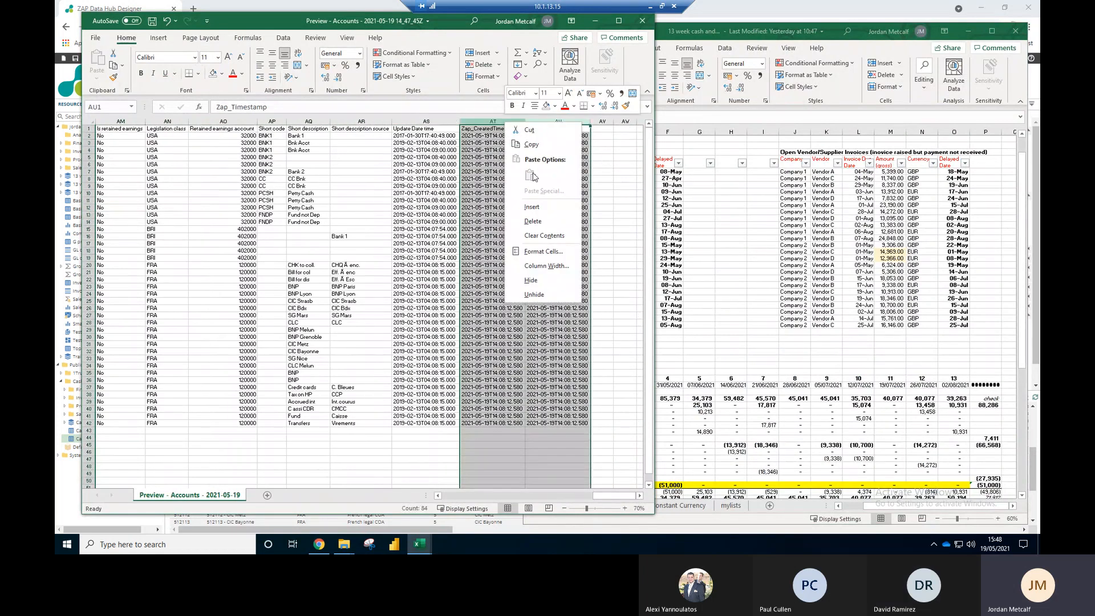
pyautogui.click(535, 219)
pyautogui.click(472, 186)
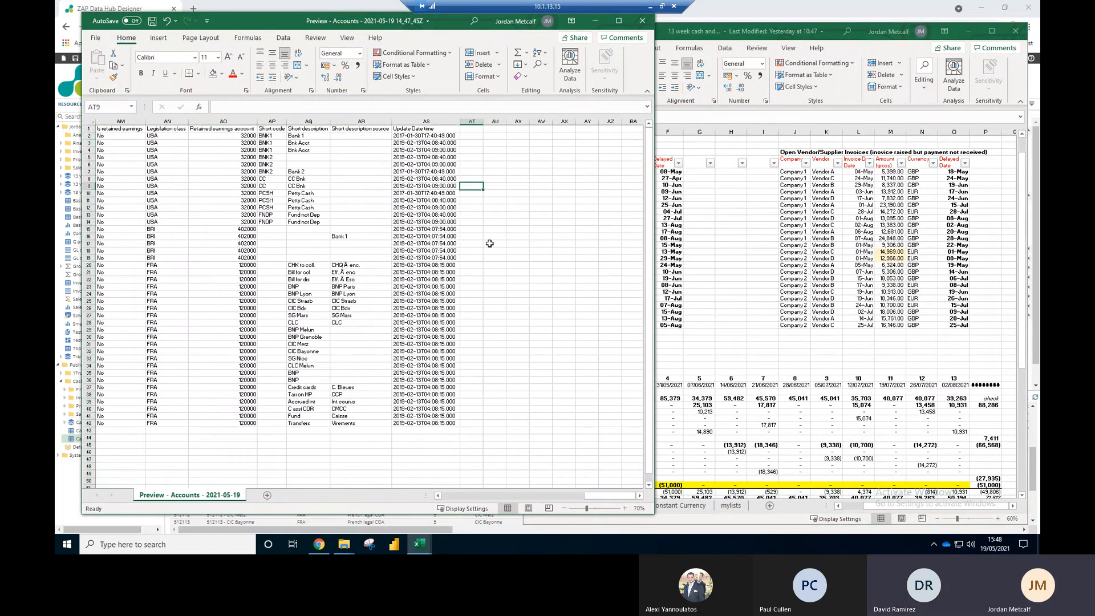
# Step: Add filters to the header row of the Accounts sheet
pyautogui.moveTo(599, 496); pyautogui.dragTo(436, 496)
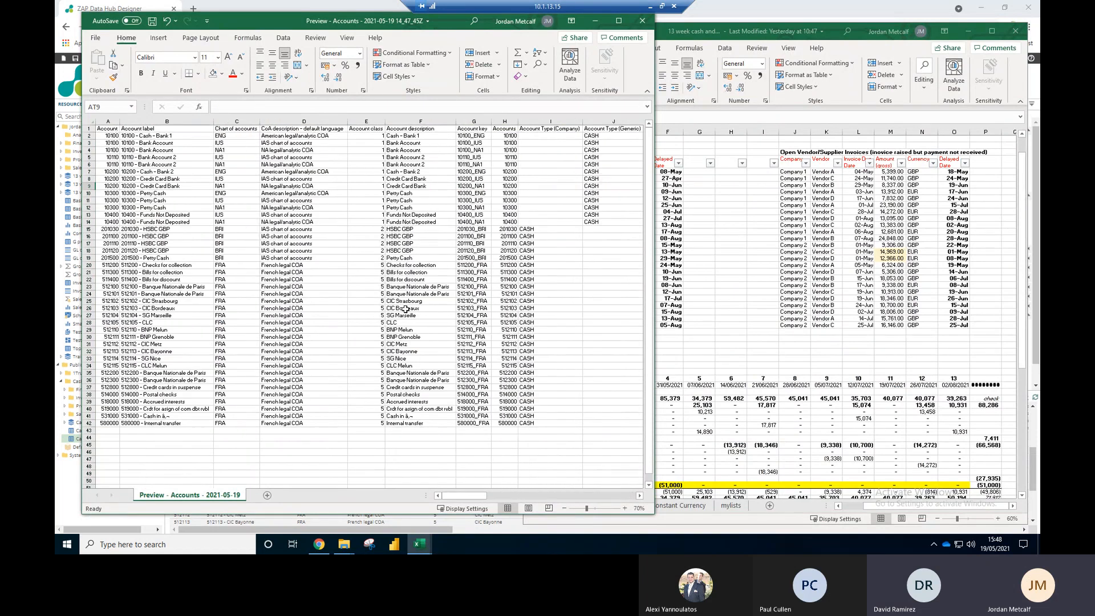
pyautogui.click(209, 171)
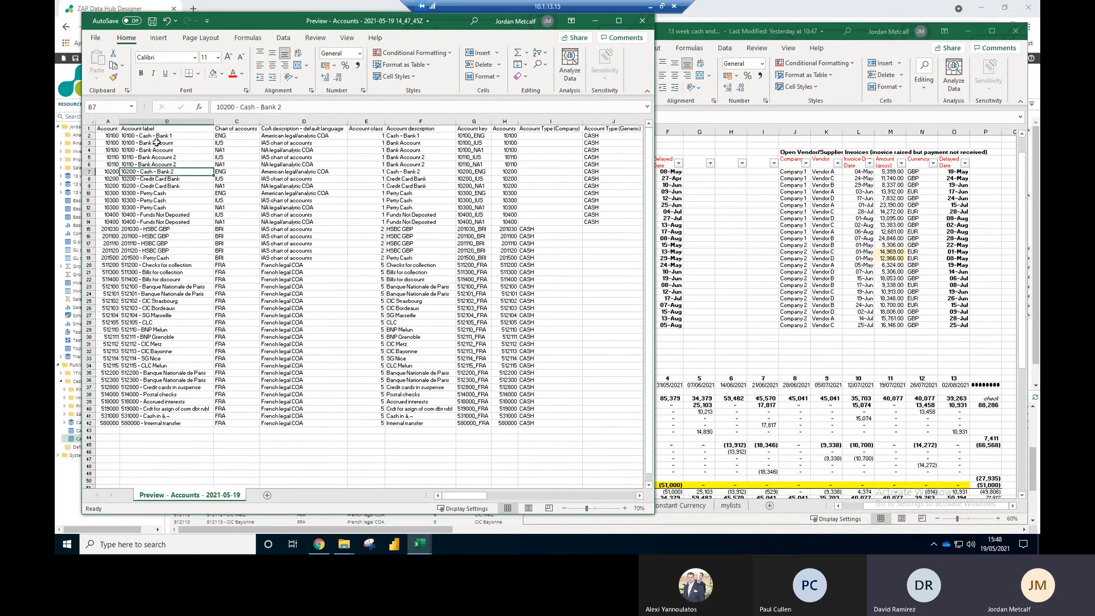
pyautogui.click(109, 129)
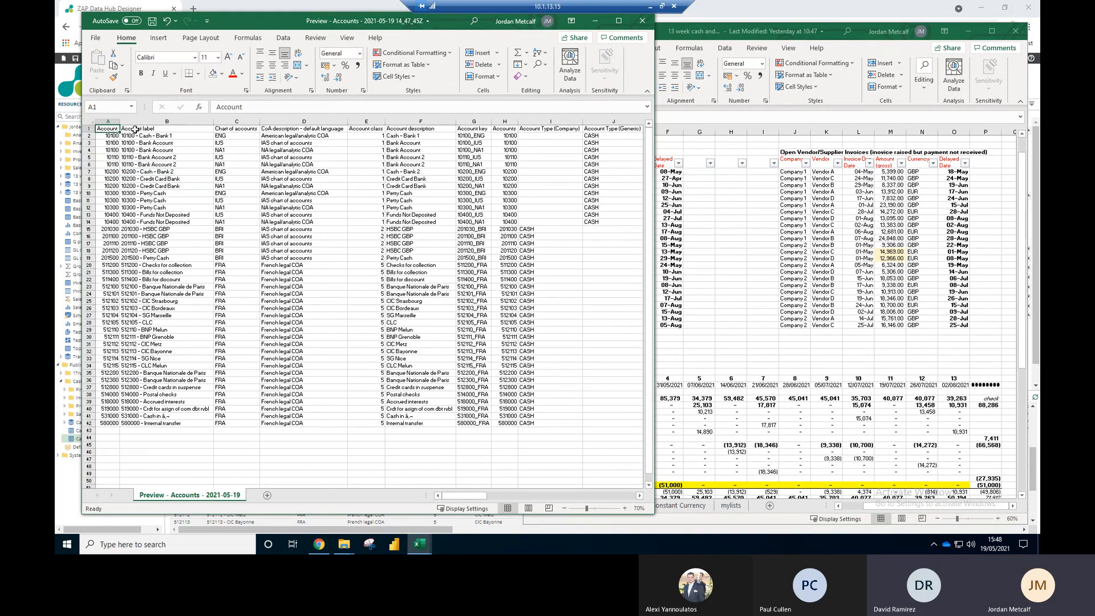
pyautogui.click(199, 172)
pyautogui.click(90, 129)
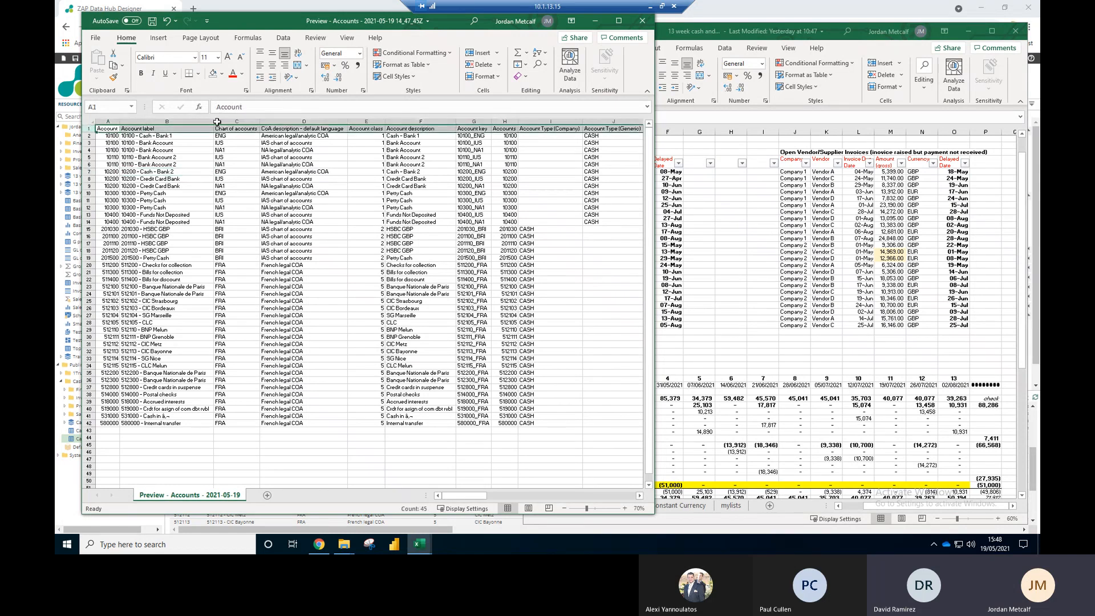
pyautogui.click(283, 38)
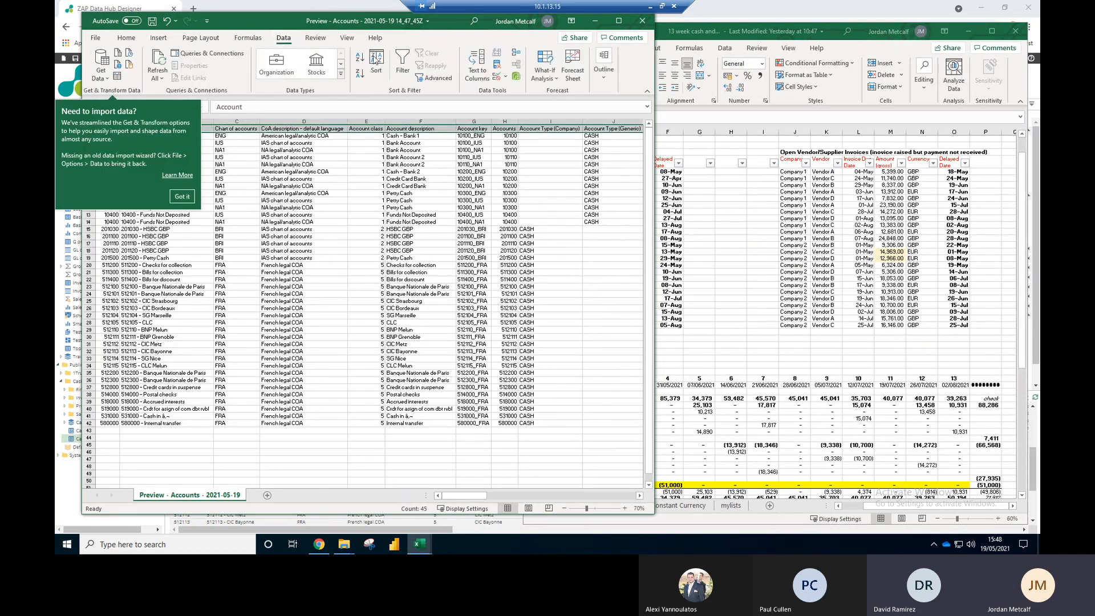
pyautogui.click(403, 58)
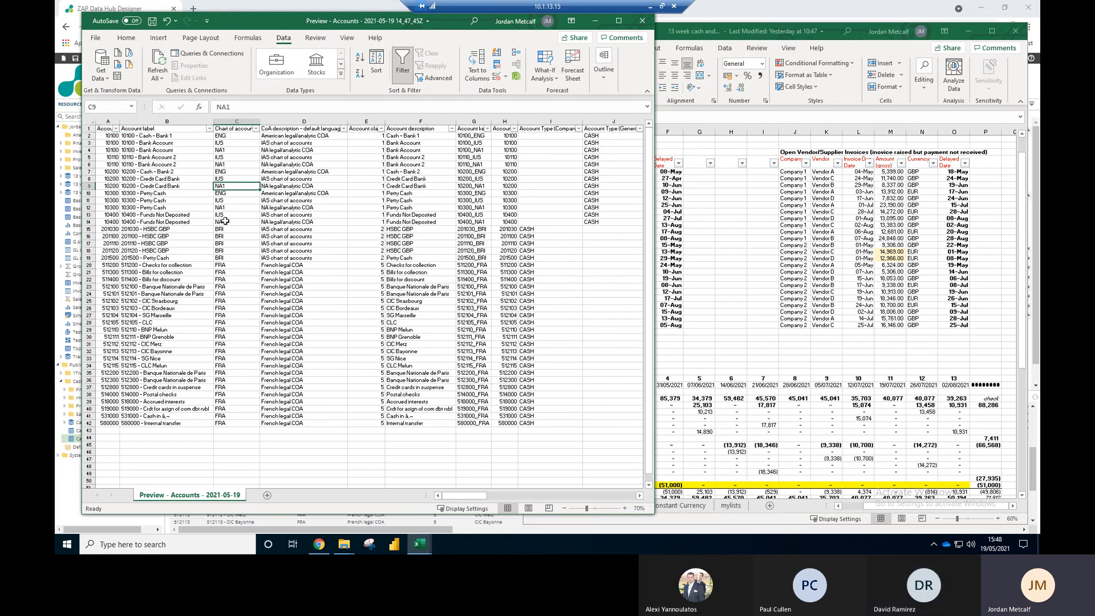
# Step: Filter the Currency column to exclude blank values
pyautogui.moveTo(654, 195); pyautogui.dragTo(914, 214)
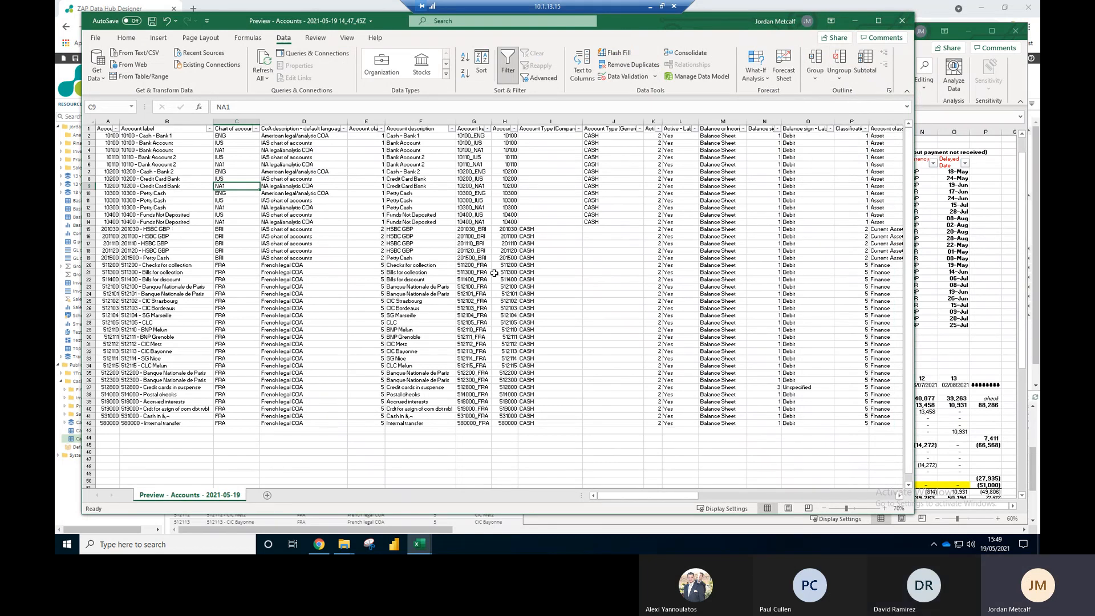
pyautogui.moveTo(677, 495)
pyautogui.mouseDown()
pyautogui.moveTo(825, 497)
pyautogui.moveTo(693, 495)
pyautogui.mouseUp()
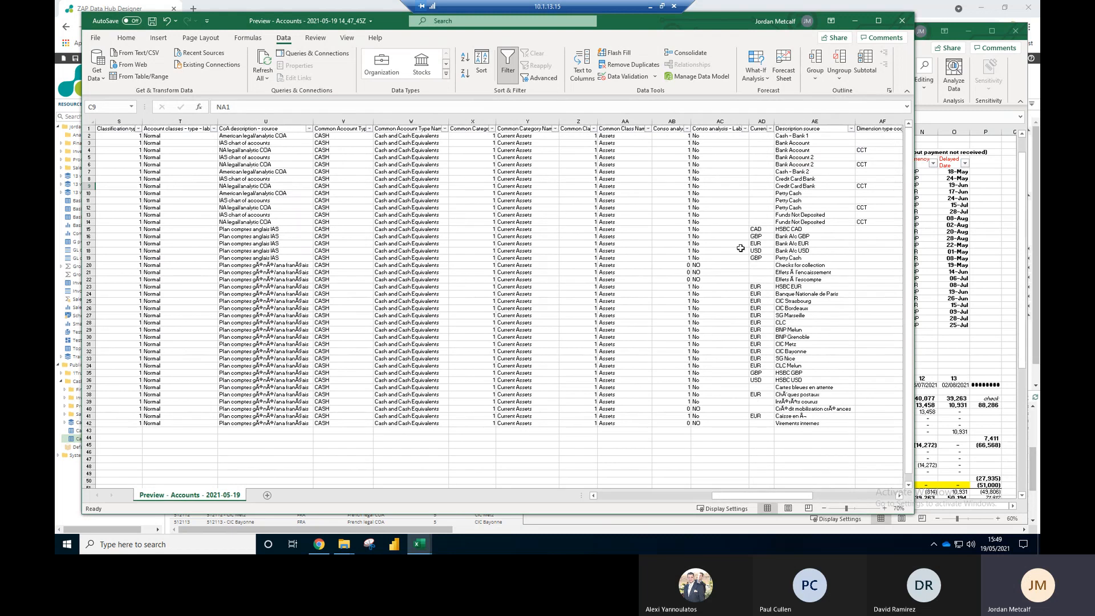
pyautogui.click(770, 129)
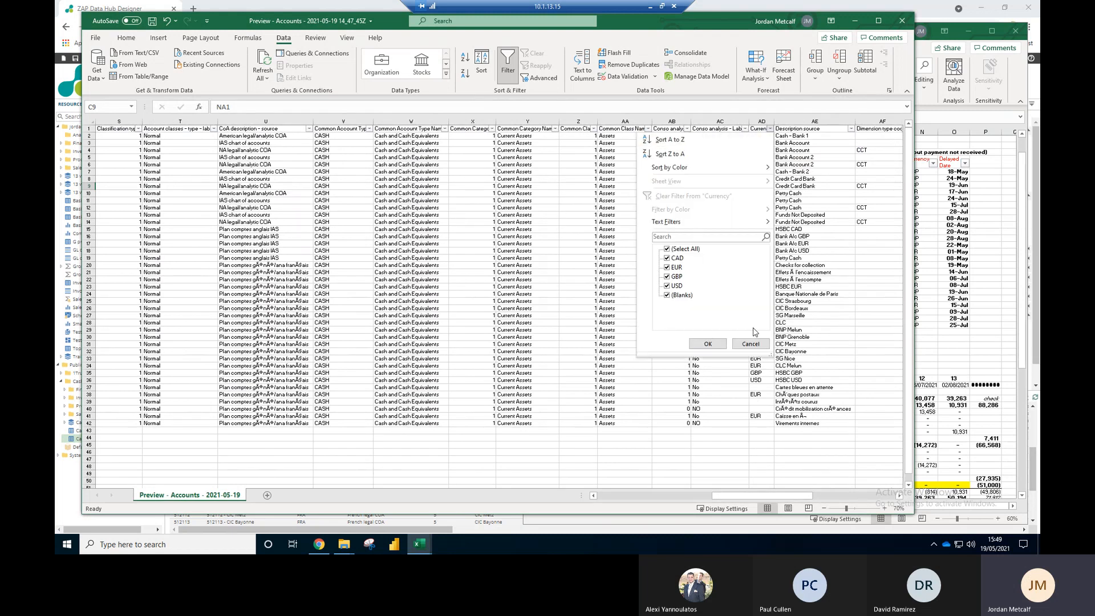
pyautogui.click(683, 296)
pyautogui.click(708, 343)
pyautogui.click(754, 143)
pyautogui.click(727, 135)
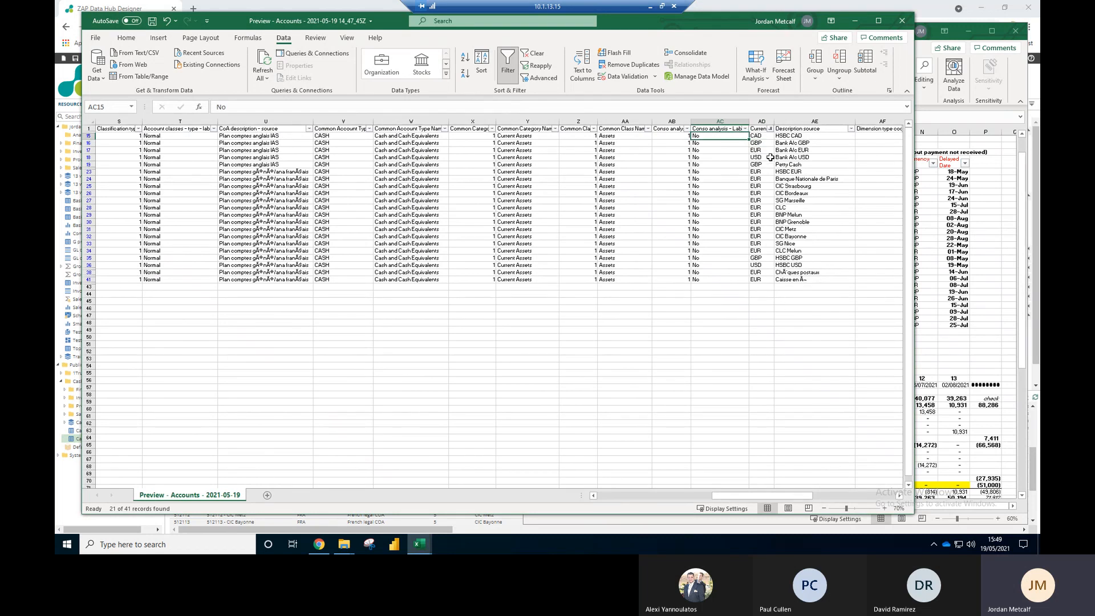
# Step: Delete the first three HSBC GBP account rows of the BRI chart of accounts from the filtered list
pyautogui.moveTo(797, 496); pyautogui.dragTo(682, 496)
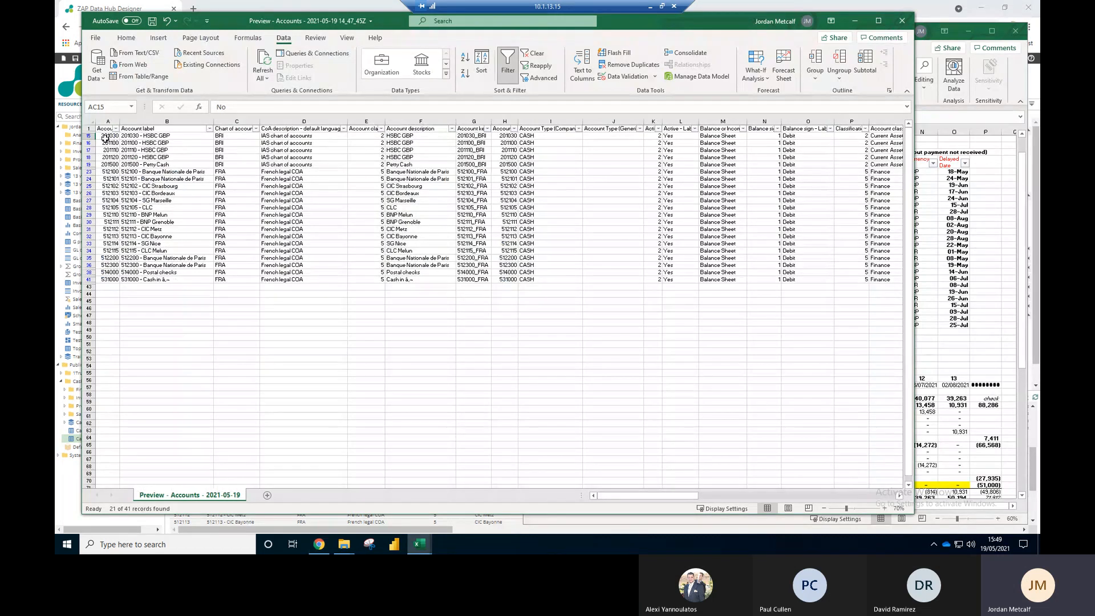
pyautogui.moveTo(88, 136); pyautogui.dragTo(89, 150)
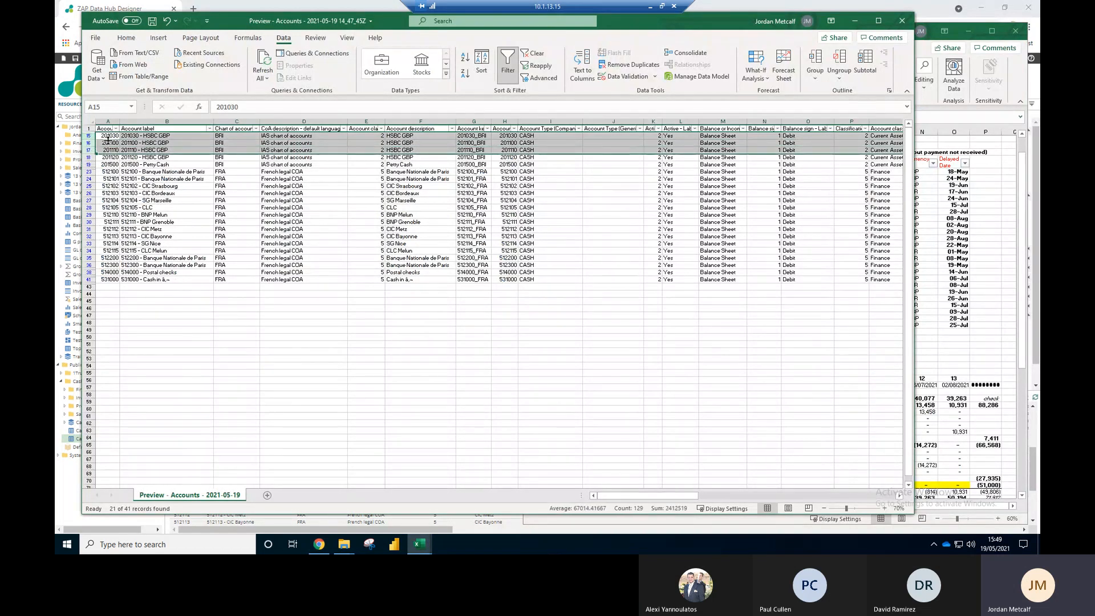
pyautogui.rightClick(89, 140)
pyautogui.click(129, 243)
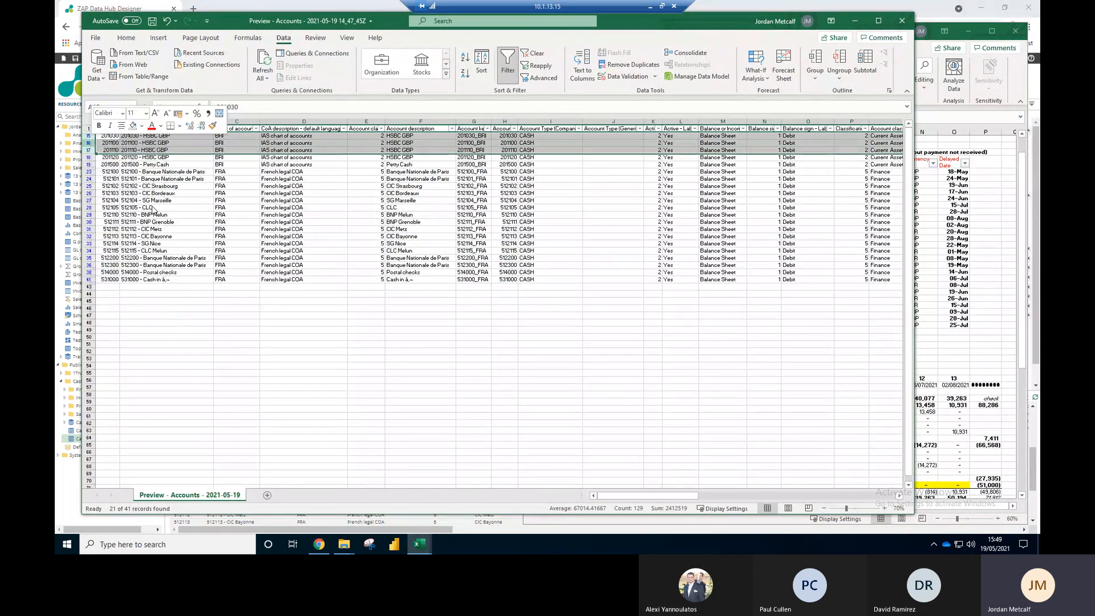
pyautogui.moveTo(174, 160); pyautogui.dragTo(191, 163)
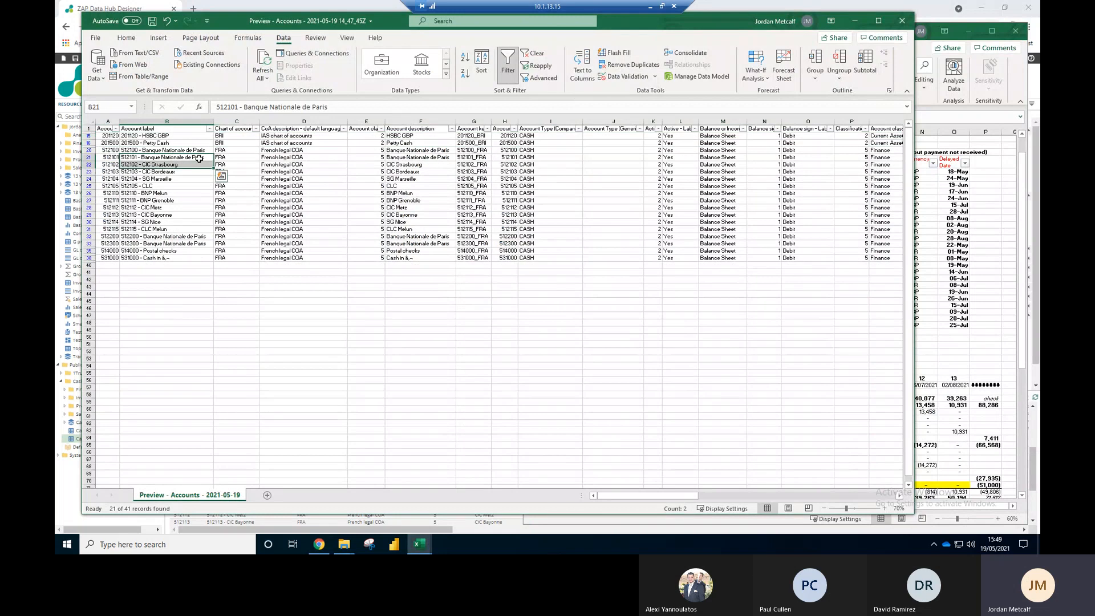
pyautogui.click(306, 159)
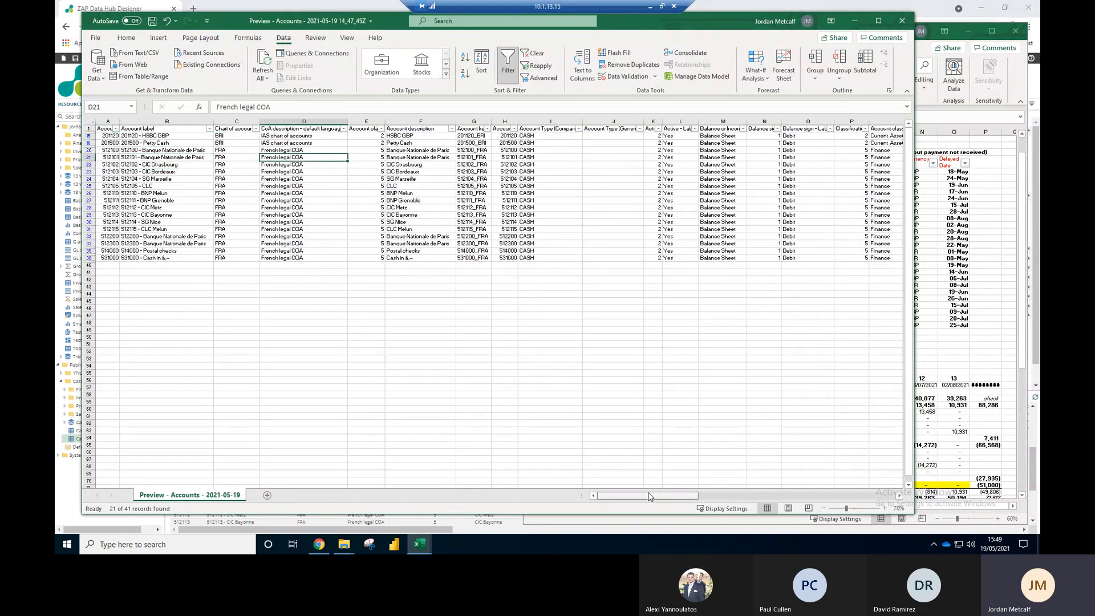
# Step: Check the Currency values of the listed accounts, and delete all rows of the FRA chart of accounts
pyautogui.moveTo(654, 495); pyautogui.dragTo(801, 495)
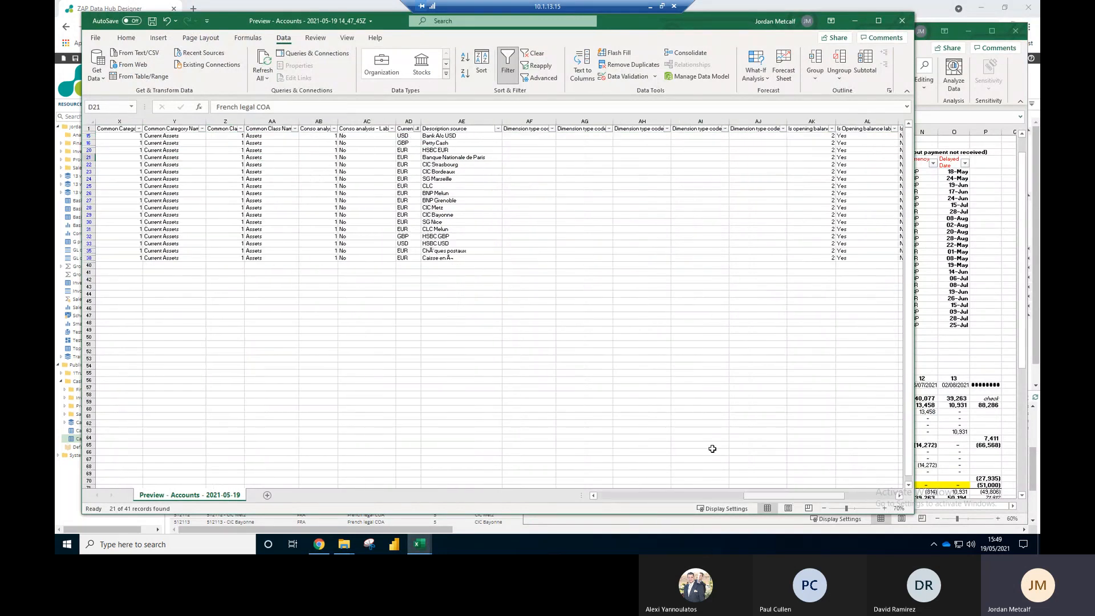
pyautogui.click(410, 142)
pyautogui.moveTo(768, 496); pyautogui.dragTo(602, 496)
pyautogui.click(106, 163)
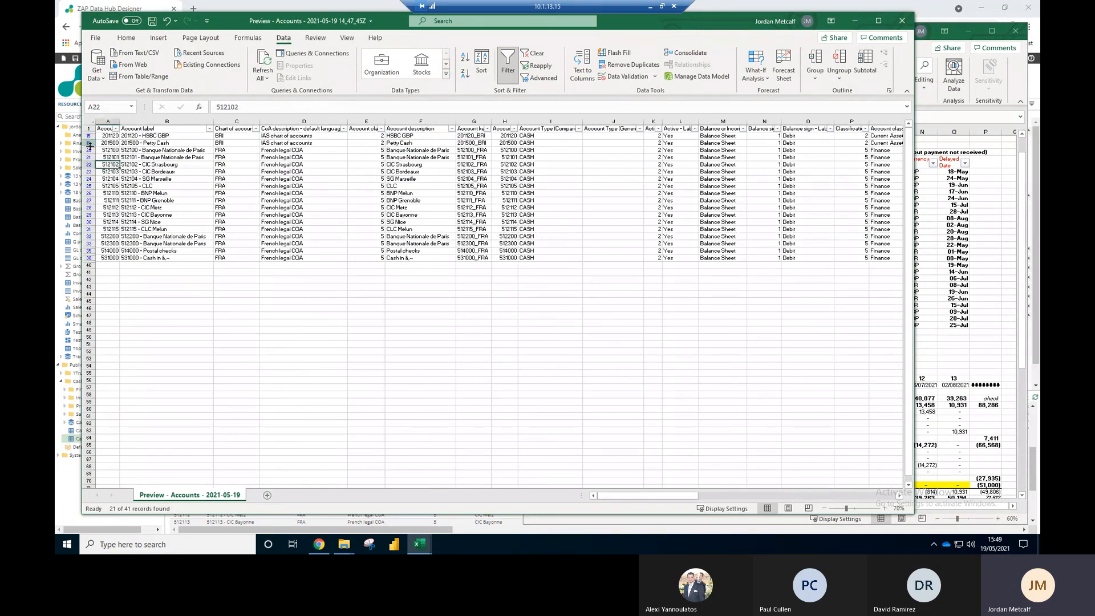
pyautogui.moveTo(87, 150); pyautogui.dragTo(88, 282)
pyautogui.rightClick(146, 227)
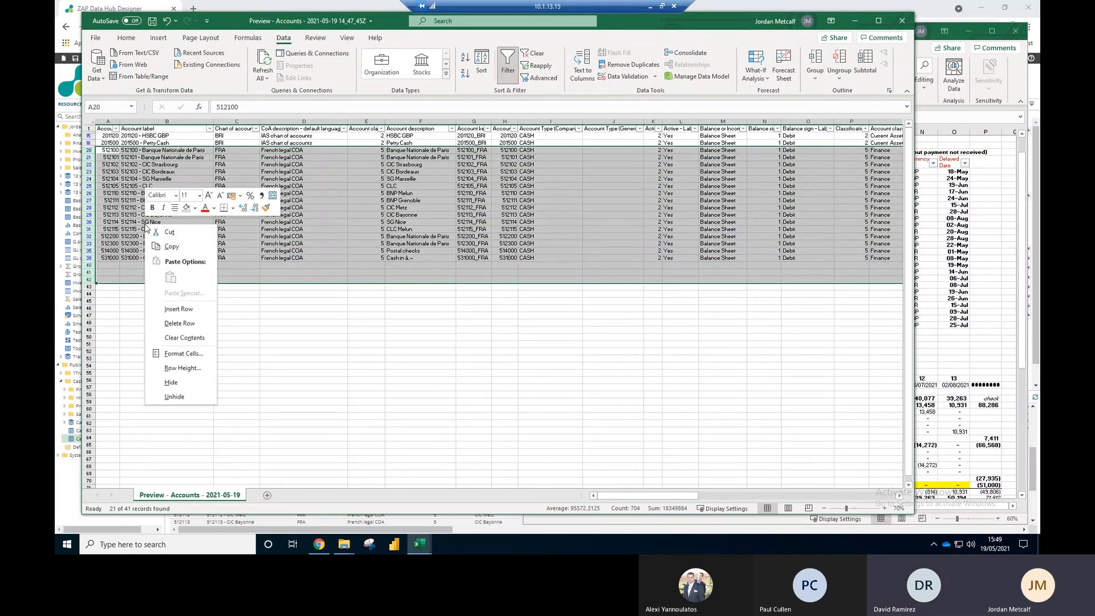
pyautogui.click(179, 322)
pyautogui.click(179, 230)
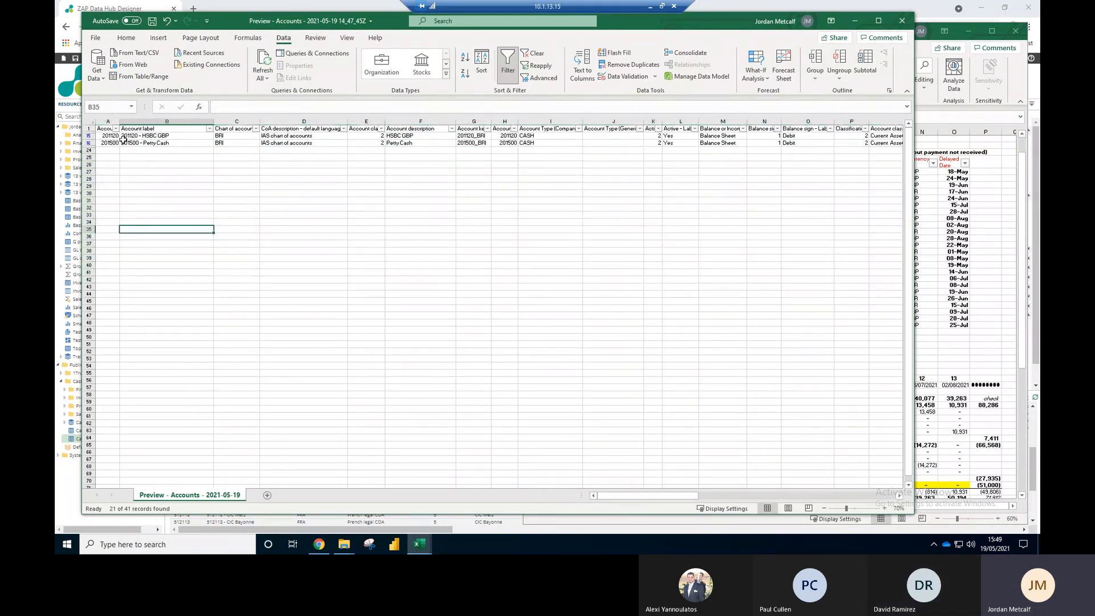
# Step: Set the font colour of the remaining HSBC GBP and Petty Cash rows of the BRI chart of accounts to red
pyautogui.moveTo(88, 136); pyautogui.dragTo(88, 143)
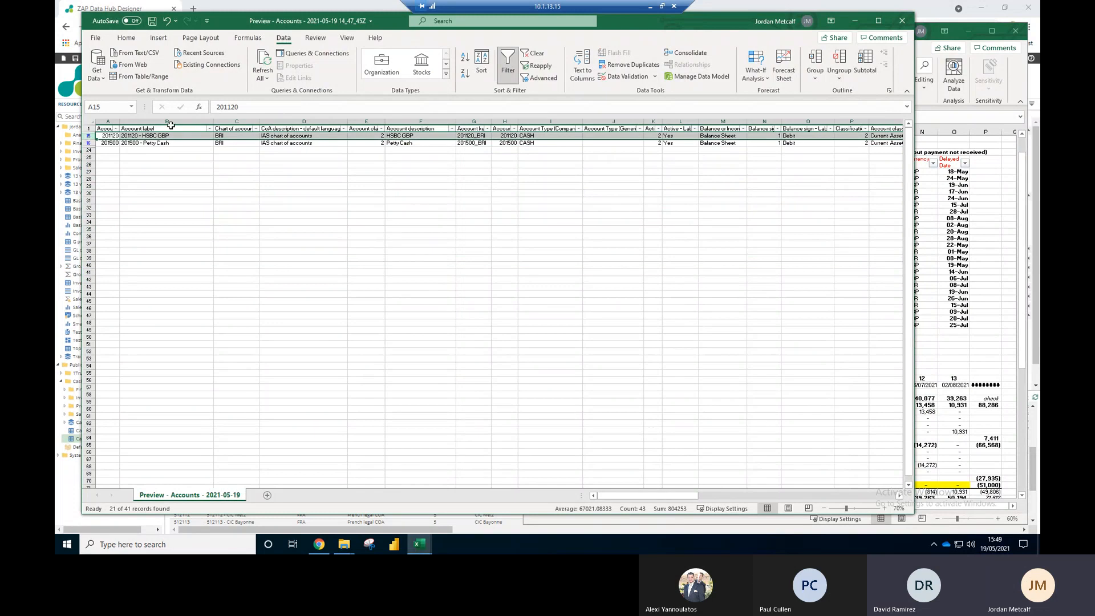
pyautogui.click(129, 39)
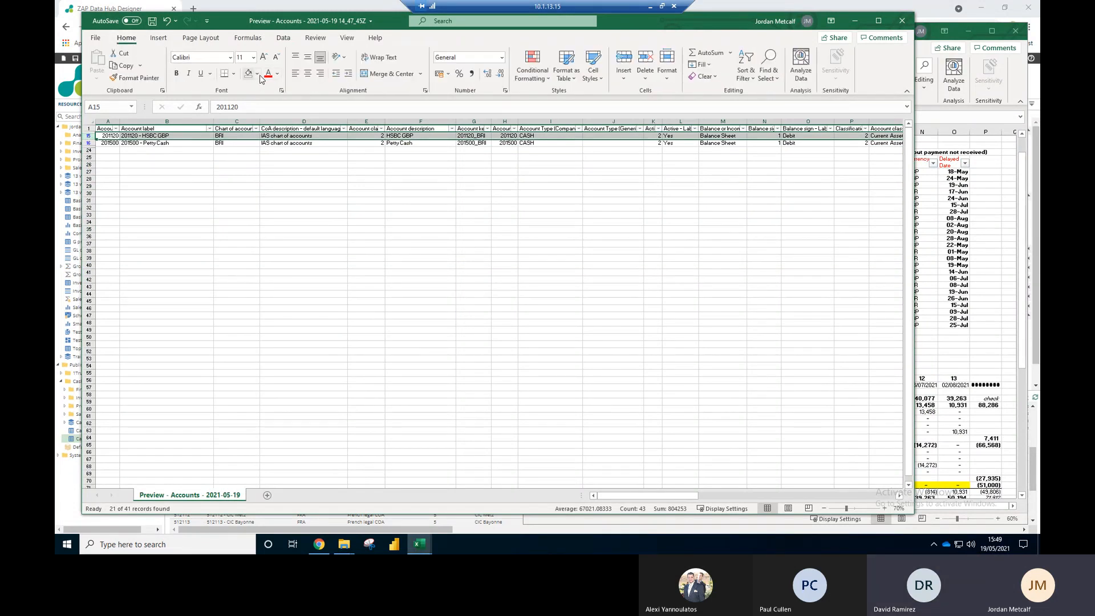
pyautogui.click(268, 73)
pyautogui.click(87, 143)
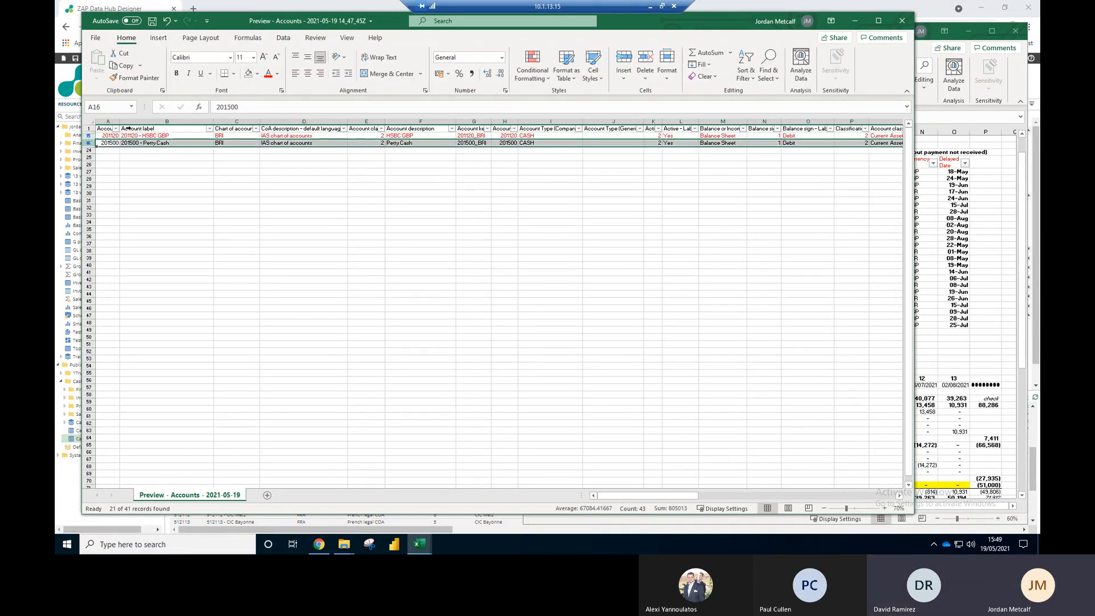
pyautogui.click(268, 73)
pyautogui.click(179, 177)
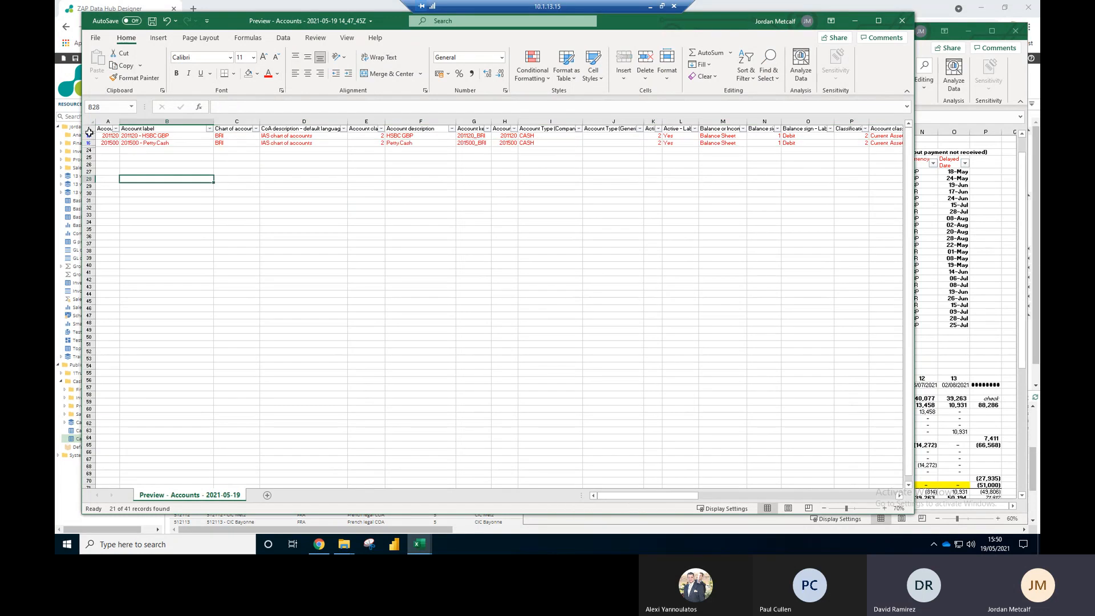
pyautogui.moveTo(89, 131); pyautogui.dragTo(89, 163)
pyautogui.rightClick(94, 155)
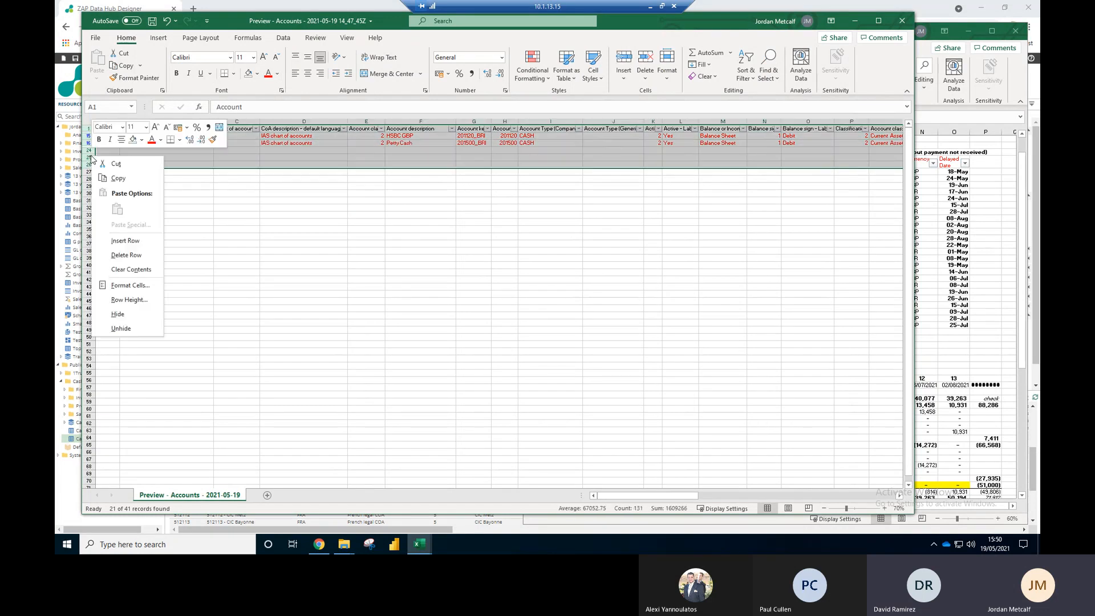
pyautogui.click(169, 300)
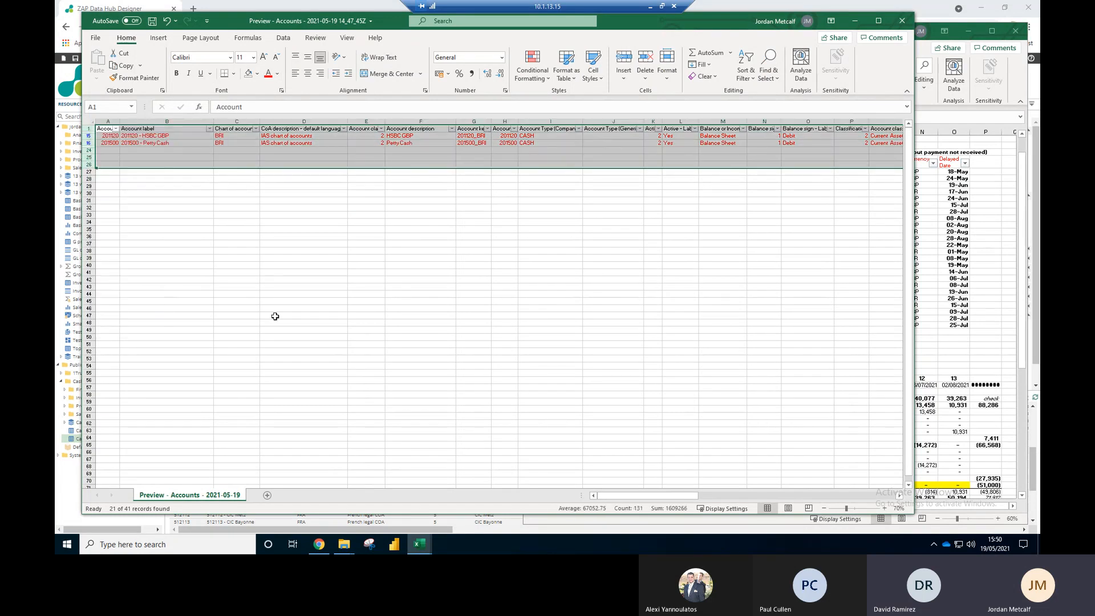
pyautogui.click(280, 315)
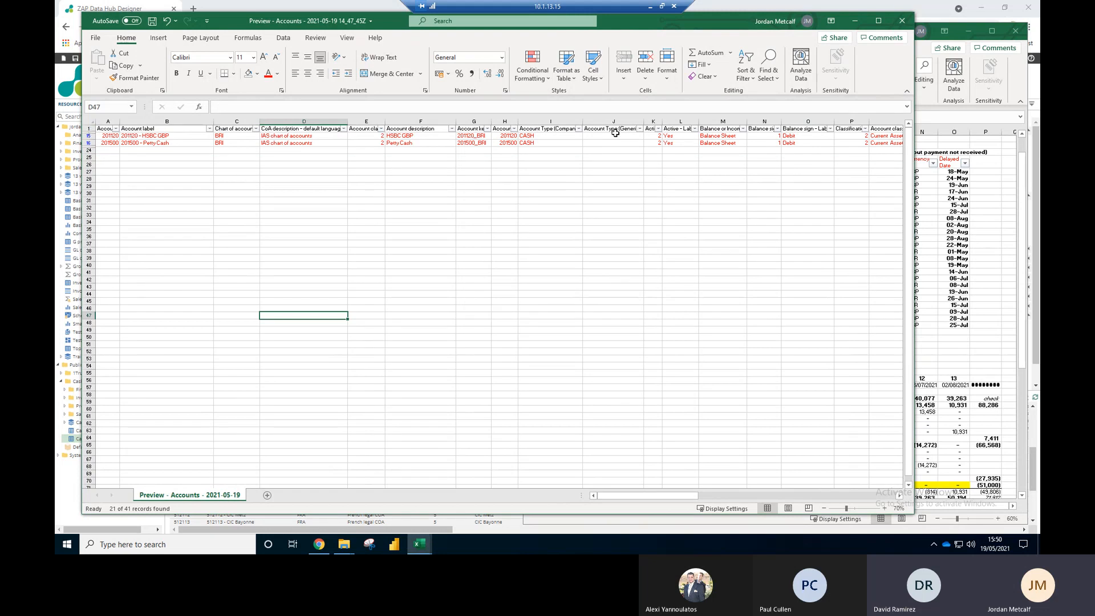
# Step: Remove the filters from the Accounts sheet and delete all ENG, IUS and NA1 account rows above the red rows
pyautogui.click(284, 39)
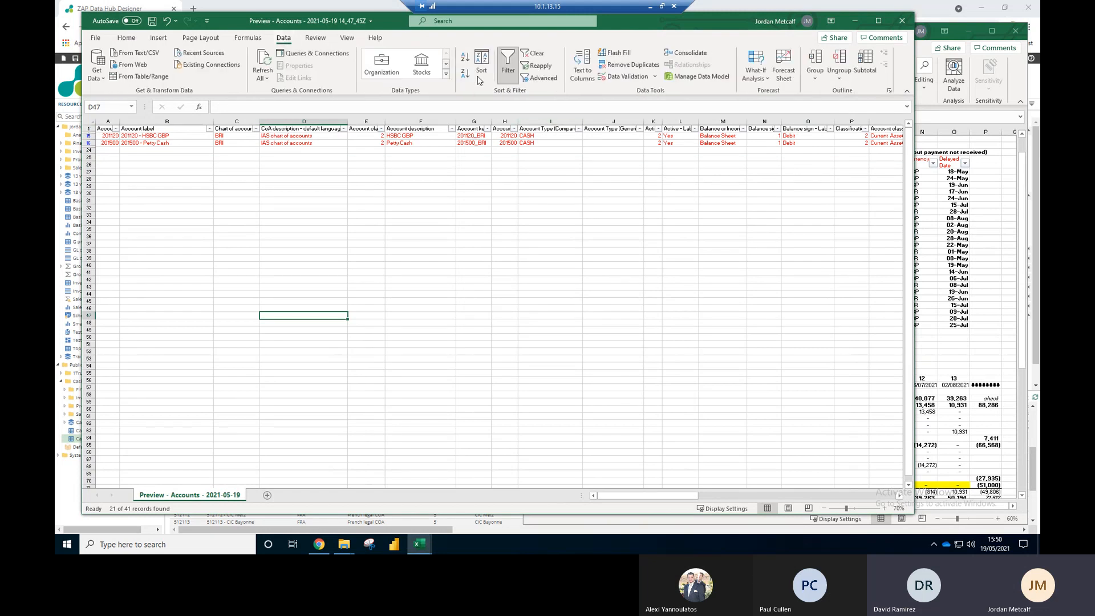
pyautogui.click(506, 63)
pyautogui.click(228, 208)
pyautogui.moveTo(84, 135); pyautogui.dragTo(88, 224)
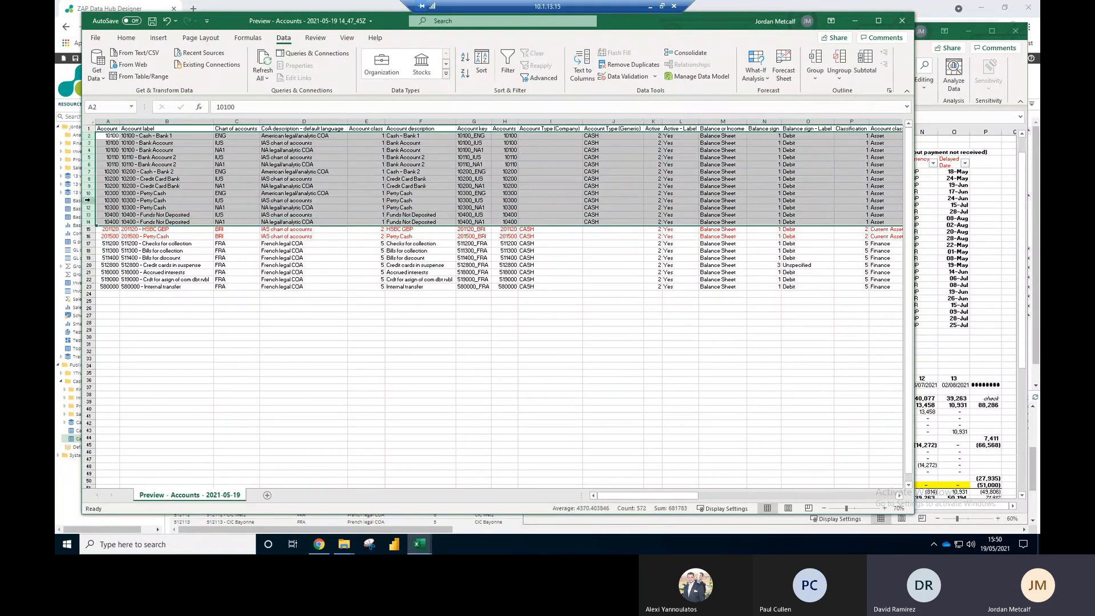
pyautogui.rightClick(88, 200)
pyautogui.click(112, 294)
pyautogui.click(166, 272)
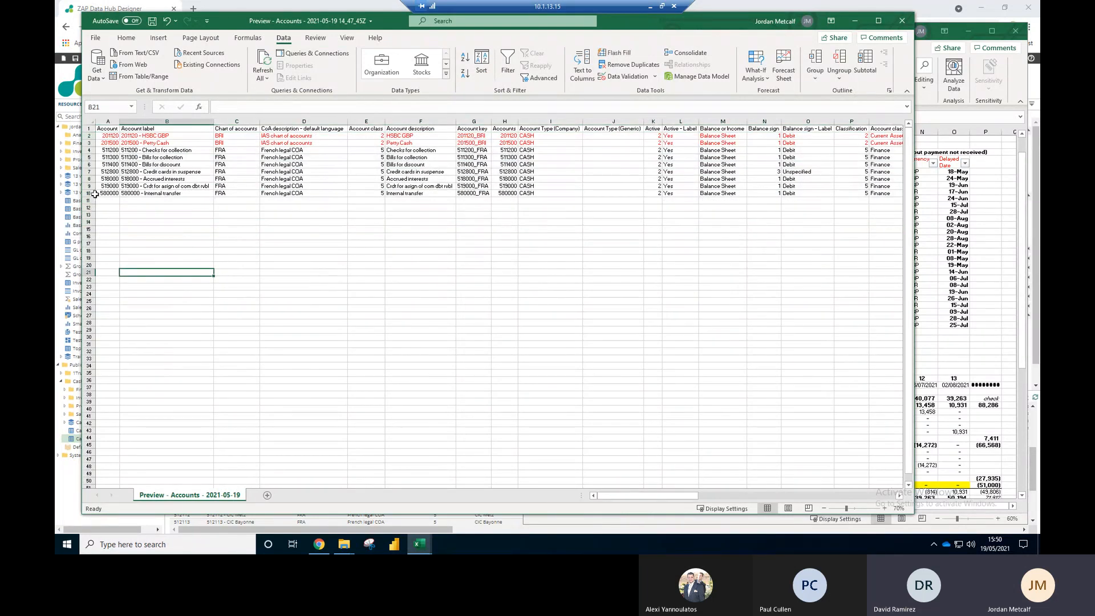
# Step: Delete all FRA account rows below the red rows and save the workbook
pyautogui.moveTo(89, 192); pyautogui.dragTo(114, 150)
pyautogui.rightClick(126, 149)
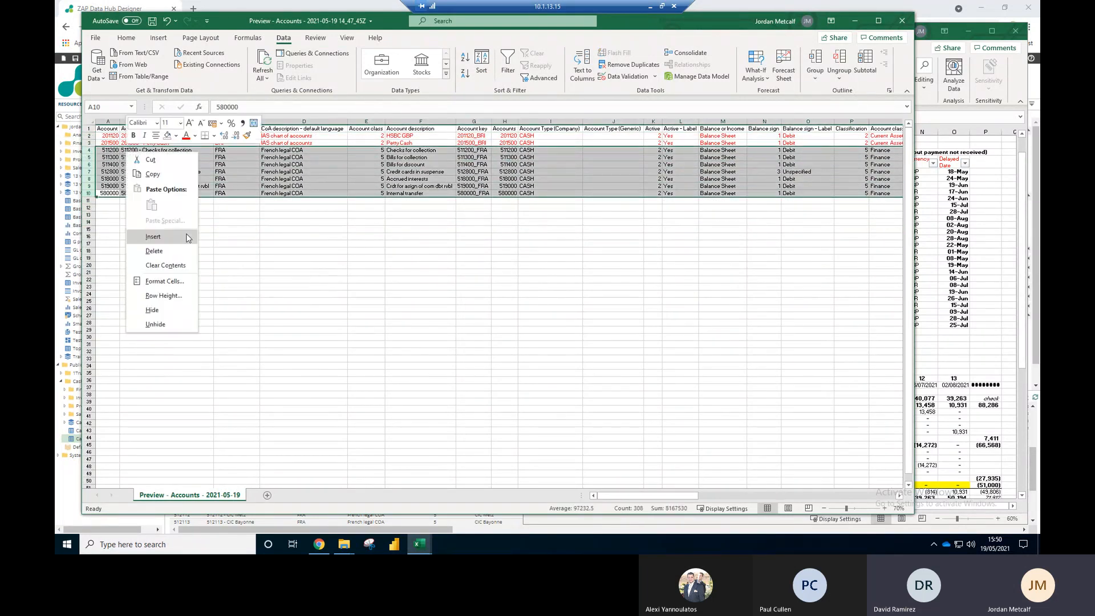
pyautogui.click(174, 251)
pyautogui.click(301, 222)
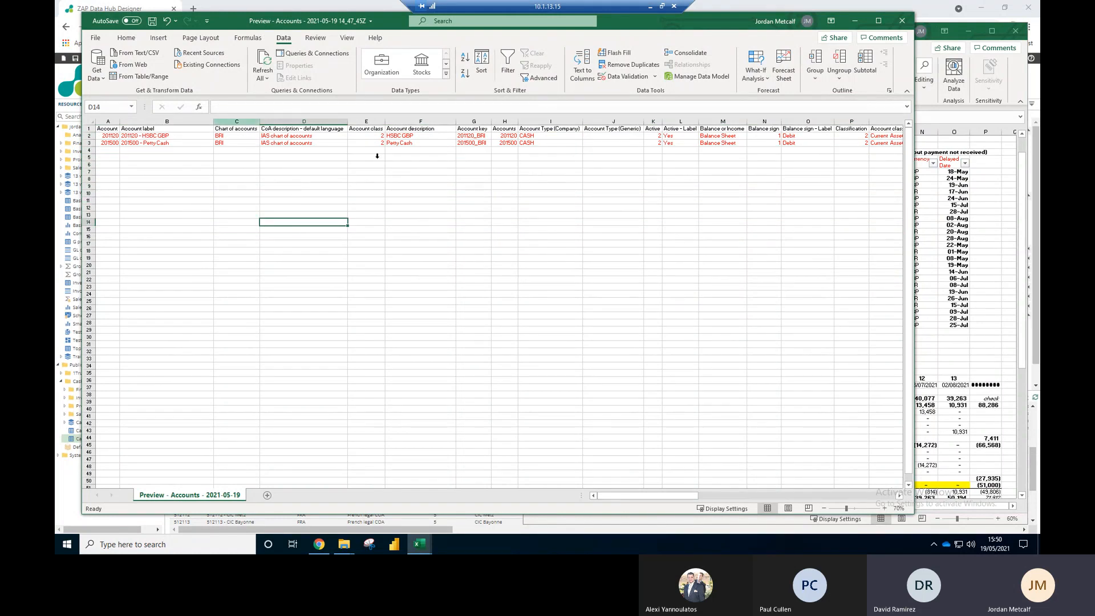
pyautogui.click(151, 21)
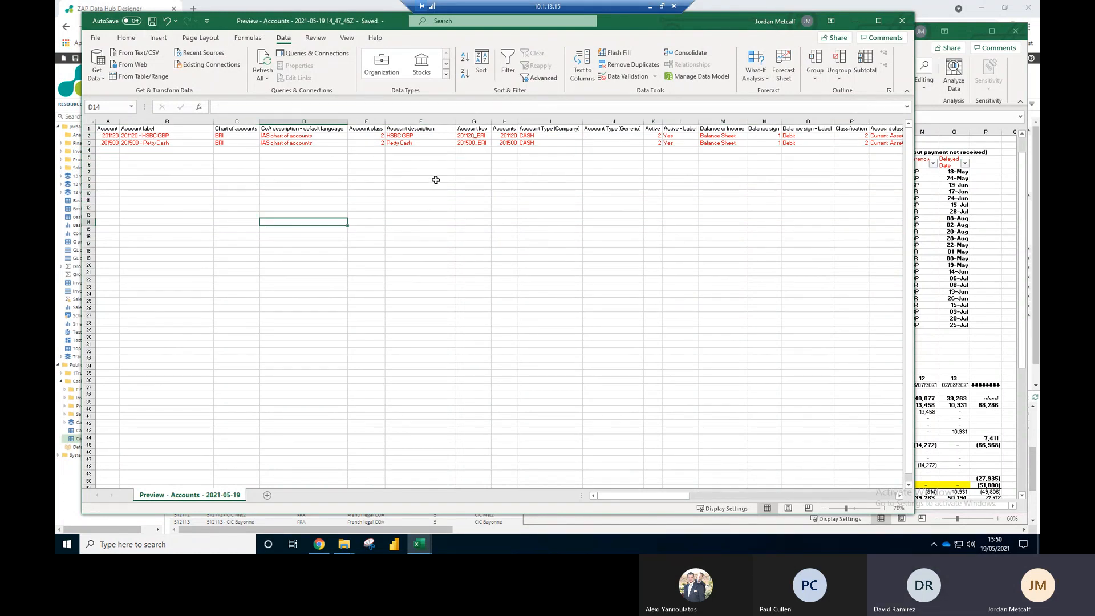
pyautogui.click(586, 158)
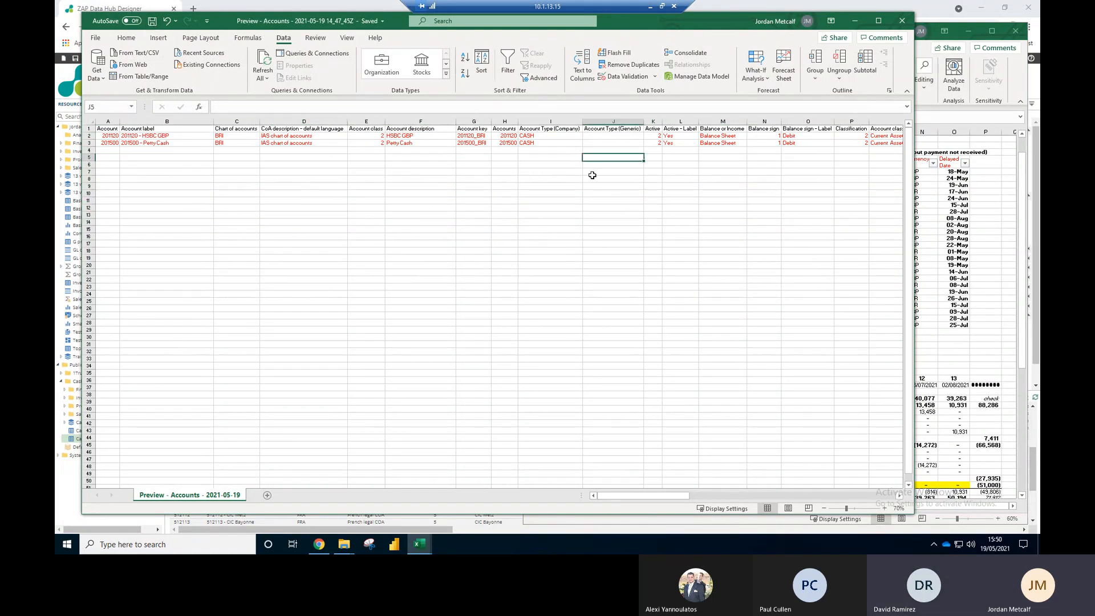
# Step: Switch to ZAP Data Hub Designer and examine the Account column and the Unified Layer of the Accounts pipeline
pyautogui.click(929, 321)
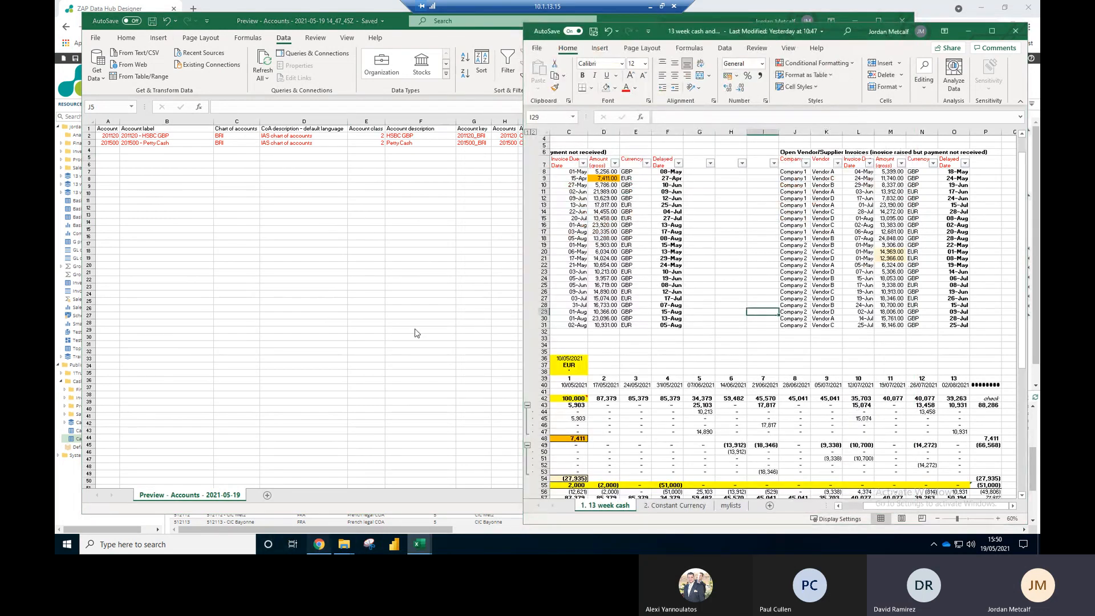
pyautogui.hotkey('alt', 'Tab')
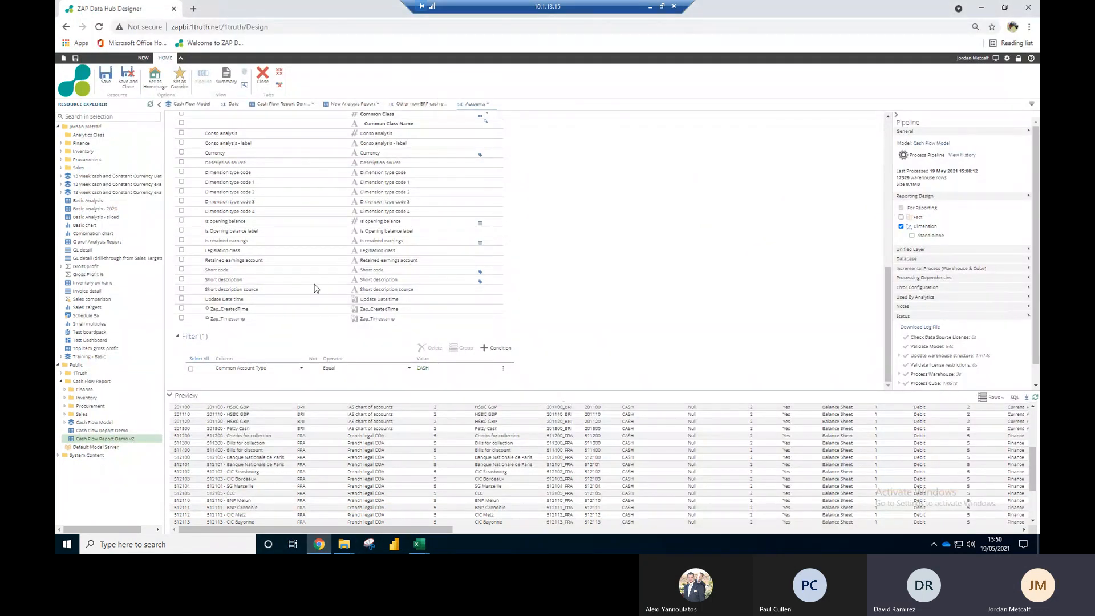
pyautogui.scroll(10, 350, 279)
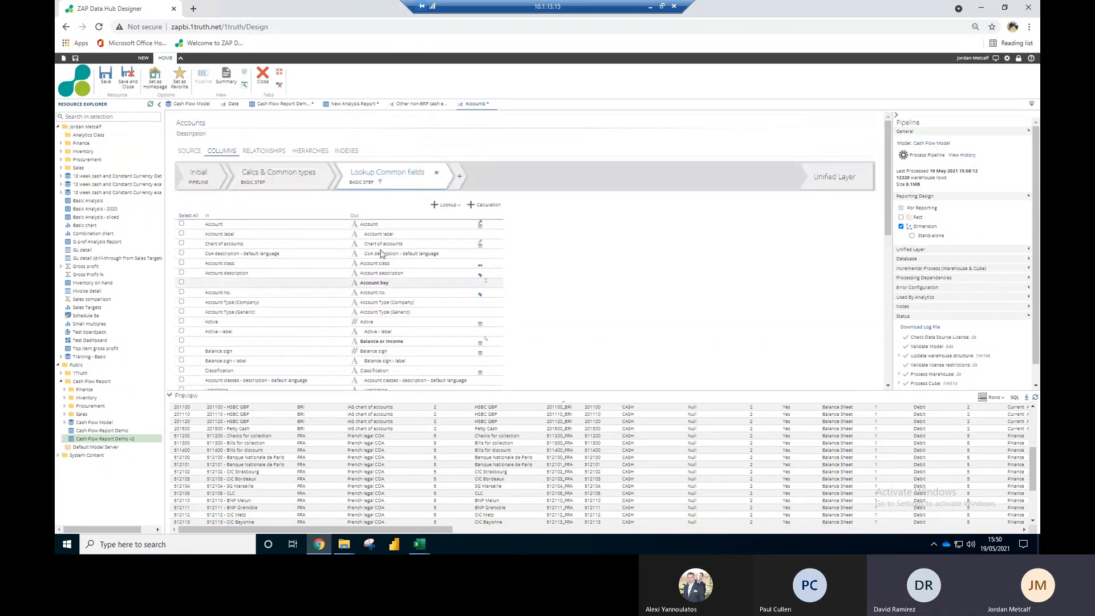
pyautogui.click(464, 222)
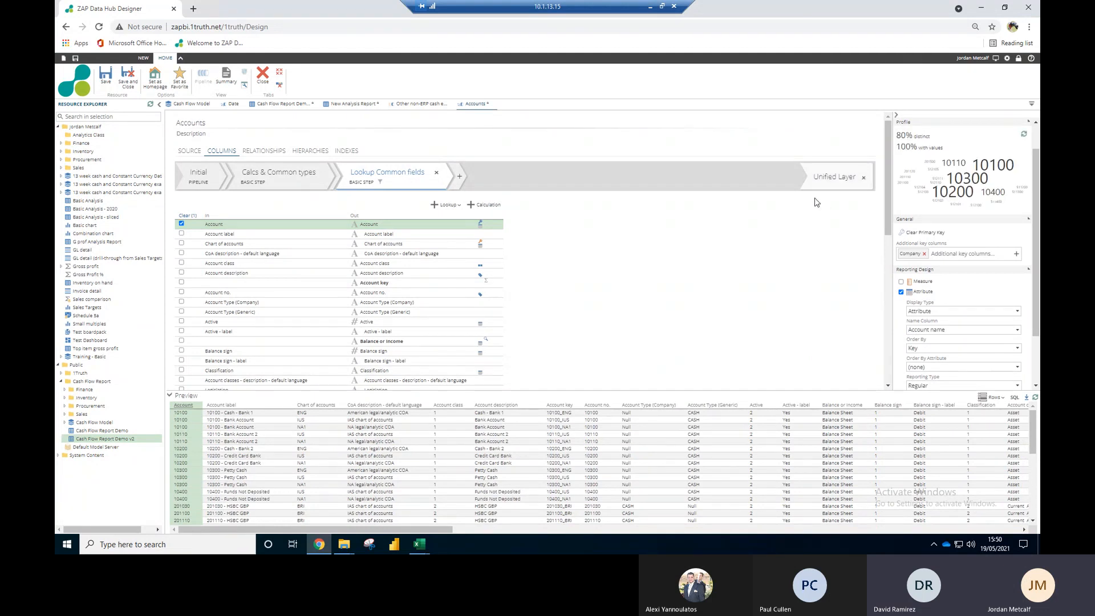
pyautogui.click(826, 179)
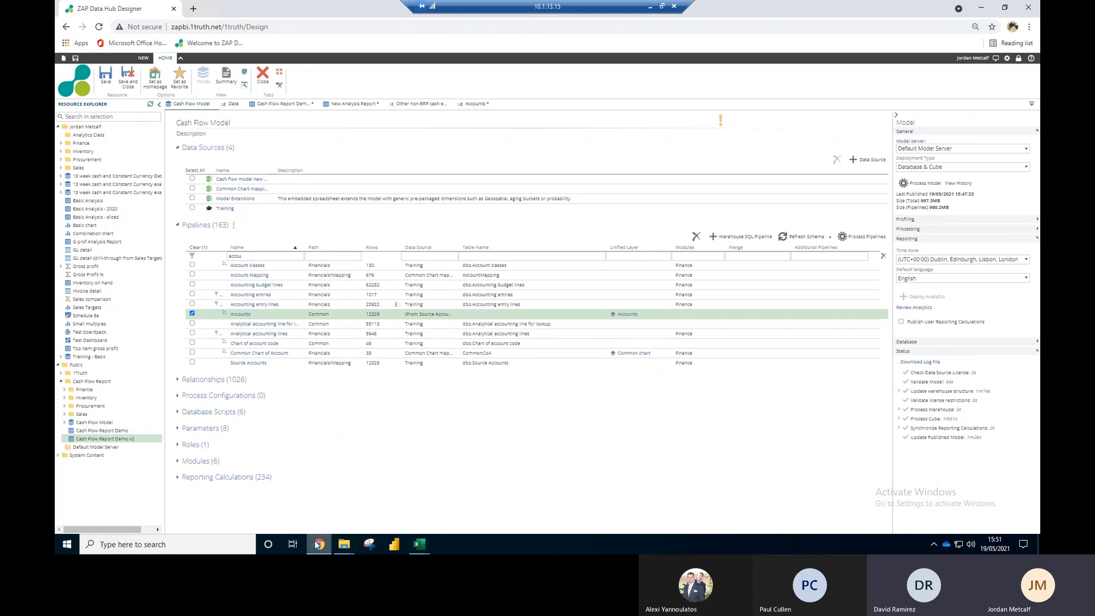
# Step: Add a sheet named Banks to the Cash flow model new data workbook in Excel and place it after Other non-ERP cash events
pyautogui.moveTo(427, 544)
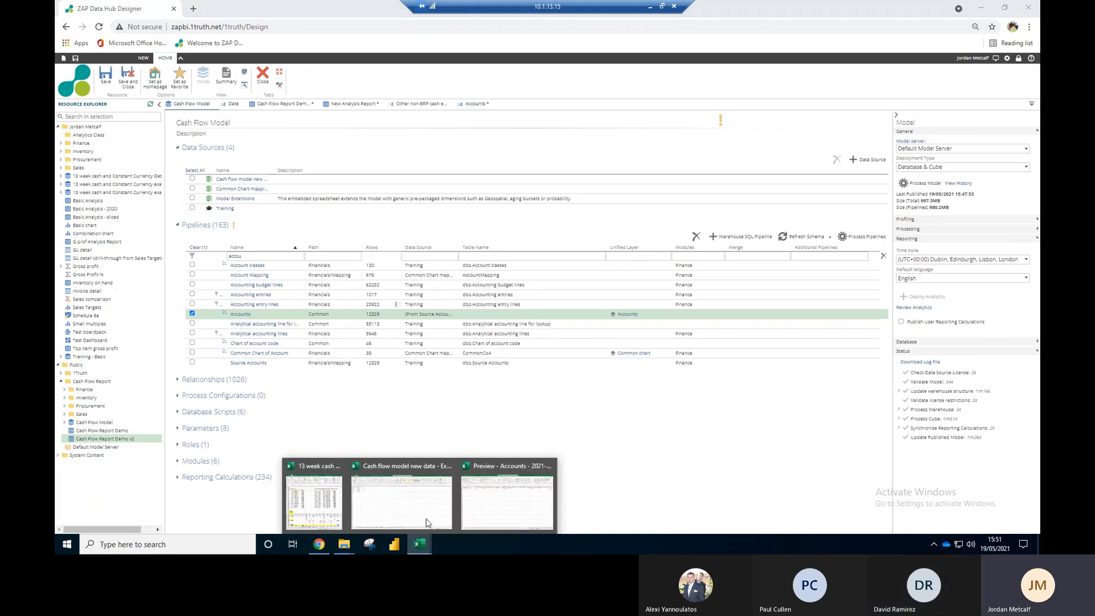
pyautogui.click(359, 502)
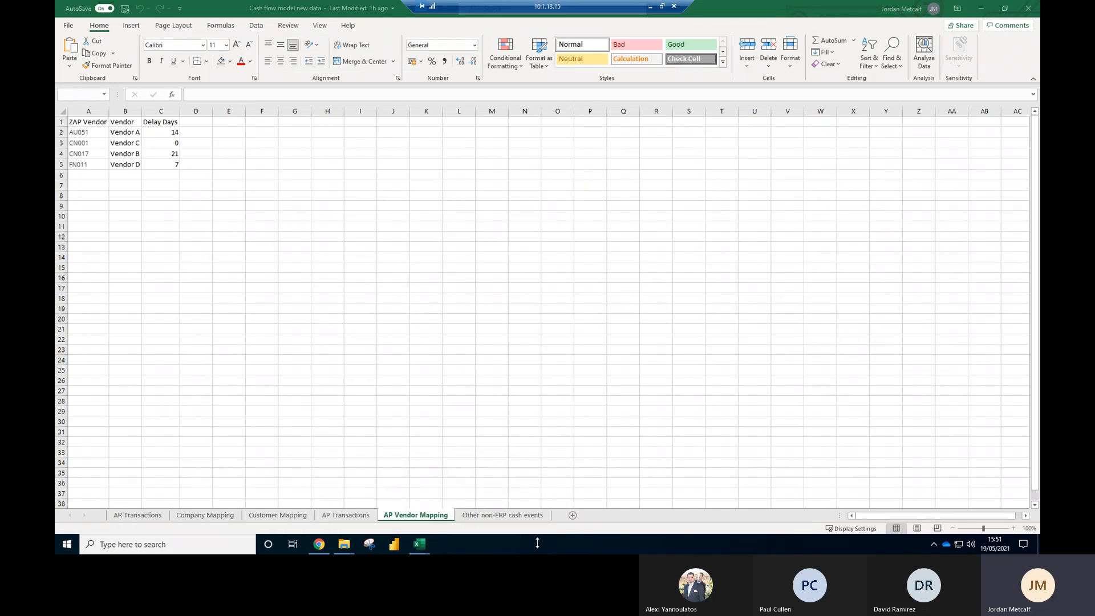
pyautogui.click(572, 515)
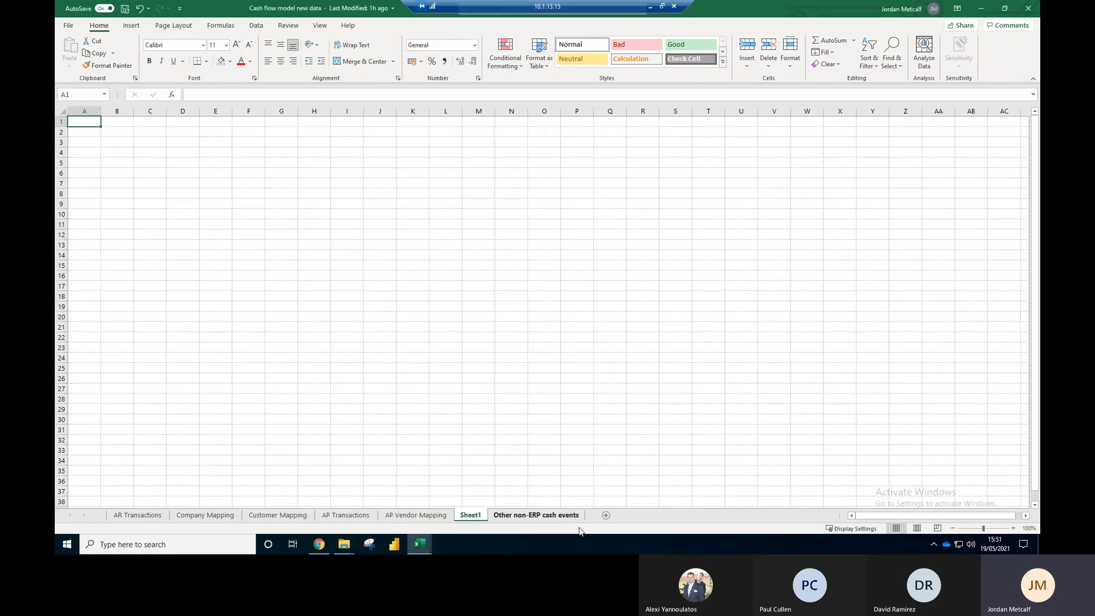
pyautogui.doubleClick(472, 515)
pyautogui.write('Banks')
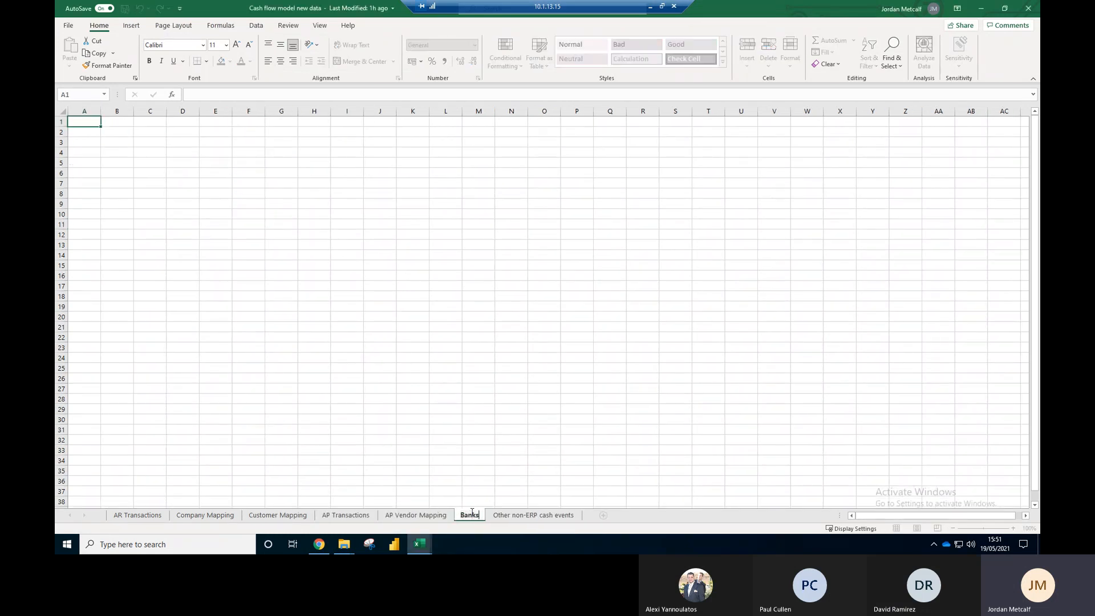
pyautogui.press('Return')
pyautogui.moveTo(504, 517); pyautogui.dragTo(583, 518)
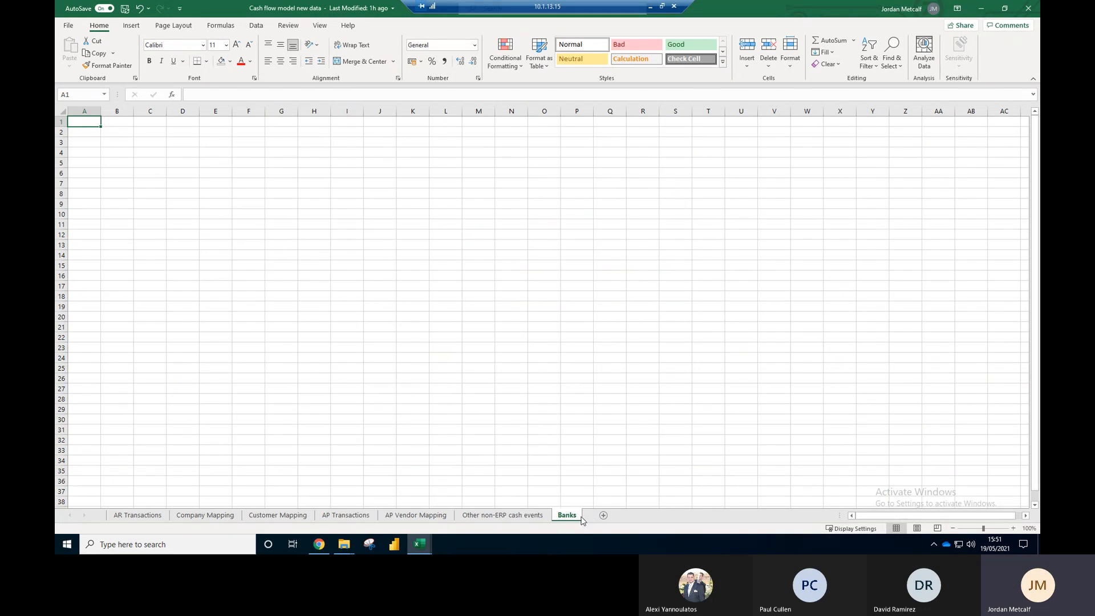
# Step: Copy the header and the two red account rows from the Preview - Accounts workbook into the Banks sheet, starting at cell A1
pyautogui.moveTo(409, 543)
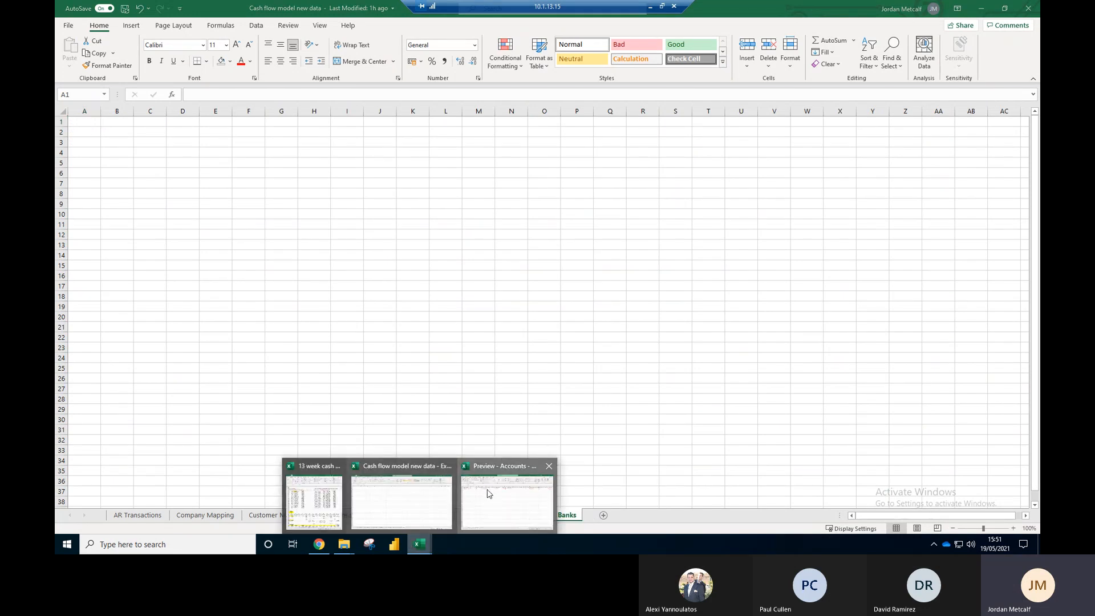
pyautogui.click(489, 492)
pyautogui.moveTo(89, 128); pyautogui.dragTo(88, 141)
pyautogui.hotkey('ctrl', 'c')
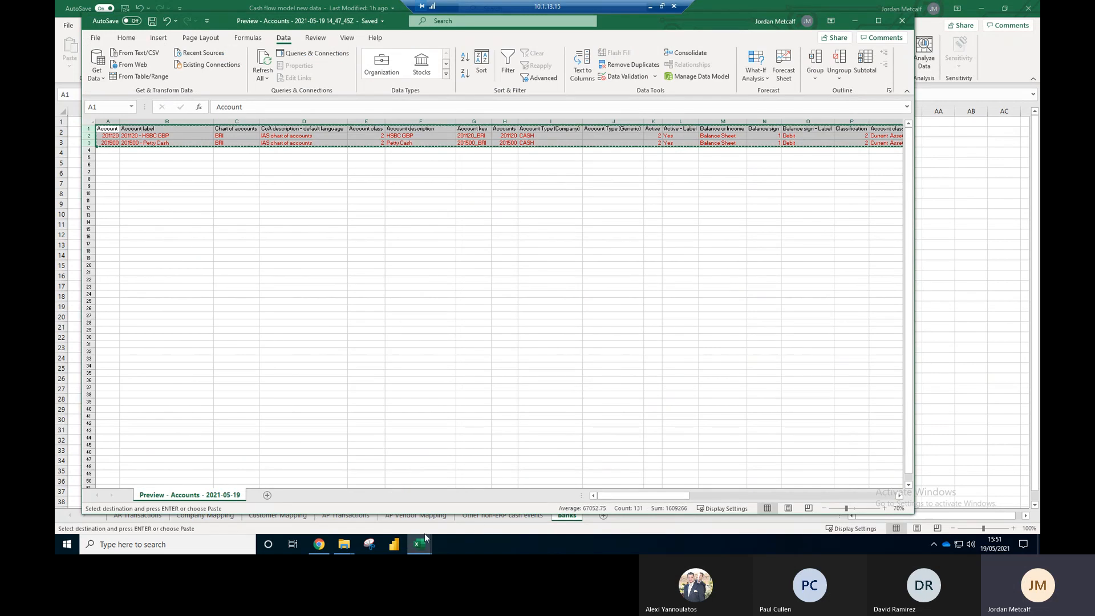
pyautogui.moveTo(424, 537)
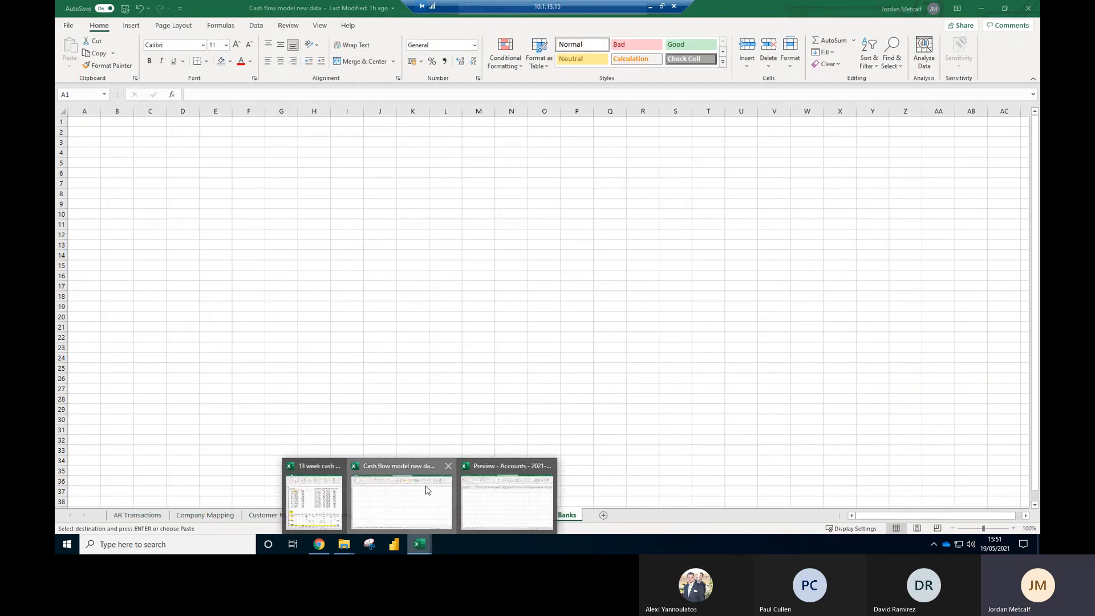
pyautogui.click(427, 489)
pyautogui.hotkey('ctrl', 'v')
pyautogui.click(182, 213)
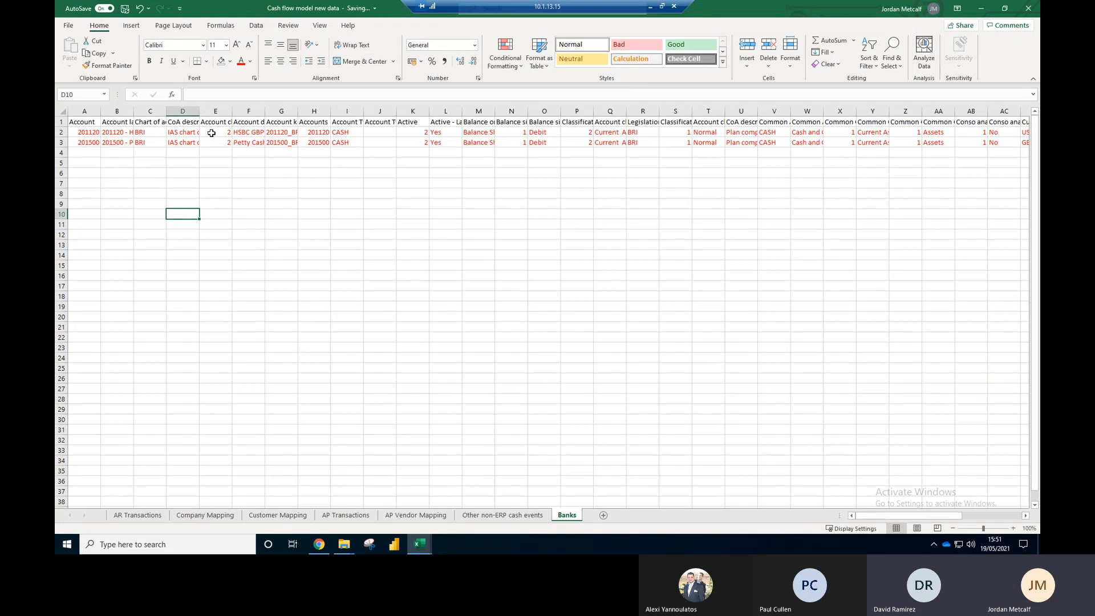
pyautogui.click(193, 163)
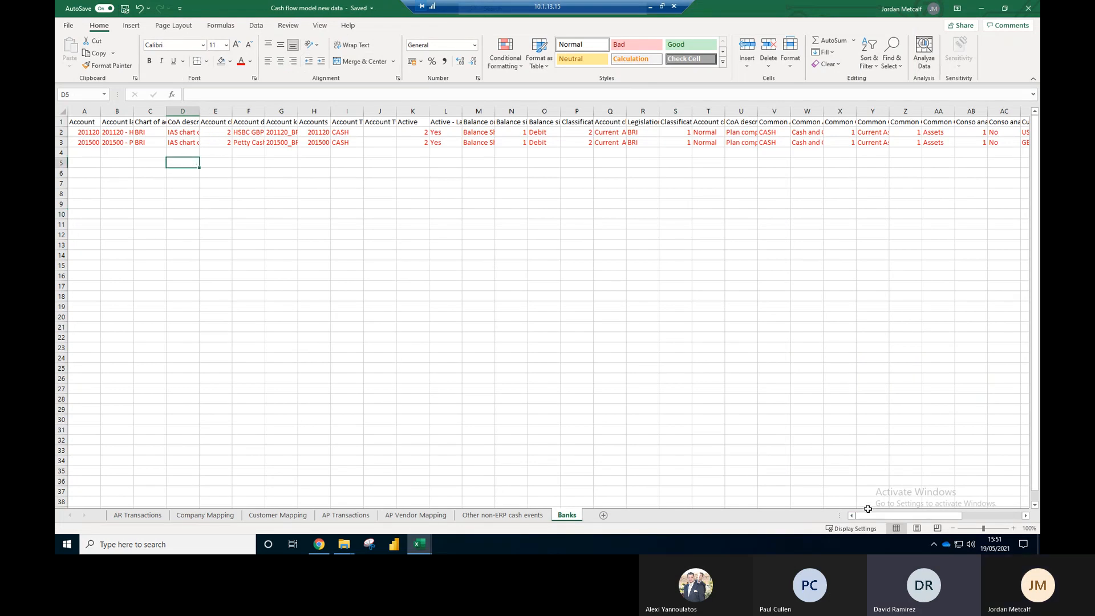
# Step: Rename the first column header on the Banks sheet to Account PK
pyautogui.click(199, 192)
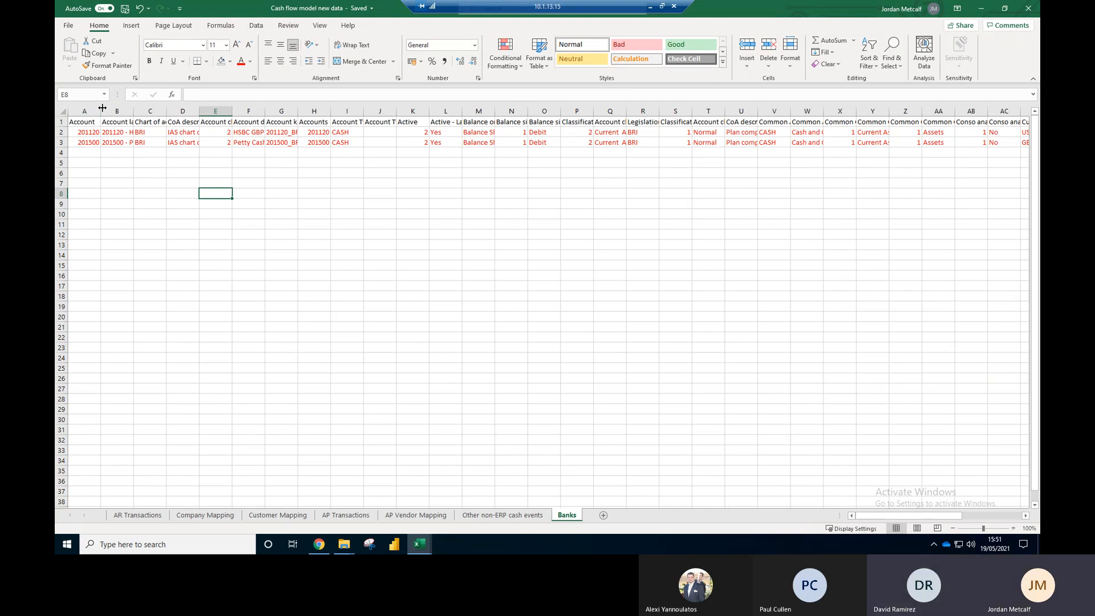
pyautogui.rightClick(93, 109)
pyautogui.click(217, 215)
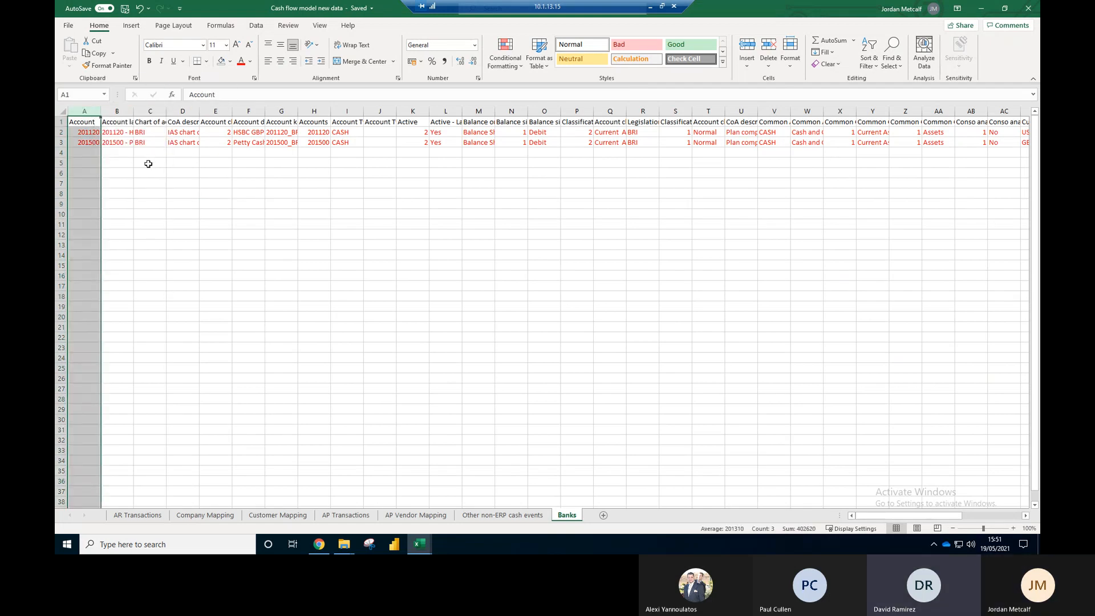
pyautogui.click(81, 123)
pyautogui.press('F2')
pyautogui.write('PK')
pyautogui.press('Return')
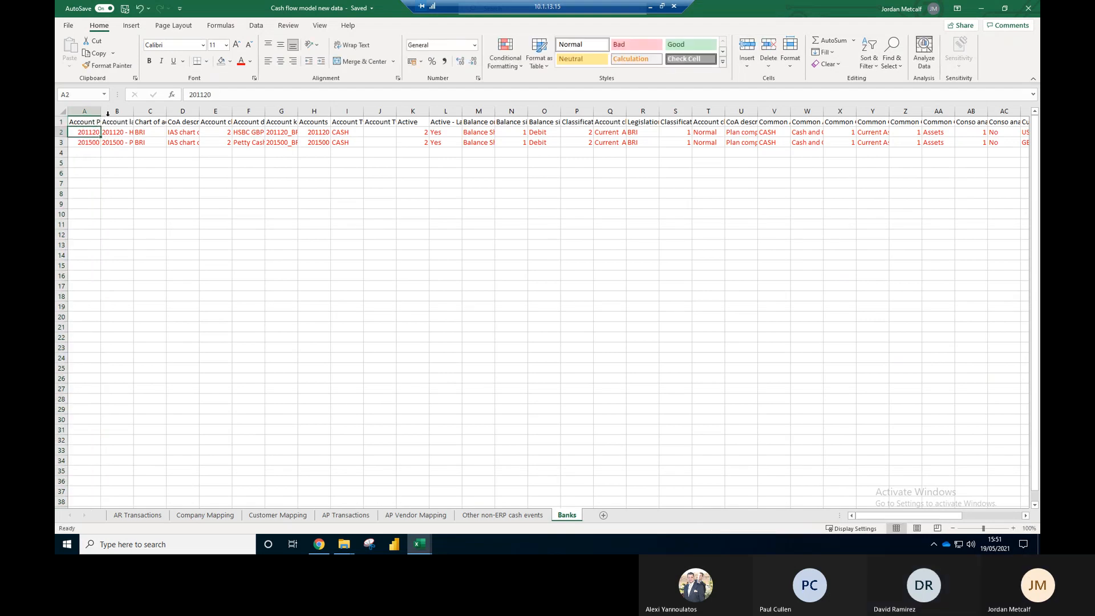
# Step: Fit the widths of the Account PK, Account label and Chart of accounts columns to their contents
pyautogui.doubleClick(100, 115)
pyautogui.click(149, 183)
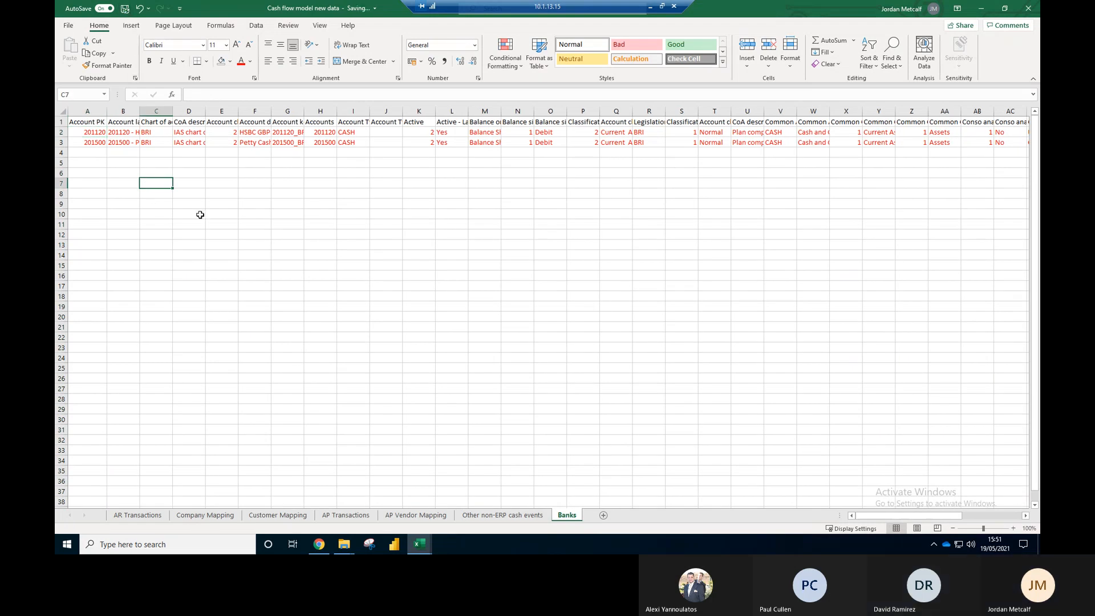
pyautogui.doubleClick(140, 111)
pyautogui.click(249, 171)
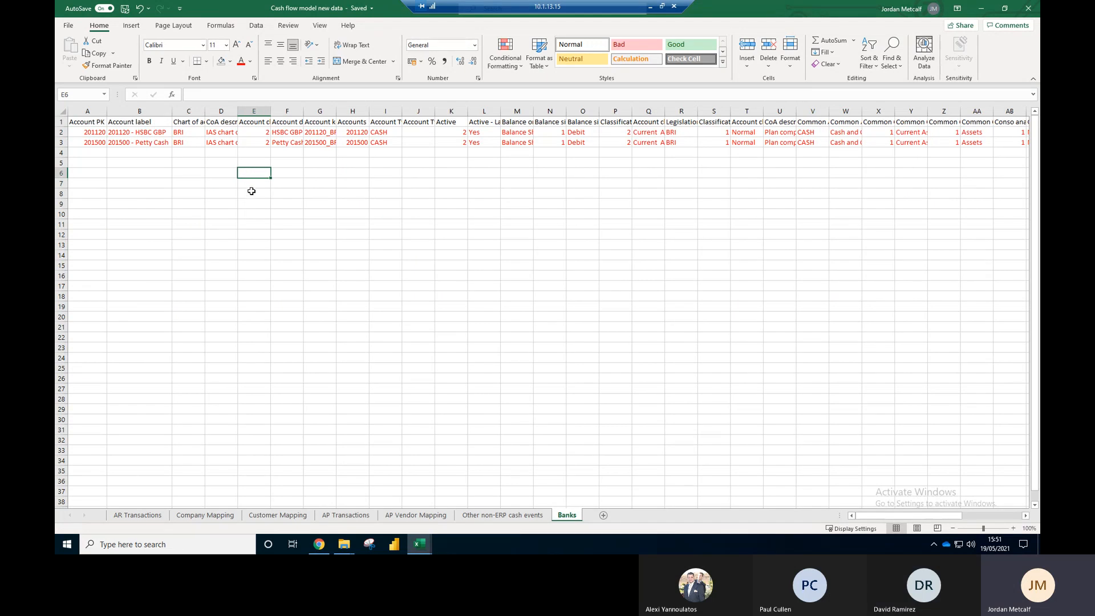
pyautogui.doubleClick(202, 112)
pyautogui.click(236, 224)
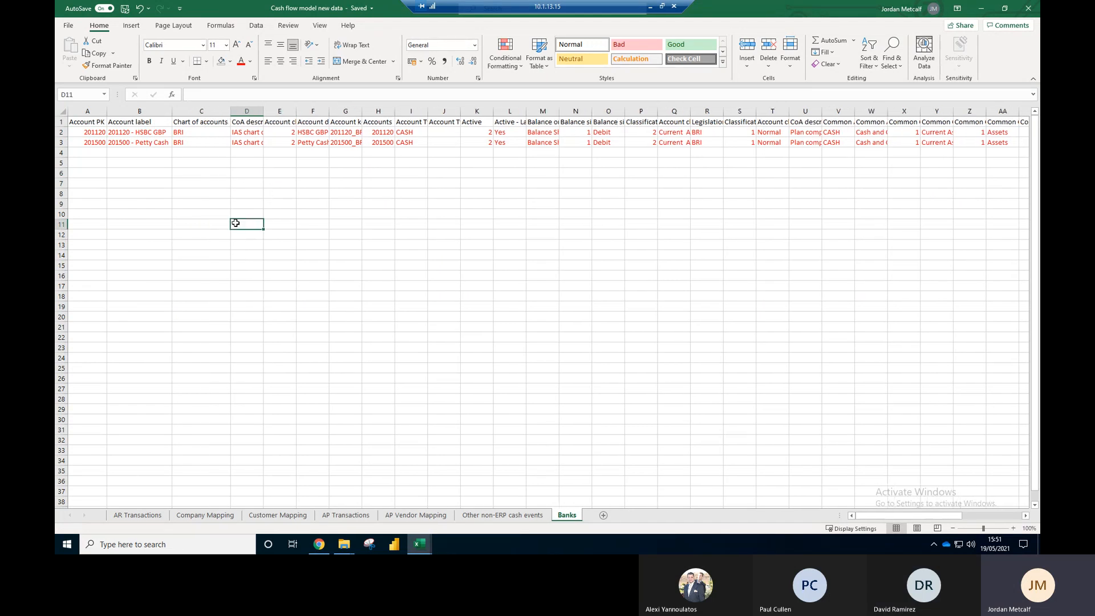
pyautogui.click(128, 194)
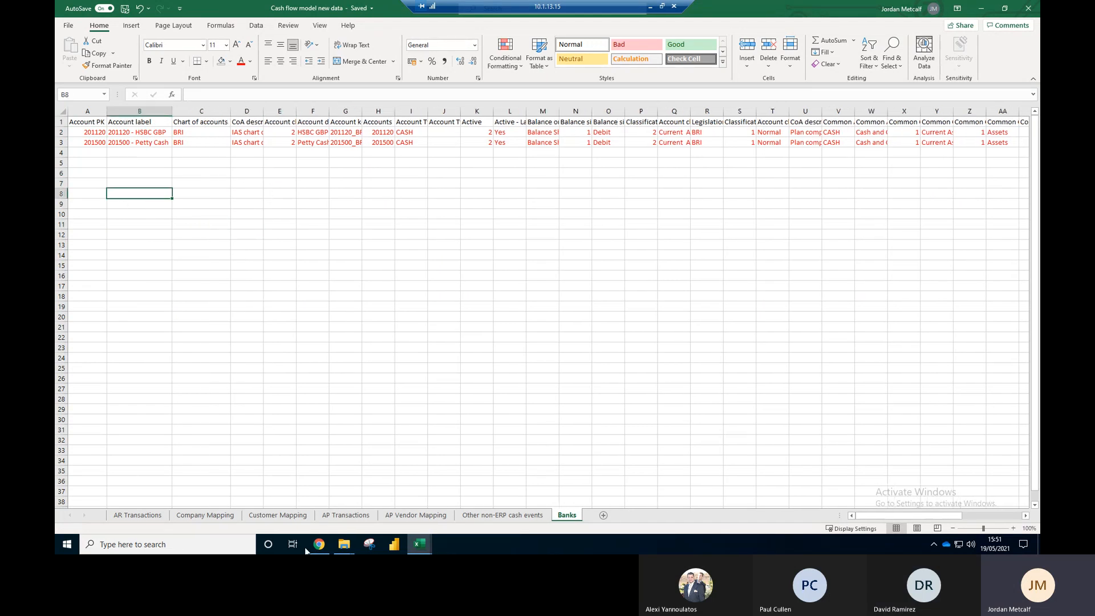
# Step: Prefix the HSBC GBP row's Account PK value with A and the Petty Cash row's value with B
pyautogui.moveTo(318, 547)
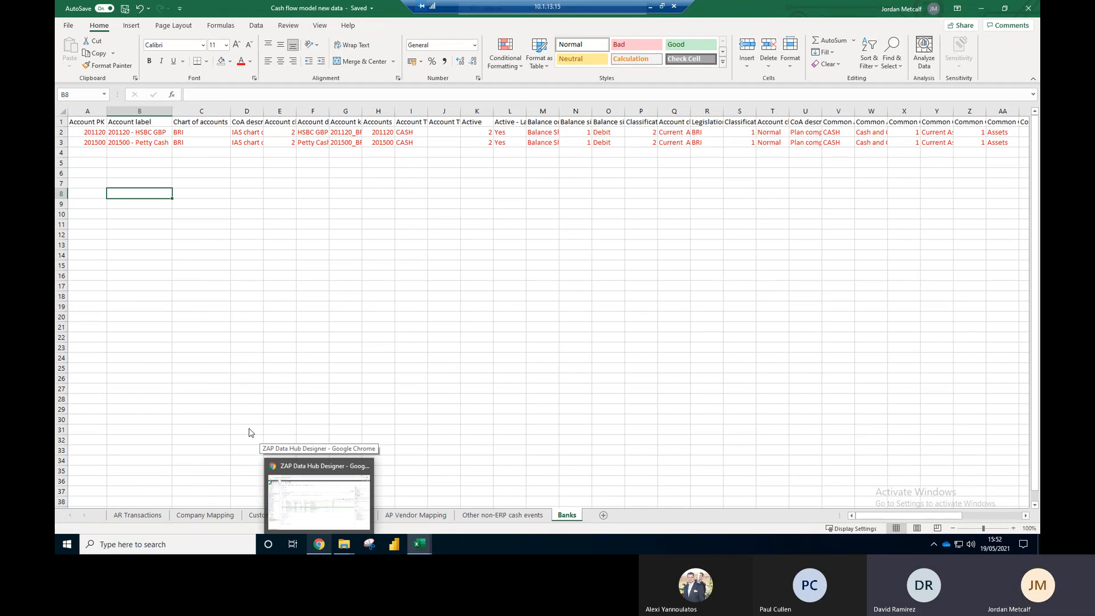
pyautogui.doubleClick(89, 132)
pyautogui.write('A')
pyautogui.press('Return')
pyautogui.doubleClick(78, 144)
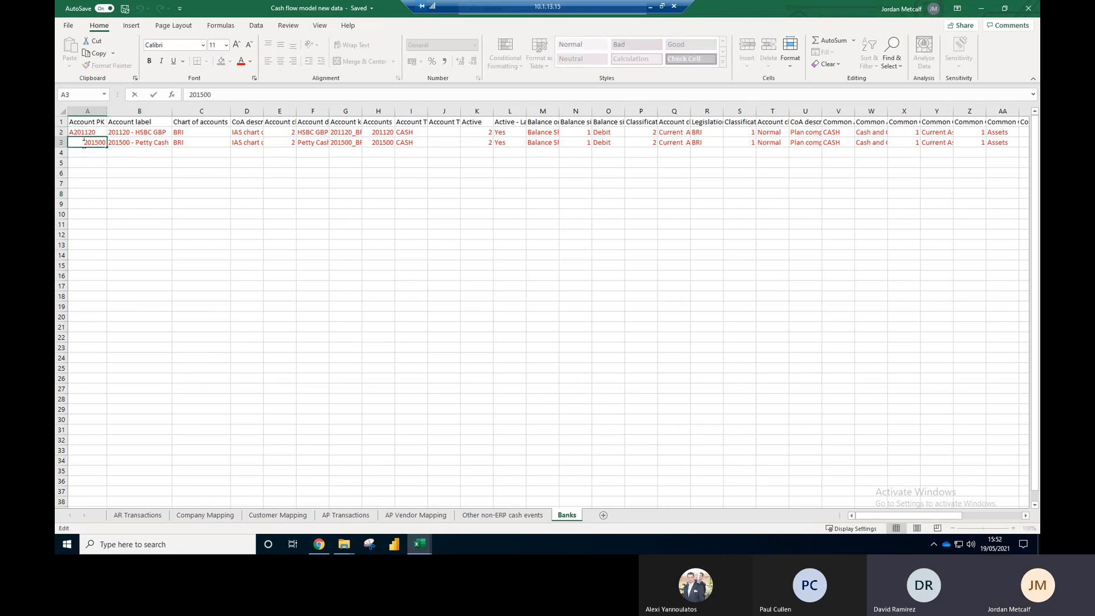
pyautogui.write('B')
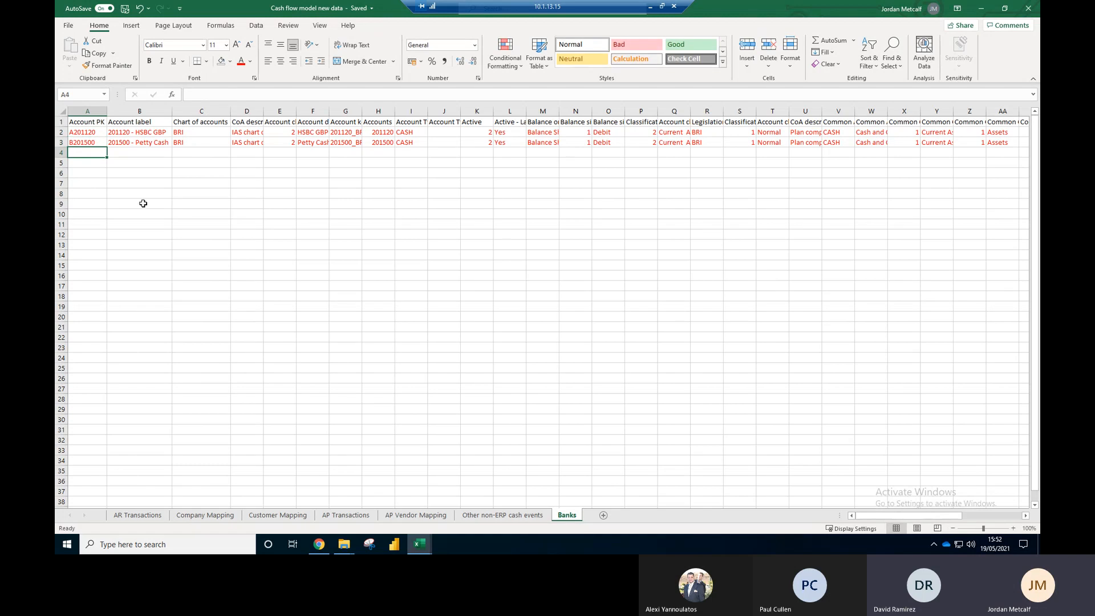
pyautogui.click(135, 203)
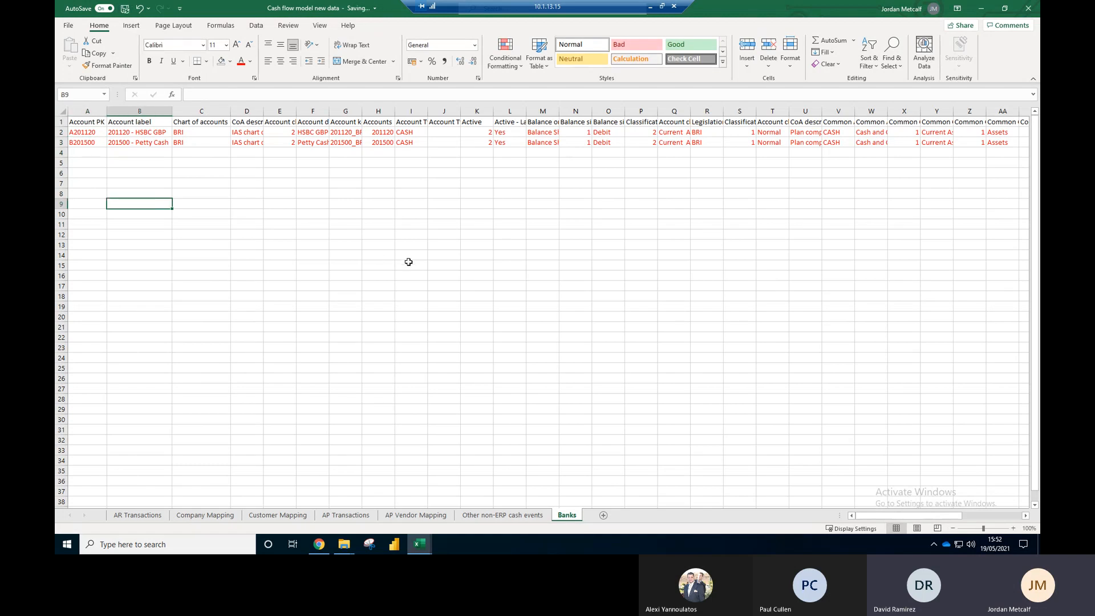
pyautogui.click(391, 257)
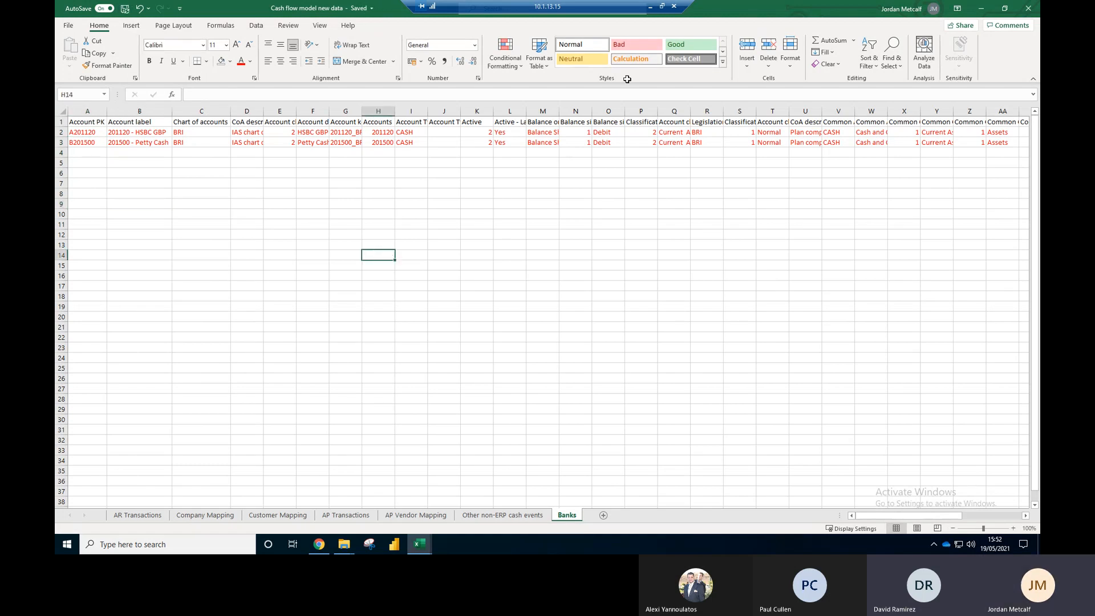
# Step: Close the Cash flow model new data and Accounts preview workbooks and switch to ZAP Data Hub Designer
pyautogui.click(1025, 11)
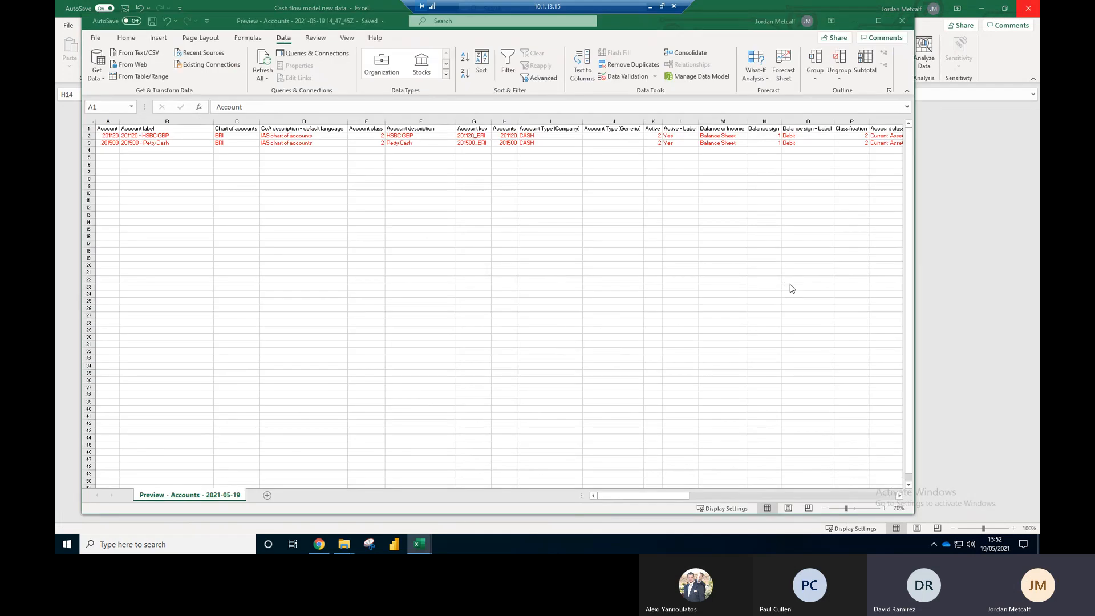
pyautogui.click(902, 21)
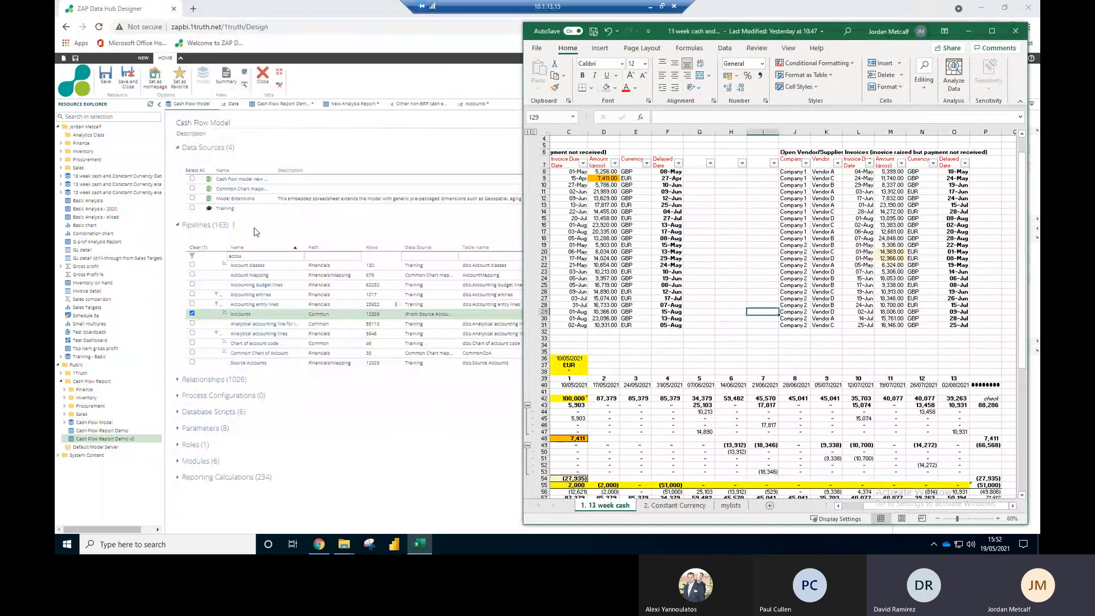
pyautogui.click(388, 498)
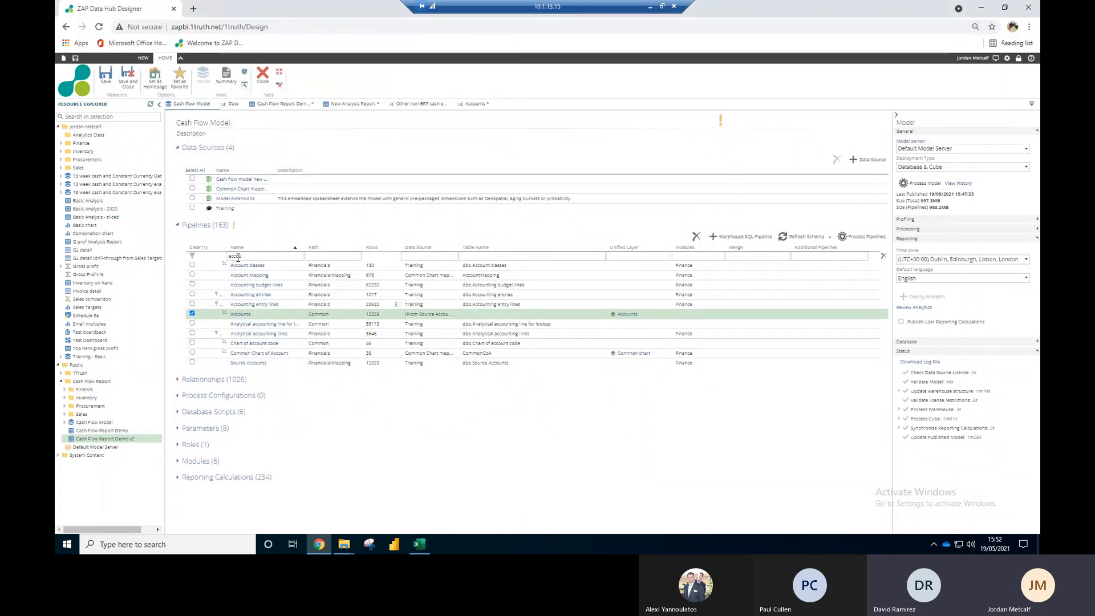
# Step: Search the Cash Flow Model pipelines for names containing "gener" and clear the name filter
pyautogui.doubleClick(246, 256)
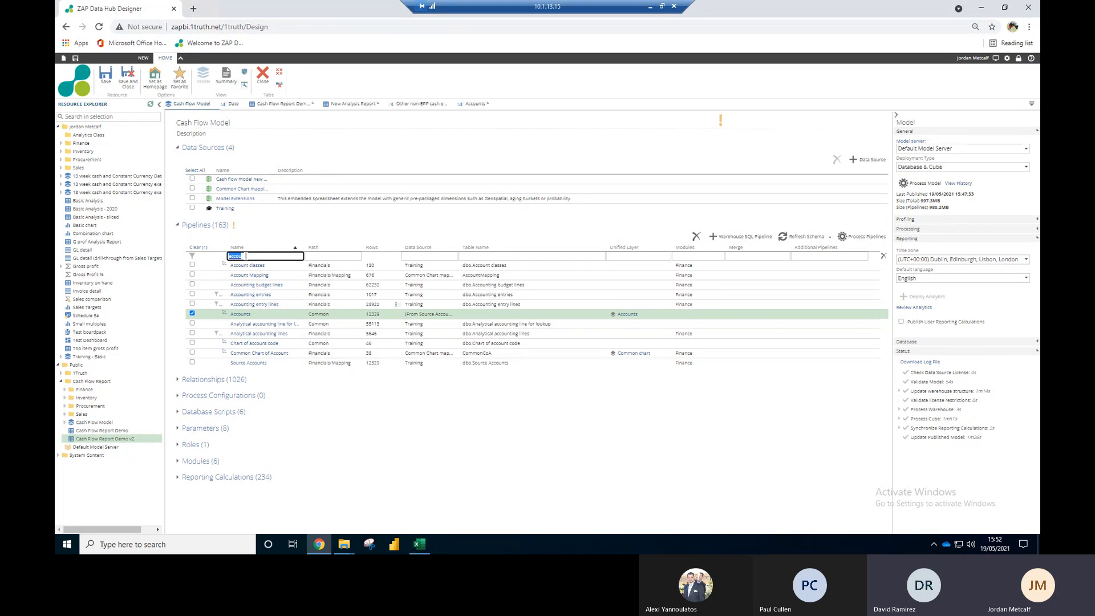
pyautogui.write('gener')
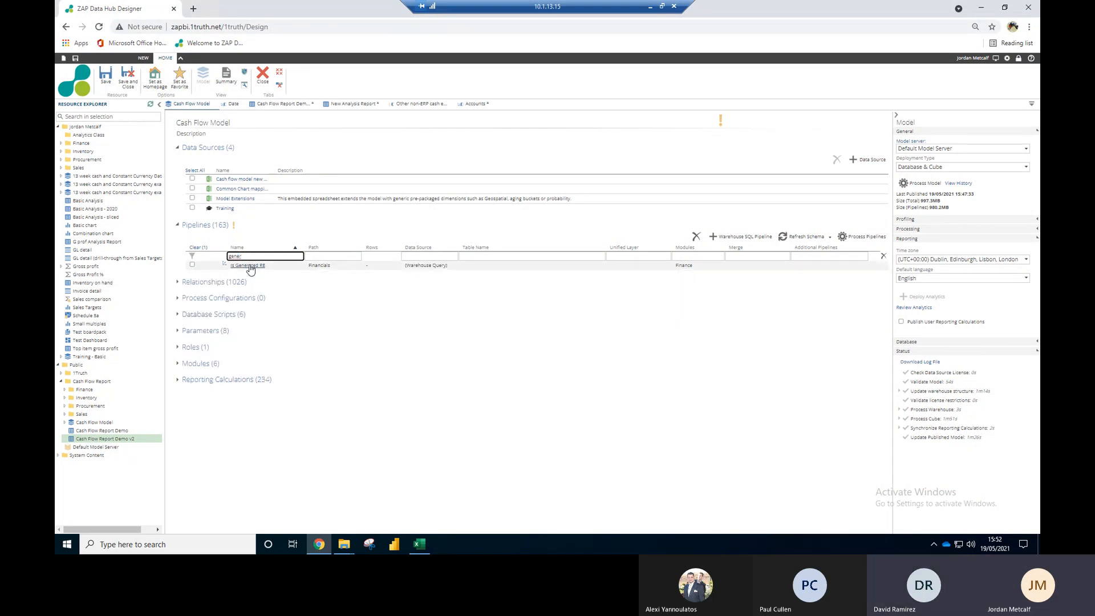
pyautogui.moveTo(250, 268)
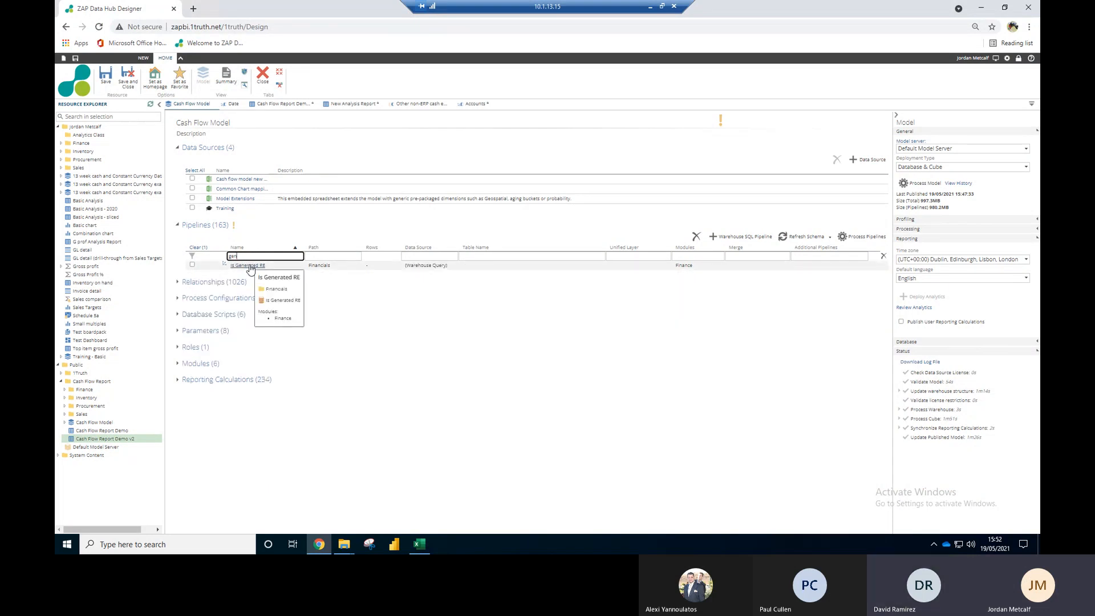
pyautogui.press('BackSpace')
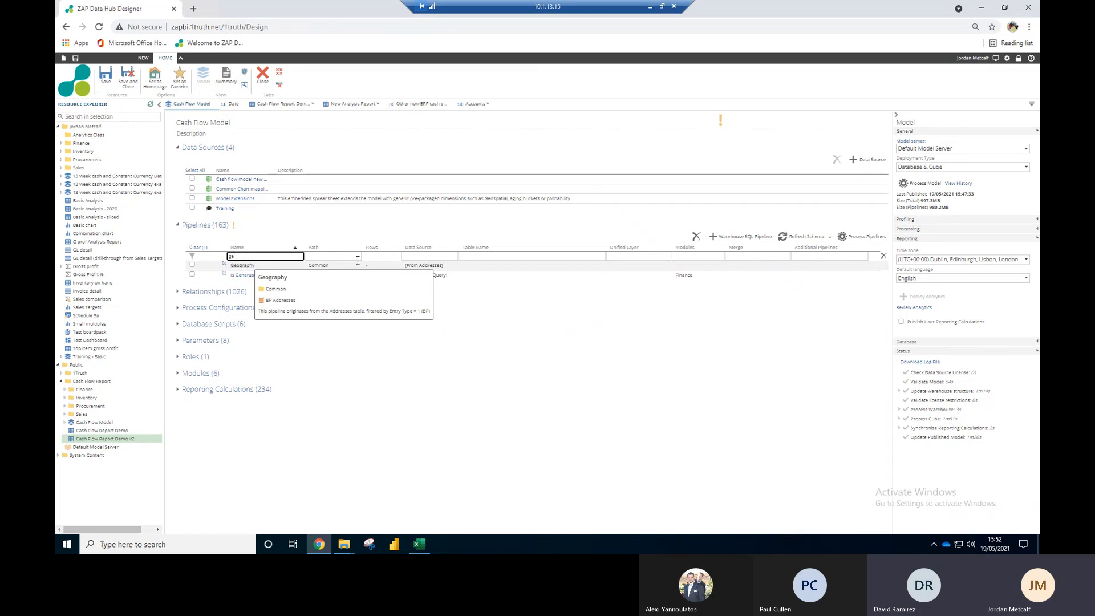
pyautogui.press('BackSpace')
pyautogui.press('BackSpace')
# Step: Filter the pipelines by the path "finan" and open the Ledger Actuals Budget pipeline
pyautogui.click(326, 256)
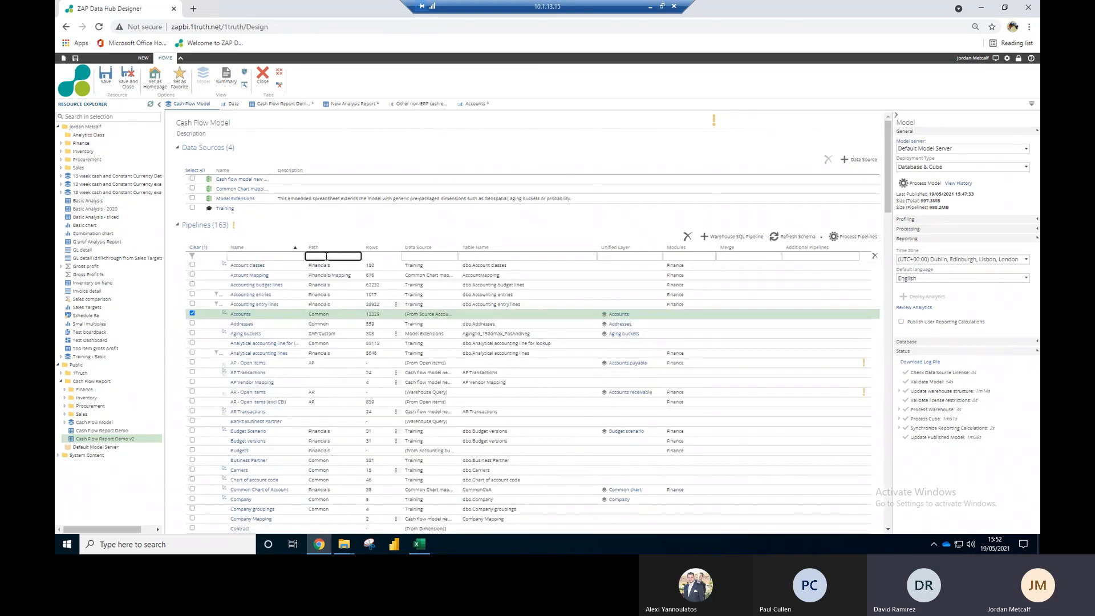
pyautogui.write('finan')
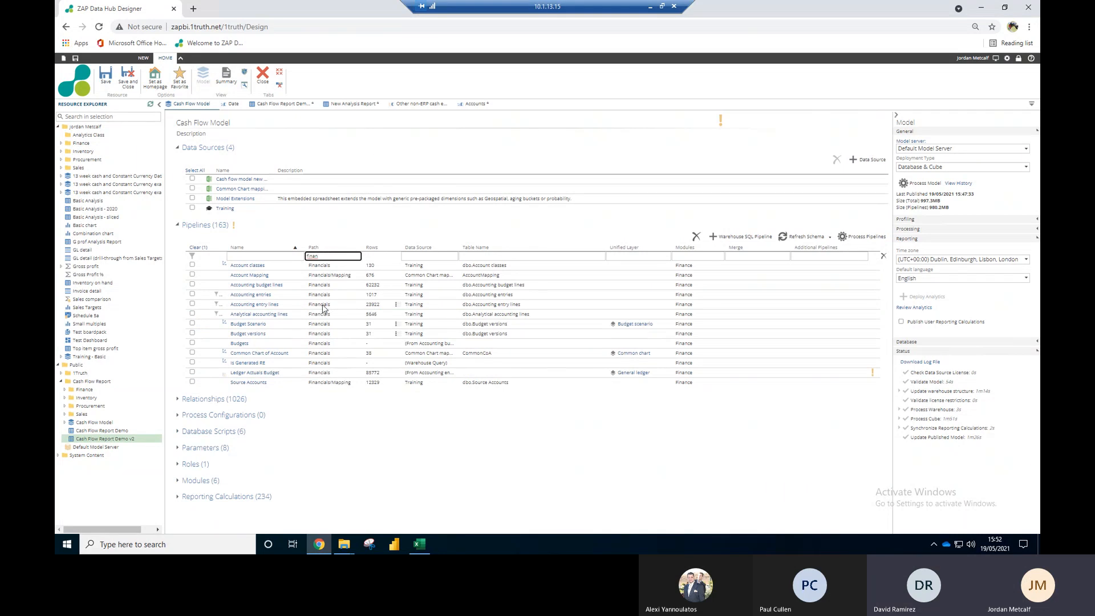
pyautogui.click(257, 374)
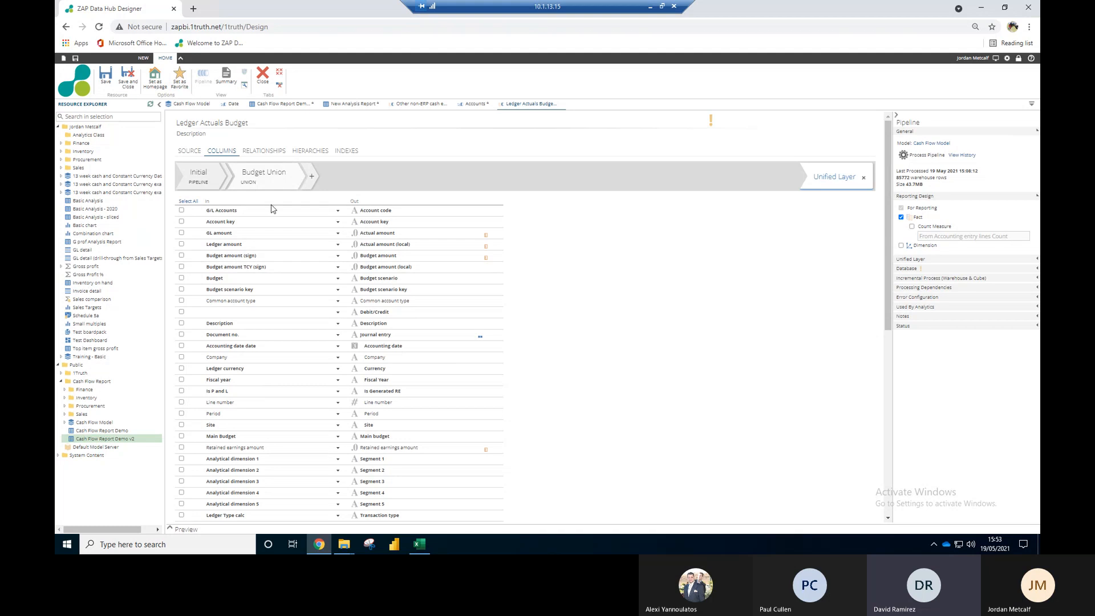
# Step: Preview the data of the pipeline's Budget Union step and try to clear the preview row limit
pyautogui.click(265, 180)
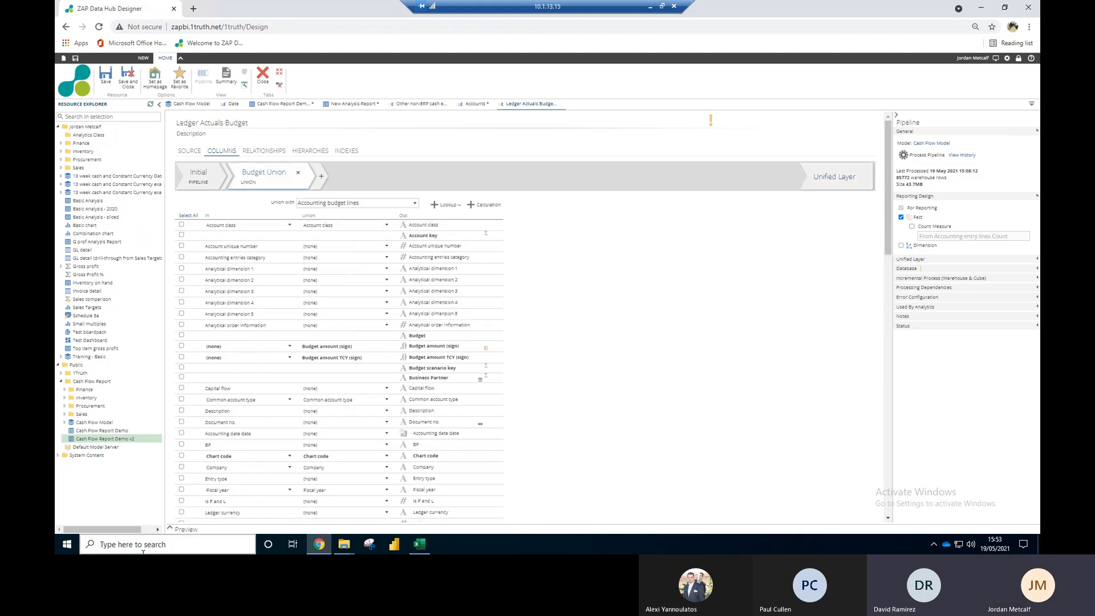
pyautogui.click(171, 529)
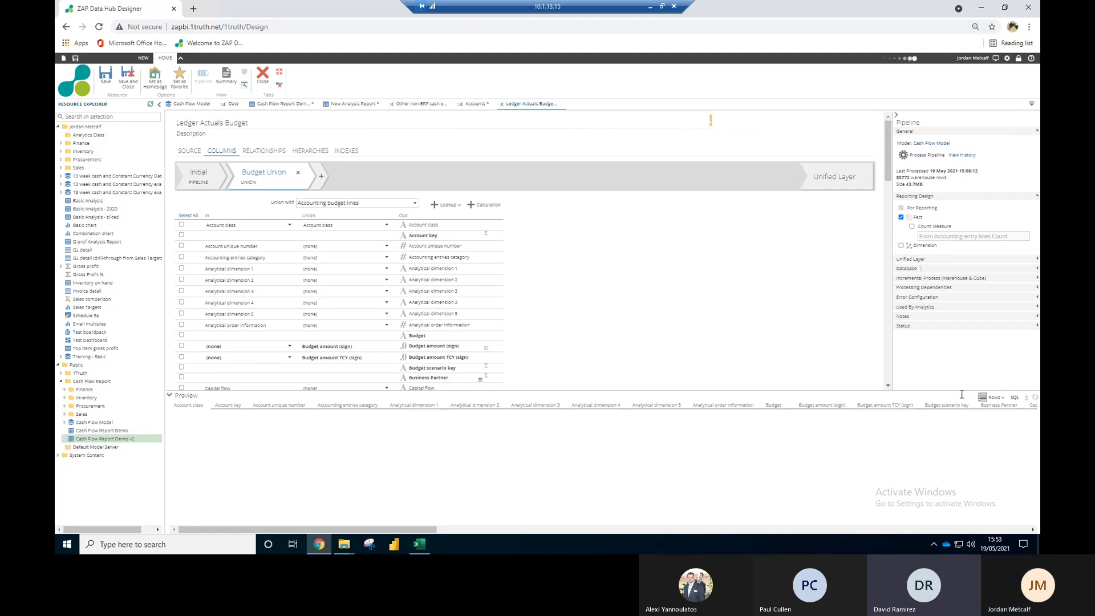
pyautogui.click(994, 397)
pyautogui.click(956, 361)
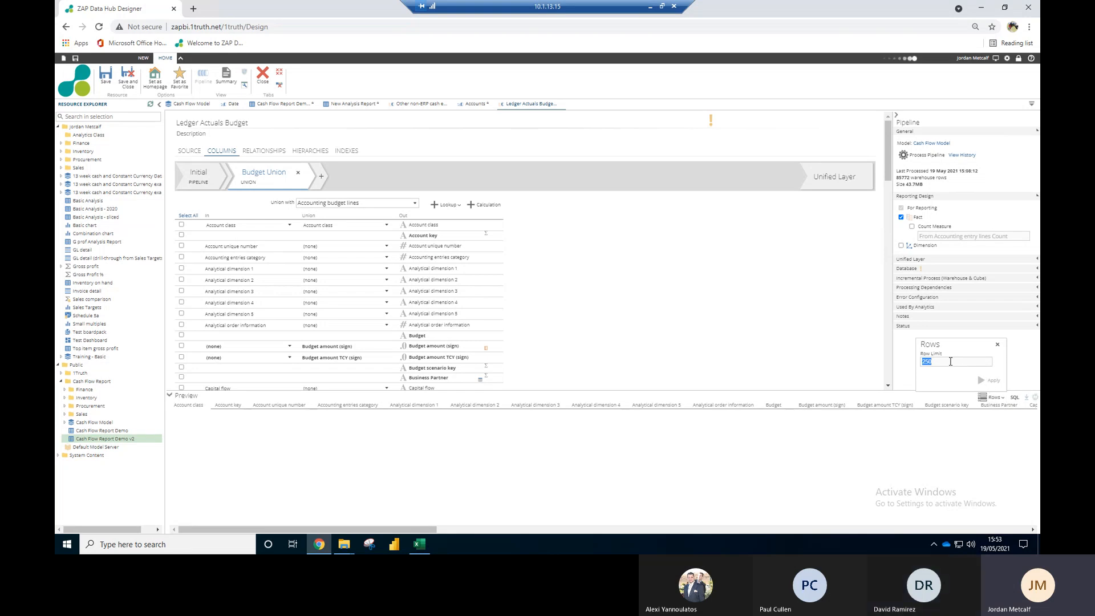
pyautogui.press('BackSpace')
pyautogui.click(1005, 402)
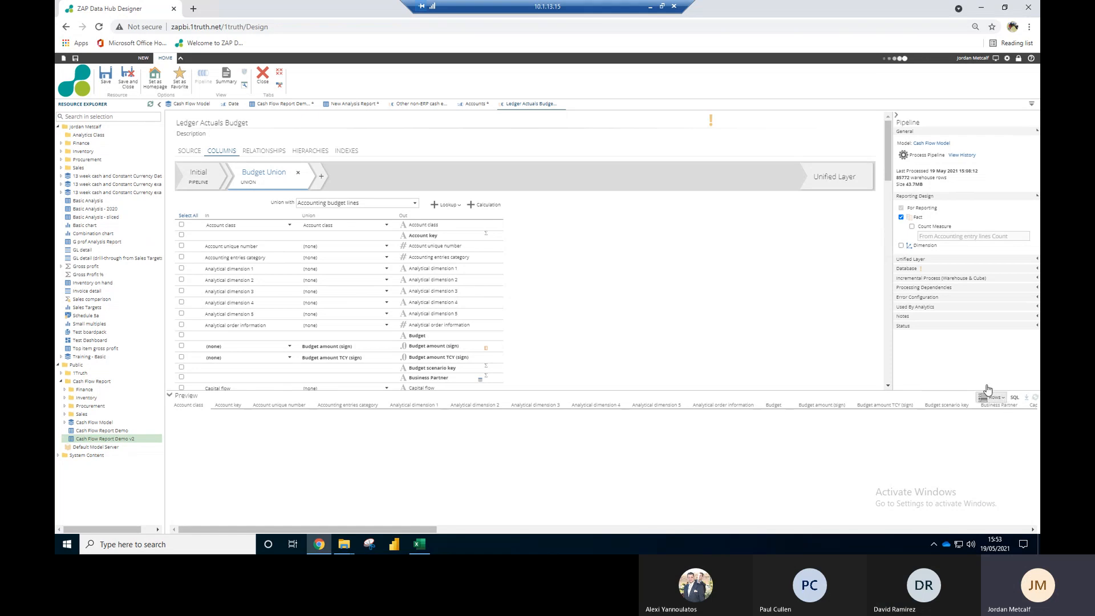
pyautogui.click(982, 396)
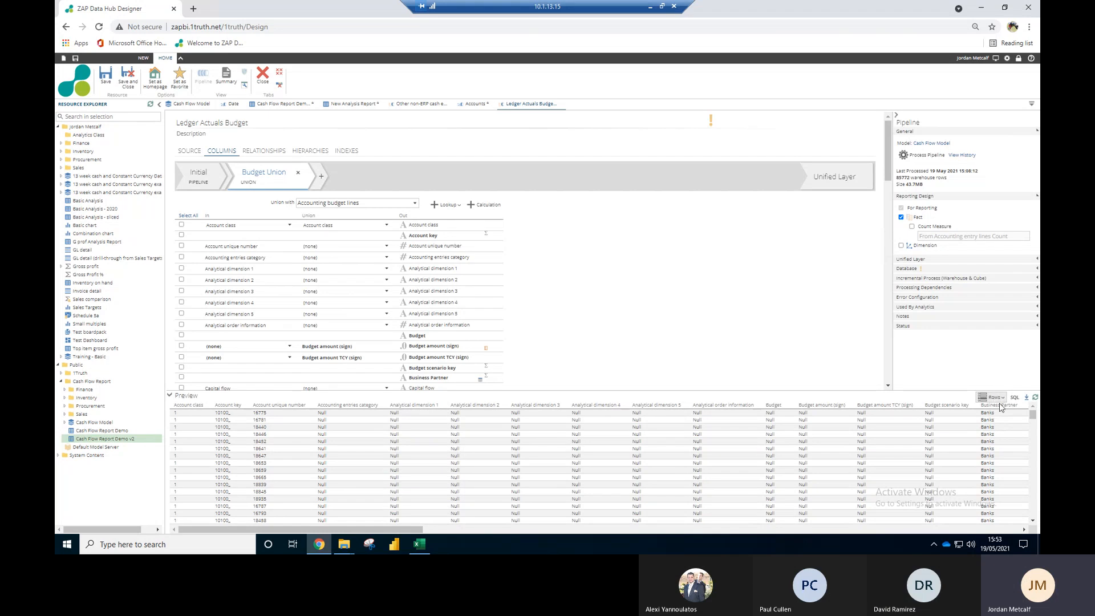
# Step: Set the preview row limit to 2501 and apply it
pyautogui.click(1001, 399)
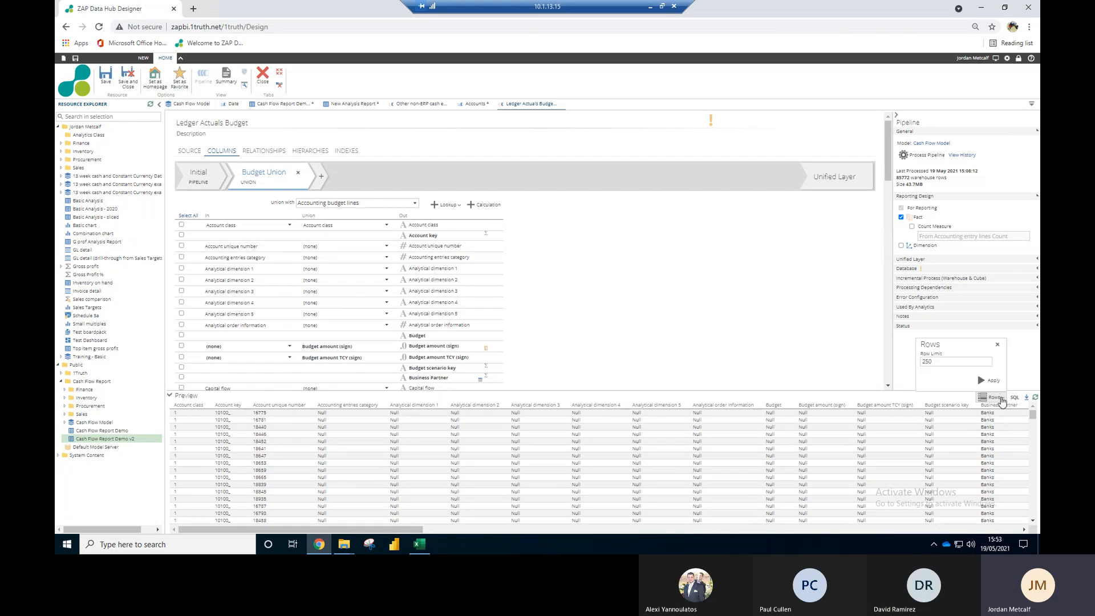
pyautogui.click(1001, 401)
pyautogui.click(1001, 401)
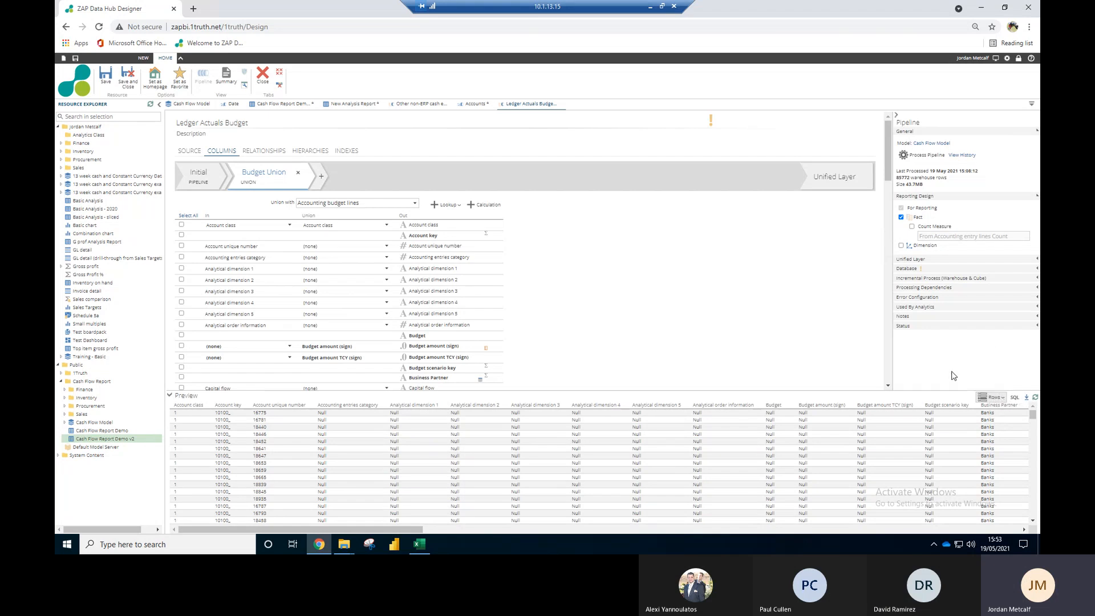
pyautogui.doubleClick(950, 363)
pyautogui.write('2501')
pyautogui.press('Return')
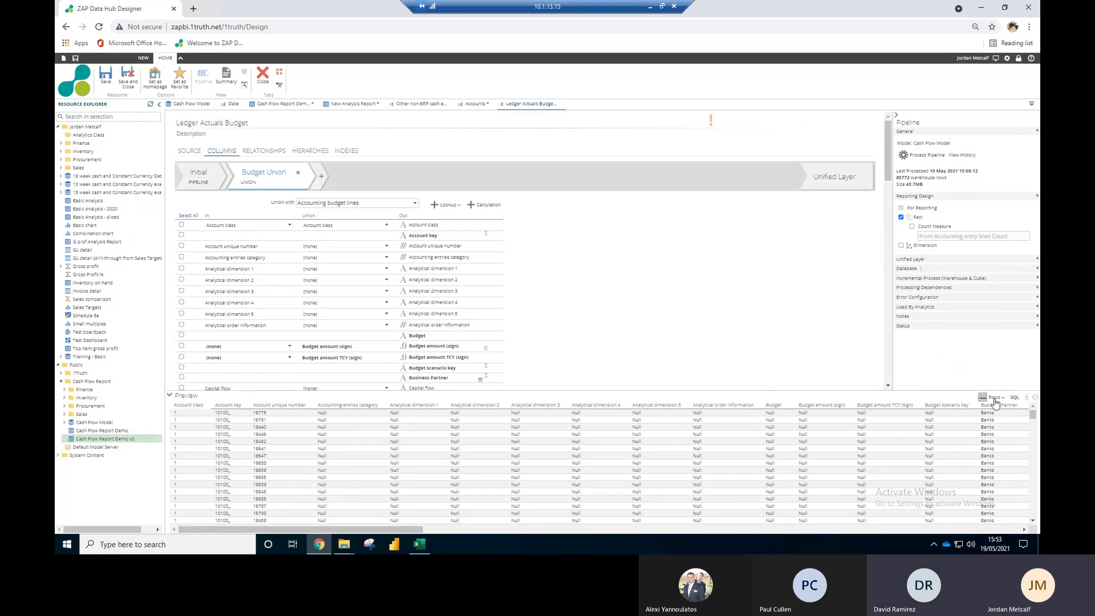
# Step: Reopen the preview row limit setting and try to change its value again
pyautogui.click(995, 397)
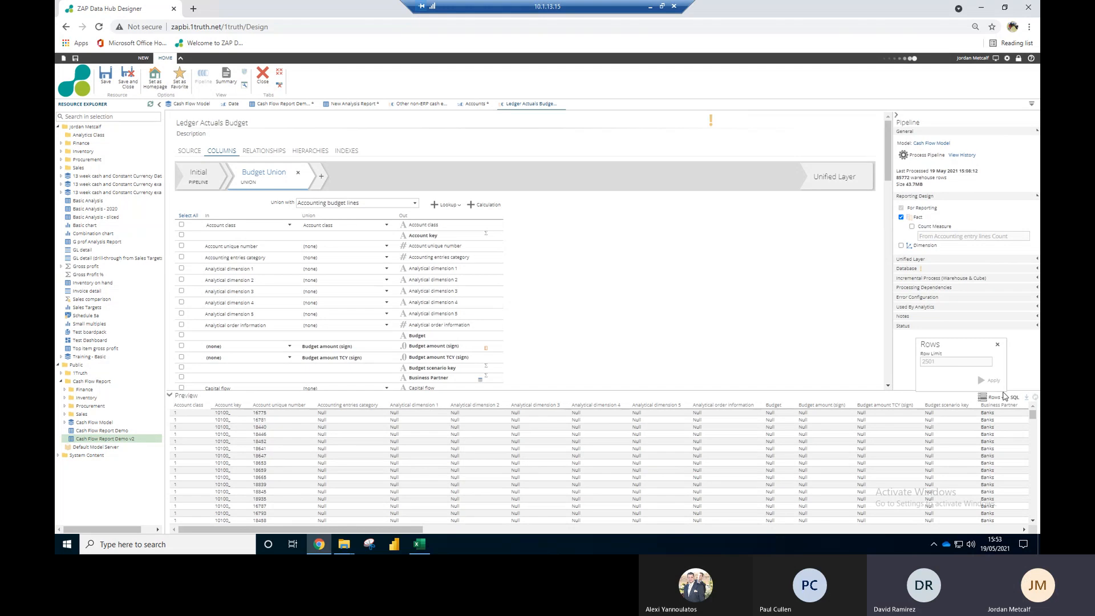
pyautogui.doubleClick(933, 362)
pyautogui.press('BackSpace')
pyautogui.click(1001, 399)
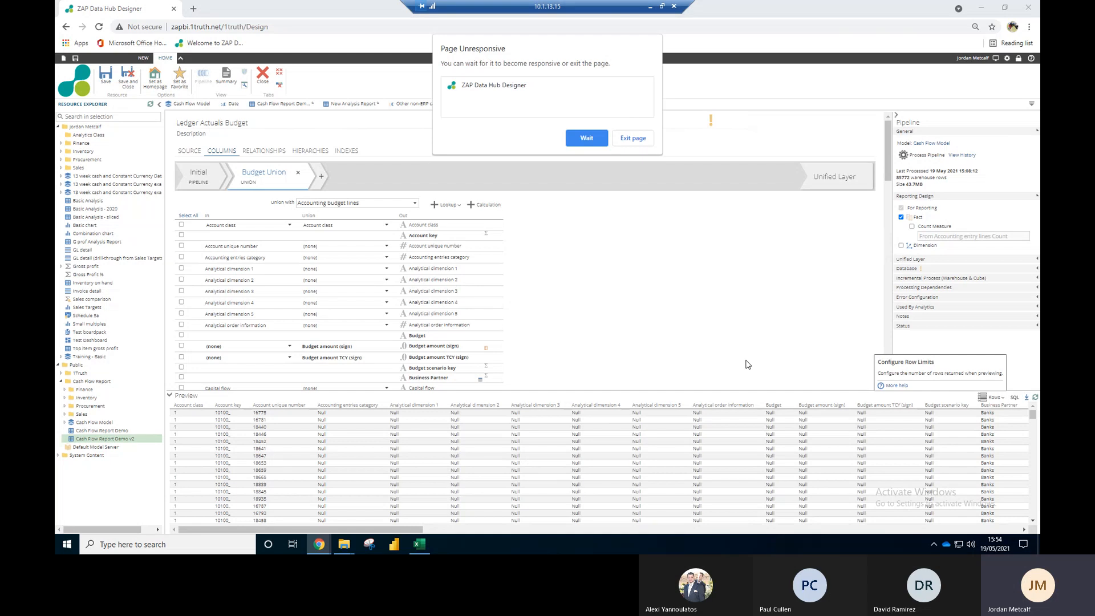
# Step: Keep waiting for the unresponsive page and open the downloaded Ledger Actuals Budget preview archive
pyautogui.click(586, 139)
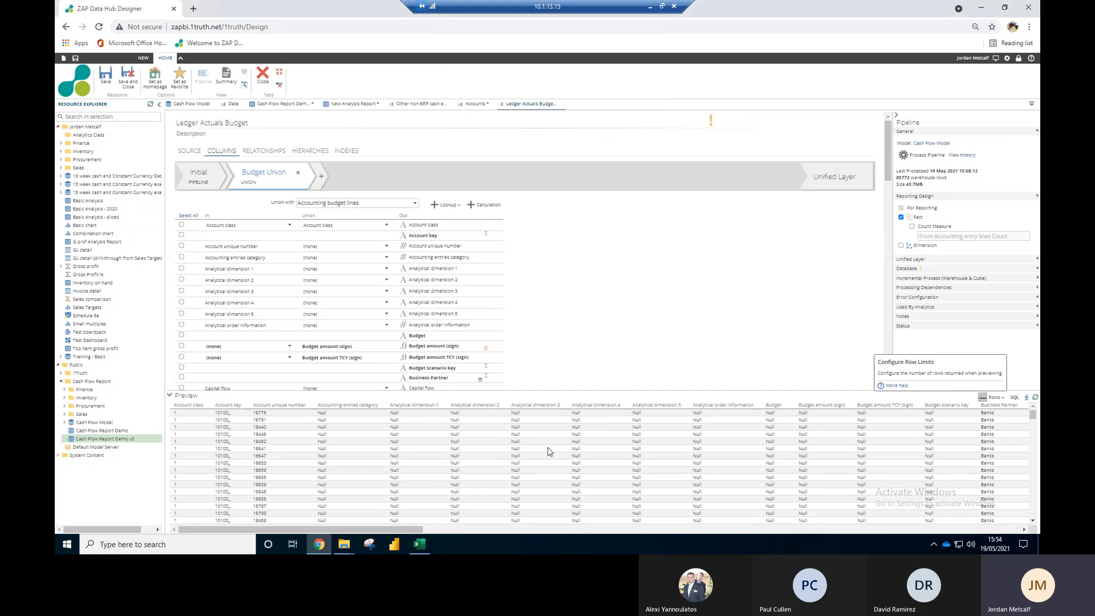
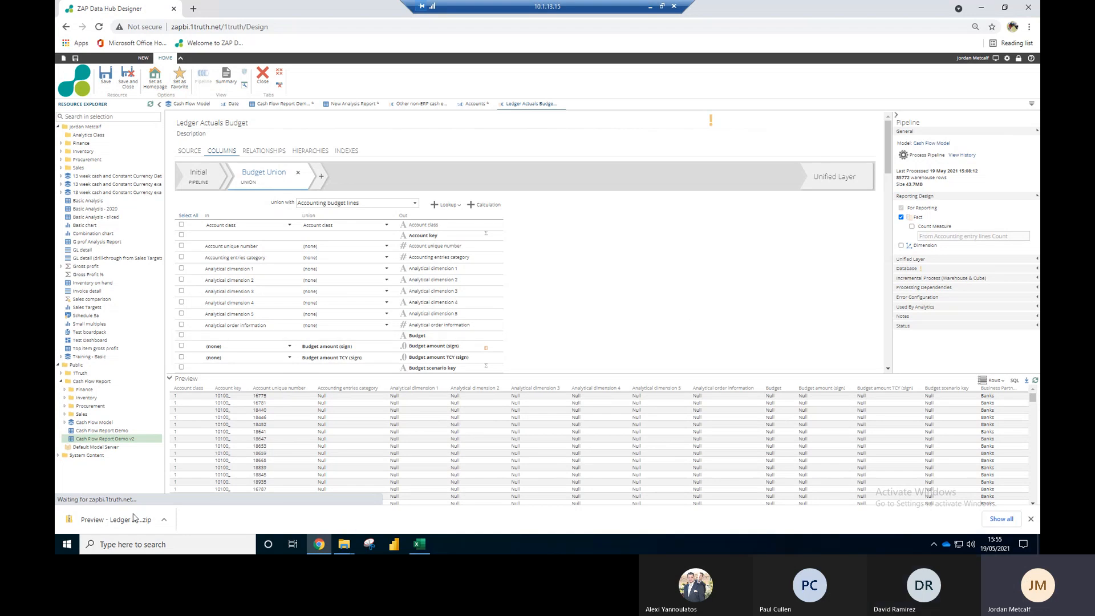
pyautogui.click(108, 520)
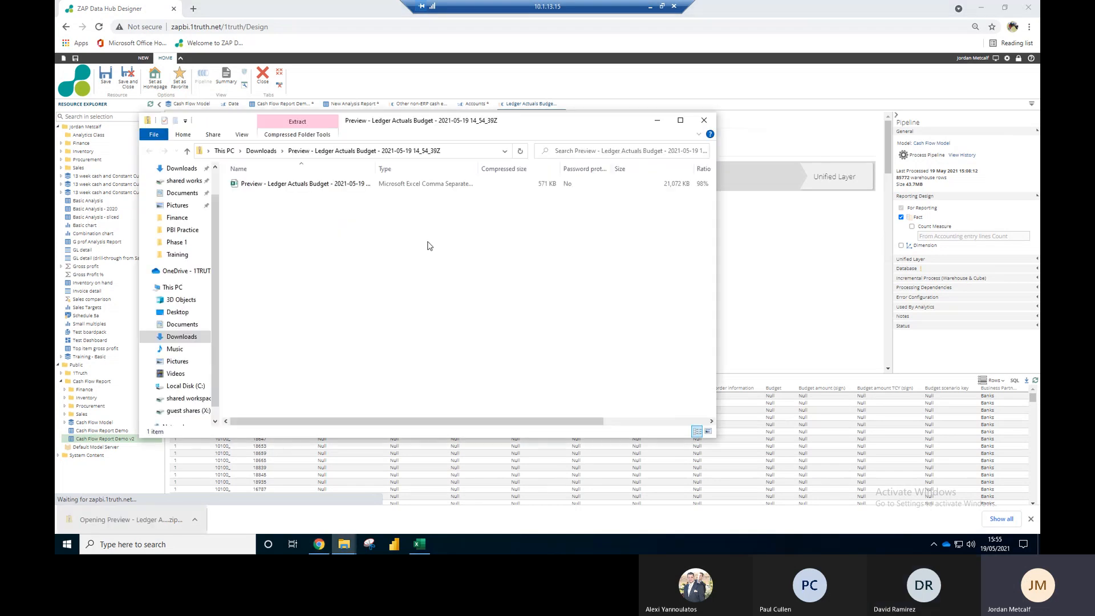
# Step: Open the Ledger Actuals Budget preview CSV file from the downloaded archive in Excel
pyautogui.click(322, 183)
pyautogui.doubleClick(322, 183)
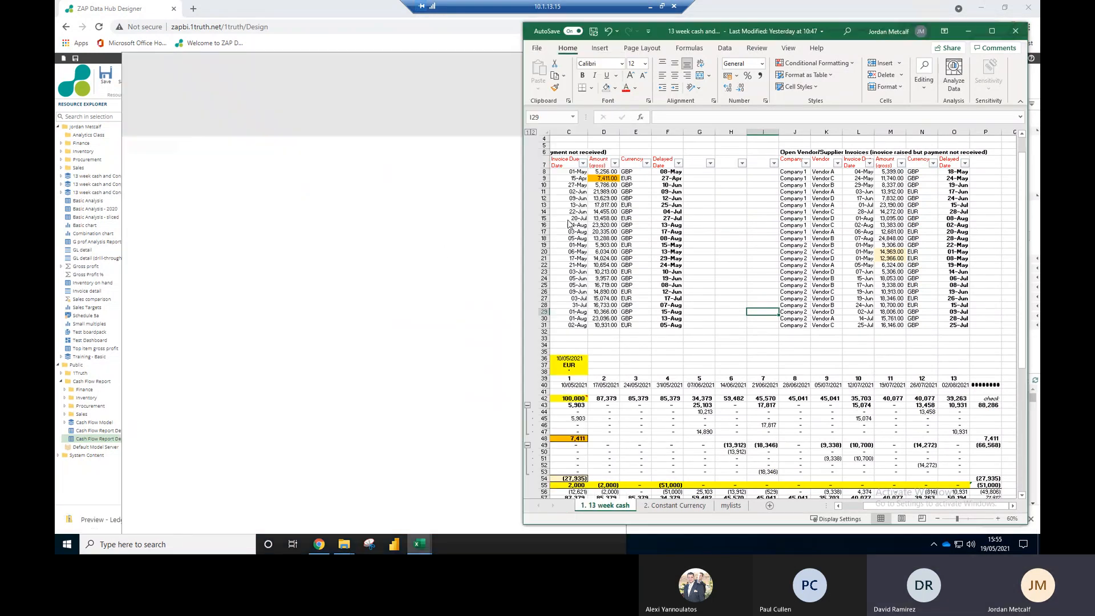
pyautogui.click(397, 256)
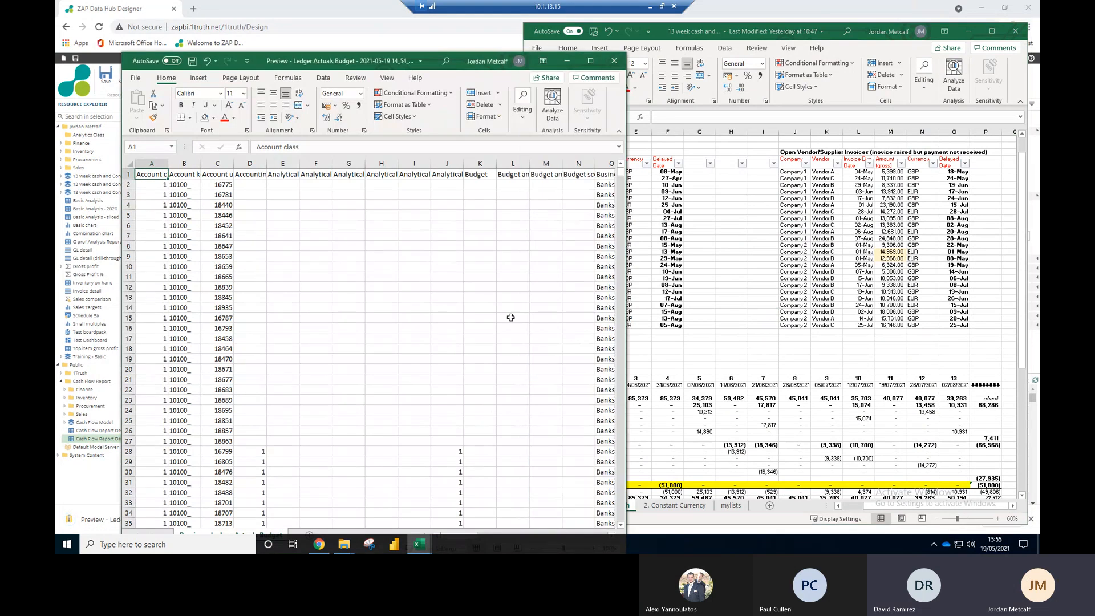
pyautogui.moveTo(469, 62); pyautogui.dragTo(449, 25)
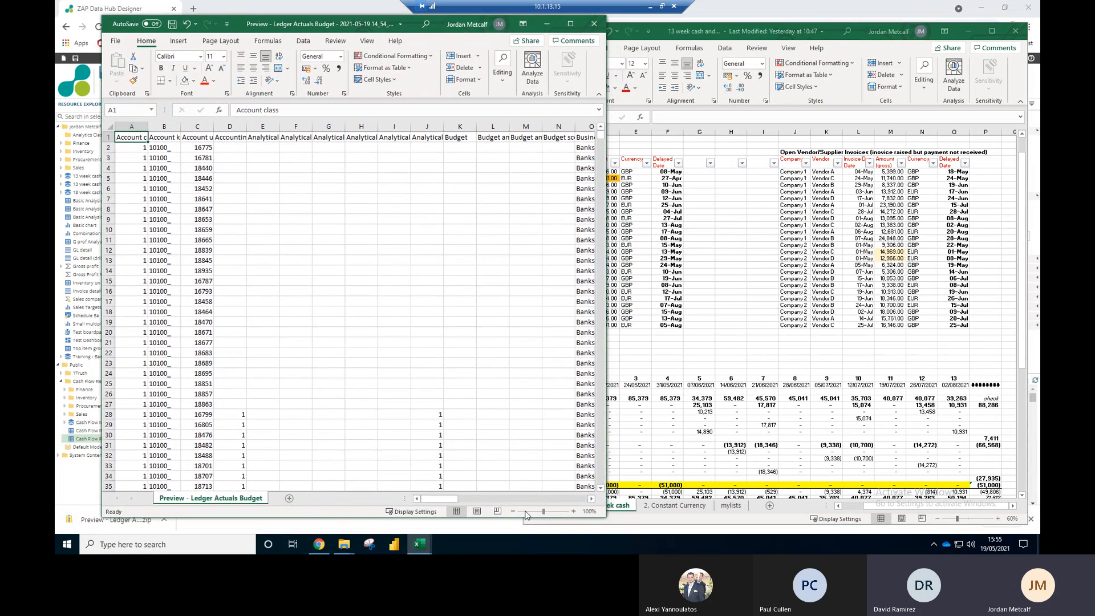
pyautogui.click(510, 511)
pyautogui.click(510, 511)
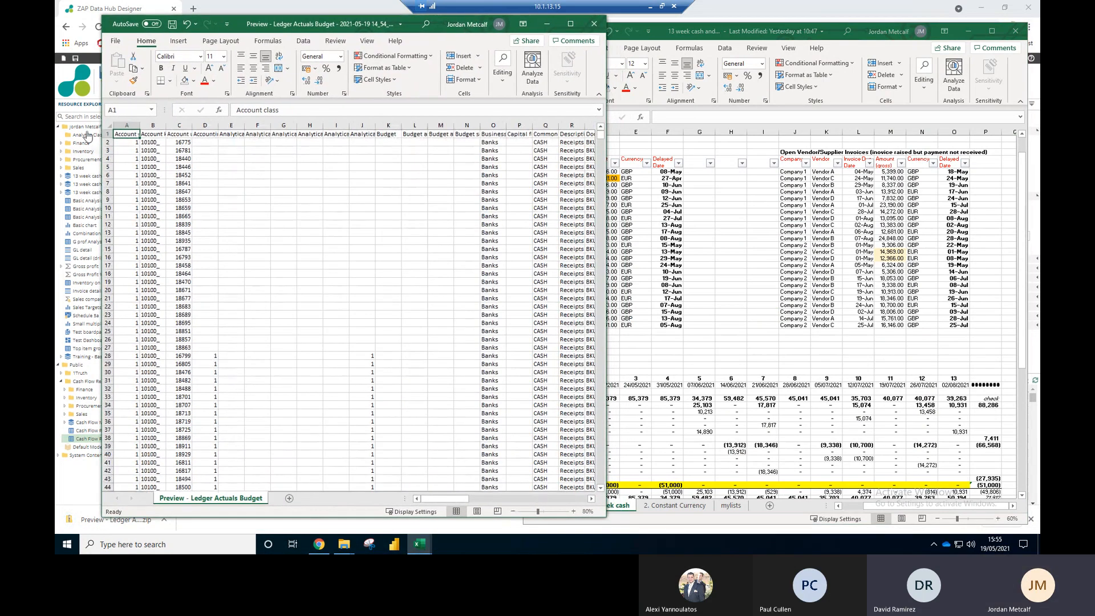
# Step: Copy the header row and the first two data rows of the ledger preview, rows 1 to 3
pyautogui.moveTo(107, 142); pyautogui.dragTo(107, 150)
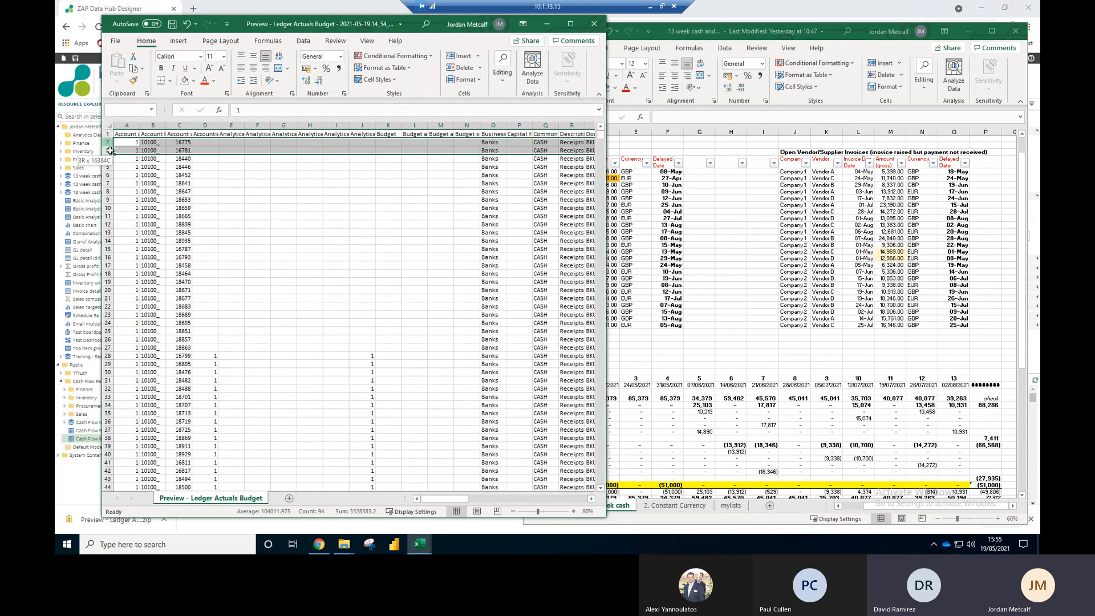
pyautogui.rightClick(178, 144)
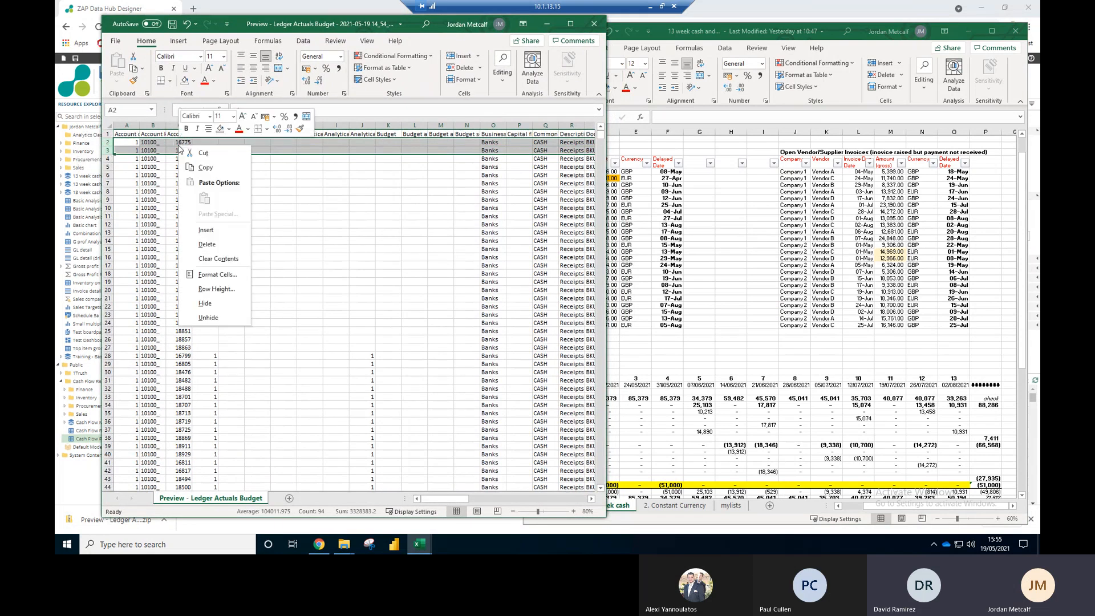
pyautogui.click(108, 152)
pyautogui.moveTo(107, 150); pyautogui.dragTo(107, 134)
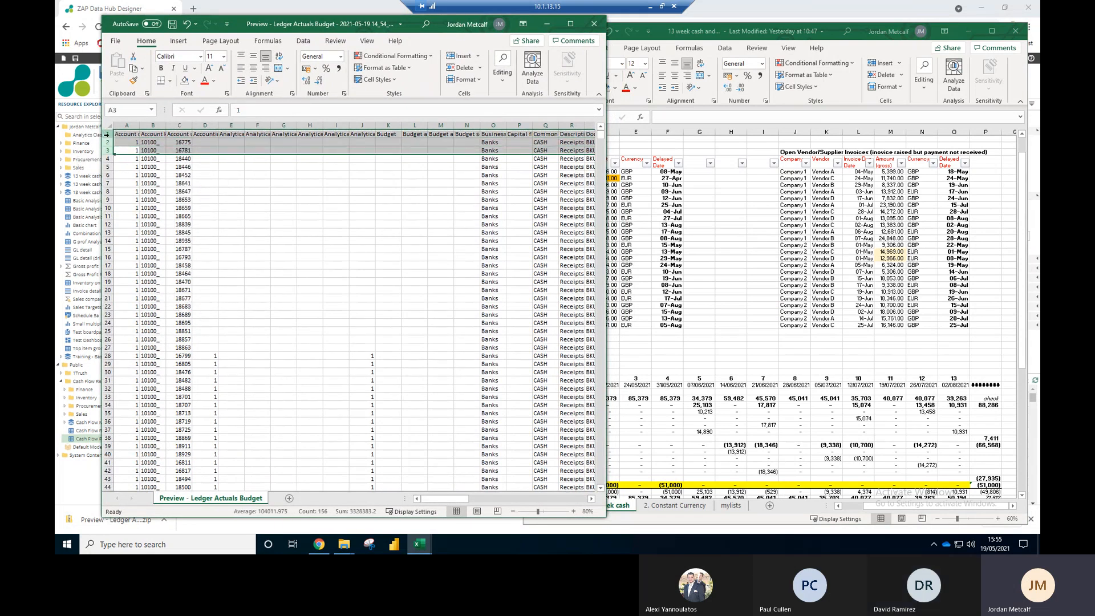
pyautogui.rightClick(109, 134)
pyautogui.click(131, 155)
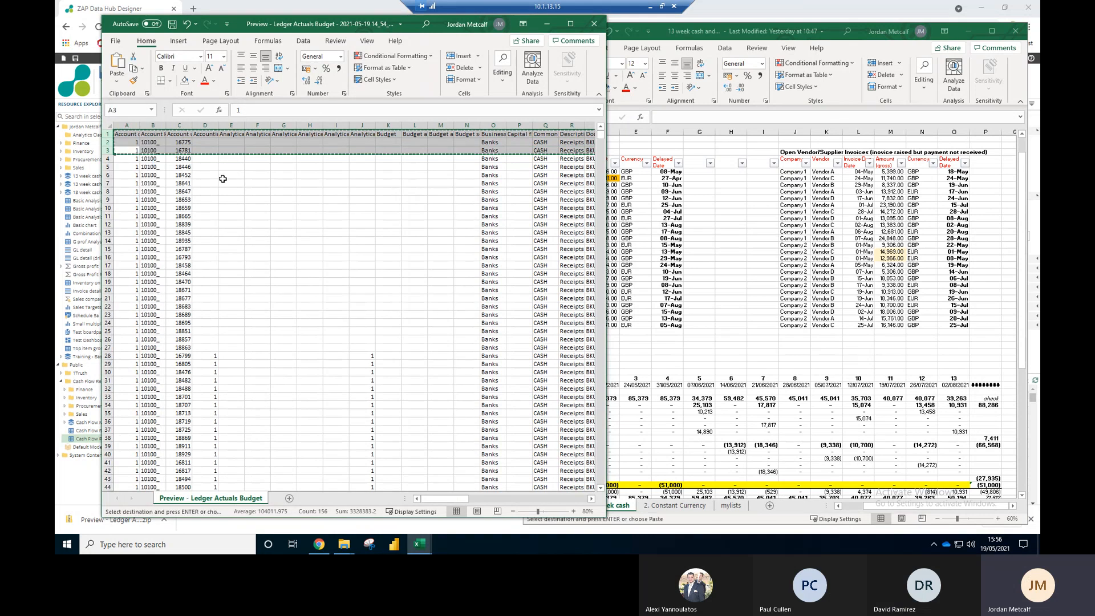
# Step: Open the Cash flow model new data workbook from the Finance folder in ZAP Examples
pyautogui.click(422, 543)
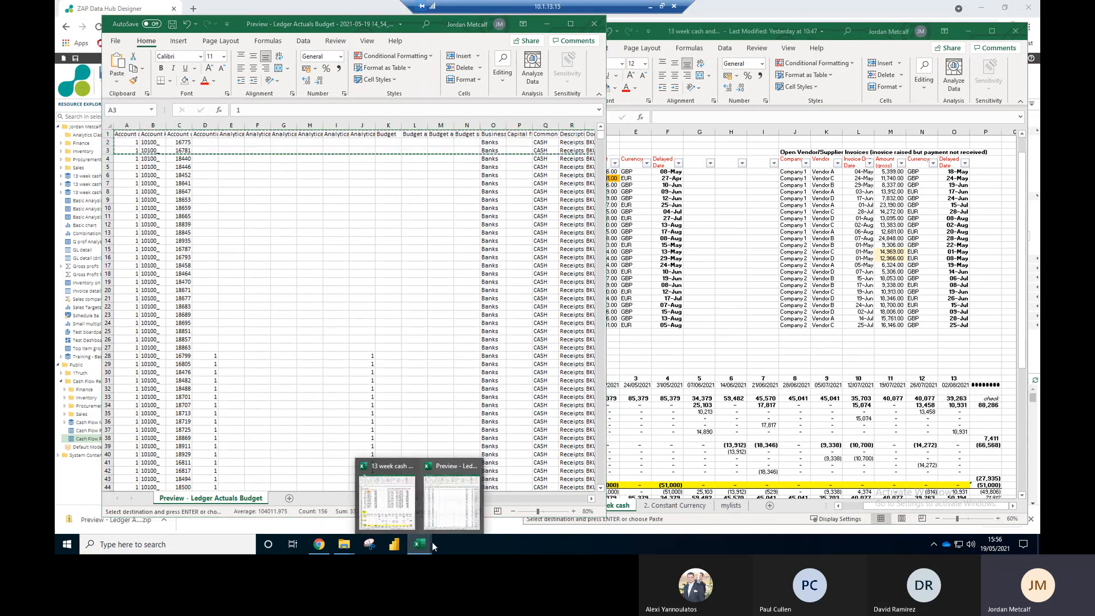
pyautogui.moveTo(344, 543)
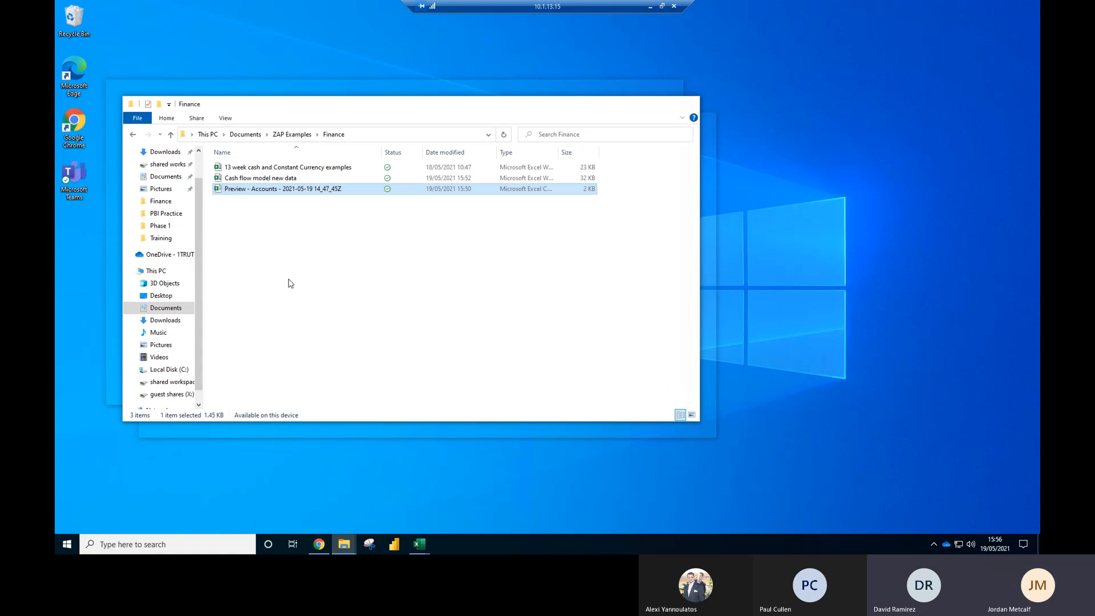
pyautogui.click(350, 475)
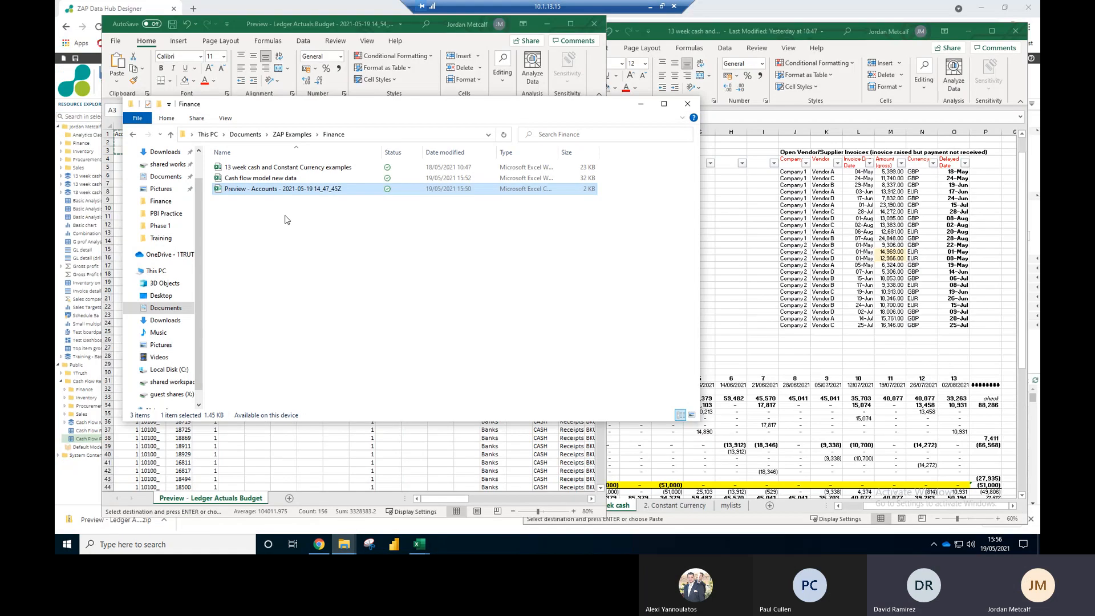
pyautogui.doubleClick(260, 179)
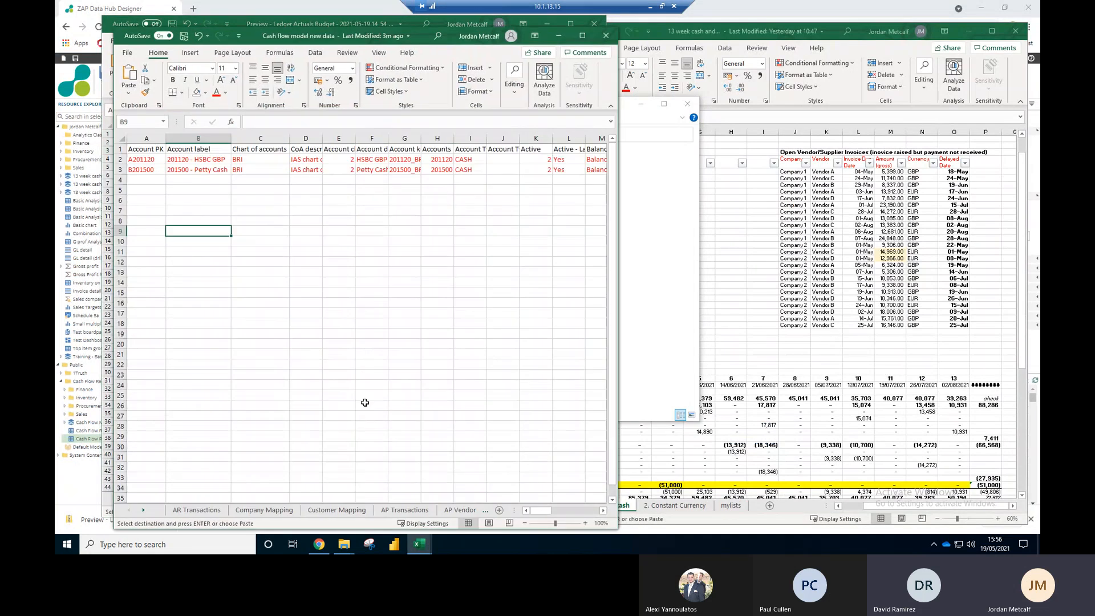
pyautogui.click(140, 176)
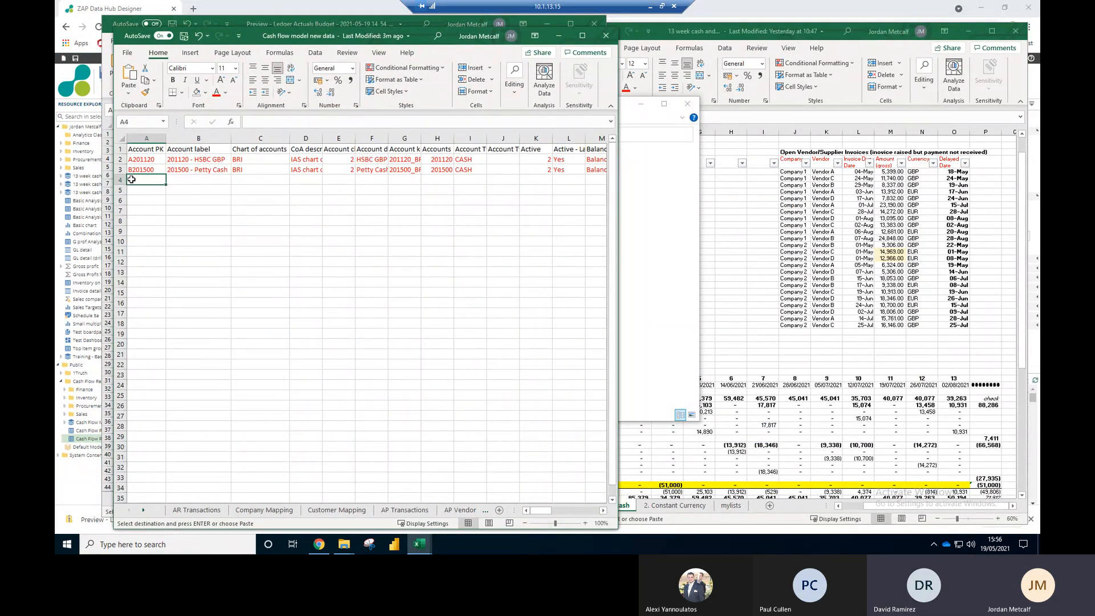
# Step: Add a new worksheet to the Cash flow model new data workbook and name it Bank Trans
pyautogui.click(500, 510)
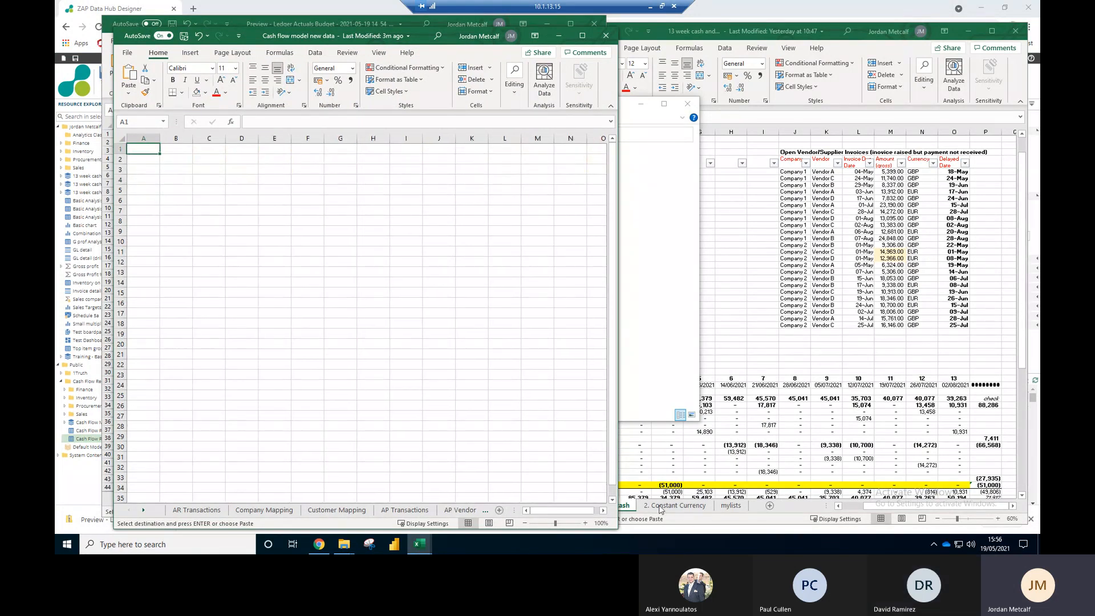
pyautogui.moveTo(619, 467); pyautogui.dragTo(952, 471)
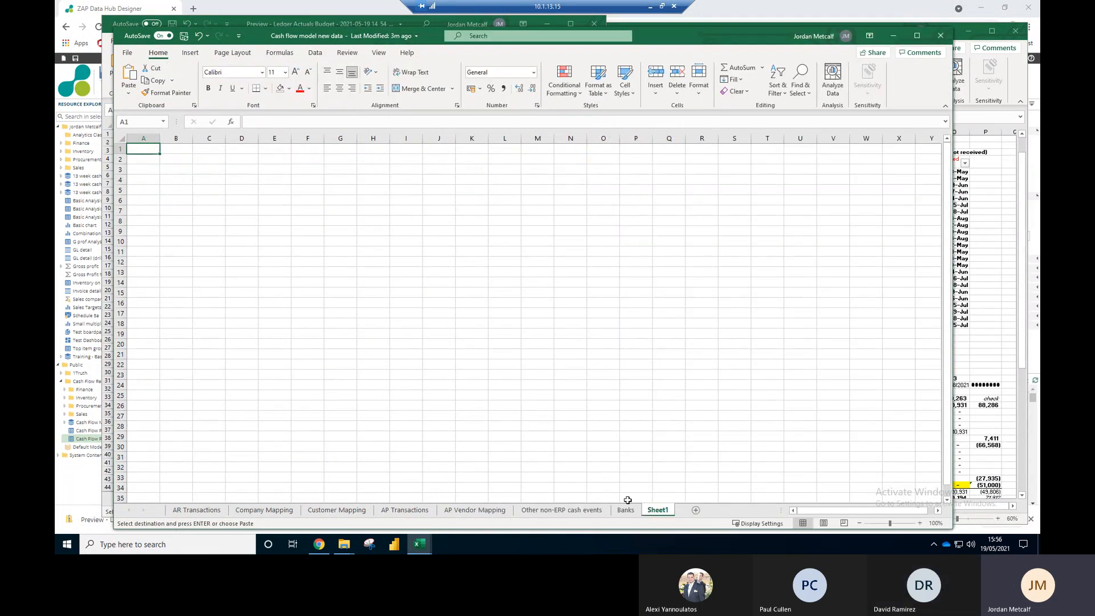
pyautogui.doubleClick(655, 510)
pyautogui.write('Bank')
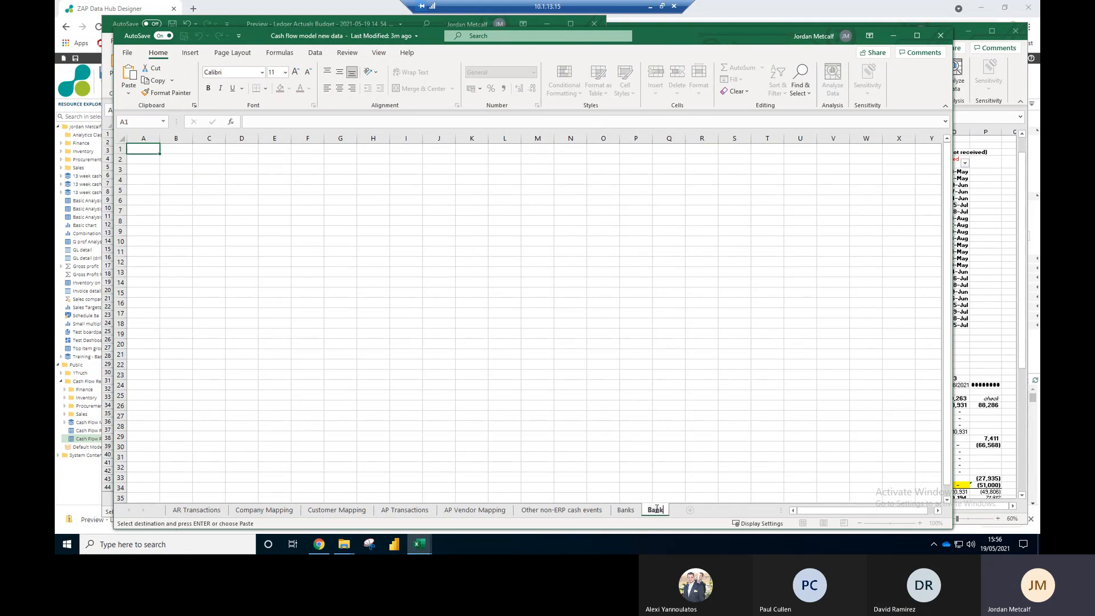
pyautogui.write(' Trans')
pyautogui.press('Return')
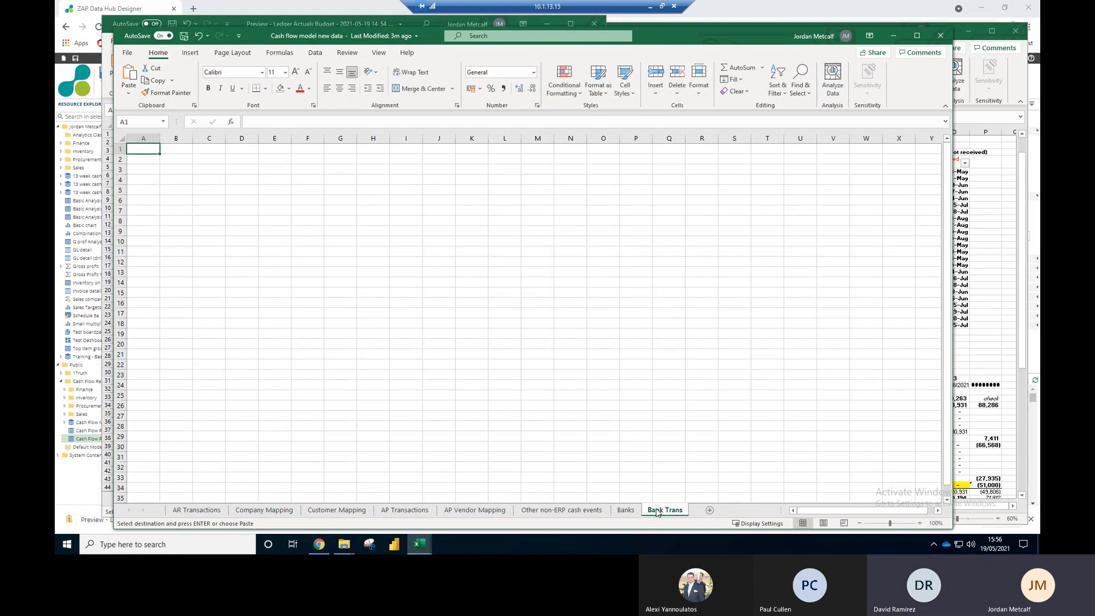
# Step: Paste the copied ledger rows at A1 of Bank Trans and widen the Account class and Account key columns
pyautogui.hotkey('ctrl', 'v')
pyautogui.click(247, 220)
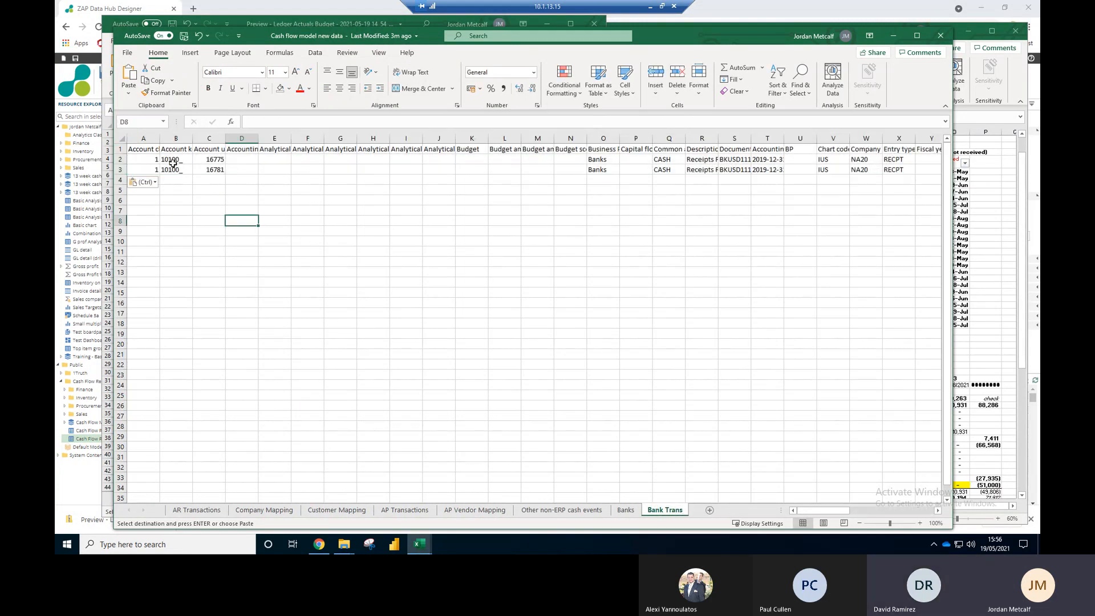
pyautogui.moveTo(160, 138); pyautogui.dragTo(223, 137)
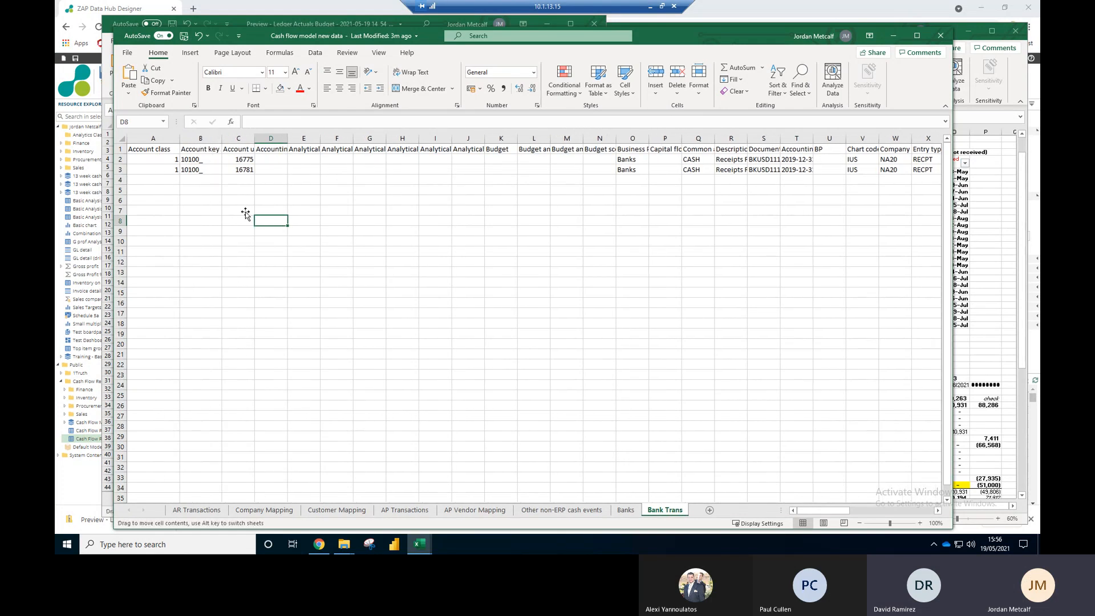
pyautogui.click(203, 157)
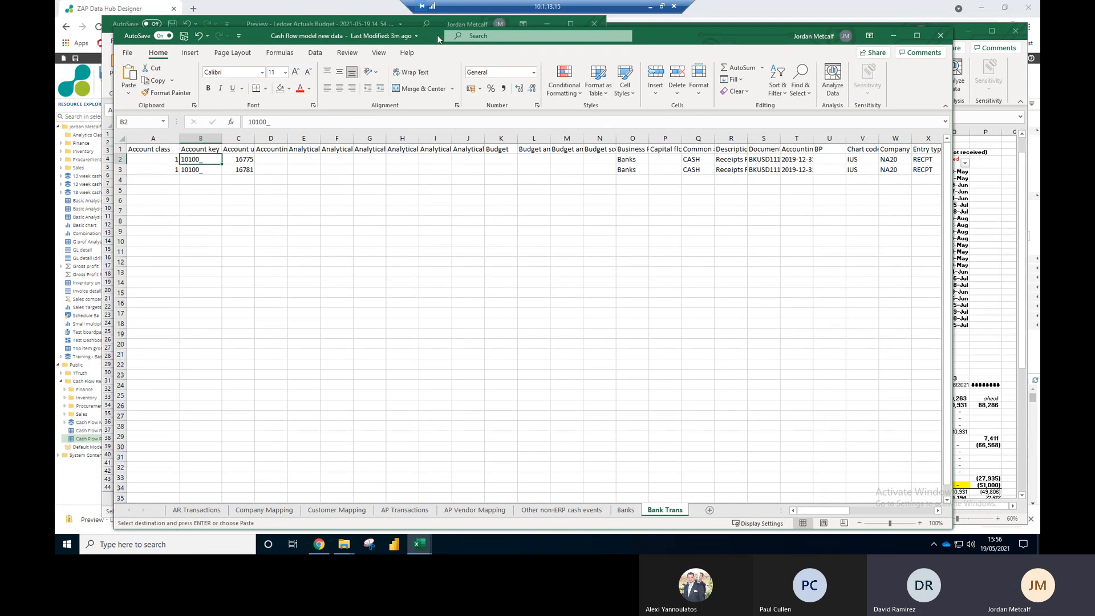
# Step: Close the Ledger Actuals Budget preview workbook without keeping the copied data on the clipboard
pyautogui.moveTo(441, 33); pyautogui.dragTo(480, 57)
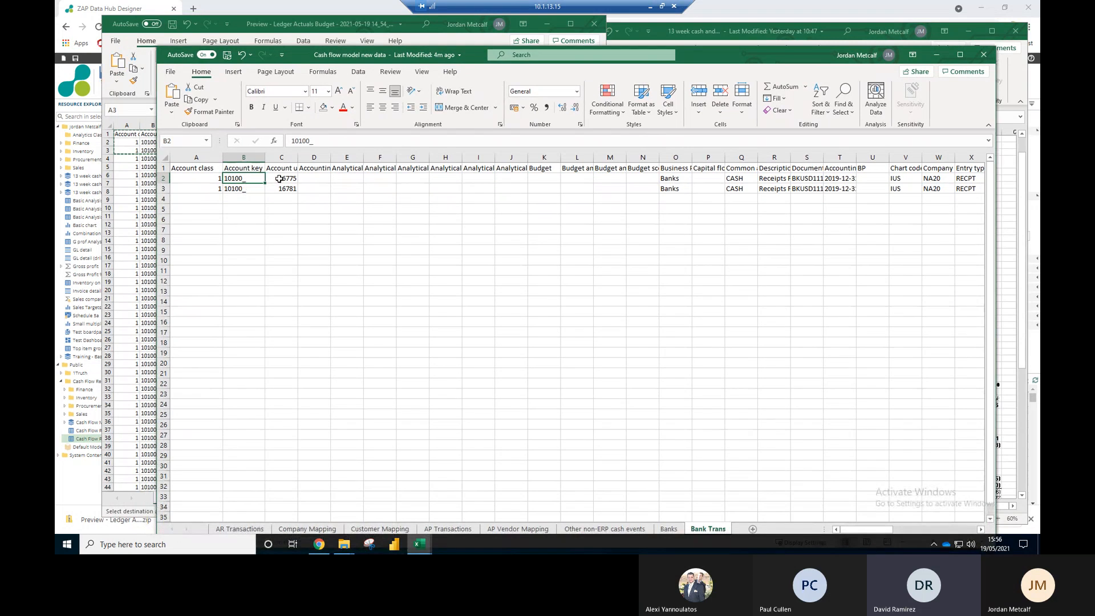
pyautogui.click(575, 46)
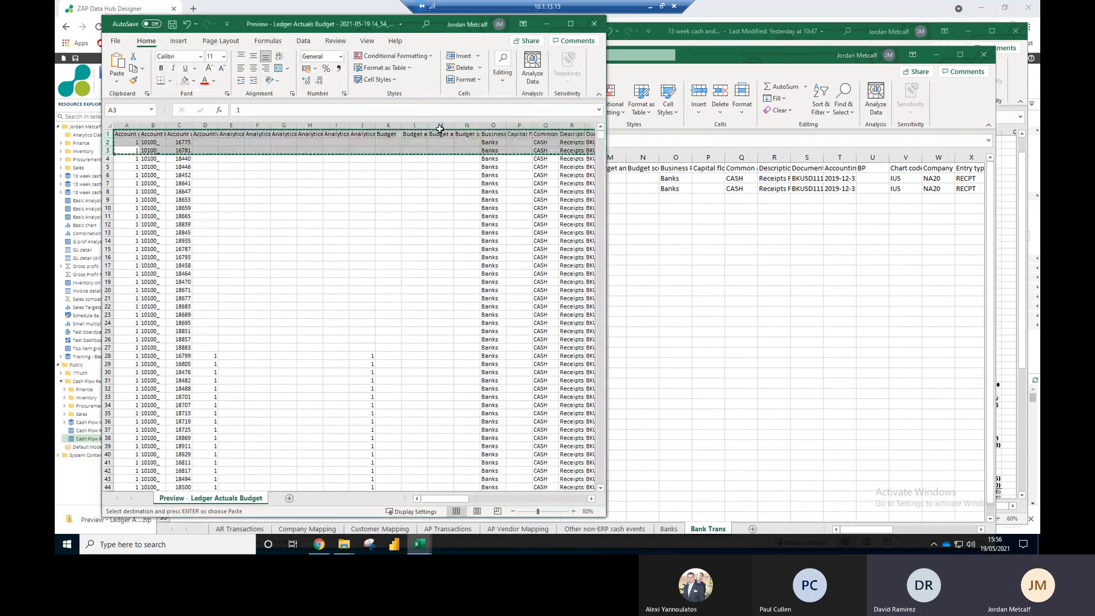
pyautogui.click(593, 25)
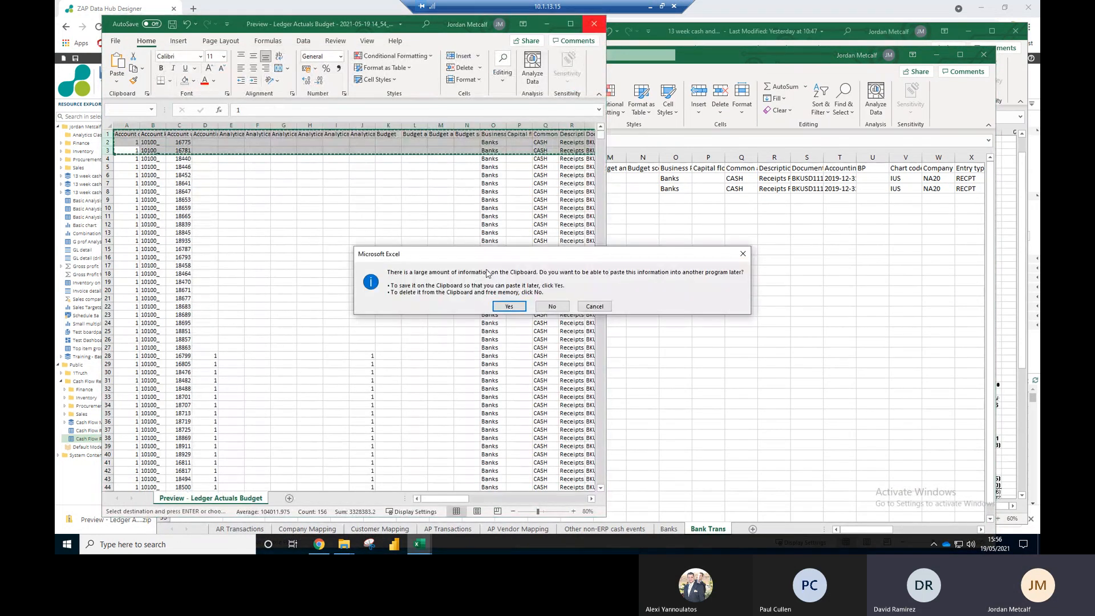
pyautogui.click(573, 308)
pyautogui.click(339, 209)
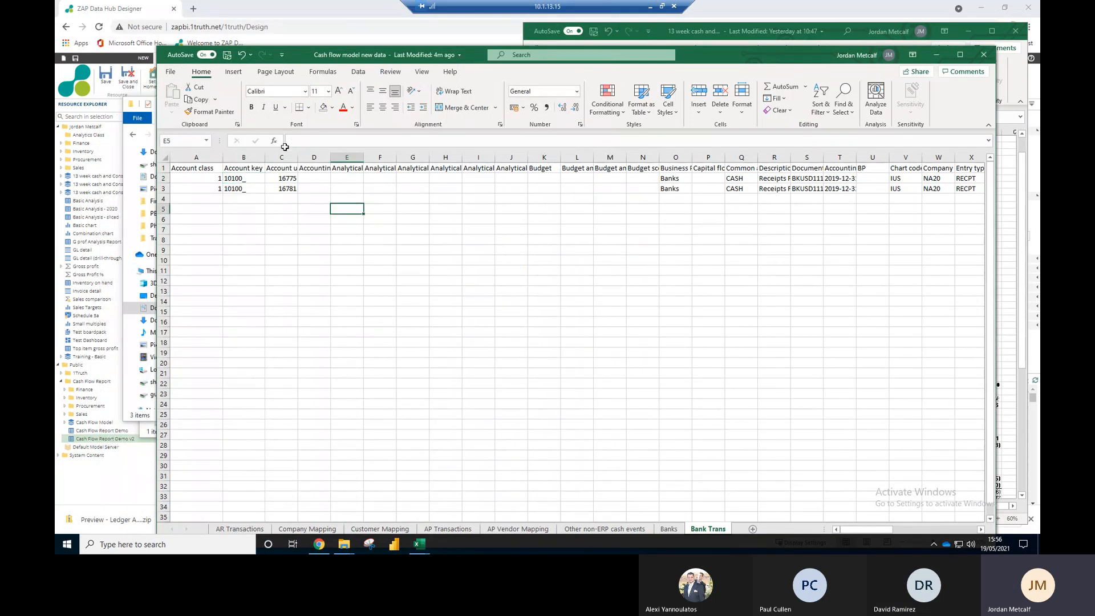
pyautogui.moveTo(351, 42); pyautogui.dragTo(378, 23)
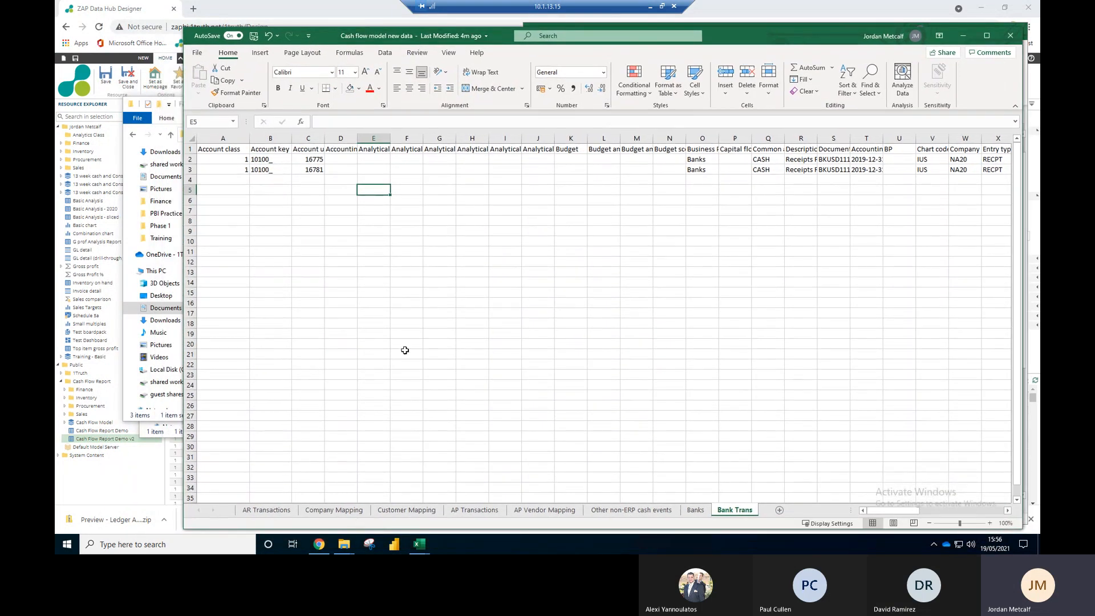
# Step: Switch to ZAP Data Hub and examine the Ledger Actuals Budget column mappings in the Budget Union and Unified Layer steps
pyautogui.moveTo(415, 548)
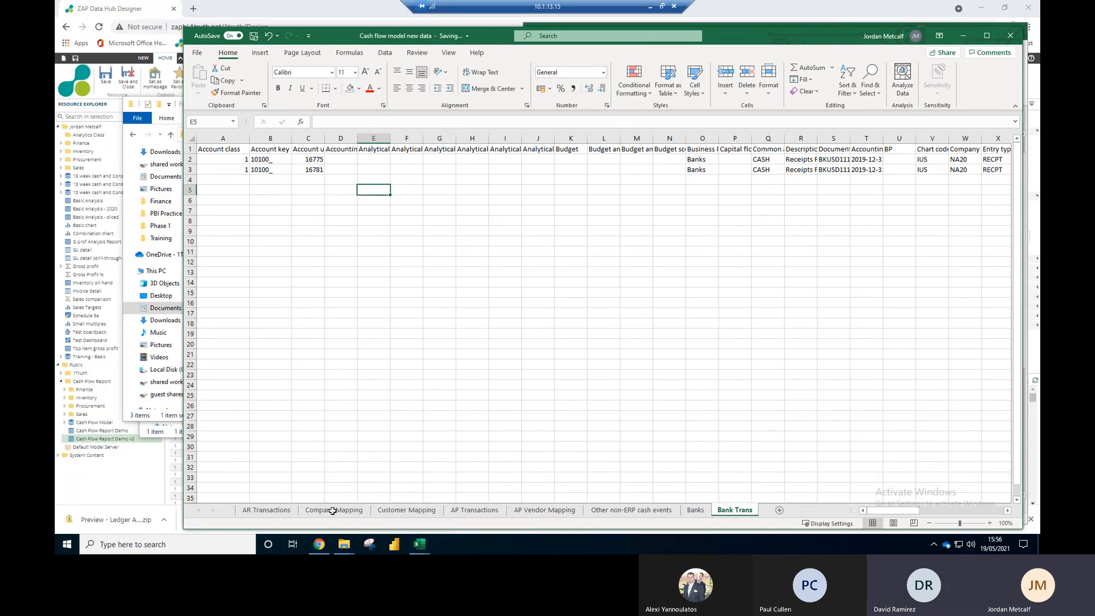
pyautogui.click(283, 159)
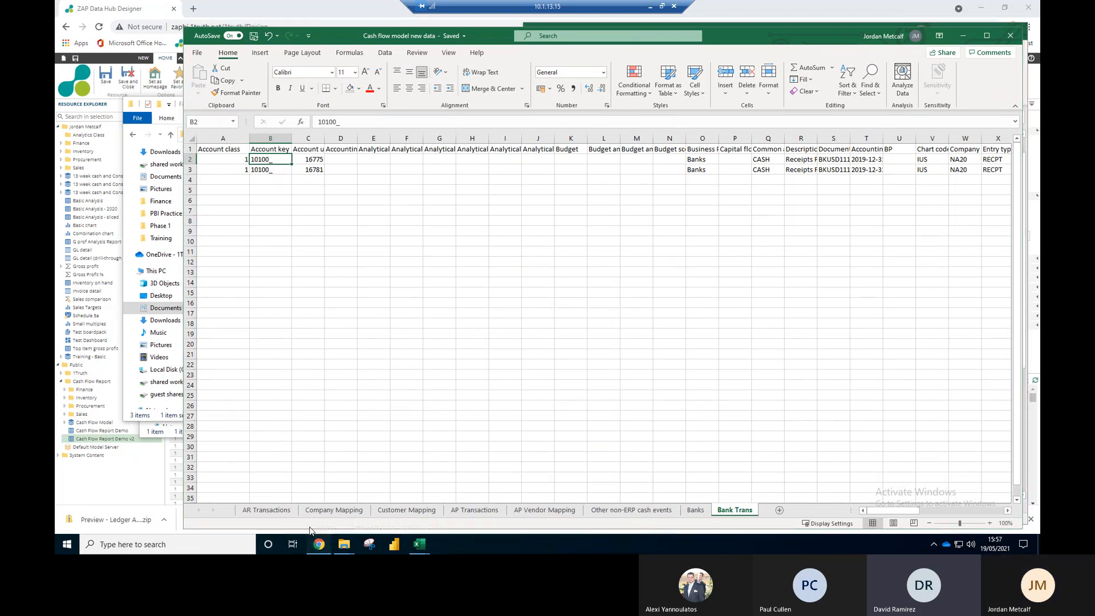
pyautogui.hotkey('alt', 'Tab')
pyautogui.click(1030, 518)
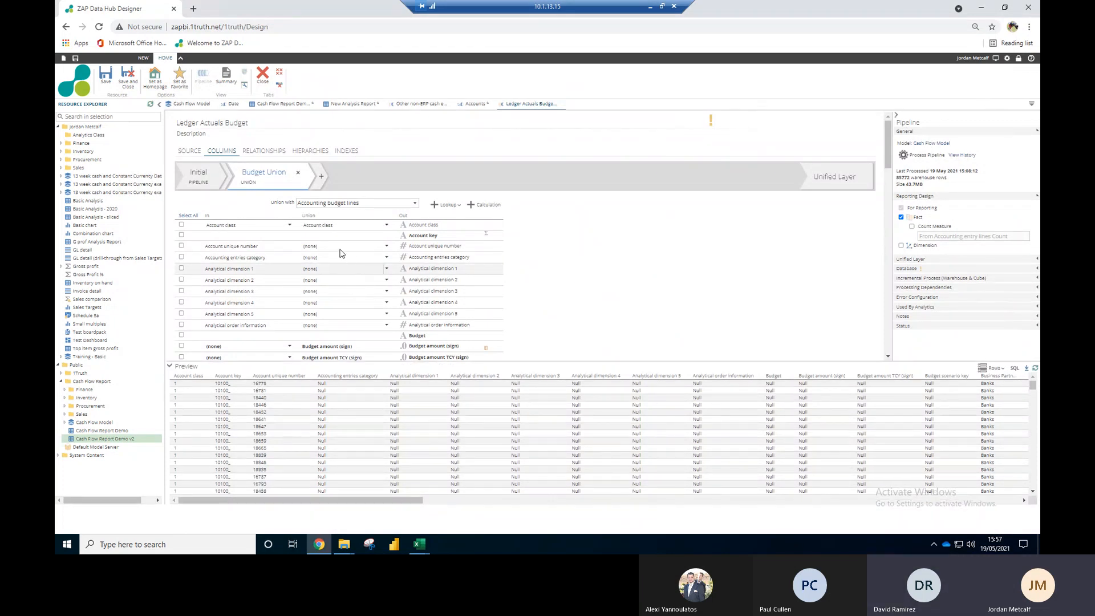
pyautogui.scroll(-1, 512, 262)
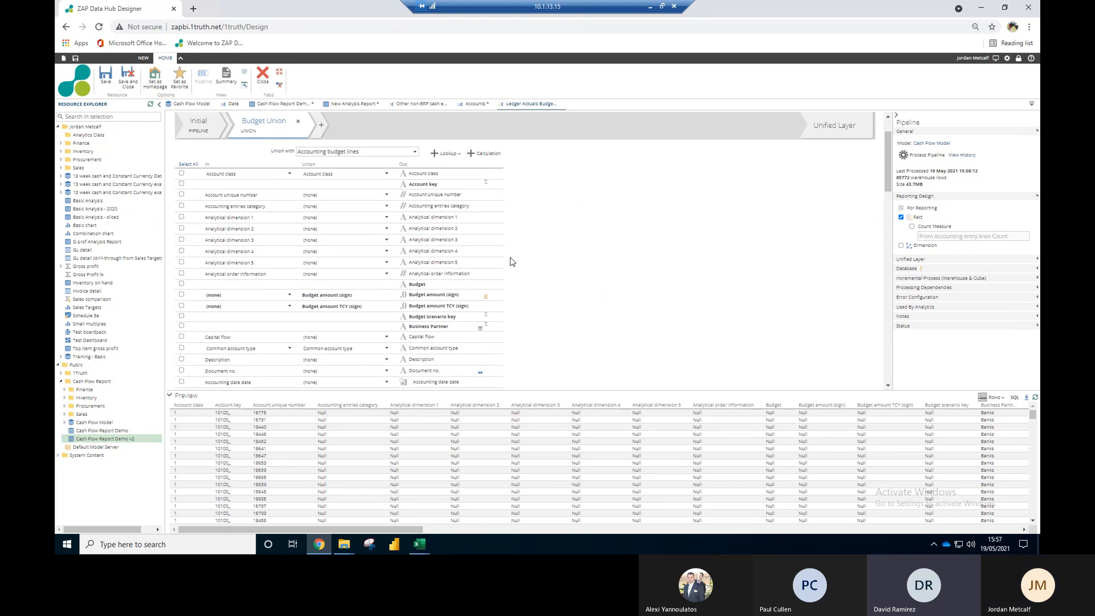
pyautogui.scroll(1, 511, 262)
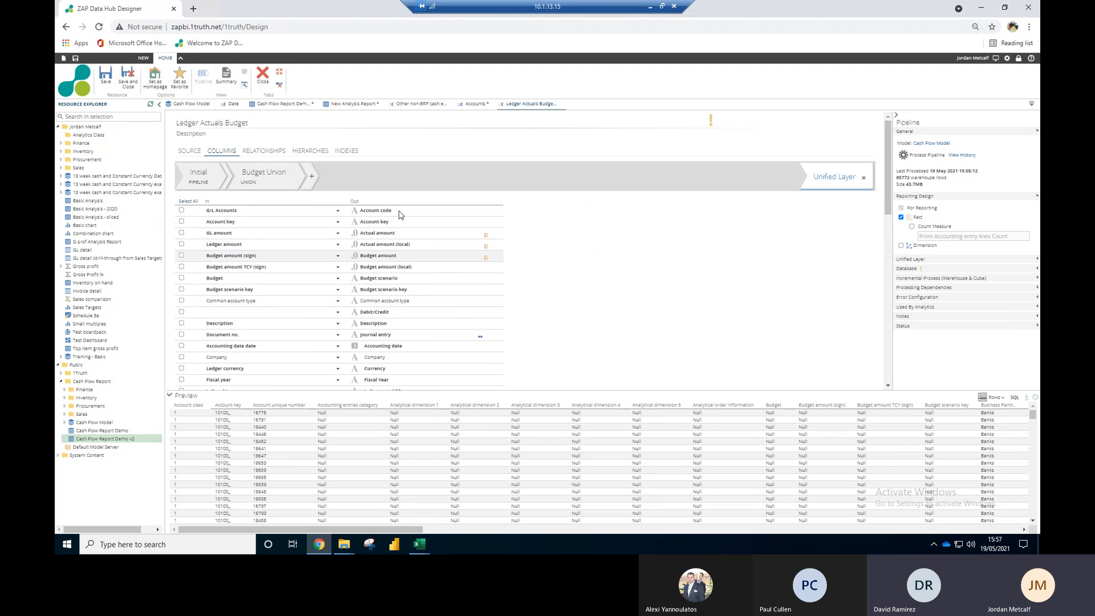
# Step: Switch back to the Bank Trans sheet of the Cash flow model new data workbook in Excel
pyautogui.moveTo(425, 546)
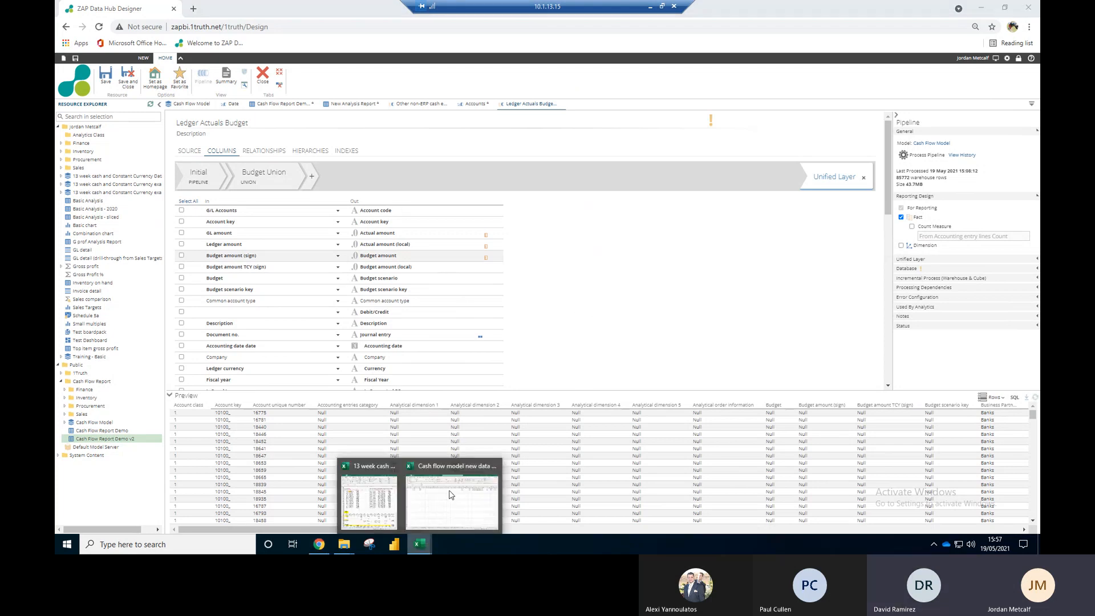
pyautogui.click(451, 495)
pyautogui.click(372, 232)
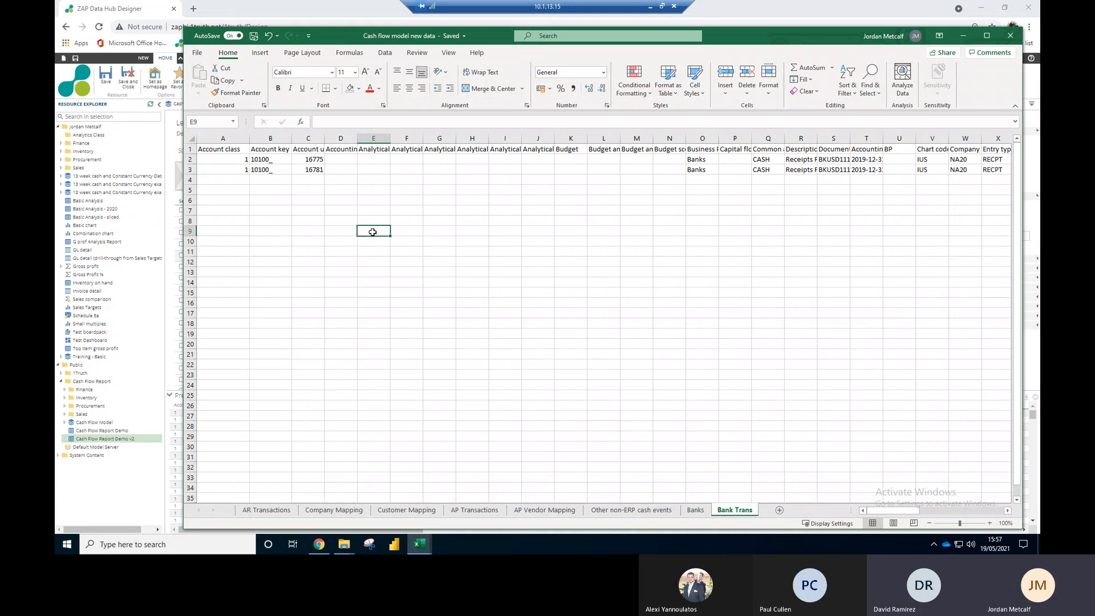
pyautogui.hotkey('ctrl', 'g')
pyautogui.write('gl')
pyautogui.click(483, 251)
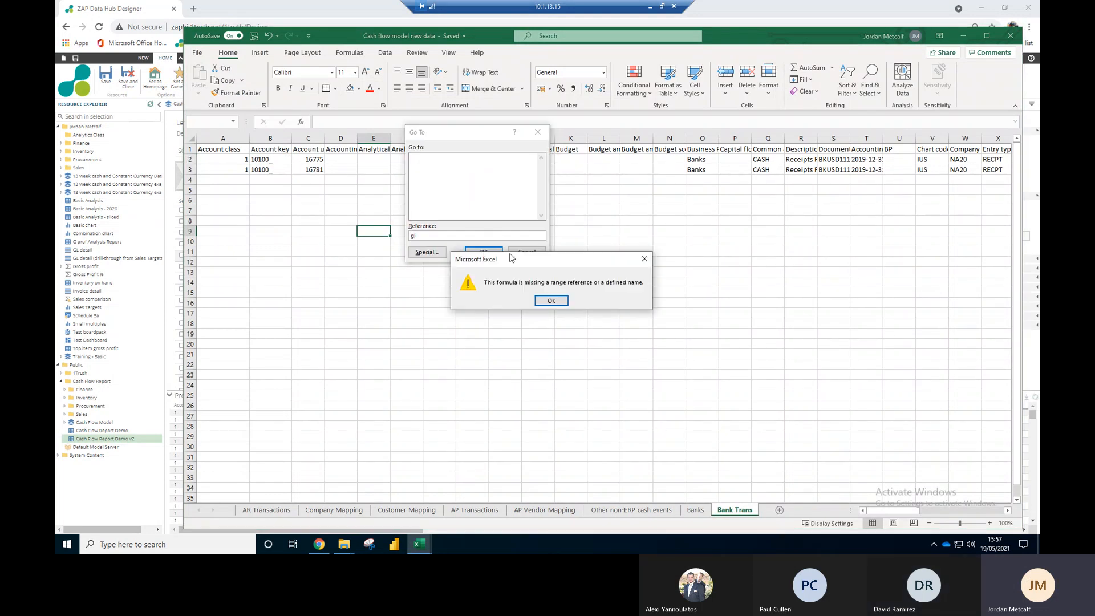
pyautogui.click(546, 302)
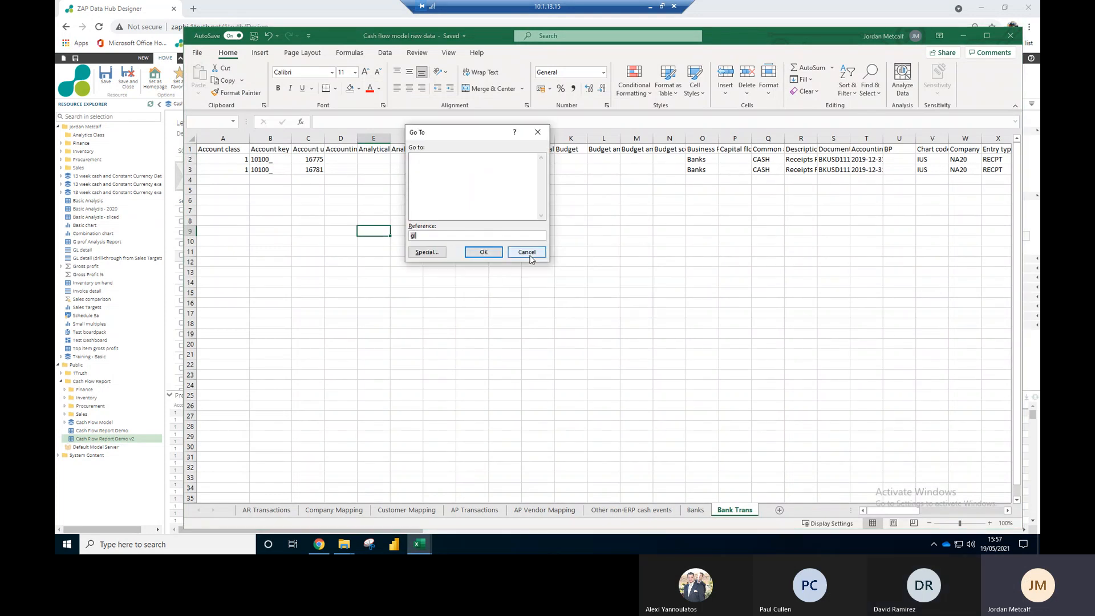
pyautogui.click(527, 252)
pyautogui.click(556, 198)
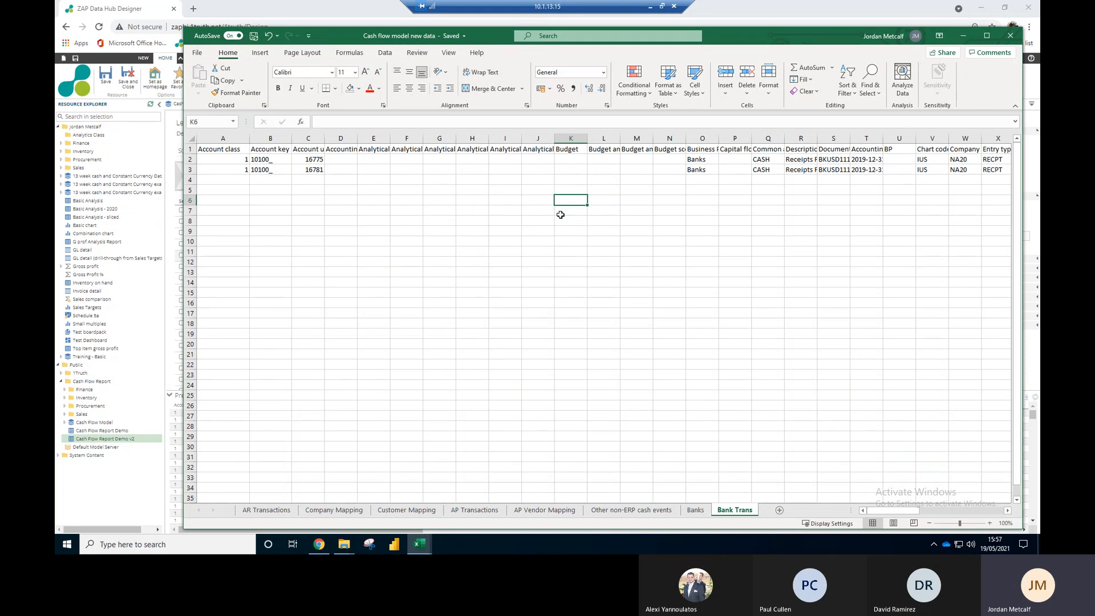
# Step: Find the G/L Accounts column in Bank Trans by searching for "g/l", and widen it to show its full heading
pyautogui.hotkey('ctrl', 'f')
pyautogui.write('ac')
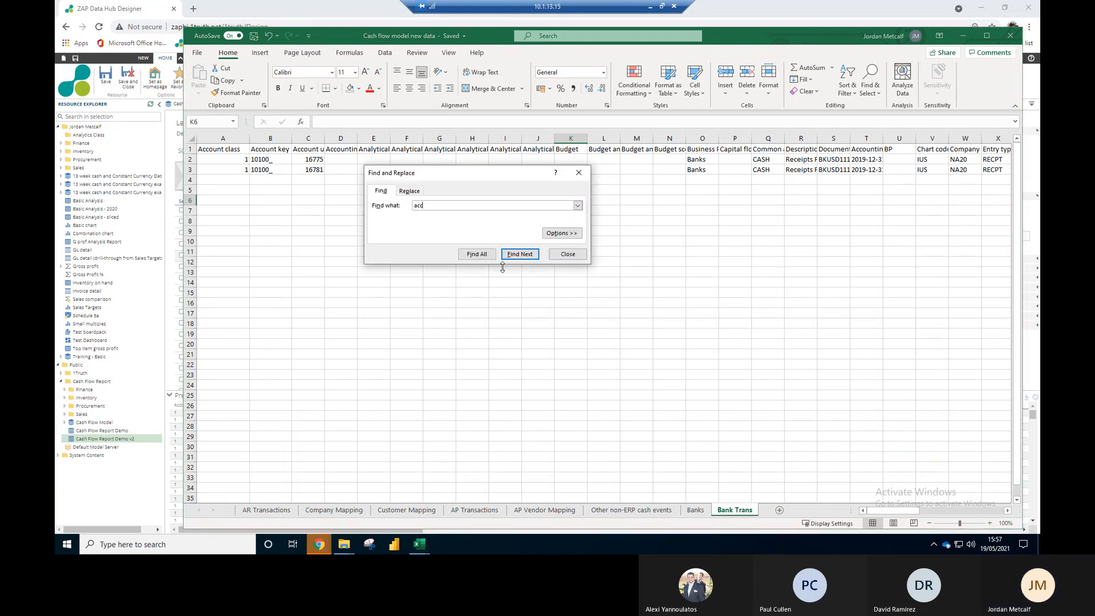
pyautogui.click(120, 482)
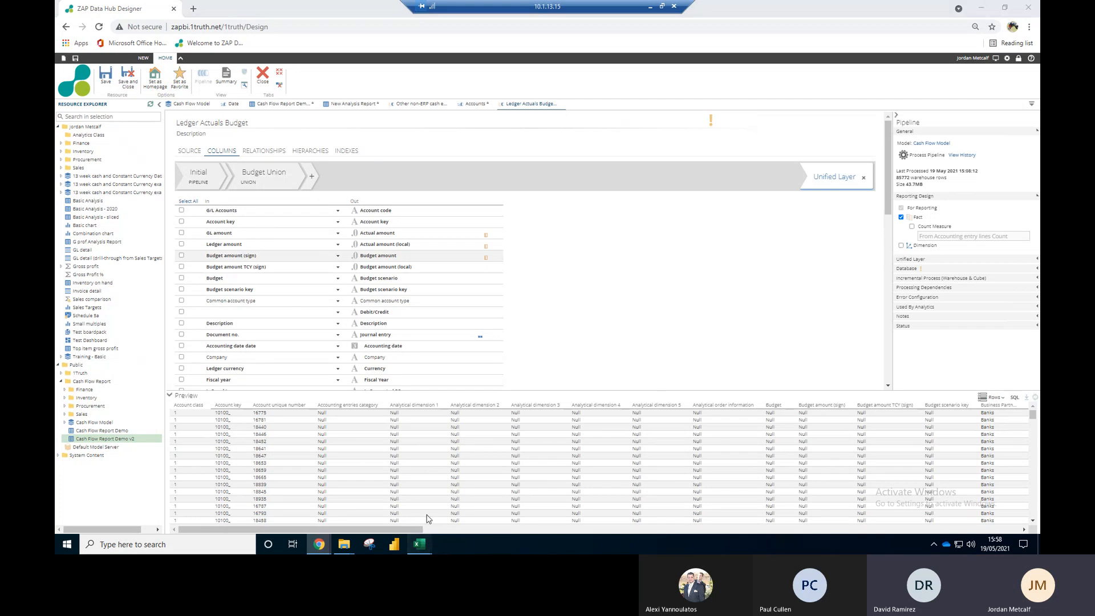
pyautogui.click(453, 492)
pyautogui.click(462, 205)
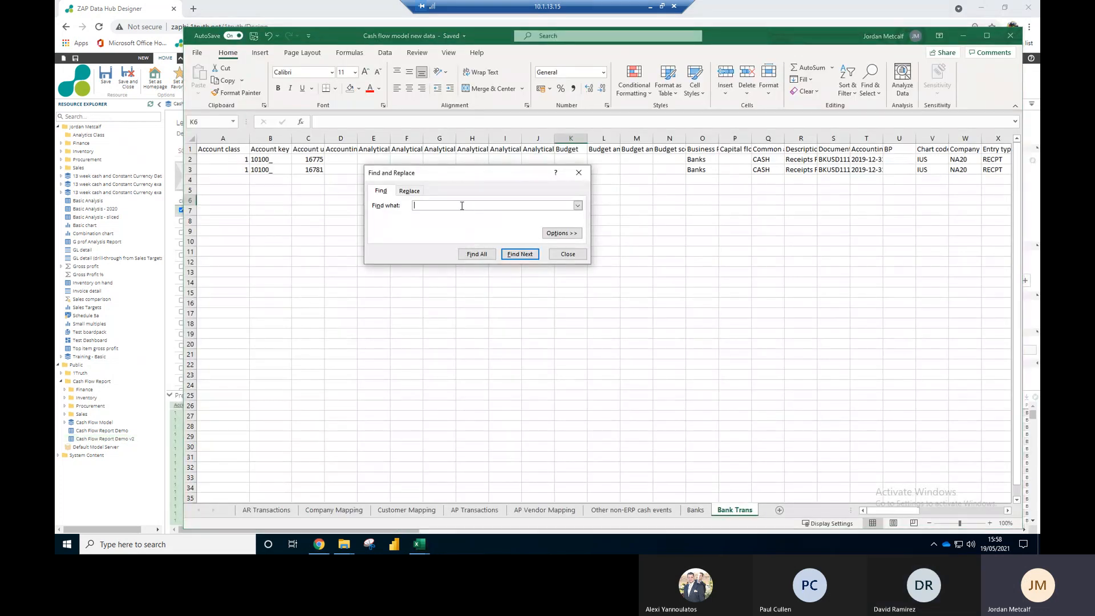
pyautogui.write('g/l')
pyautogui.press('Return')
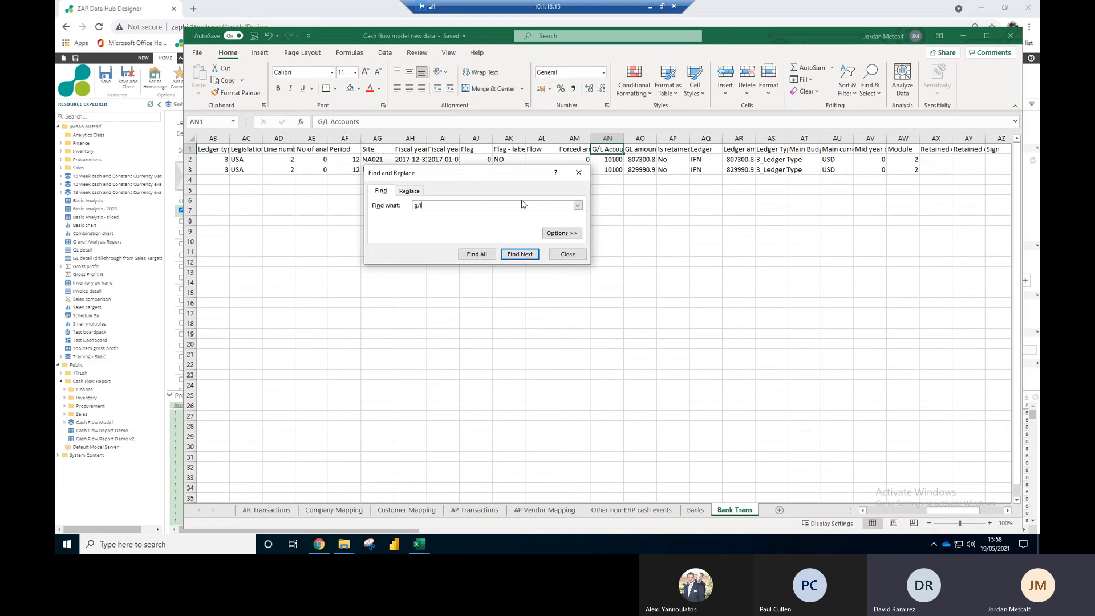
pyautogui.moveTo(500, 178); pyautogui.dragTo(576, 231)
pyautogui.click(606, 279)
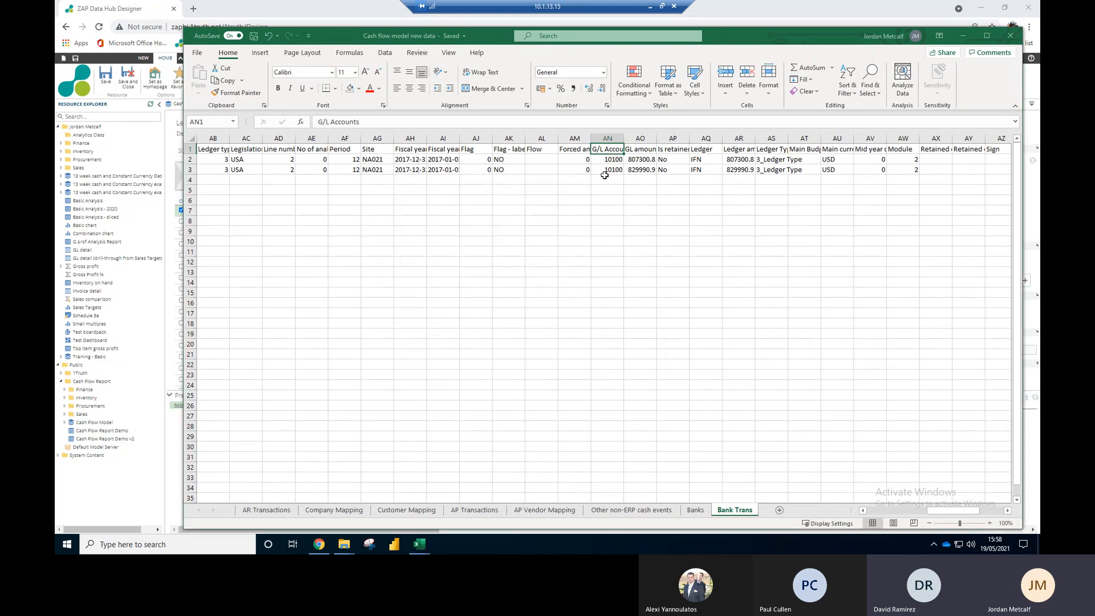
pyautogui.moveTo(624, 138); pyautogui.dragTo(637, 137)
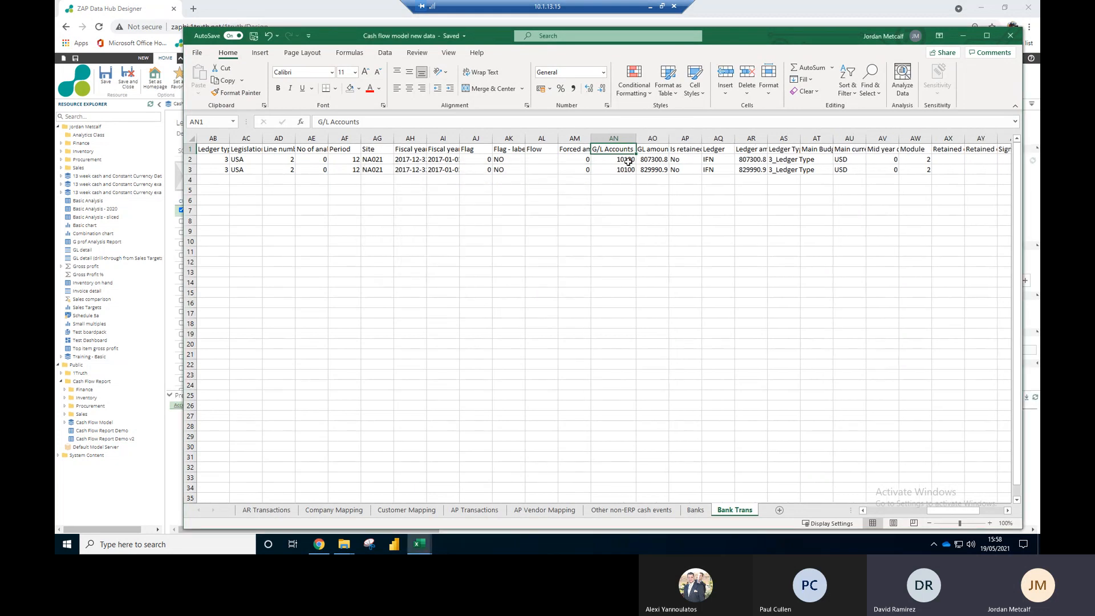
# Step: Copy the first Account PK from cell A2 of Banks into G/L Accounts cell AN2 of Bank Trans
pyautogui.click(614, 167)
pyautogui.click(615, 161)
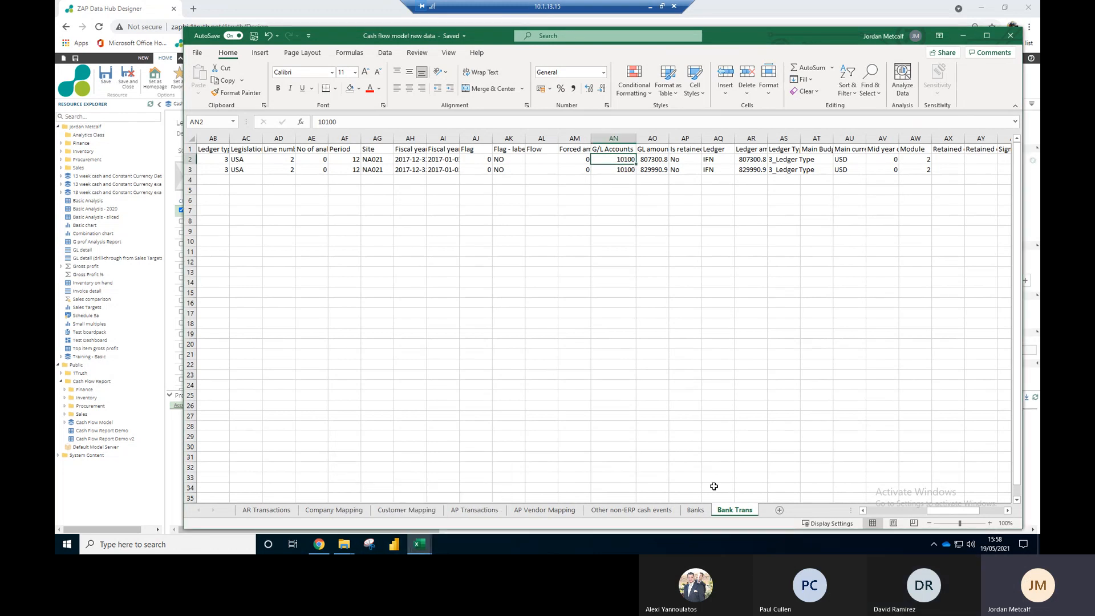
pyautogui.click(695, 510)
pyautogui.click(221, 160)
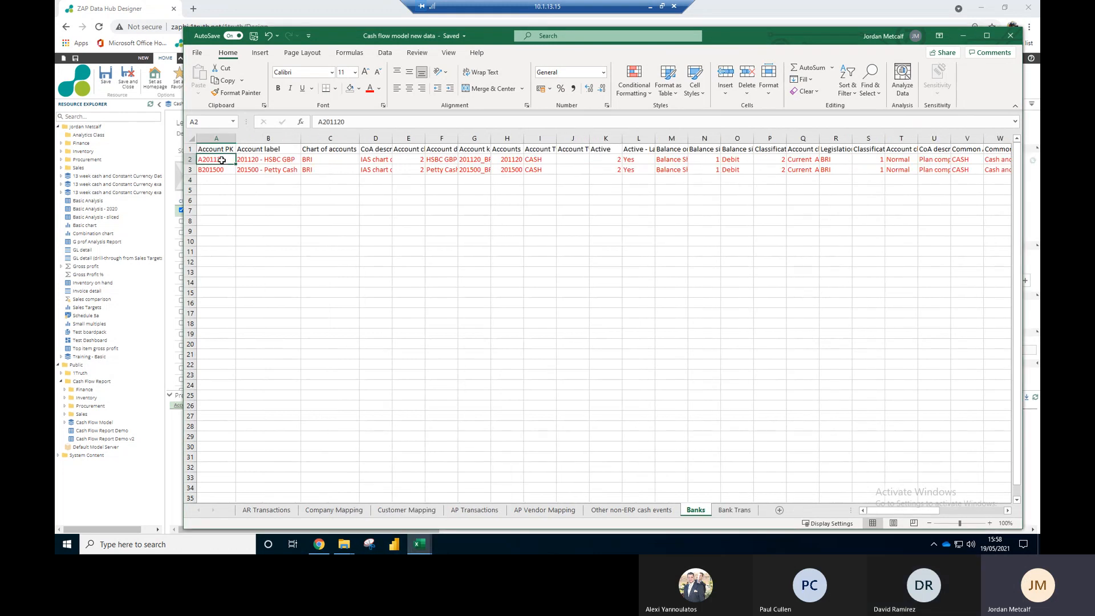
pyautogui.hotkey('ctrl', 'c')
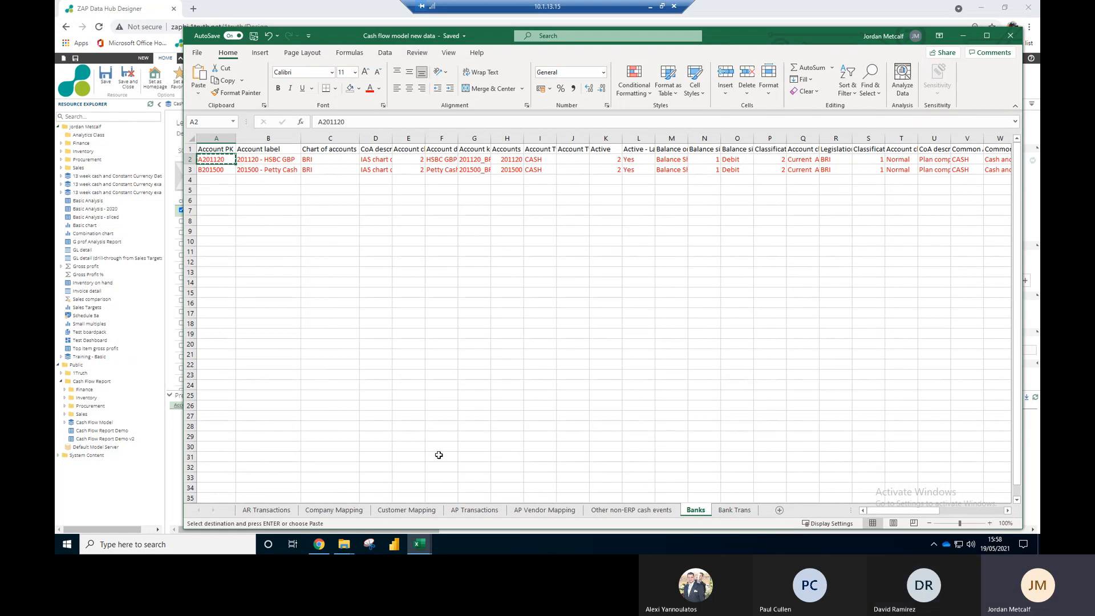
pyautogui.click(735, 510)
pyautogui.click(618, 160)
pyautogui.hotkey('ctrl', 'v')
# Step: Copy the second Account PK from cell A3 of Banks into AN3 of Bank Trans and save the workbook
pyautogui.click(696, 510)
pyautogui.click(231, 169)
pyautogui.hotkey('ctrl', 'c')
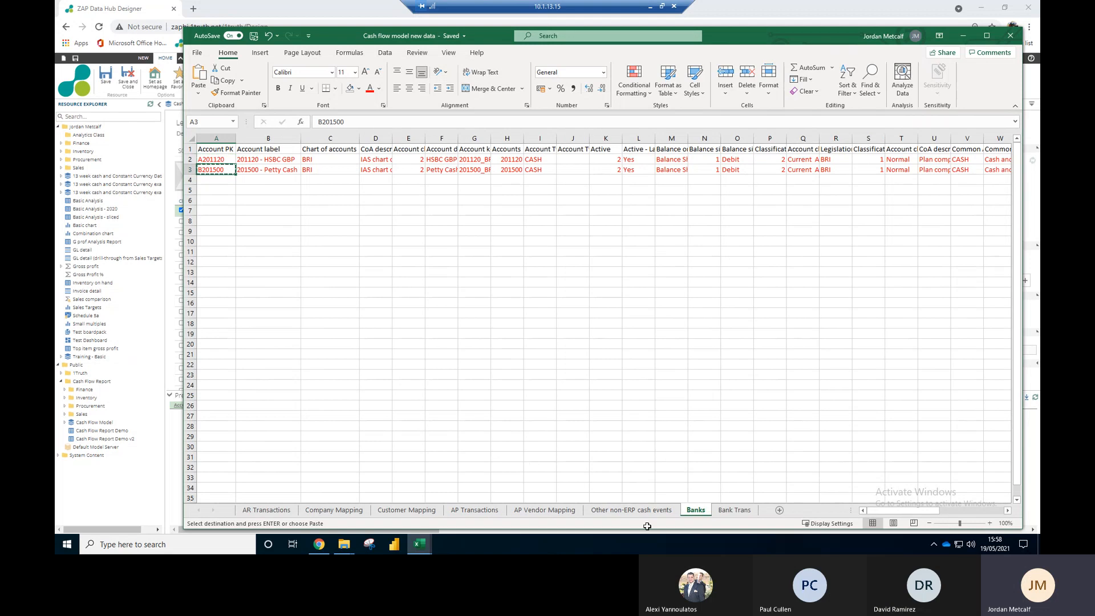
pyautogui.click(735, 510)
pyautogui.click(609, 169)
pyautogui.hotkey('ctrl', 'v')
pyautogui.click(573, 210)
pyautogui.click(253, 38)
pyautogui.click(689, 191)
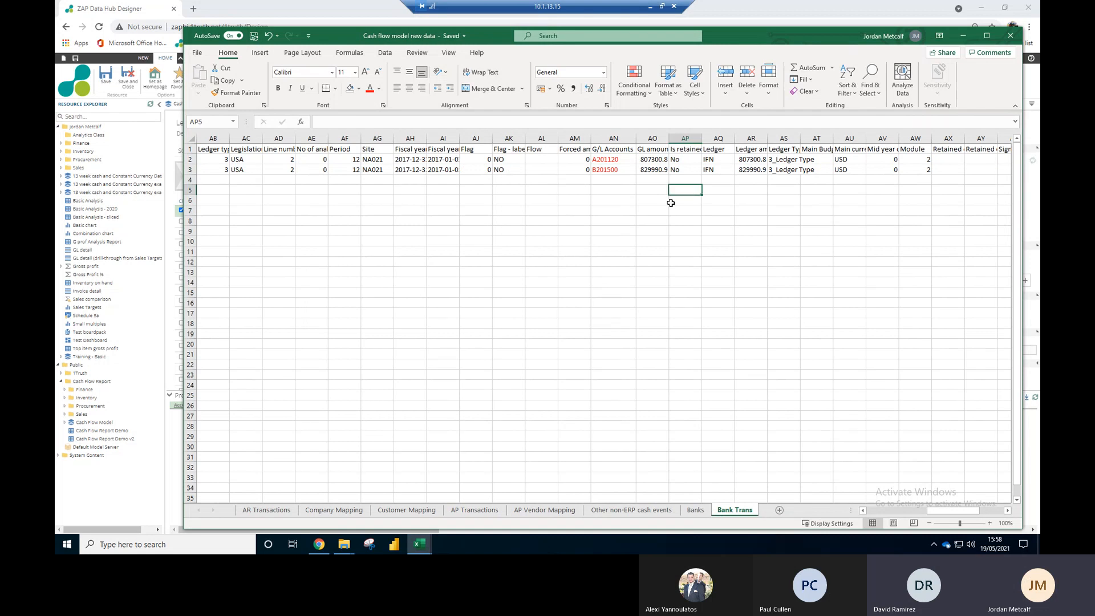
# Step: Search Bank Trans for "curr" and widen the Main currency and Ledger currency columns to fit their headings
pyautogui.click(451, 170)
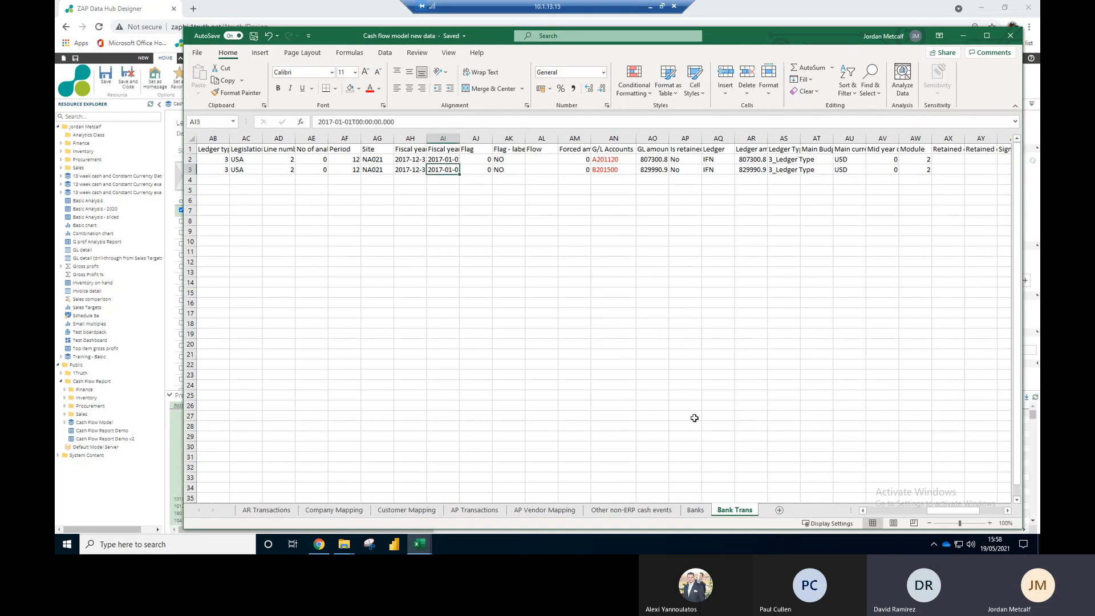
pyautogui.hotkey('ctrl', 'f')
pyautogui.write('g/ld')
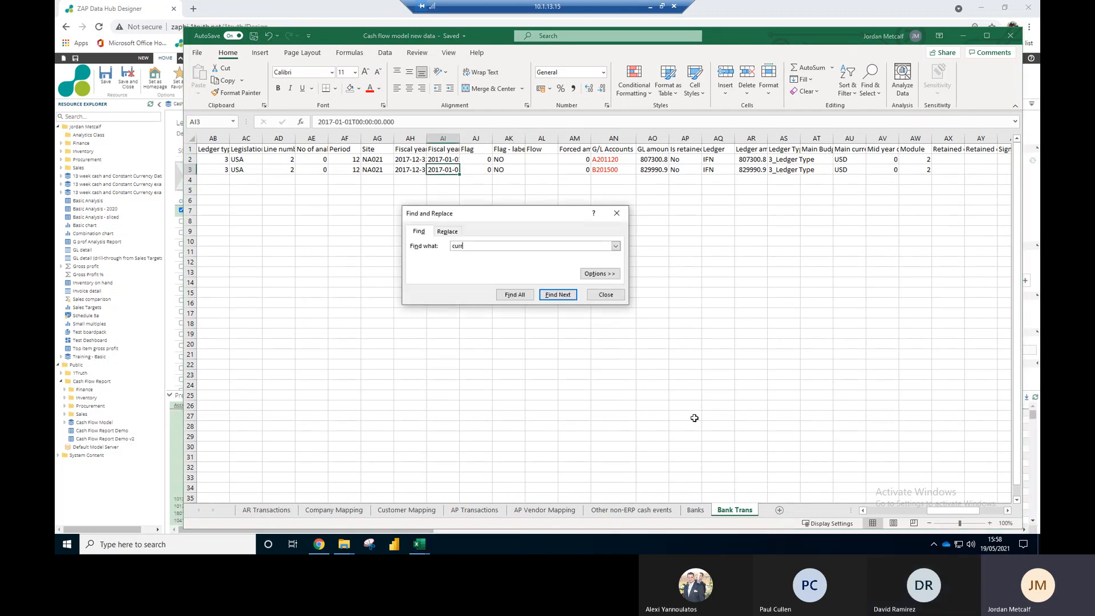
pyautogui.click(558, 294)
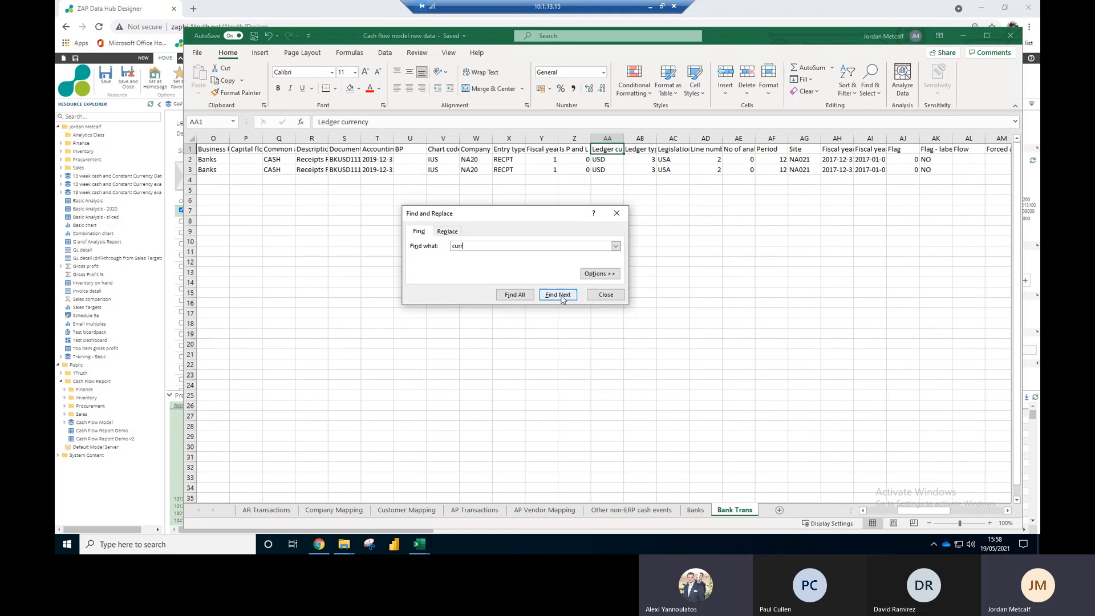
pyautogui.click(561, 295)
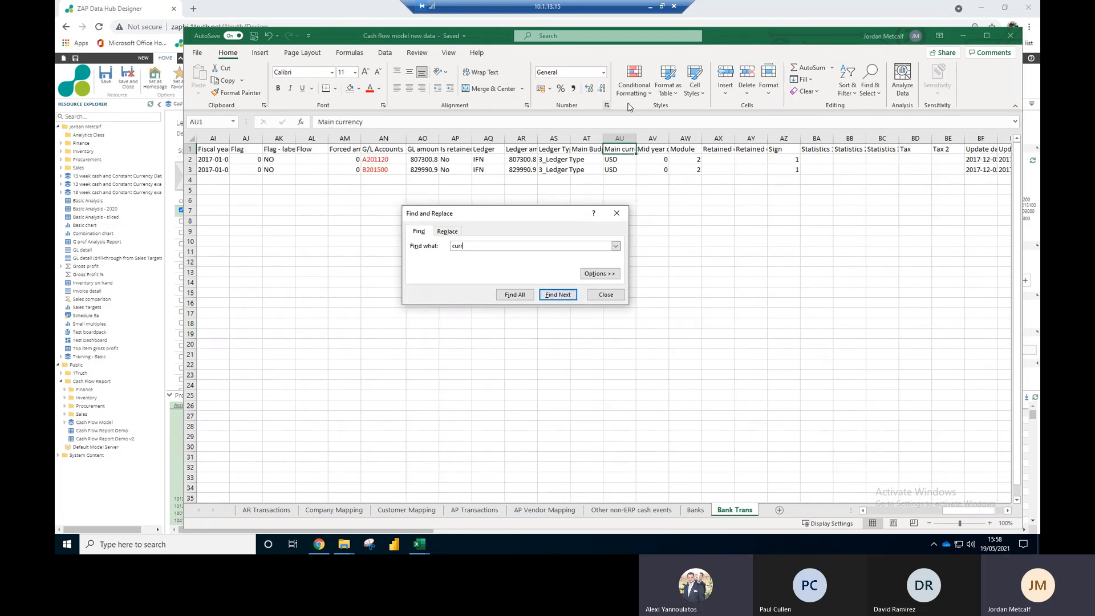
pyautogui.doubleClick(634, 135)
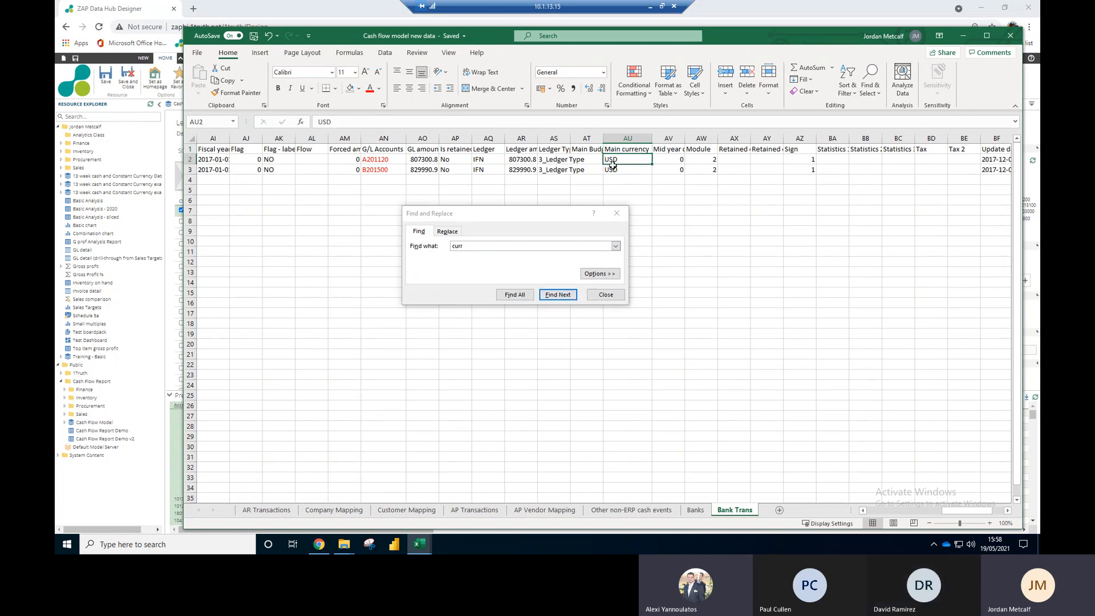
pyautogui.click(569, 297)
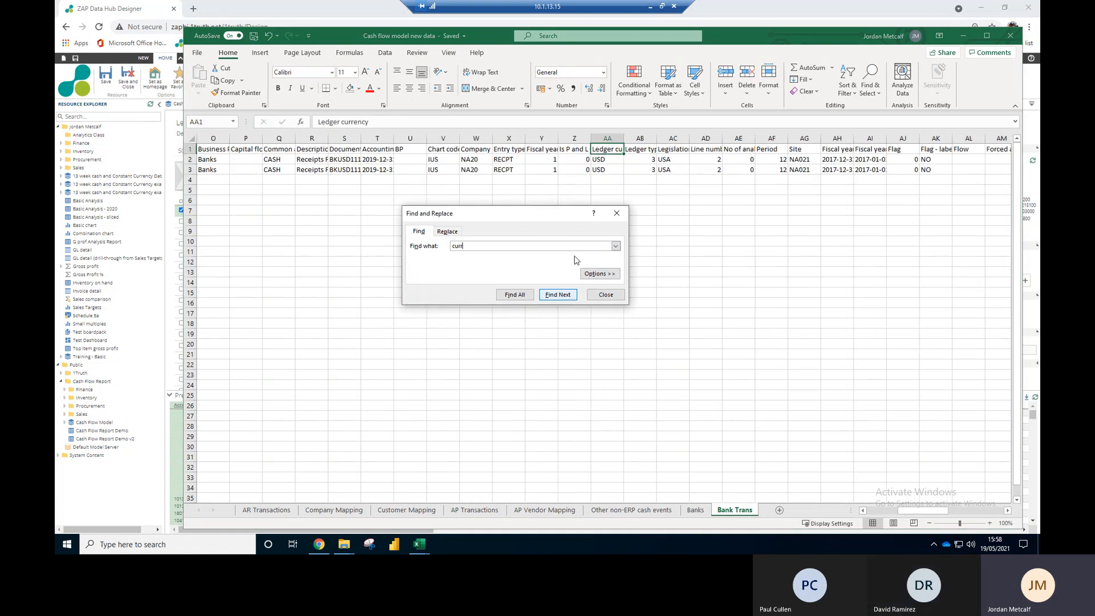
pyautogui.doubleClick(625, 138)
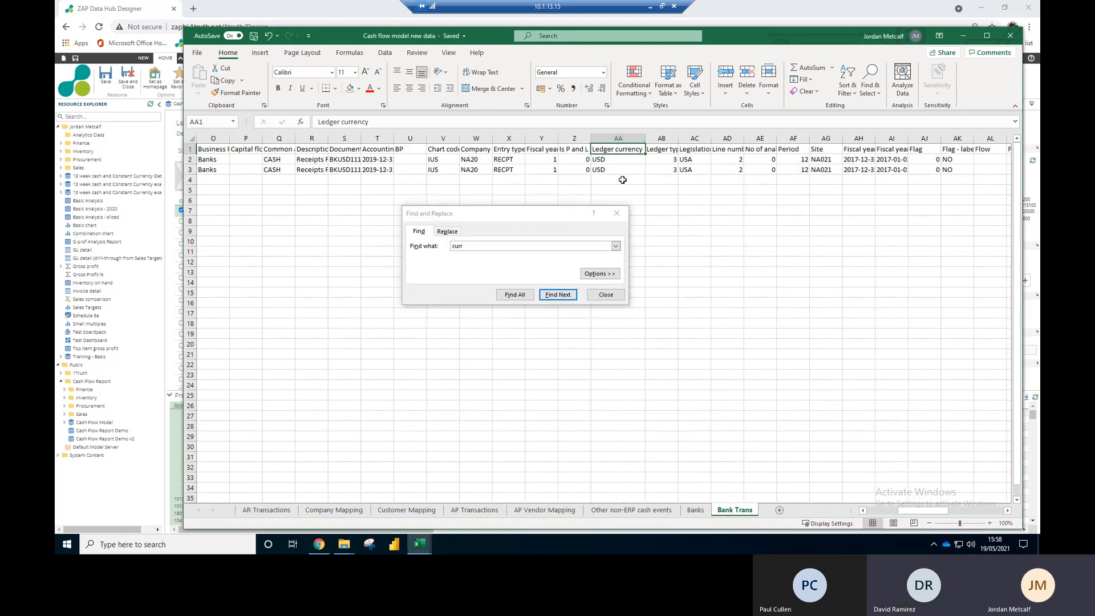
pyautogui.click(556, 297)
# Step: Set the Ledger currency in AA2 of Bank Trans to GBP and close the search
pyautogui.click(610, 162)
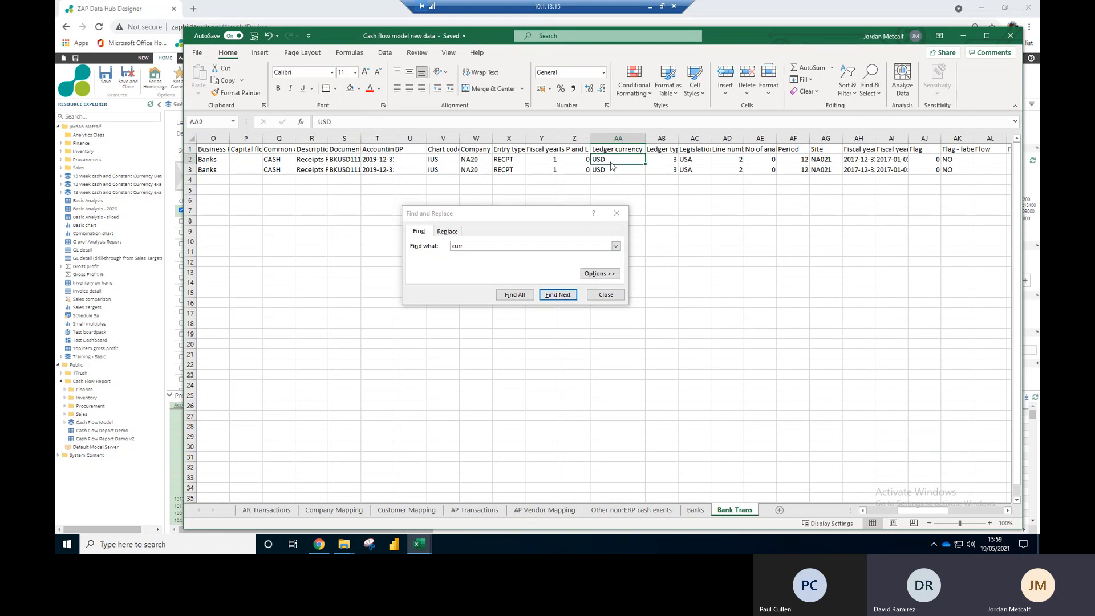
pyautogui.write('GBP')
pyautogui.press('Return')
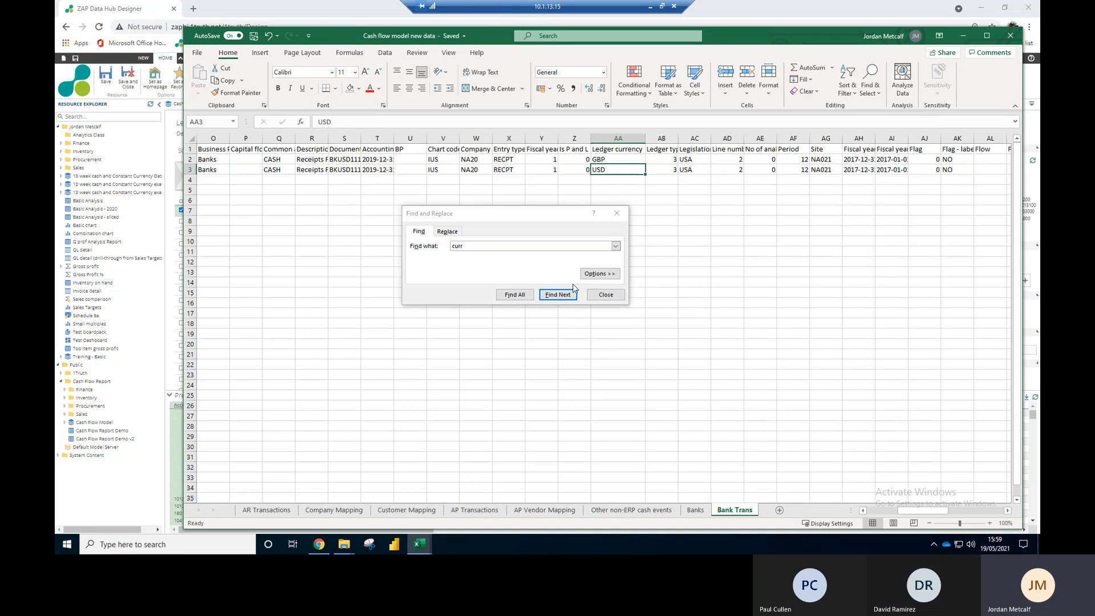
pyautogui.click(597, 296)
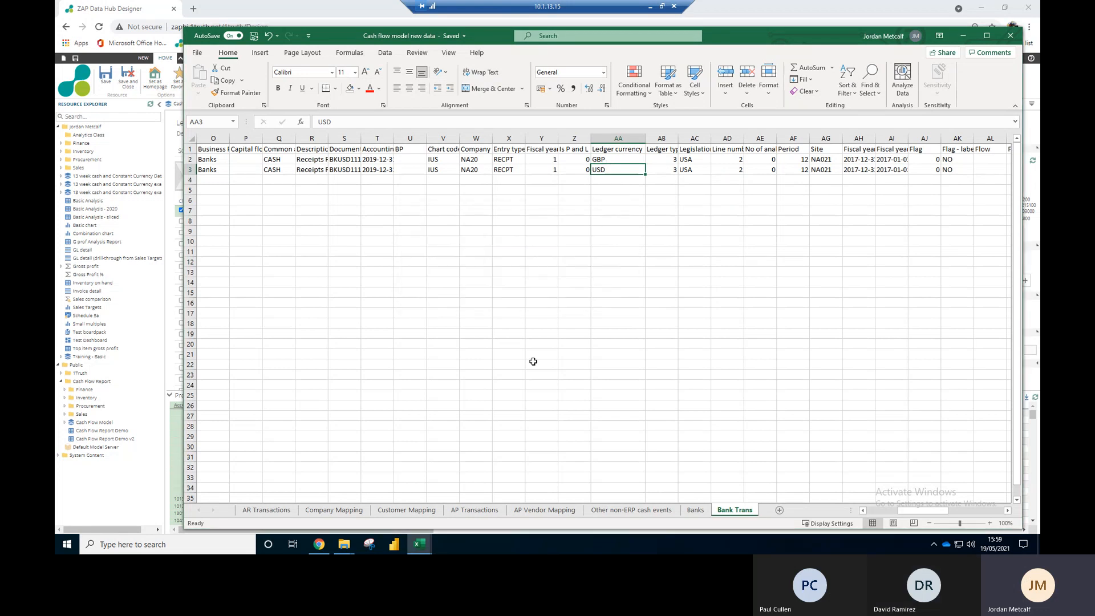
# Step: Copy the USD and GBP Currency values from AD2:AD3 of Banks into Ledger currency cells AA2:AA3 of Bank Trans
pyautogui.moveTo(427, 545)
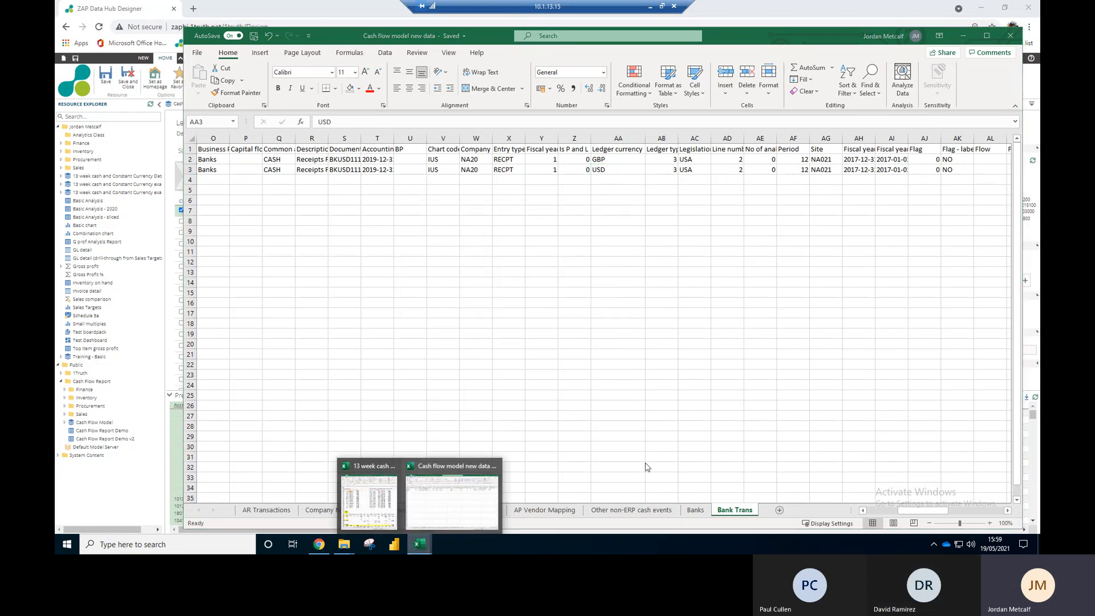
pyautogui.click(695, 509)
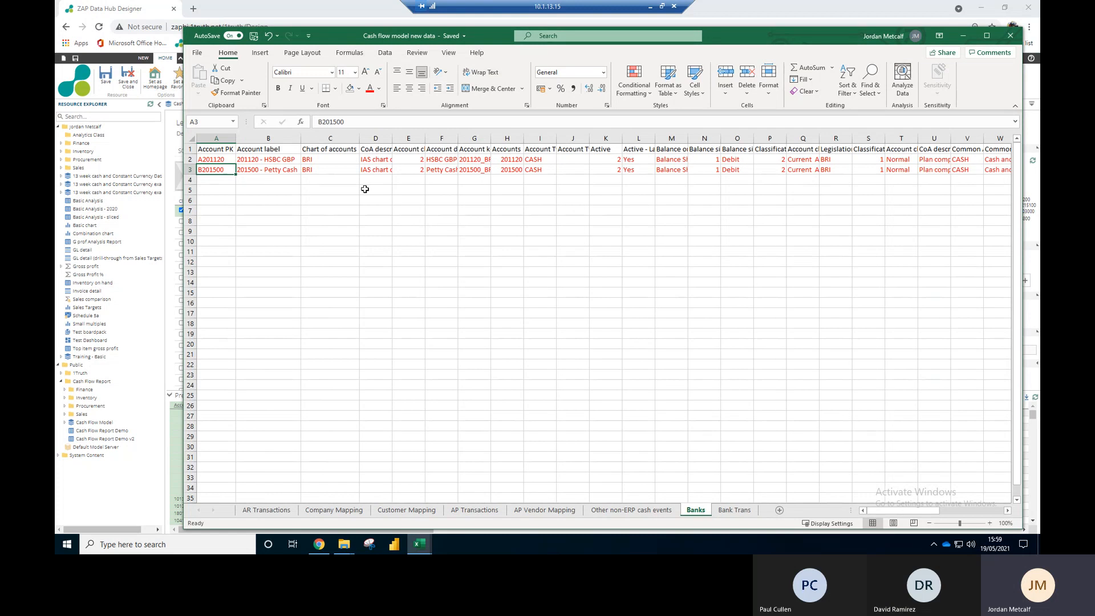
pyautogui.click(296, 169)
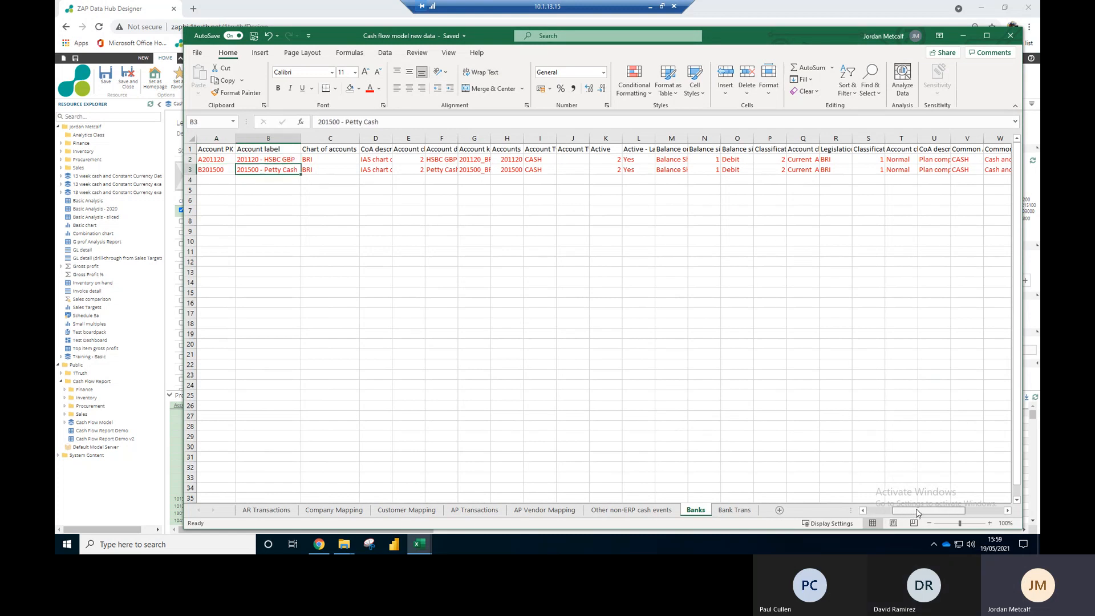
pyautogui.hscroll(5, 903, 514)
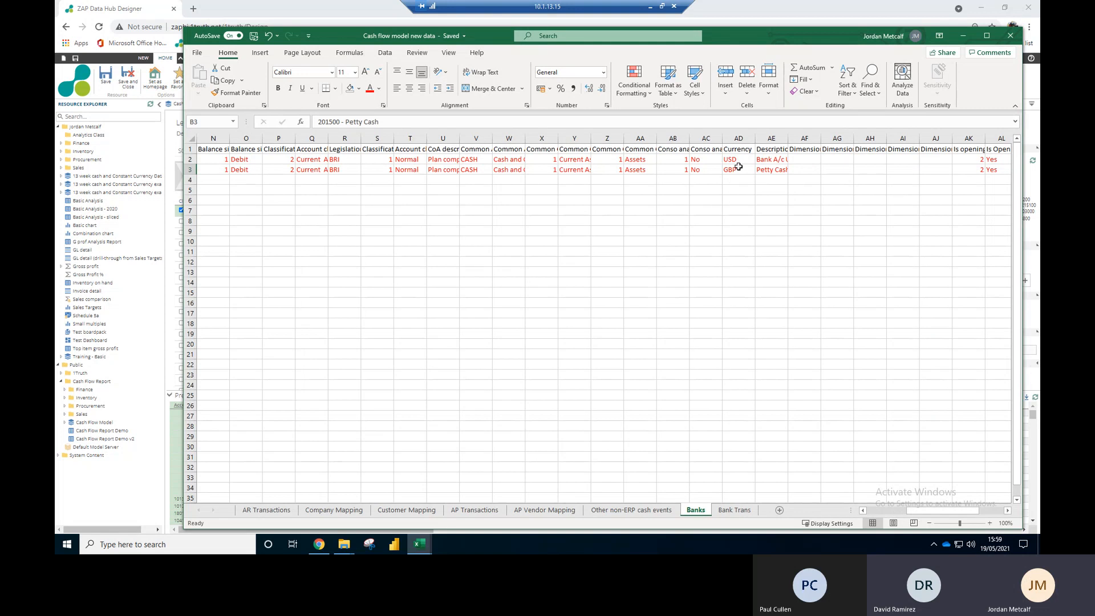
pyautogui.moveTo(738, 159); pyautogui.dragTo(738, 169)
pyautogui.hotkey('ctrl', 'c')
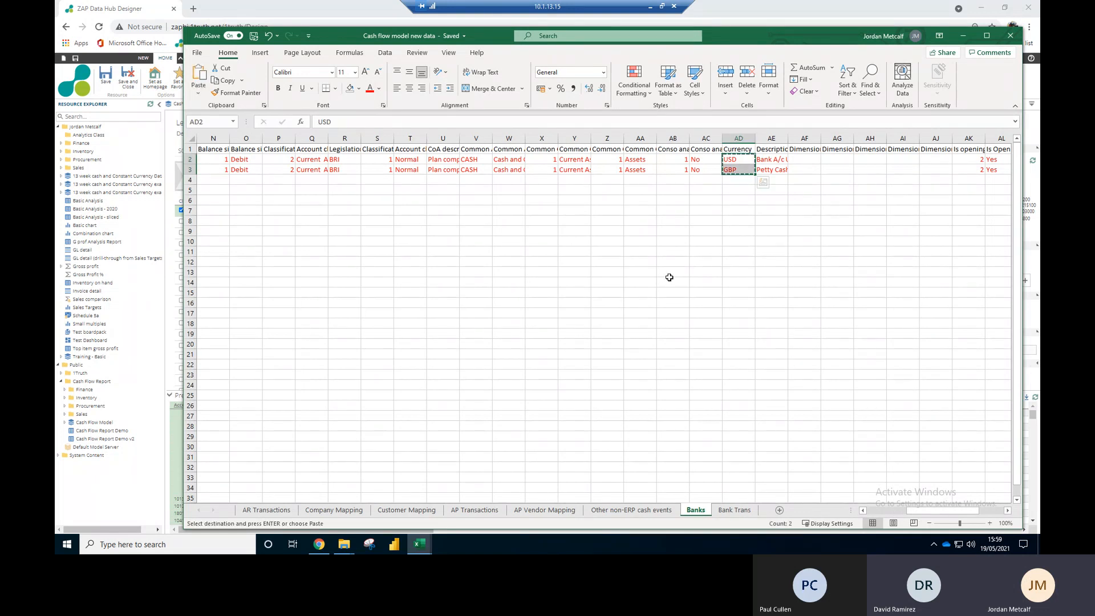
pyautogui.click(734, 509)
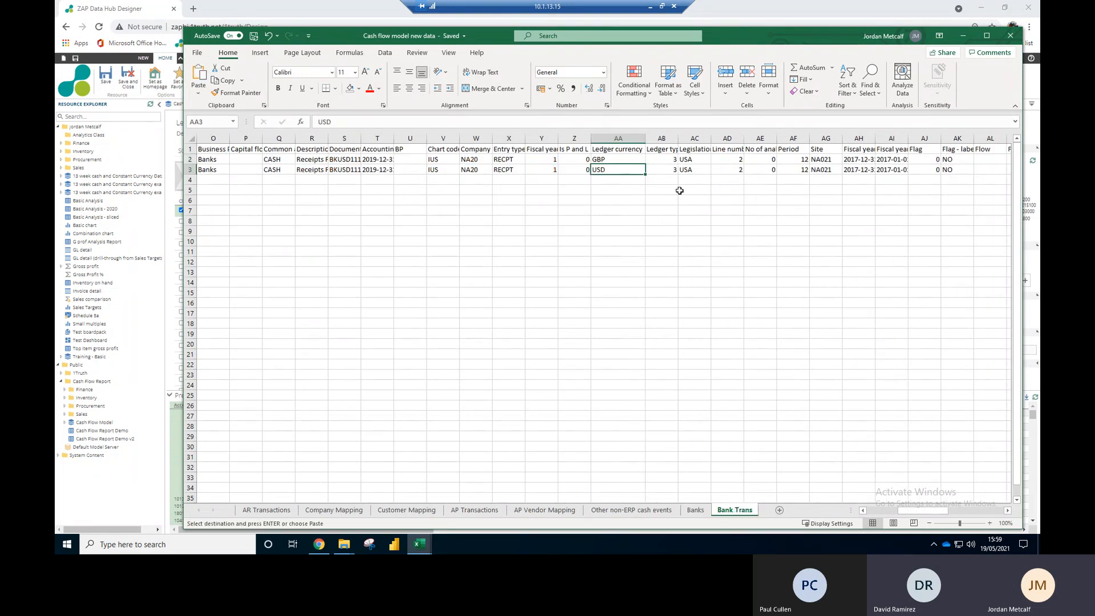
pyautogui.hotkey('ctrl', 'v')
pyautogui.click(582, 214)
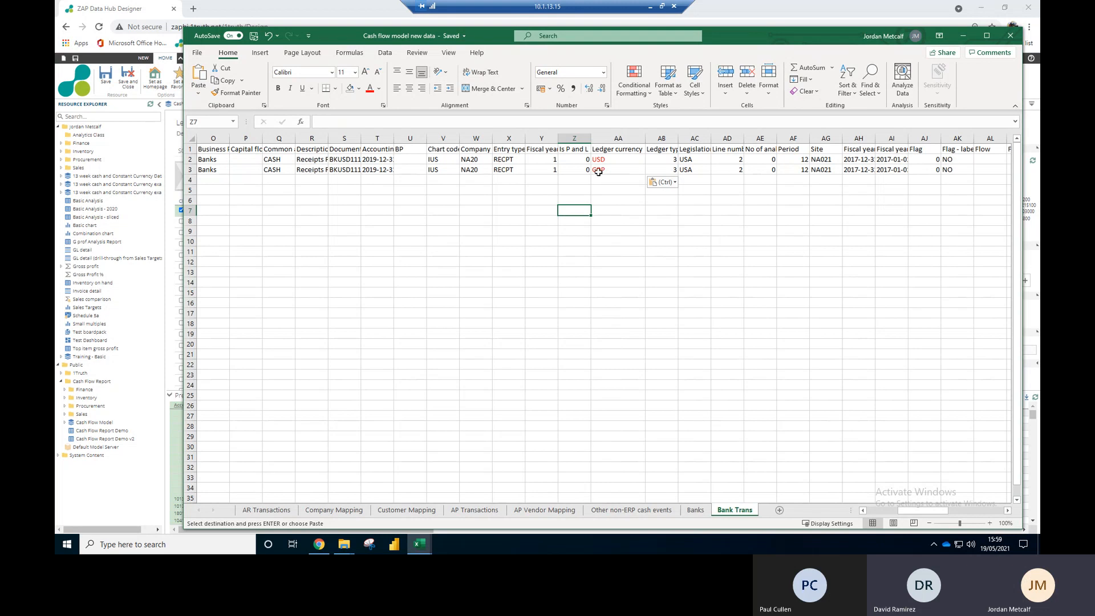
# Step: Set the Ledger currency in Bank Trans to EUR in AA2 and GBP in AA3
pyautogui.click(614, 159)
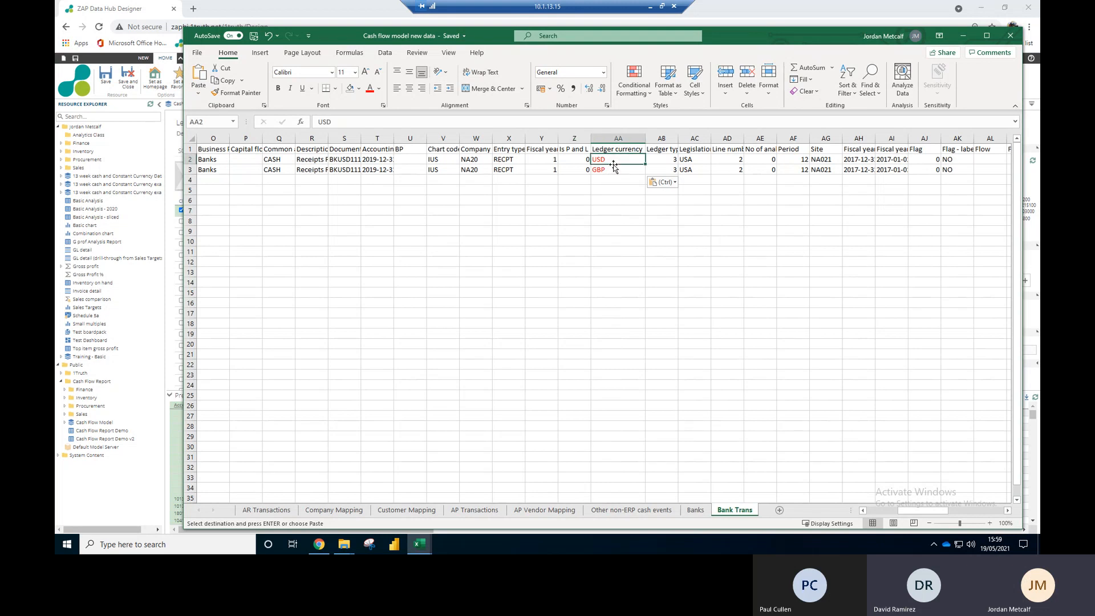
pyautogui.write('EUR')
pyautogui.press('Return')
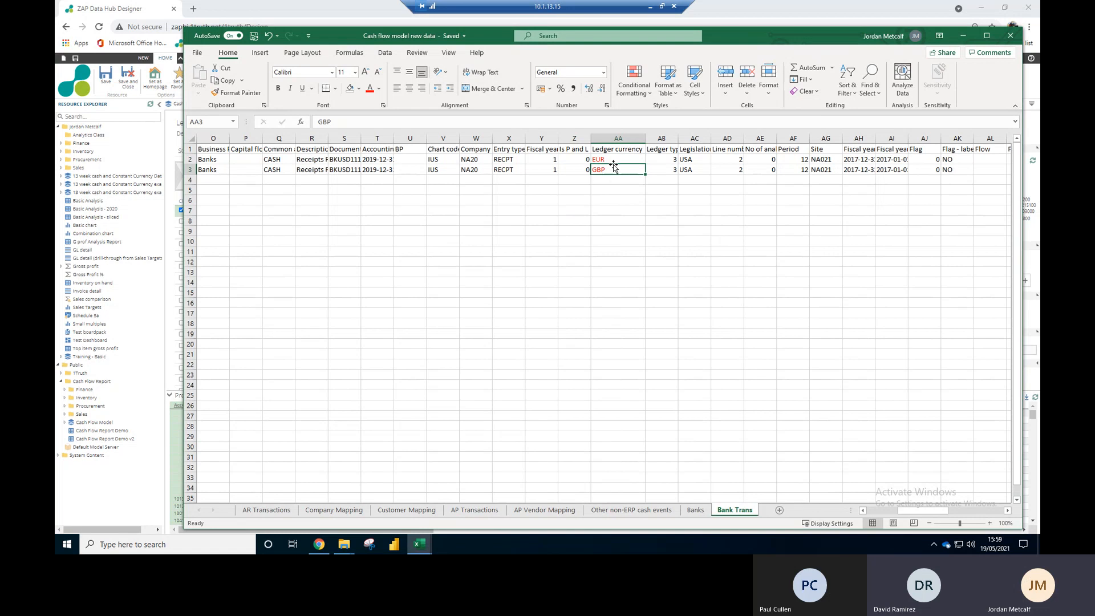
pyautogui.write('EUR')
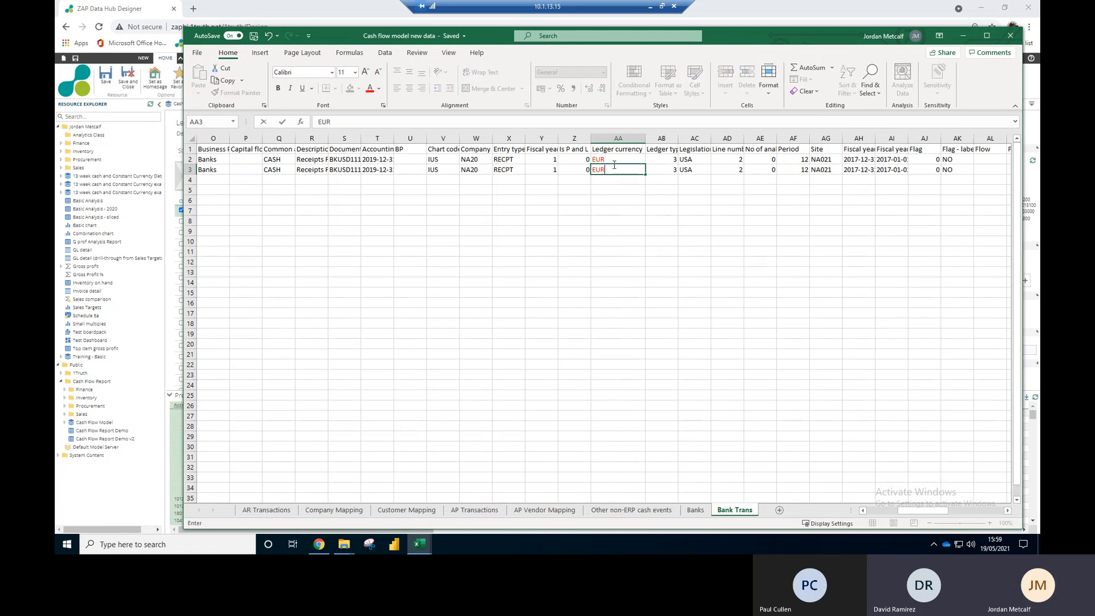
pyautogui.press('Return')
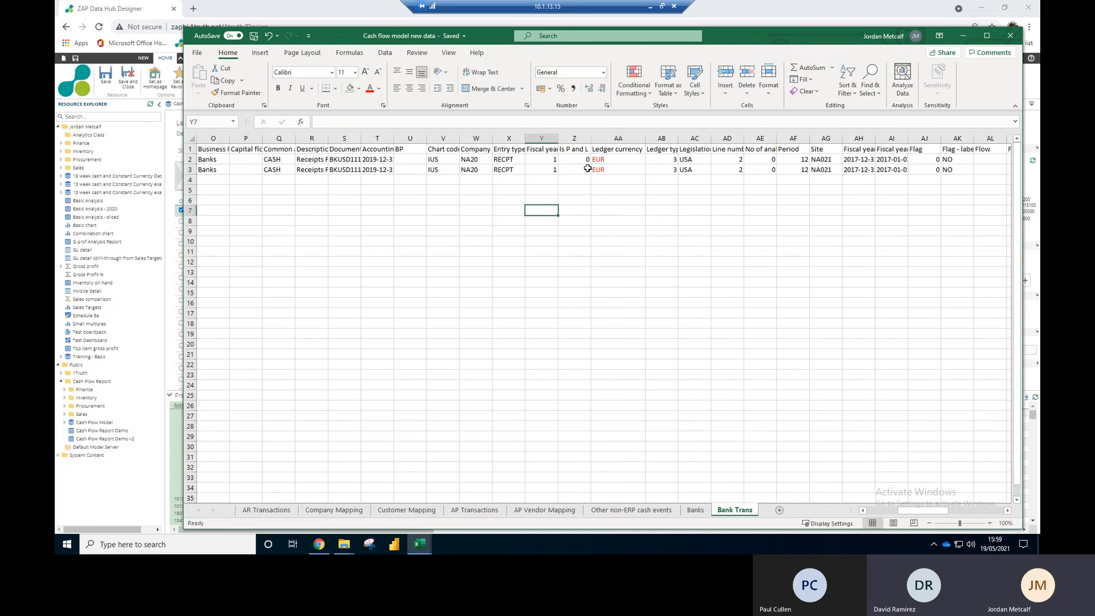
pyautogui.click(617, 166)
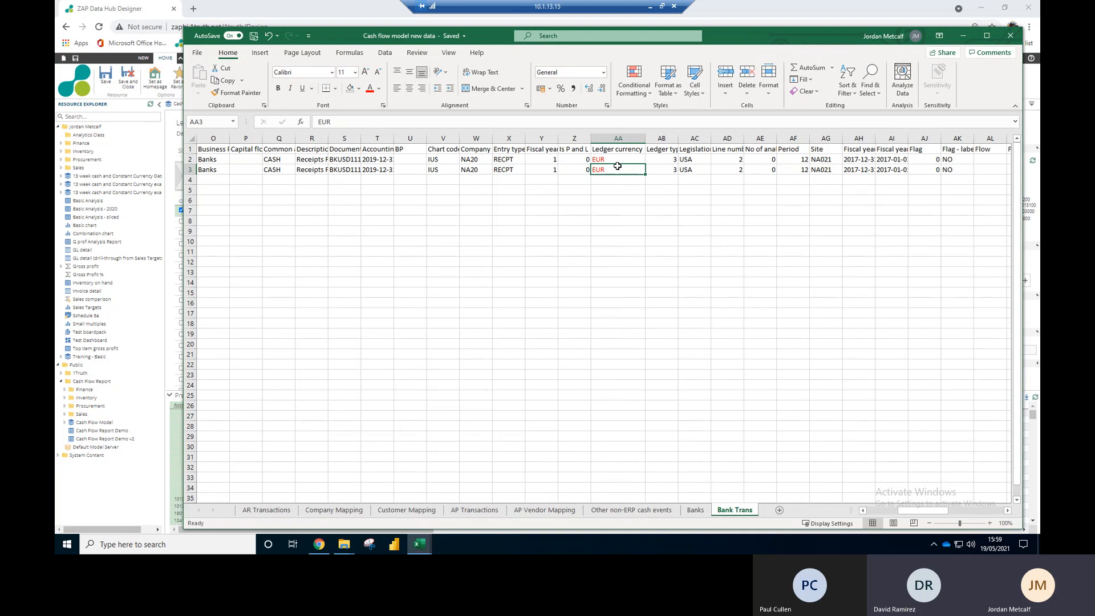
pyautogui.write('GBP')
pyautogui.press('Return')
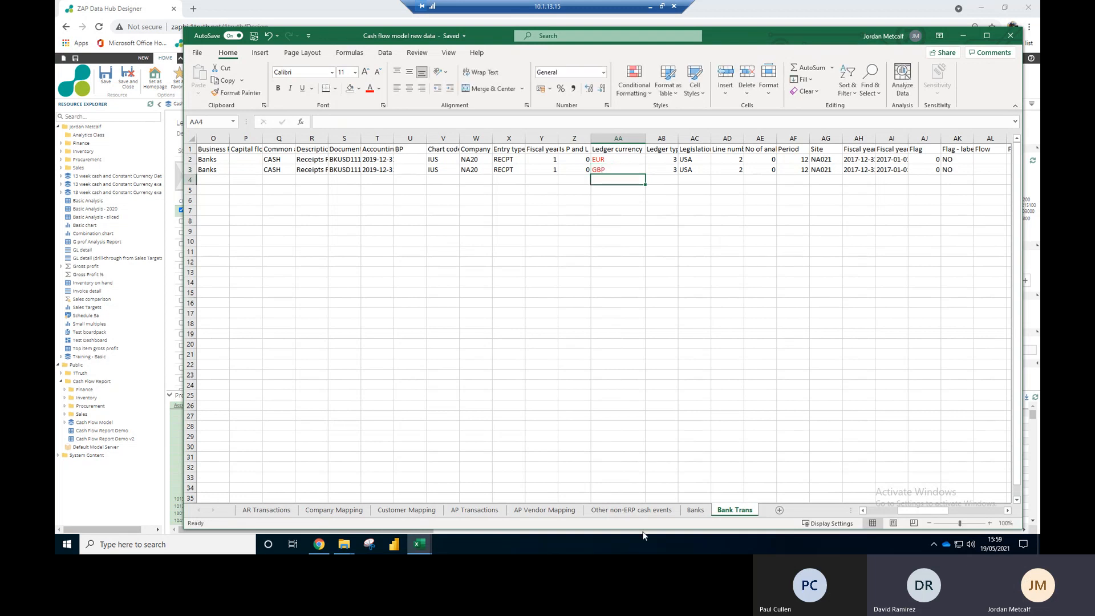
# Step: Compare the Currency values in the Banks sheet with the Ledger currency entries in Bank Trans
pyautogui.click(695, 510)
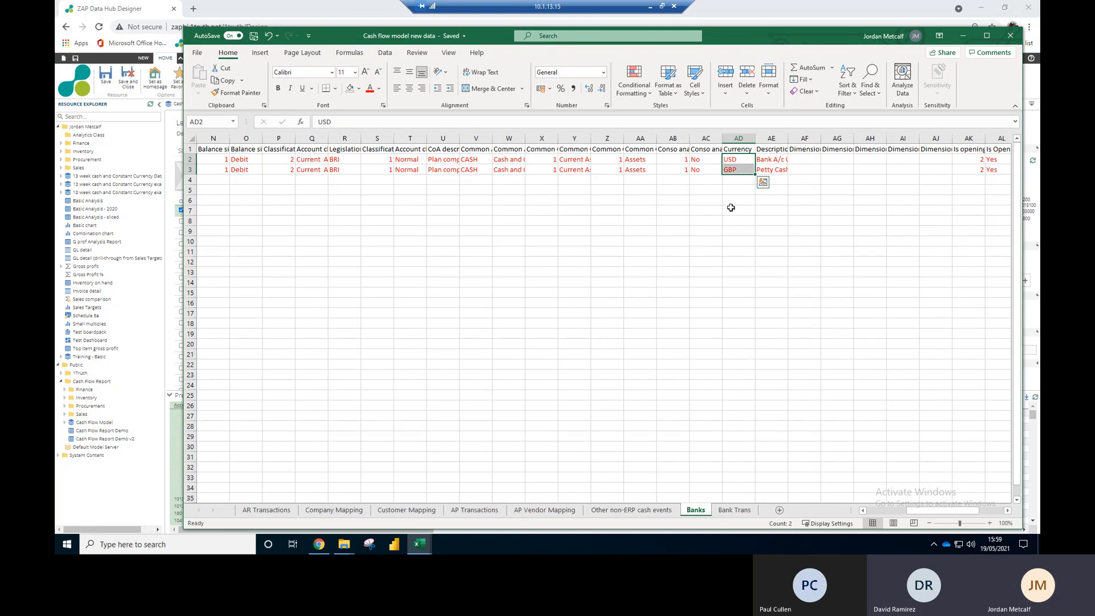
pyautogui.click(717, 511)
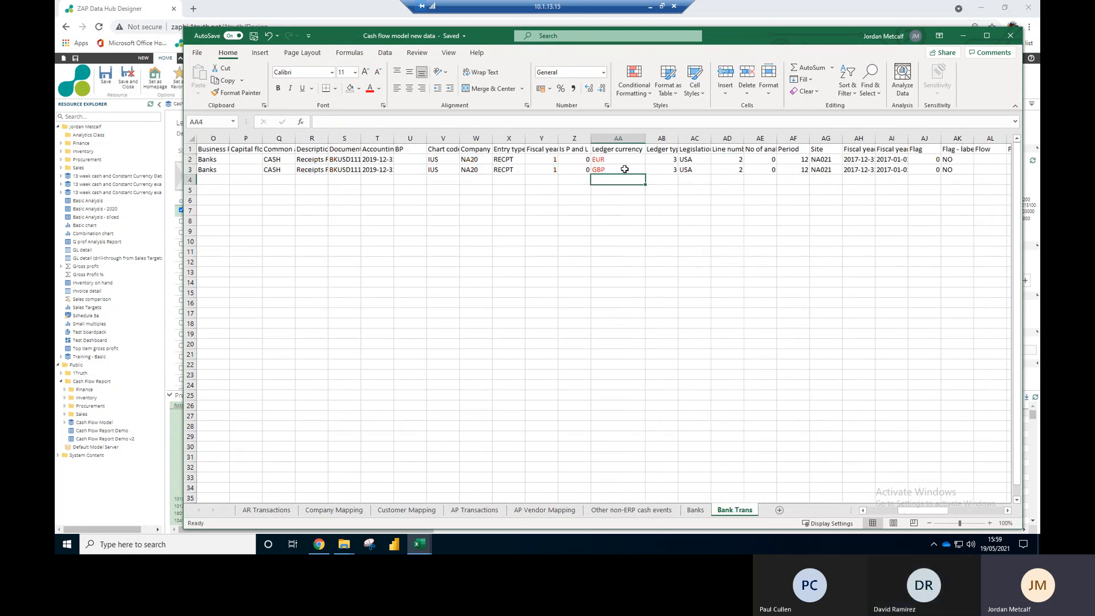
pyautogui.click(619, 158)
pyautogui.click(618, 169)
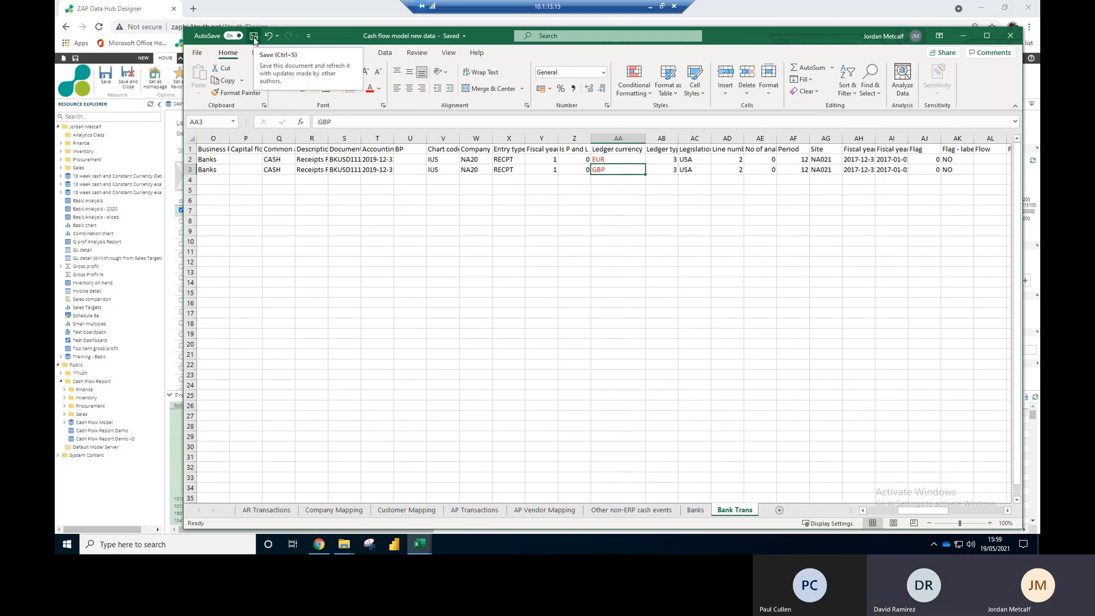
pyautogui.moveTo(906, 507); pyautogui.dragTo(798, 513)
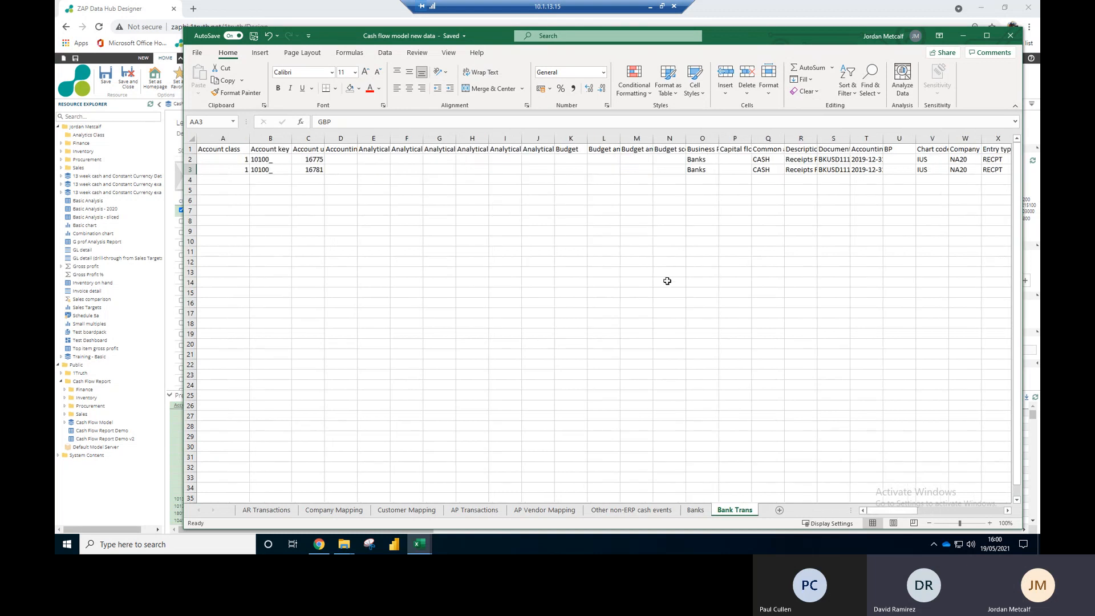
pyautogui.click(457, 182)
# Step: Set the Currency in AD2 of the Banks sheet to EUR and save the workbook
pyautogui.click(695, 509)
pyautogui.click(740, 160)
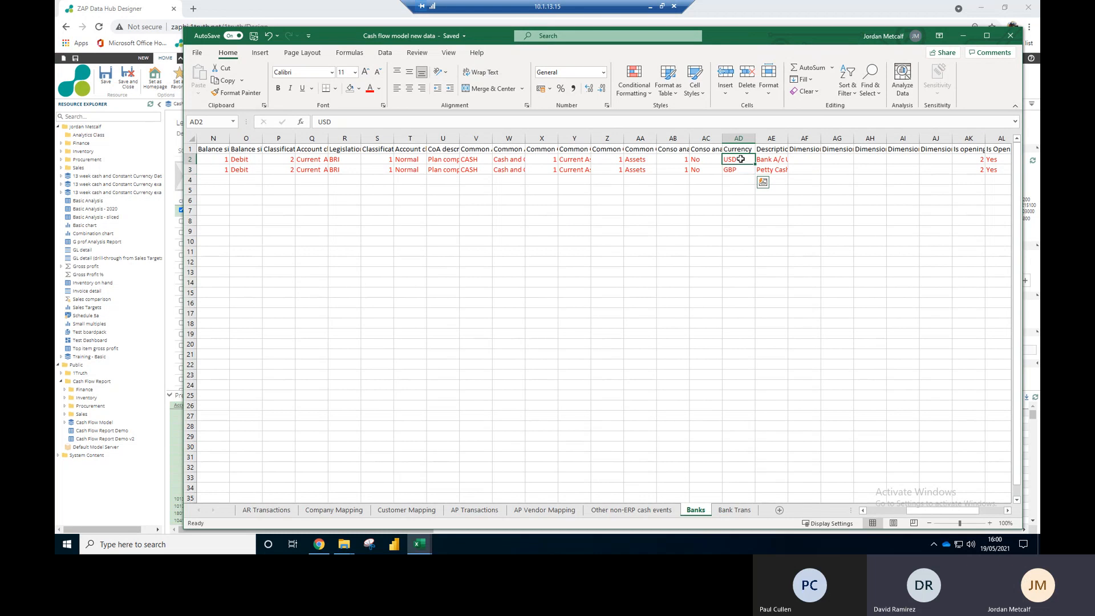
pyautogui.click(691, 197)
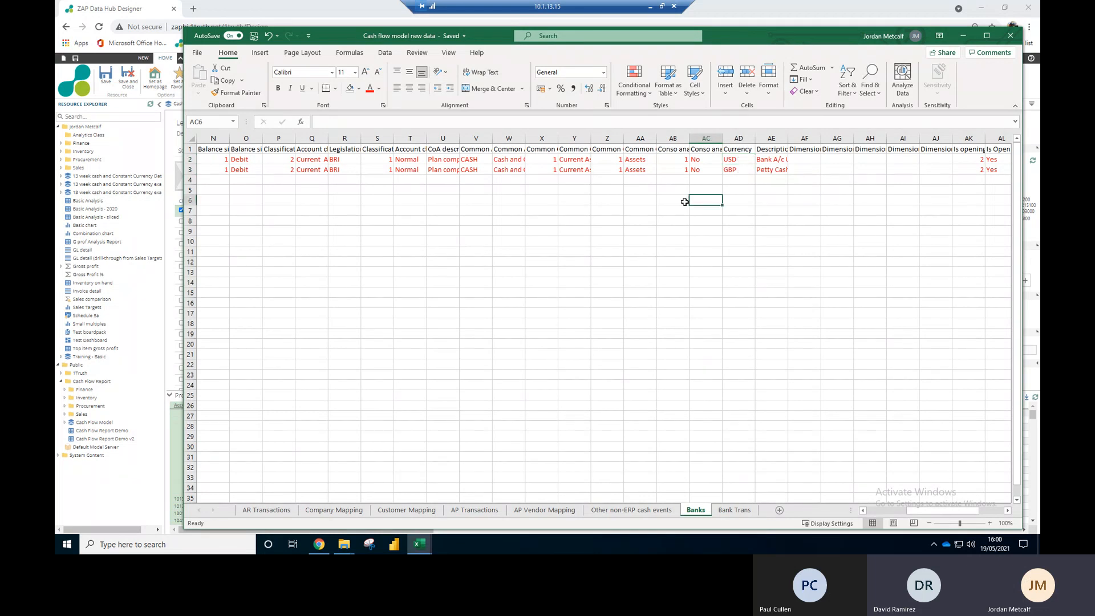
pyautogui.click(731, 159)
pyautogui.write('EUR')
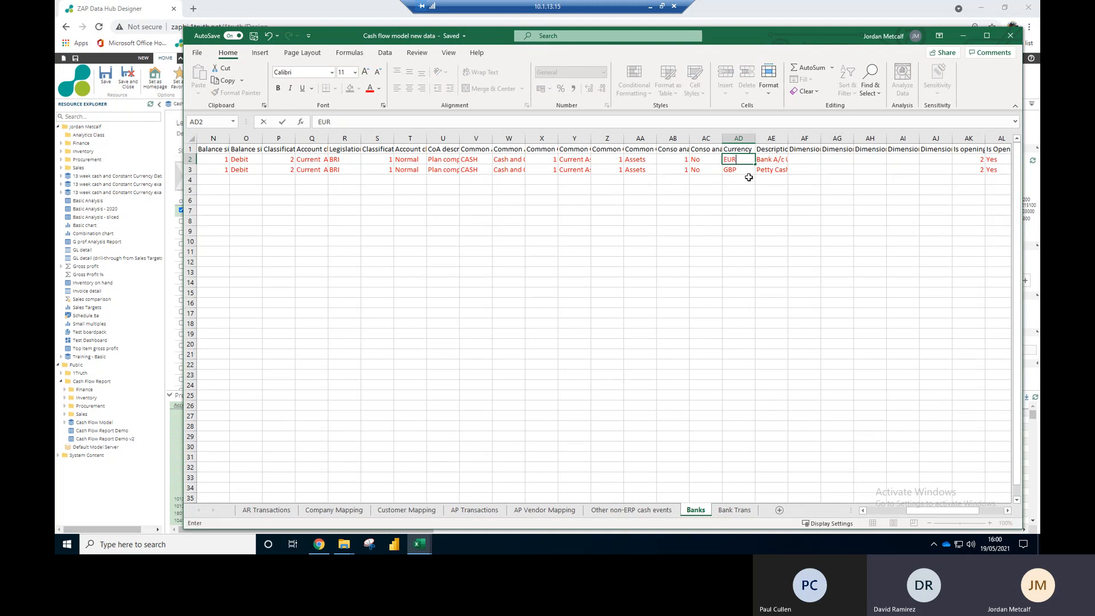
pyautogui.press('Return')
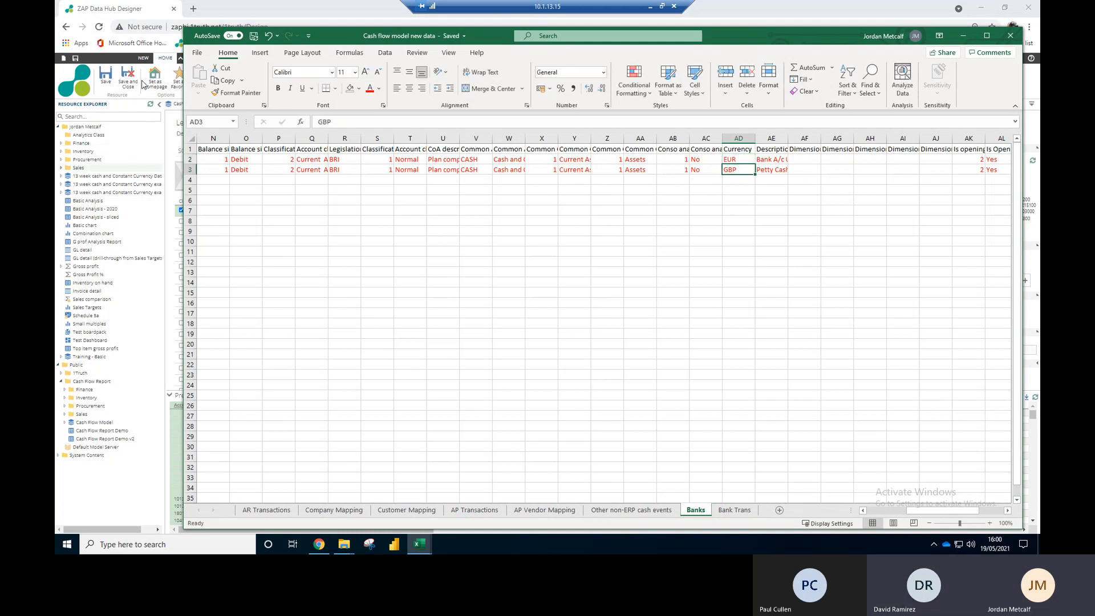
pyautogui.click(254, 36)
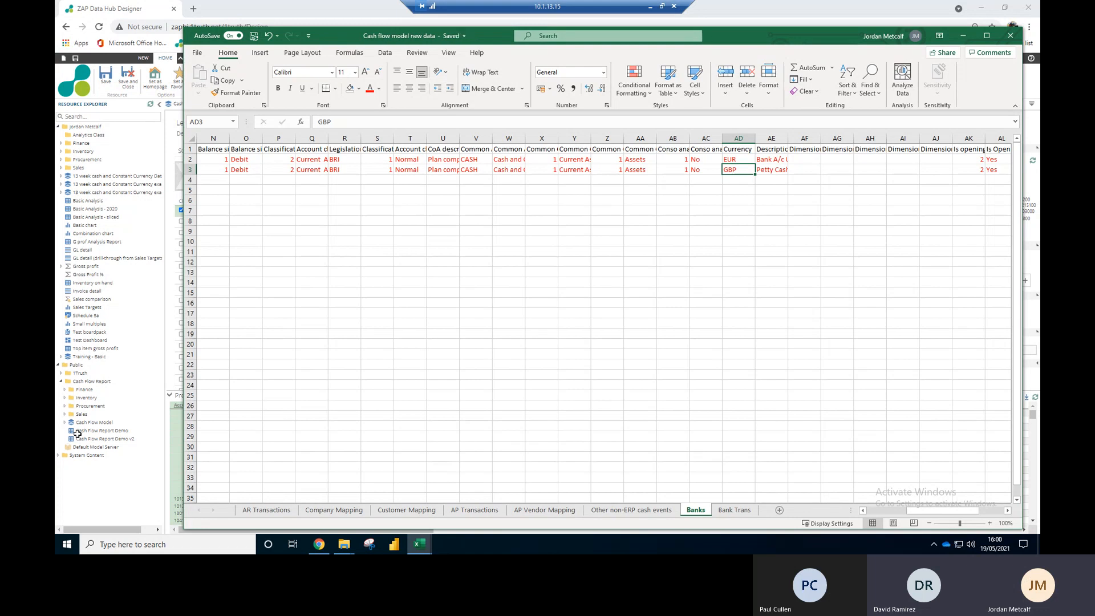
# Step: Check the amount column mappings of Ledger Actuals Budget in ZAP Data Hub, and return to the Cash flow model new data workbook
pyautogui.click(138, 513)
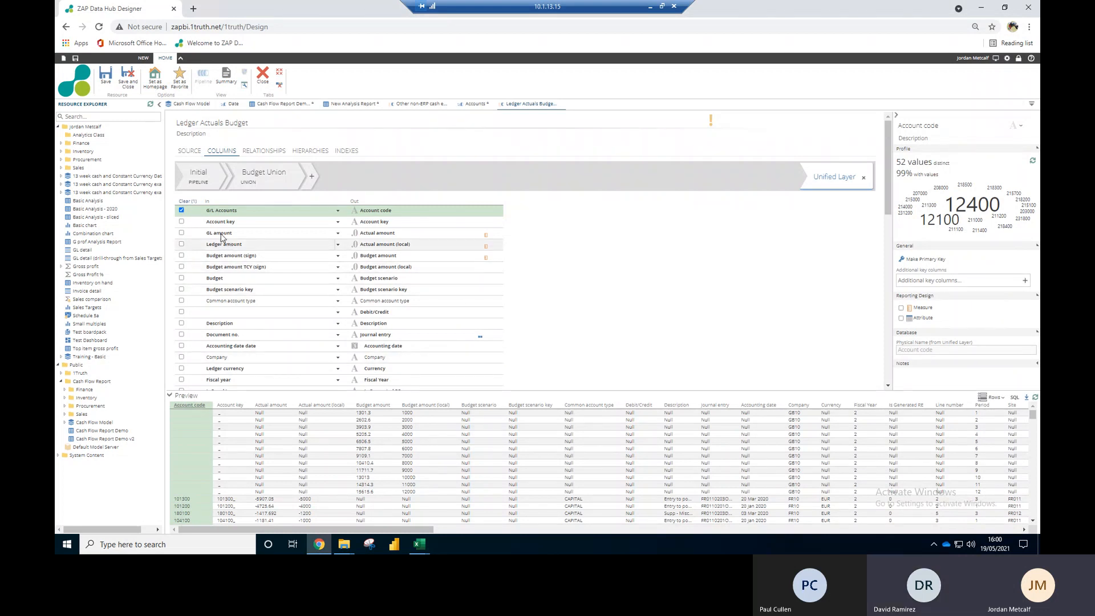
pyautogui.moveTo(419, 544)
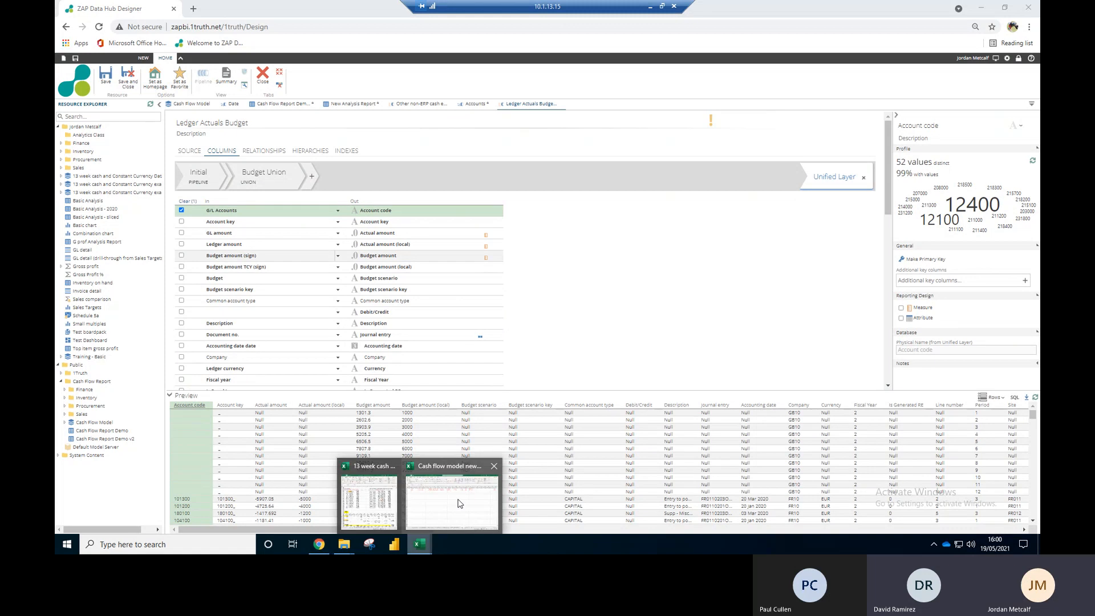
pyautogui.click(452, 507)
pyautogui.click(608, 252)
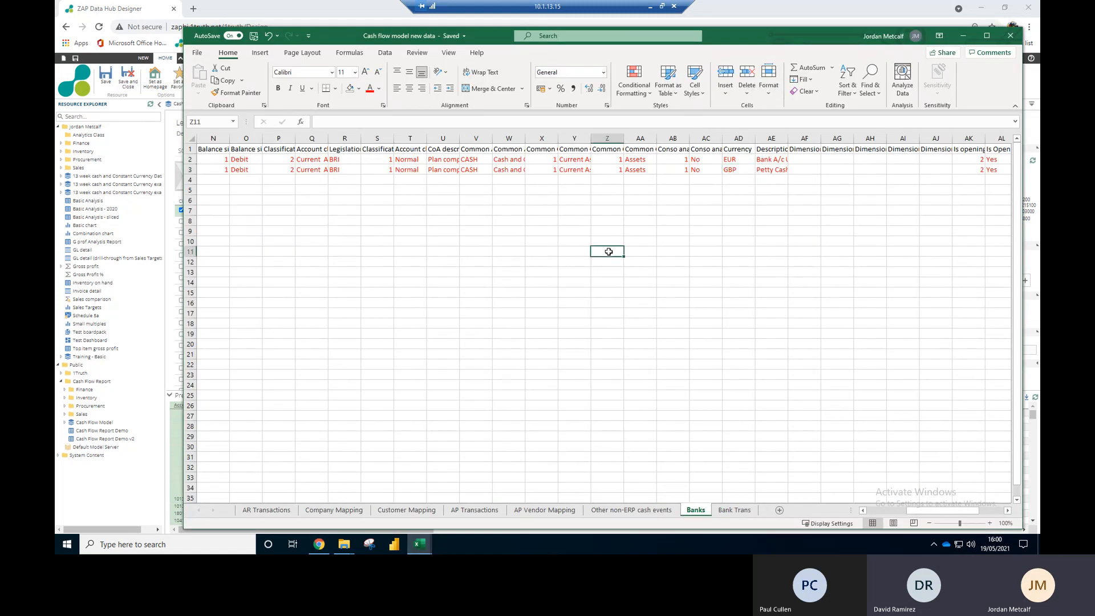
# Step: Search the Banks sheet for "gl" and for "amount", and close the search
pyautogui.hotkey('ctrl', 'f')
pyautogui.write('curr')
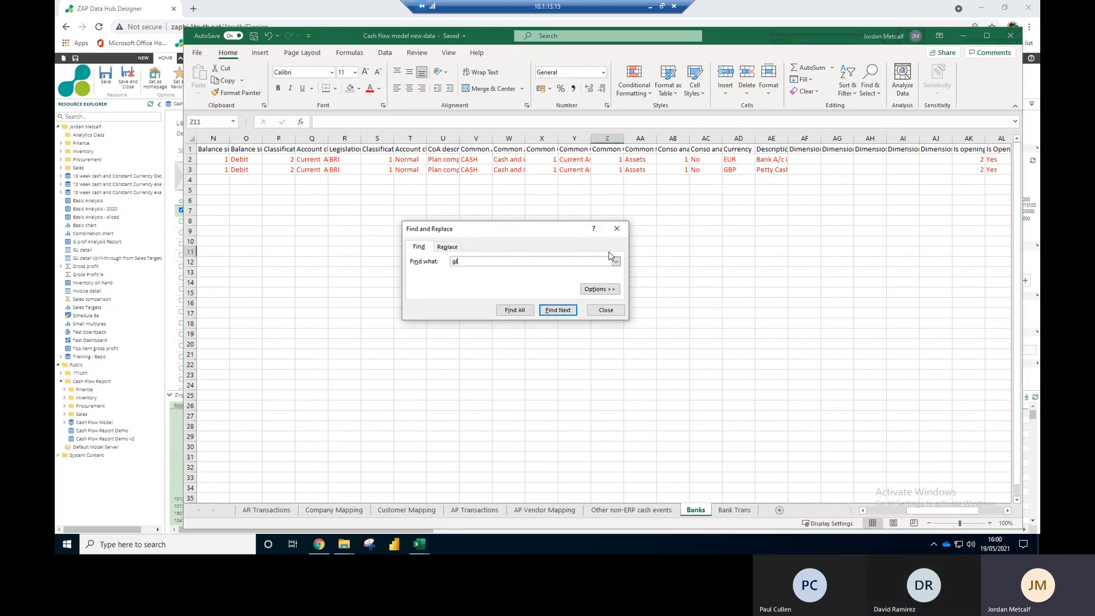
pyautogui.write('gl')
pyautogui.click(564, 311)
pyautogui.click(566, 316)
pyautogui.click(566, 315)
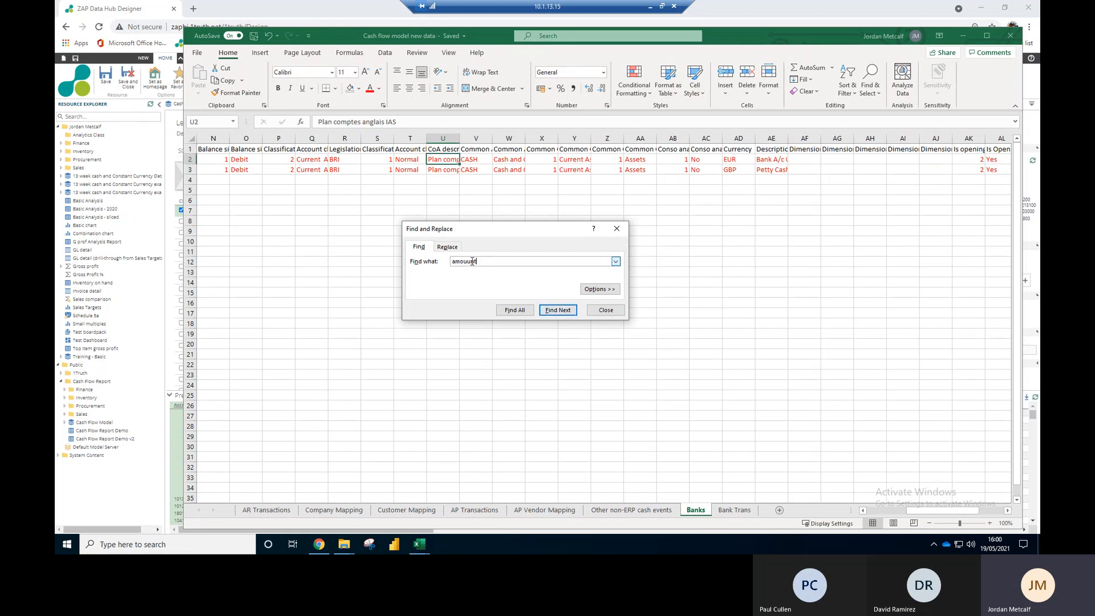
pyautogui.click(557, 309)
pyautogui.click(550, 302)
pyautogui.doubleClick(497, 262)
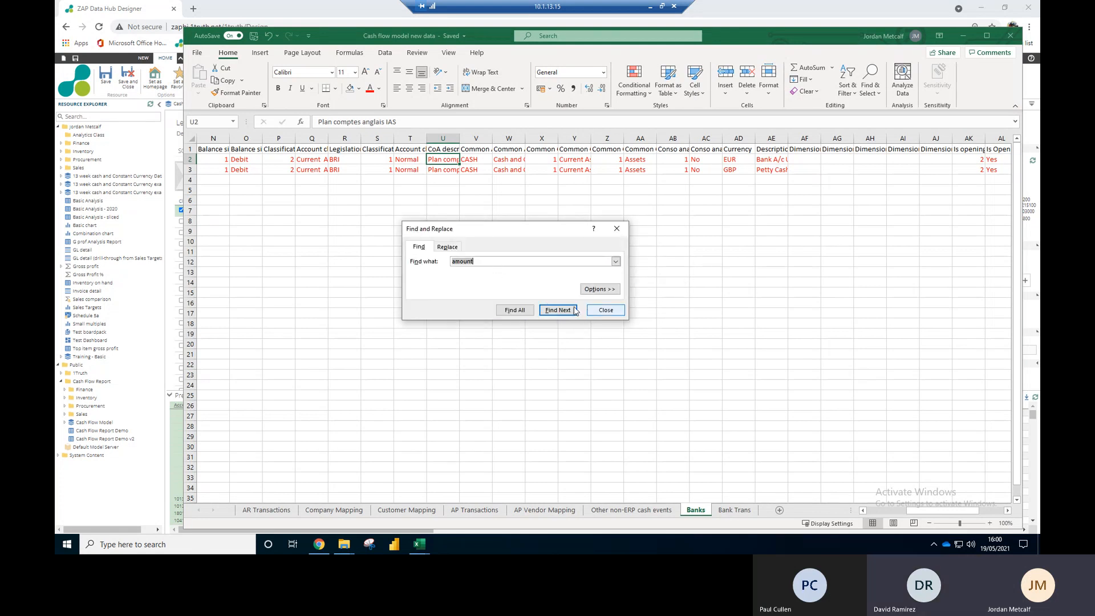
pyautogui.click(604, 310)
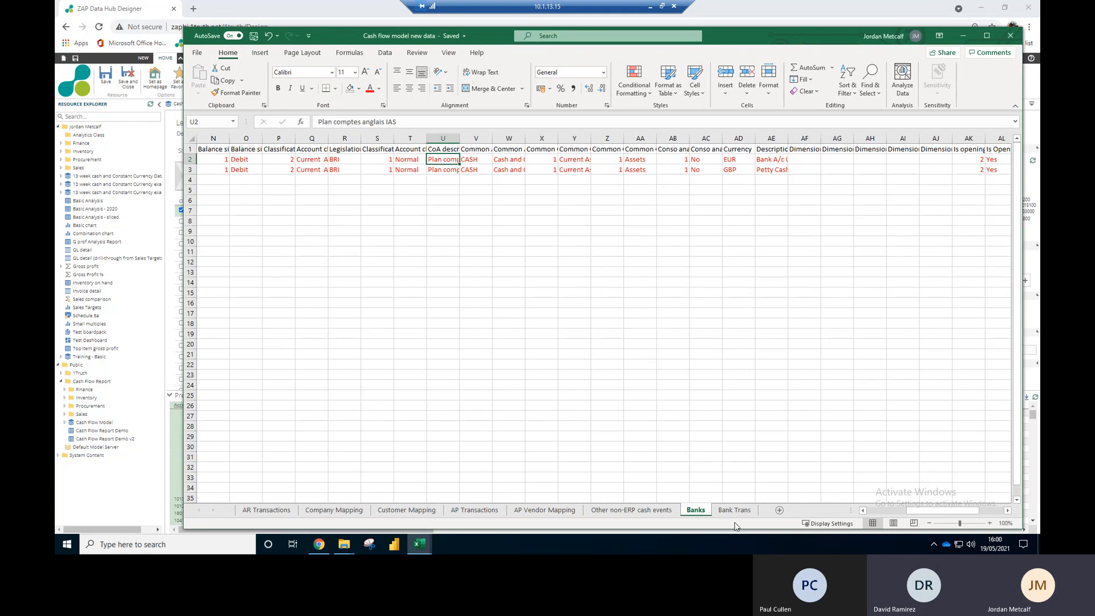
# Step: Search Bank Trans for "amount" and widen the Budget amount (sign) and Budget amount TCY (sign) columns to fit their headings
pyautogui.click(734, 510)
pyautogui.click(393, 230)
pyautogui.rightClick(392, 229)
pyautogui.click(351, 204)
pyautogui.click(351, 204)
pyautogui.hotkey('ctrl', 'f')
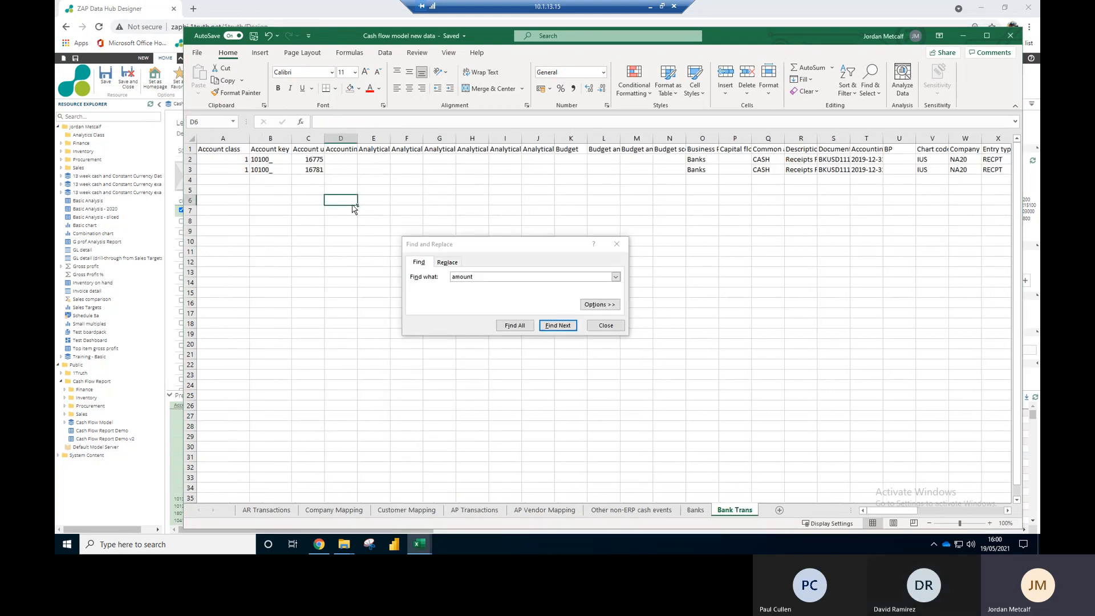
pyautogui.click(558, 327)
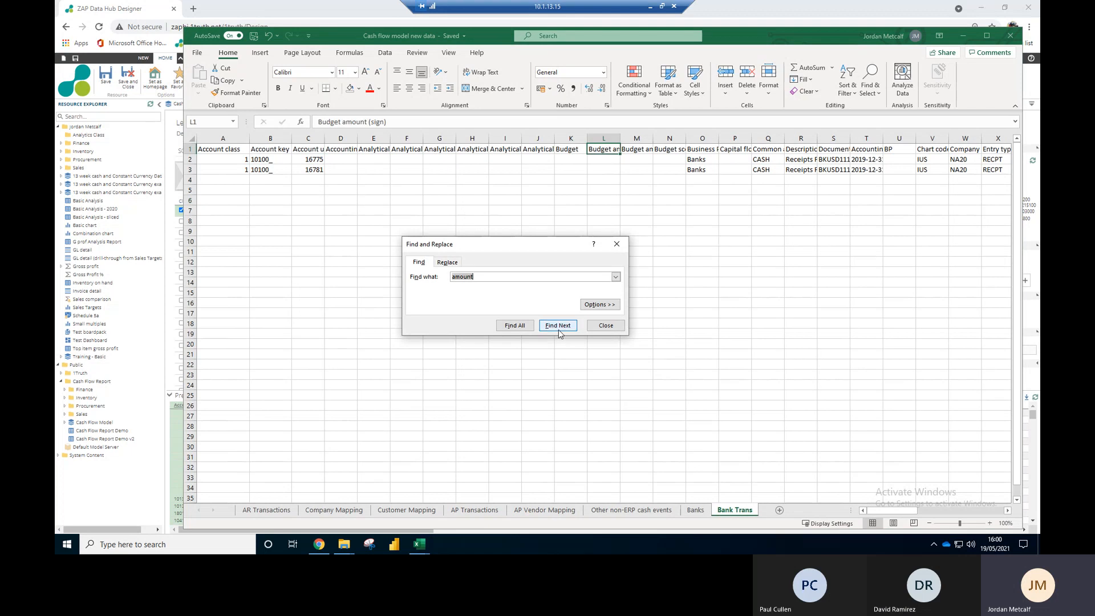
pyautogui.doubleClick(618, 139)
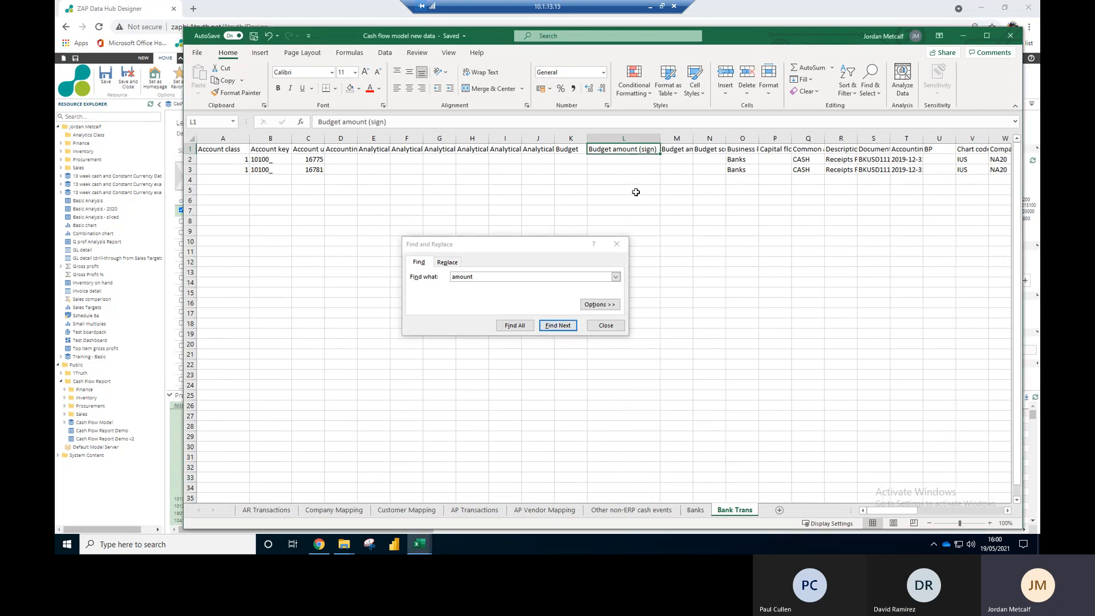
pyautogui.click(557, 326)
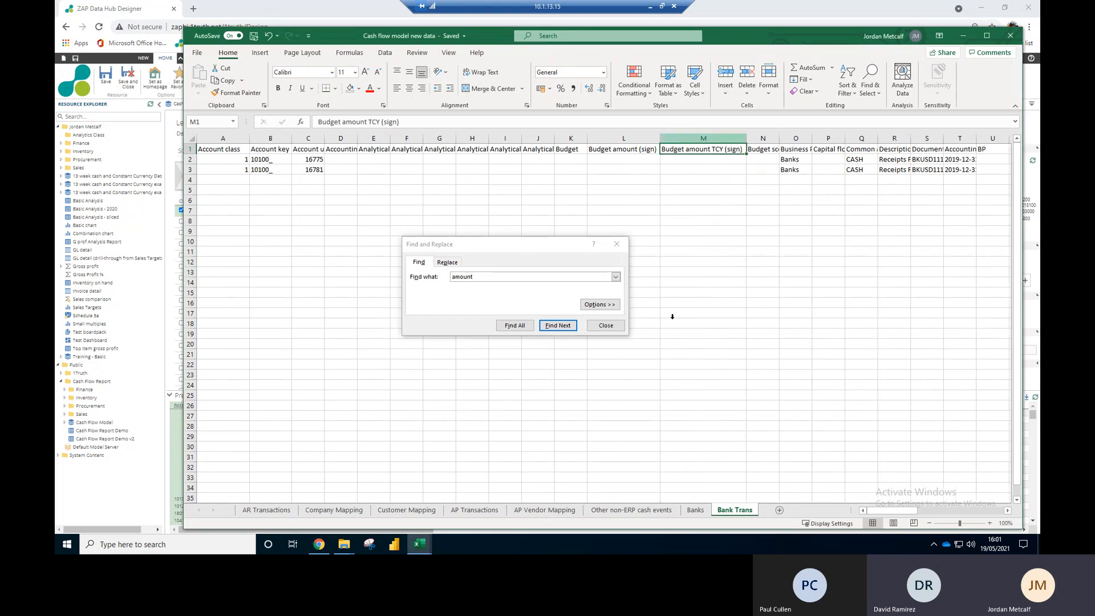
# Step: Find the next "amount" heading in Bank Trans and widen the Forced amount and GL amount columns to fit
pyautogui.click(570, 325)
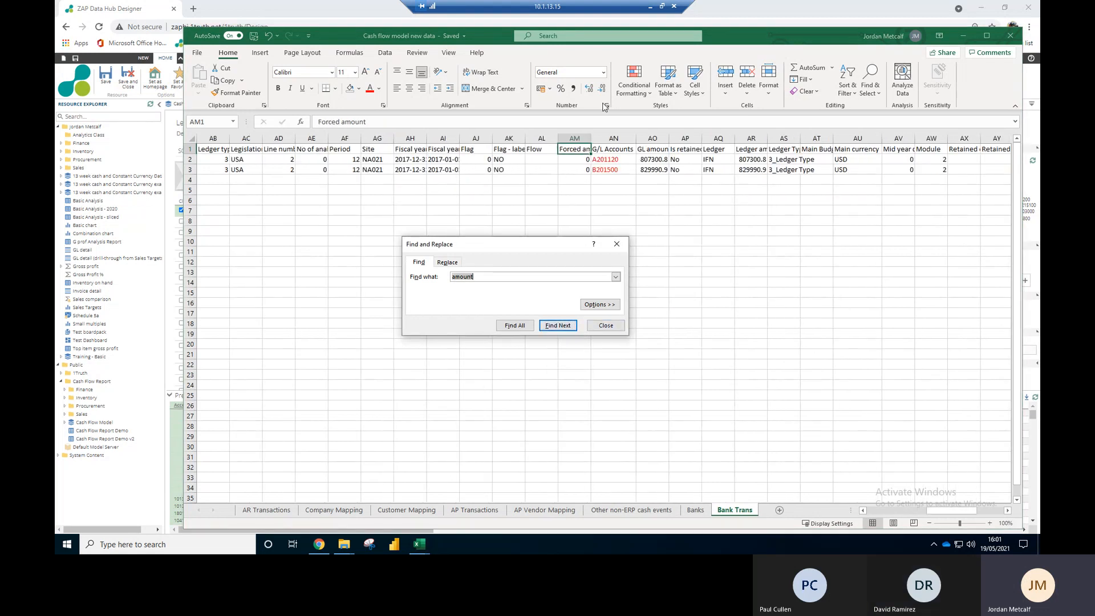
pyautogui.moveTo(591, 138); pyautogui.dragTo(665, 147)
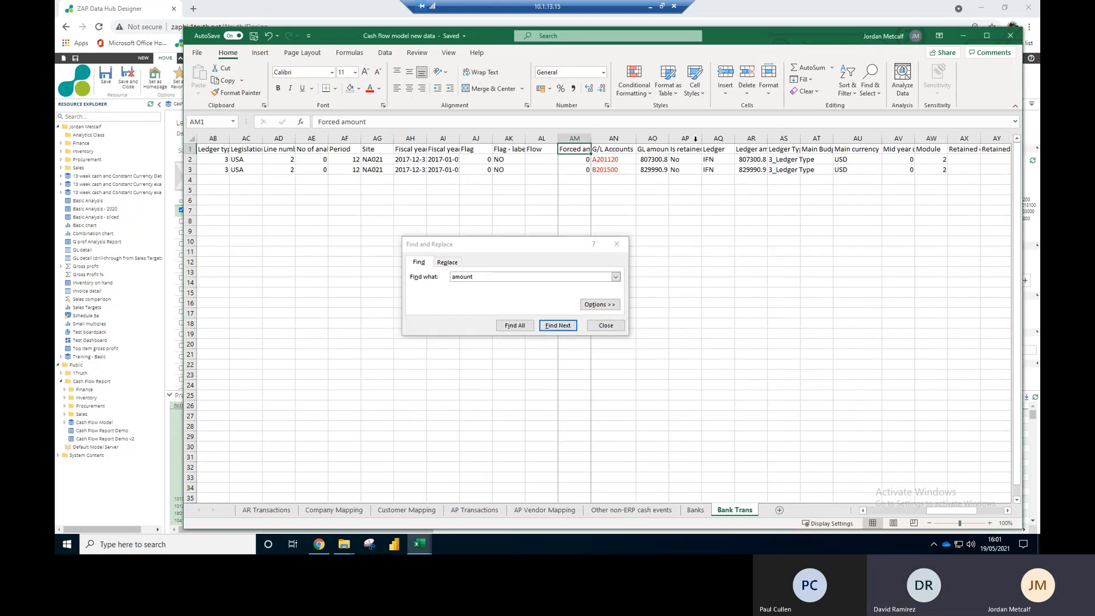
pyautogui.doubleClick(687, 138)
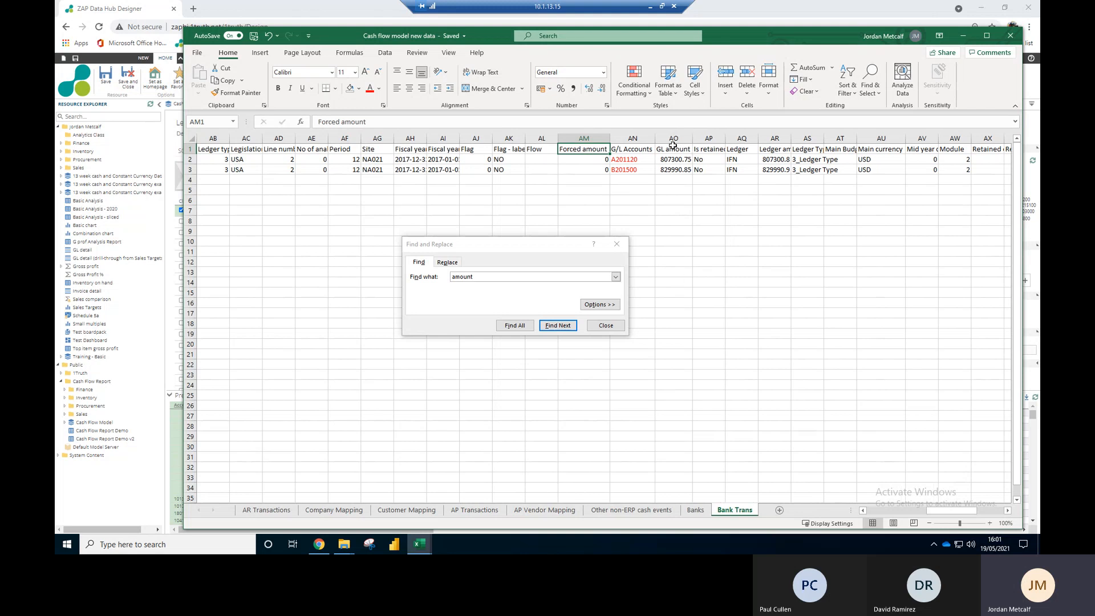
pyautogui.click(673, 141)
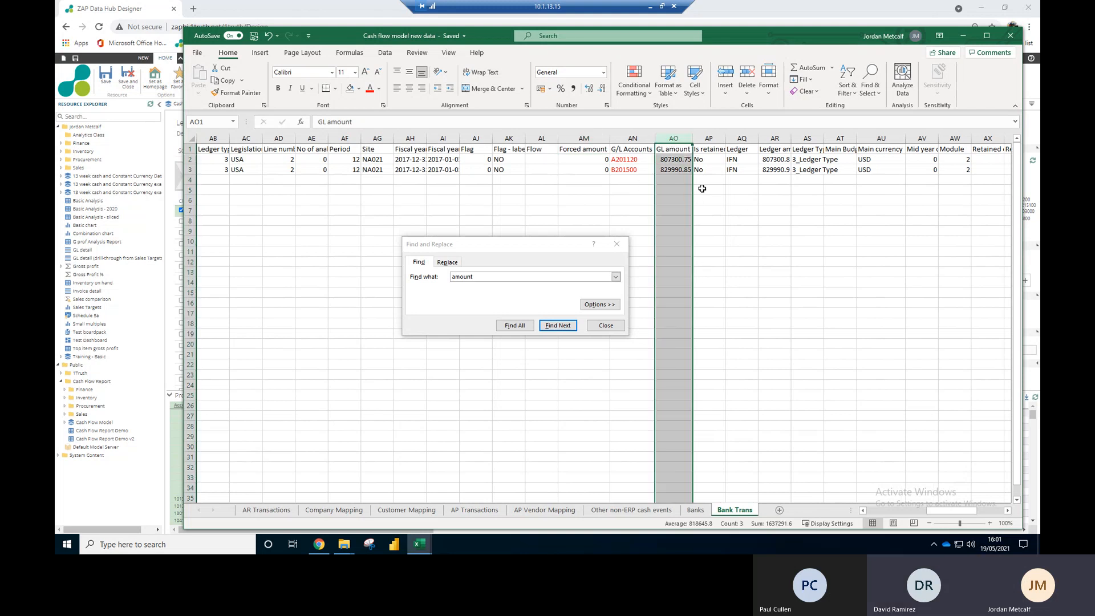
# Step: Close the search and set the GL amount to 100000 in AO2 and AO3 of Bank Trans
pyautogui.click(678, 160)
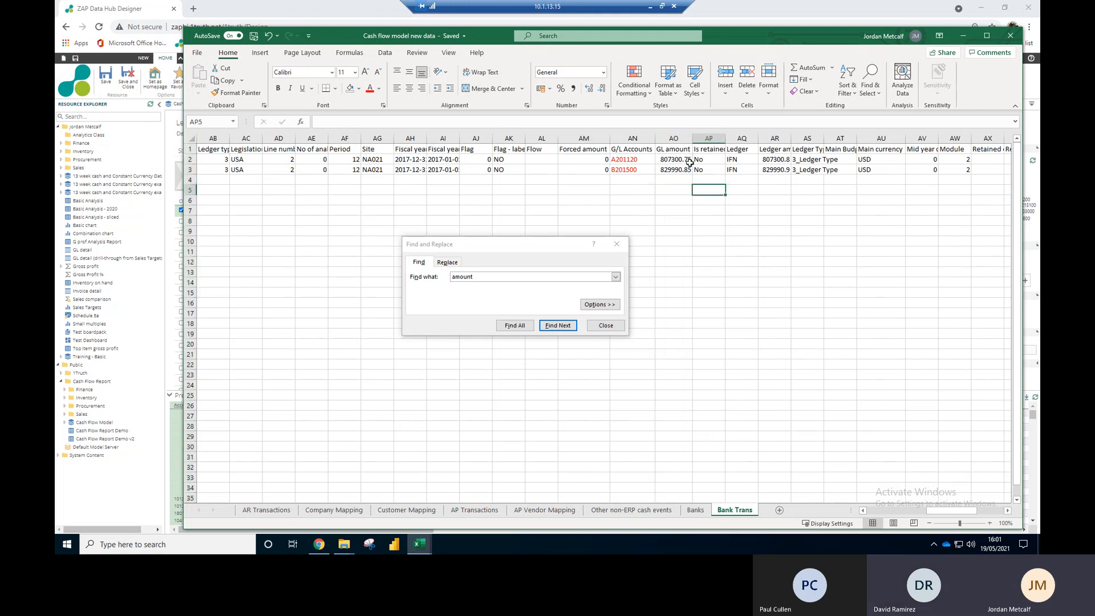
pyautogui.click(615, 329)
pyautogui.write('100000')
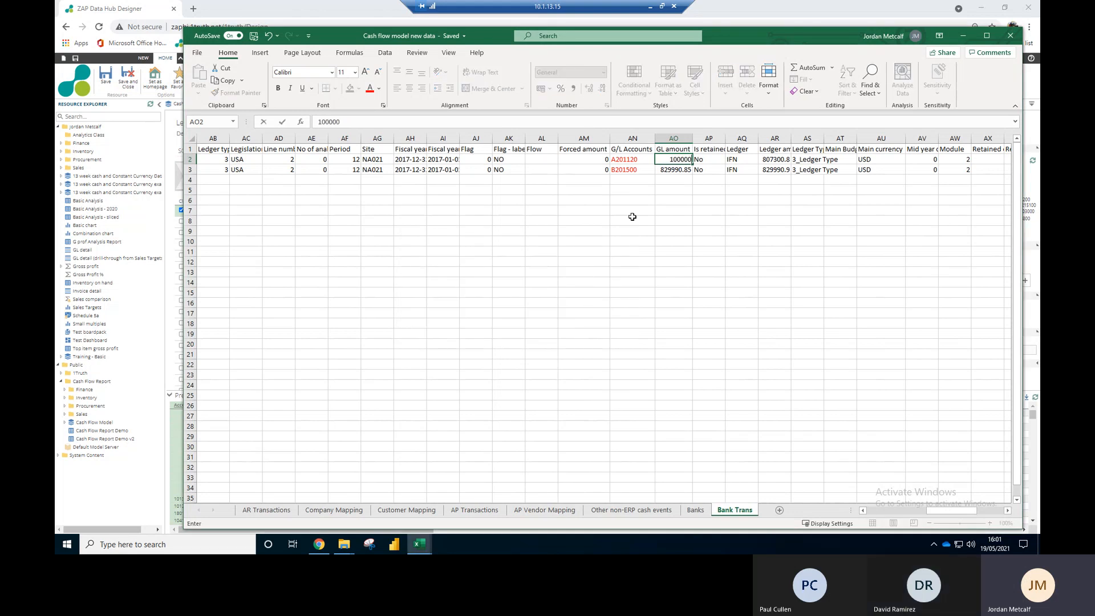
pyautogui.press('Return')
pyautogui.press('Up')
pyautogui.hotkey('ctrl', 'c')
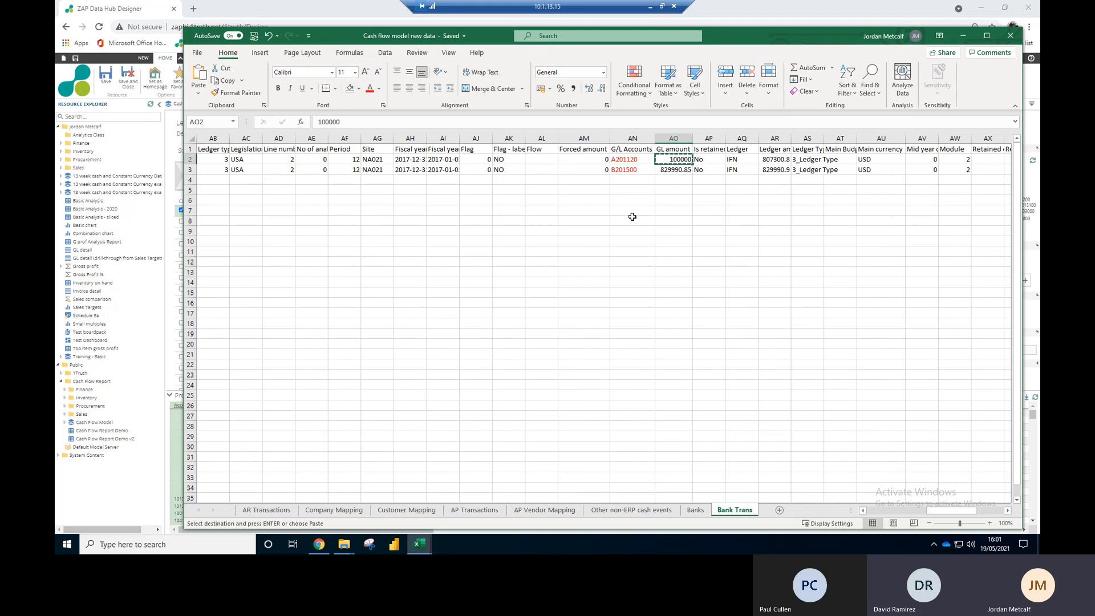
pyautogui.press('Down')
pyautogui.hotkey('ctrl', 'v')
pyautogui.press('Escape')
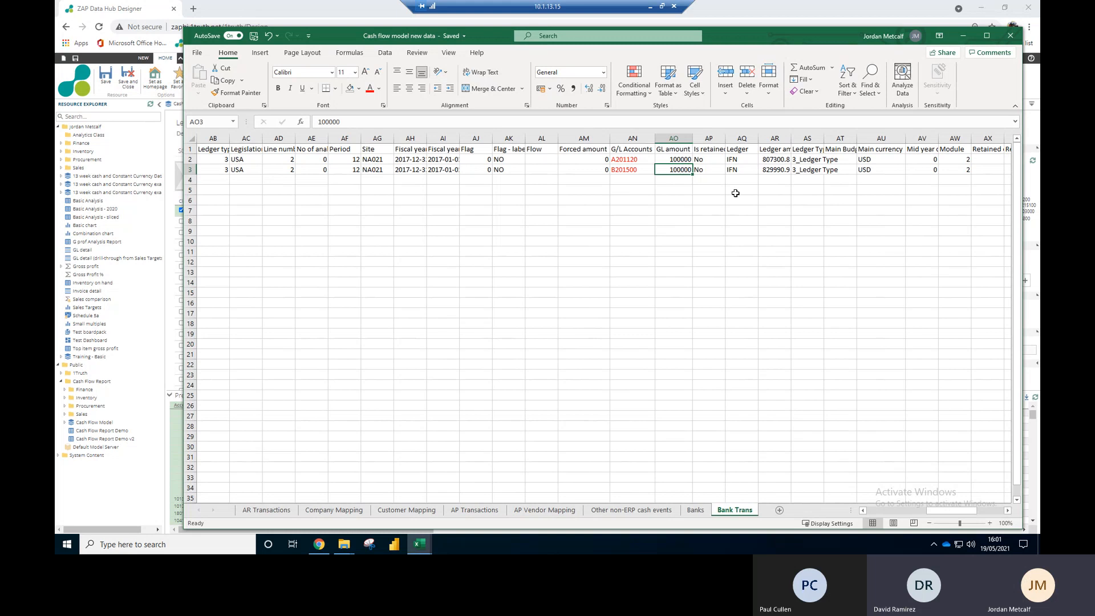
# Step: Review which source columns Ledger Actuals Budget maps in ZAP Data Hub, including the accounting date, and return to the Bank Trans sheet
pyautogui.click(611, 219)
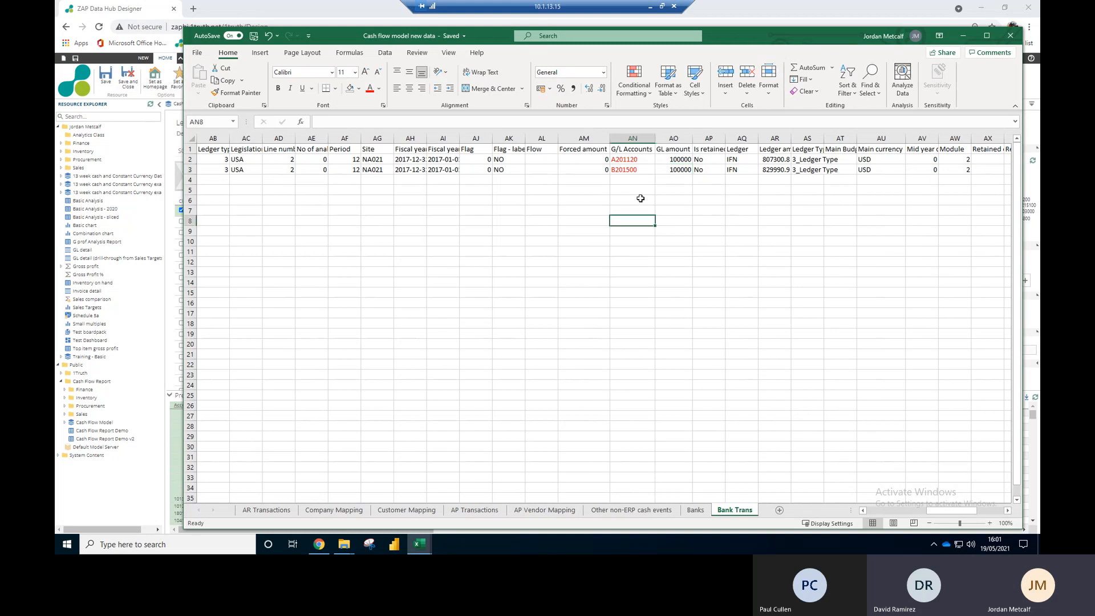
pyautogui.click(154, 487)
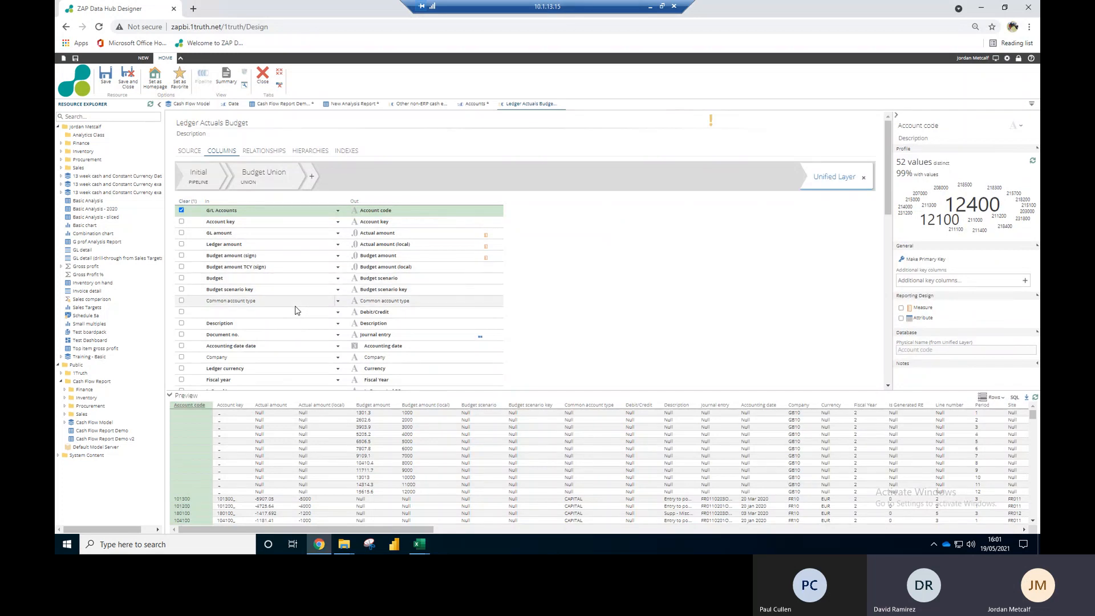
pyautogui.scroll(-1, 304, 313)
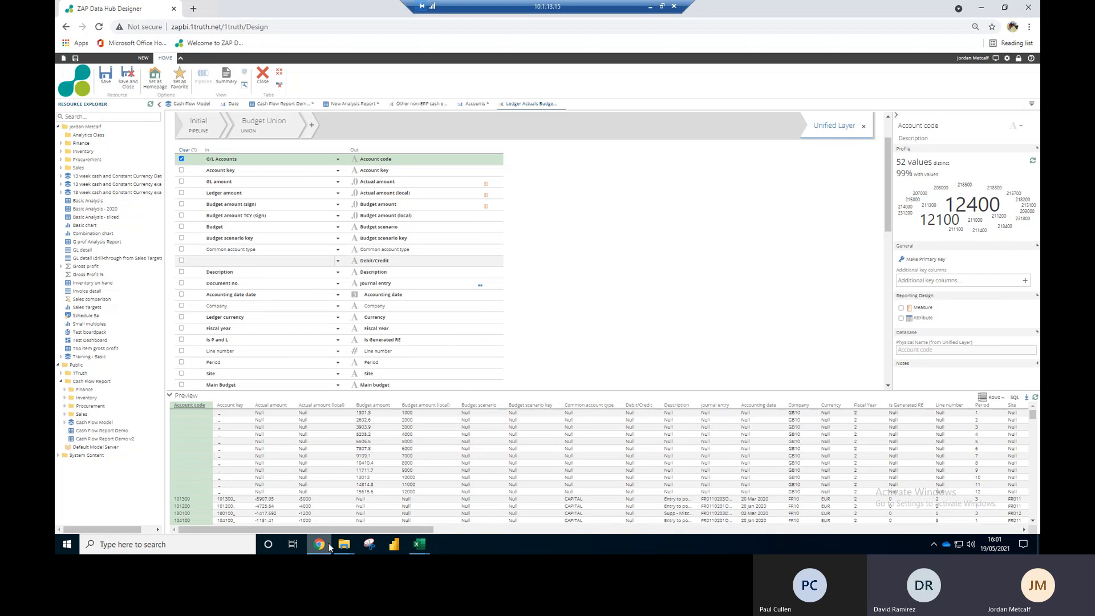
pyautogui.click(424, 547)
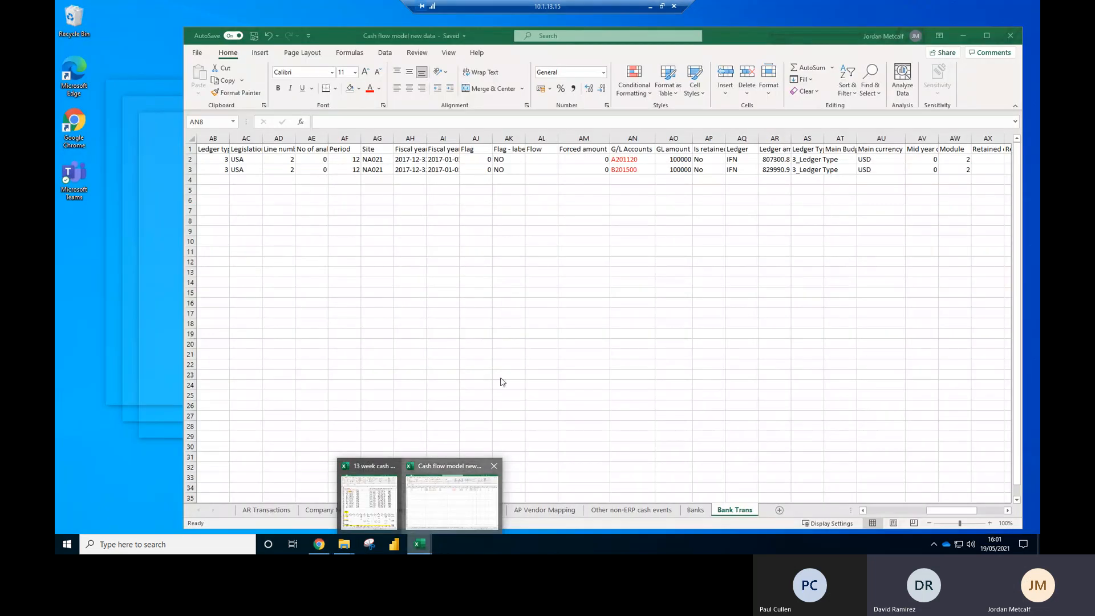
pyautogui.click(438, 508)
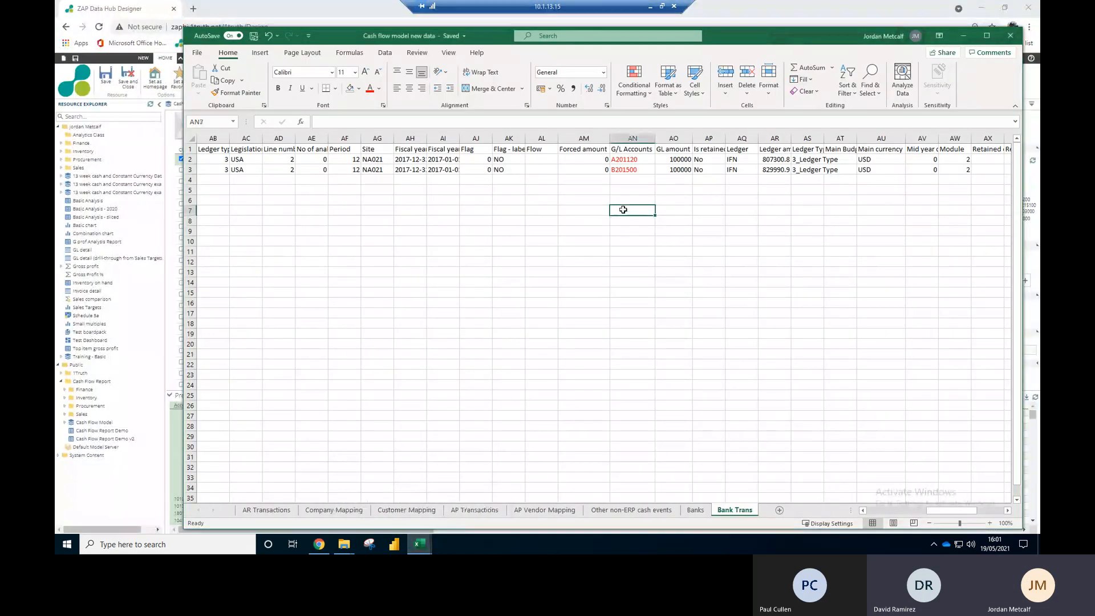
# Step: Search Bank Trans for "date date" to locate the Accounting date date column
pyautogui.hotkey('ctrl', 'f')
pyautogui.write('a')
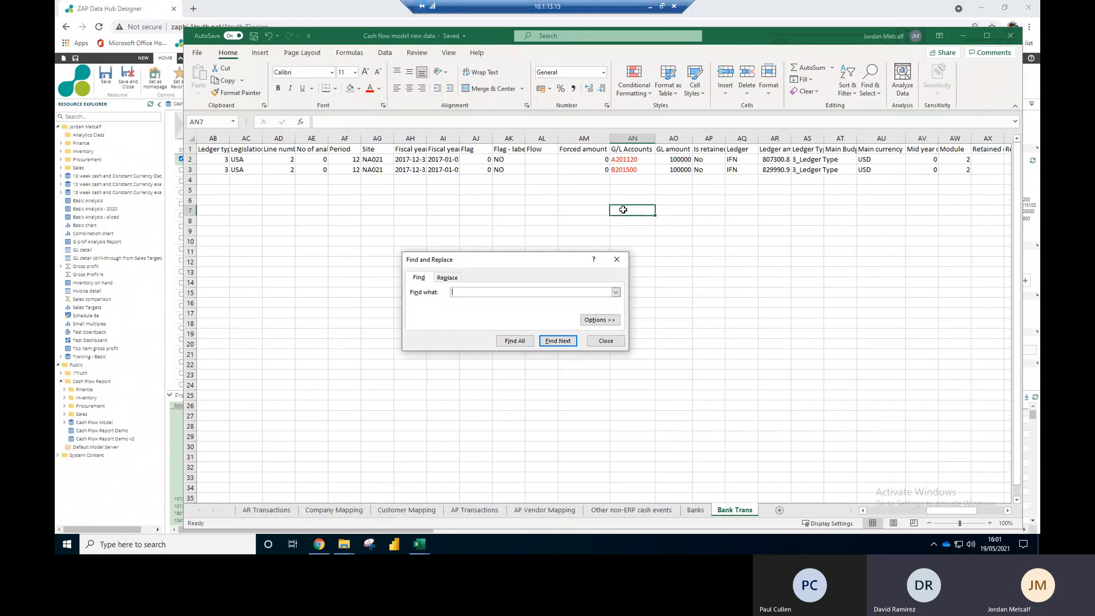
pyautogui.write('date date')
pyautogui.press('Return')
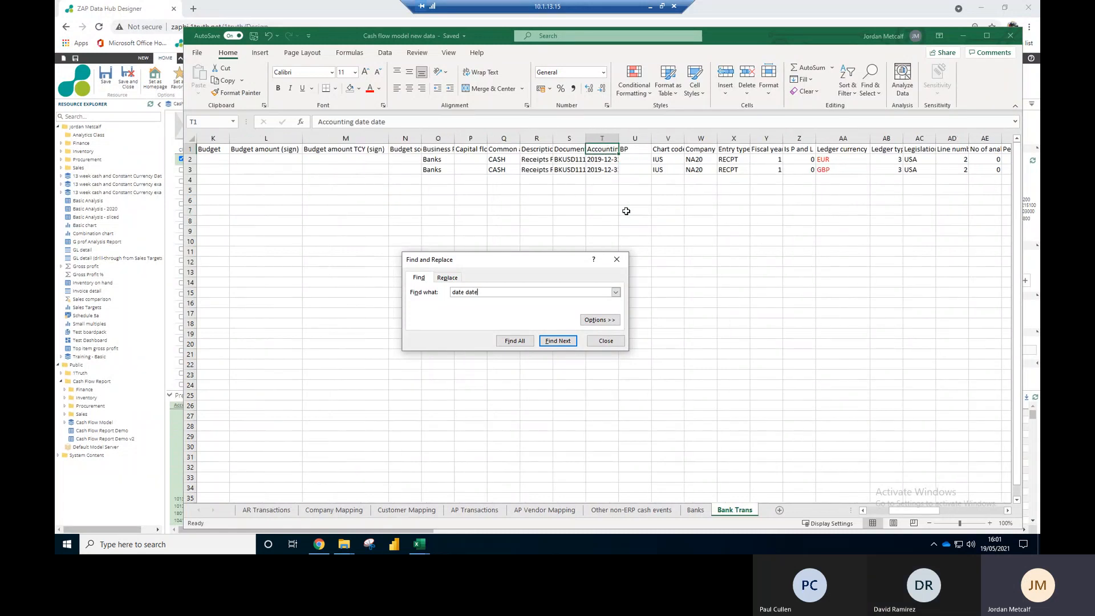
# Step: Widen the Accounting date date column in Bank Trans to fit and enter 2021-01-01 in T2
pyautogui.click(617, 142)
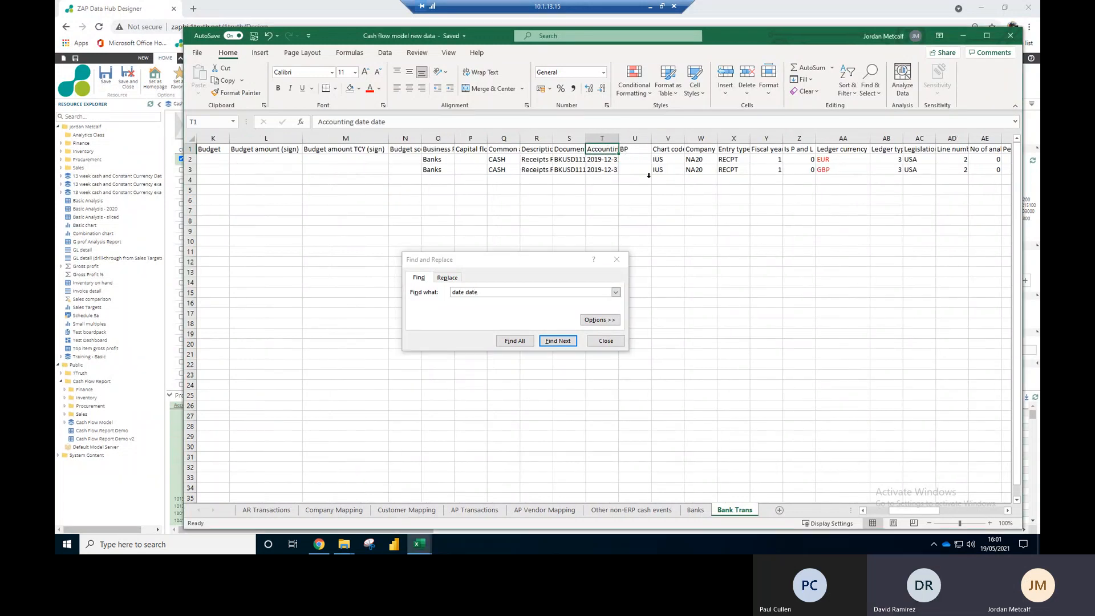
pyautogui.doubleClick(617, 142)
pyautogui.click(605, 160)
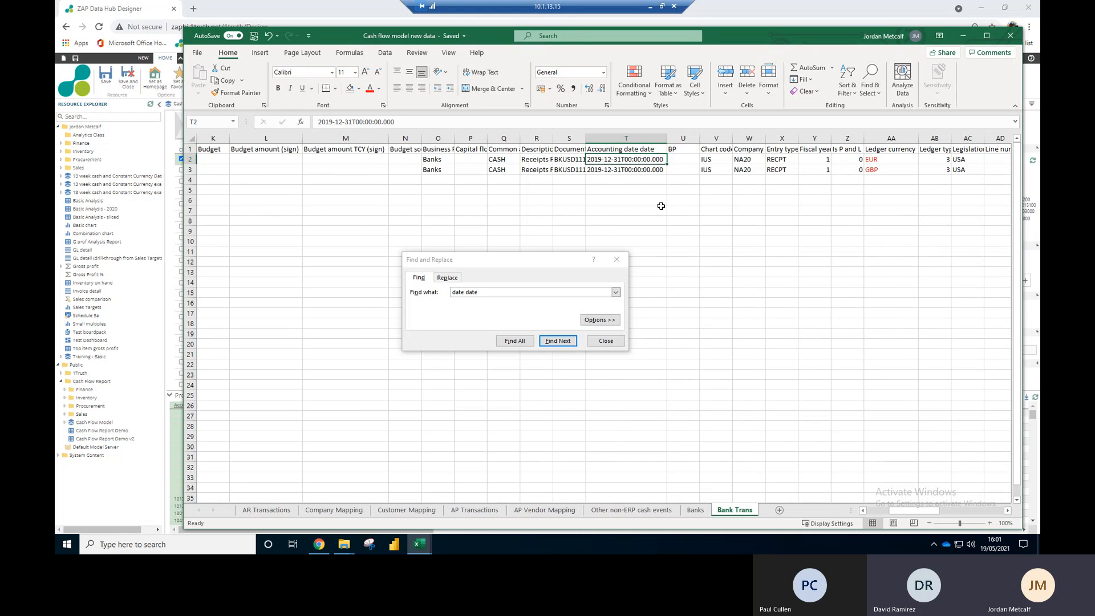
pyautogui.write('2021')
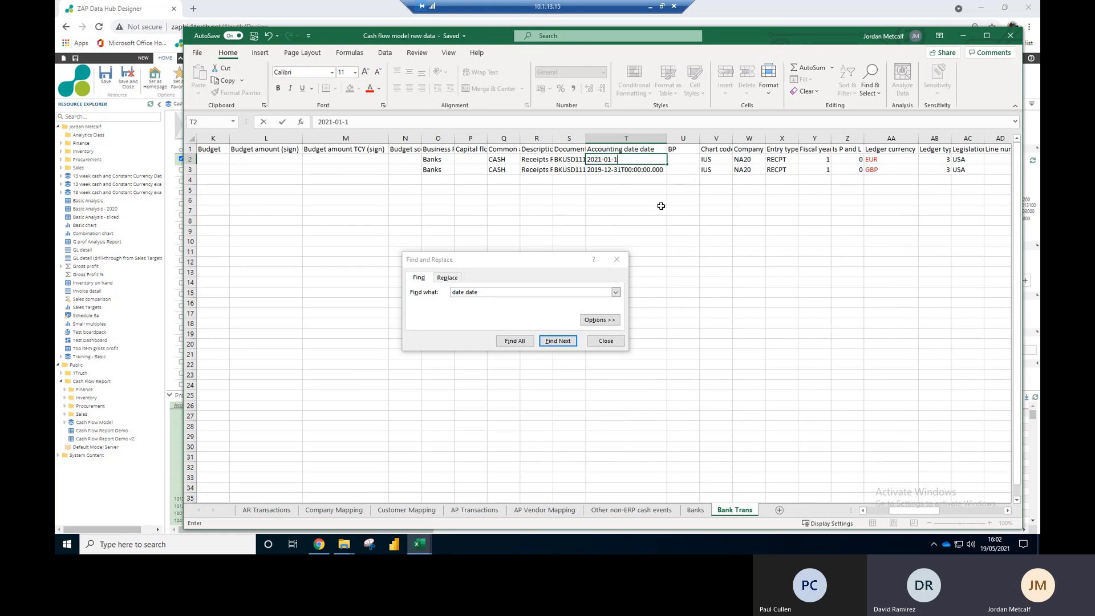
pyautogui.write('-01-01')
# Step: Try to append the time suffix T00:00:00.000 from T3 to the date in T2
pyautogui.doubleClick(634, 171)
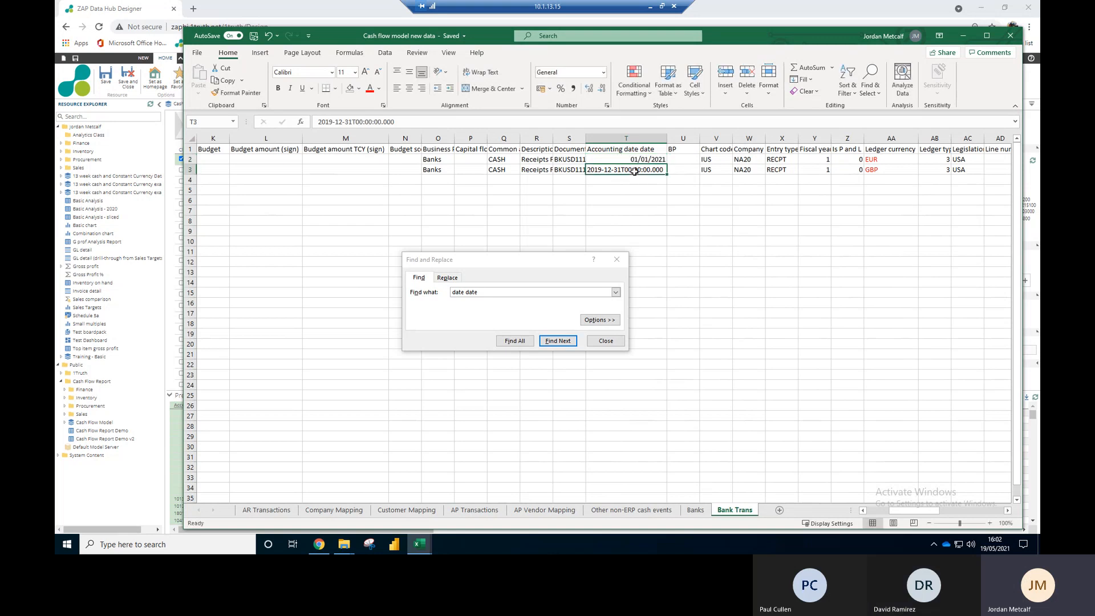
pyautogui.moveTo(664, 170); pyautogui.dragTo(622, 170)
pyautogui.hotkey('ctrl', 'c')
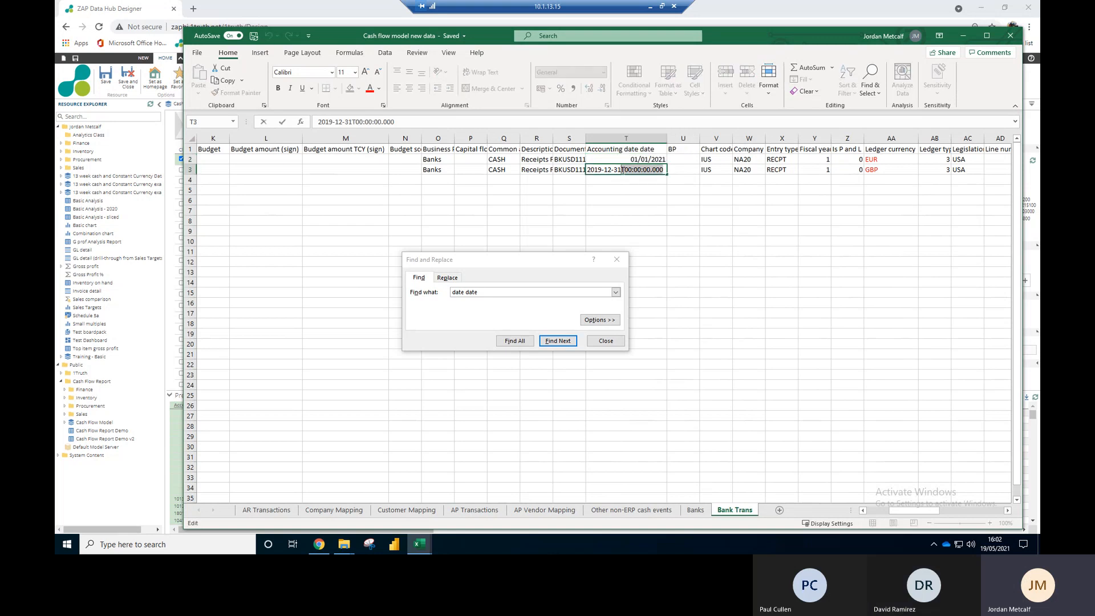
pyautogui.click(623, 159)
pyautogui.click(498, 121)
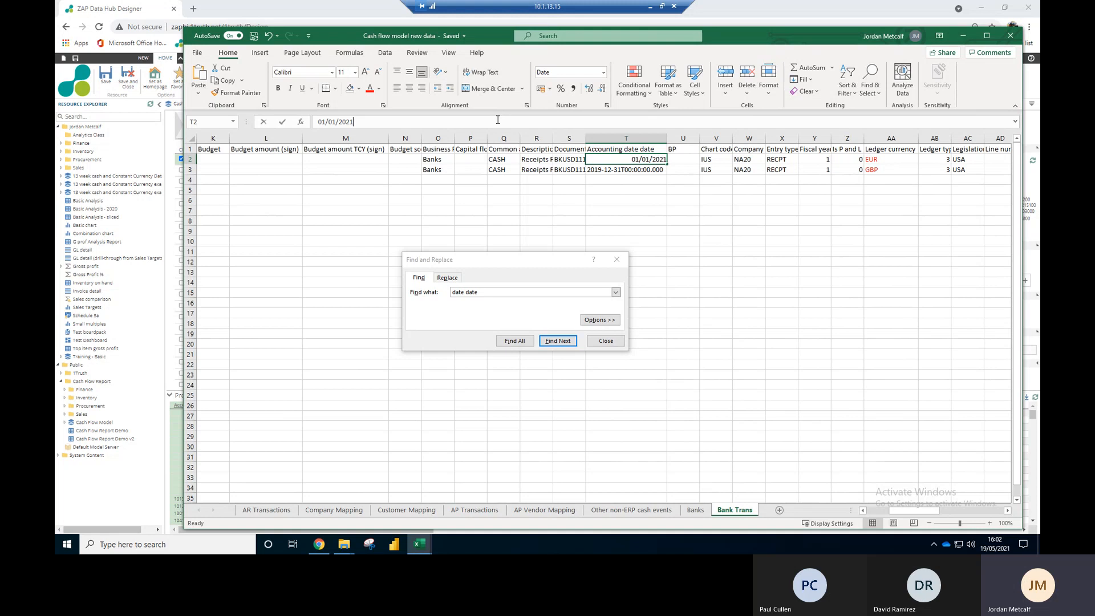
pyautogui.hotkey('ctrl', 'v')
pyautogui.press('Return')
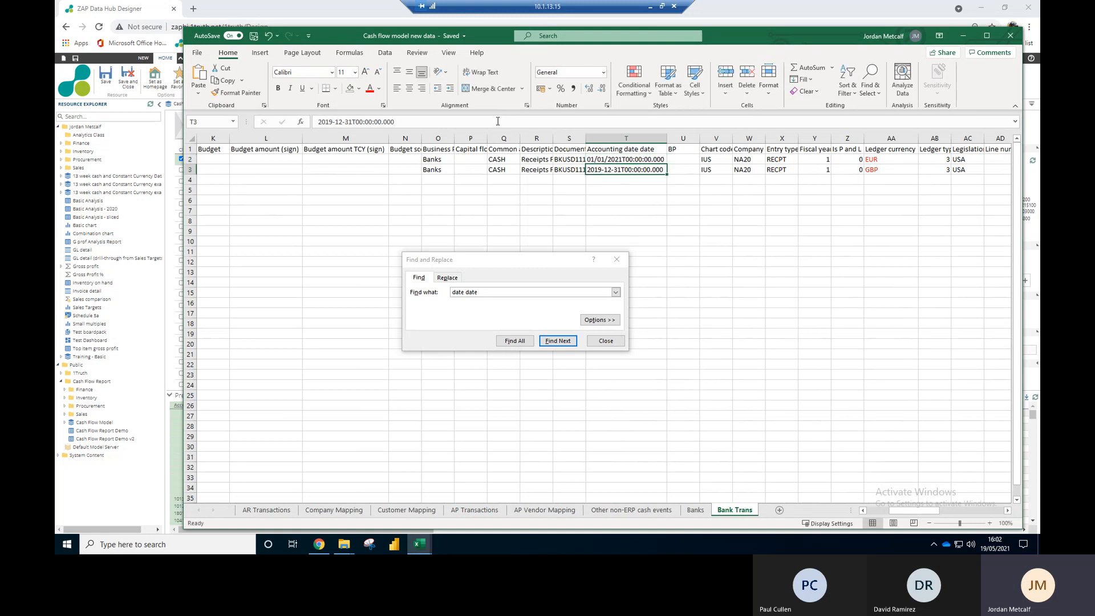
pyautogui.click(605, 159)
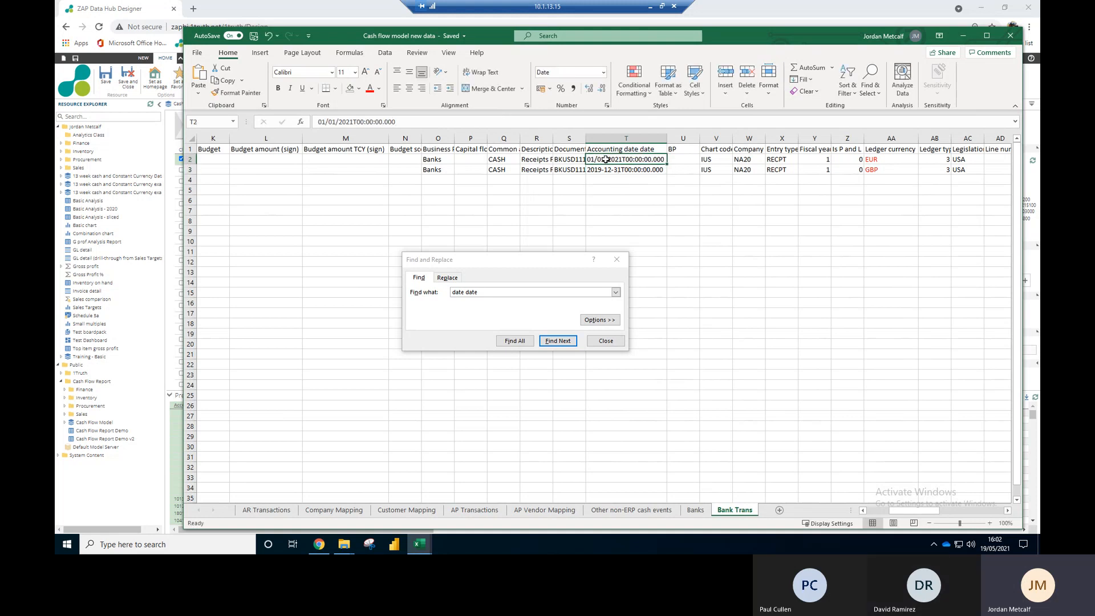
pyautogui.hotkey('ctrl', 'c')
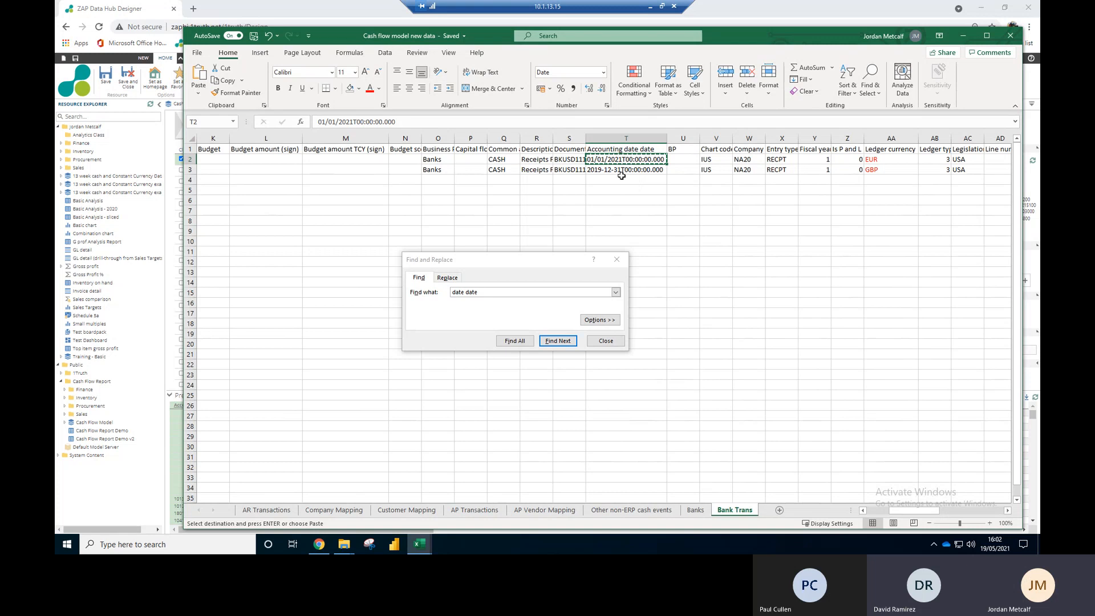
pyautogui.press('Escape')
# Step: Remove the time suffix from T2, leaving 01/01/2021, and copy that date into T3
pyautogui.moveTo(396, 122); pyautogui.dragTo(359, 126)
pyautogui.press('BackSpace')
pyautogui.press('BackSpace')
pyautogui.hotkey('ctrl', 'Return')
pyautogui.hotkey('ctrl', 'c')
pyautogui.press('Down')
pyautogui.hotkey('ctrl', 'v')
pyautogui.press('Escape')
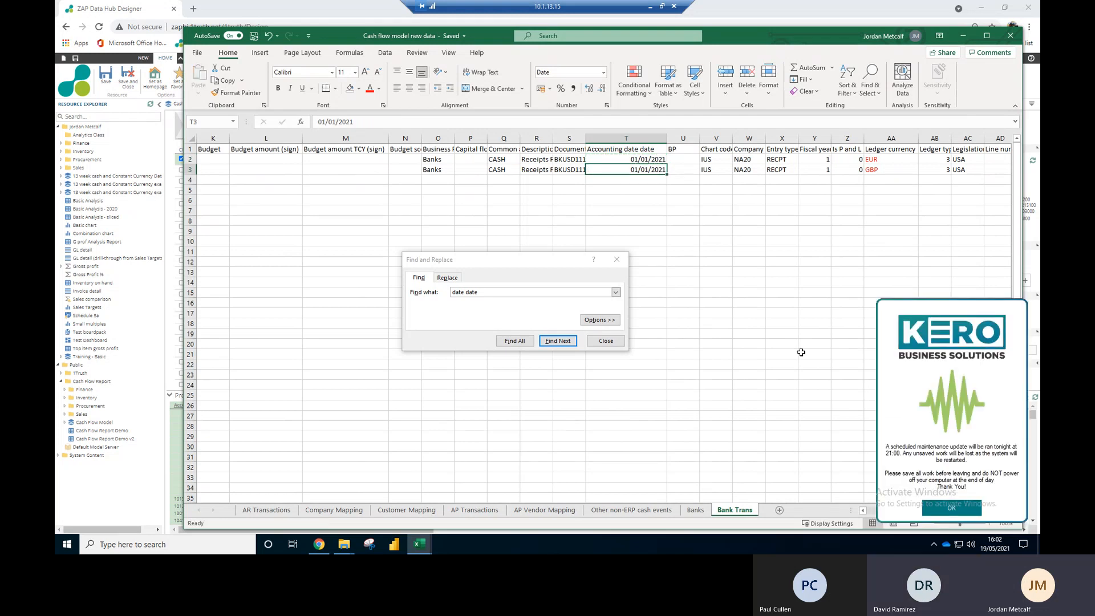
# Step: Dismiss the maintenance notice, then save and close the Cash flow model new data workbook
pyautogui.click(978, 512)
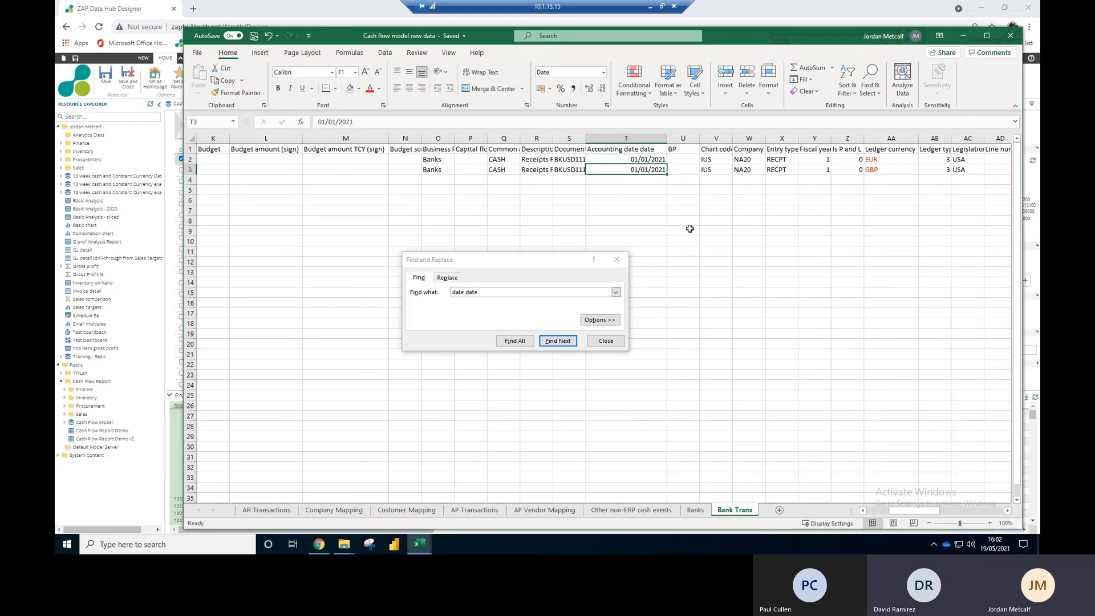
pyautogui.click(691, 239)
pyautogui.click(253, 38)
pyautogui.press('Escape')
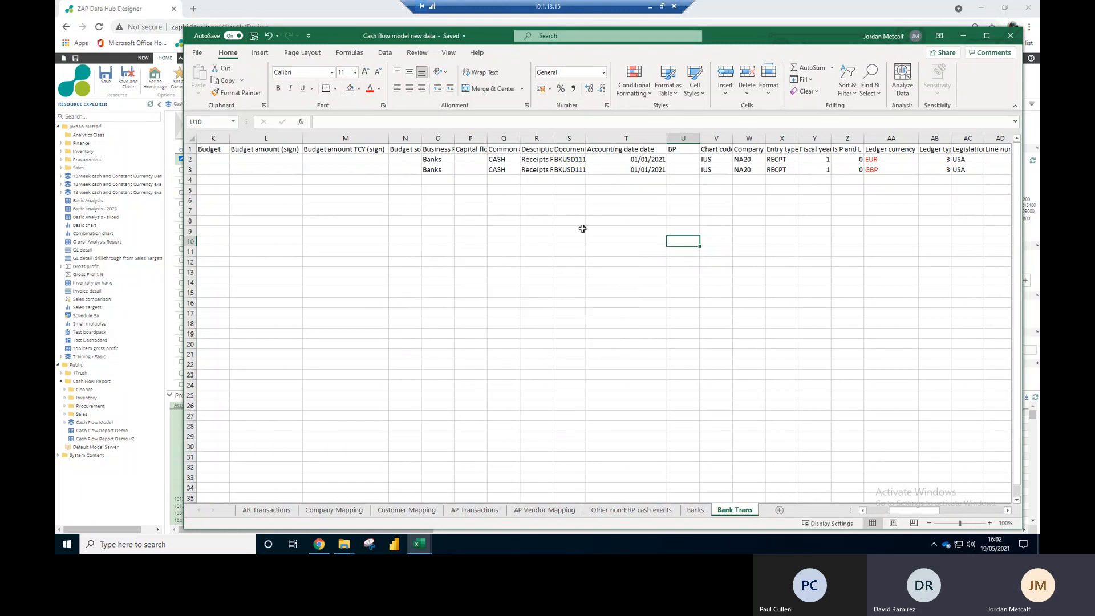
pyautogui.click(534, 219)
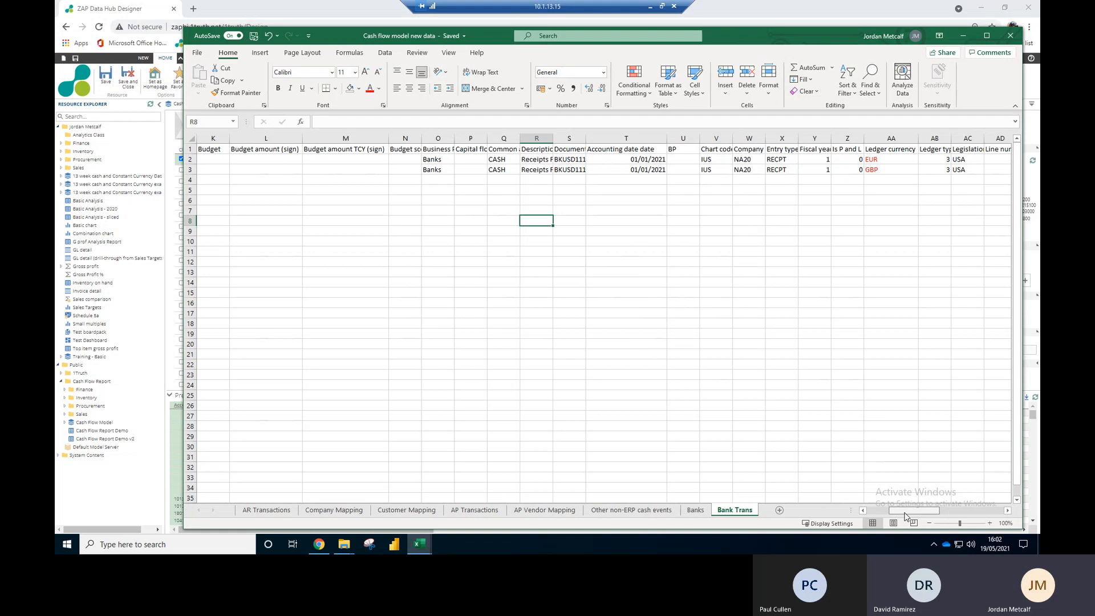
pyautogui.moveTo(903, 513); pyautogui.dragTo(862, 509)
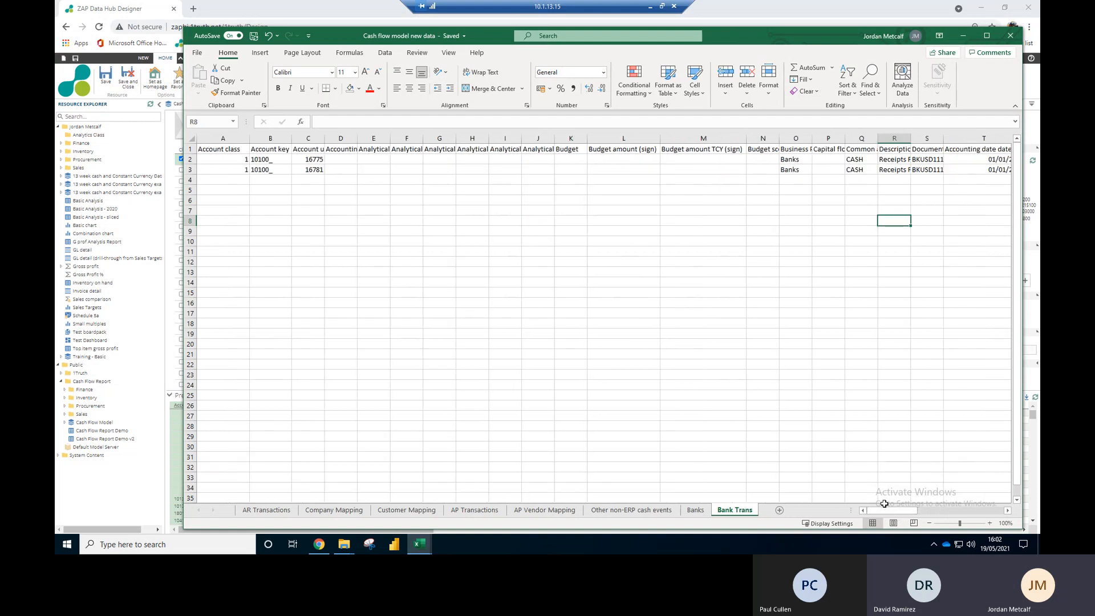
pyautogui.click(927, 512)
pyautogui.moveTo(940, 508); pyautogui.dragTo(833, 515)
pyautogui.click(1010, 36)
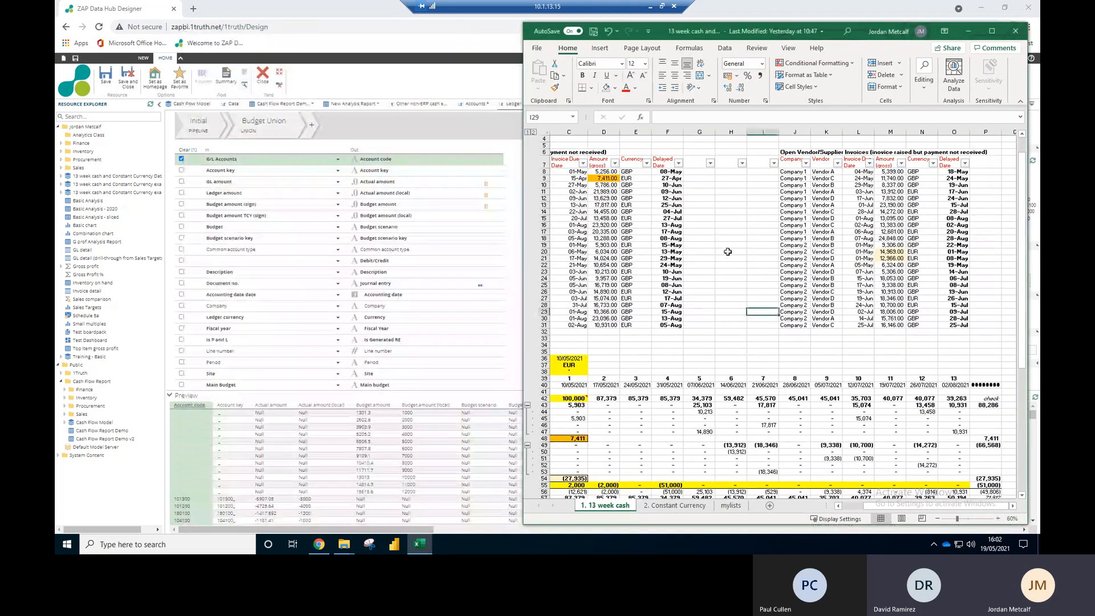
# Step: Switch to ZAP Data Hub, clear the Cash Flow Model's pipeline path filter and open the Cash flow model new data source
pyautogui.click(463, 403)
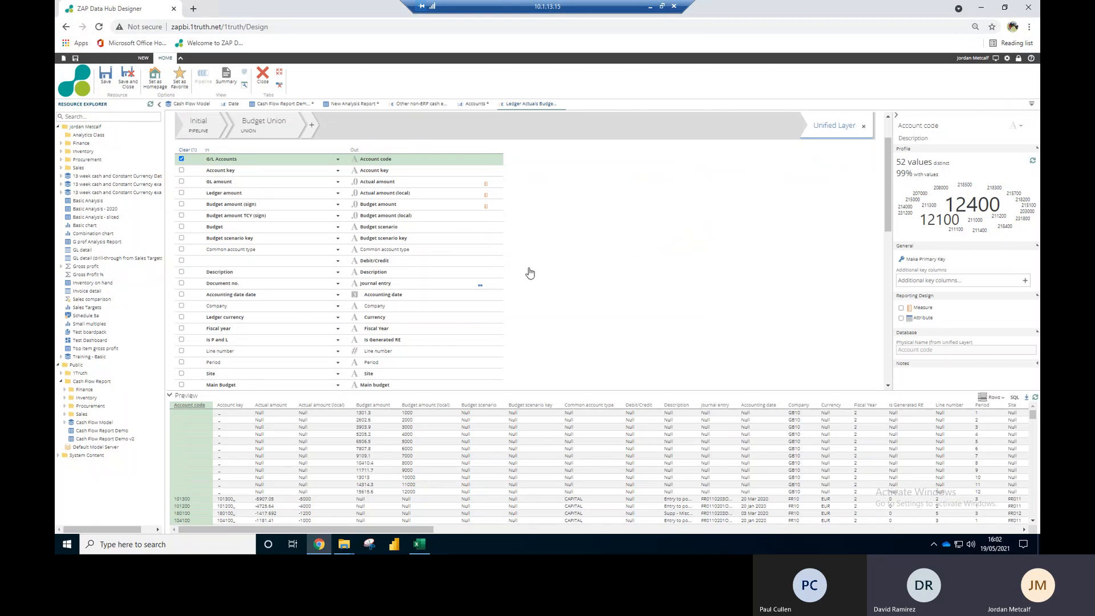
pyautogui.moveTo(886, 170); pyautogui.dragTo(886, 154)
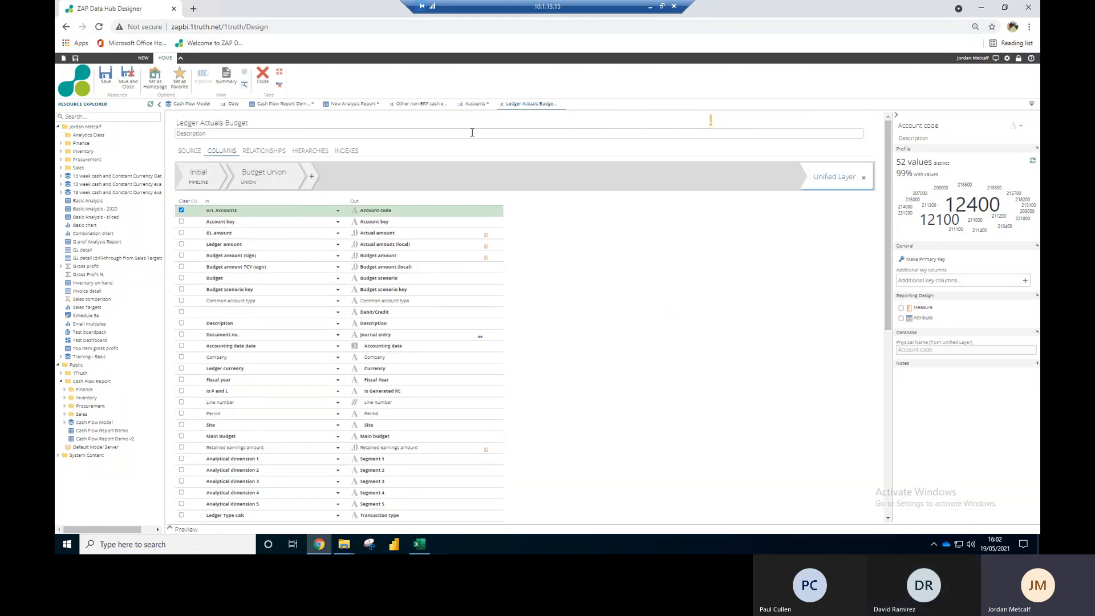
pyautogui.click(191, 152)
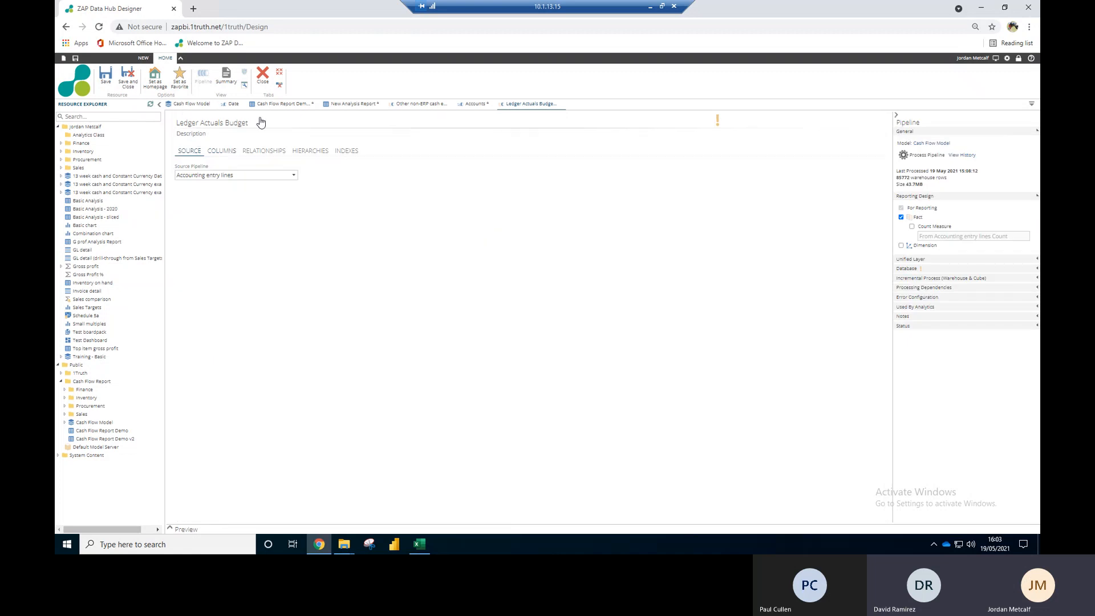
pyautogui.click(183, 105)
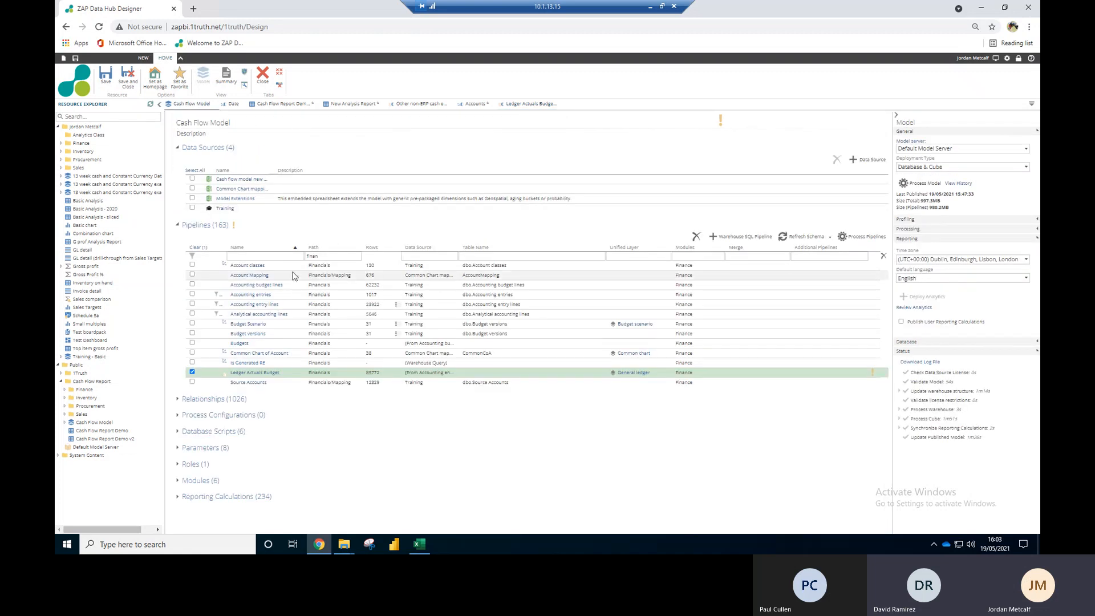
pyautogui.doubleClick(342, 258)
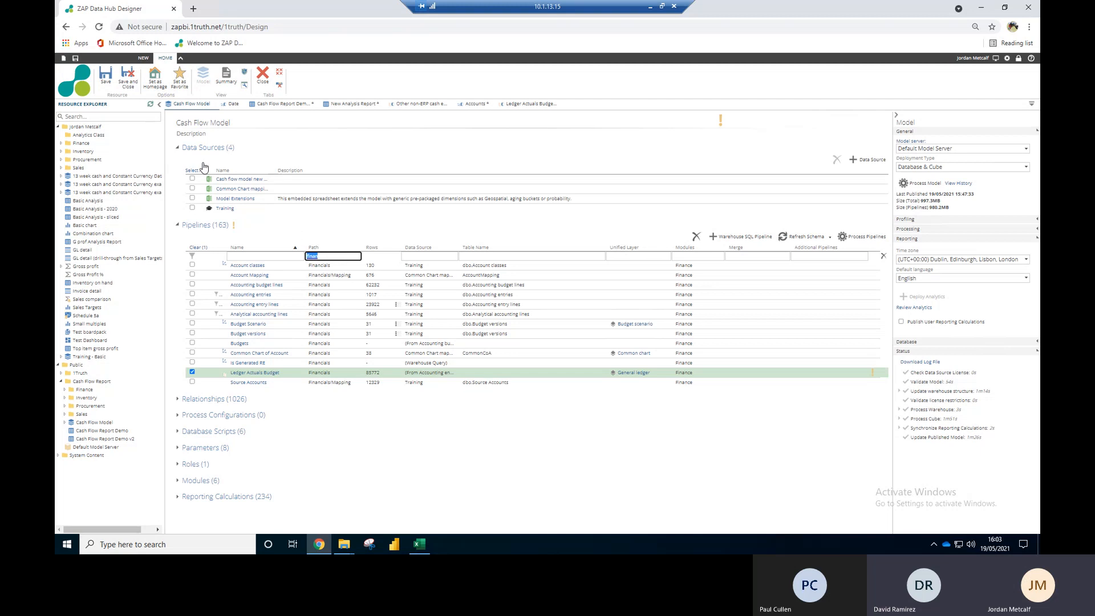
pyautogui.press('BackSpace')
pyautogui.click(244, 180)
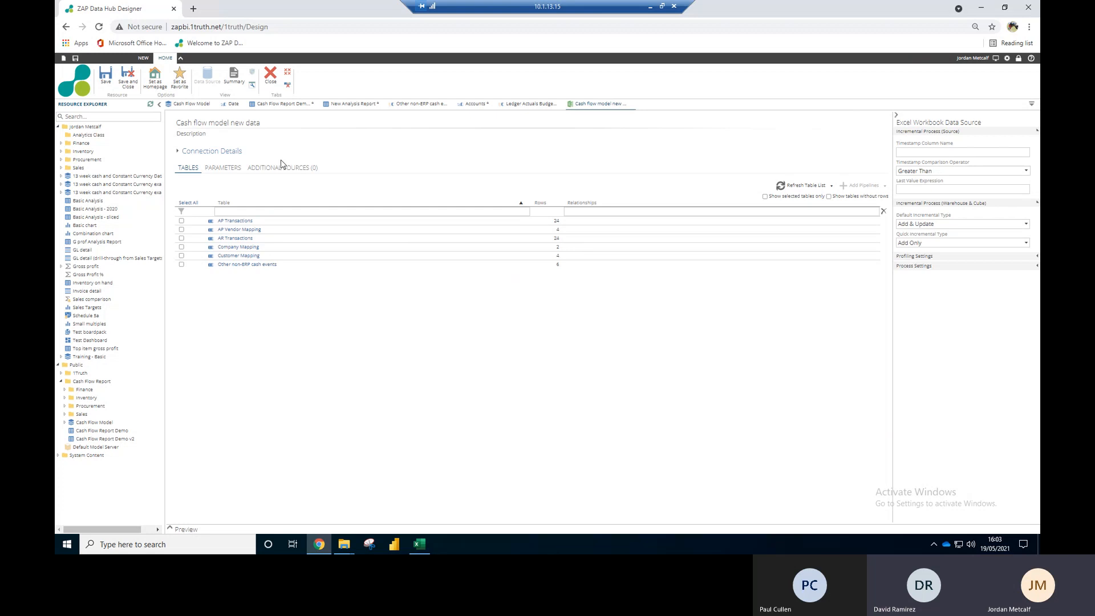
# Step: Upload the updated Cash flow model new data workbook to the data source and test its connection
pyautogui.click(204, 153)
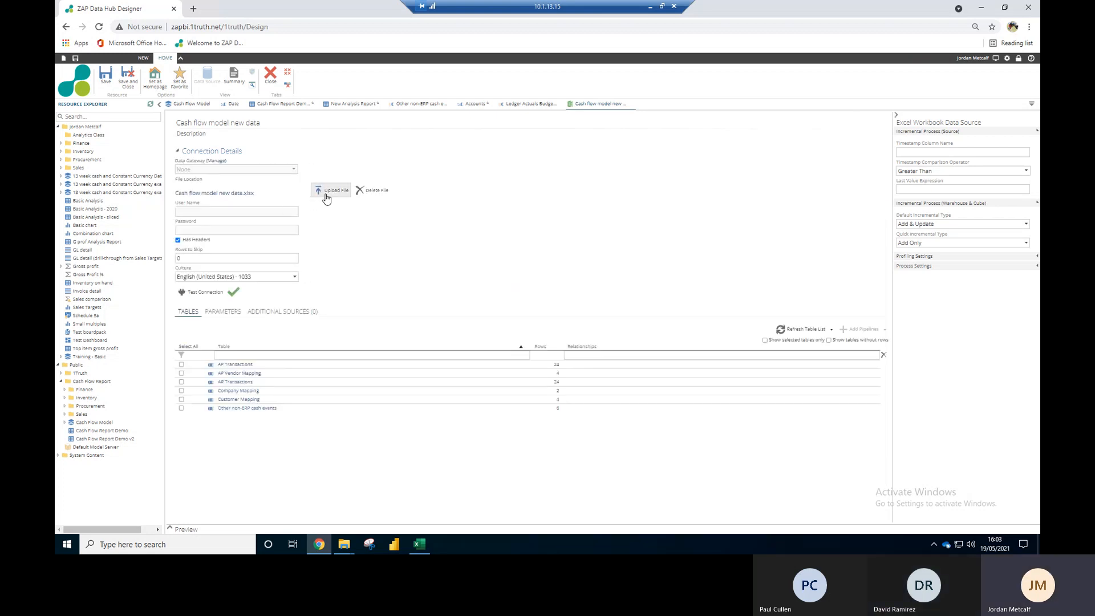
pyautogui.click(345, 191)
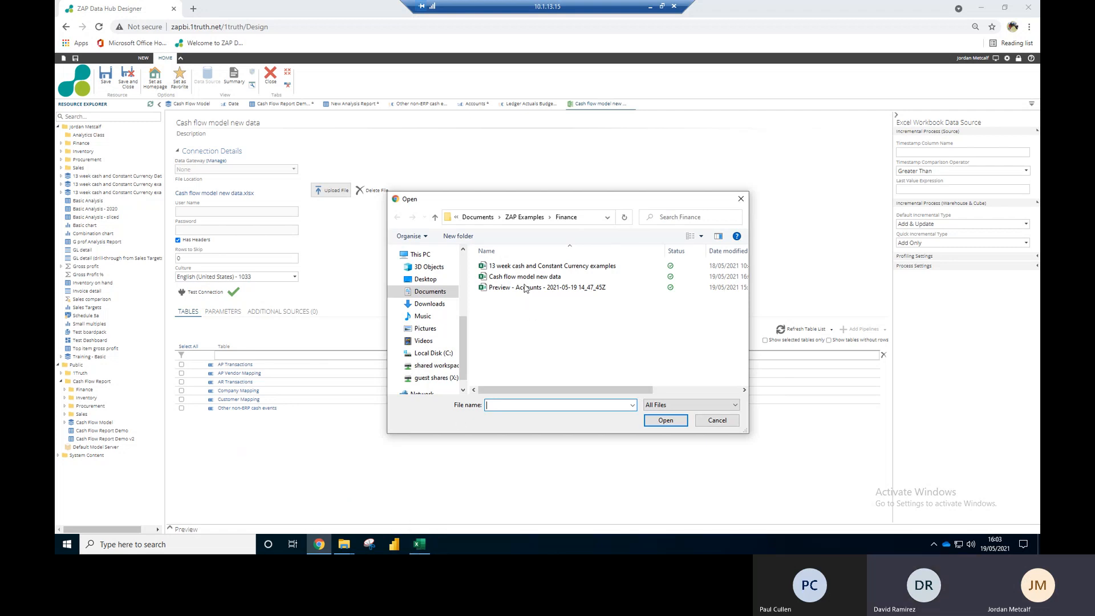
pyautogui.click(524, 277)
pyautogui.click(665, 420)
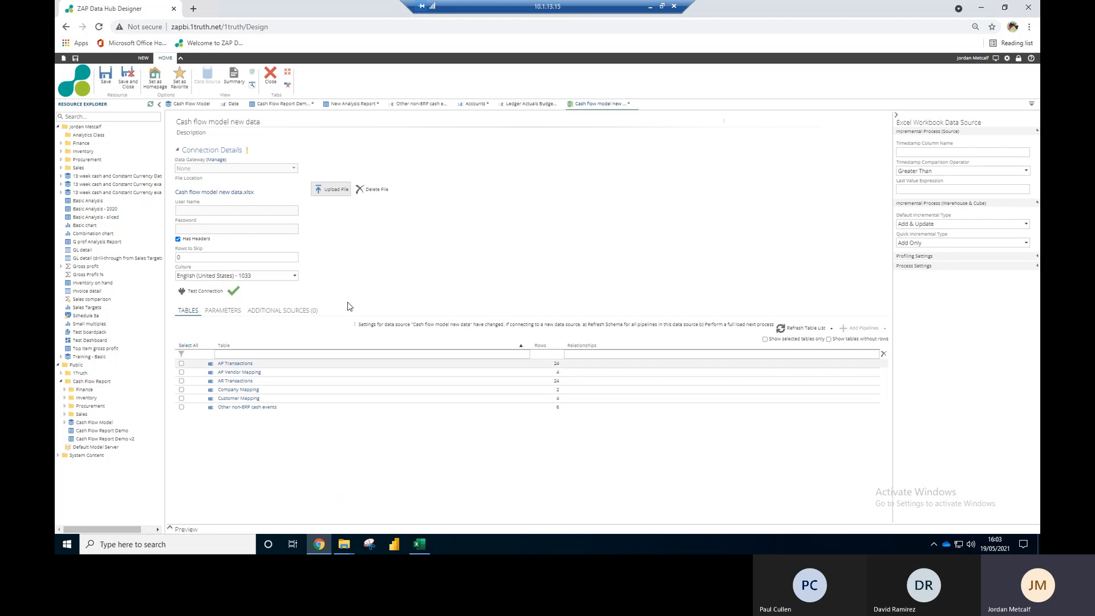
pyautogui.click(221, 300)
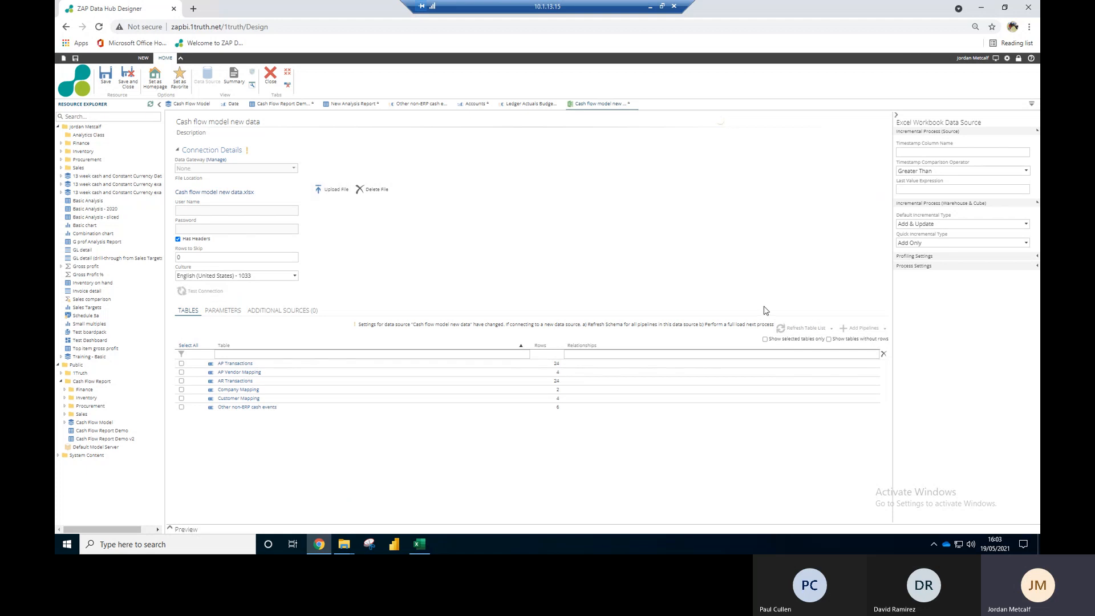
# Step: Refresh the data source's table list and briefly open the preview of the Bank Trans table
pyautogui.click(787, 327)
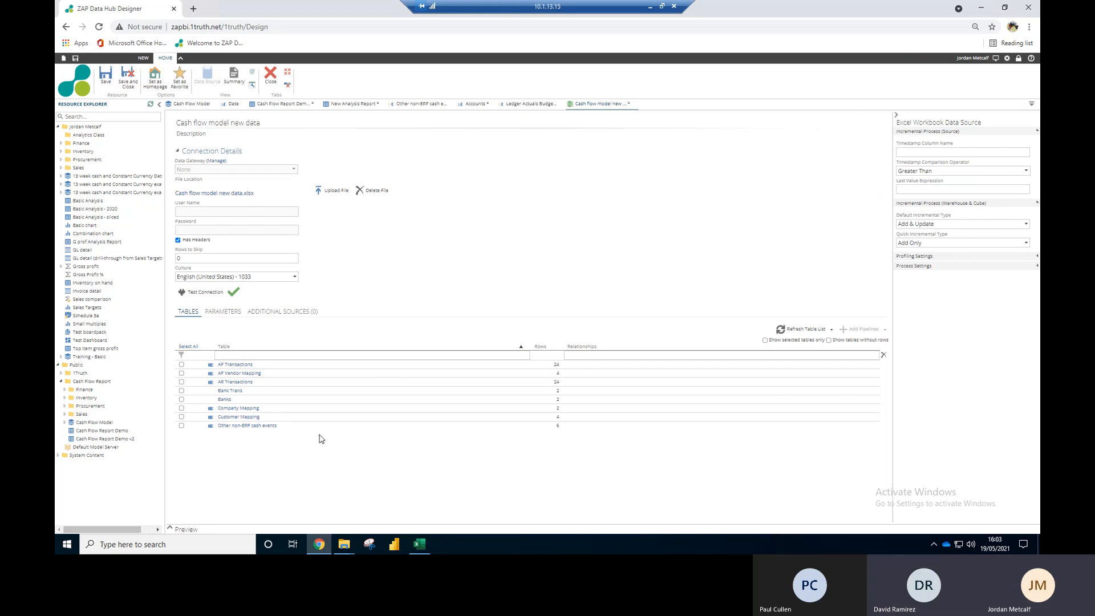
pyautogui.click(228, 391)
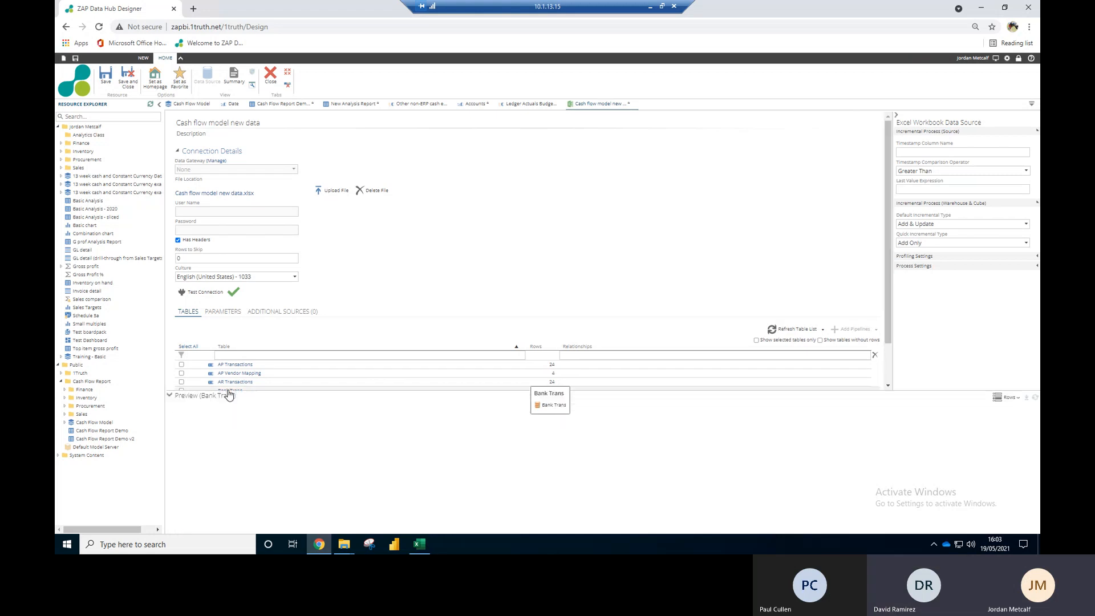
pyautogui.click(172, 399)
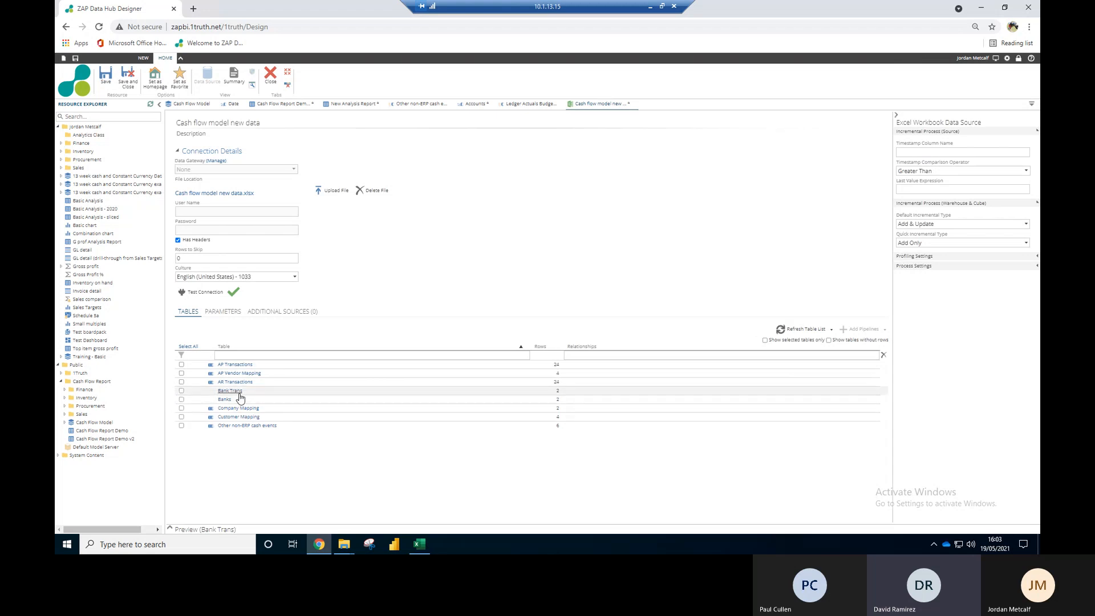
# Step: Turn off detecting relationships from data, add pipelines for the Bank Trans and Banks tables, and save and close the data source
pyautogui.click(963, 257)
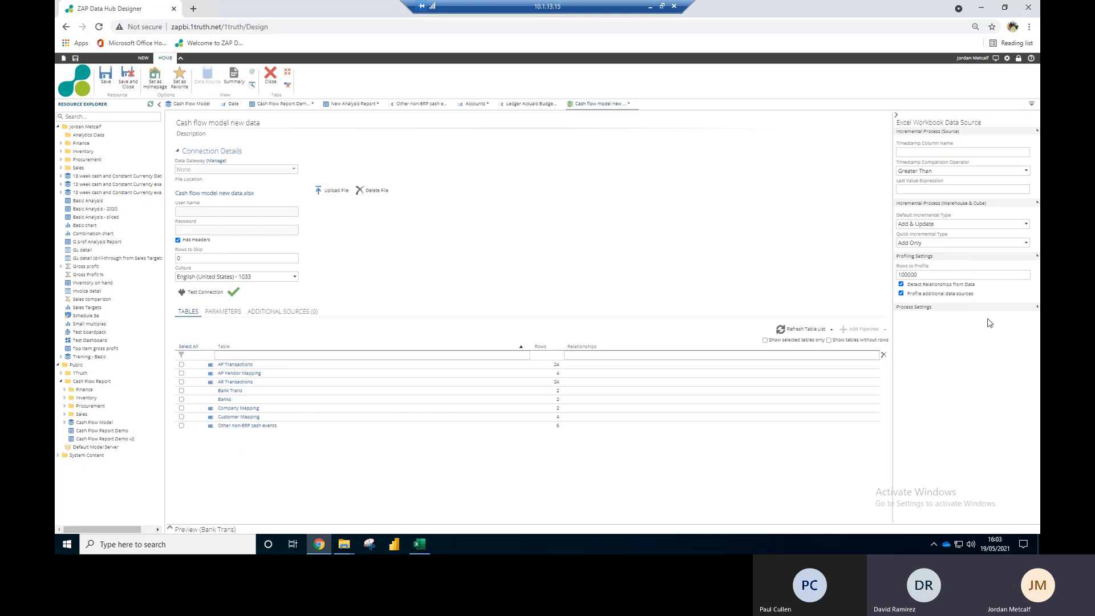
pyautogui.click(901, 283)
pyautogui.click(182, 391)
pyautogui.click(182, 401)
pyautogui.click(848, 330)
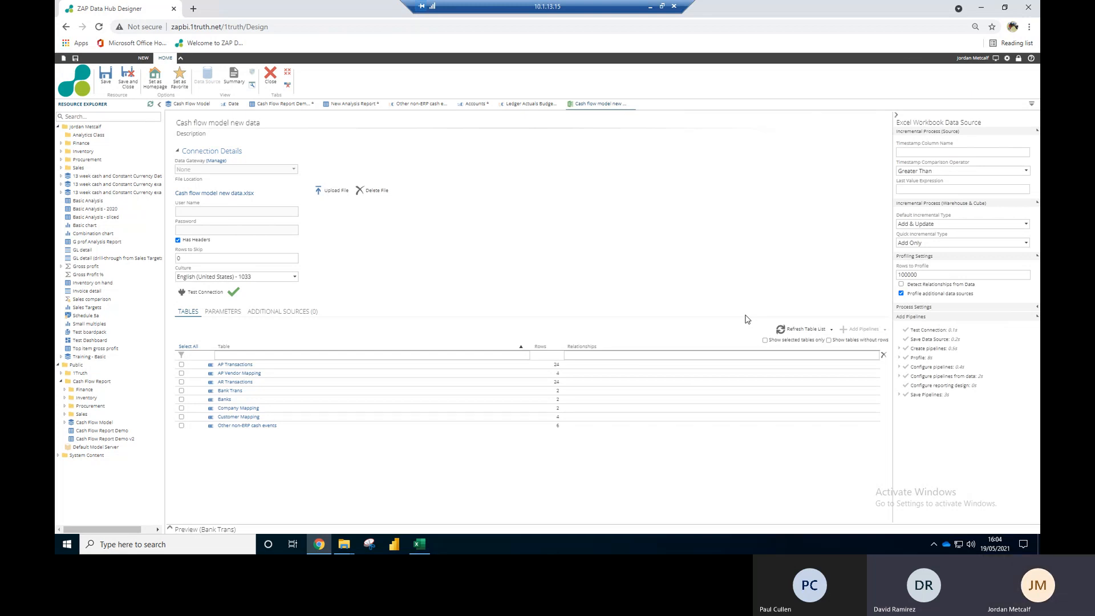
pyautogui.click(105, 76)
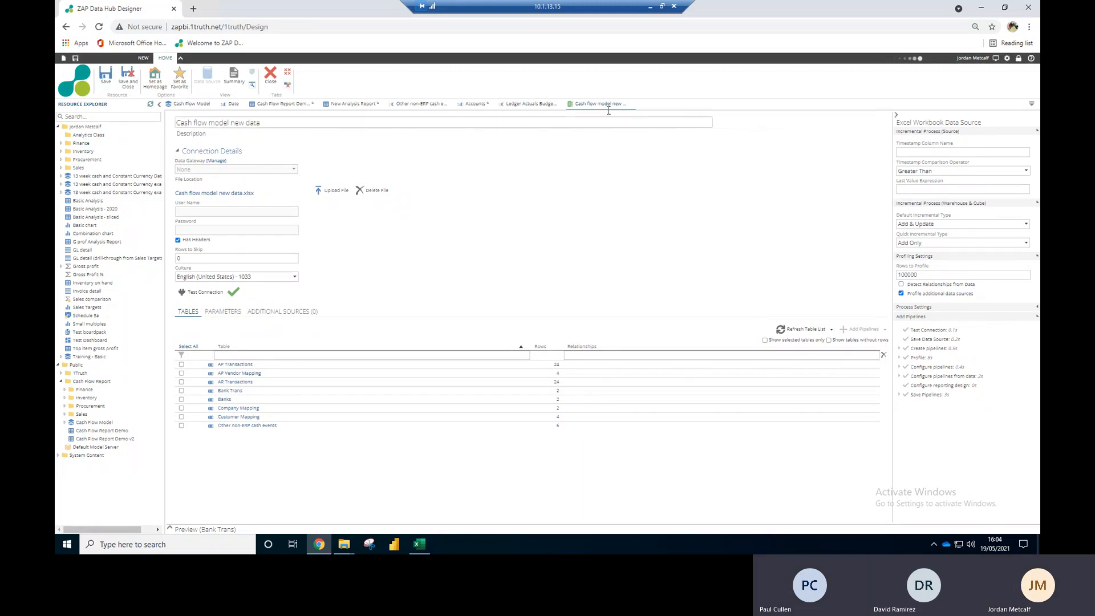
pyautogui.click(271, 78)
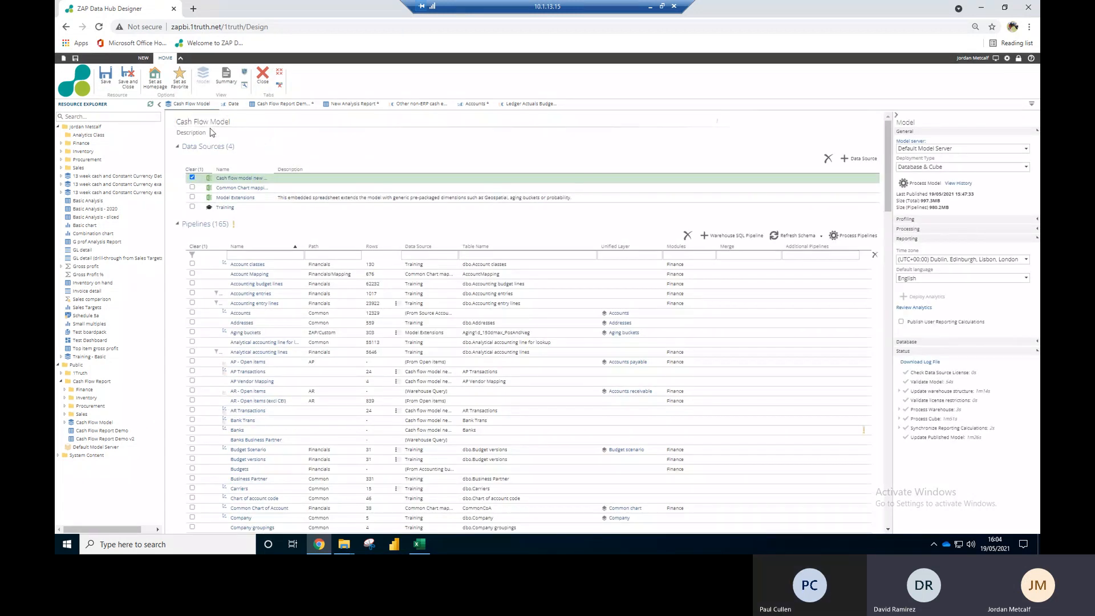
# Step: Deselect the Cash flow model new data source, filter the pipelines by data source "cash" and open the Bank Trans pipeline
pyautogui.click(193, 179)
pyautogui.click(192, 179)
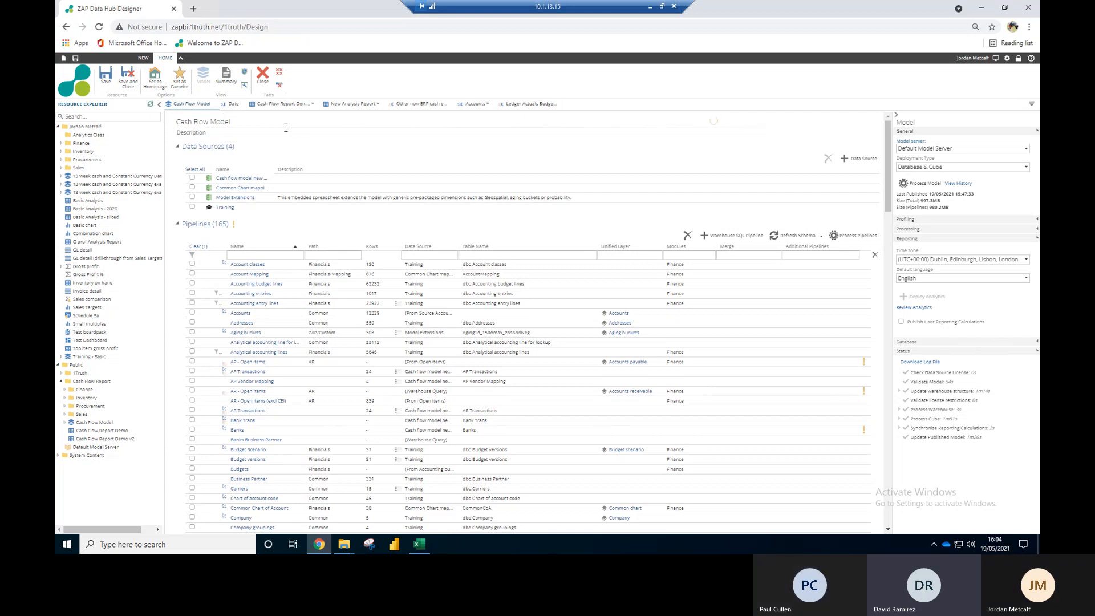
pyautogui.click(434, 256)
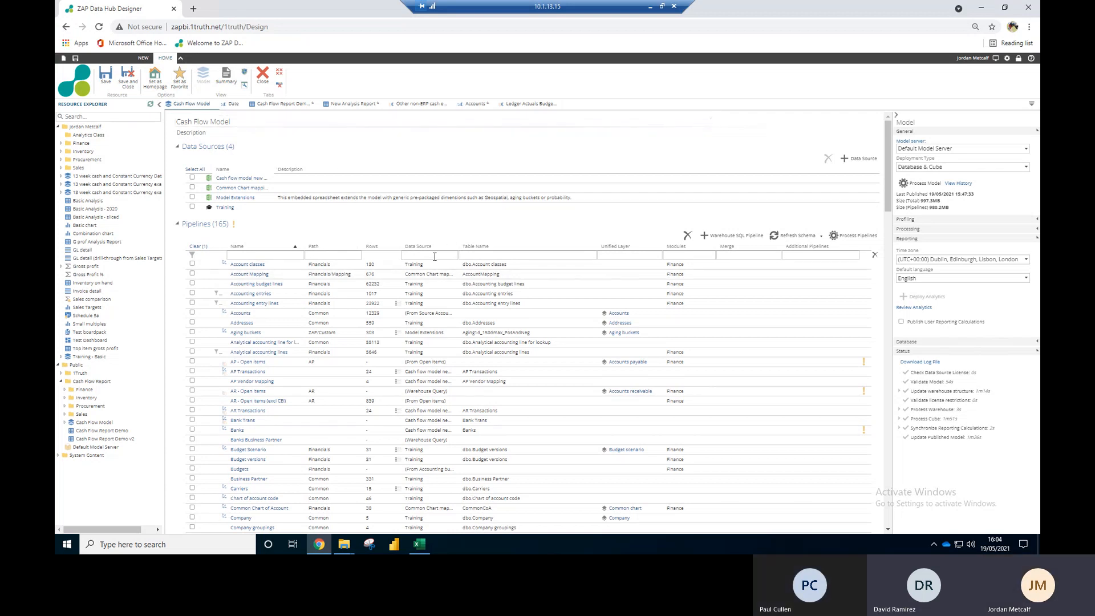
pyautogui.write('cash')
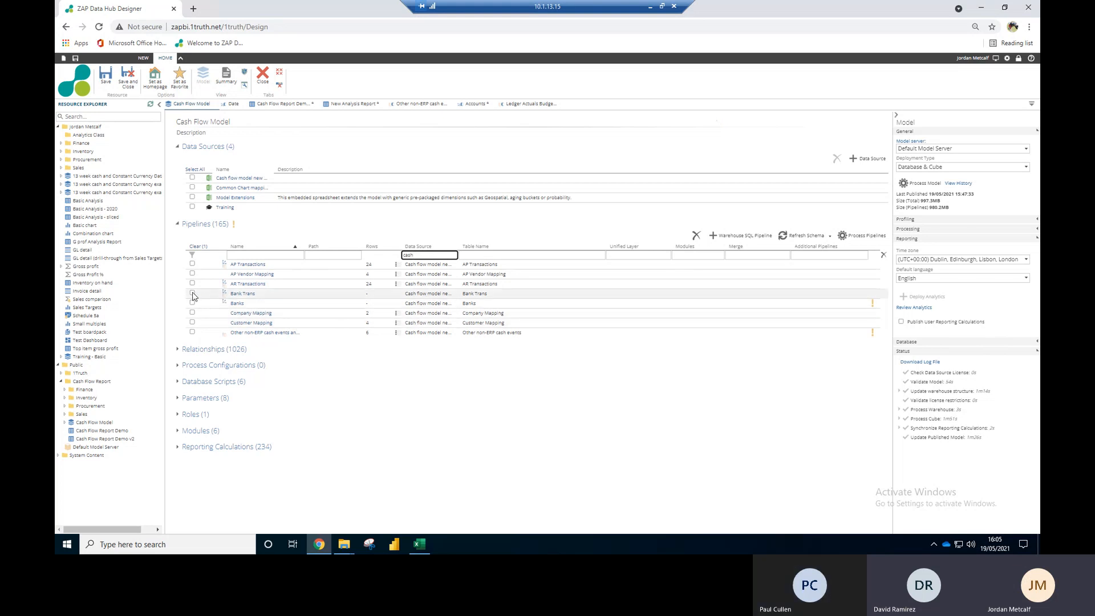
pyautogui.click(235, 295)
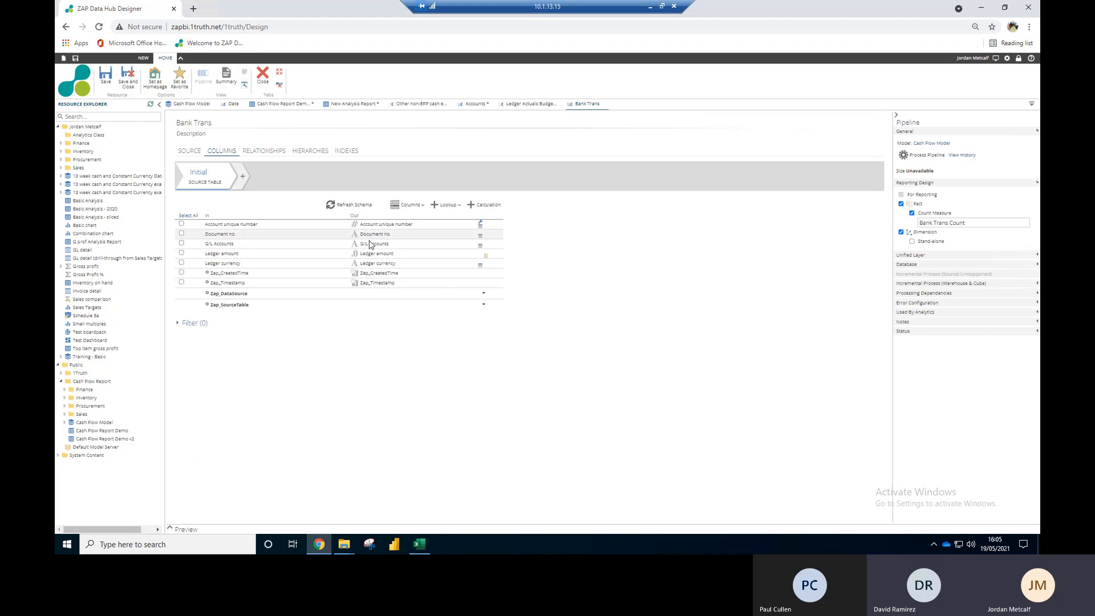
# Step: Include all source columns in the Bank Trans pipeline's initial source table step and apply the selection
pyautogui.click(188, 216)
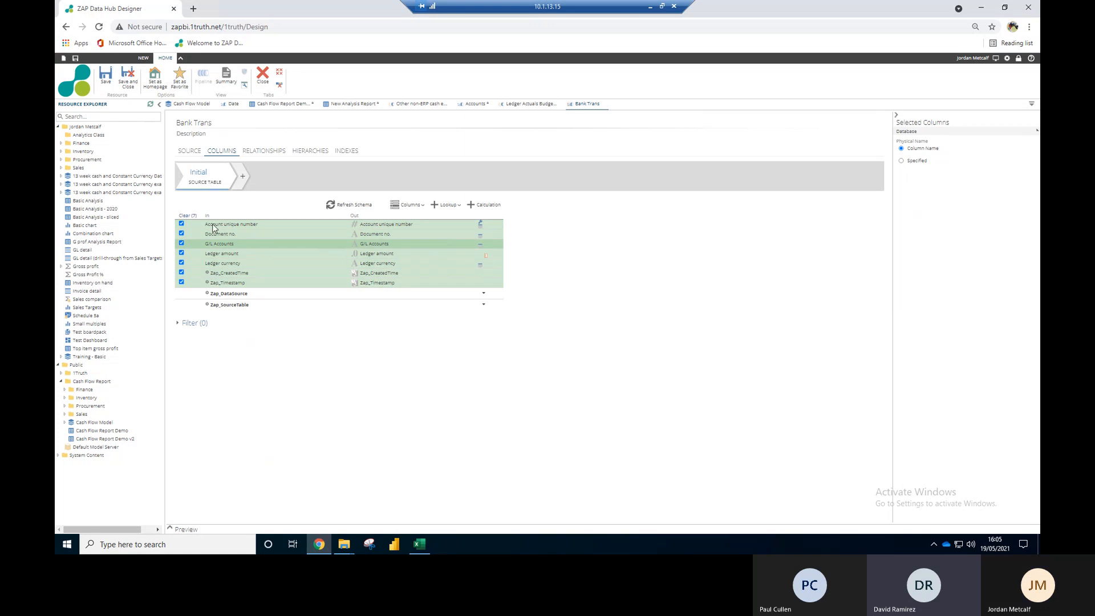
pyautogui.click(194, 215)
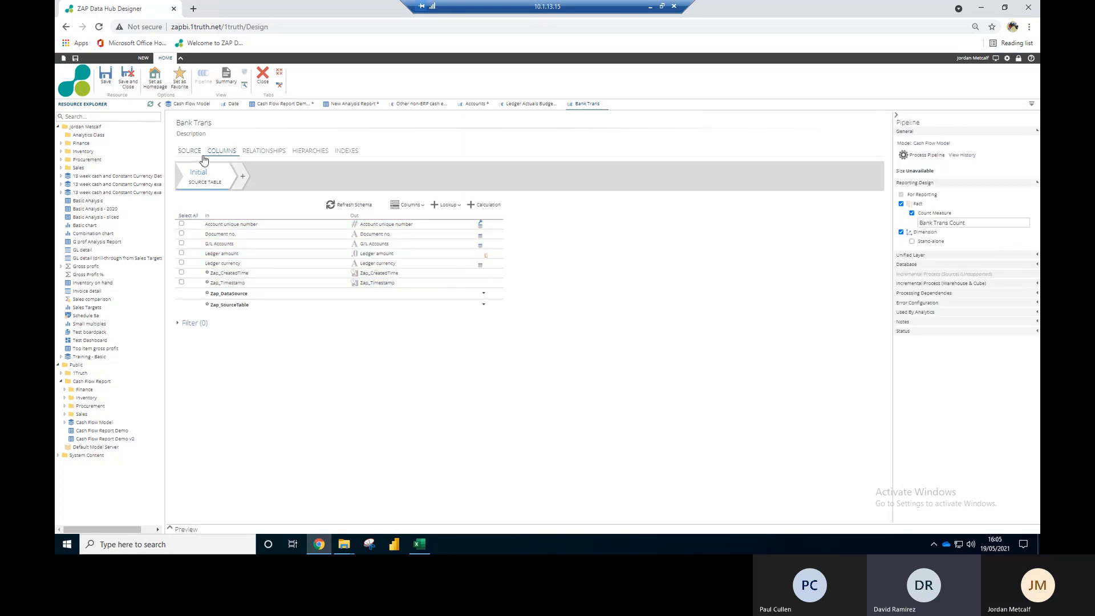
pyautogui.click(420, 207)
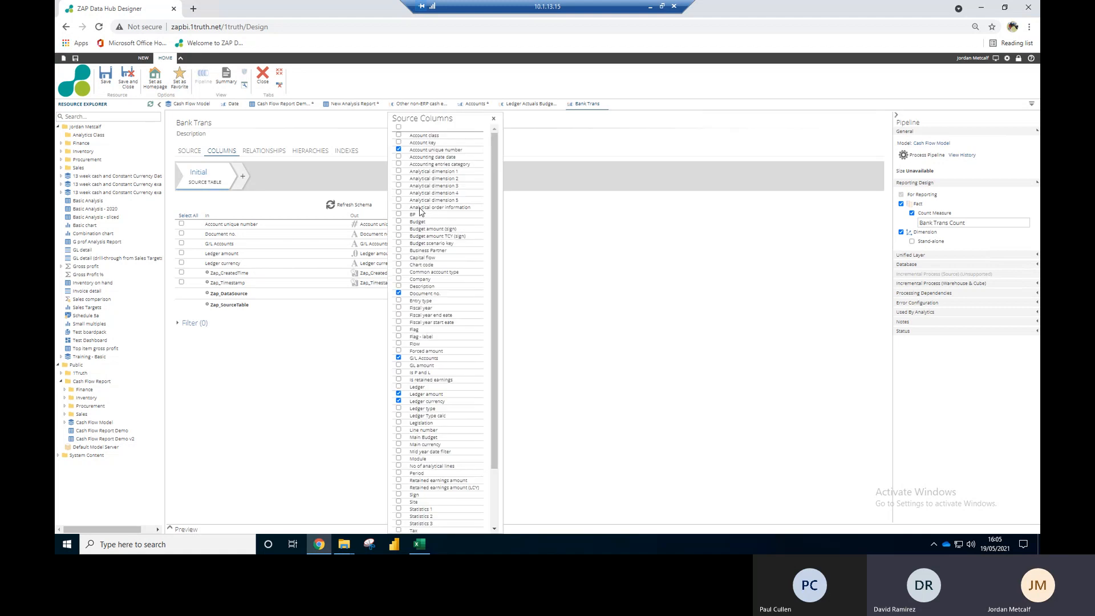
pyautogui.click(399, 127)
pyautogui.moveTo(496, 265); pyautogui.dragTo(496, 422)
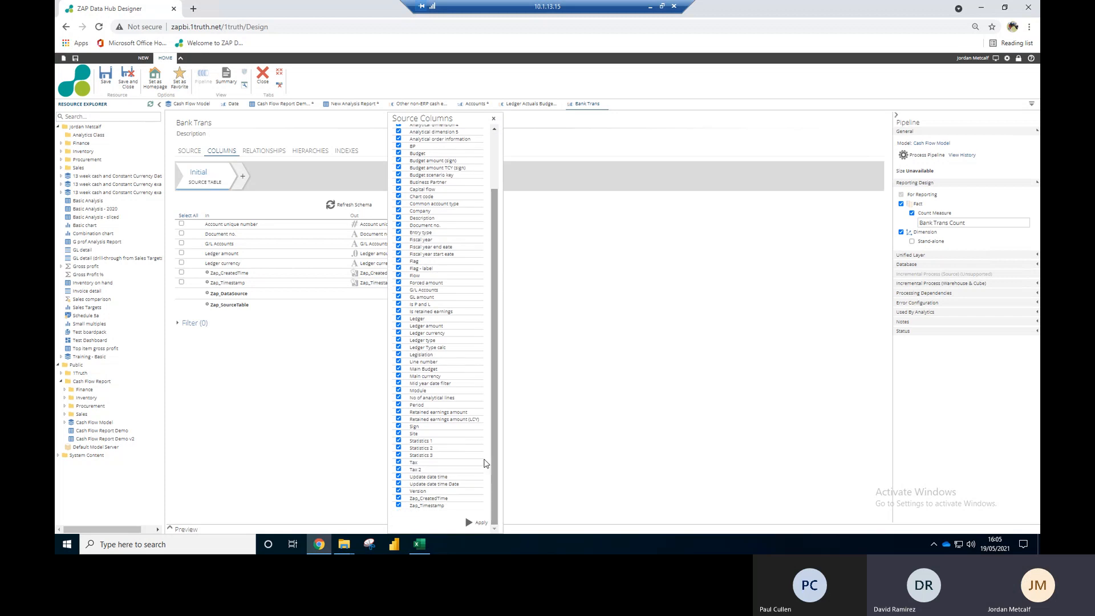
pyautogui.click(478, 524)
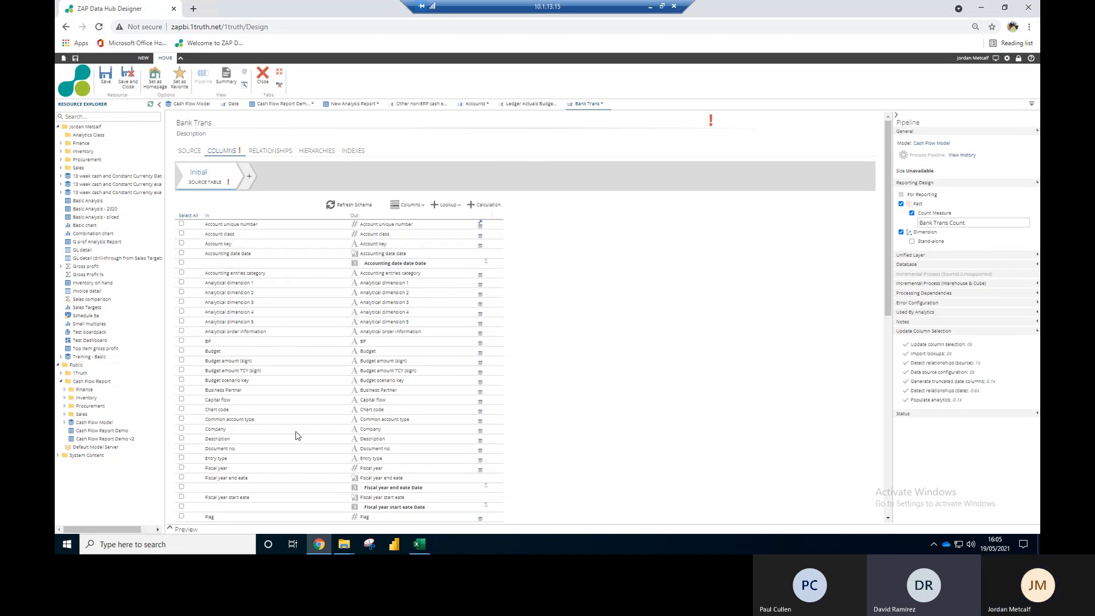
# Step: Open the Bank Trans data preview, read the pipeline's validation errors and find the columns concerned
pyautogui.click(167, 530)
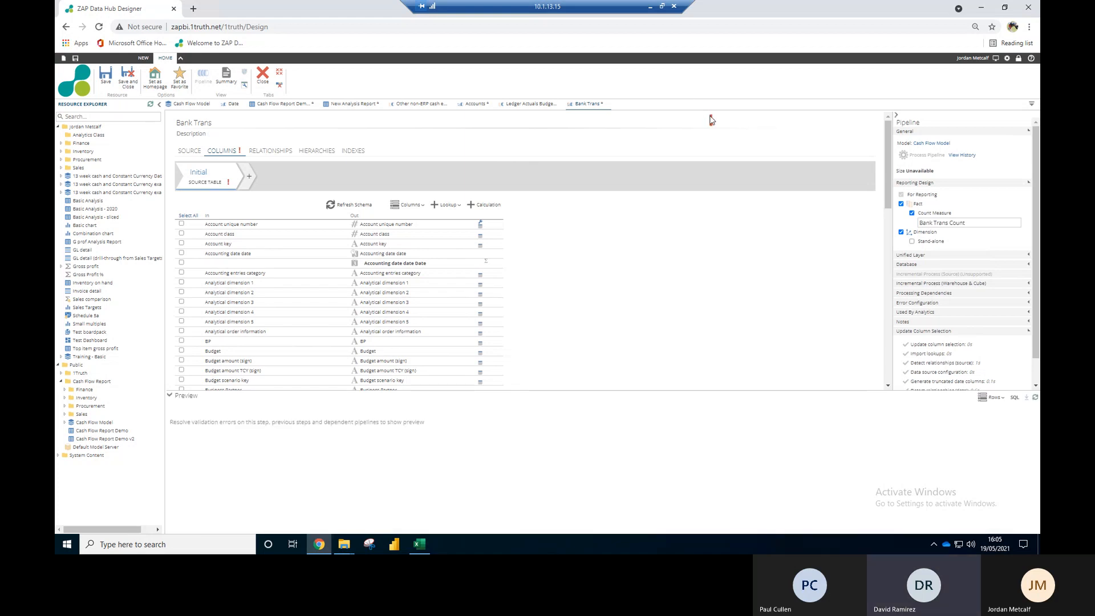
pyautogui.moveTo(711, 120)
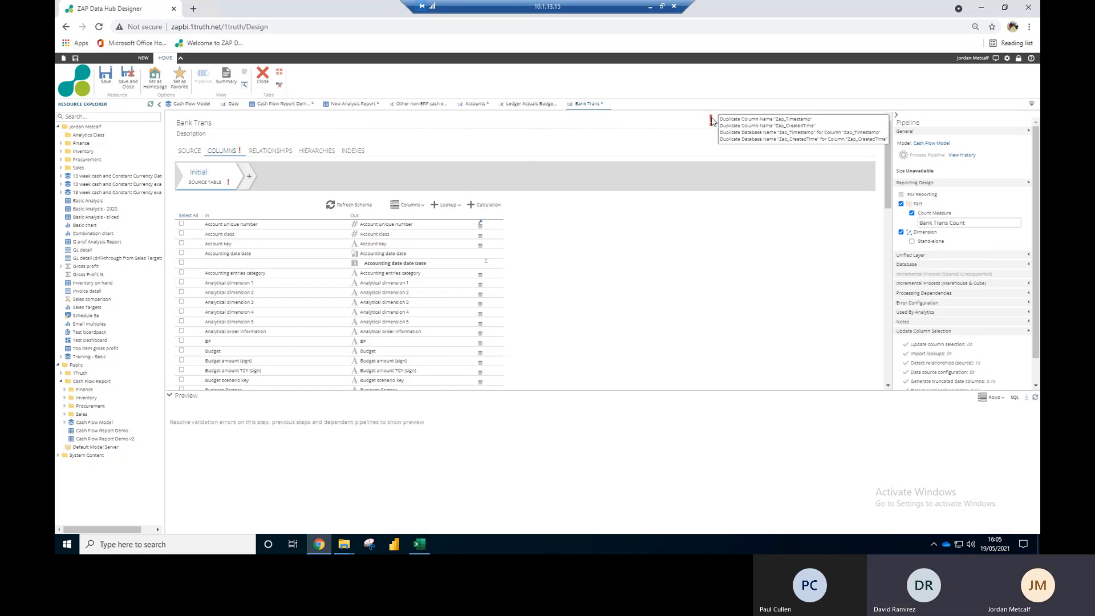
pyautogui.scroll(-10, 467, 299)
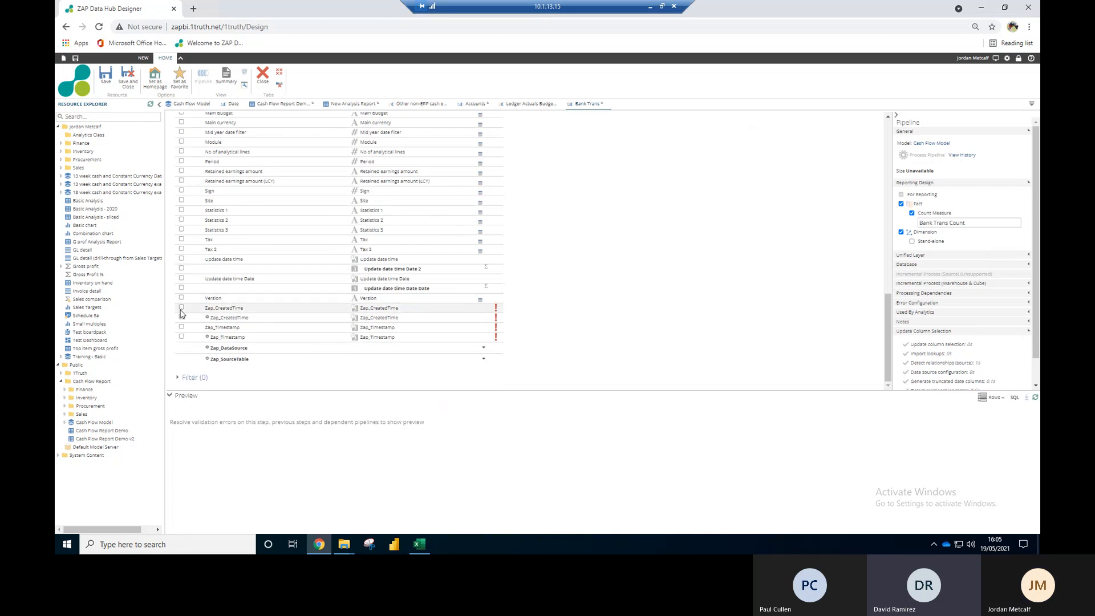
pyautogui.click(181, 308)
pyautogui.keyDown('shift'); pyautogui.click(181, 336); pyautogui.keyUp('shift')
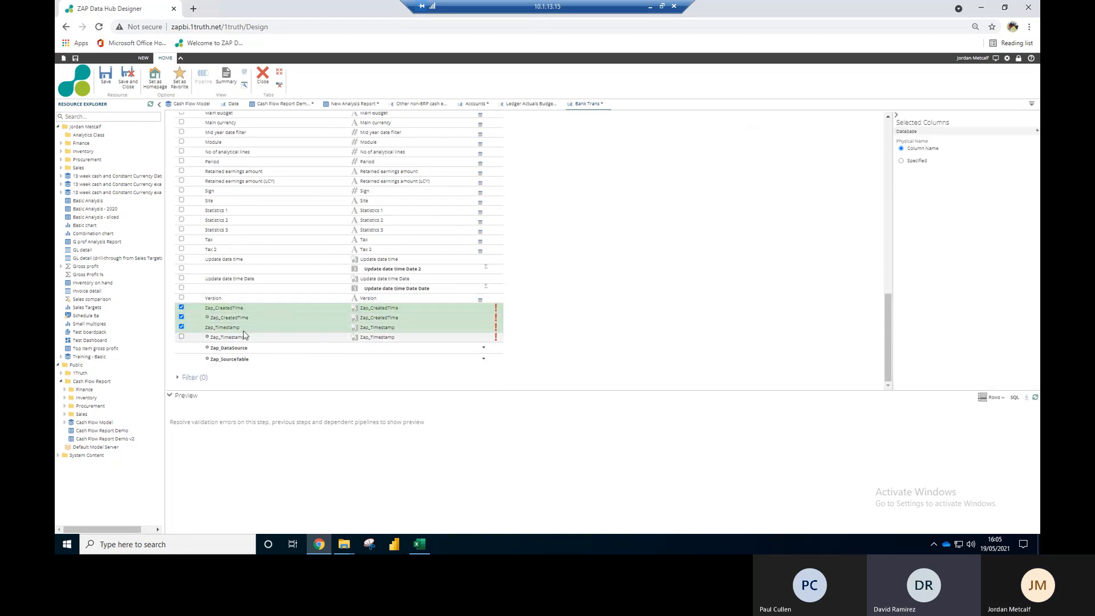
pyautogui.rightClick(268, 330)
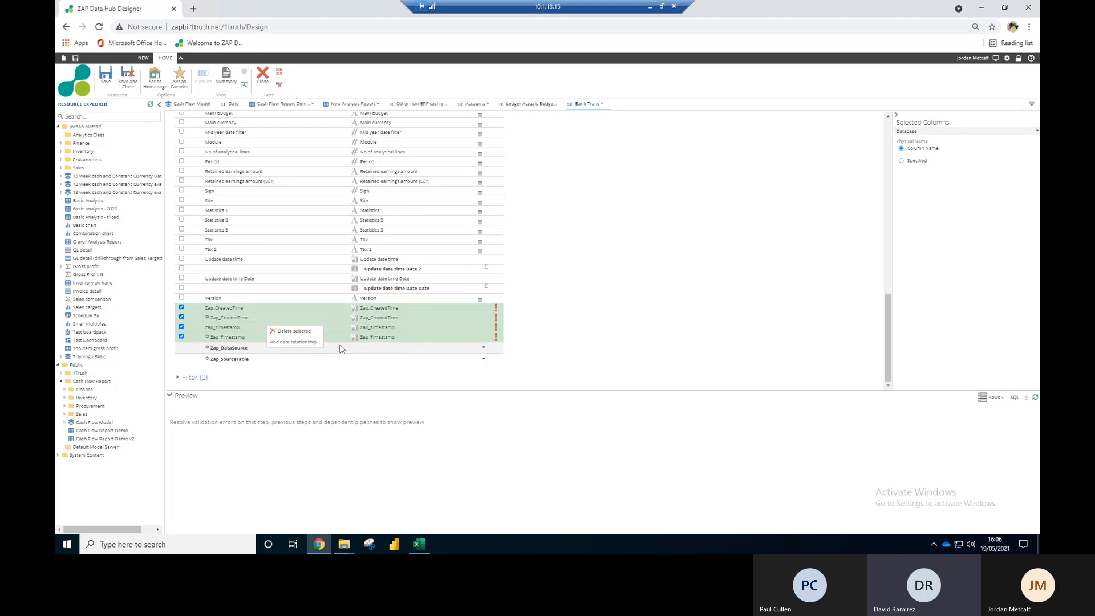
pyautogui.click(175, 332)
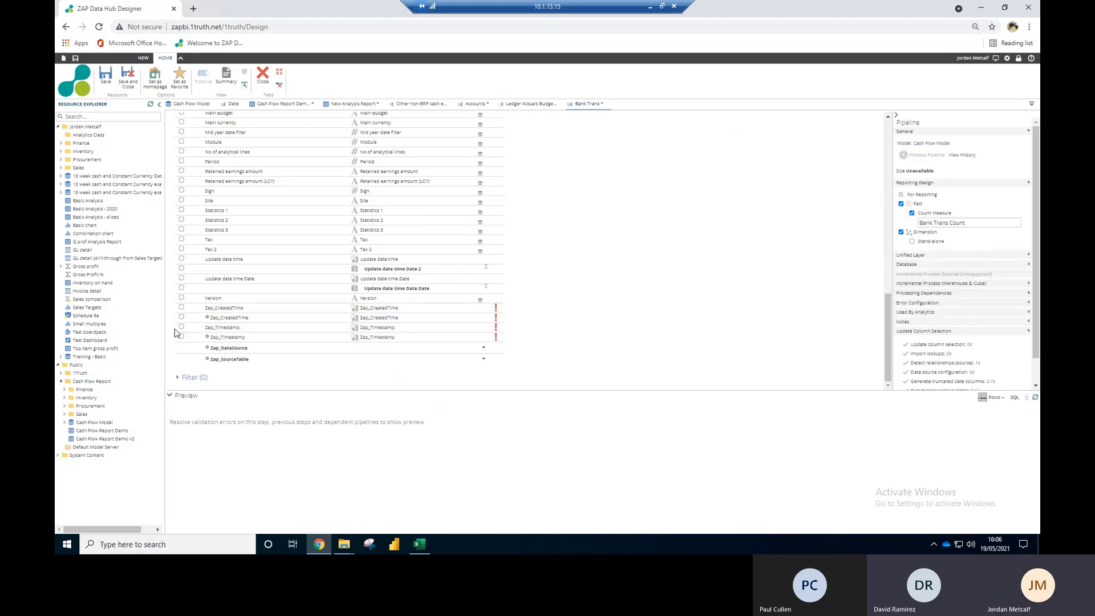
# Step: Delete both Zap_CreatedTime columns from the Bank Trans column list
pyautogui.click(182, 317)
pyautogui.click(181, 308)
pyautogui.rightClick(220, 312)
pyautogui.click(231, 317)
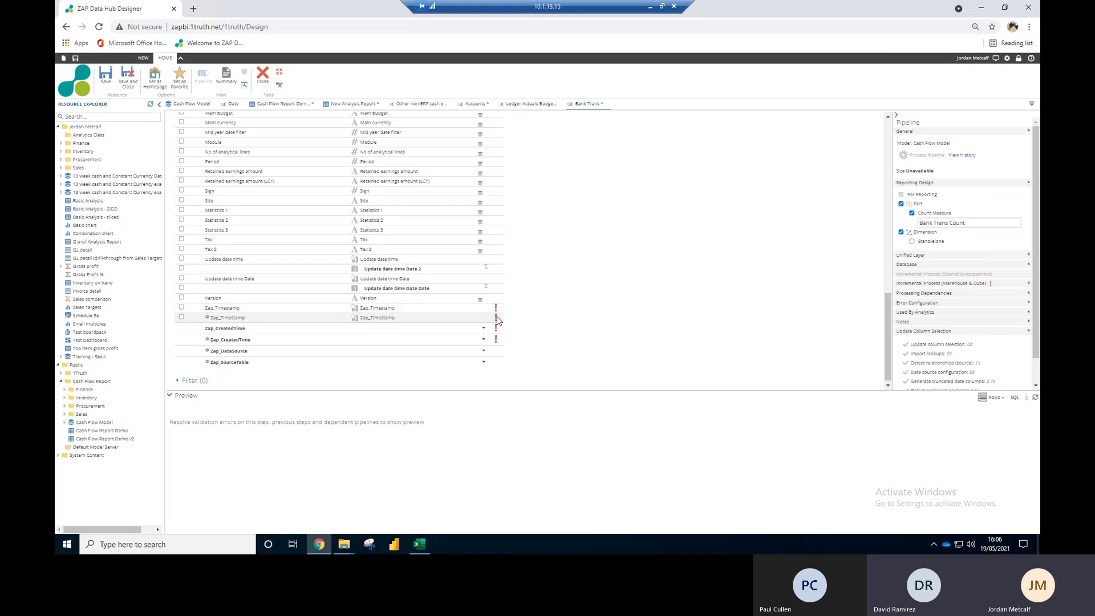
# Step: Exclude the Zap_CreatedTime and Zap_Timestamp source columns from Bank Trans, keep all others included and apply the selection
pyautogui.scroll(10, 266, 299)
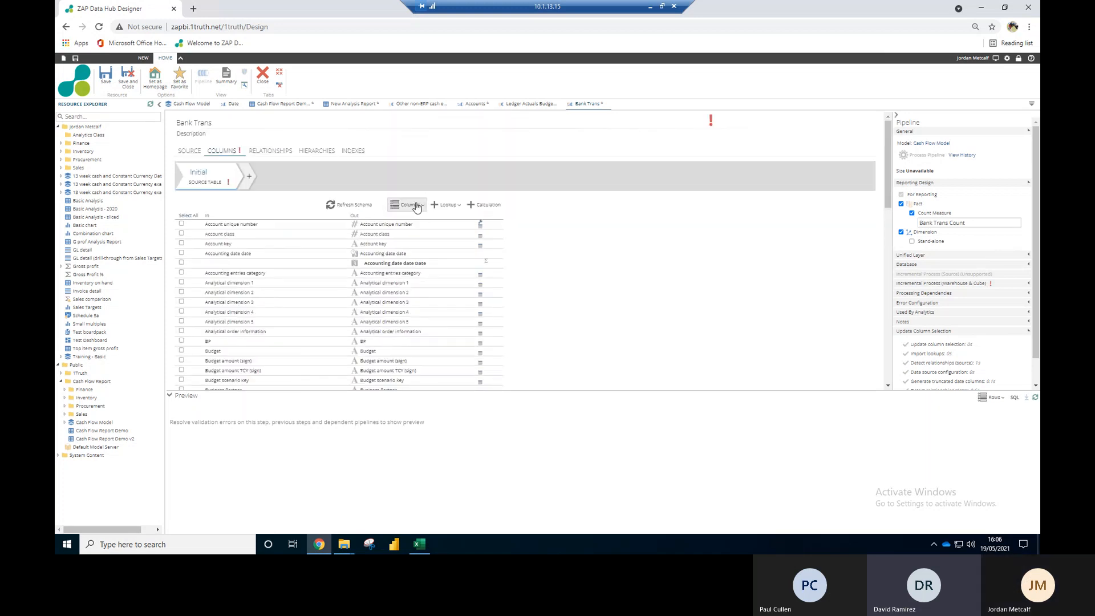
pyautogui.click(422, 205)
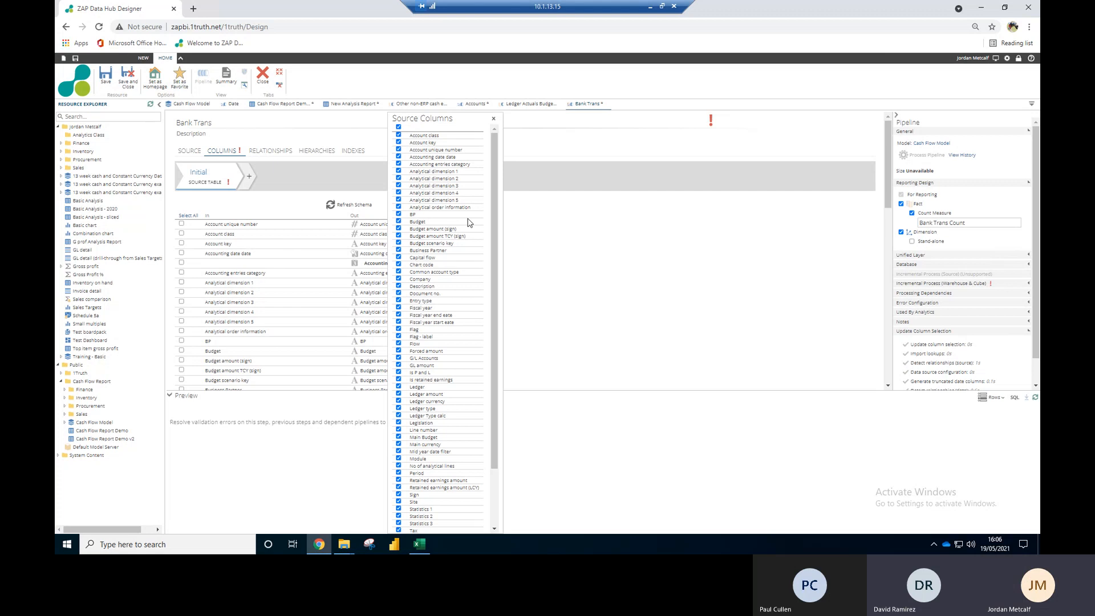
pyautogui.scroll(-3, 479, 377)
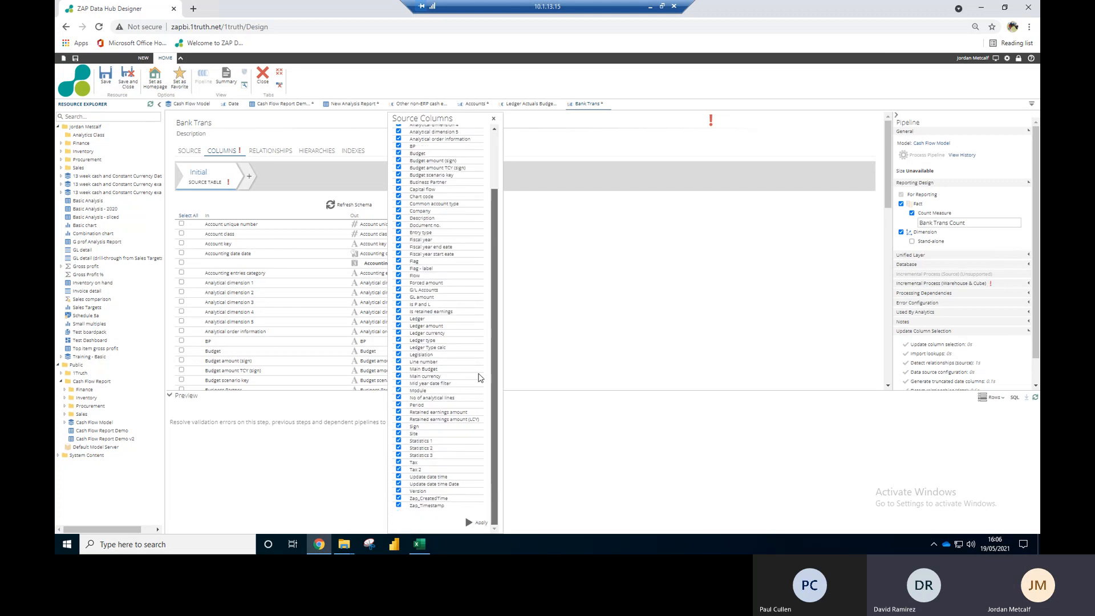
pyautogui.click(399, 497)
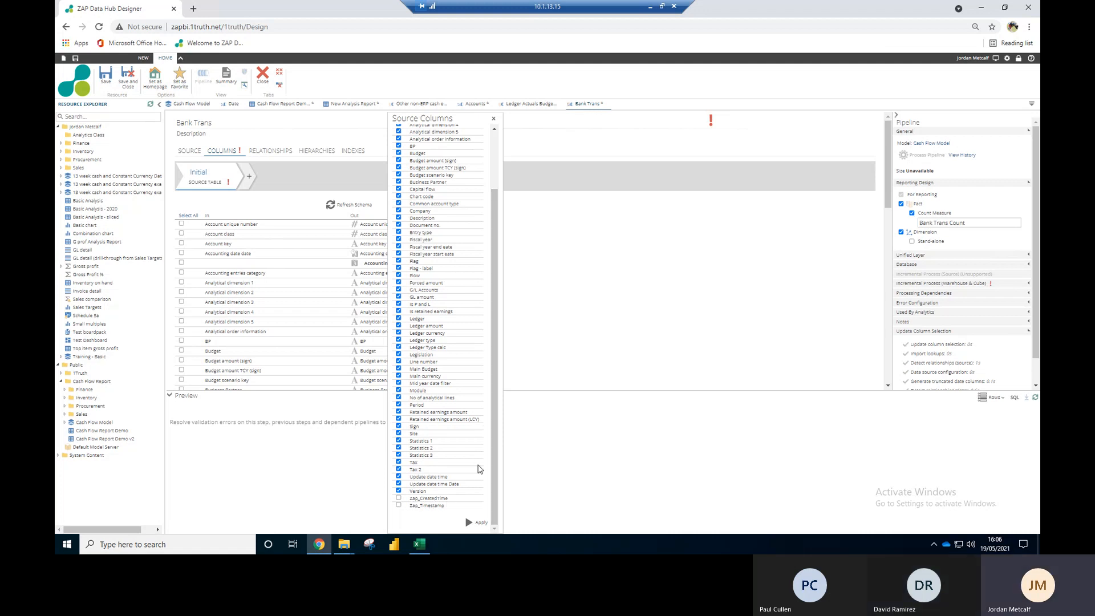
pyautogui.scroll(2, 489, 367)
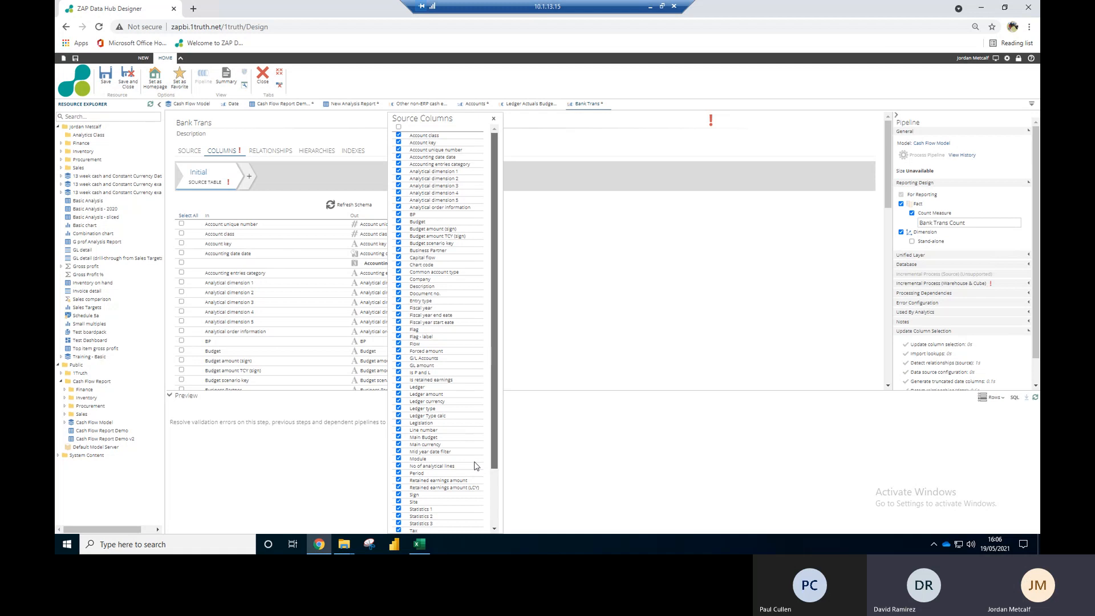
pyautogui.scroll(-5, 478, 431)
pyautogui.click(477, 523)
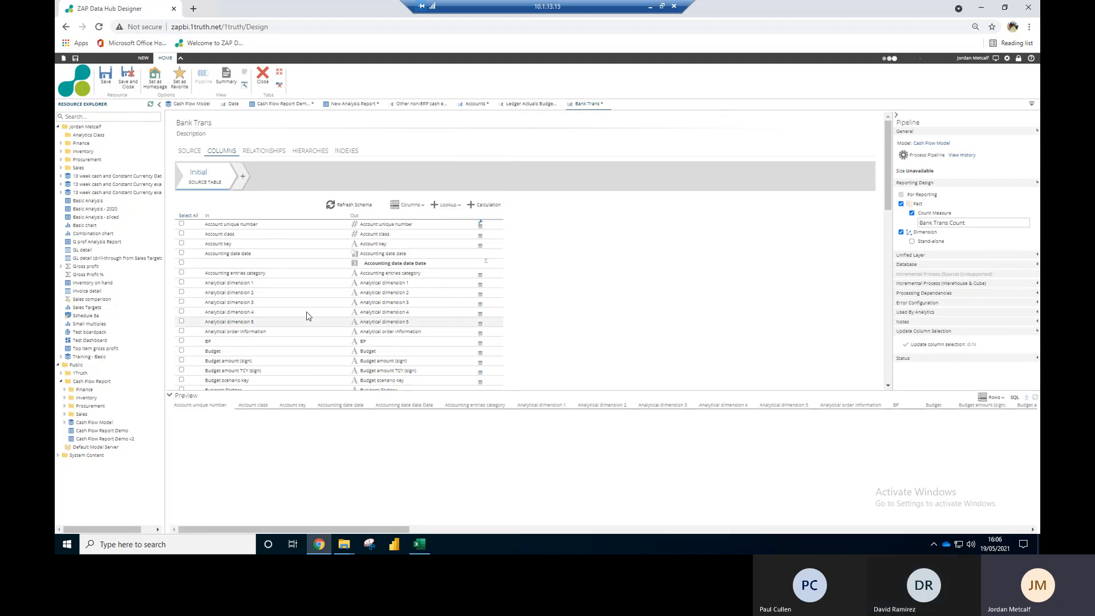
# Step: Map the Zap_CreatedTime and Zap_DataSource system columns of Bank Trans to output columns of the same names
pyautogui.scroll(-3, 302, 302)
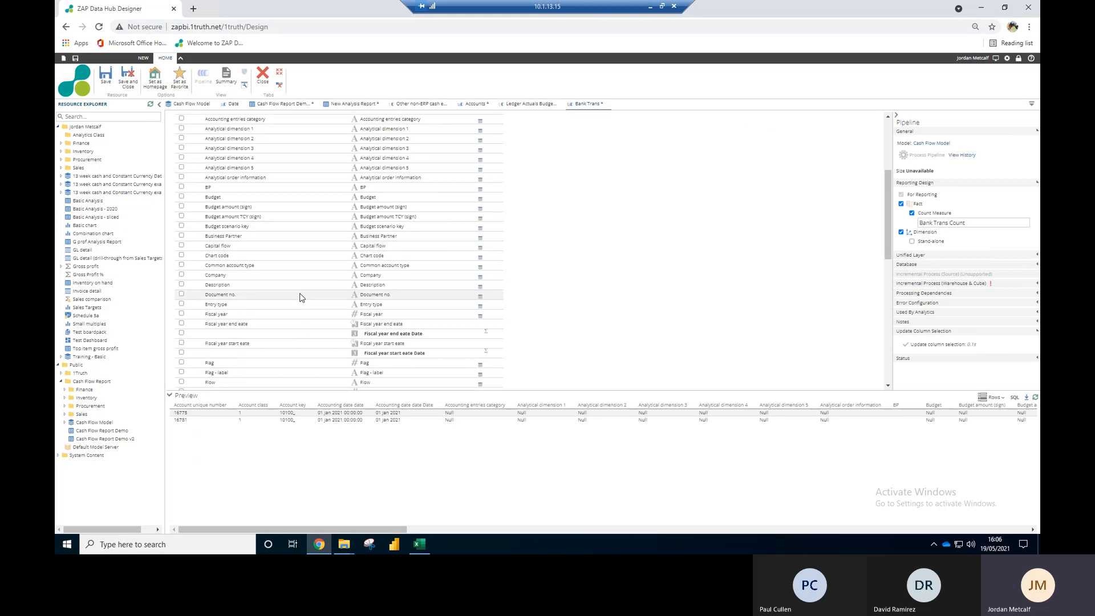
pyautogui.scroll(-8, 301, 296)
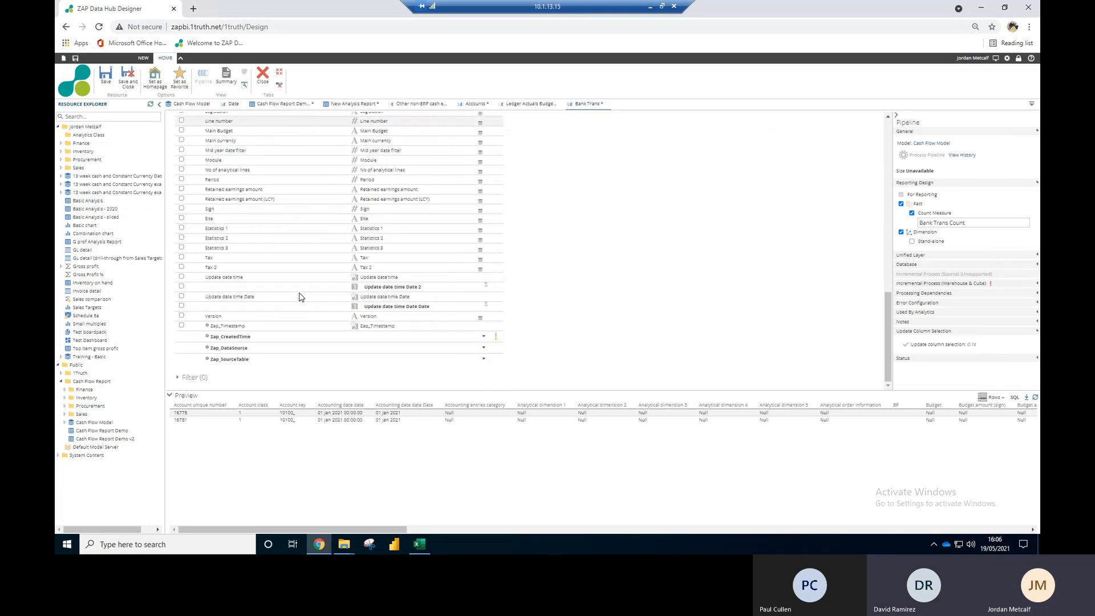
pyautogui.scroll(10, 299, 295)
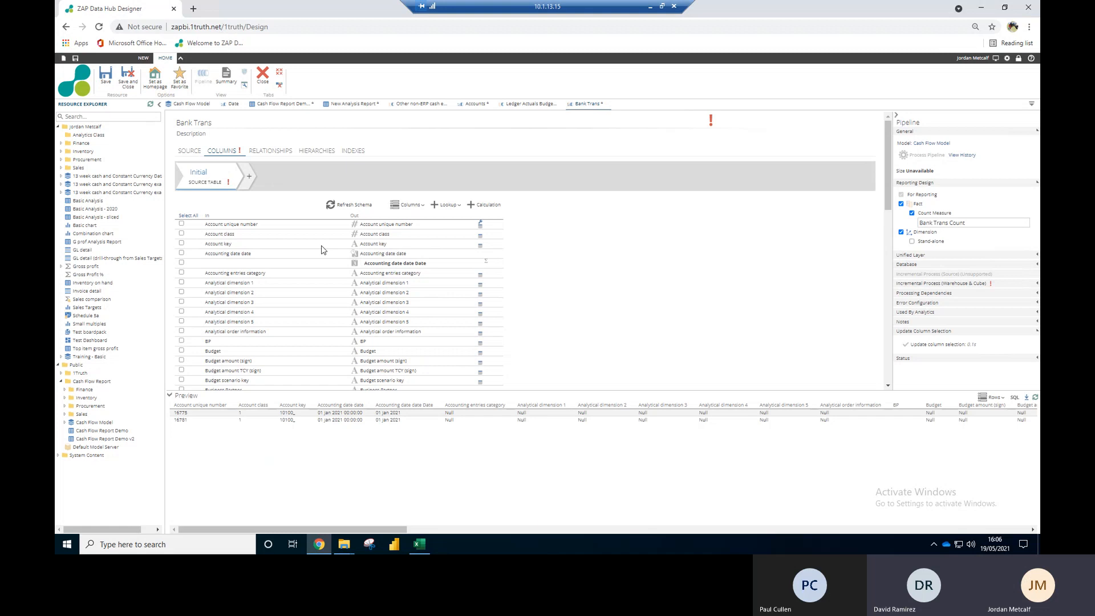
pyautogui.scroll(-10, 310, 237)
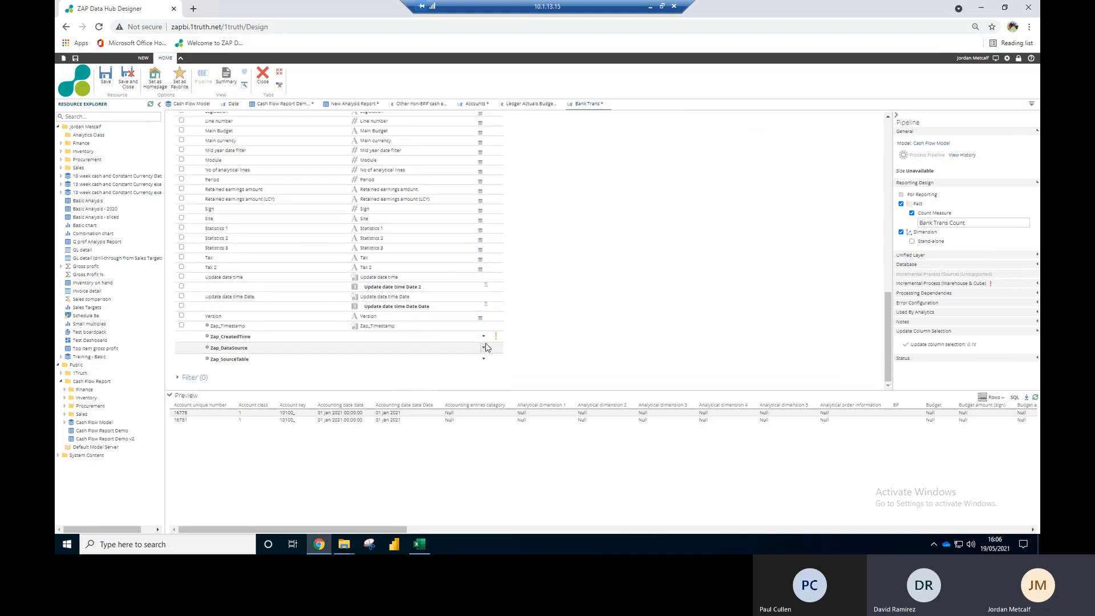
pyautogui.moveTo(499, 341)
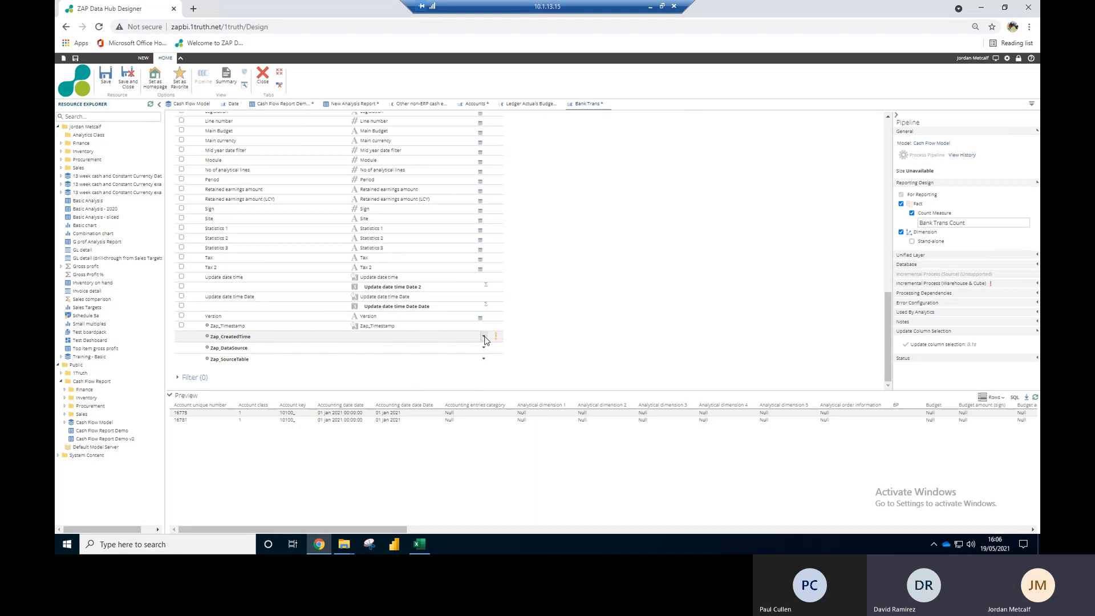
pyautogui.click(484, 338)
pyautogui.click(449, 348)
pyautogui.click(484, 348)
pyautogui.click(469, 358)
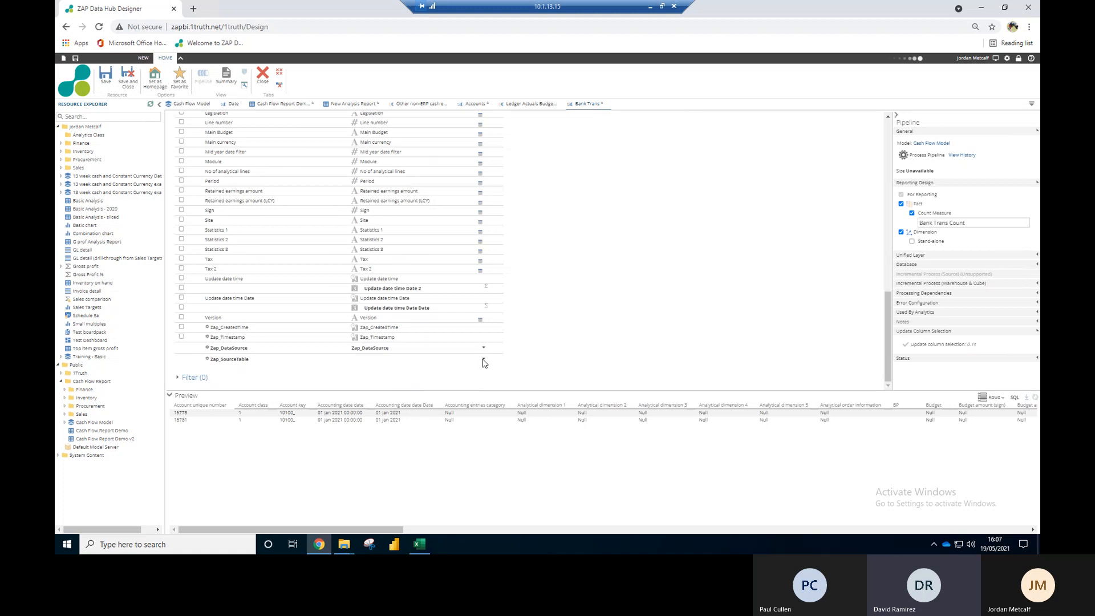
pyautogui.click(436, 360)
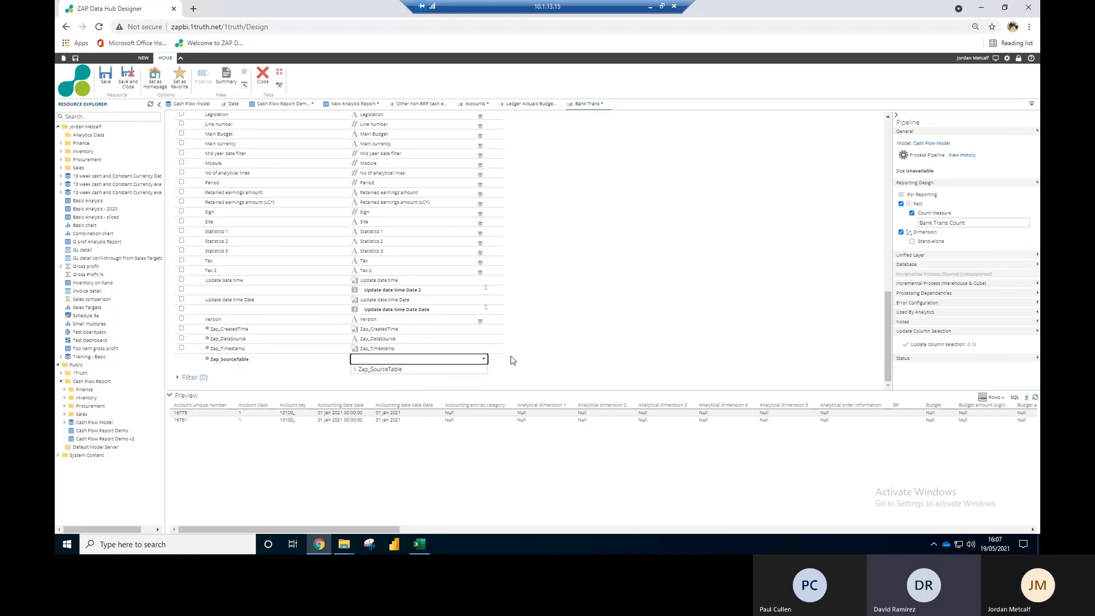
pyautogui.click(487, 349)
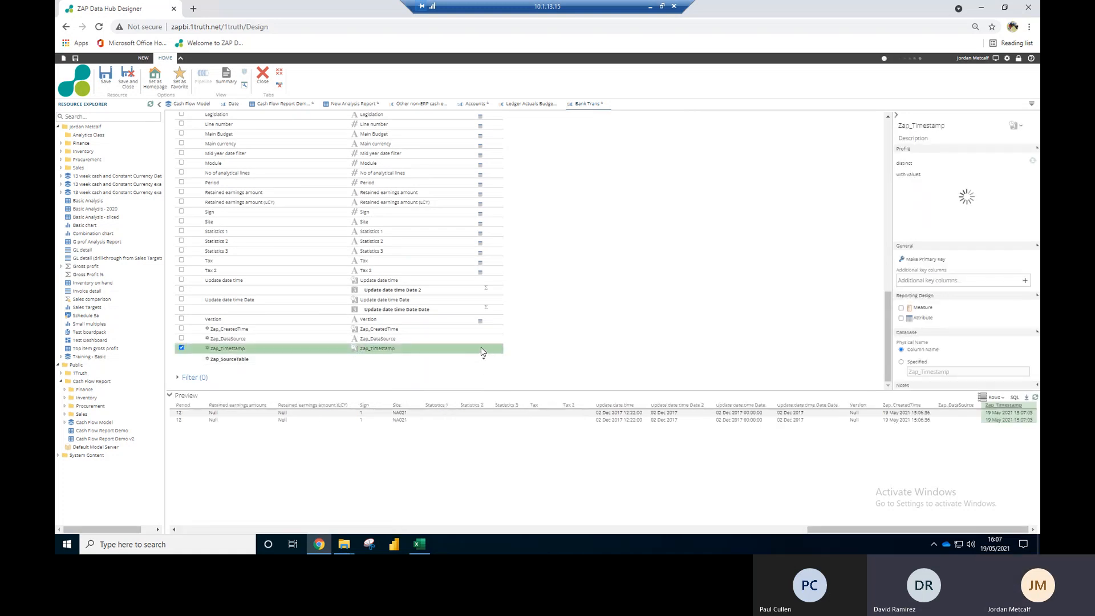
pyautogui.click(575, 342)
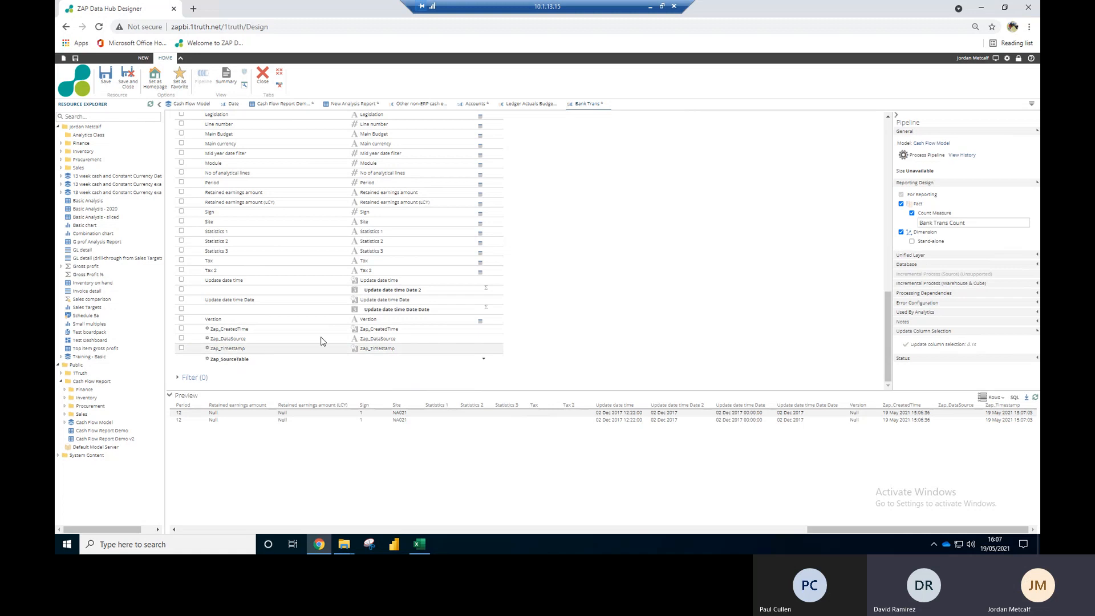
# Step: Save the Bank Trans pipeline and show the columns of the Ledger Actuals Budget pipeline
pyautogui.scroll(10, 570, 311)
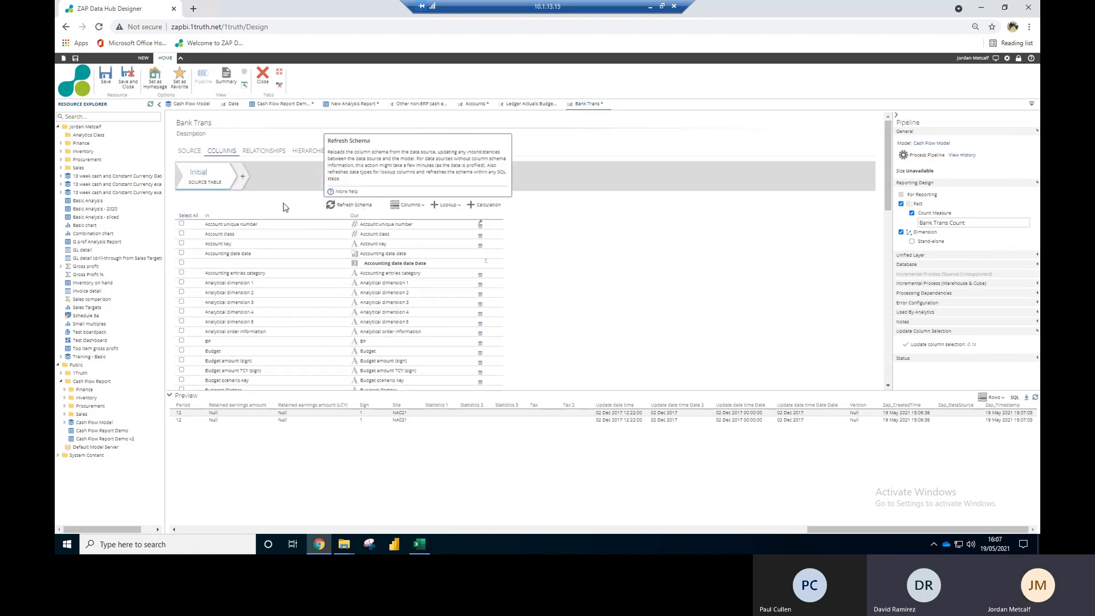
pyautogui.click(102, 71)
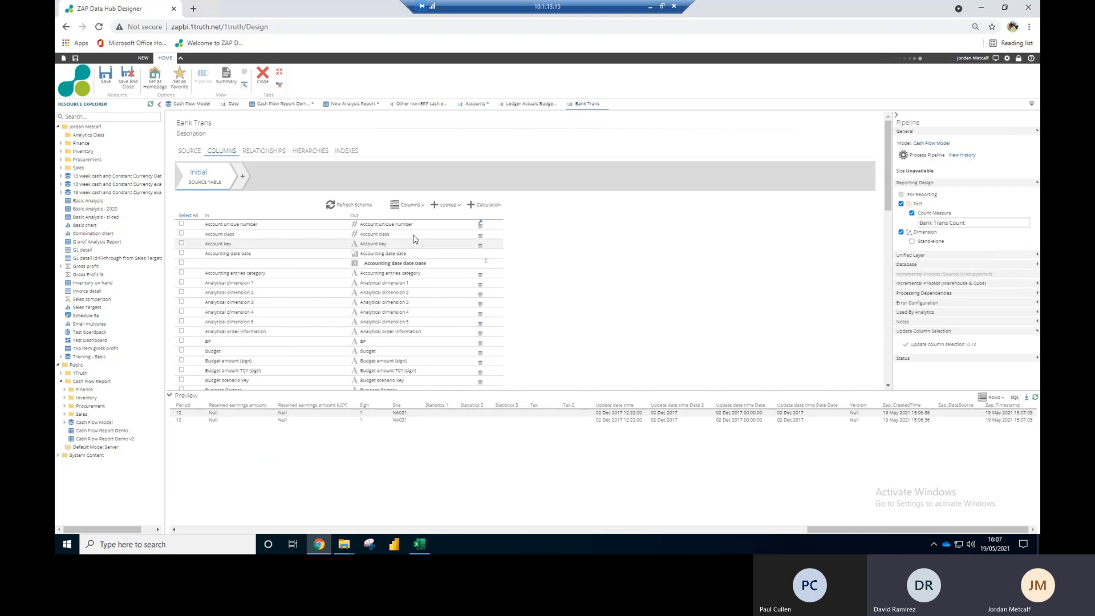
pyautogui.click(530, 104)
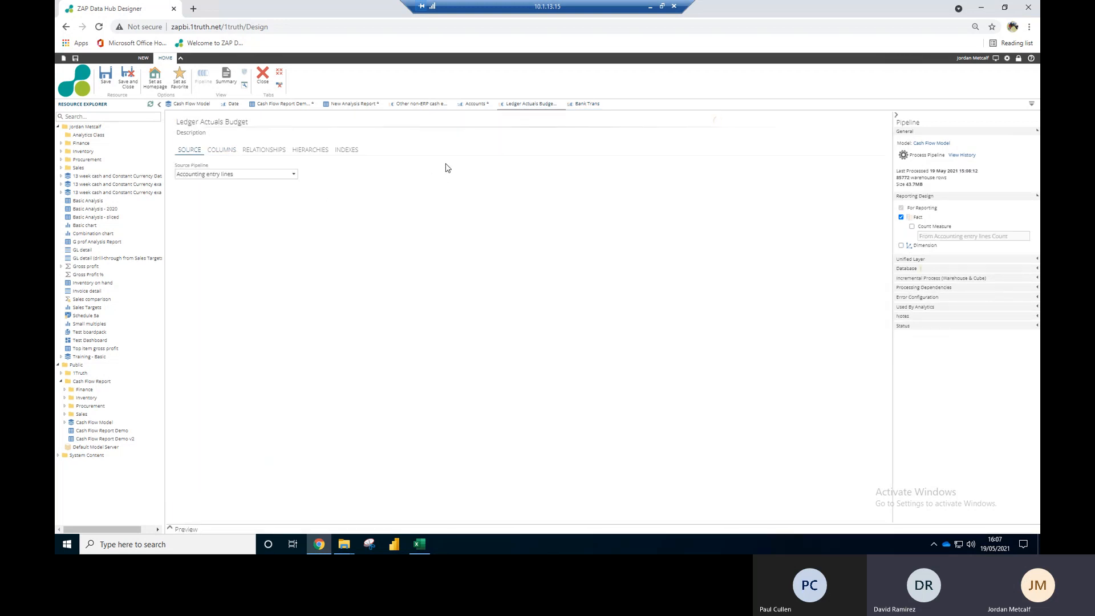
pyautogui.click(228, 154)
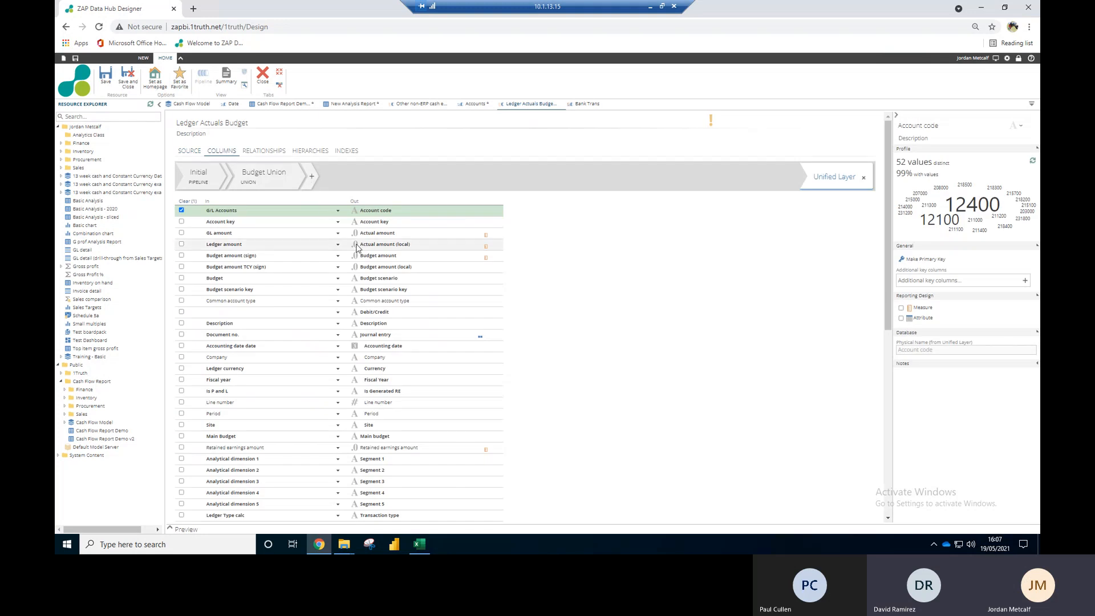
# Step: Add a Union step after Budget Union in the Ledger Actuals Budget pipeline and union it with Bank Trans
pyautogui.click(311, 177)
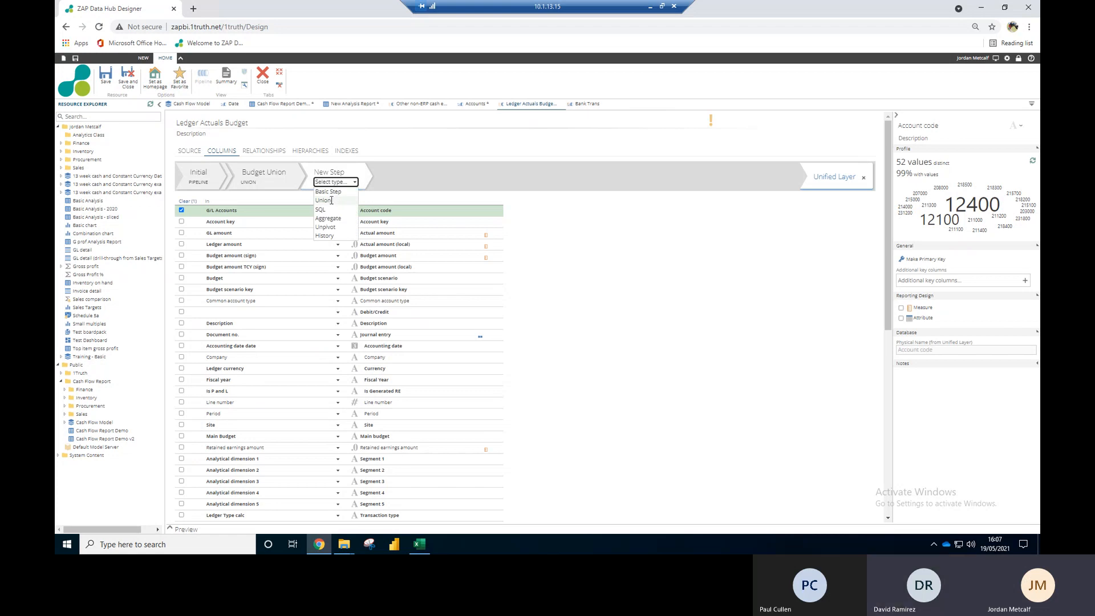
pyautogui.click(330, 200)
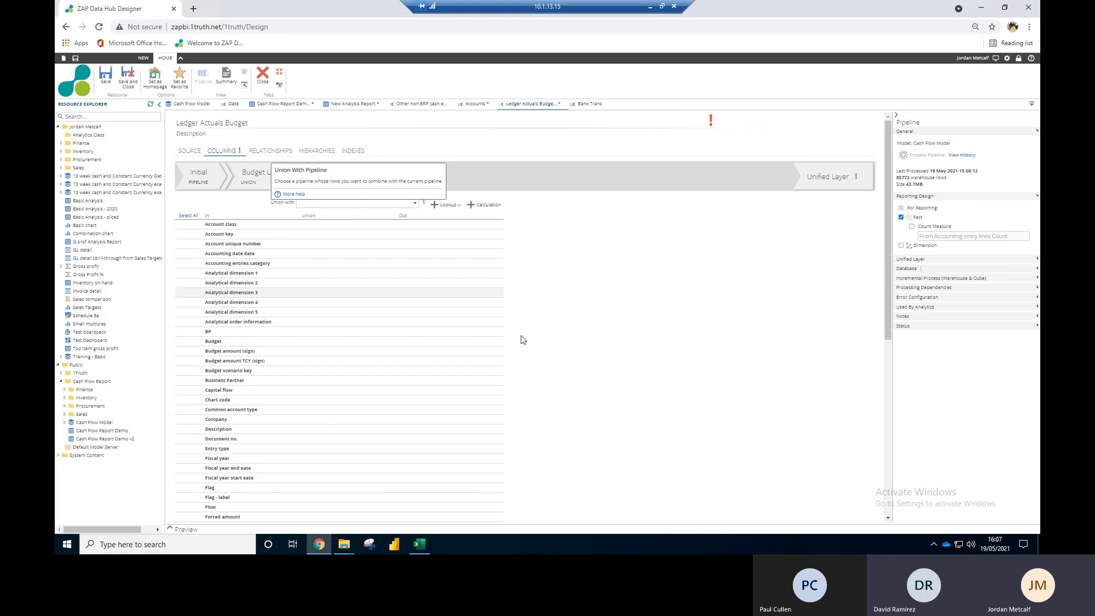
pyautogui.click(415, 204)
pyautogui.click(416, 204)
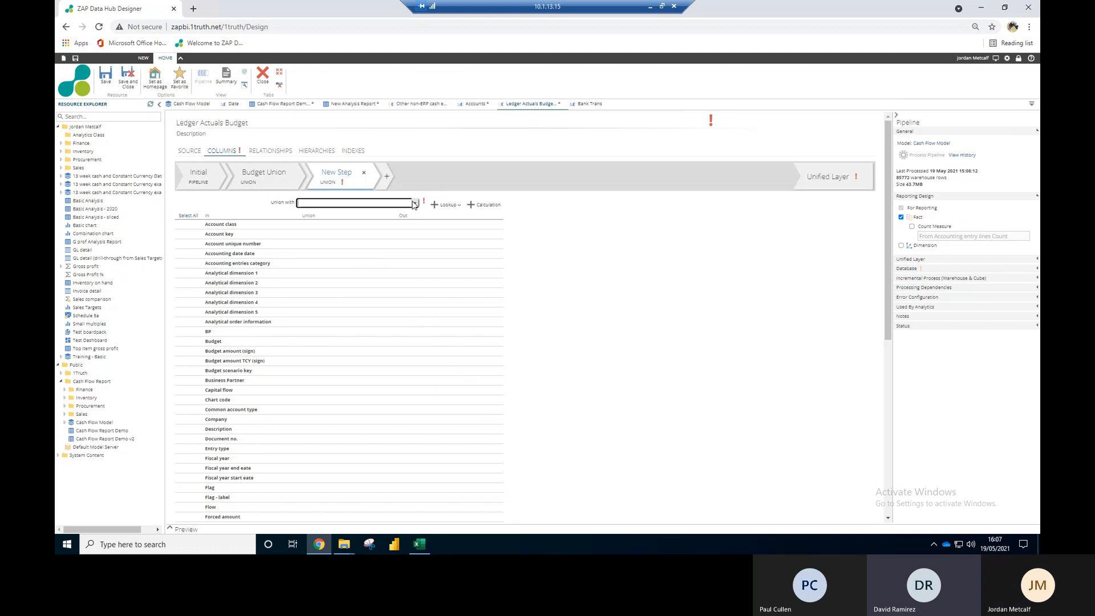
pyautogui.click(416, 204)
pyautogui.scroll(-3, 314, 285)
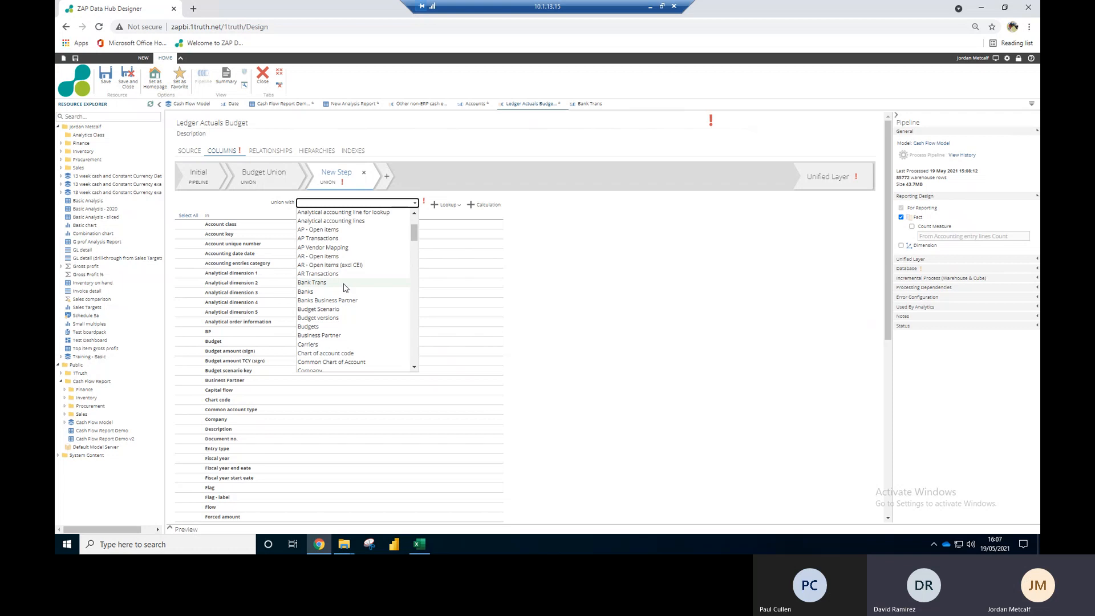
pyautogui.click(344, 288)
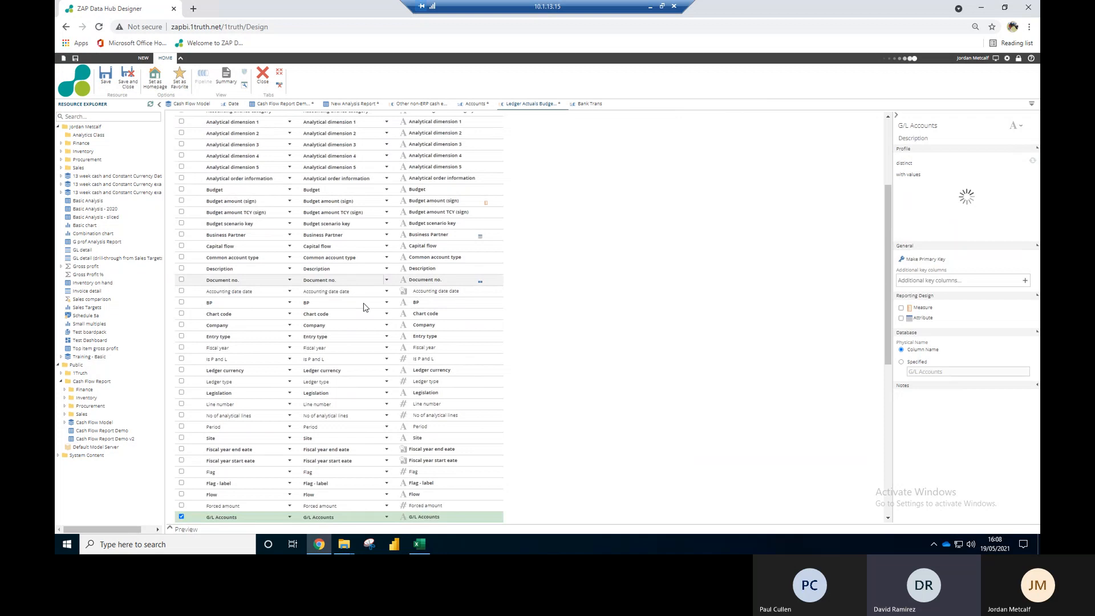
# Step: Search the new union step's column mappings for "none" to find columns without a matching input
pyautogui.scroll(3, 362, 300)
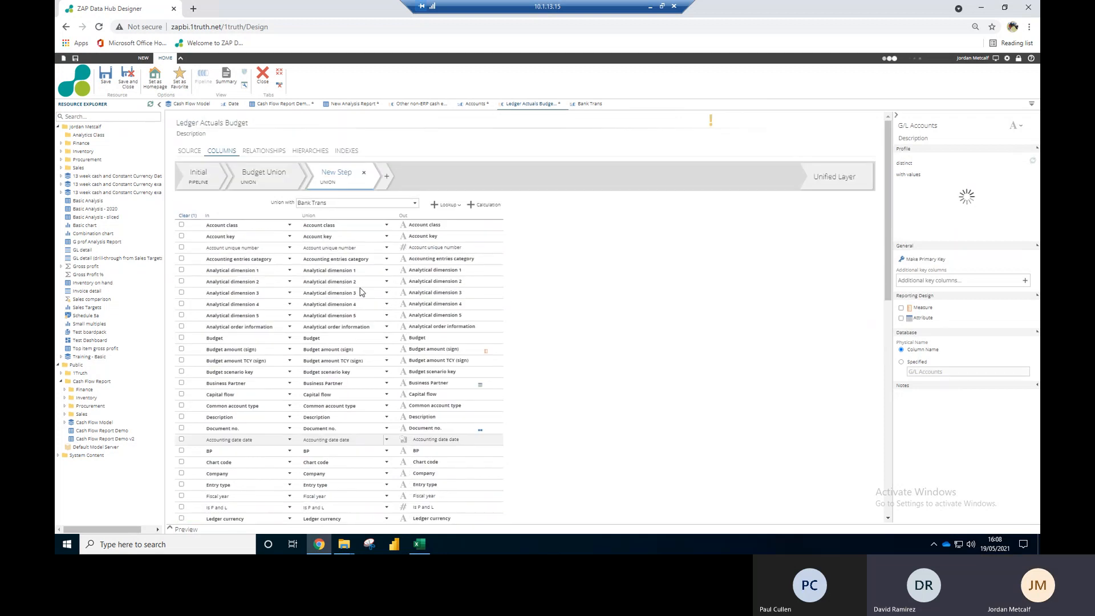
pyautogui.scroll(-5, 368, 265)
pyautogui.scroll(-5, 368, 269)
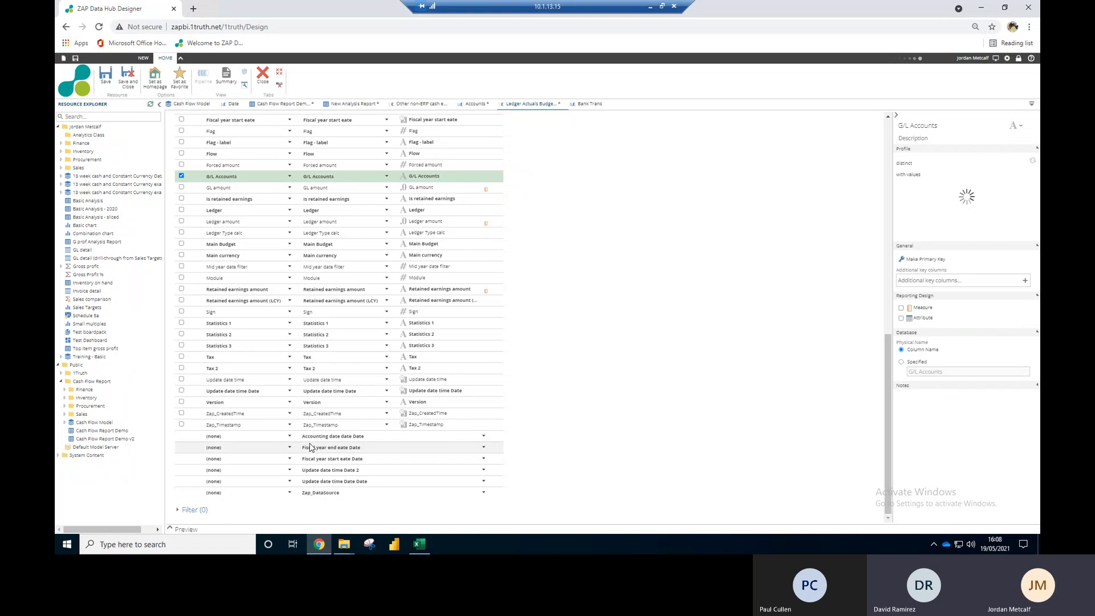
pyautogui.hotkey('ctrl', 'f')
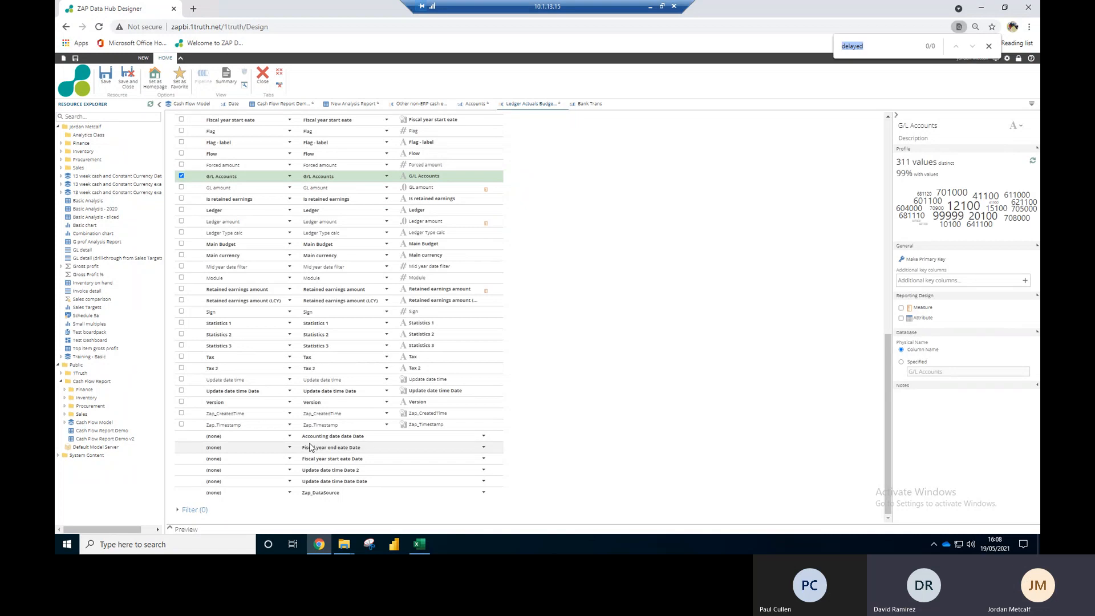
pyautogui.press('BackSpace')
pyautogui.write('known')
pyautogui.press('BackSpace')
pyautogui.press('BackSpace')
pyautogui.press('BackSpace')
pyautogui.press('BackSpace')
pyautogui.write('null')
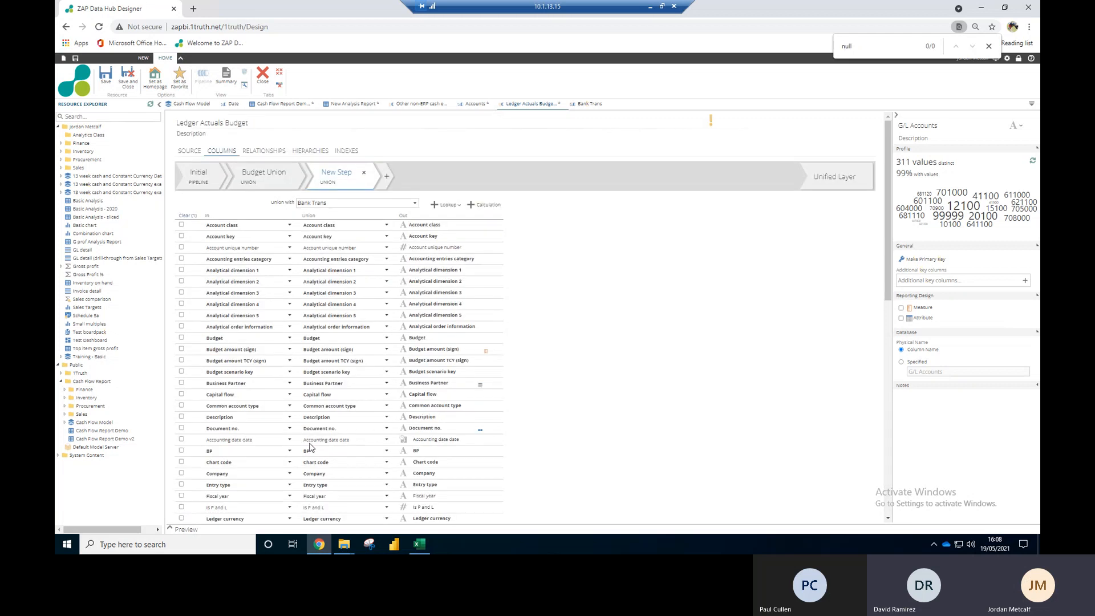
pyautogui.press('BackSpace')
pyautogui.press('BackSpace')
pyautogui.write('one')
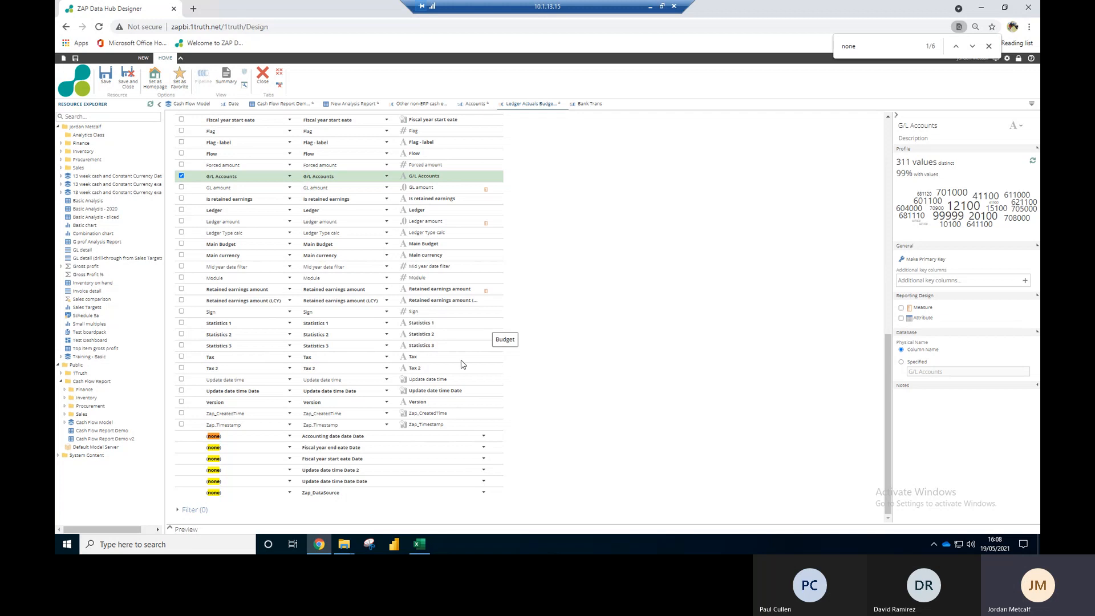
# Step: Map the unmatched Accounting date date Date union column to an output column of the same name
pyautogui.click(290, 437)
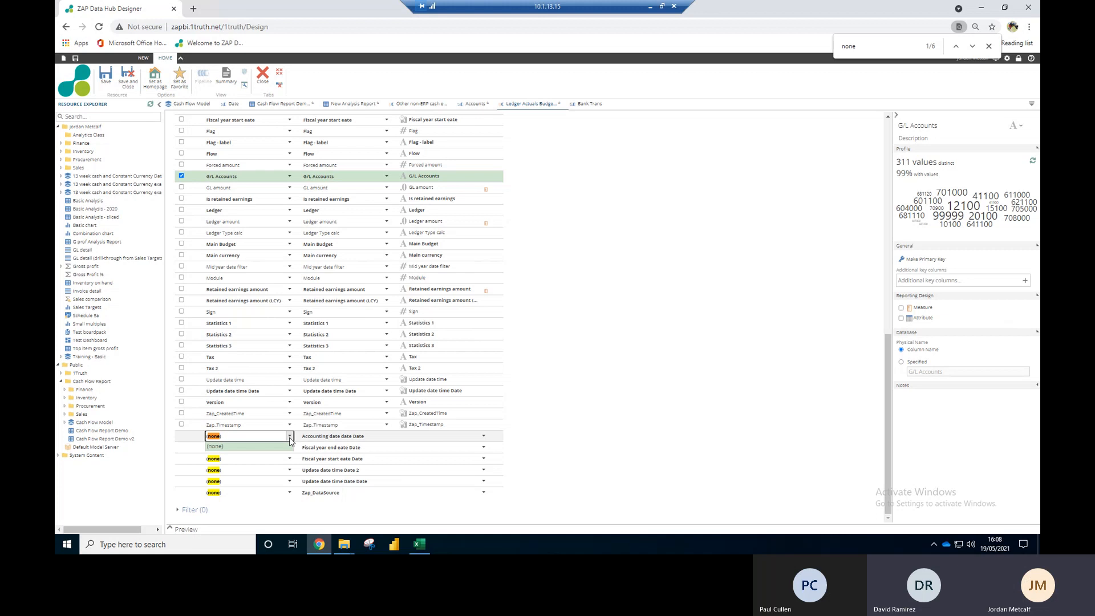
pyautogui.click(486, 442)
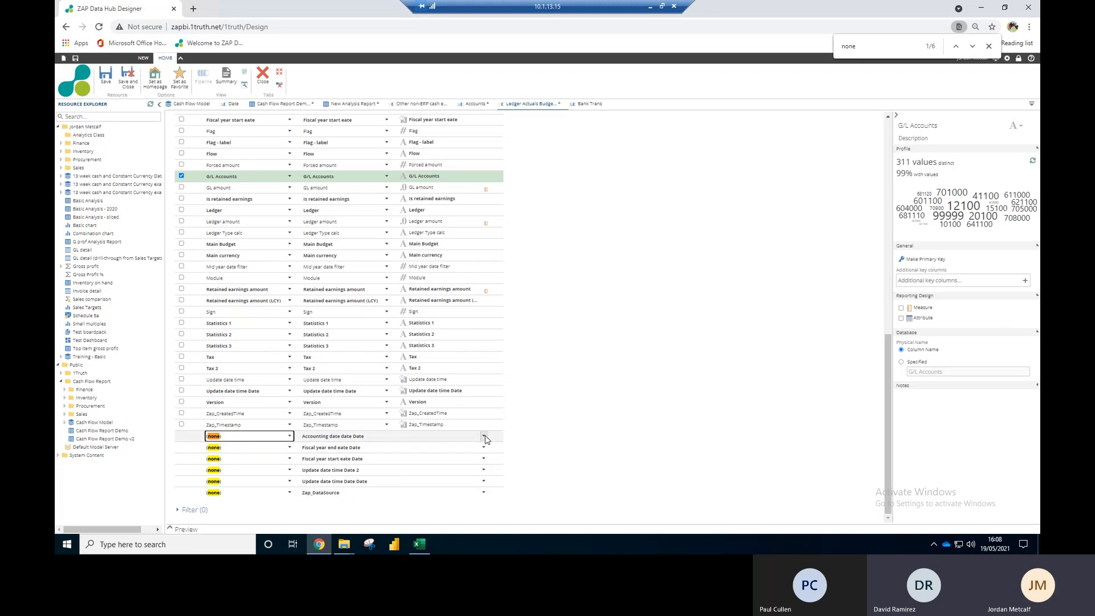
pyautogui.click(484, 436)
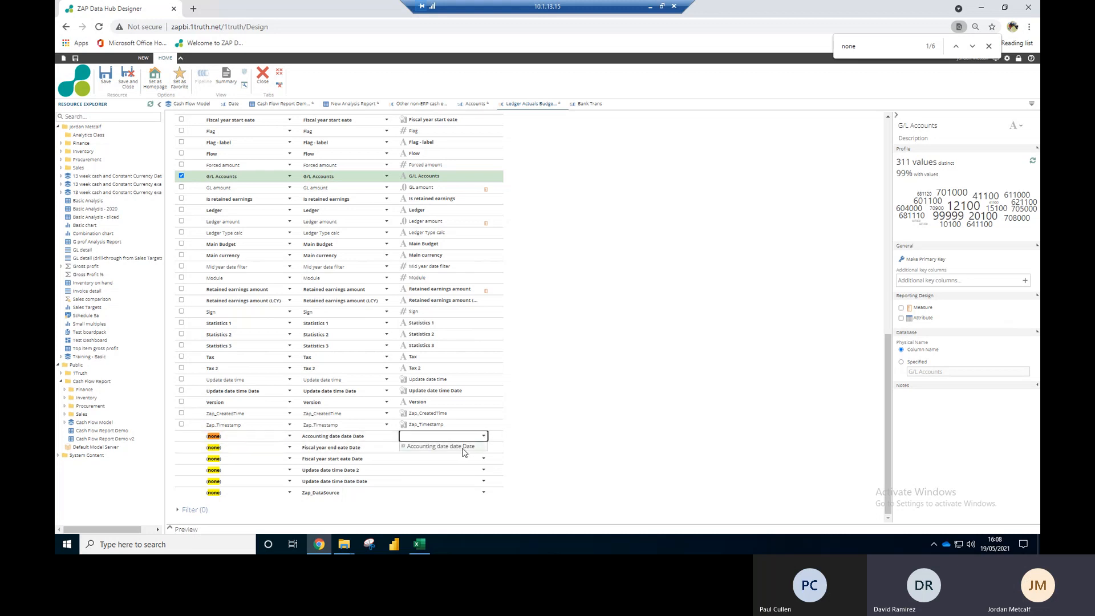
pyautogui.click(485, 447)
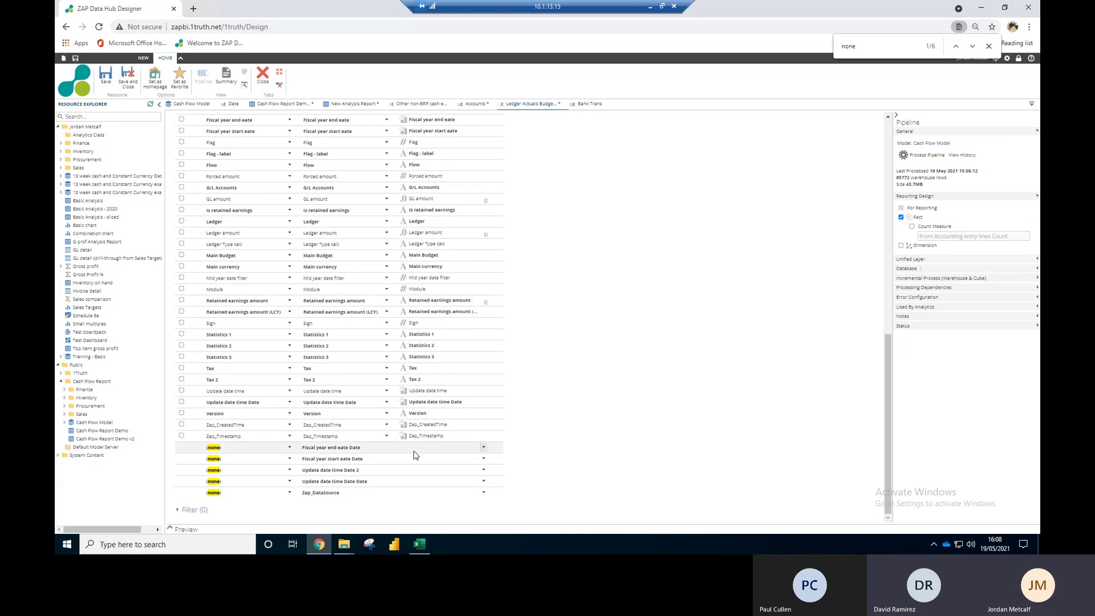
pyautogui.click(484, 448)
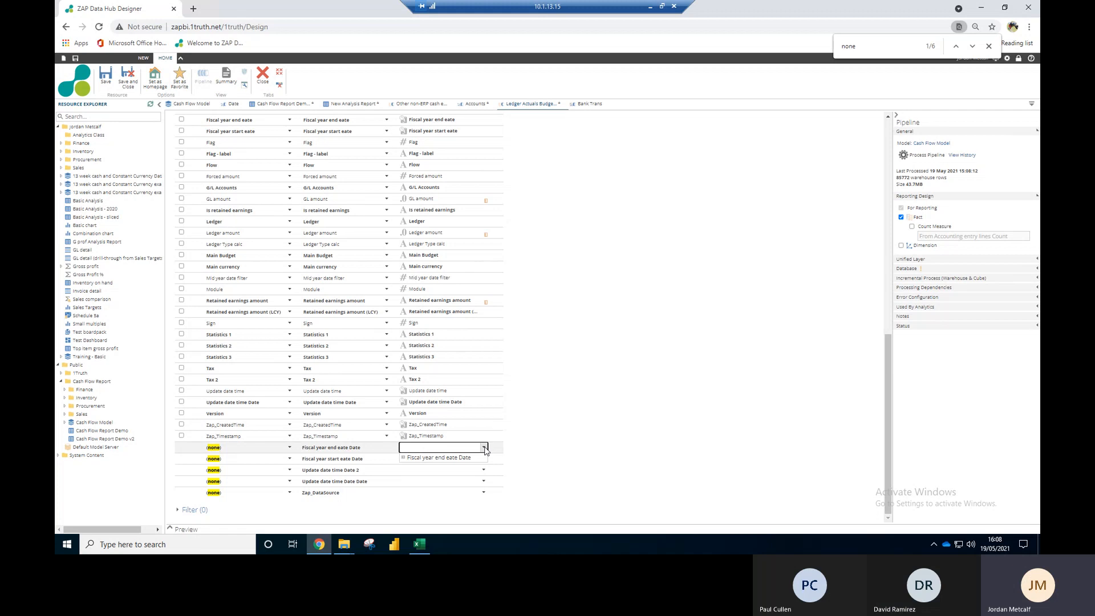
pyautogui.click(572, 455)
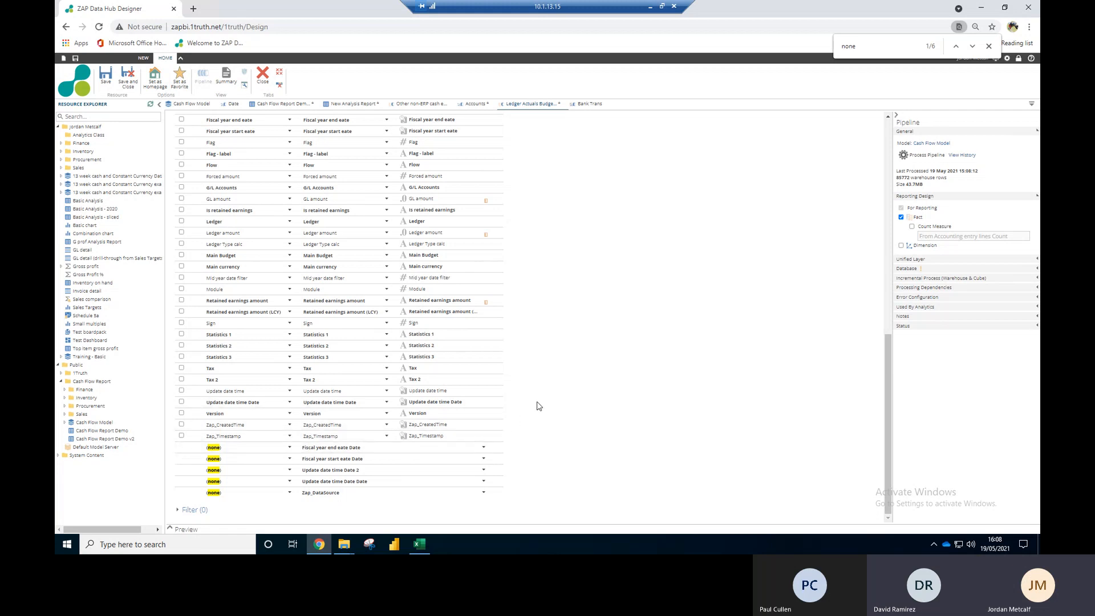
pyautogui.scroll(10, 538, 406)
pyautogui.scroll(2, 537, 406)
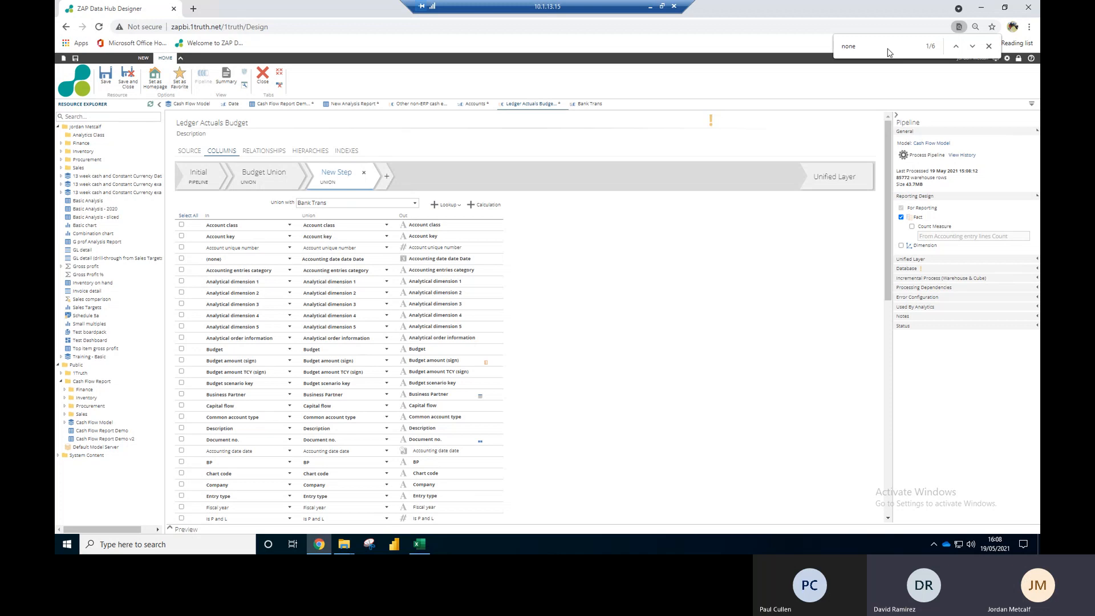
# Step: Switch to the Bank Trans pipeline, search its columns for "date" and check the source column list
pyautogui.click(989, 46)
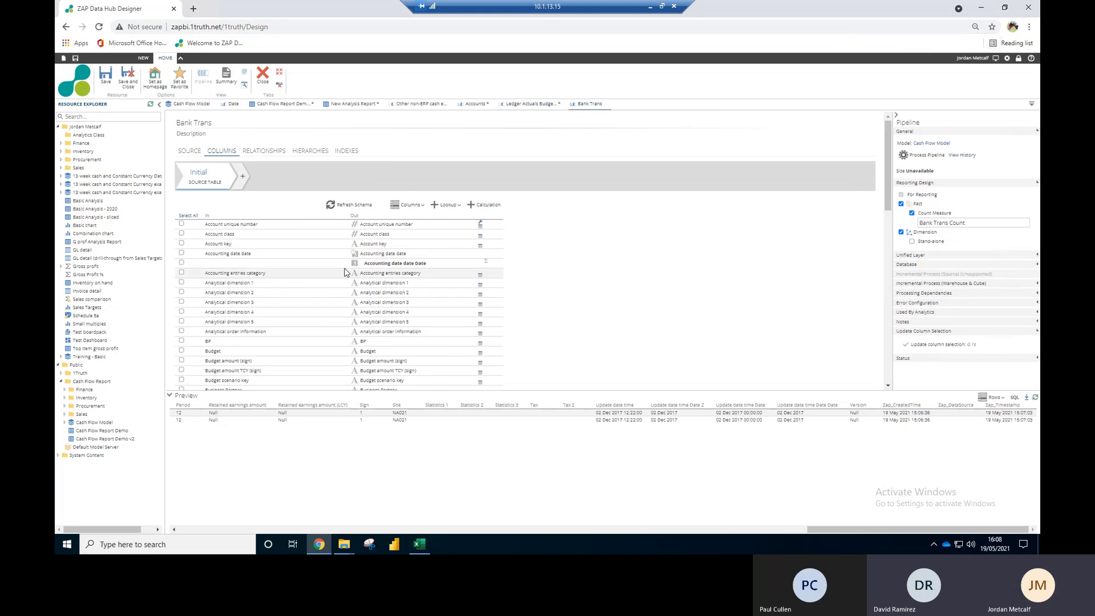
pyautogui.scroll(-1, 345, 271)
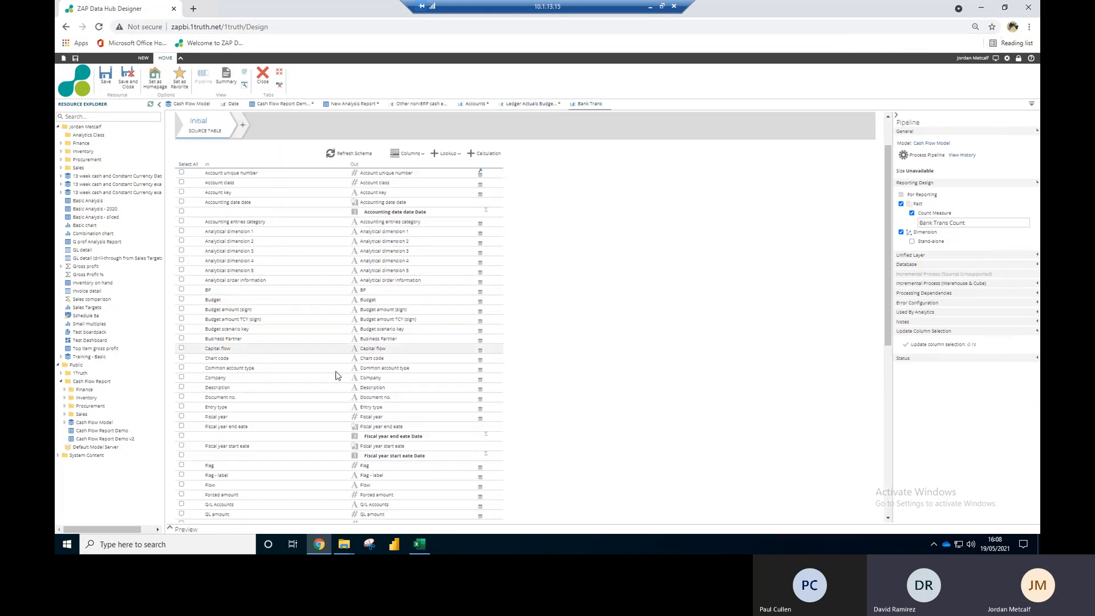
pyautogui.hotkey('ctrl', 'f')
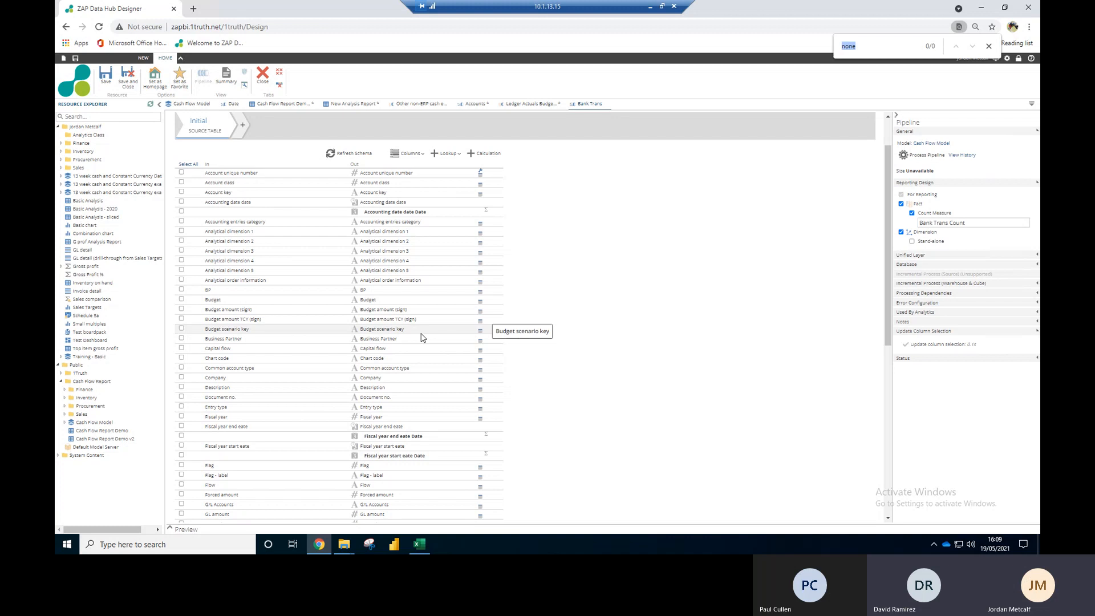
pyautogui.write('date')
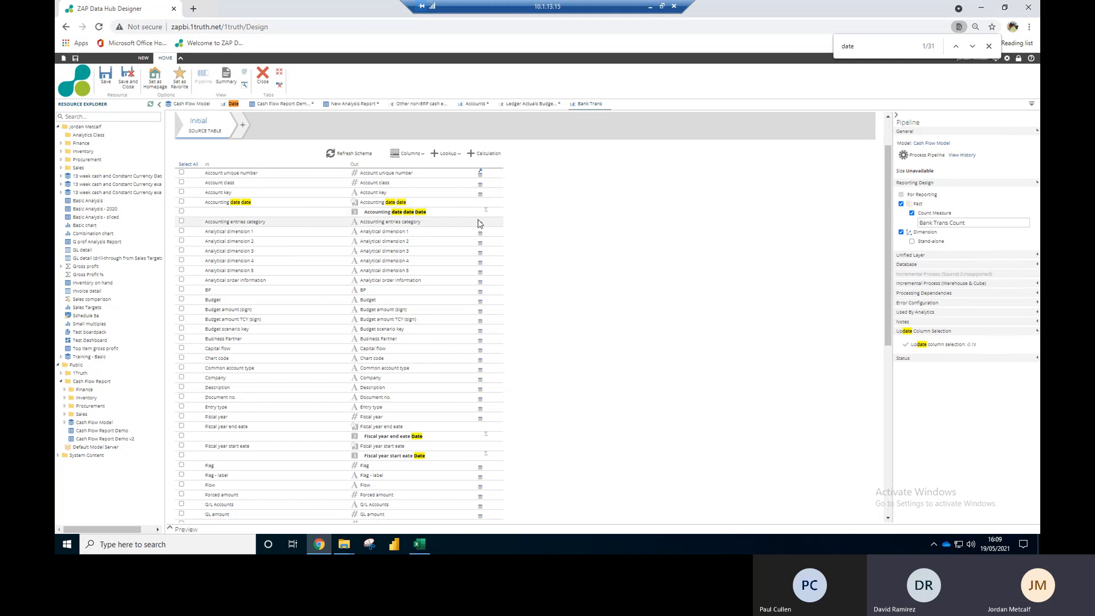
pyautogui.scroll(1, 593, 257)
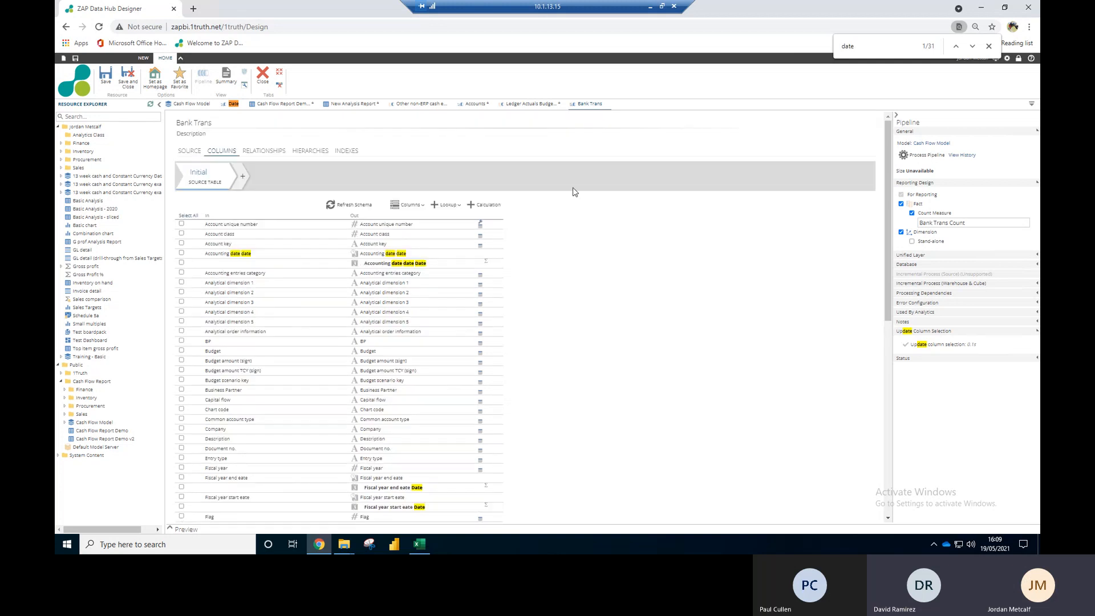
pyautogui.scroll(-2, 550, 275)
pyautogui.scroll(2, 551, 268)
pyautogui.scroll(-7, 493, 299)
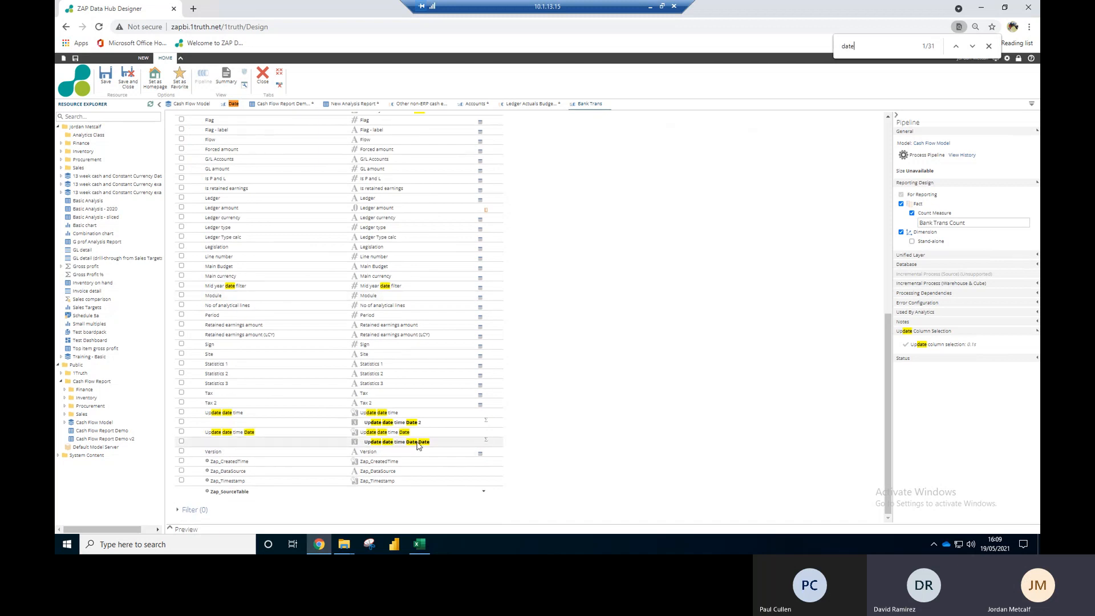
pyautogui.scroll(6, 516, 379)
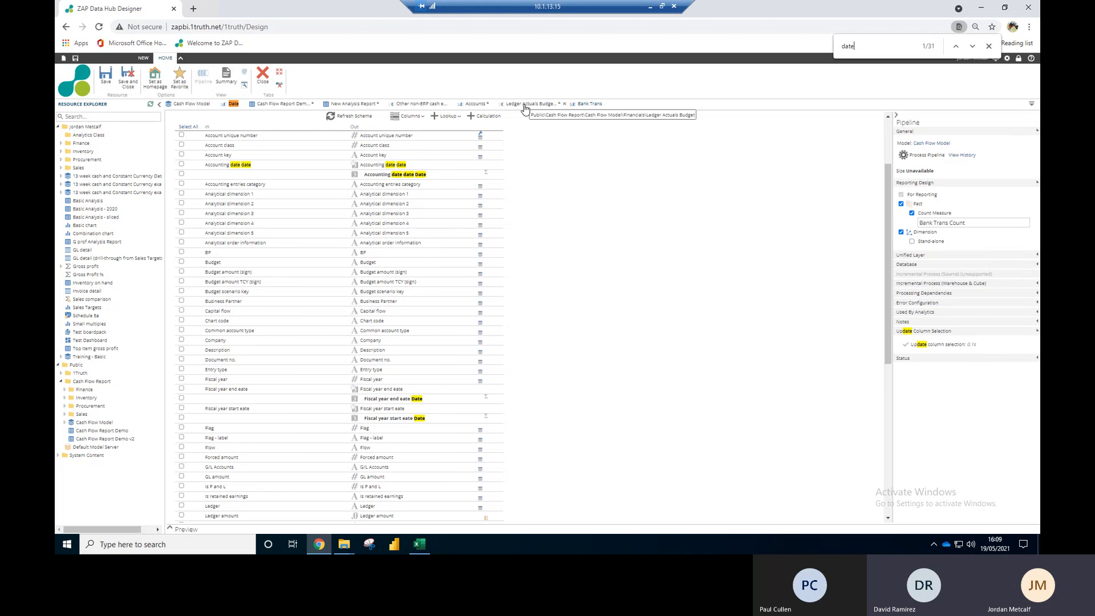
pyautogui.scroll(2, 560, 227)
pyautogui.click(423, 214)
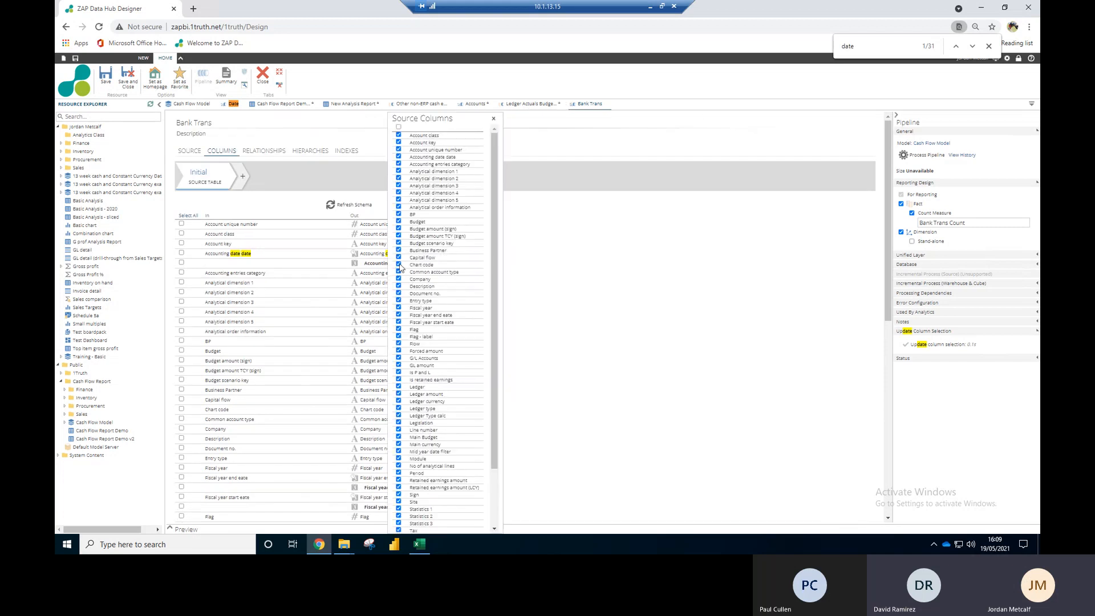
pyautogui.click(494, 119)
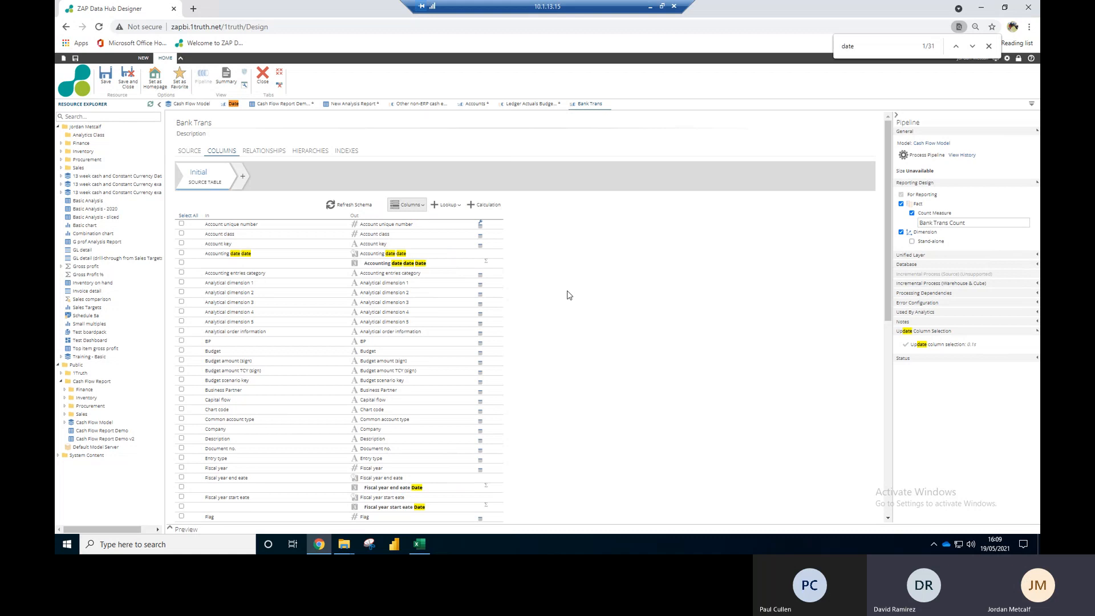
# Step: Delete the calculated Accounting date date Date column from Bank Trans
pyautogui.click(181, 263)
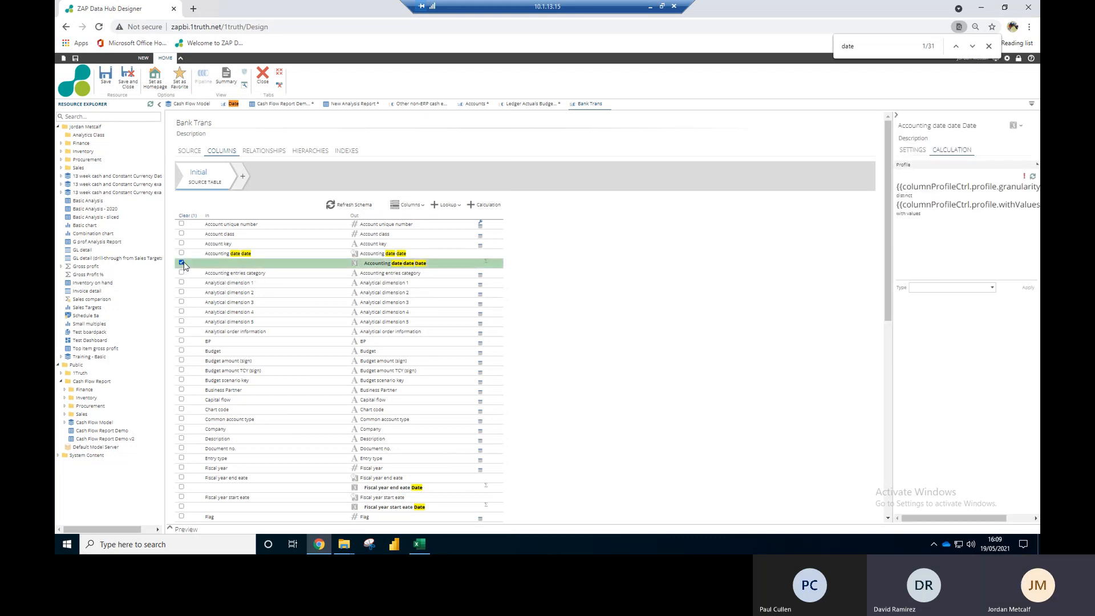
pyautogui.rightClick(293, 265)
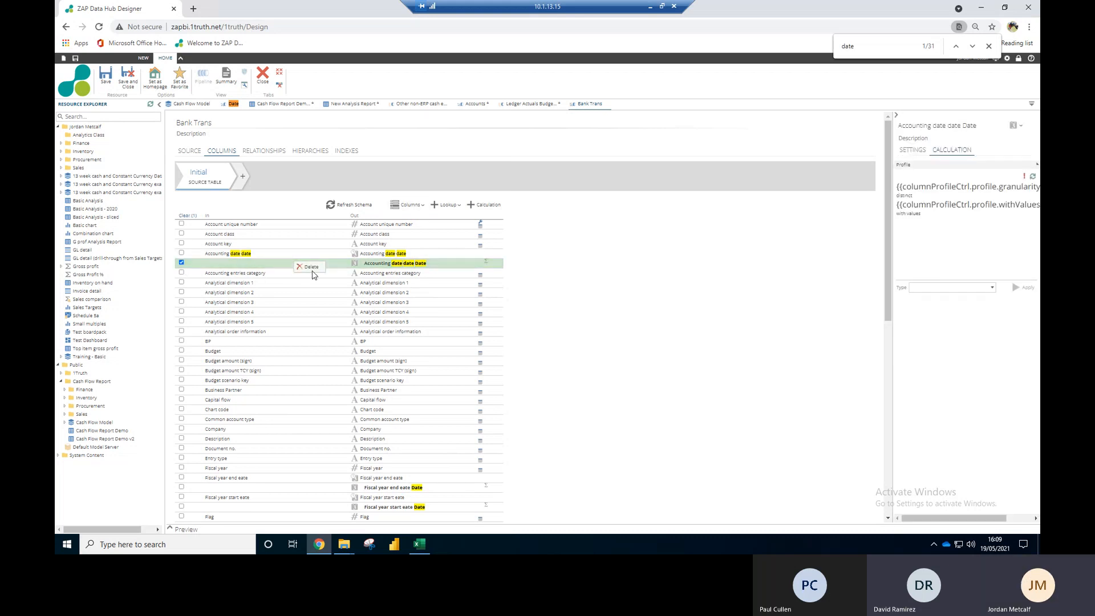
pyautogui.click(307, 267)
# Step: Delete the calculated columns Fiscal year end eate Date, Fiscal year start eate Date, Update date time Date 2 and Update date time Date Date from Bank Trans
pyautogui.scroll(-4, 322, 270)
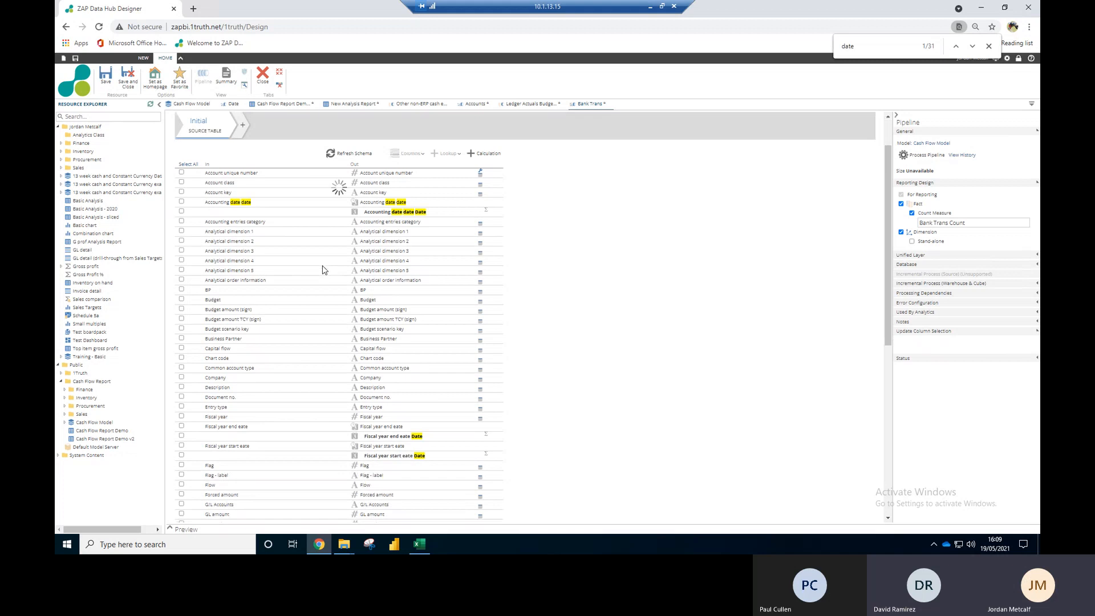
pyautogui.scroll(-1, 182, 285)
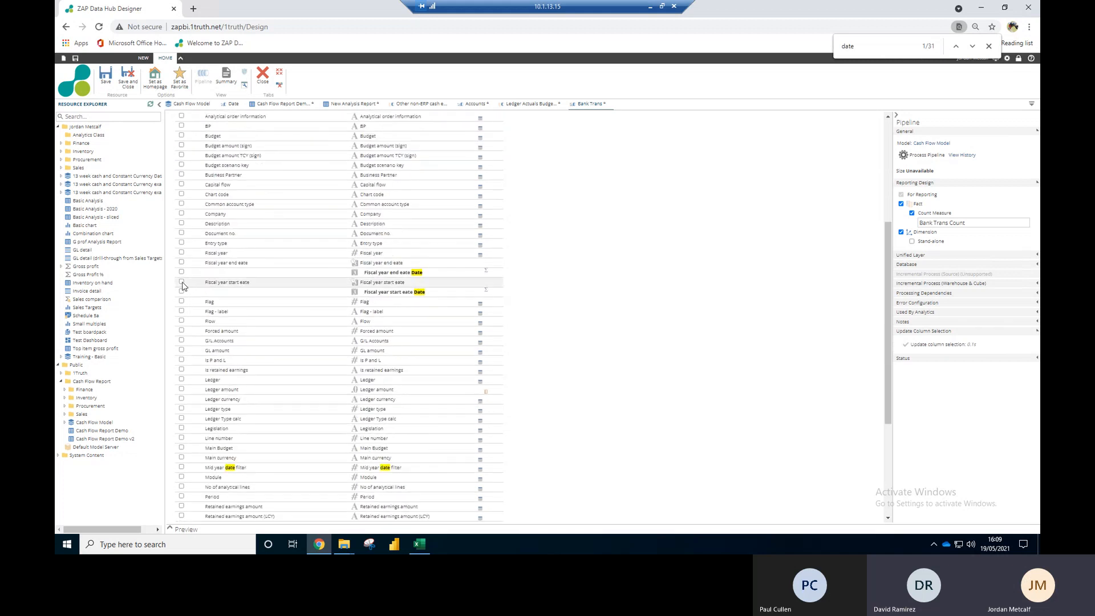
pyautogui.click(180, 282)
pyautogui.click(181, 281)
pyautogui.click(181, 272)
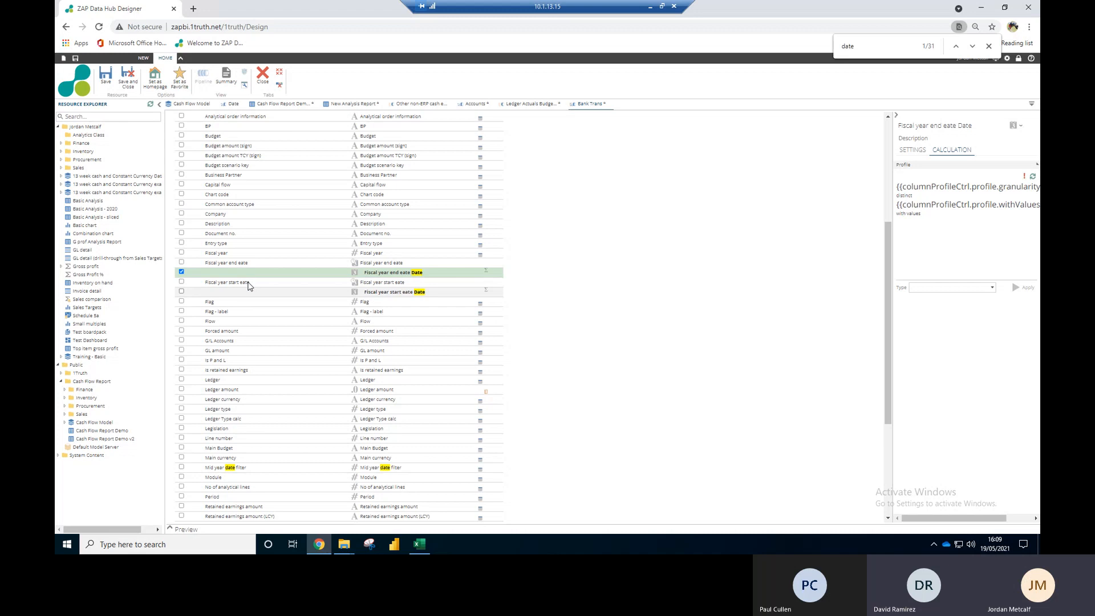
pyautogui.scroll(-6, 249, 285)
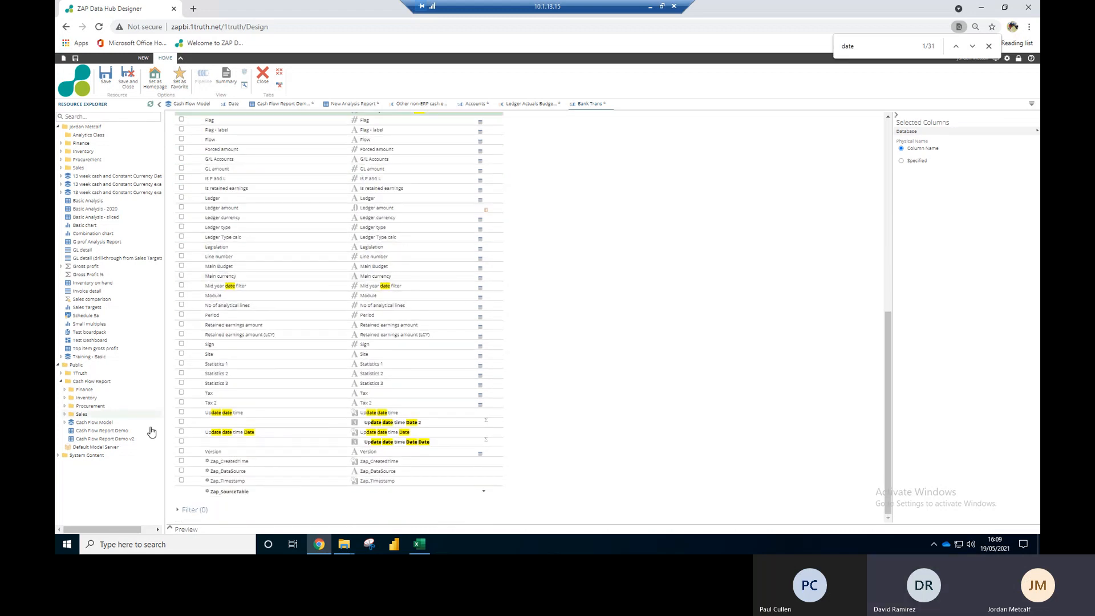
pyautogui.click(181, 422)
pyautogui.click(181, 441)
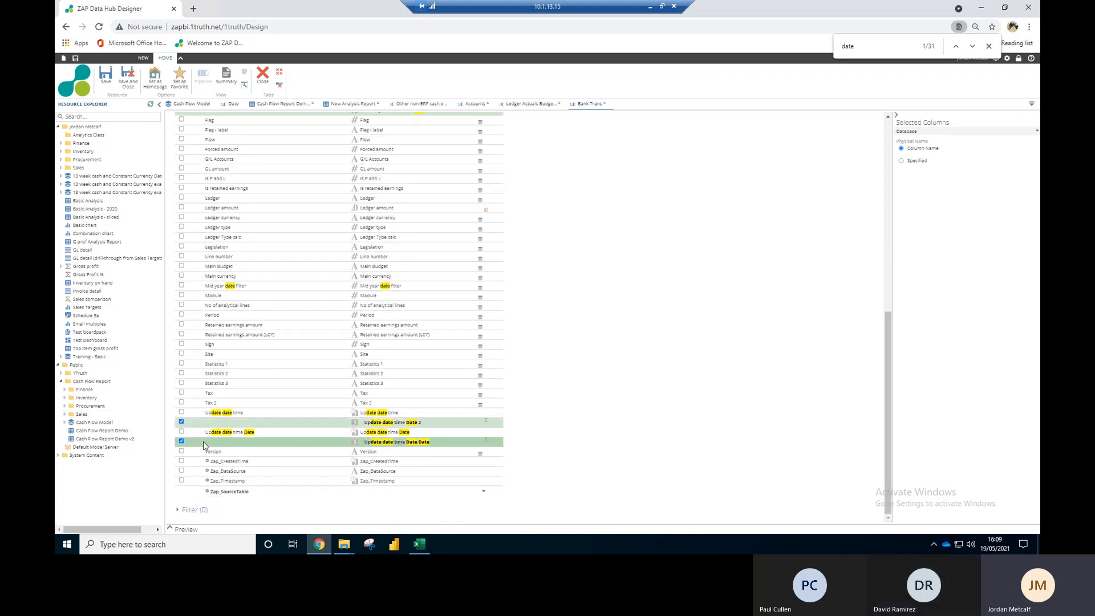
pyautogui.rightClick(204, 445)
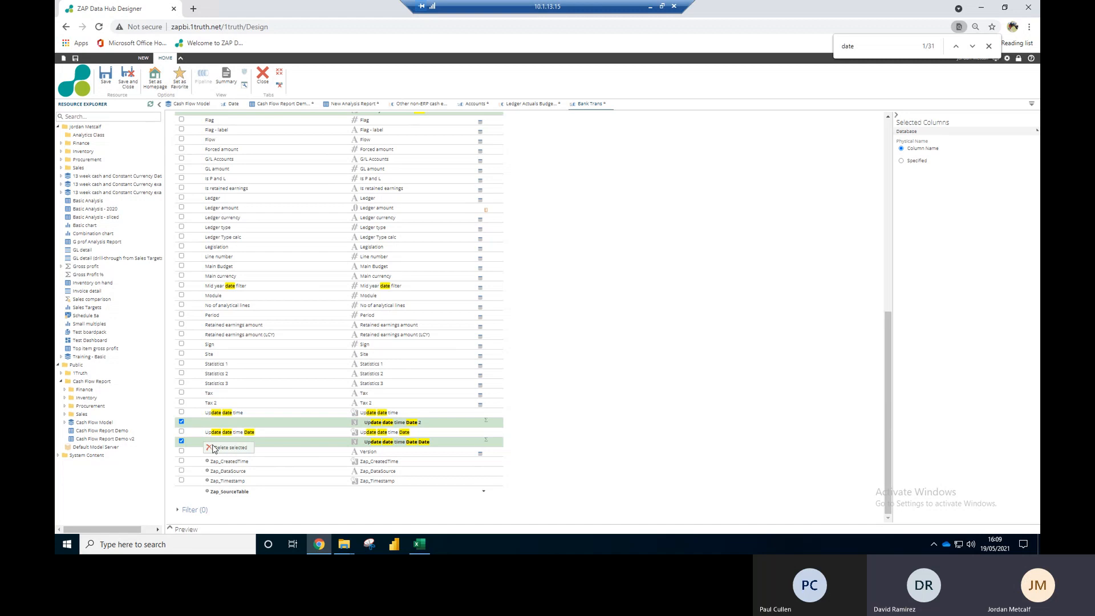
pyautogui.click(222, 447)
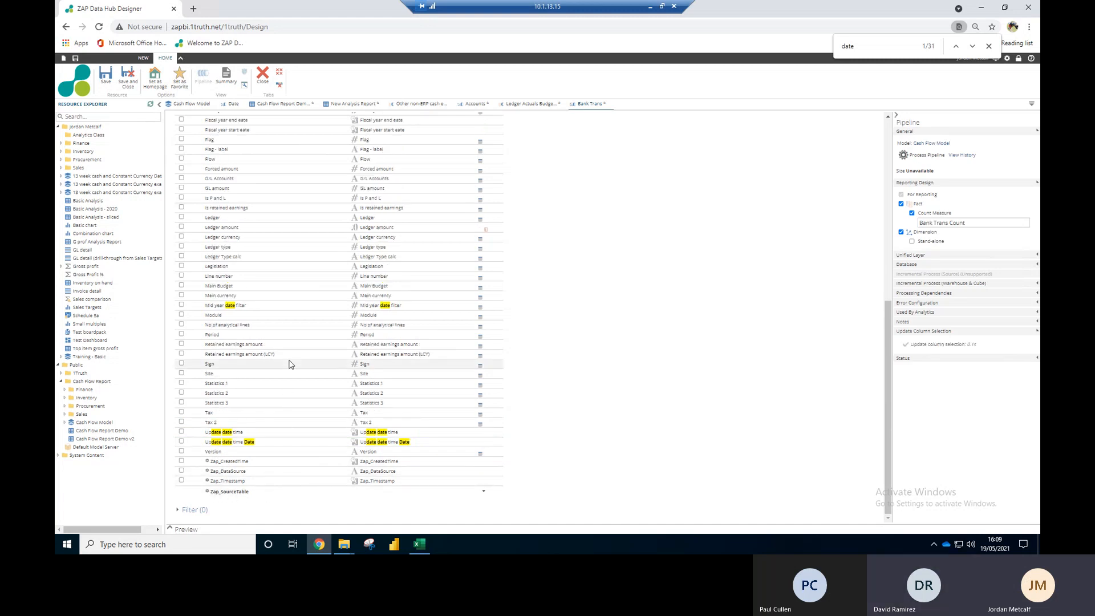
# Step: End the column search, clear the Fact and Dimension reporting options of the Bank Trans pipeline and save it
pyautogui.scroll(6, 414, 326)
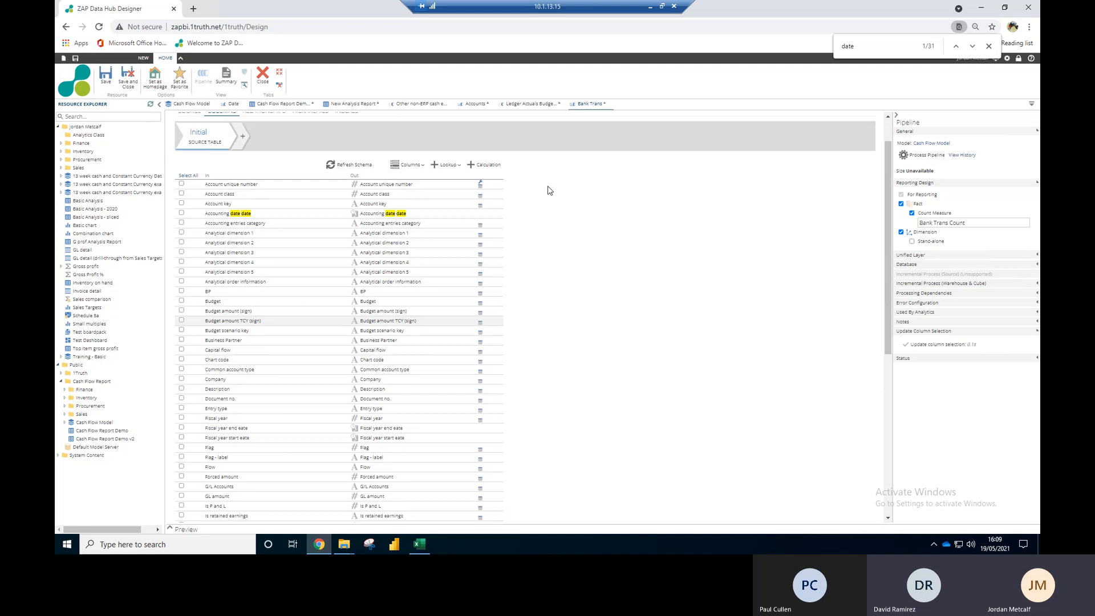
pyautogui.click(988, 46)
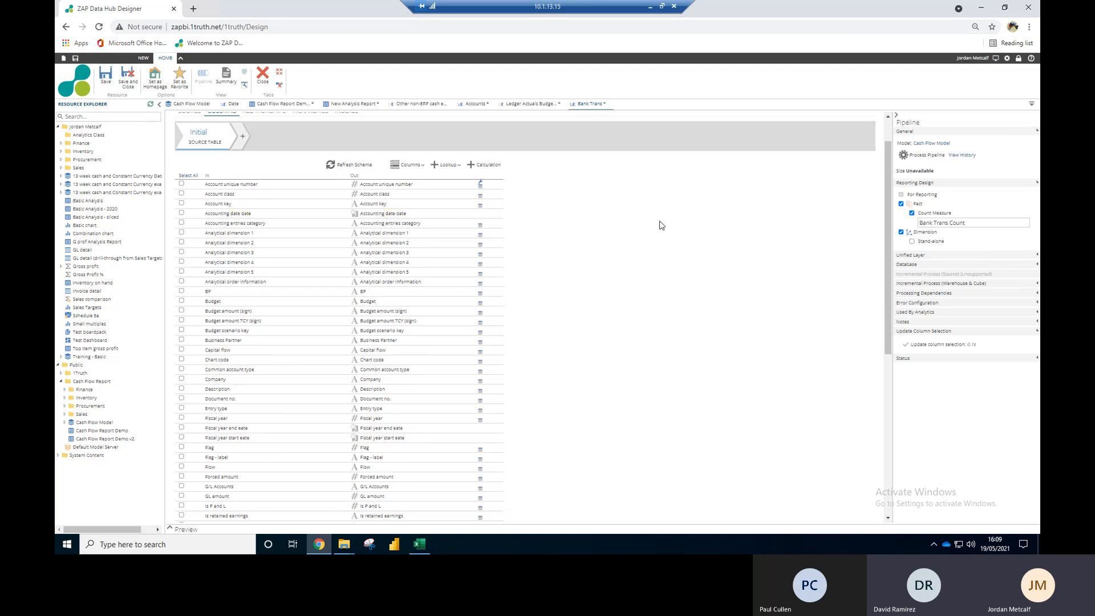
pyautogui.scroll(1, 550, 237)
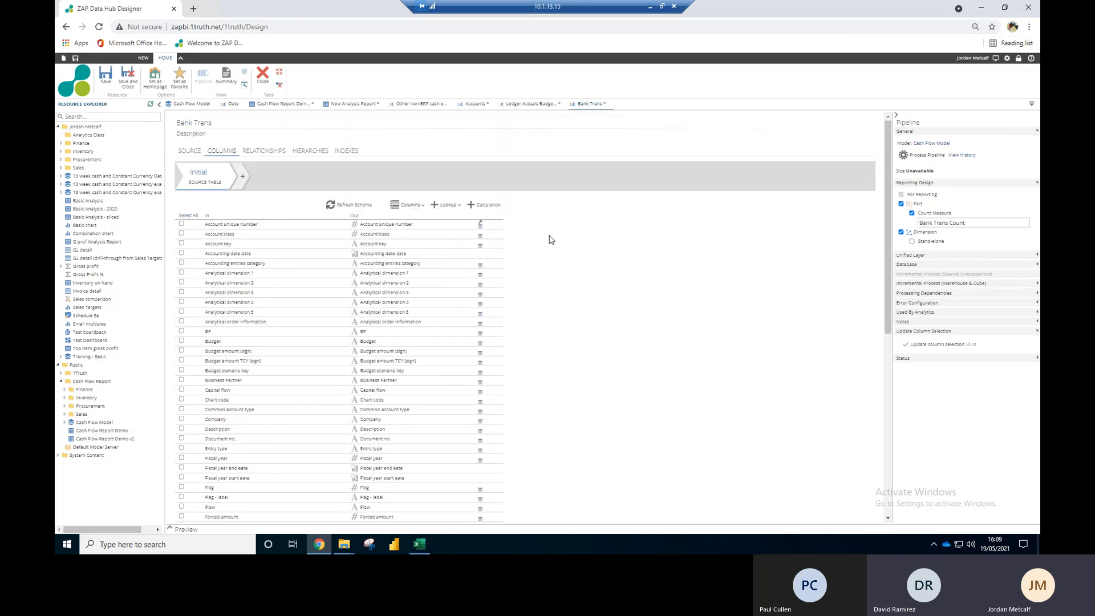
pyautogui.click(901, 204)
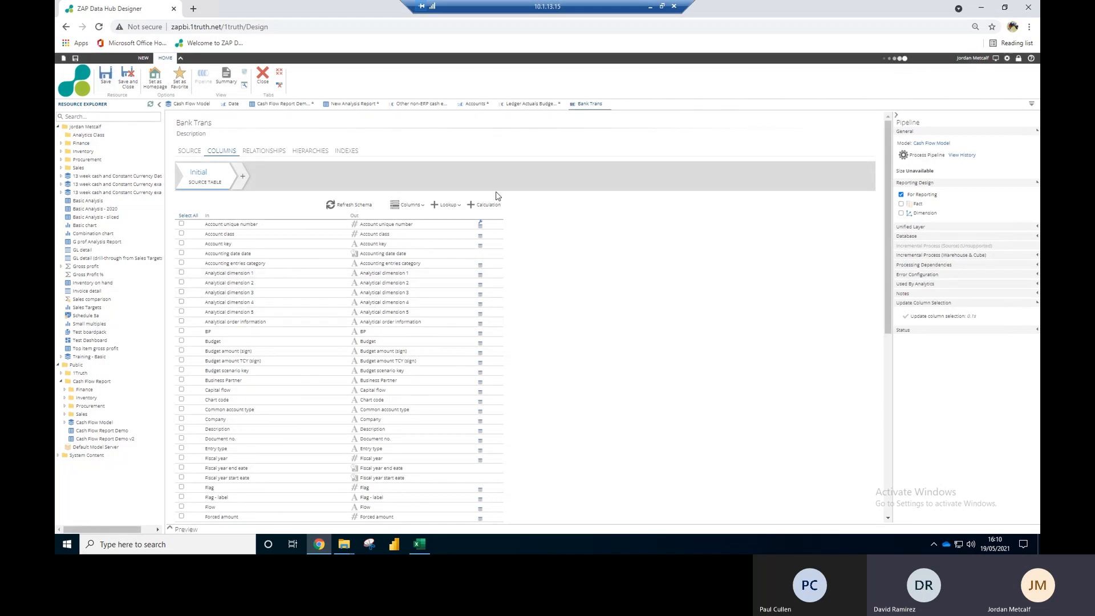
# Step: Save the Ledger Actuals Budget pipeline and review its relationships and unified layer columns
pyautogui.click(551, 106)
pyautogui.click(104, 80)
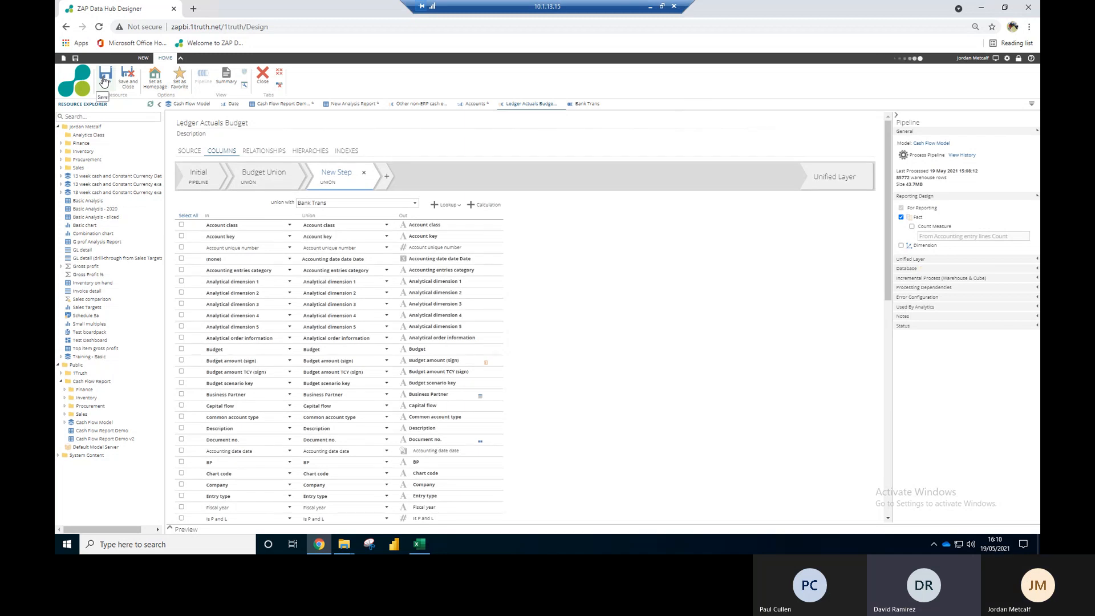
pyautogui.click(255, 152)
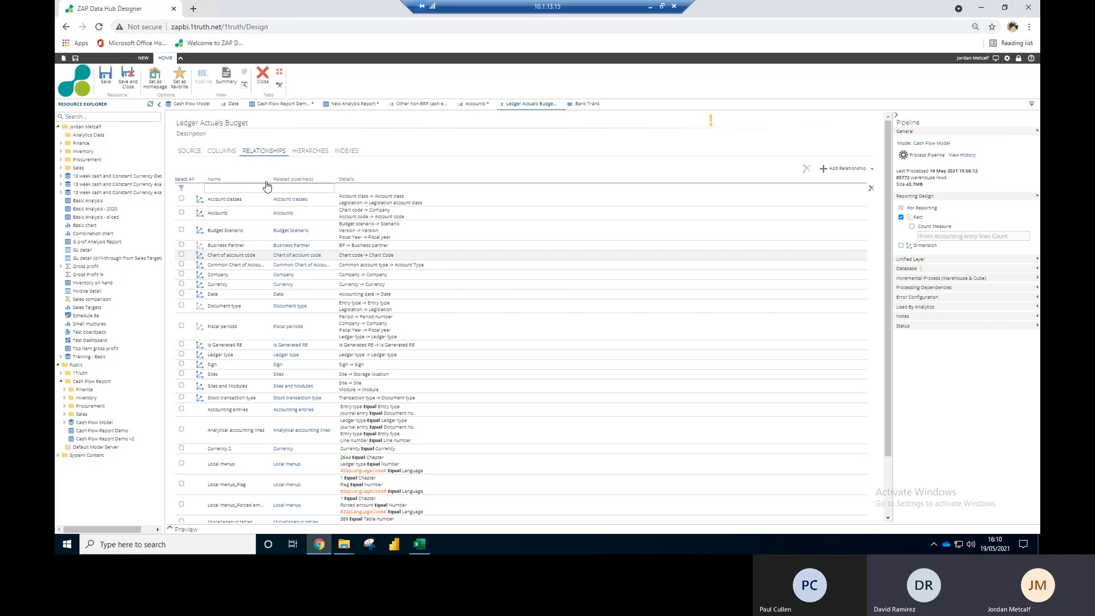
pyautogui.click(225, 151)
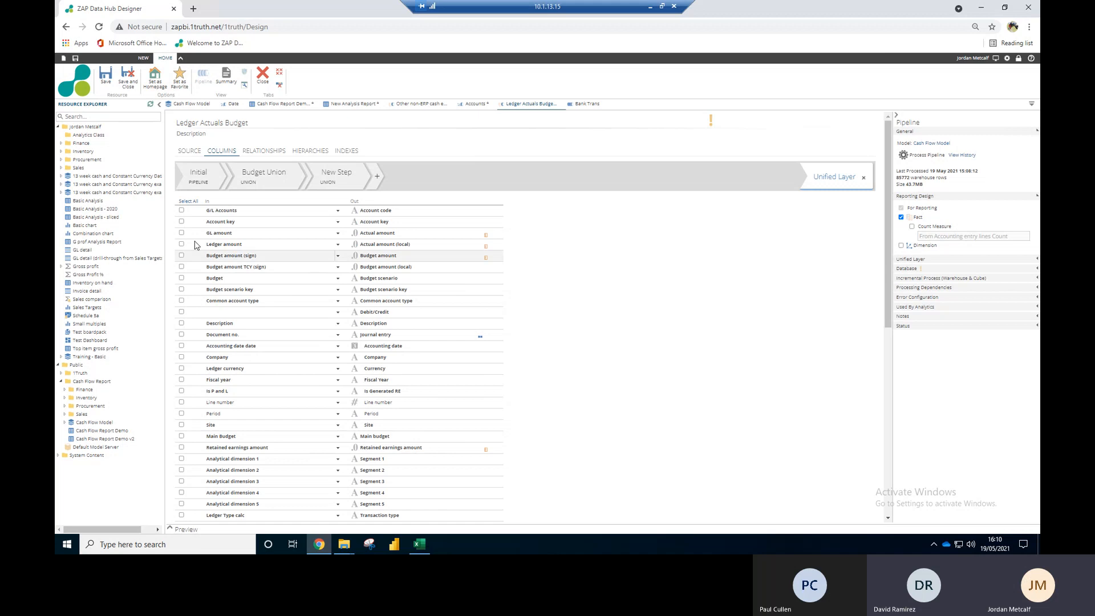
# Step: Open the Banks pipeline from the Cash Flow Model and include all of its source columns
pyautogui.click(473, 104)
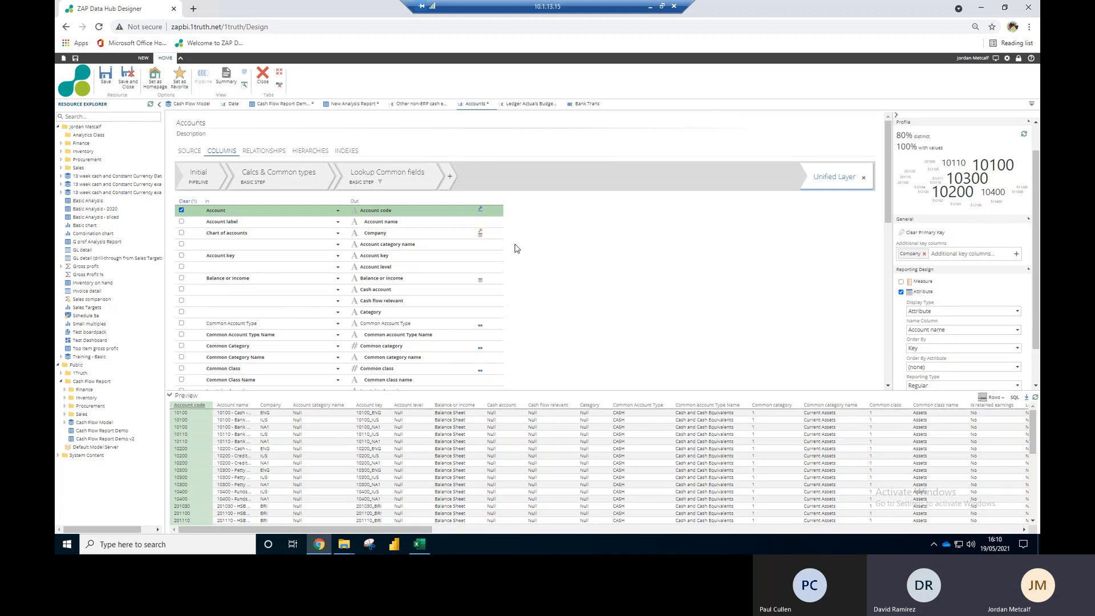
pyautogui.click(577, 233)
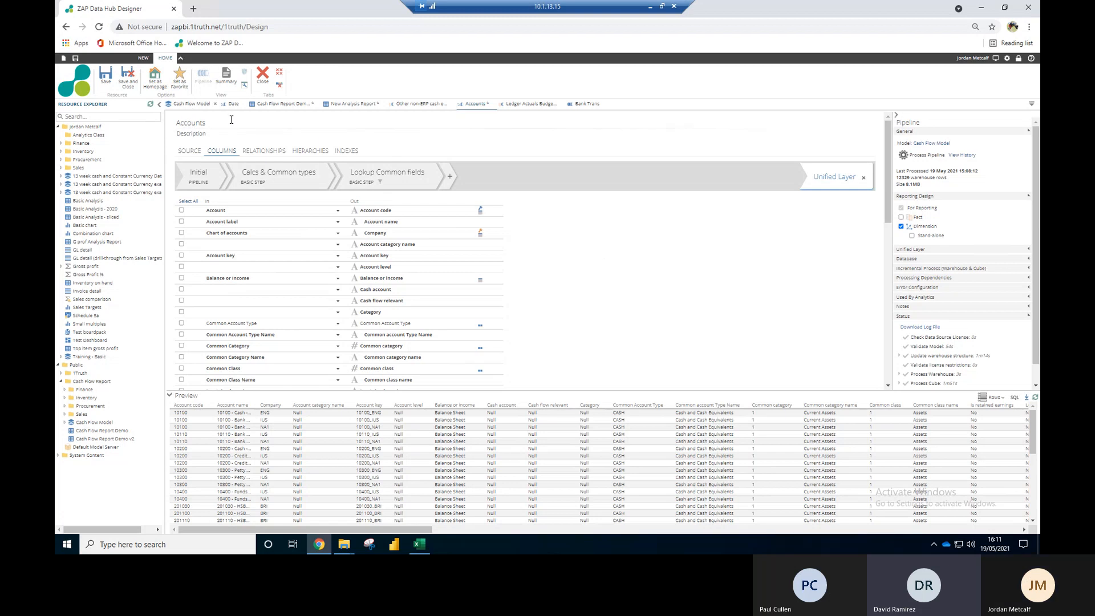
pyautogui.click(189, 106)
pyautogui.click(249, 303)
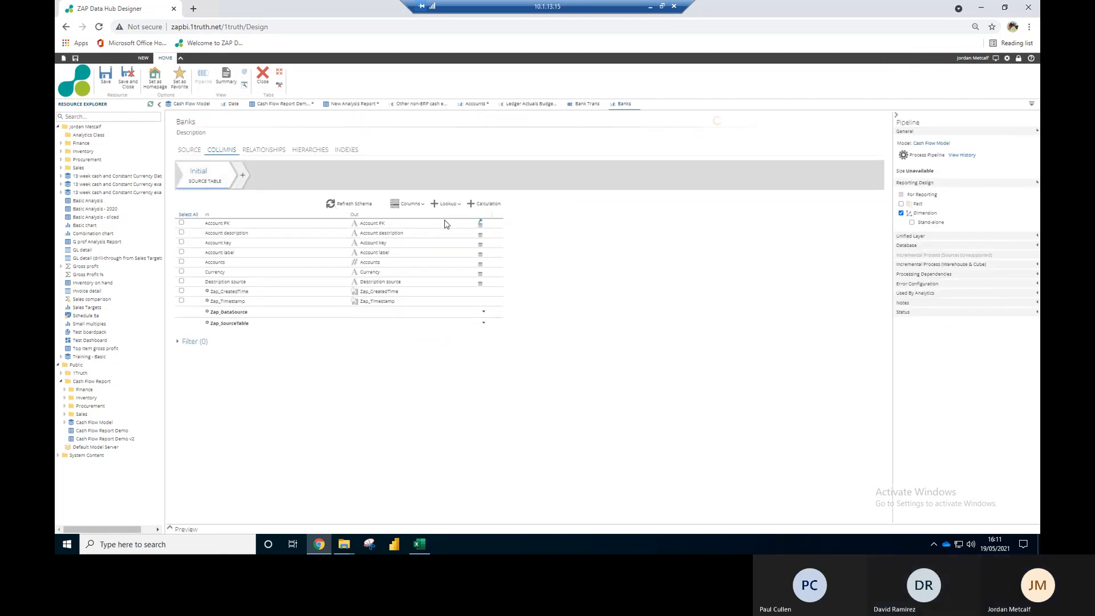
pyautogui.click(415, 209)
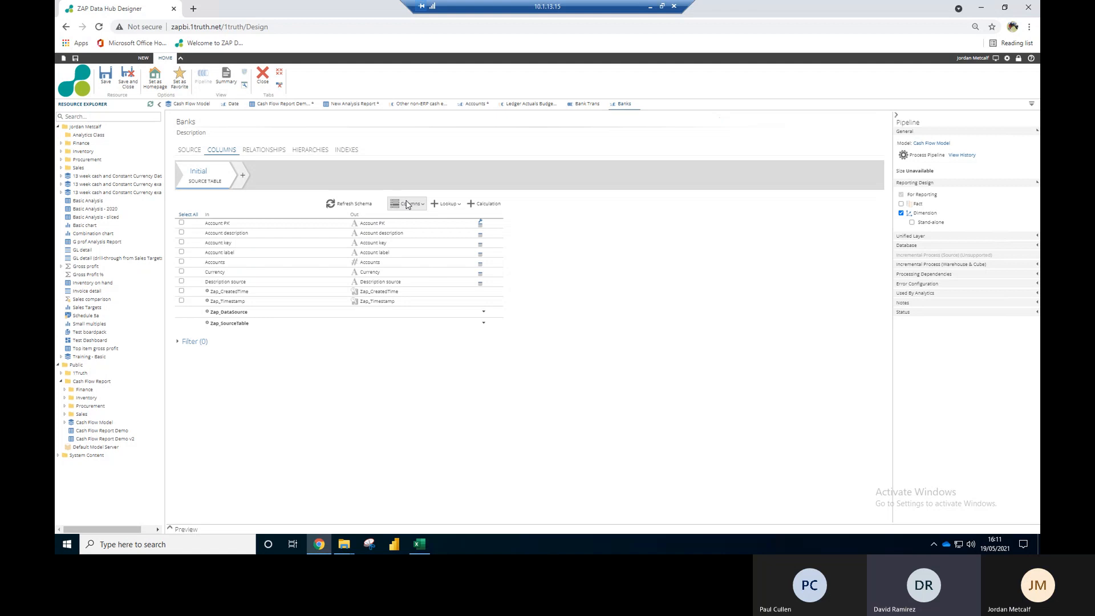
pyautogui.click(398, 181)
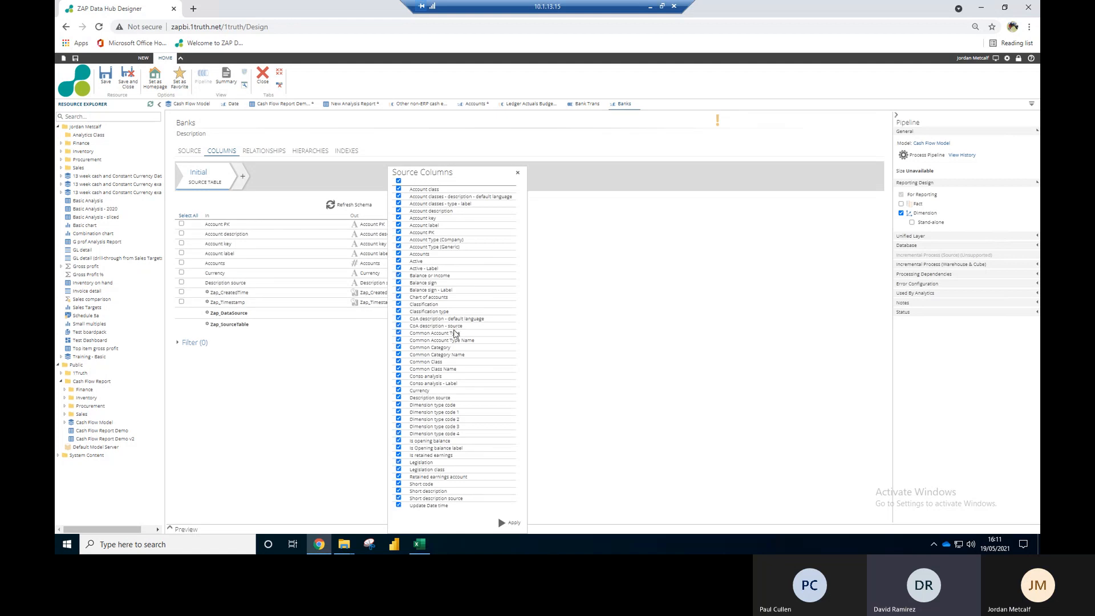
pyautogui.click(510, 522)
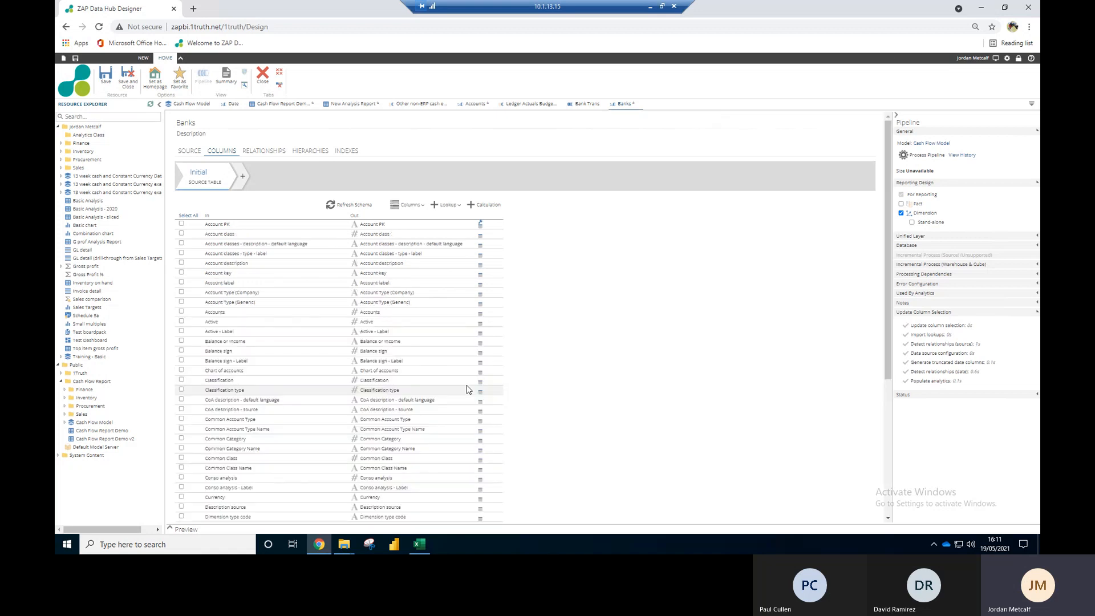
# Step: Review the Banks column list, clear the pipeline's Dimension reporting option and save it
pyautogui.scroll(-5, 556, 389)
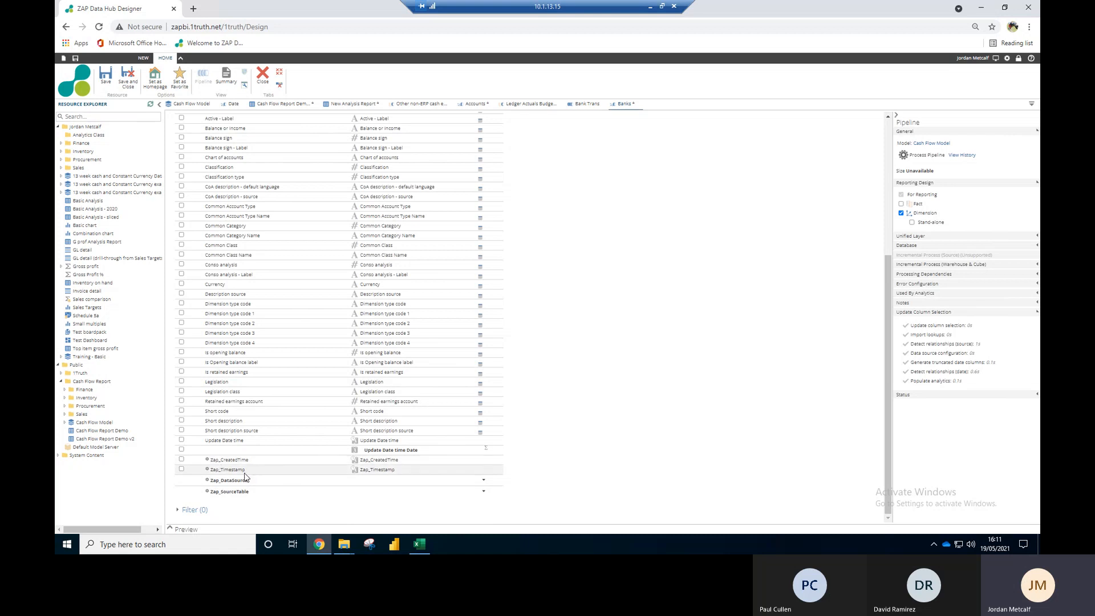
pyautogui.scroll(5, 256, 459)
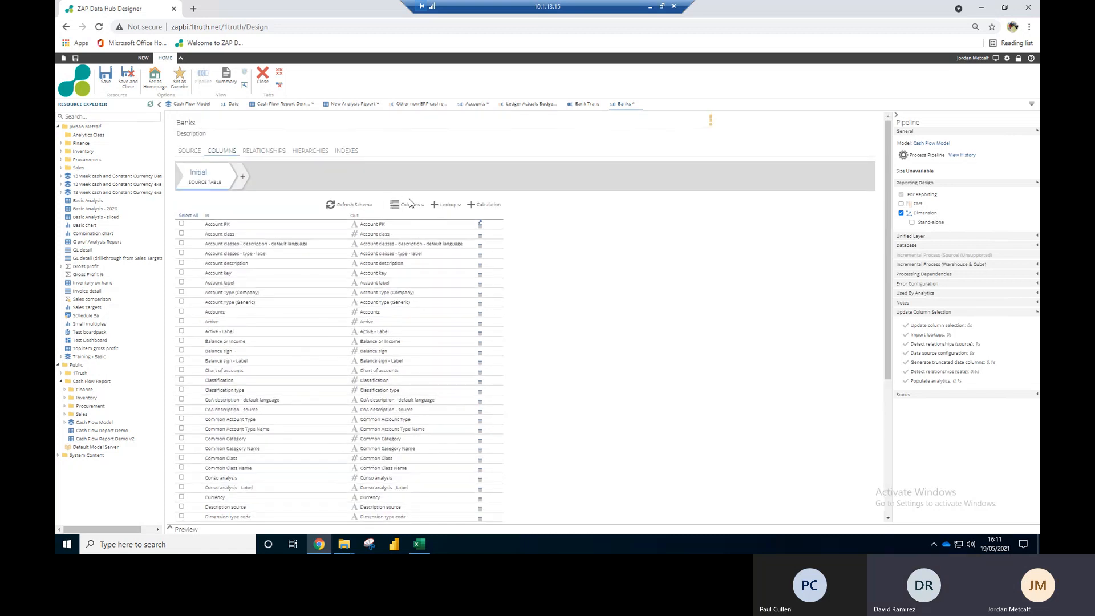
pyautogui.scroll(-1, 454, 475)
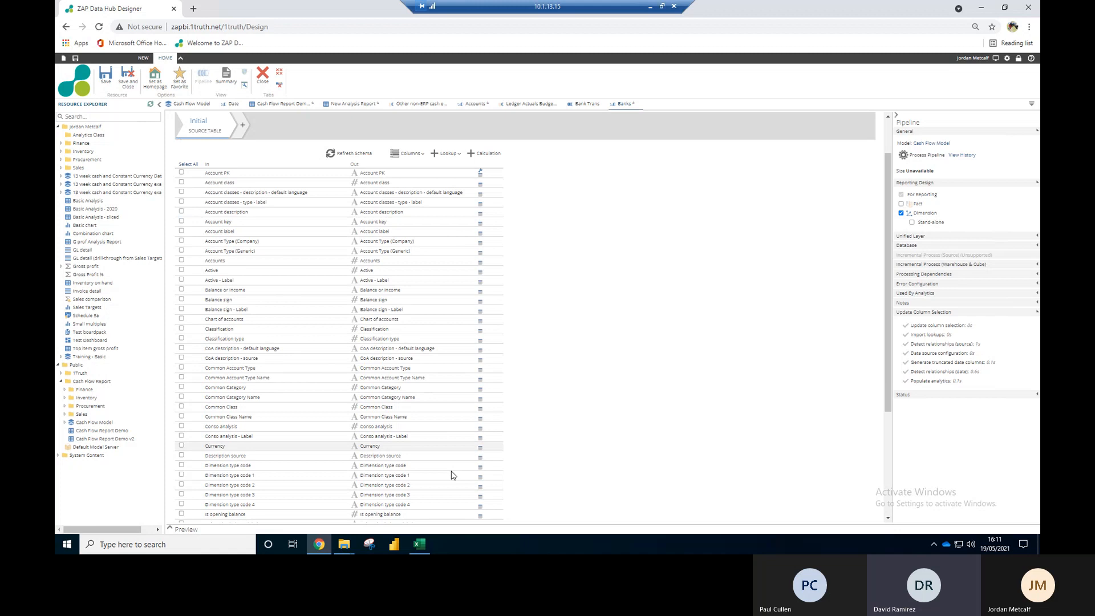
pyautogui.scroll(-3, 454, 475)
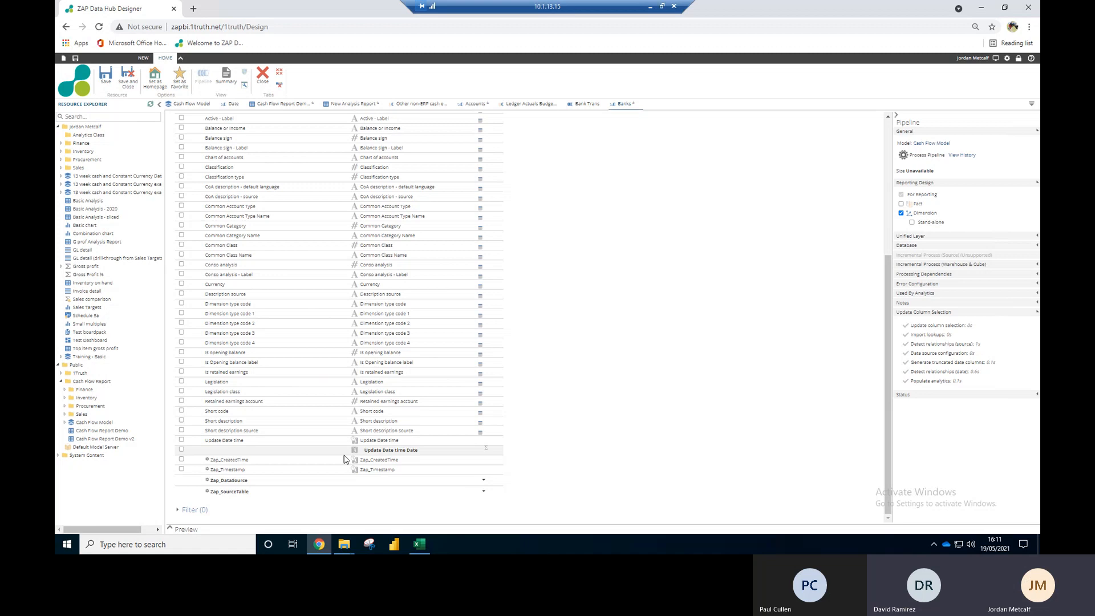
pyautogui.scroll(5, 440, 422)
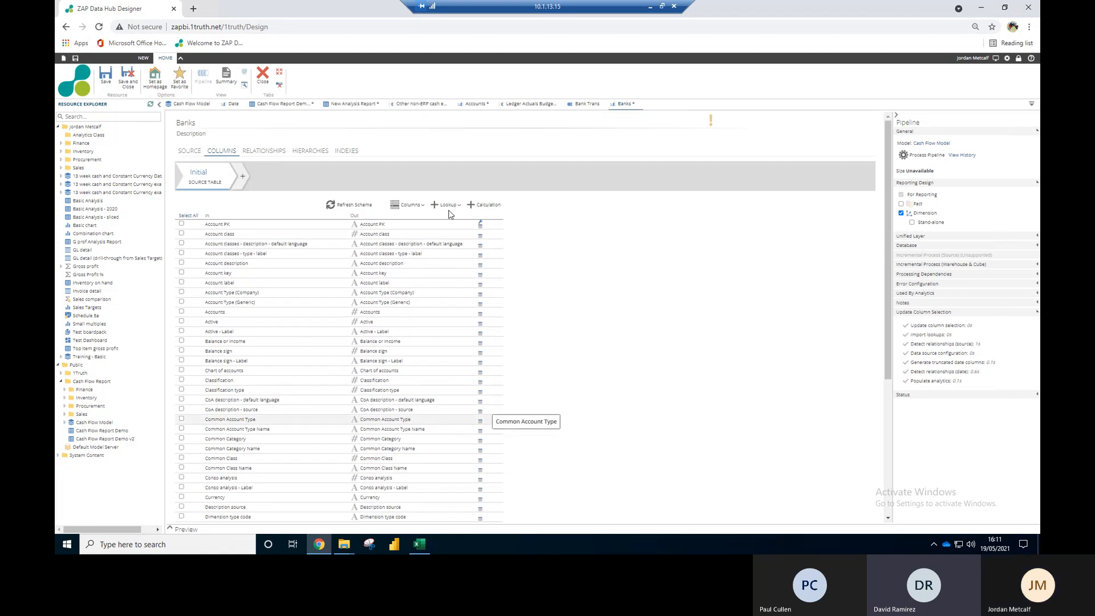
pyautogui.click(902, 215)
pyautogui.click(106, 80)
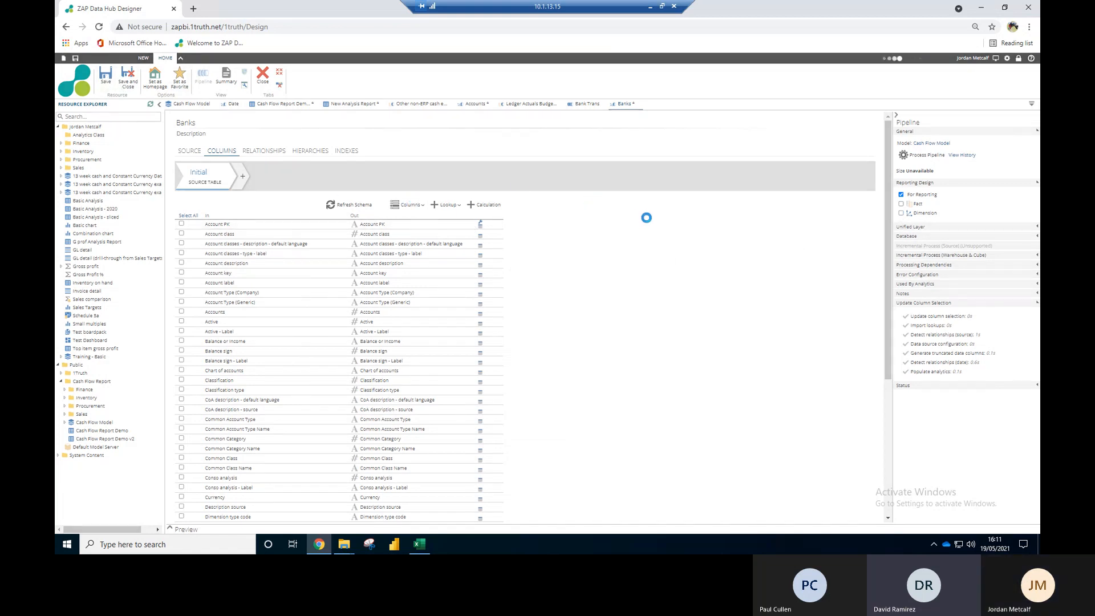
# Step: Add a Union step after Lookup Common fields in the Accounts pipeline and union it with Banks
pyautogui.click(470, 107)
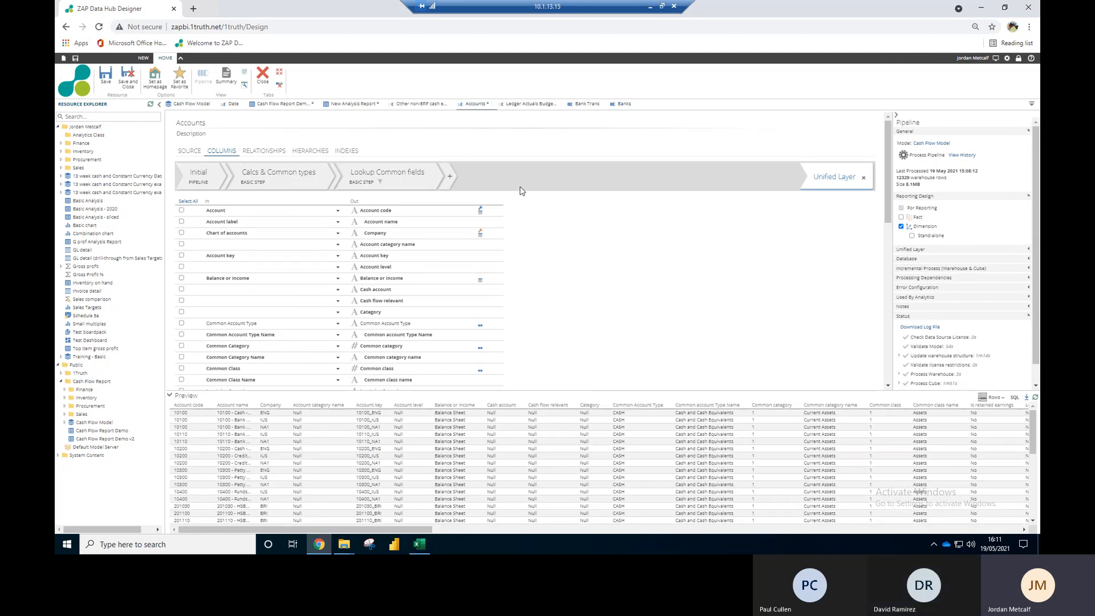
pyautogui.click(449, 176)
pyautogui.click(487, 181)
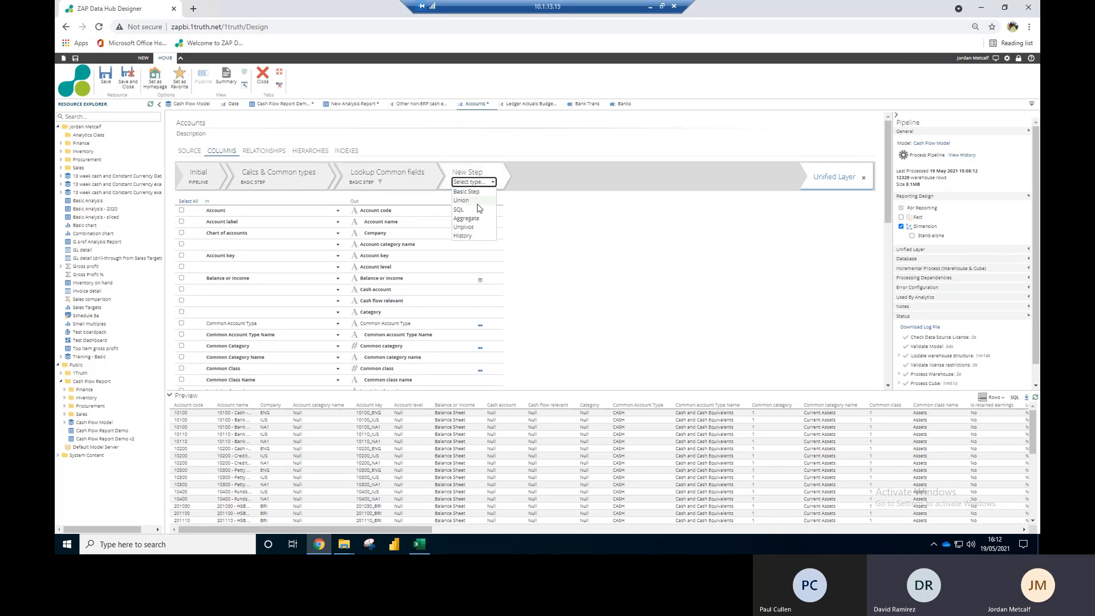
pyautogui.click(492, 201)
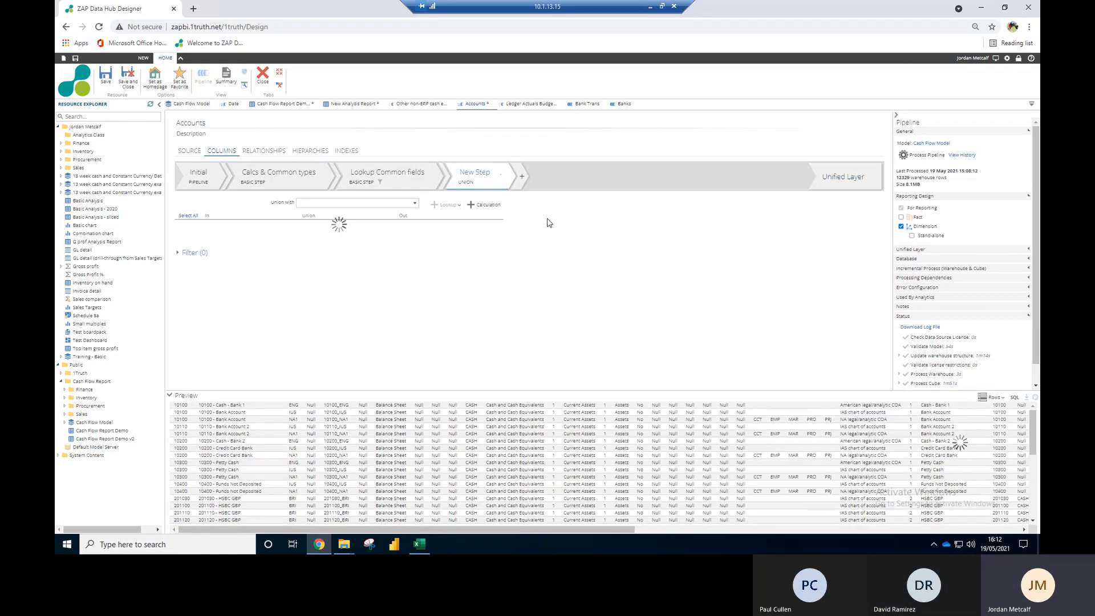
pyautogui.click(414, 202)
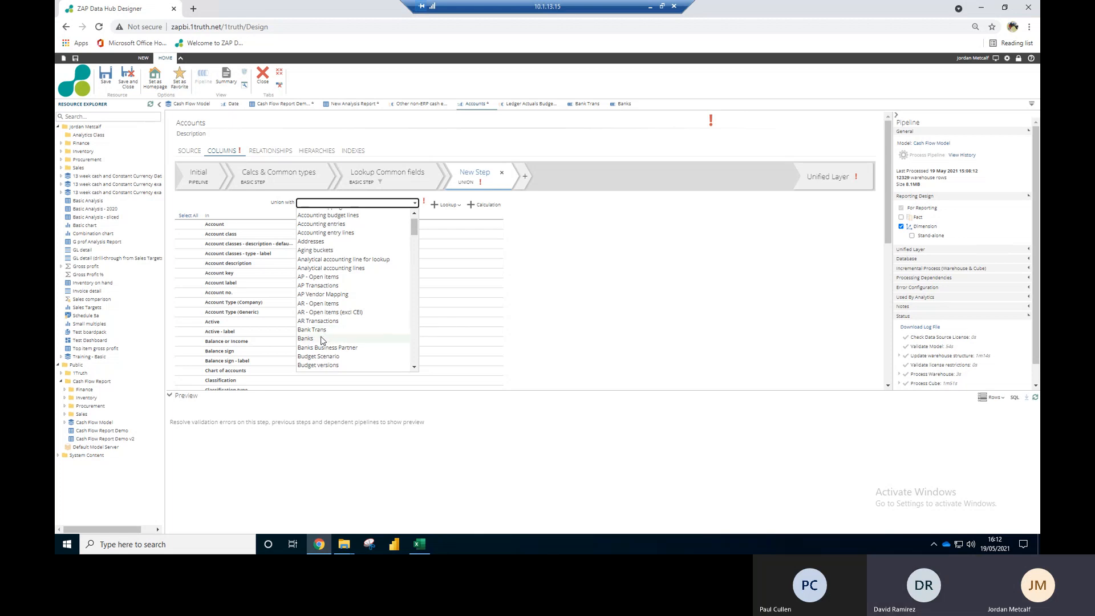
pyautogui.click(362, 337)
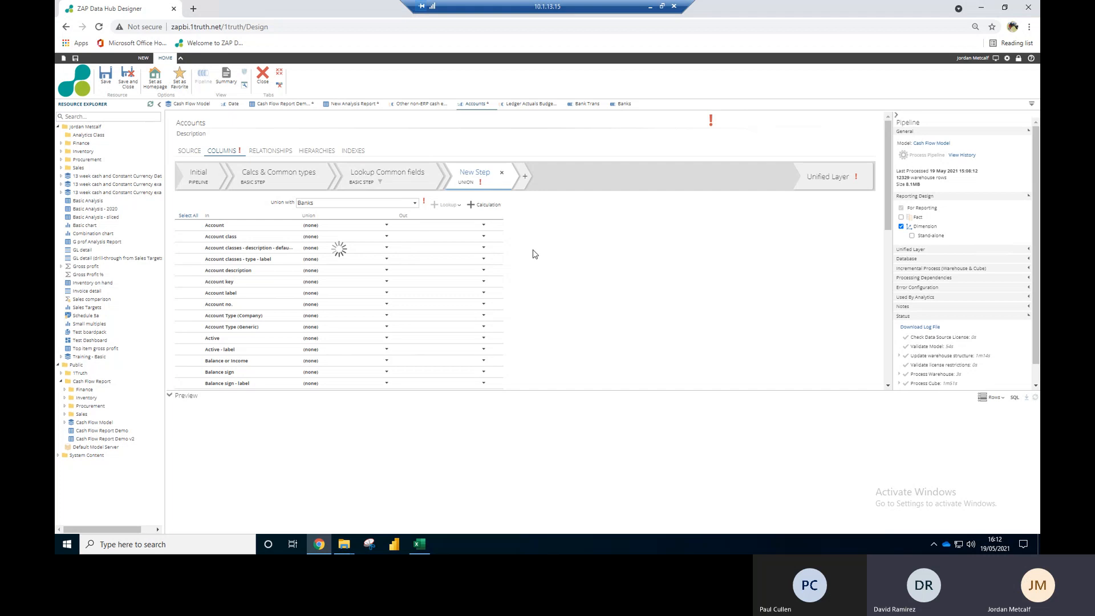
# Step: Map the union columns Account PK to Account and Accounts to Account no., check the remaining mappings and save the Accounts pipeline
pyautogui.click(386, 225)
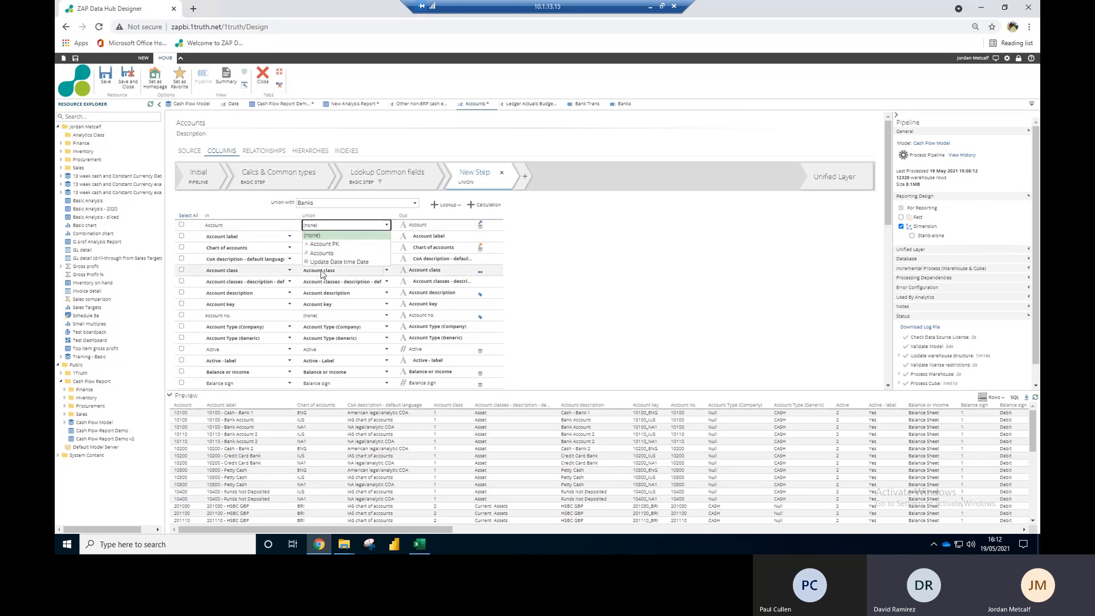
pyautogui.click(351, 244)
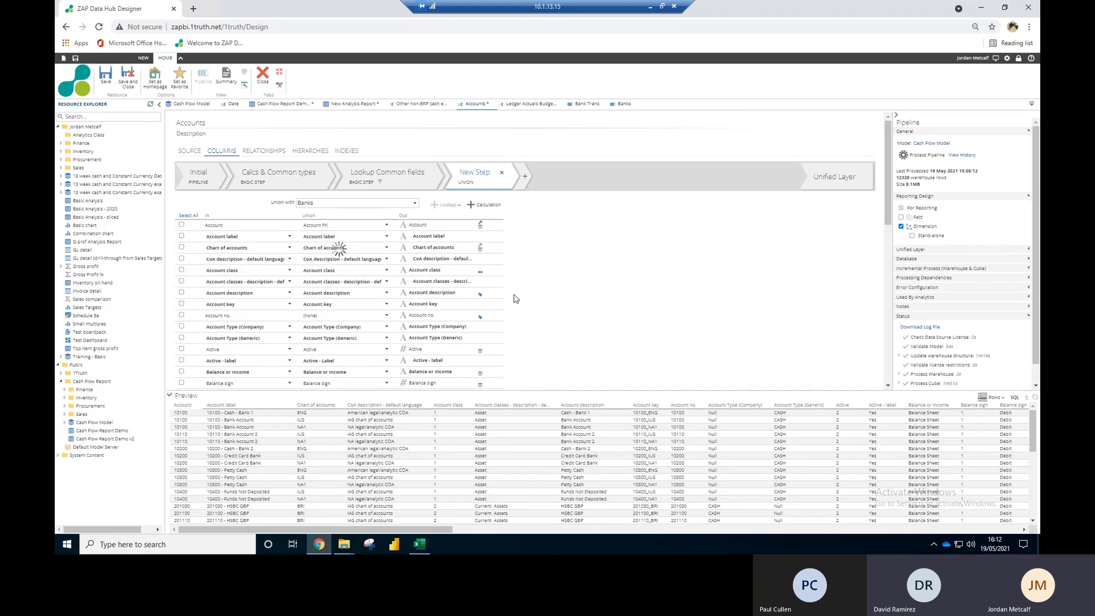
pyautogui.click(386, 316)
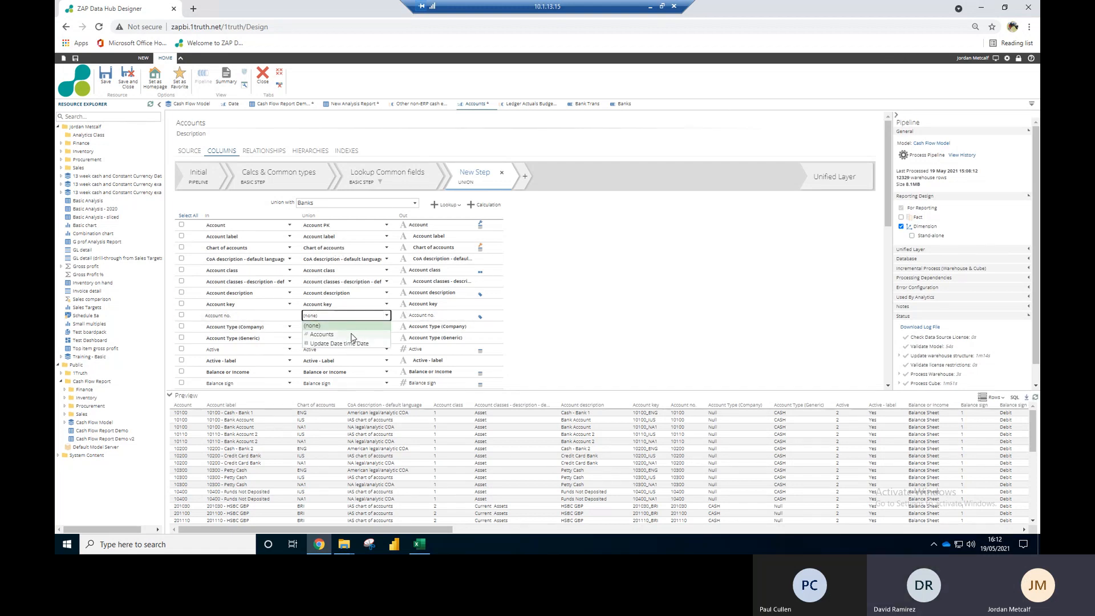
pyautogui.click(351, 334)
pyautogui.scroll(-1, 597, 307)
pyautogui.scroll(-10, 597, 306)
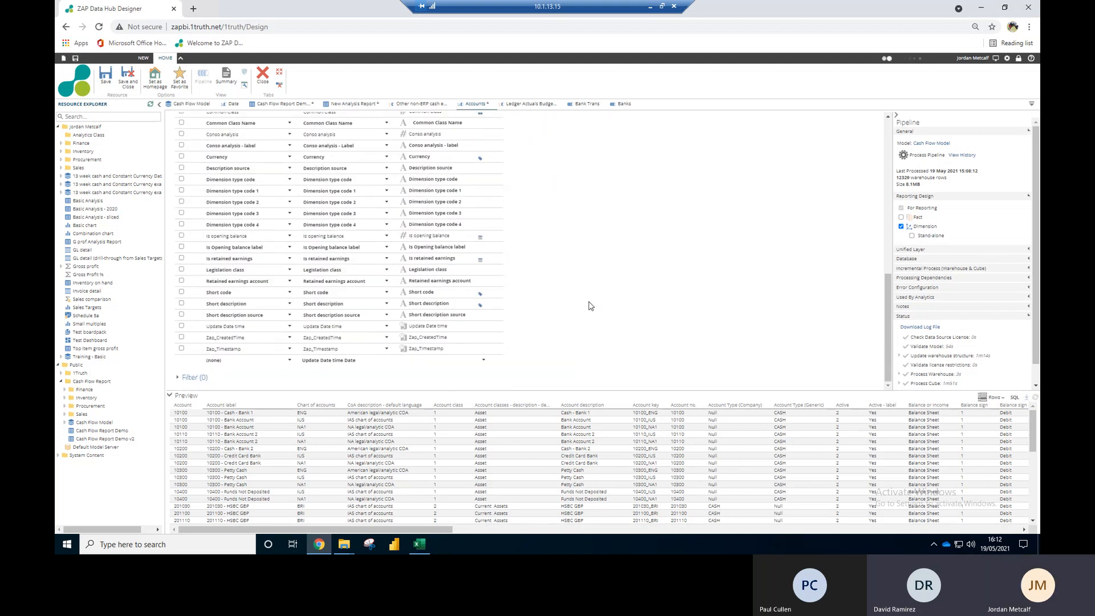
pyautogui.scroll(12, 590, 306)
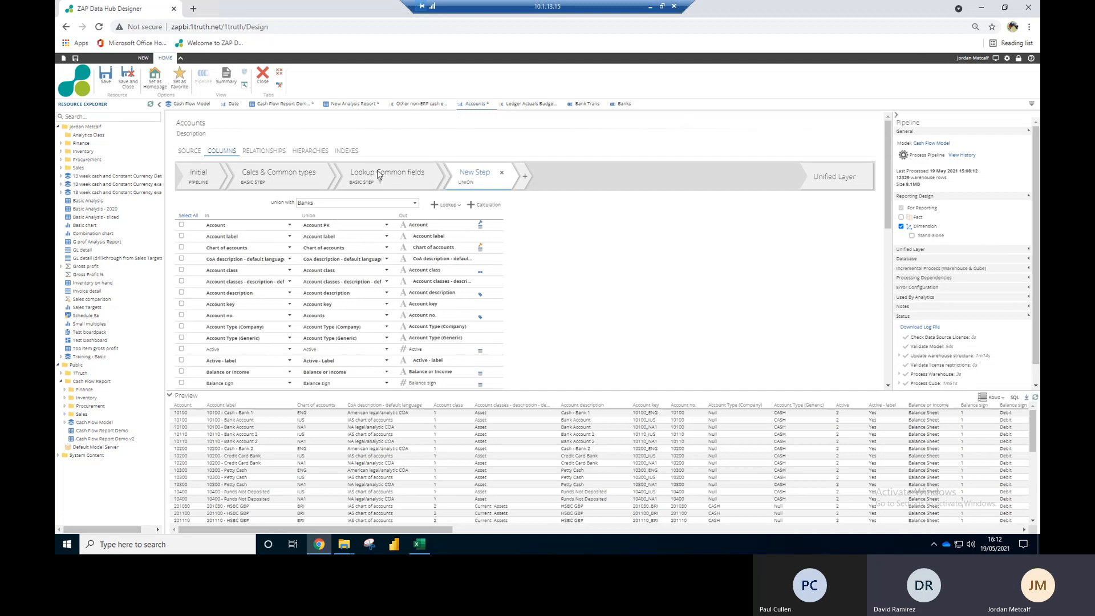
pyautogui.click(106, 77)
# Step: Process the Ledger Actuals Budget pipeline with its incremental data load set to Full Refresh
pyautogui.click(535, 107)
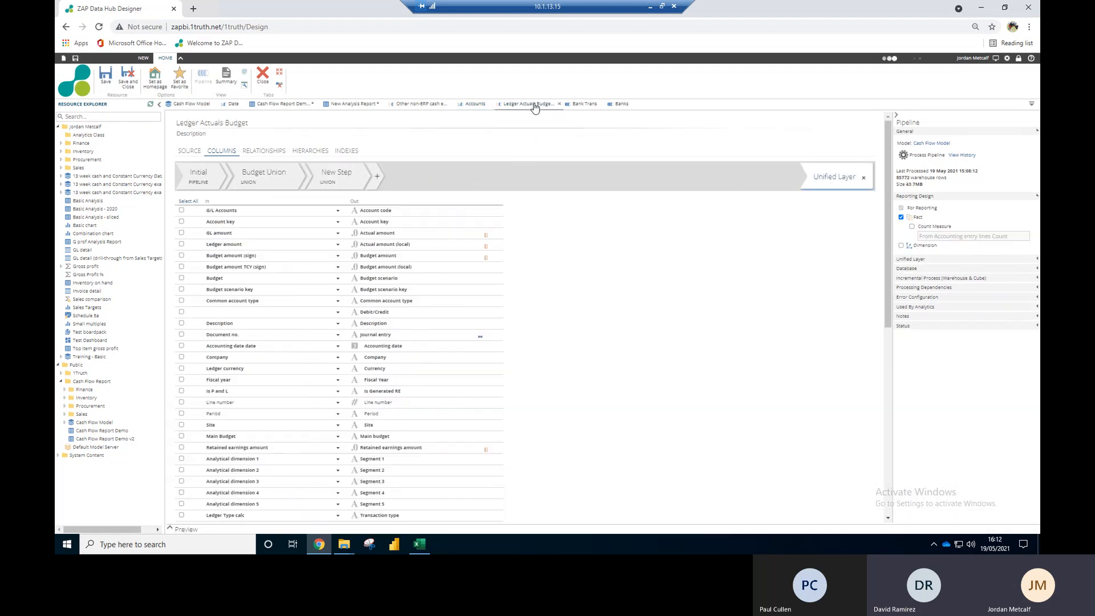
pyautogui.click(935, 161)
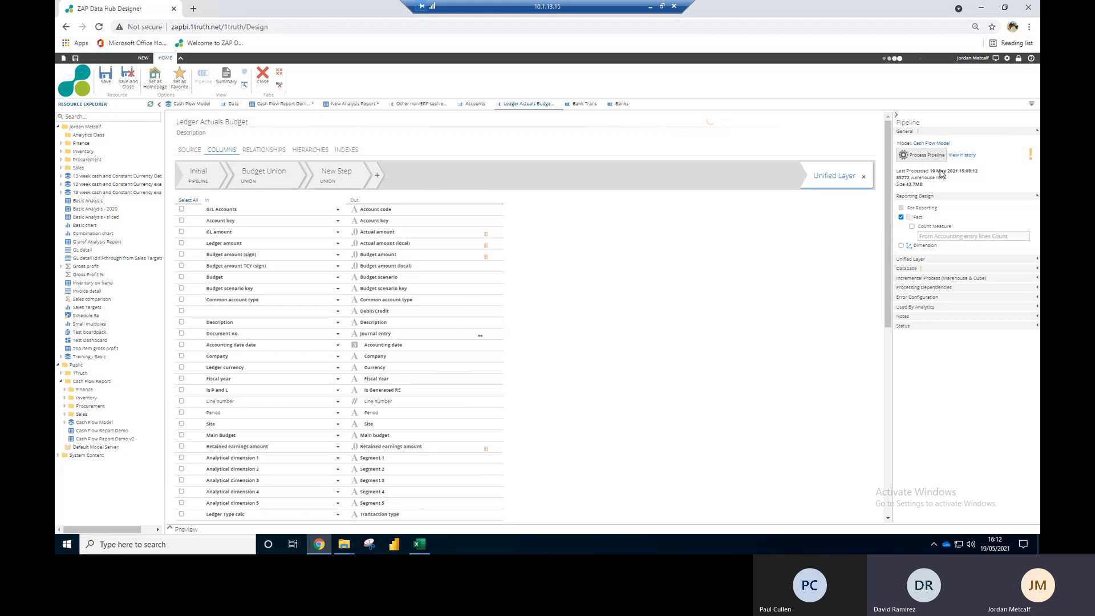
pyautogui.click(921, 158)
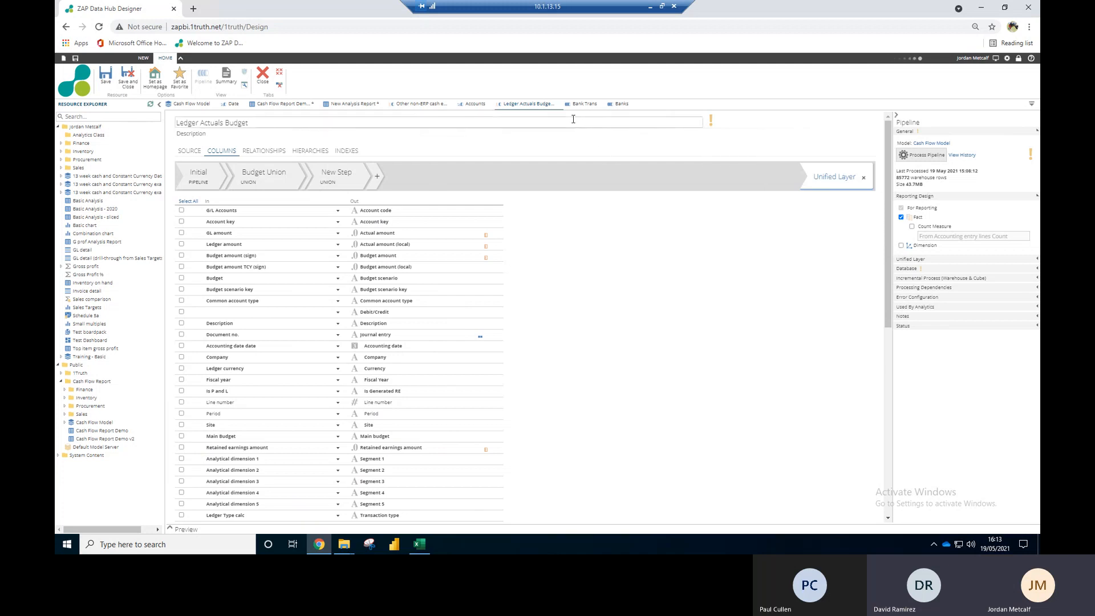
pyautogui.click(918, 159)
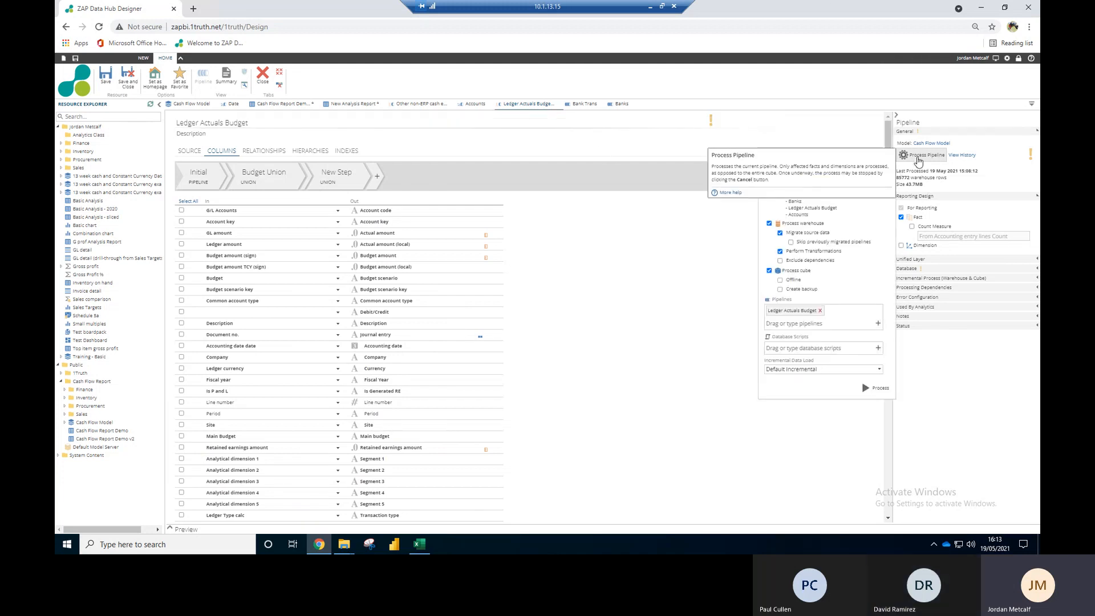
pyautogui.click(844, 369)
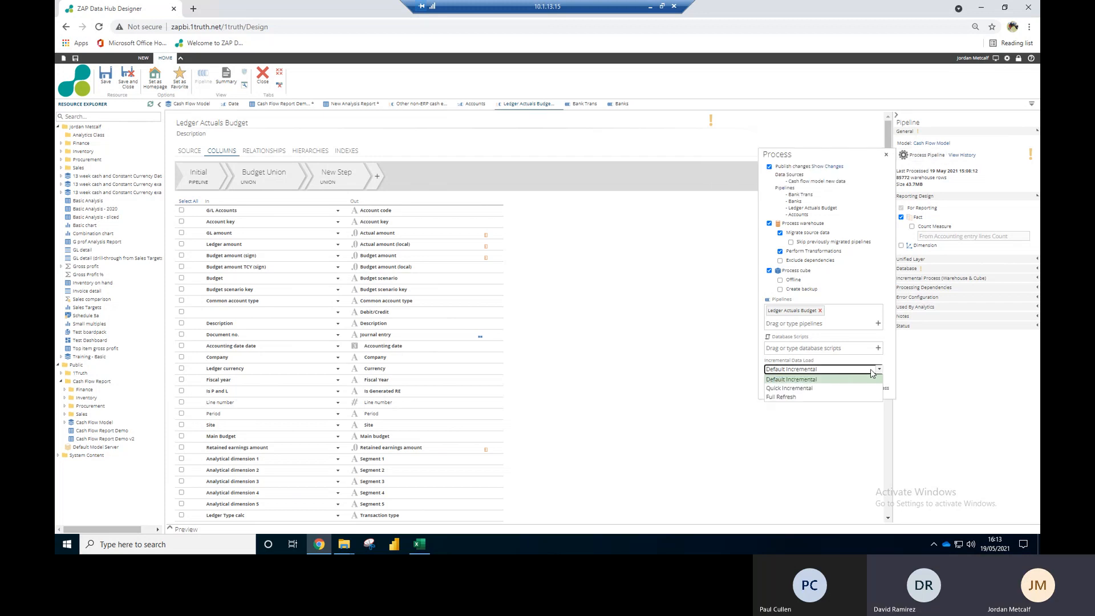
pyautogui.click(794, 397)
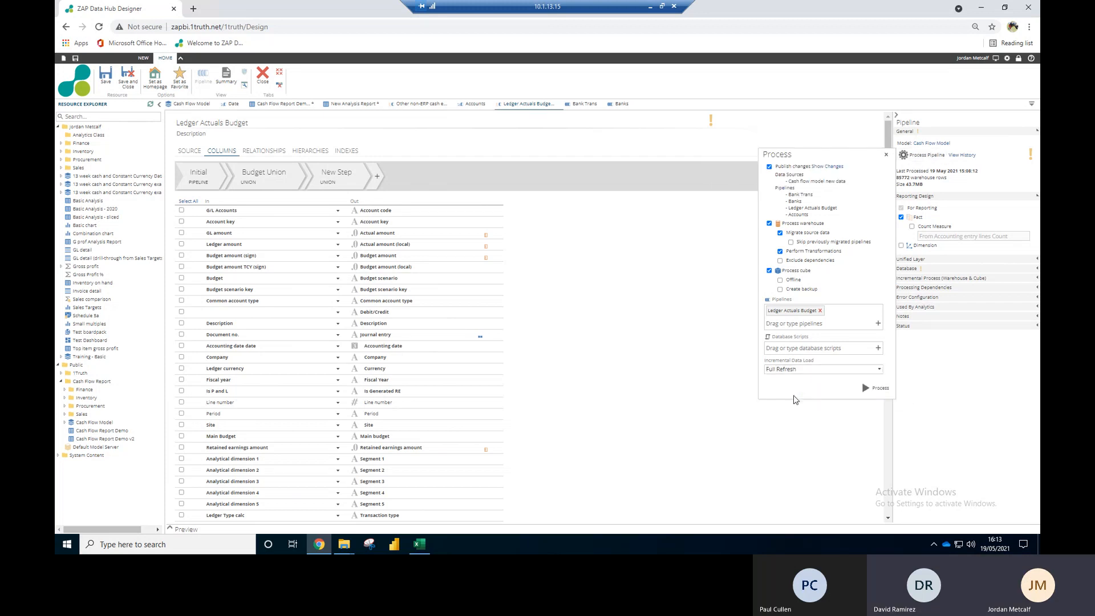
pyautogui.click(872, 391)
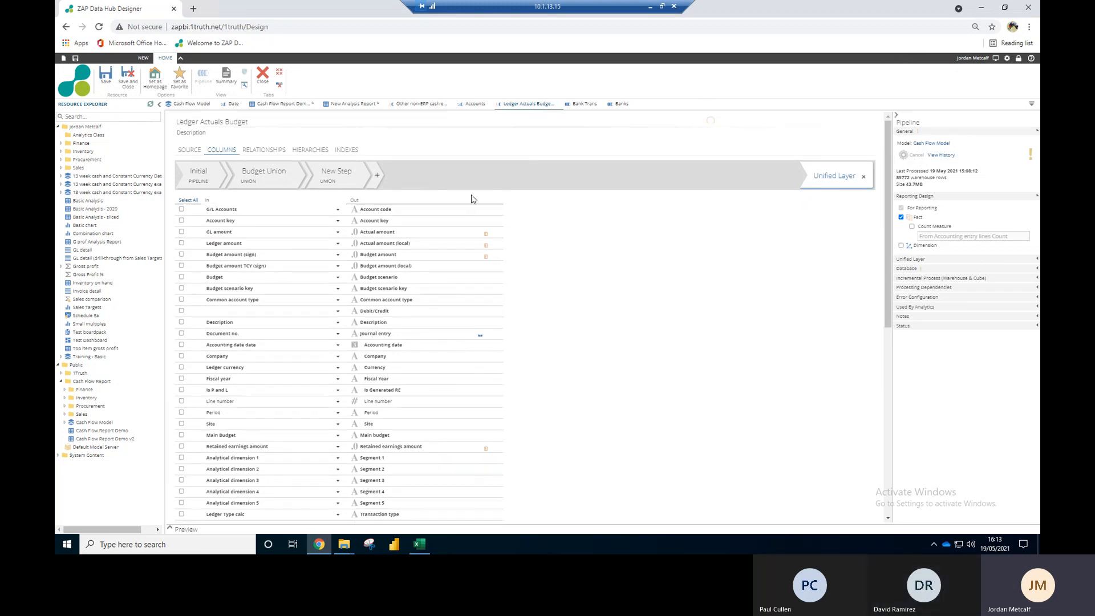
# Step: Process the Ledger Actuals Budget pipeline again together with Accounts, using the Default Incremental data load
pyautogui.click(917, 157)
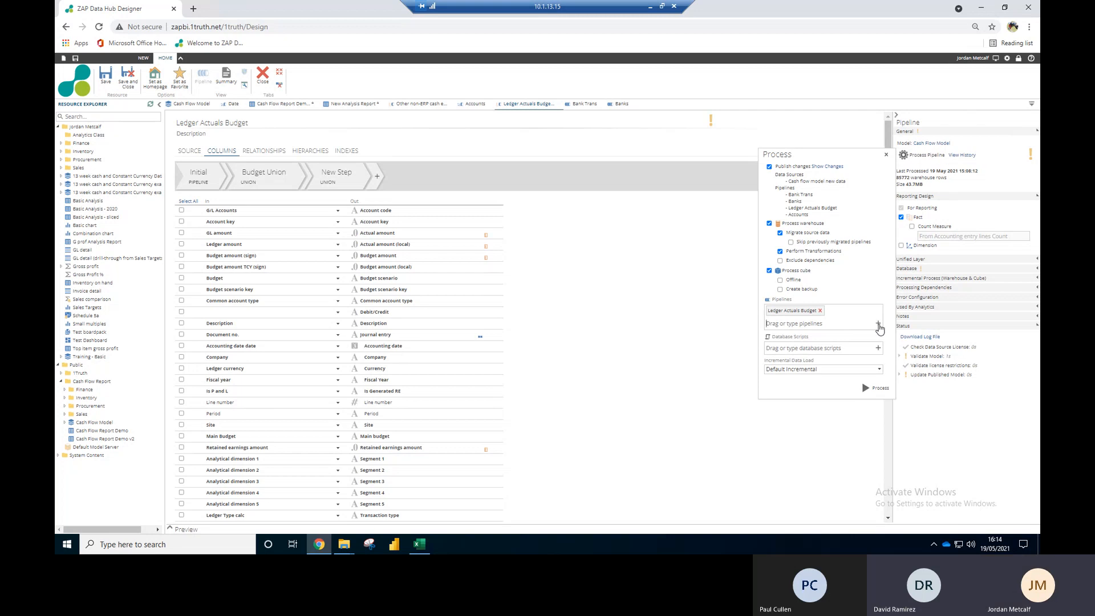
pyautogui.click(822, 325)
pyautogui.write('acc')
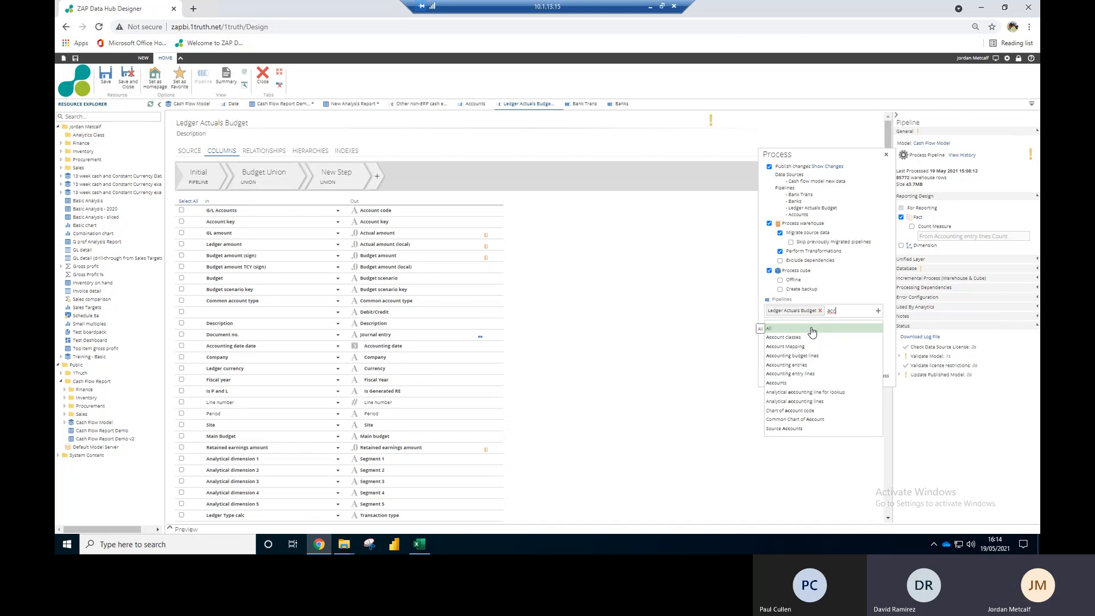
pyautogui.write('ouun')
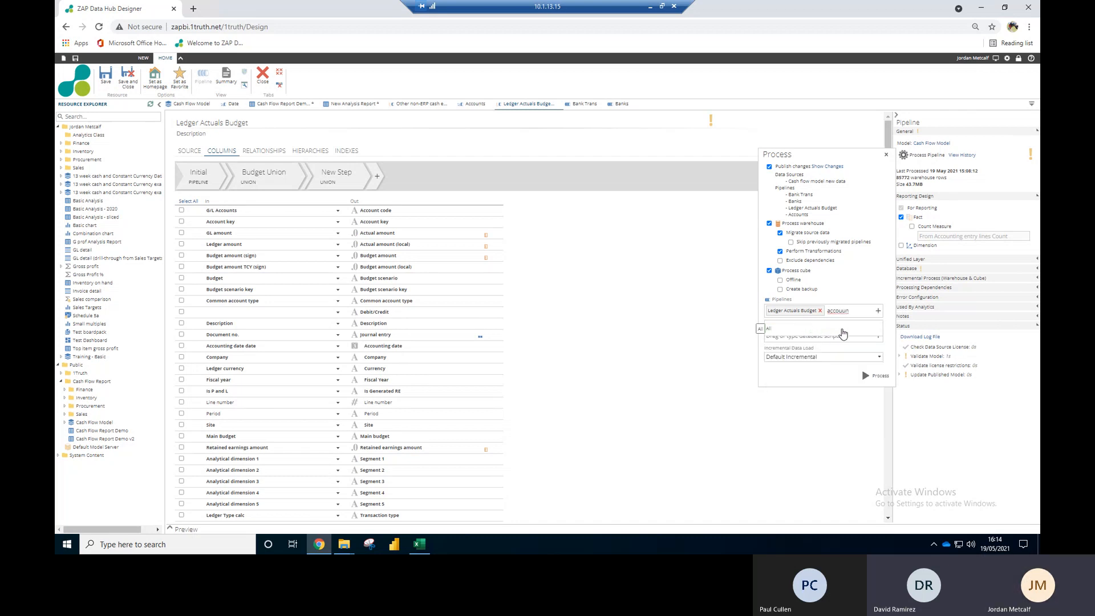
pyautogui.press('BackSpace')
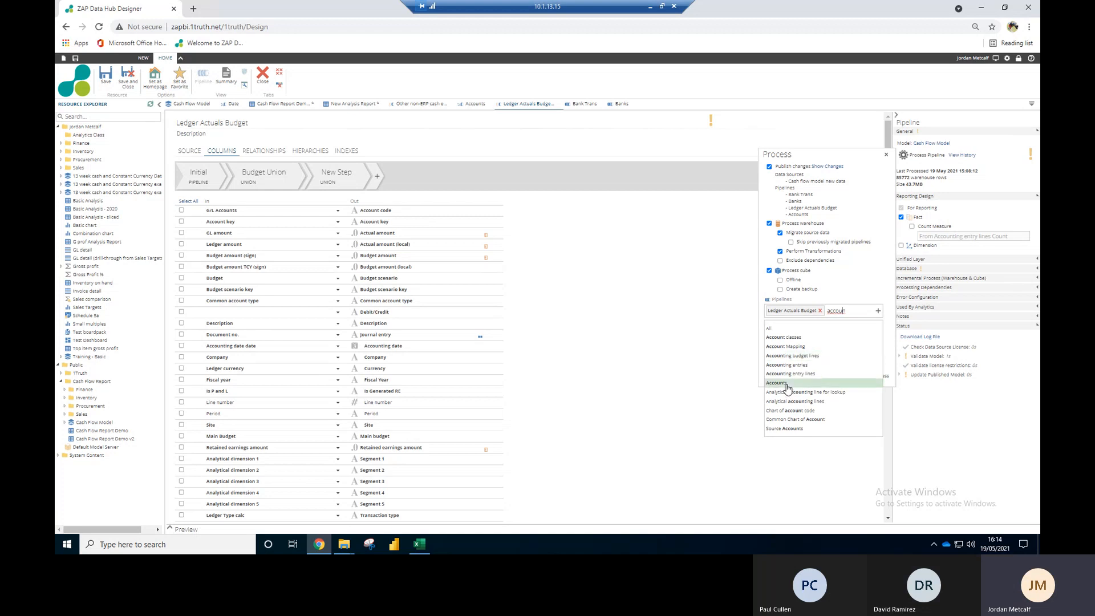
pyautogui.click(787, 383)
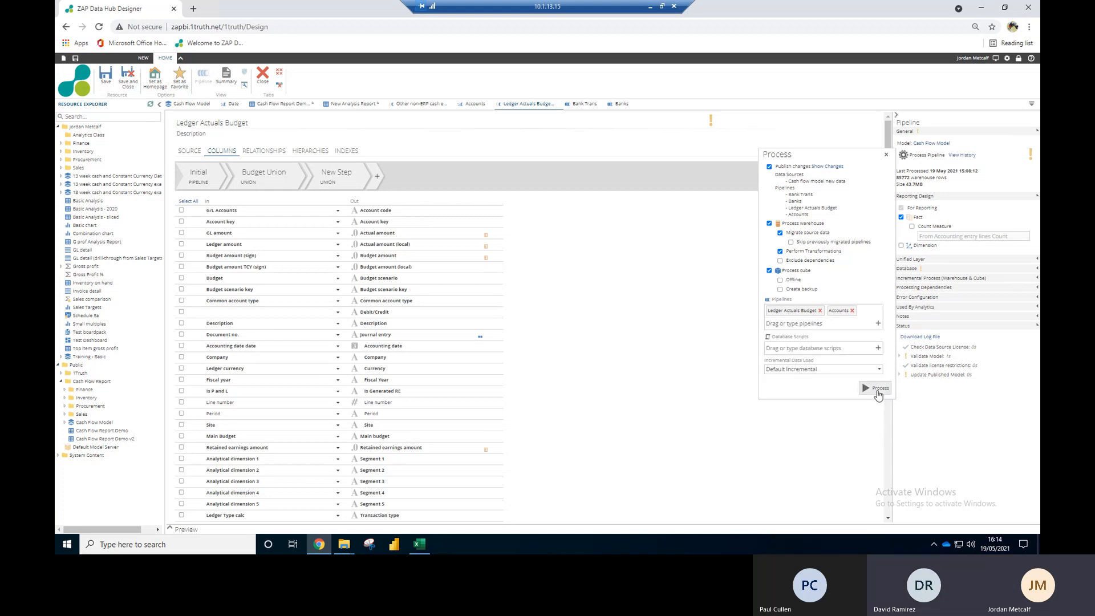
pyautogui.click(878, 391)
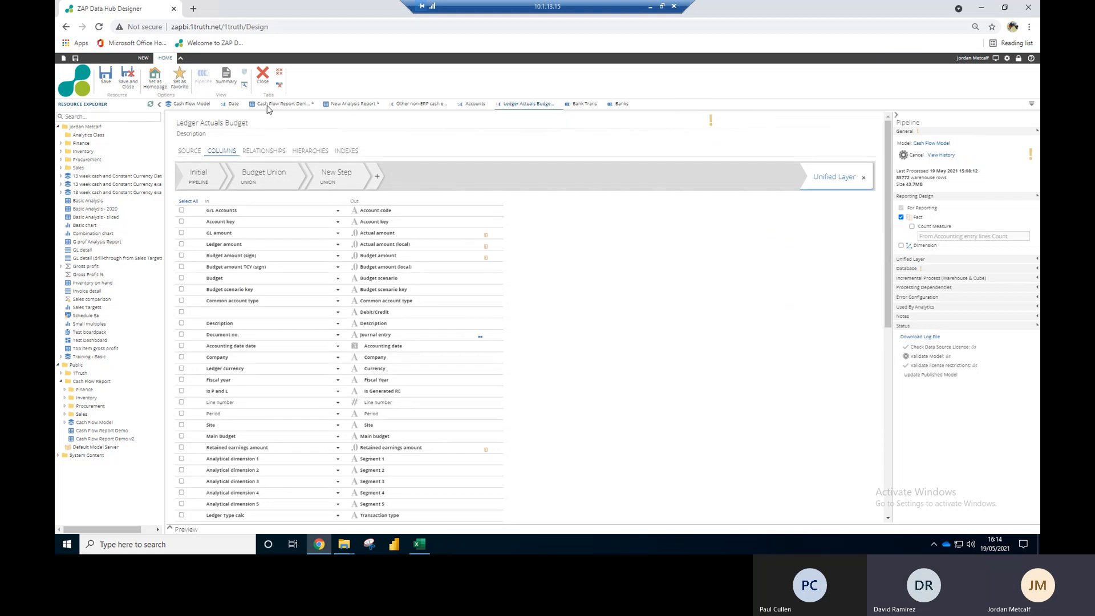
# Step: Refresh the new analysis report, and collapse the daily columns of Wk 22 2021 in the Cash Flow Report Demo
pyautogui.click(181, 107)
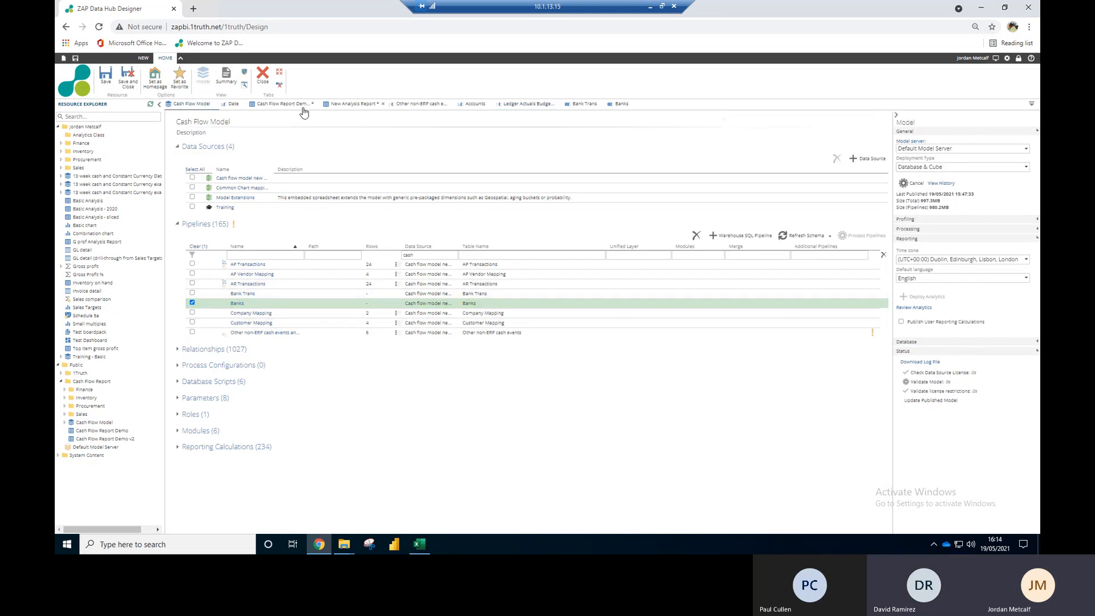
pyautogui.click(351, 107)
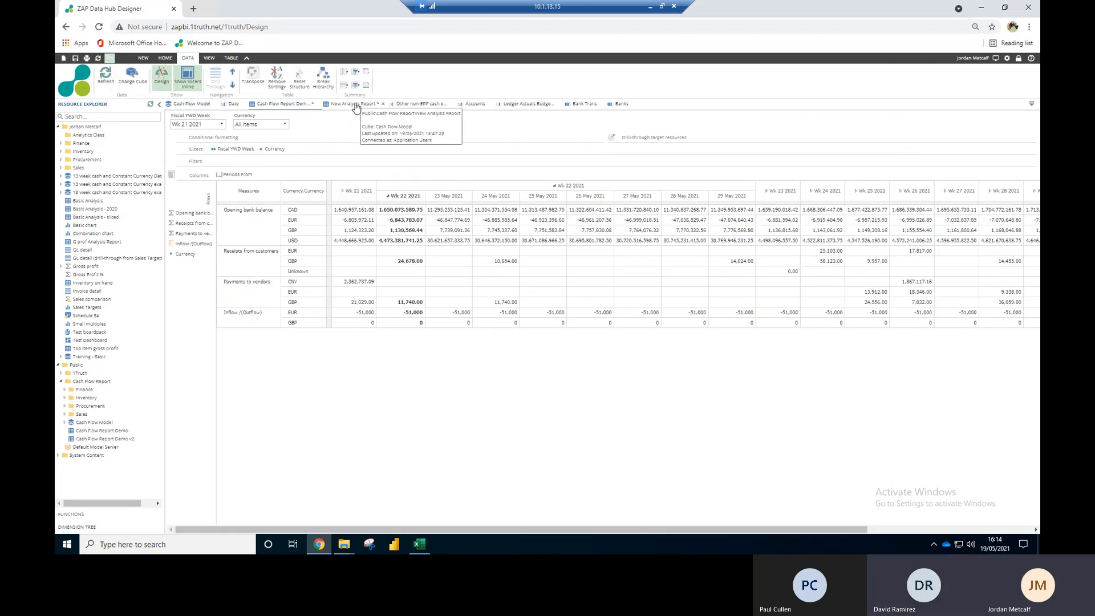
pyautogui.click(108, 78)
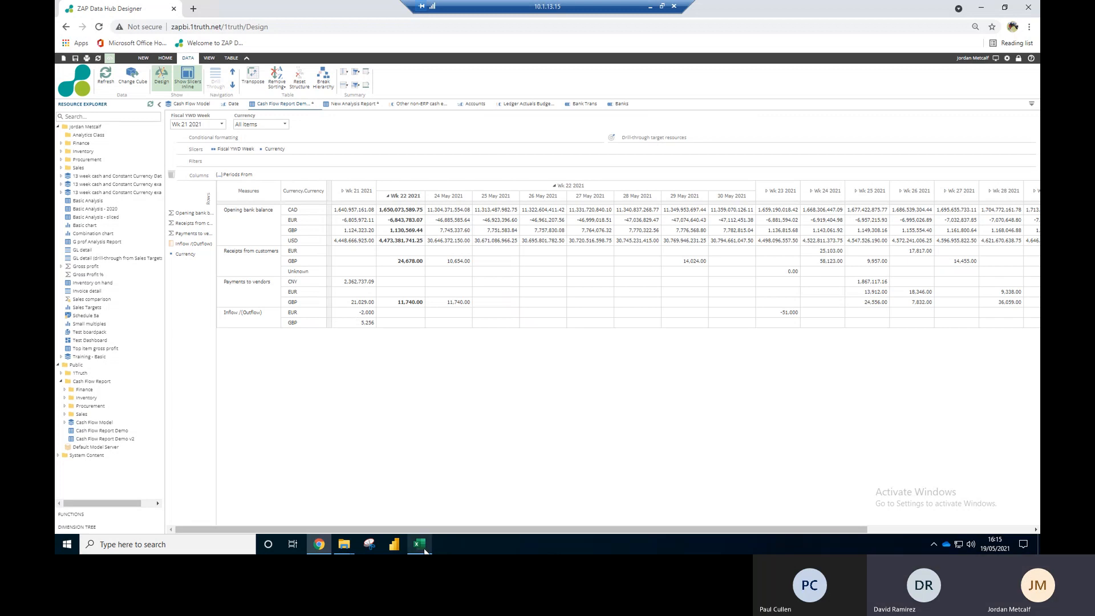
pyautogui.moveTo(424, 551)
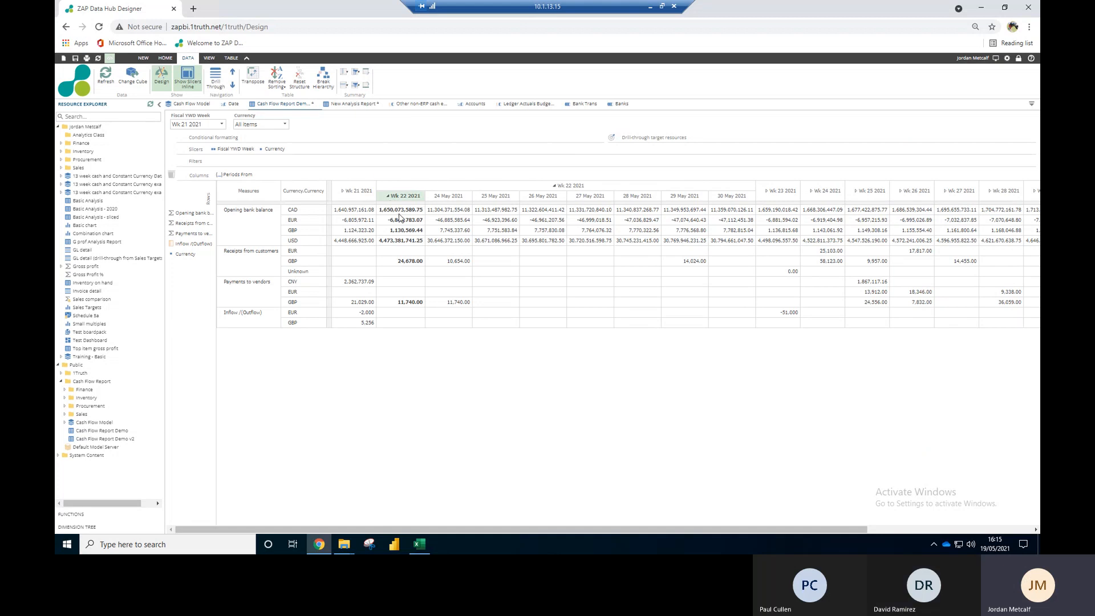
pyautogui.click(555, 187)
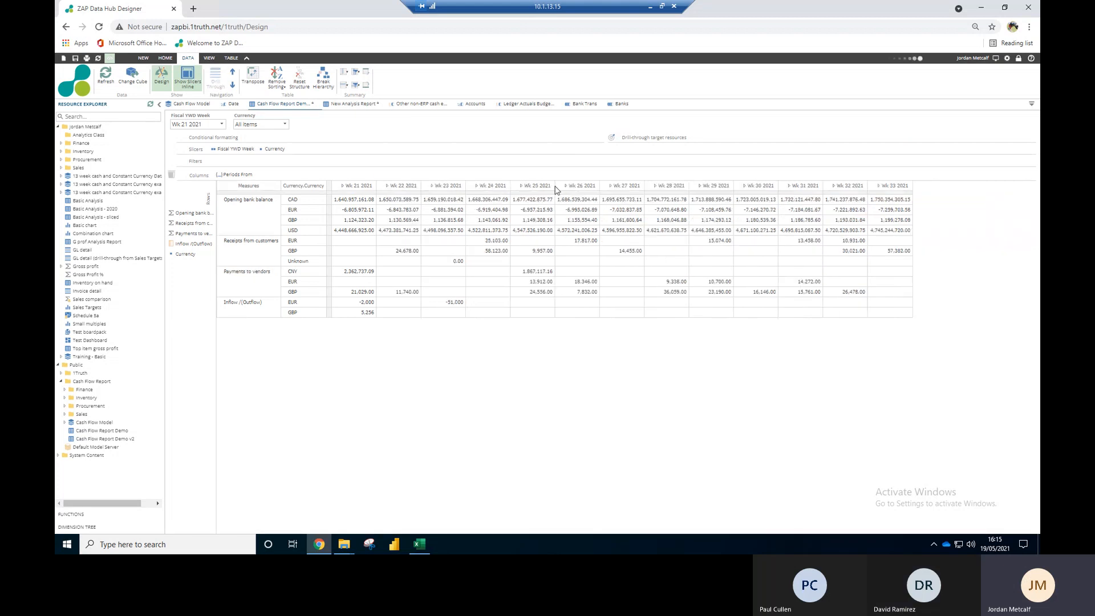
# Step: Check the 13 Week Cash Forecast Output Table and non-ERP cash events in the Excel workbook, and save the Cash Flow Report Demo
pyautogui.click(419, 544)
pyautogui.scroll(-2, 643, 294)
pyautogui.scroll(-3, 643, 294)
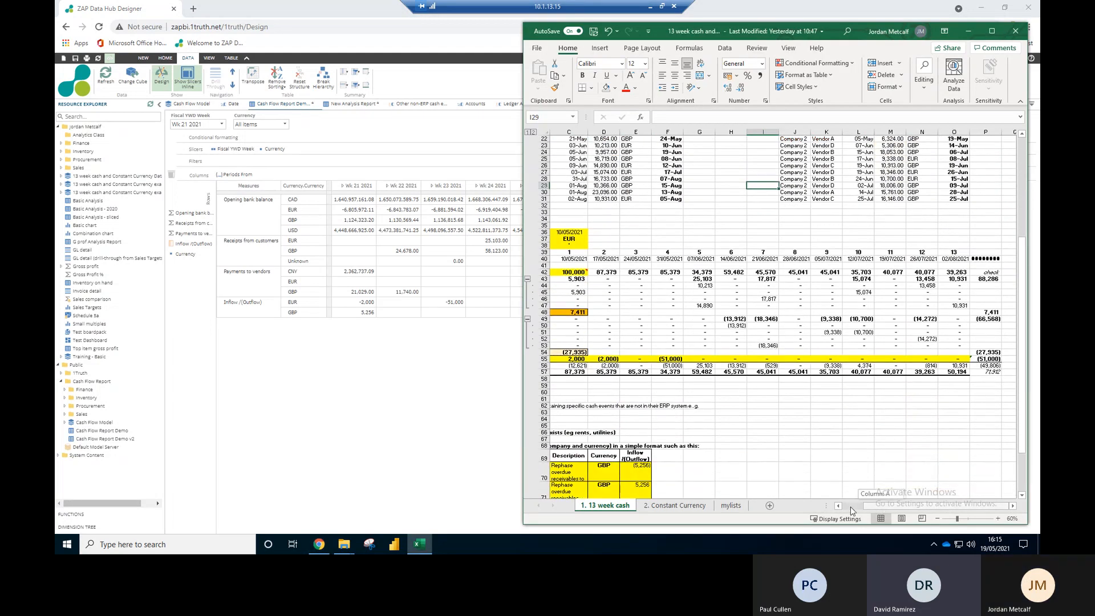
pyautogui.hscroll(-2, 788, 382)
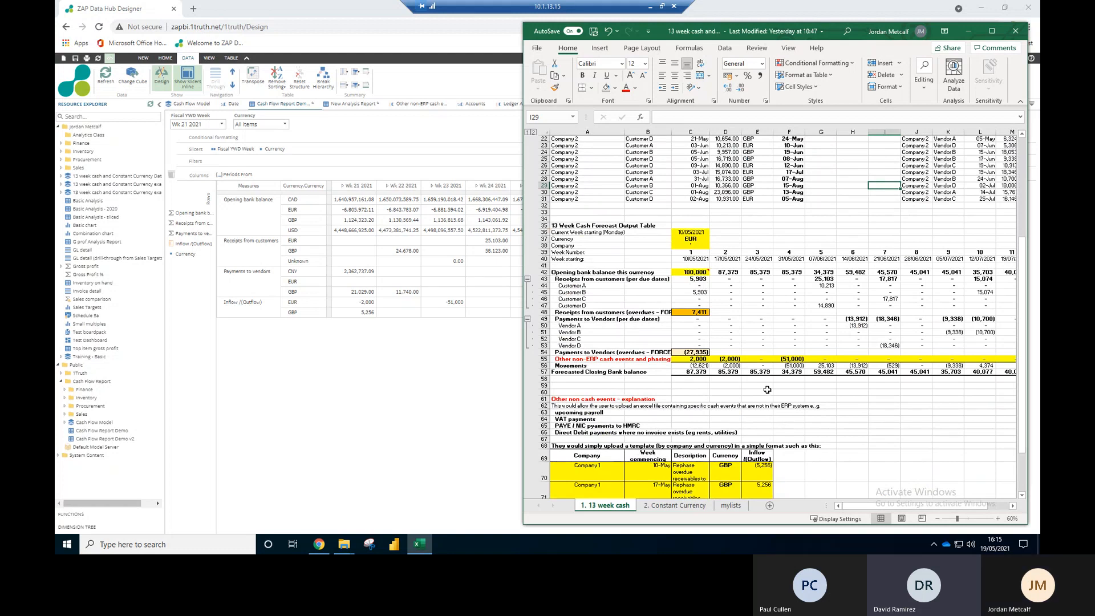
pyautogui.scroll(-1, 759, 387)
pyautogui.scroll(-1, 758, 385)
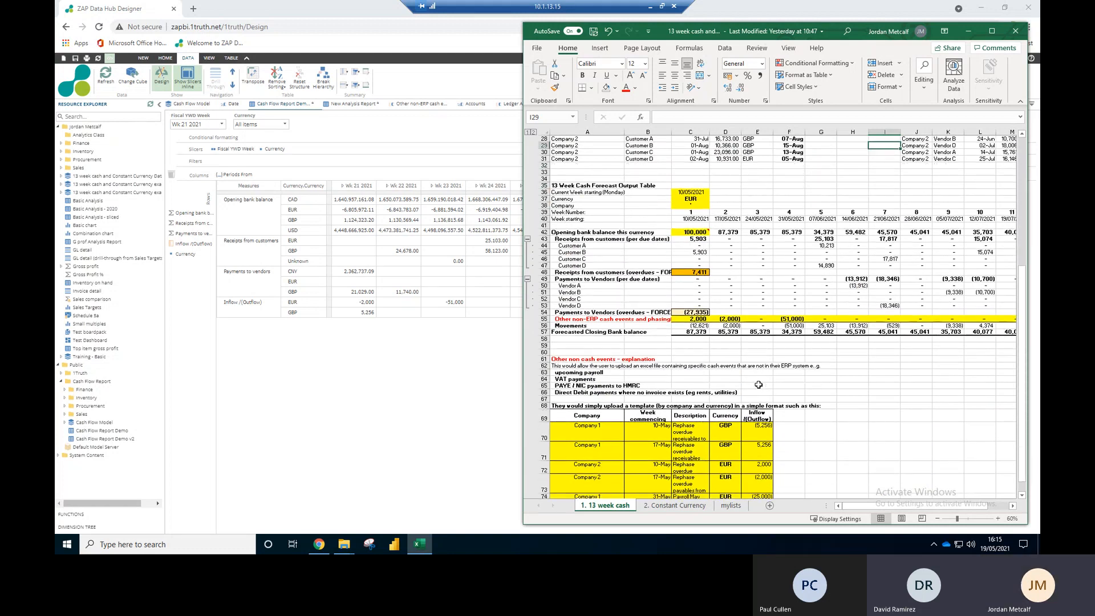
pyautogui.click(413, 358)
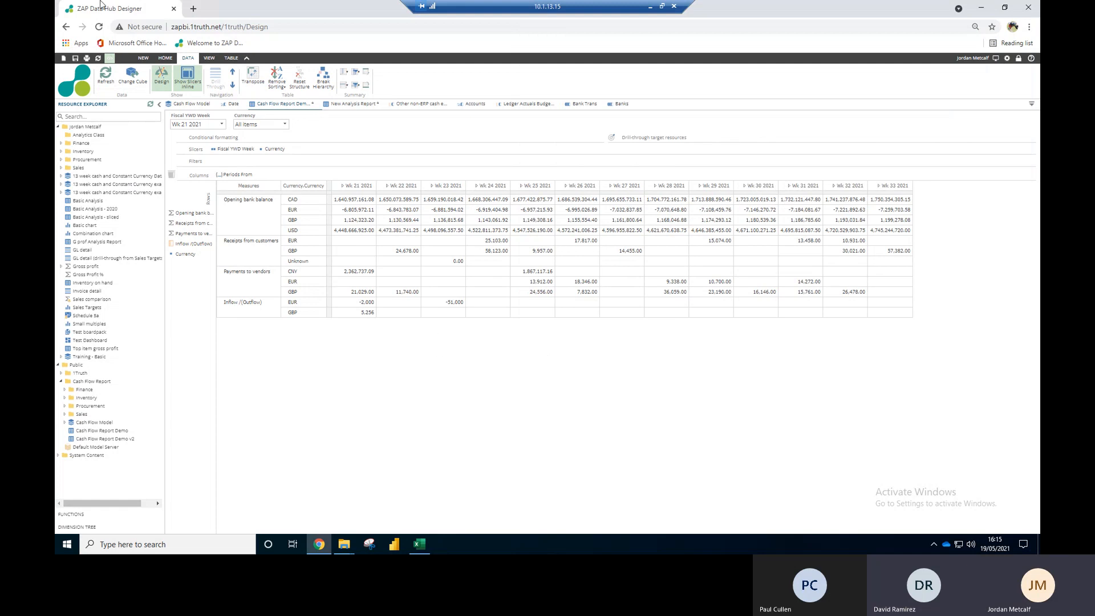
pyautogui.click(165, 58)
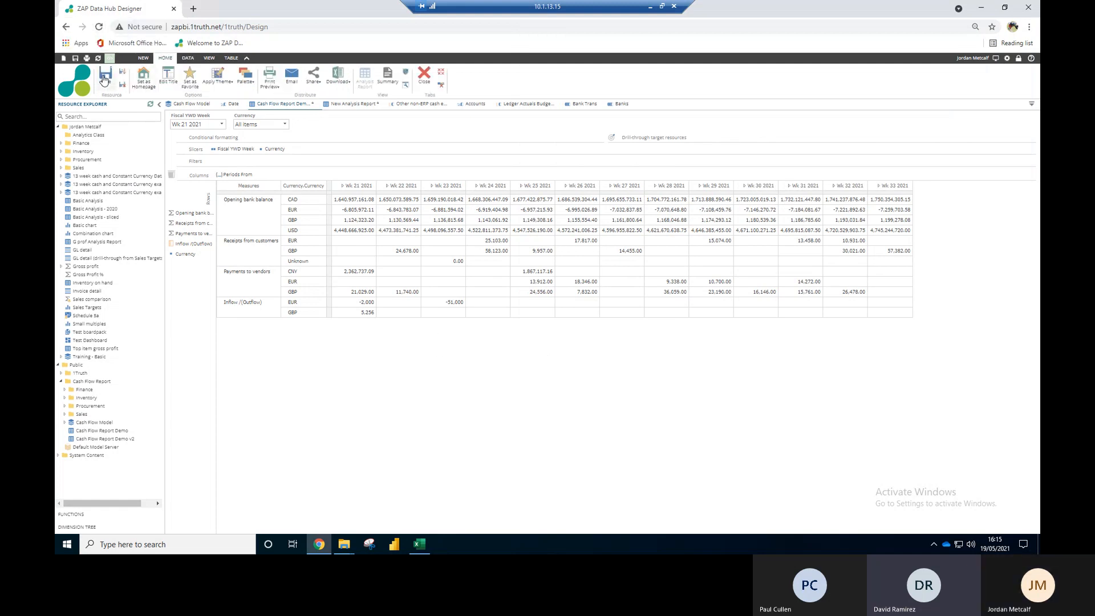
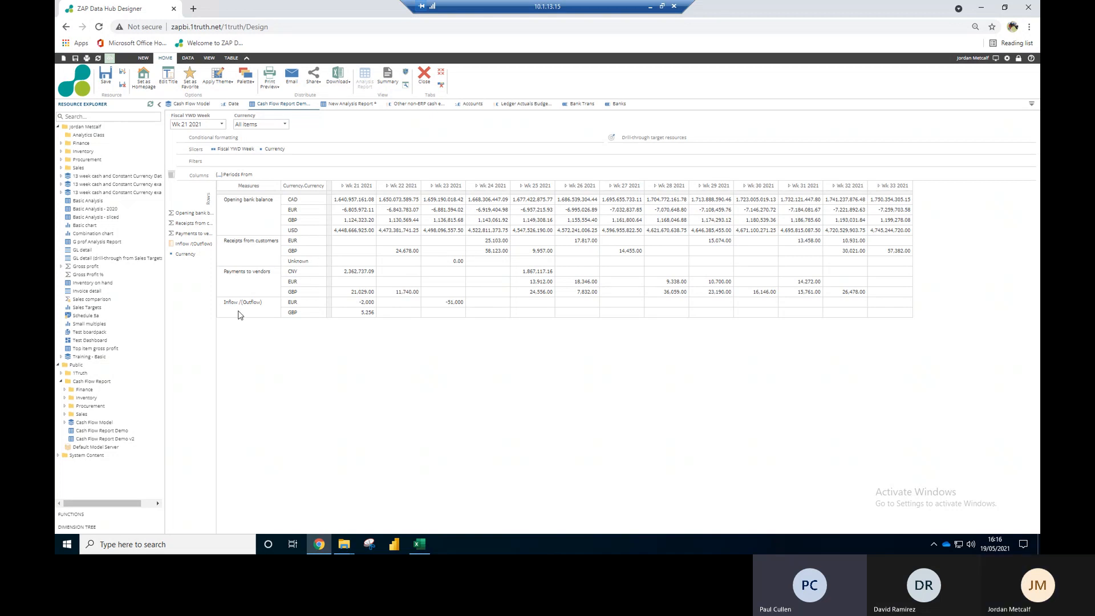
# Step: Wrap the Inflow /(Outflow) row measure in a custom formula named Ext Cash Events
pyautogui.rightClick(185, 247)
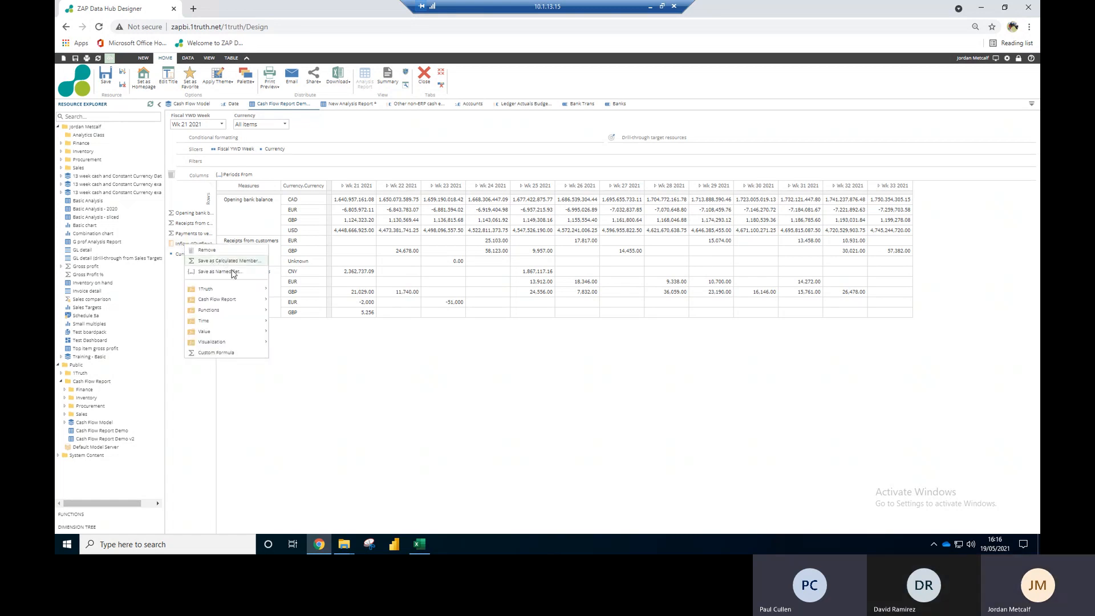
pyautogui.click(225, 356)
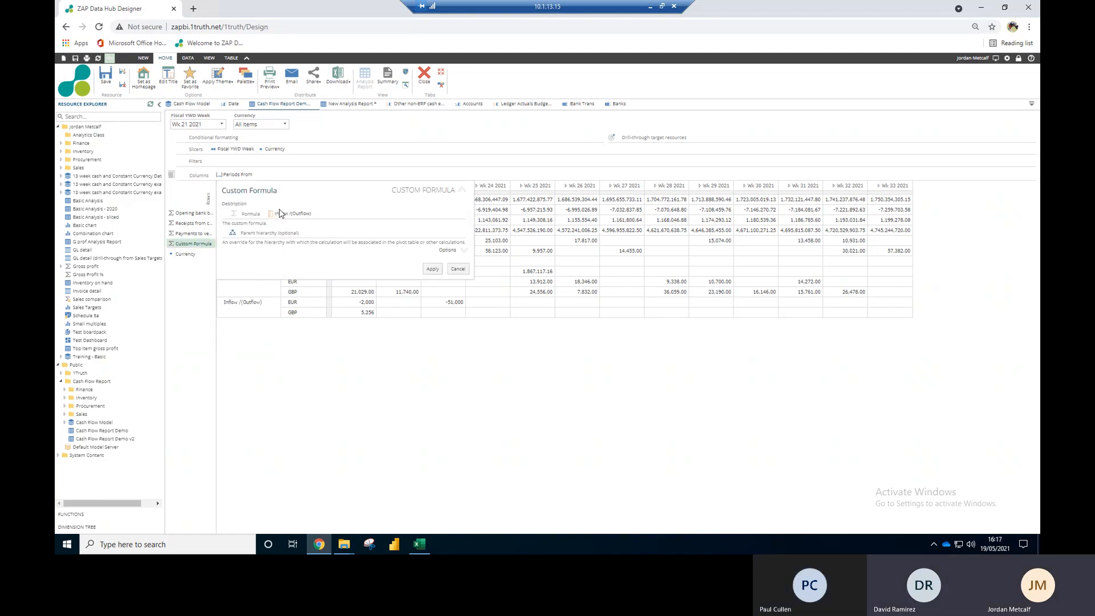
pyautogui.tripleClick(257, 192)
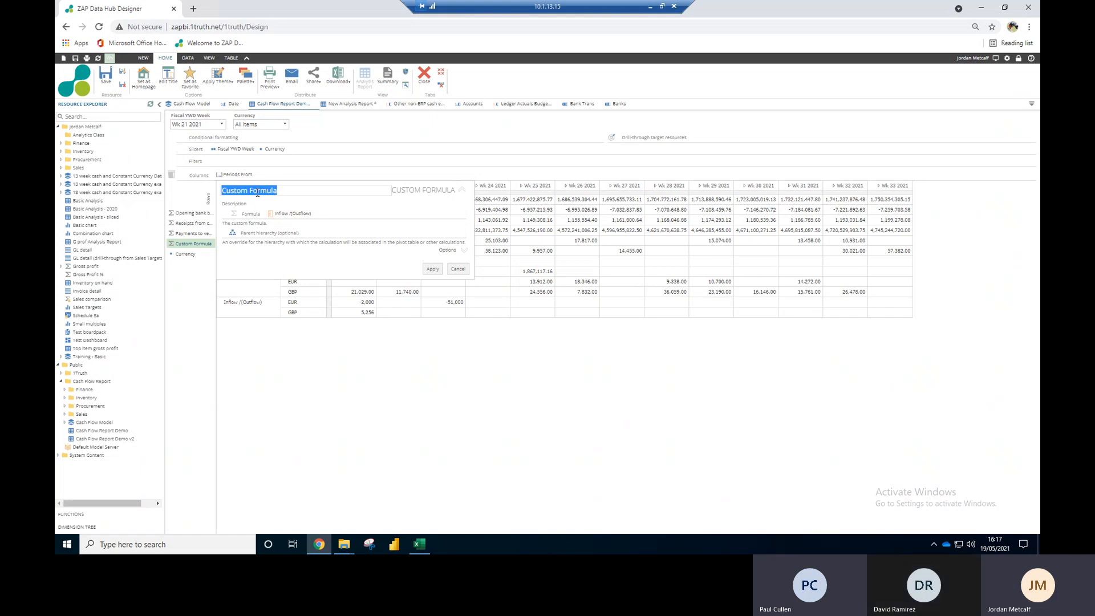
pyautogui.write('Cash Events')
pyautogui.press('Left')
pyautogui.press('Left')
pyautogui.press('Left')
pyautogui.press('Left')
pyautogui.press('Left')
pyautogui.write('Ext')
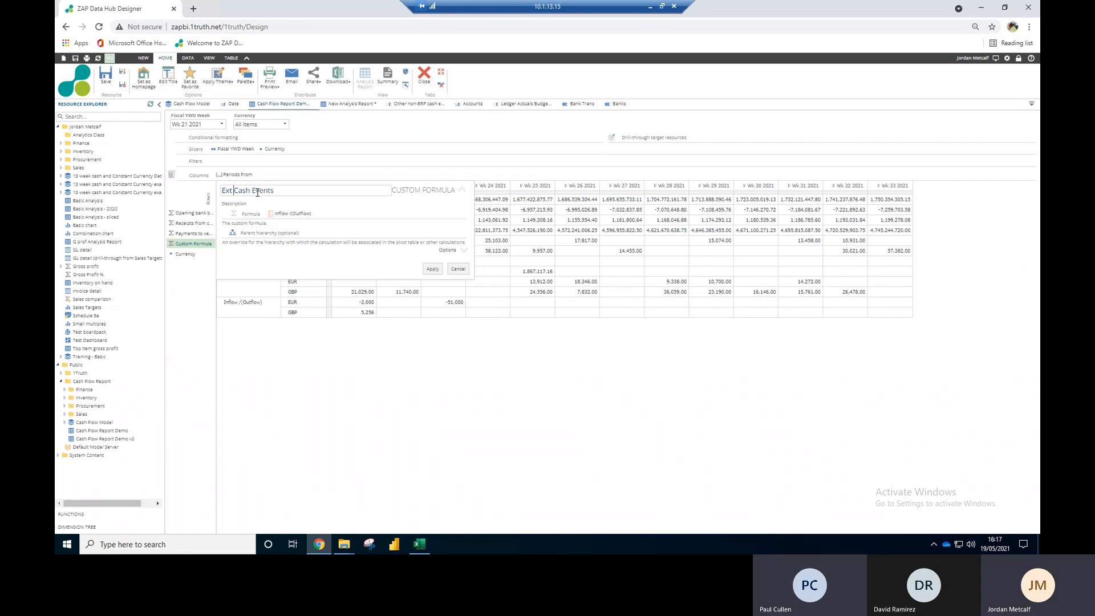
pyautogui.click(435, 271)
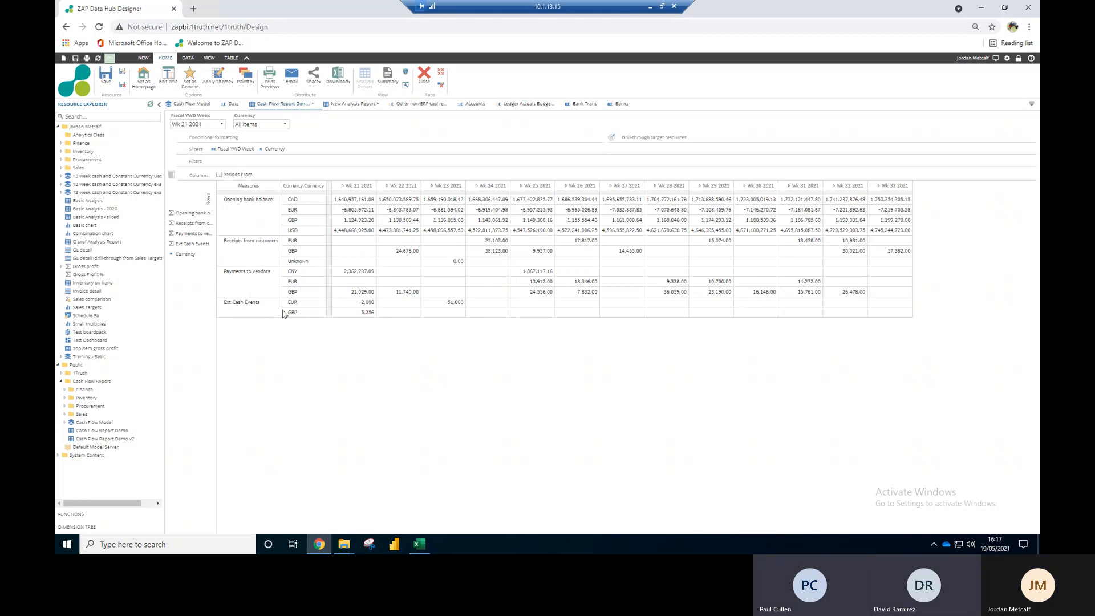
# Step: Drill through the EUR Ext Cash Events value for Wk 21 2021, and return to the Cash Flow Report Demo
pyautogui.click(346, 303)
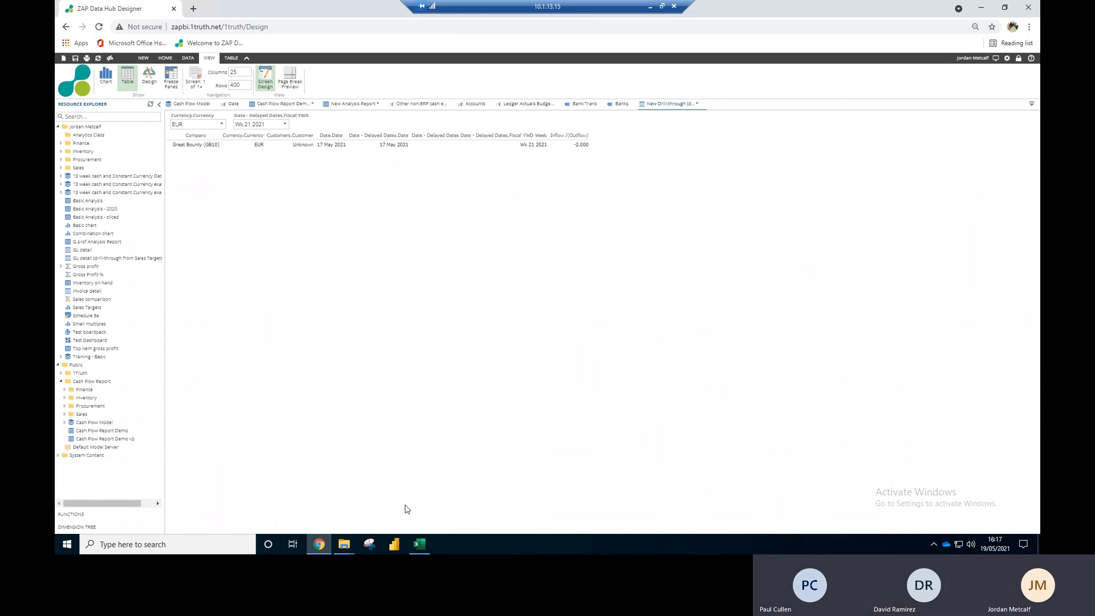
pyautogui.moveTo(421, 547)
pyautogui.click(294, 107)
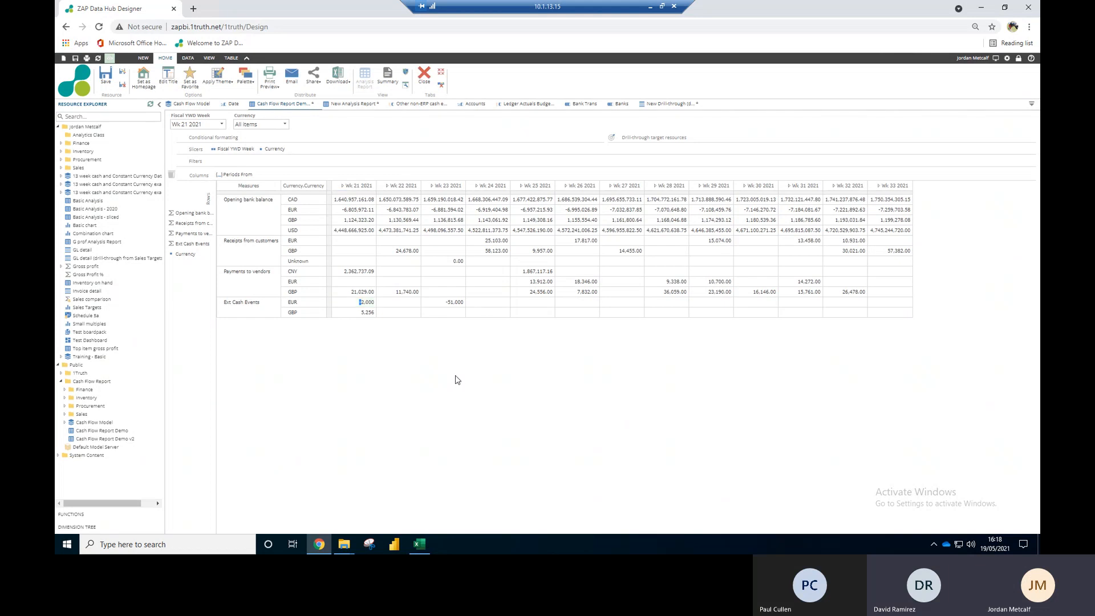
pyautogui.click(367, 302)
# Step: Start a new custom formula on the rows of the Cash Flow Report Demo
pyautogui.rightClick(191, 288)
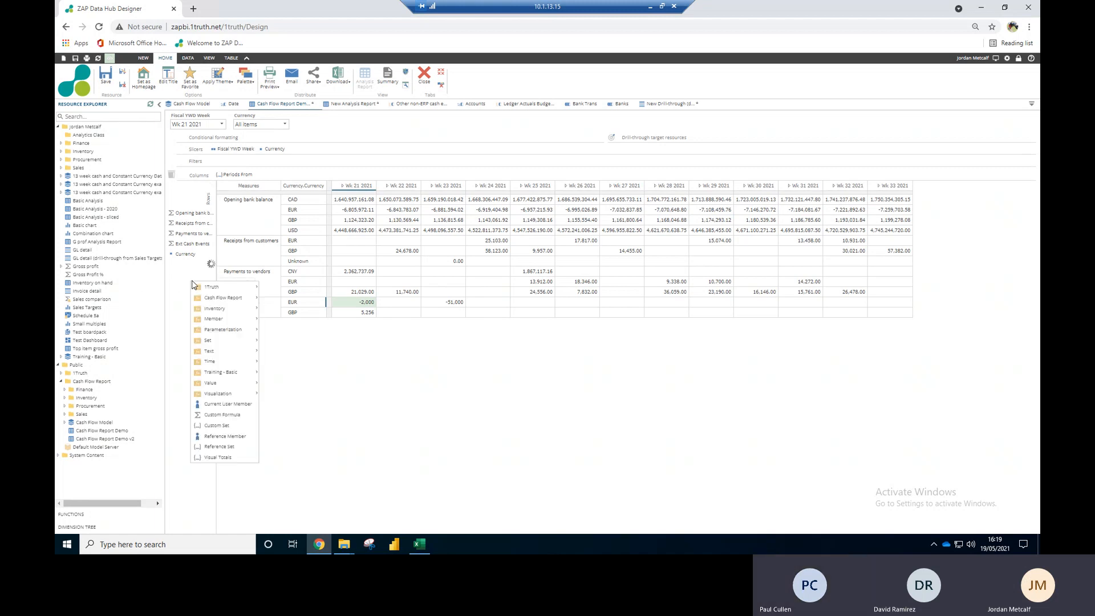
pyautogui.click(225, 420)
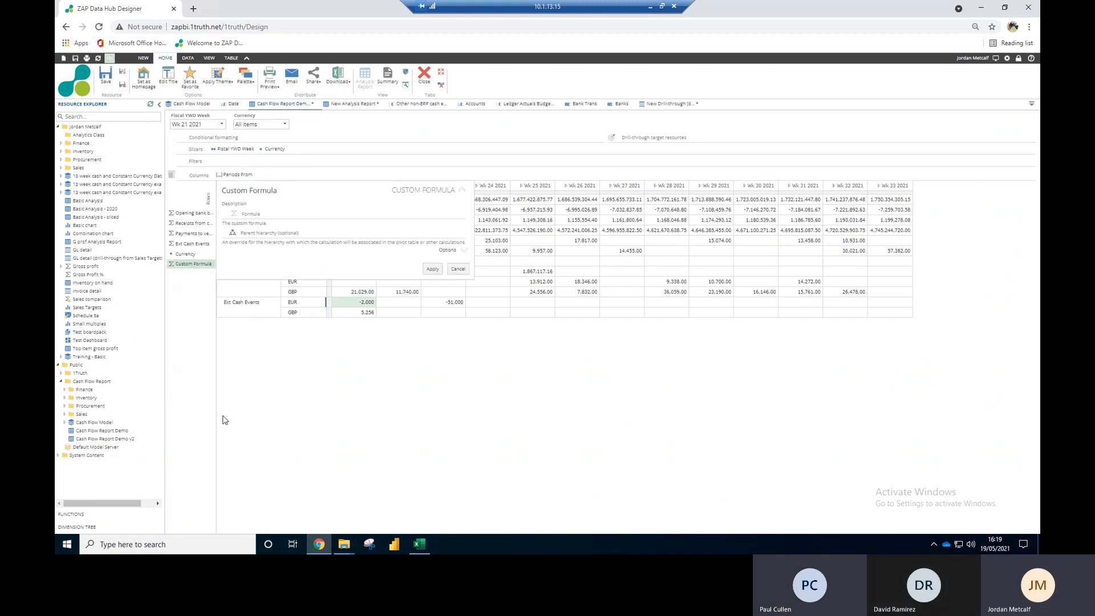
# Step: Name the custom formula Total Movement and begin it as Receipts from customers plus Payments to vendors
pyautogui.tripleClick(265, 193)
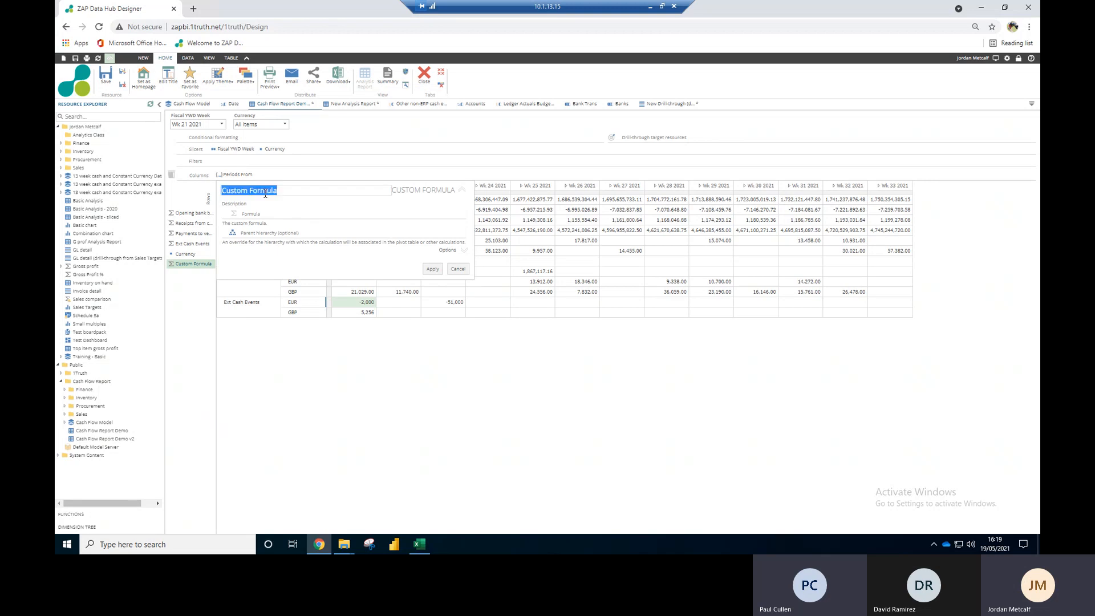
pyautogui.write('Total Movement')
pyautogui.click(267, 212)
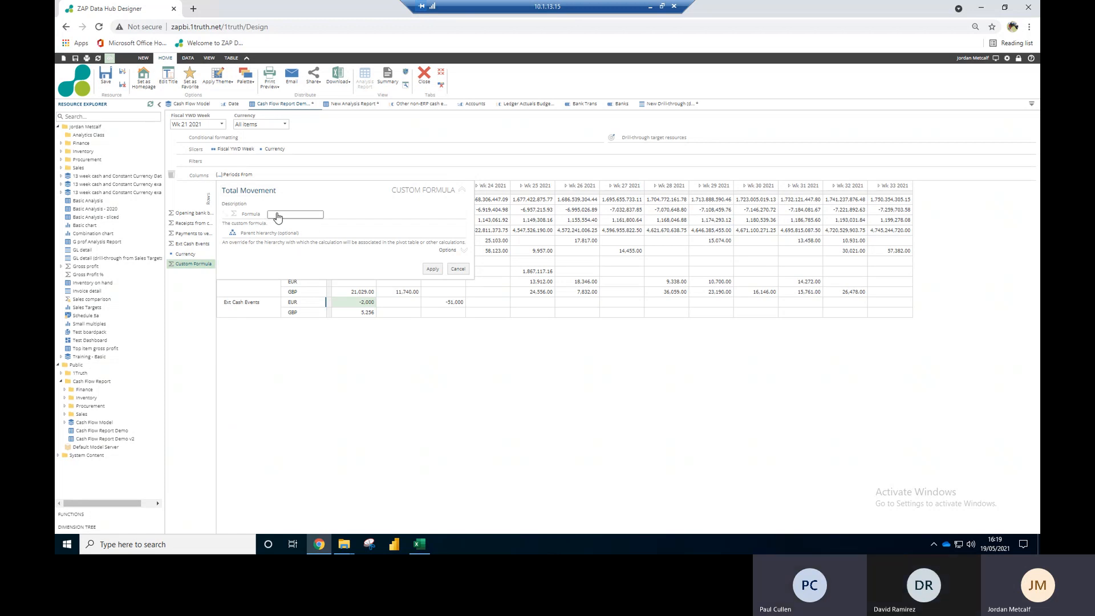
pyautogui.click(277, 213)
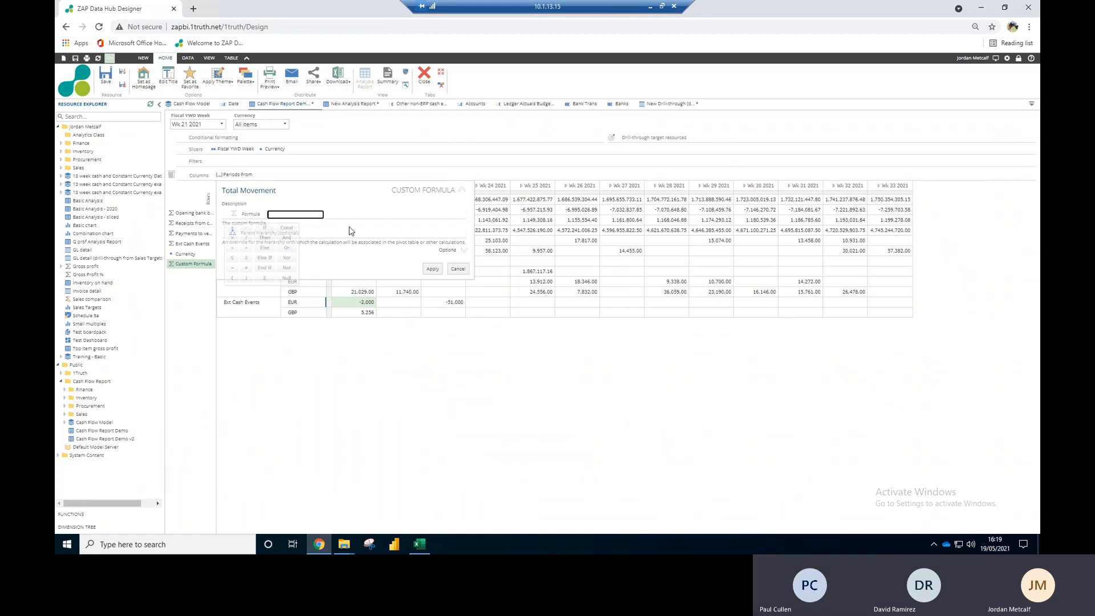
pyautogui.moveTo(201, 228); pyautogui.dragTo(261, 218)
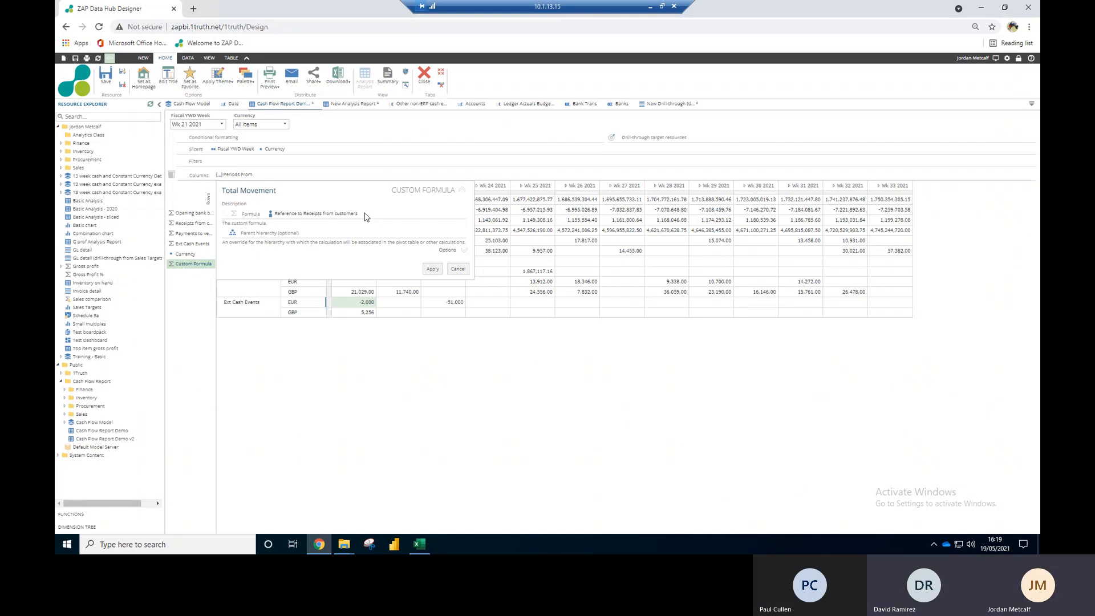
pyautogui.moveTo(363, 214)
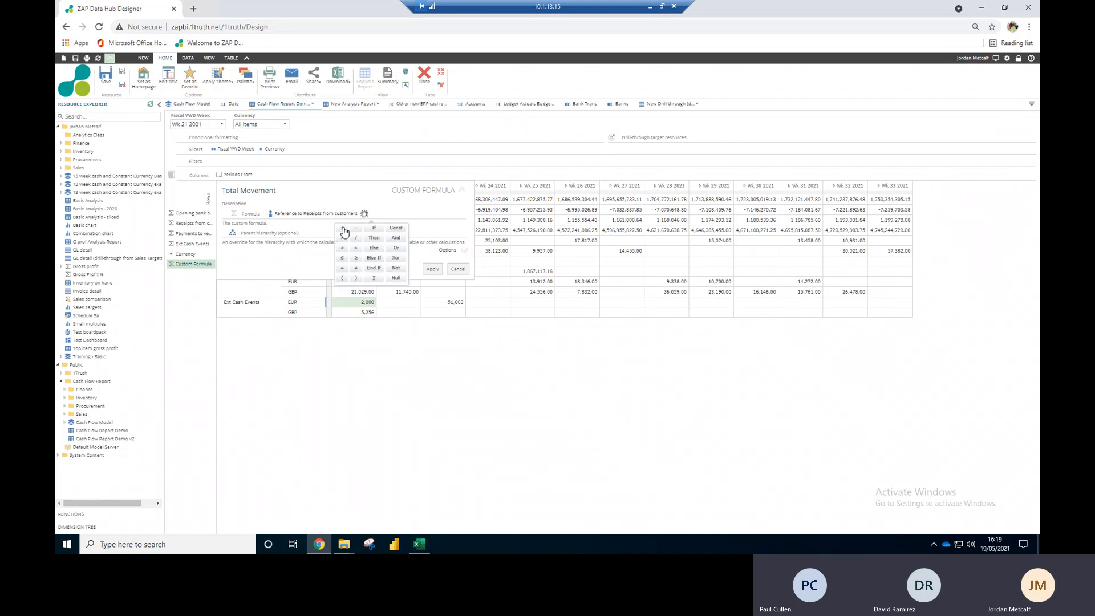
pyautogui.click(343, 228)
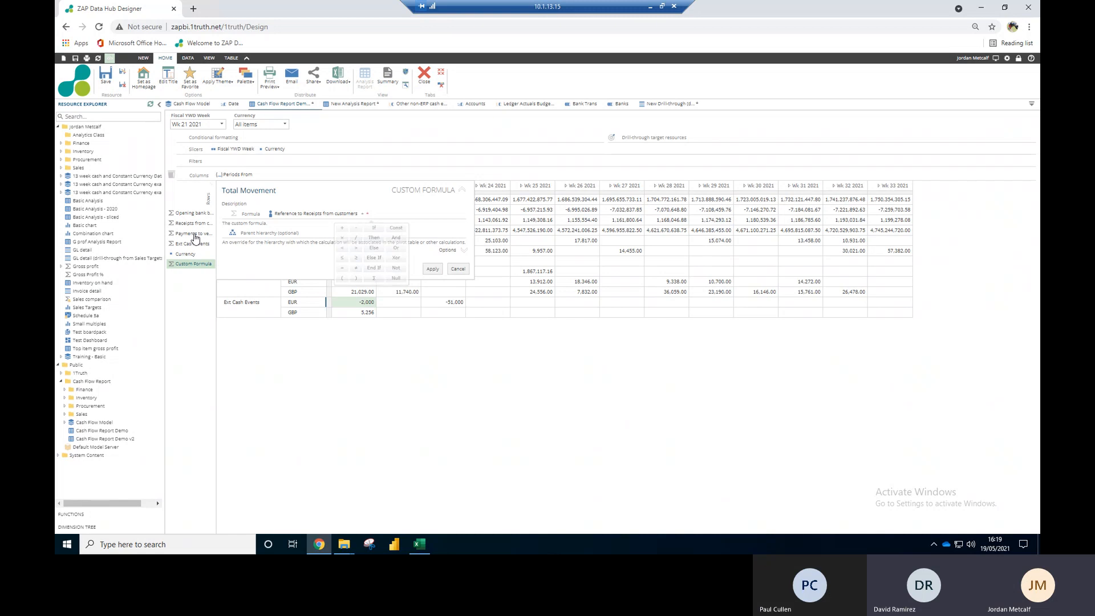
pyautogui.moveTo(391, 217); pyautogui.dragTo(398, 216)
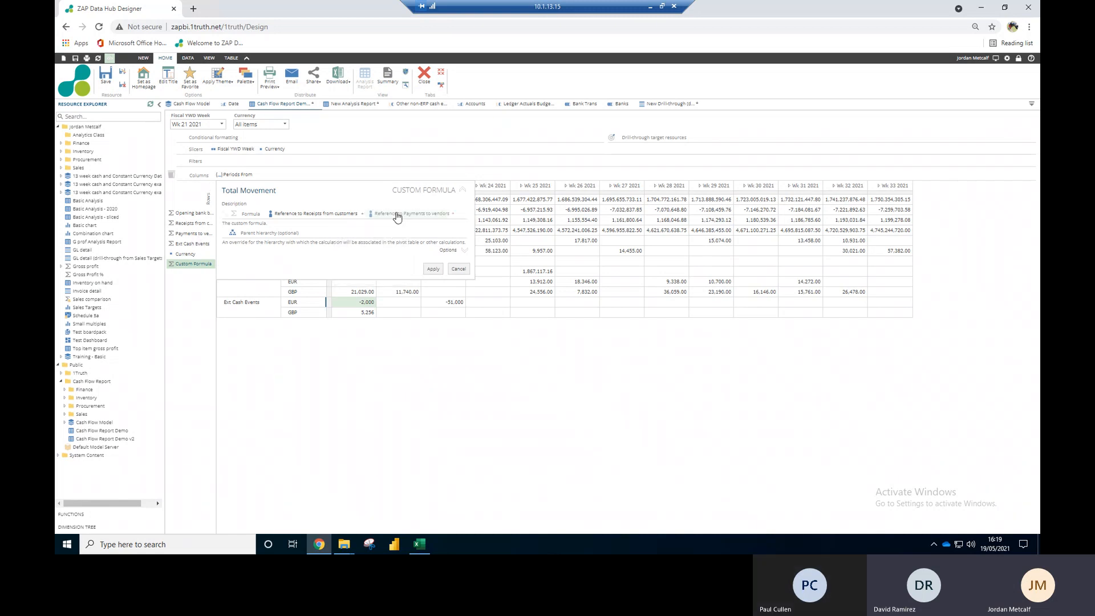
pyautogui.click(456, 215)
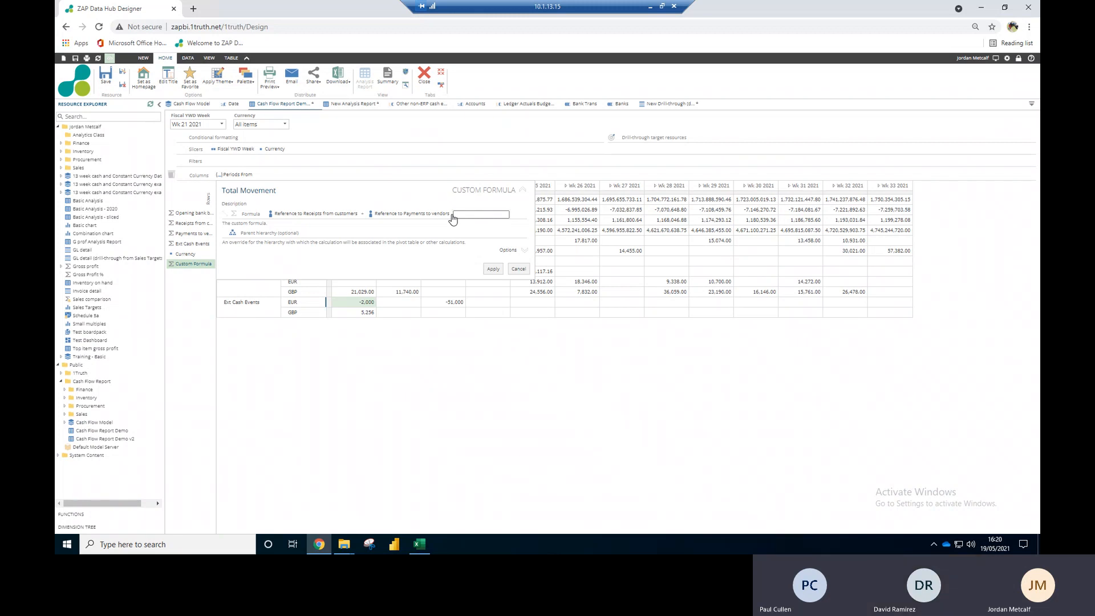
pyautogui.click(460, 215)
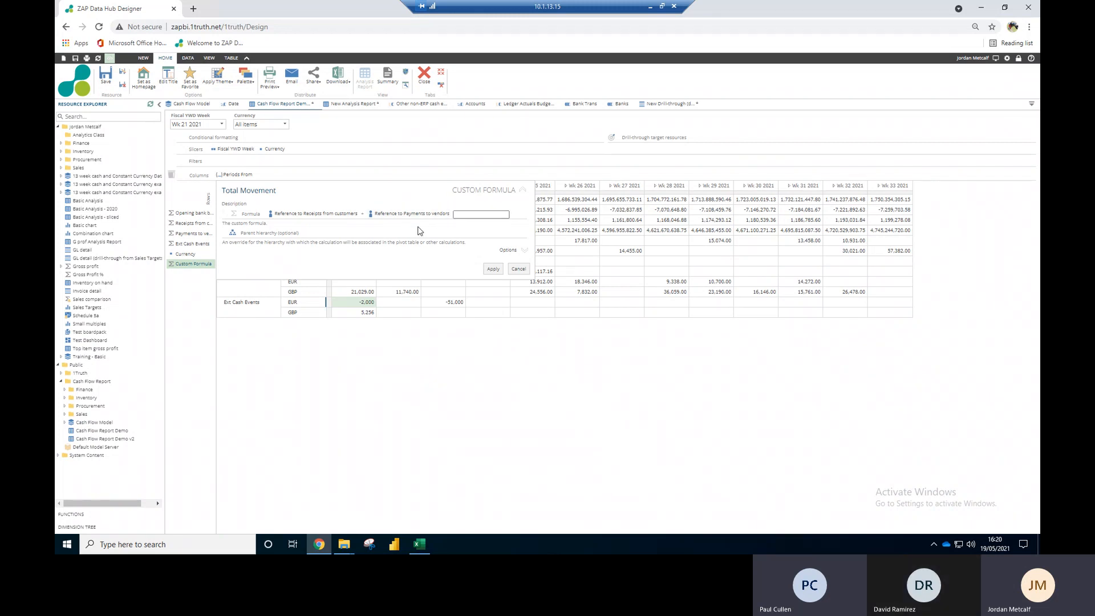
pyautogui.click(462, 215)
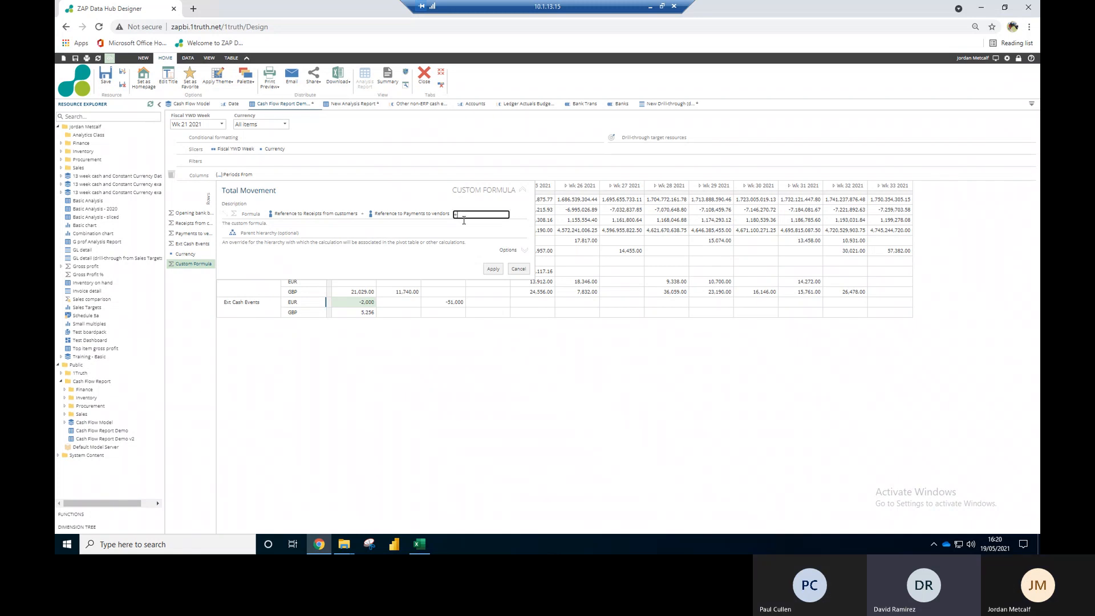
pyautogui.click(361, 237)
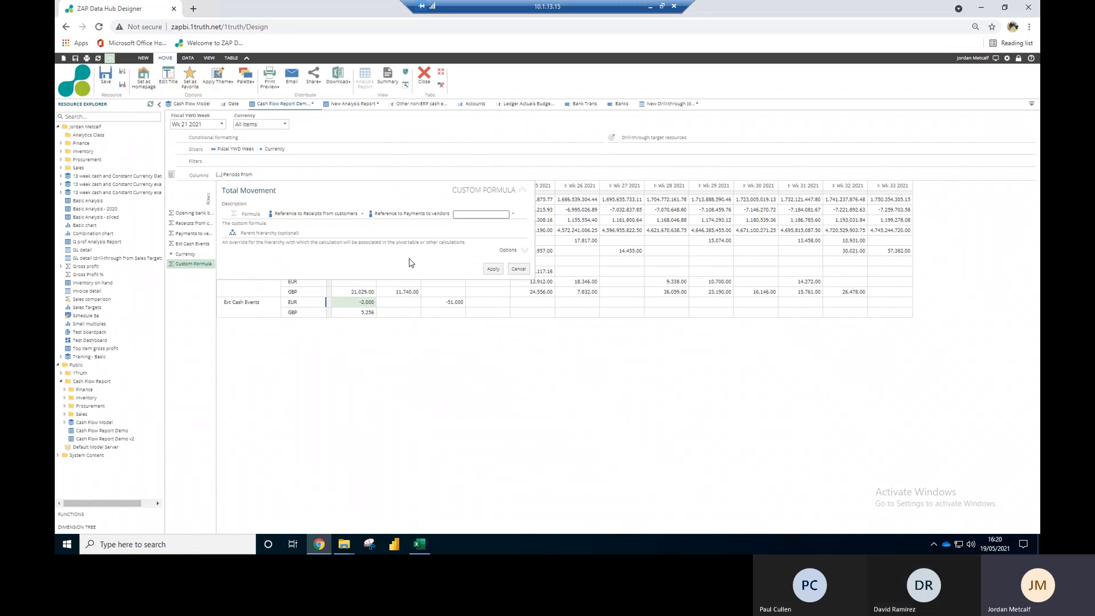
pyautogui.click(387, 252)
pyautogui.click(376, 266)
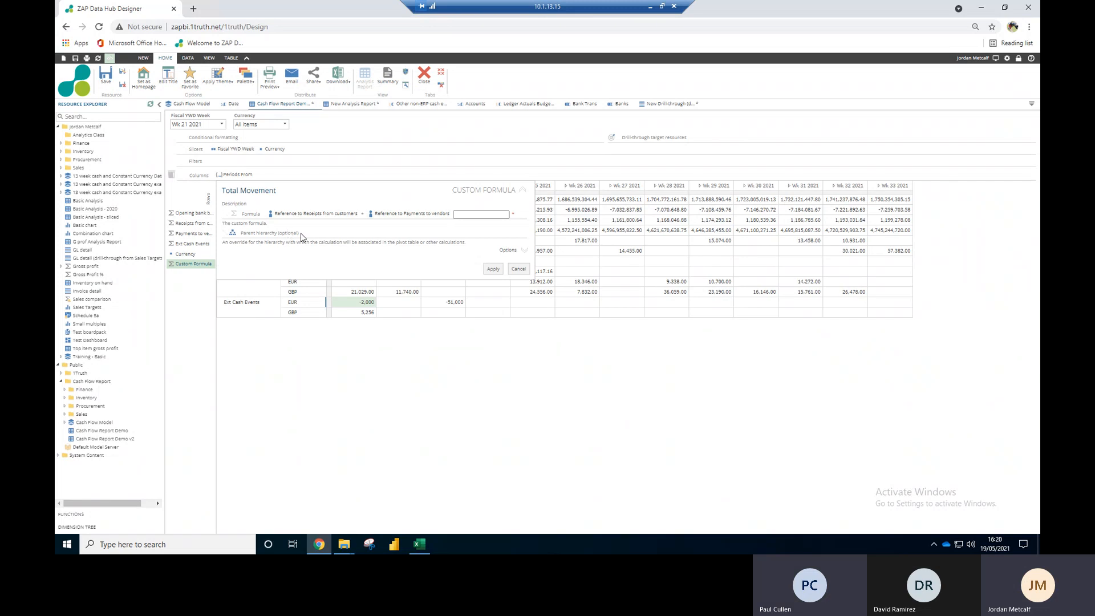
pyautogui.click(514, 217)
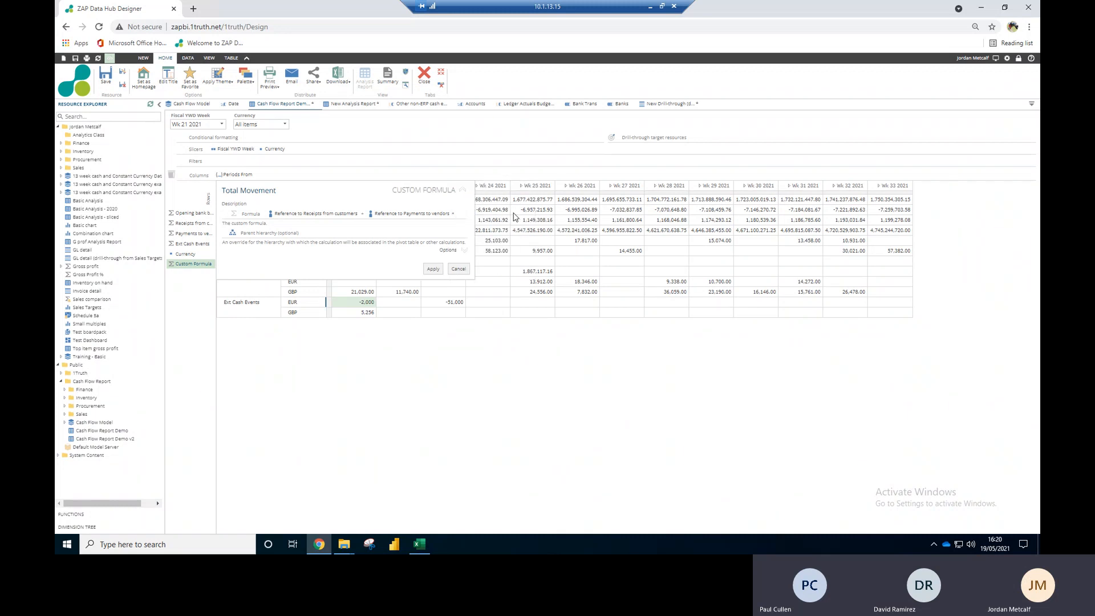
# Step: Add Ext Cash Events to the Total Movement formula with a plus operator and apply the formula
pyautogui.click(452, 214)
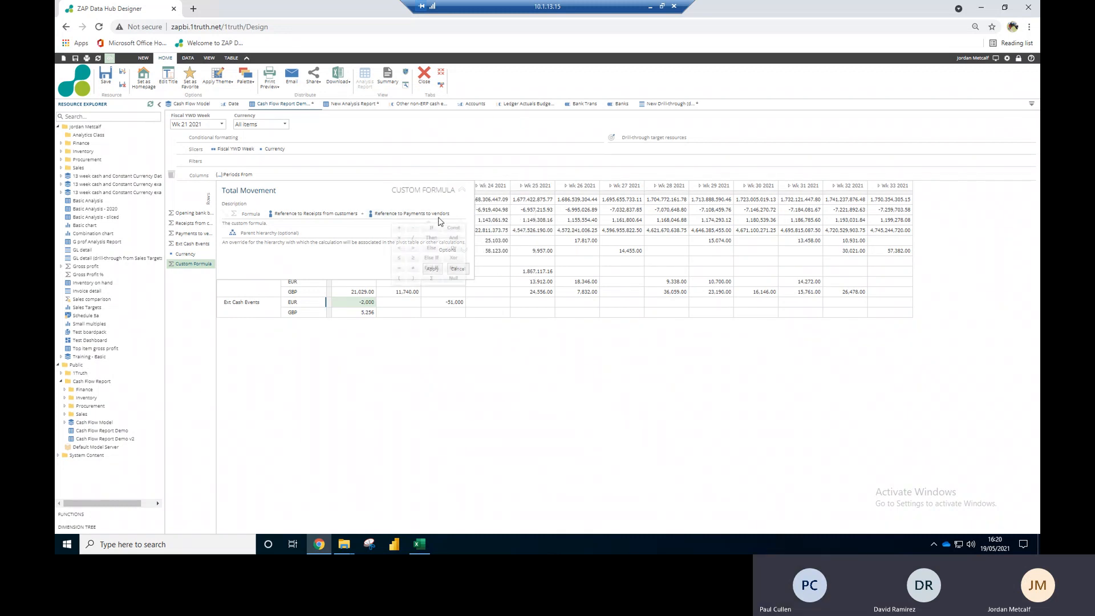
pyautogui.click(400, 230)
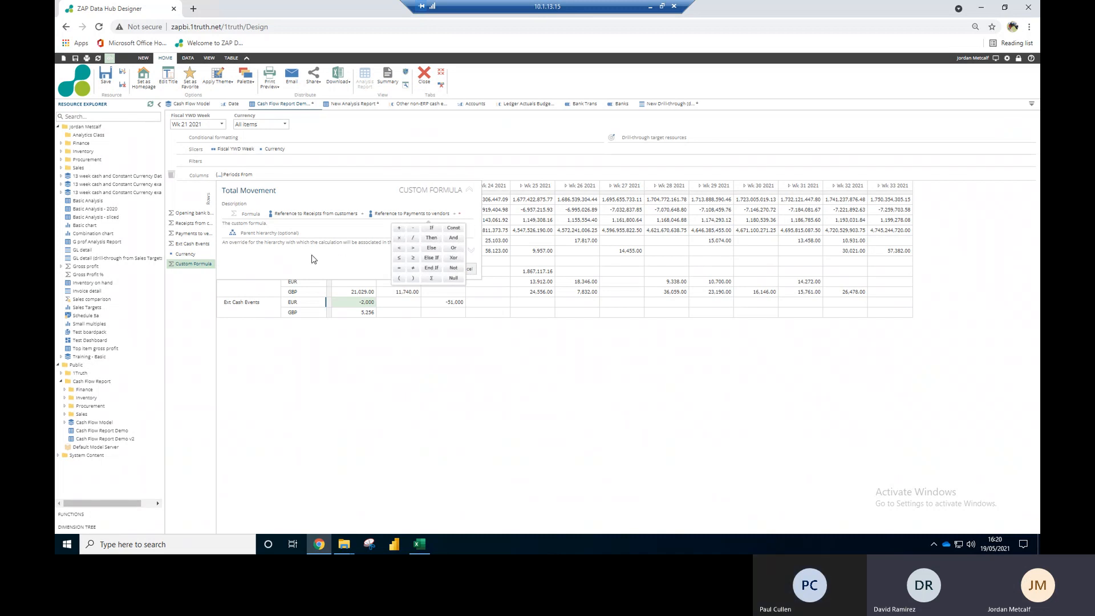
pyautogui.moveTo(191, 251); pyautogui.dragTo(466, 217)
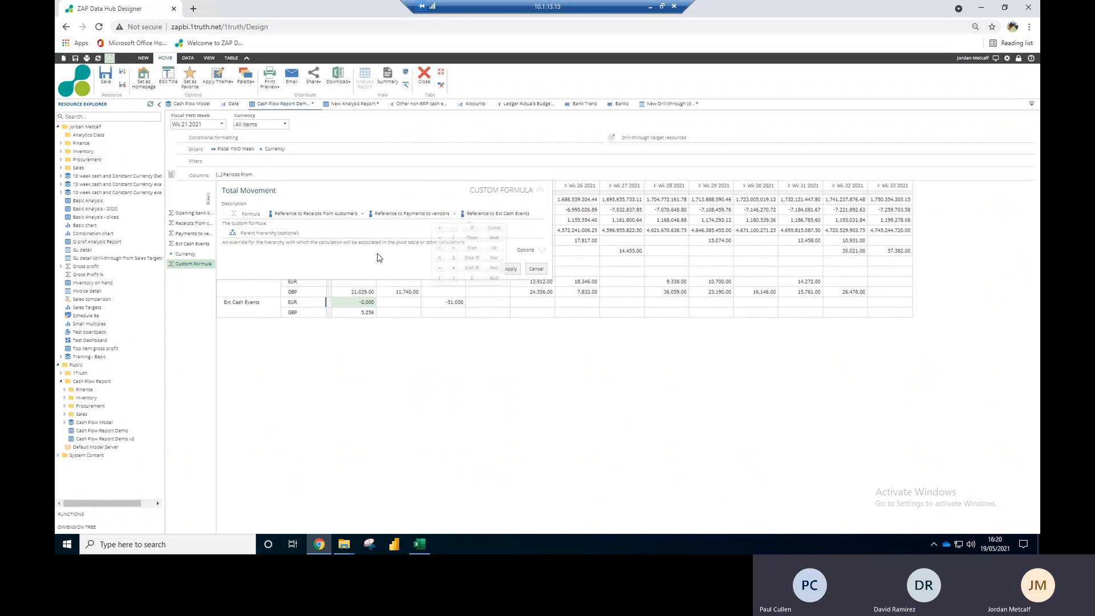
pyautogui.click(511, 269)
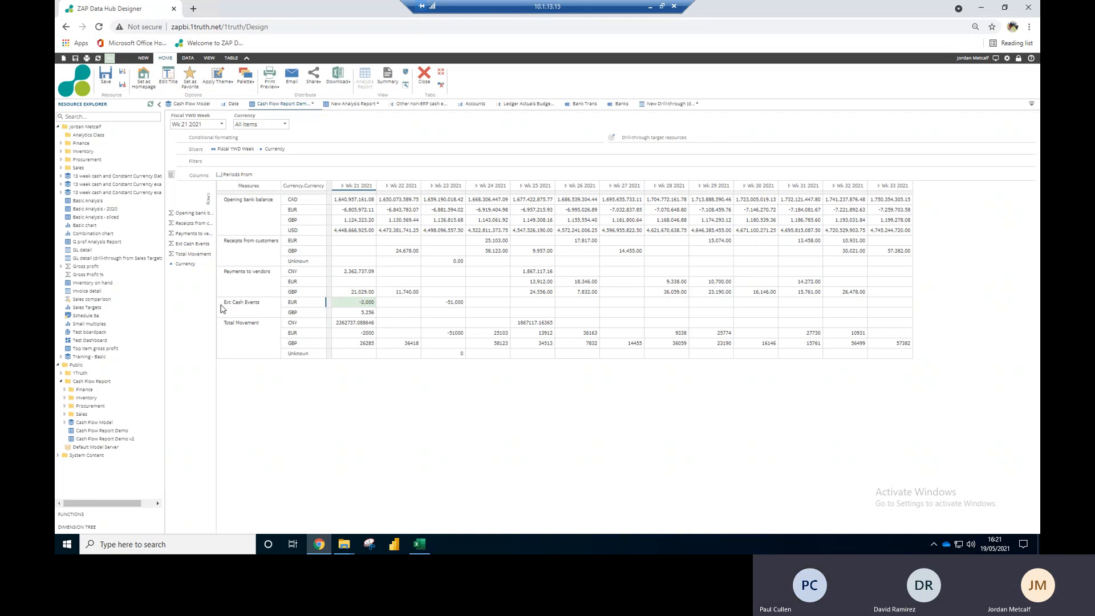
# Step: Format all values in the report table with the Number style and save the report
pyautogui.click(328, 196)
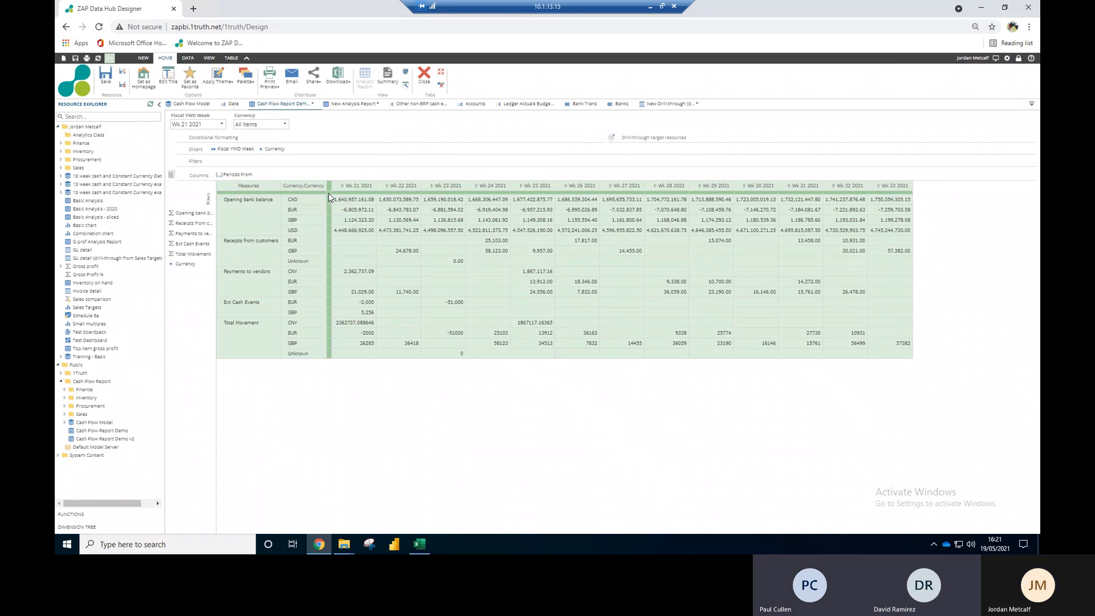
pyautogui.click(231, 57)
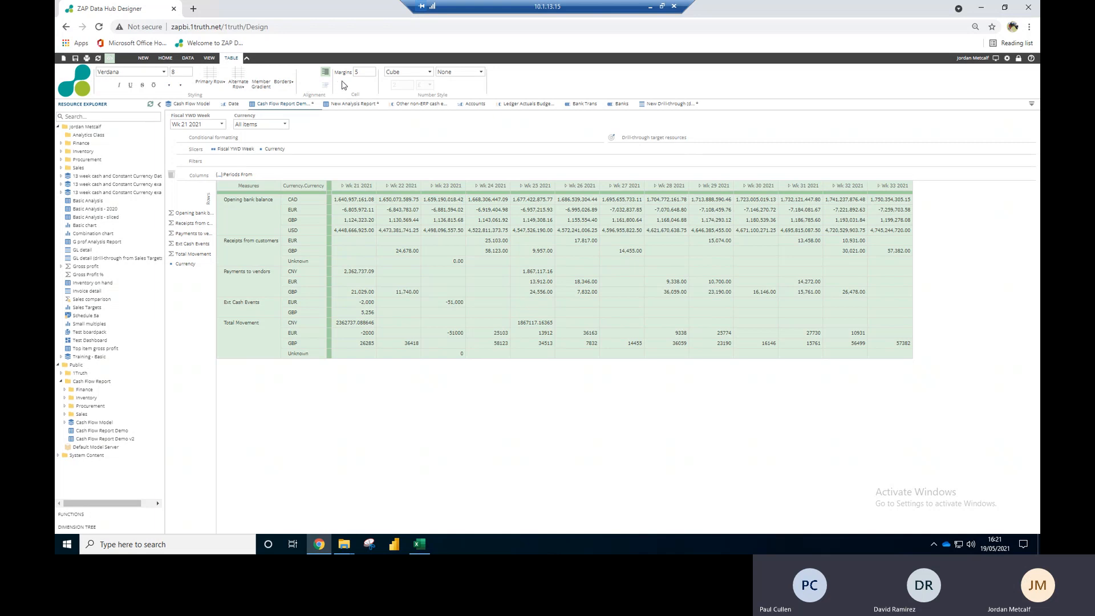
pyautogui.click(430, 73)
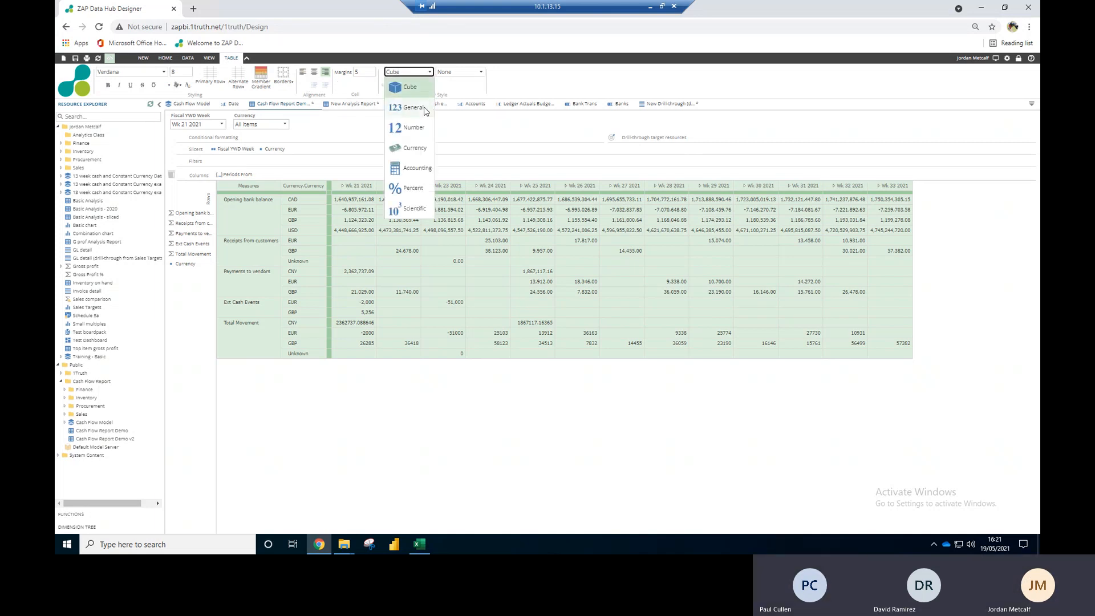
pyautogui.click(417, 126)
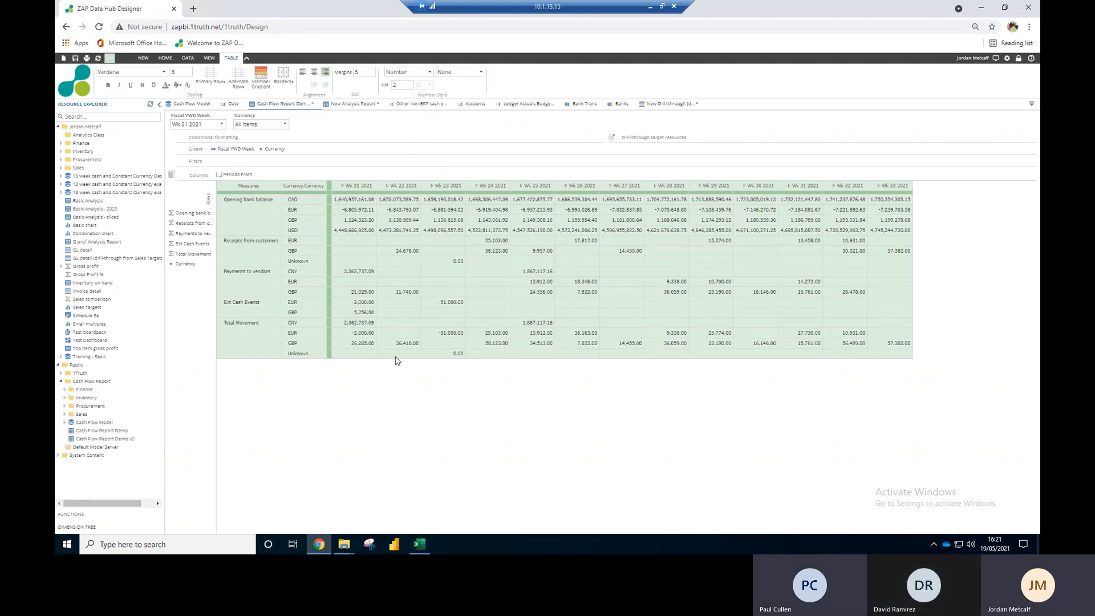
pyautogui.click(376, 393)
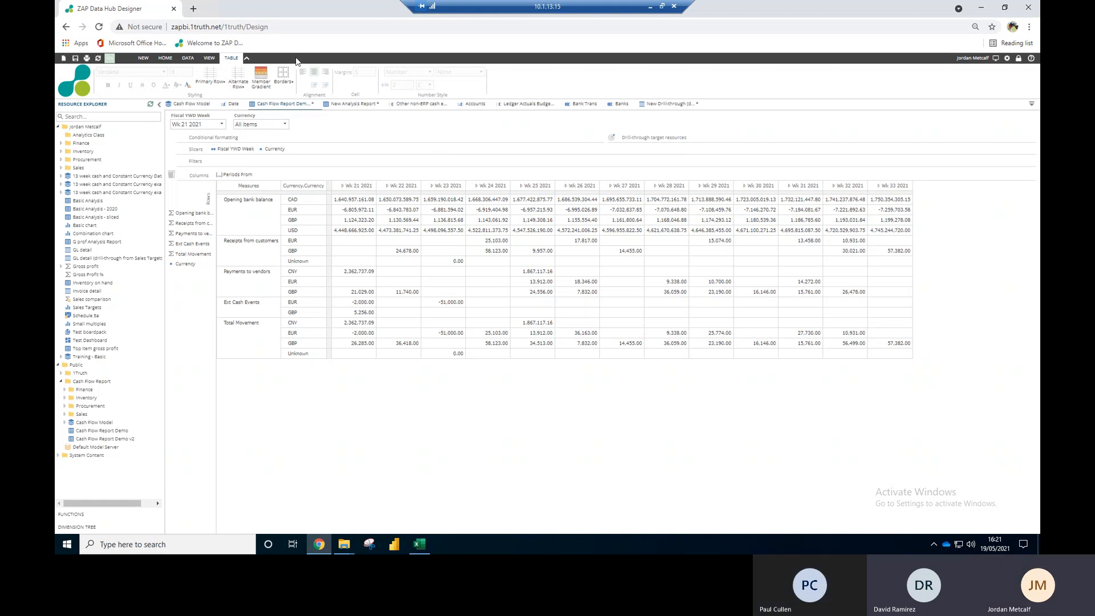
pyautogui.click(165, 58)
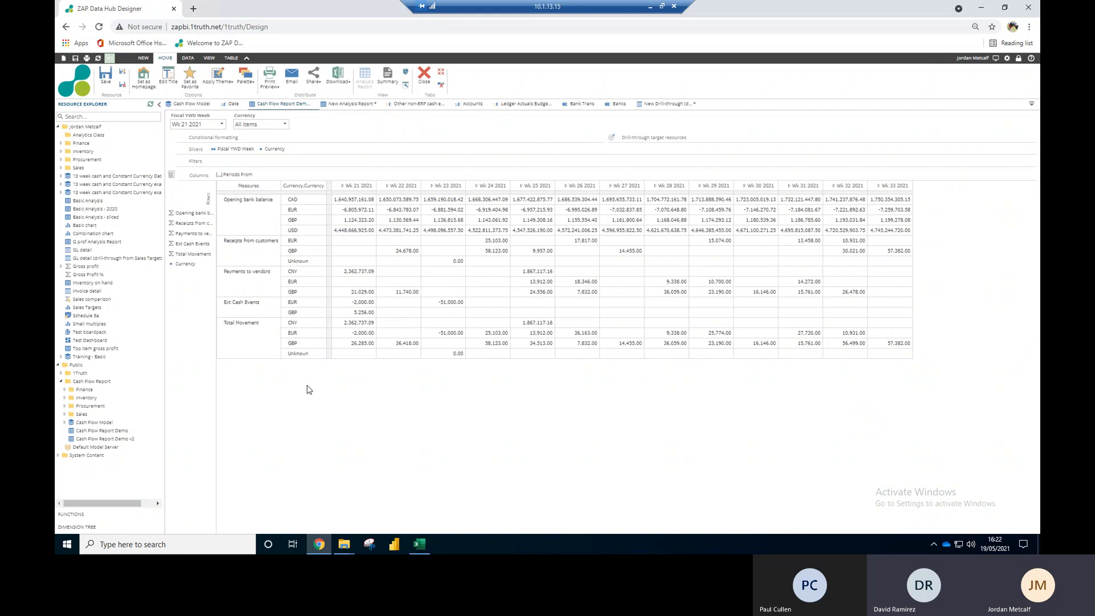
# Step: Restrict the report's Currency slicer from all items to EUR only
pyautogui.click(286, 124)
pyautogui.click(284, 125)
pyautogui.click(243, 148)
pyautogui.click(243, 184)
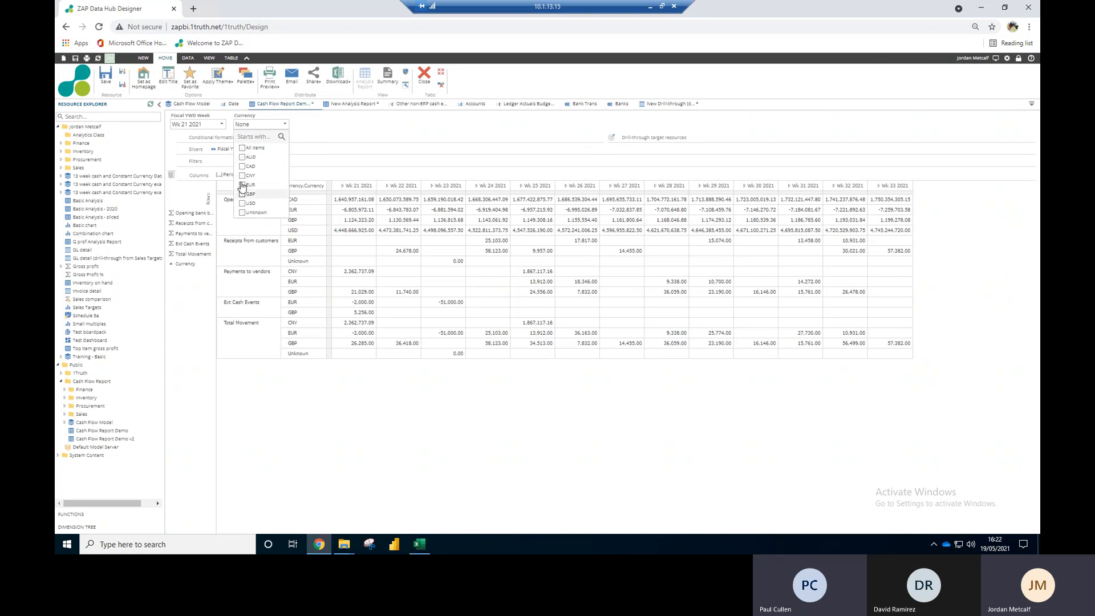
pyautogui.click(381, 399)
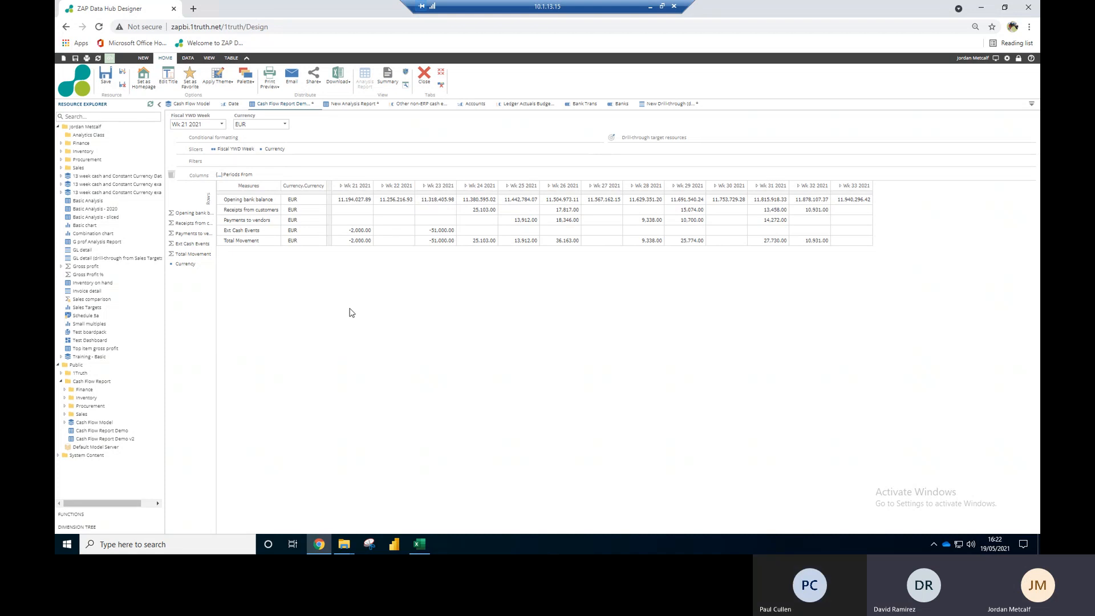
# Step: Scale all values in the report table to Thousands (K) and save the report
pyautogui.click(329, 193)
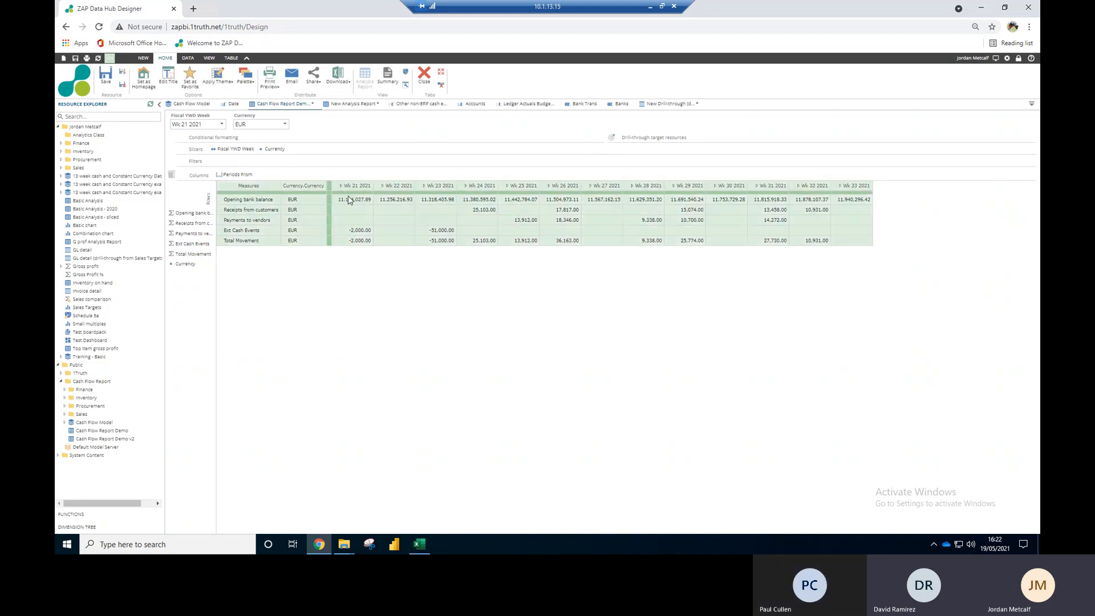
pyautogui.click(231, 57)
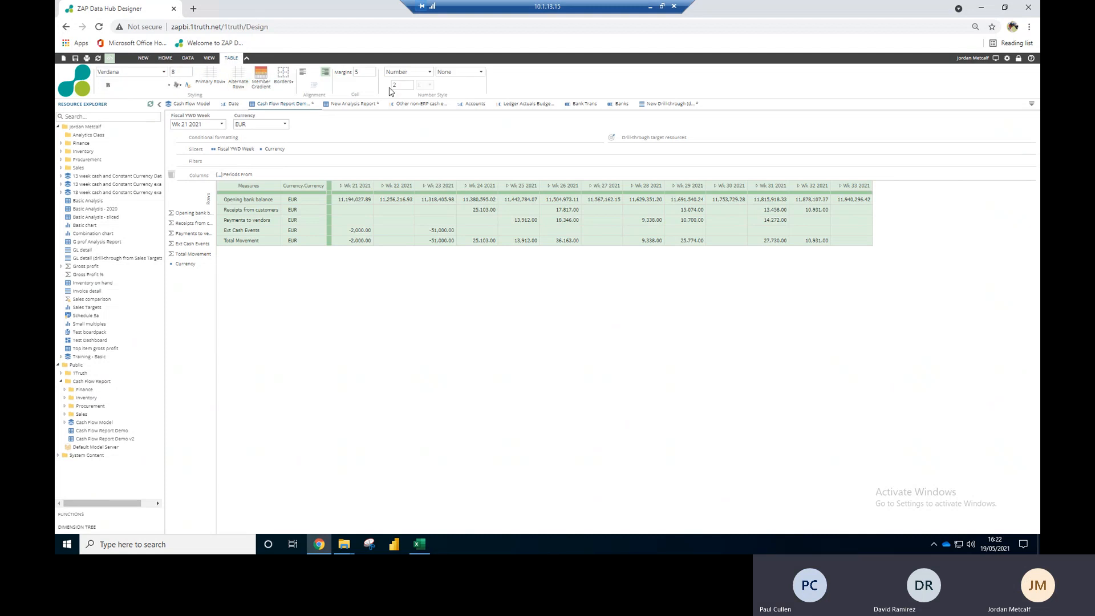
pyautogui.click(481, 73)
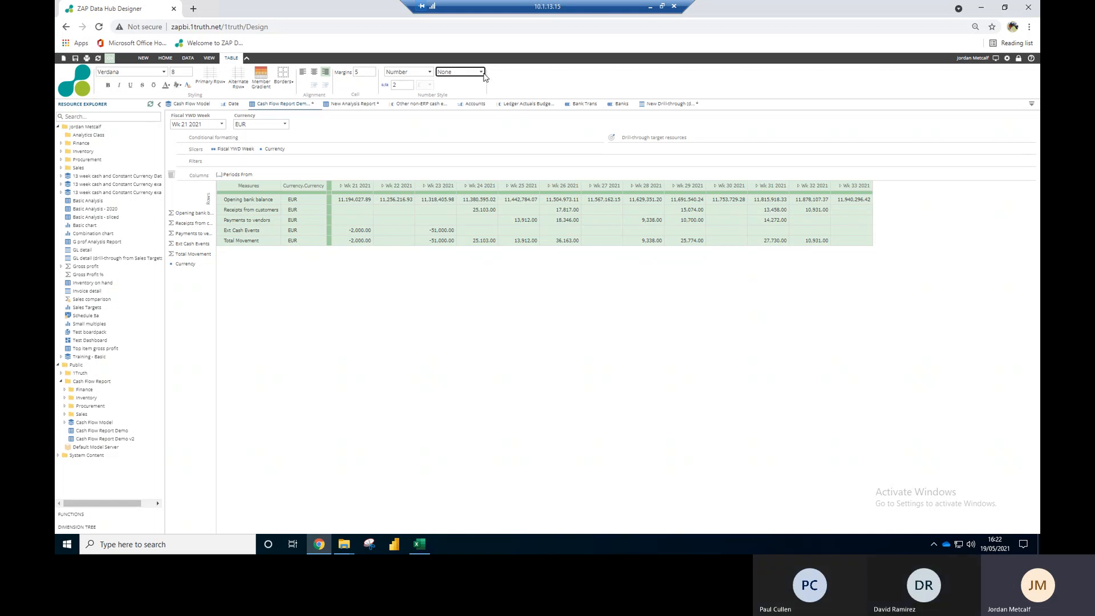
pyautogui.click(481, 73)
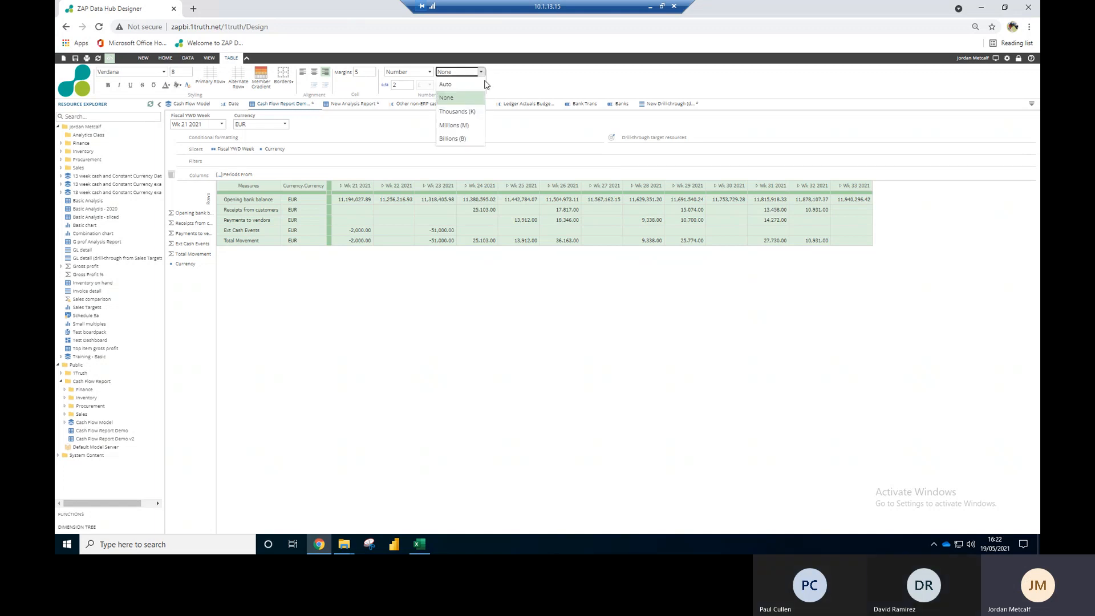
pyautogui.click(472, 114)
pyautogui.click(450, 314)
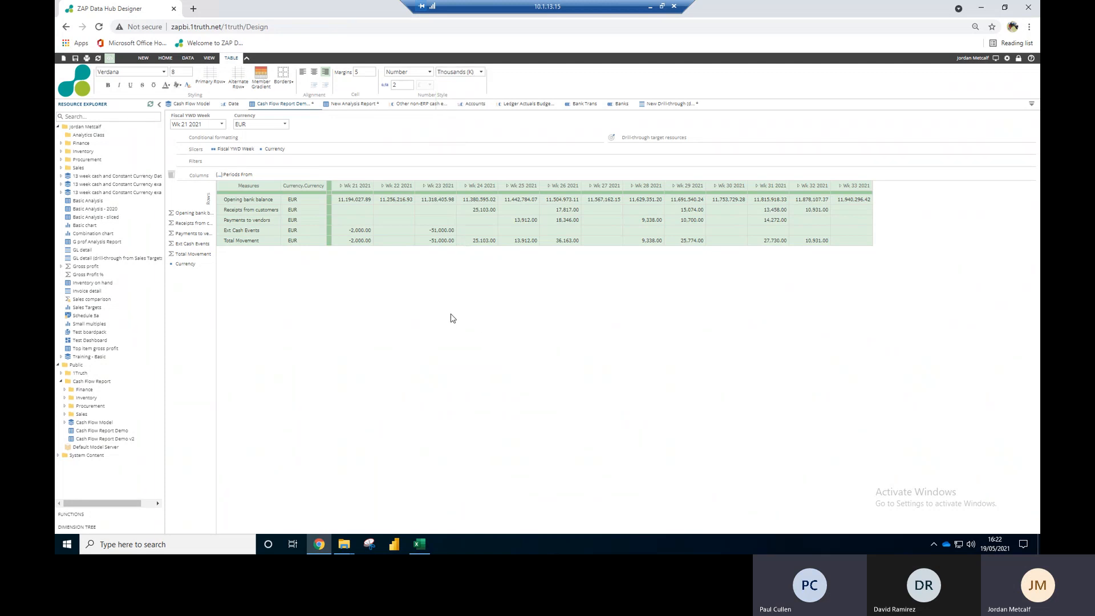
pyautogui.click(165, 58)
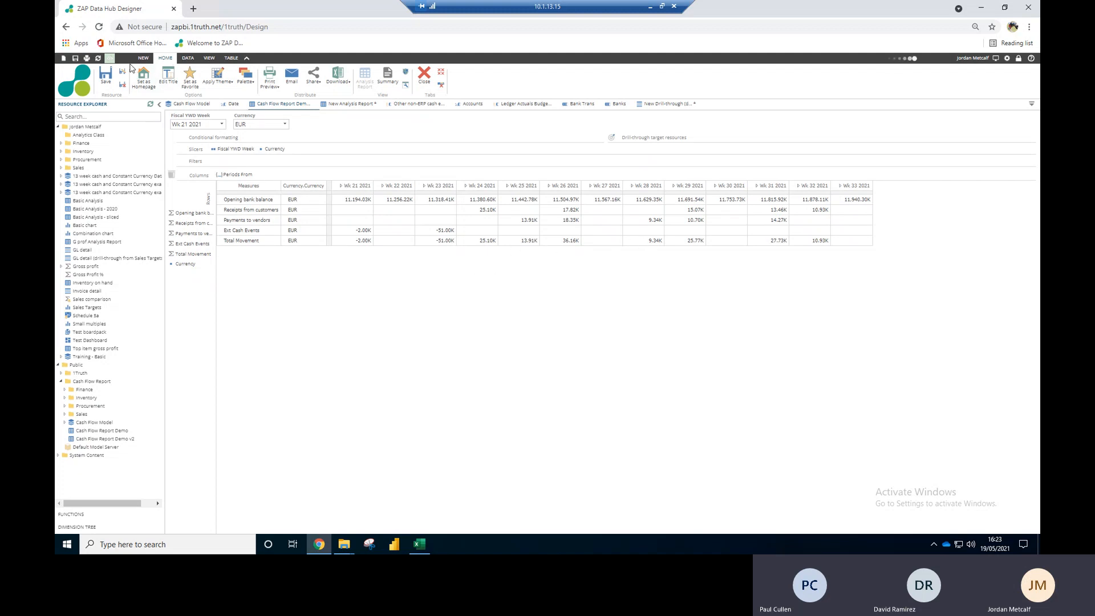
pyautogui.click(106, 78)
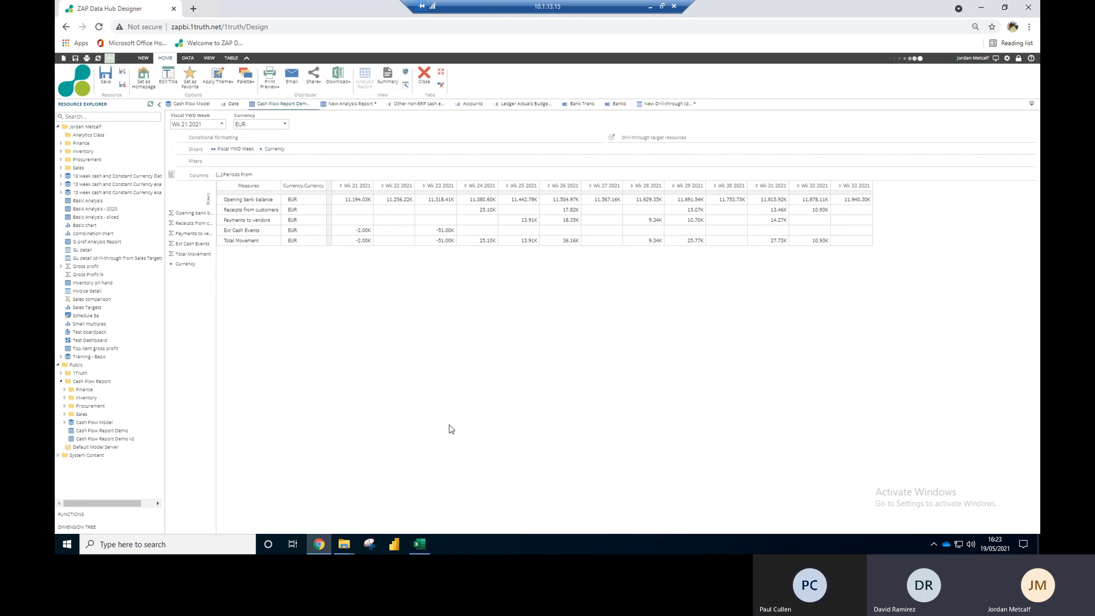
# Step: Save the Cash Flow Model and return to the cash flow report
pyautogui.click(191, 108)
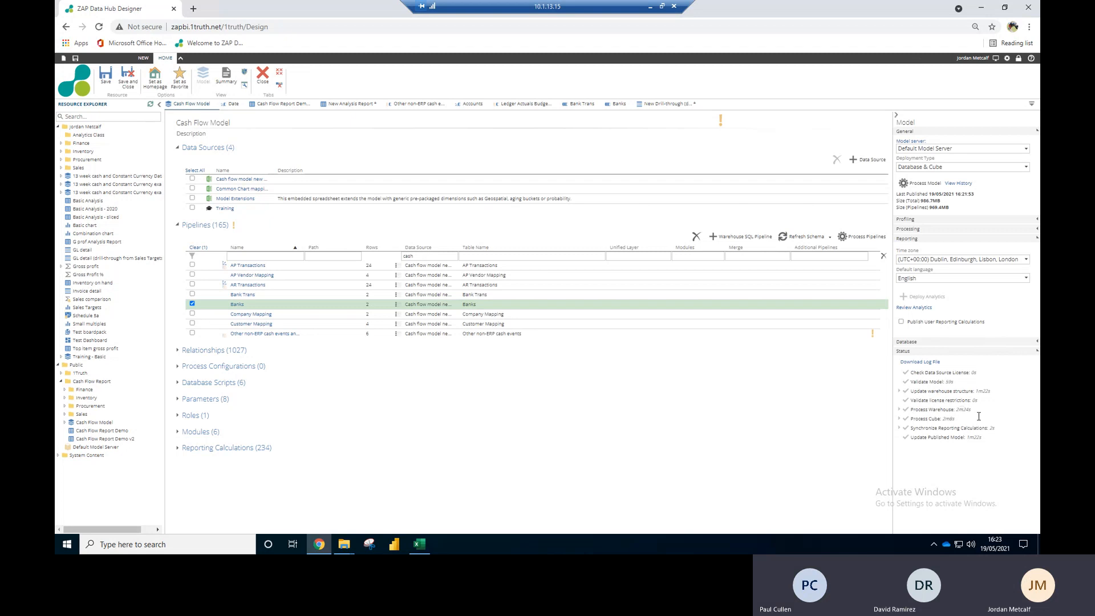
pyautogui.click(105, 75)
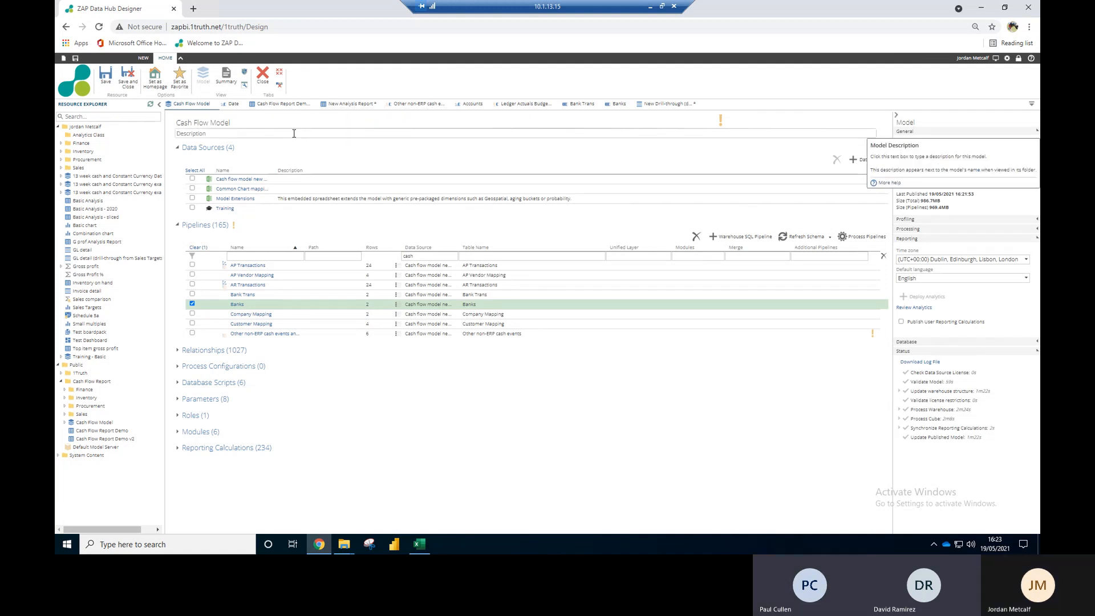
pyautogui.click(284, 103)
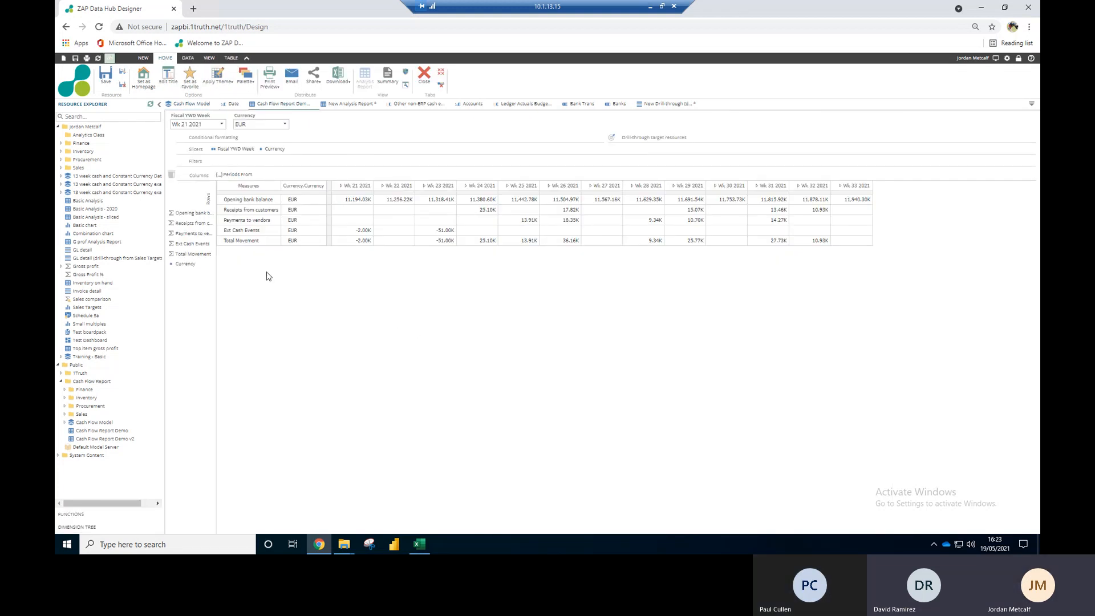
# Step: Expand the Accounts dimension's Account code attribute in the Cash Flow Model dimension tree and examine its list of bank and cash accounts
pyautogui.click(77, 526)
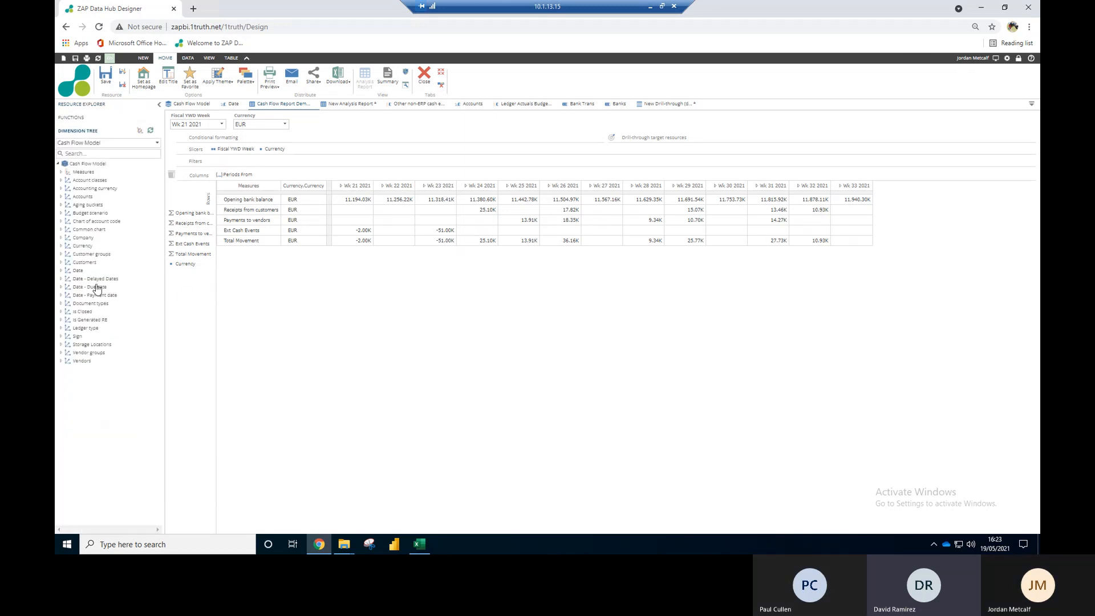
pyautogui.click(61, 197)
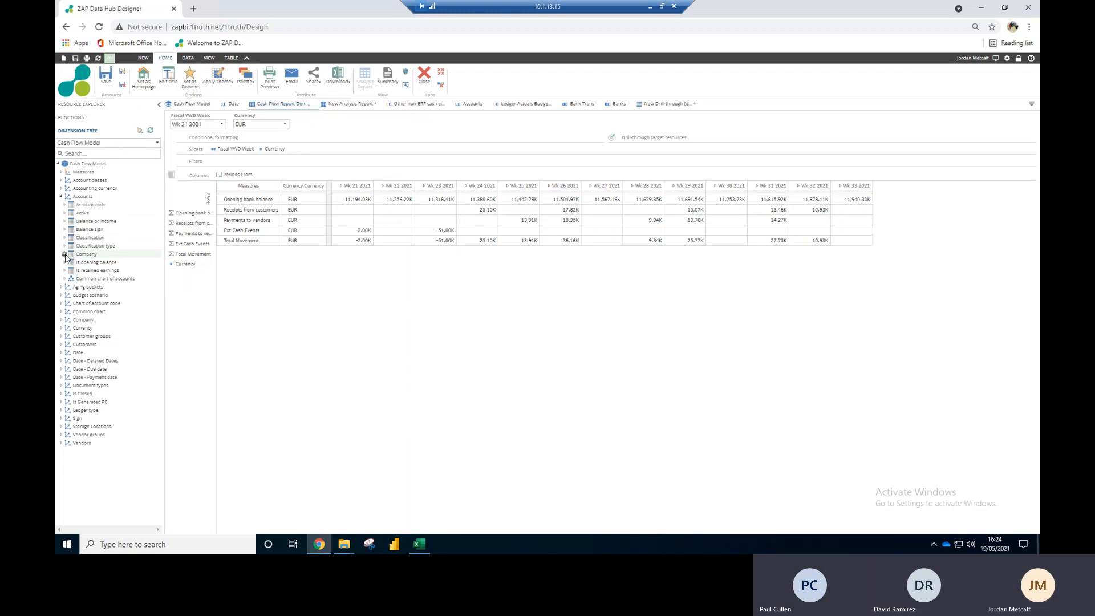
pyautogui.click(65, 254)
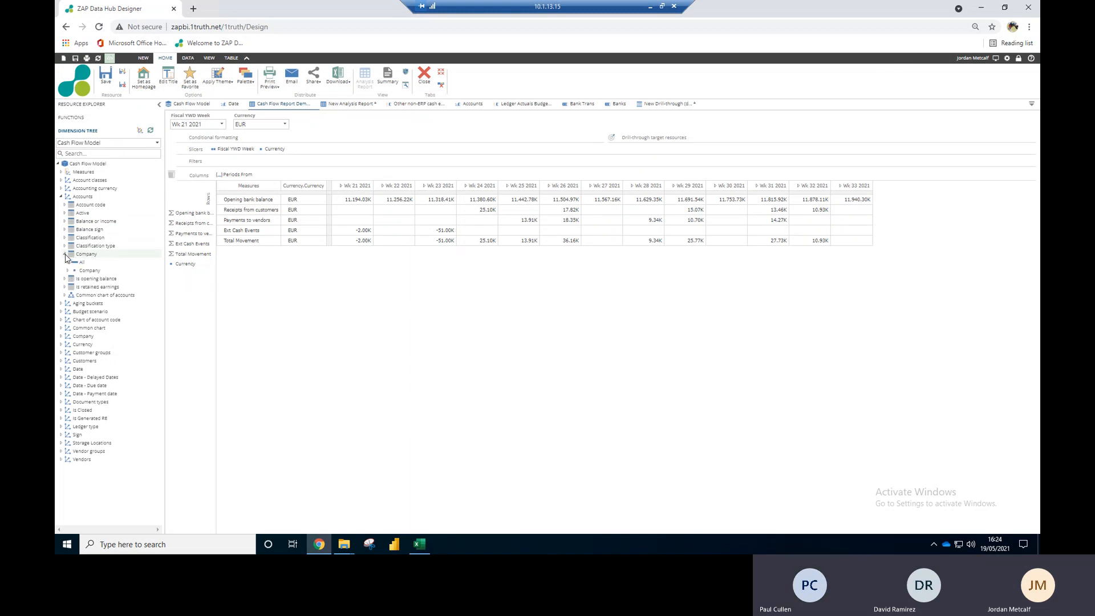
pyautogui.click(64, 205)
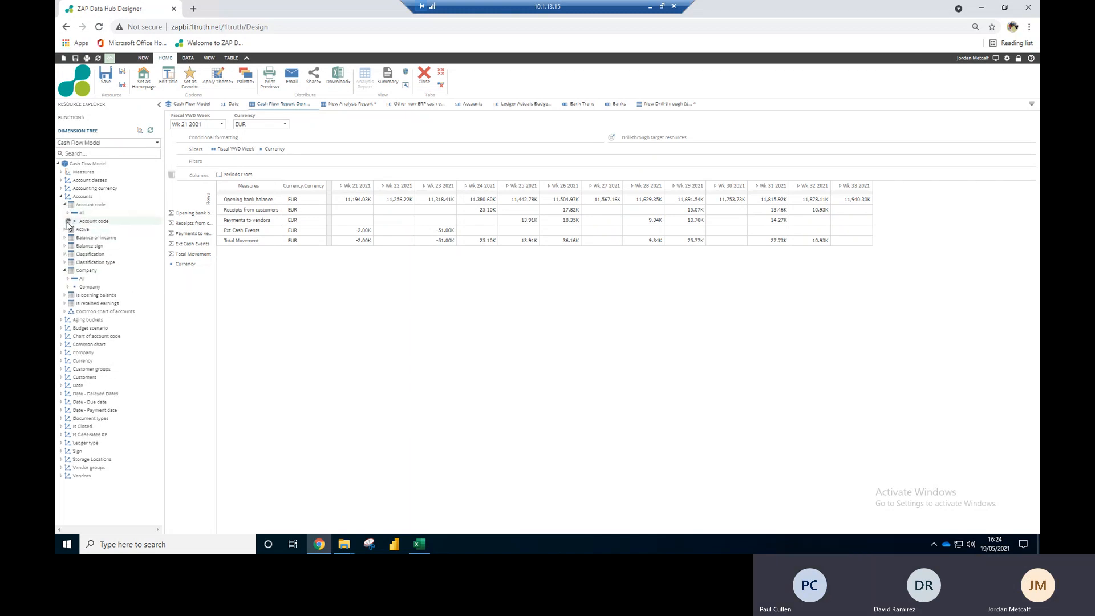
pyautogui.click(68, 221)
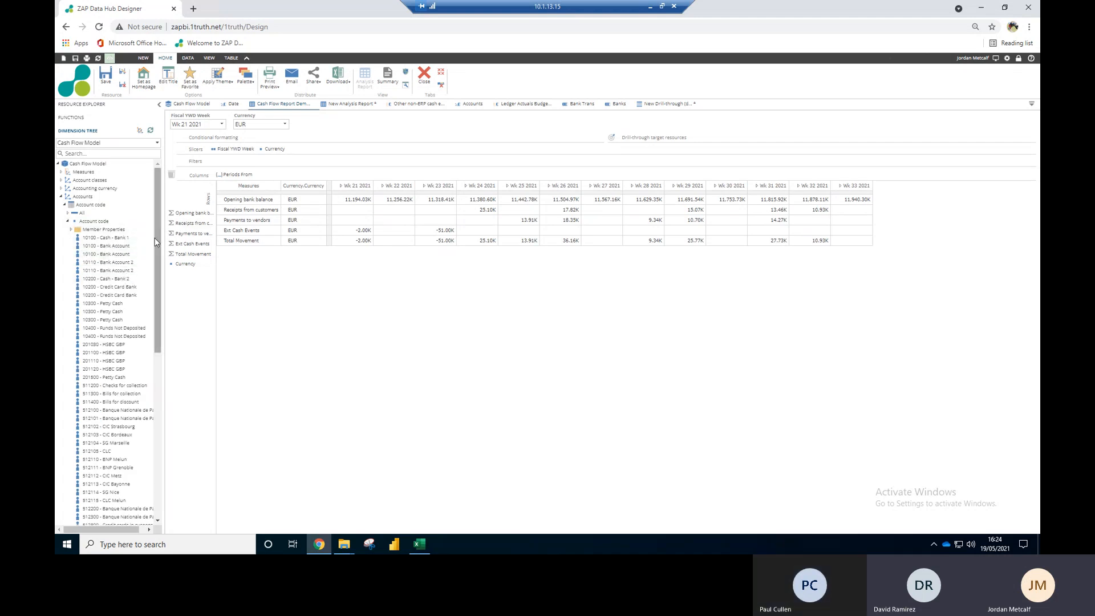
pyautogui.scroll(-2, 155, 273)
pyautogui.moveTo(153, 318); pyautogui.dragTo(160, 244)
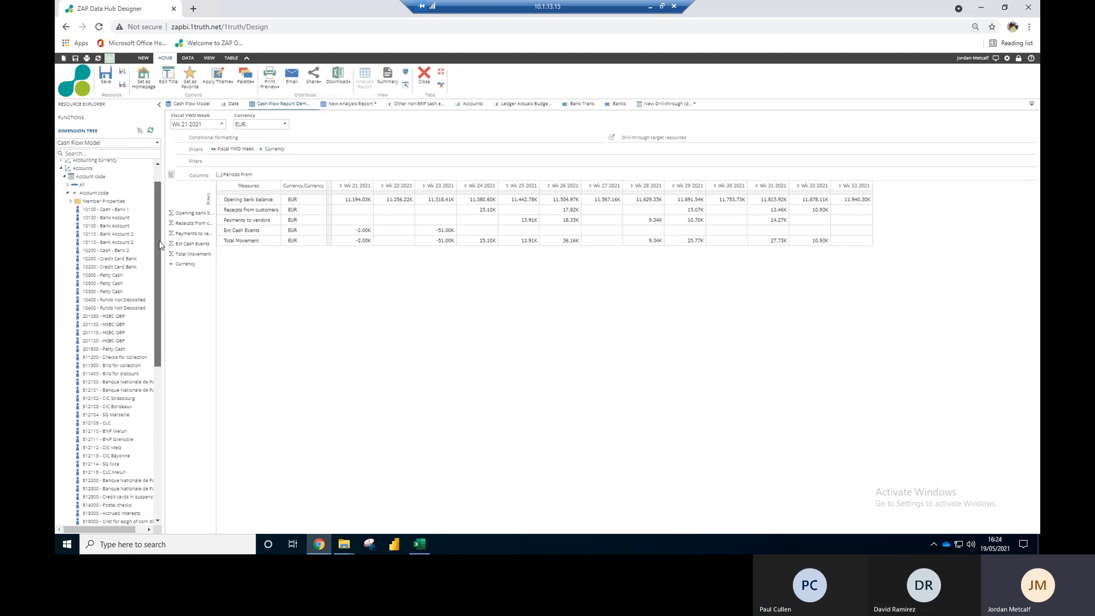
pyautogui.moveTo(160, 244); pyautogui.dragTo(160, 280)
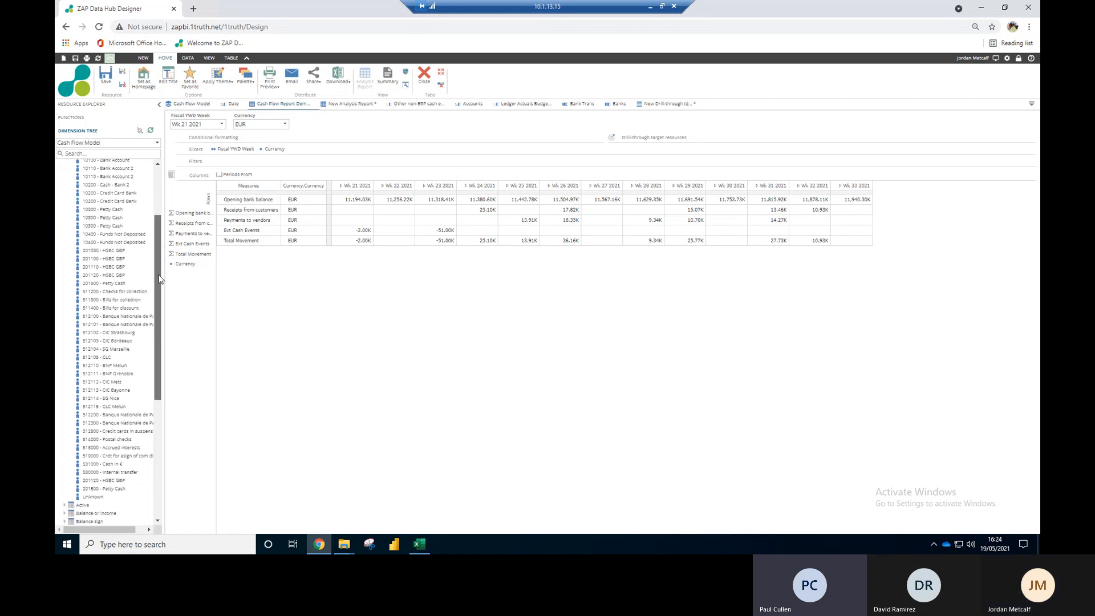
pyautogui.scroll(3, 87, 243)
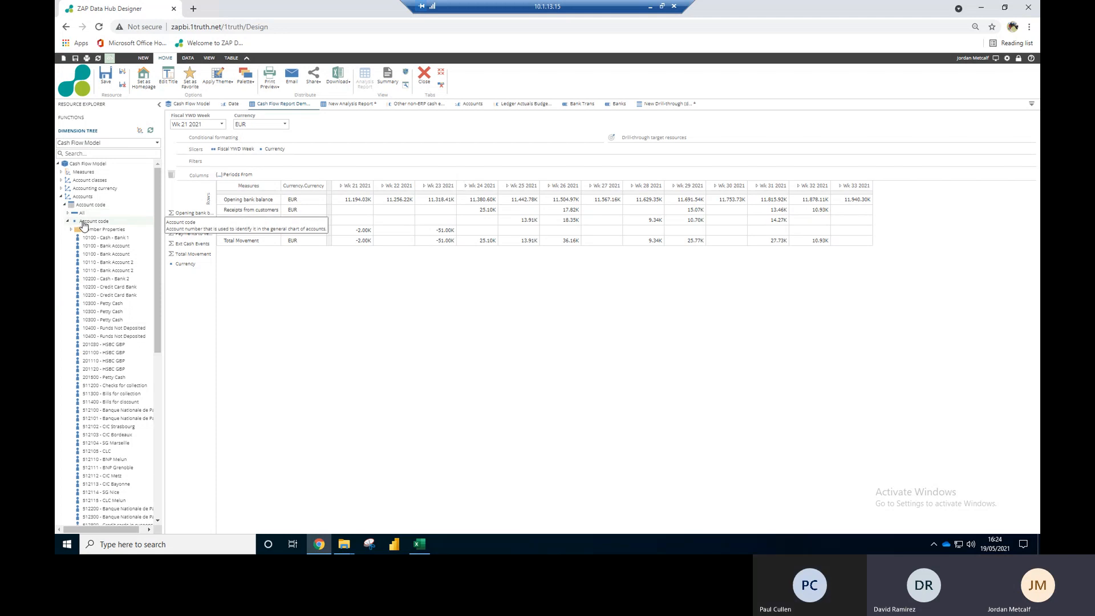
# Step: Search within the Account code level of the Accounts dimension for "a"
pyautogui.click(84, 221)
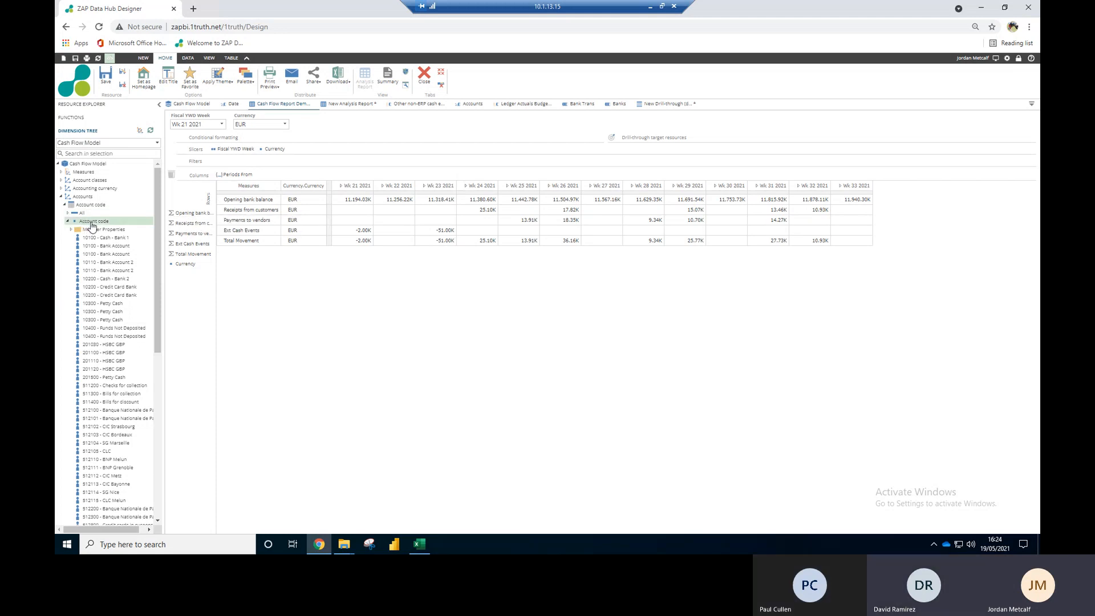
pyautogui.moveTo(93, 224)
pyautogui.mouseDown()
pyautogui.moveTo(146, 205)
pyautogui.moveTo(108, 209)
pyautogui.mouseUp()
pyautogui.click(82, 213)
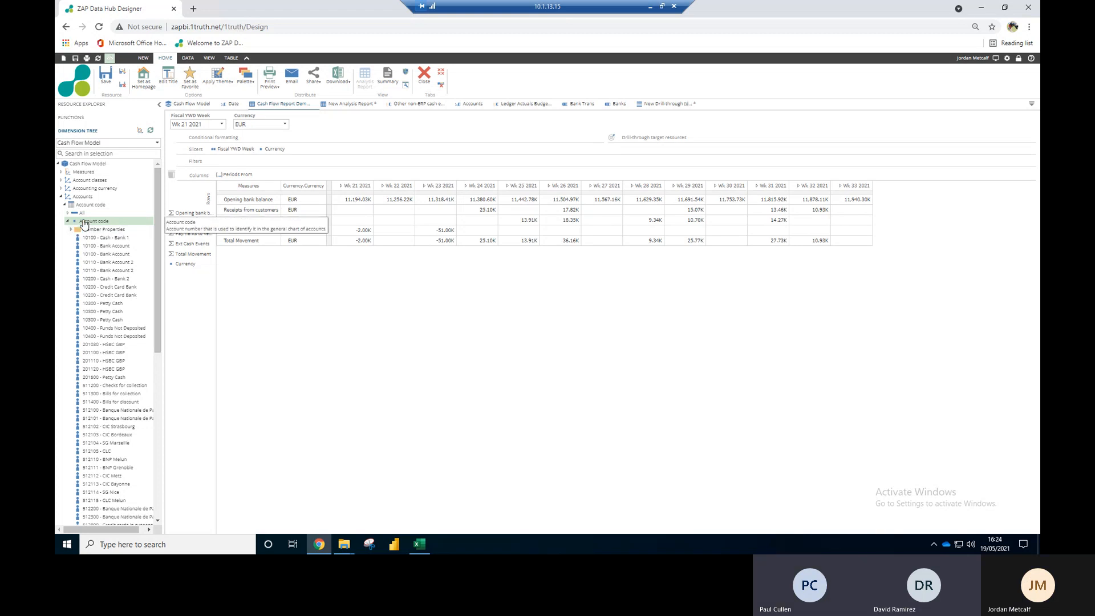
pyautogui.moveTo(81, 192)
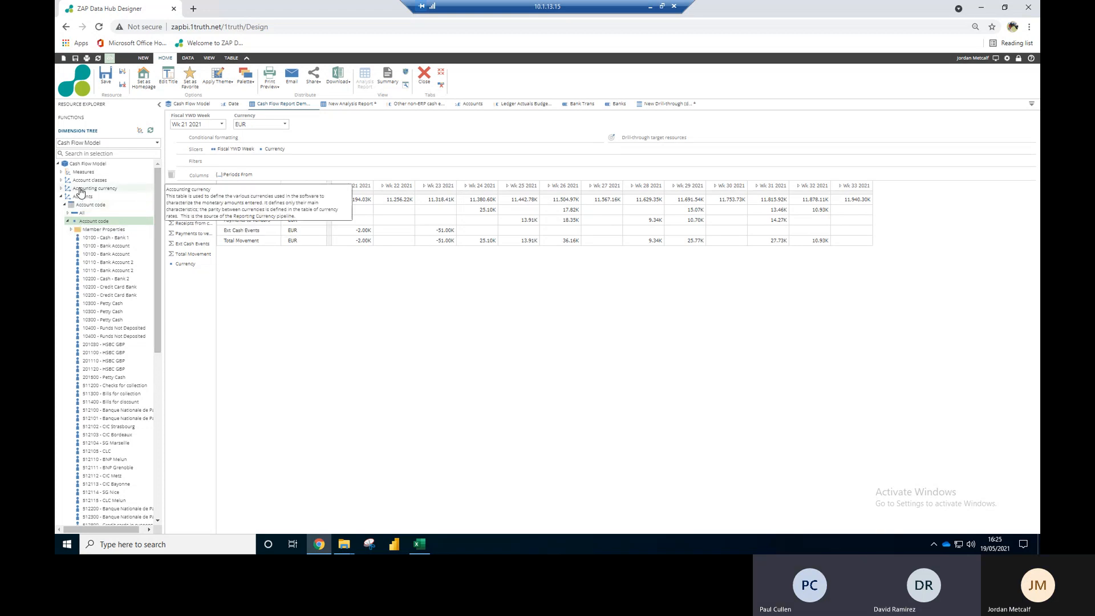
pyautogui.click(90, 155)
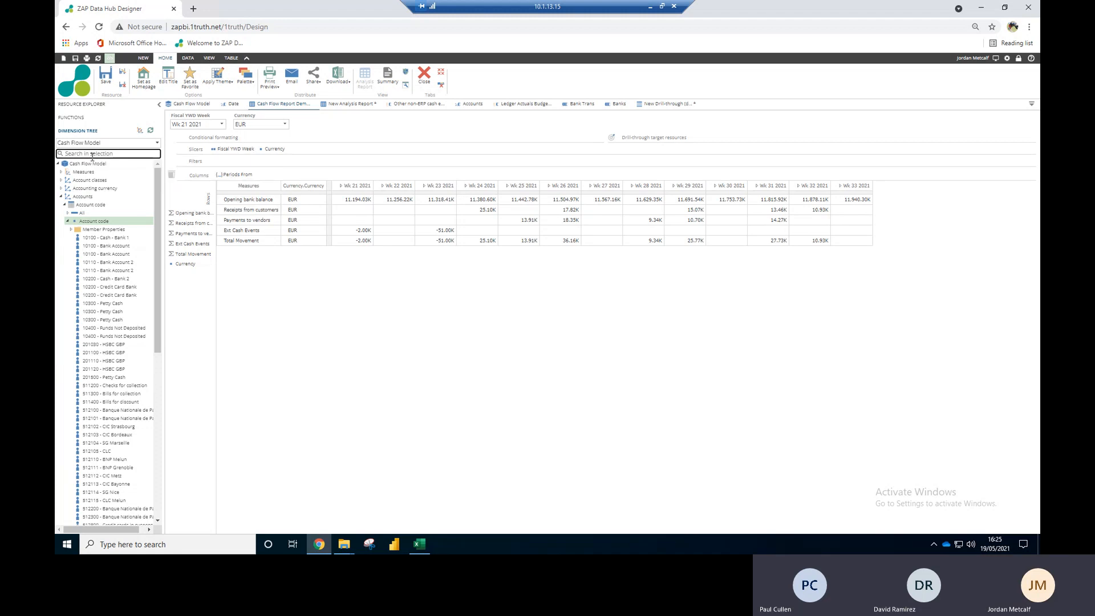
pyautogui.write('a')
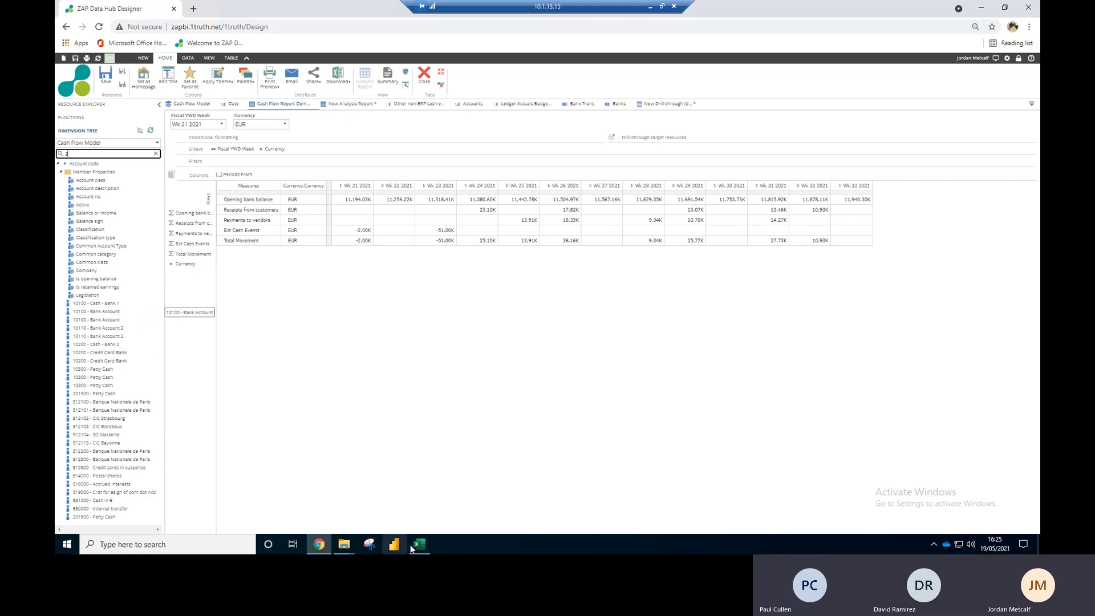
# Step: Switch to File Explorer and open the "Cash flow model new data" workbook from the Finance folder
pyautogui.moveTo(415, 546)
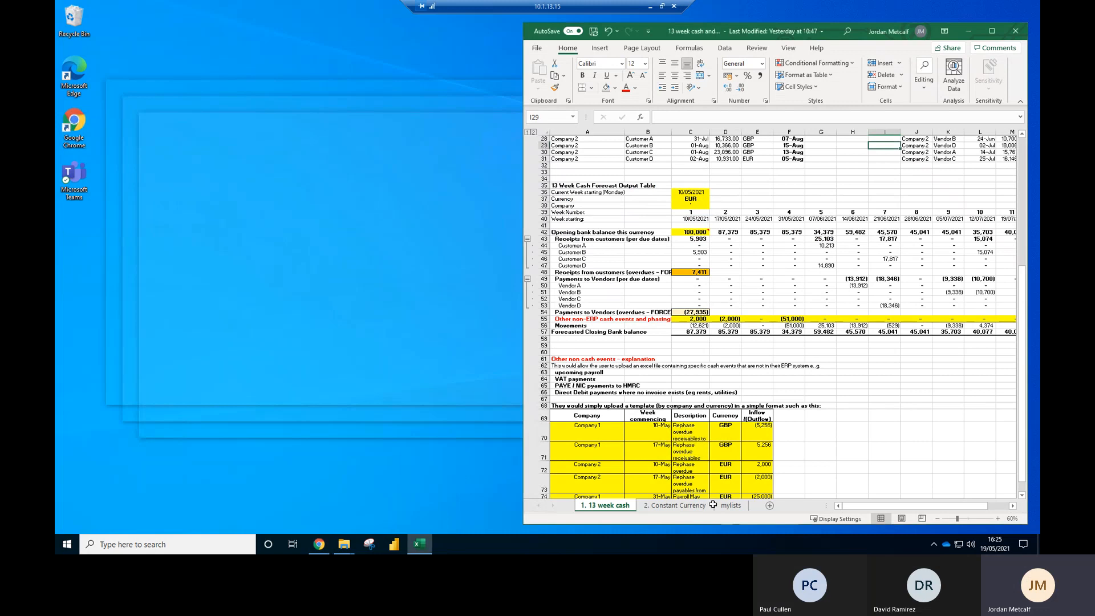
pyautogui.click(410, 505)
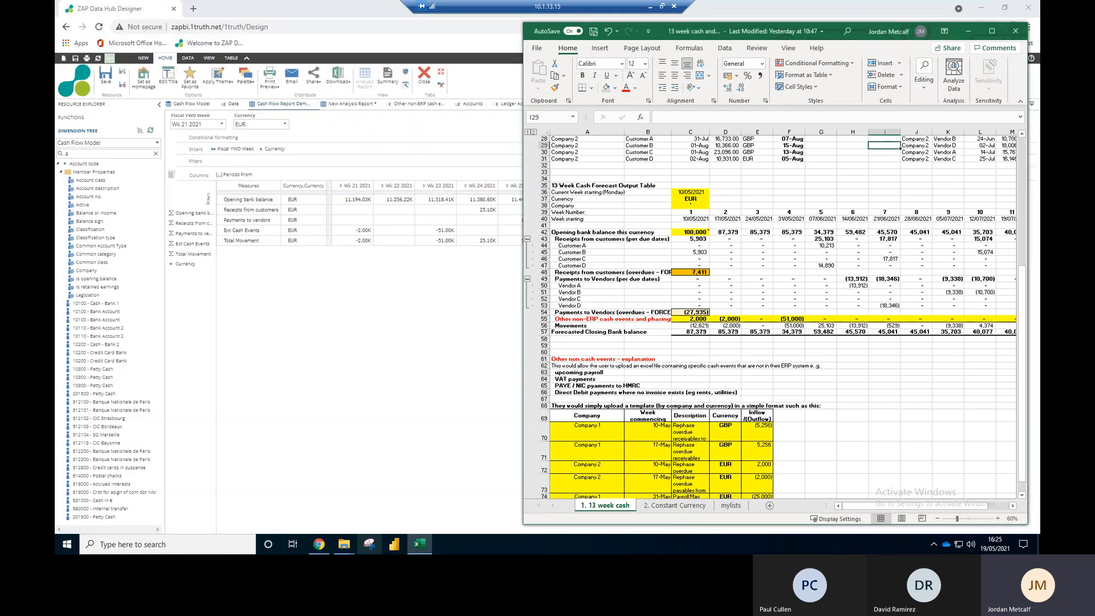
pyautogui.moveTo(343, 543)
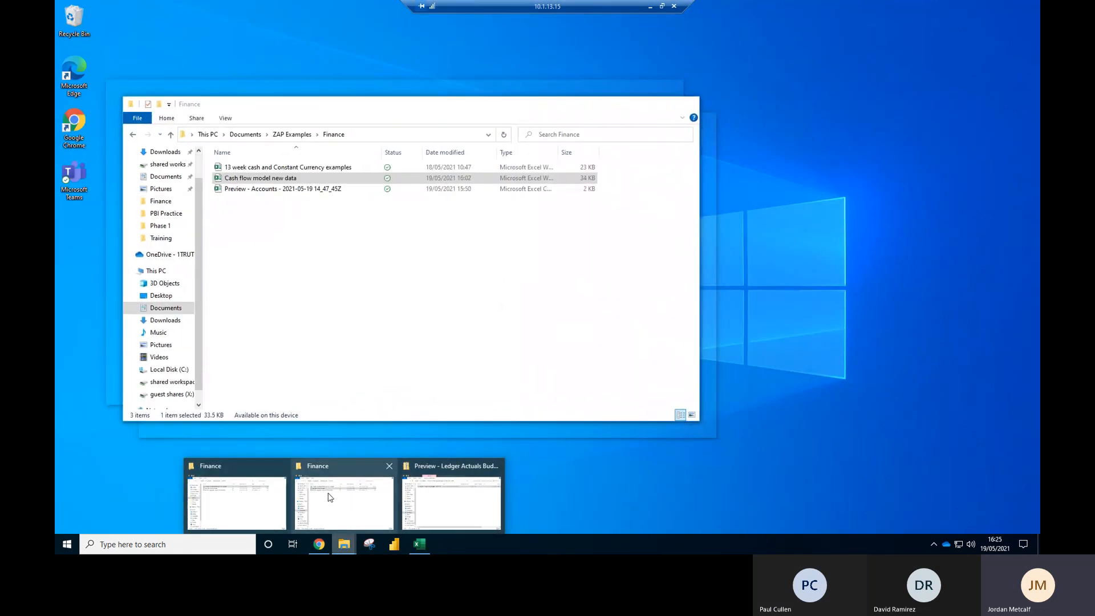
pyautogui.click(242, 495)
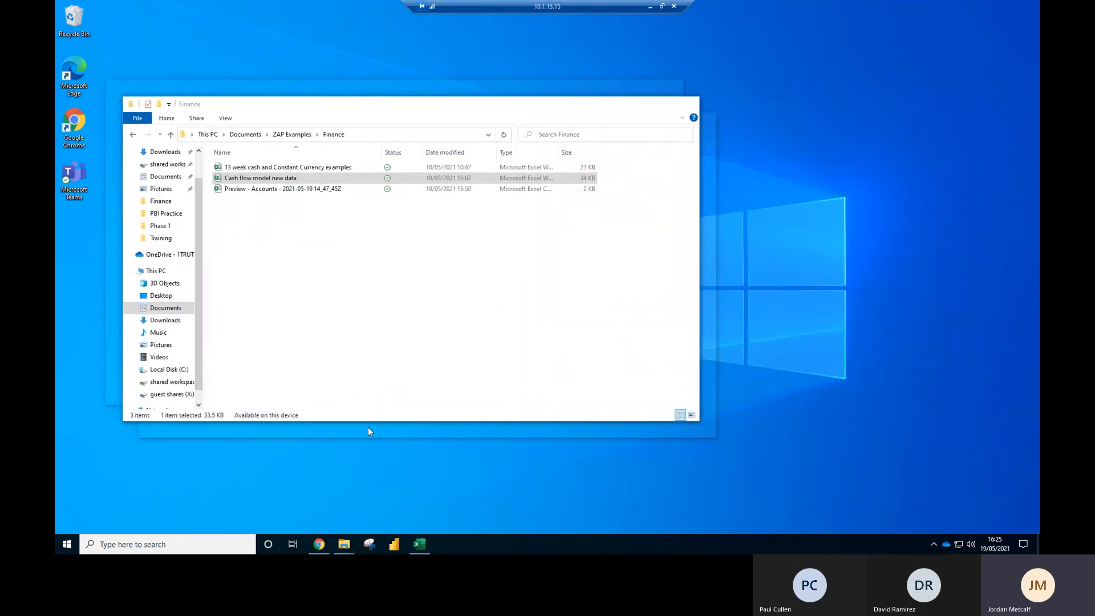
pyautogui.moveTo(335, 545)
pyautogui.click(313, 501)
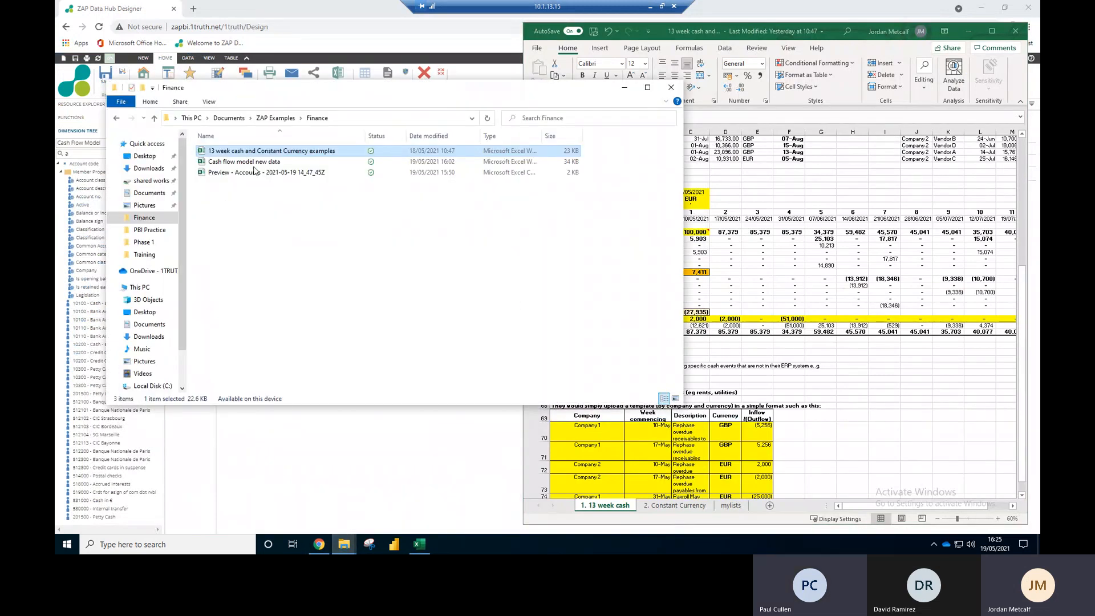
pyautogui.doubleClick(251, 162)
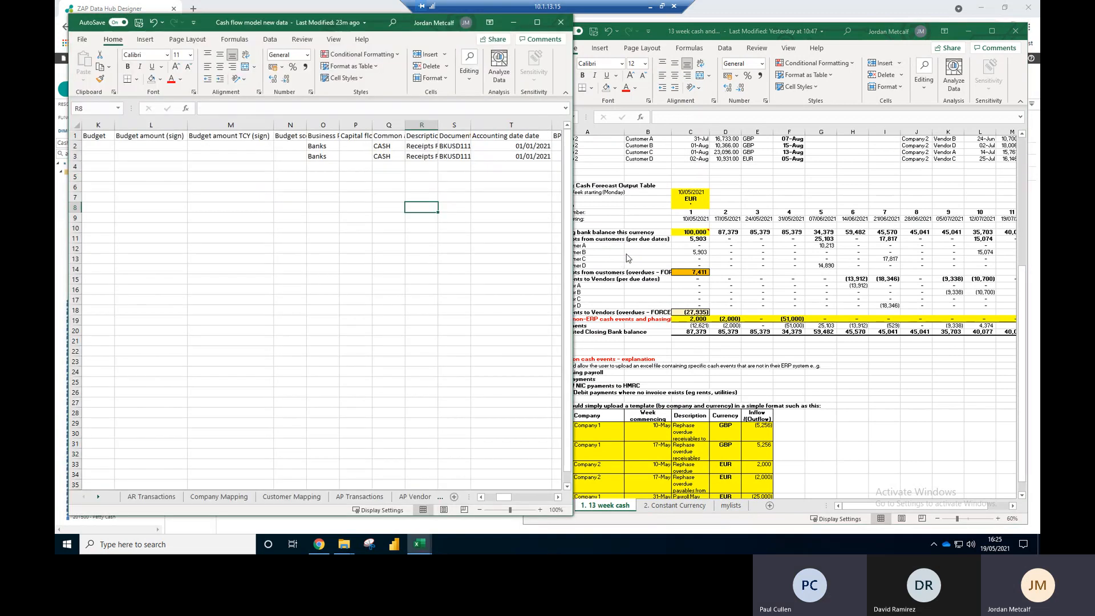
# Step: Examine the account keys and column headings on the Bank Trans sheet of the Cash flow model new data workbook
pyautogui.click(286, 236)
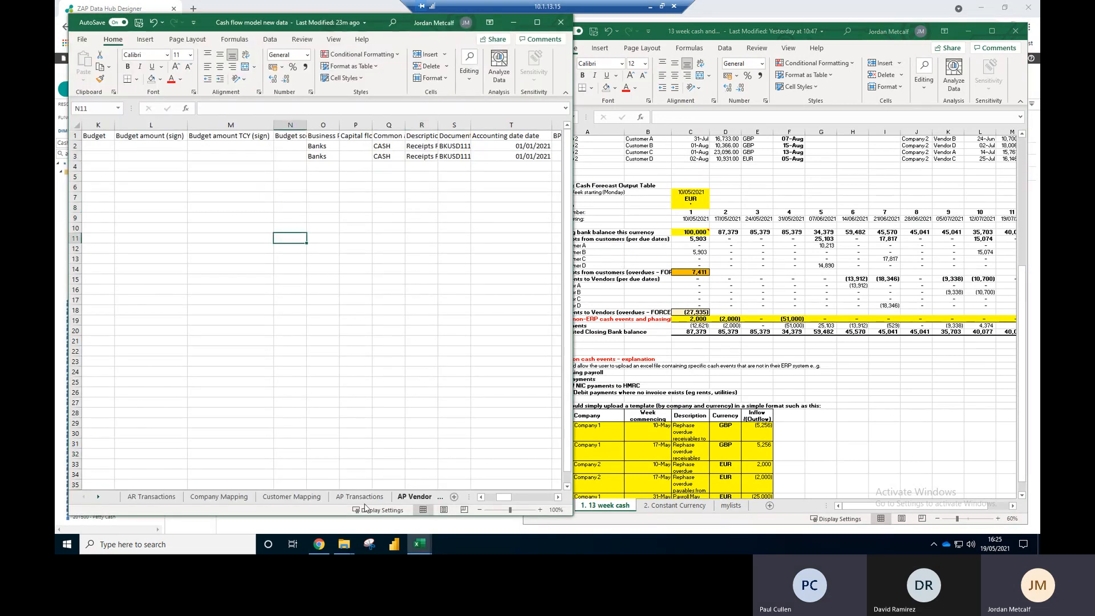
pyautogui.click(98, 496)
pyautogui.click(98, 496)
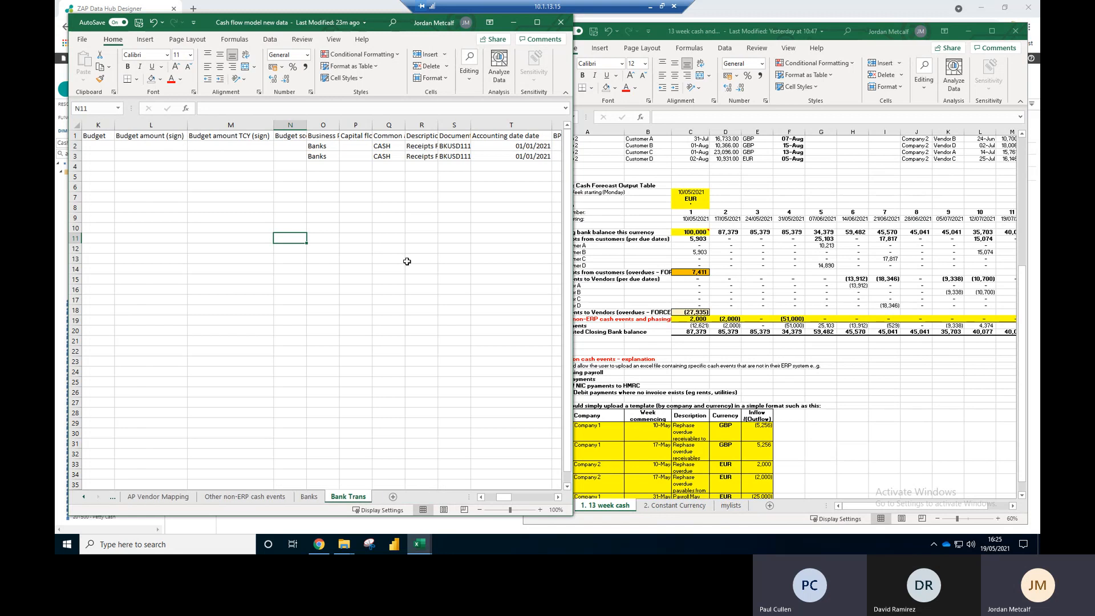
pyautogui.moveTo(422, 497); pyautogui.dragTo(419, 497)
pyautogui.click(188, 187)
pyautogui.click(157, 155)
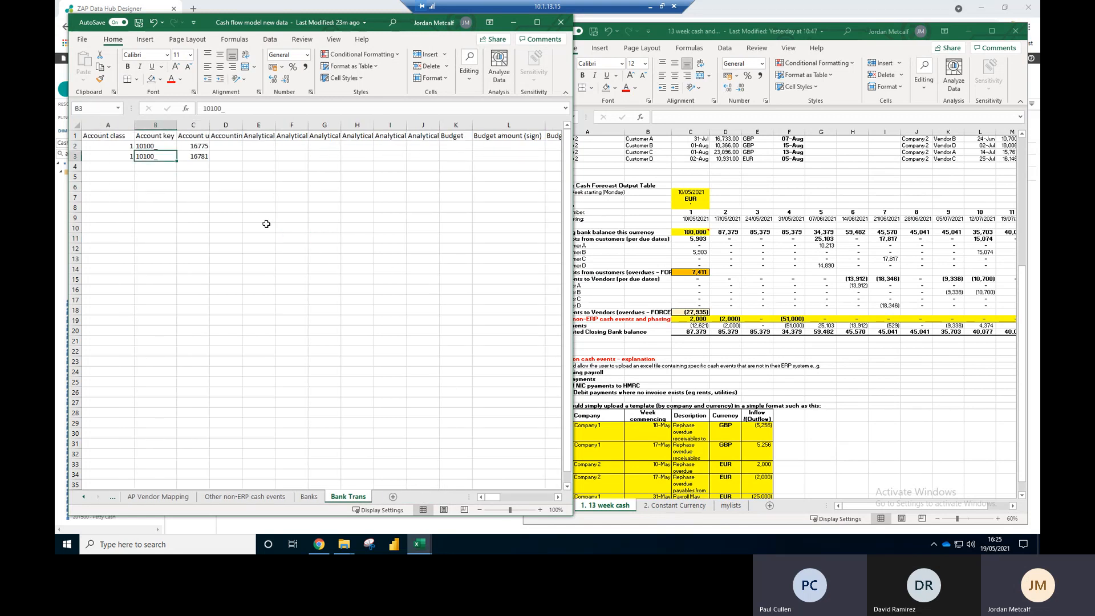
pyautogui.press('Up')
pyautogui.press('Up')
pyautogui.press('Right')
pyautogui.press('Right')
pyautogui.press('Right')
pyautogui.press('Right')
pyautogui.press('Right')
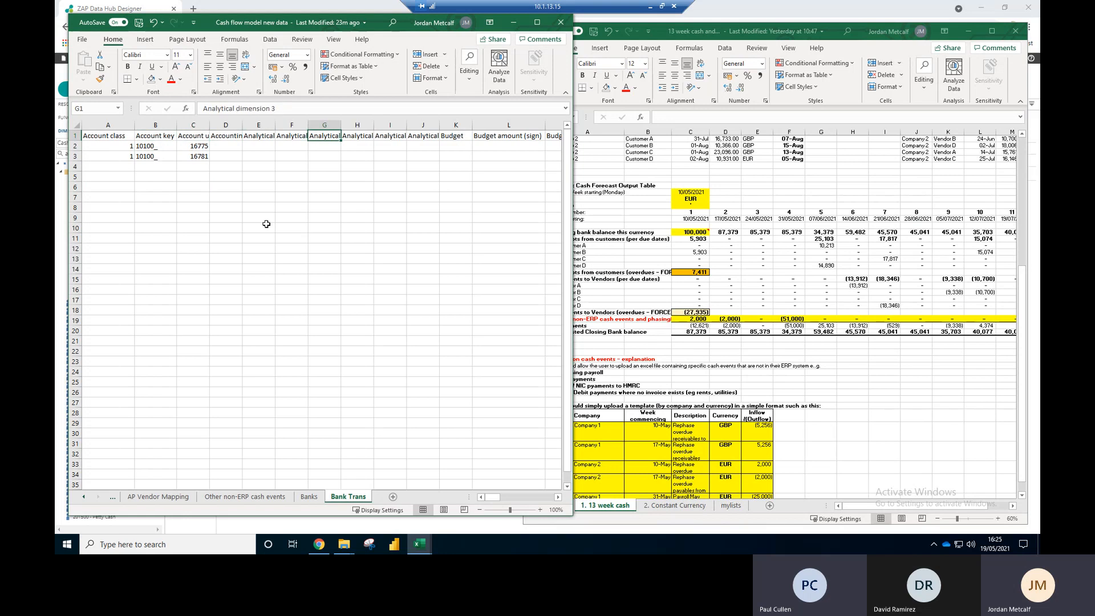
# Step: Check the Account PK and Account label entries of the two bank accounts on the Banks sheet
pyautogui.click(305, 498)
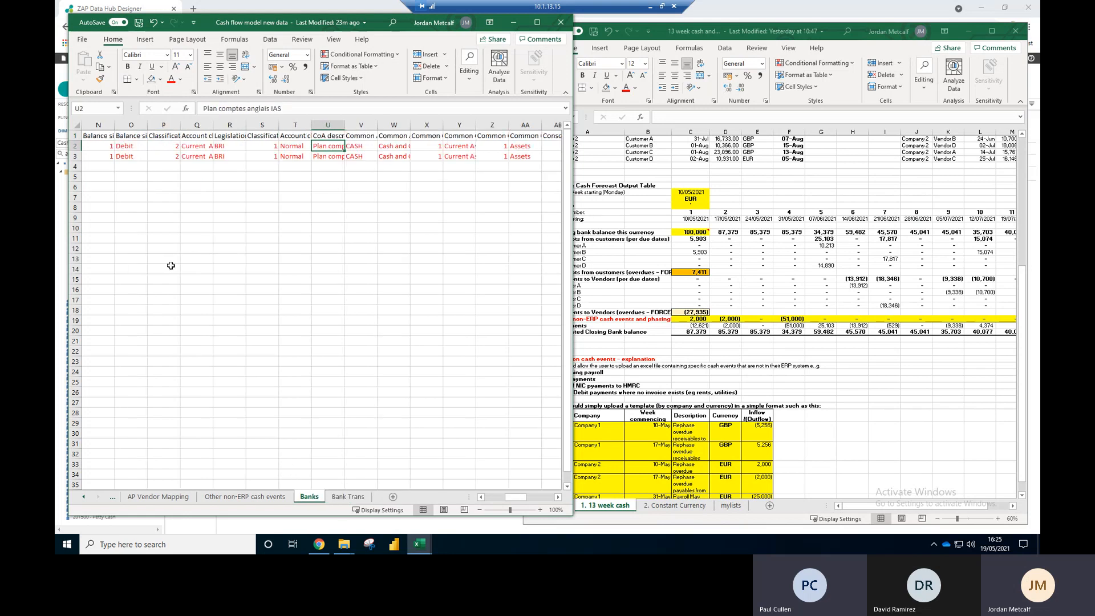
pyautogui.click(167, 197)
pyautogui.press('Left')
pyautogui.press('Left')
pyautogui.press('Left')
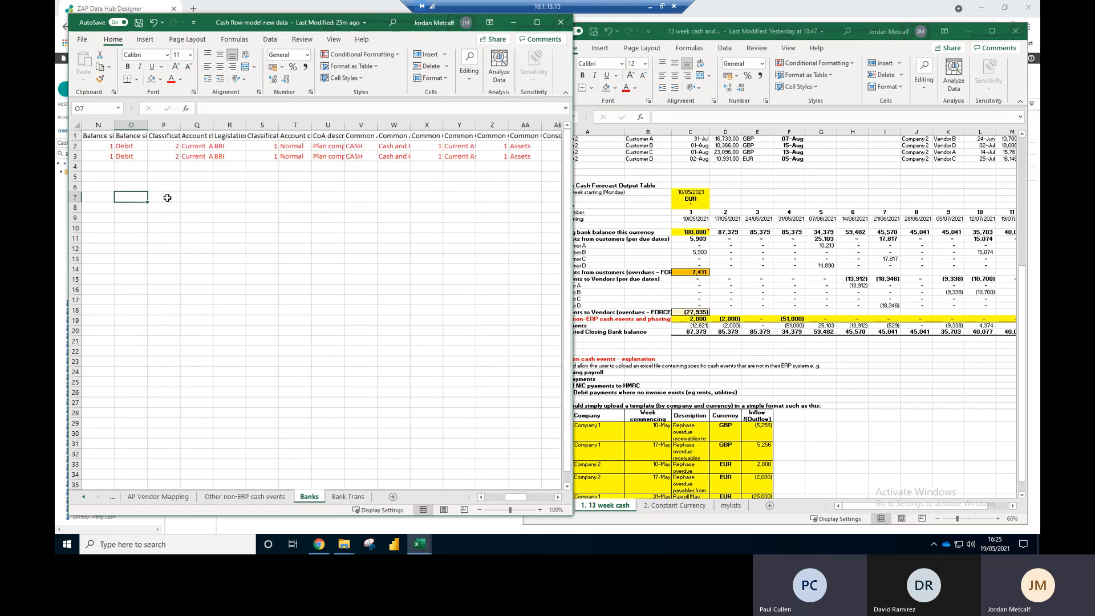
pyautogui.press('Home')
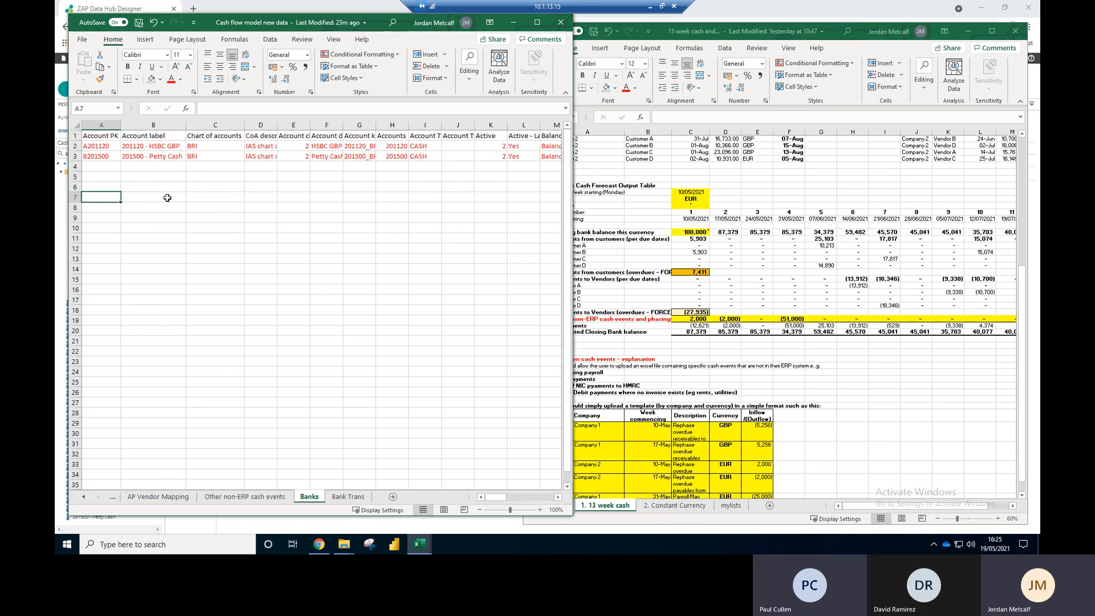
pyautogui.press('Up')
pyautogui.press('Up')
pyautogui.press('Up')
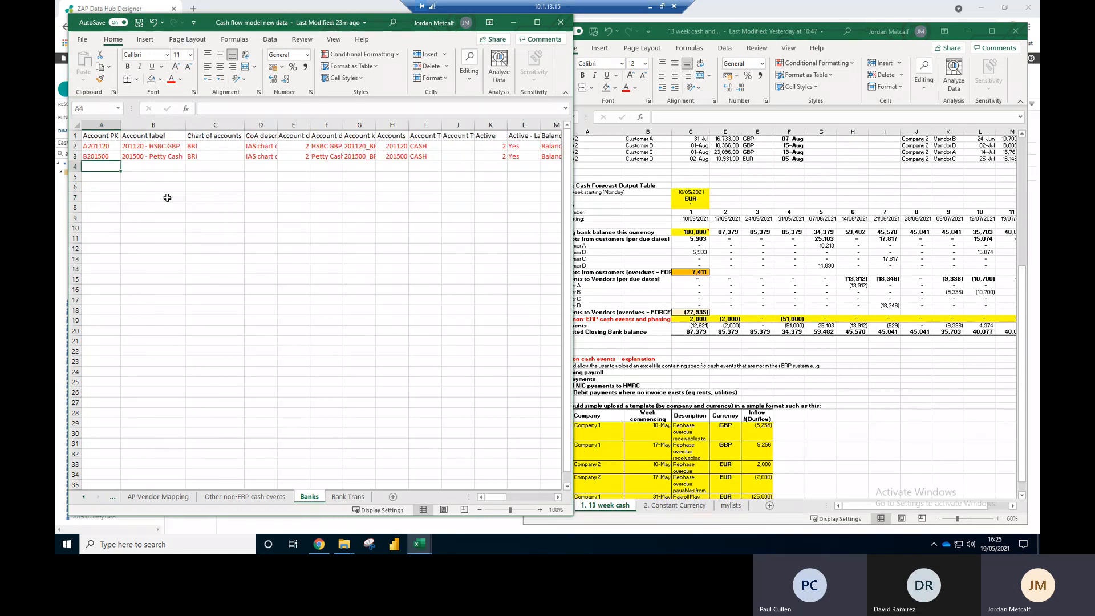
pyautogui.click(106, 147)
pyautogui.click(110, 158)
pyautogui.click(112, 147)
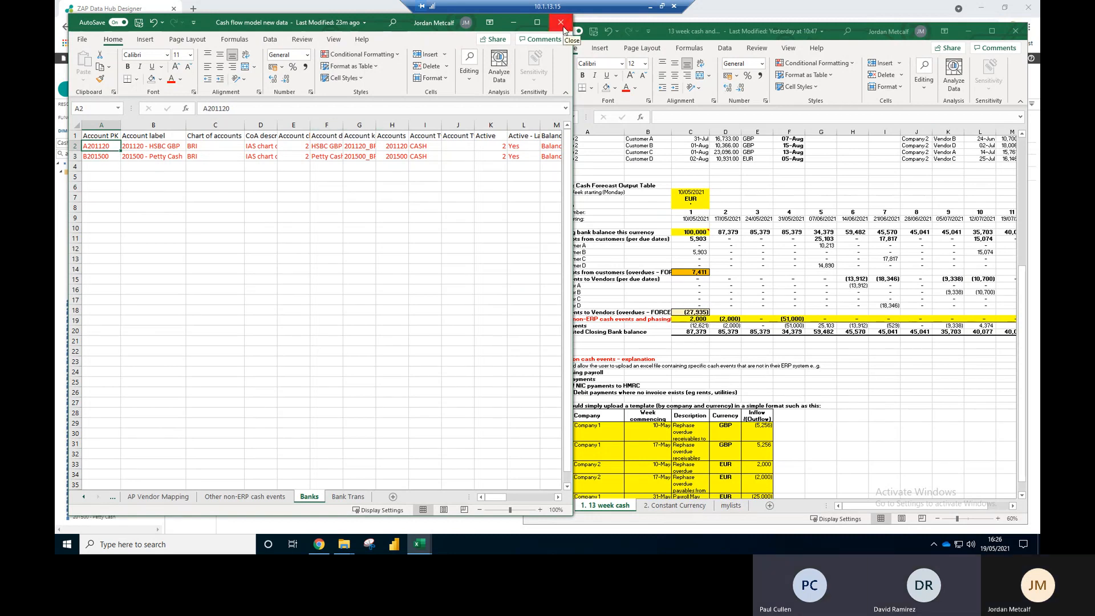
# Step: Minimize the workbook, switch back to ZAP Data Hub Designer and clear the dimension tree search
pyautogui.click(514, 22)
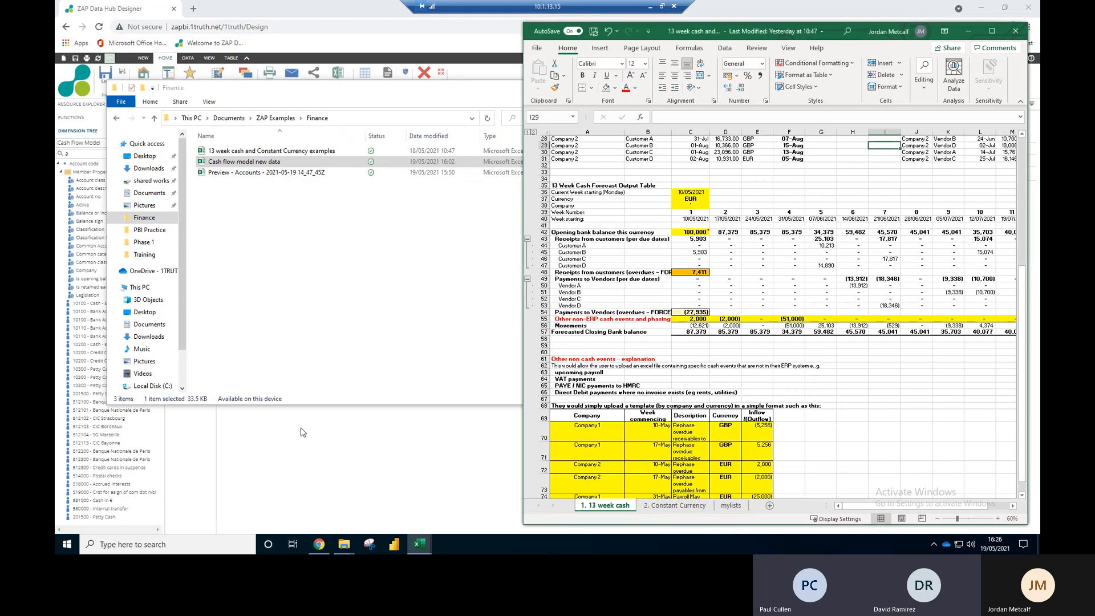
pyautogui.click(296, 456)
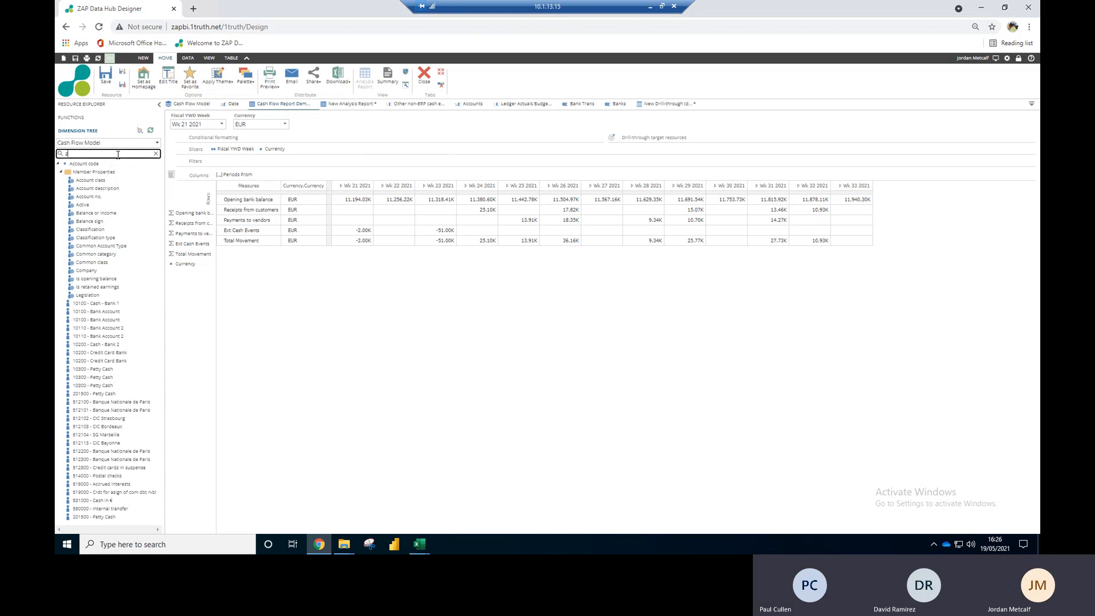
pyautogui.click(155, 155)
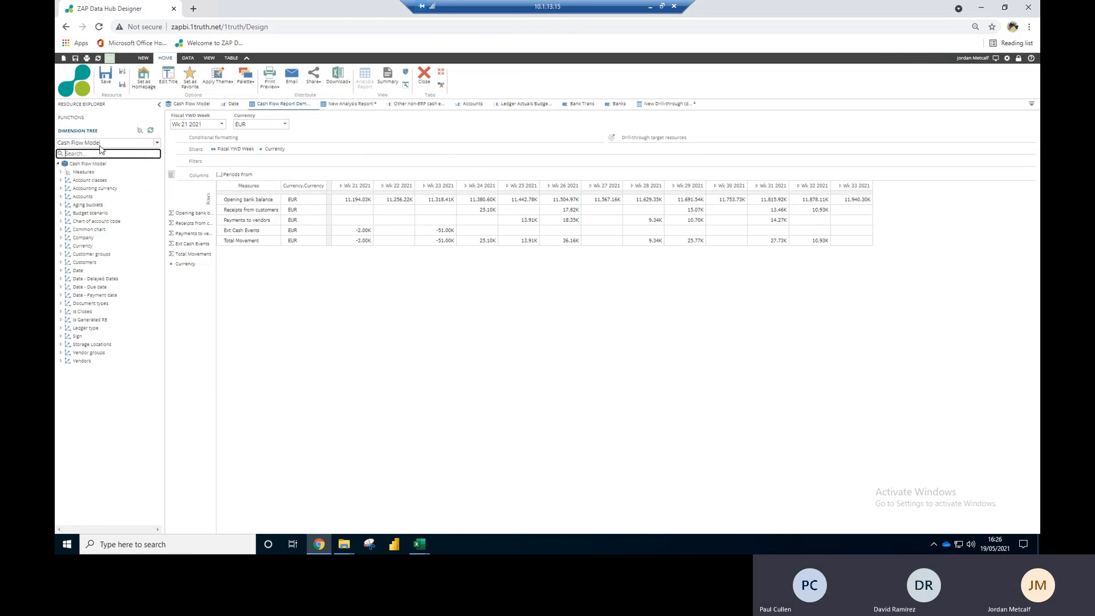
# Step: Create a new analysis report connected to the Cash Flow Model cube on the Default Model Server
pyautogui.click(339, 105)
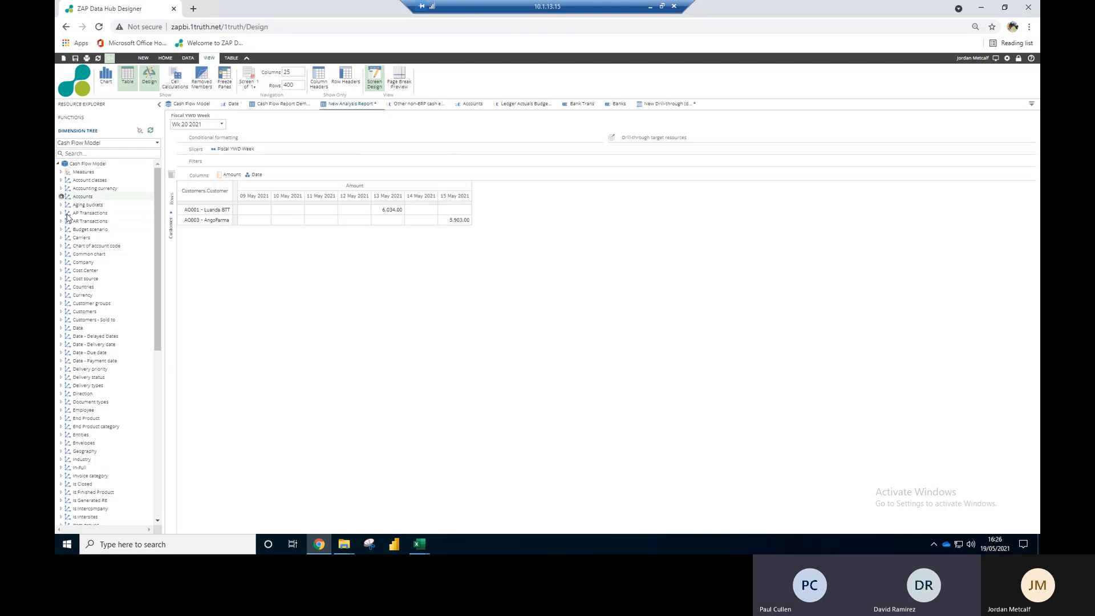
pyautogui.click(61, 196)
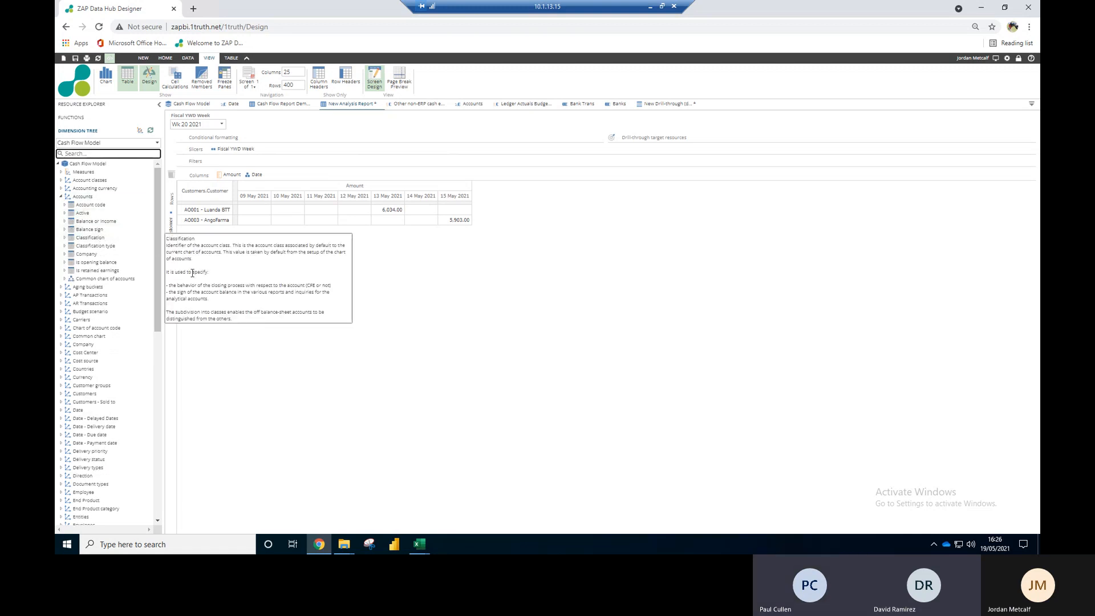
pyautogui.click(143, 59)
pyautogui.click(106, 83)
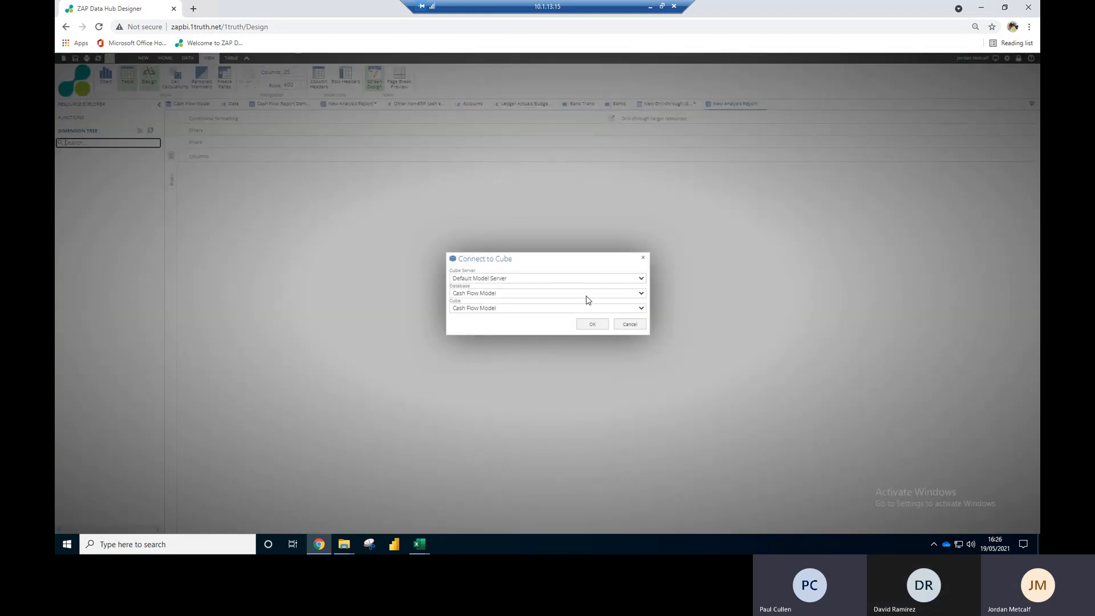
pyautogui.click(587, 324)
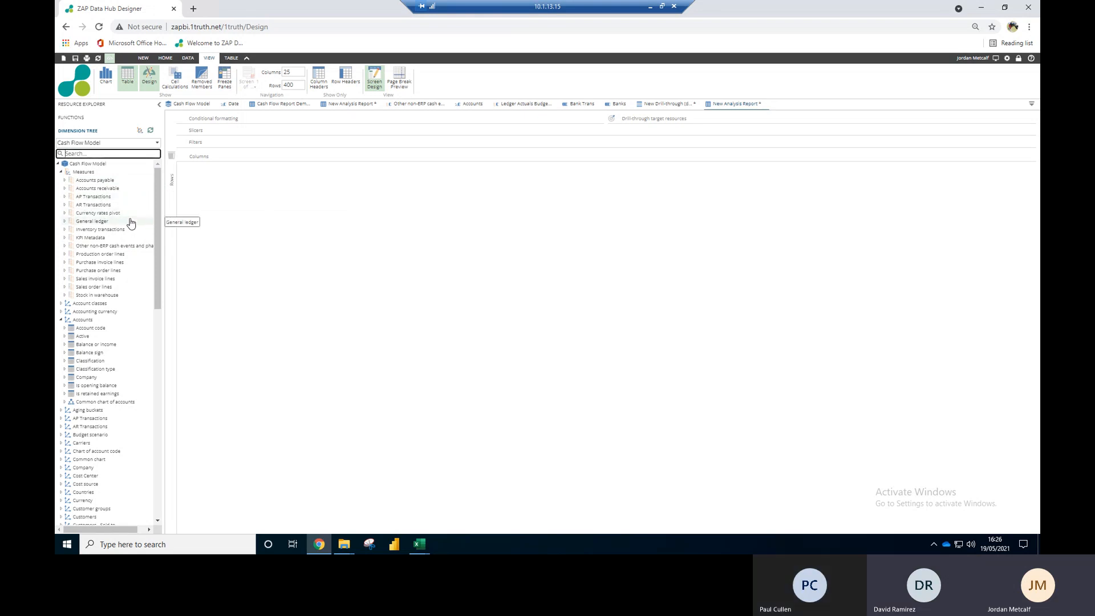
# Step: Add the General ledger's Actual amount measure to the report columns and collapse the Measures branch of the dimension tree
pyautogui.click(64, 220)
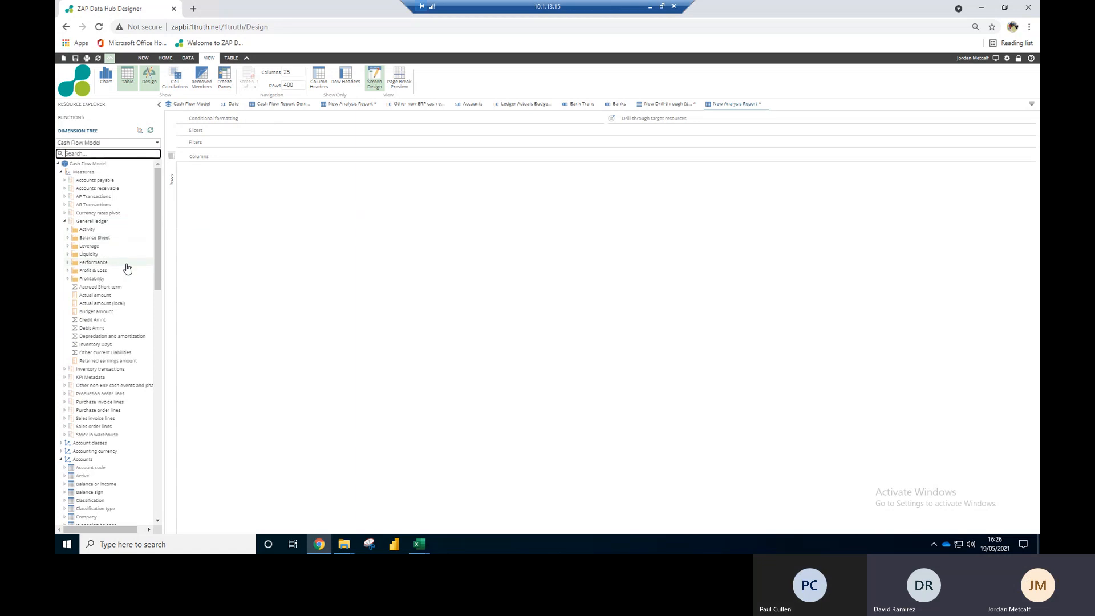
pyautogui.moveTo(107, 297); pyautogui.dragTo(213, 162)
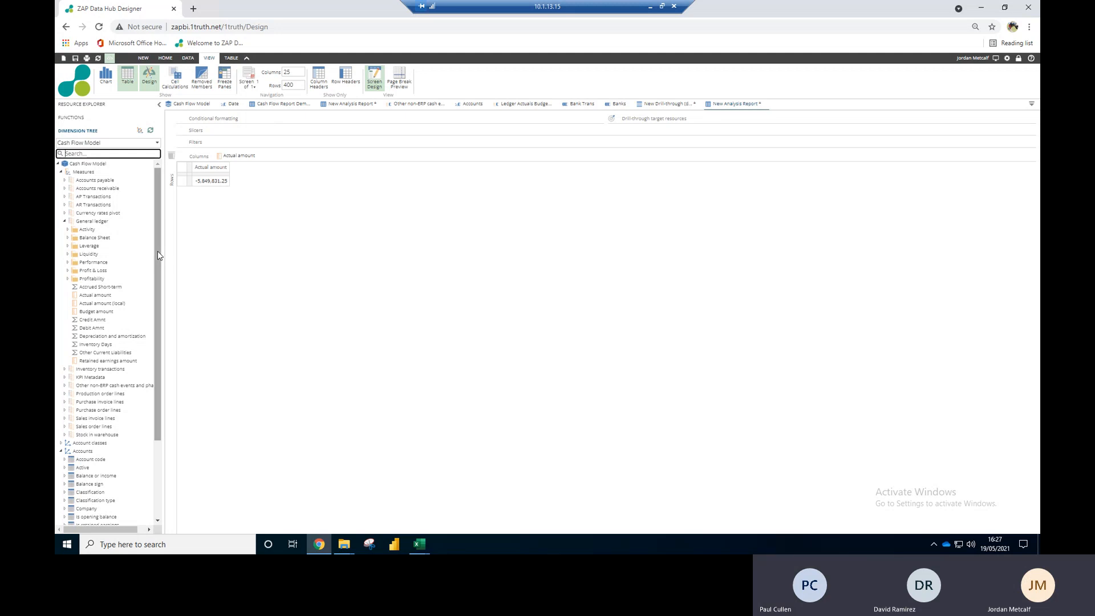
pyautogui.click(65, 221)
pyautogui.click(61, 173)
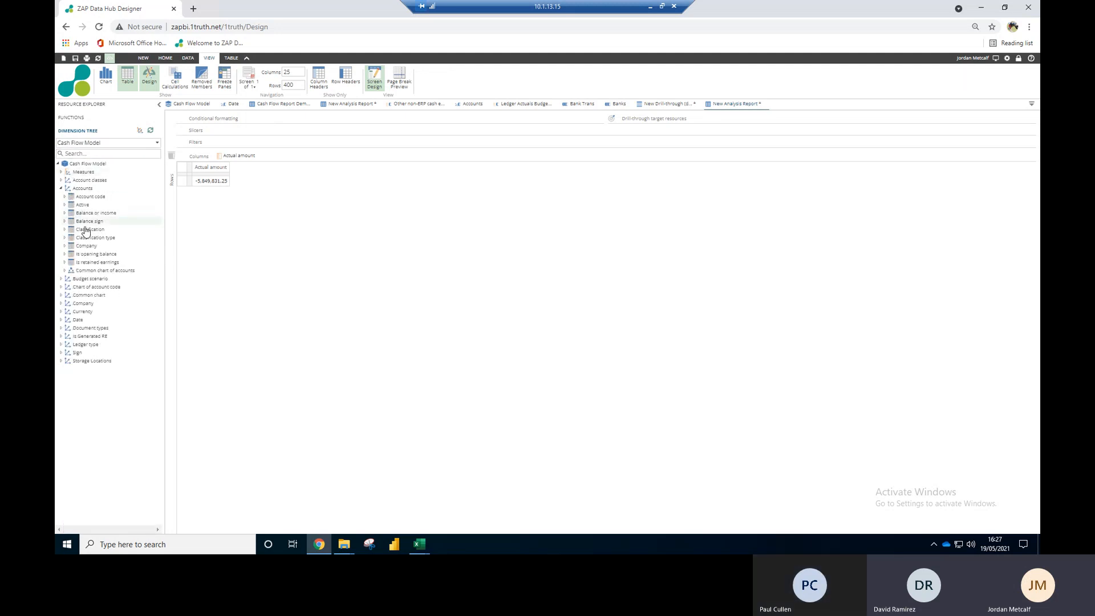
# Step: Place the Fiscal YWD Year level of the Date.Fiscal YWD hierarchy on the report rows
pyautogui.click(61, 319)
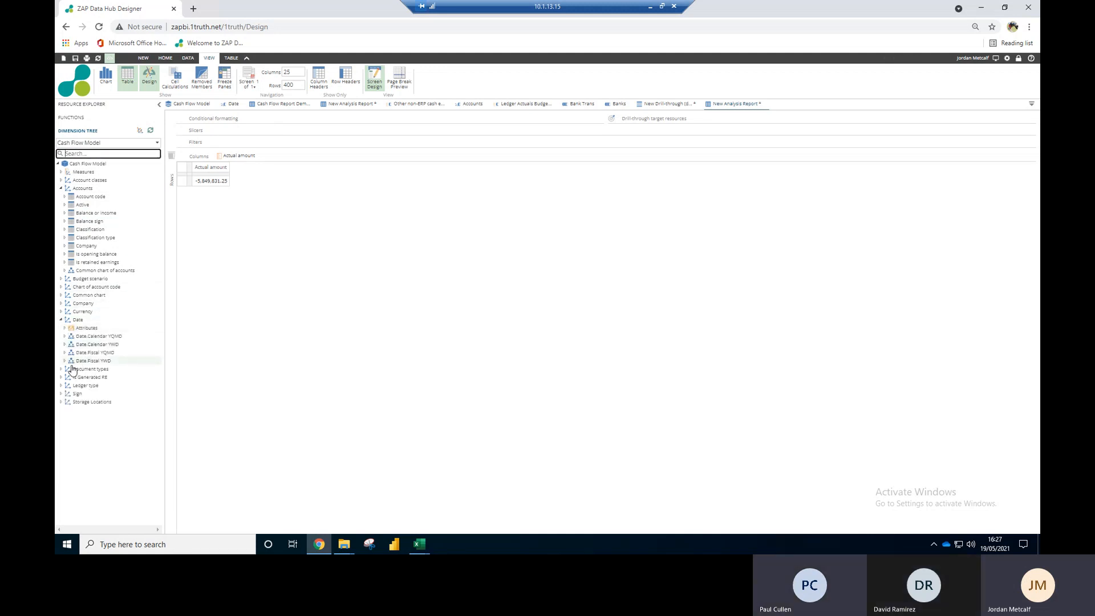
pyautogui.click(65, 361)
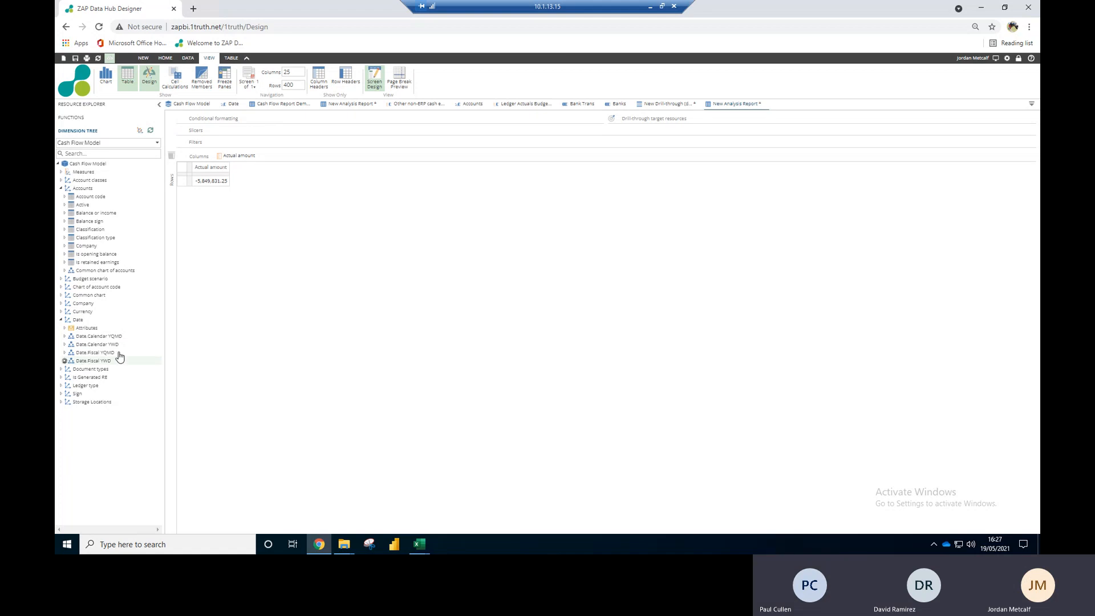
pyautogui.click(86, 404)
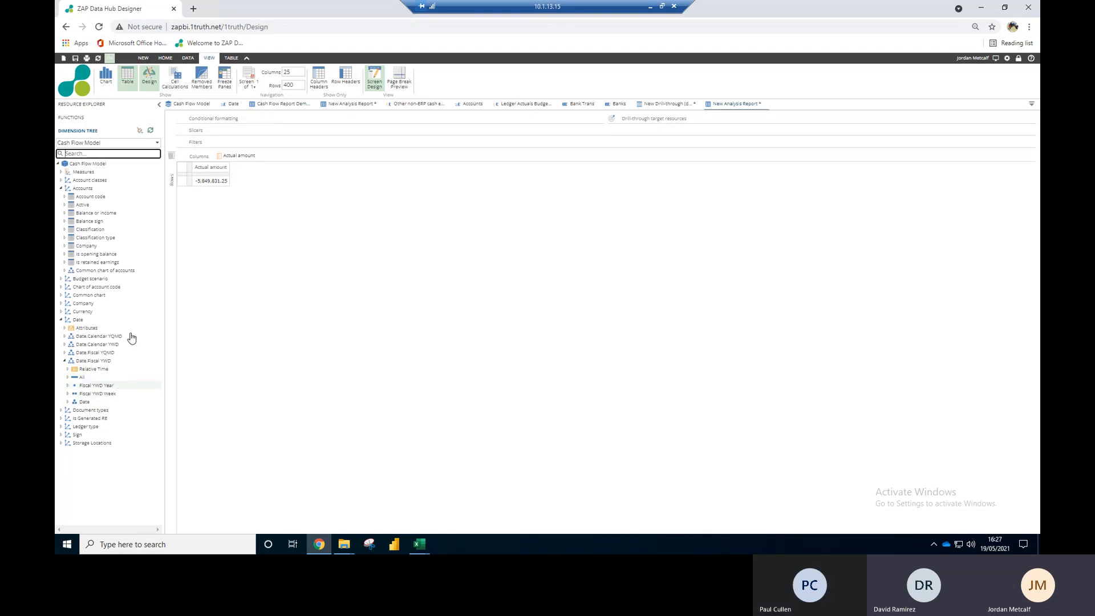
pyautogui.moveTo(118, 381); pyautogui.dragTo(267, 155)
pyautogui.moveTo(170, 214); pyautogui.dragTo(171, 212)
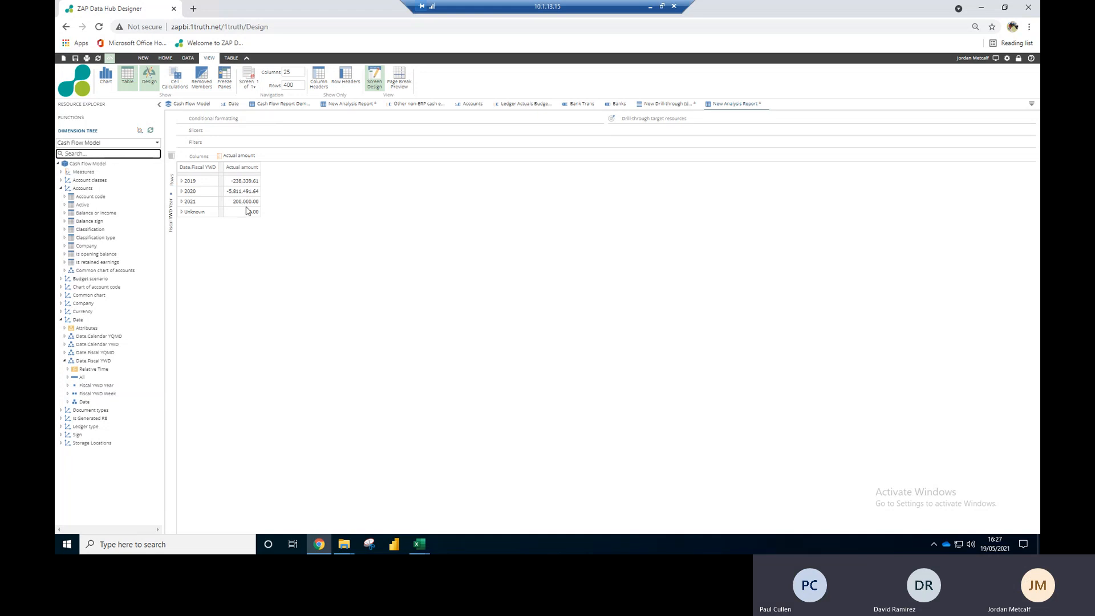
# Step: Expand 2021 down to Wk 1 2021 and drill through on the Actual amount for 01 Jan 2021
pyautogui.click(181, 202)
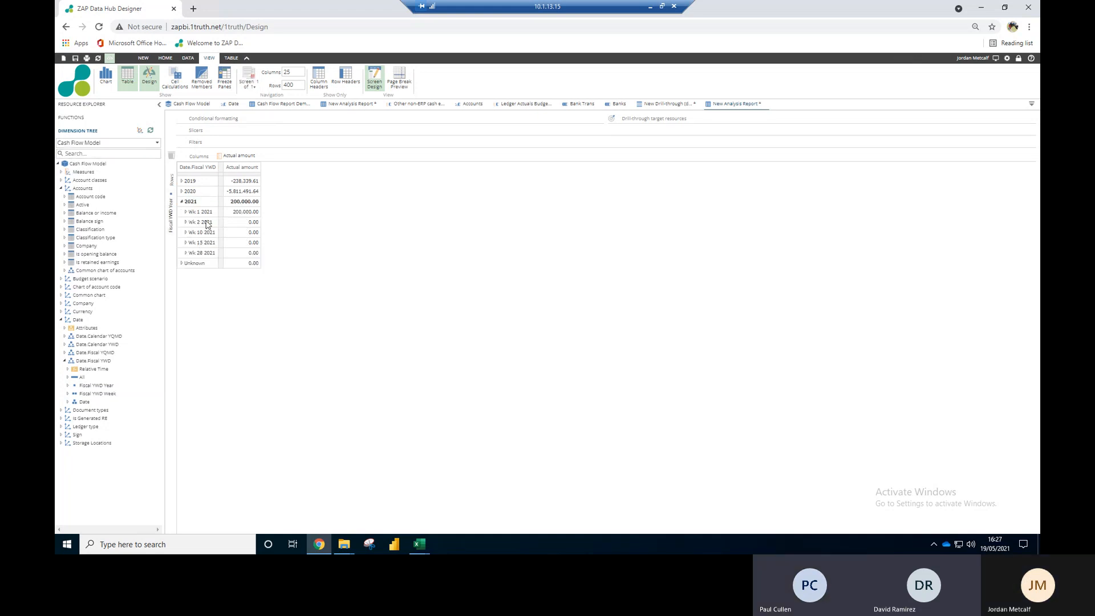
pyautogui.click(185, 212)
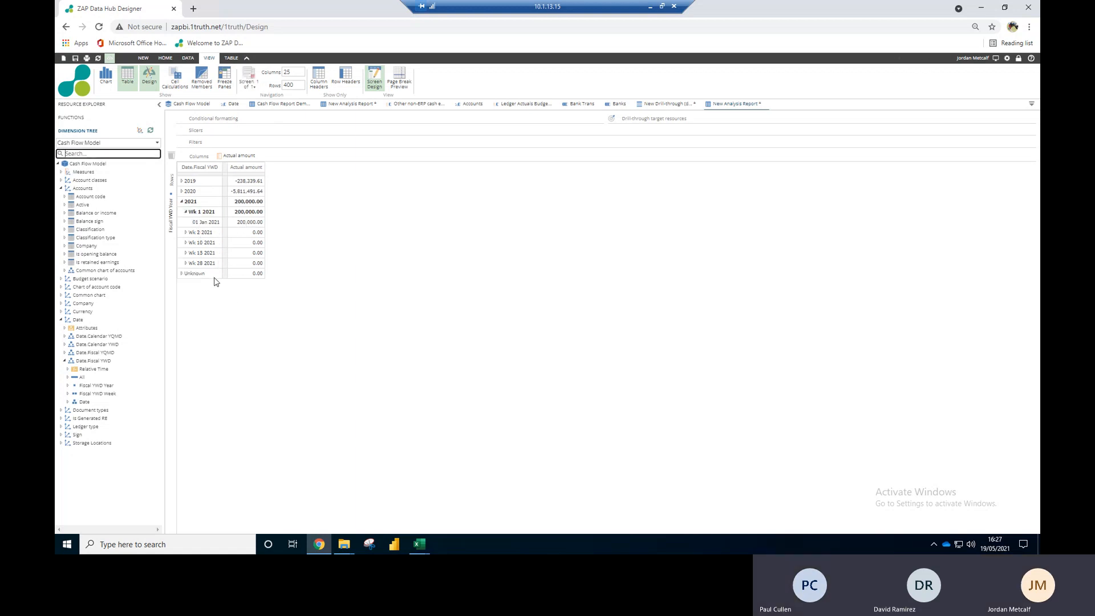
pyautogui.click(239, 223)
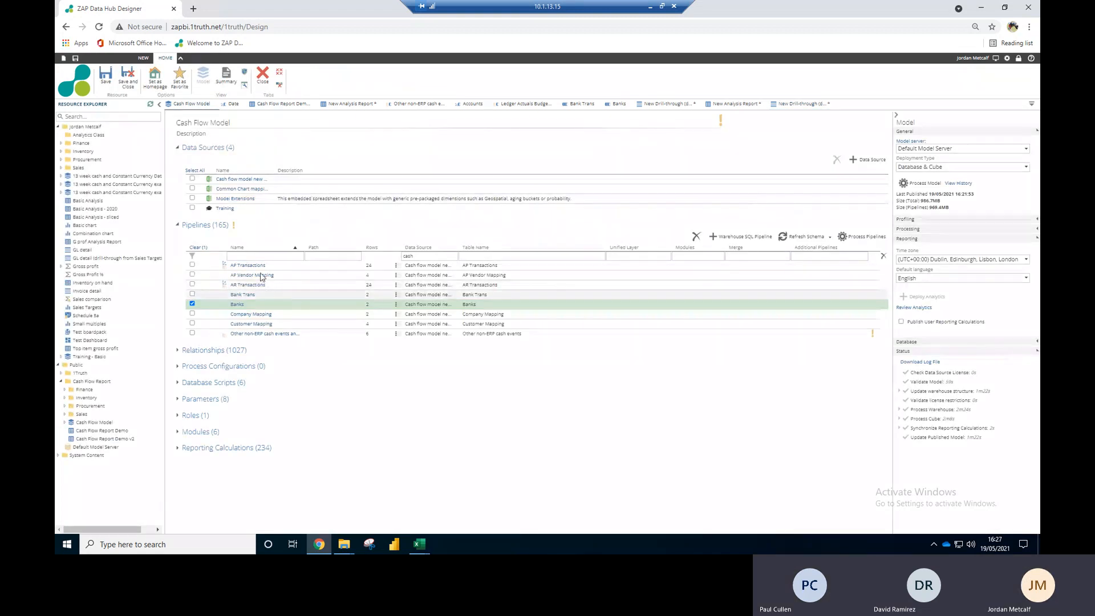
# Step: Clear the Data Source filter on the Cash Flow Model's pipelines and filter the pipeline names by "acc"
pyautogui.doubleClick(432, 256)
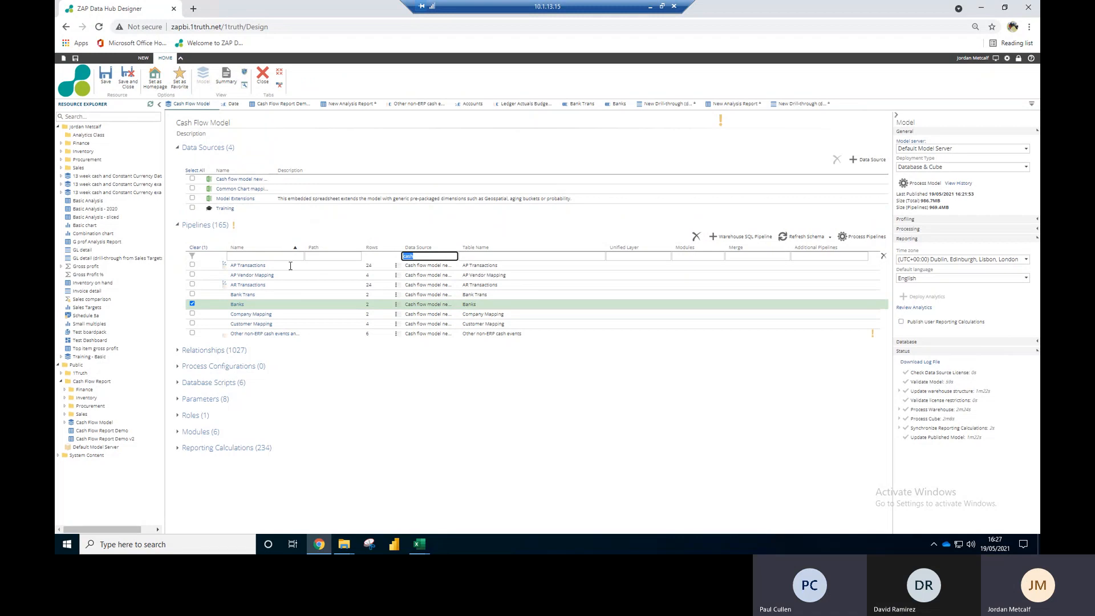
pyautogui.press('BackSpace')
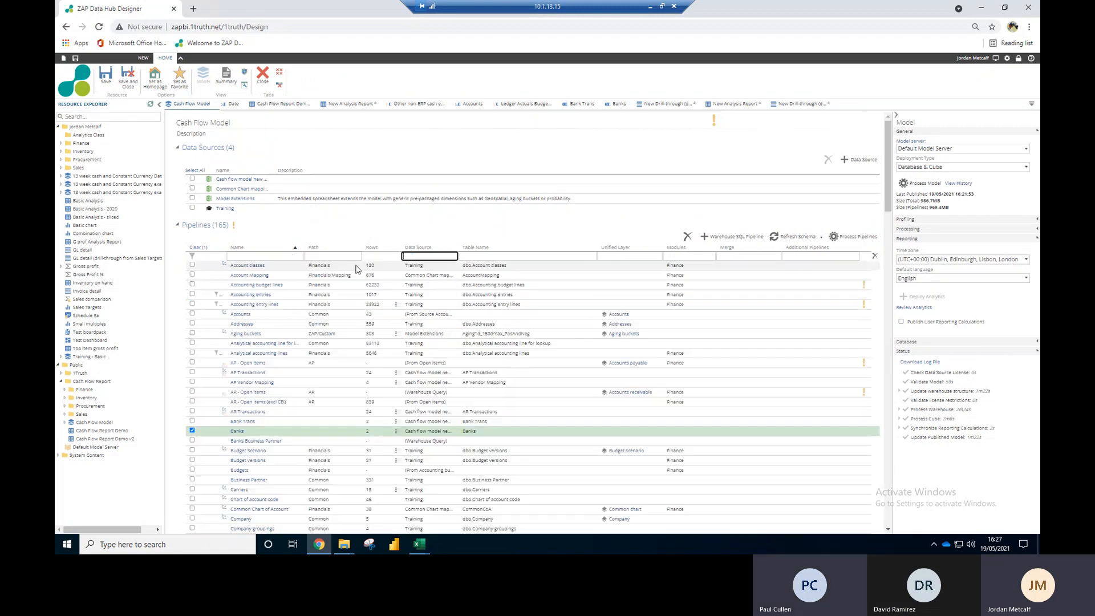
pyautogui.click(239, 255)
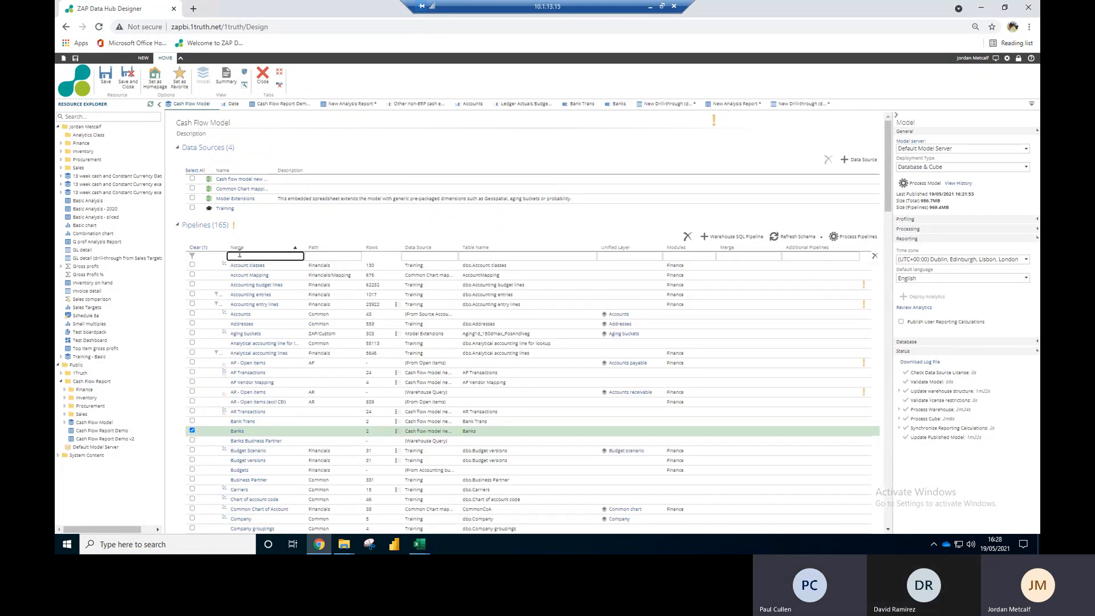
pyautogui.write('pk')
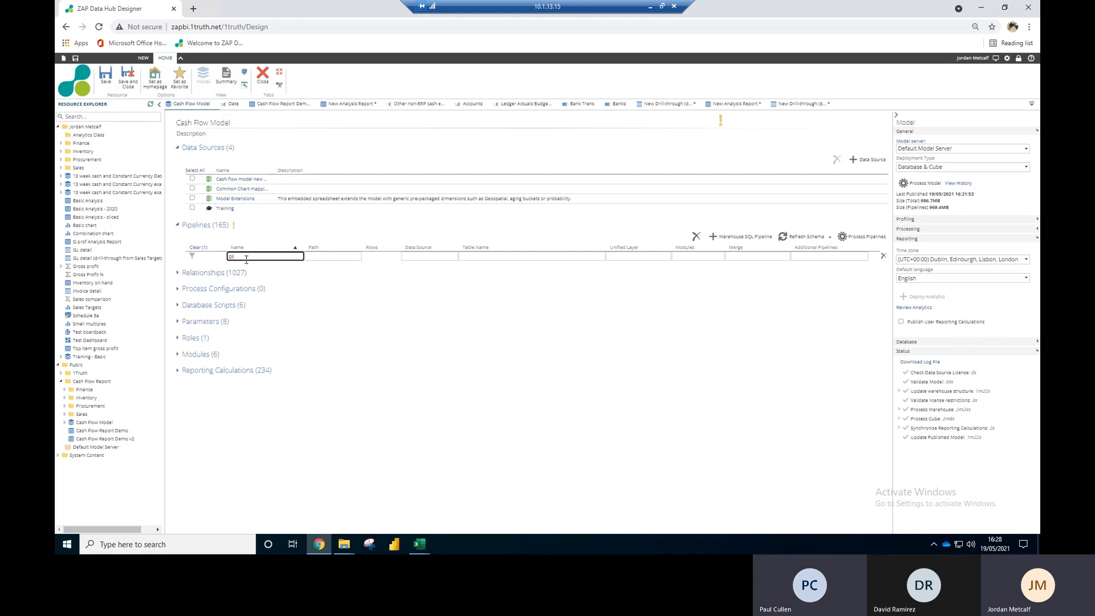
pyautogui.write('acc')
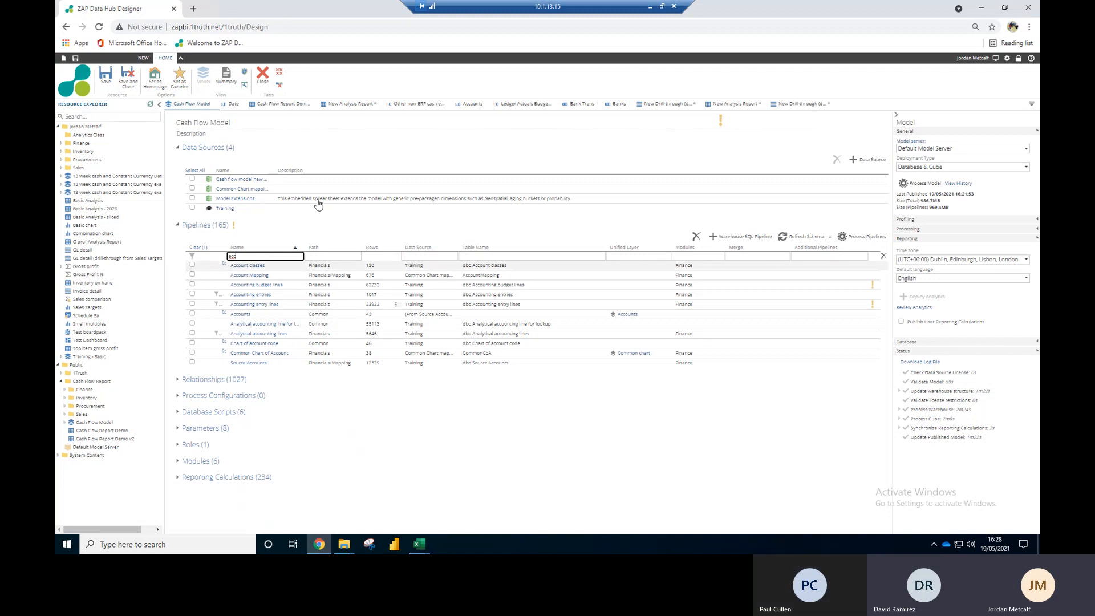
# Step: Add a new relationship to the Ledger Actuals Budget pipeline with Date as its related pipeline
pyautogui.click(530, 107)
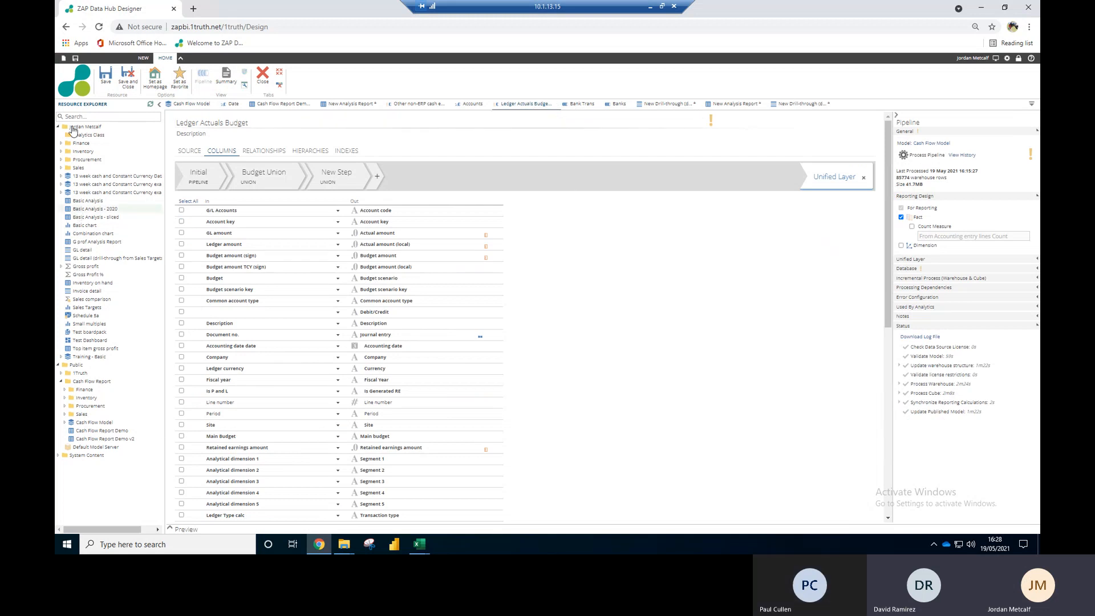
pyautogui.click(270, 152)
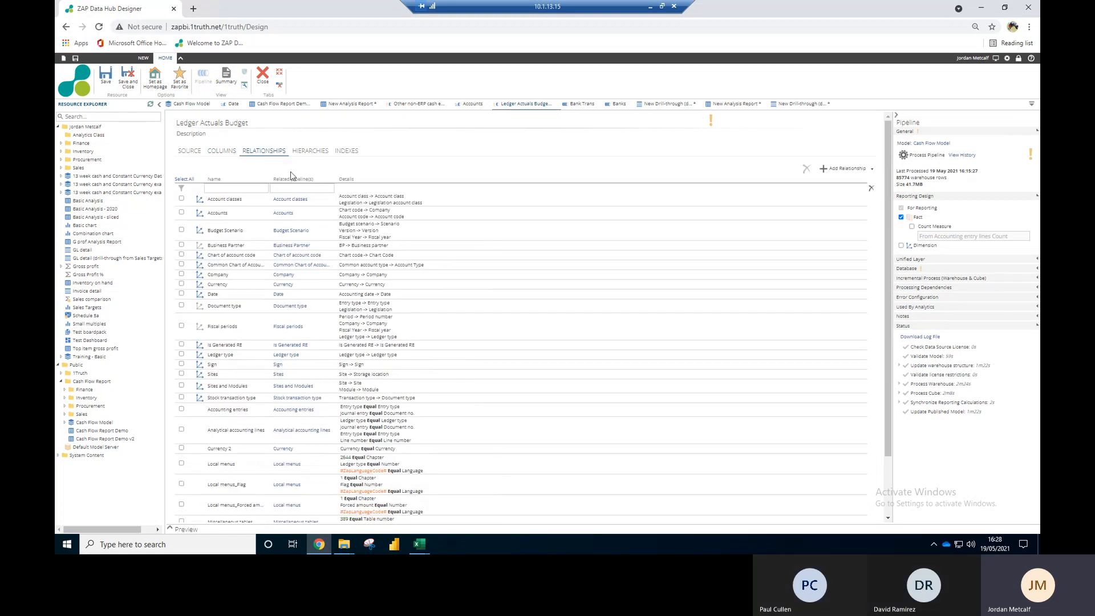
pyautogui.click(826, 169)
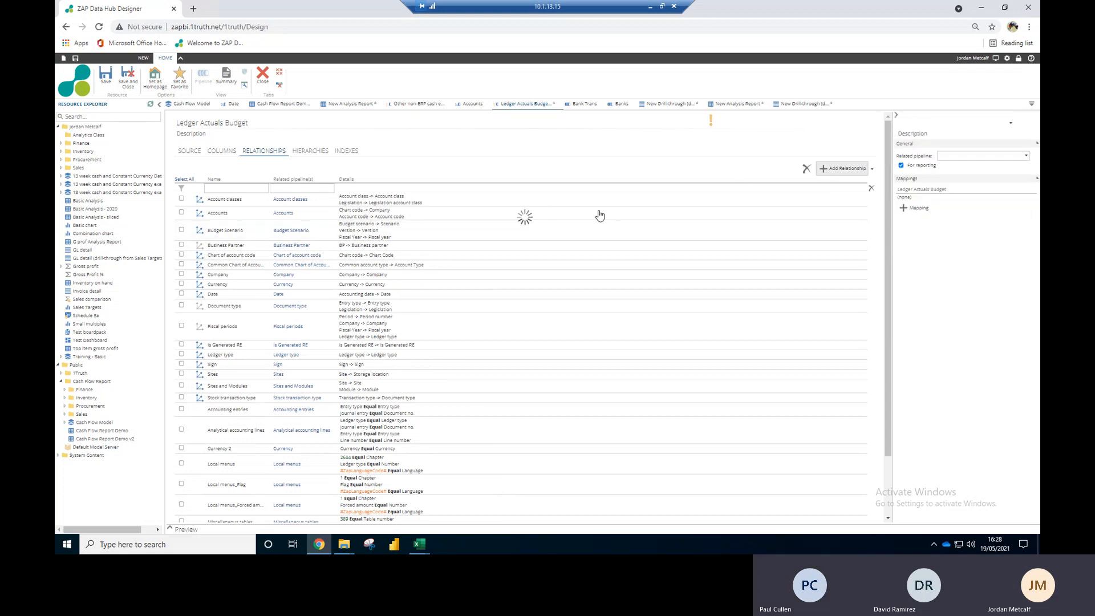
pyautogui.click(1025, 156)
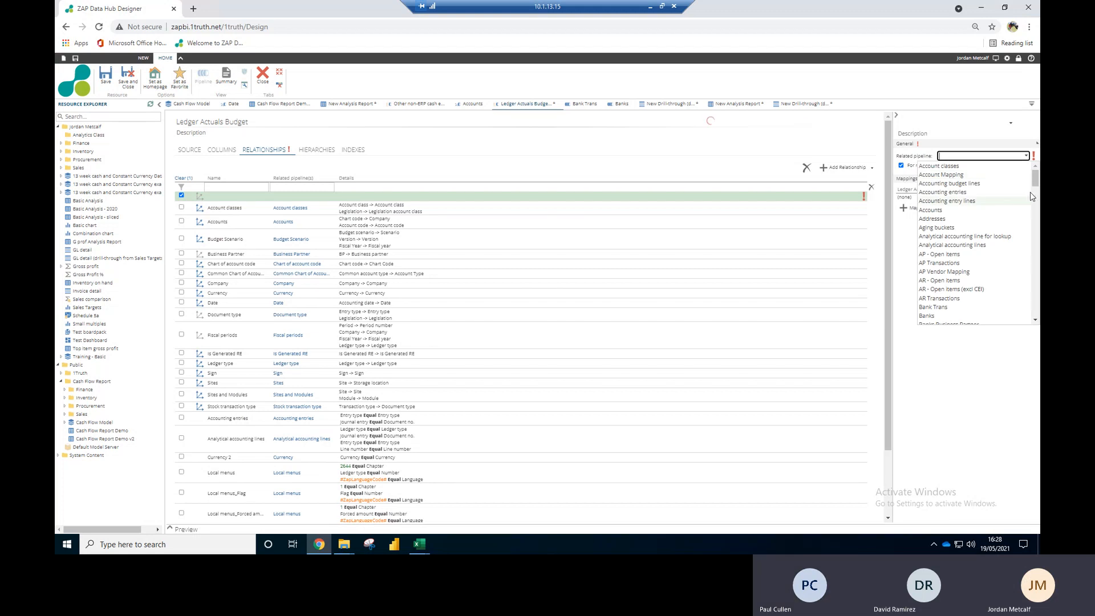
pyautogui.scroll(-3, 1035, 206)
pyautogui.scroll(-2, 1034, 211)
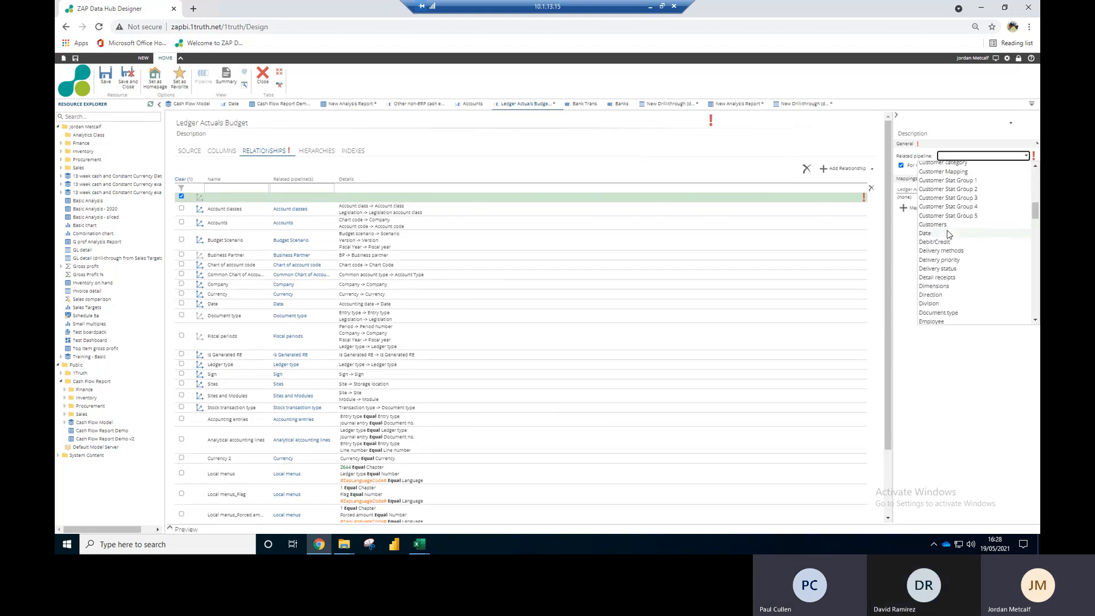
pyautogui.click(948, 234)
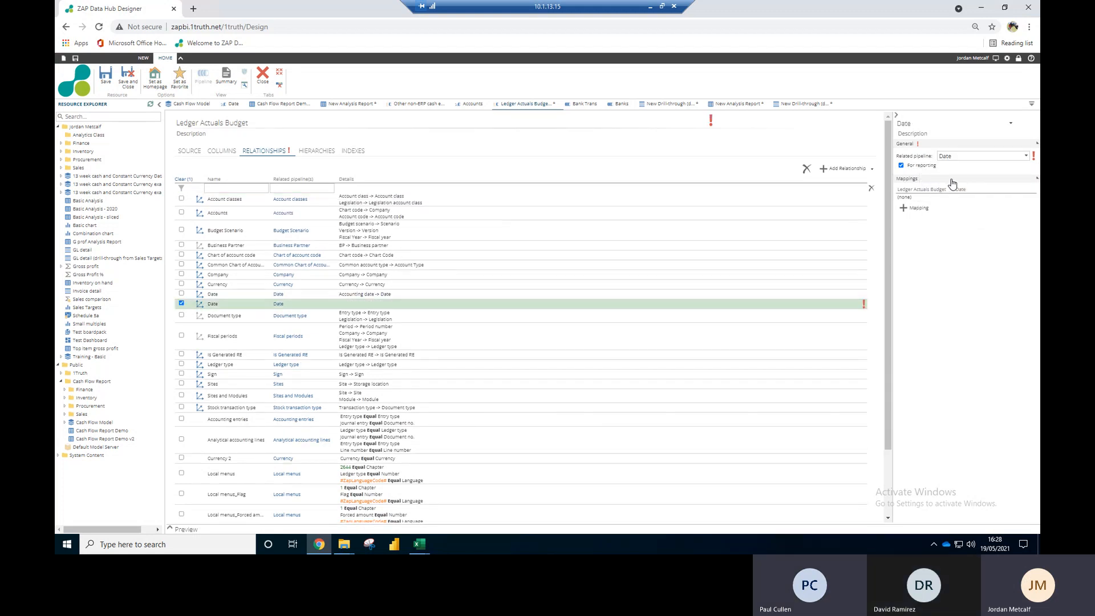
# Step: Map Accounting date to Date in the new relationship and name it Date - Delayed Dates
pyautogui.click(946, 199)
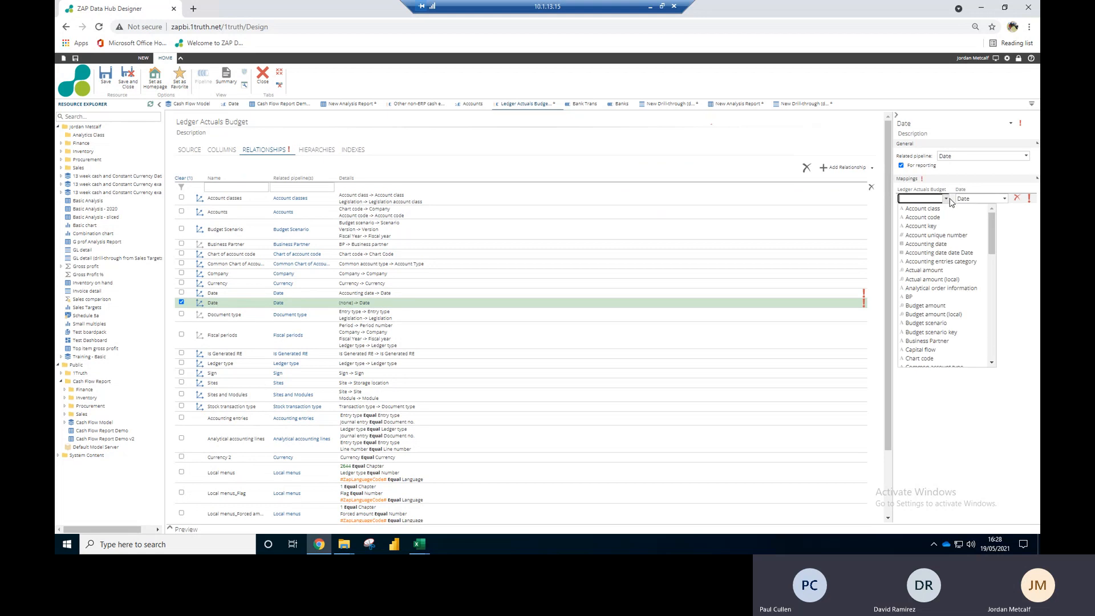
pyautogui.scroll(-5, 981, 262)
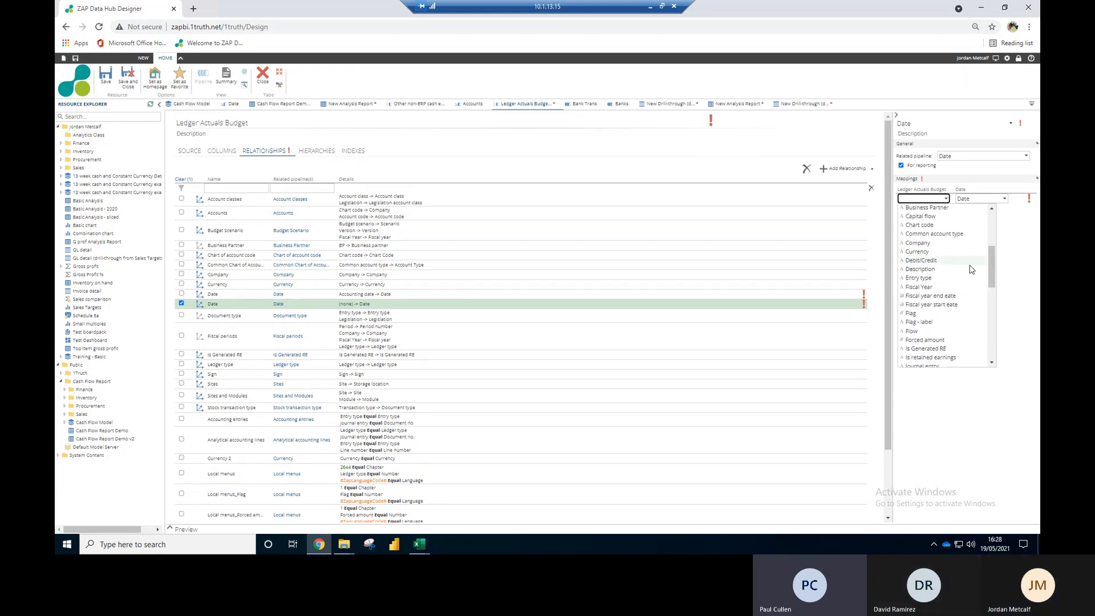
pyautogui.scroll(5, 972, 268)
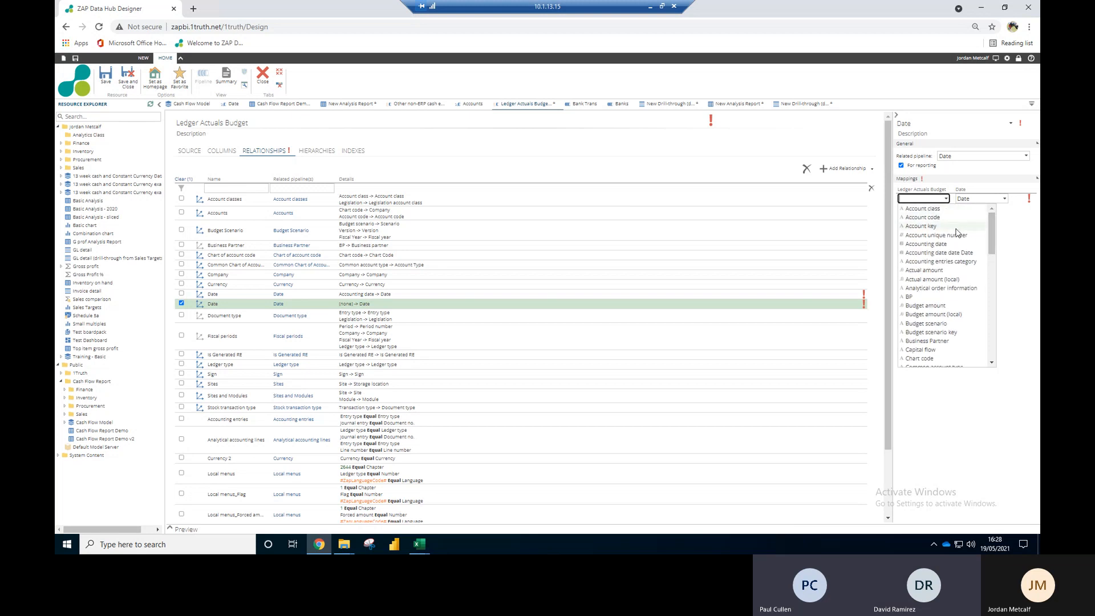
pyautogui.click(957, 246)
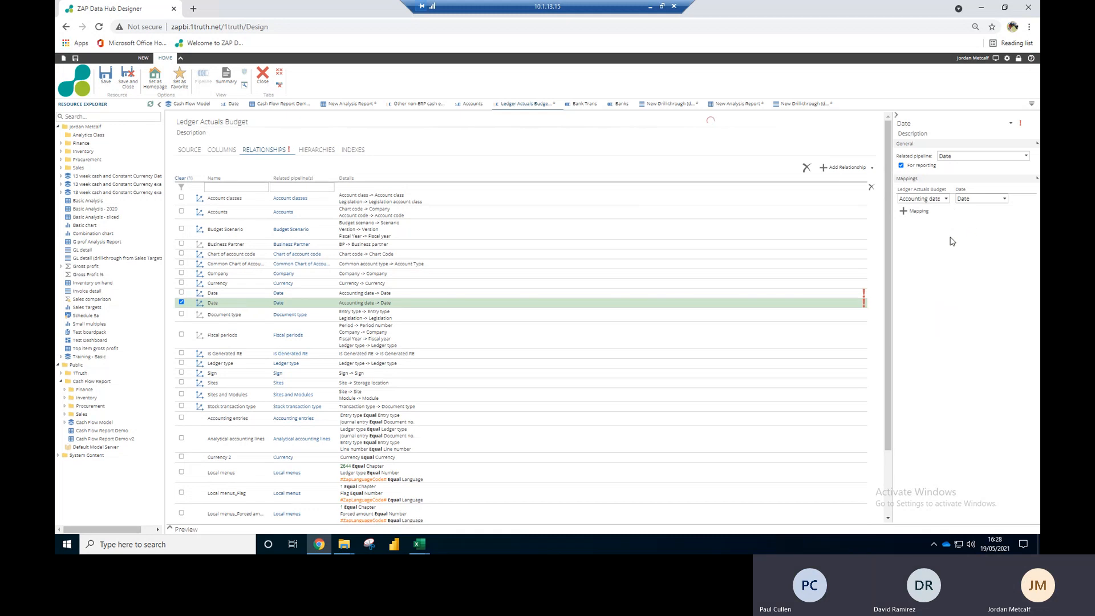
pyautogui.click(924, 124)
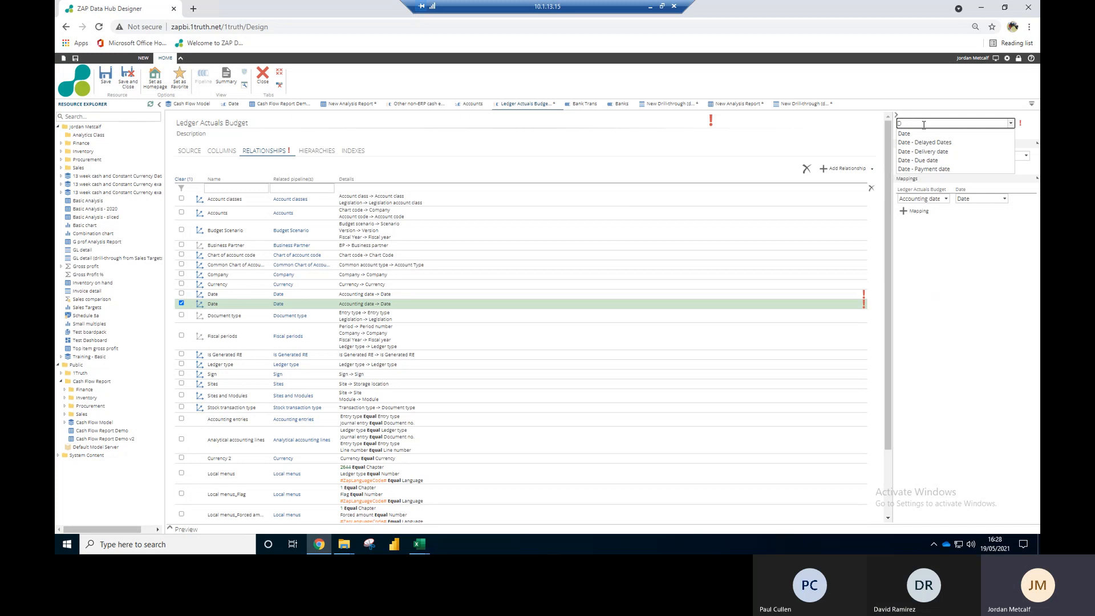
pyautogui.write('D')
pyautogui.click(926, 142)
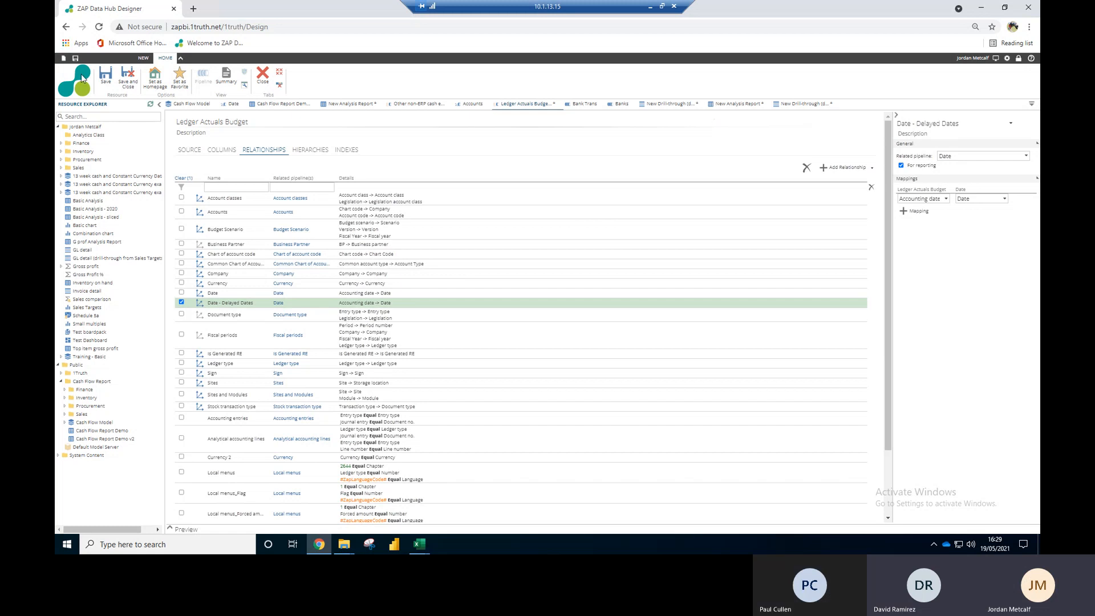
# Step: Save the Ledger Actuals Budget pipeline and process it with the Default Incremental data load
pyautogui.click(106, 76)
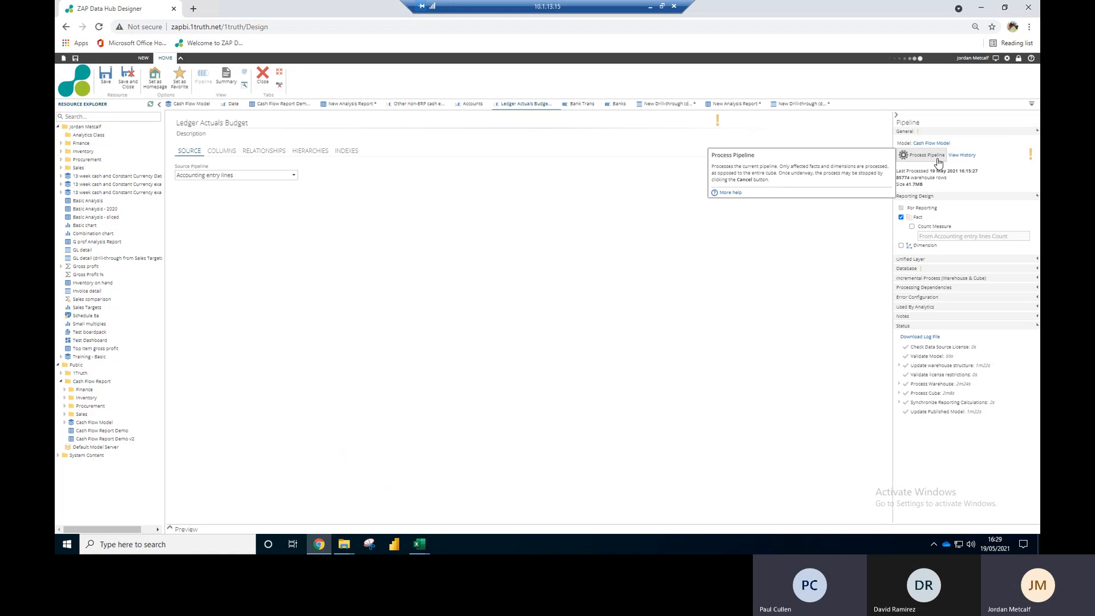
pyautogui.click(938, 162)
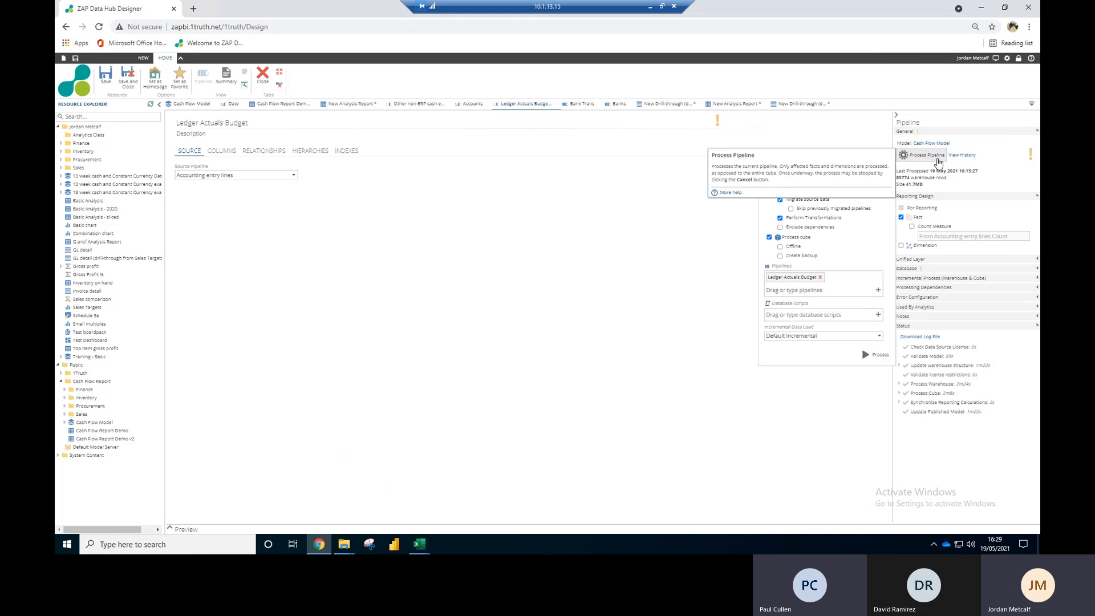
pyautogui.click(824, 335)
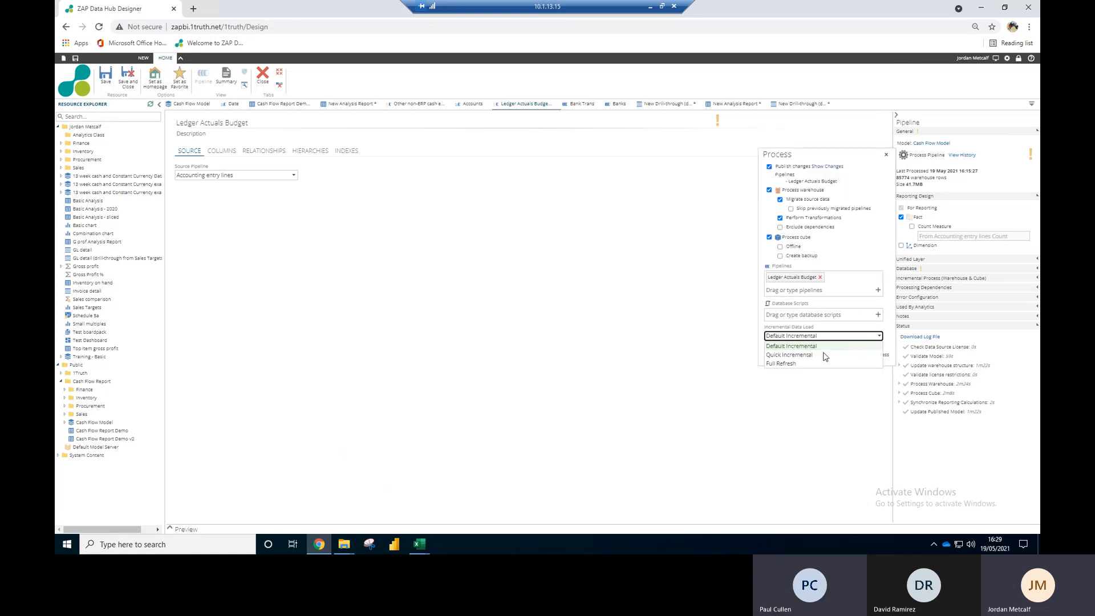
pyautogui.click(805, 348)
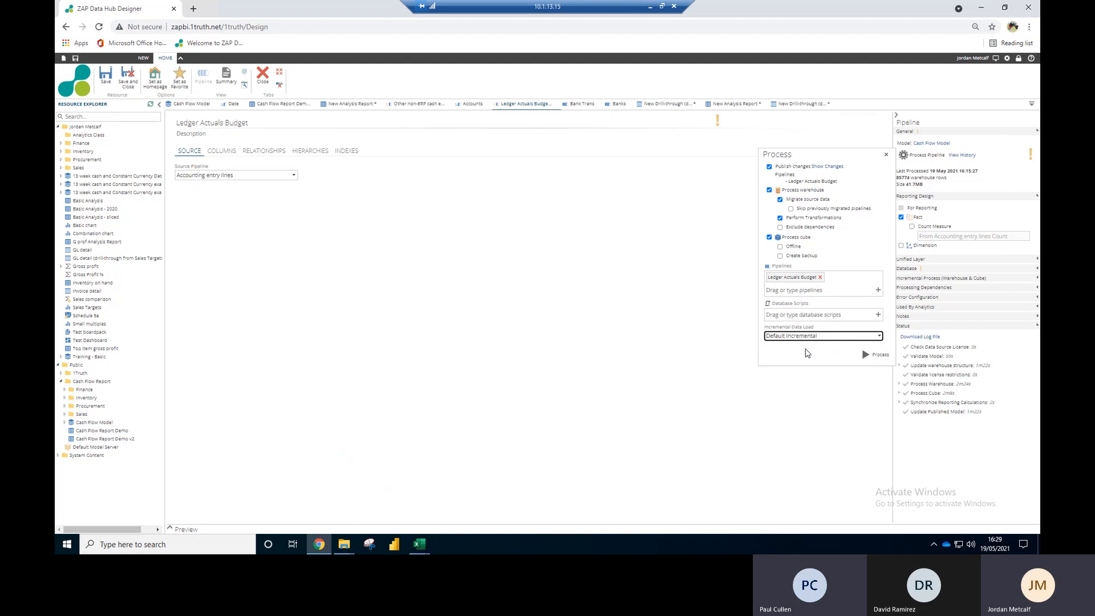
pyautogui.click(878, 355)
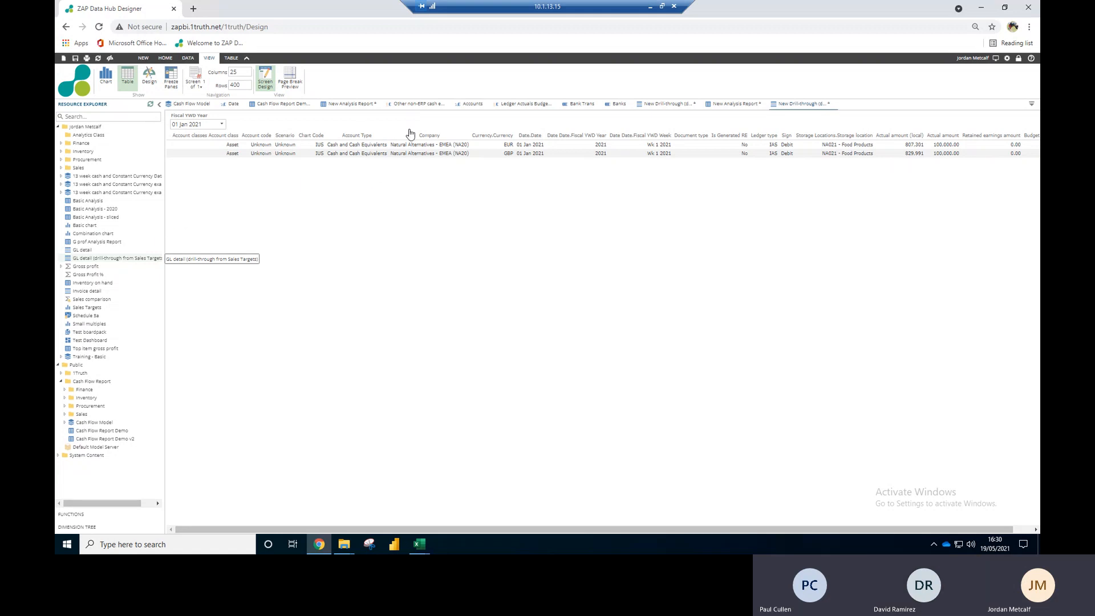
# Step: Review the column mappings and relationships of the Ledger Actuals Budget pipeline
pyautogui.click(527, 104)
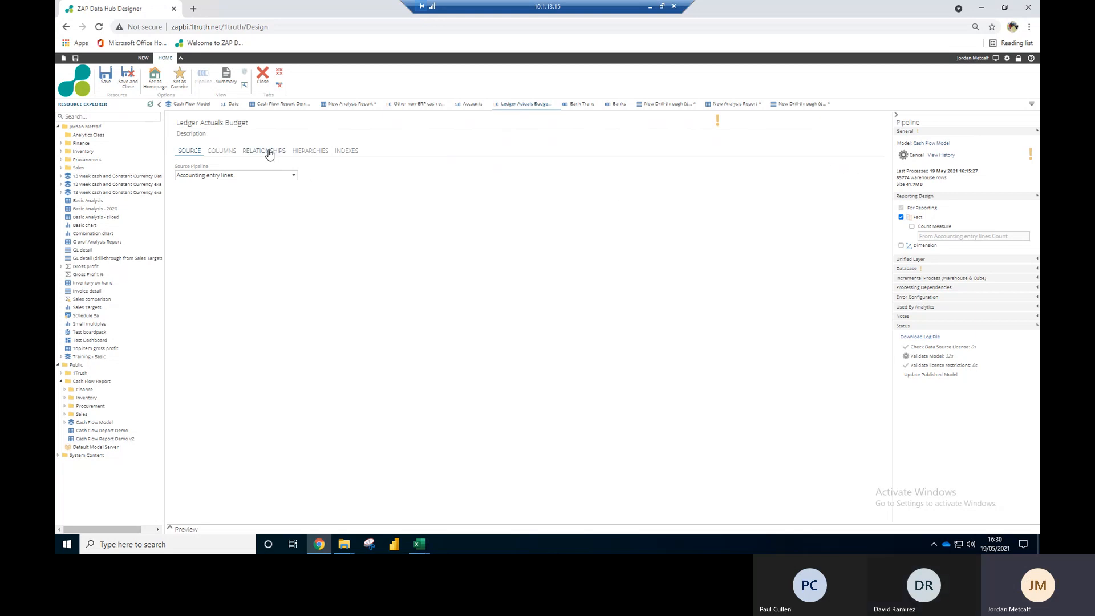
pyautogui.click(222, 151)
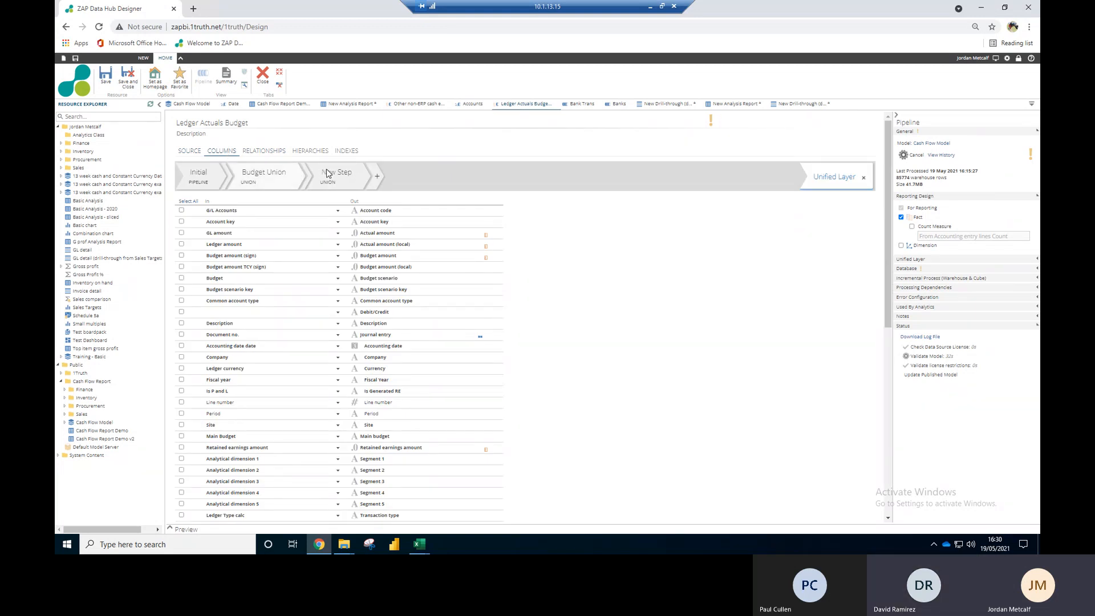
pyautogui.click(265, 152)
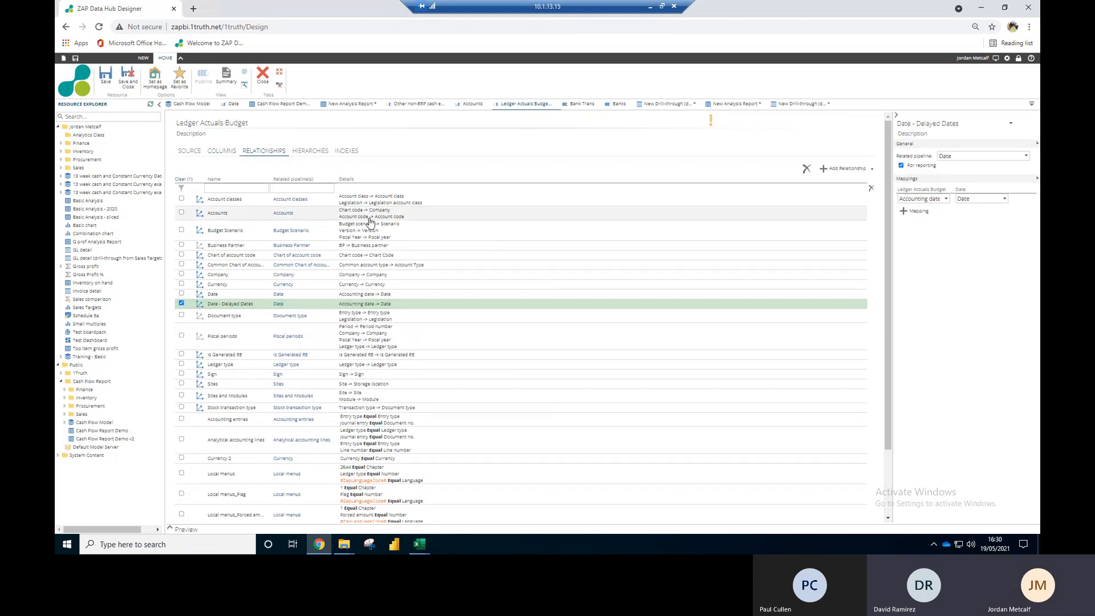
# Step: Examine the Accounts relationship's mappings, and the Ledger Actuals Budget union step's column mappings and filter with Bank Trans
pyautogui.click(345, 220)
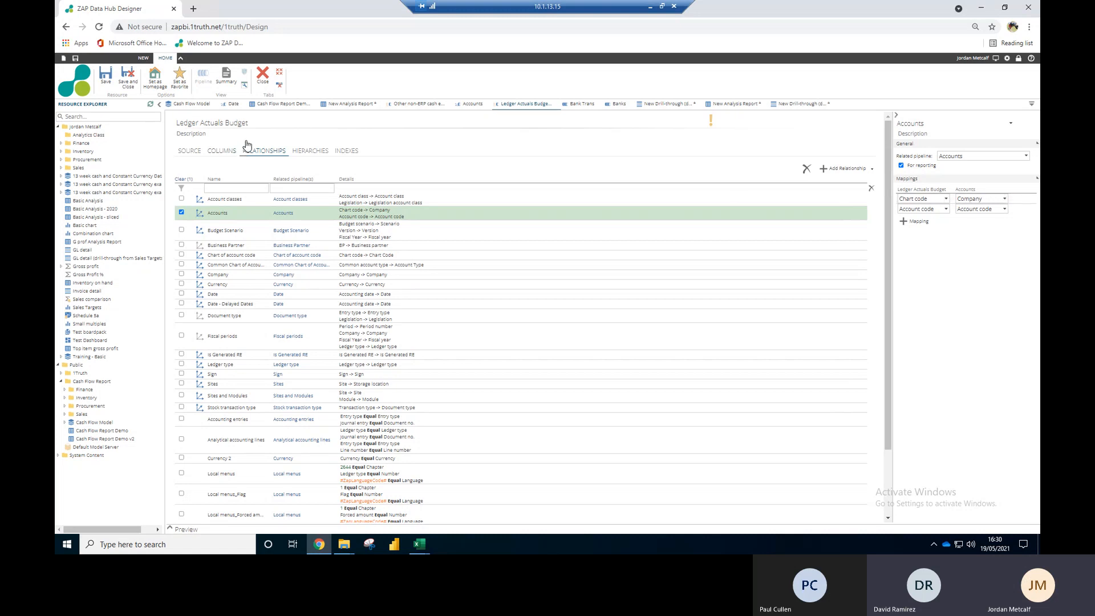
pyautogui.click(231, 152)
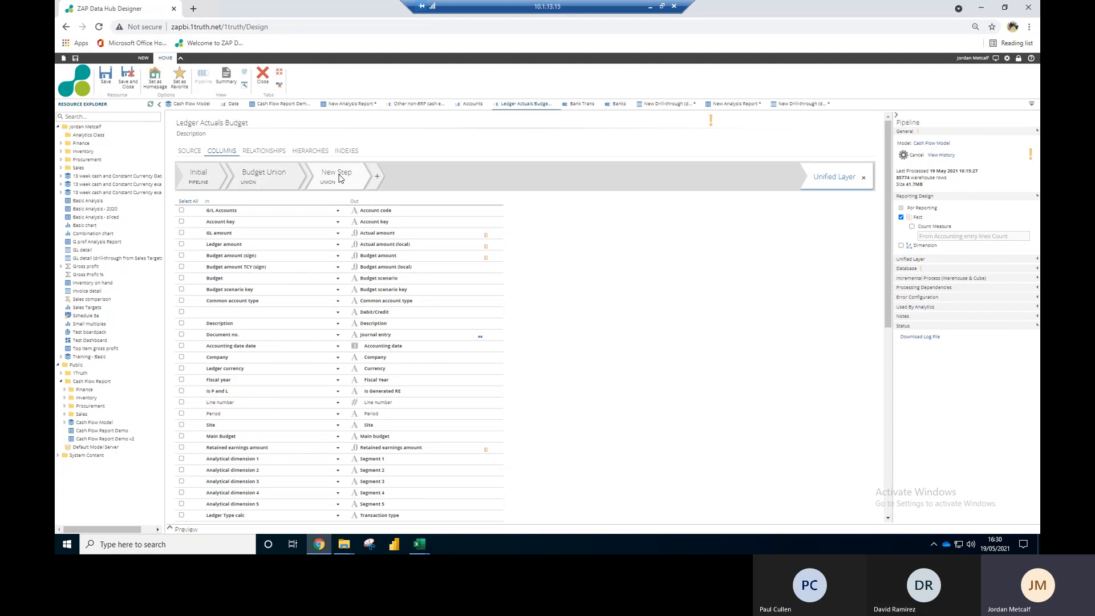
pyautogui.click(359, 180)
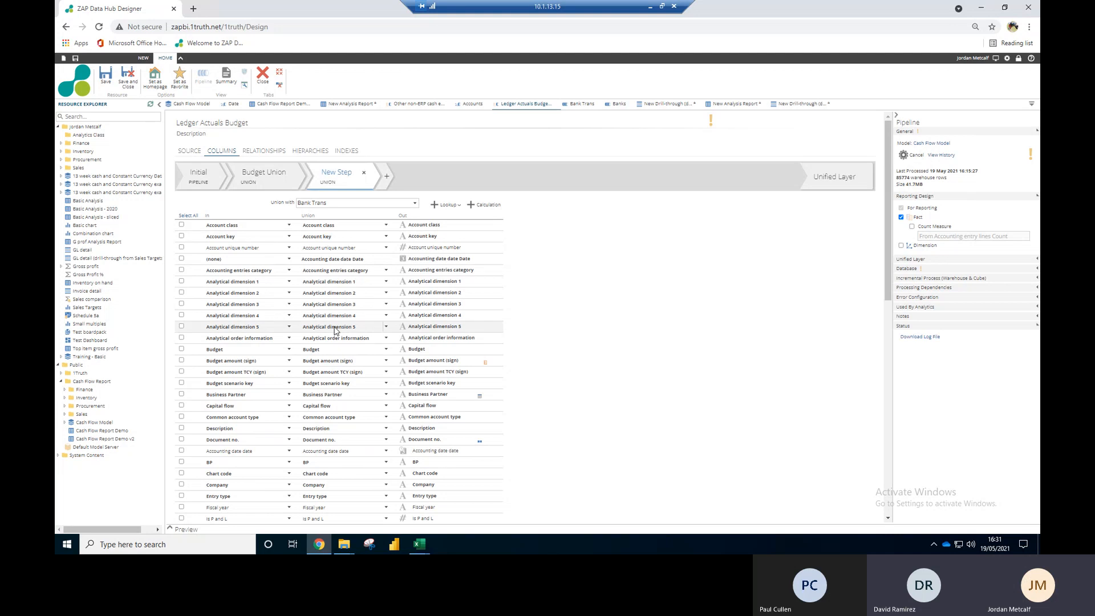
pyautogui.scroll(-3, 335, 331)
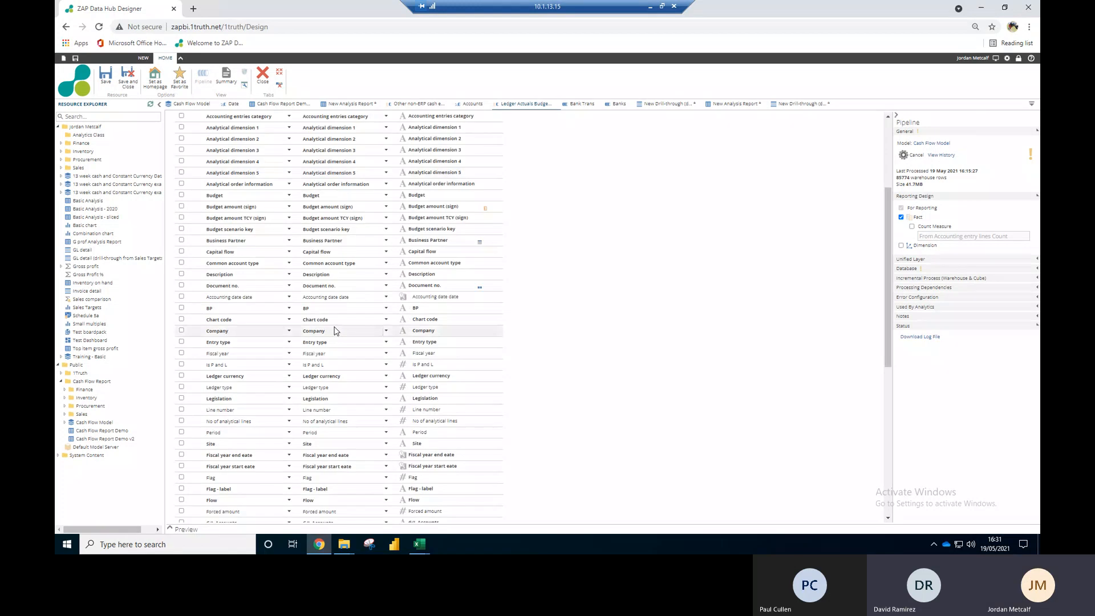
pyautogui.scroll(3, 336, 331)
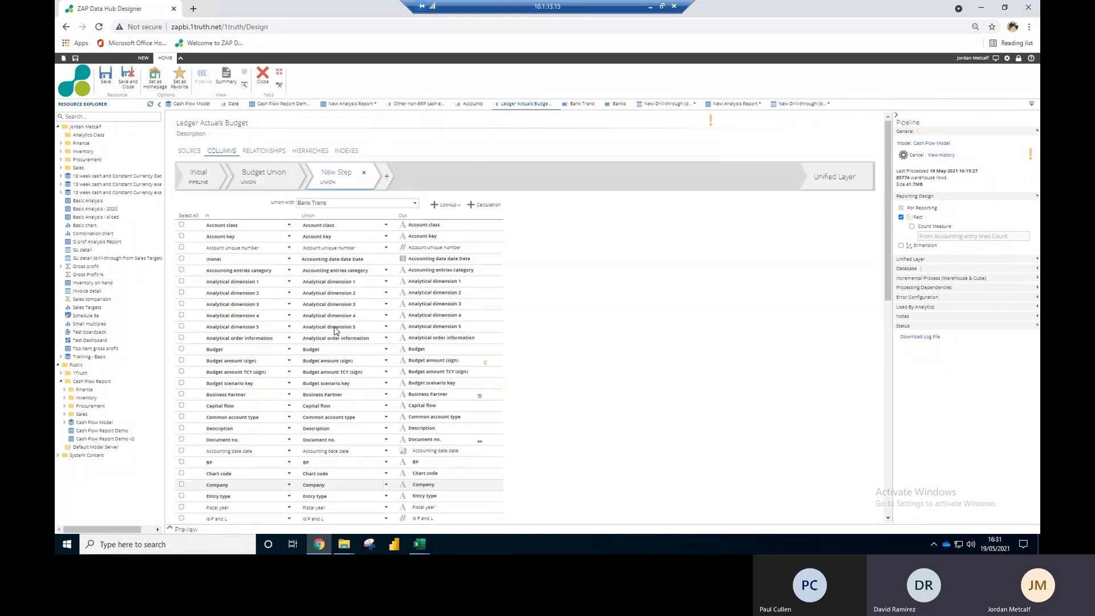
pyautogui.scroll(-6, 378, 340)
pyautogui.scroll(-4, 351, 360)
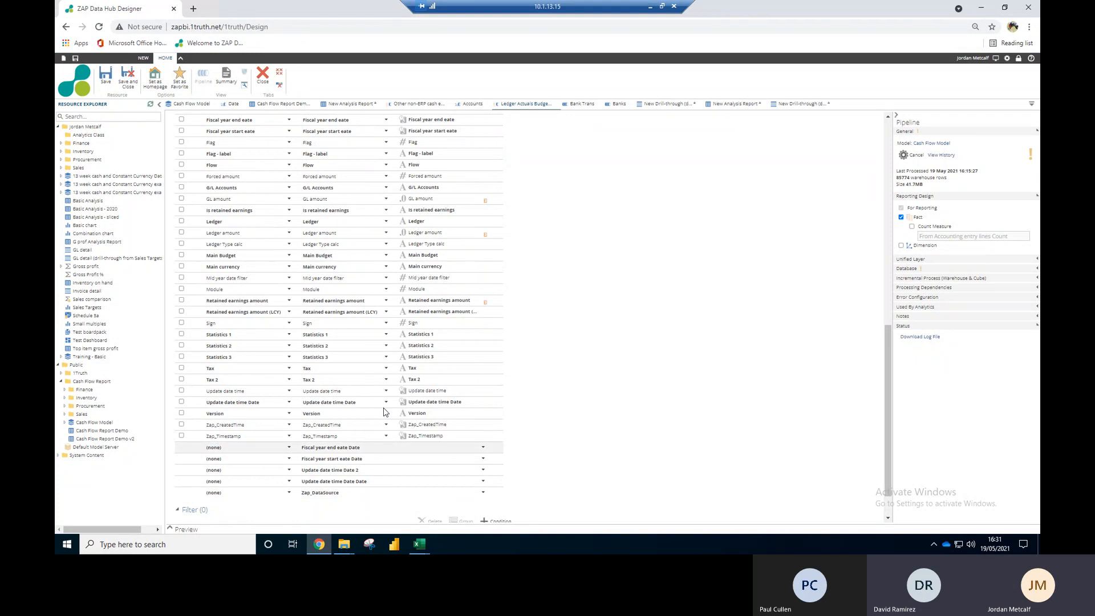
pyautogui.scroll(-1, 384, 412)
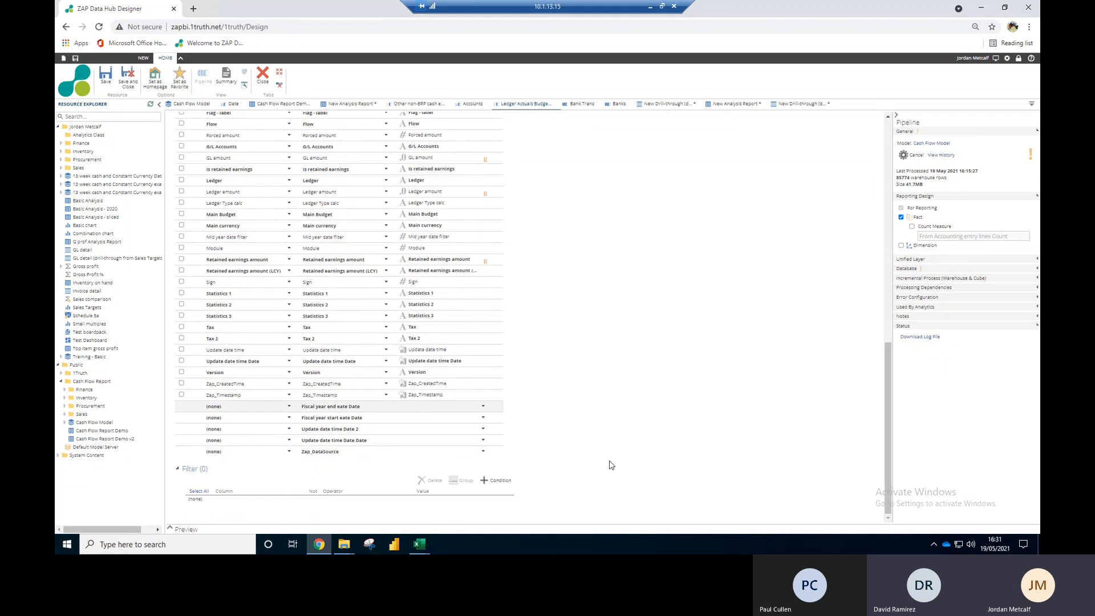
# Step: Add an empty filter condition to the union step that combines the ledger data with Bank Trans
pyautogui.click(499, 482)
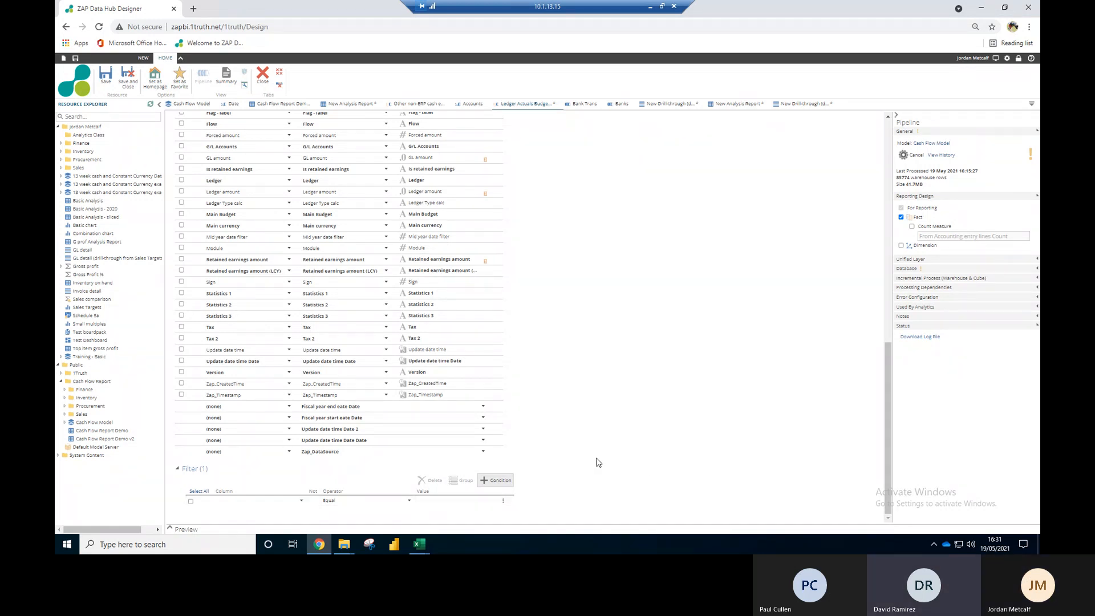
pyautogui.click(397, 485)
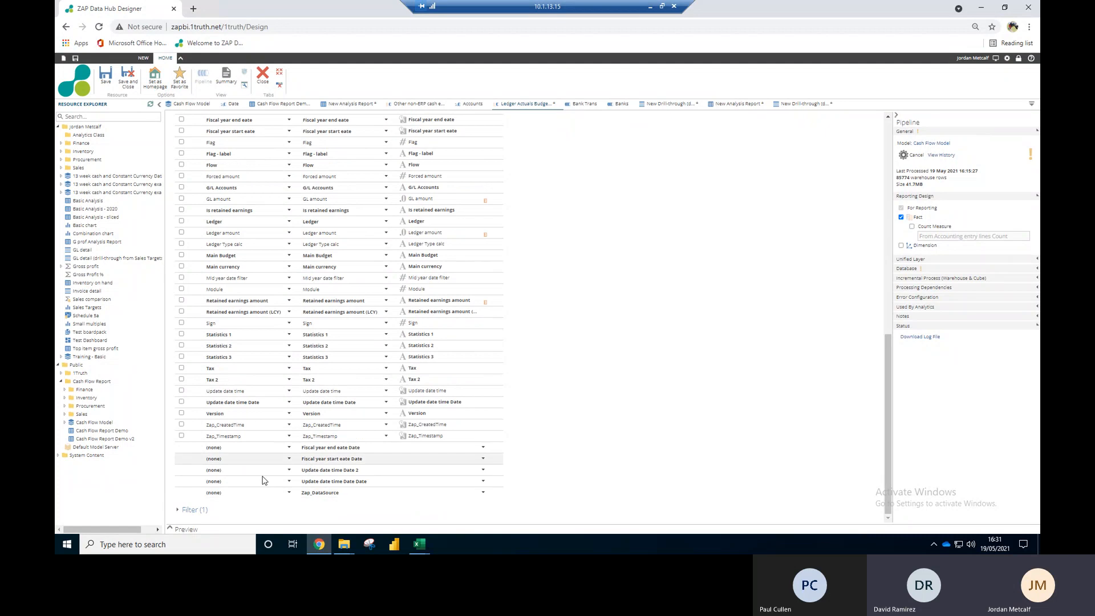
pyautogui.click(194, 509)
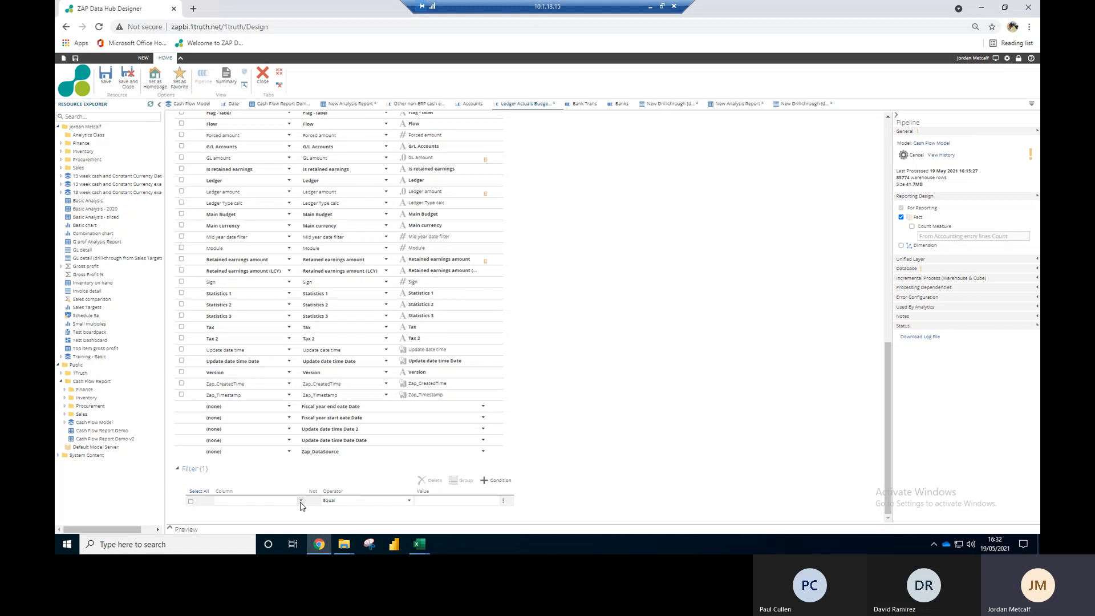
pyautogui.click(280, 503)
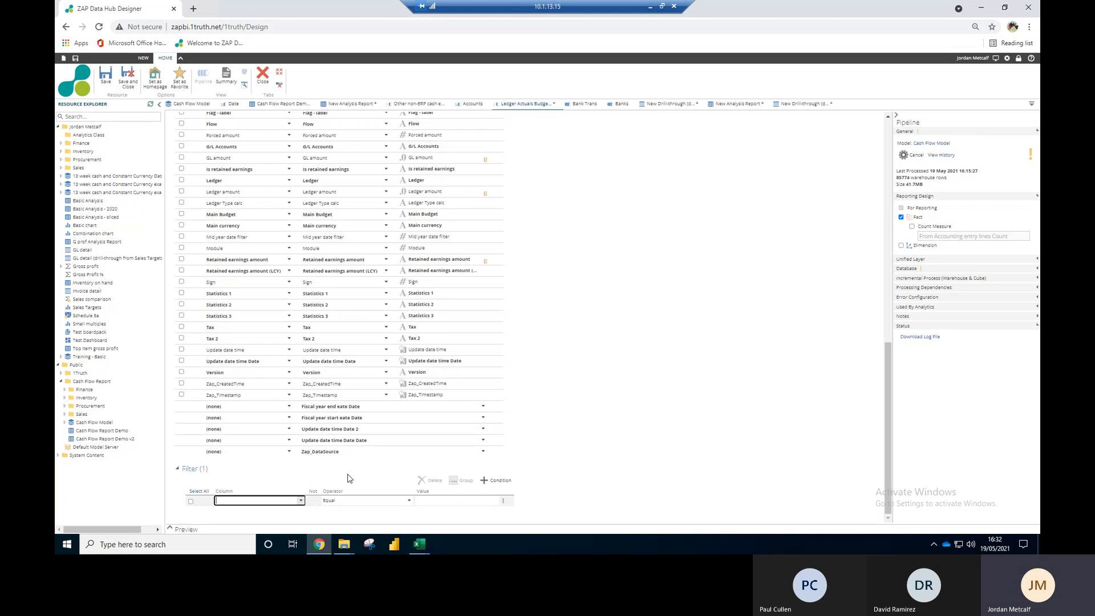
pyautogui.click(321, 152)
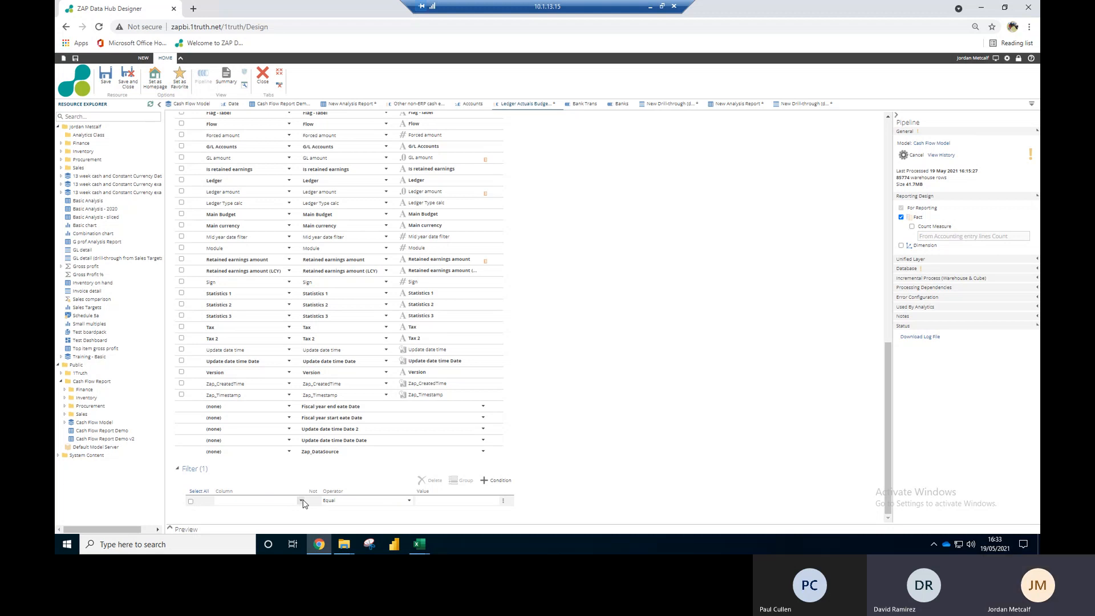
pyautogui.scroll(7, 727, 406)
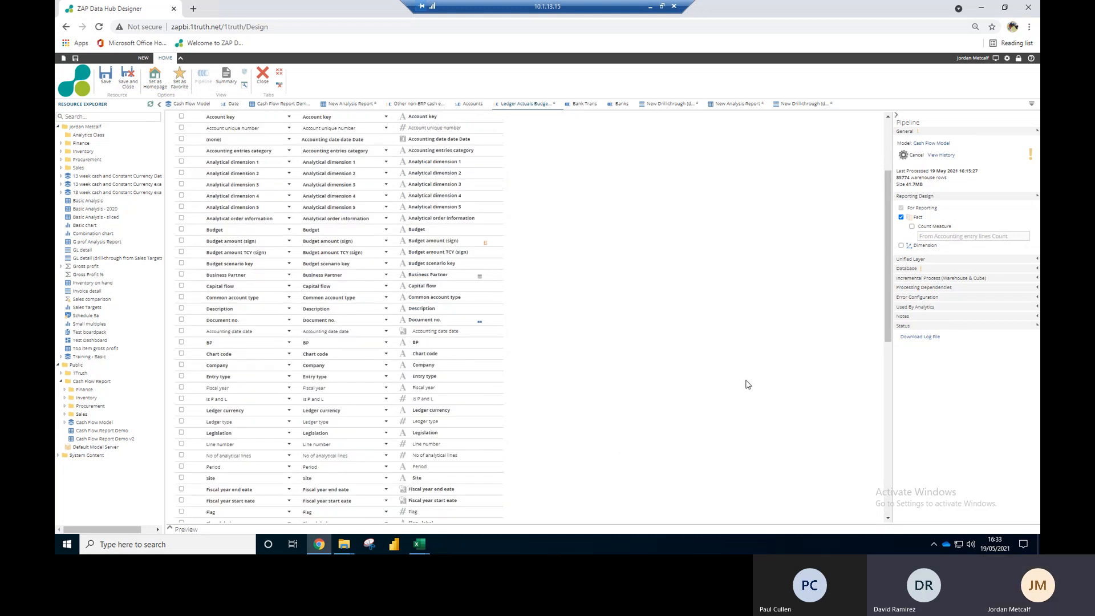
pyautogui.scroll(1, 747, 383)
pyautogui.scroll(-5, 639, 301)
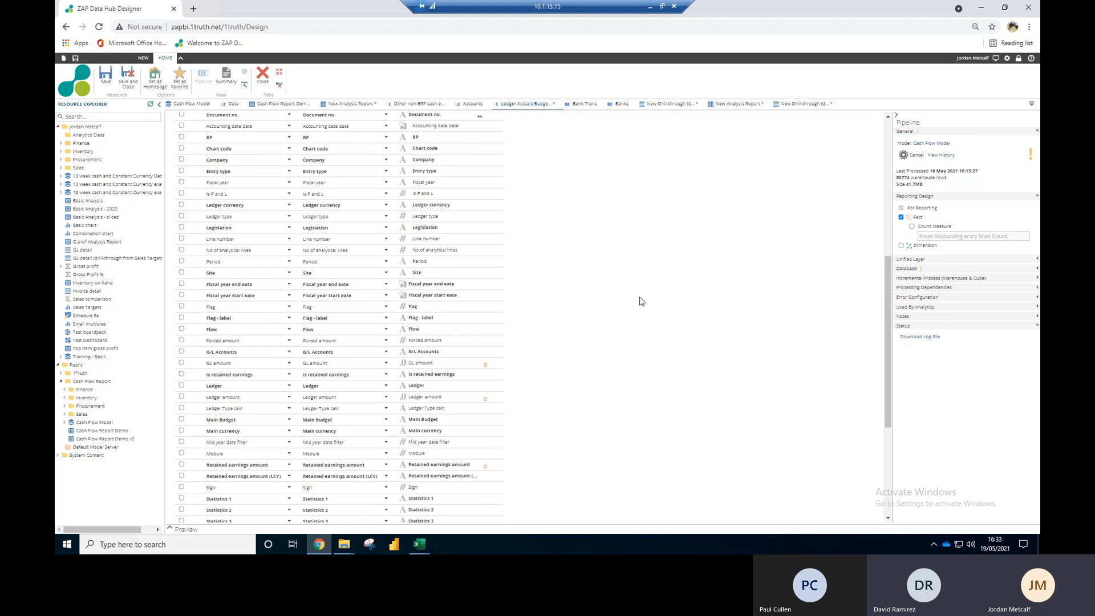
pyautogui.scroll(-5, 627, 293)
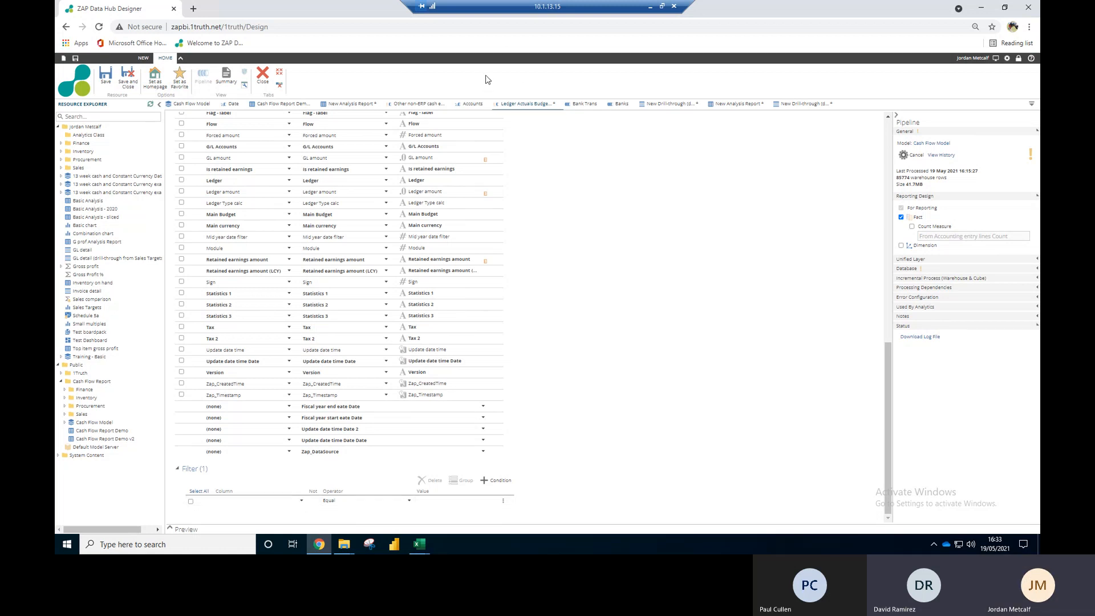
# Step: Switch to the Cash flow model new data workbook in Excel and widen its window to show more of the Banks sheet
pyautogui.click(420, 543)
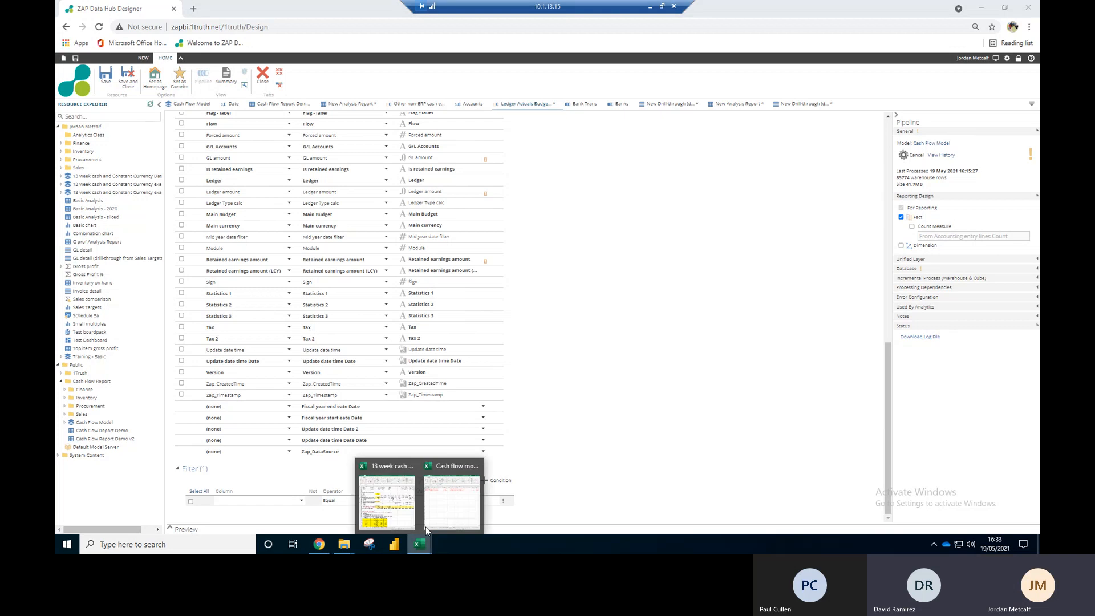
pyautogui.click(440, 495)
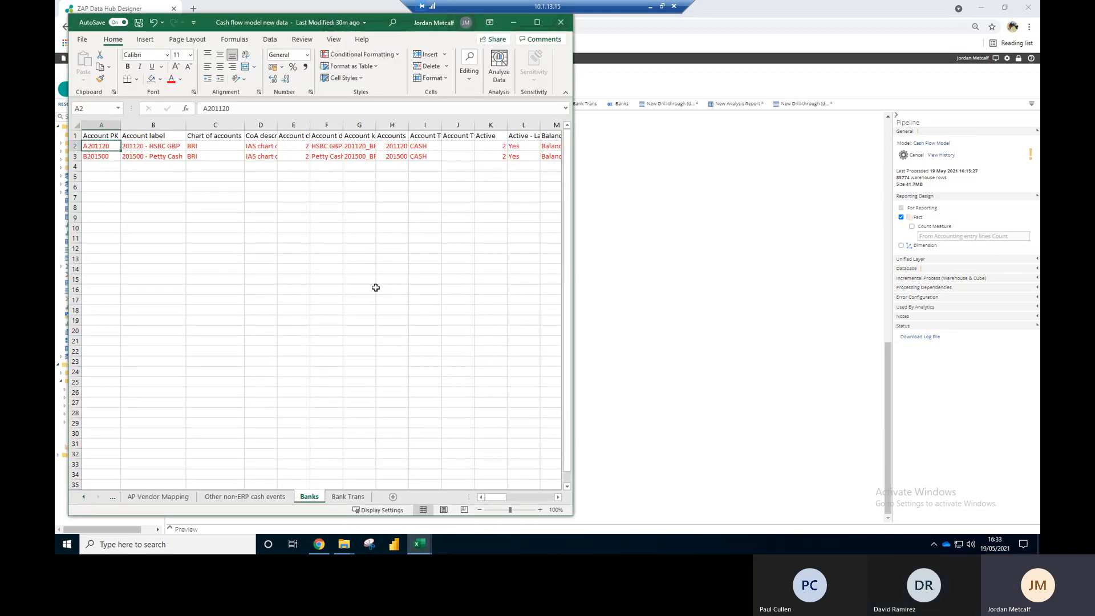
pyautogui.click(377, 287)
pyautogui.moveTo(568, 57); pyautogui.dragTo(792, 63)
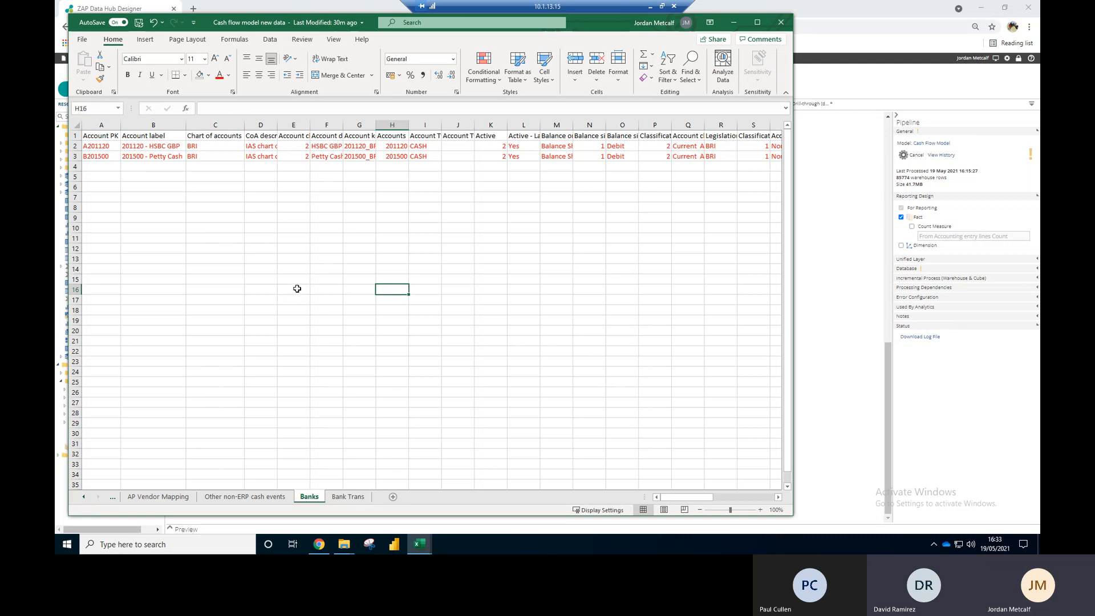
pyautogui.click(219, 196)
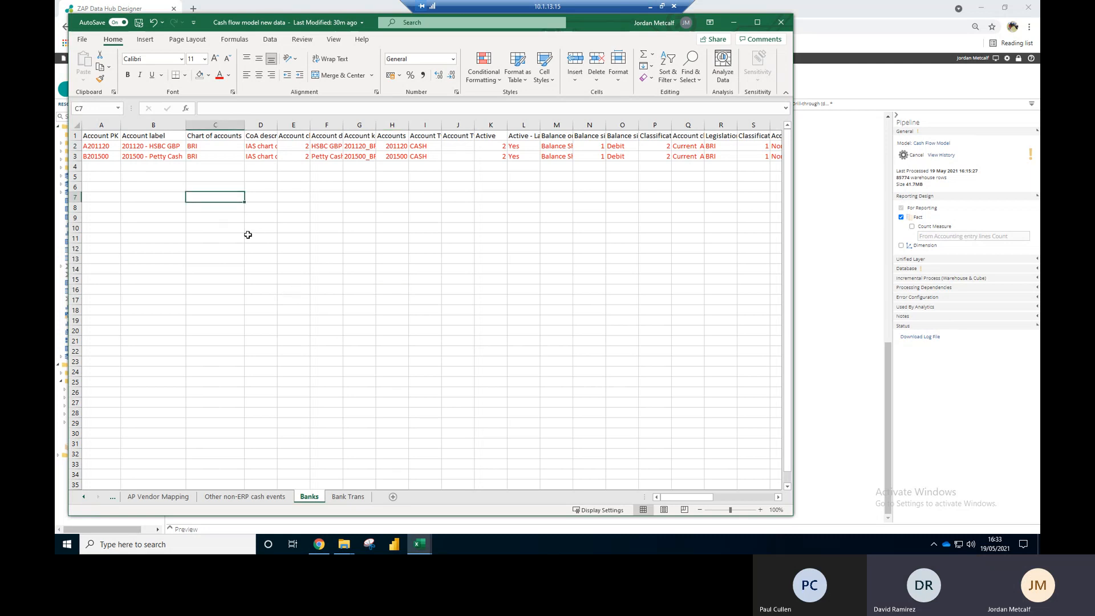
# Step: Search the Banks sheet for comp and step through the matches, and refine the search to company
pyautogui.hotkey('ctrl', 'f')
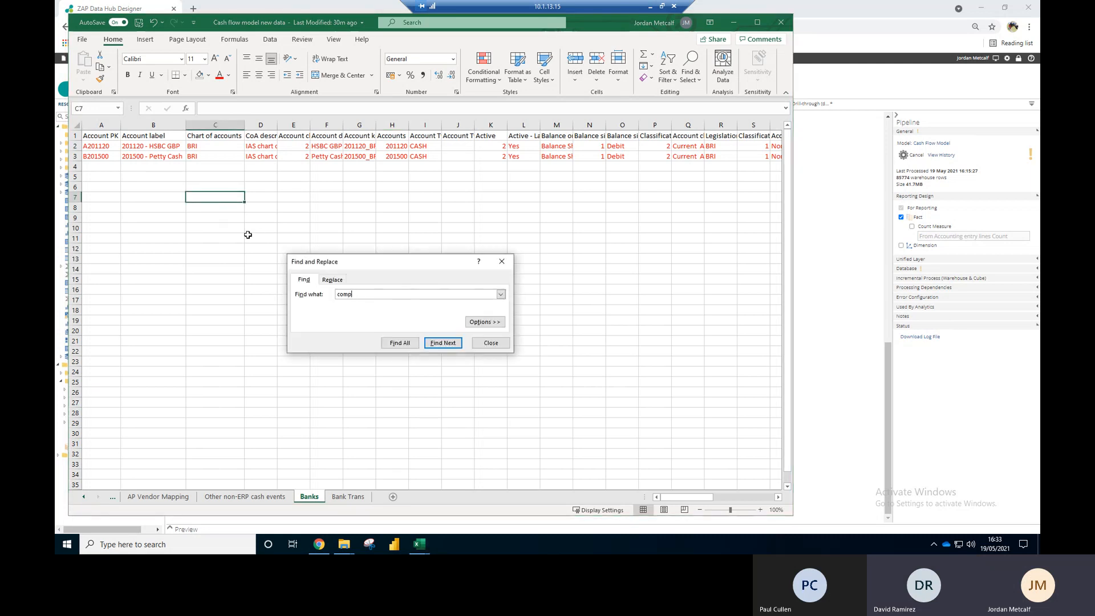
pyautogui.click(443, 342)
pyautogui.click(442, 342)
pyautogui.click(442, 342)
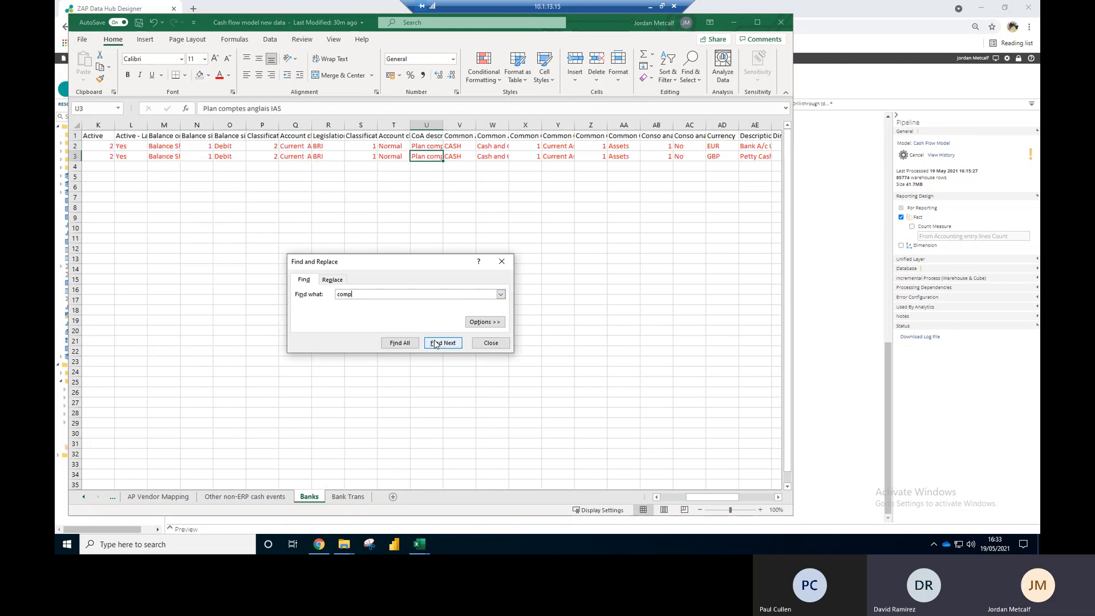
pyautogui.click(435, 344)
pyautogui.click(435, 344)
pyautogui.click(435, 344)
pyautogui.click(435, 344)
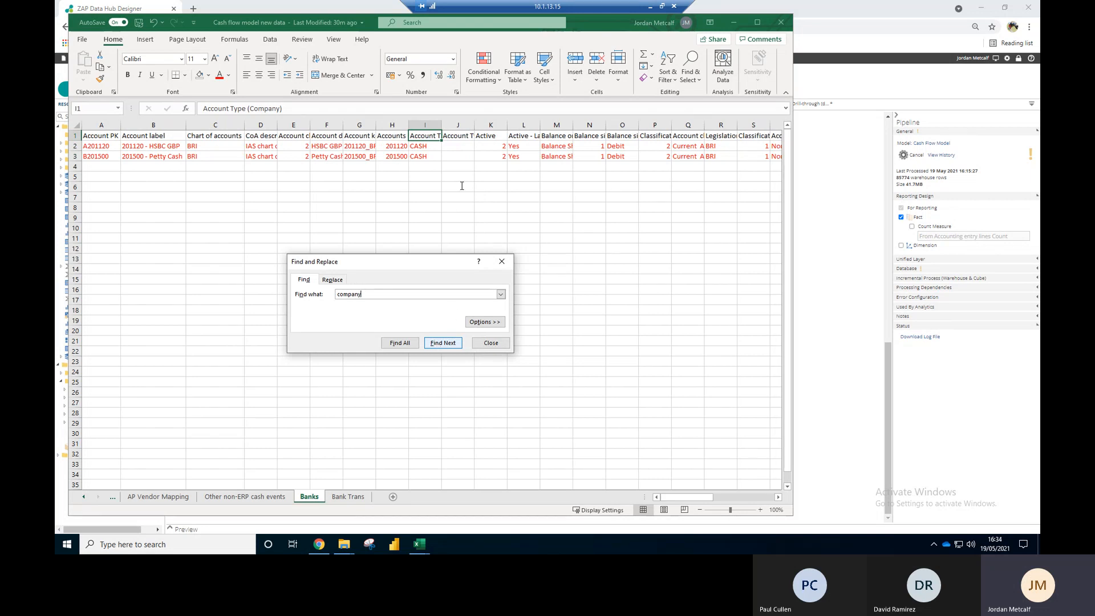
# Step: Fit the Account Type (Company) column to its header and list every match for company in the Banks sheet
pyautogui.doubleClick(440, 124)
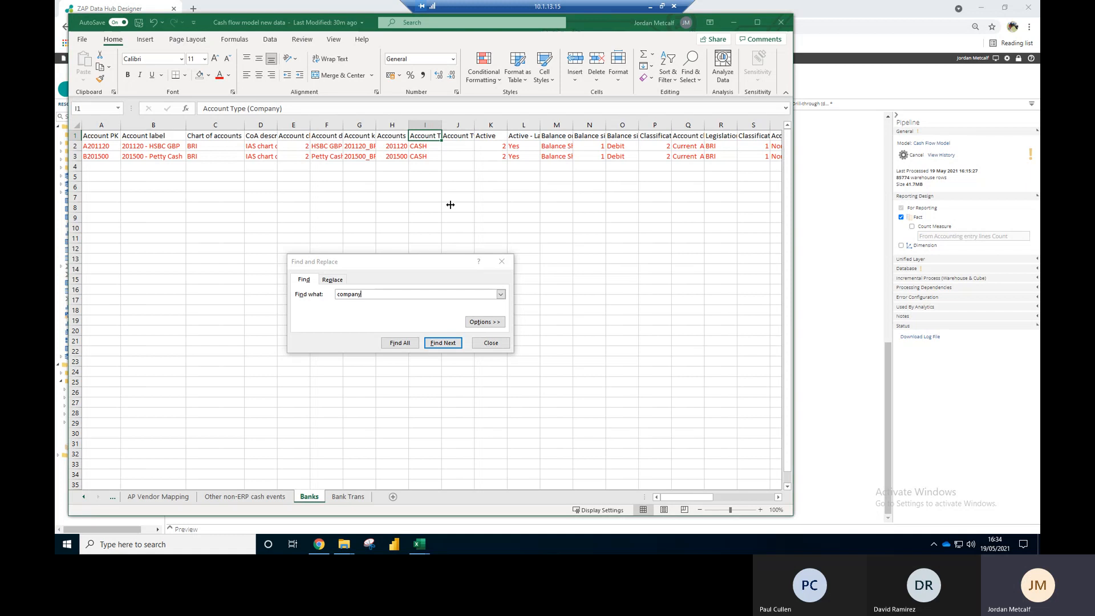
pyautogui.click(444, 342)
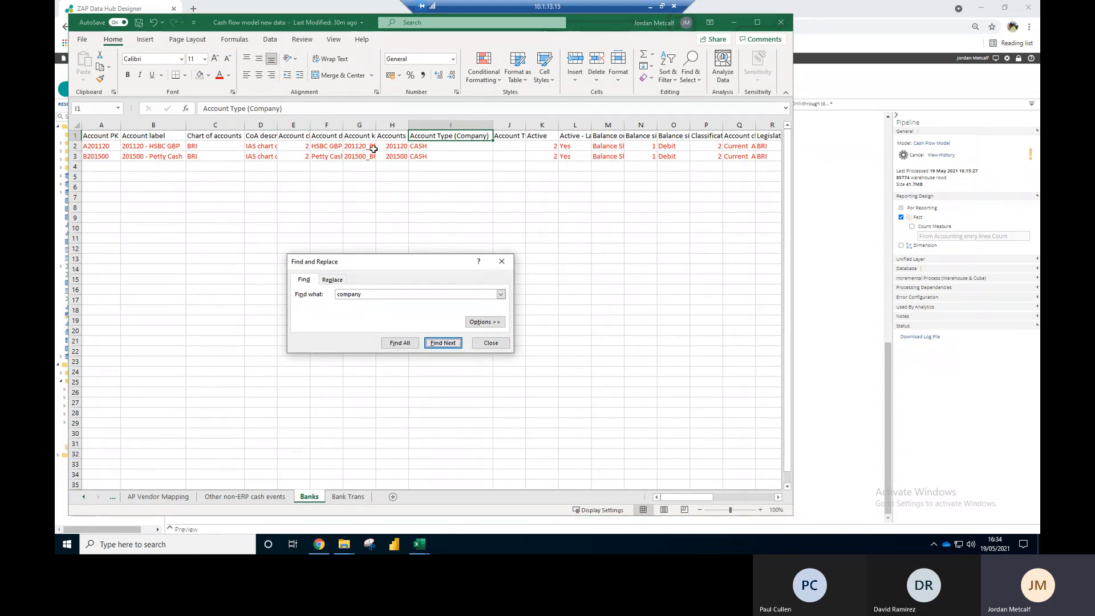
pyautogui.click(400, 343)
pyautogui.moveTo(367, 388); pyautogui.dragTo(443, 388)
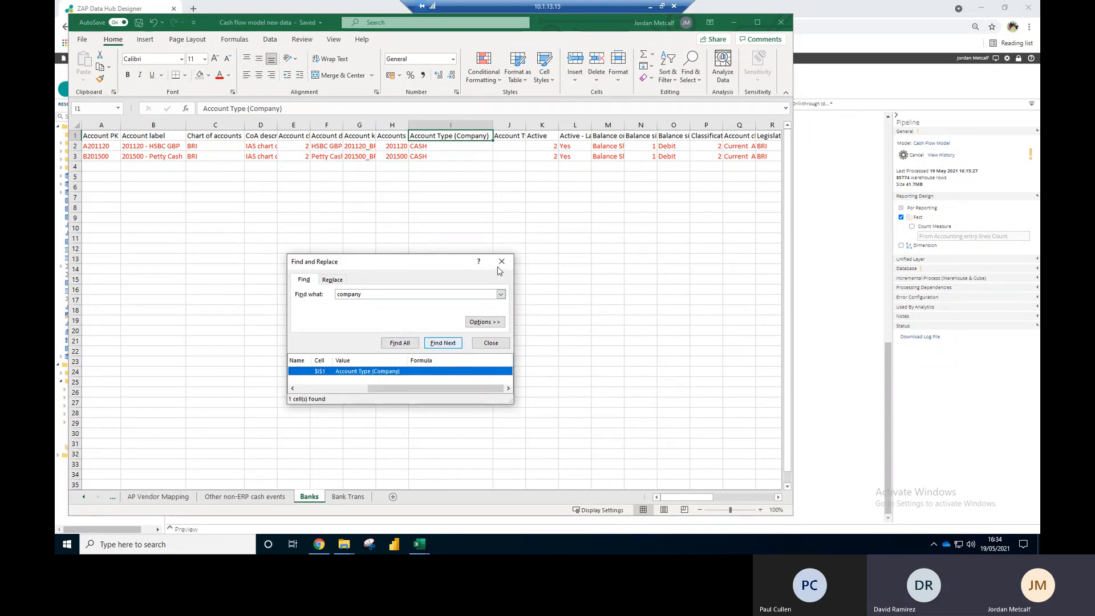
pyautogui.click(444, 344)
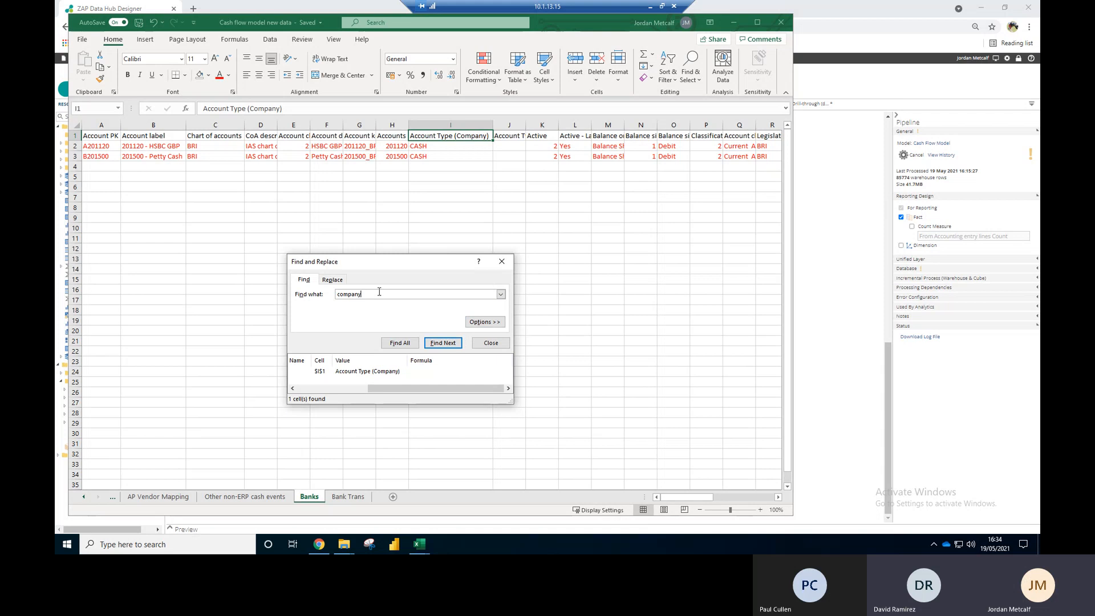
# Step: Search the Banks sheet for chart and step through the matching cells
pyautogui.press('BackSpace')
pyautogui.press('BackSpace')
pyautogui.press('BackSpace')
pyautogui.press('BackSpace')
pyautogui.press('BackSpace')
pyautogui.press('Return')
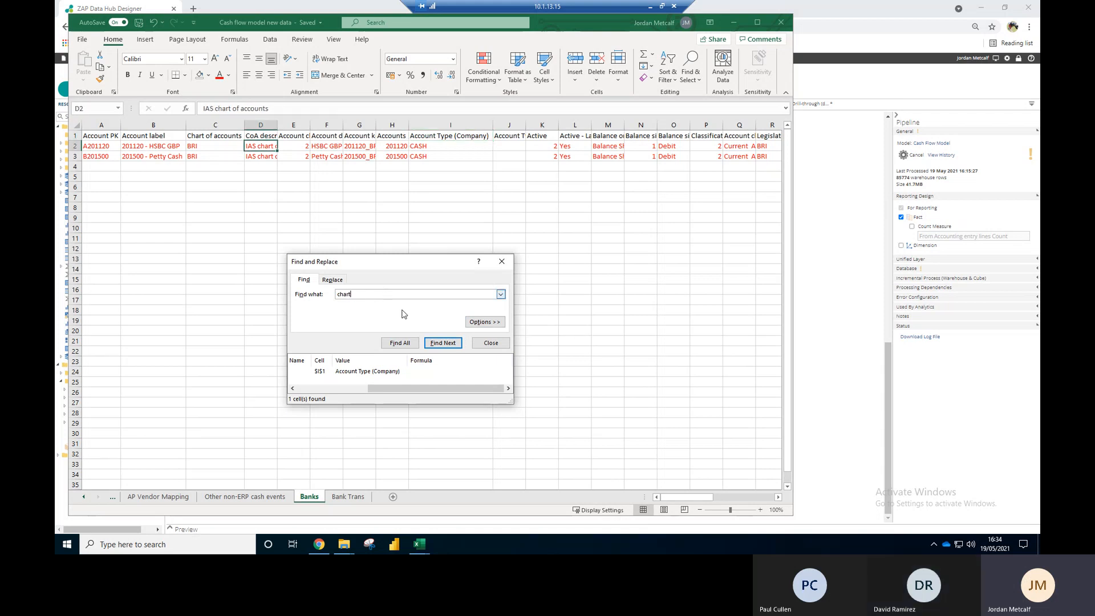
pyautogui.click(454, 349)
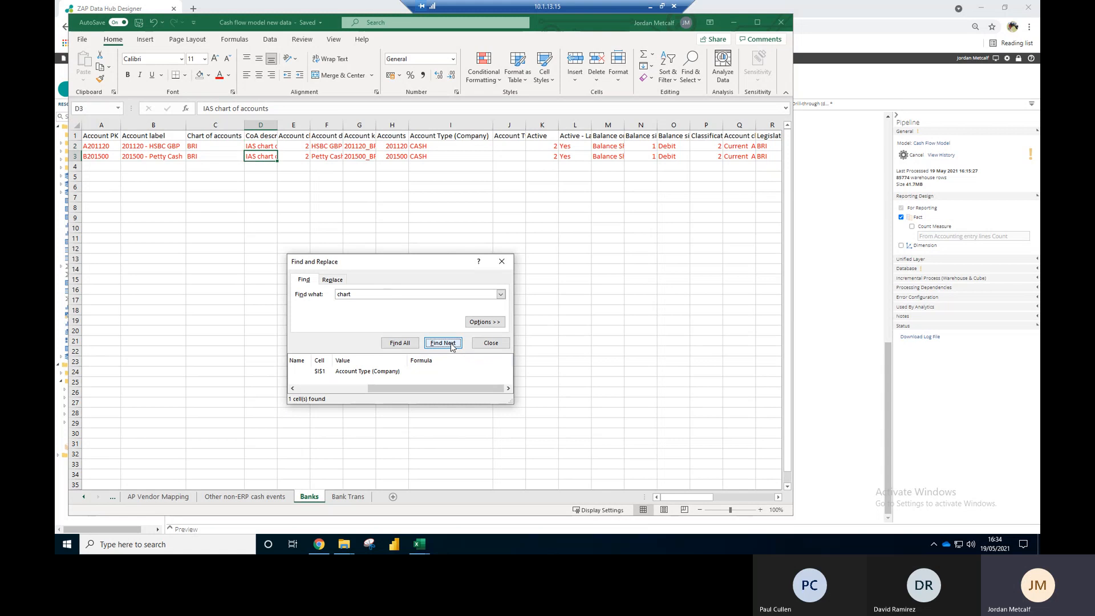
pyautogui.click(450, 346)
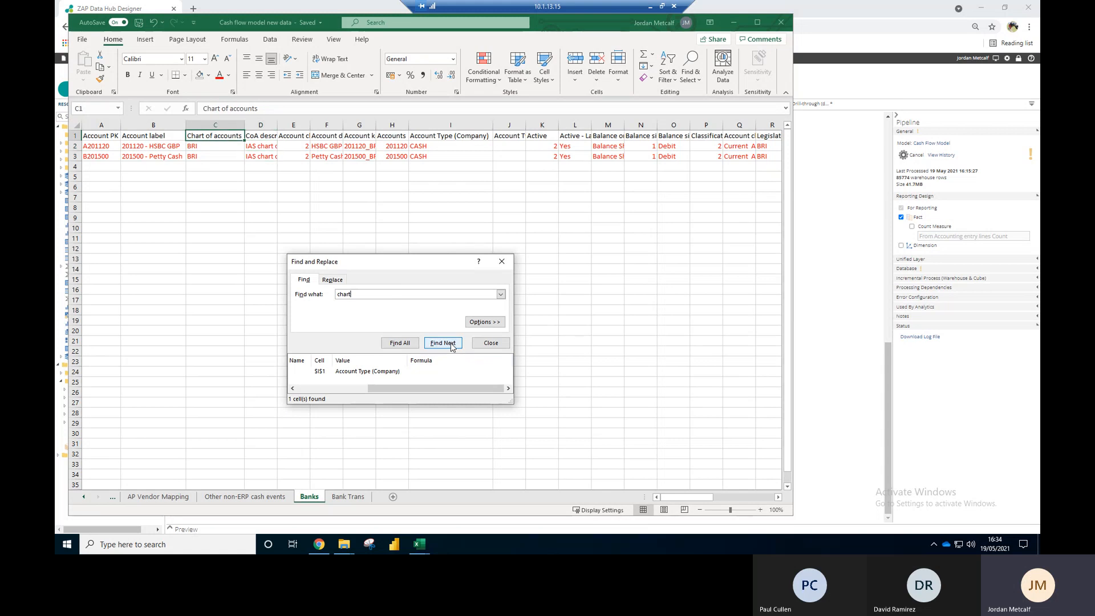
pyautogui.click(453, 348)
pyautogui.click(452, 347)
pyautogui.click(452, 347)
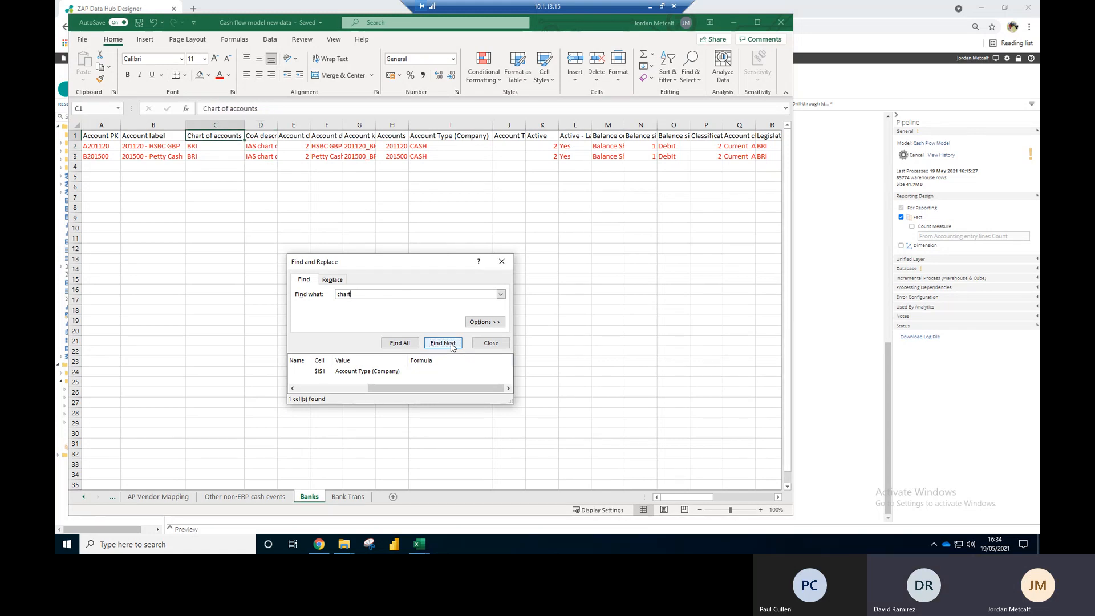
# Step: Search the Bank Trans sheet for chart and fit the Chart code column to its contents
pyautogui.click(347, 496)
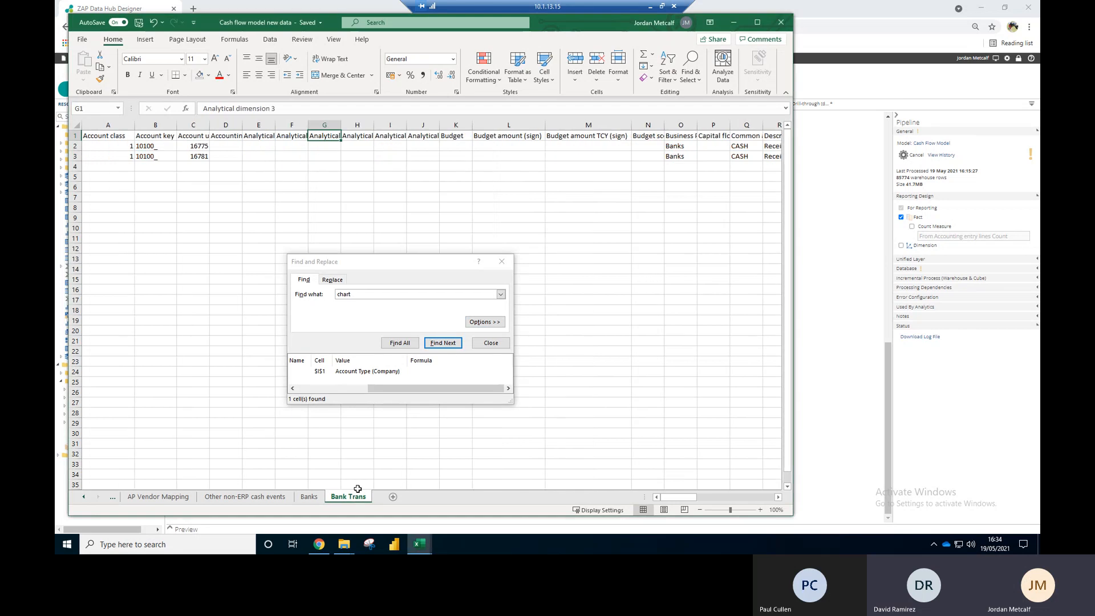
pyautogui.click(443, 345)
pyautogui.click(443, 345)
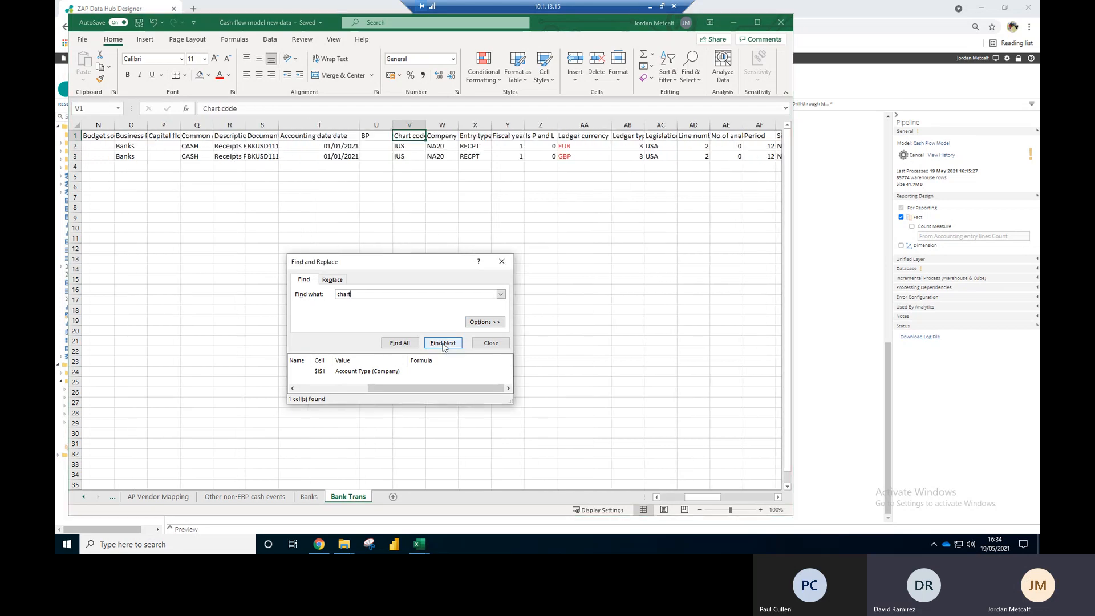
pyautogui.doubleClick(426, 124)
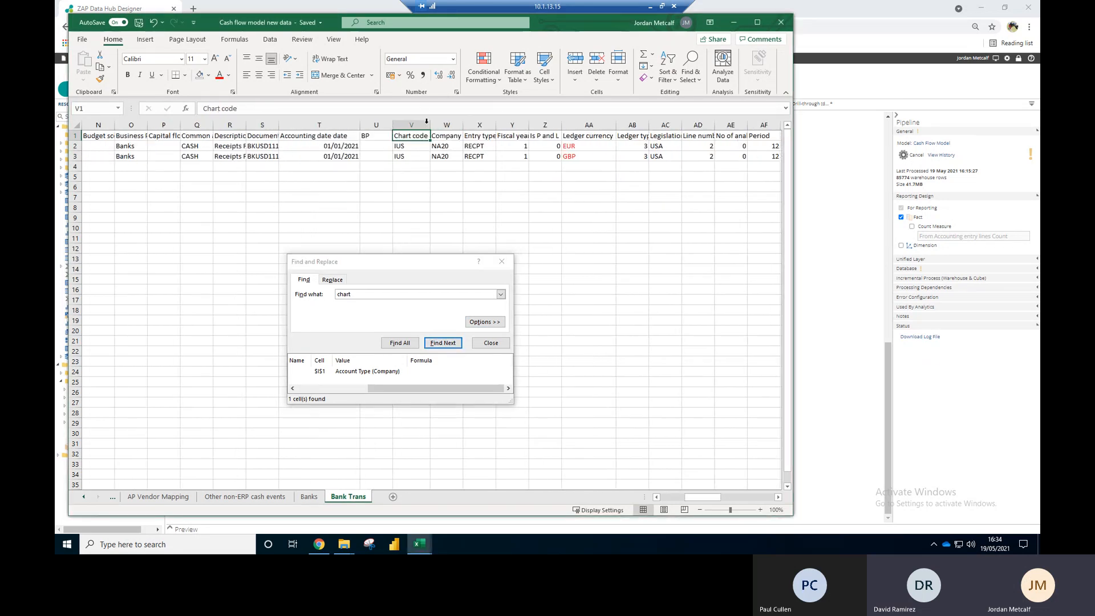
pyautogui.click(444, 343)
pyautogui.click(451, 147)
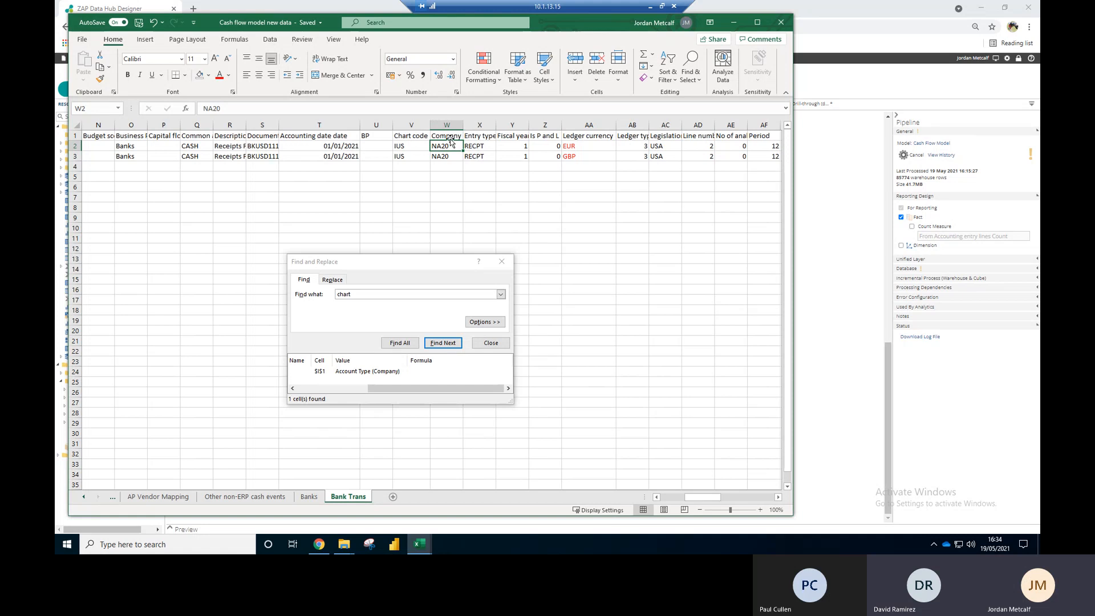
pyautogui.click(482, 175)
pyautogui.click(503, 262)
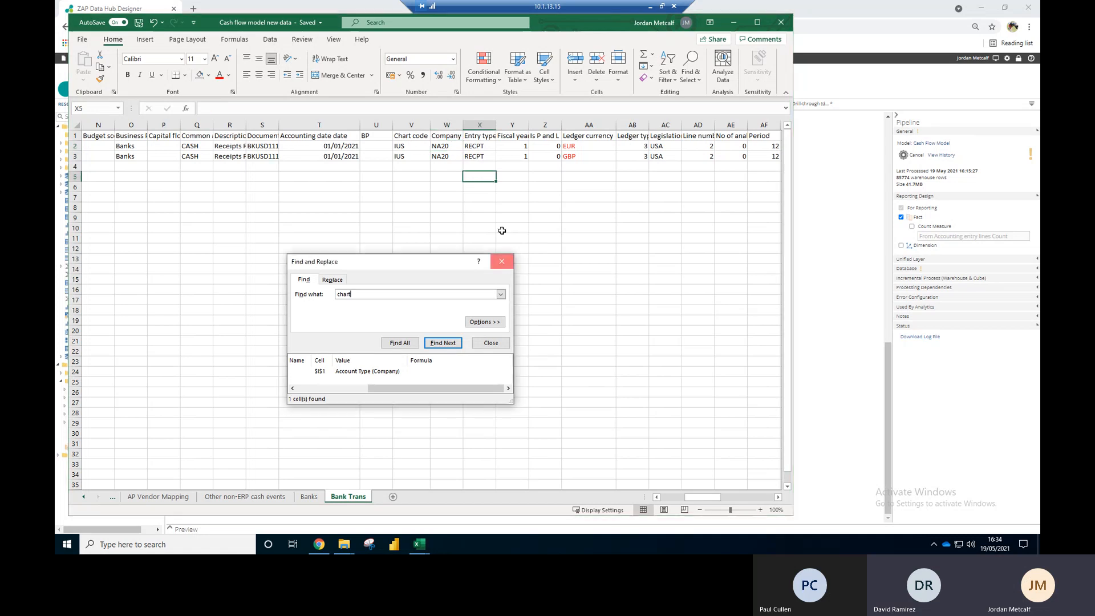
# Step: Copy the company code NA10 from the Company ZAP column of the Company Mapping sheet
pyautogui.click(503, 207)
pyautogui.click(464, 182)
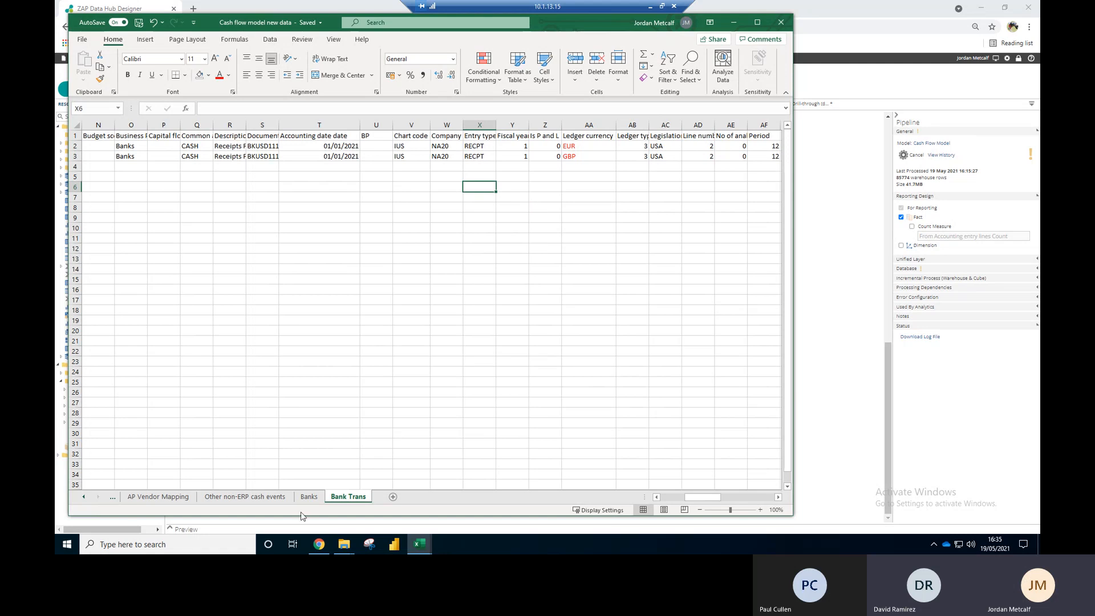
pyautogui.click(85, 497)
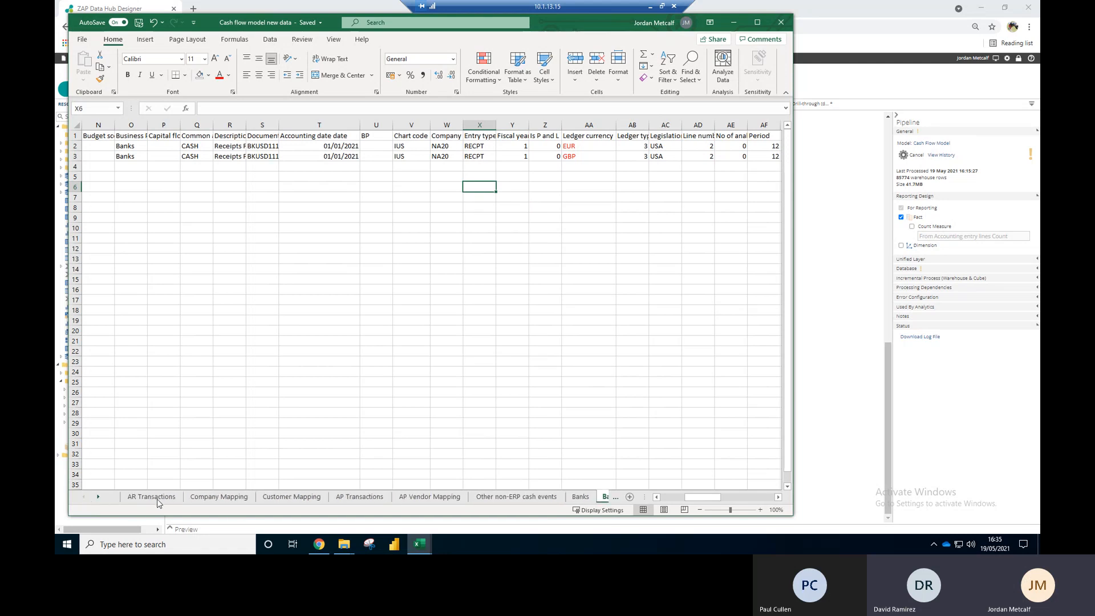
pyautogui.click(229, 502)
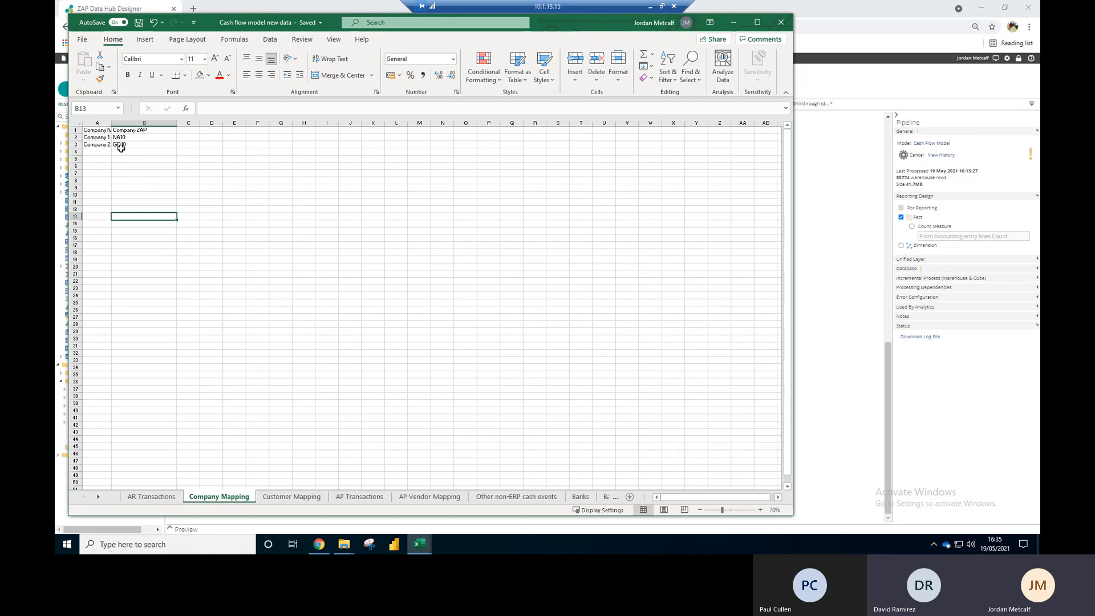
pyautogui.moveTo(125, 138); pyautogui.dragTo(130, 145)
pyautogui.hotkey('ctrl', 'c')
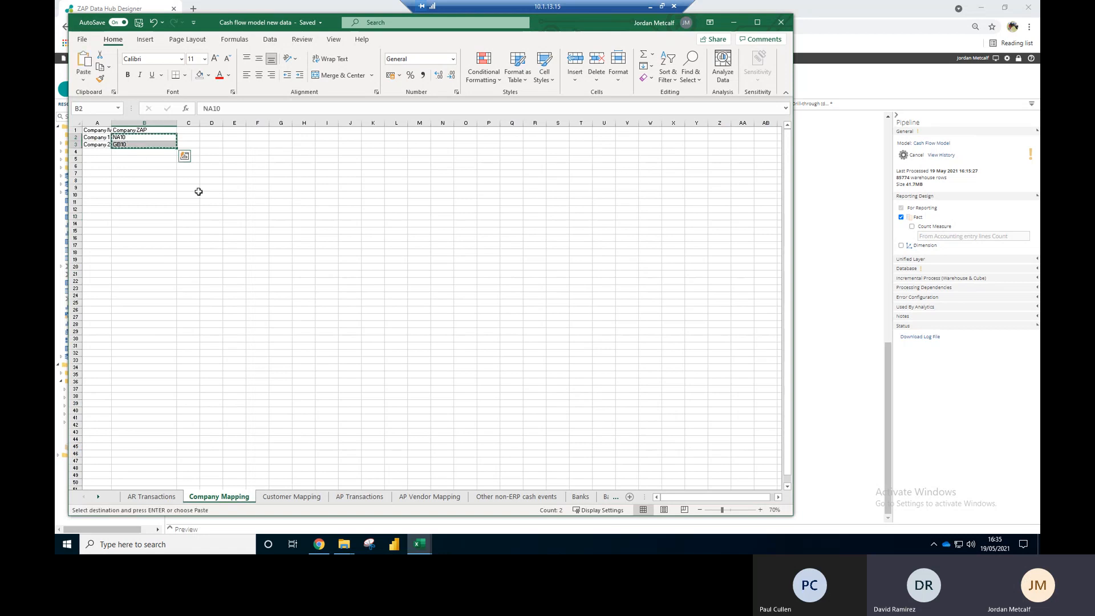
pyautogui.hotkey('ctrl', 'v')
pyautogui.click(130, 138)
pyautogui.click(101, 496)
# Step: Paste NA10 into the Company column for both Bank Trans rows and save the workbook
pyautogui.click(556, 496)
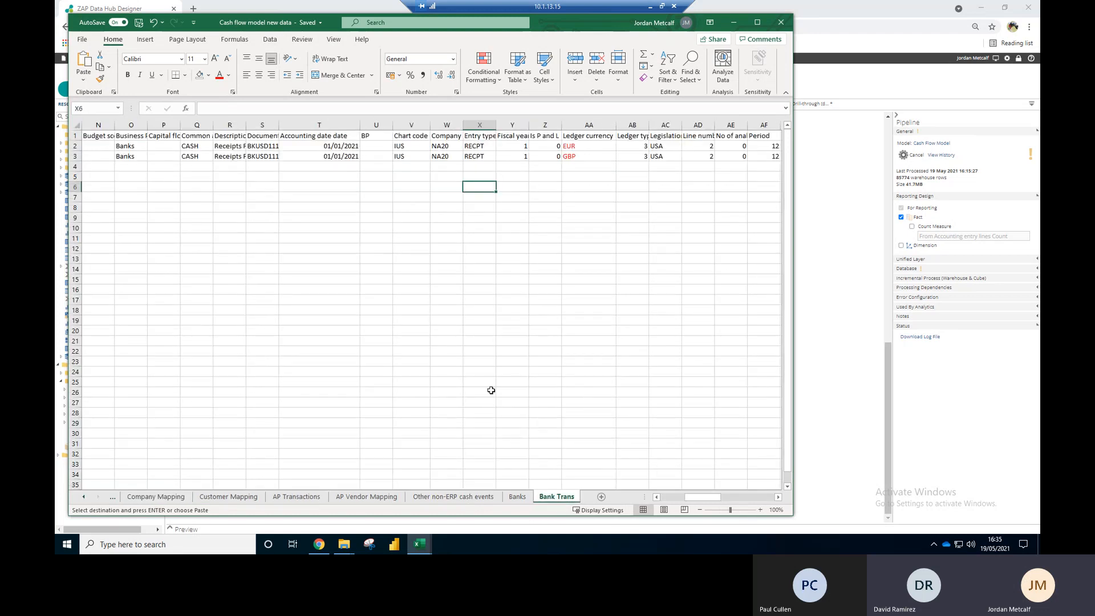
pyautogui.click(450, 147)
pyautogui.hotkey('ctrl', 'v')
pyautogui.click(452, 156)
pyautogui.hotkey('ctrl', 'v')
pyautogui.click(454, 188)
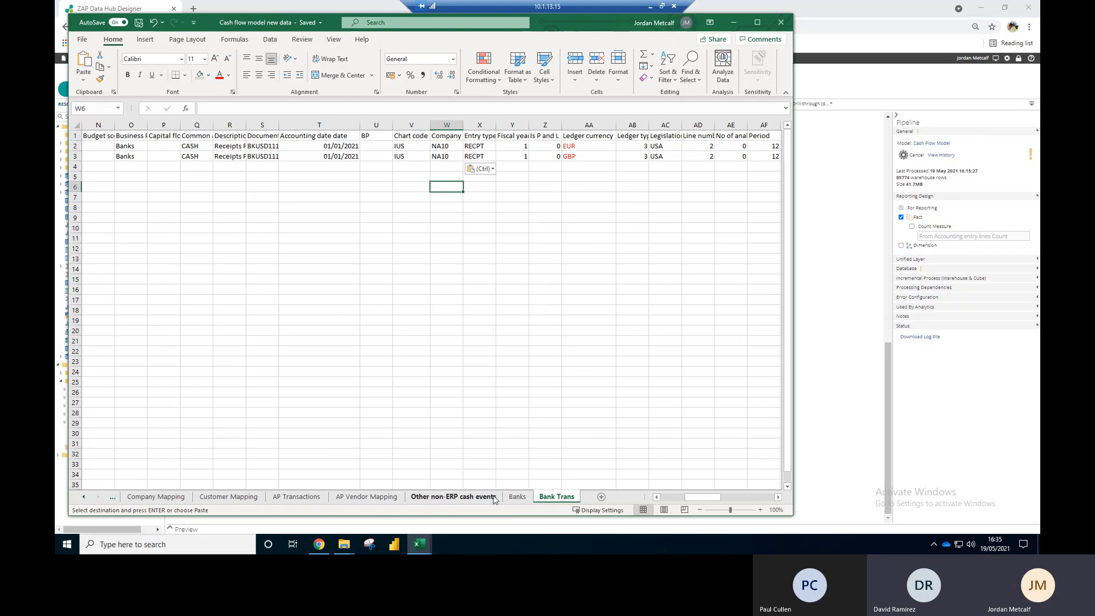
pyautogui.click(516, 496)
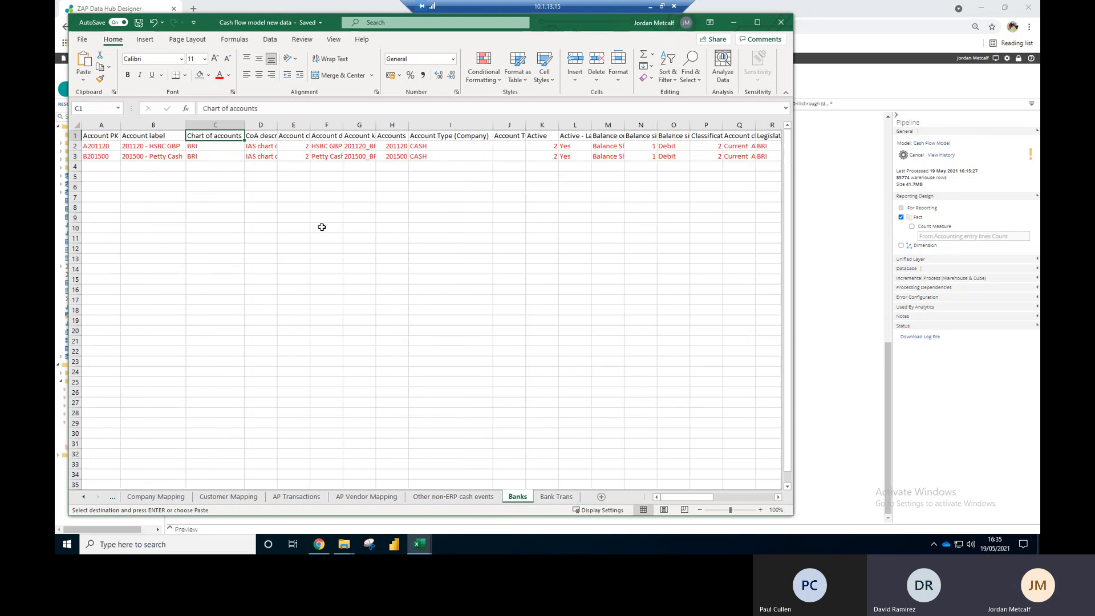
pyautogui.click(138, 25)
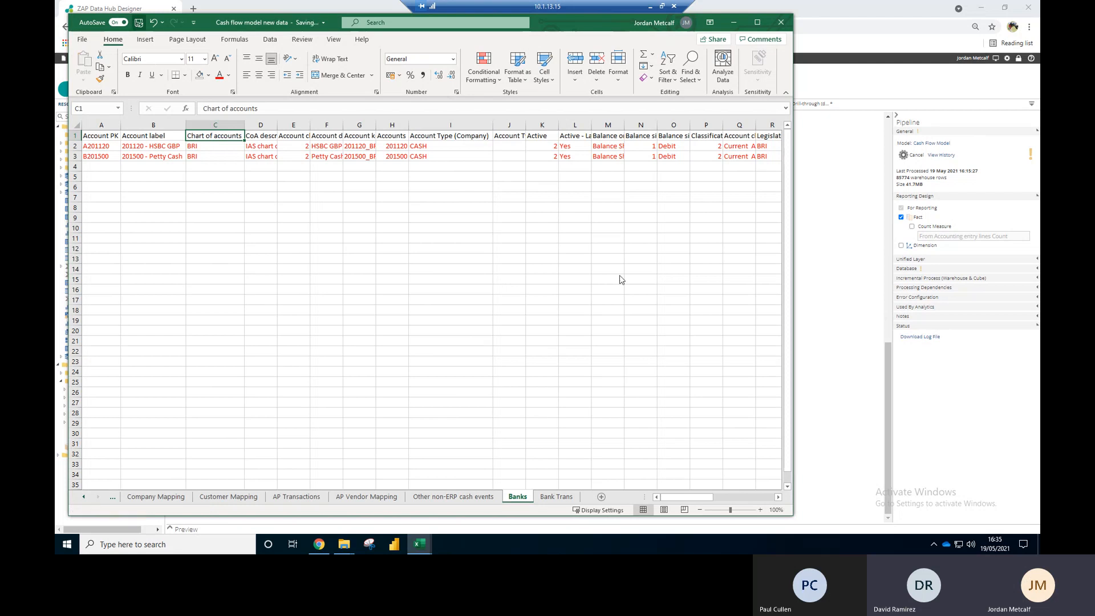
# Step: Switch to ZAP Data Hub, view the relationships of the Ledger Actuals Budget pipeline and expand its data preview
pyautogui.click(821, 301)
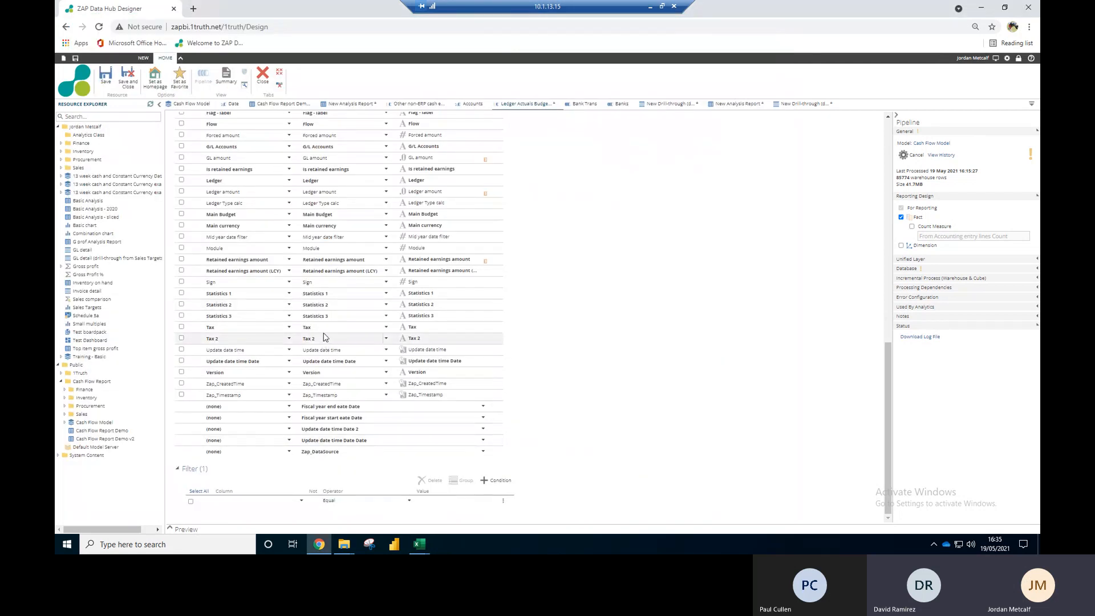
pyautogui.scroll(5, 346, 333)
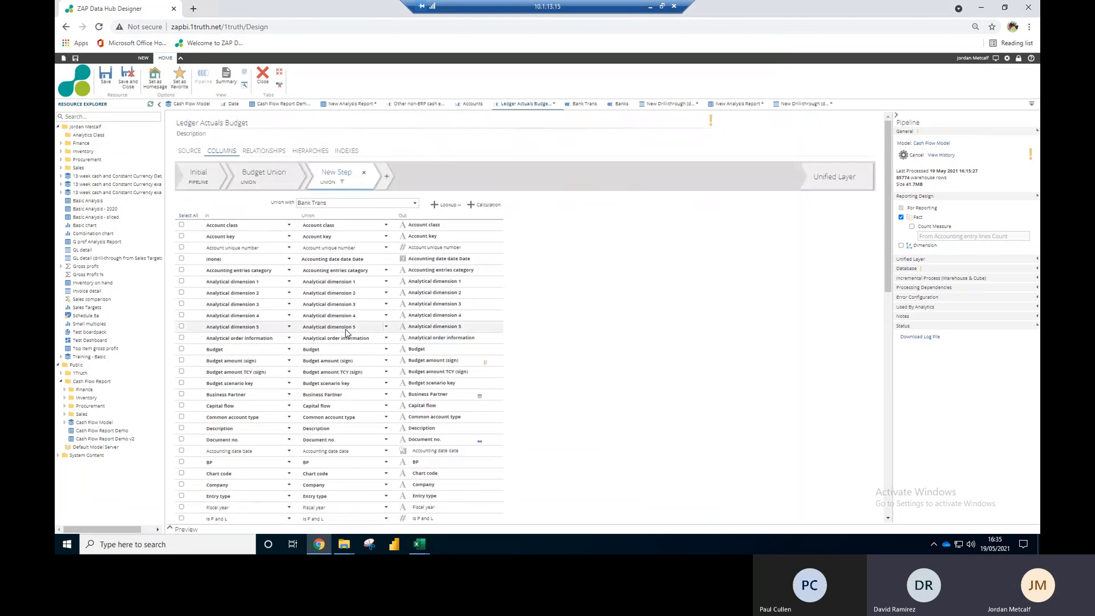
pyautogui.click(270, 152)
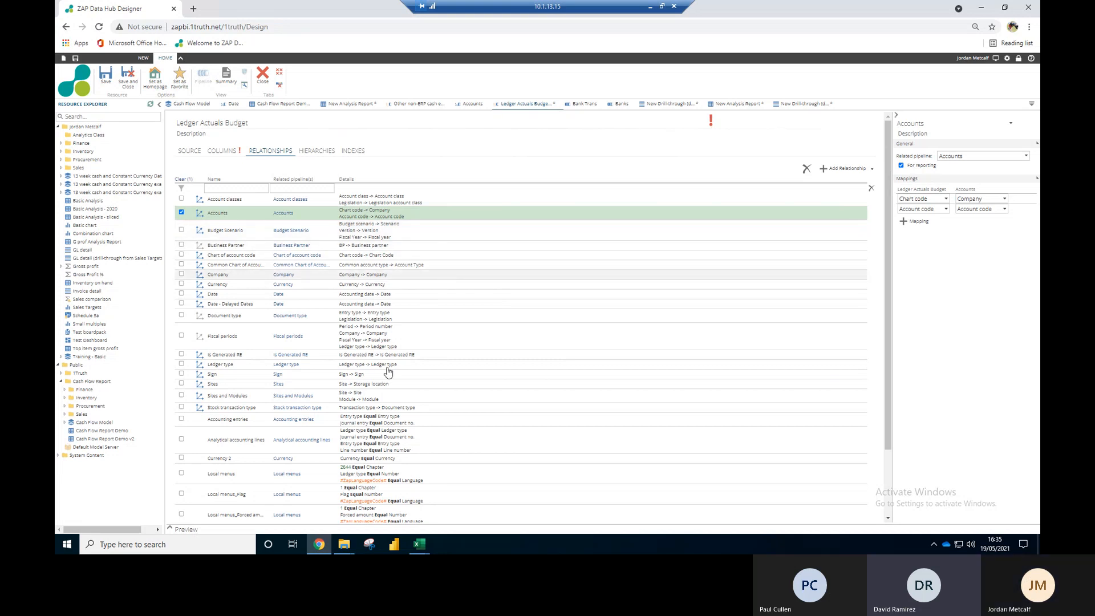
pyautogui.click(177, 530)
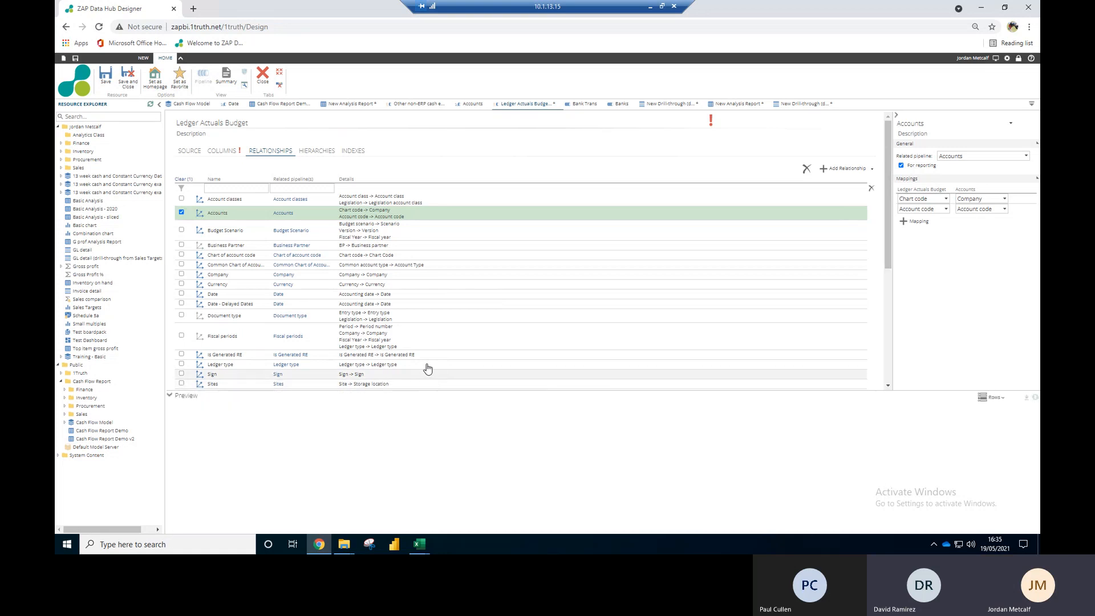
# Step: Switch to the Cash flow model new data workbook in Excel and check the Banks columns and the Bank Trans company values
pyautogui.moveTo(412, 539)
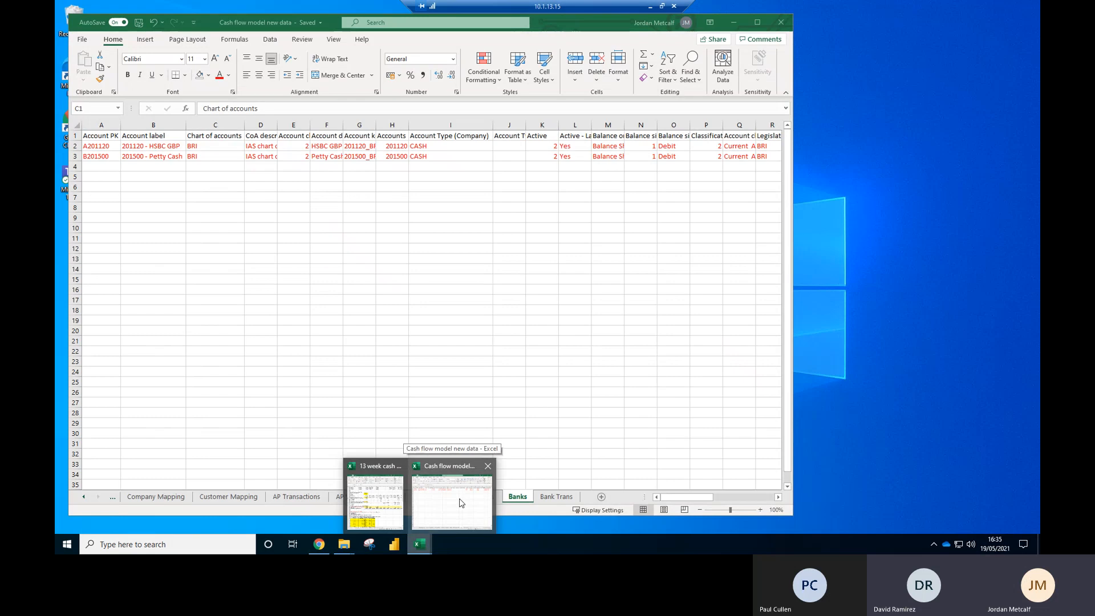
pyautogui.click(461, 502)
pyautogui.click(420, 188)
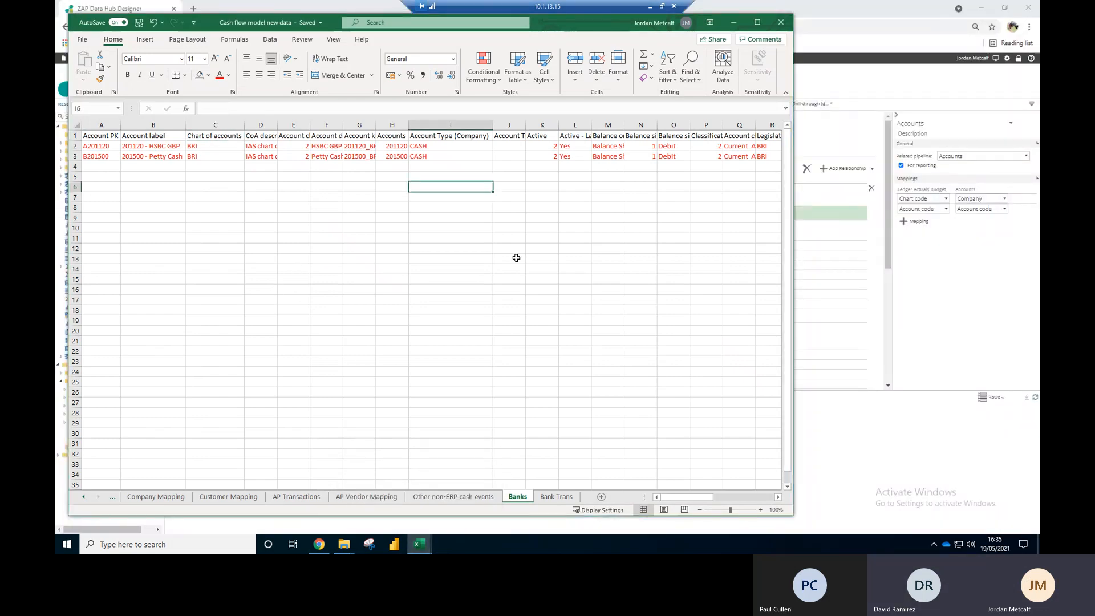
pyautogui.click(345, 207)
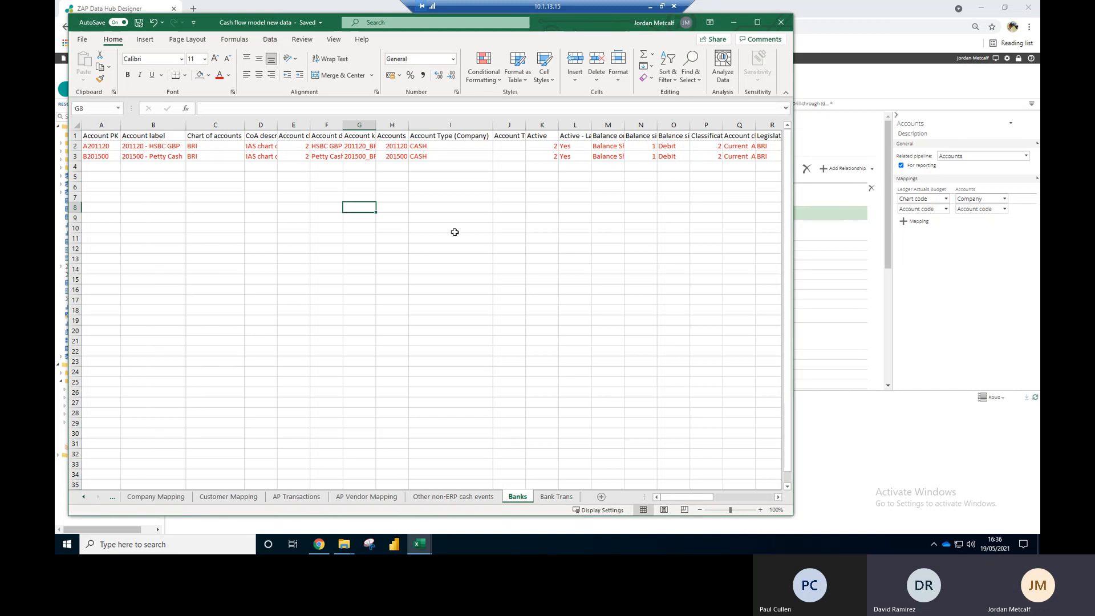
pyautogui.click(566, 498)
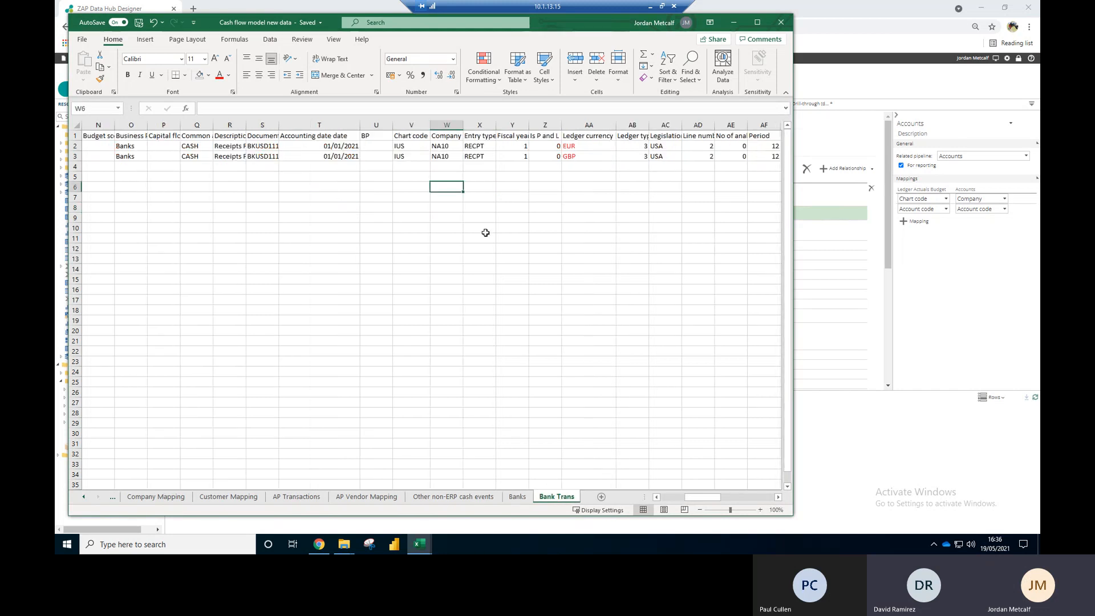
pyautogui.moveTo(446, 147); pyautogui.dragTo(447, 157)
pyautogui.click(452, 177)
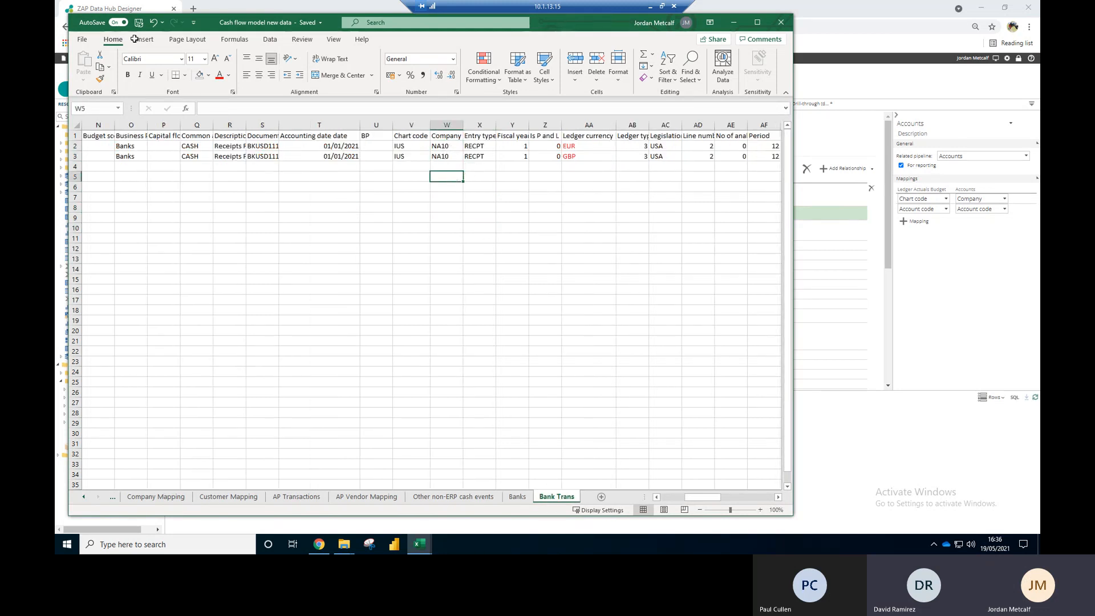
# Step: Search the Bank Trans sheet for chart and check the two values in the Chart code column
pyautogui.click(486, 165)
pyautogui.hotkey('ctrl', 'f')
pyautogui.write('chart')
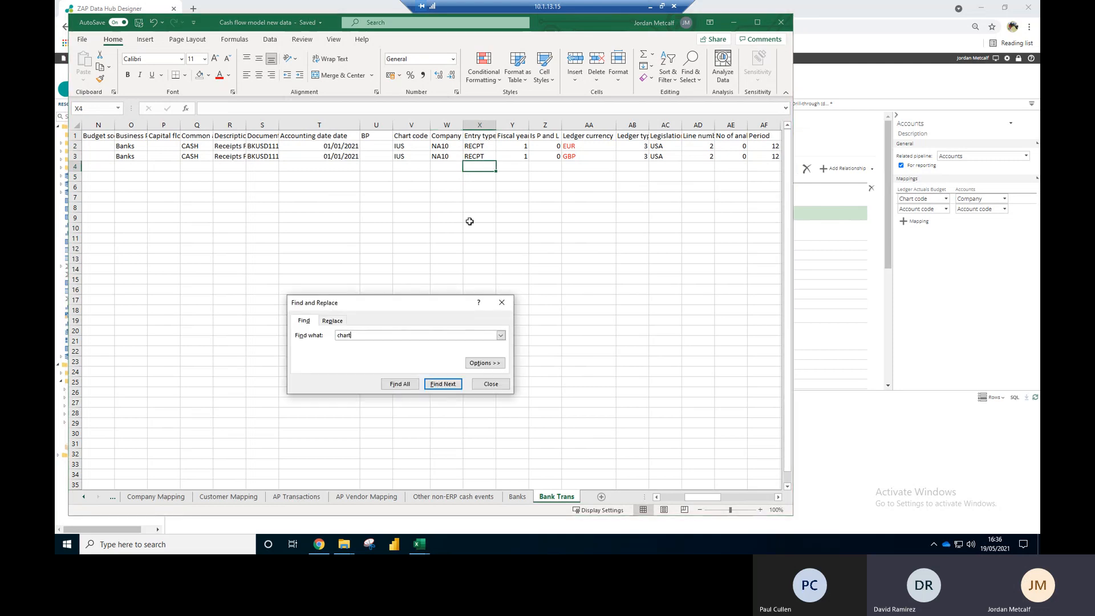
pyautogui.press('Return')
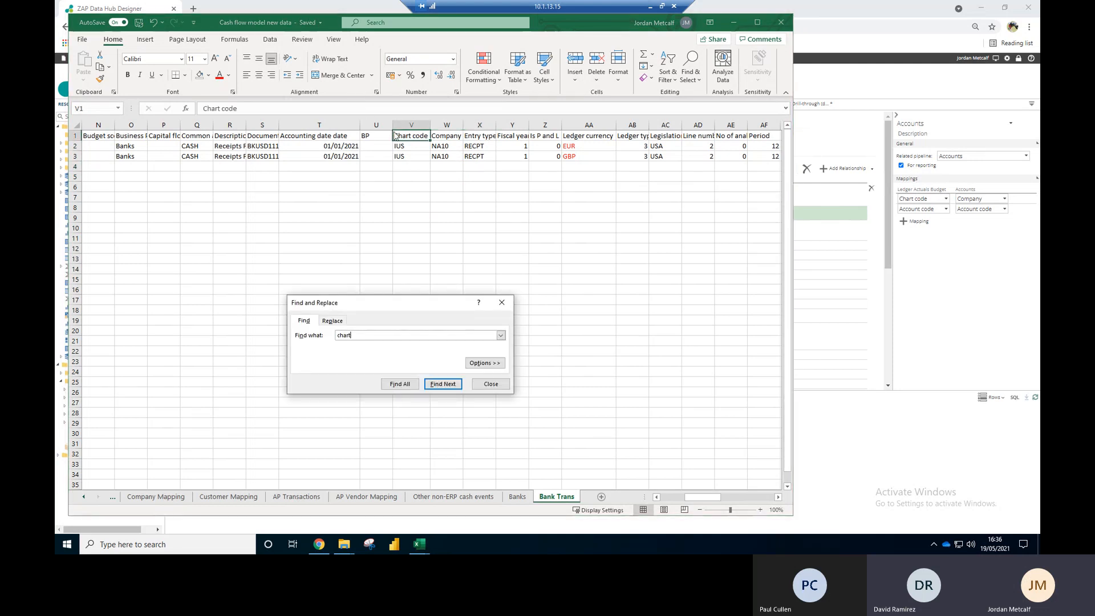
pyautogui.click(405, 146)
pyautogui.moveTo(405, 146); pyautogui.dragTo(405, 155)
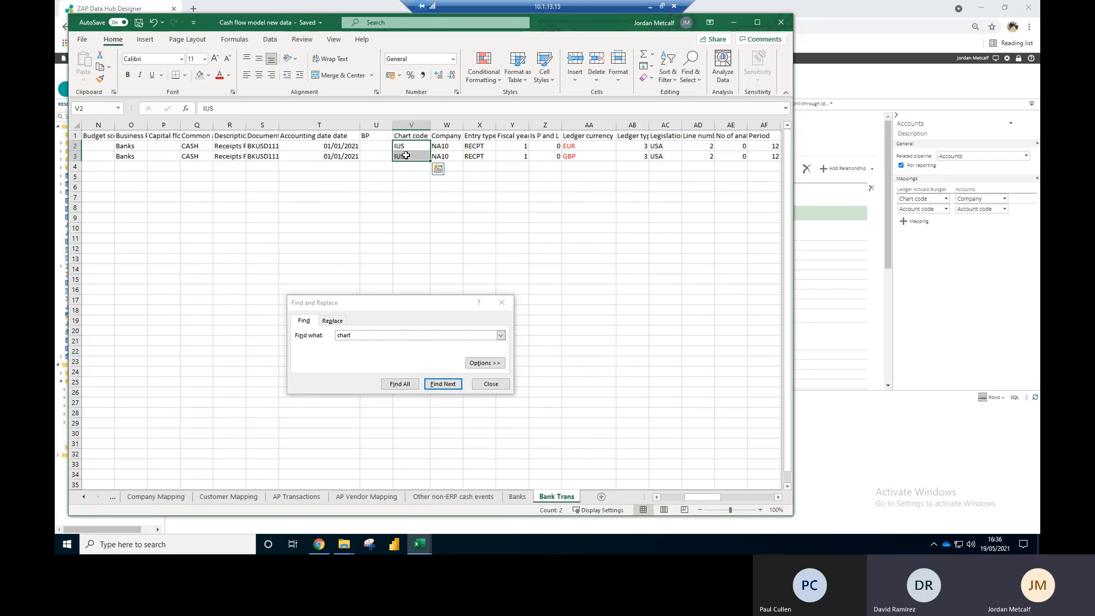
pyautogui.click(486, 383)
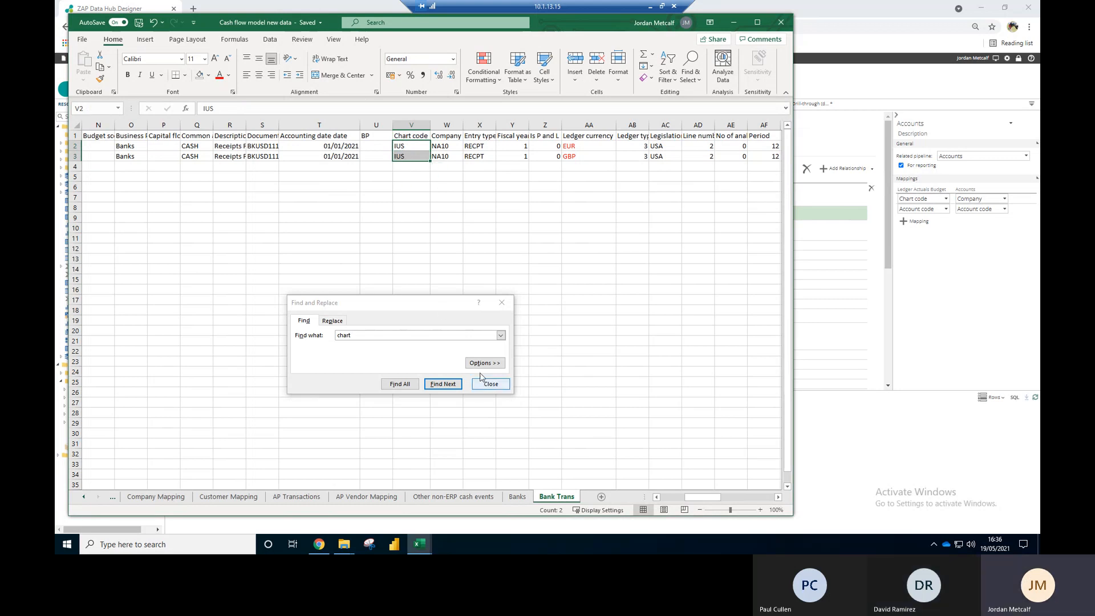
# Step: Copy the NA10 company values into the Chart code column for both Bank Trans rows
pyautogui.moveTo(447, 146); pyautogui.dragTo(405, 156)
pyautogui.hotkey('ctrl', 'c')
pyautogui.hotkey('ctrl', 'v')
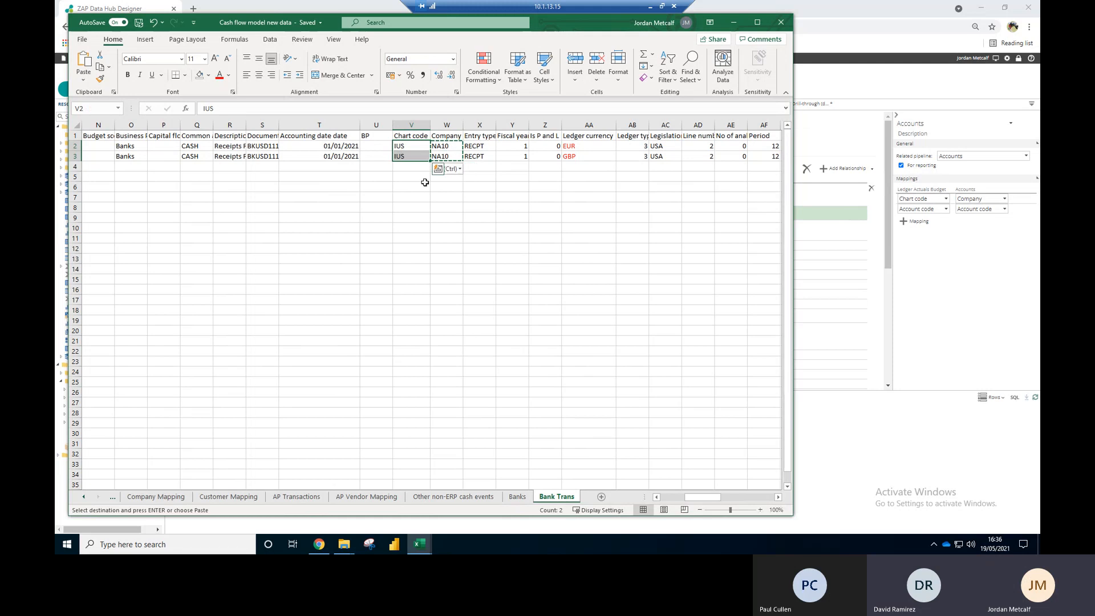
pyautogui.click(410, 177)
pyautogui.press('Escape')
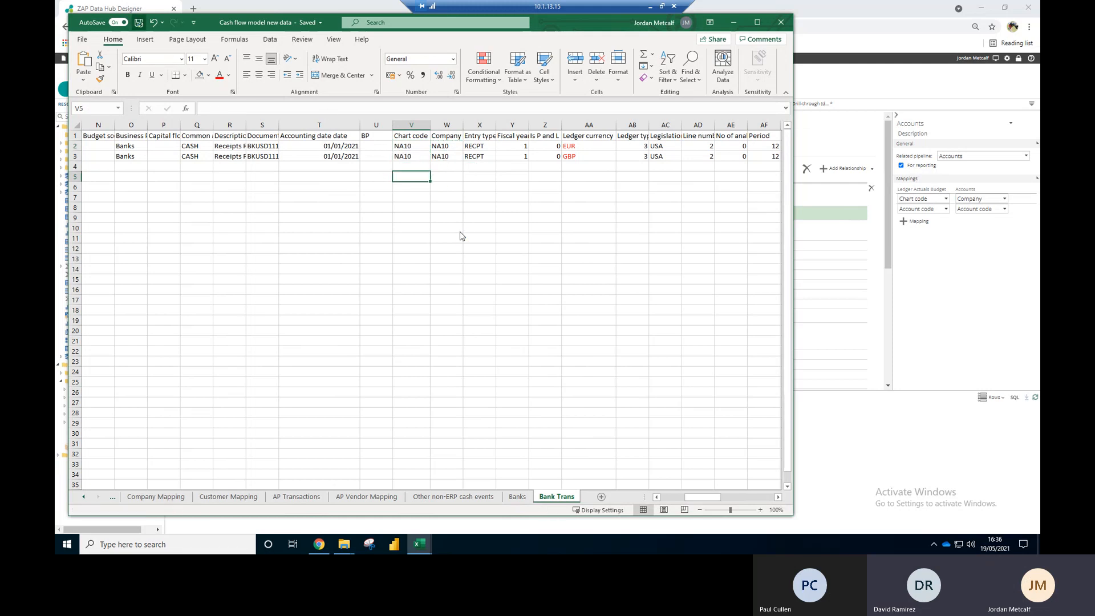
pyautogui.click(327, 249)
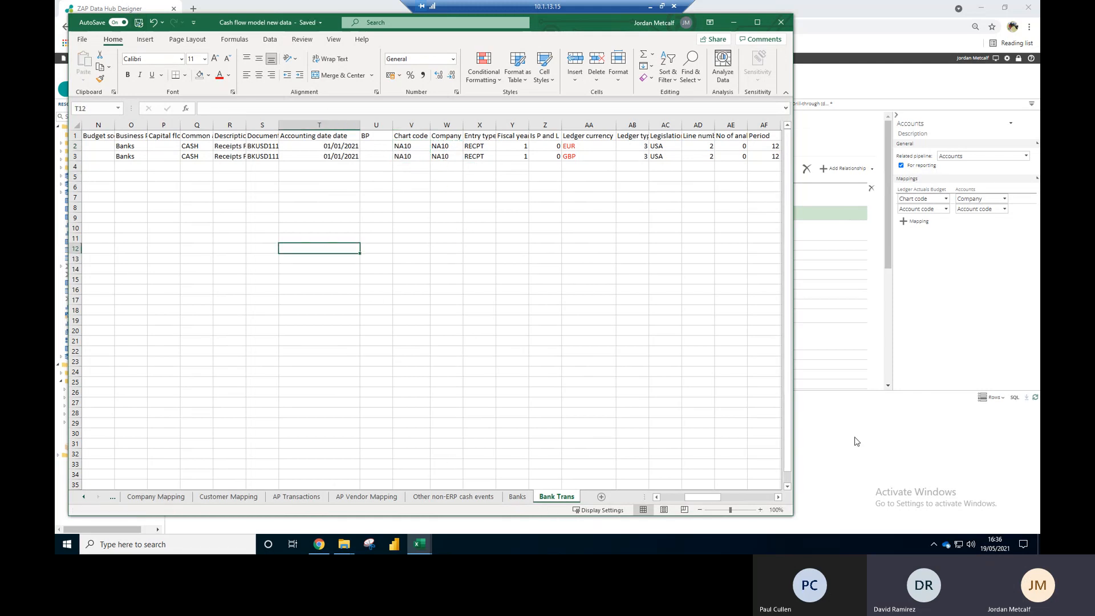
# Step: Switch to ZAP Data Hub, open the Unified Layer mapping of the Accounts pipeline and search it for company
pyautogui.click(814, 437)
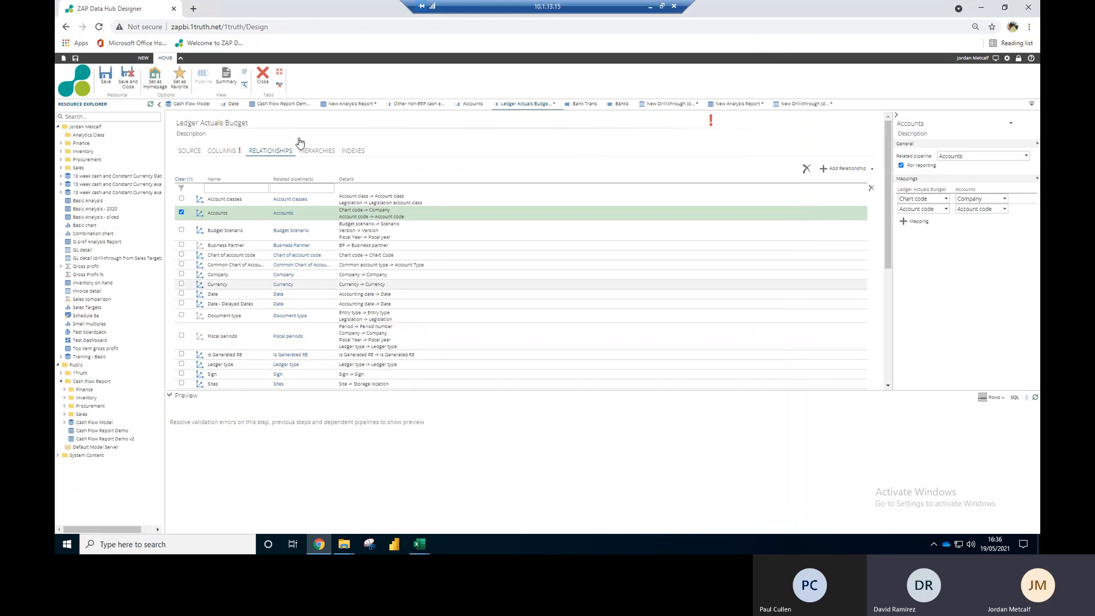
pyautogui.click(186, 105)
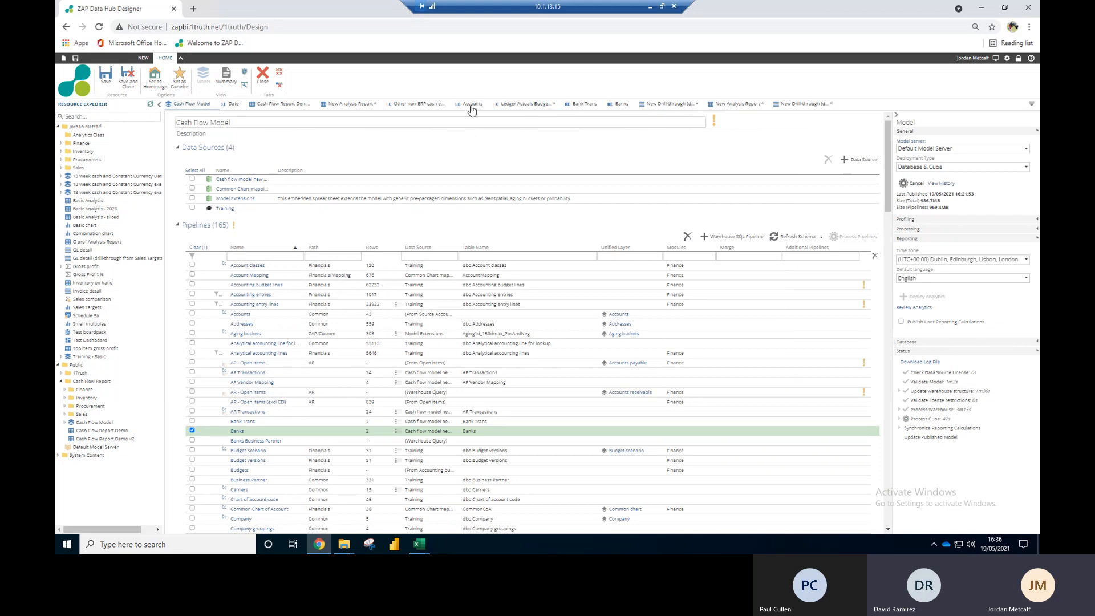
pyautogui.click(470, 106)
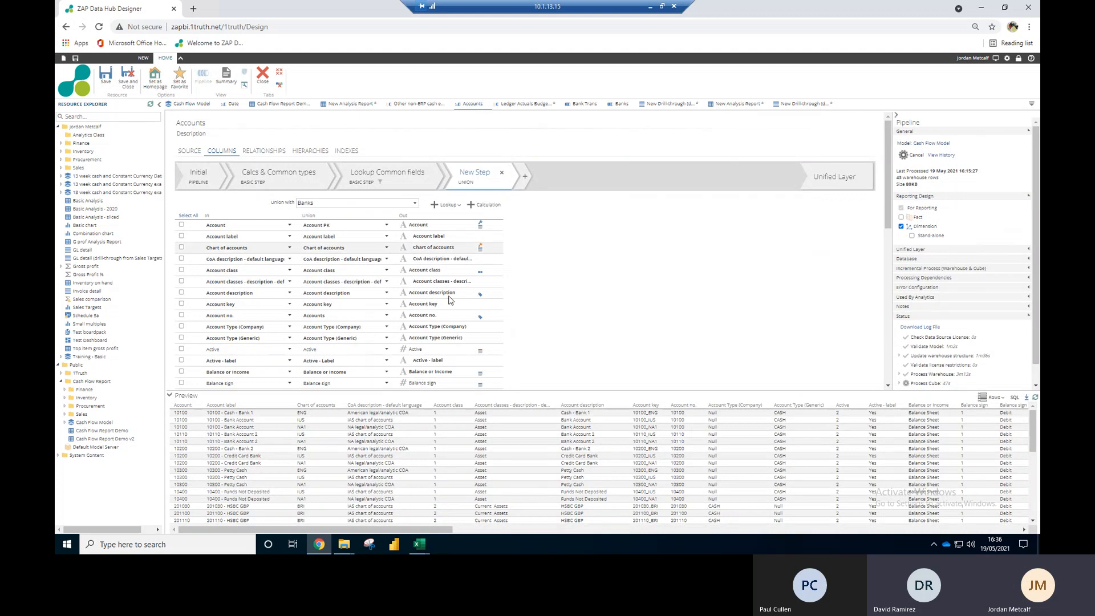
pyautogui.hotkey('ctrl', 'f')
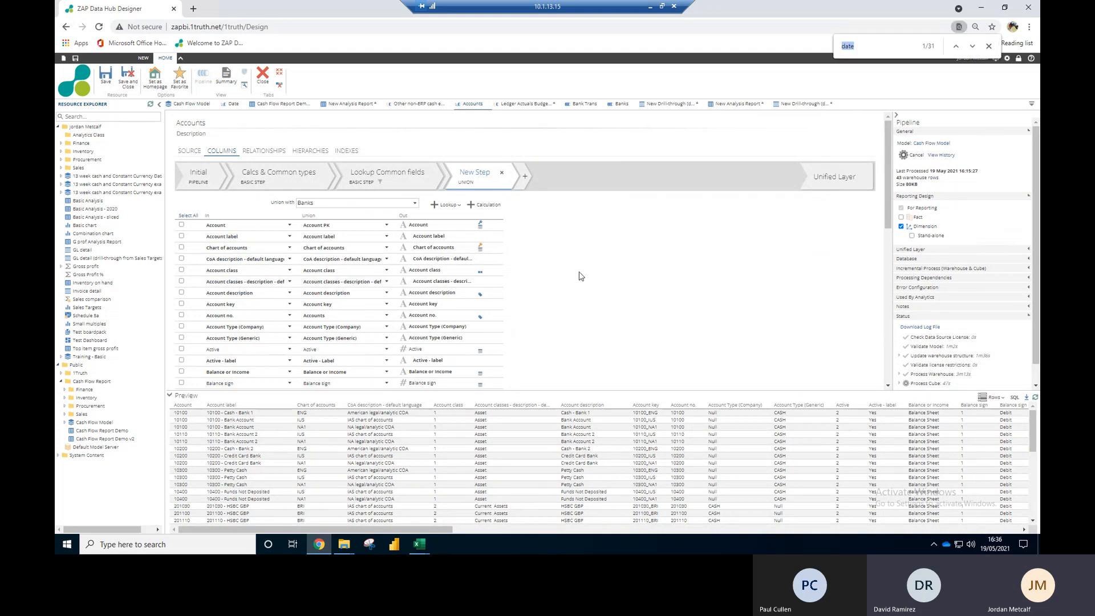
pyautogui.click(828, 176)
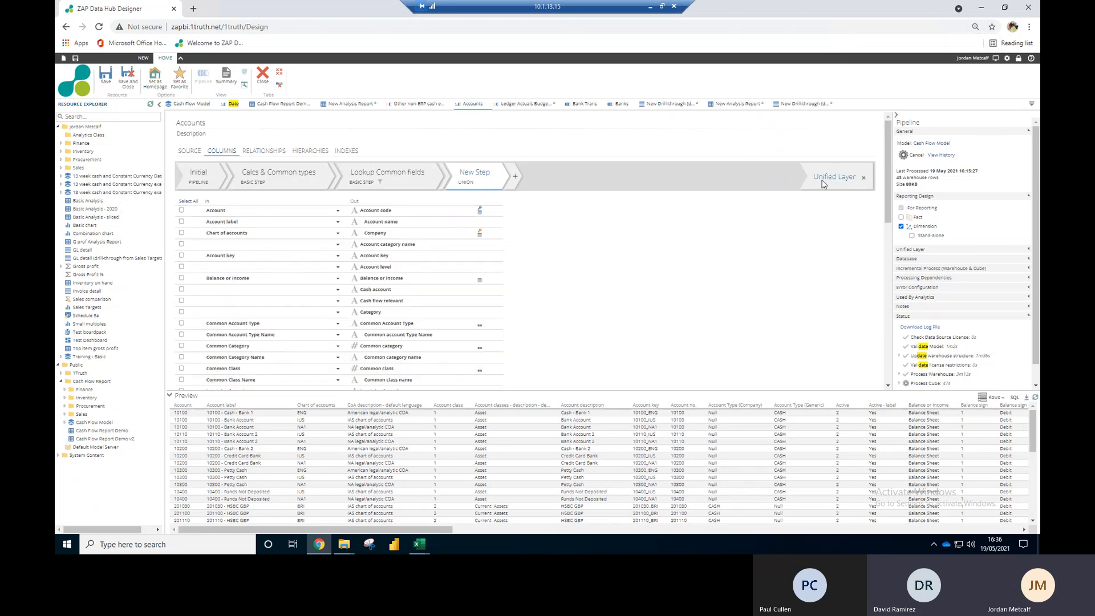
pyautogui.click(821, 178)
pyautogui.hotkey('ctrl', 'f')
pyautogui.write('company')
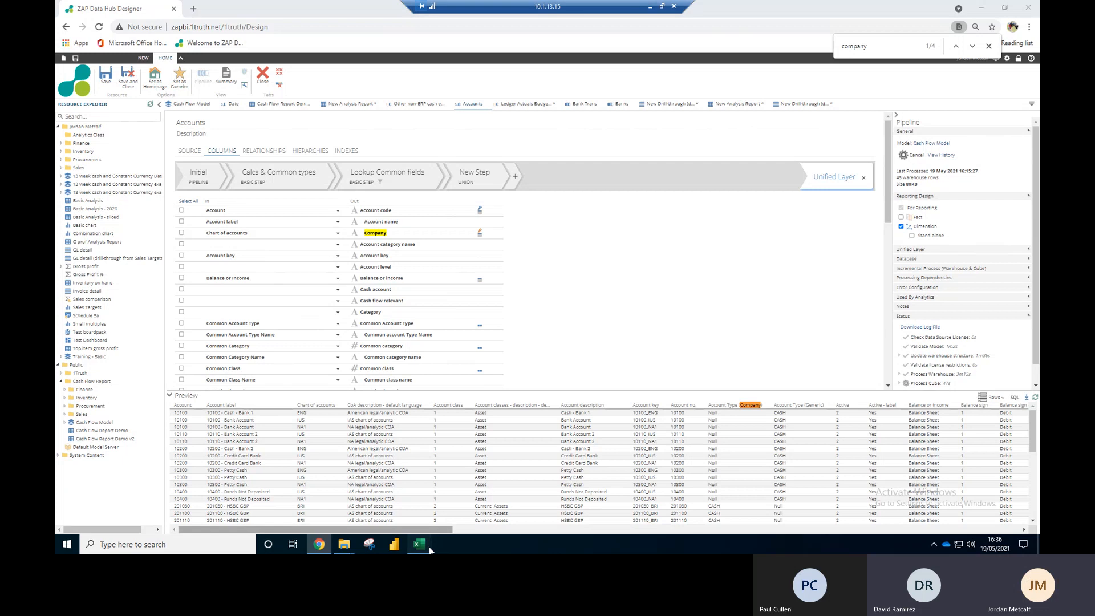
# Step: Switch back to the Cash flow model new data workbook in Excel and search the Bank Trans sheet for chart
pyautogui.moveTo(428, 547)
pyautogui.click(455, 484)
pyautogui.click(447, 263)
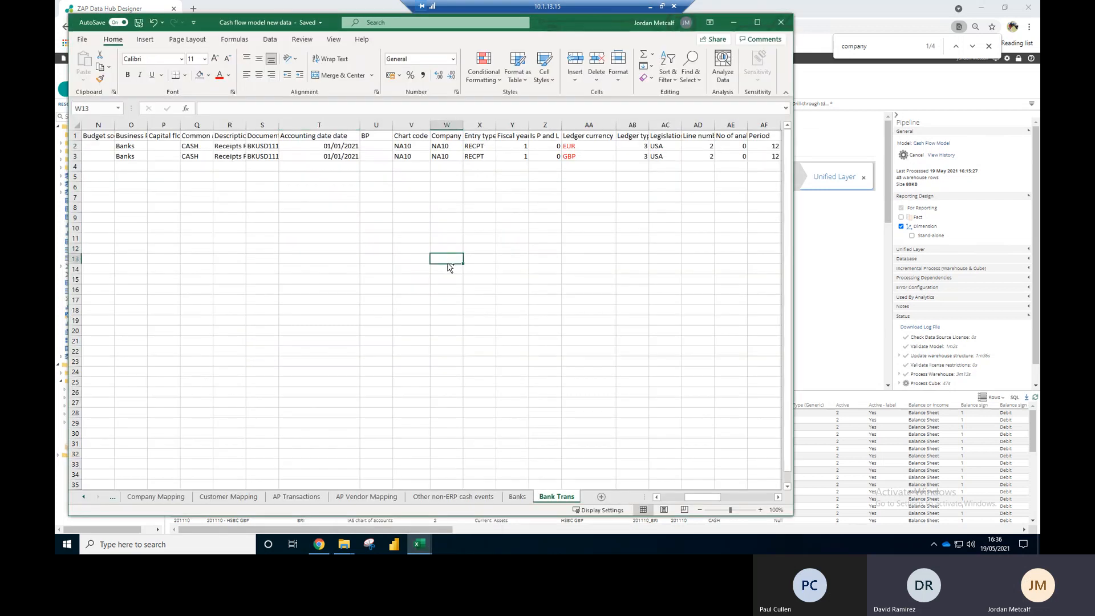
pyautogui.hotkey('ctrl', 'f')
pyautogui.write('chart')
pyautogui.press('Return')
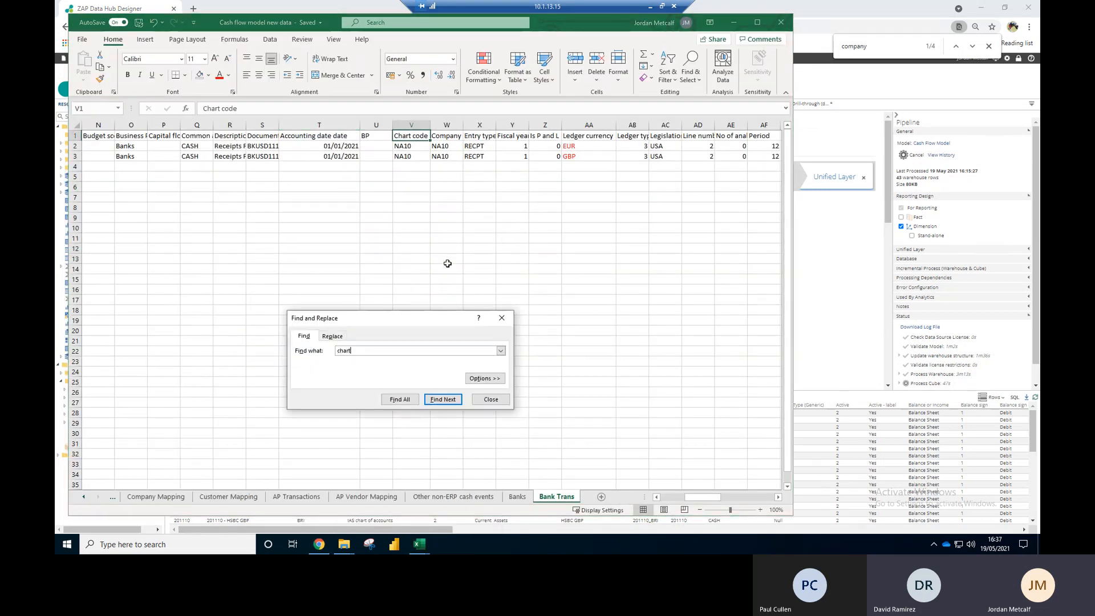
# Step: Search the Banks sheet for chart and select the first value in the Chart of accounts column
pyautogui.click(520, 498)
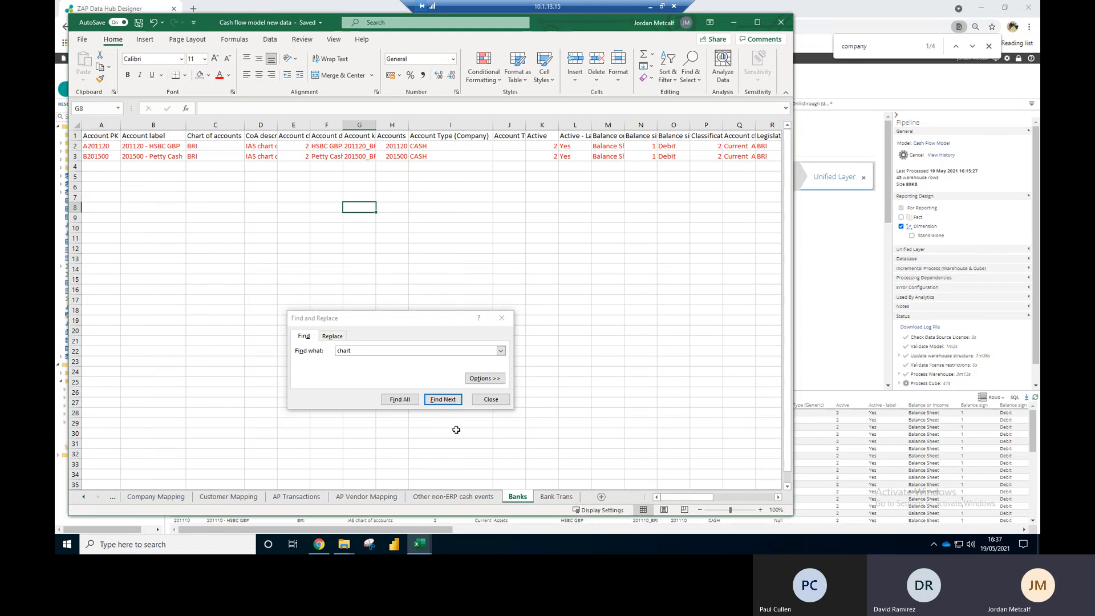
pyautogui.click(442, 400)
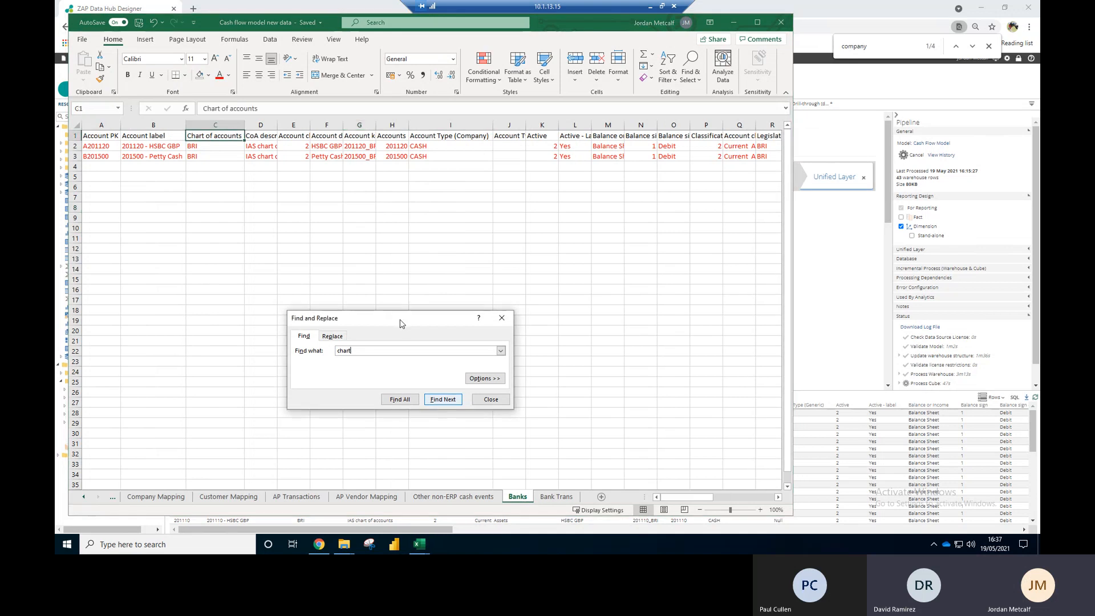
pyautogui.click(220, 146)
pyautogui.click(500, 402)
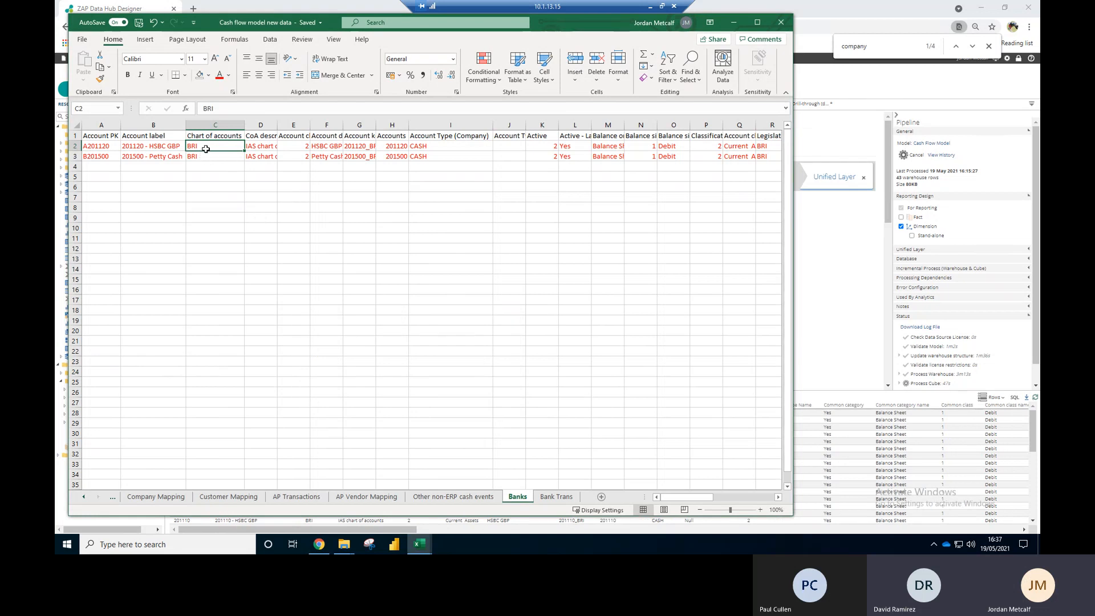
# Step: Set the Chart of accounts value to NA10 for both rows of the Banks sheet and save the workbook
pyautogui.write('NA10')
pyautogui.hotkey('ctrl', 'Return')
pyautogui.hotkey('ctrl', 'c')
pyautogui.press('Down')
pyautogui.hotkey('ctrl', 'v')
pyautogui.press('Escape')
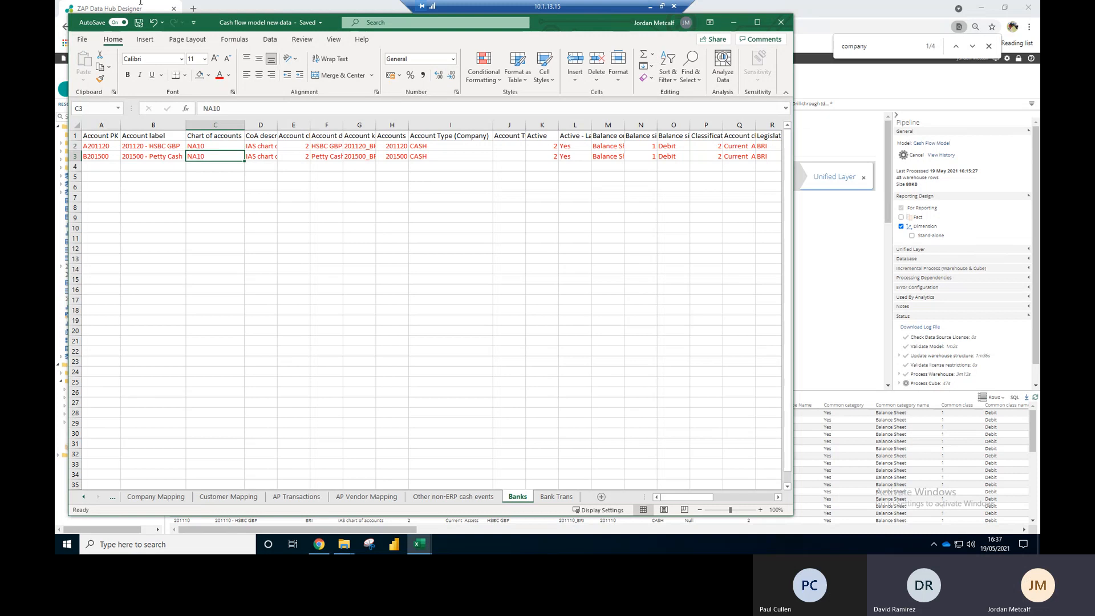
pyautogui.click(139, 23)
pyautogui.click(273, 188)
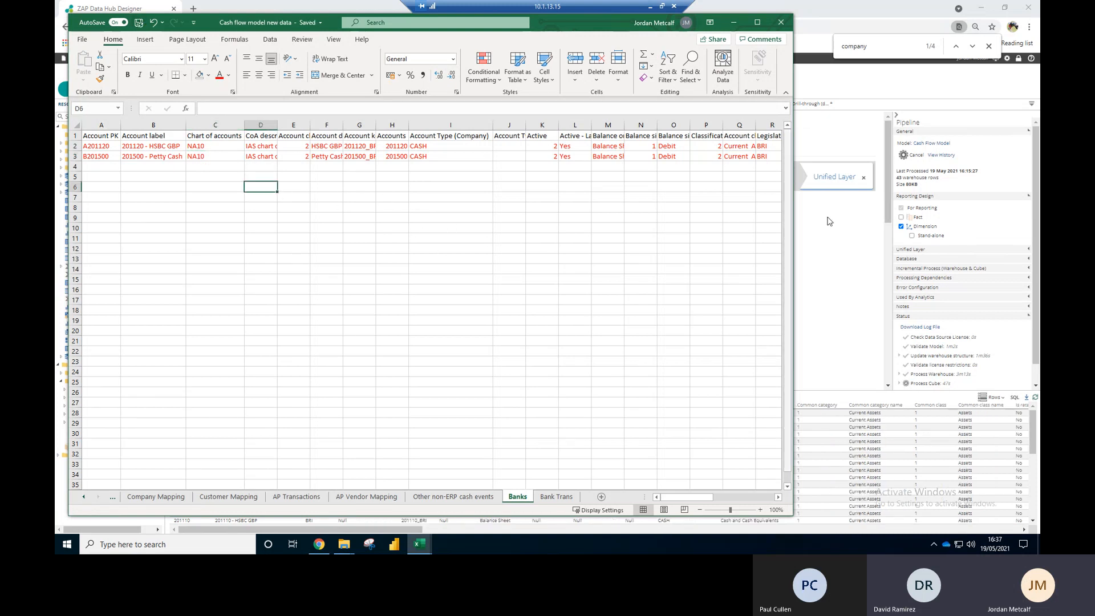
# Step: Switch to ZAP Data Hub, remove the Common Account Type equal to CASH filter condition from the Accounts pipeline, and save the pipeline
pyautogui.click(843, 269)
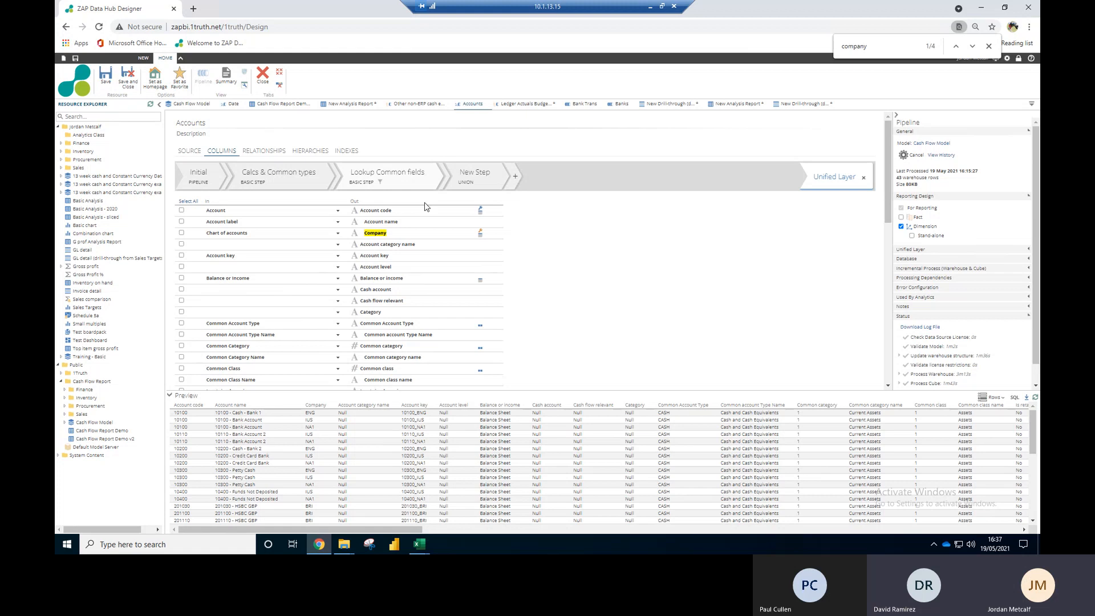
pyautogui.scroll(-5, 599, 301)
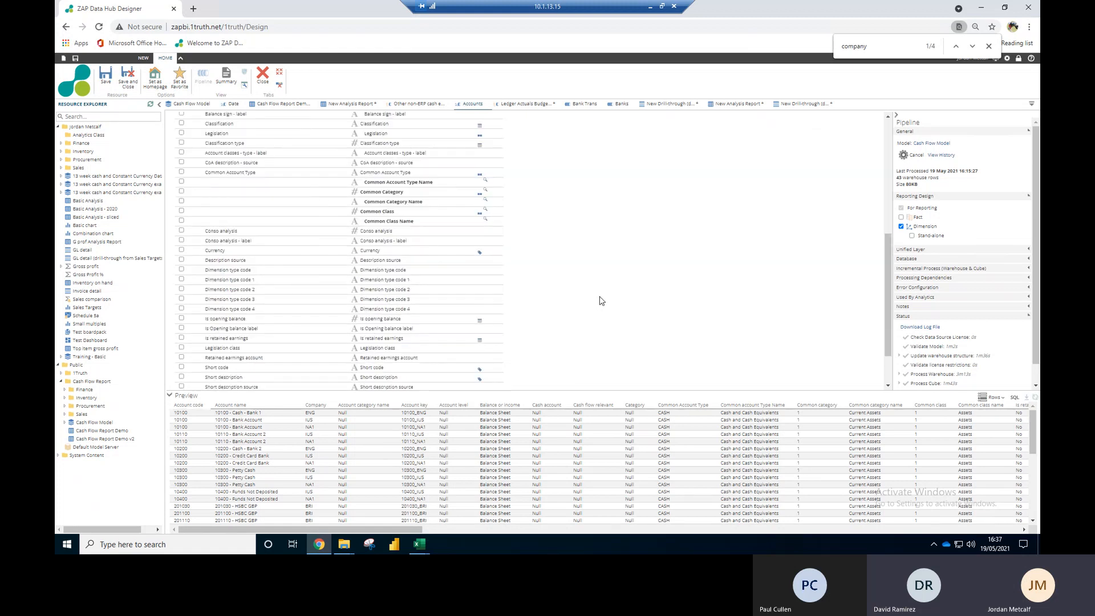
pyautogui.scroll(-2, 598, 301)
pyautogui.click(178, 378)
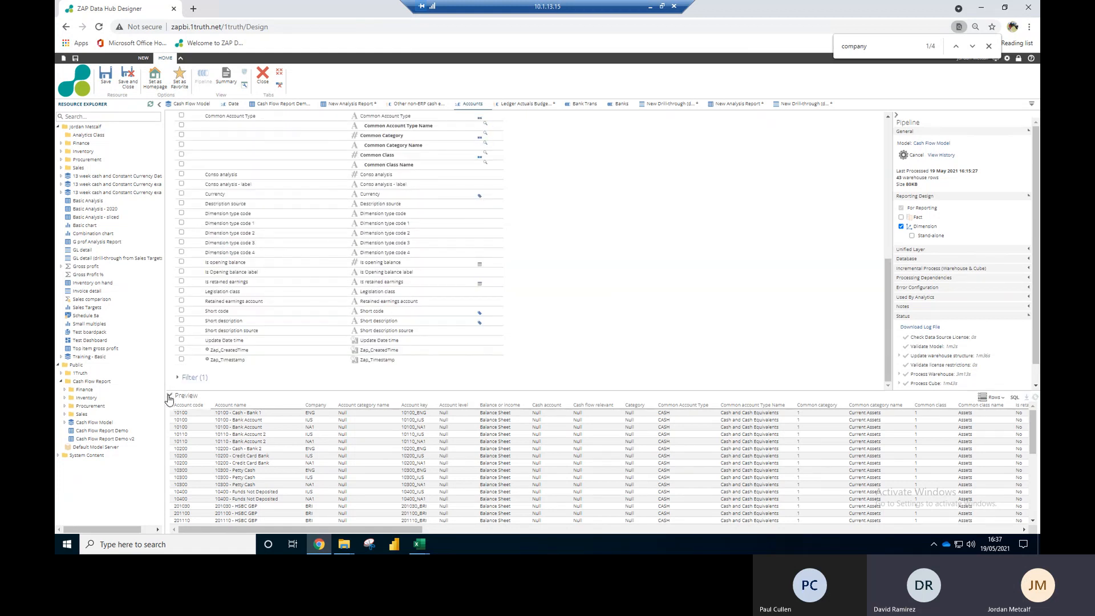
pyautogui.scroll(-2, 548, 342)
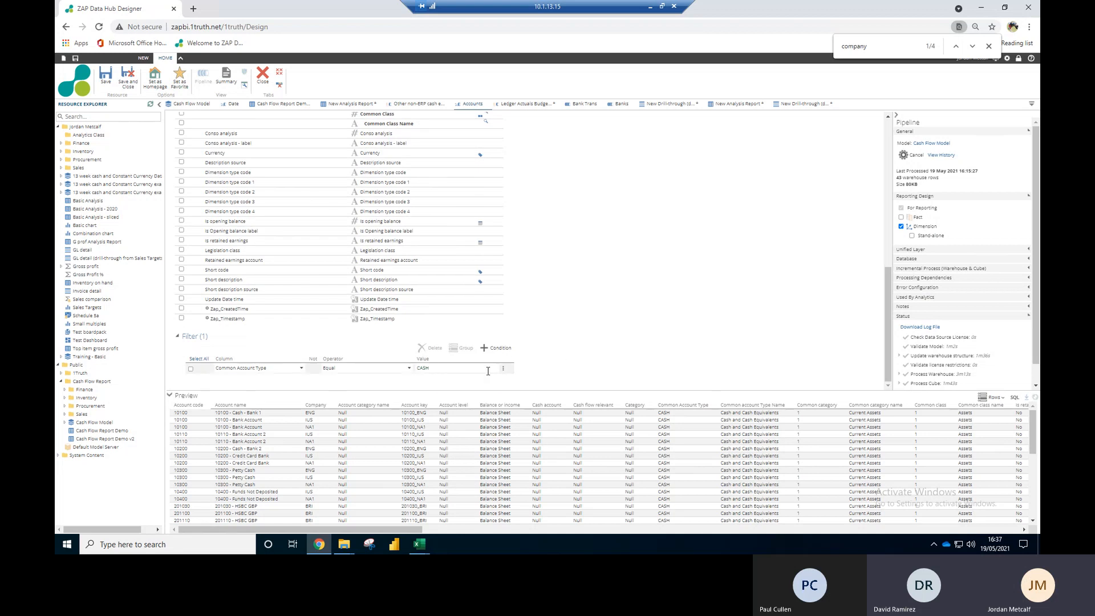
pyautogui.click(505, 370)
pyautogui.click(505, 372)
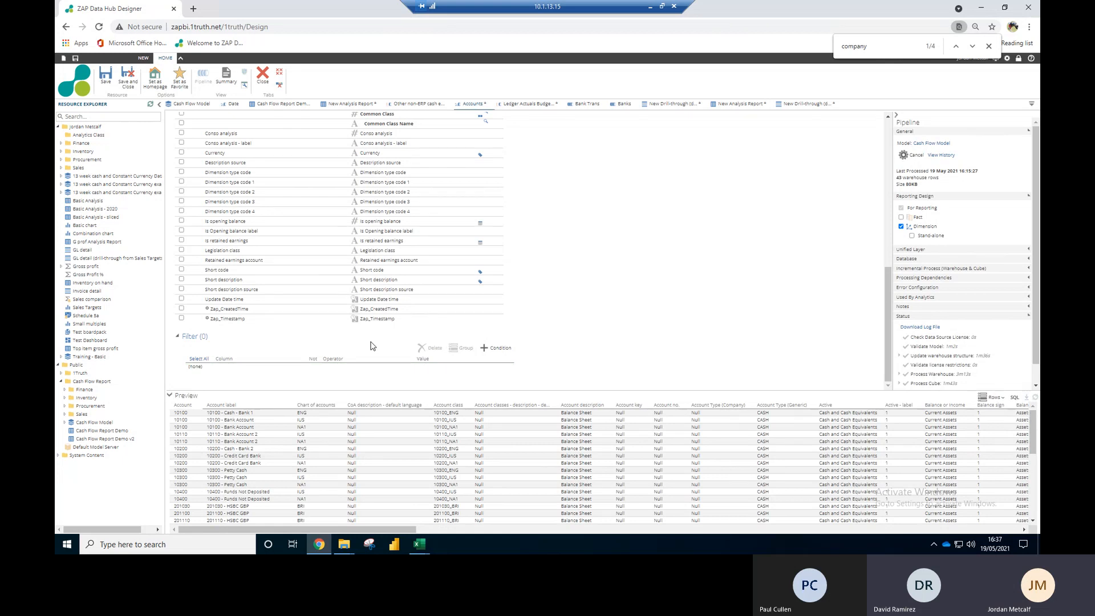
pyautogui.click(177, 337)
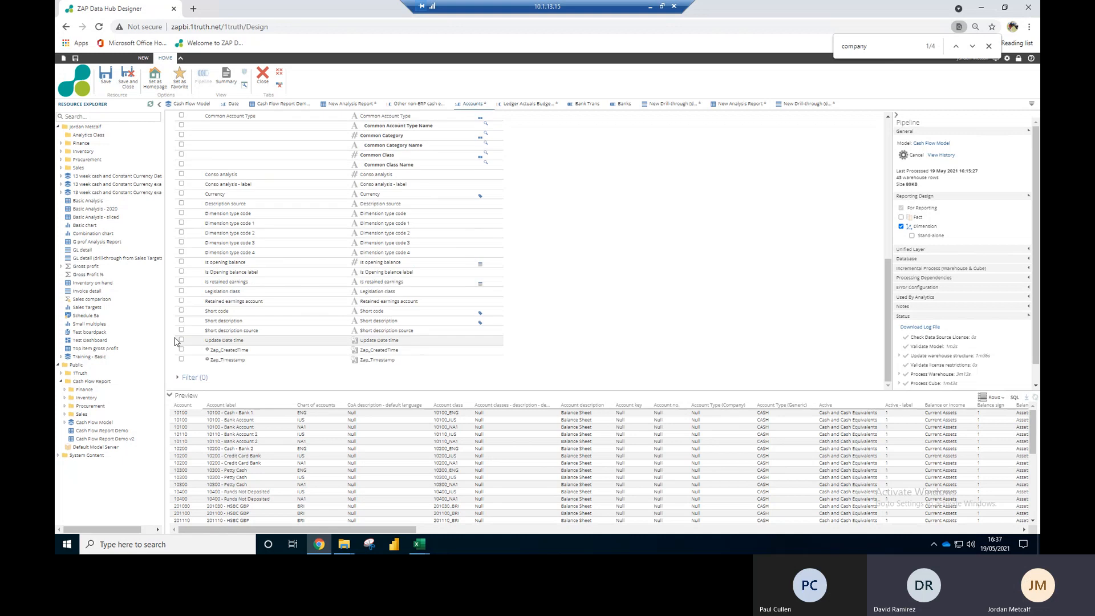
pyautogui.click(109, 82)
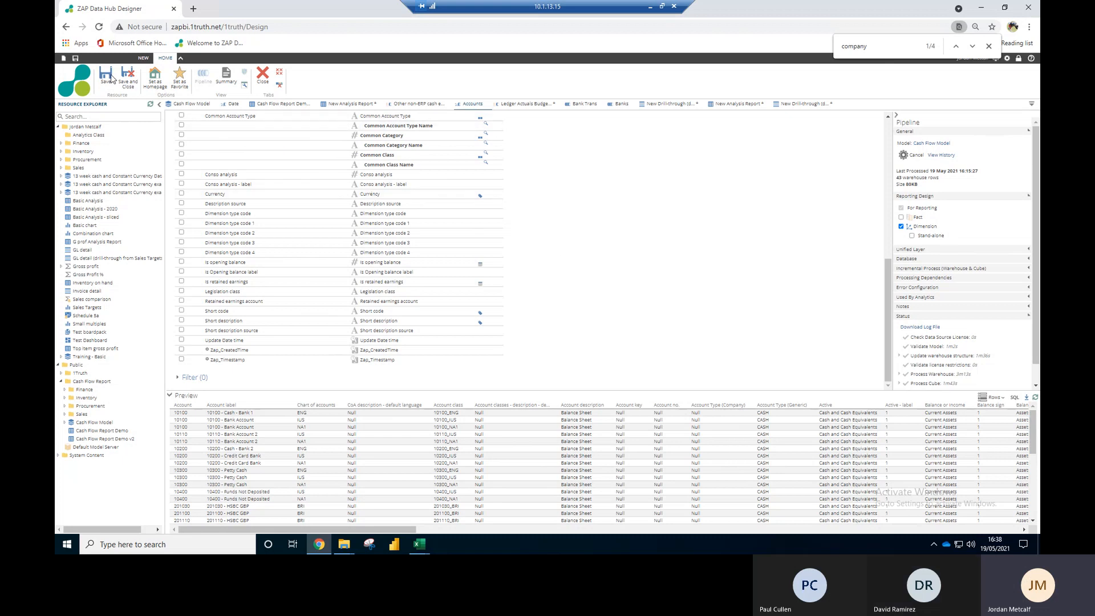
# Step: Open the Cash flow model new data source from the Cash Flow Model and expand its connection details
pyautogui.click(174, 106)
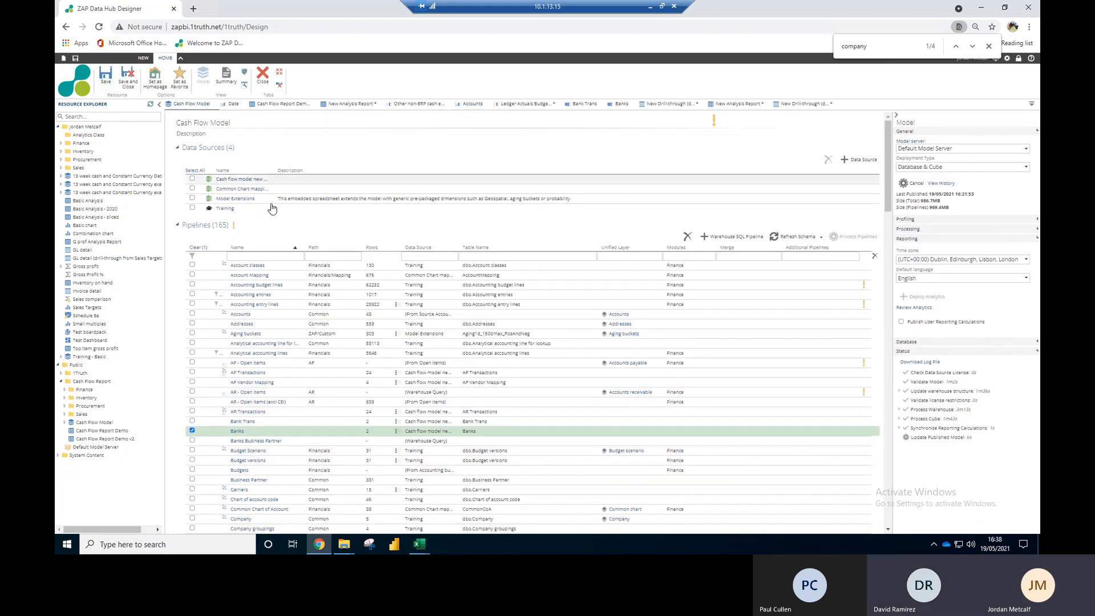
pyautogui.click(177, 225)
pyautogui.click(228, 180)
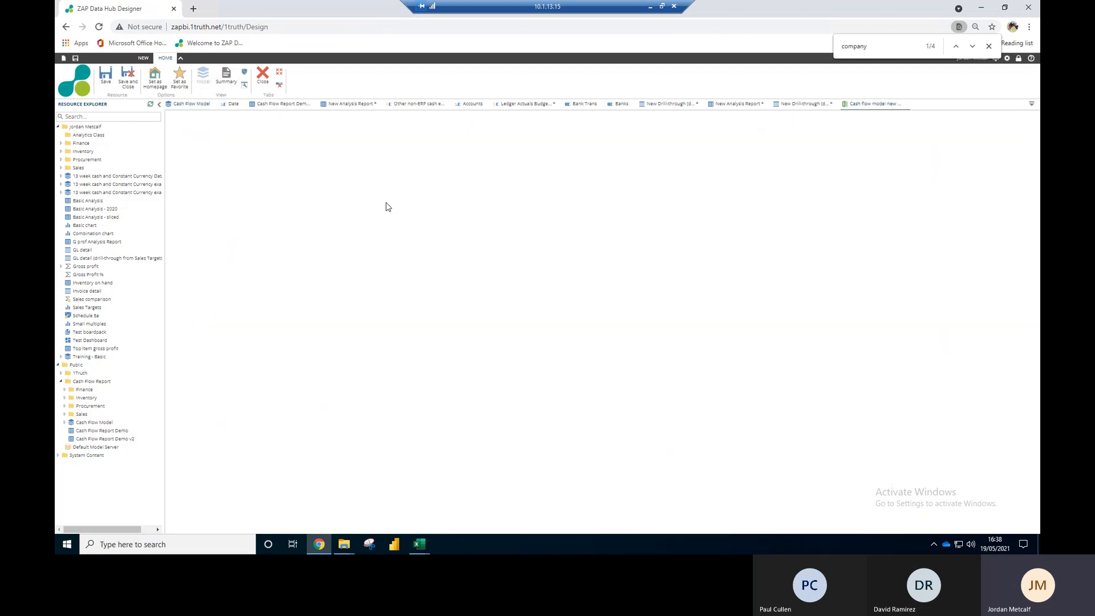
pyautogui.click(988, 47)
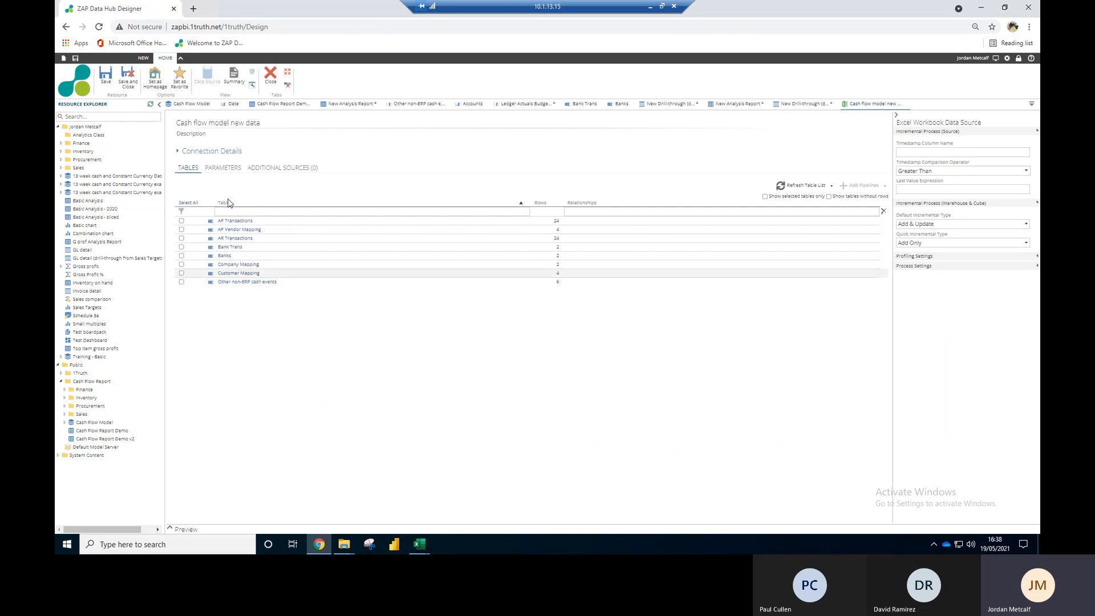
pyautogui.click(178, 152)
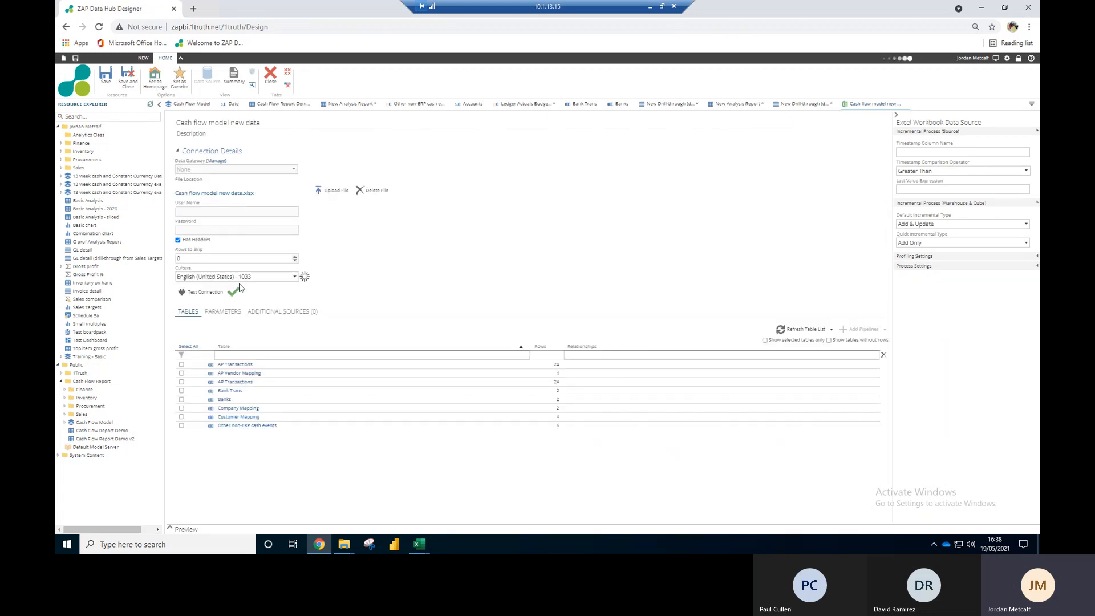
# Step: Close the Cash flow model new data workbook in Excel and upload the updated file to the data source
pyautogui.click(339, 193)
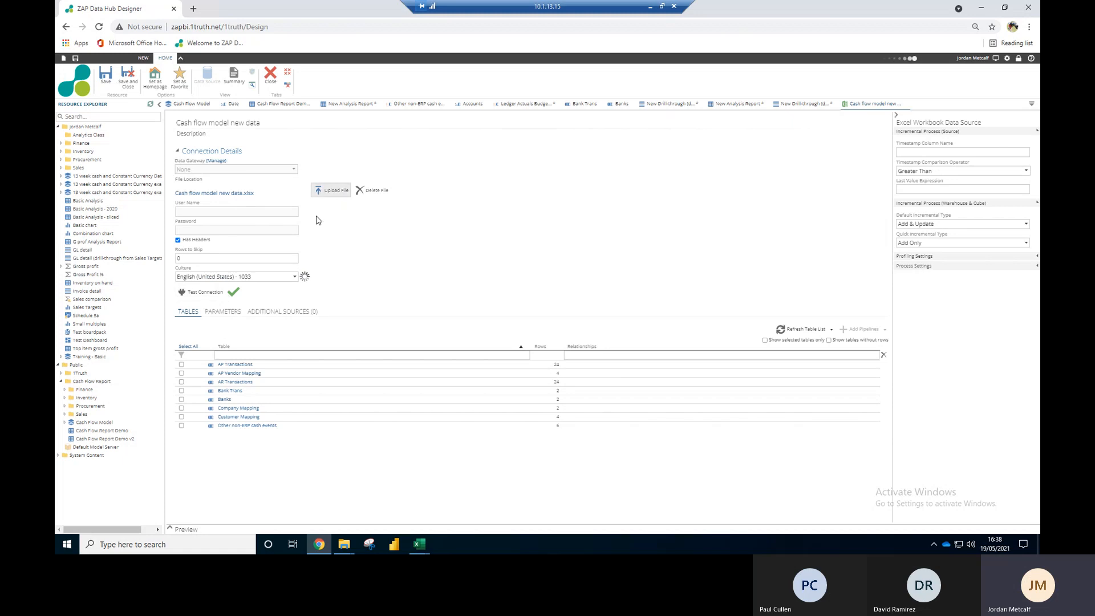
pyautogui.click(420, 544)
pyautogui.click(449, 498)
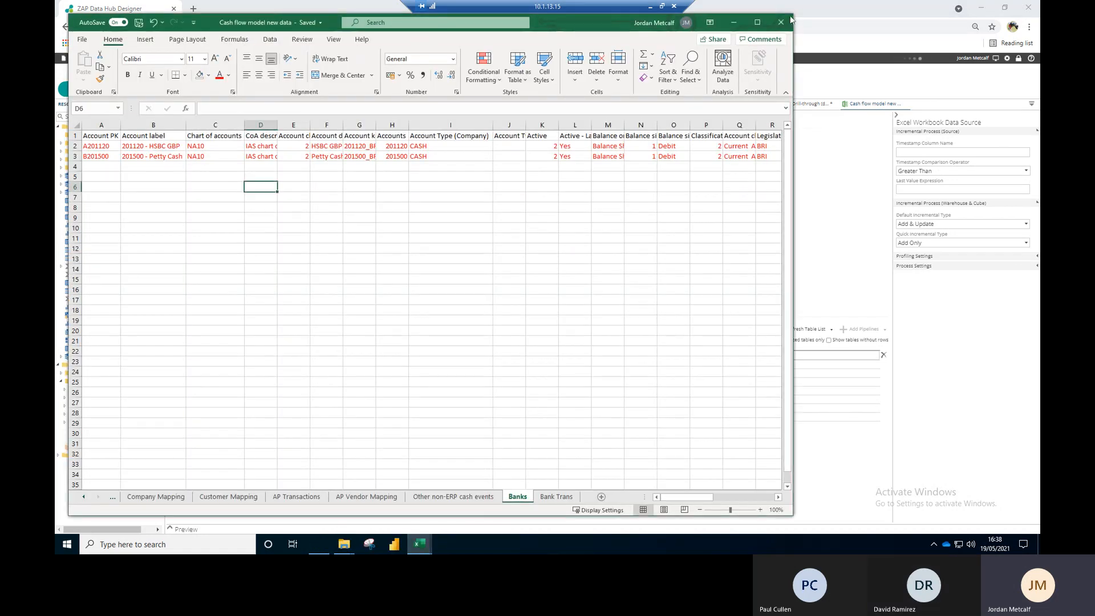
pyautogui.click(780, 23)
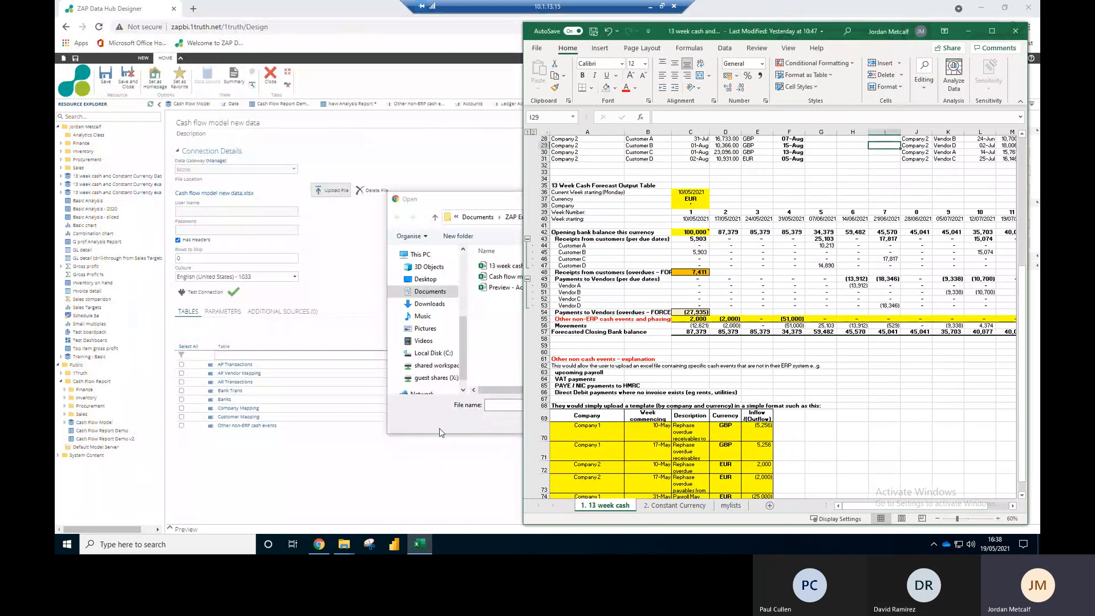
pyautogui.click(439, 432)
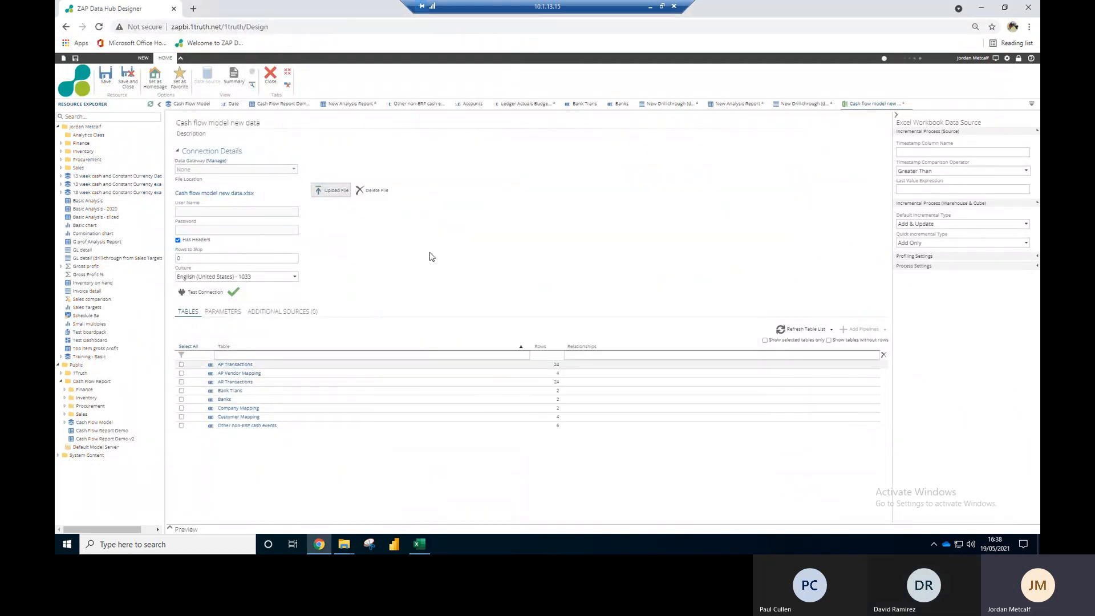
# Step: Test the connection of the Cash flow model new data source and save the data source
pyautogui.click(212, 292)
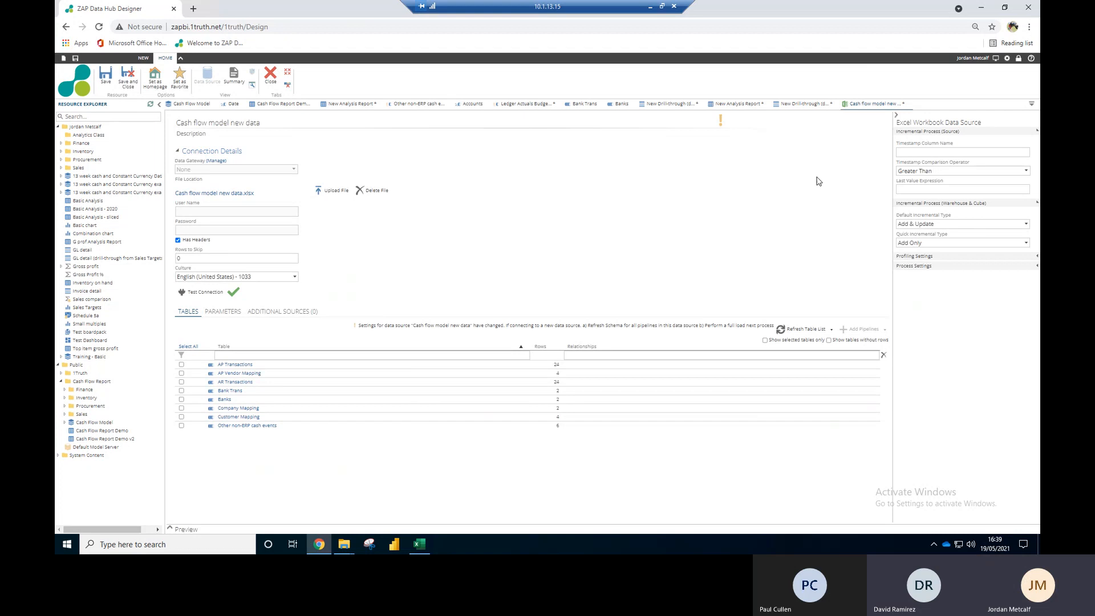
pyautogui.click(979, 224)
pyautogui.click(670, 244)
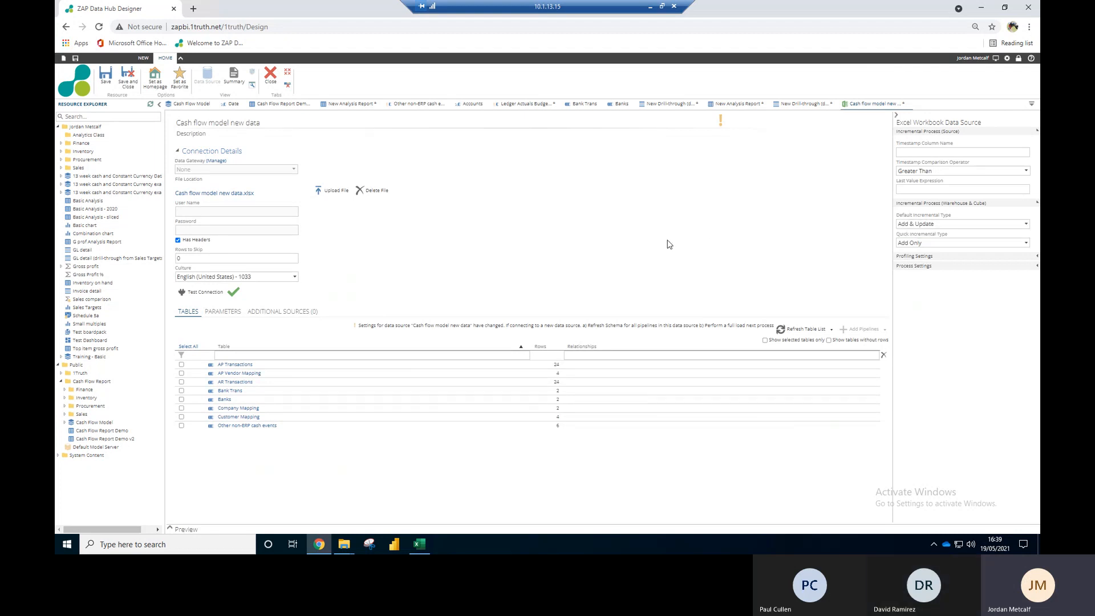
pyautogui.click(106, 79)
pyautogui.click(191, 106)
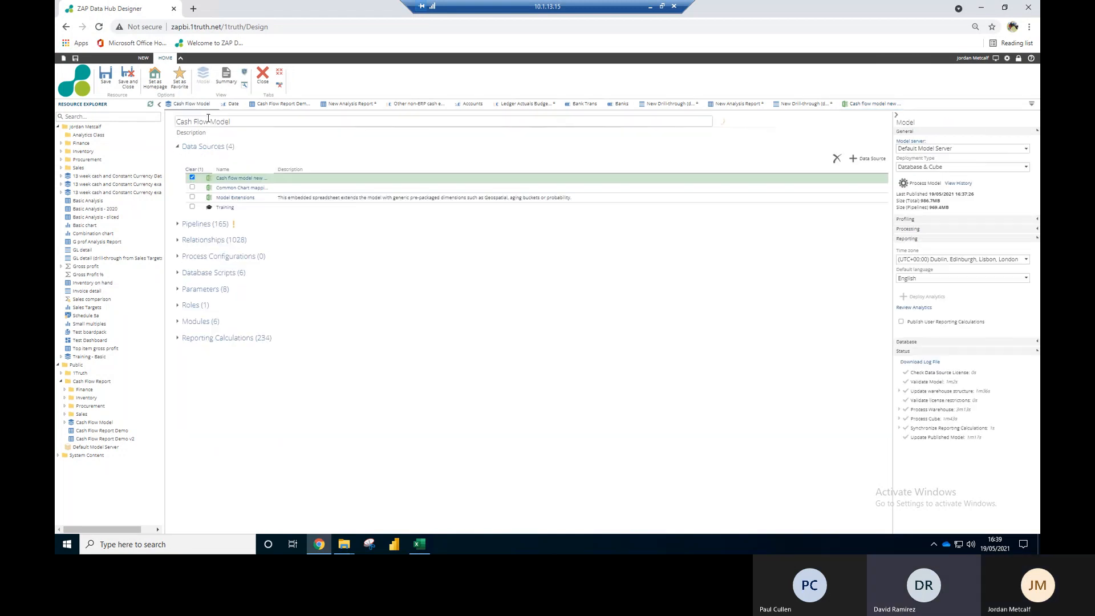
pyautogui.click(923, 184)
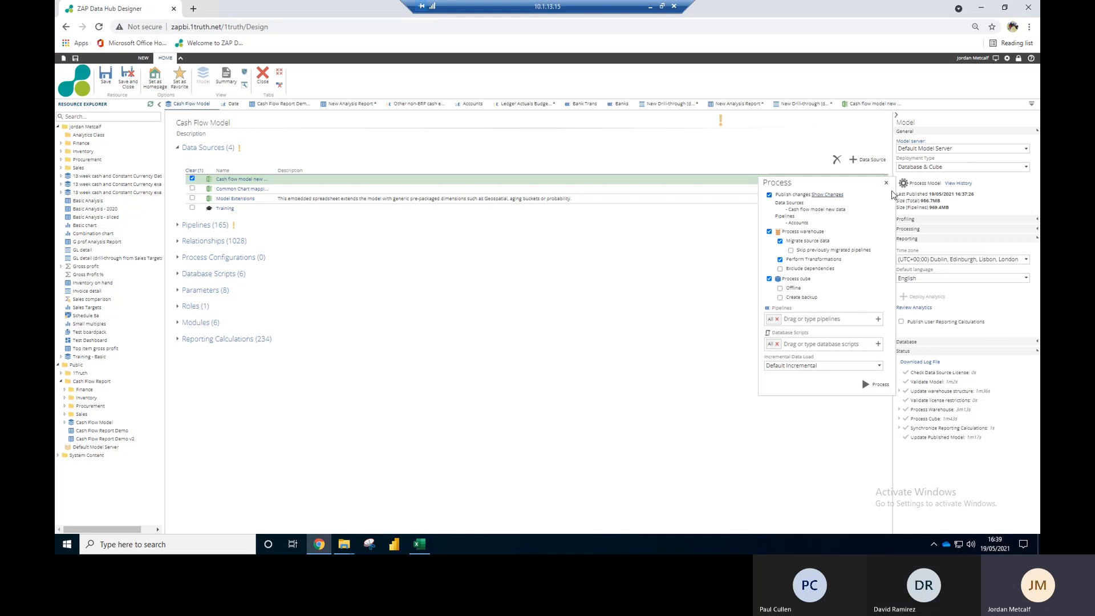
pyautogui.click(887, 184)
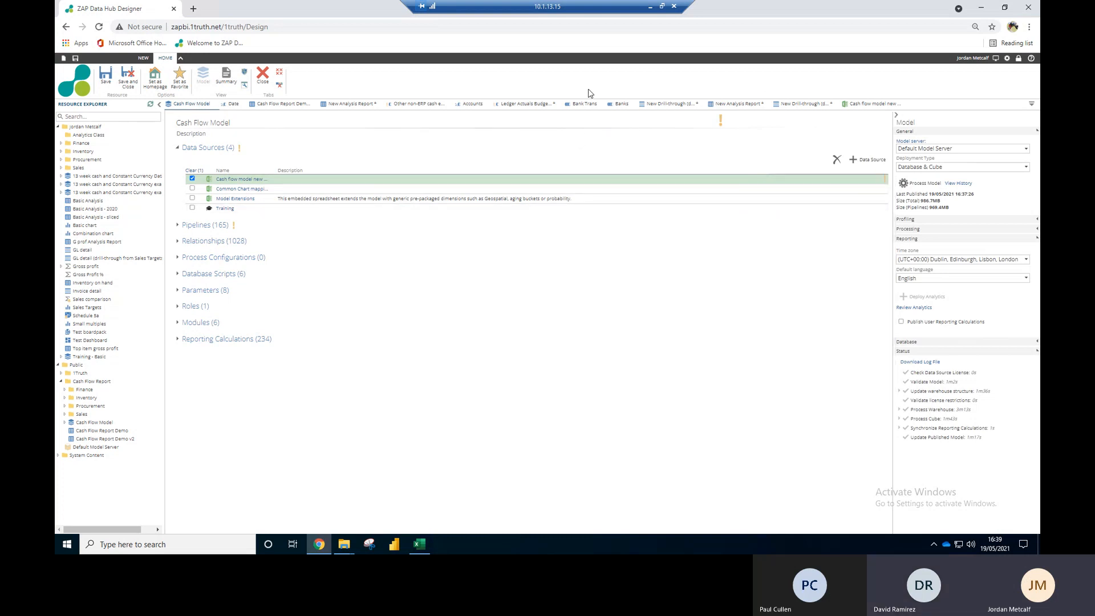
# Step: Delete the empty filter condition from the Bank Trans union step of the Ledger Actuals Budget pipeline and save the pipeline
pyautogui.click(519, 105)
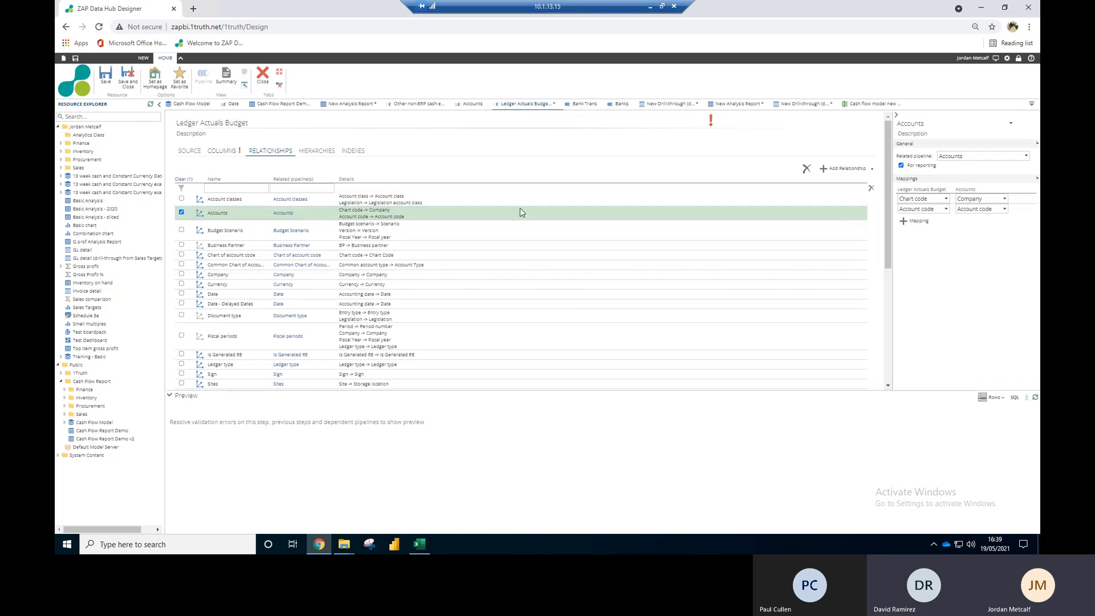
pyautogui.scroll(-10, 507, 309)
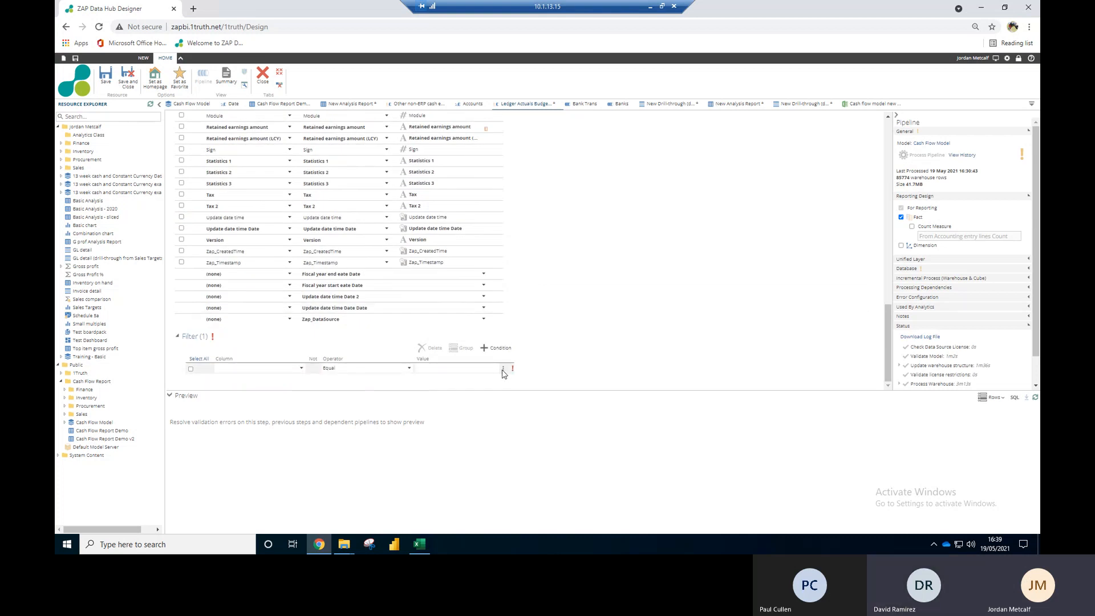
pyautogui.click(503, 368)
pyautogui.click(438, 347)
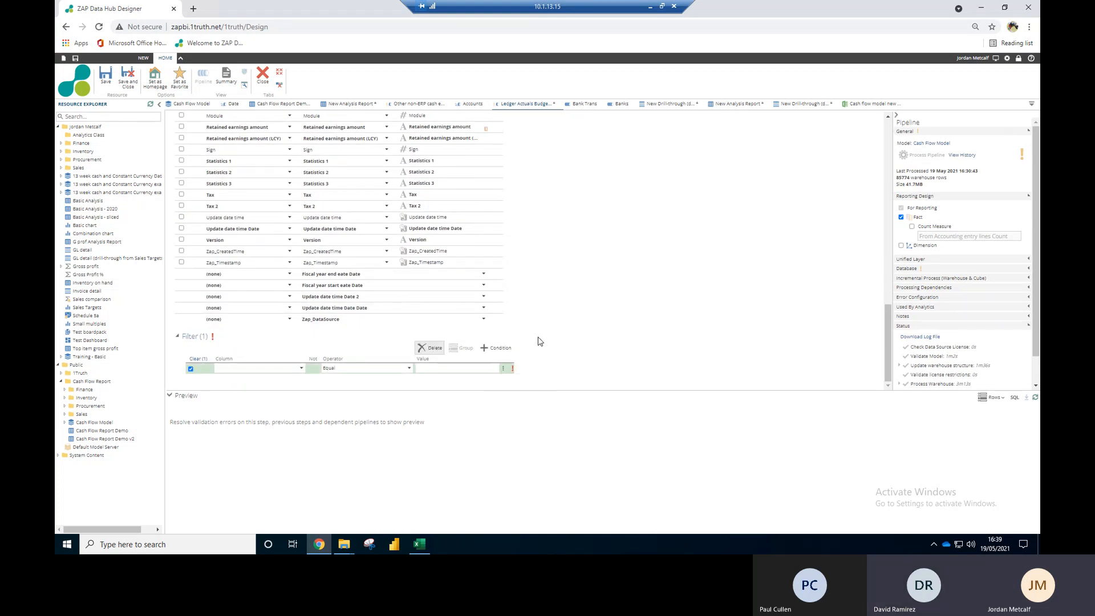
pyautogui.scroll(10, 558, 325)
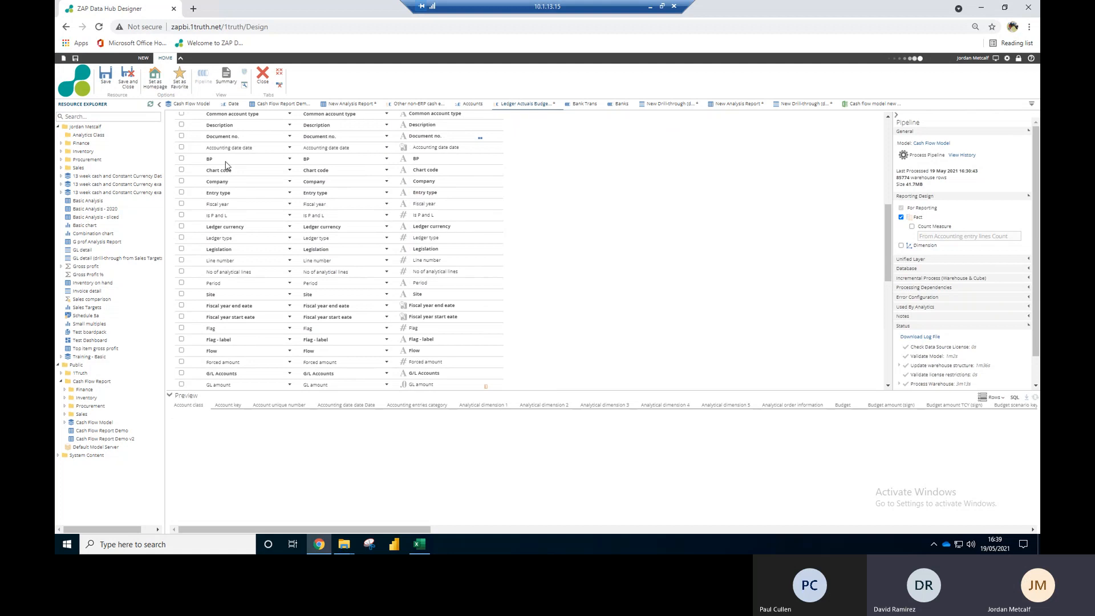
pyautogui.click(104, 75)
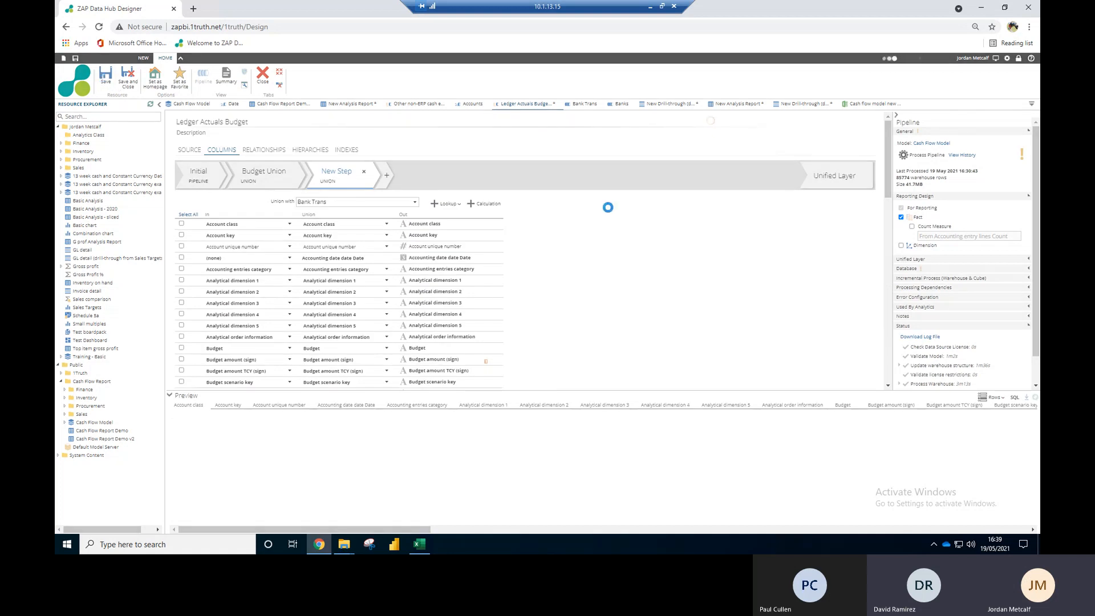
# Step: Open the Unified Layer mapping of the Ledger Actuals Budget pipeline and keep waiting for the unresponsive page
pyautogui.click(927, 160)
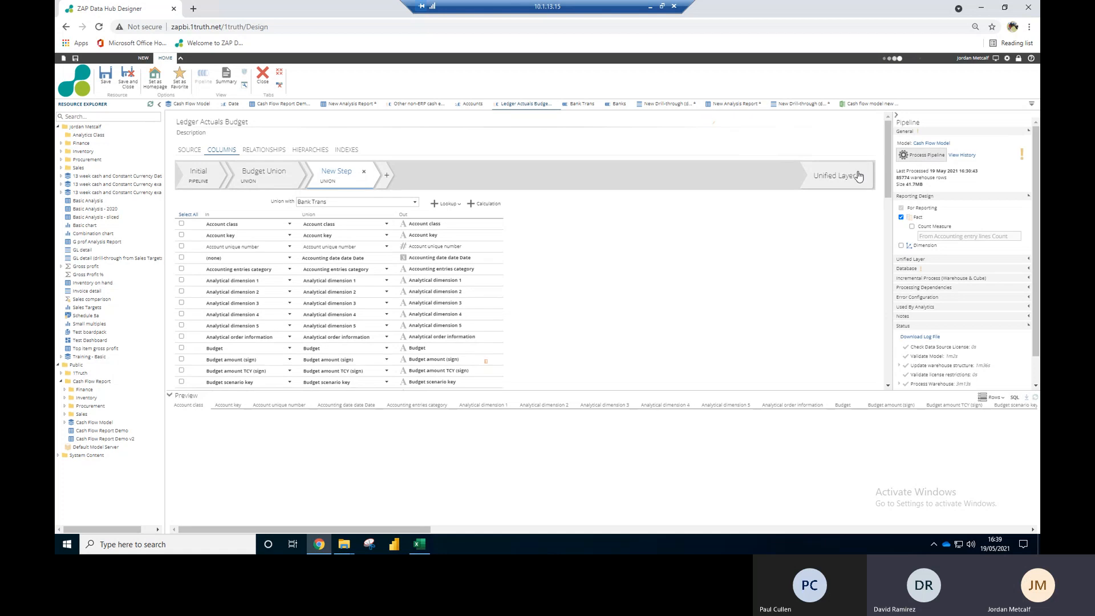
pyautogui.click(819, 181)
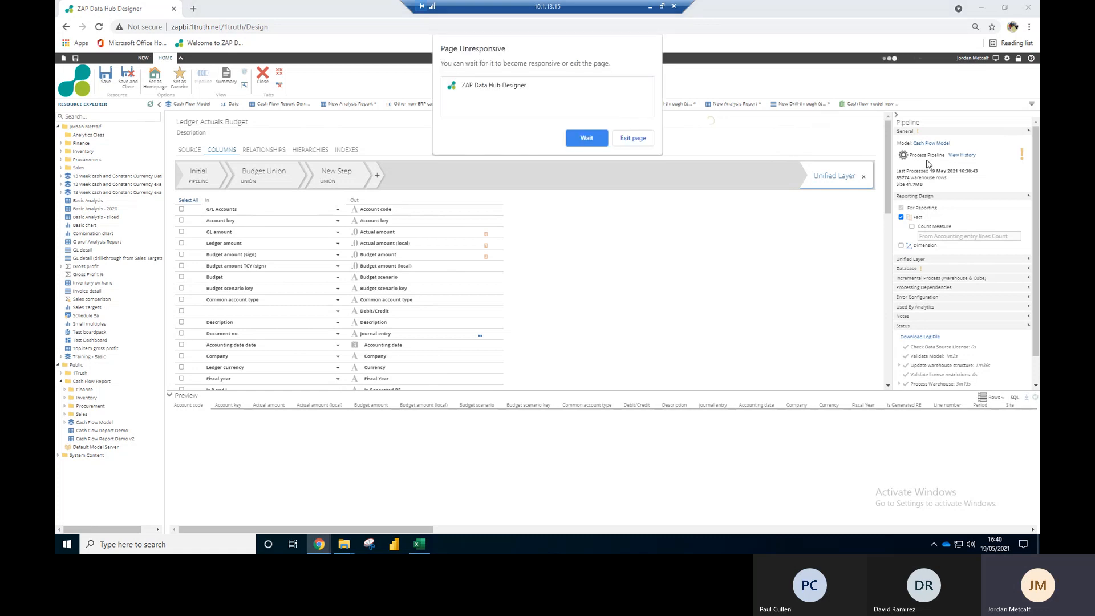
pyautogui.click(585, 139)
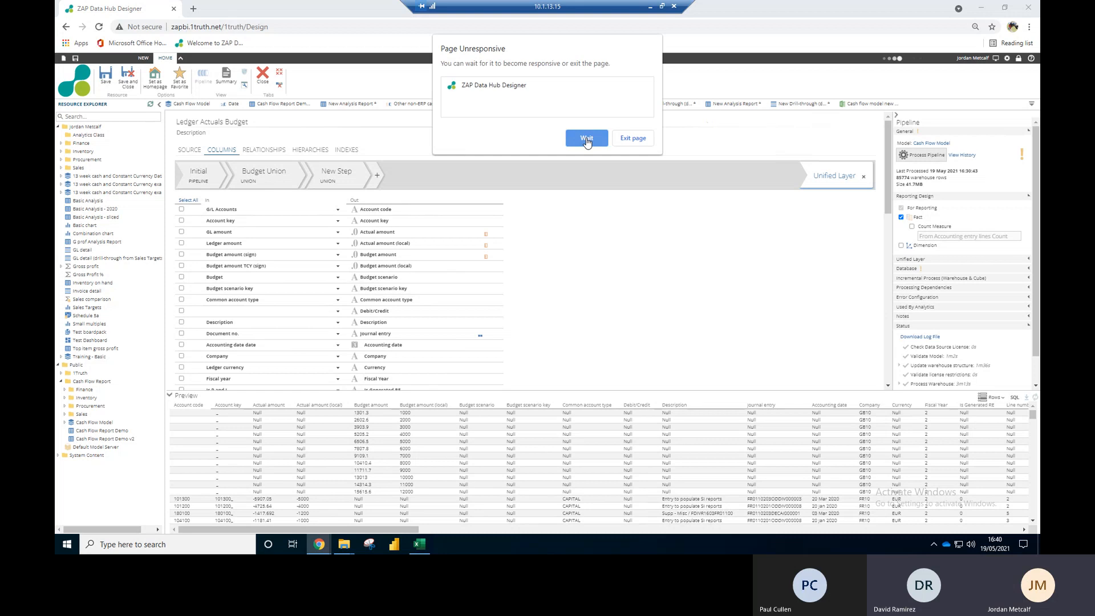
pyautogui.click(587, 140)
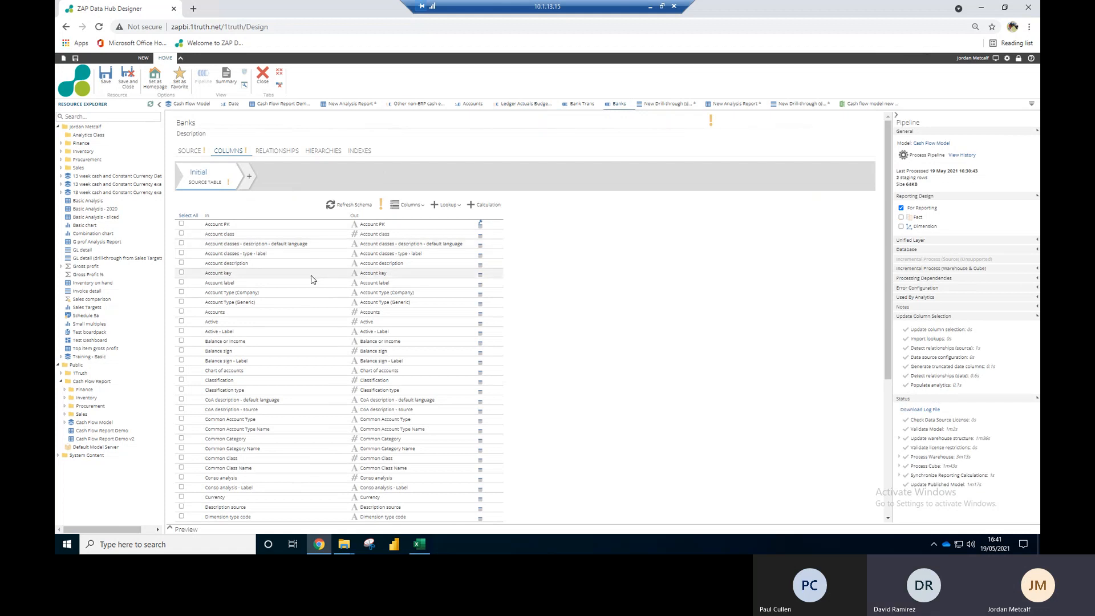
# Step: Set the Banks pipeline's reporting design to Dimension and save the pipeline
pyautogui.scroll(-4, 312, 268)
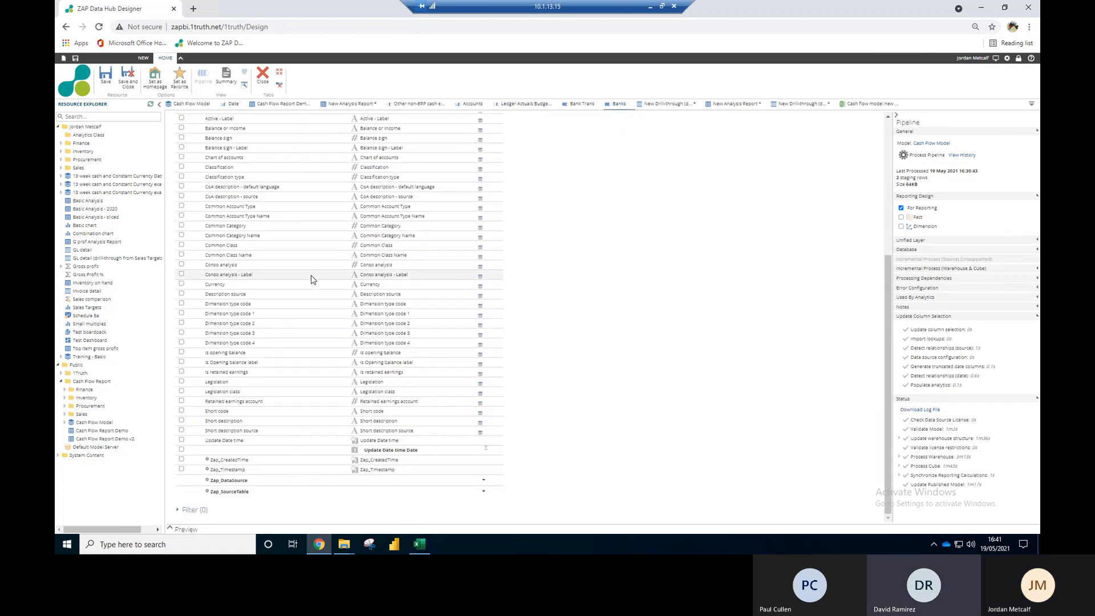
pyautogui.scroll(5, 312, 280)
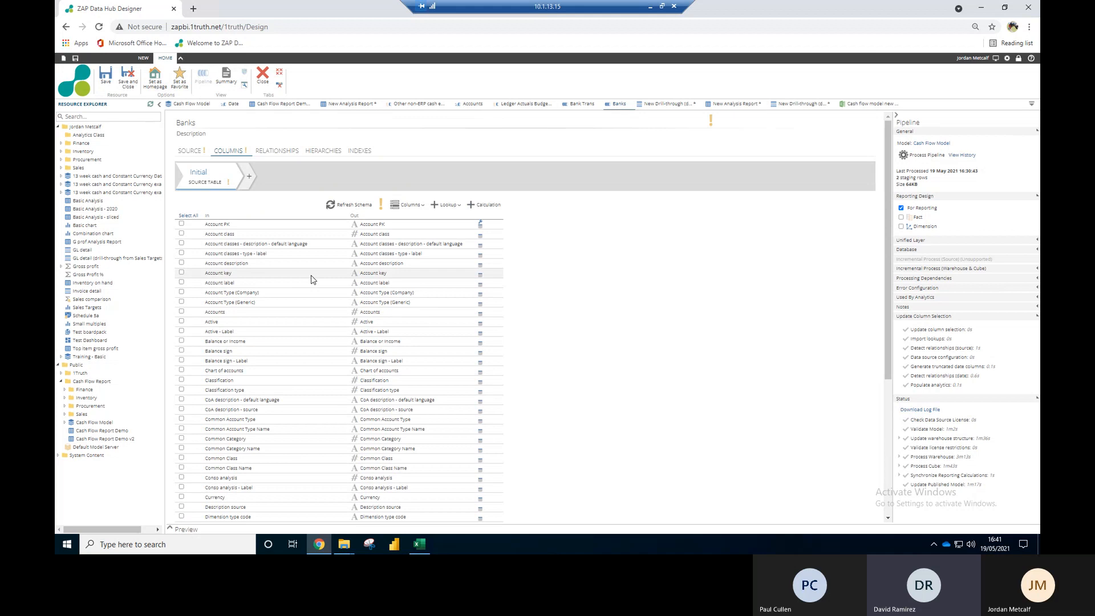
pyautogui.click(901, 227)
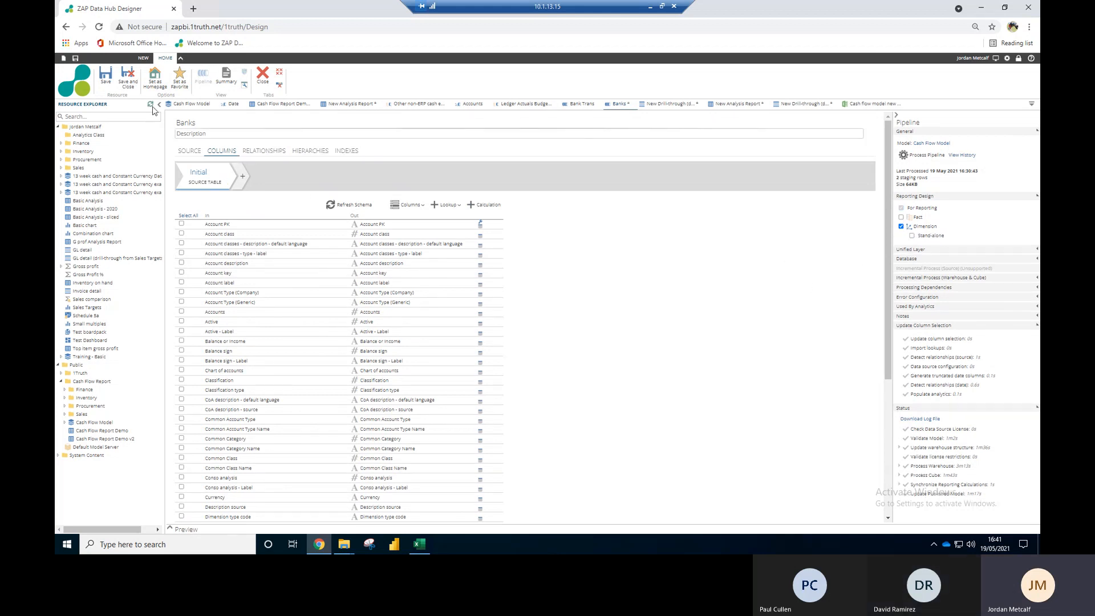
pyautogui.click(104, 82)
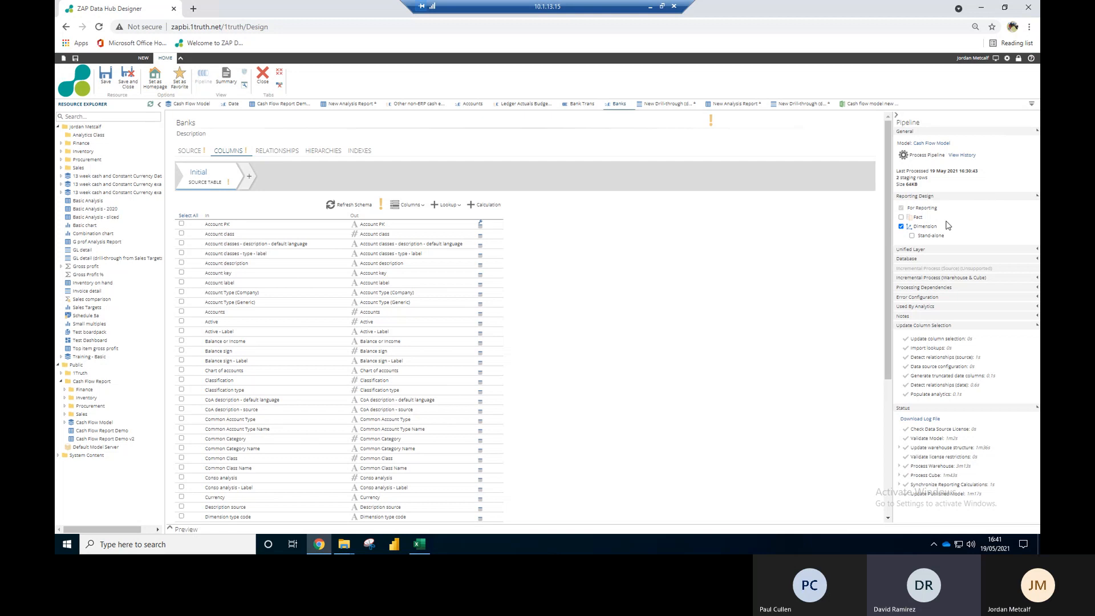
# Step: Clear the Dimension setting from the Banks pipeline's reporting design and save the pipeline
pyautogui.click(901, 227)
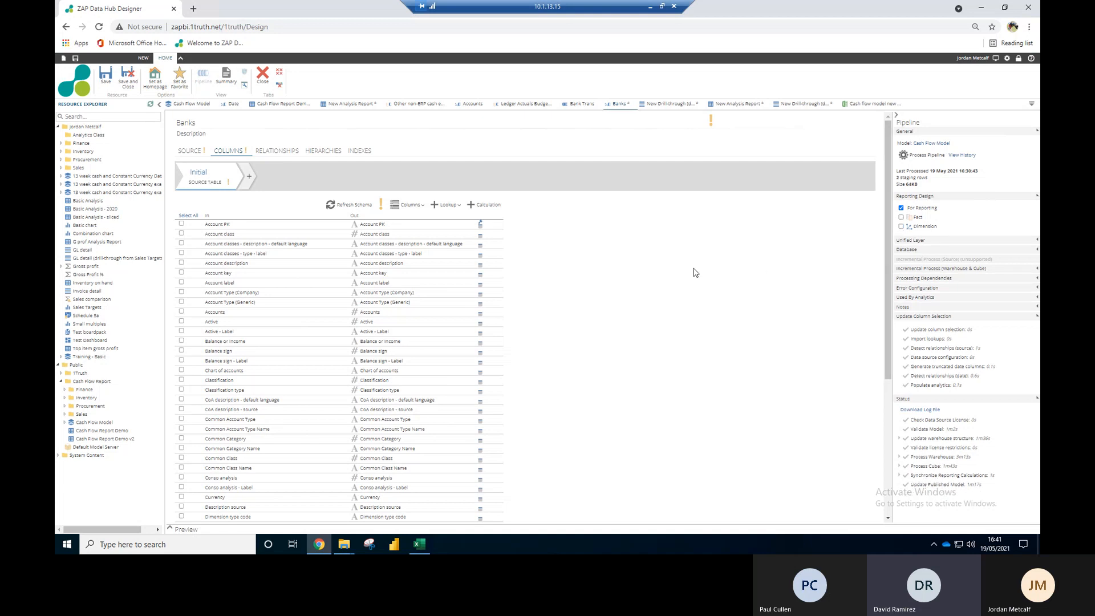
pyautogui.click(110, 79)
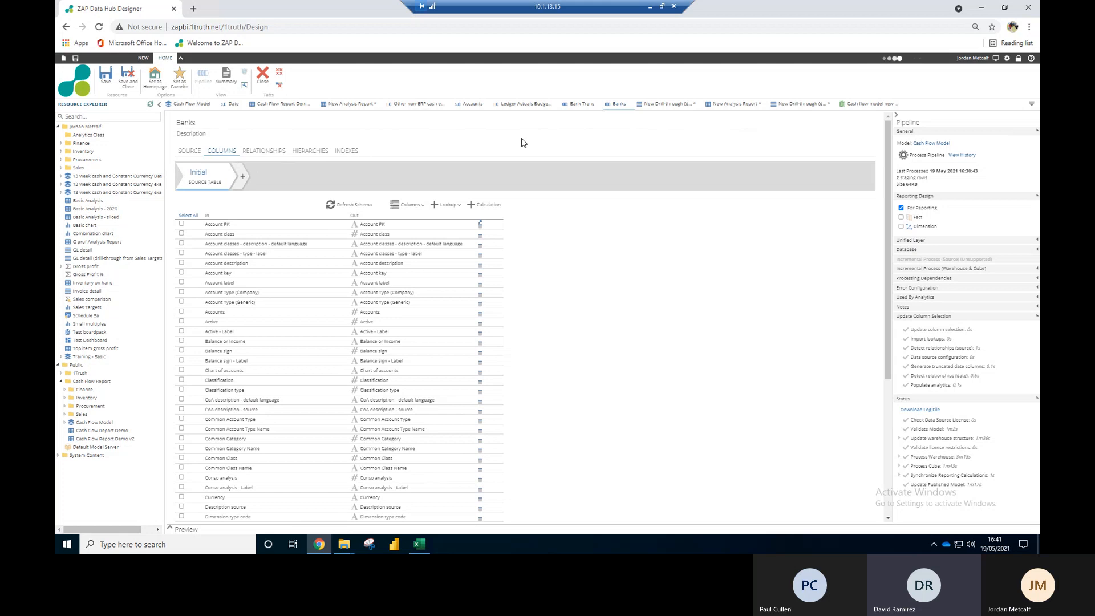
# Step: Set the Other non-ERP cash events and phasing pipeline to Dimension, make its ID column an attribute, and save
pyautogui.click(412, 106)
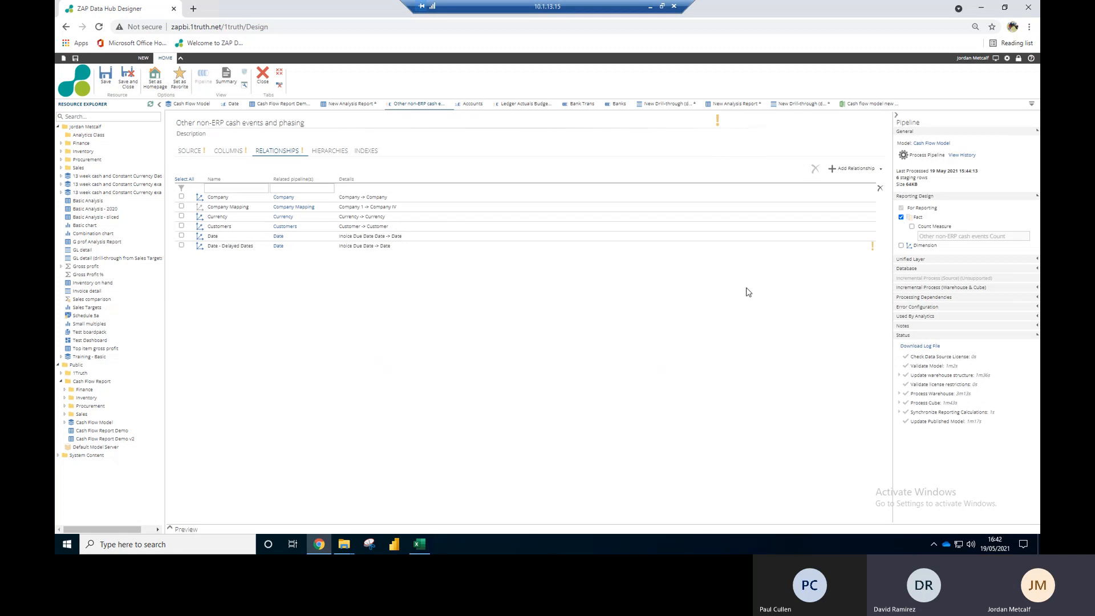
pyautogui.click(903, 245)
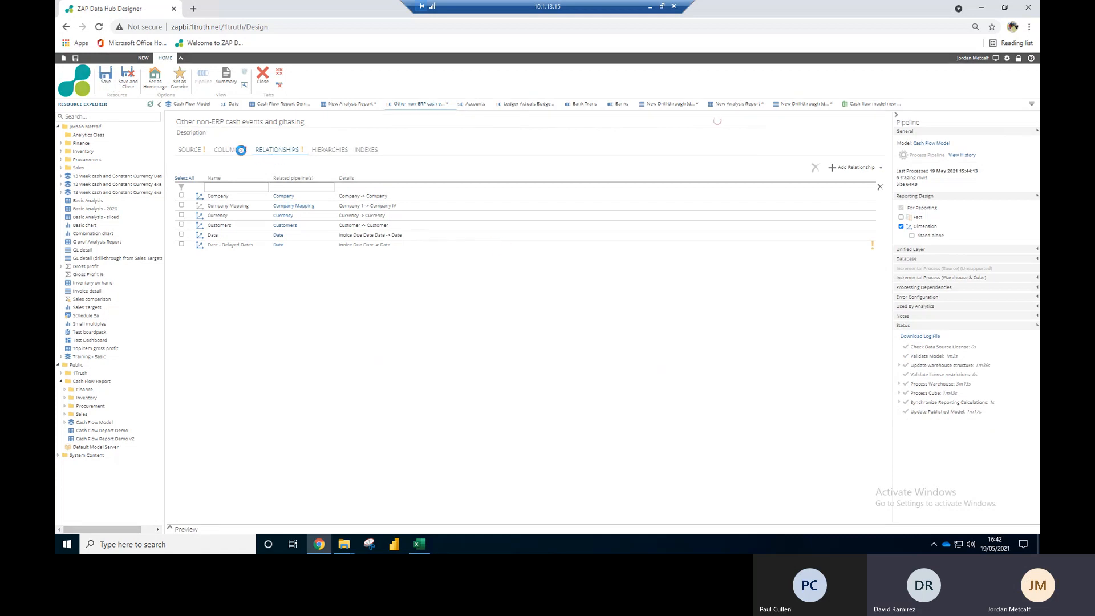
pyautogui.click(236, 150)
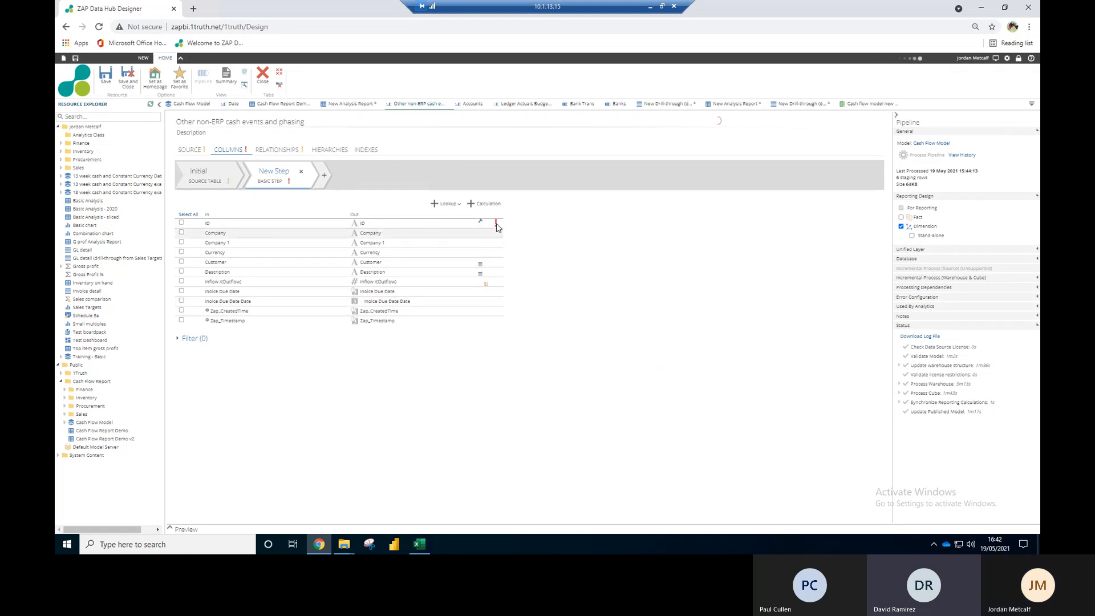
pyautogui.click(436, 226)
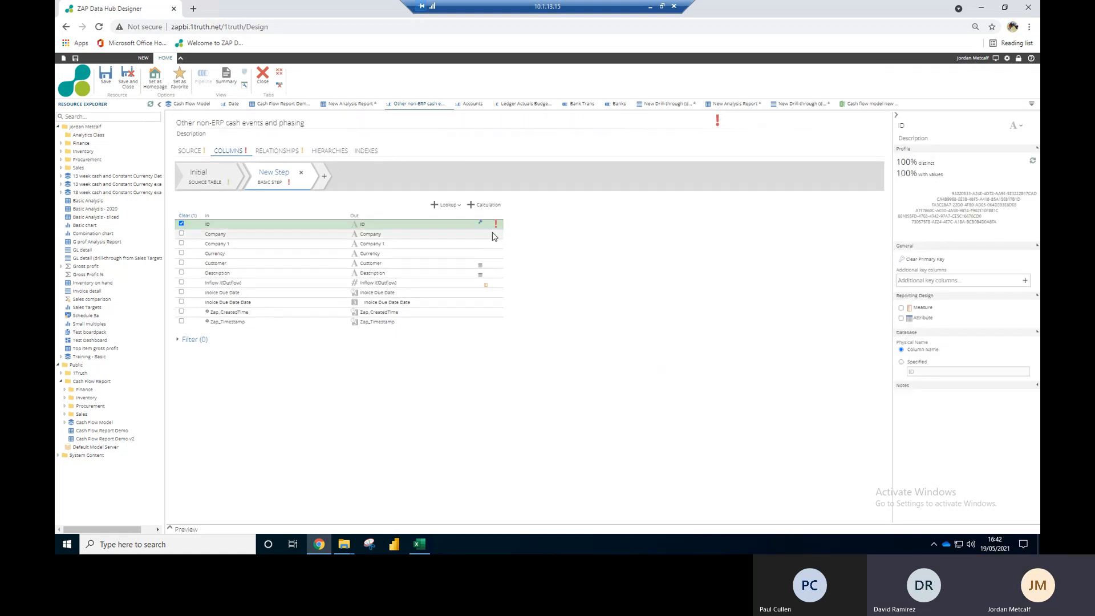
pyautogui.click(901, 317)
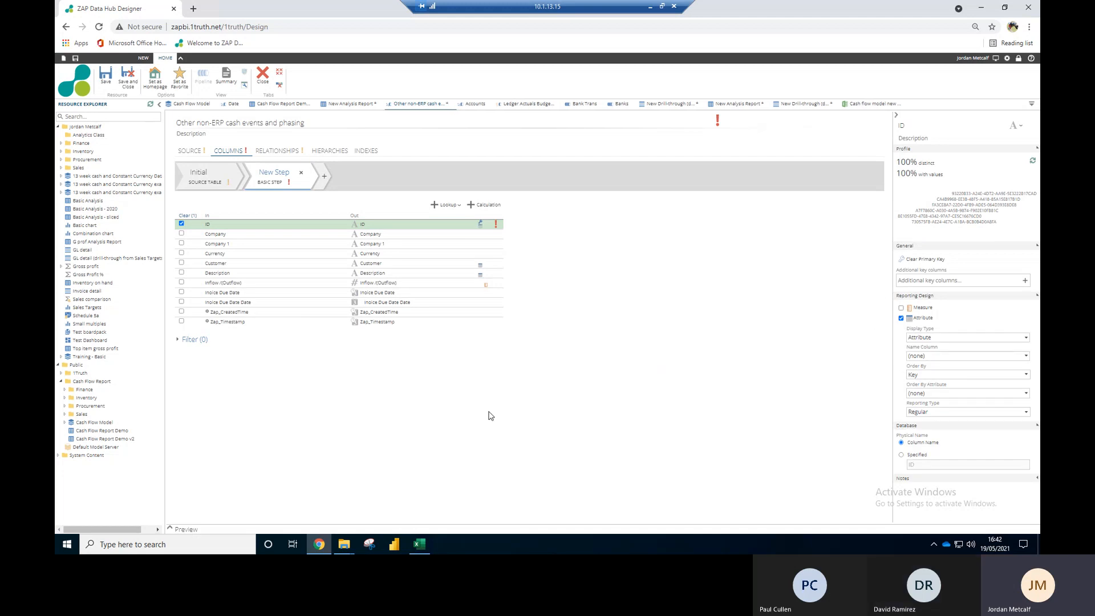
pyautogui.click(105, 79)
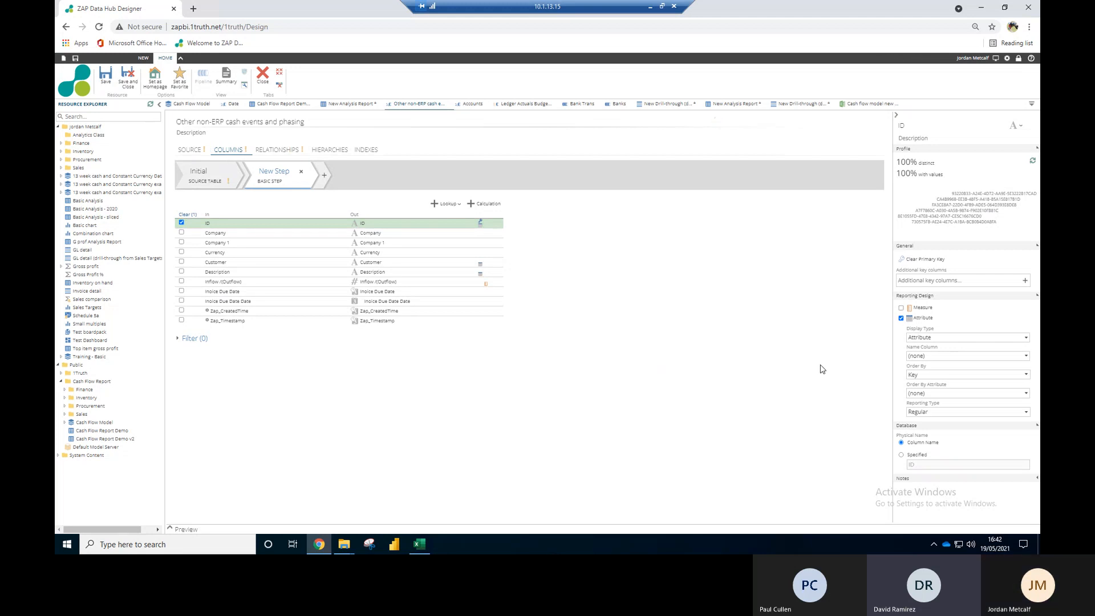
# Step: Set the ID attribute's display type to Hidden and save the Other non-ERP cash events and phasing pipeline
pyautogui.click(1025, 338)
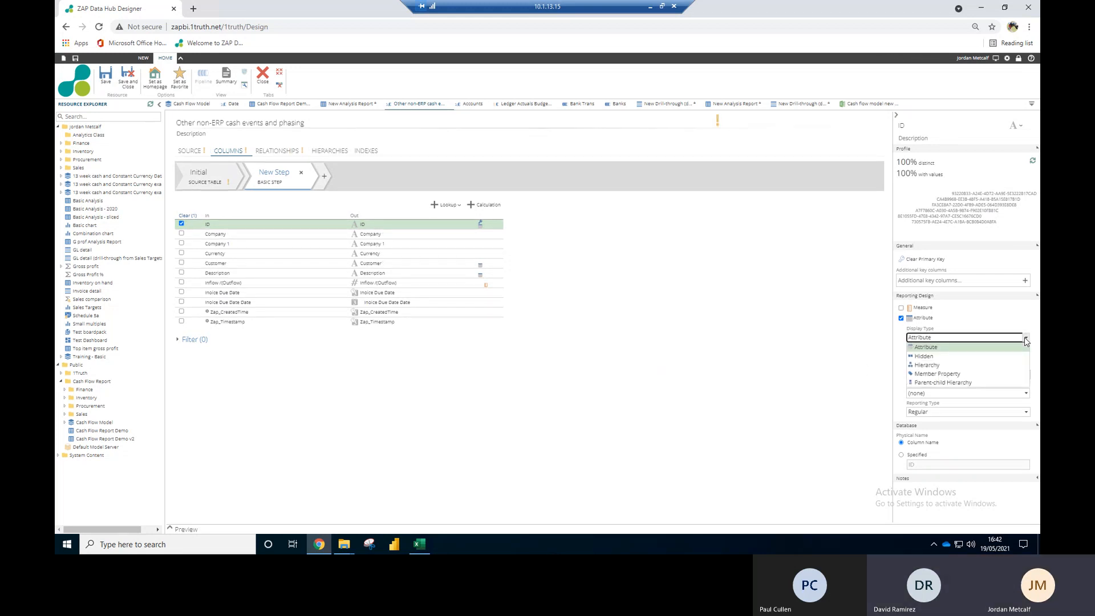
pyautogui.click(925, 357)
pyautogui.click(122, 85)
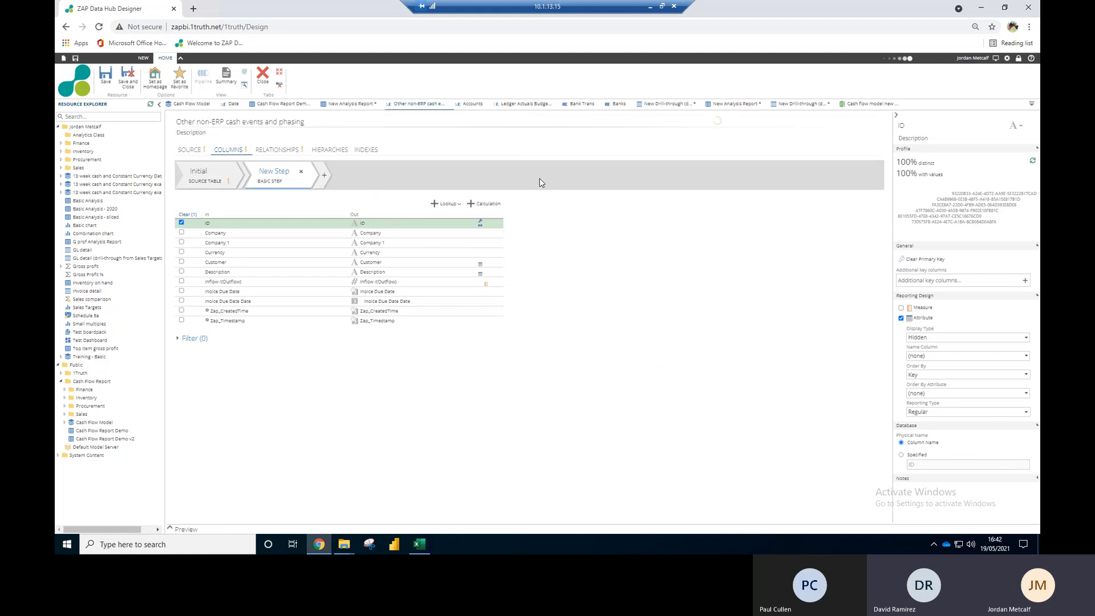
# Step: Process the Ledger Actuals Budget, Accounts and Other non-ERP cash events and phasing pipelines together, publishing the pending changes
pyautogui.click(511, 107)
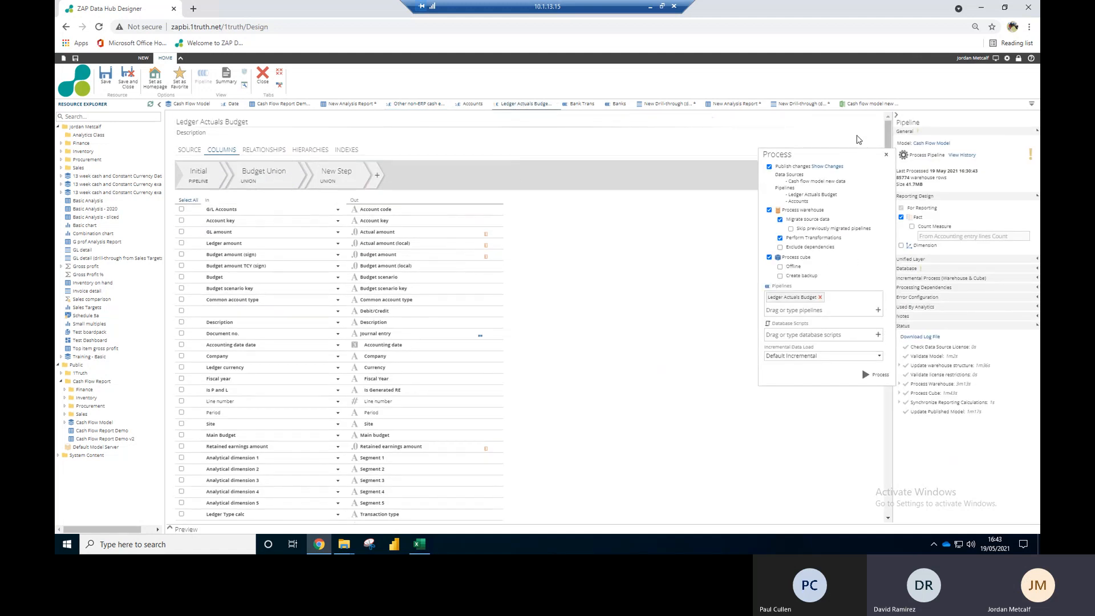
pyautogui.click(886, 155)
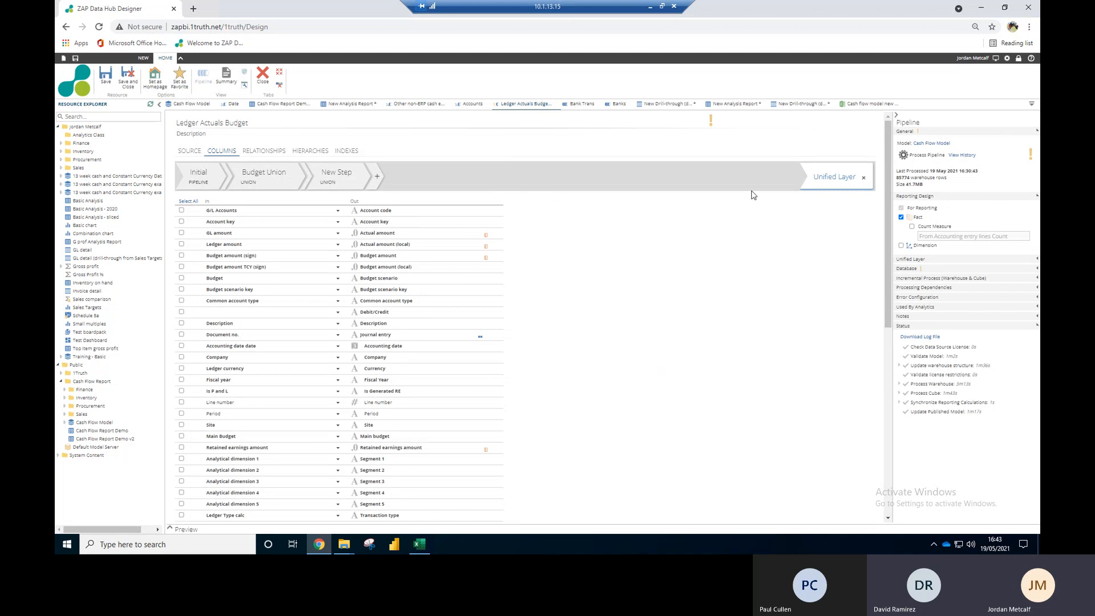
pyautogui.click(915, 162)
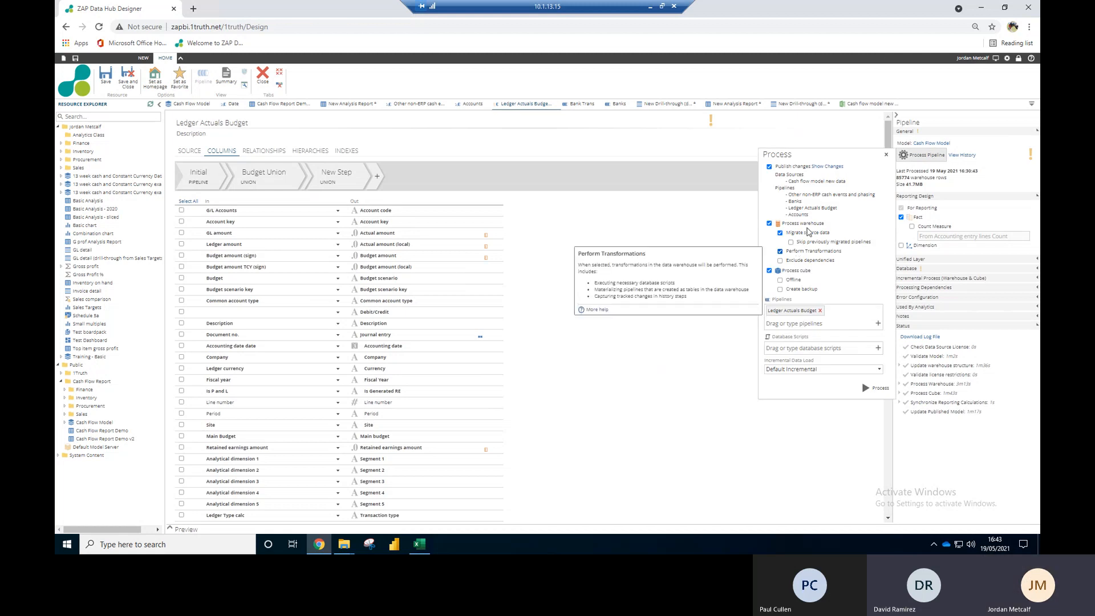
pyautogui.click(815, 326)
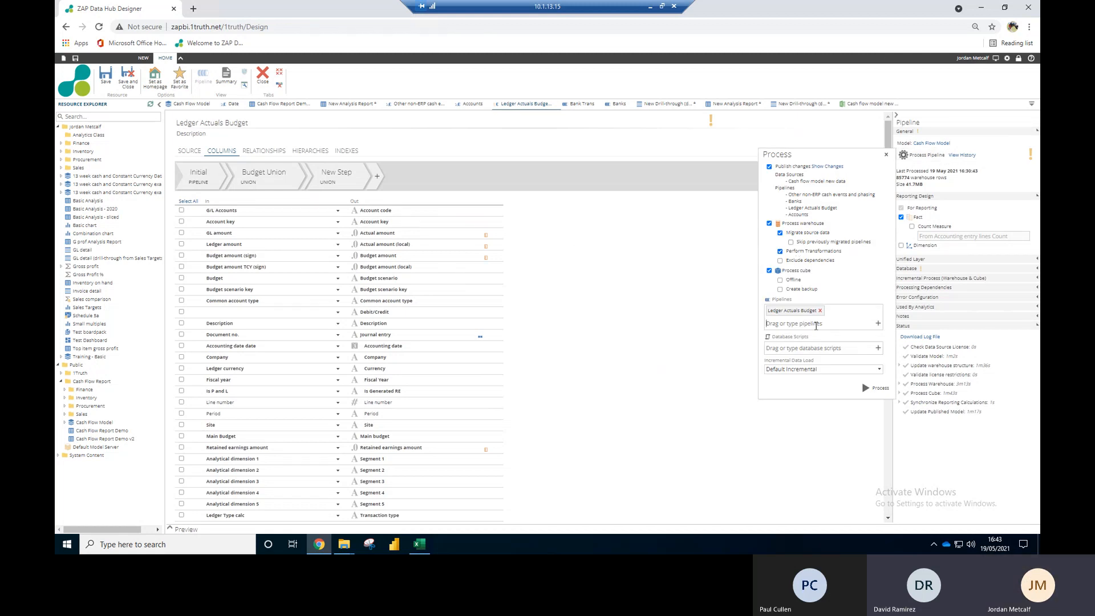
pyautogui.write('acc')
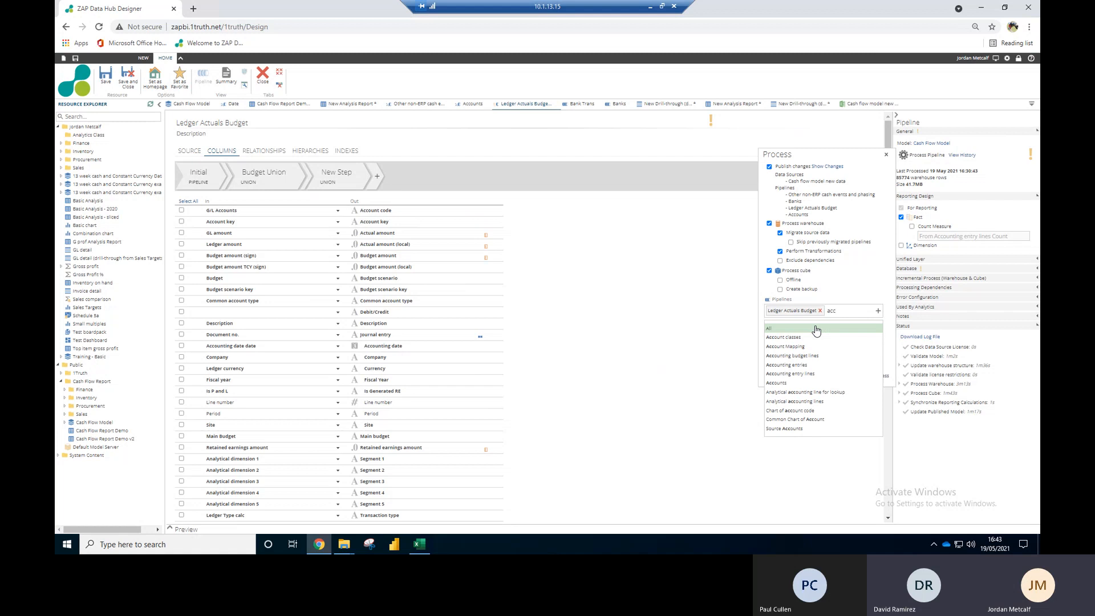
pyautogui.write('o')
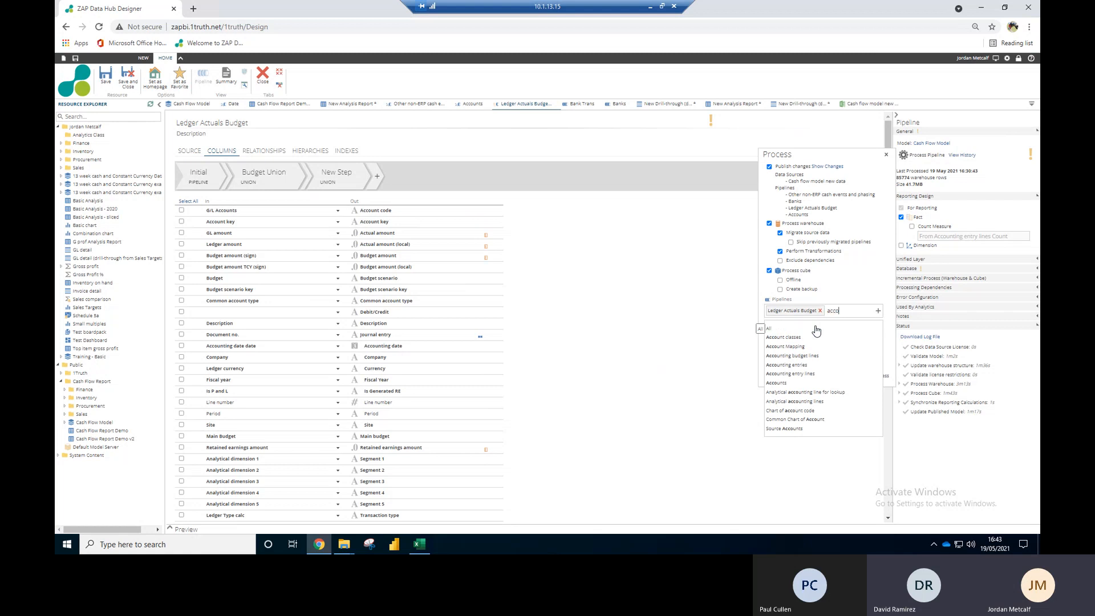
pyautogui.click(792, 384)
pyautogui.write('other')
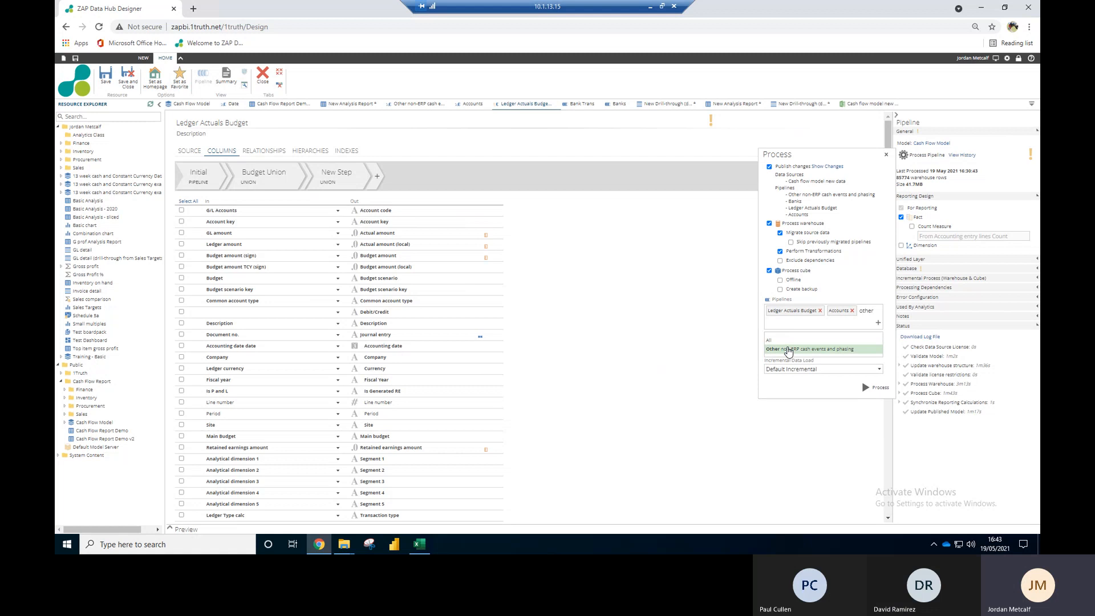
pyautogui.click(788, 350)
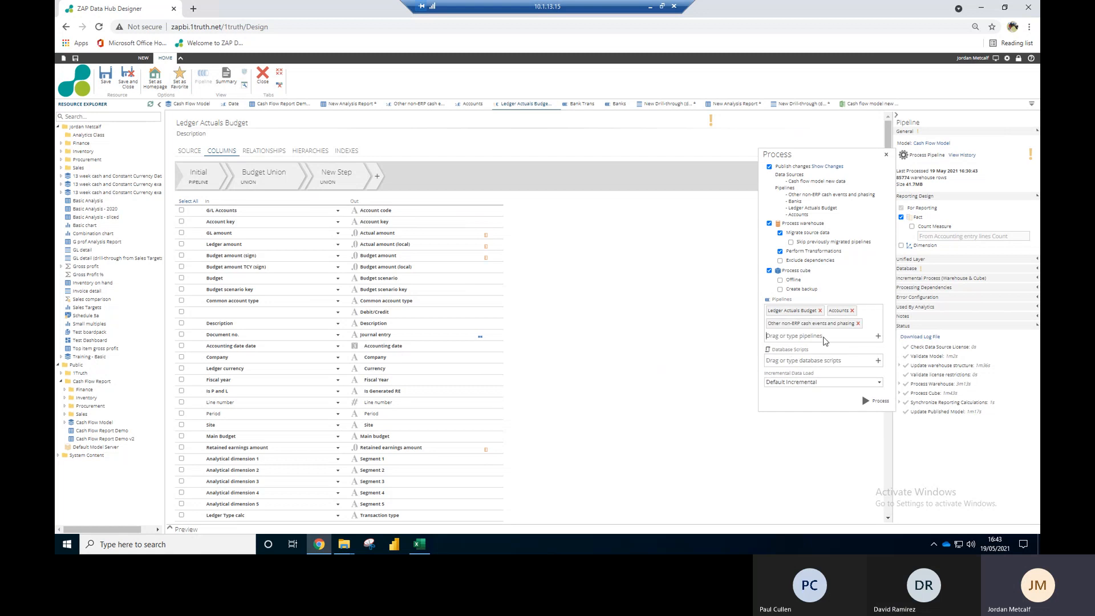
pyautogui.click(874, 402)
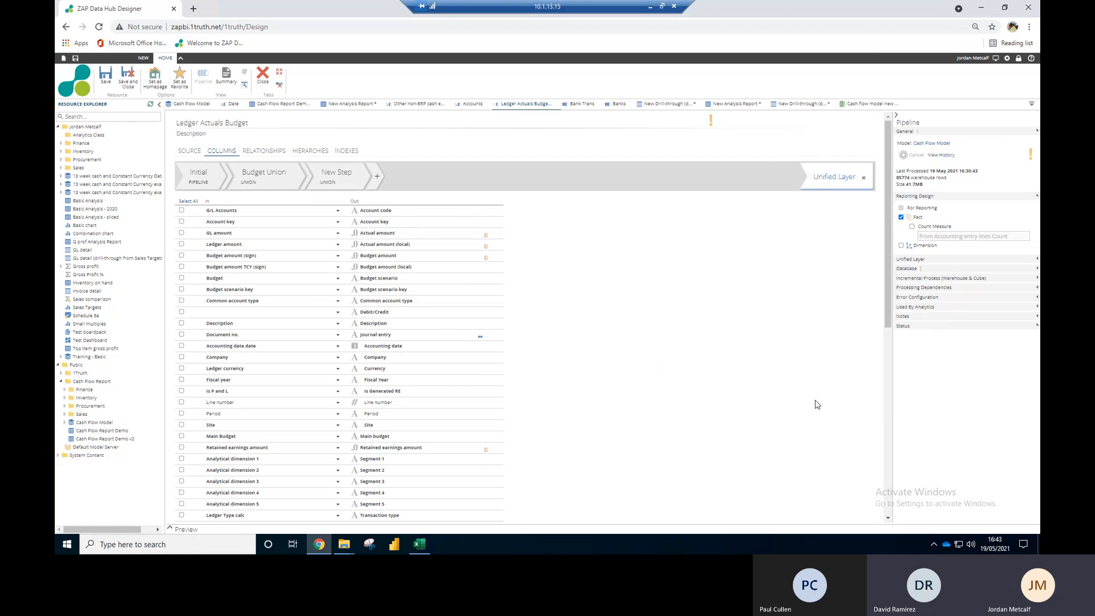
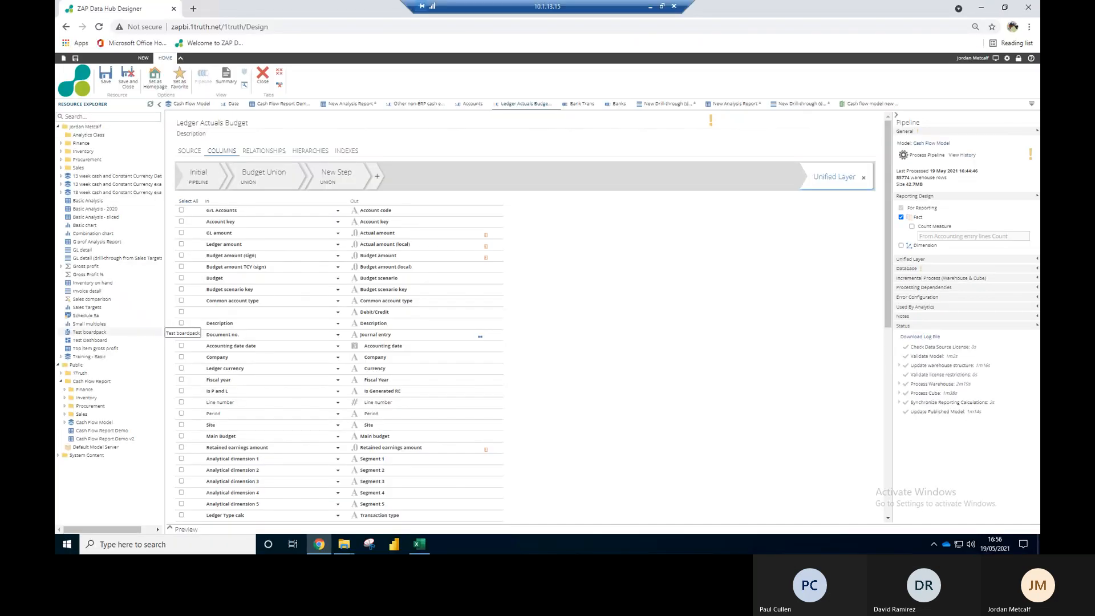
# Step: Minimise the Teams chat window and save the Ledger Actuals Budget pipeline
pyautogui.hotkey('alt', 'Tab')
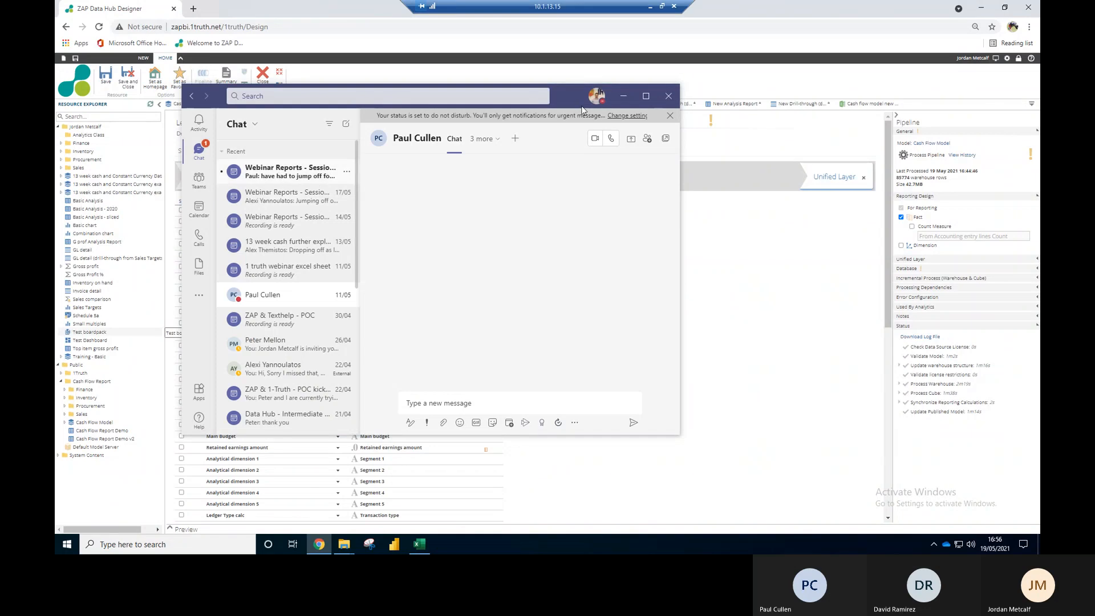
pyautogui.click(623, 95)
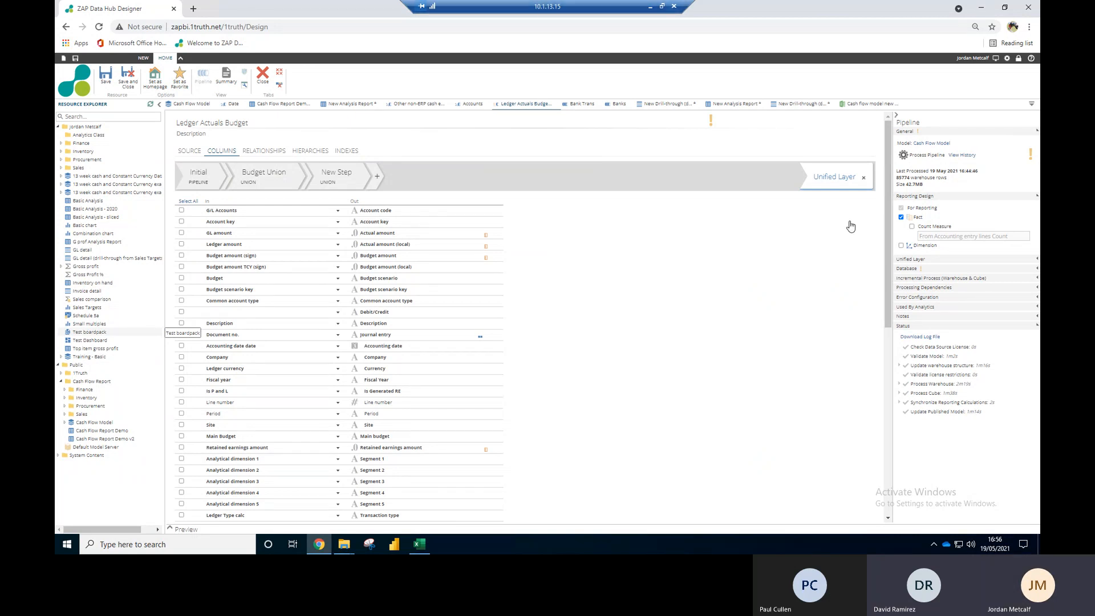
pyautogui.click(105, 77)
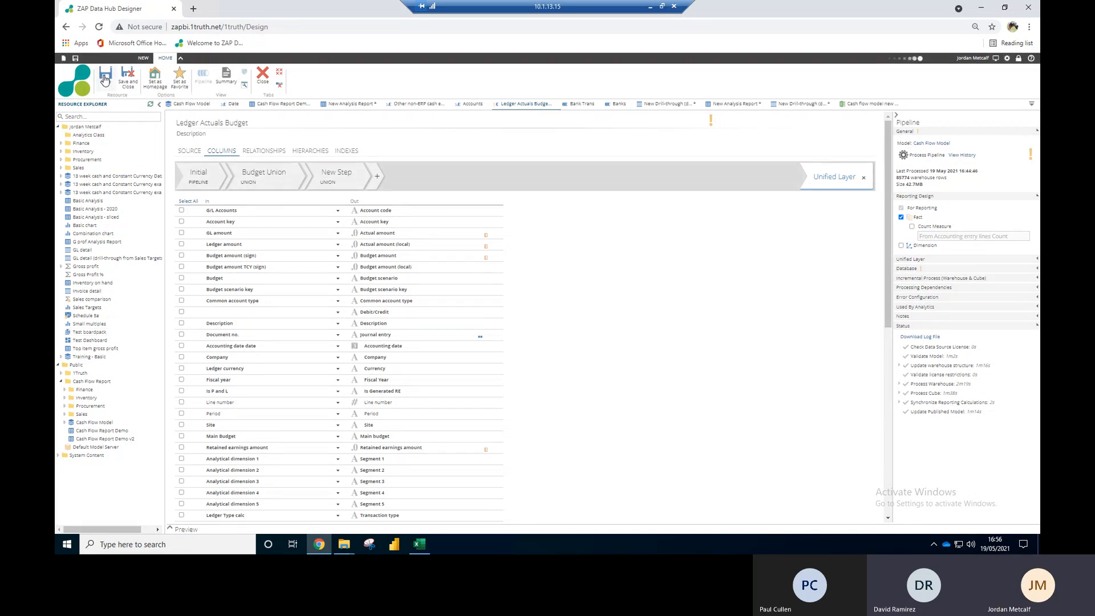
# Step: Refresh the analysis report of Actual amount by fiscal year and week, and drill through the 01 Jan 2021 amount
pyautogui.click(279, 104)
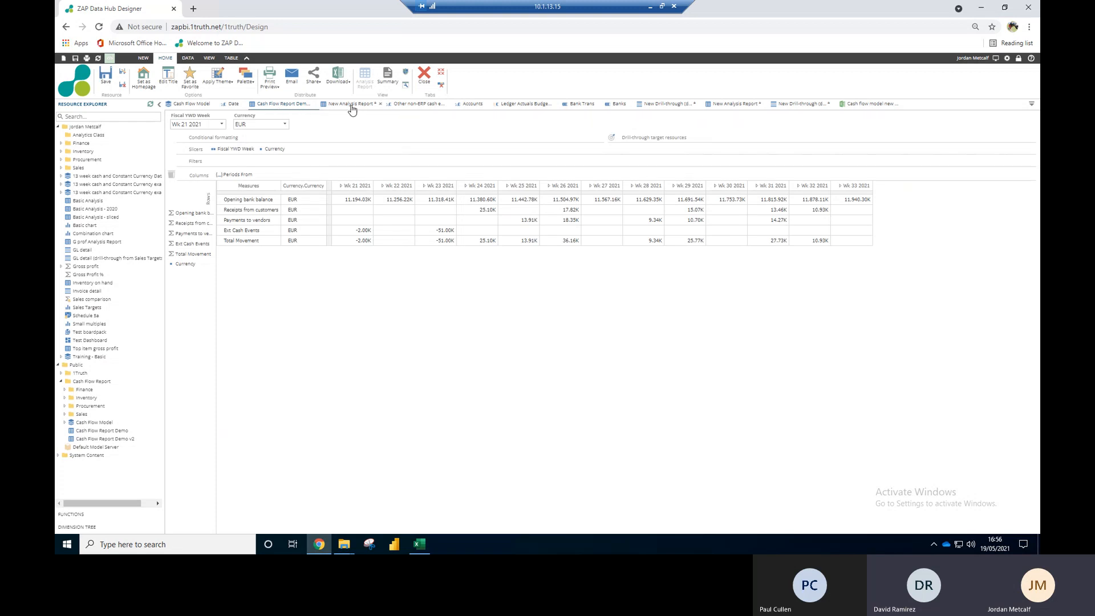
pyautogui.click(736, 105)
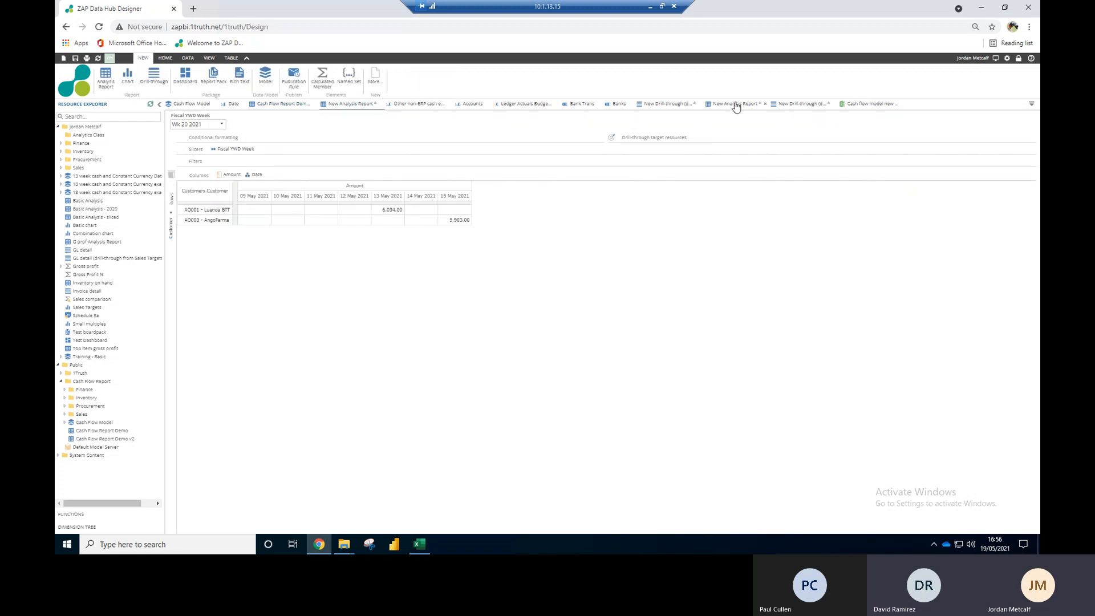
pyautogui.click(735, 105)
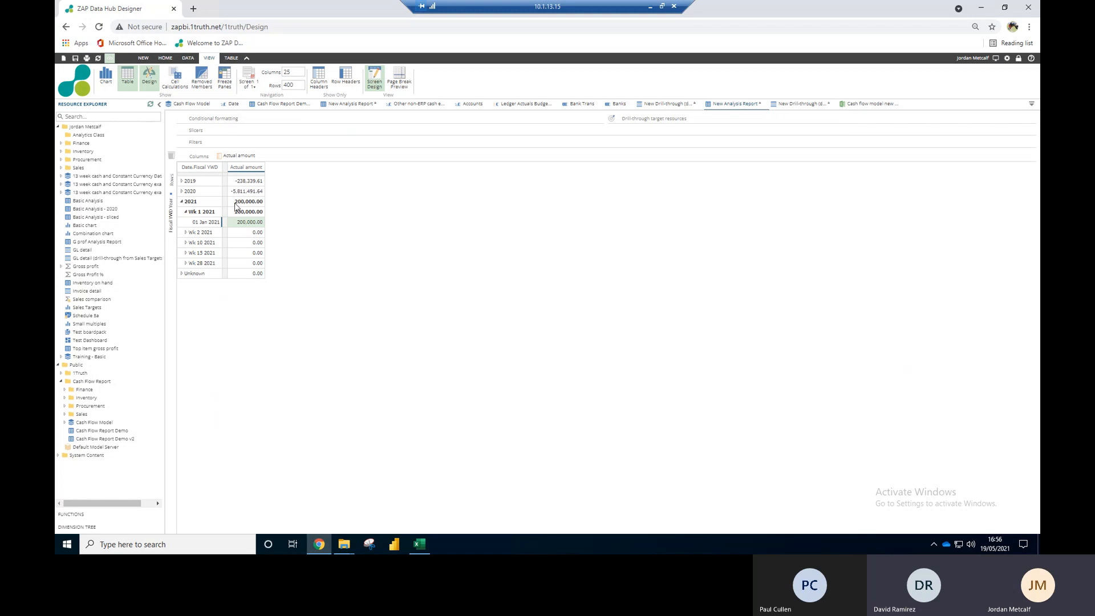
pyautogui.click(187, 58)
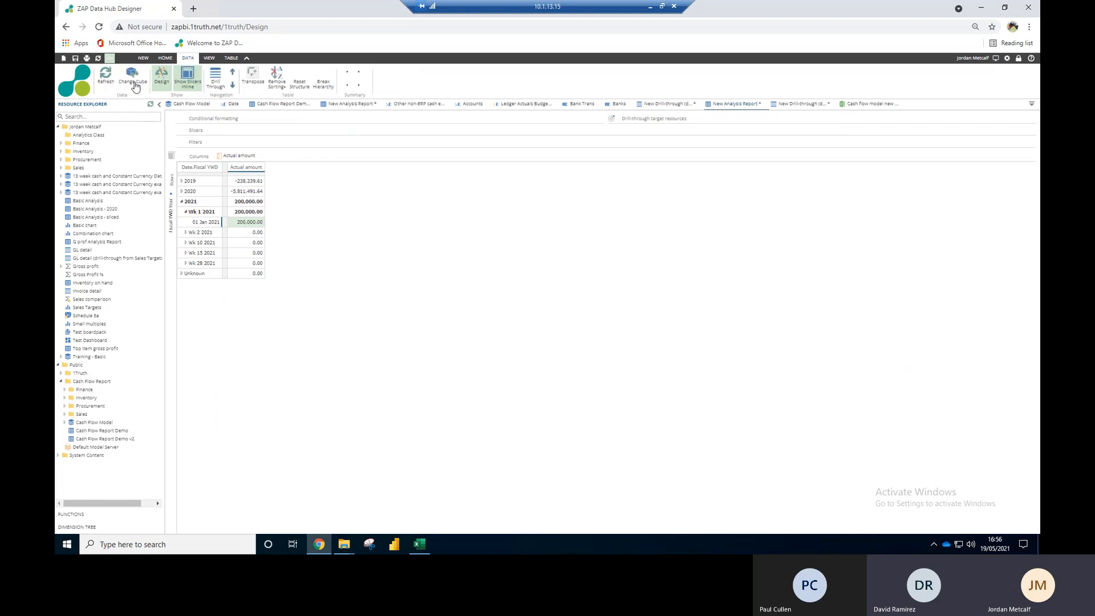
pyautogui.click(106, 79)
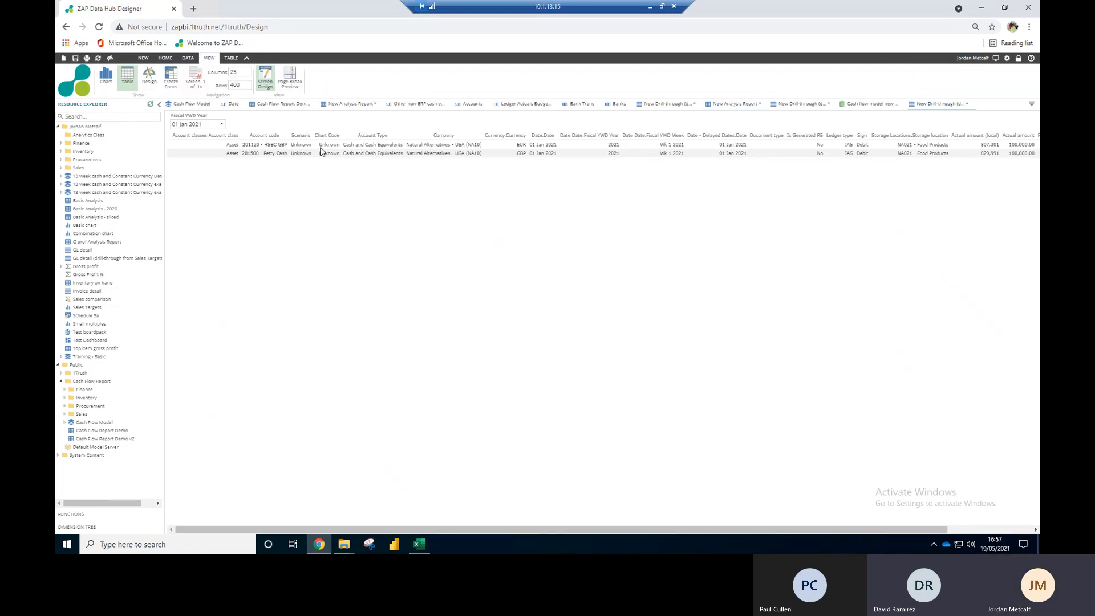
# Step: Copy the HSBC GBP account code from the 01 Jan 2021 drill-through and check the 13 week cash workbook in Excel
pyautogui.click(187, 58)
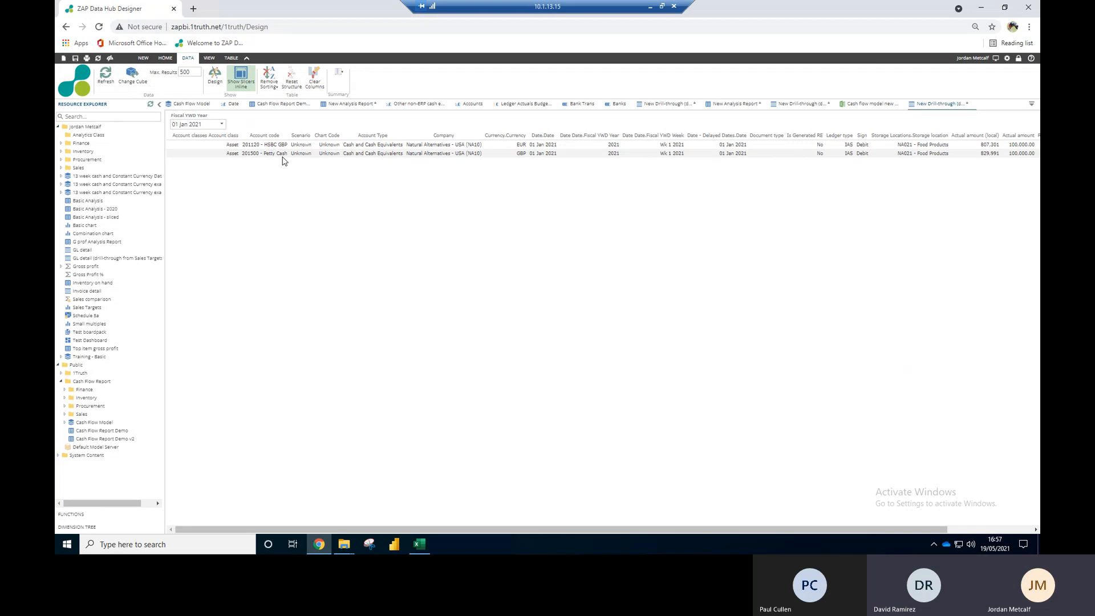
pyautogui.doubleClick(259, 146)
pyautogui.hotkey('ctrl', 'c')
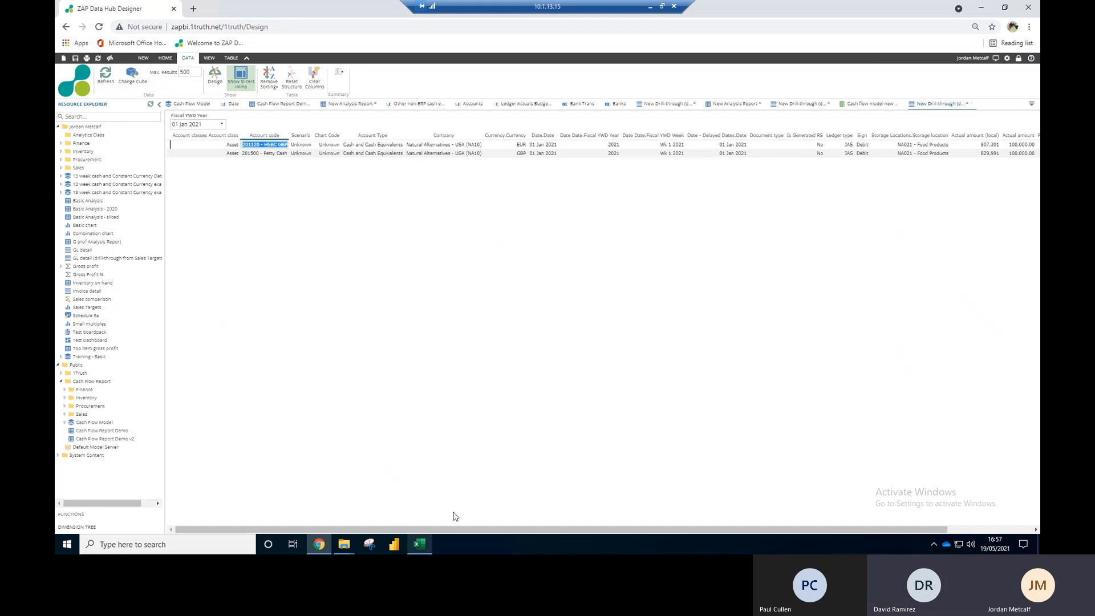
pyautogui.click(419, 544)
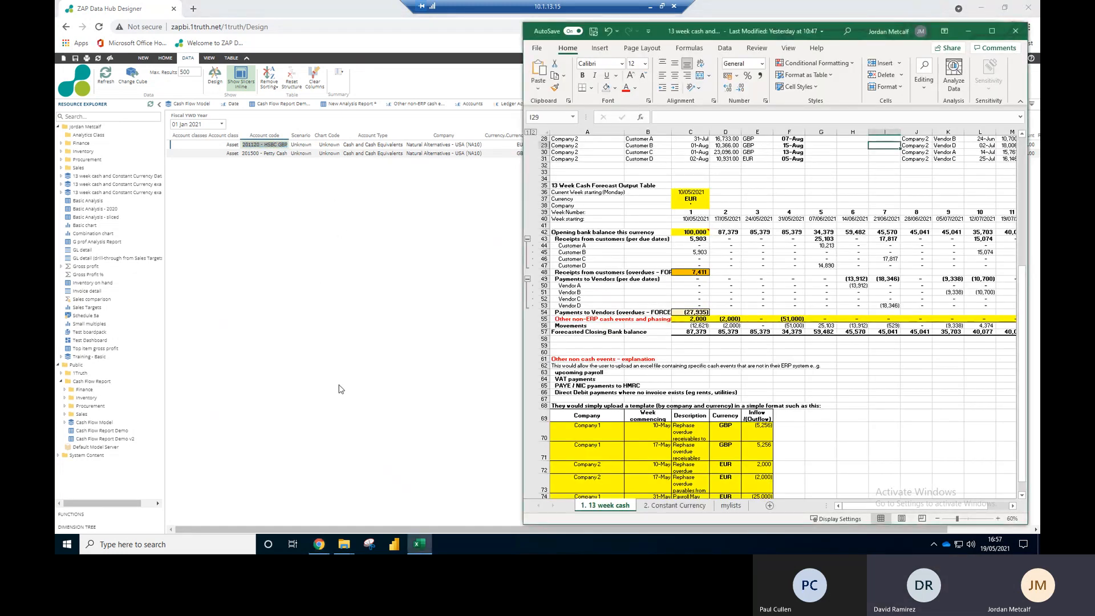
pyautogui.click(399, 269)
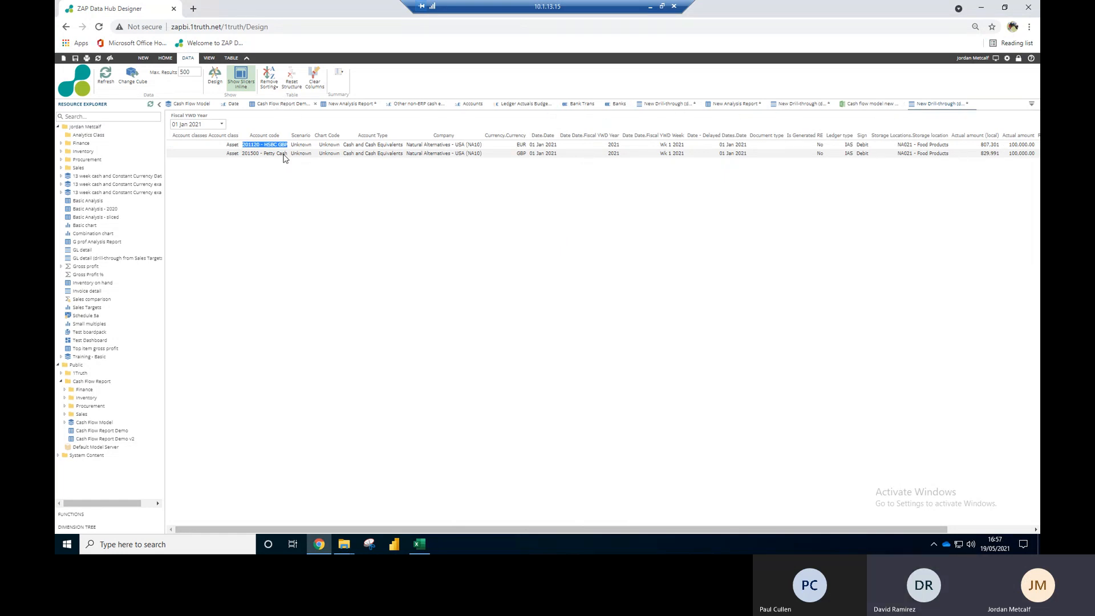
# Step: Search the Cash Flow Model dimension tree for the copied HSBC GBP account from the Cash Flow Report Demo
pyautogui.click(283, 104)
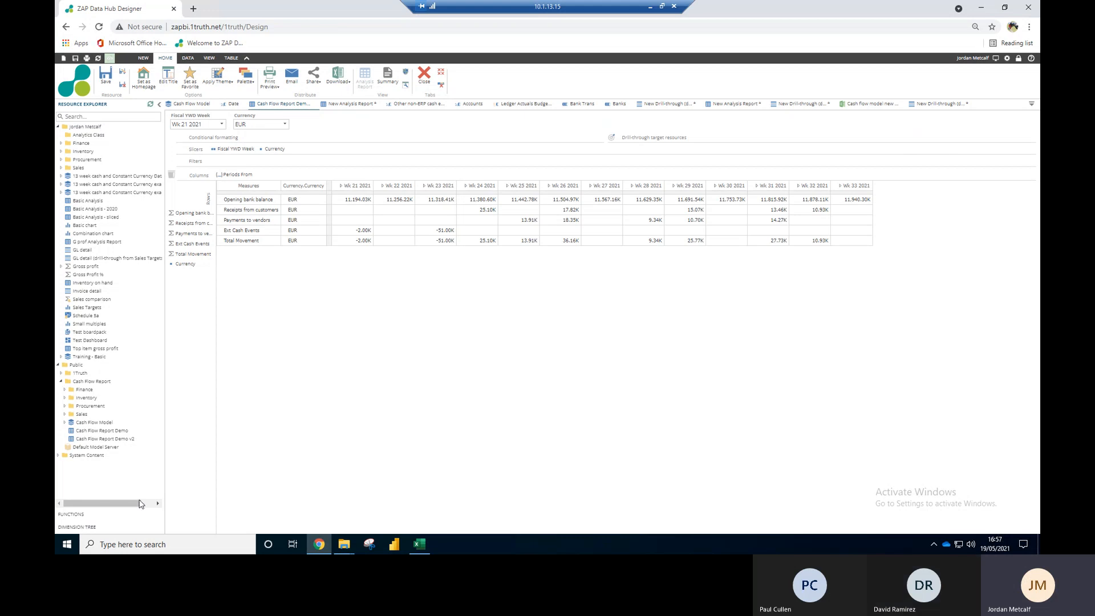
pyautogui.click(129, 526)
pyautogui.click(62, 196)
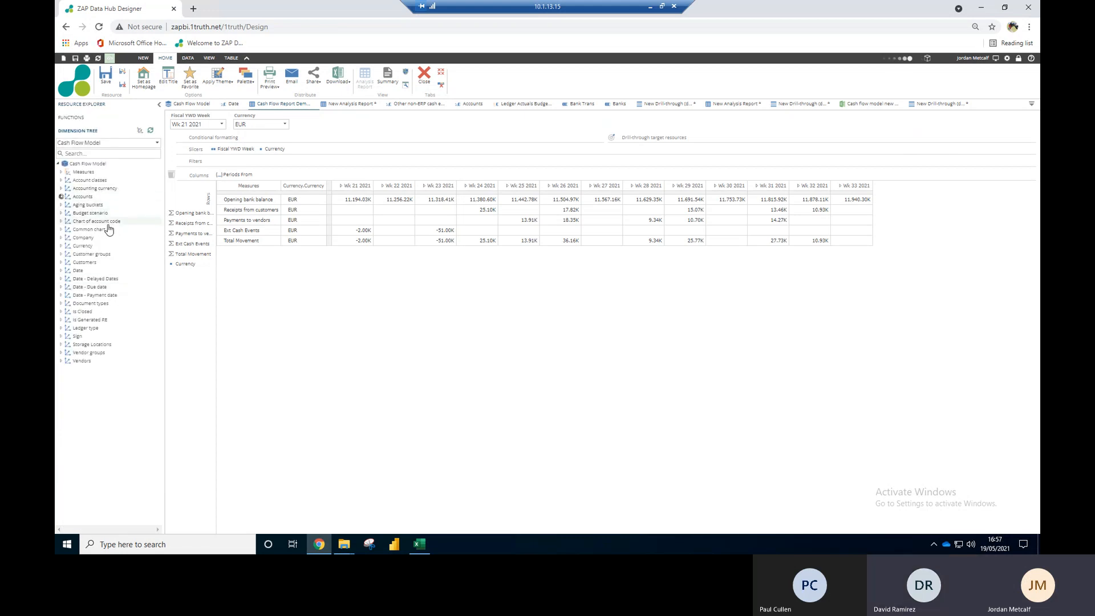
pyautogui.click(64, 204)
pyautogui.click(83, 154)
pyautogui.hotkey('ctrl', 'v')
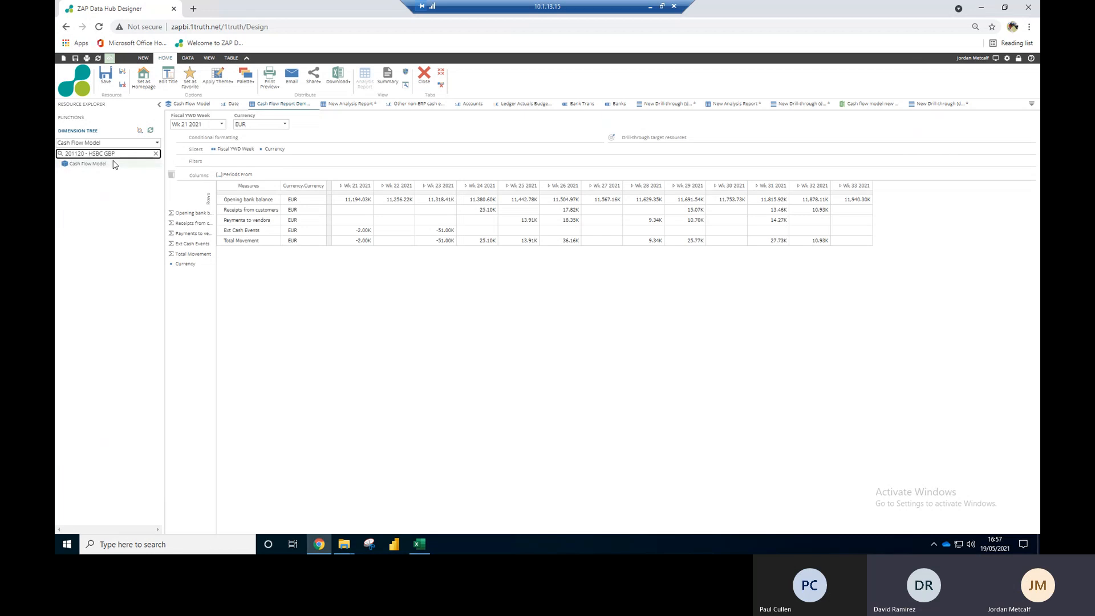
# Step: Expand the Accounts dimension down to the account code members and search the tree again for the HSBC GBP account
pyautogui.click(156, 153)
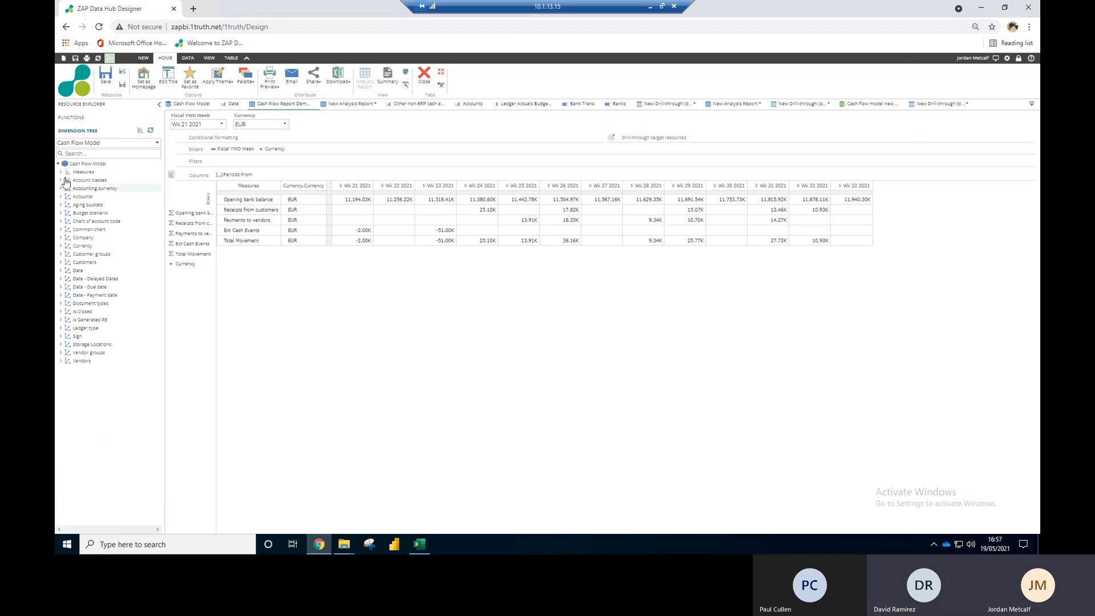
pyautogui.click(62, 196)
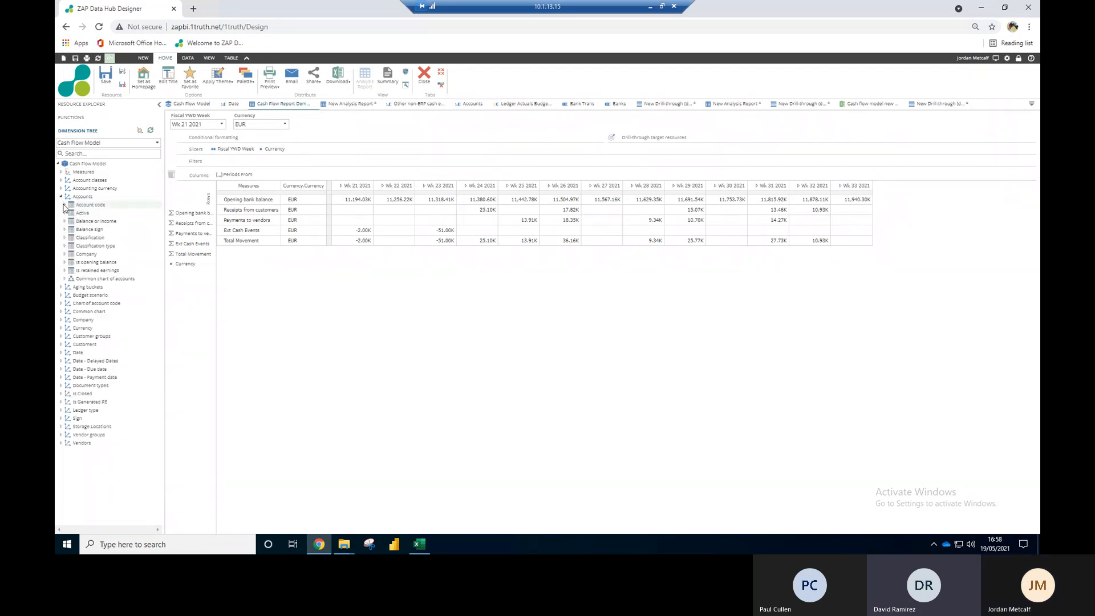
pyautogui.click(64, 204)
pyautogui.click(67, 214)
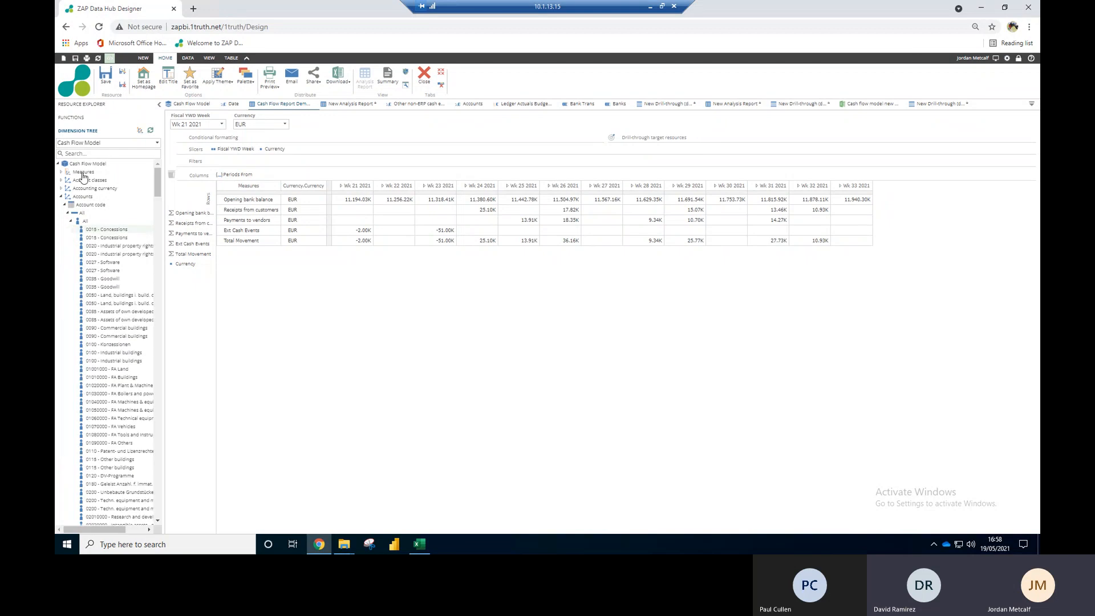
pyautogui.click(97, 154)
pyautogui.hotkey('ctrl', 'v')
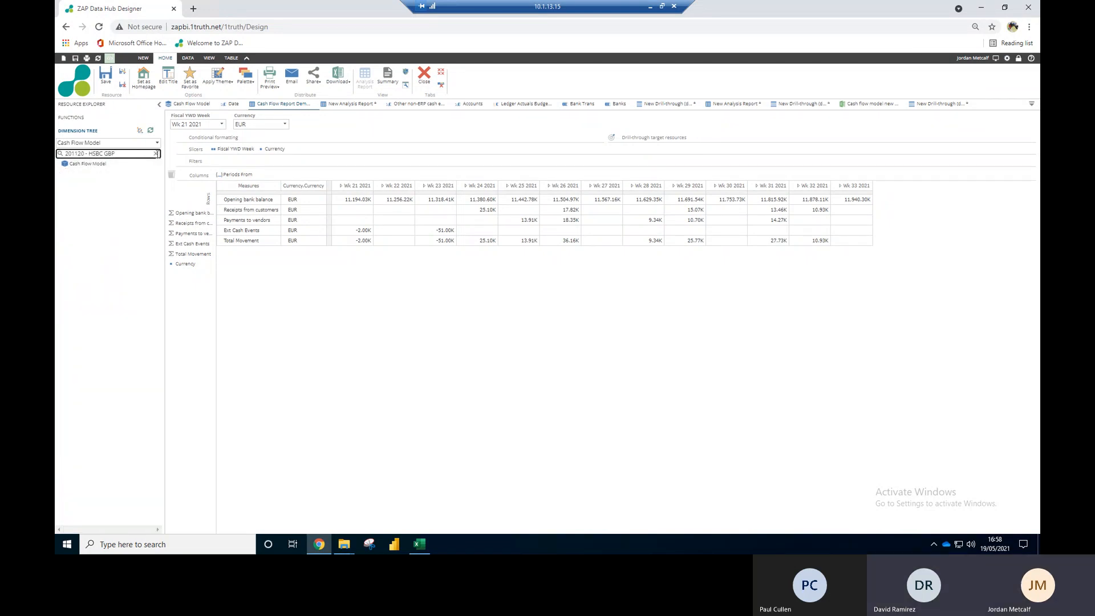
# Step: Limit the dimension tree to the Account code level of Accounts and search it for the HSBC GBP account
pyautogui.click(156, 155)
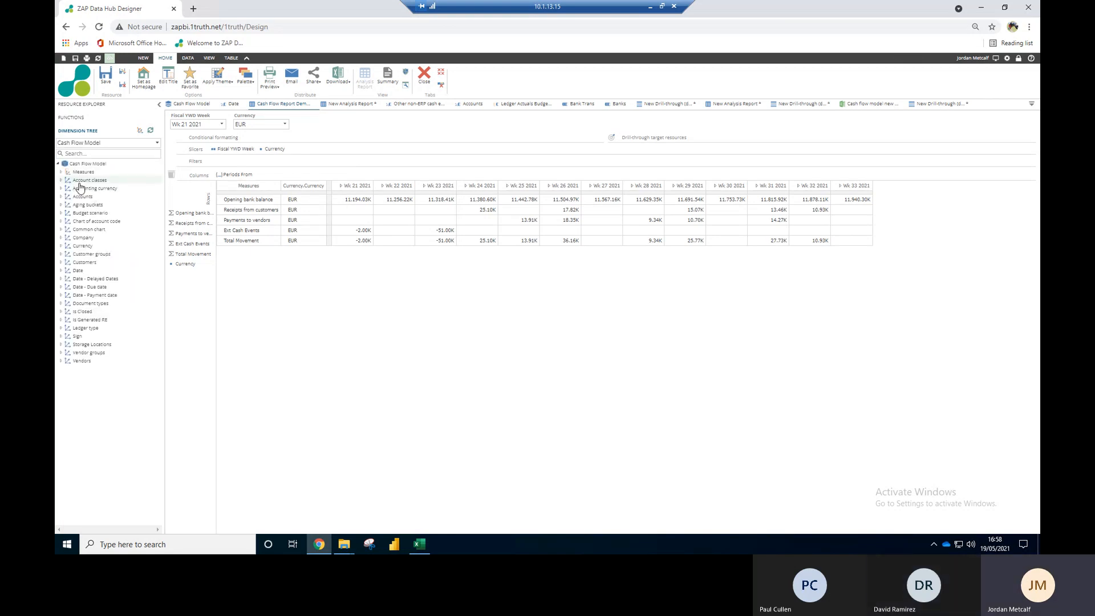
pyautogui.click(61, 197)
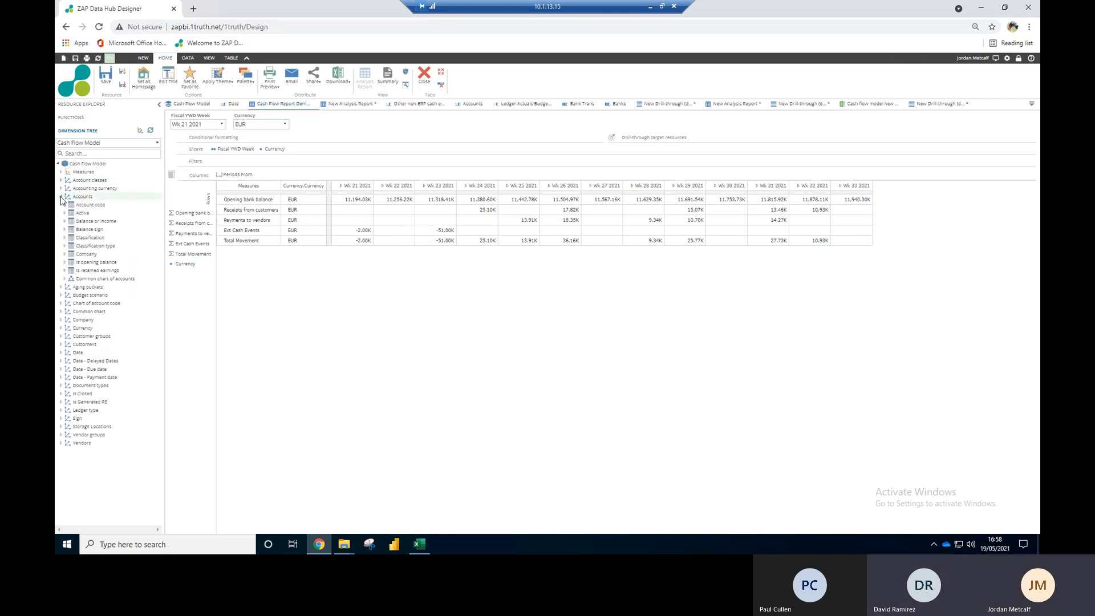
pyautogui.click(65, 204)
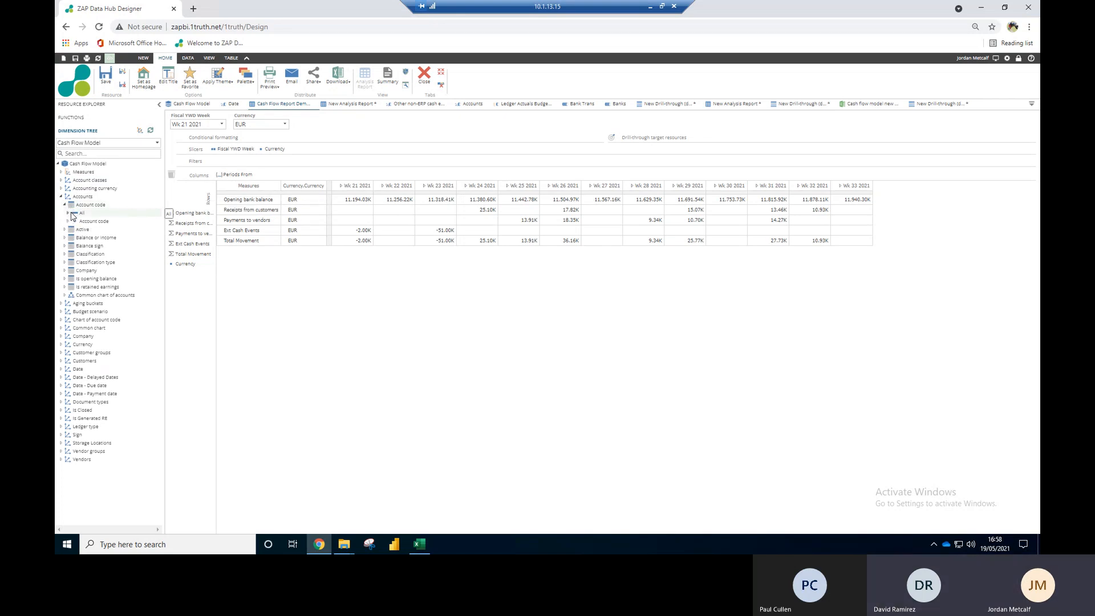
pyautogui.click(67, 213)
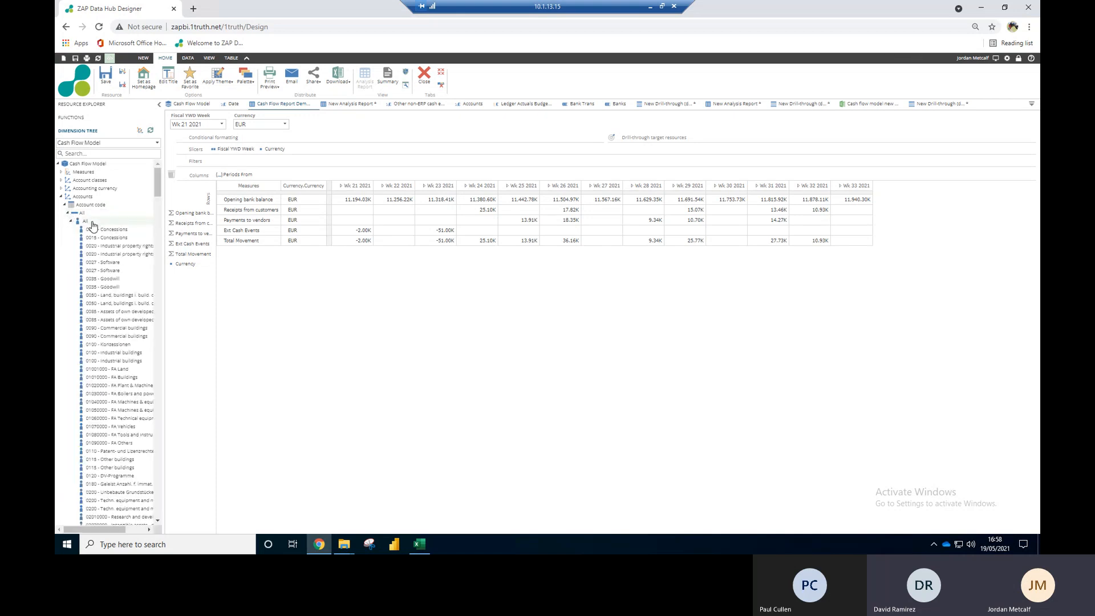
pyautogui.click(70, 221)
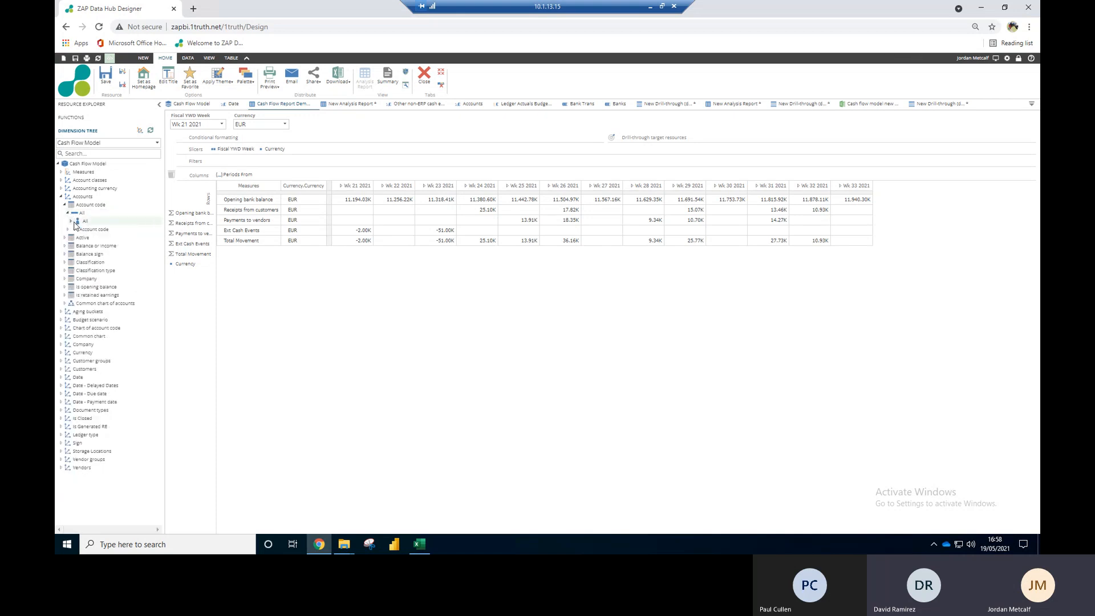
pyautogui.click(89, 229)
pyautogui.click(110, 154)
pyautogui.write('201120 - HSBC GBP')
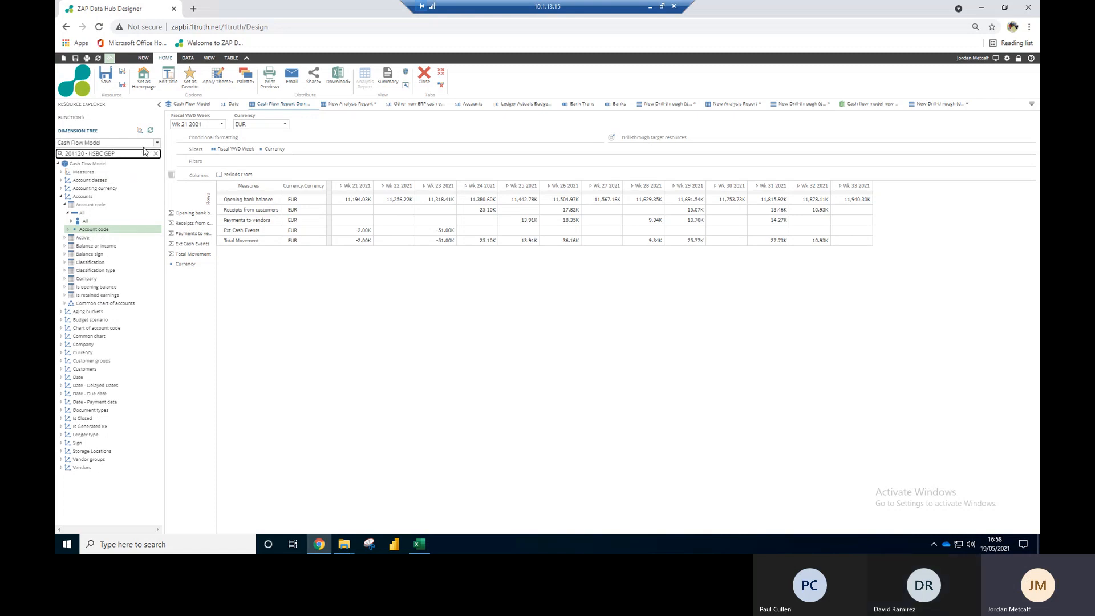
pyautogui.press('Return')
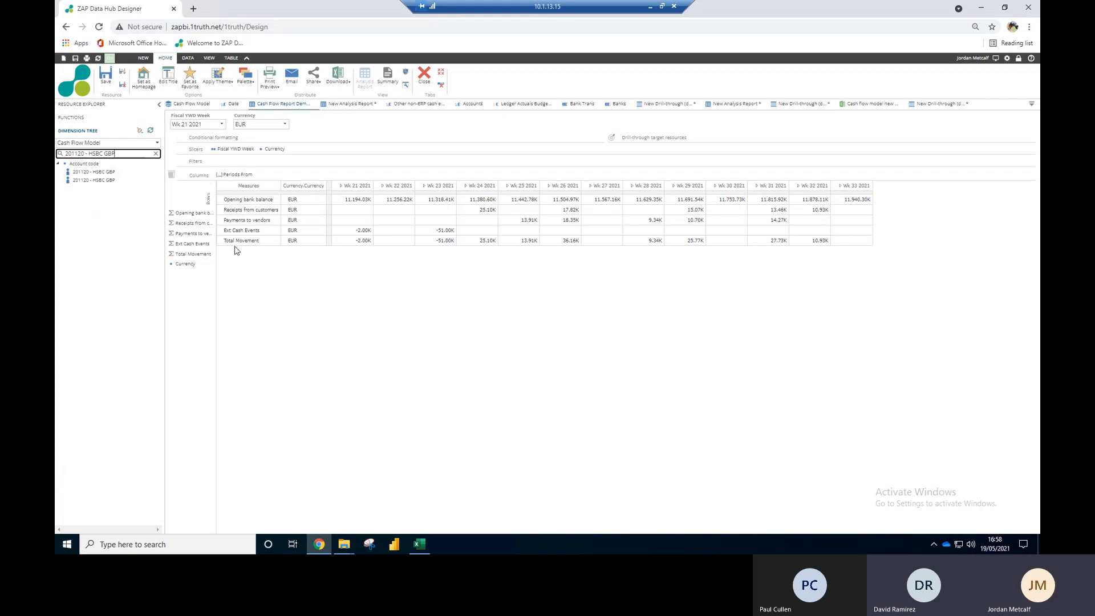
# Step: Replace Cash & Cash Equivalents in the Opening bank balance formula with the two HSBC GBP account members
pyautogui.click(196, 215)
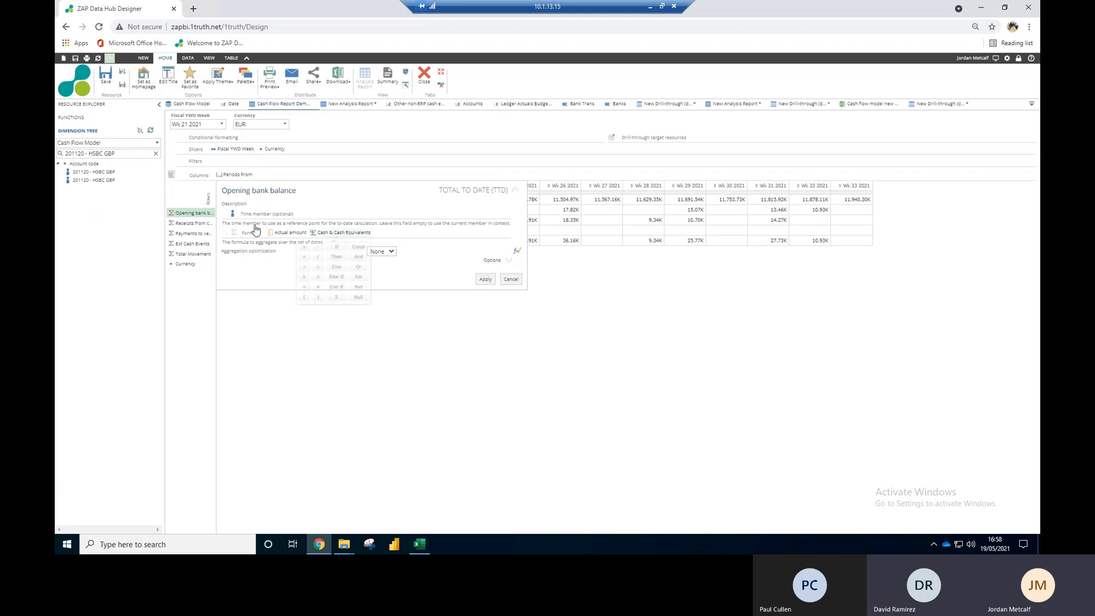
pyautogui.moveTo(209, 191); pyautogui.dragTo(175, 177)
pyautogui.moveTo(170, 175); pyautogui.dragTo(170, 176)
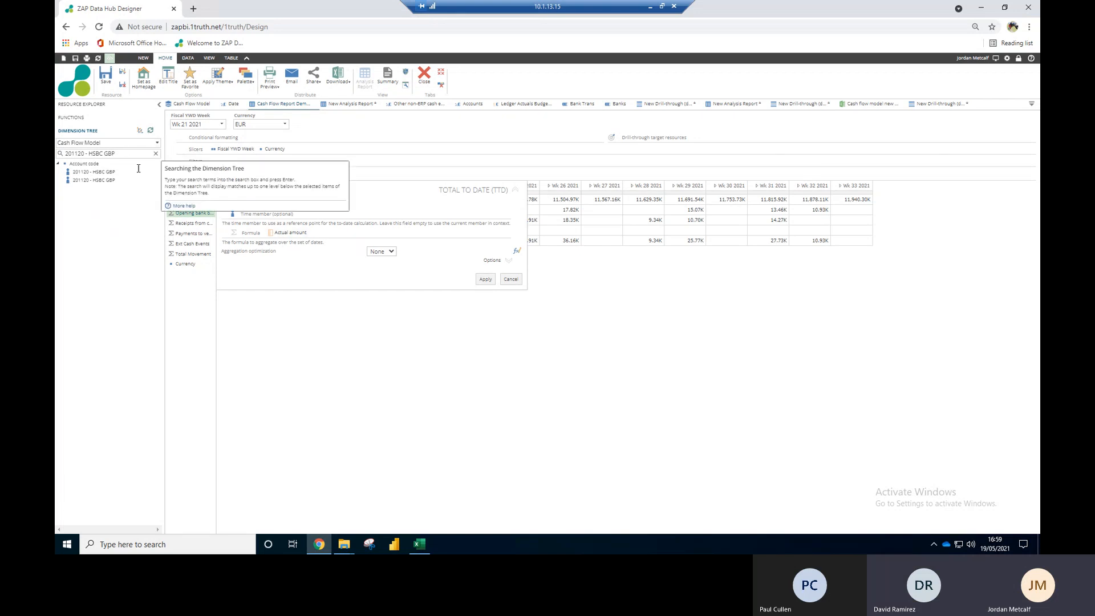
pyautogui.moveTo(129, 174); pyautogui.dragTo(323, 234)
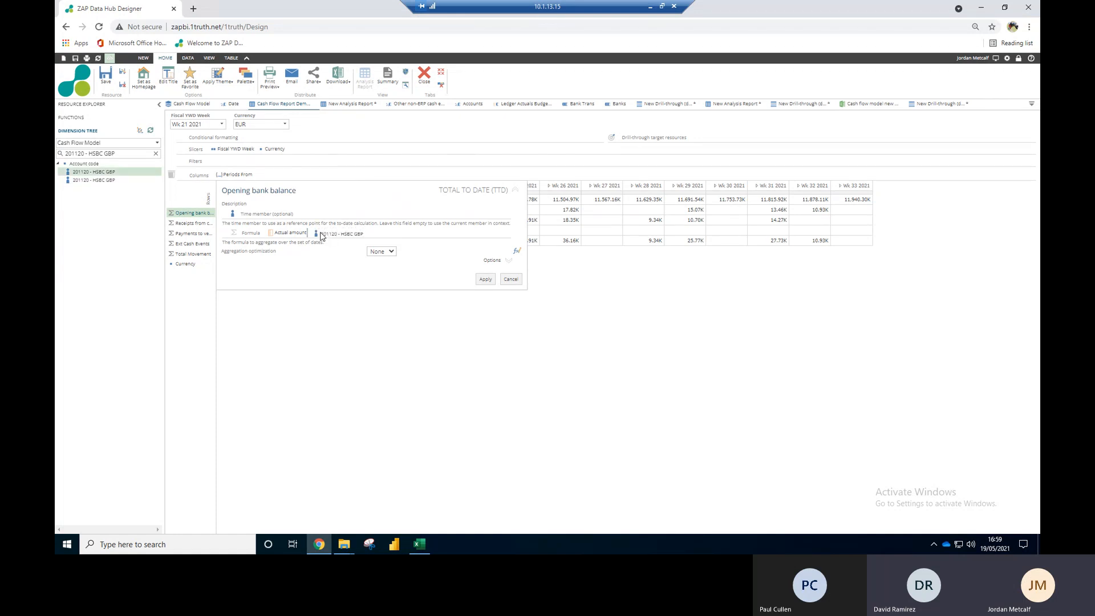
pyautogui.moveTo(106, 185); pyautogui.dragTo(383, 233)
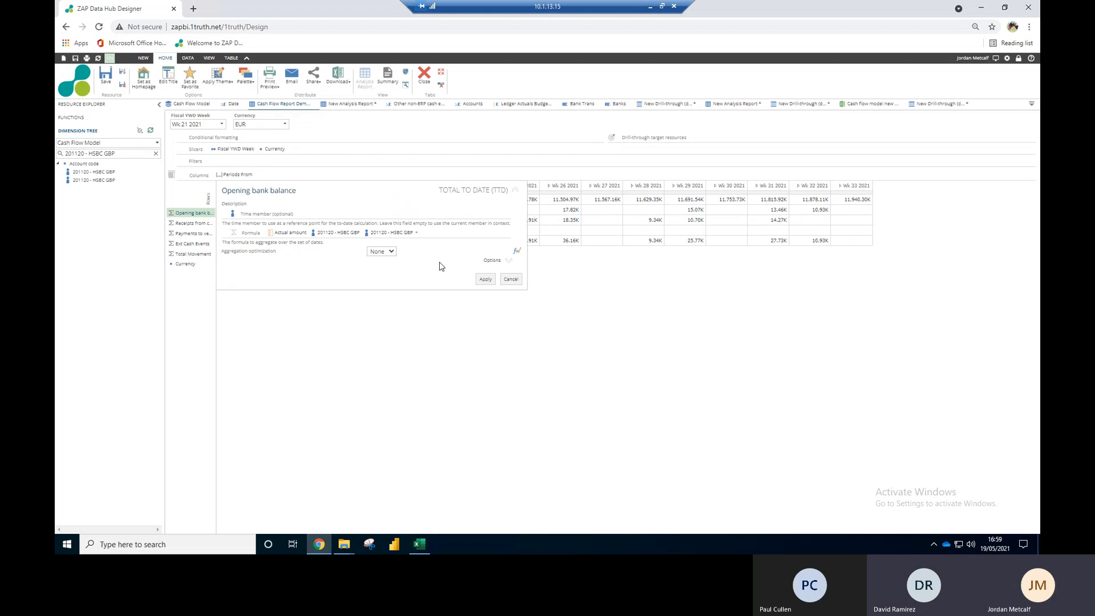
# Step: Add a Sum function to the Opening bank balance formula with both HSBC GBP accounts as its set
pyautogui.moveTo(325, 236)
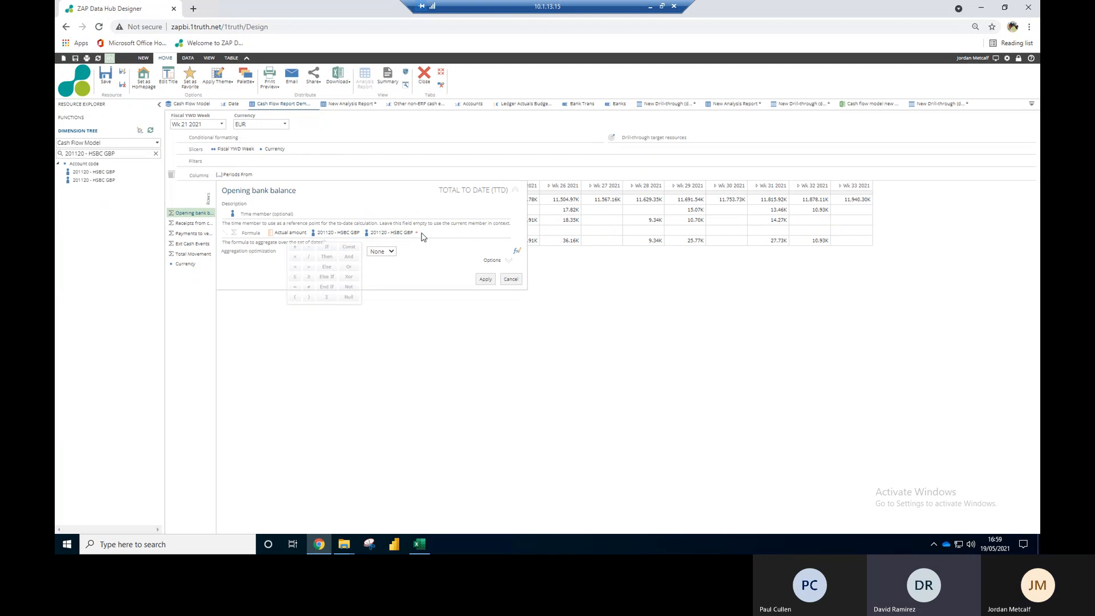
pyautogui.click(422, 233)
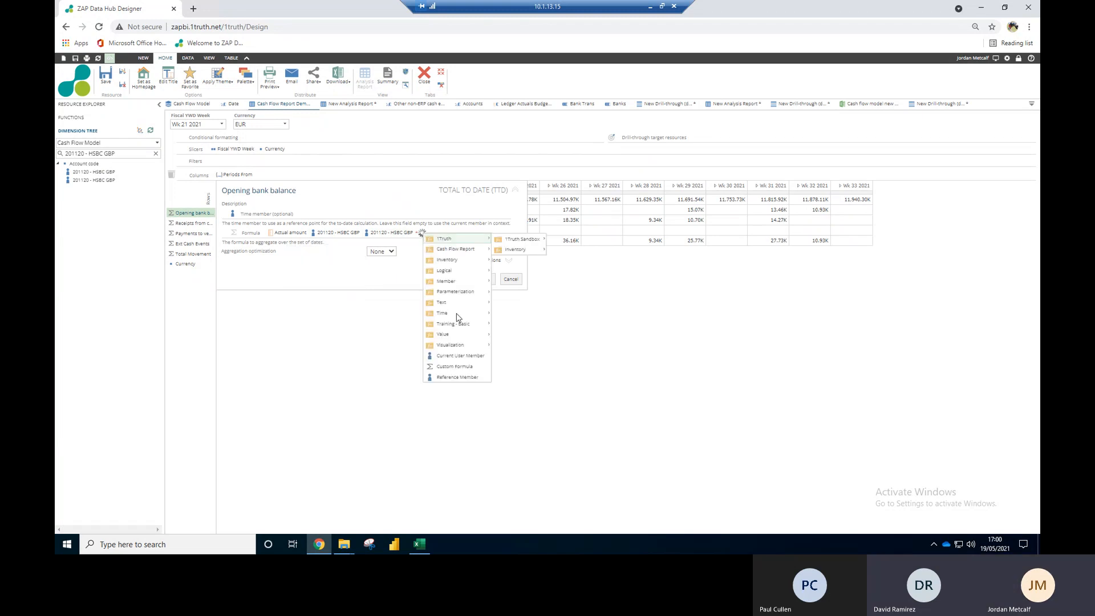
pyautogui.moveTo(471, 337)
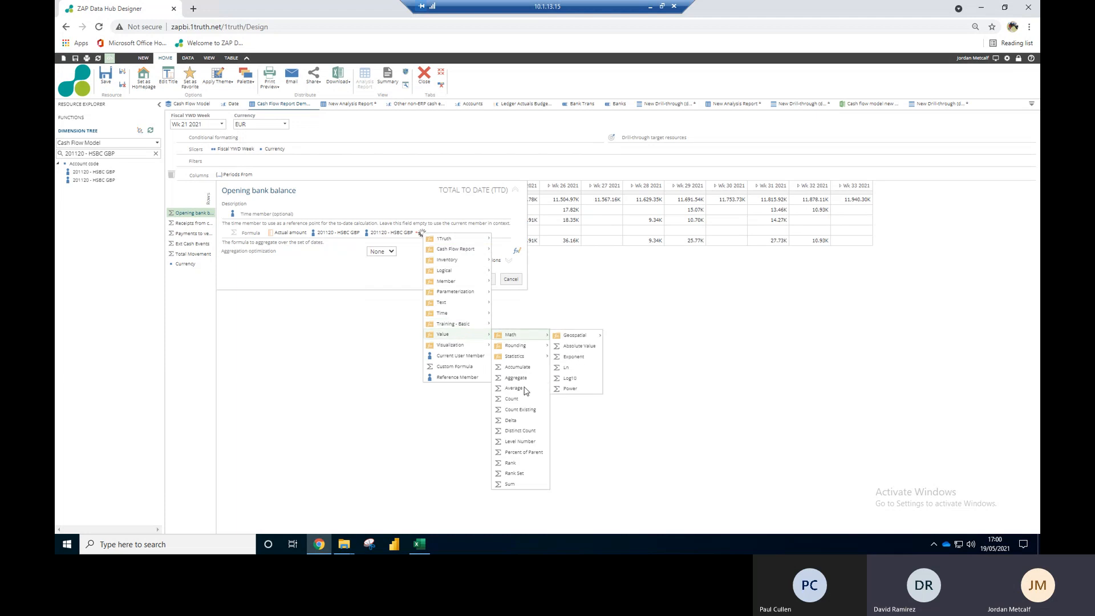
pyautogui.click(509, 483)
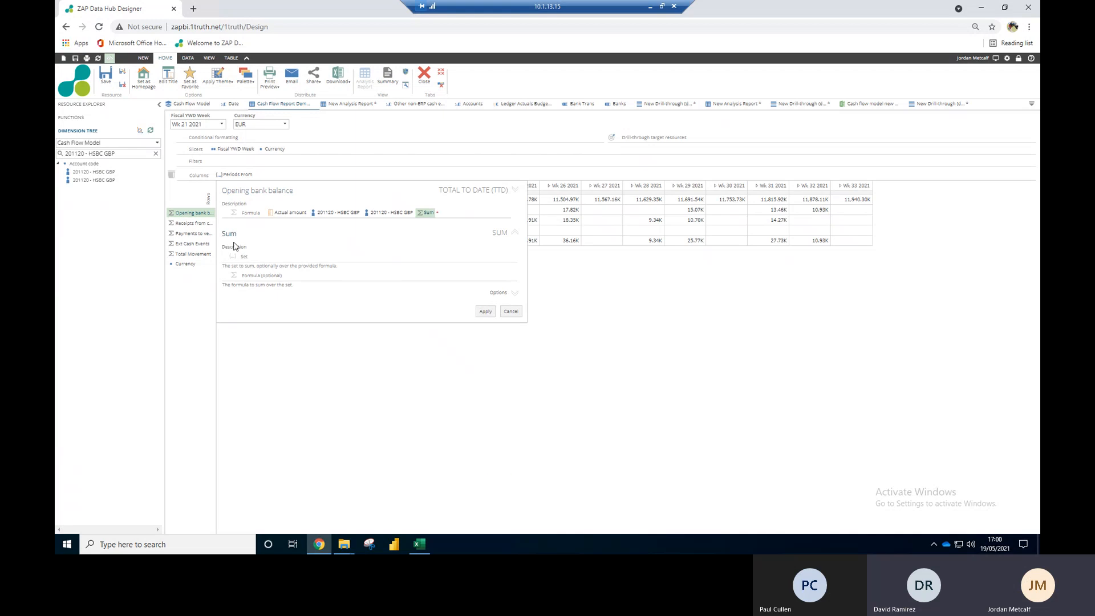
pyautogui.moveTo(472, 220); pyautogui.dragTo(465, 215)
pyautogui.moveTo(107, 171); pyautogui.dragTo(285, 258)
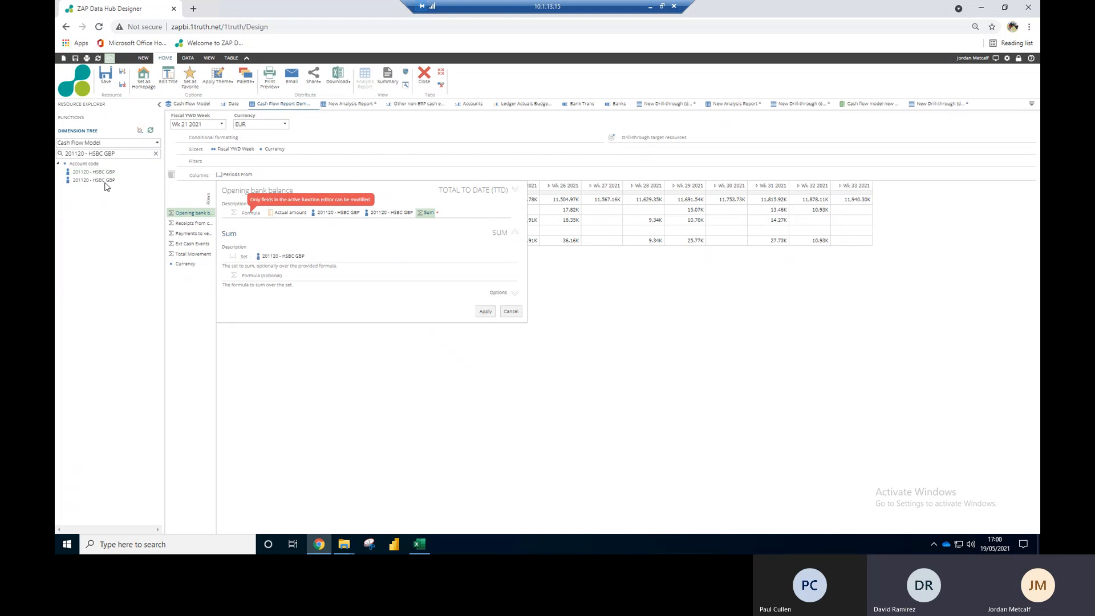
pyautogui.moveTo(108, 180); pyautogui.dragTo(336, 258)
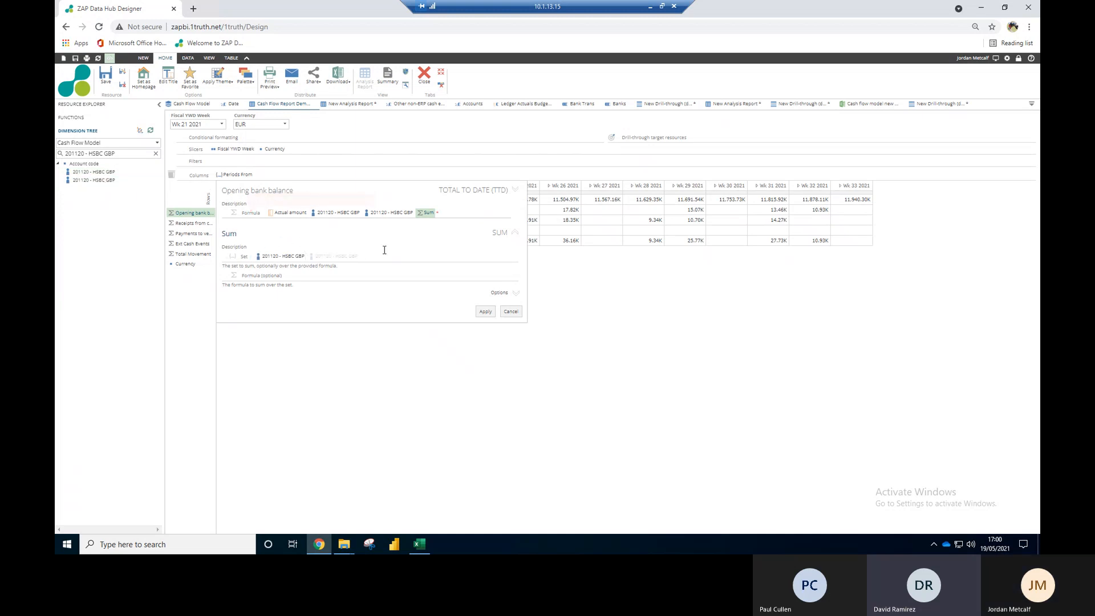
pyautogui.click(485, 312)
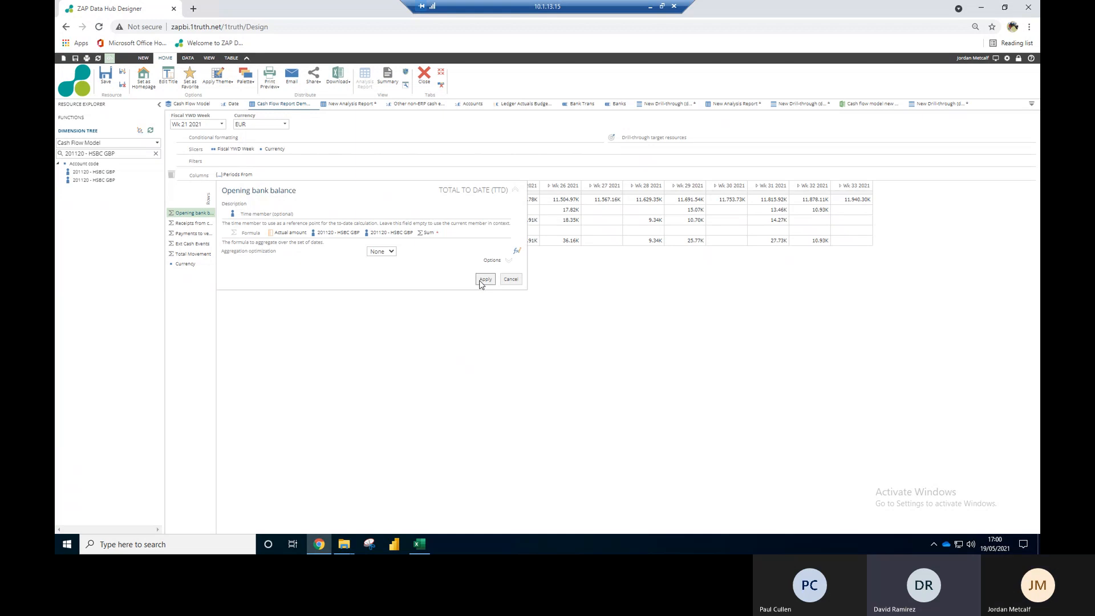
# Step: Remove the two separate HSBC GBP members from the Opening bank balance formula, keeping the Sum, and apply the calculation
pyautogui.moveTo(326, 230); pyautogui.dragTo(84, 143)
pyautogui.moveTo(175, 158); pyautogui.dragTo(173, 177)
pyautogui.moveTo(341, 238); pyautogui.dragTo(171, 174)
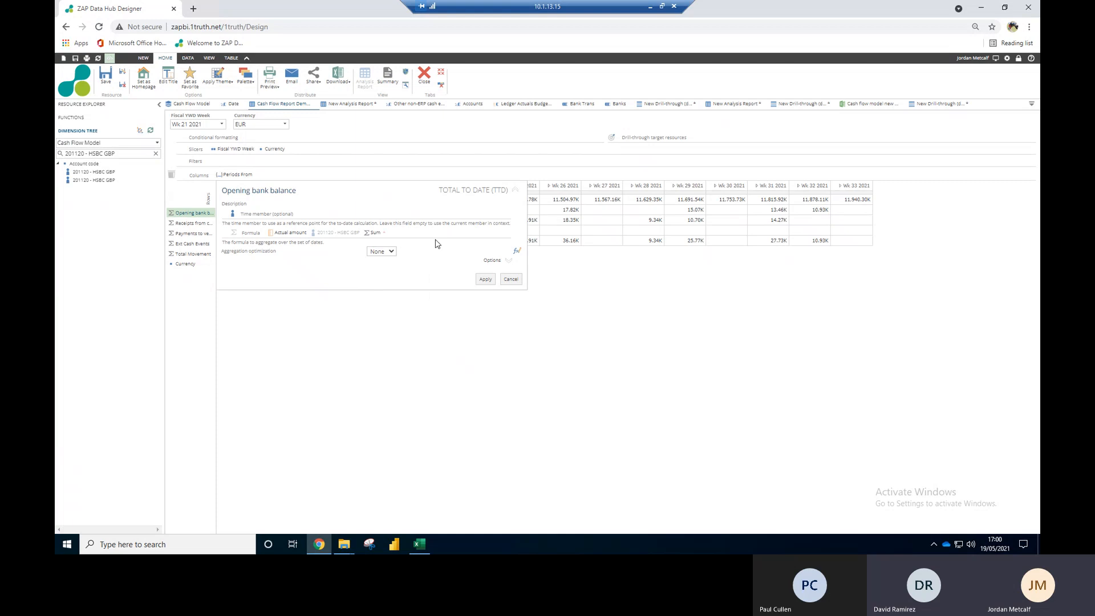
pyautogui.click(484, 279)
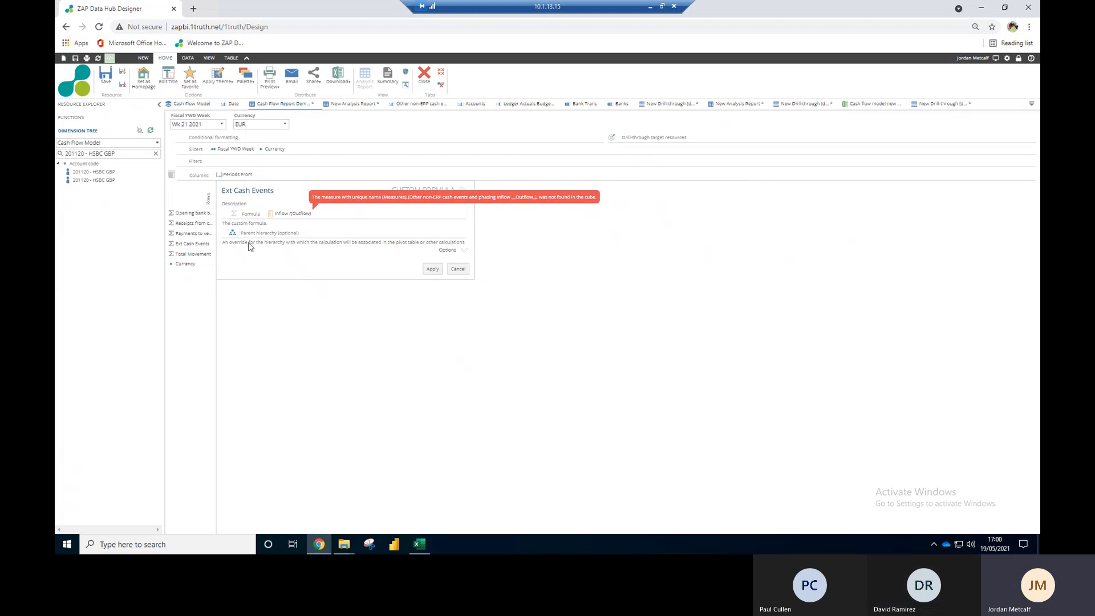
# Step: Inspect the Ext Cash Events custom formula and close it without applying changes
pyautogui.click(355, 210)
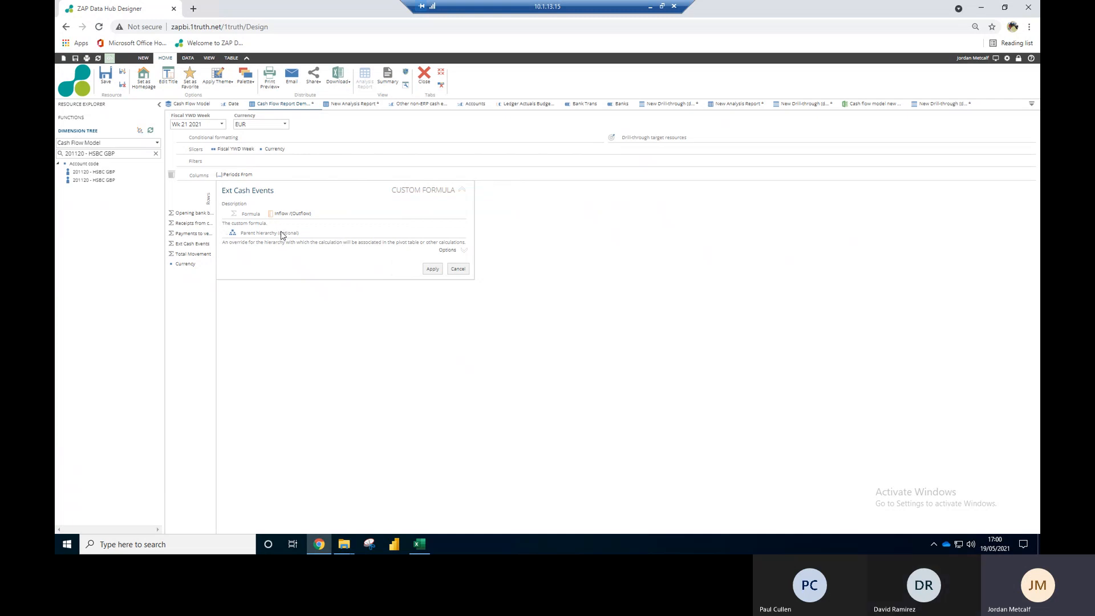
pyautogui.click(319, 216)
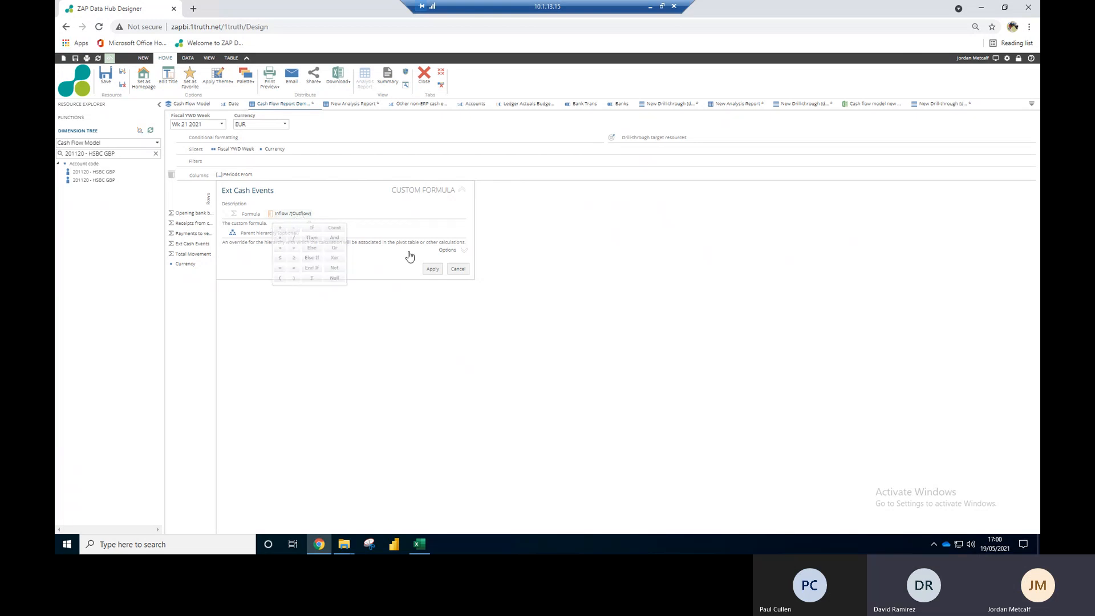
pyautogui.click(458, 268)
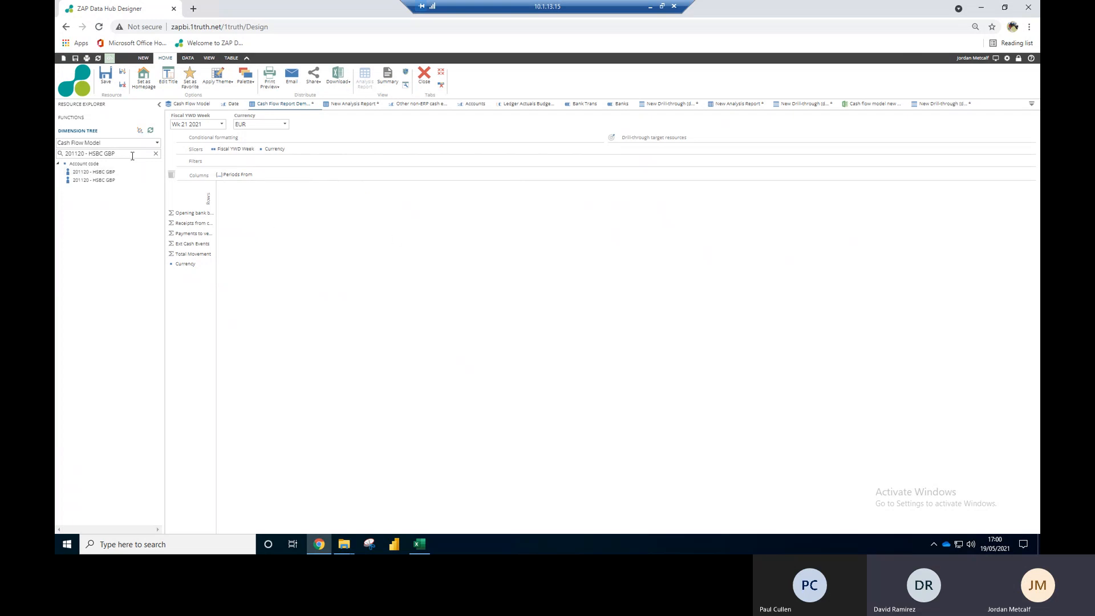
# Step: Enable Fact reporting on the Other non-ERP cash events and phasing pipeline and save it
pyautogui.click(421, 103)
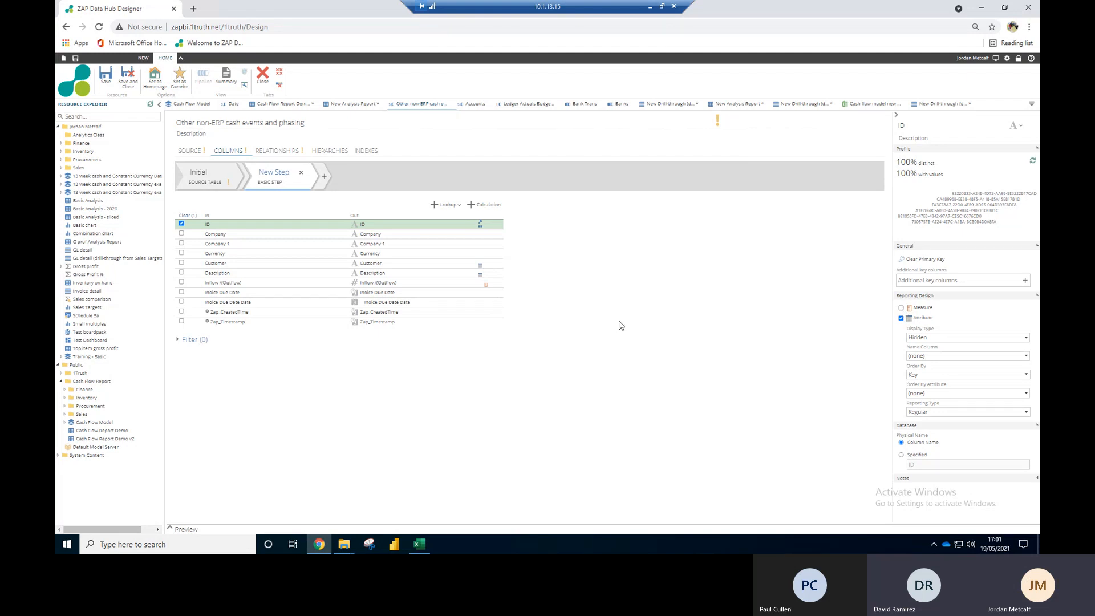
pyautogui.click(623, 288)
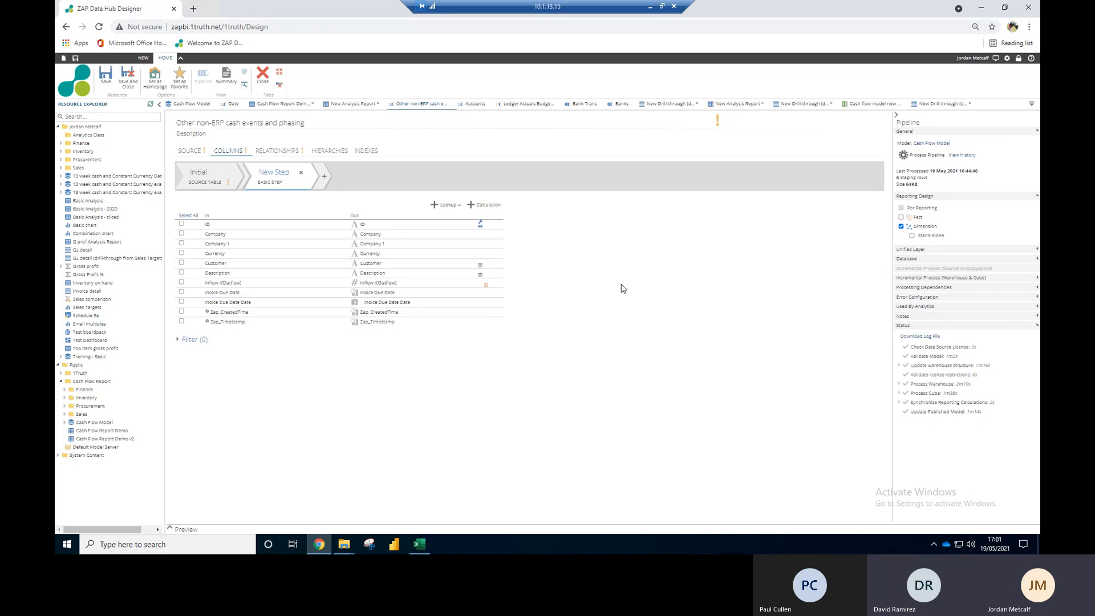
pyautogui.click(902, 217)
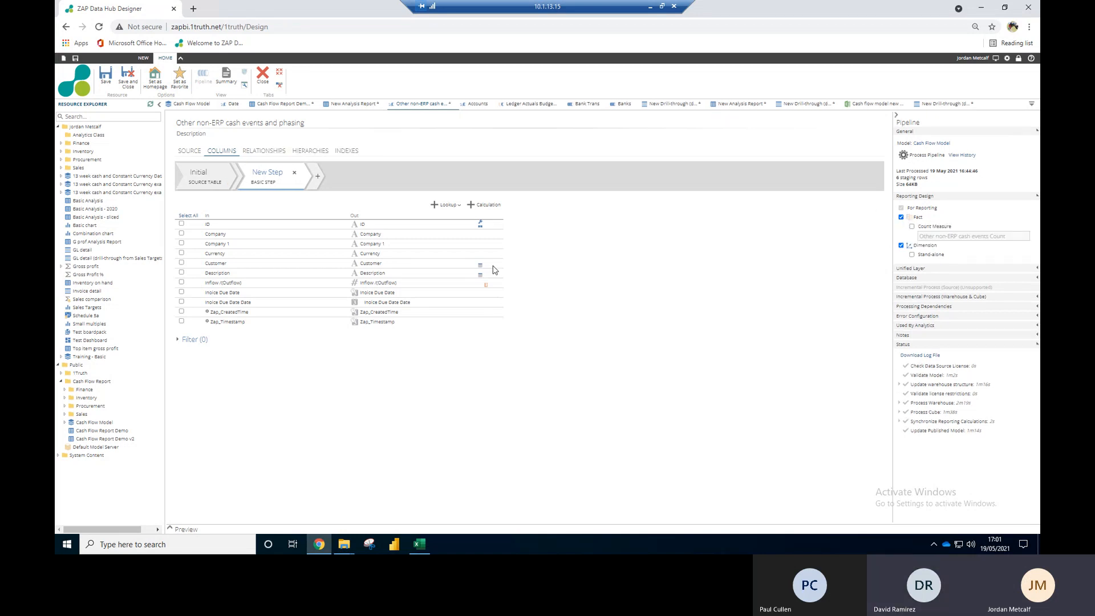
pyautogui.click(106, 79)
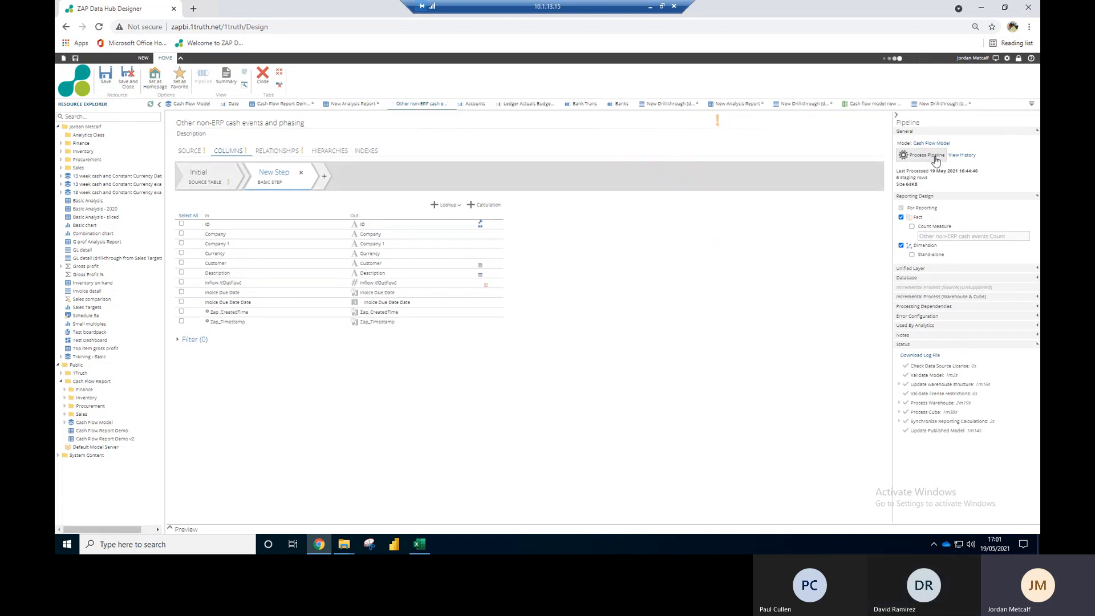
# Step: Process the Other non-ERP cash events and phasing pipeline with its changes published and the warehouse and cube included
pyautogui.click(932, 156)
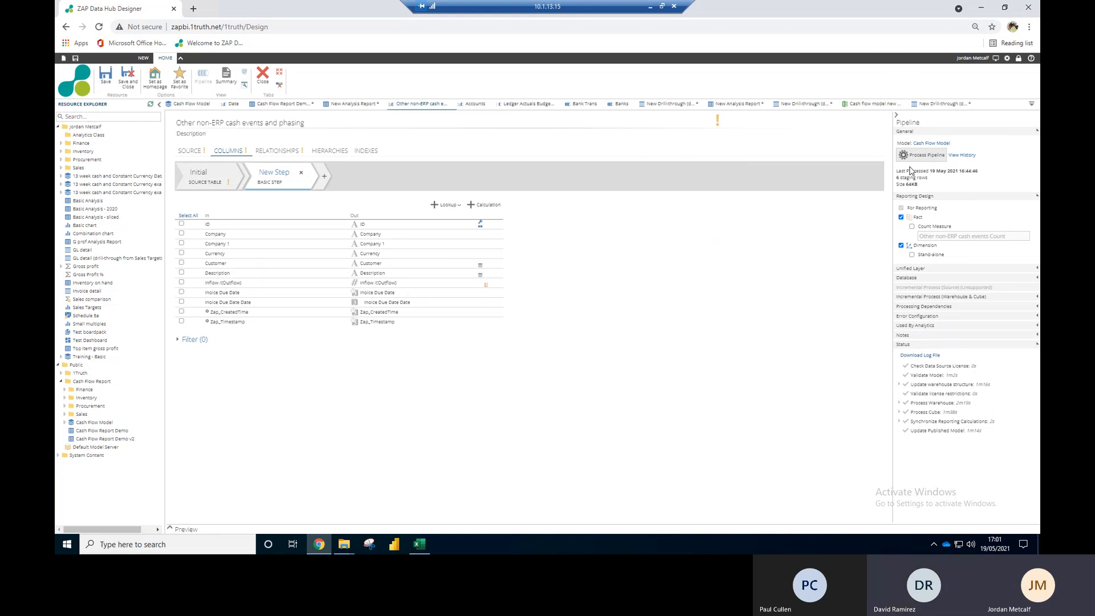
pyautogui.click(910, 168)
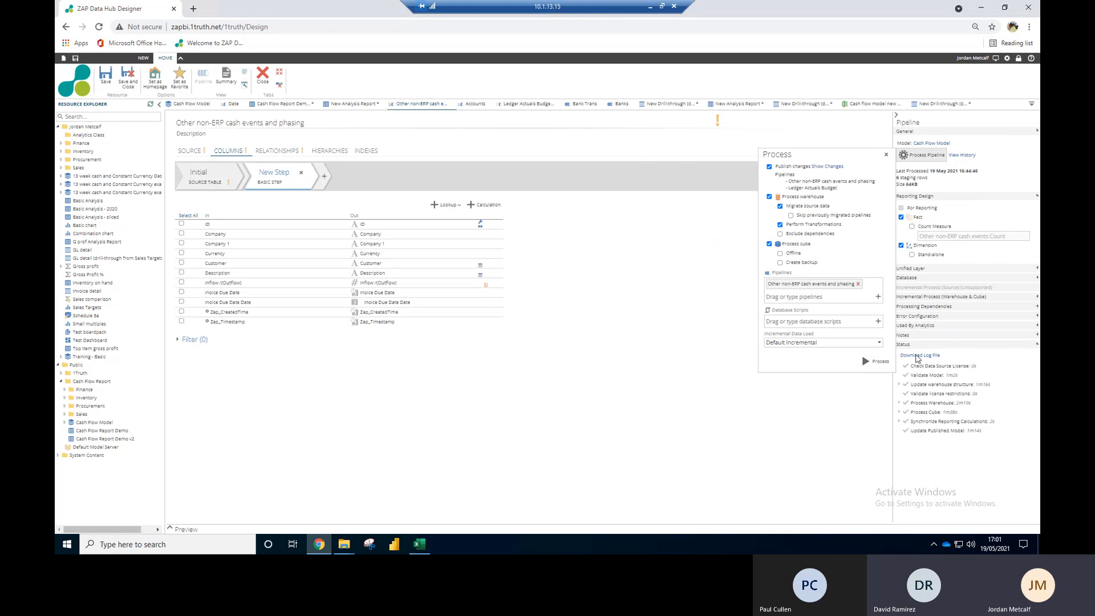
pyautogui.click(866, 363)
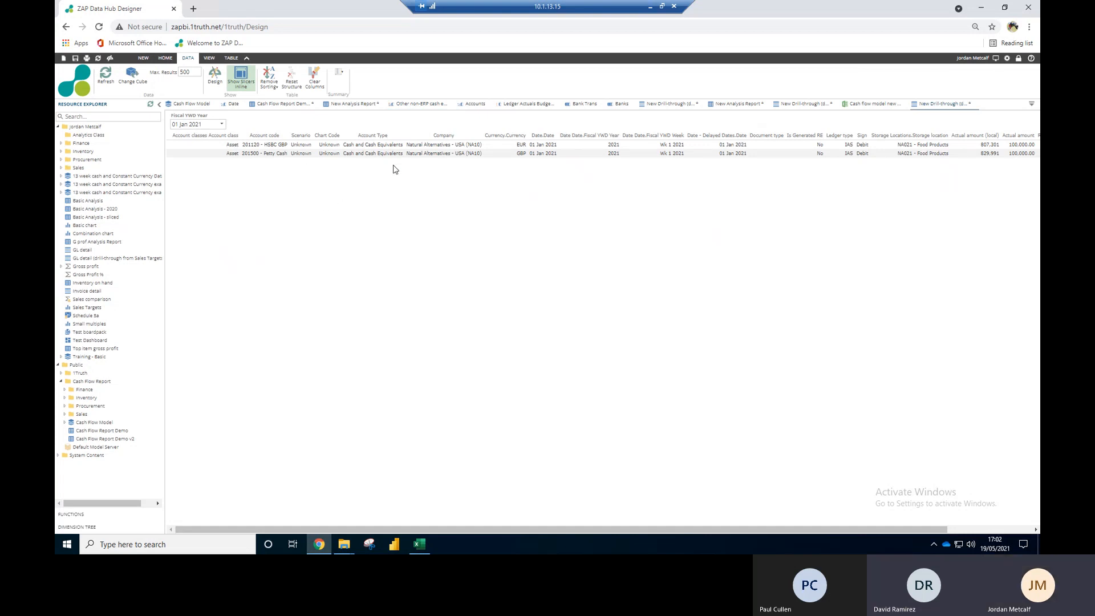
# Step: Select the Petty Cash account in the 01 Jan 2021 drill-through and return to the Cash Flow Report Demo
pyautogui.click(278, 154)
pyautogui.click(278, 106)
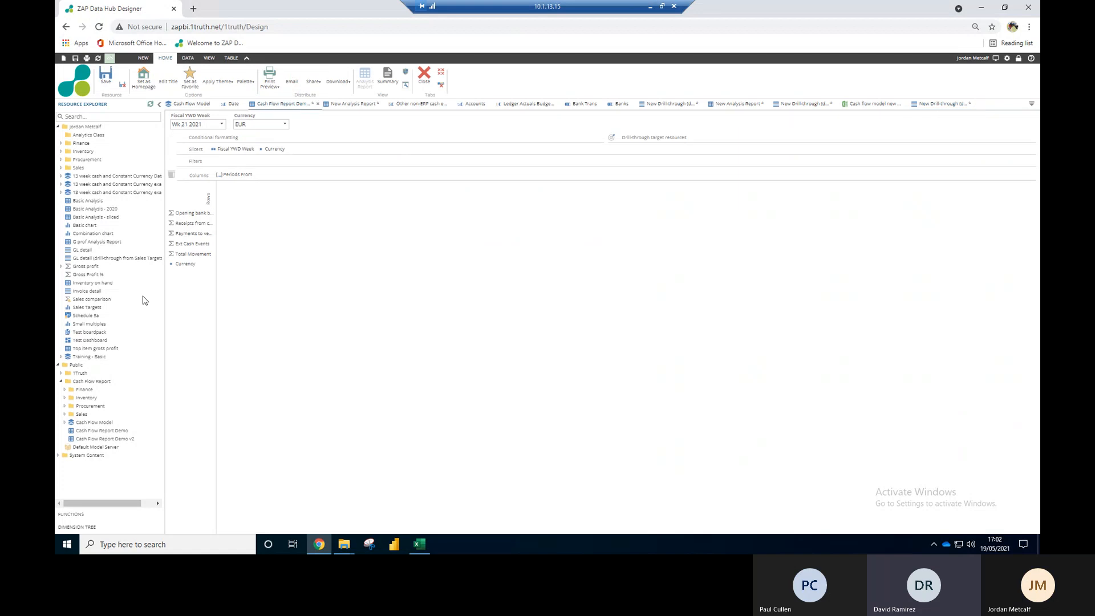
# Step: Open the Cash Flow Model's dimension tree and clear its account search to show all dimensions
pyautogui.click(80, 525)
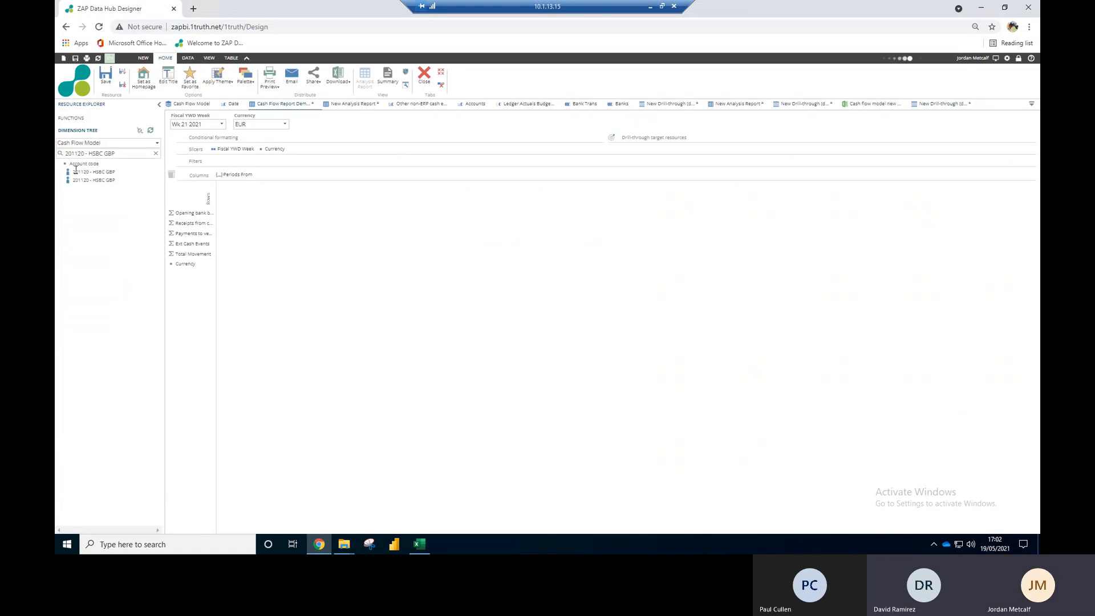
pyautogui.tripleClick(116, 154)
pyautogui.press('BackSpace')
pyautogui.write('201500 - Petty Cash')
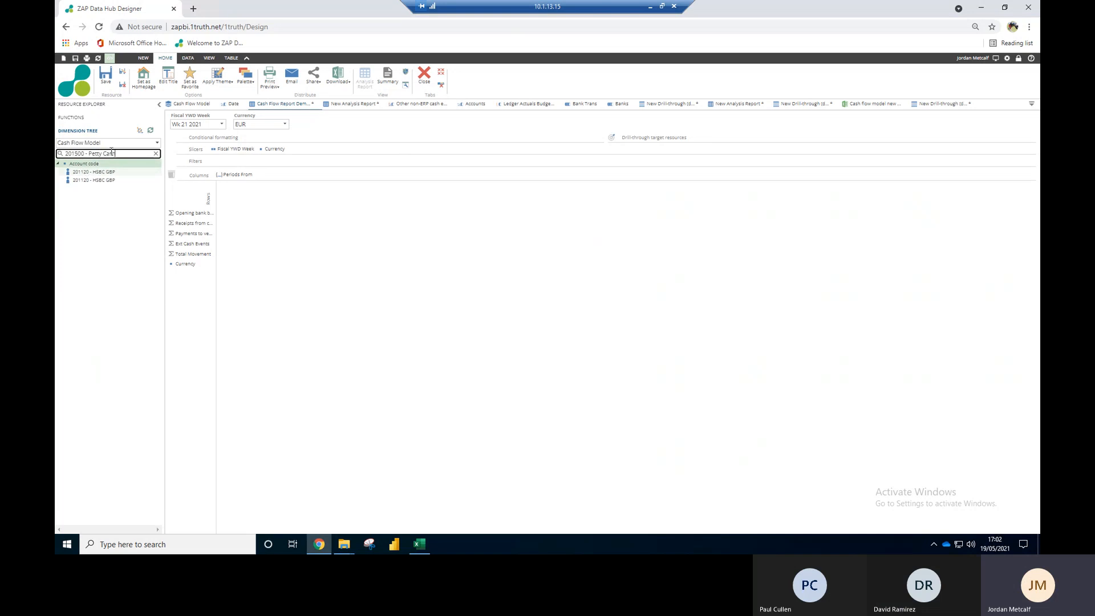
pyautogui.click(156, 155)
pyautogui.click(77, 154)
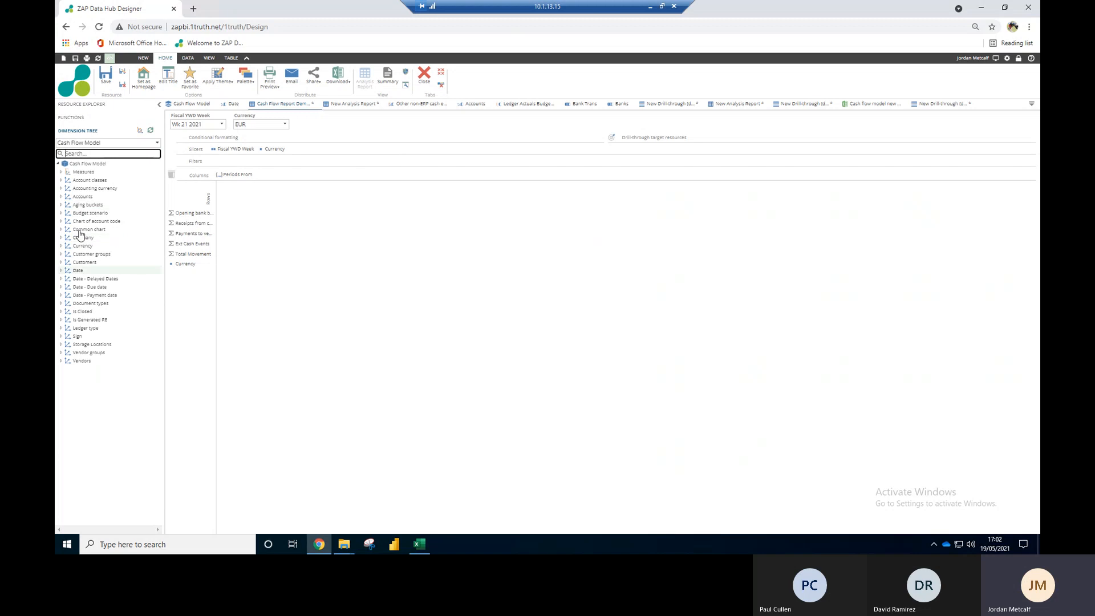
# Step: Search the Account code level of the Accounts dimension for "201500 - Petty Cash"
pyautogui.click(61, 196)
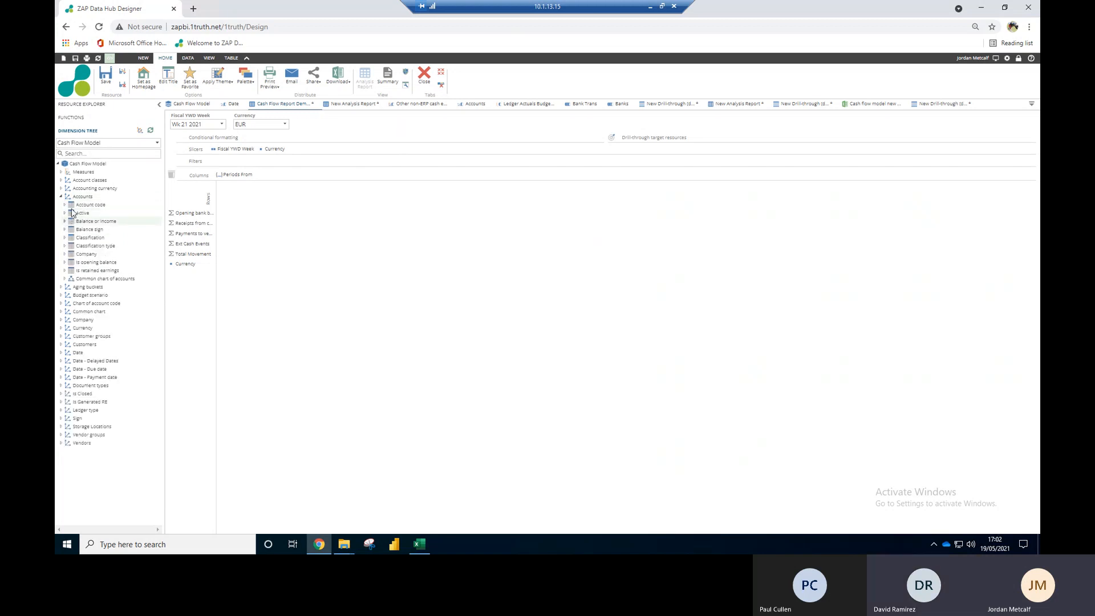
pyautogui.click(64, 205)
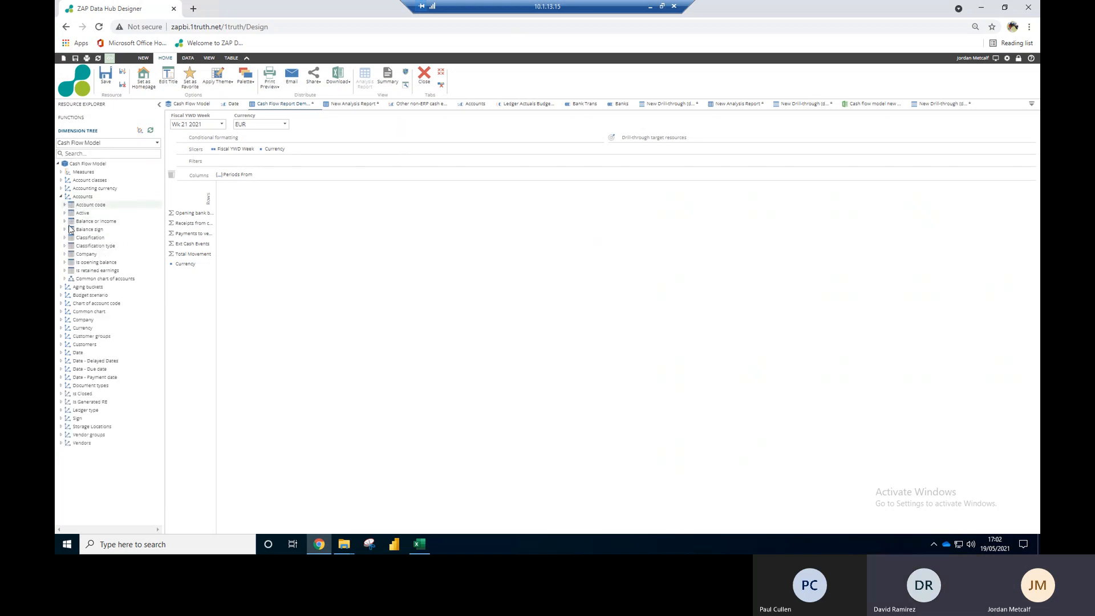
pyautogui.click(103, 222)
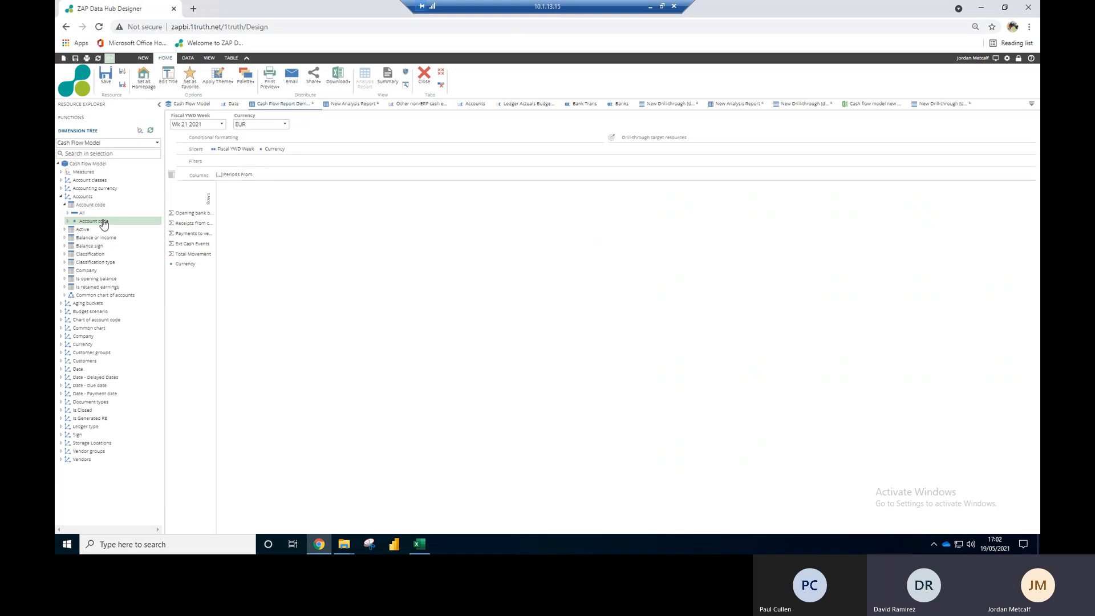
pyautogui.click(103, 154)
pyautogui.write('201500 - Petty Cash')
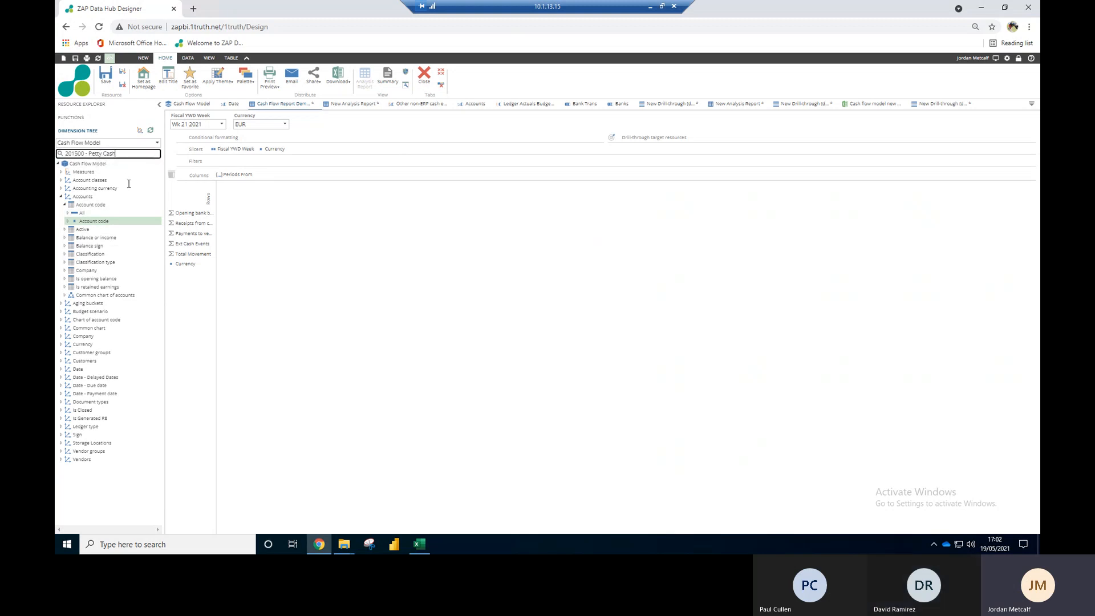
pyautogui.press('Return')
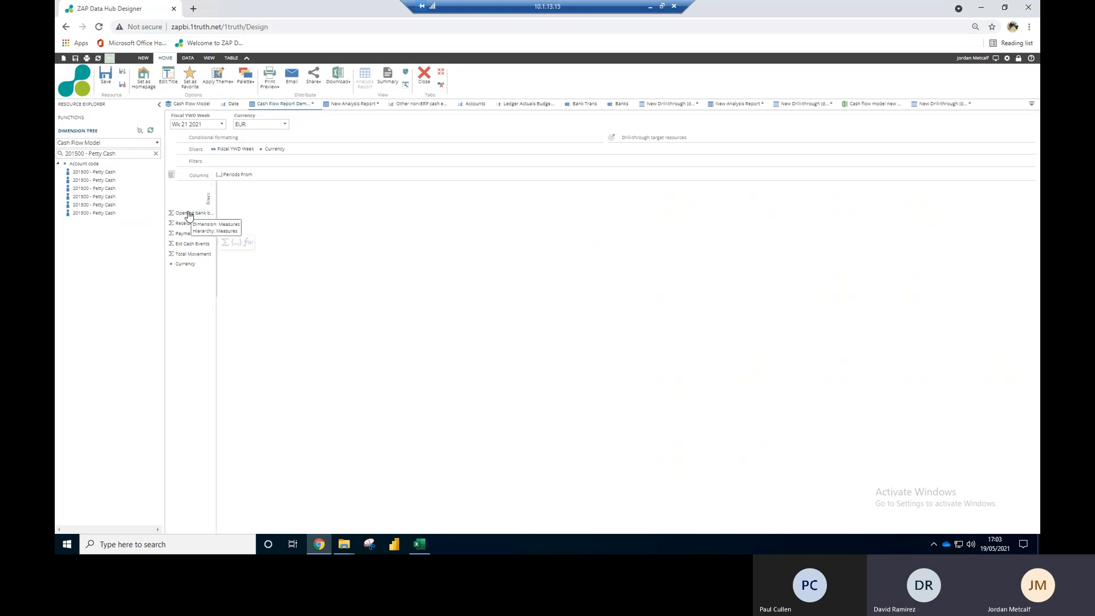
# Step: Add all six 201500 - Petty Cash accounts to the Sum set of the Opening bank balance calculation and apply the change
pyautogui.click(189, 213)
pyautogui.doubleClick(190, 214)
pyautogui.click(318, 238)
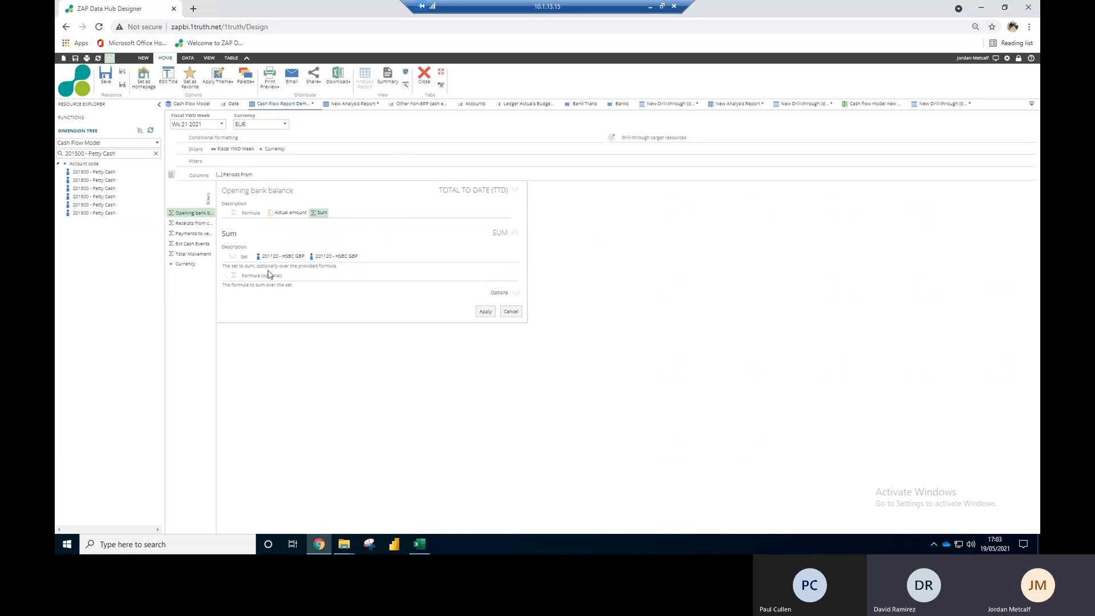
pyautogui.moveTo(109, 175); pyautogui.dragTo(371, 256)
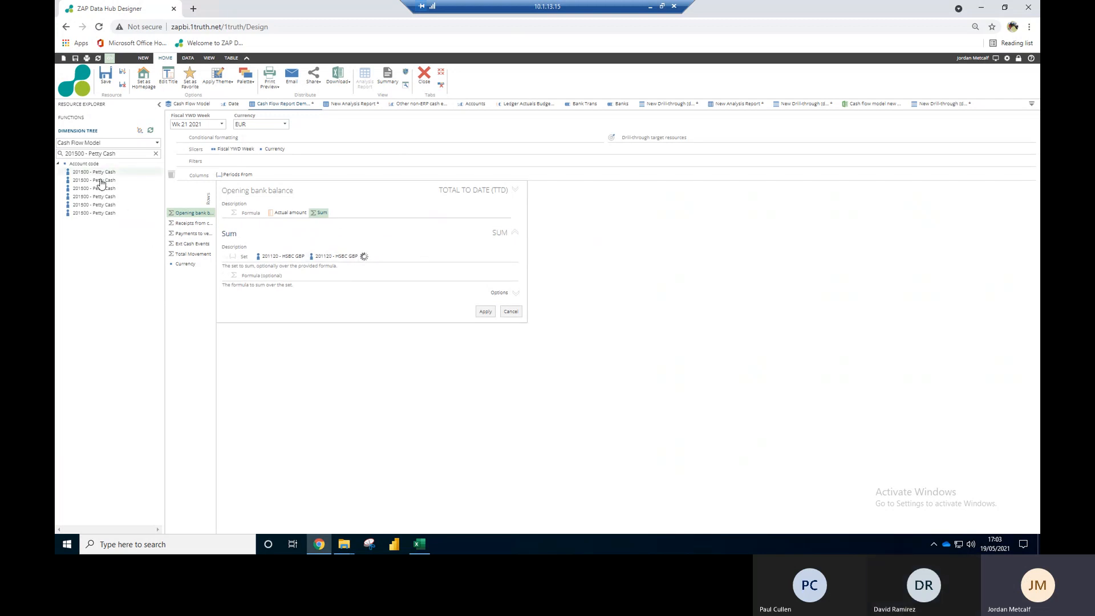
pyautogui.moveTo(105, 180); pyautogui.dragTo(432, 261)
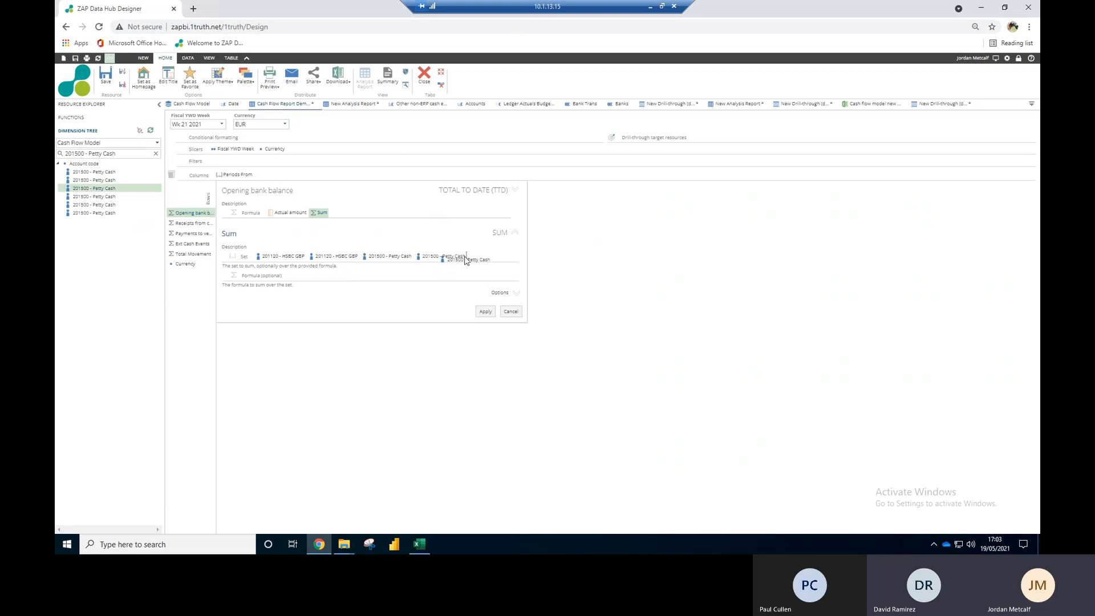
pyautogui.moveTo(108, 201); pyautogui.dragTo(507, 263)
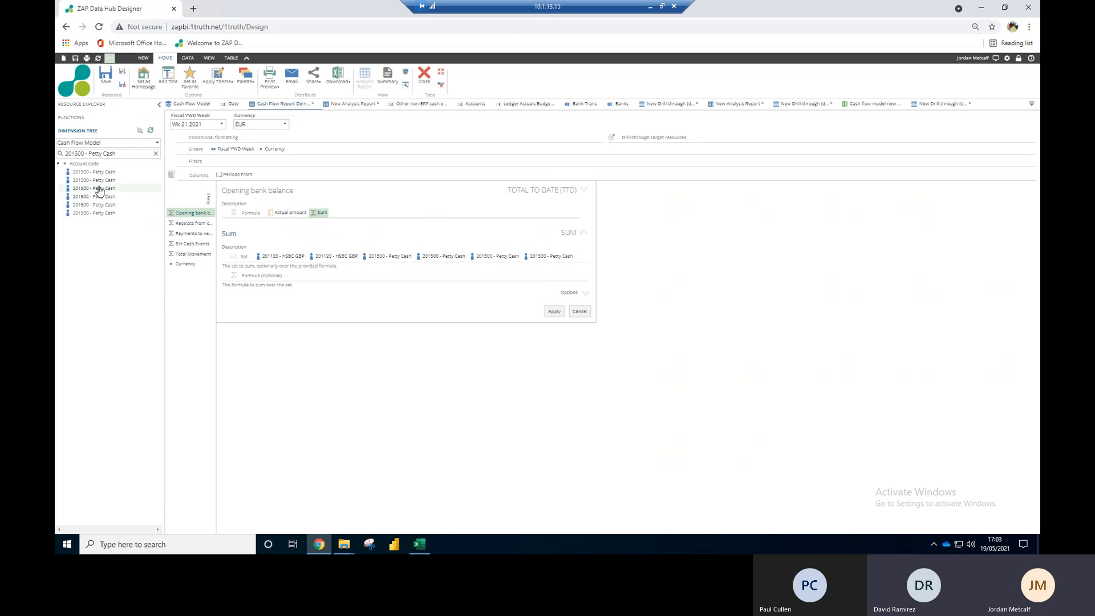
pyautogui.moveTo(452, 251); pyautogui.dragTo(575, 251)
pyautogui.moveTo(99, 213); pyautogui.dragTo(639, 262)
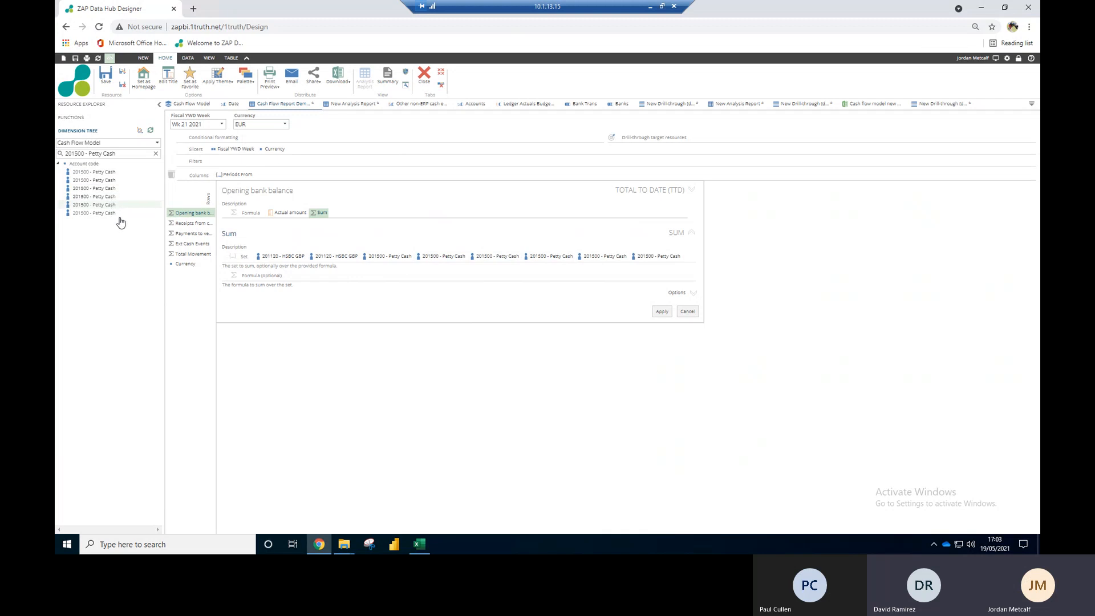
pyautogui.click(664, 315)
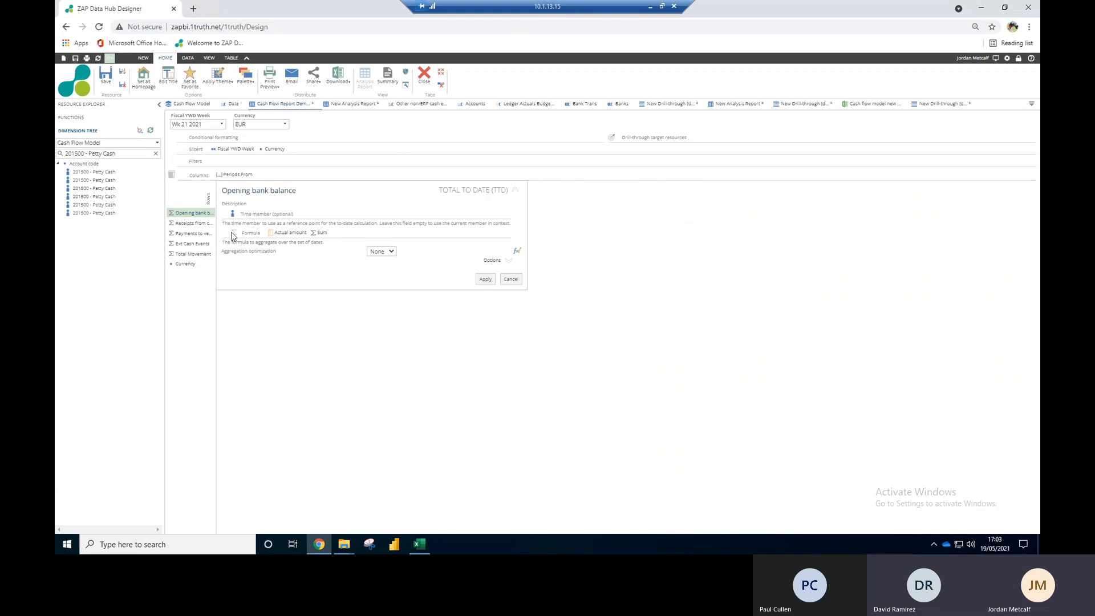
pyautogui.click(487, 281)
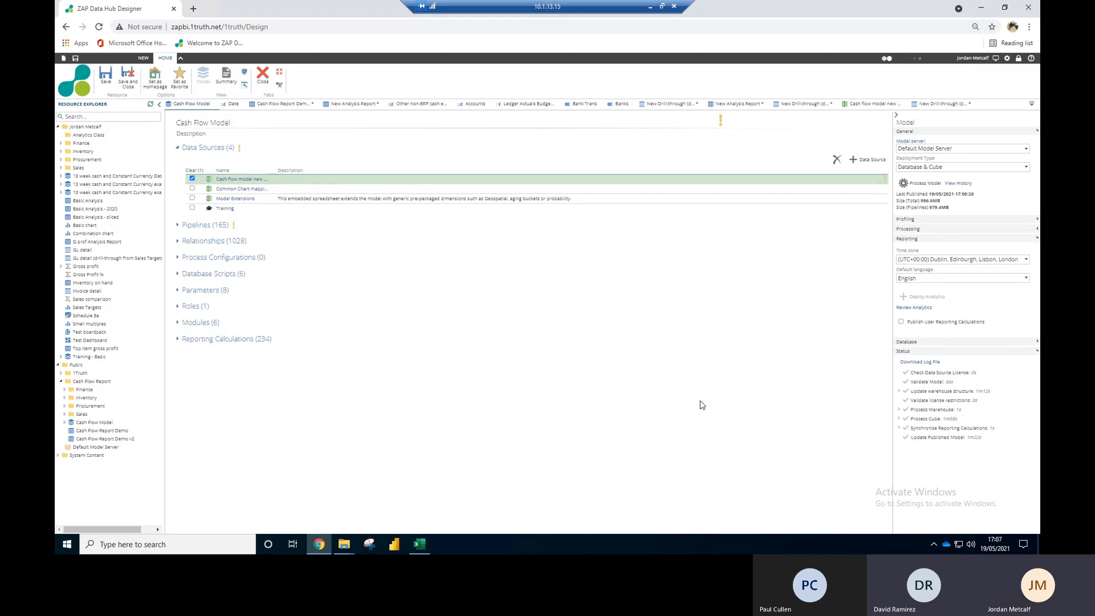
# Step: Save the Cash Flow Model and refresh the data in the Cash Flow Report Demo
pyautogui.click(110, 84)
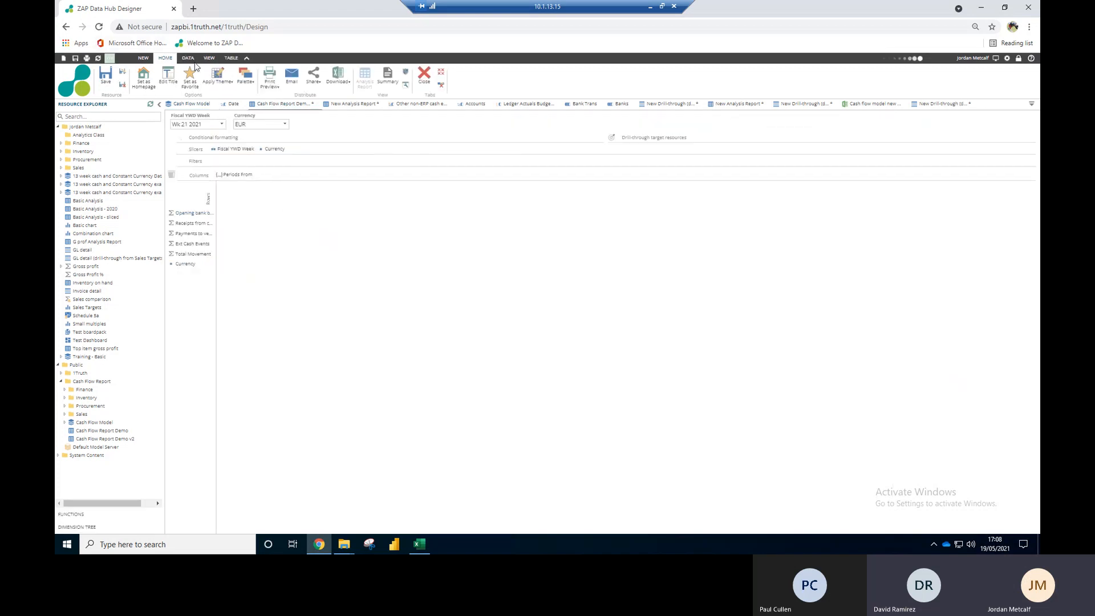
pyautogui.click(190, 59)
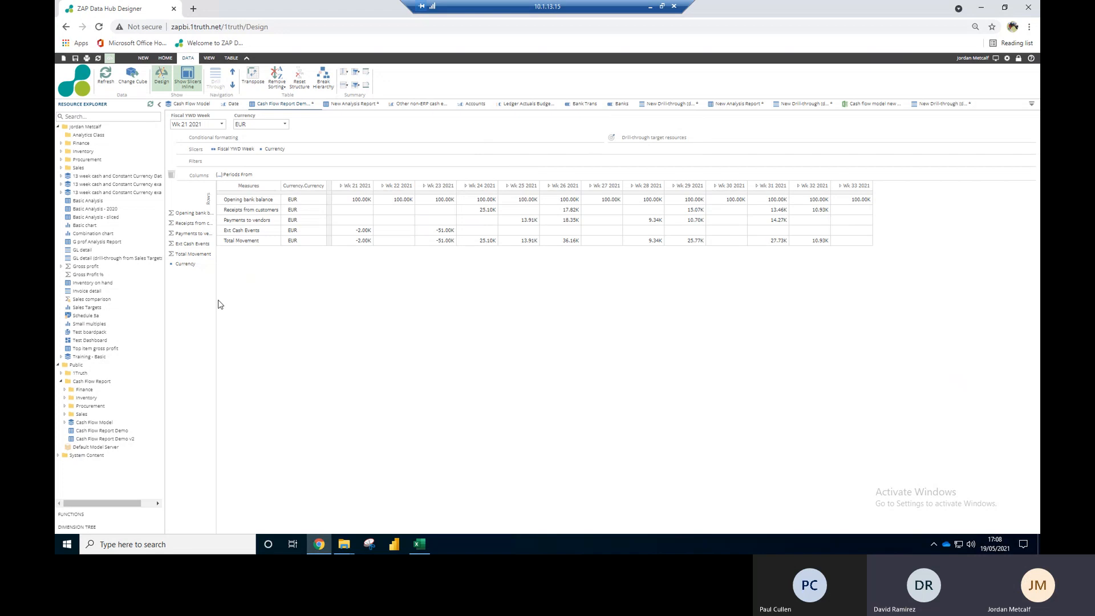
pyautogui.moveTo(208, 296)
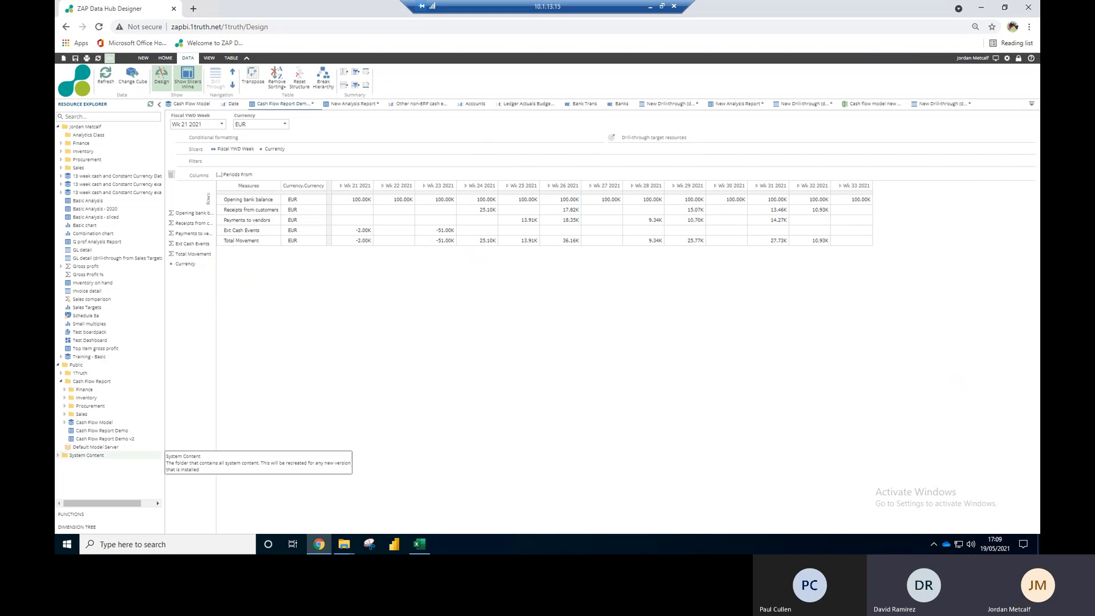
# Step: Switch to the Calendar app, review the appointments for the week of 17 May 2021, and return to the report
pyautogui.hotkey('alt', 'Tab')
pyautogui.moveTo(837, 169); pyautogui.dragTo(692, 107)
pyautogui.scroll(5, 677, 220)
pyautogui.scroll(3, 708, 250)
pyautogui.scroll(-2, 704, 257)
pyautogui.scroll(1, 703, 258)
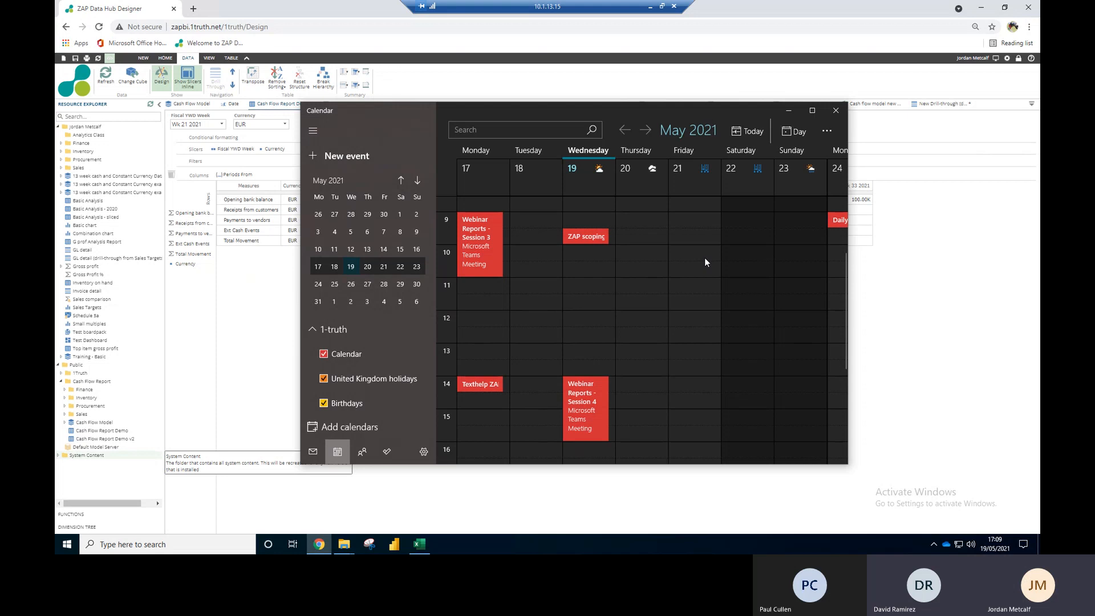
pyautogui.click(237, 286)
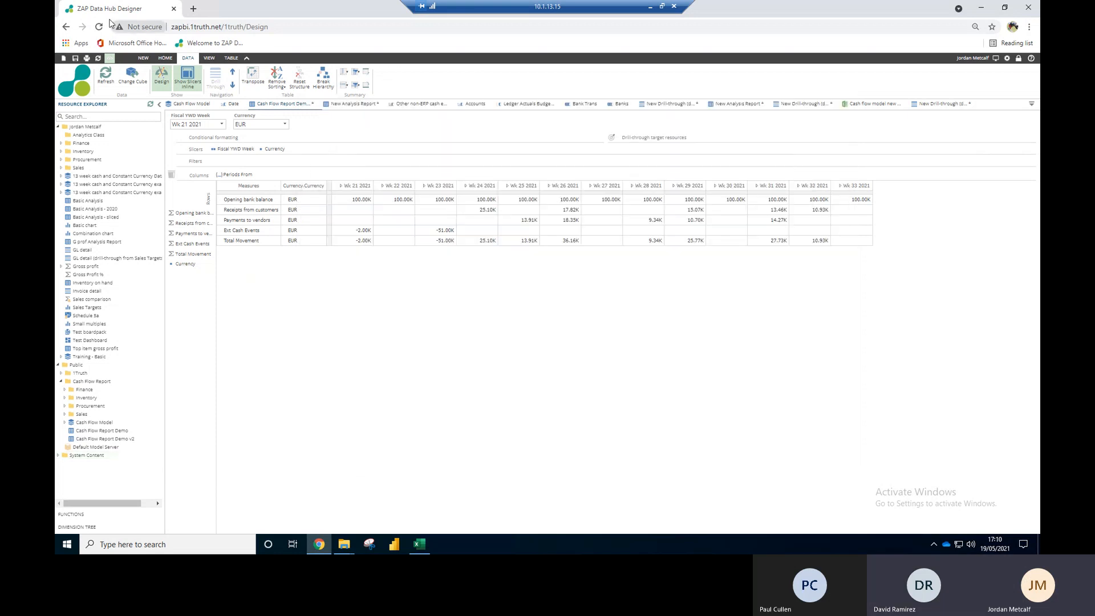
# Step: Save the Cash Flow Report Demo
pyautogui.click(166, 58)
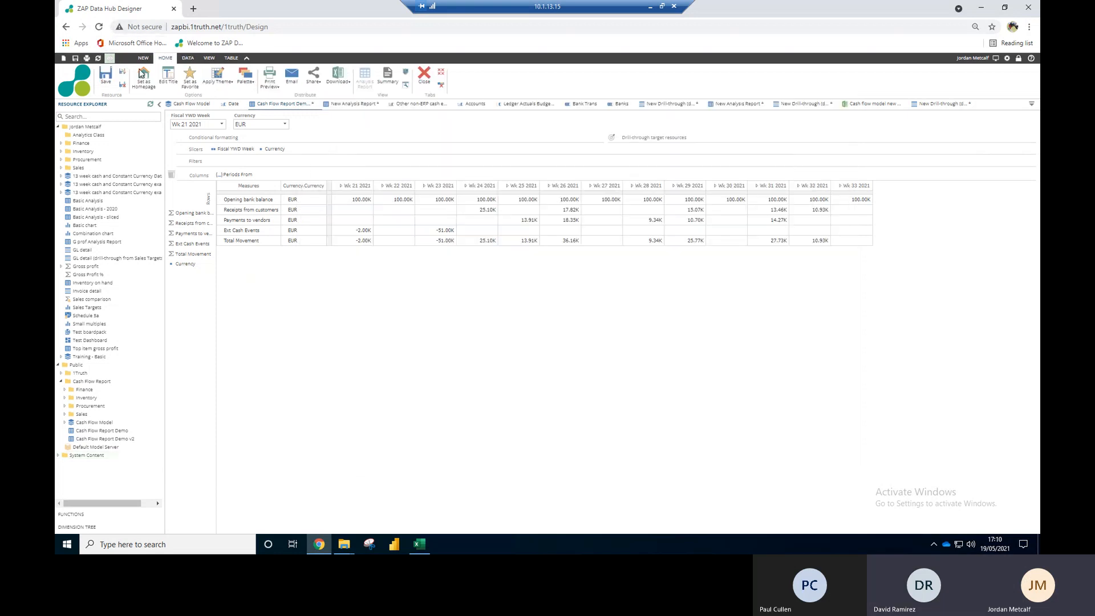
pyautogui.click(105, 74)
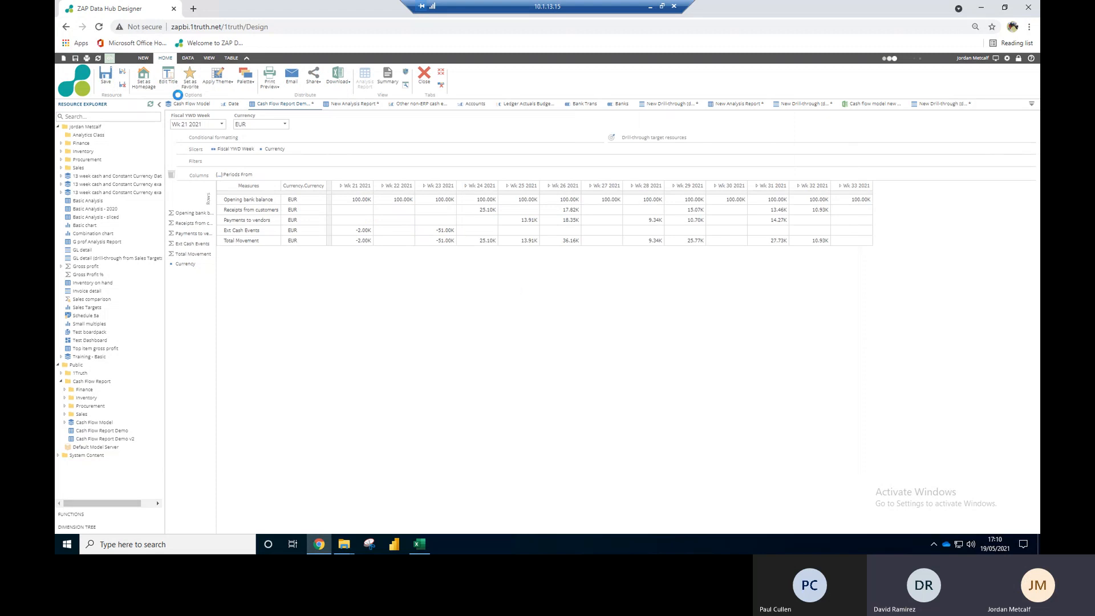